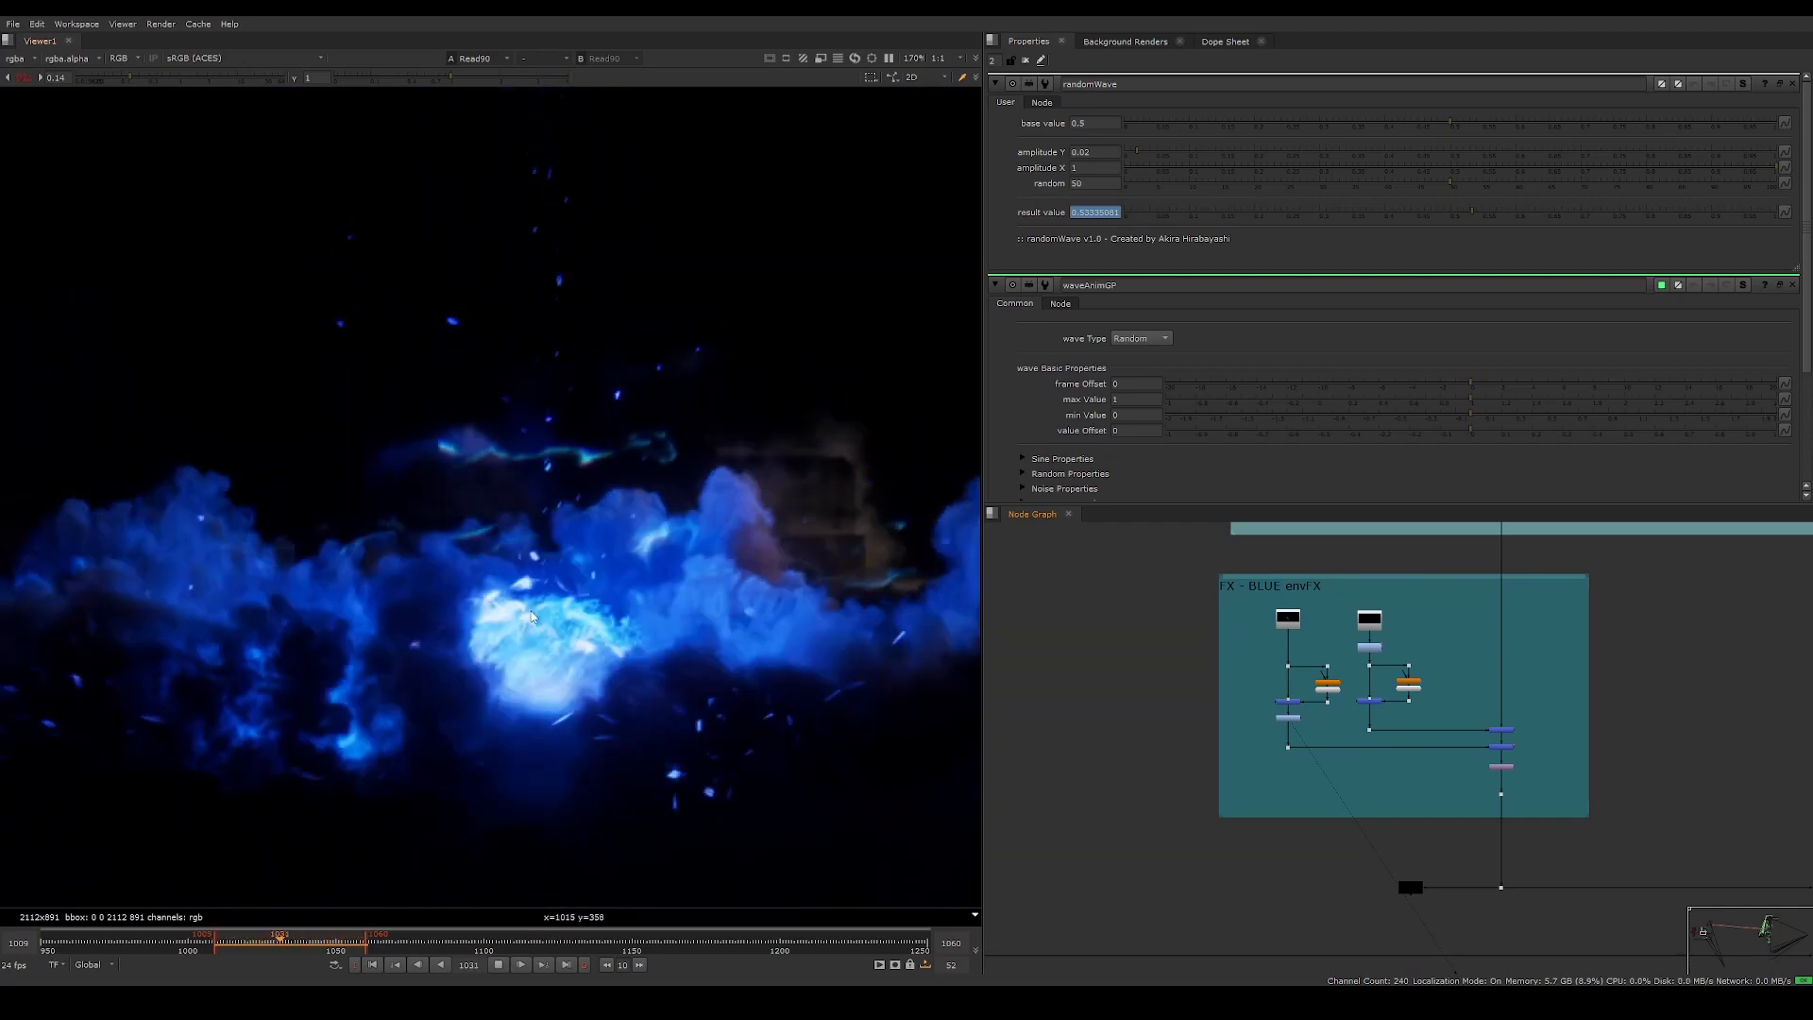
Switch to Houdini and display the pyrobakevolume1 node of the BLUE_sphere_core network at frame 1024.
{"action": "left_click", "coordinate": [498, 964]}
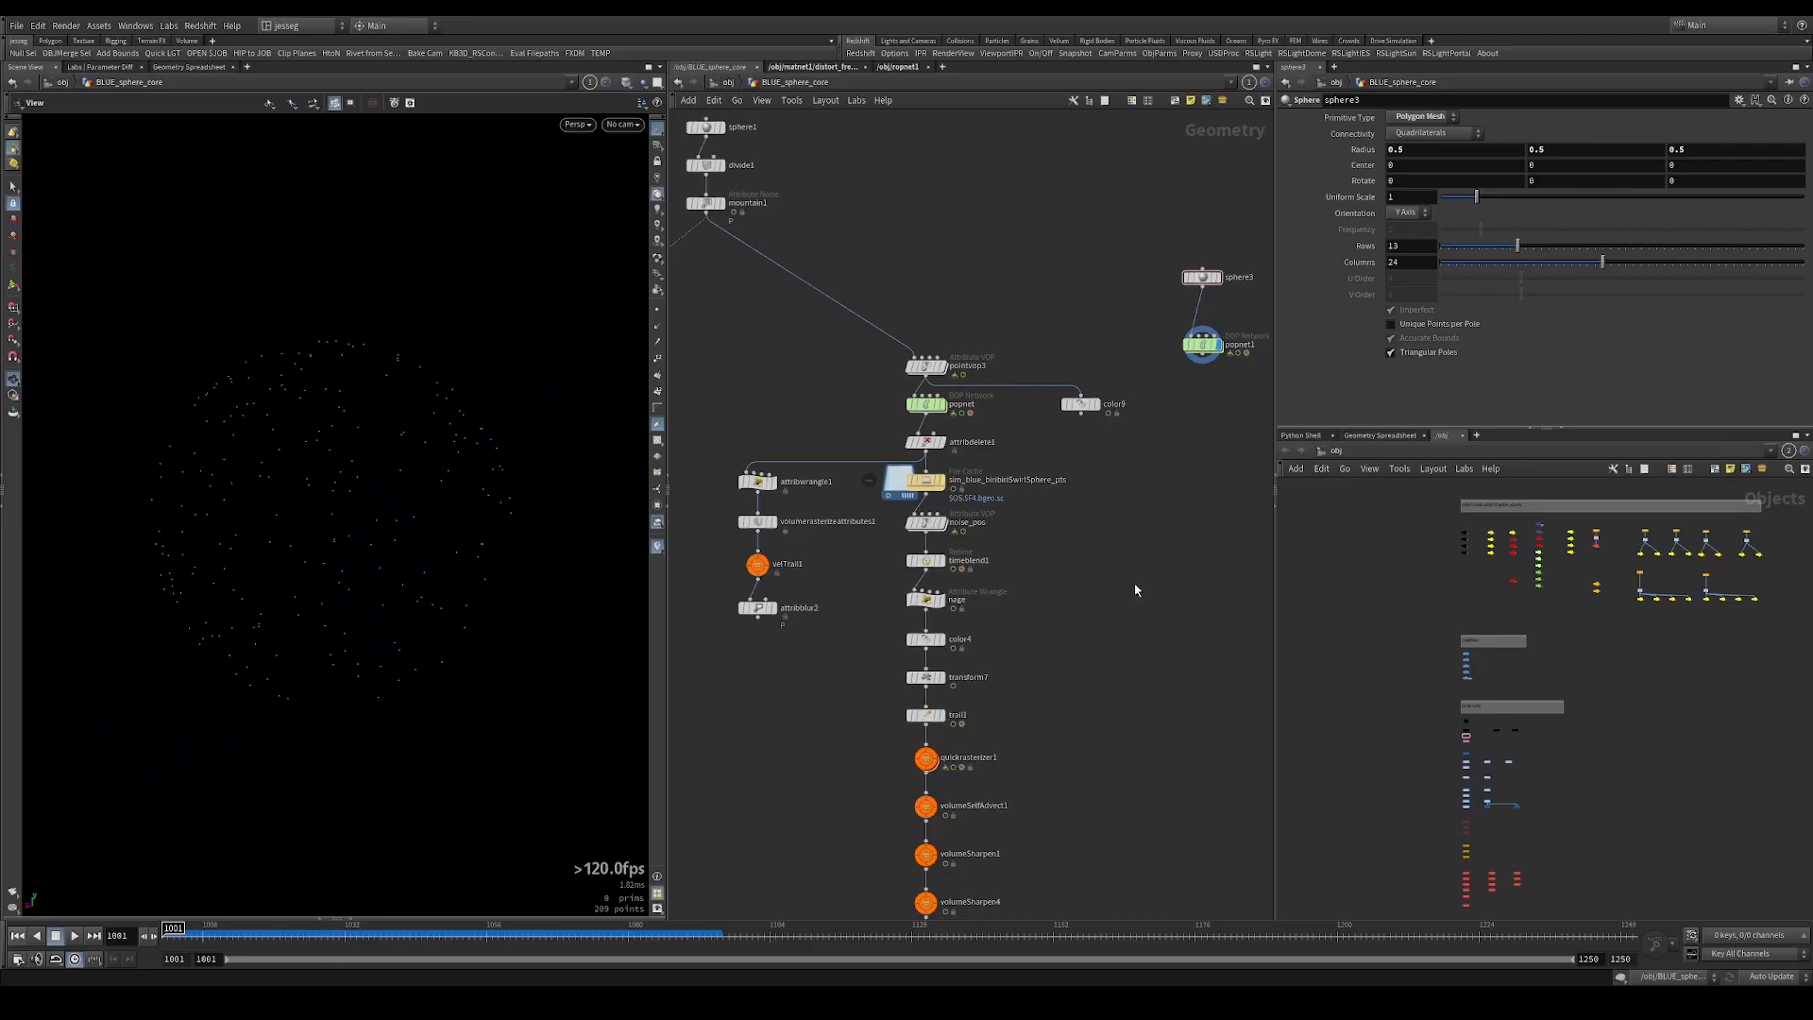
{"action": "middle_click_drag", "start_coordinate": [1131, 444], "coordinate": [1057, 583]}
{"action": "middle_click_drag", "start_coordinate": [1034, 447], "coordinate": [1173, 606]}
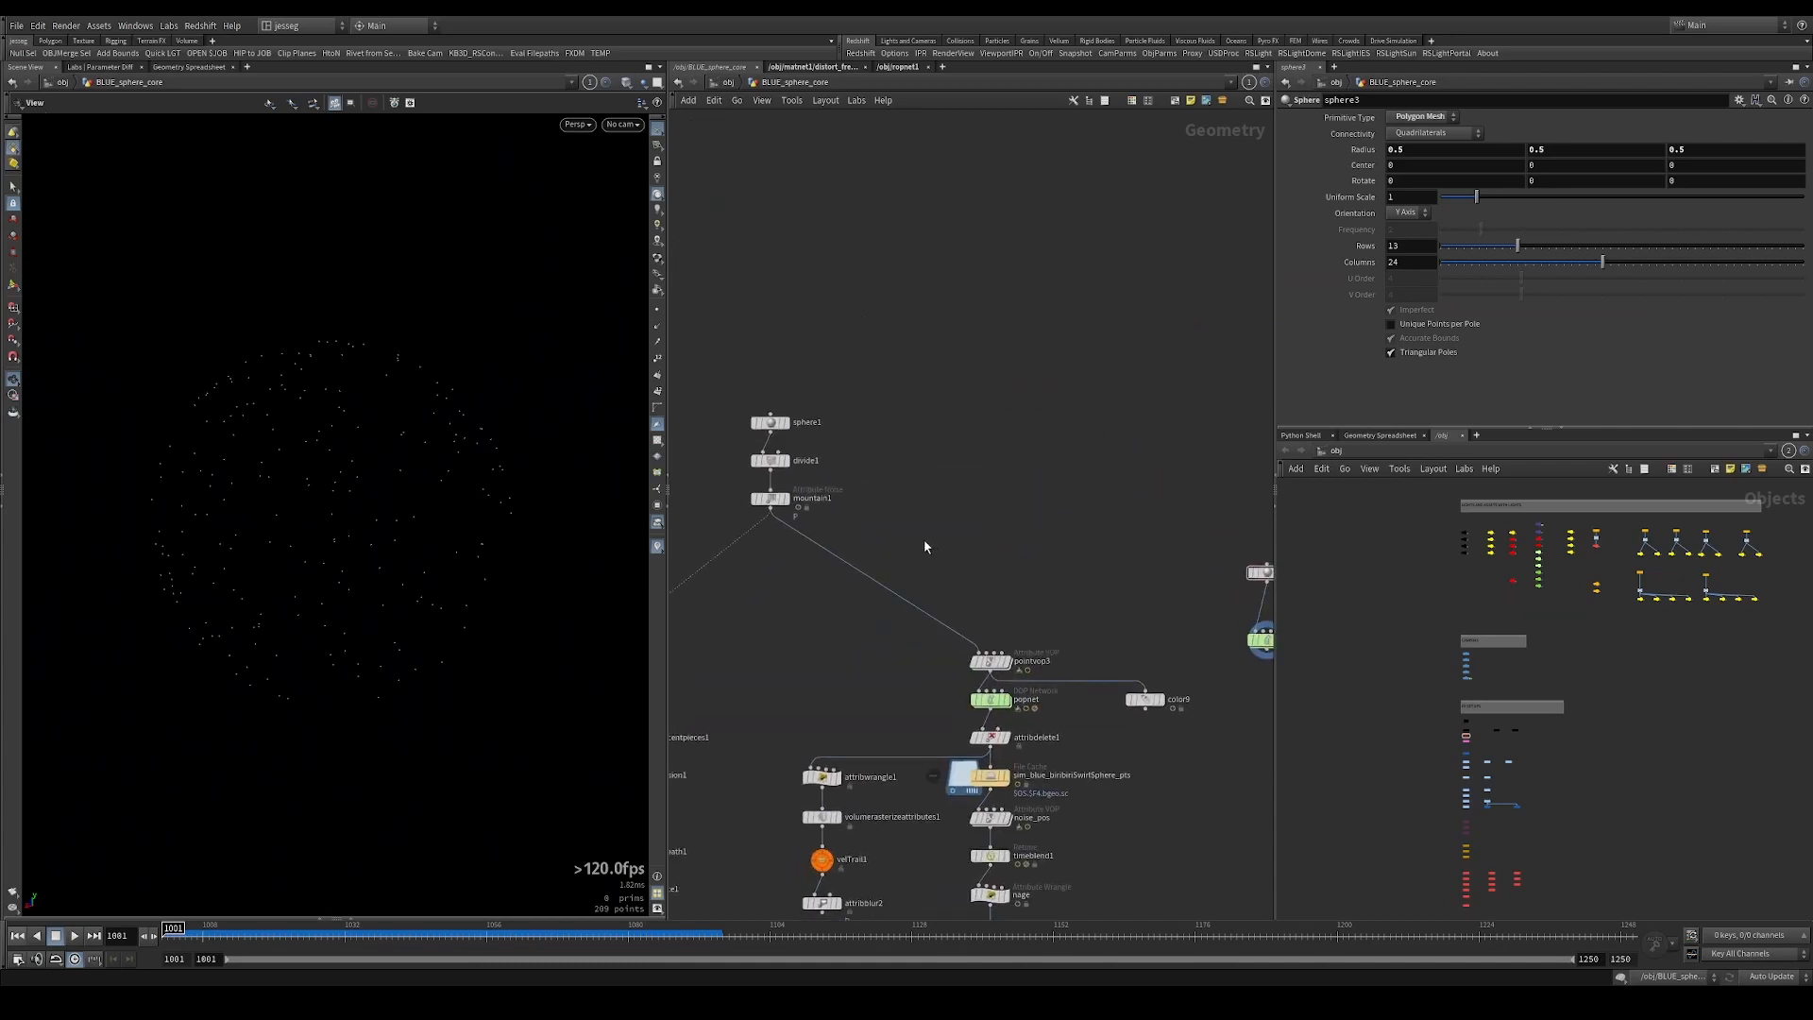
{"action": "middle_click_drag", "start_coordinate": [929, 548], "coordinate": [970, 450]}
{"action": "scroll", "coordinate": [1039, 657], "scroll_direction": "up", "scroll_amount": 2}
{"action": "middle_click_drag", "start_coordinate": [1097, 733], "coordinate": [1089, 310]}
{"action": "scroll", "coordinate": [1086, 321], "scroll_direction": "down", "scroll_amount": 4}
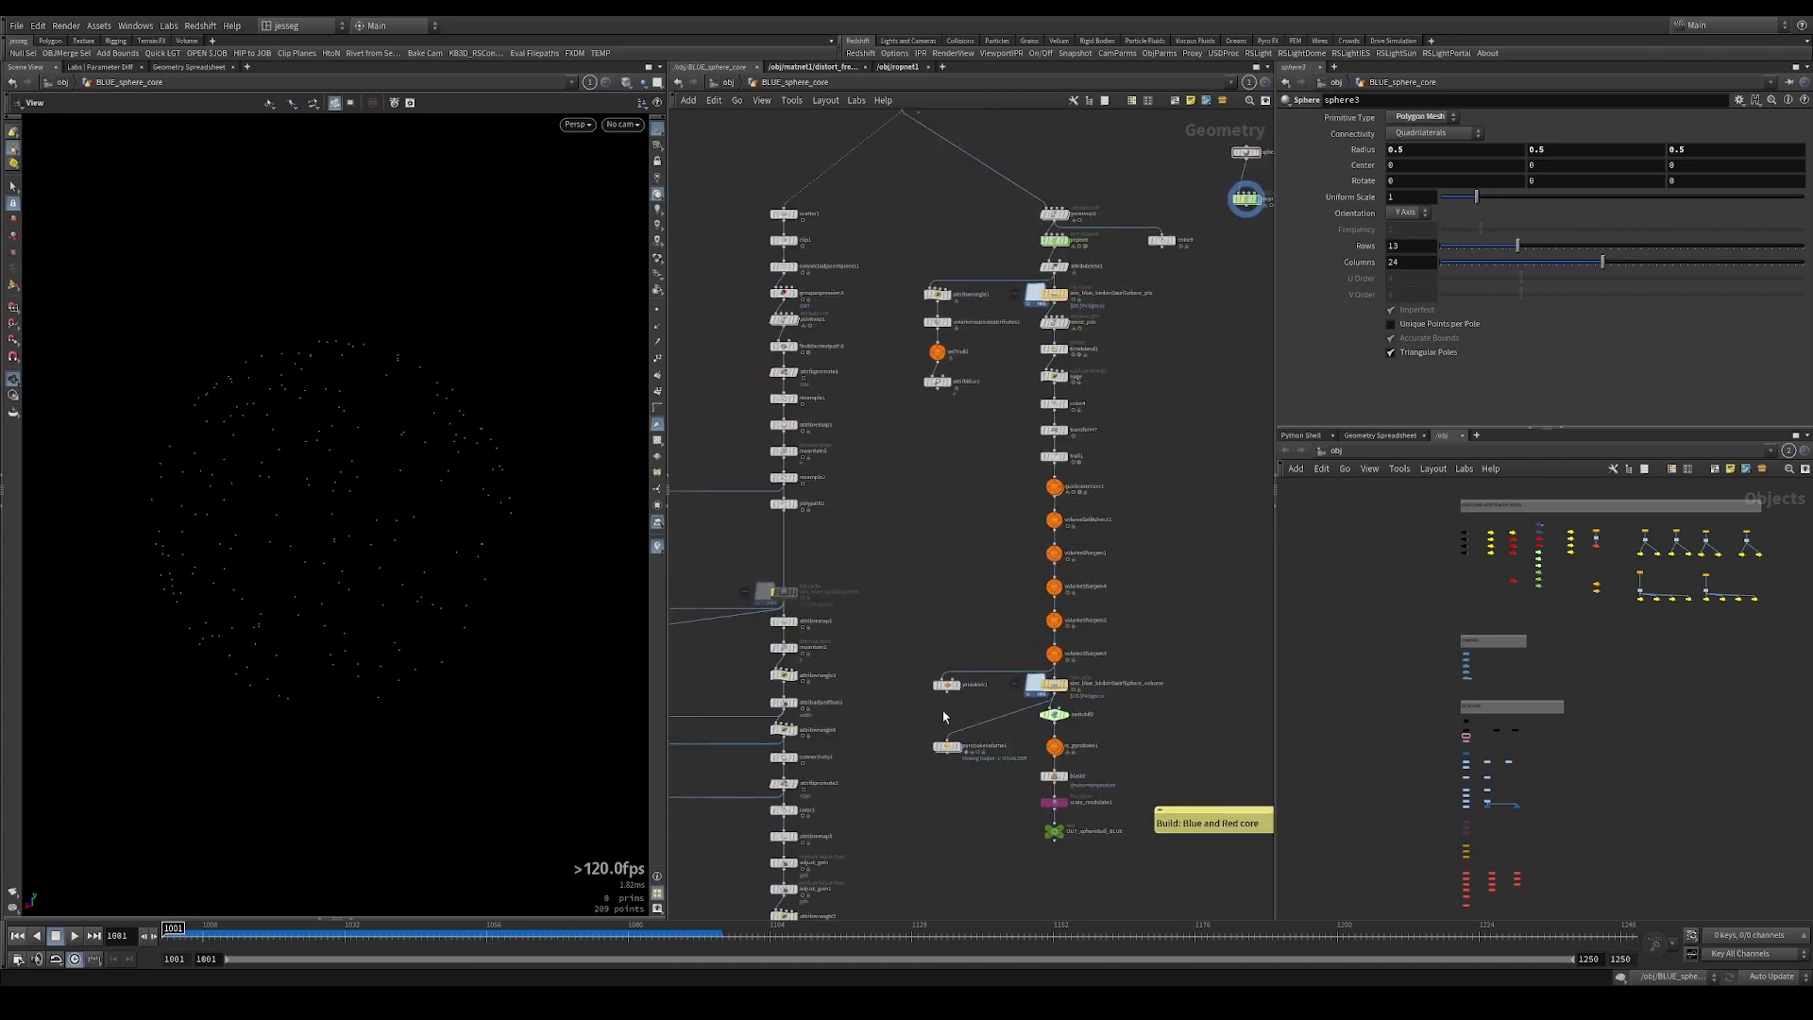
{"action": "left_click", "coordinate": [946, 746]}
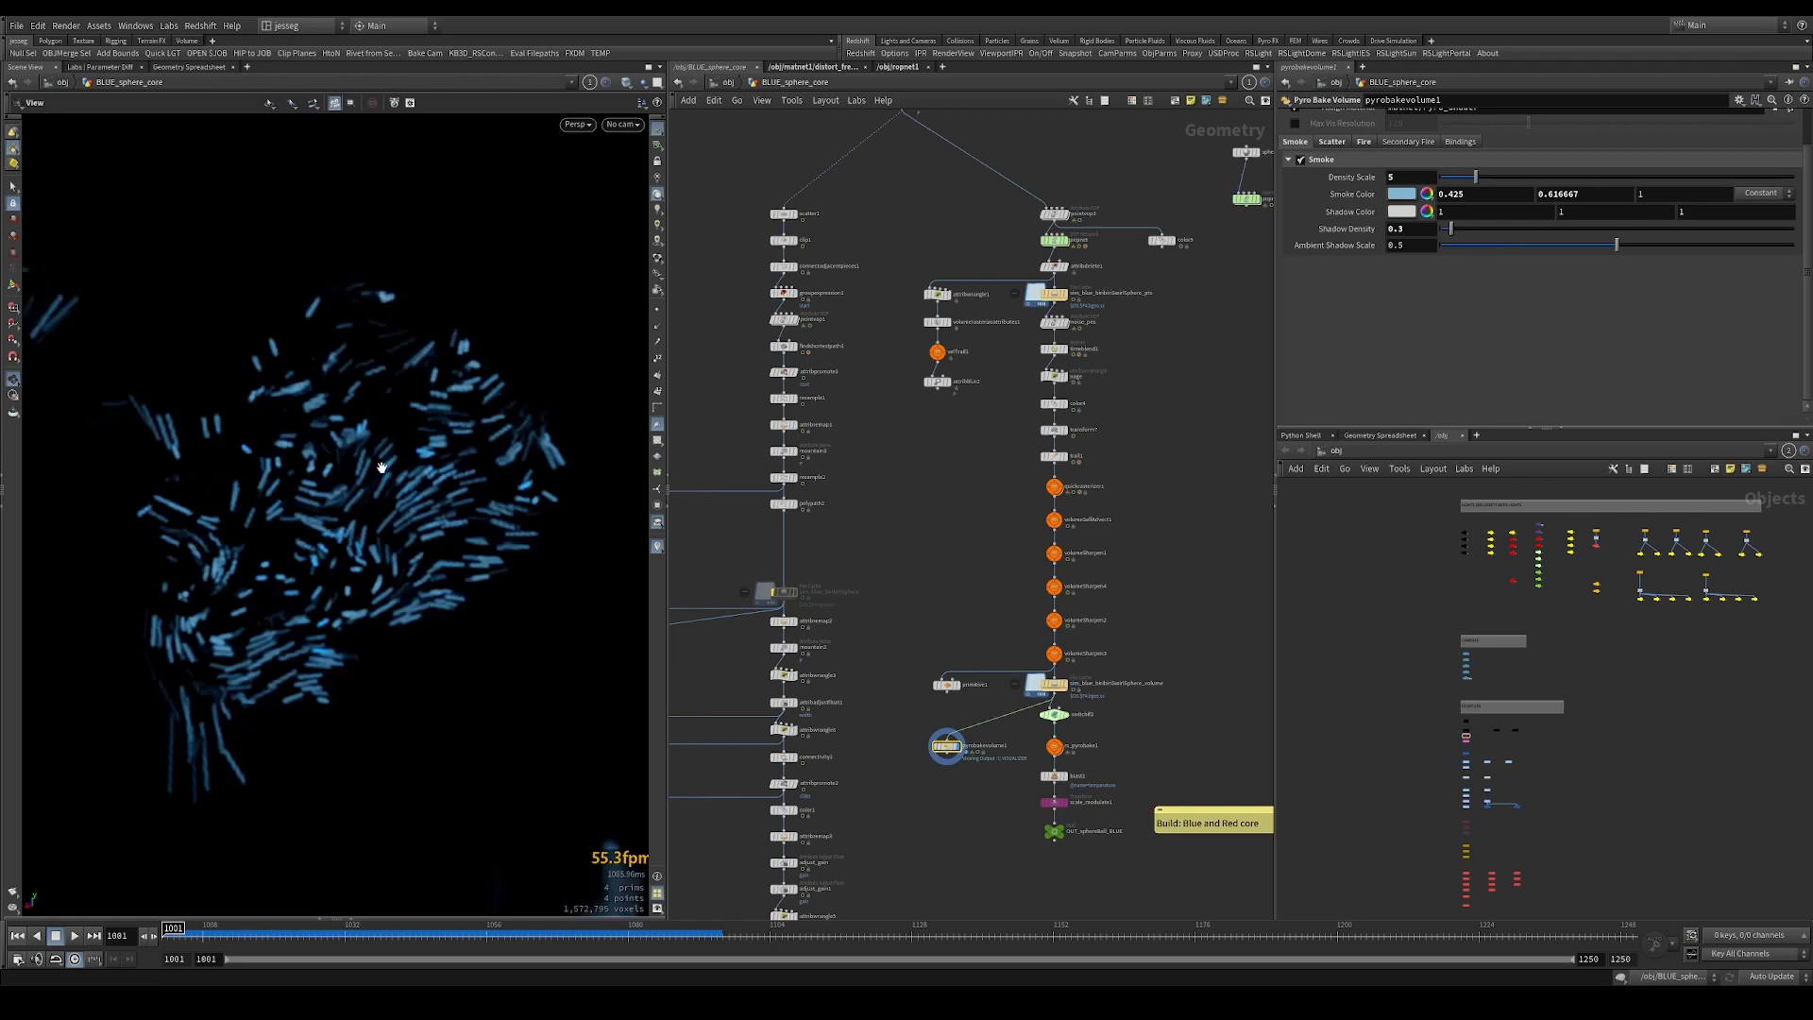
{"action": "scroll", "coordinate": [378, 468], "scroll_direction": "up", "scroll_amount": 3}
{"action": "left_click", "coordinate": [292, 932]}
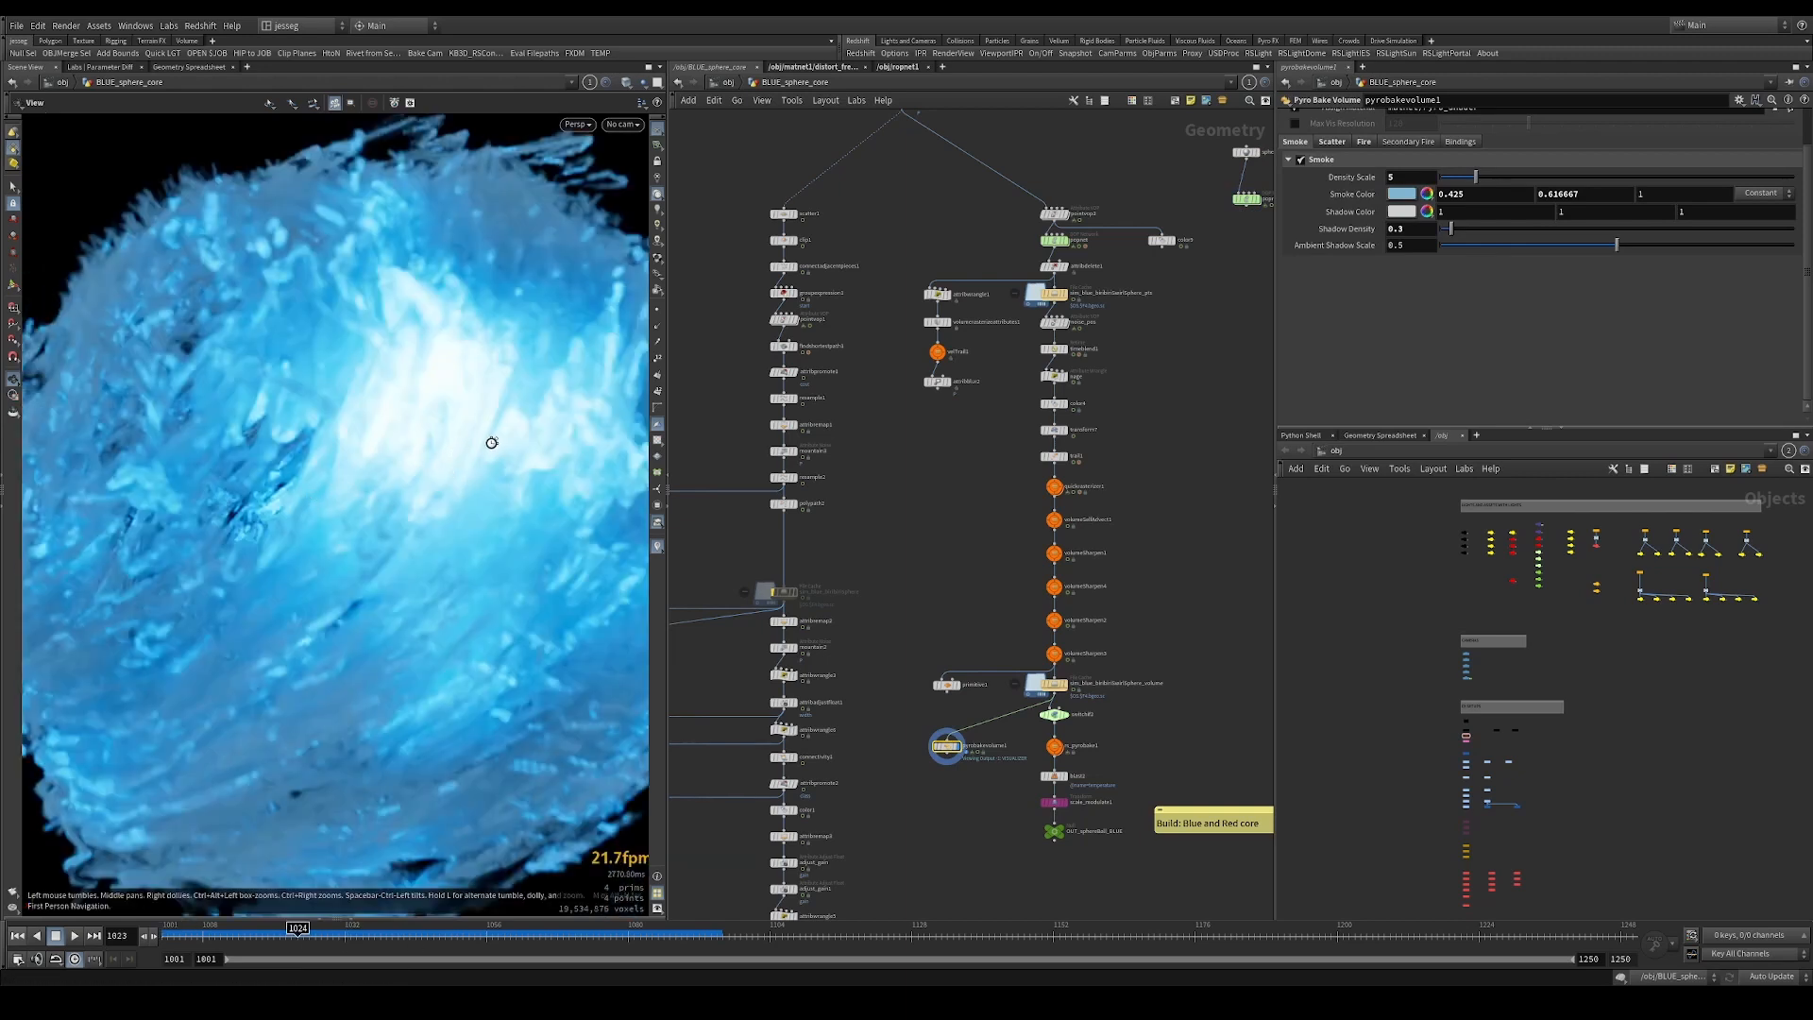
Examine the blue swirling core volume in the viewport up close, from several angles and from a distance.
{"action": "left_click_drag", "start_coordinate": [457, 430], "coordinate": [377, 456]}
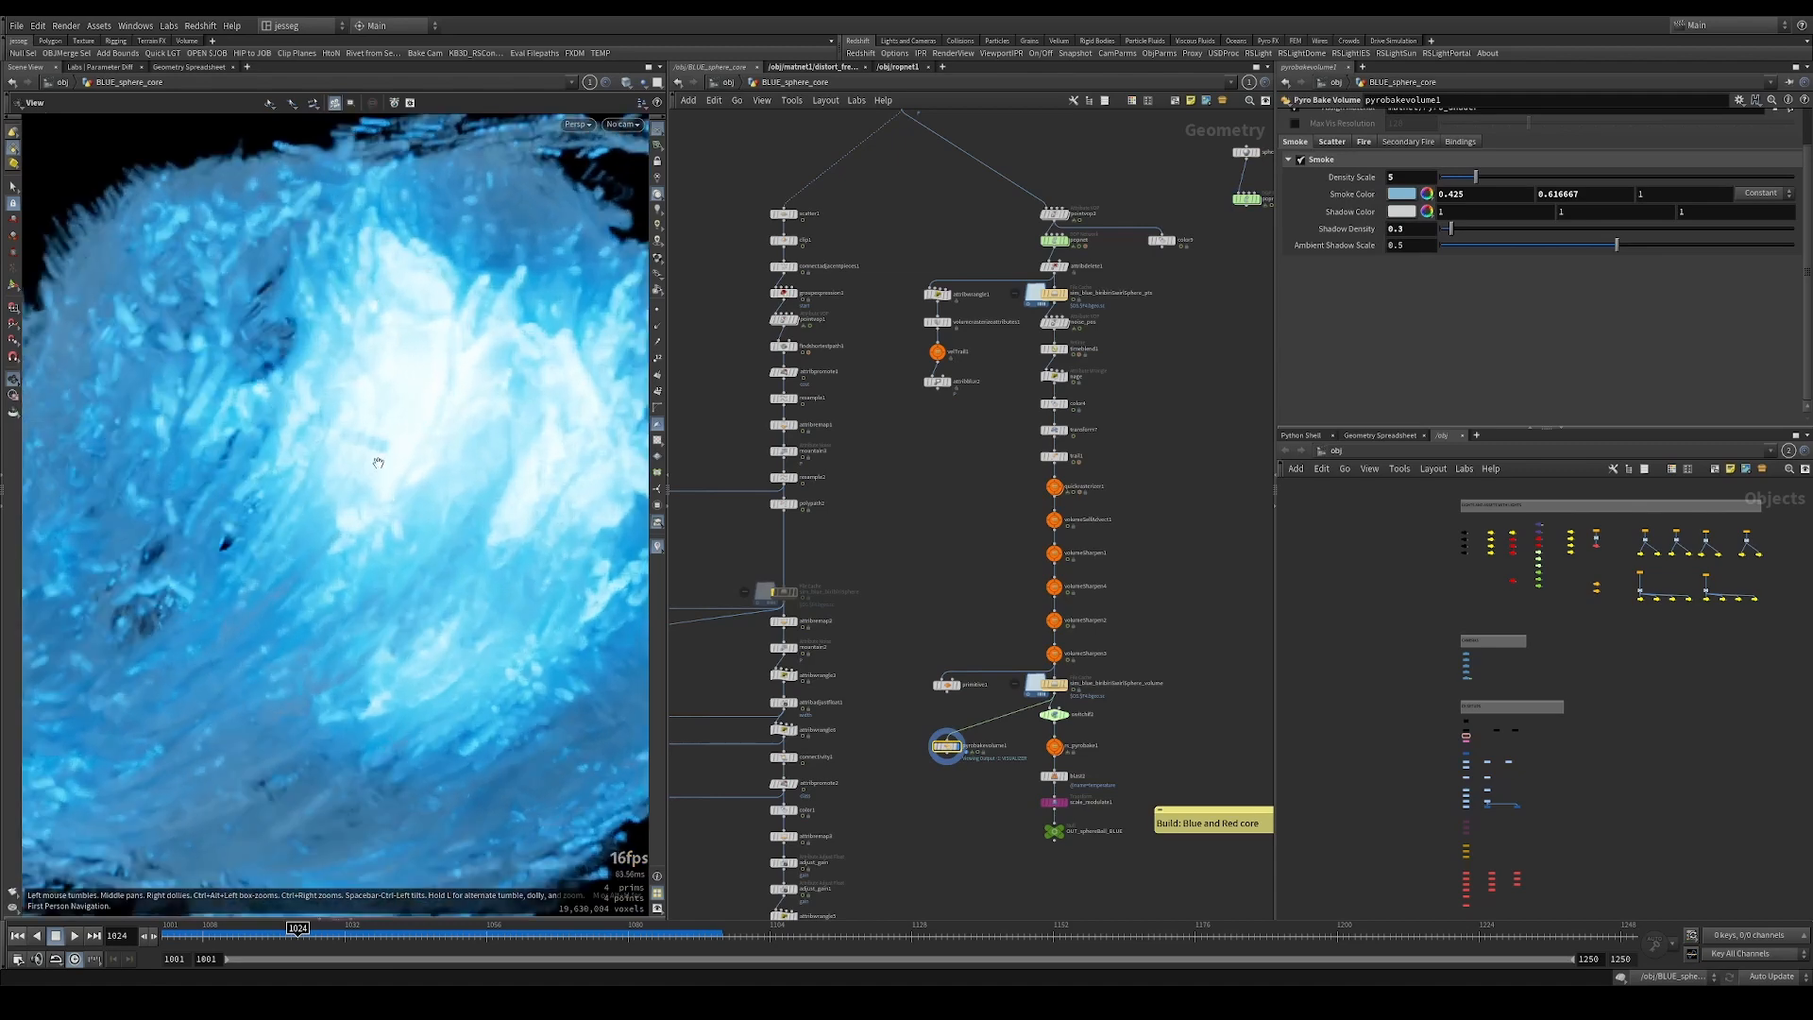
{"action": "right_click_drag", "start_coordinate": [211, 459], "coordinate": [162, 455]}
{"action": "left_click_drag", "start_coordinate": [306, 416], "coordinate": [420, 418]}
{"action": "middle_click_drag", "start_coordinate": [420, 417], "coordinate": [175, 460]}
{"action": "right_click_drag", "start_coordinate": [174, 461], "coordinate": [123, 459]}
{"action": "left_click_drag", "start_coordinate": [331, 472], "coordinate": [449, 490]}
Display the sim_blue_biribiriSwirlSphere_pts file cache, play its particle simulation and return to the first frame.
{"action": "middle_click_drag", "start_coordinate": [942, 567], "coordinate": [936, 664]}
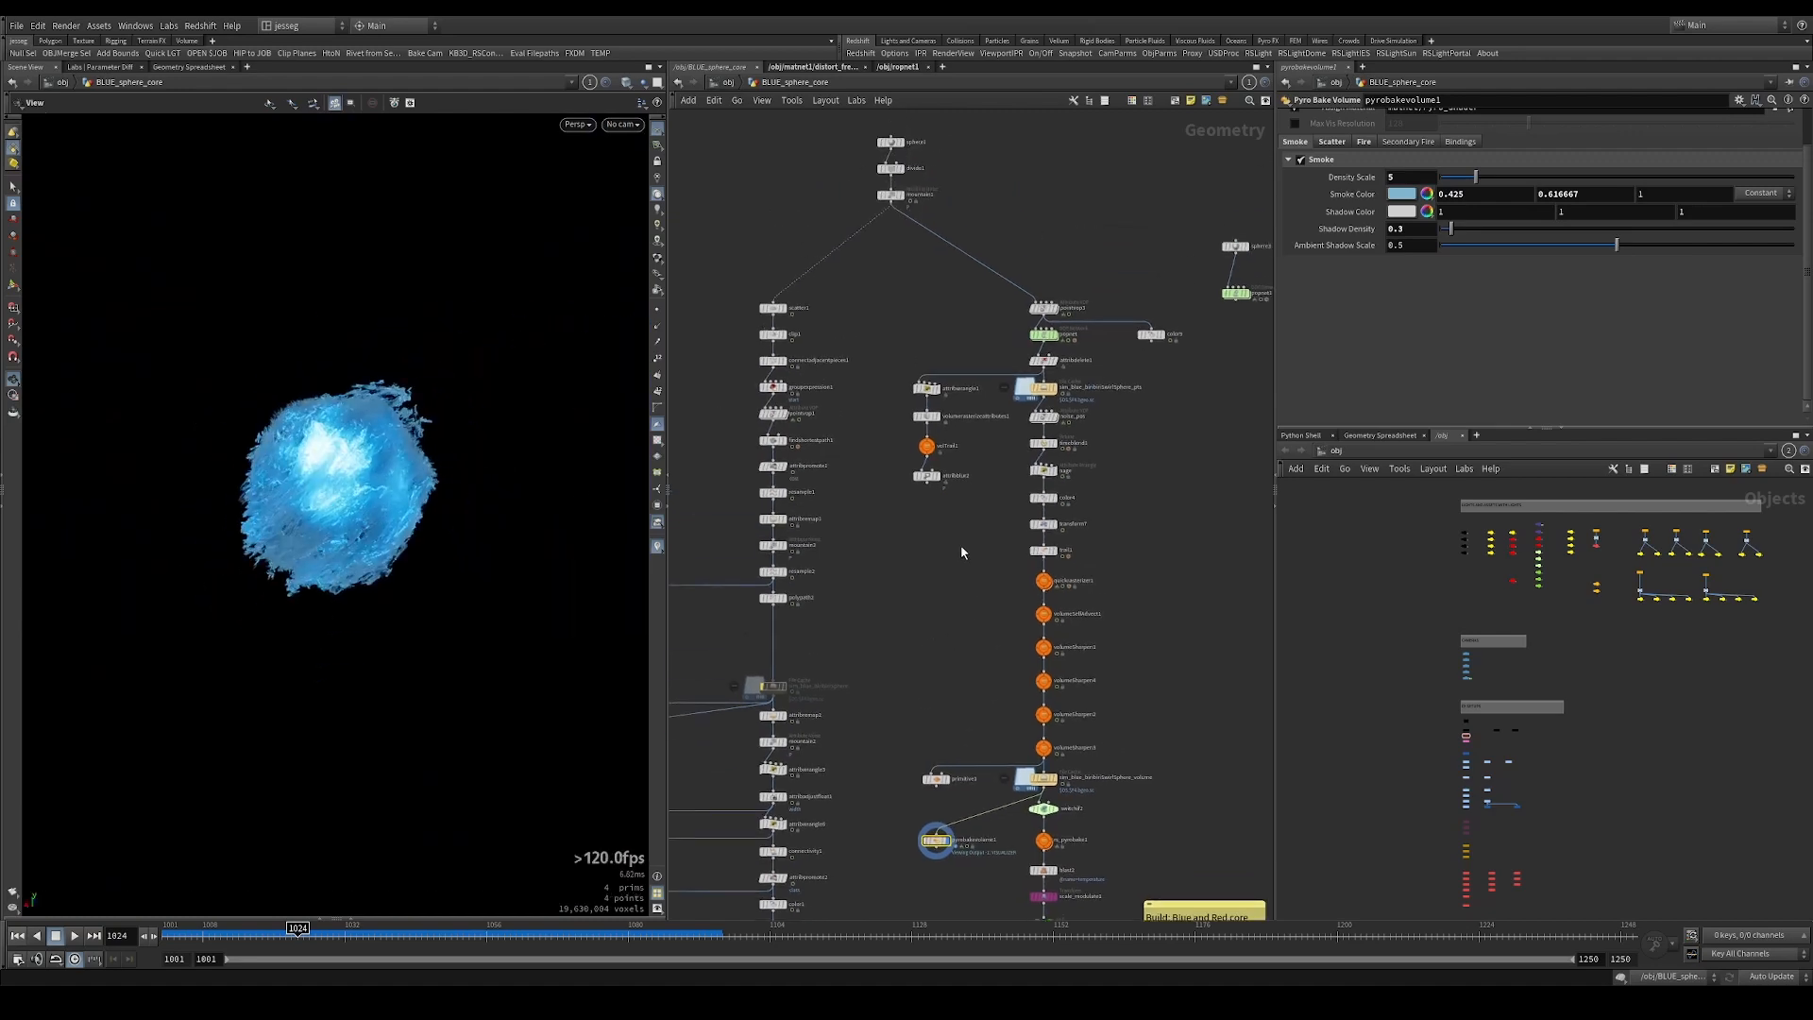
{"action": "middle_click_drag", "start_coordinate": [960, 546], "coordinate": [935, 619]}
{"action": "scroll", "coordinate": [1031, 462], "scroll_direction": "up", "scroll_amount": 4}
{"action": "left_click", "coordinate": [1029, 460]}
{"action": "left_click", "coordinate": [1006, 460]}
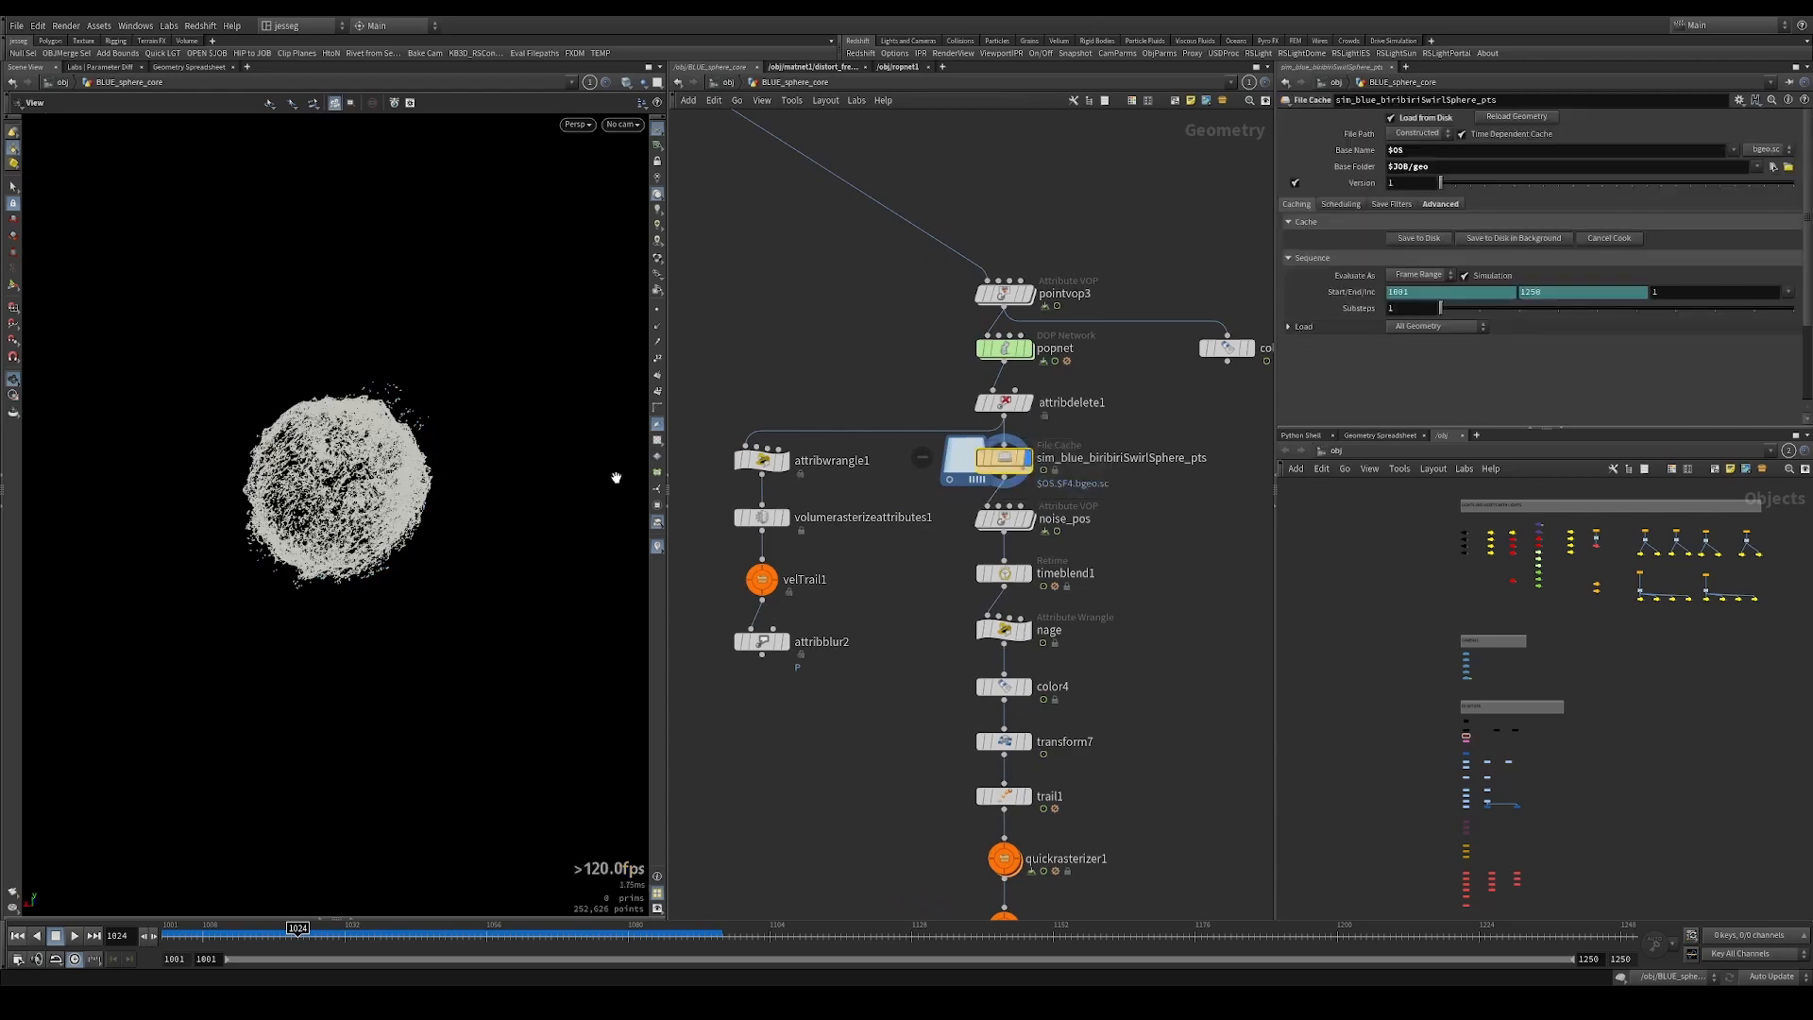
{"action": "key", "text": "Up"}
{"action": "middle_click_drag", "start_coordinate": [877, 341], "coordinate": [958, 489]}
{"action": "middle_click_drag", "start_coordinate": [862, 363], "coordinate": [862, 457]}
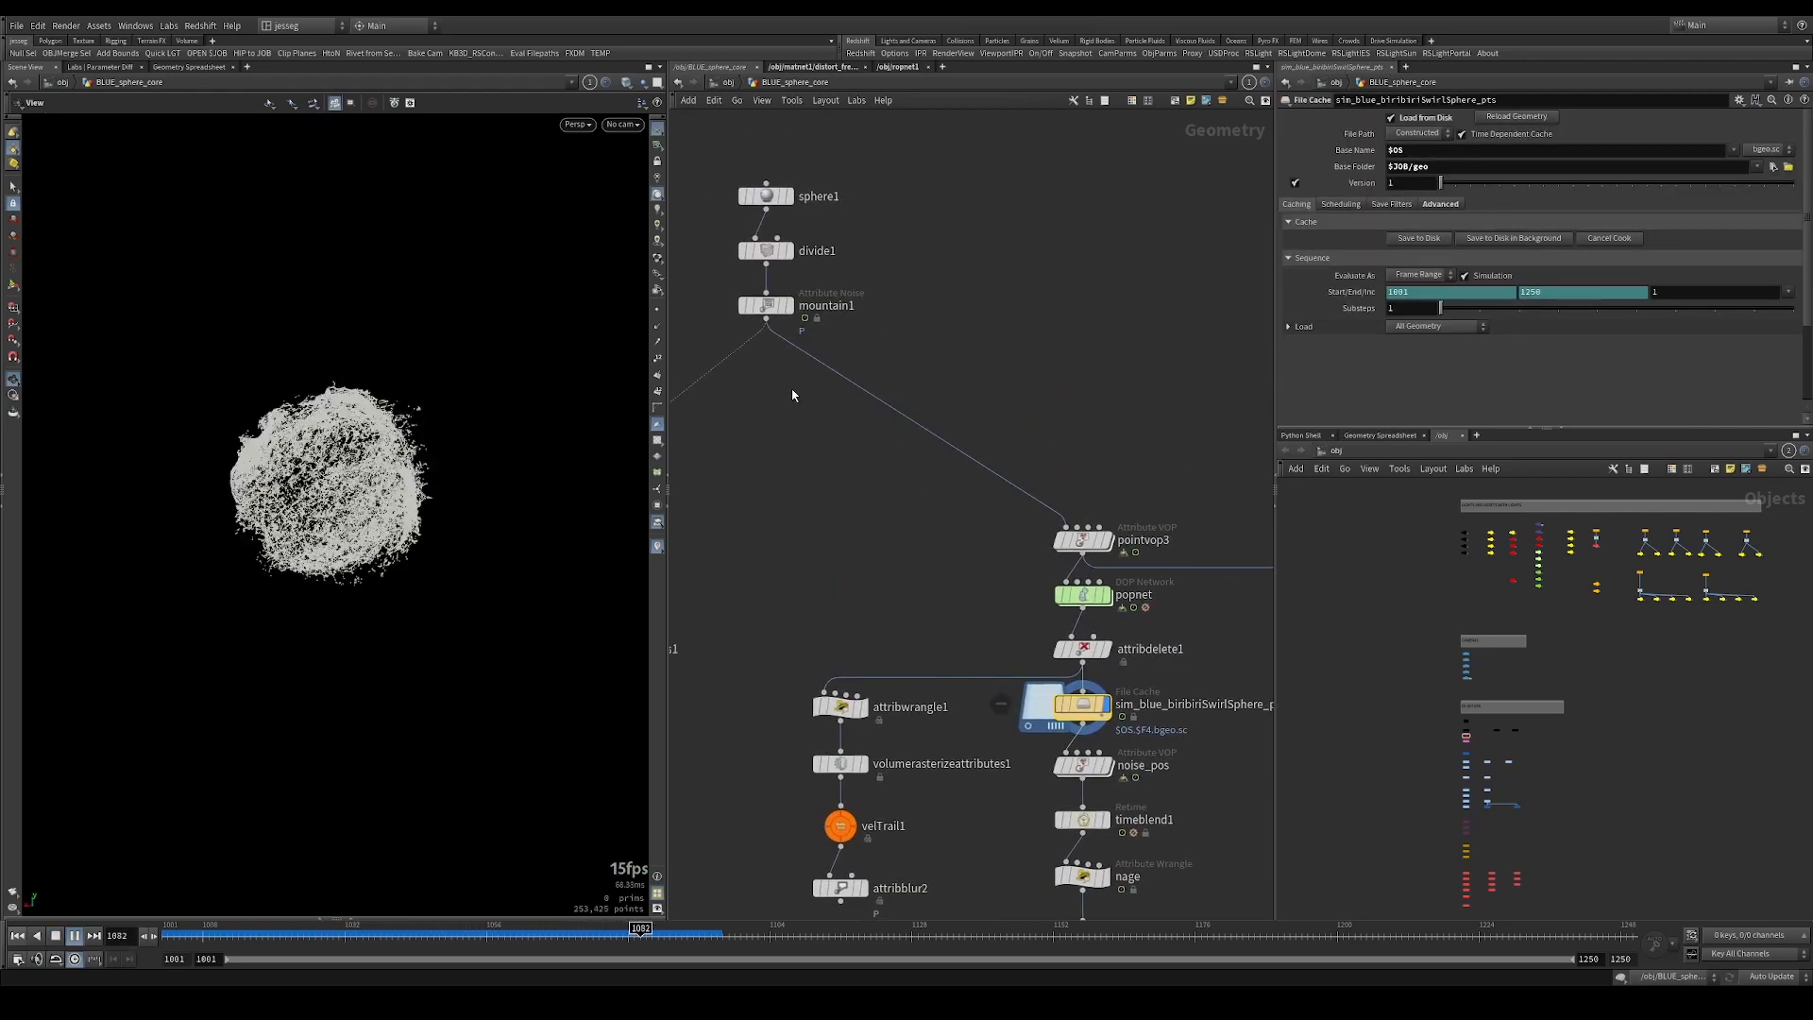
{"action": "key", "text": "Up"}
{"action": "middle_click_drag", "start_coordinate": [1237, 436], "coordinate": [926, 474]}
{"action": "key", "text": "ctrl+Up"}
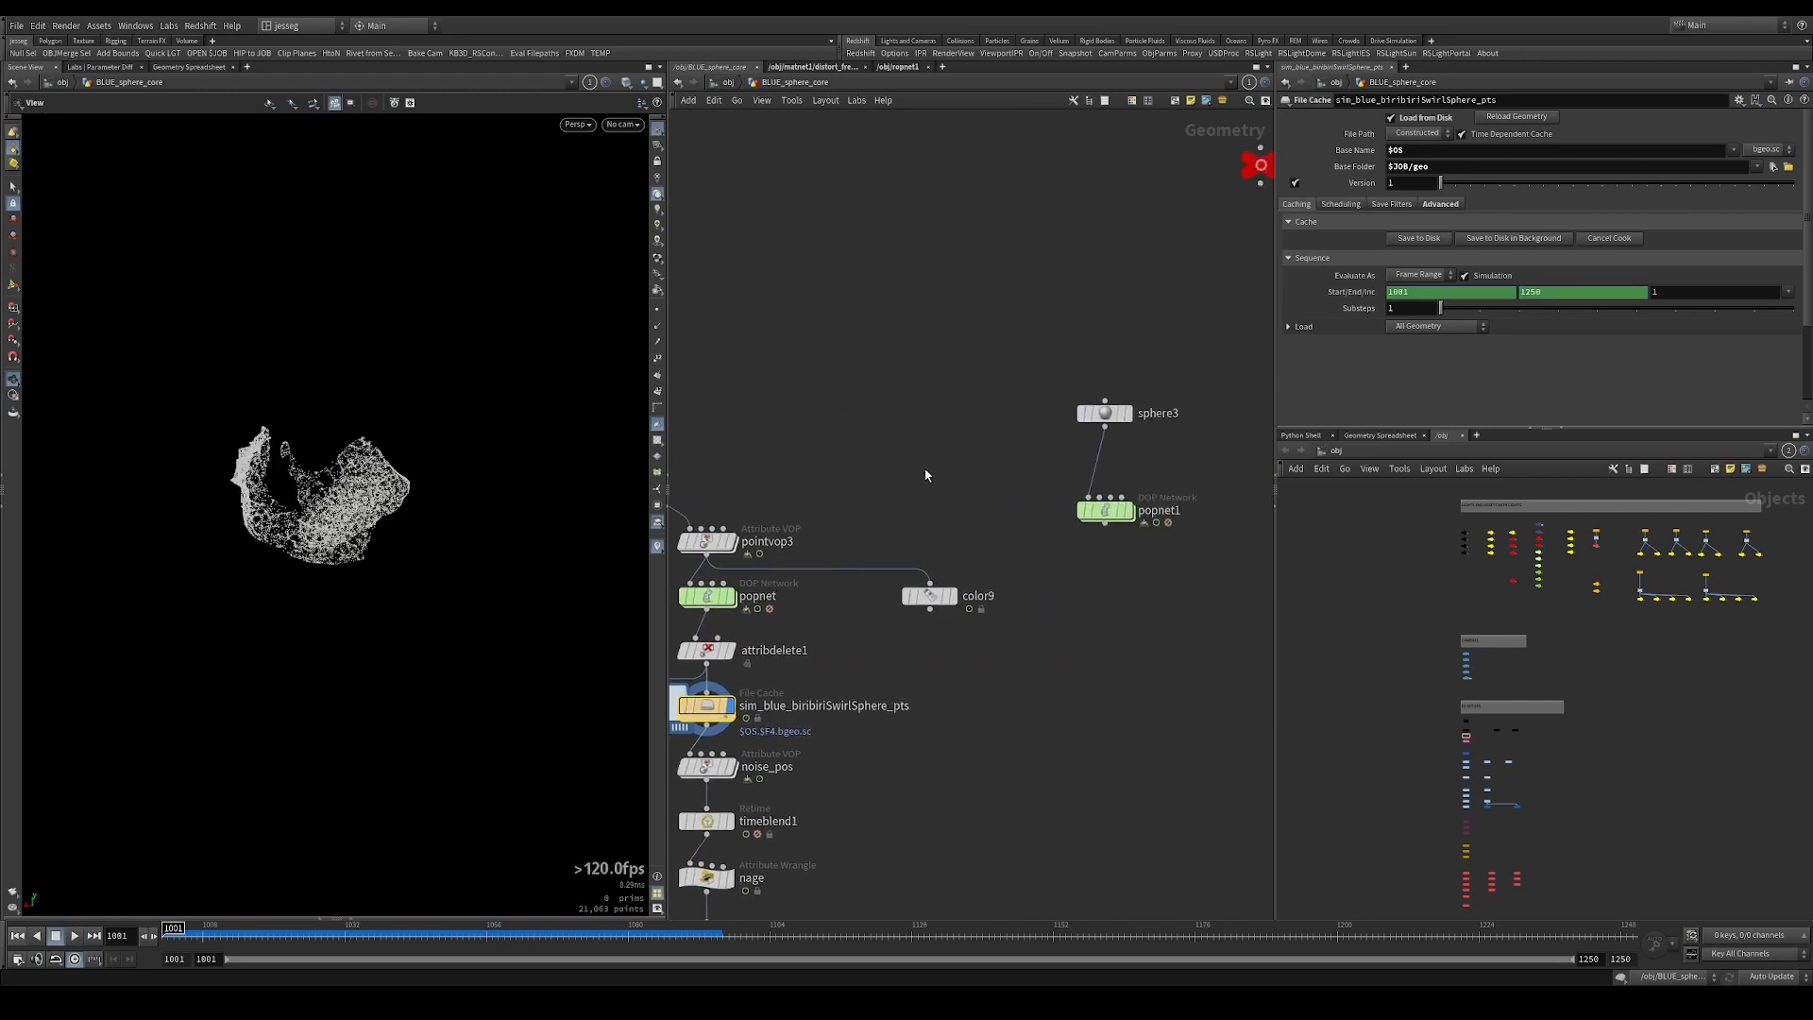
Display the sphere3 node that feeds popnet1 and view its geometry.
{"action": "scroll", "coordinate": [997, 453], "scroll_direction": "down", "scroll_amount": 2}
{"action": "middle_click_drag", "start_coordinate": [1092, 445], "coordinate": [937, 453]}
{"action": "scroll", "coordinate": [936, 453], "scroll_direction": "up", "scroll_amount": 2}
{"action": "left_click_drag", "start_coordinate": [951, 464], "coordinate": [820, 362]}
{"action": "key", "text": "r"}
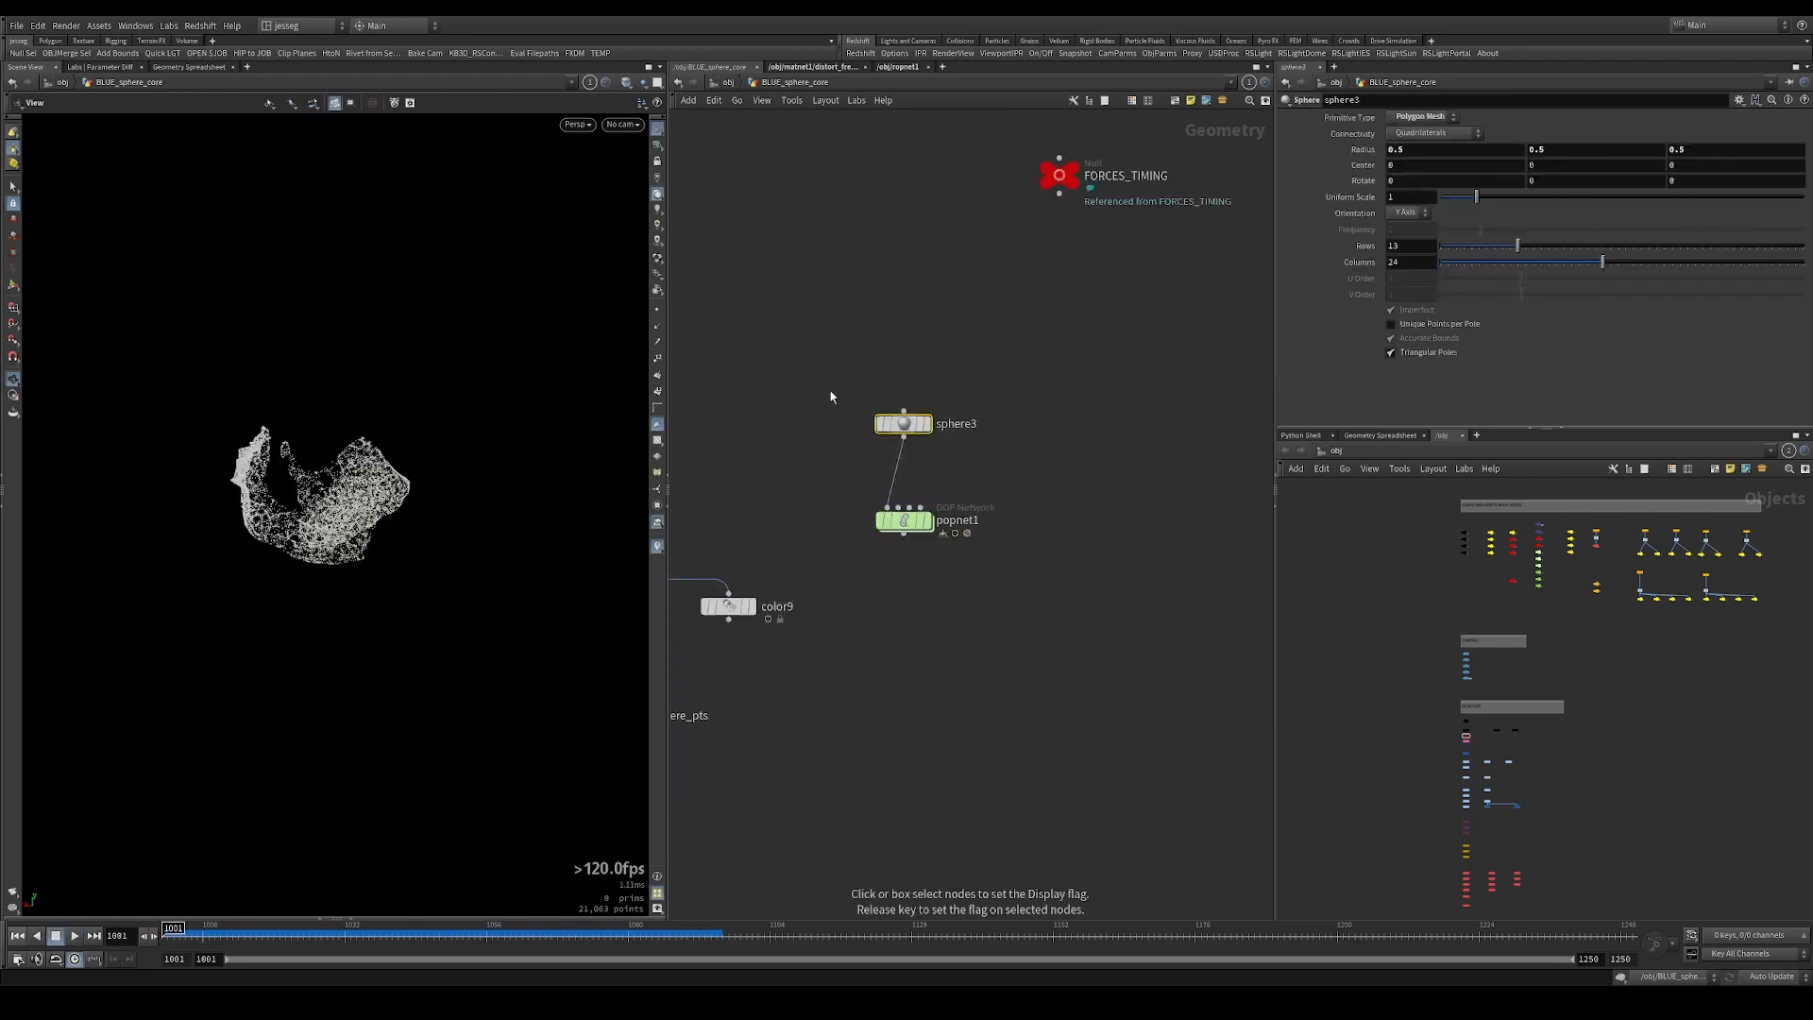
{"action": "middle_click_drag", "start_coordinate": [831, 396], "coordinate": [872, 379]}
{"action": "scroll", "coordinate": [284, 458], "scroll_direction": "up", "scroll_amount": 4}
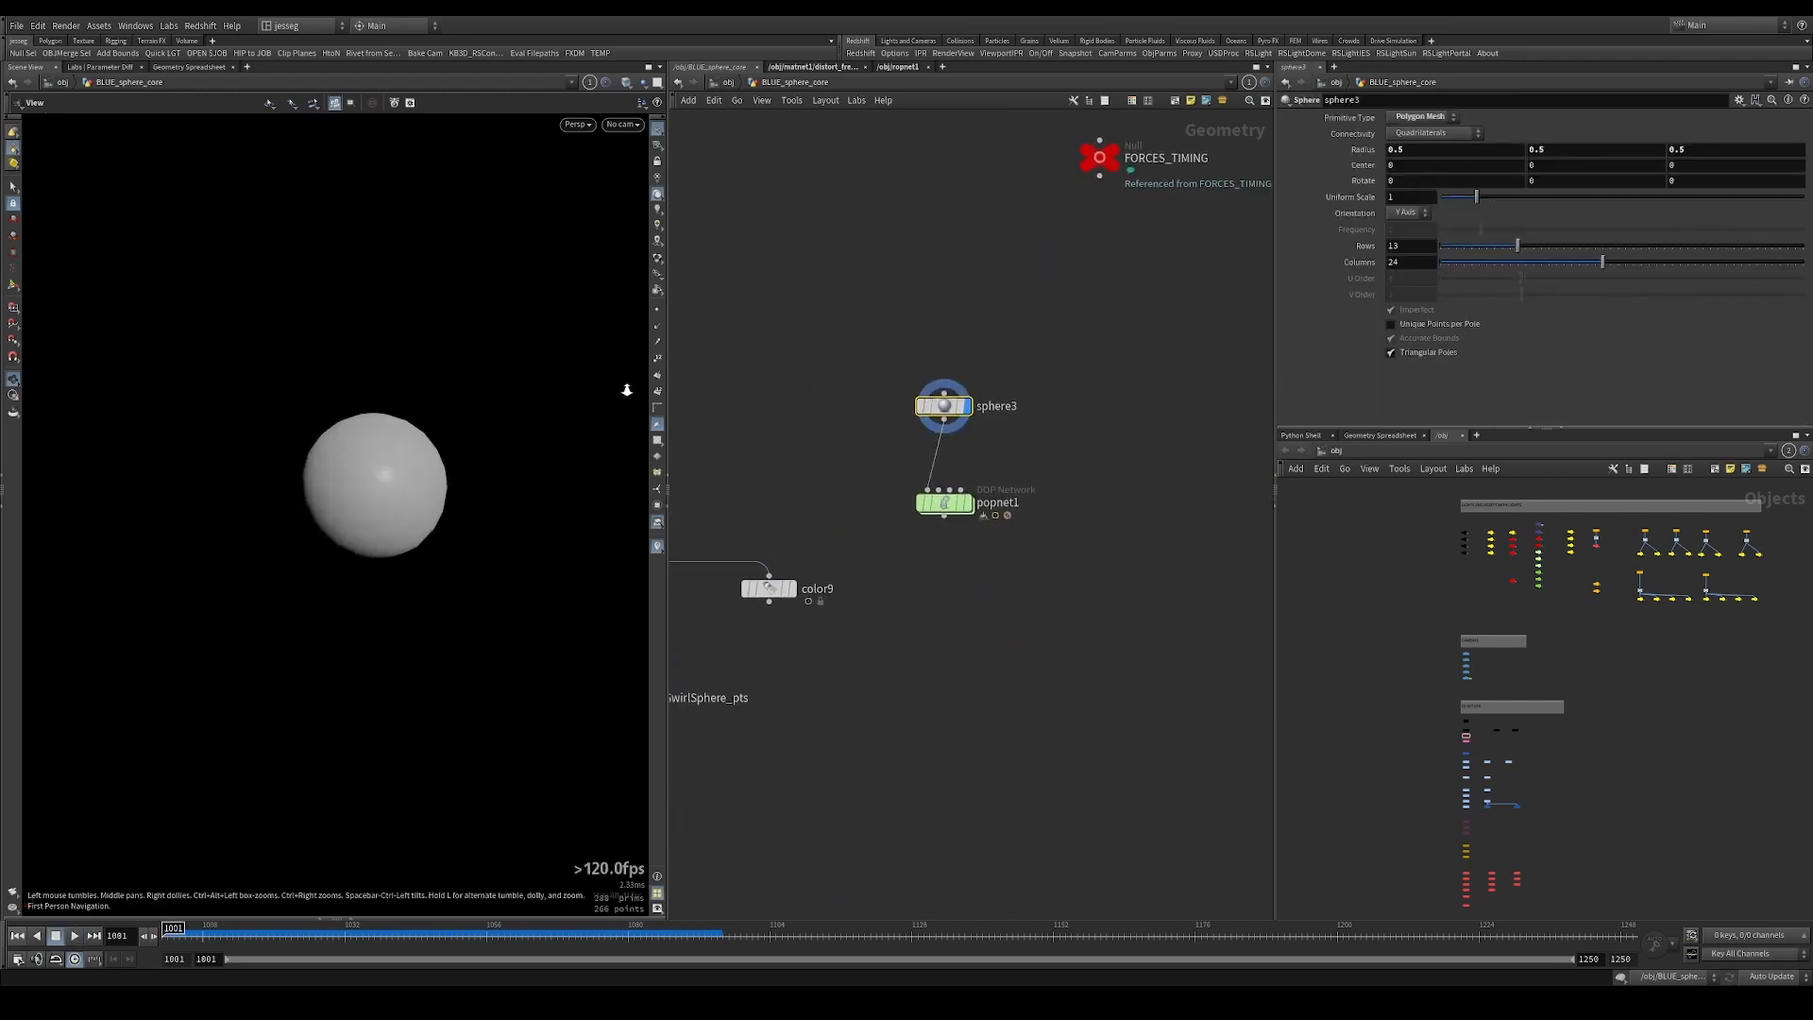
{"action": "scroll", "coordinate": [978, 459], "scroll_direction": "up", "scroll_amount": 3}
Enter popnet1, delete the existing popaxisforce1 node and move source_first_input nearer to the merge node.
{"action": "left_click_drag", "start_coordinate": [1050, 453], "coordinate": [834, 542]}
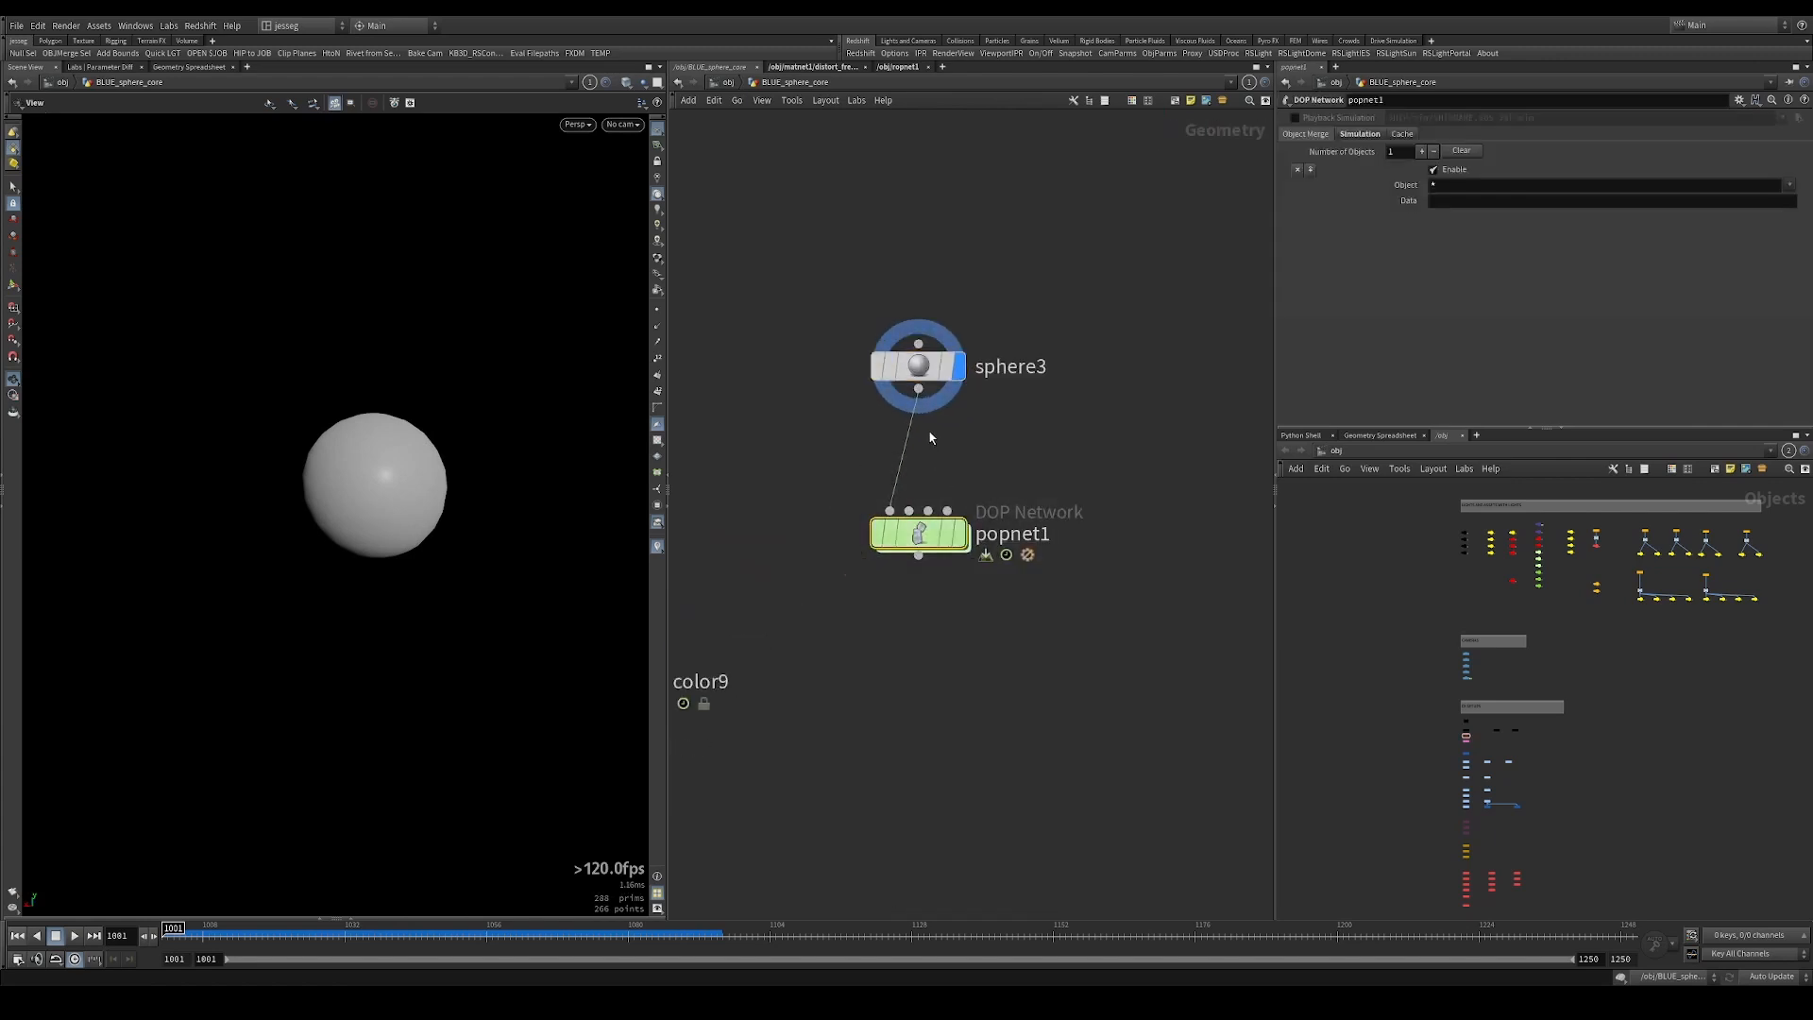
{"action": "double_click", "coordinate": [933, 540]}
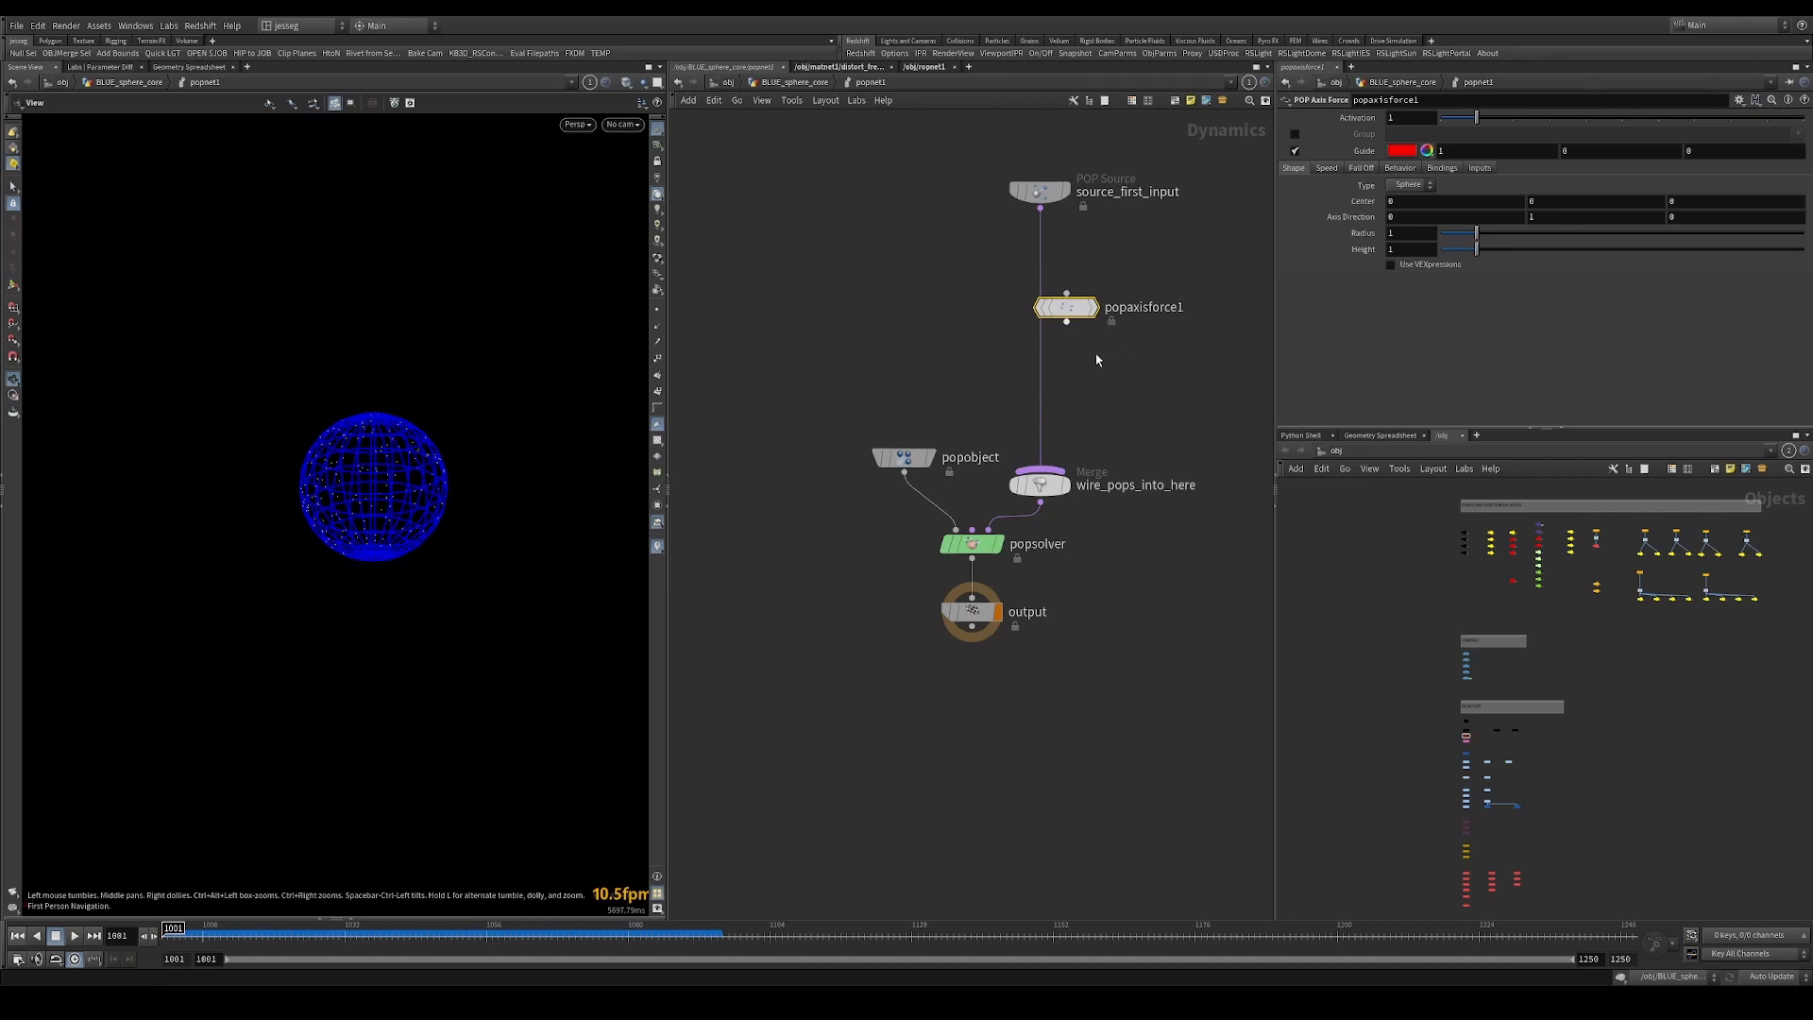
{"action": "key", "text": "Delete"}
{"action": "left_click_drag", "start_coordinate": [1034, 193], "coordinate": [1053, 280]}
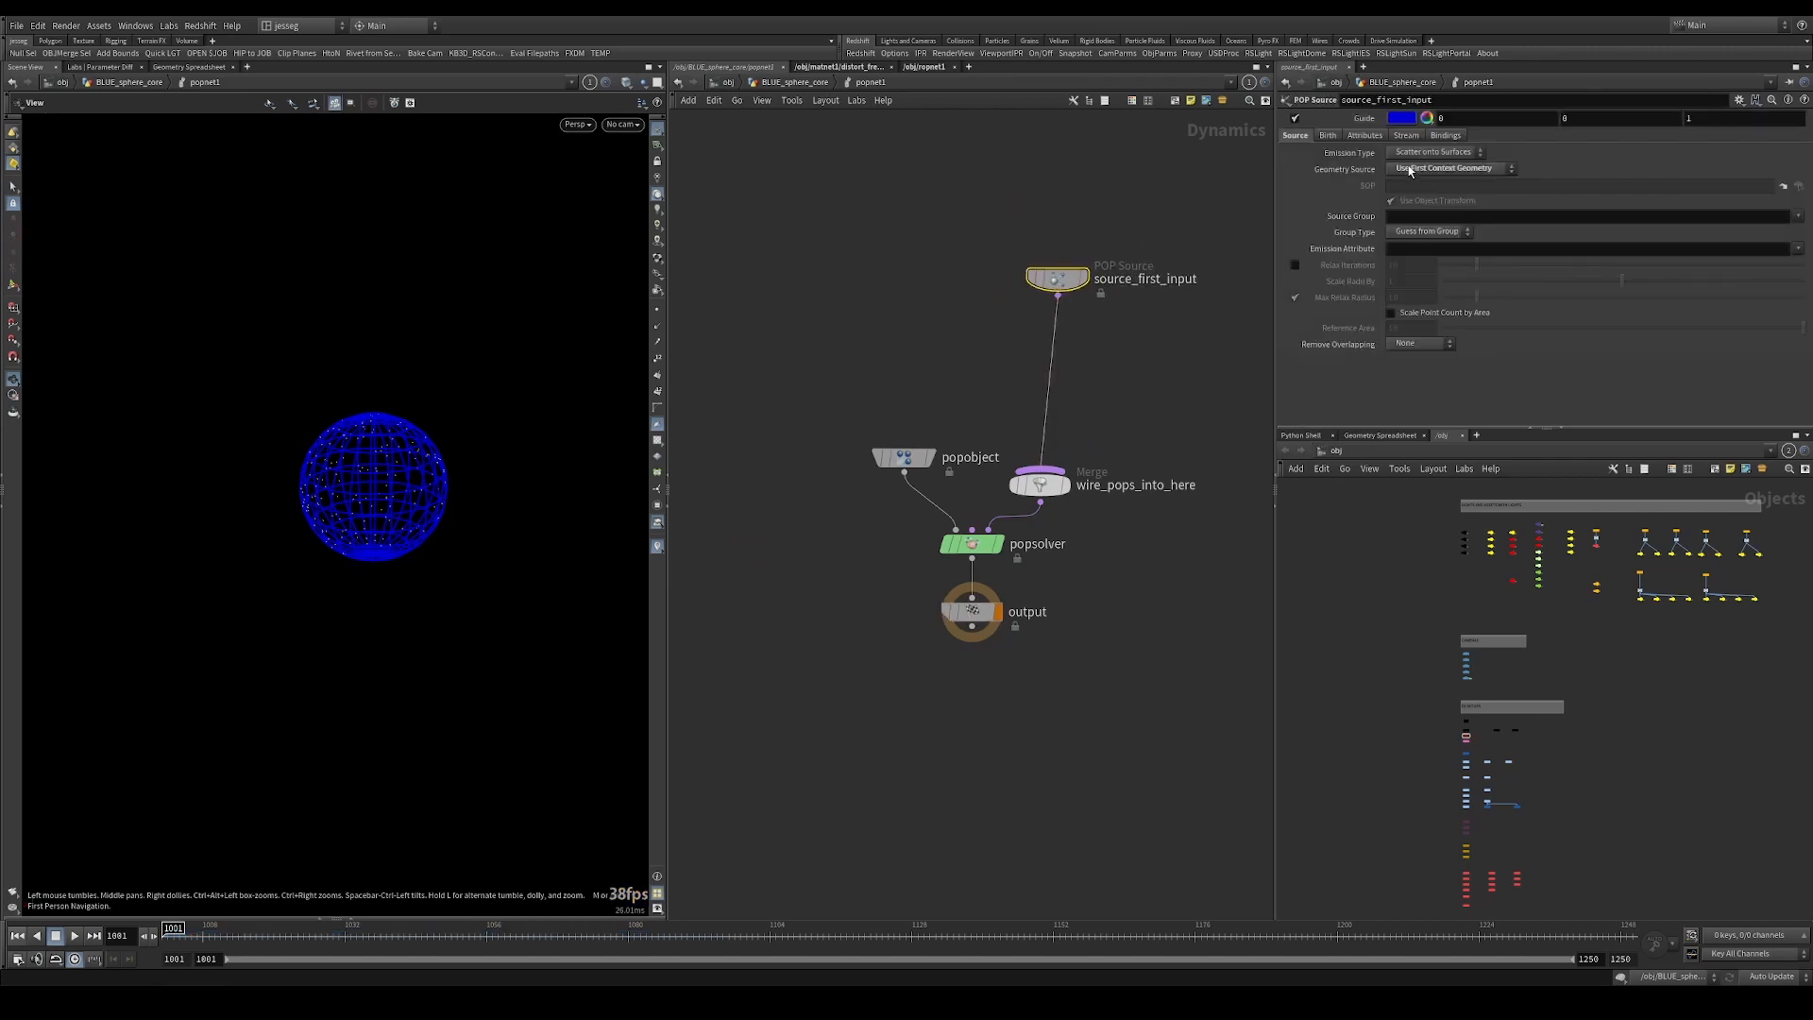
Play the simulation without any force, examine the particles emitted on the sphere and return to the first frame.
{"action": "key", "text": "Up"}
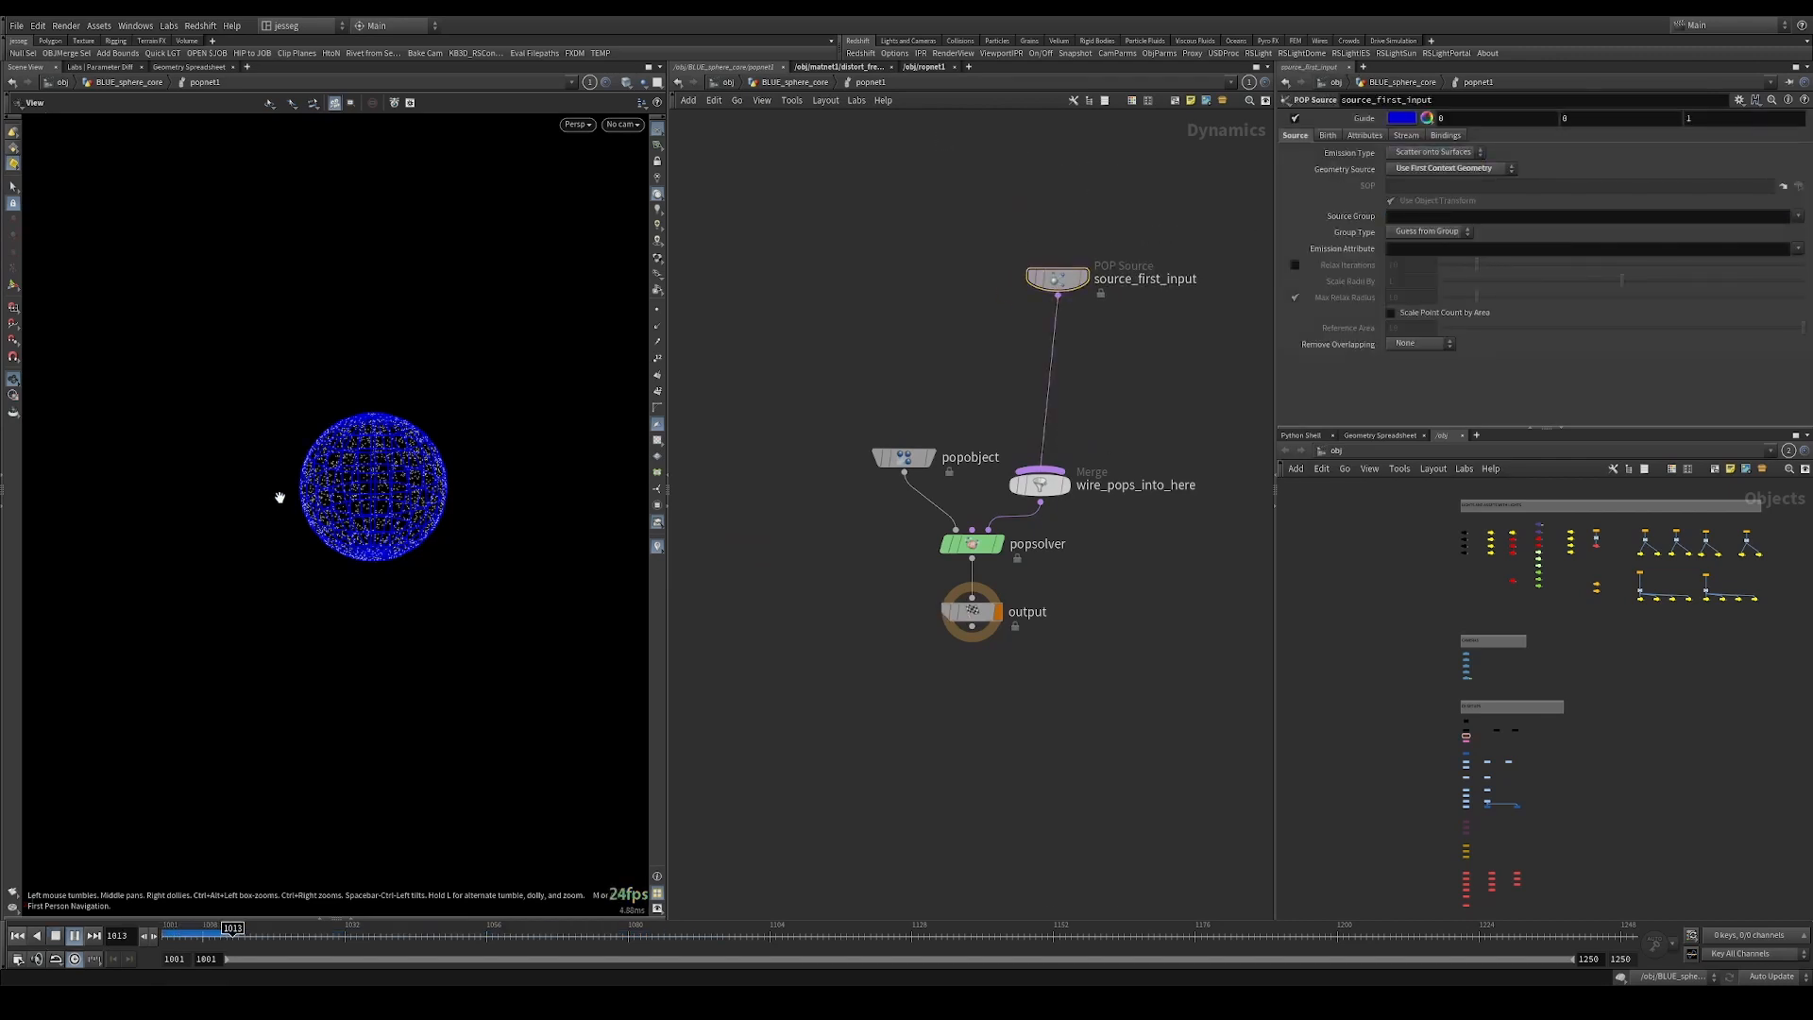
{"action": "right_click_drag", "start_coordinate": [307, 493], "coordinate": [652, 435]}
{"action": "left_click_drag", "start_coordinate": [604, 436], "coordinate": [398, 490]}
{"action": "right_click_drag", "start_coordinate": [399, 490], "coordinate": [500, 470]}
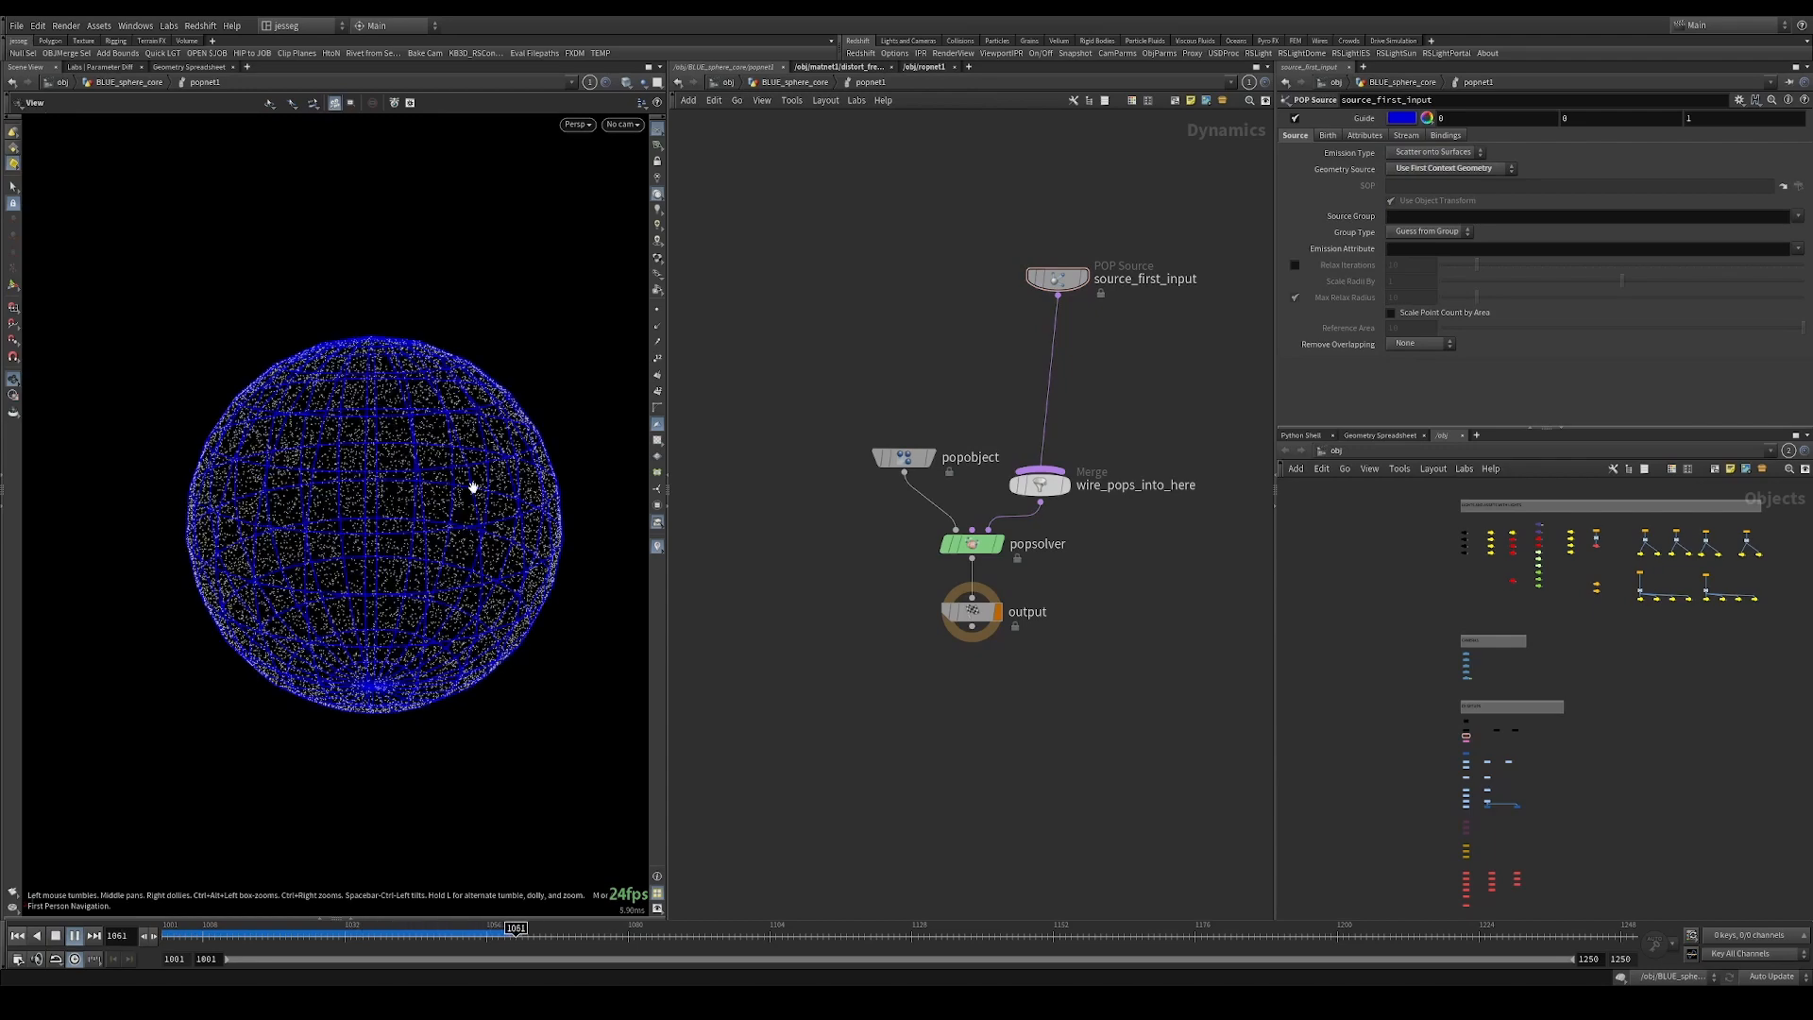
{"action": "key", "text": "Up"}
{"action": "key", "text": "ctrl+Up"}
{"action": "key", "text": "Up"}
{"action": "left_click_drag", "start_coordinate": [416, 514], "coordinate": [368, 482]}
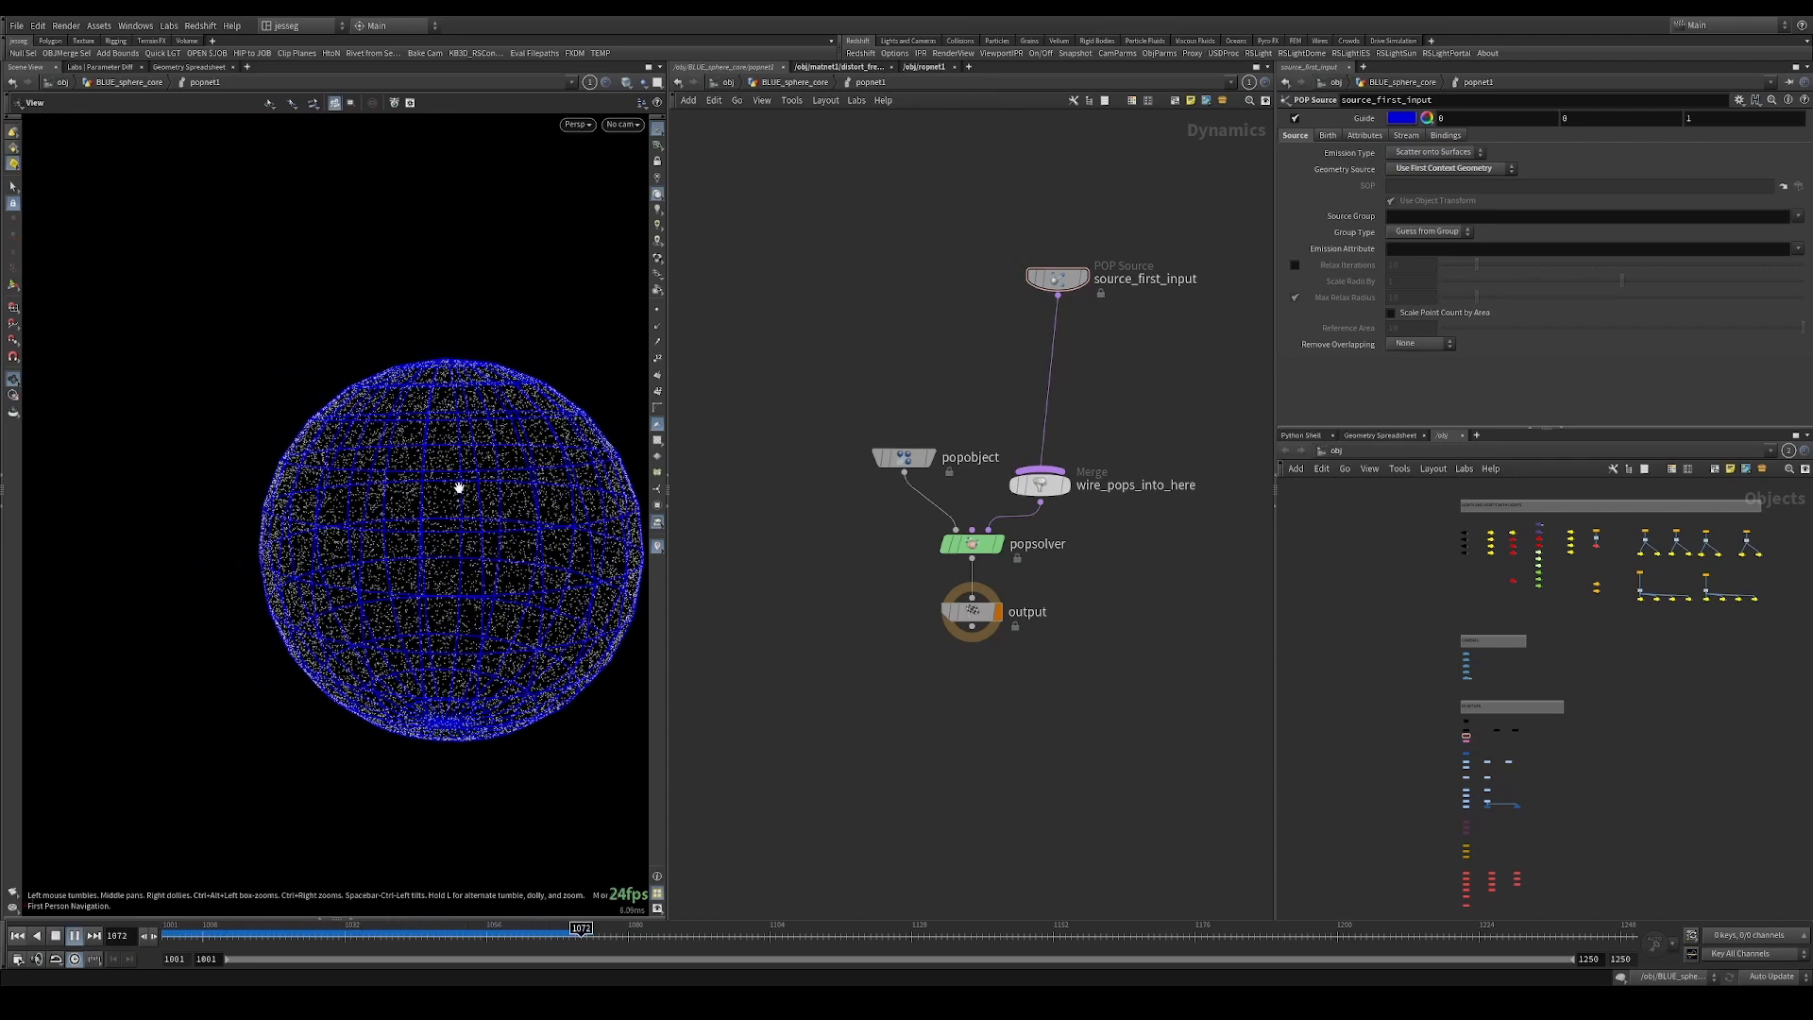
{"action": "key", "text": "ctrl+Up"}
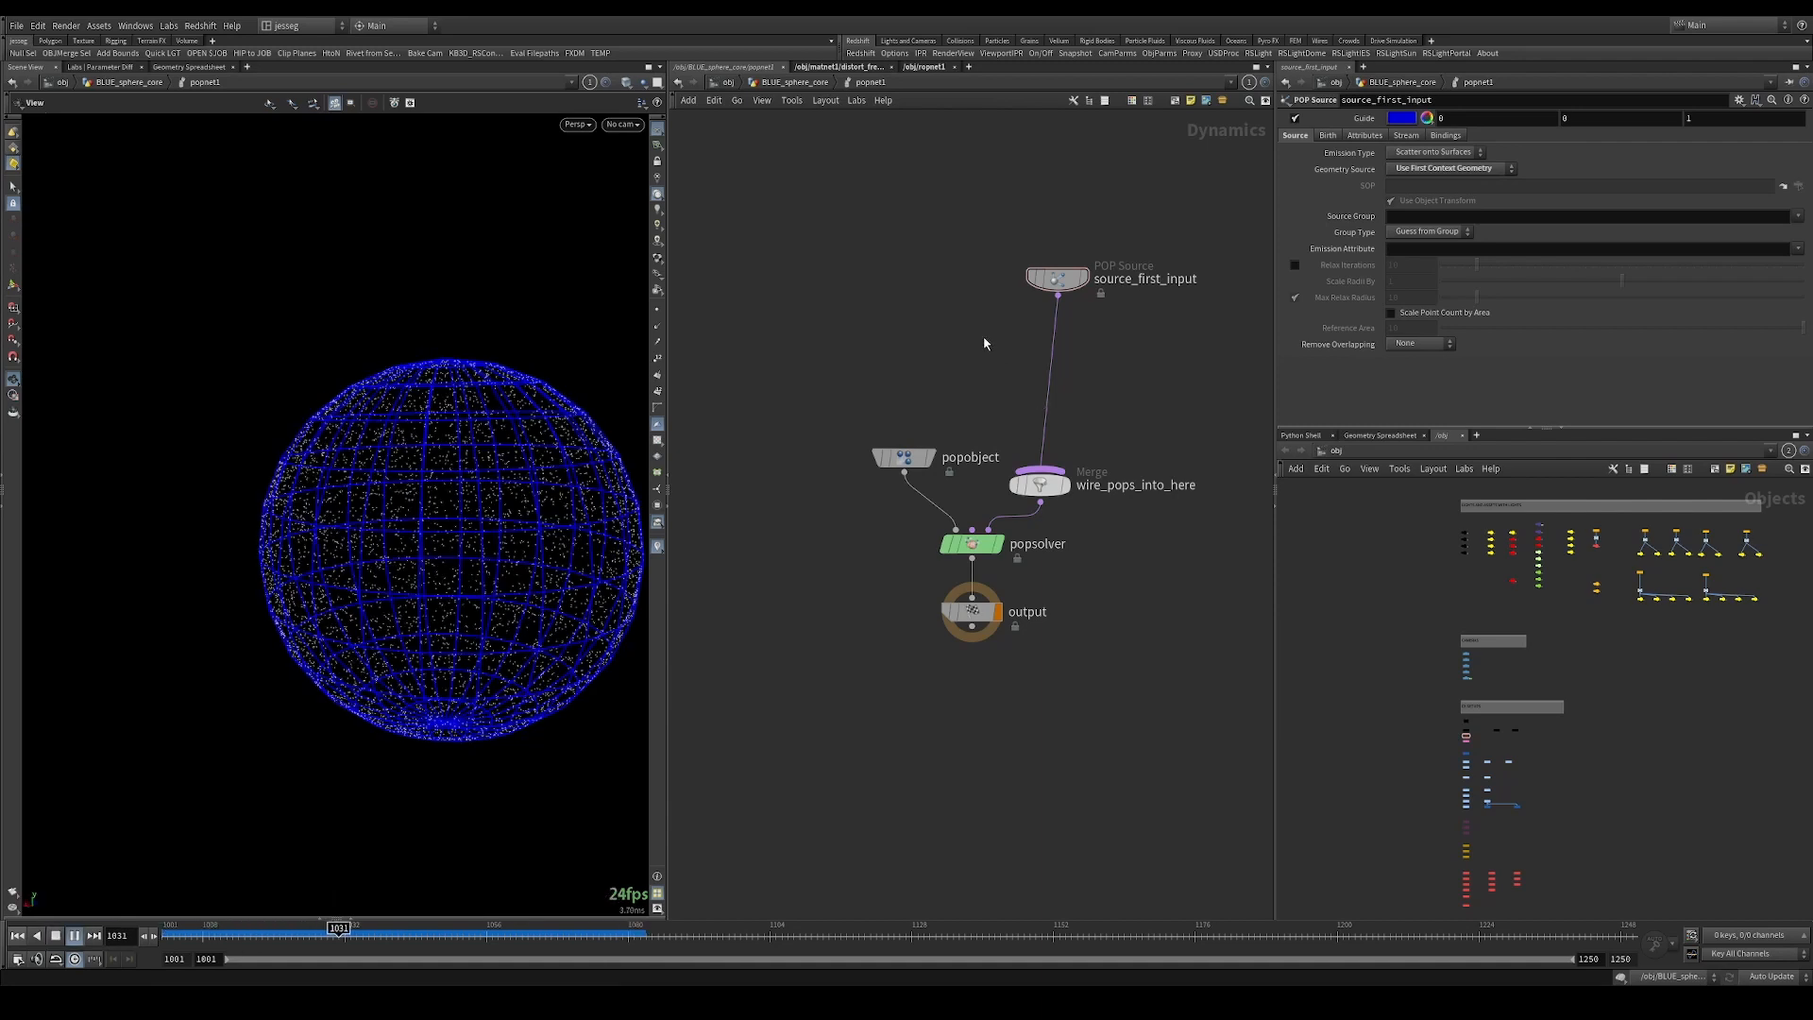
{"action": "key", "text": "Up"}
{"action": "key", "text": "ctrl+Up"}
Add a POP Axis Force node to the popnet1 network.
{"action": "key", "text": "Tab"}
{"action": "type", "text": "popax"}
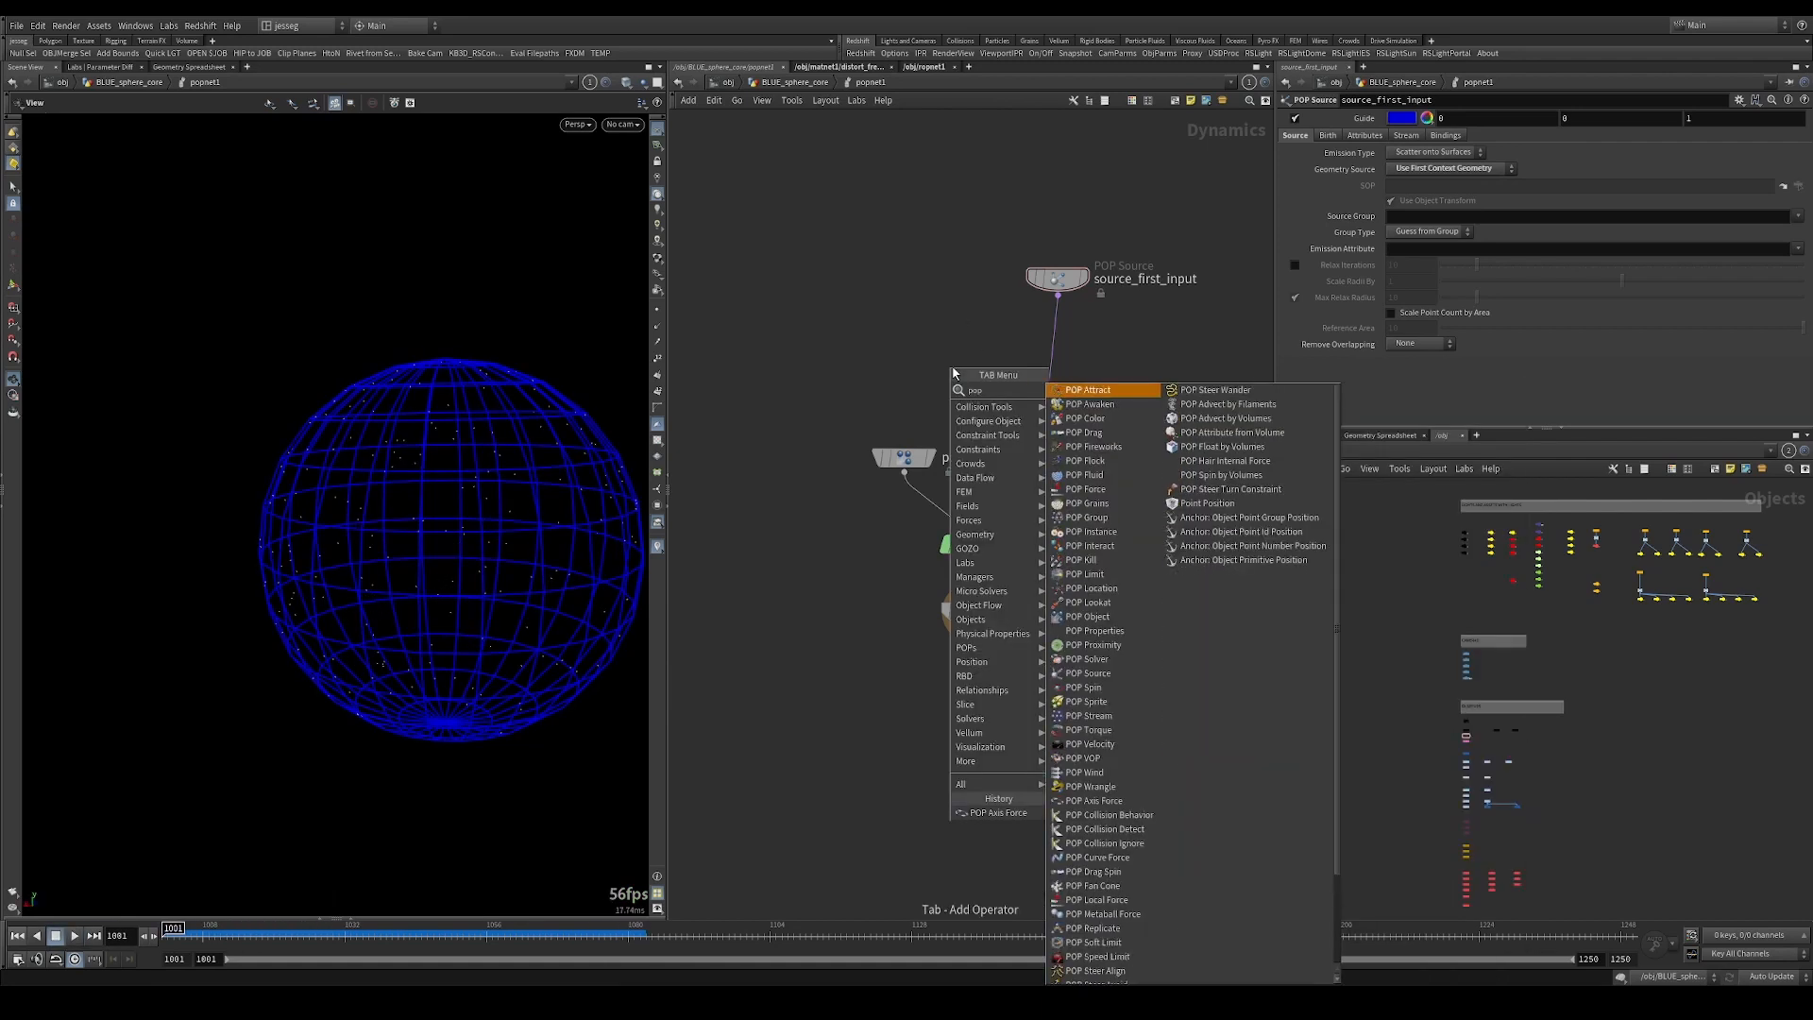
{"action": "key", "text": "Return"}
{"action": "left_click", "coordinate": [953, 371]}
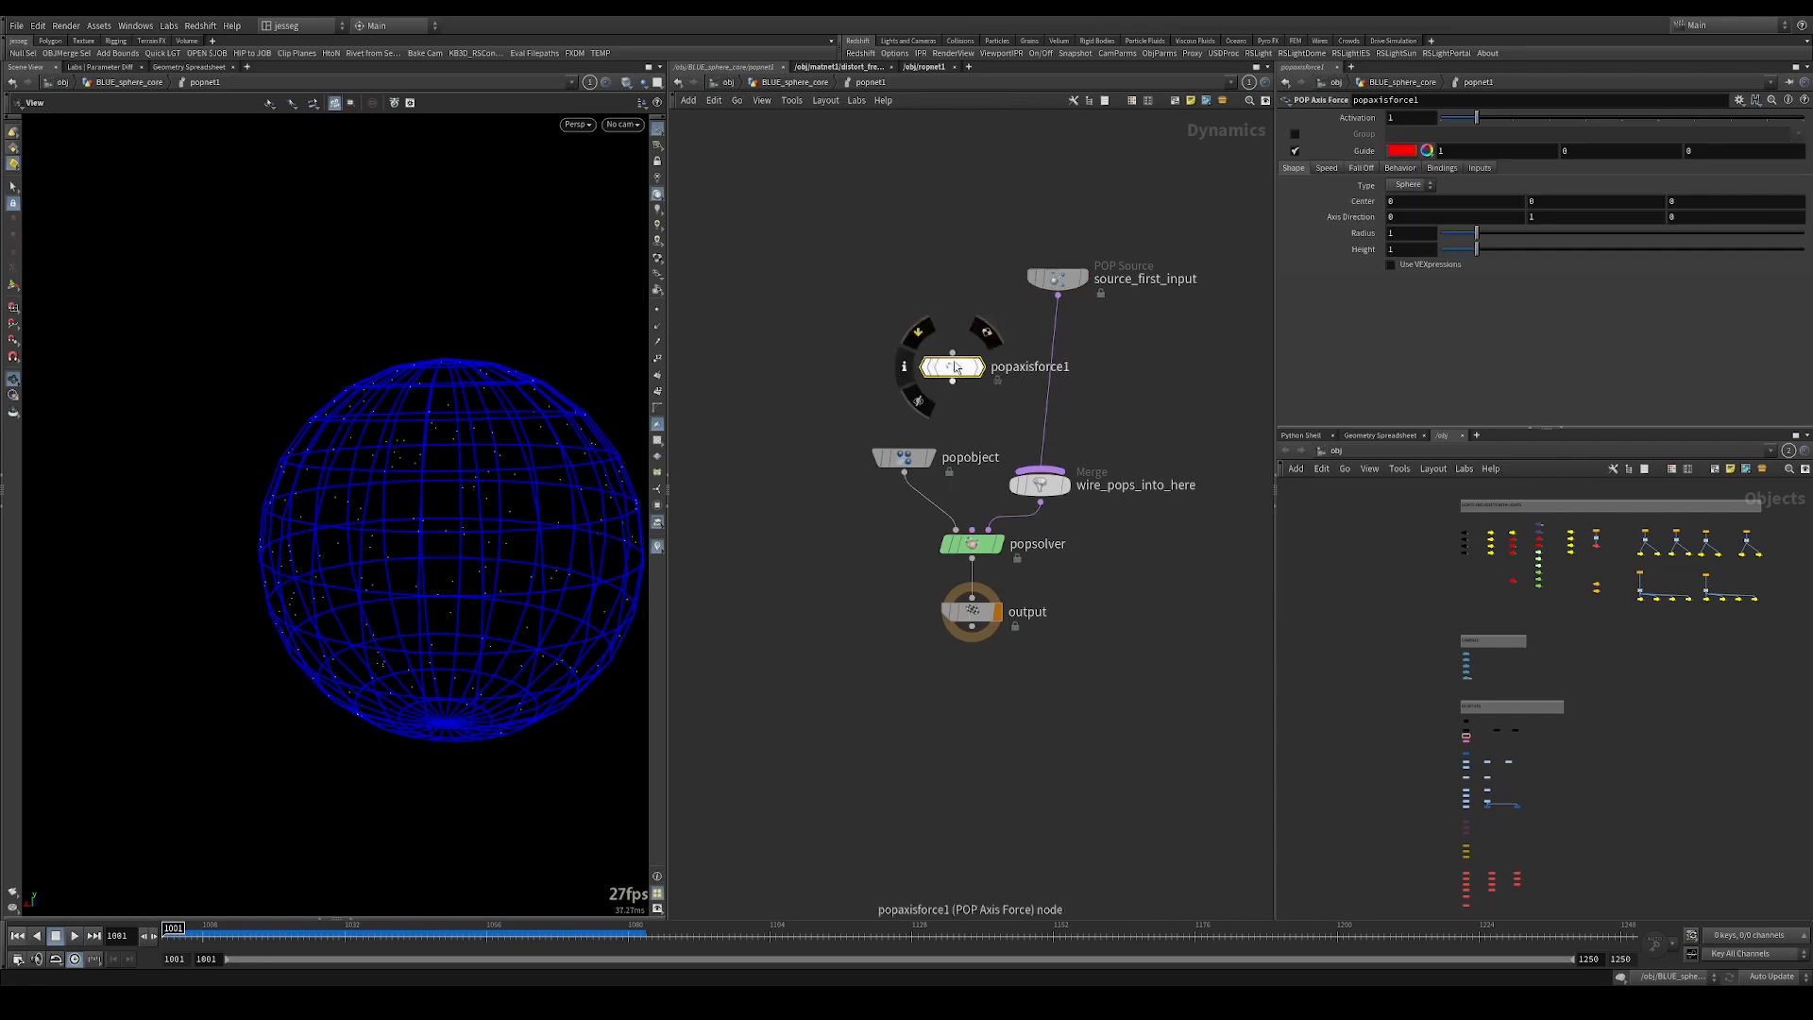
Make room below source_first_input and insert popaxisforce1 into the wire between it and wire_pops_into_here.
{"action": "left_click_drag", "start_coordinate": [1056, 285], "coordinate": [1039, 208]}
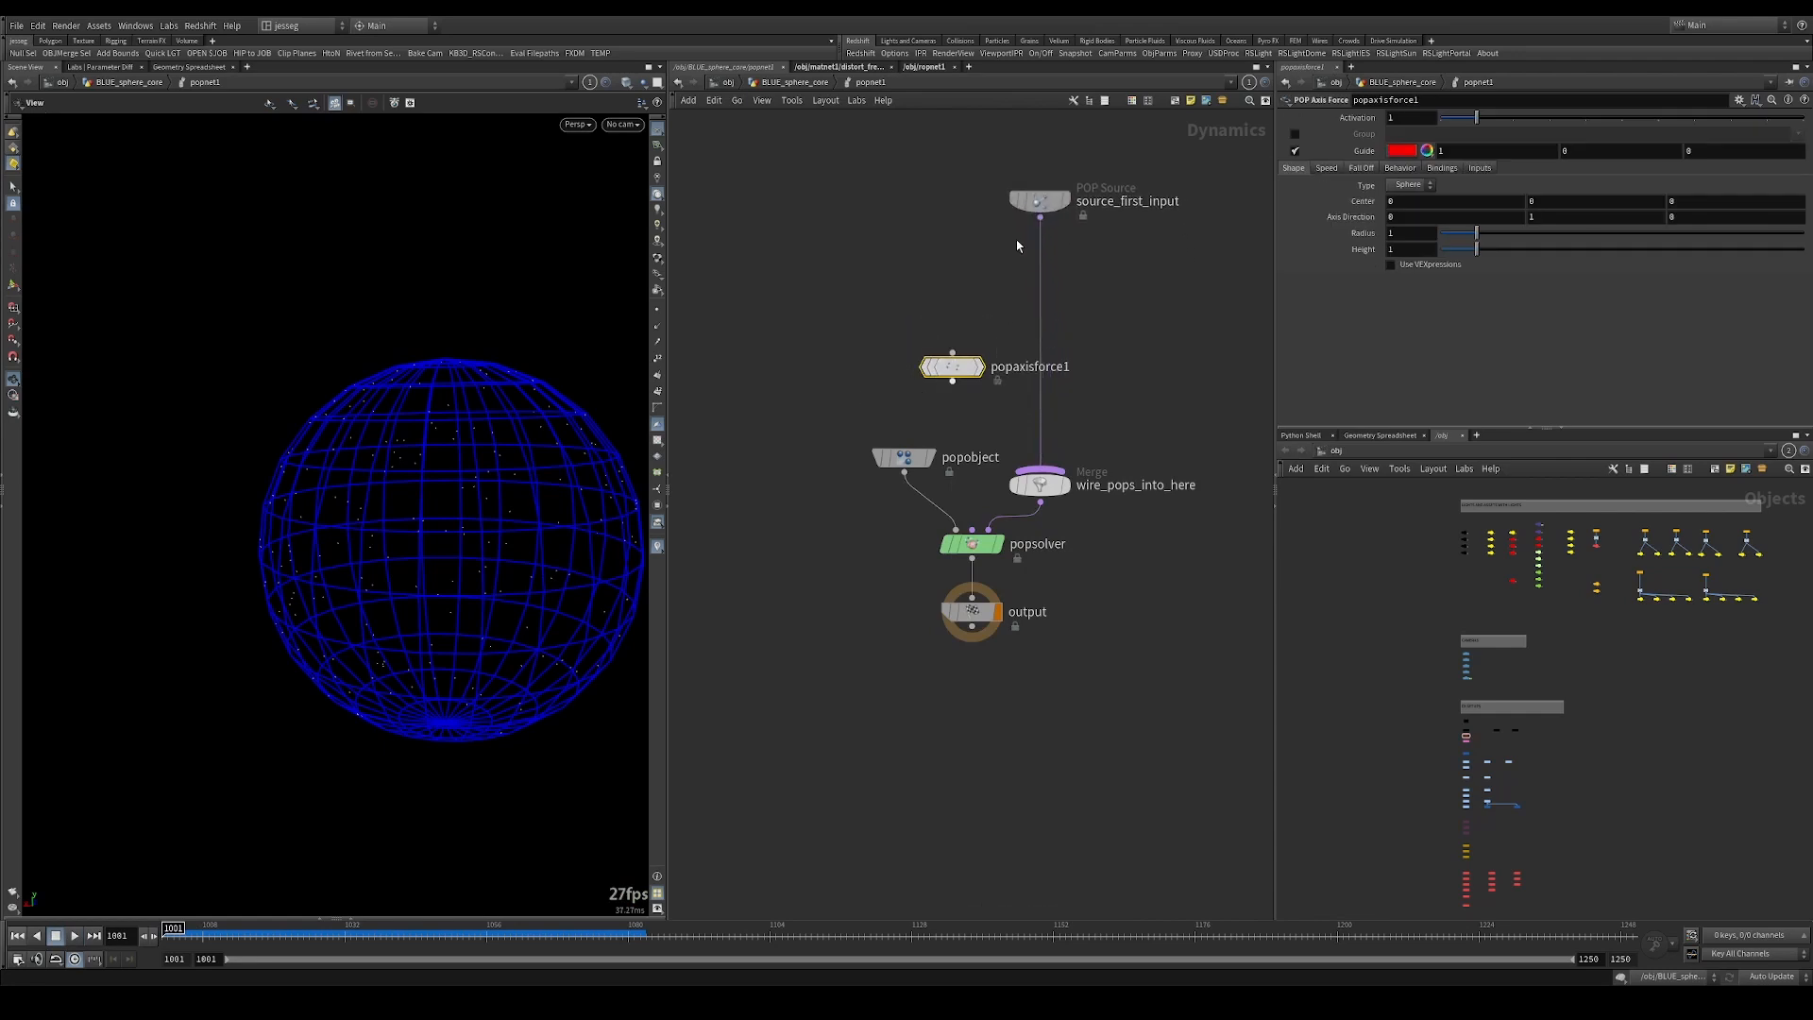
{"action": "left_click_drag", "start_coordinate": [951, 373], "coordinate": [937, 329]}
{"action": "left_click", "coordinate": [904, 457], "text": "shift"}
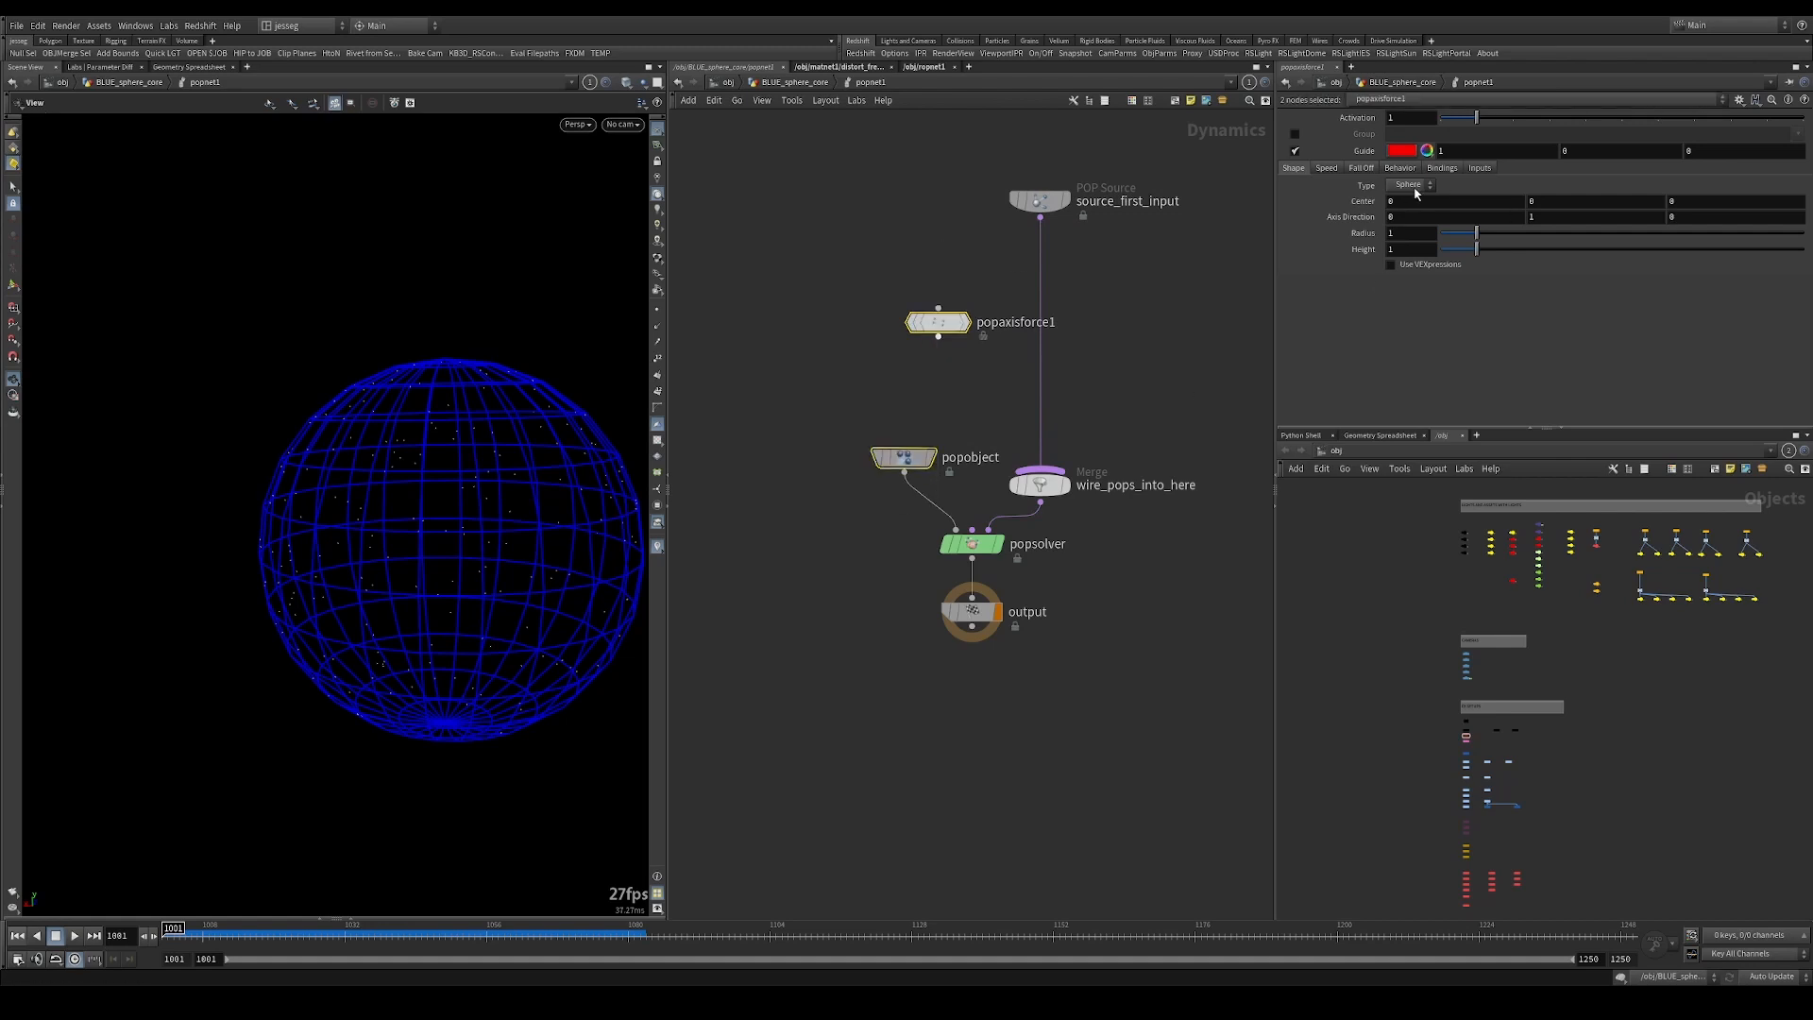
{"action": "left_click", "coordinate": [910, 337]}
{"action": "left_click_drag", "start_coordinate": [934, 323], "coordinate": [1030, 352]}
Set the axis force's radius and height to 0.7, play the simulation and return to the first frame.
{"action": "right_click_drag", "start_coordinate": [496, 432], "coordinate": [276, 455], "text": "alt"}
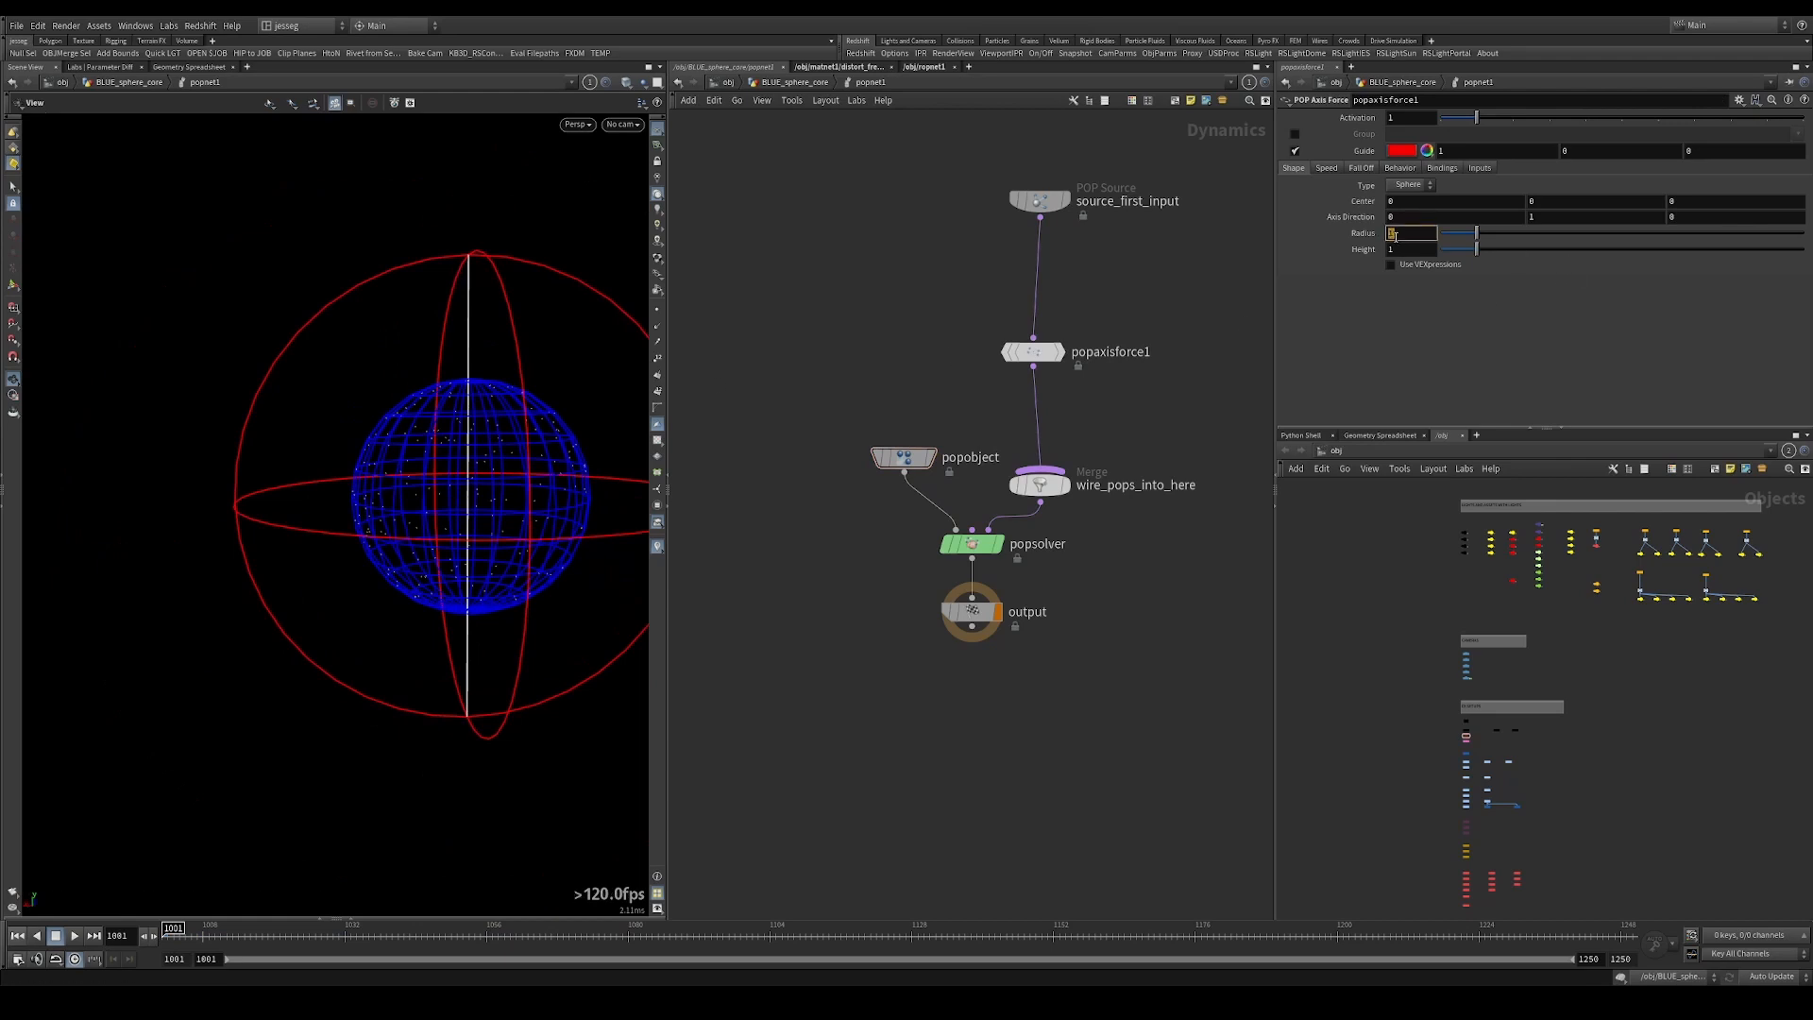
{"action": "key", "text": "Return"}
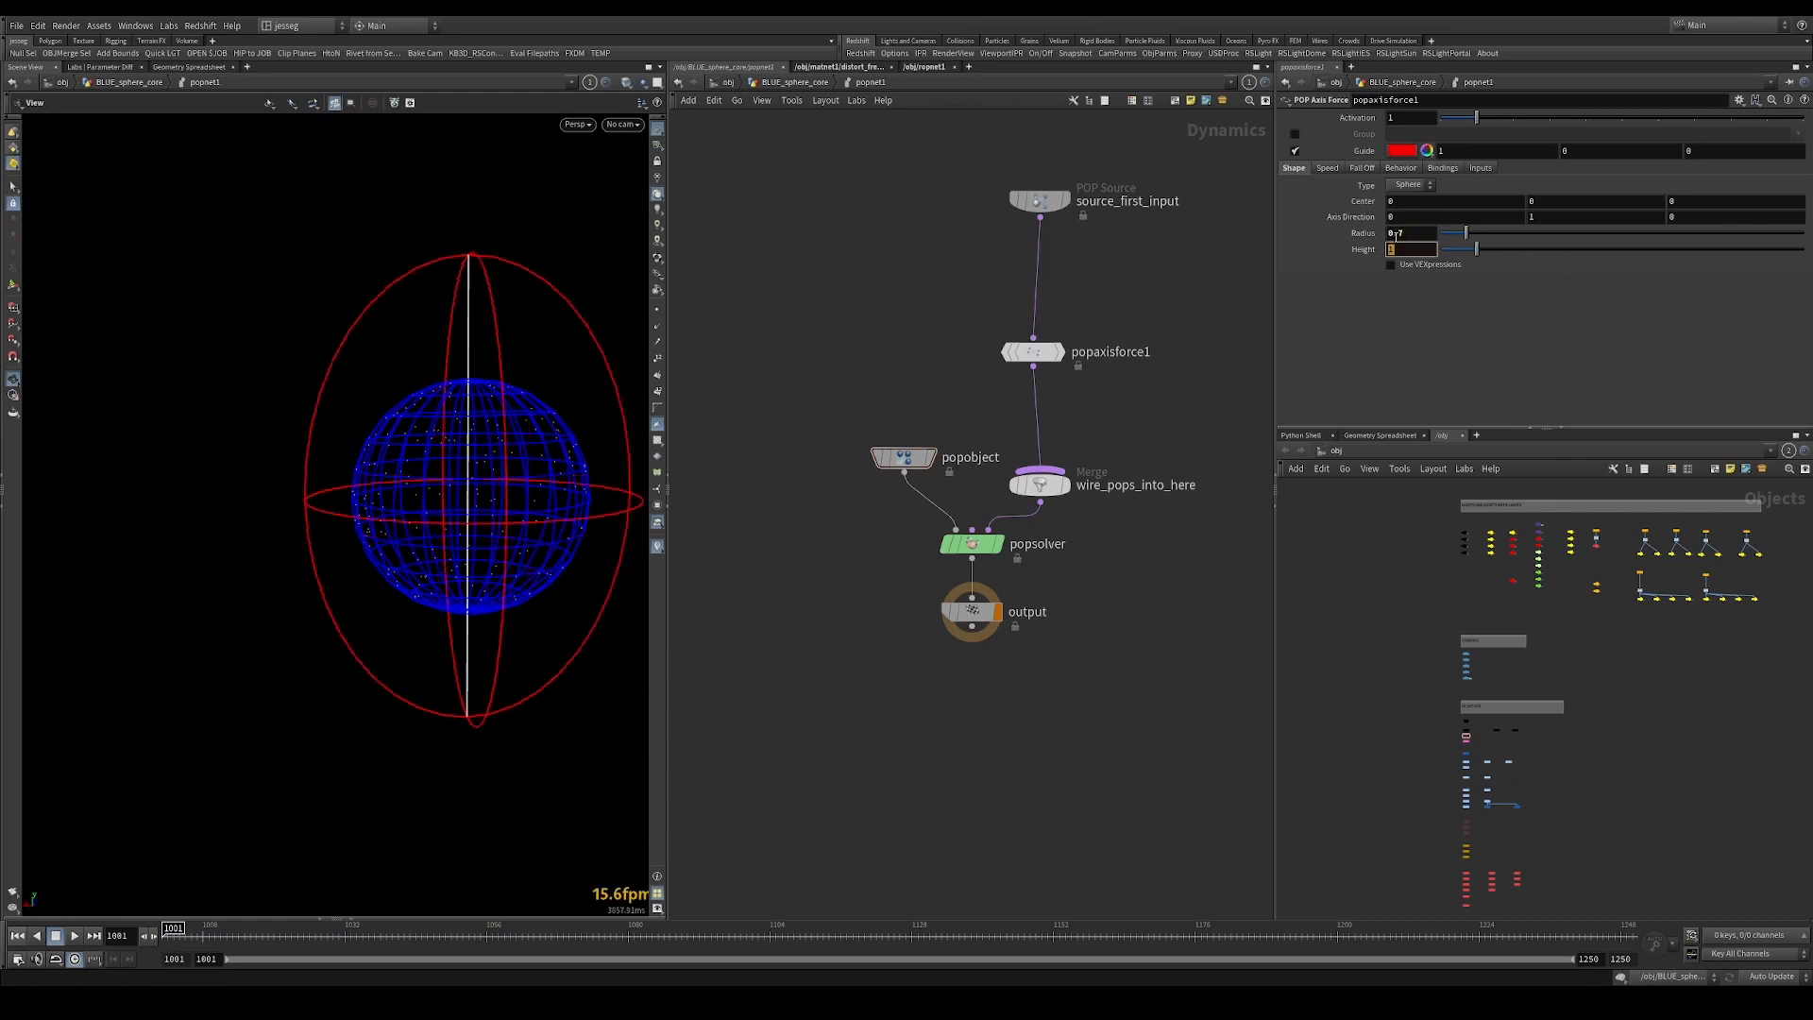
{"action": "key", "text": "Up"}
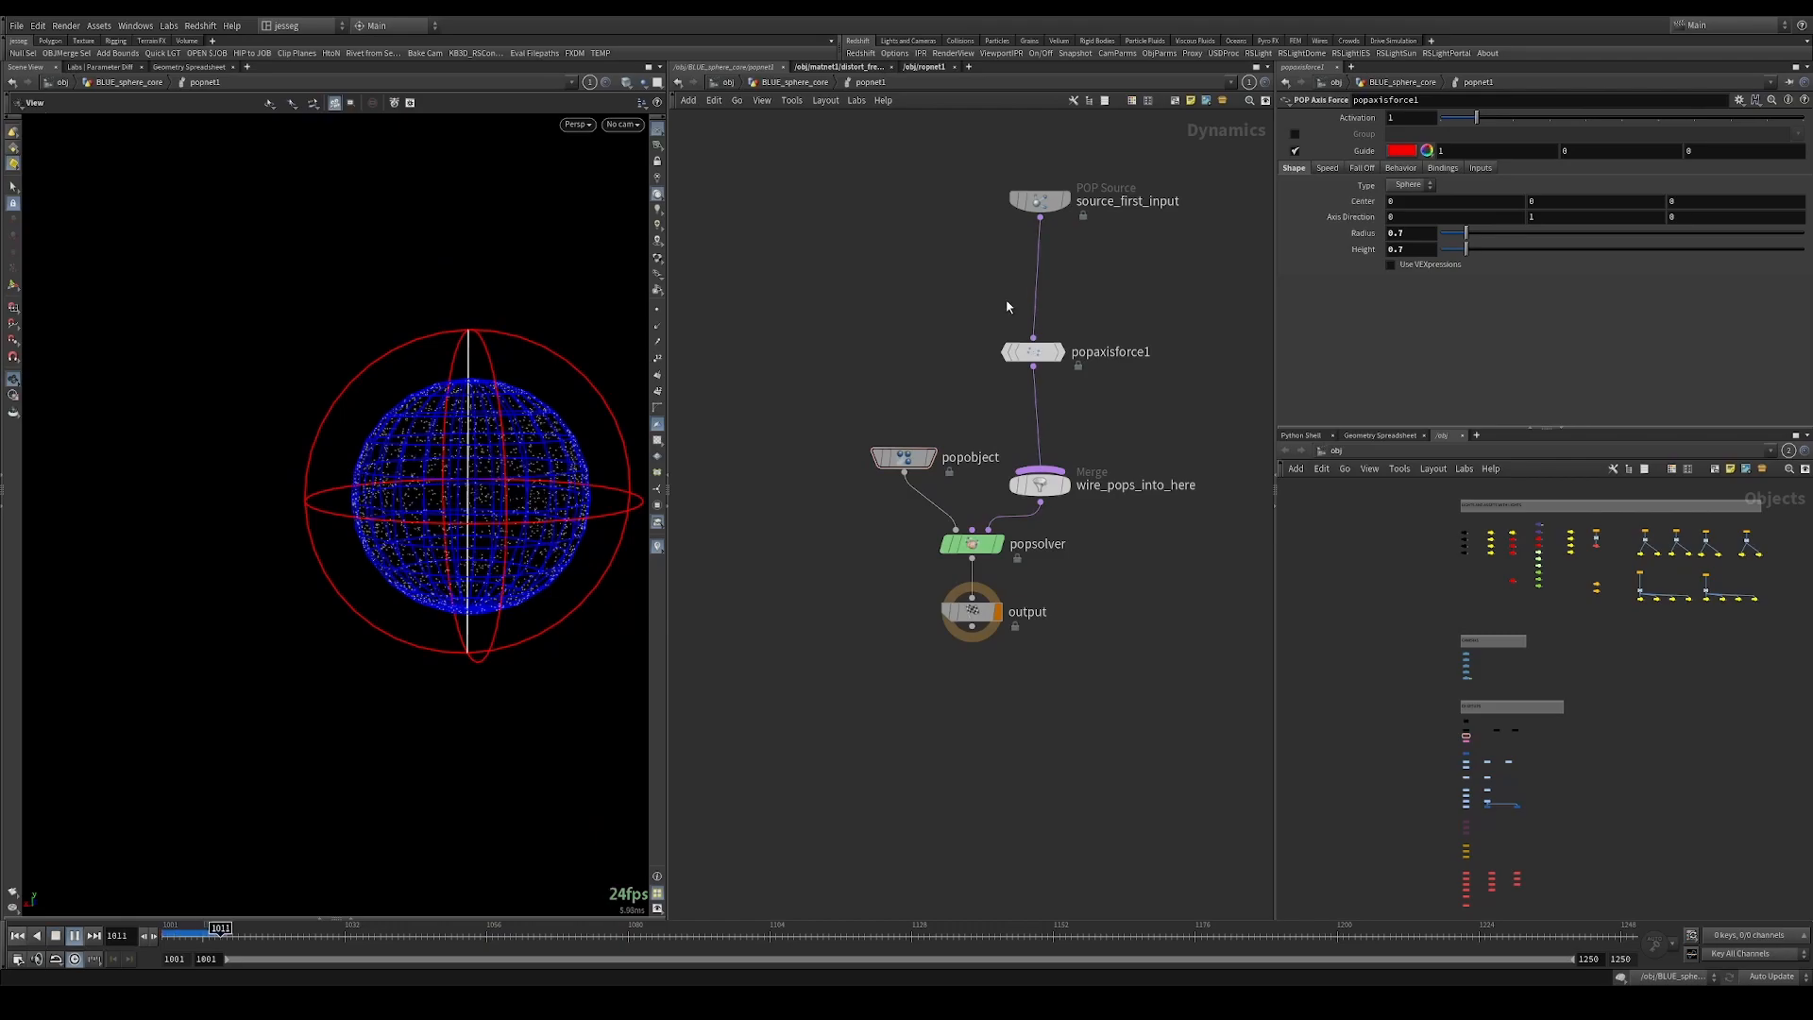
{"action": "left_click", "coordinate": [1564, 216]}
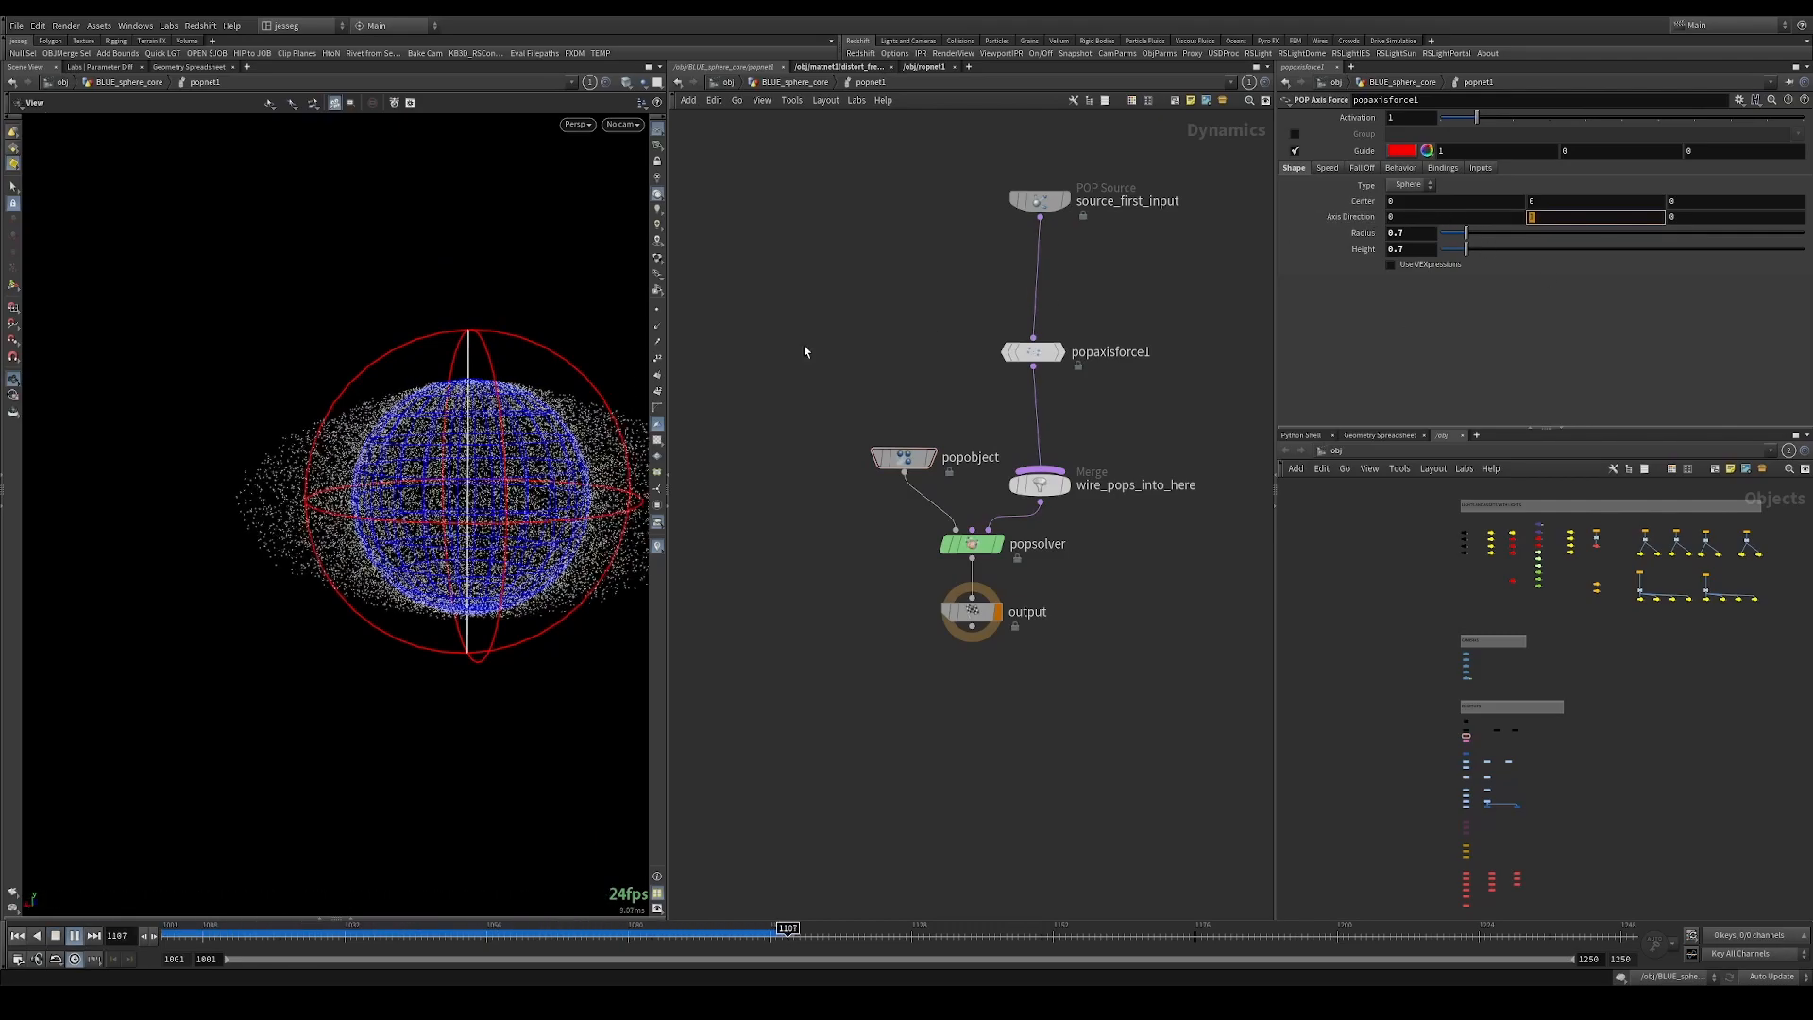
{"action": "mouse_move", "coordinate": [451, 430]}
{"action": "left_mouse_down"}
{"action": "mouse_move", "coordinate": [462, 446]}
{"action": "mouse_move", "coordinate": [437, 409]}
{"action": "left_mouse_up"}
{"action": "key", "text": "ctrl+Up"}
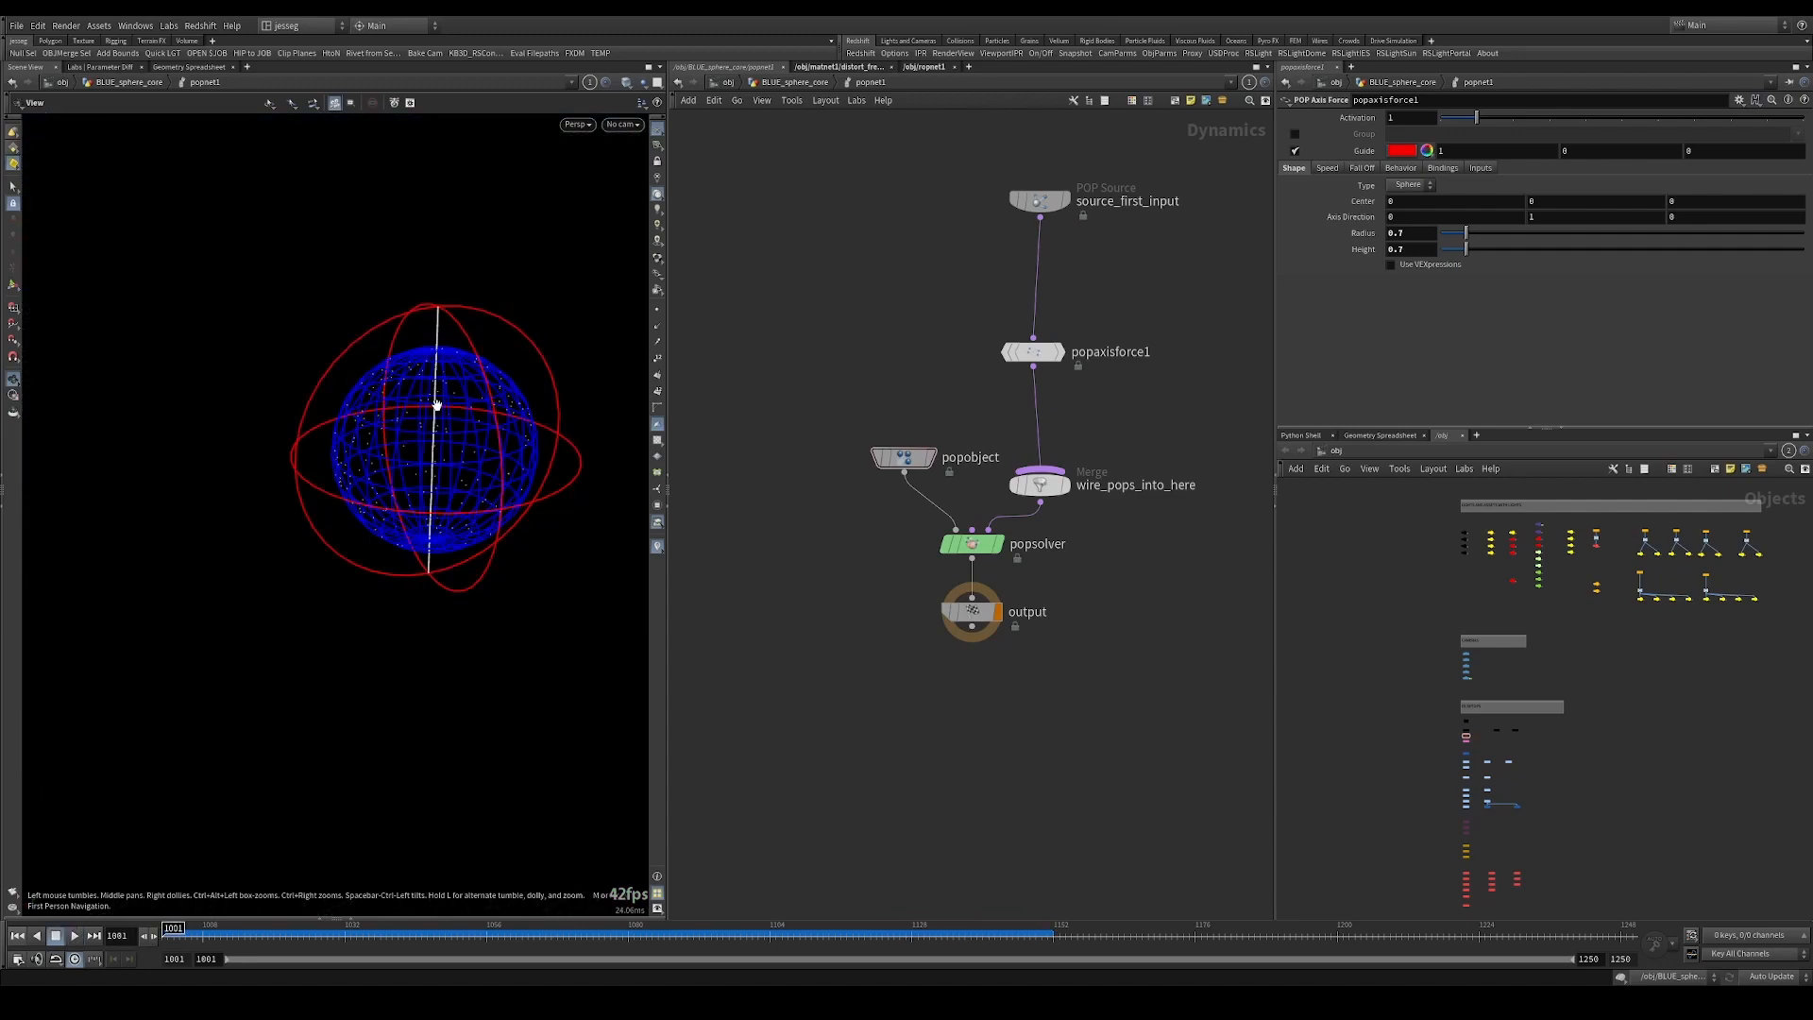
{"action": "key", "text": "Up"}
{"action": "key", "text": "ctrl+Up"}
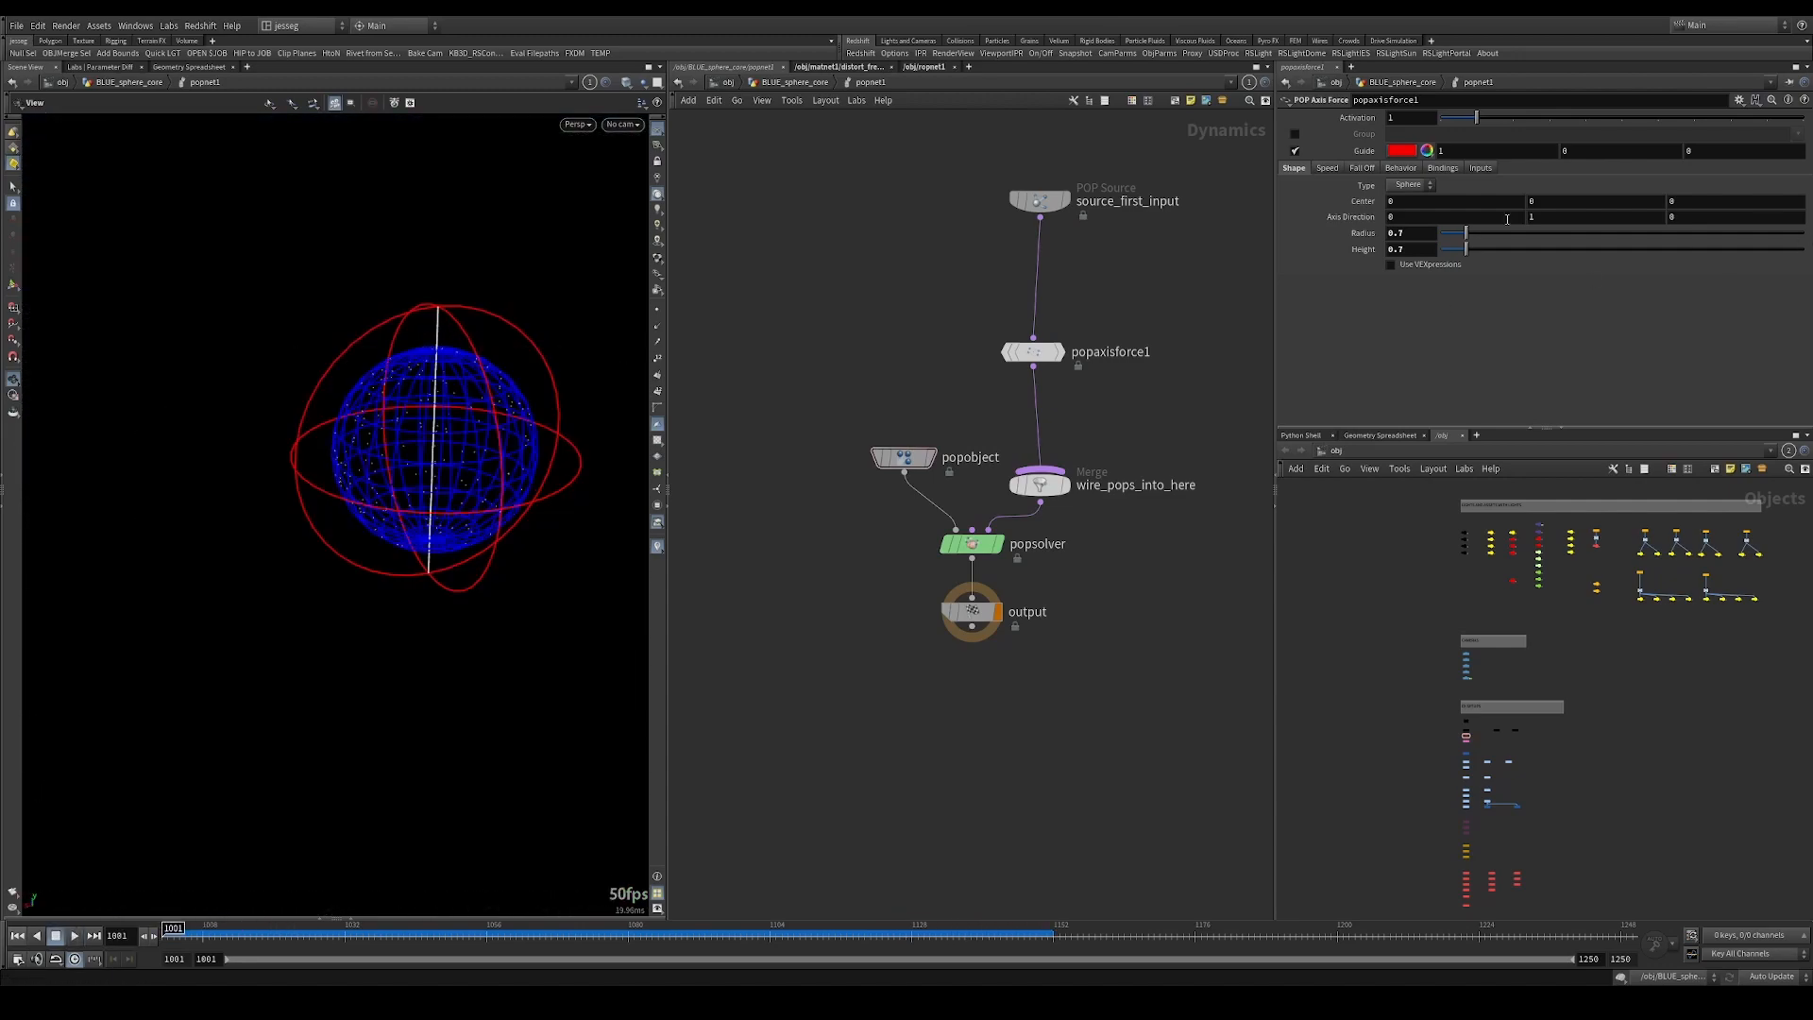
Set the axis force's orbit speed to 5 and play the simulation.
{"action": "left_click", "coordinate": [1333, 168]}
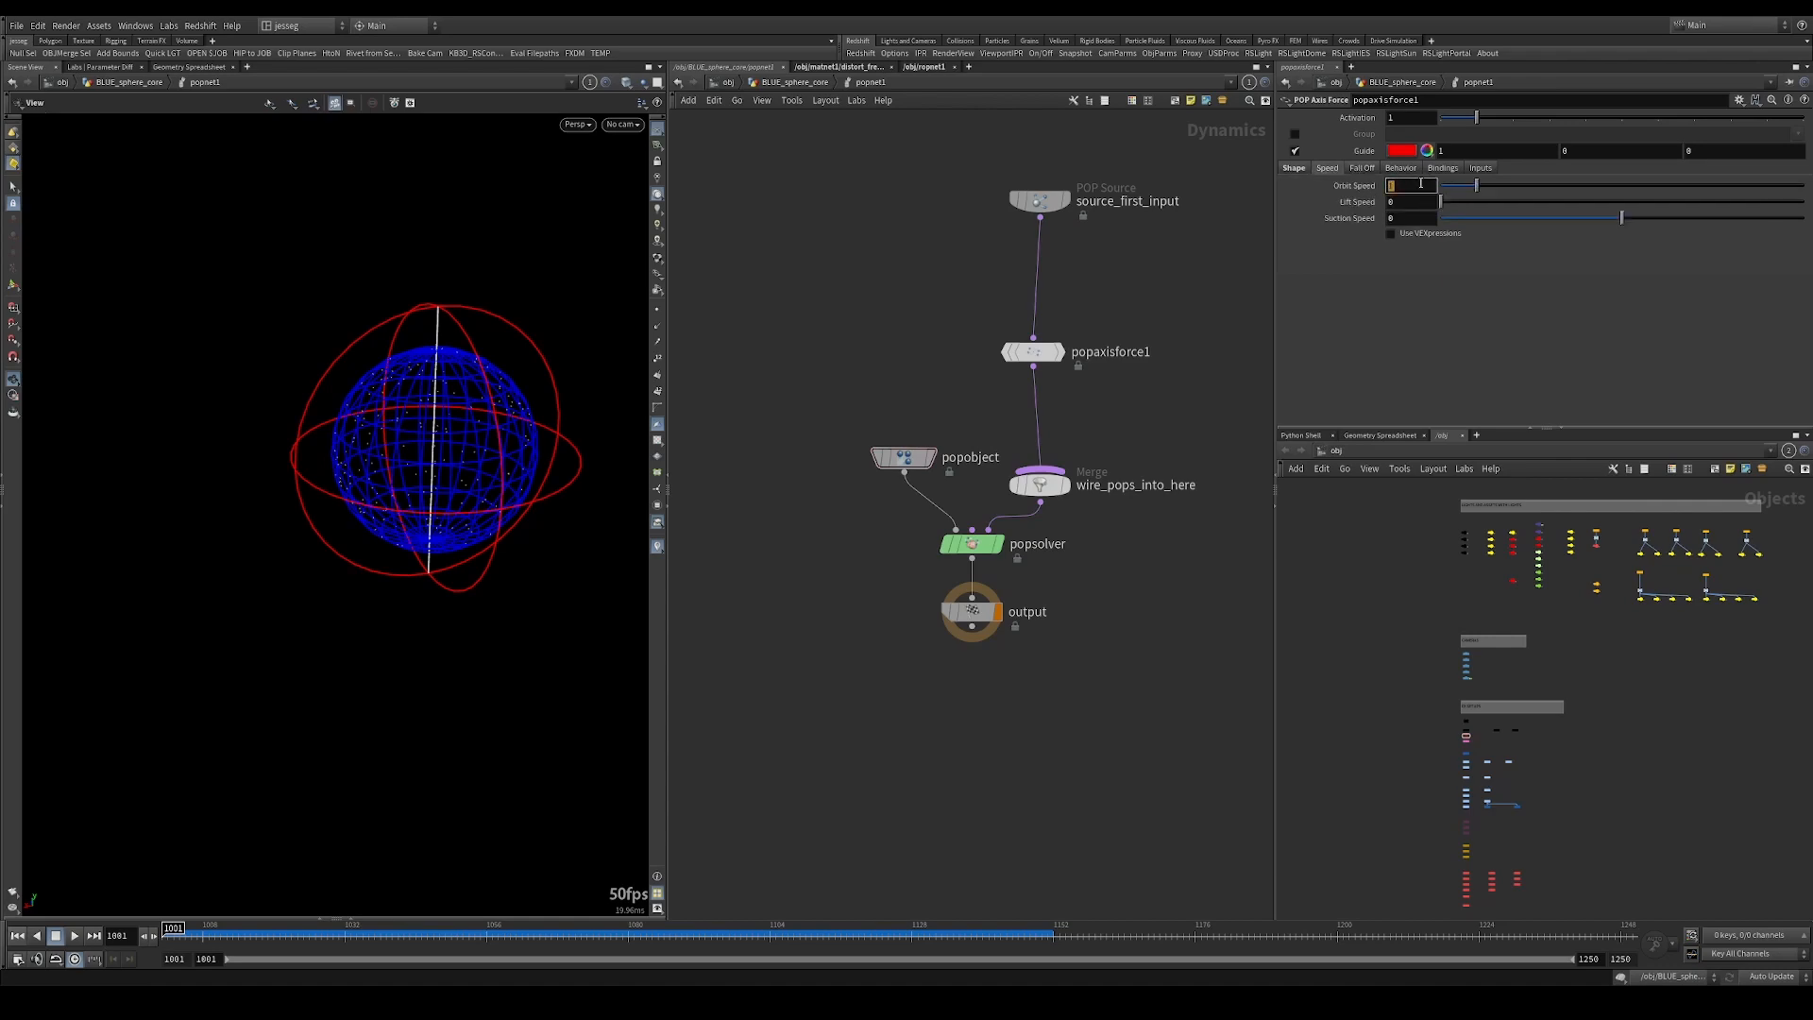
{"action": "key", "text": "Return"}
{"action": "key", "text": "Up"}
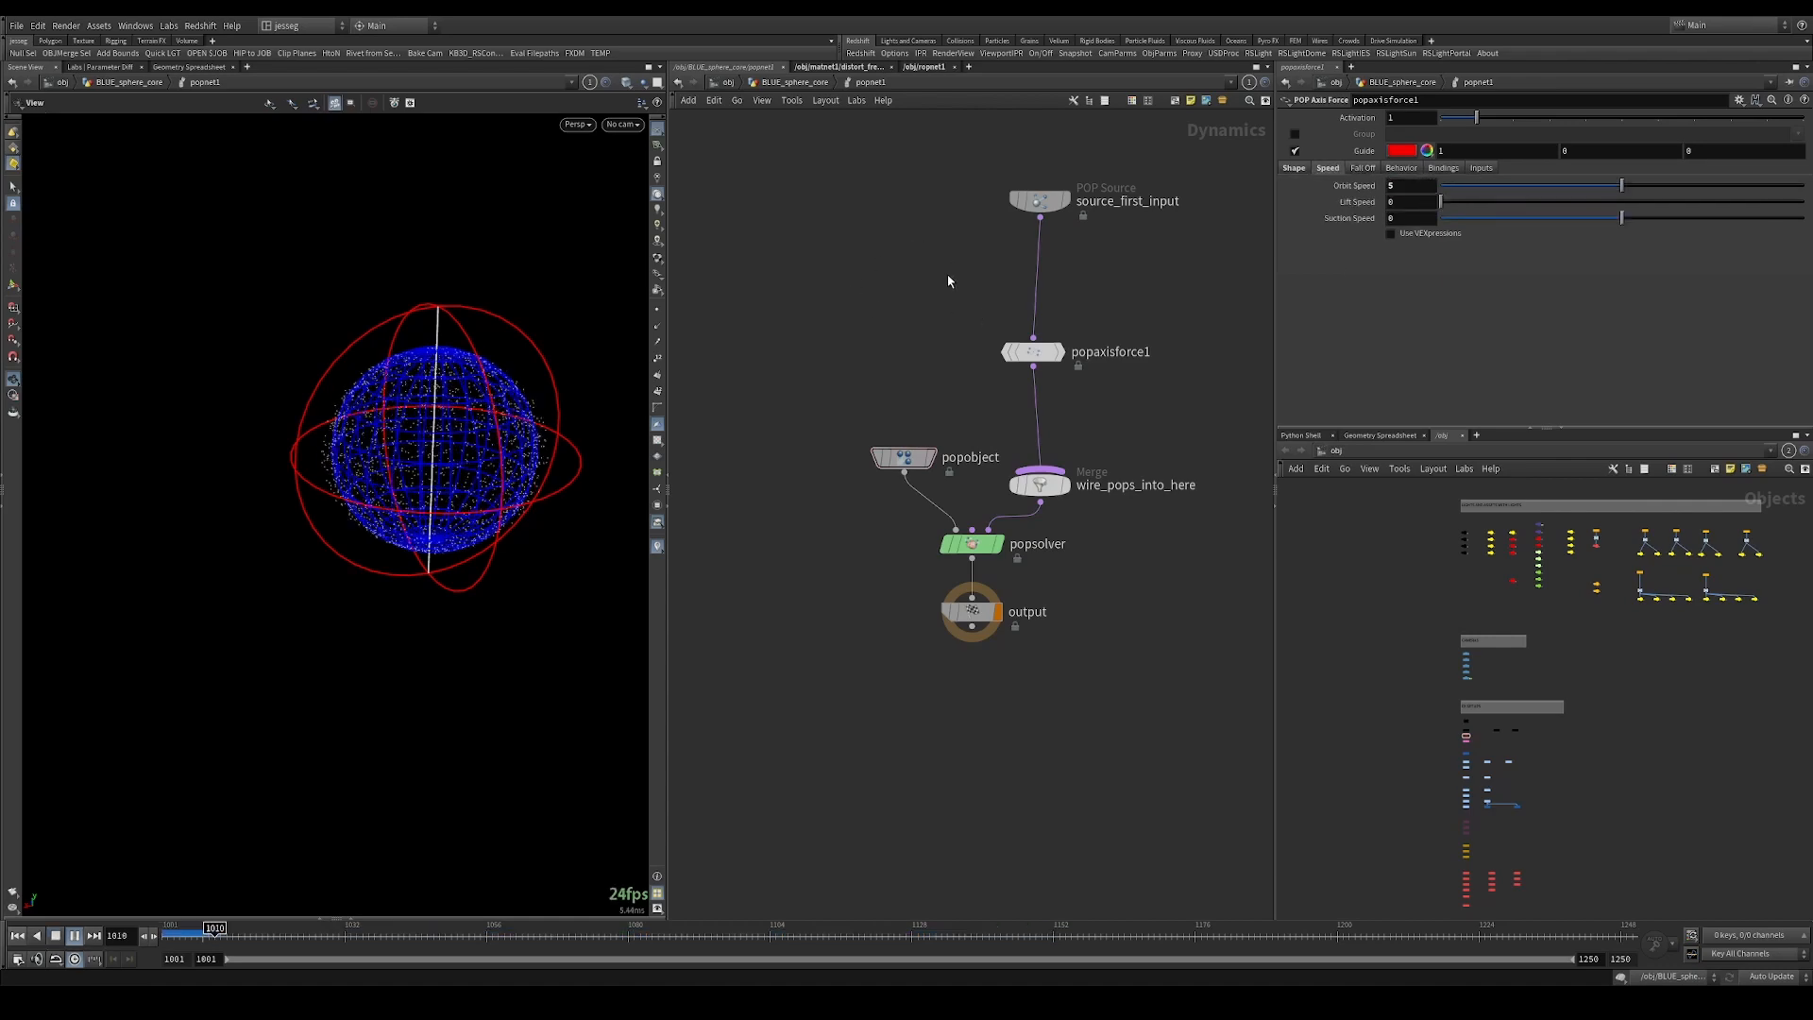
Replay the simulation from the first frame and examine the orbiting particles from several angles and distances.
{"action": "left_click_drag", "start_coordinate": [510, 389], "coordinate": [478, 428]}
{"action": "right_click_drag", "start_coordinate": [478, 428], "coordinate": [437, 416]}
{"action": "key", "text": "ctrl+Up"}
{"action": "key", "text": "Up"}
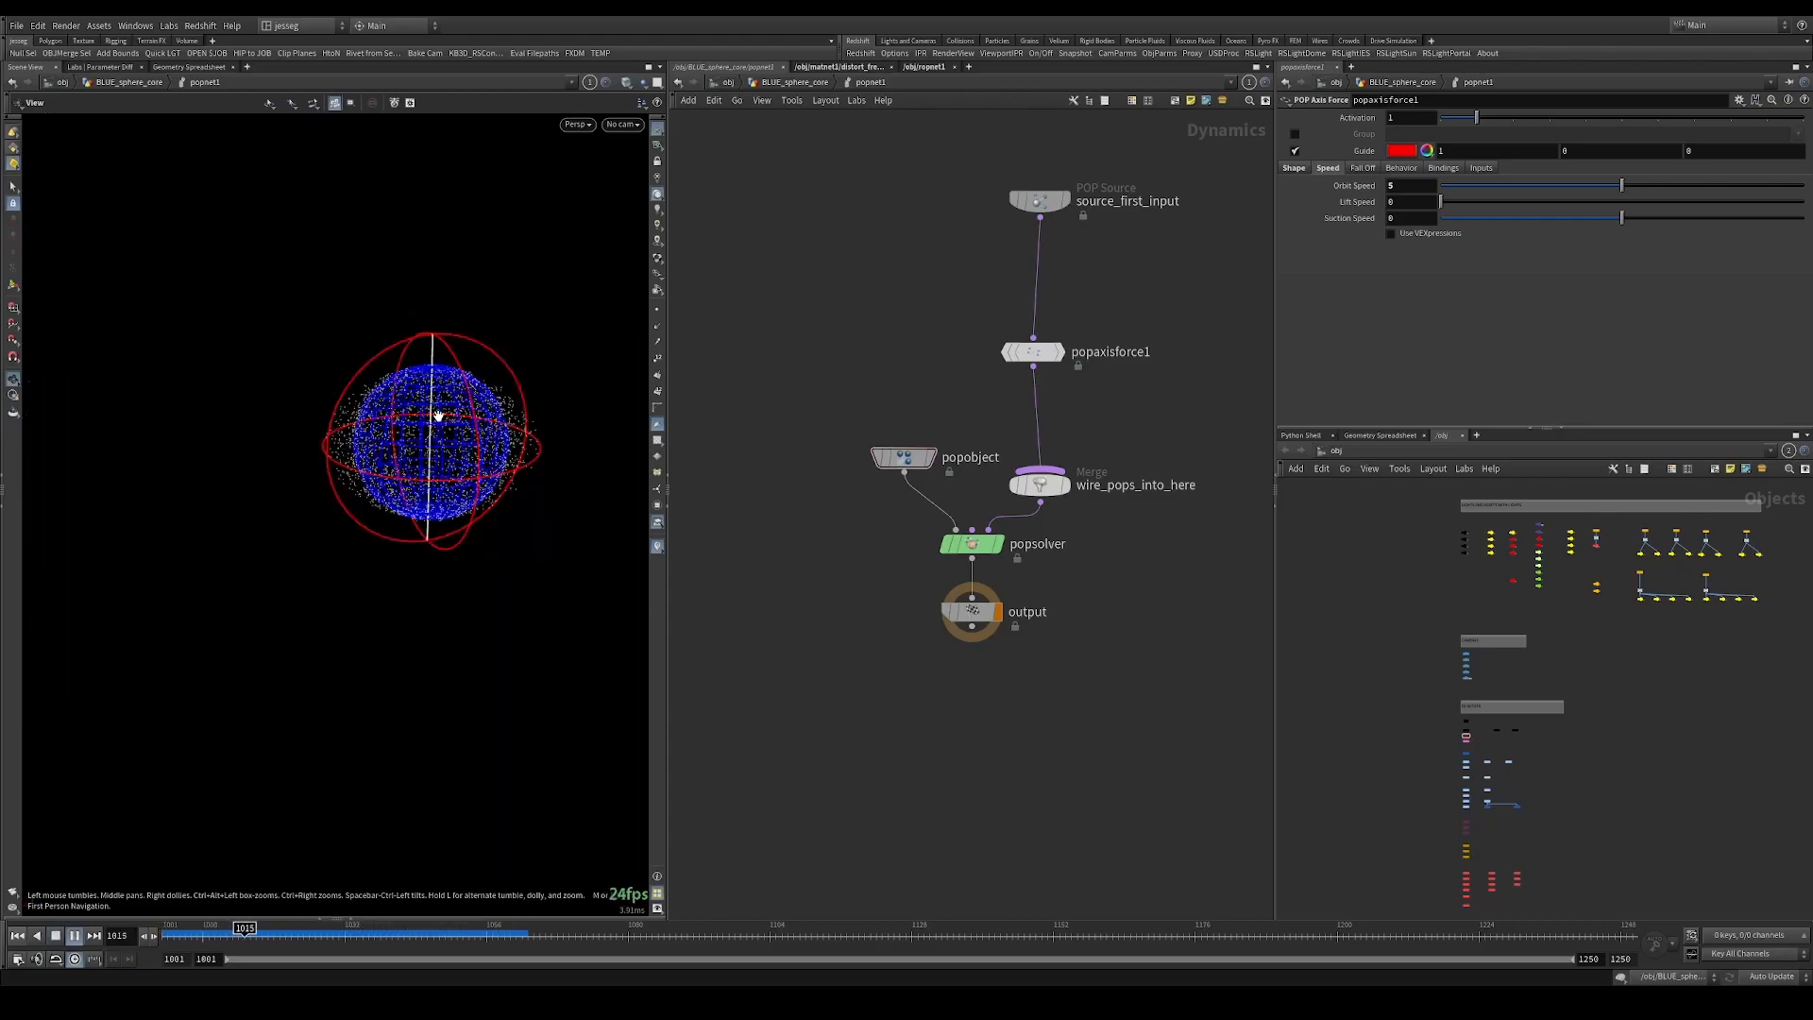
{"action": "mouse_move", "coordinate": [438, 415]}
{"action": "left_mouse_down"}
{"action": "mouse_move", "coordinate": [453, 470]}
{"action": "mouse_move", "coordinate": [465, 409]}
{"action": "left_mouse_up"}
{"action": "right_click_drag", "start_coordinate": [473, 388], "coordinate": [672, 344]}
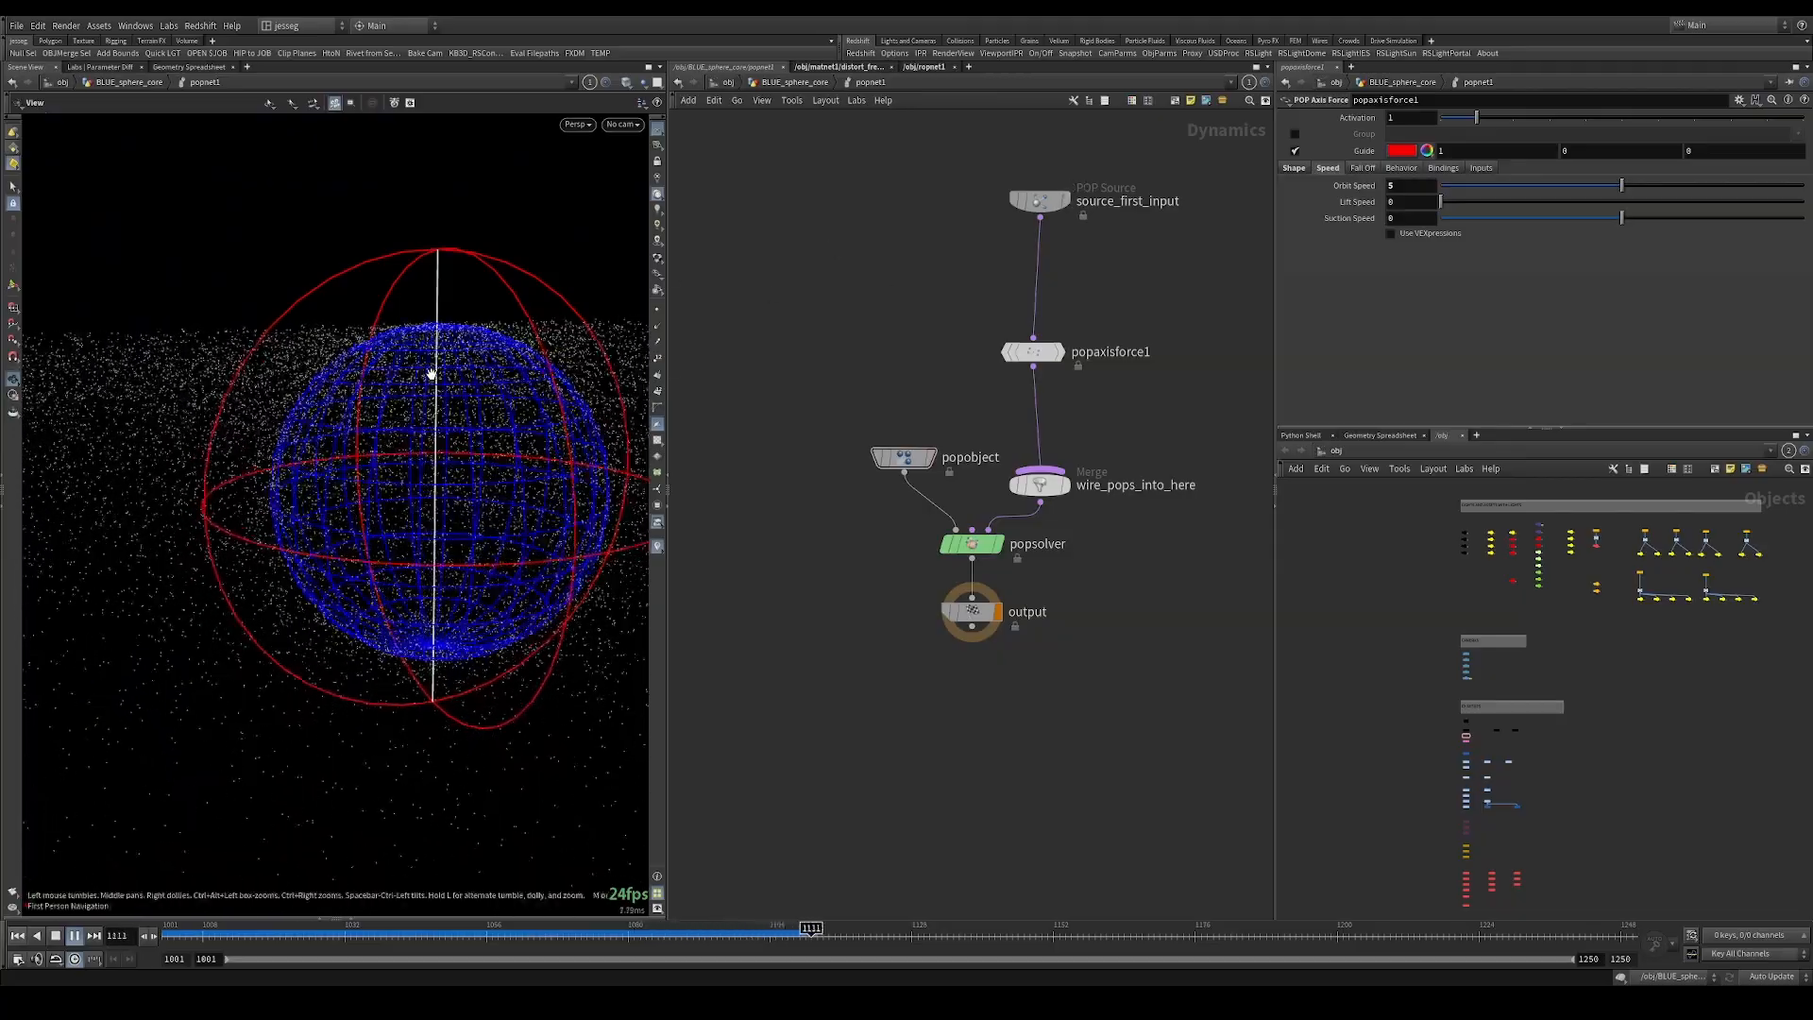
{"action": "left_click_drag", "start_coordinate": [431, 374], "coordinate": [414, 377]}
{"action": "right_click_drag", "start_coordinate": [414, 377], "coordinate": [194, 401]}
{"action": "key", "text": "Up"}
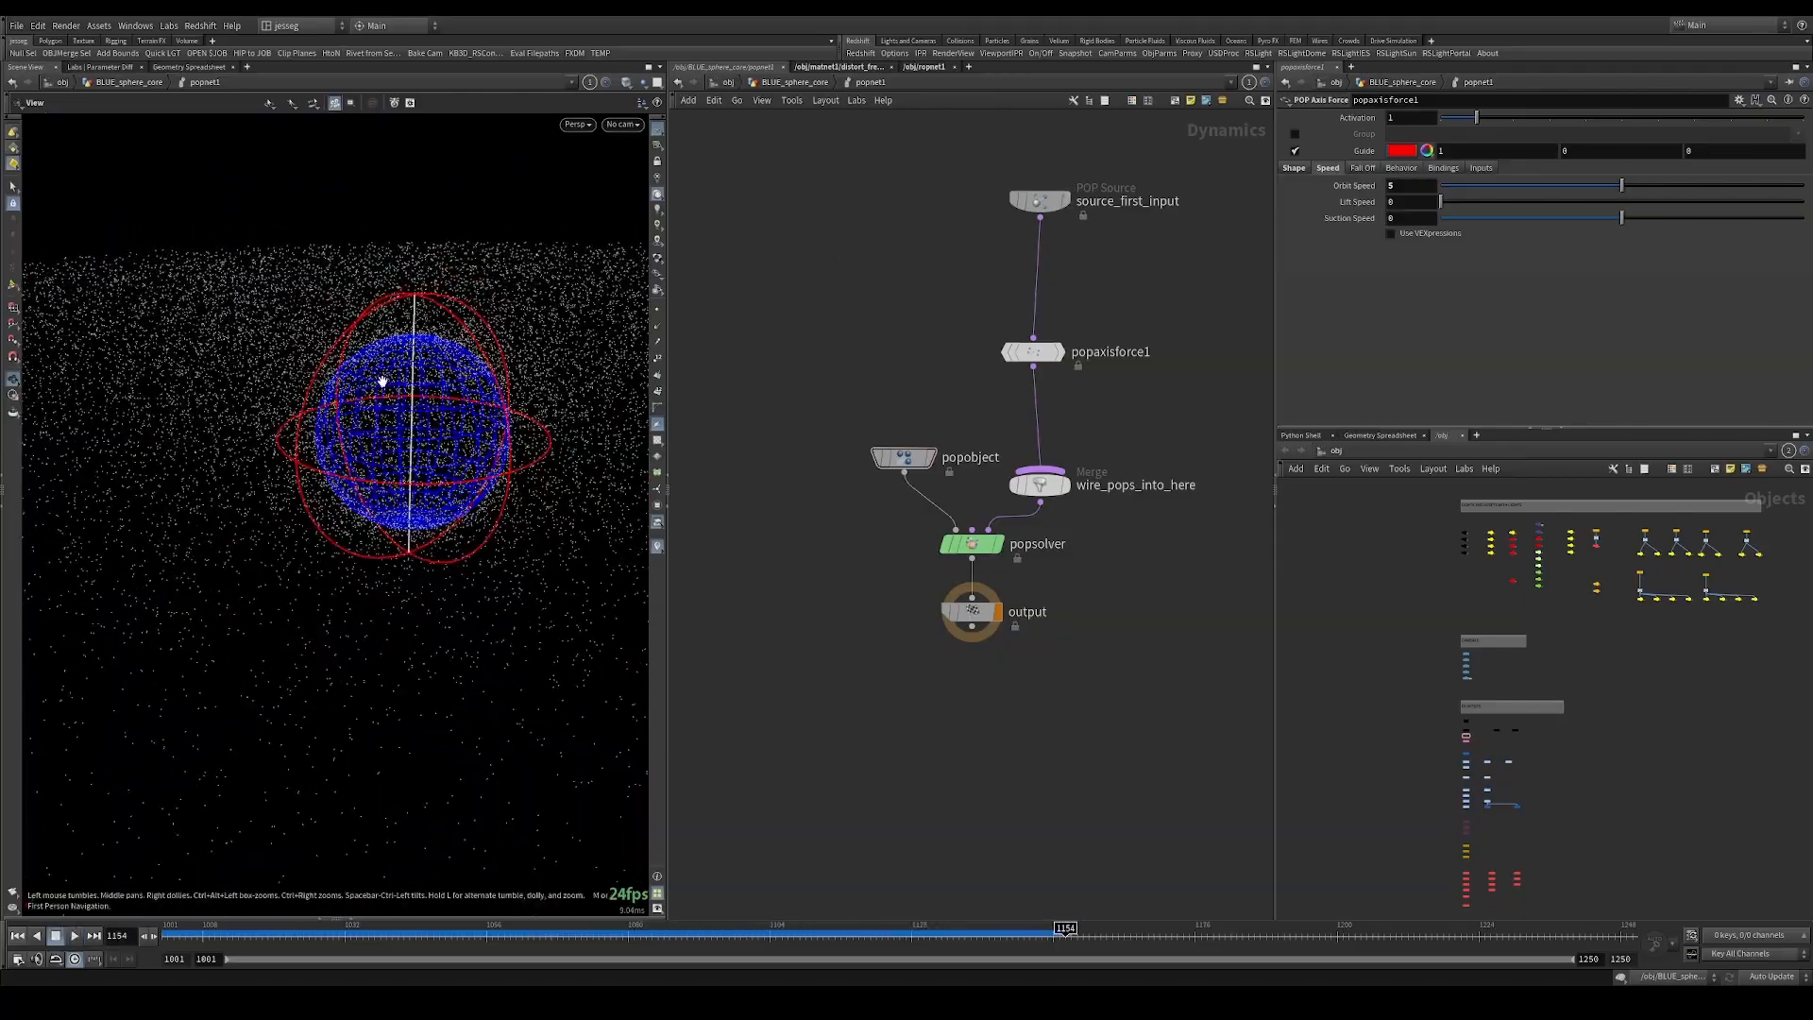
{"action": "key", "text": "ctrl+Up"}
{"action": "key", "text": "Up"}
{"action": "left_click_drag", "start_coordinate": [402, 408], "coordinate": [356, 421]}
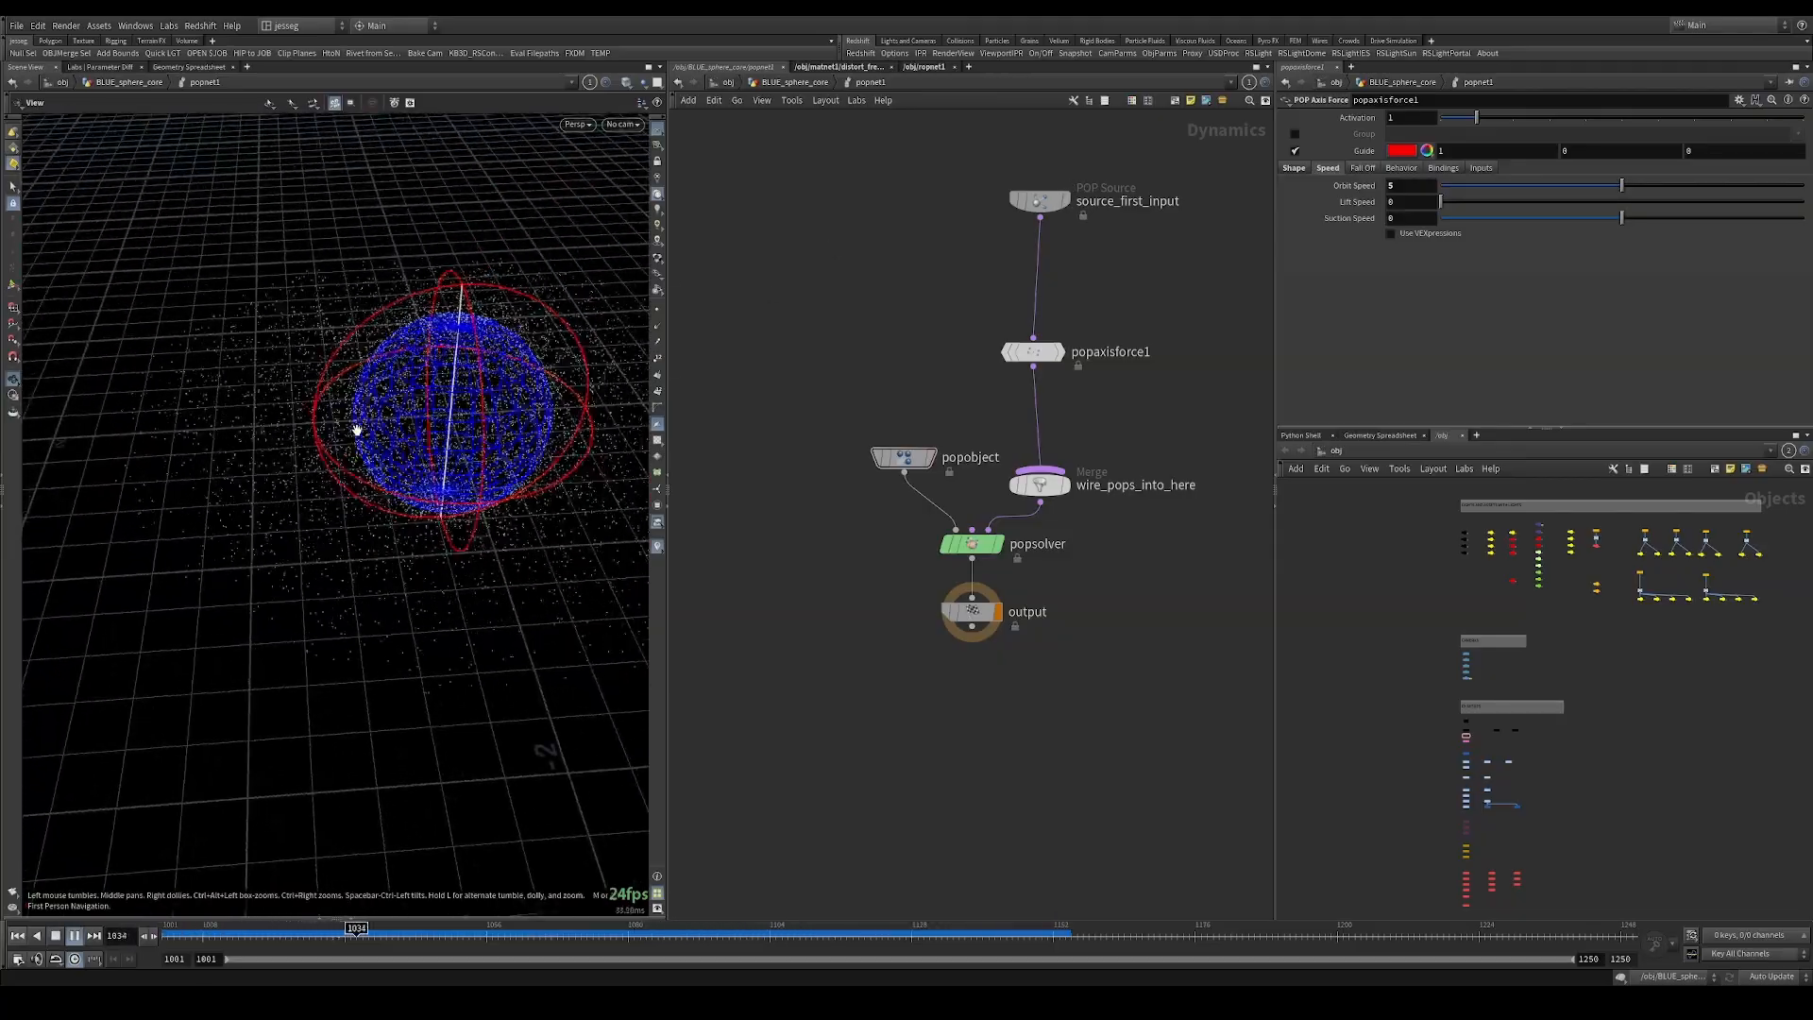
Play and rewind the simulation repeatedly, examining from above and from the side how the particles move relative to the source sphere.
{"action": "key", "text": "Up"}
{"action": "right_click_drag", "start_coordinate": [331, 434], "coordinate": [213, 493]}
{"action": "left_click_drag", "start_coordinate": [213, 492], "coordinate": [395, 444]}
{"action": "key", "text": "Up"}
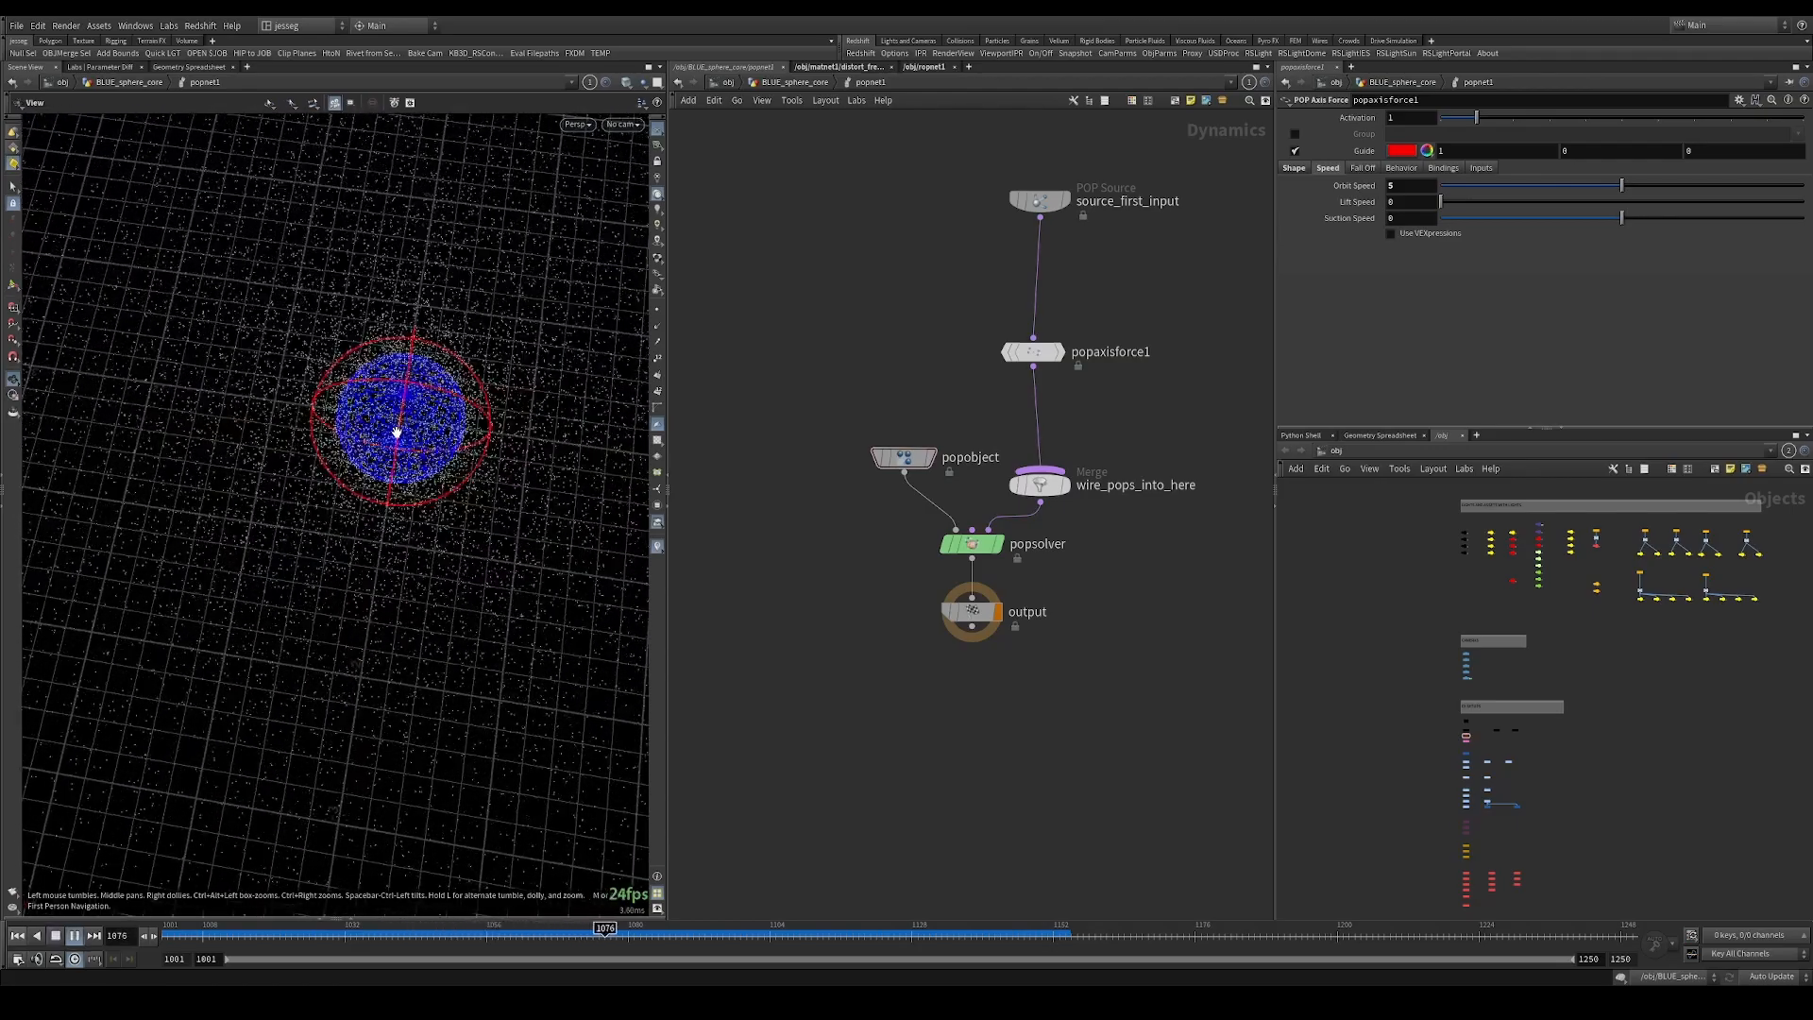
{"action": "key", "text": "ctrl+Up"}
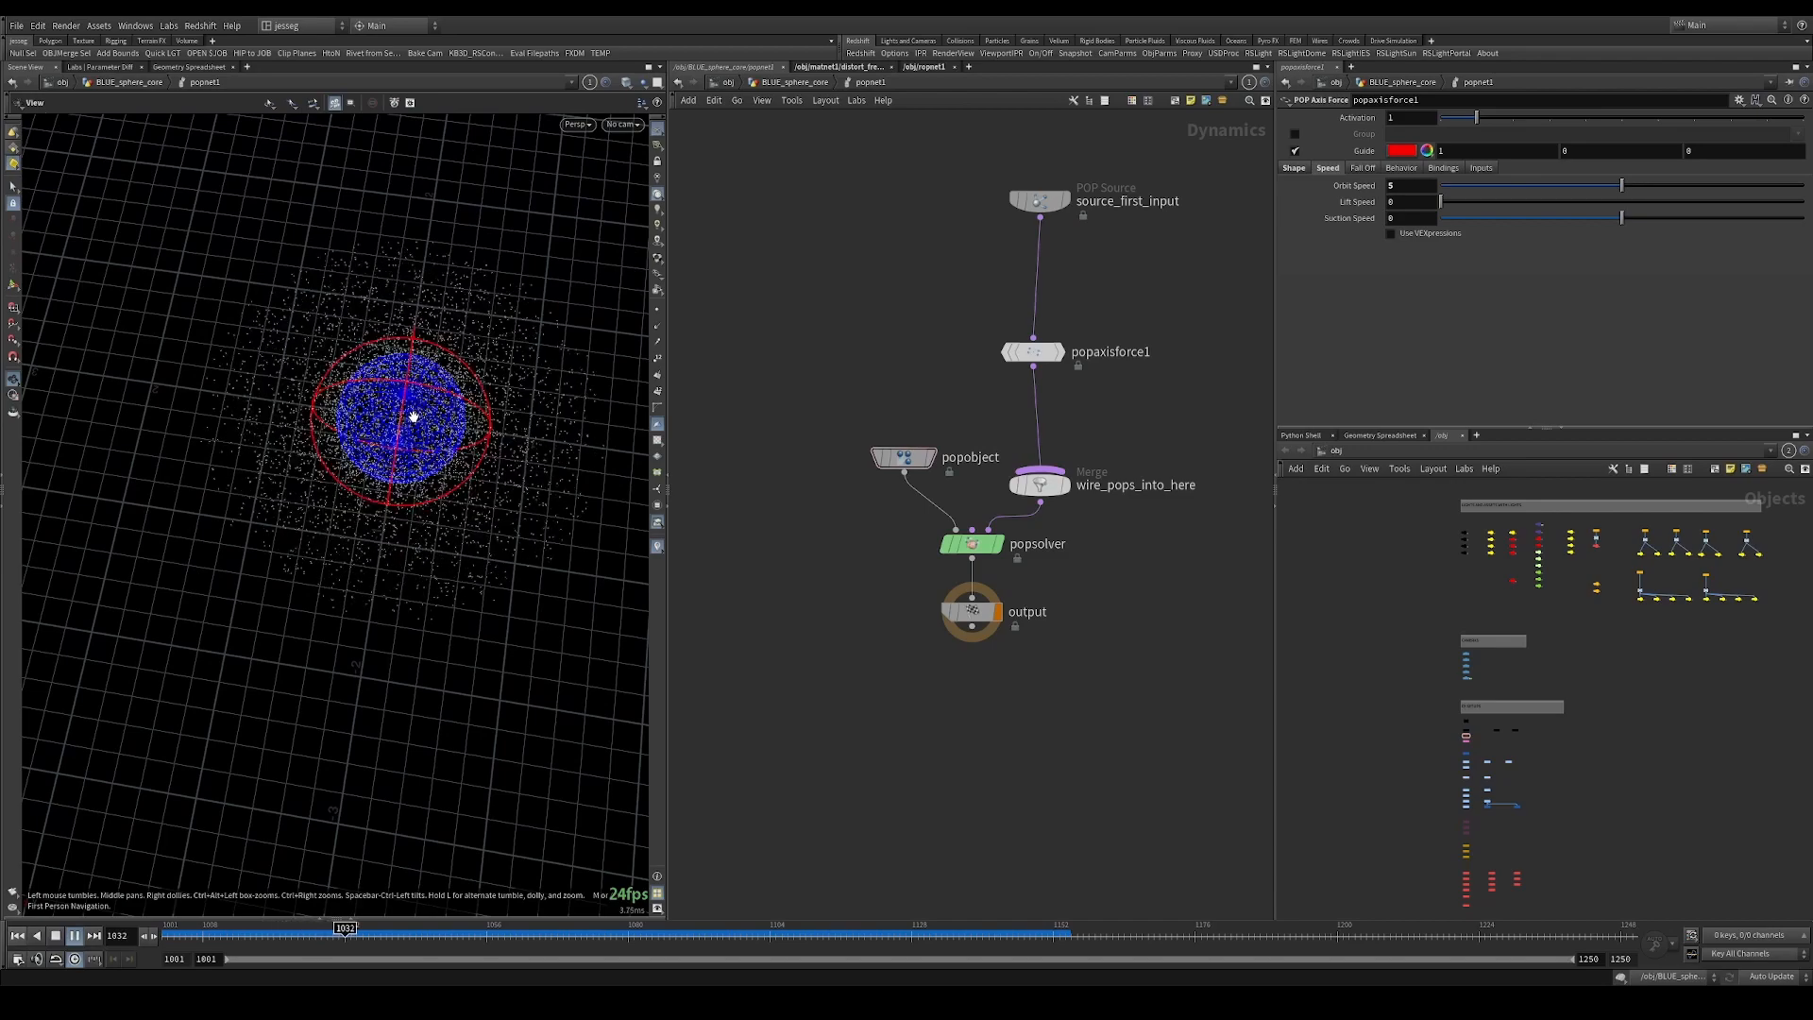
{"action": "key", "text": "Up"}
{"action": "key", "text": "ctrl+Up"}
{"action": "key", "text": "Up"}
{"action": "key", "text": "Up"}
{"action": "left_click_drag", "start_coordinate": [380, 429], "coordinate": [376, 368]}
{"action": "right_click_drag", "start_coordinate": [377, 368], "coordinate": [397, 450]}
{"action": "left_click_drag", "start_coordinate": [396, 450], "coordinate": [360, 437]}
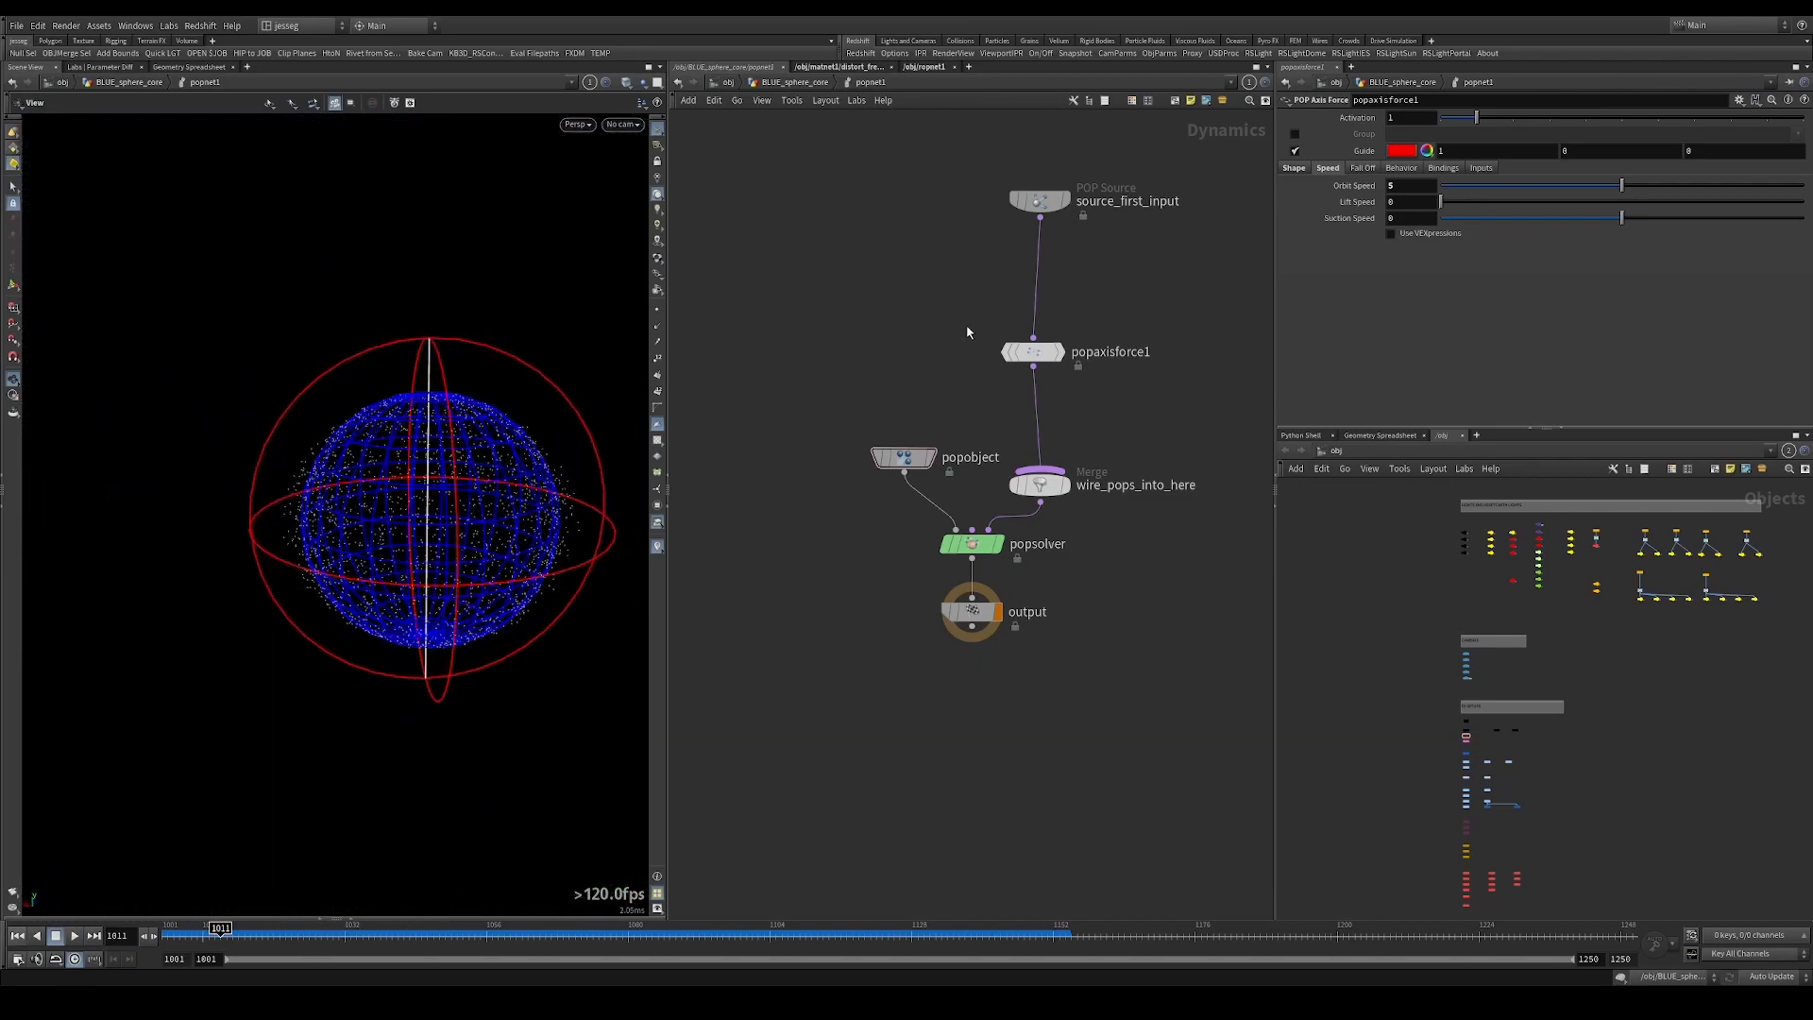
Inside popnet1, add a POP Wrangle and insert it into the wire between popaxisforce1 and wire_pops_into_here.
{"action": "left_click", "coordinate": [796, 87]}
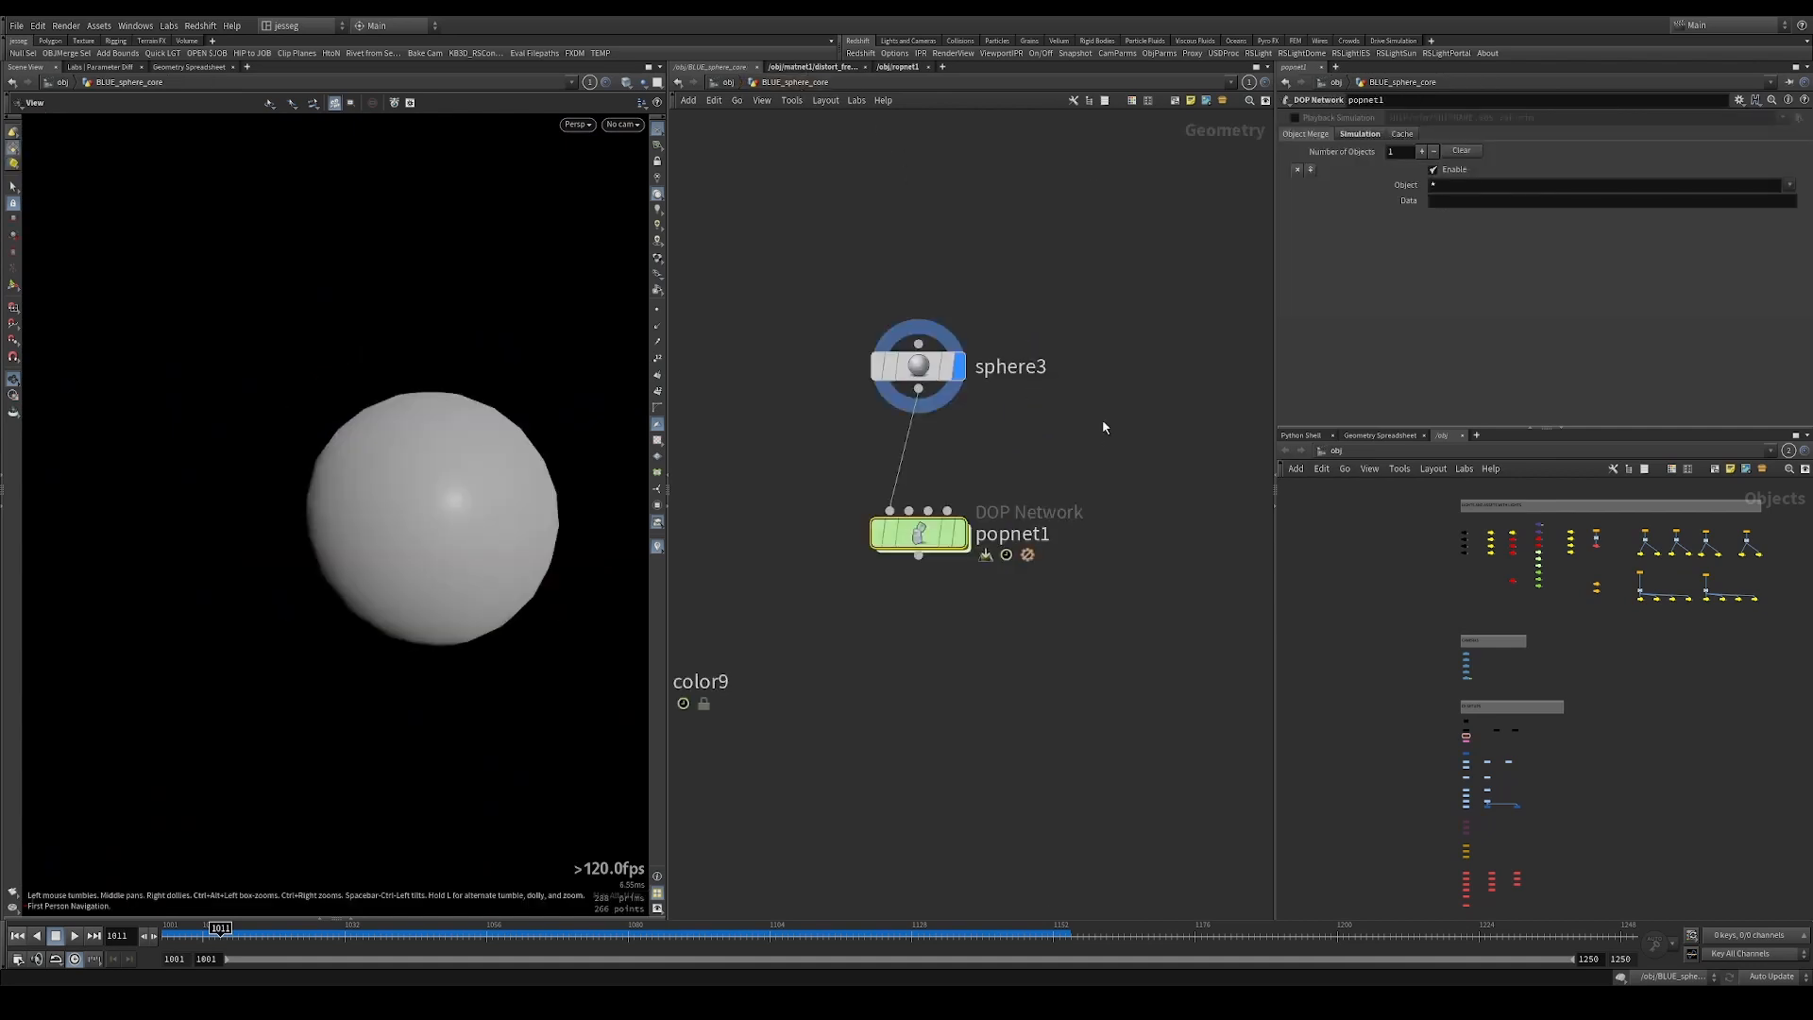
{"action": "double_click", "coordinate": [920, 535]}
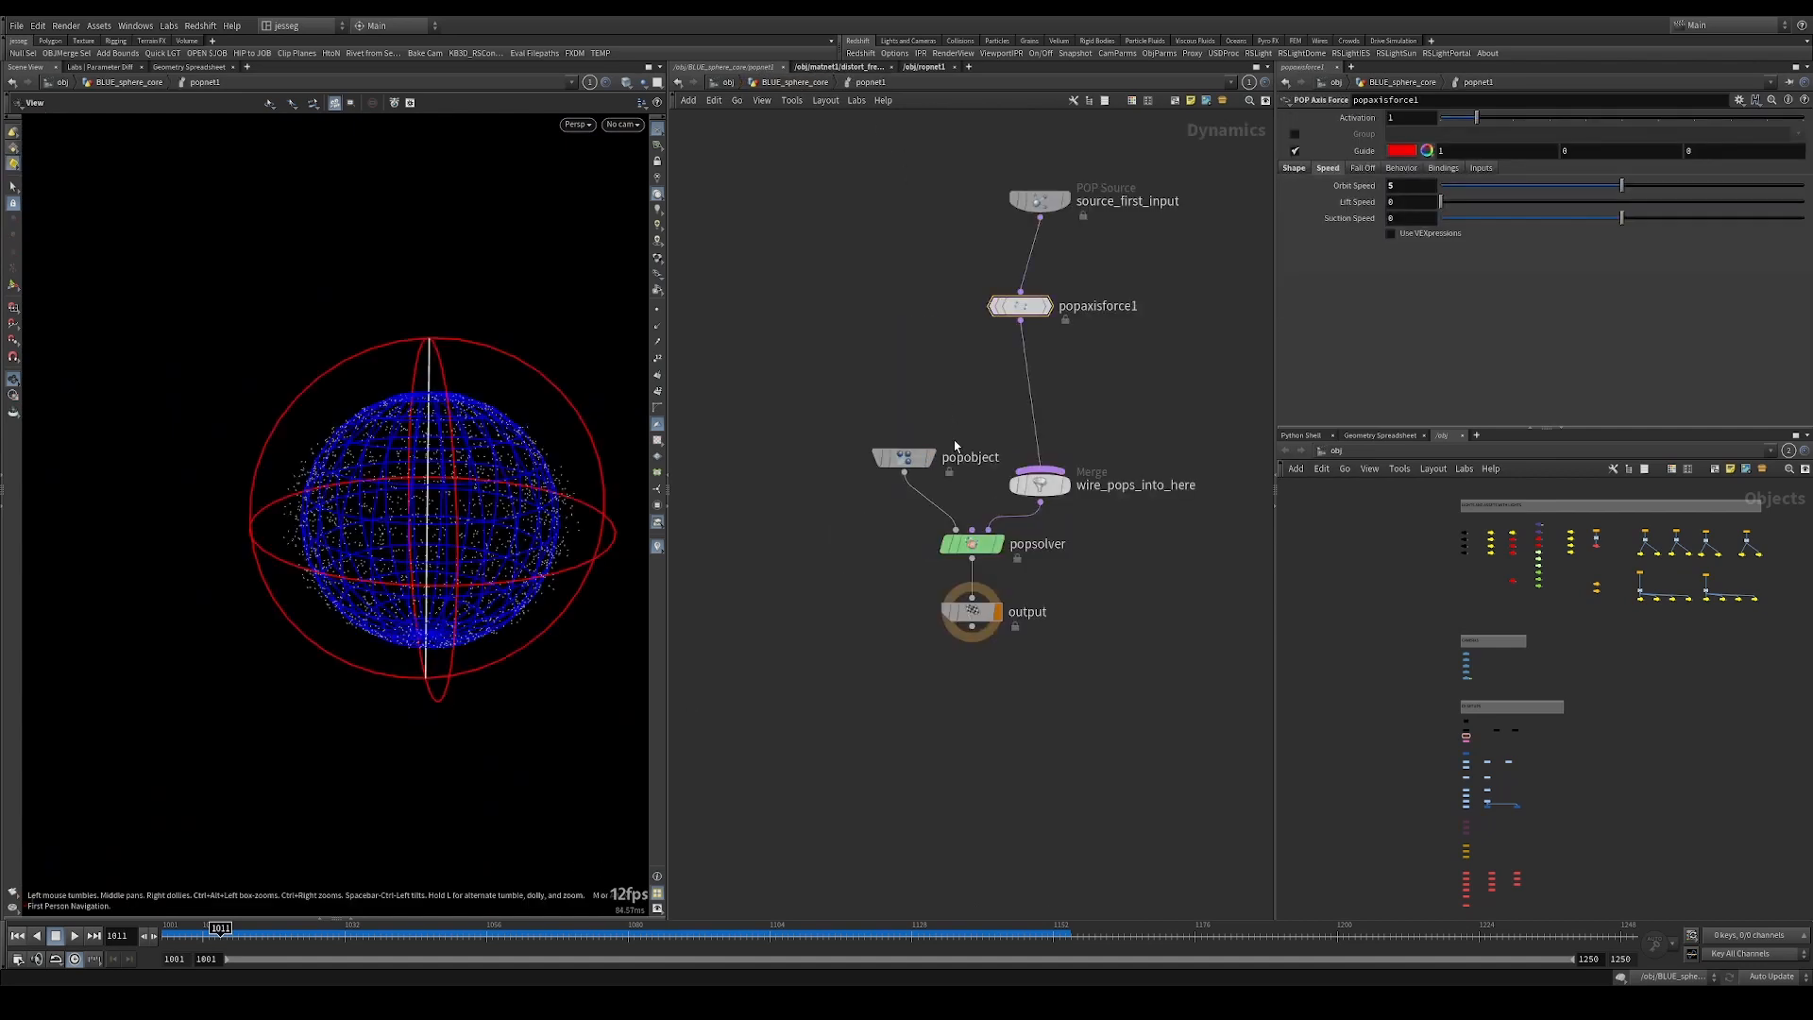
{"action": "key", "text": "Tab"}
{"action": "type", "text": "popwr"}
{"action": "key", "text": "Return"}
{"action": "left_click", "coordinate": [953, 442]}
{"action": "left_click_drag", "start_coordinate": [955, 445], "coordinate": [1022, 380]}
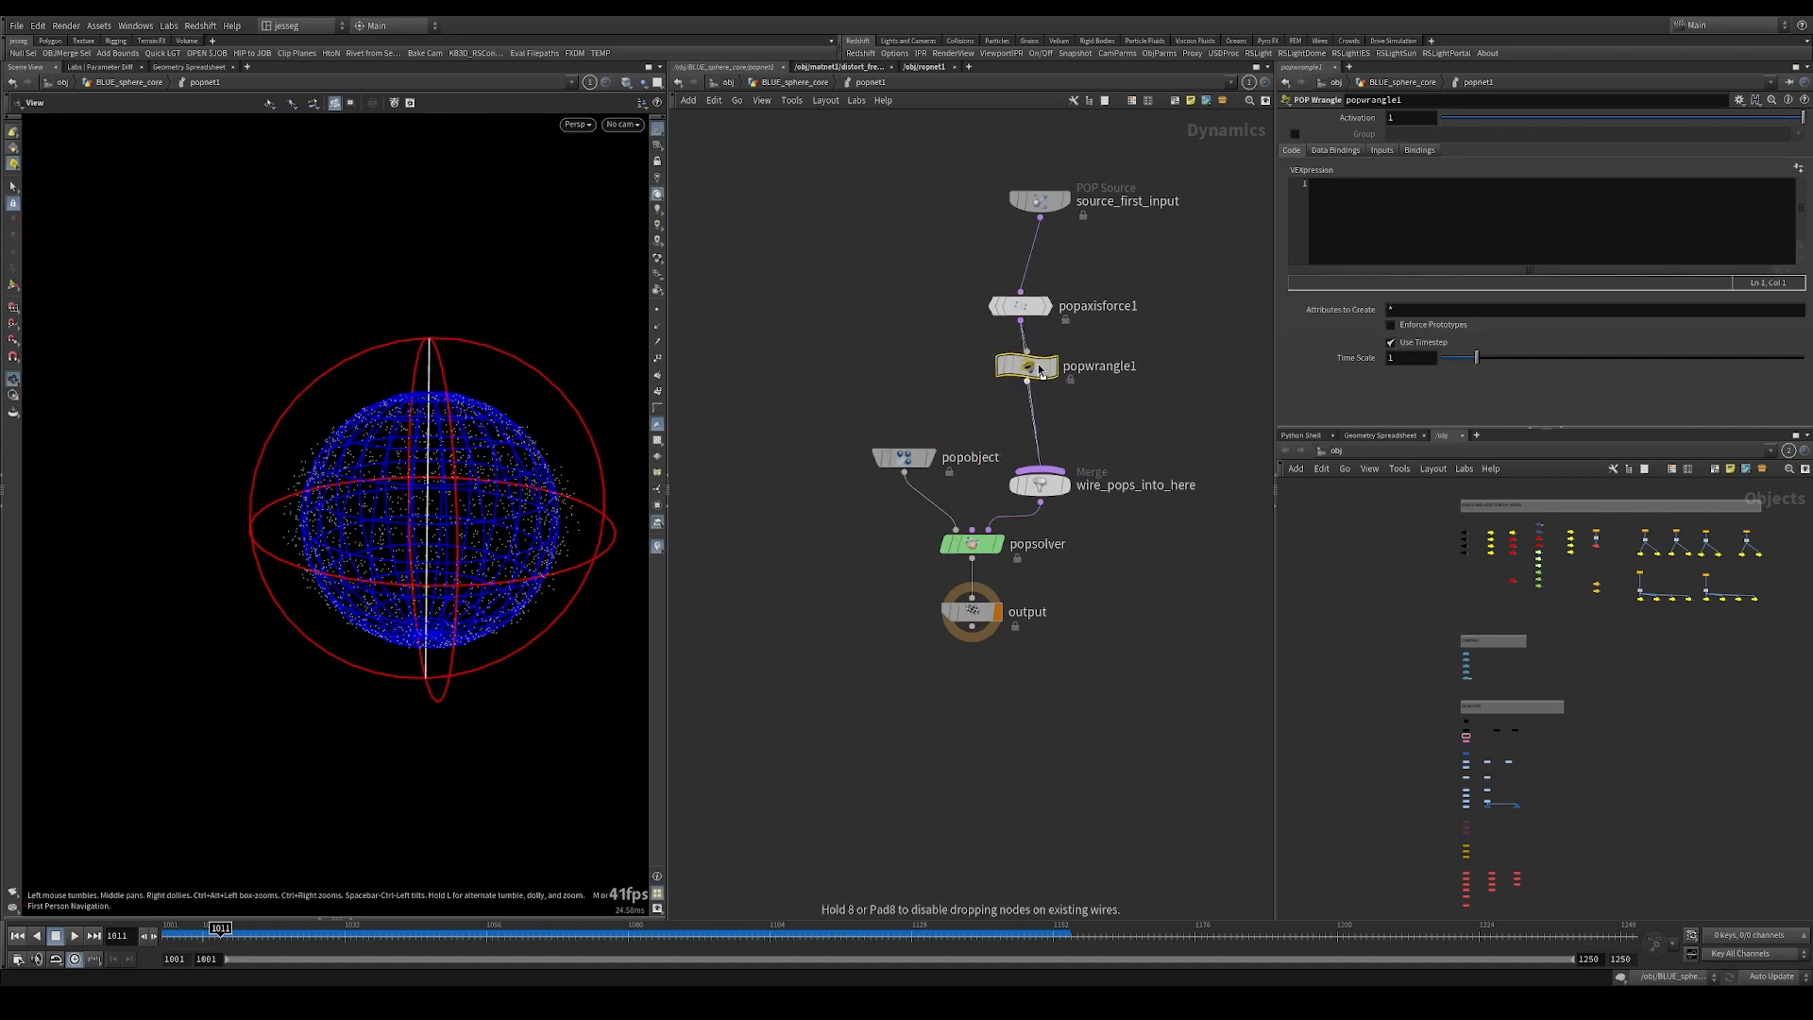
Begin a minpos( call in popwrangle1's VEXpression and set the wrangle's Input 2 to First Context Geometry.
{"action": "left_click", "coordinate": [1402, 236]}
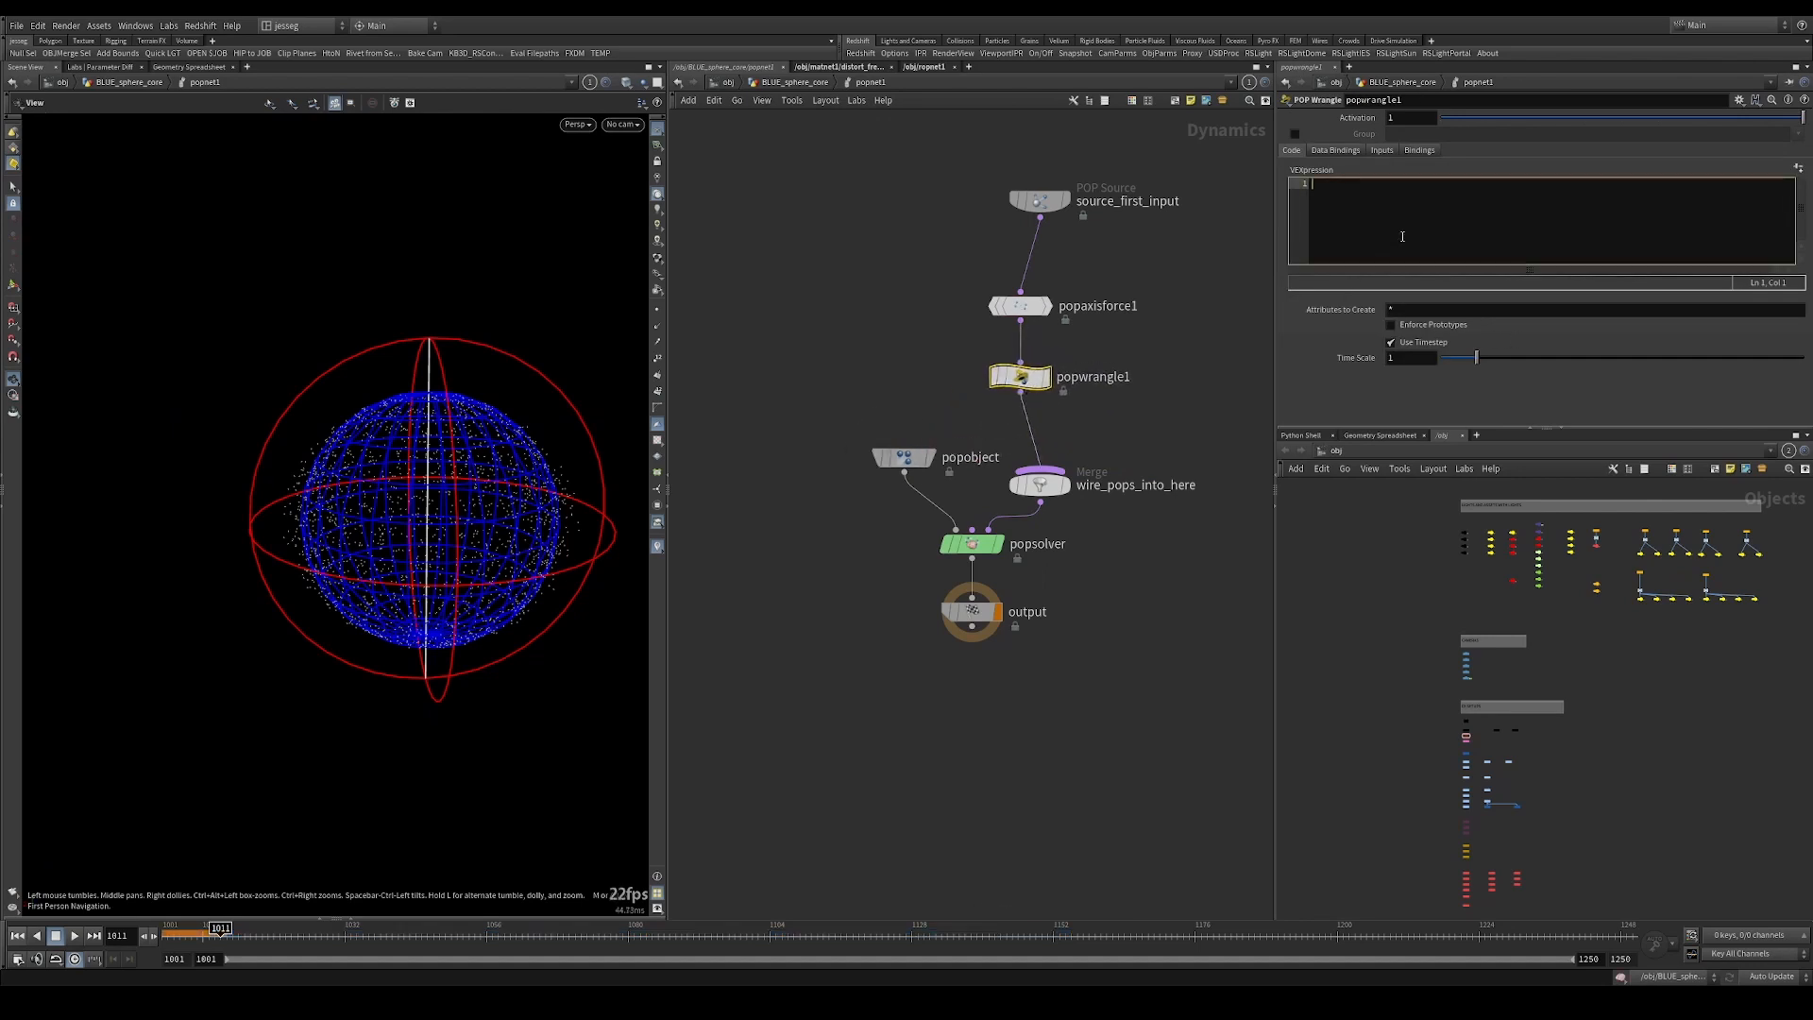
{"action": "type", "text": "minpos("}
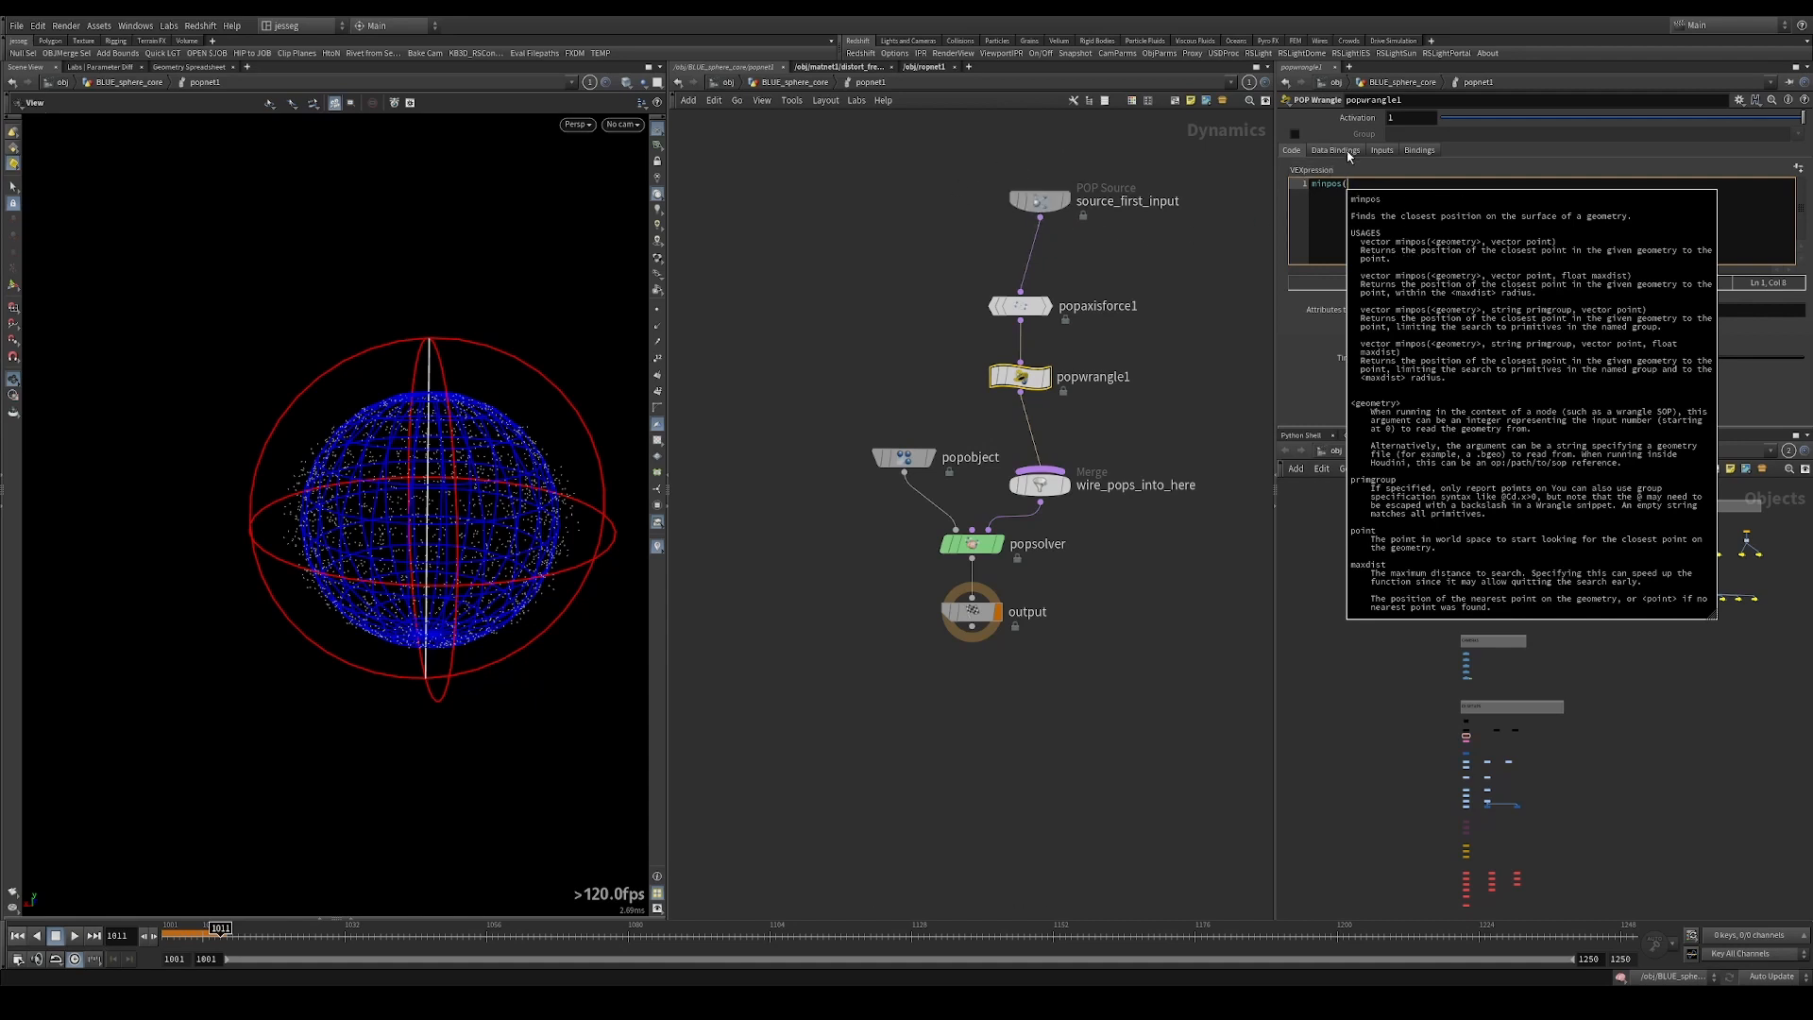
{"action": "key", "text": "ctrl+a"}
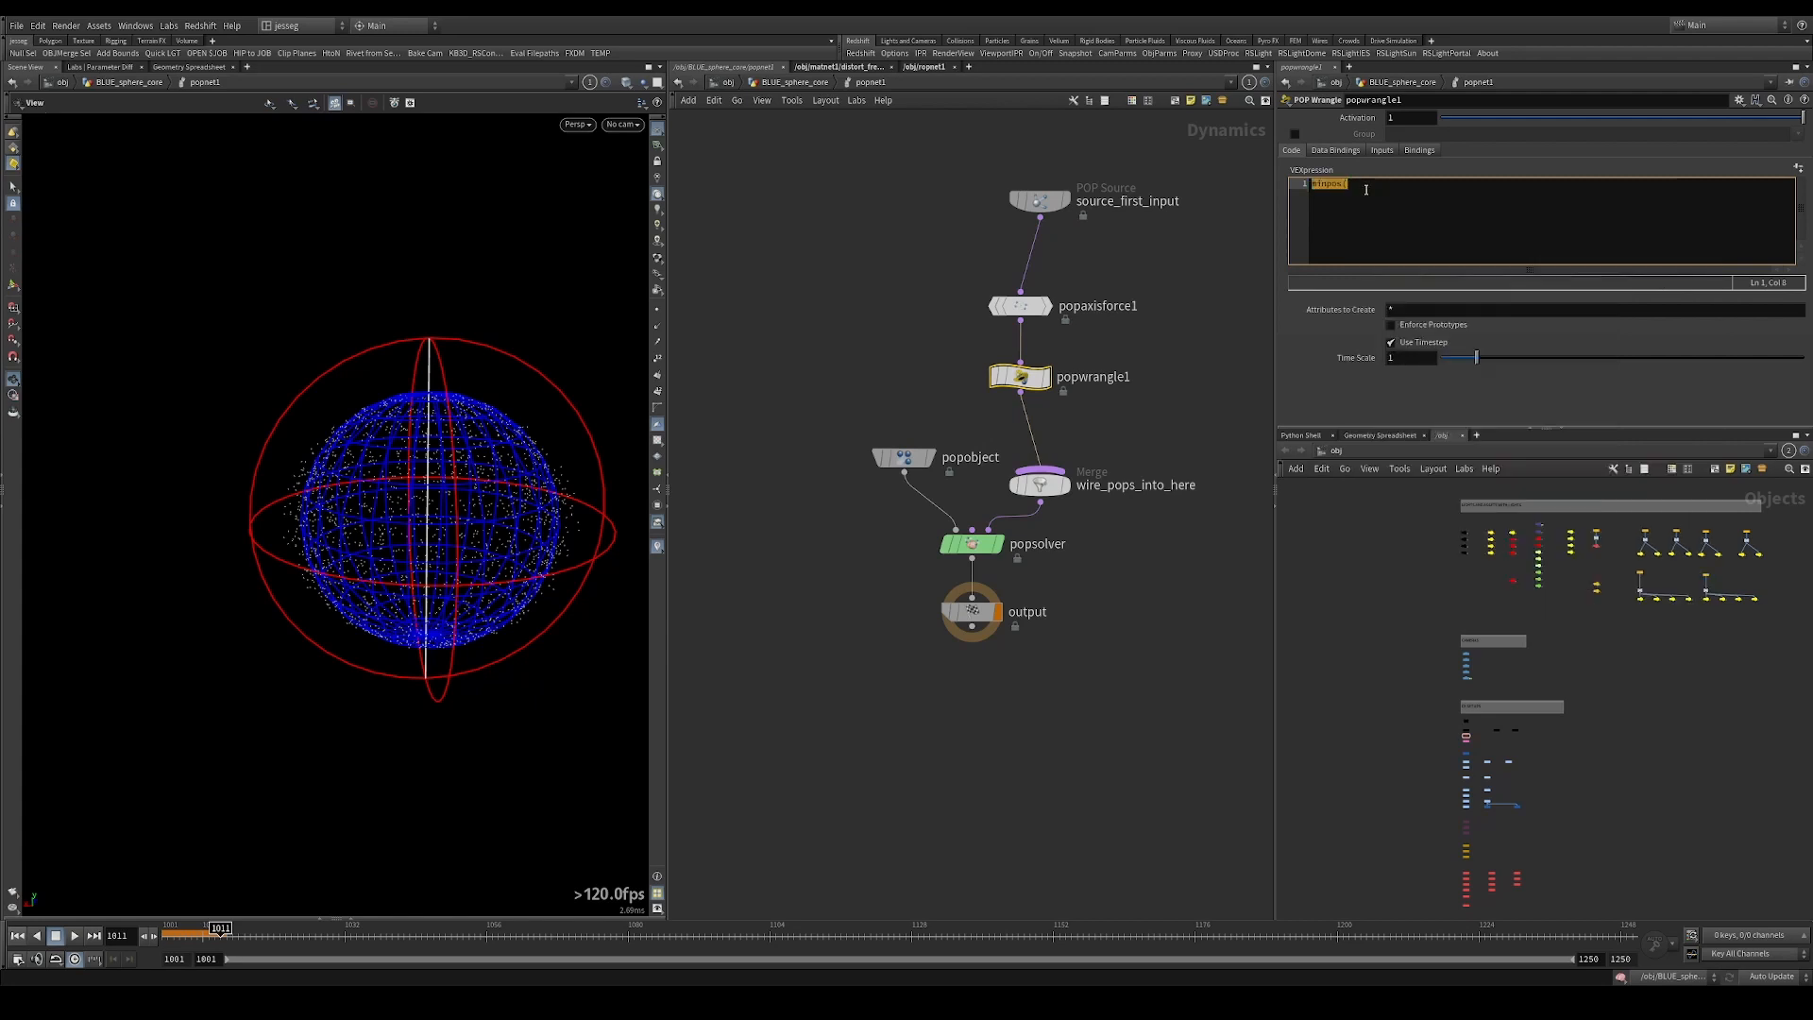
{"action": "left_click", "coordinate": [1339, 151]}
{"action": "left_click", "coordinate": [1381, 151]}
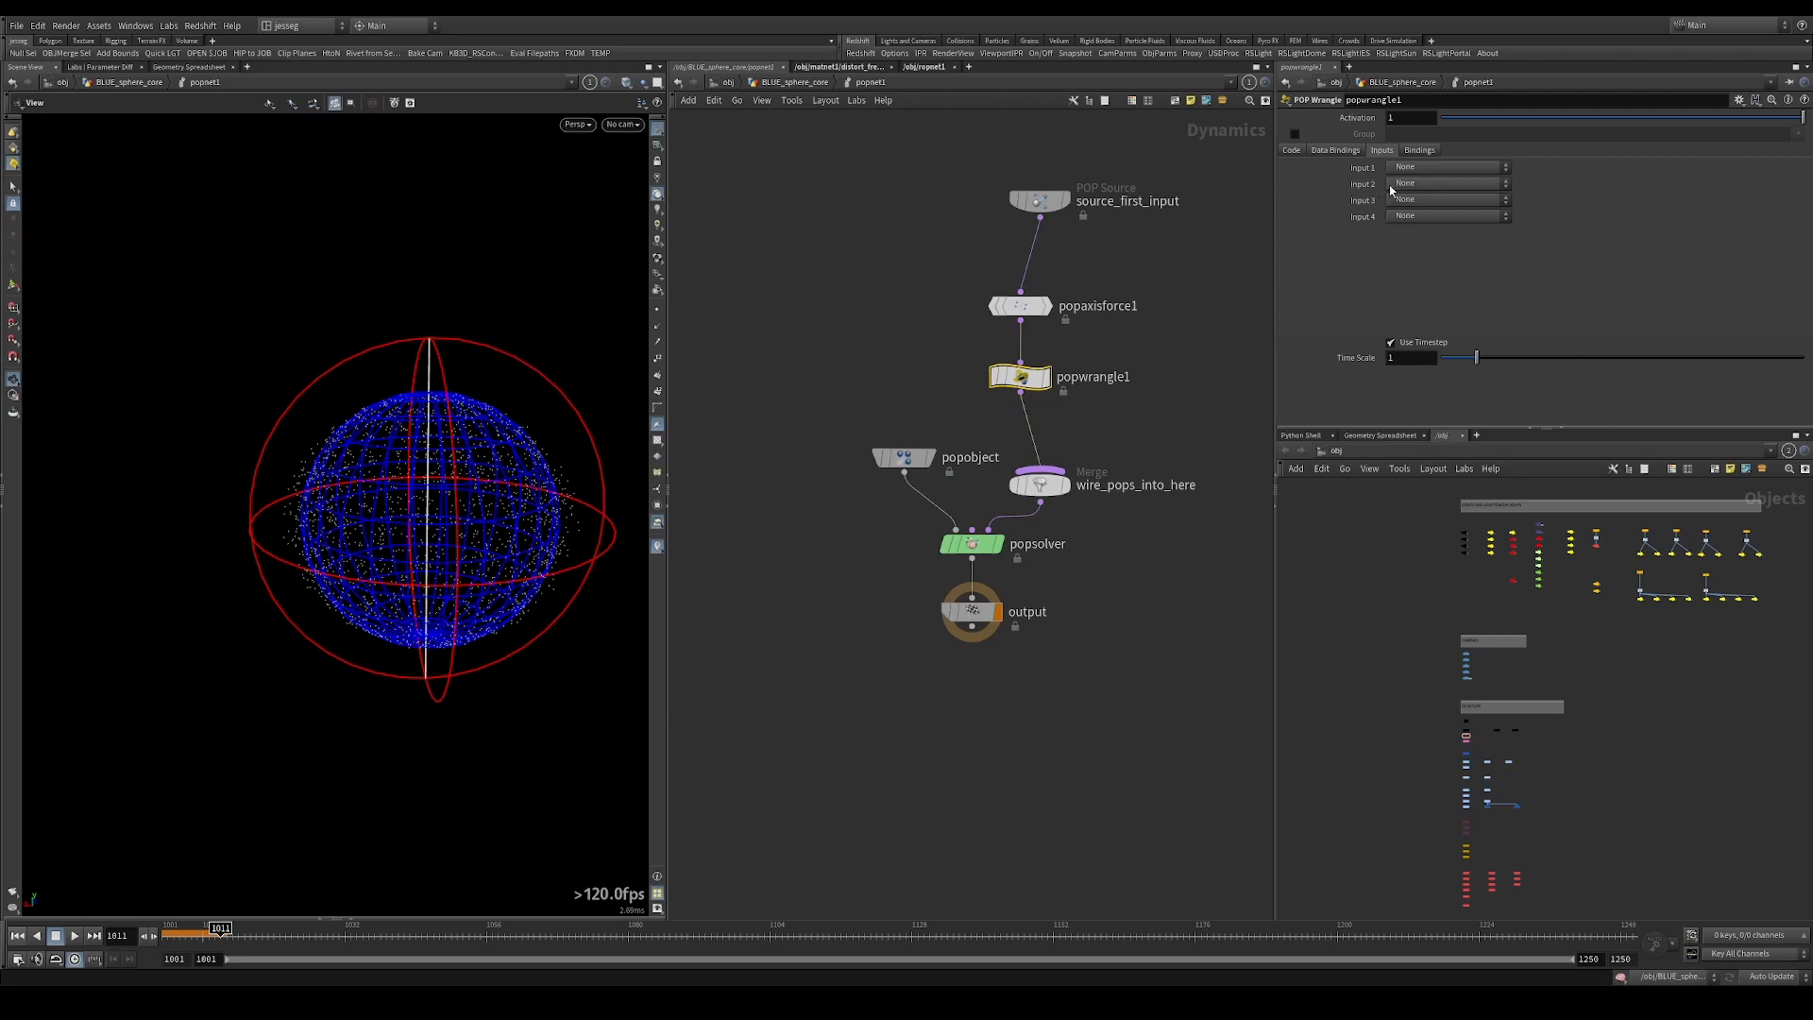
{"action": "left_click", "coordinate": [1421, 183]}
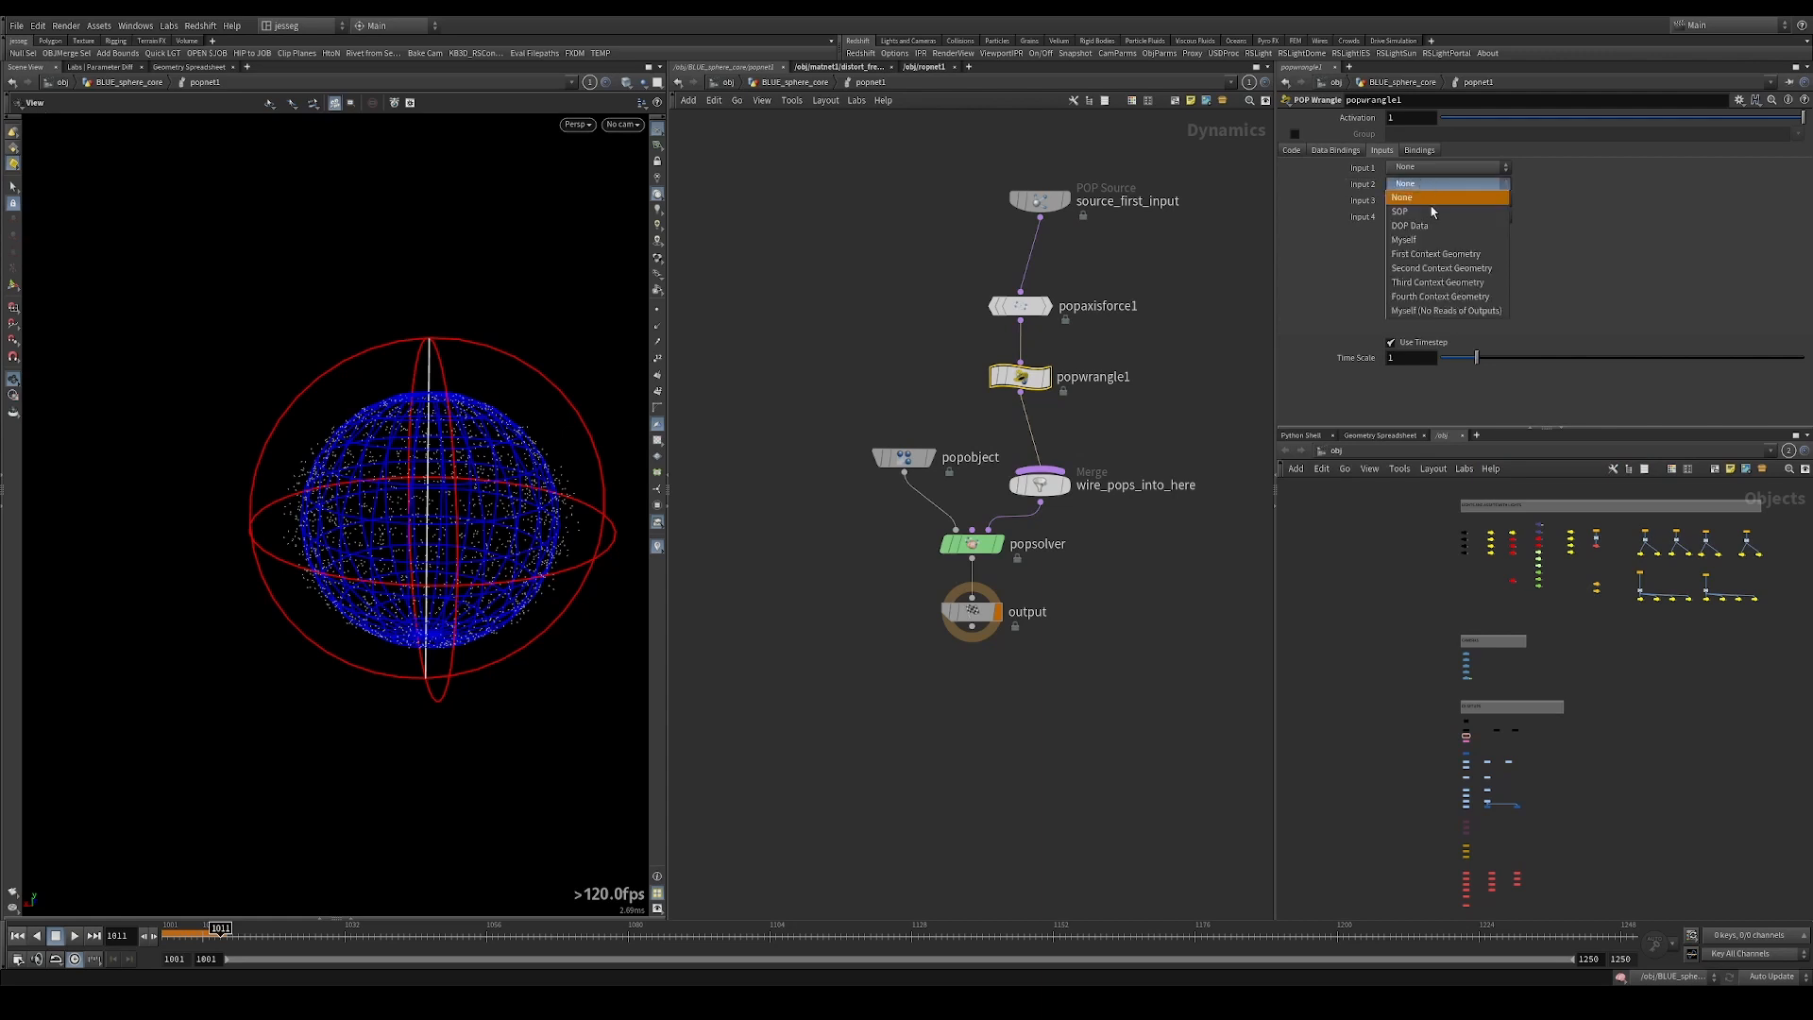
{"action": "left_click", "coordinate": [1436, 255]}
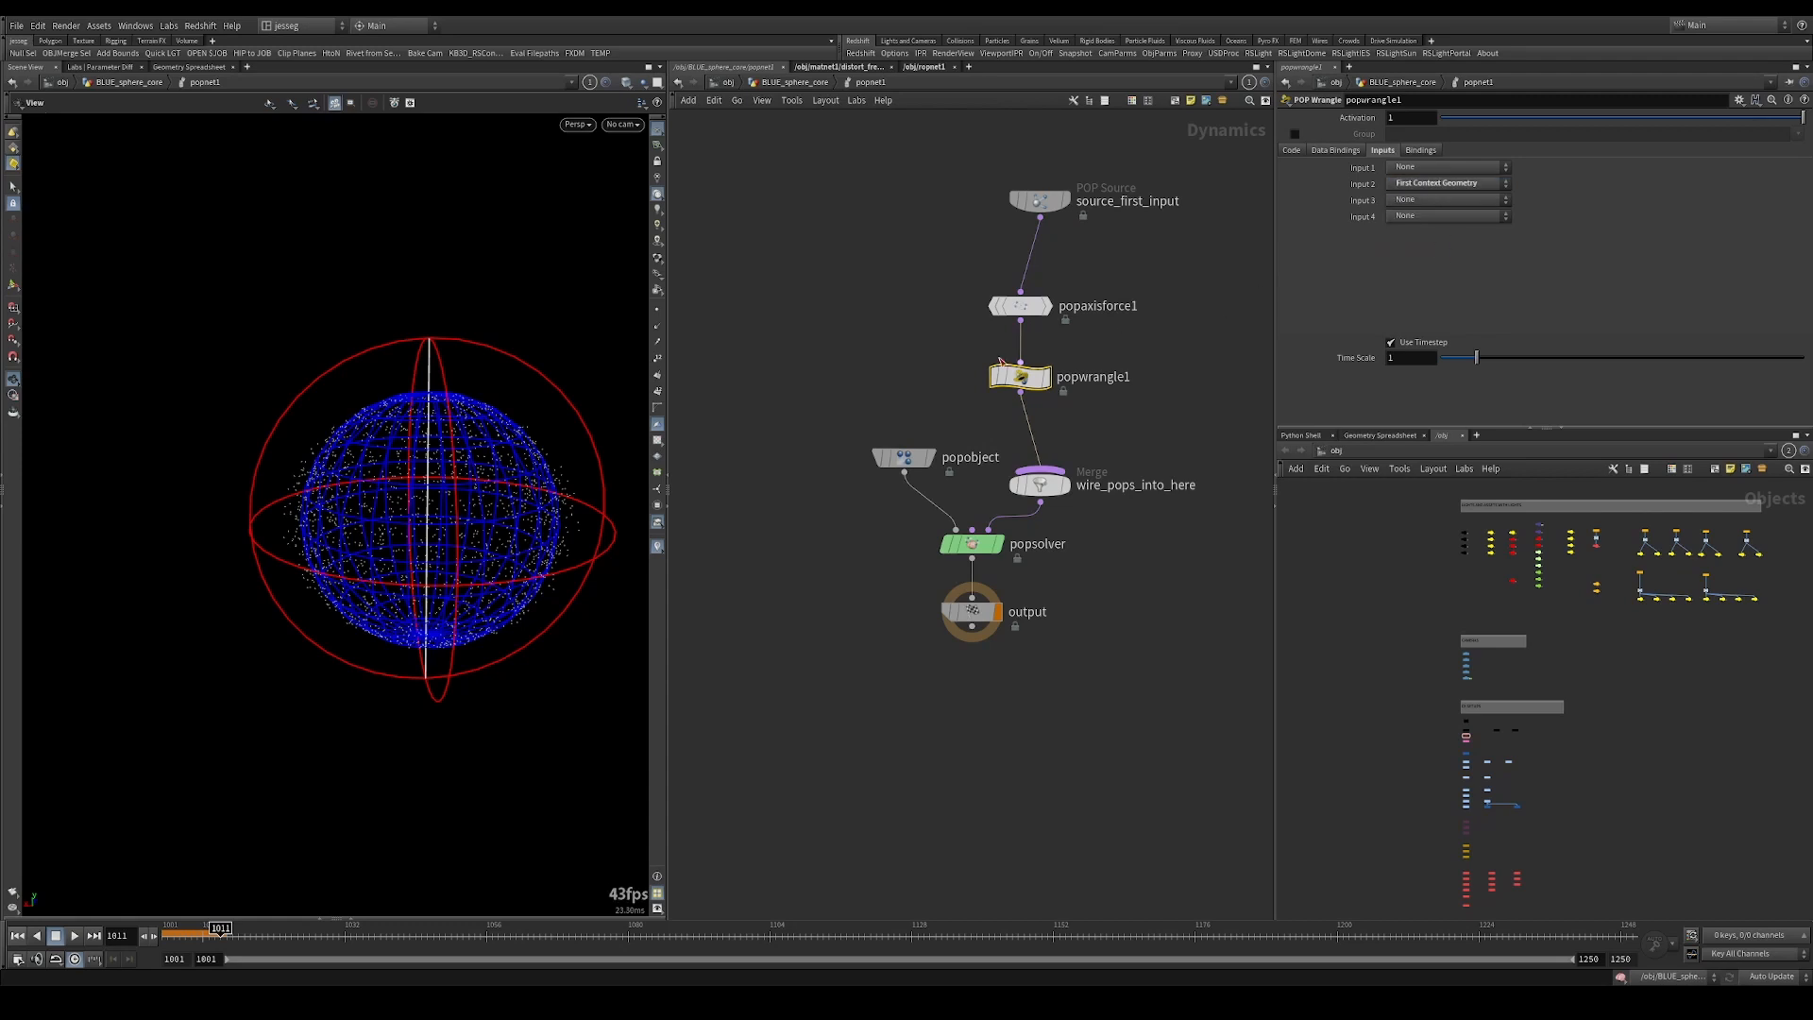
Inspect sphere3's connection to popnet1's first input at the geometry level, and go back inside popnet1.
{"action": "left_click", "coordinate": [793, 83]}
{"action": "scroll", "coordinate": [885, 491], "scroll_direction": "up", "scroll_amount": 3}
{"action": "left_click", "coordinate": [913, 469]}
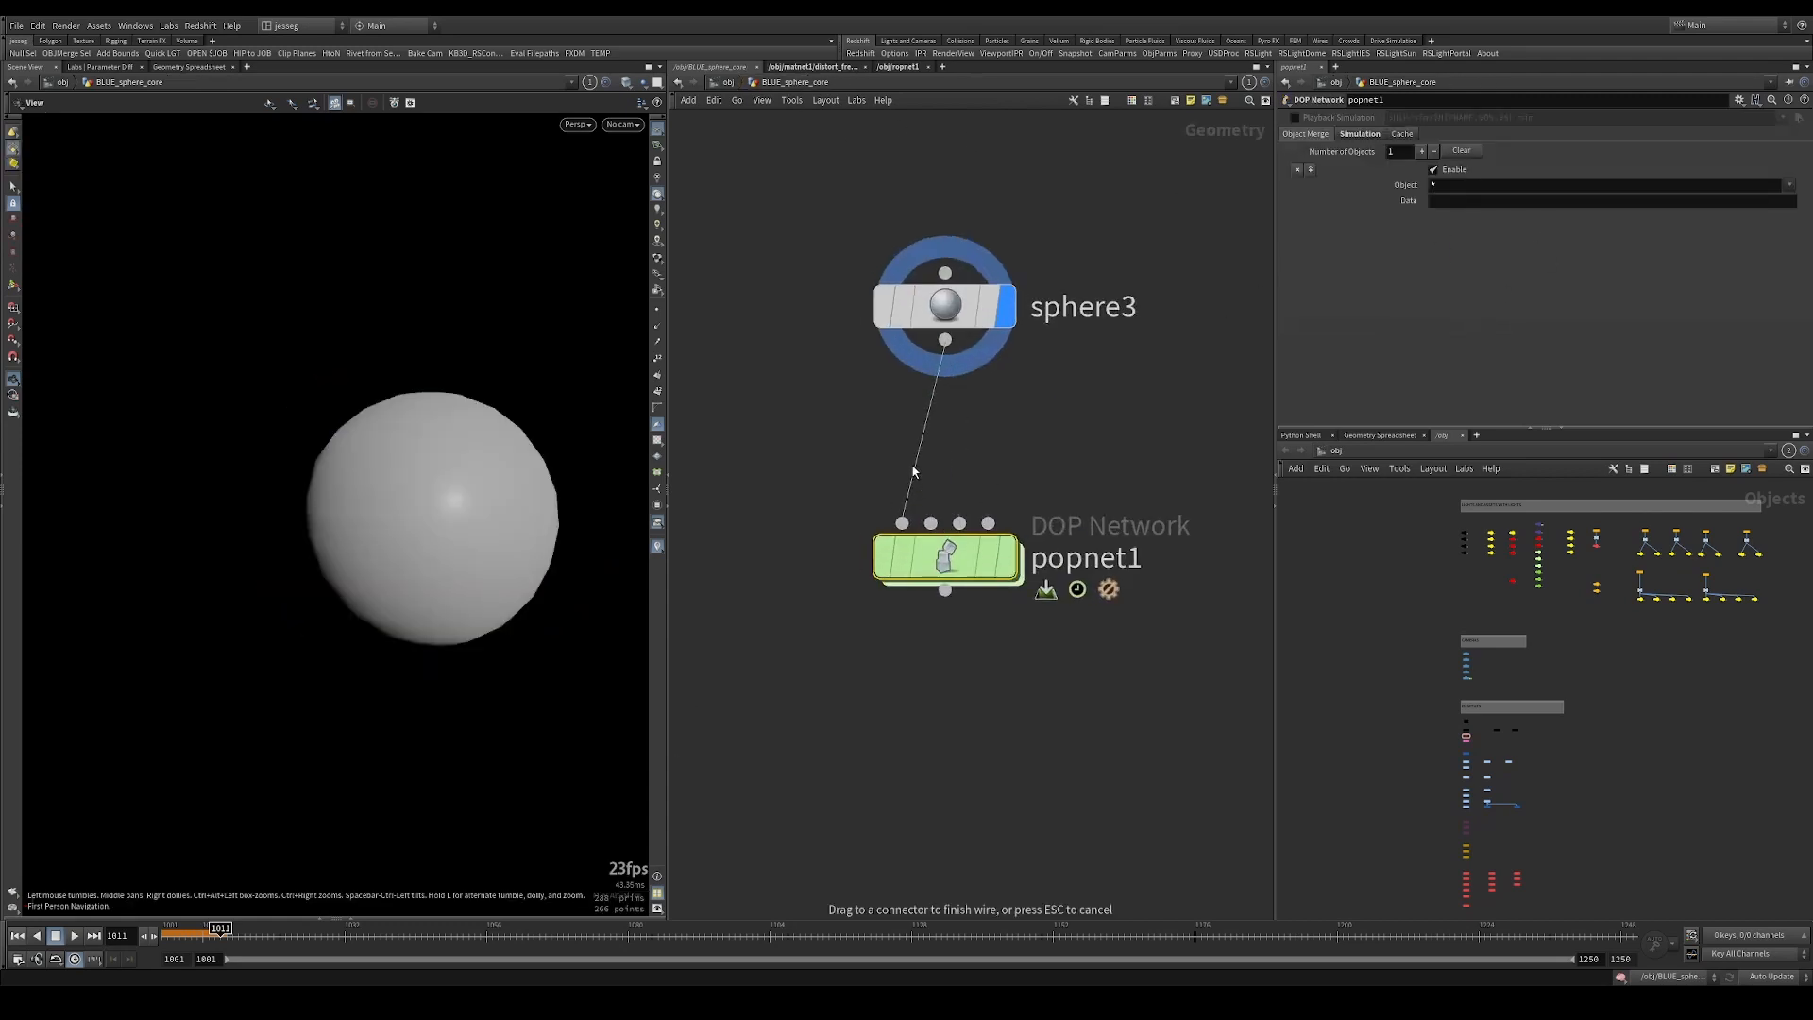
{"action": "left_click", "coordinate": [935, 555]}
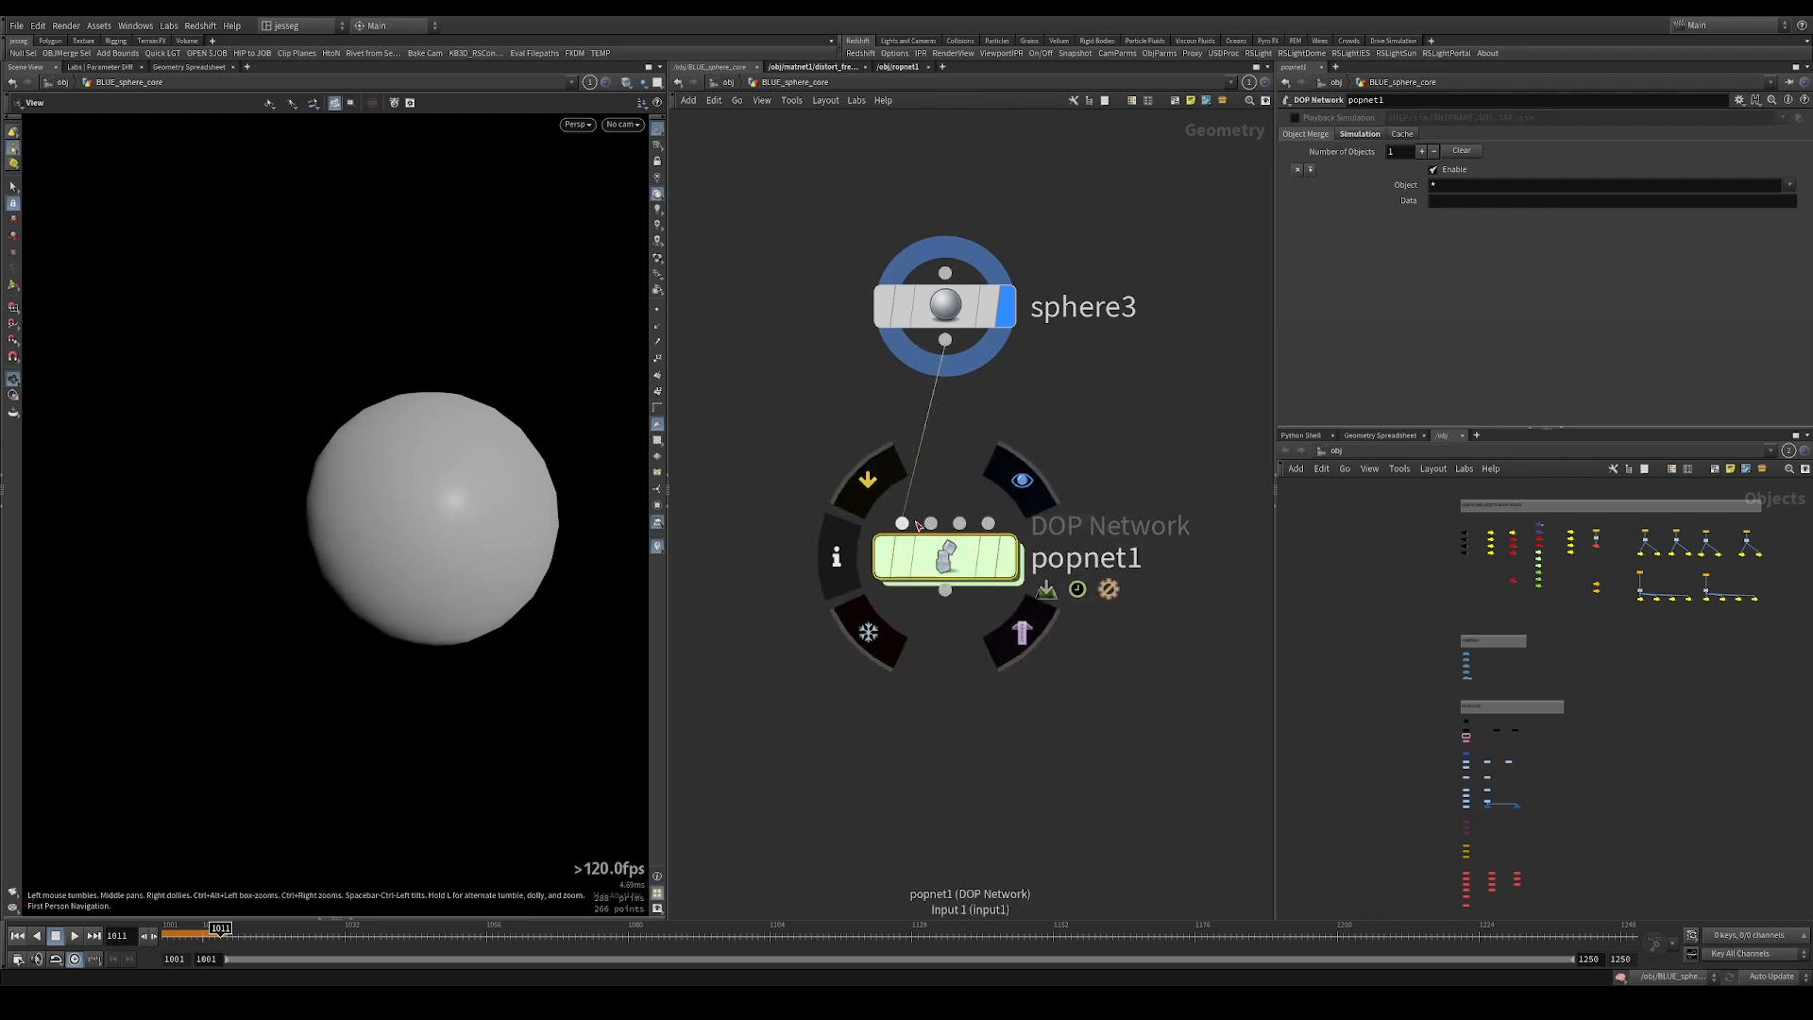
{"action": "double_click", "coordinate": [942, 552]}
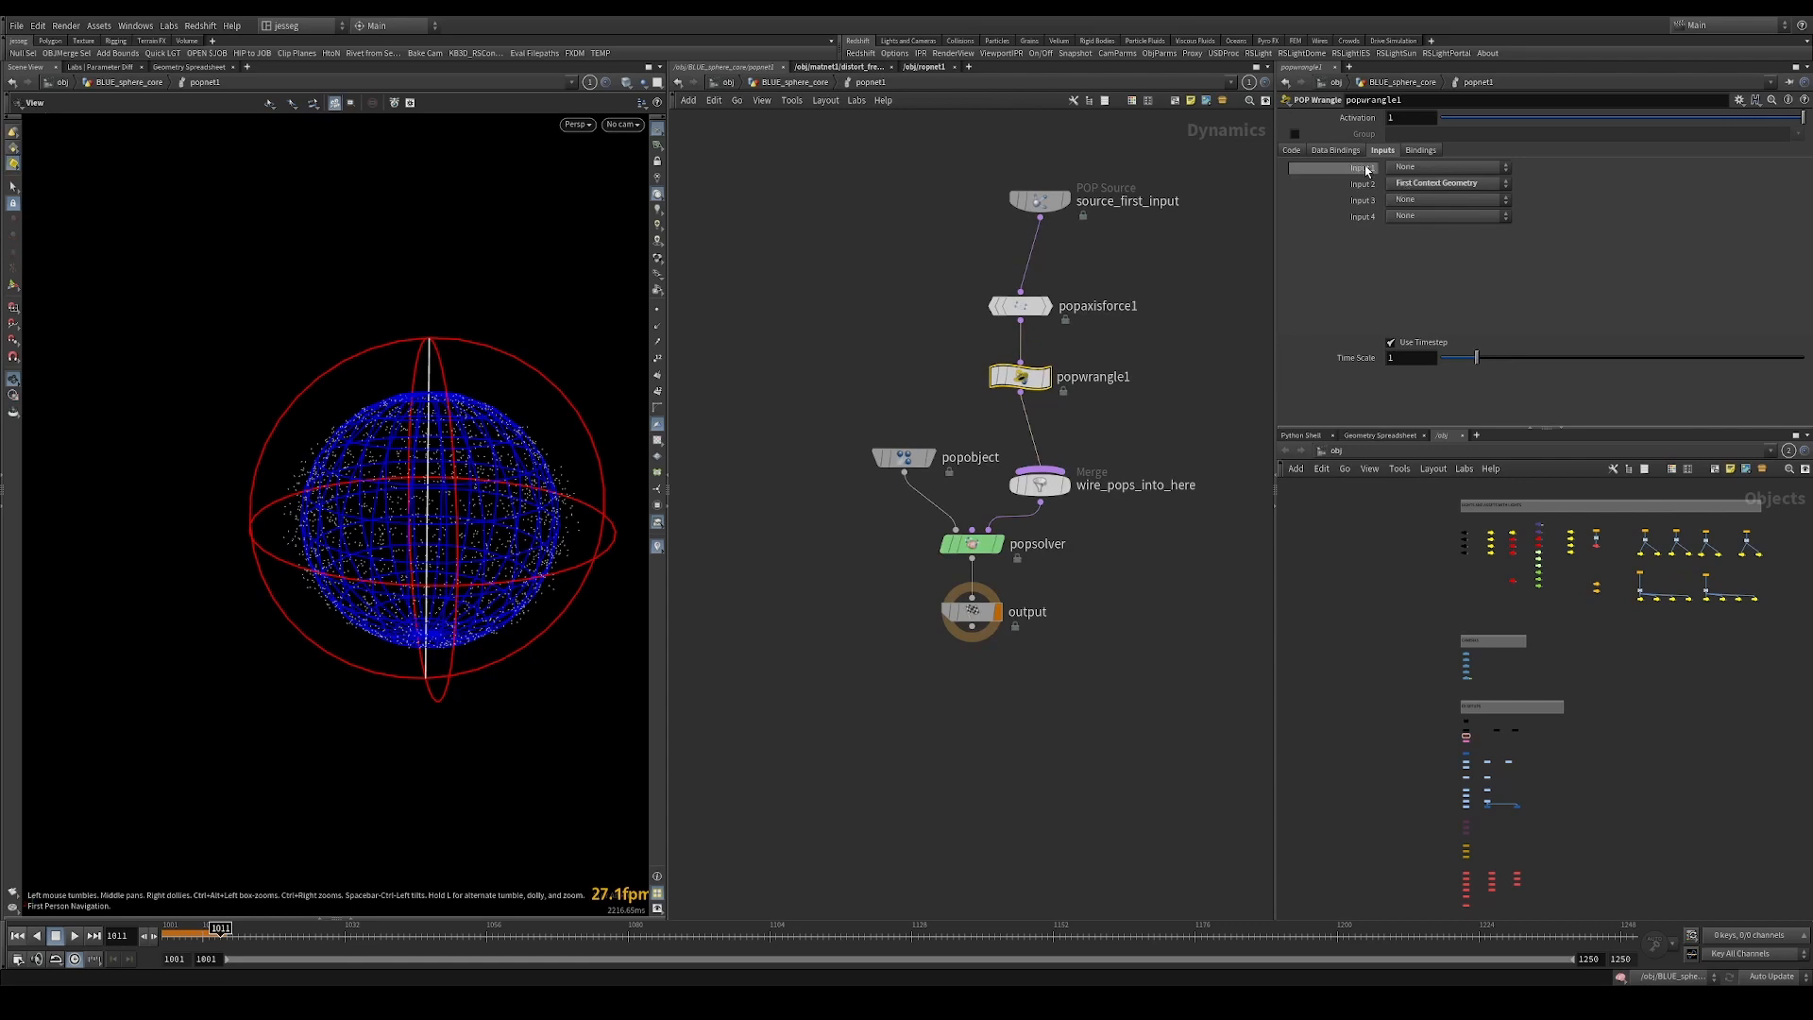
Complete the wrangle code as "vector newpos = minpos(1, @P);", test-play the simulation and return to the first frame.
{"action": "left_click", "coordinate": [1291, 150]}
{"action": "type", "text": "minpos("}
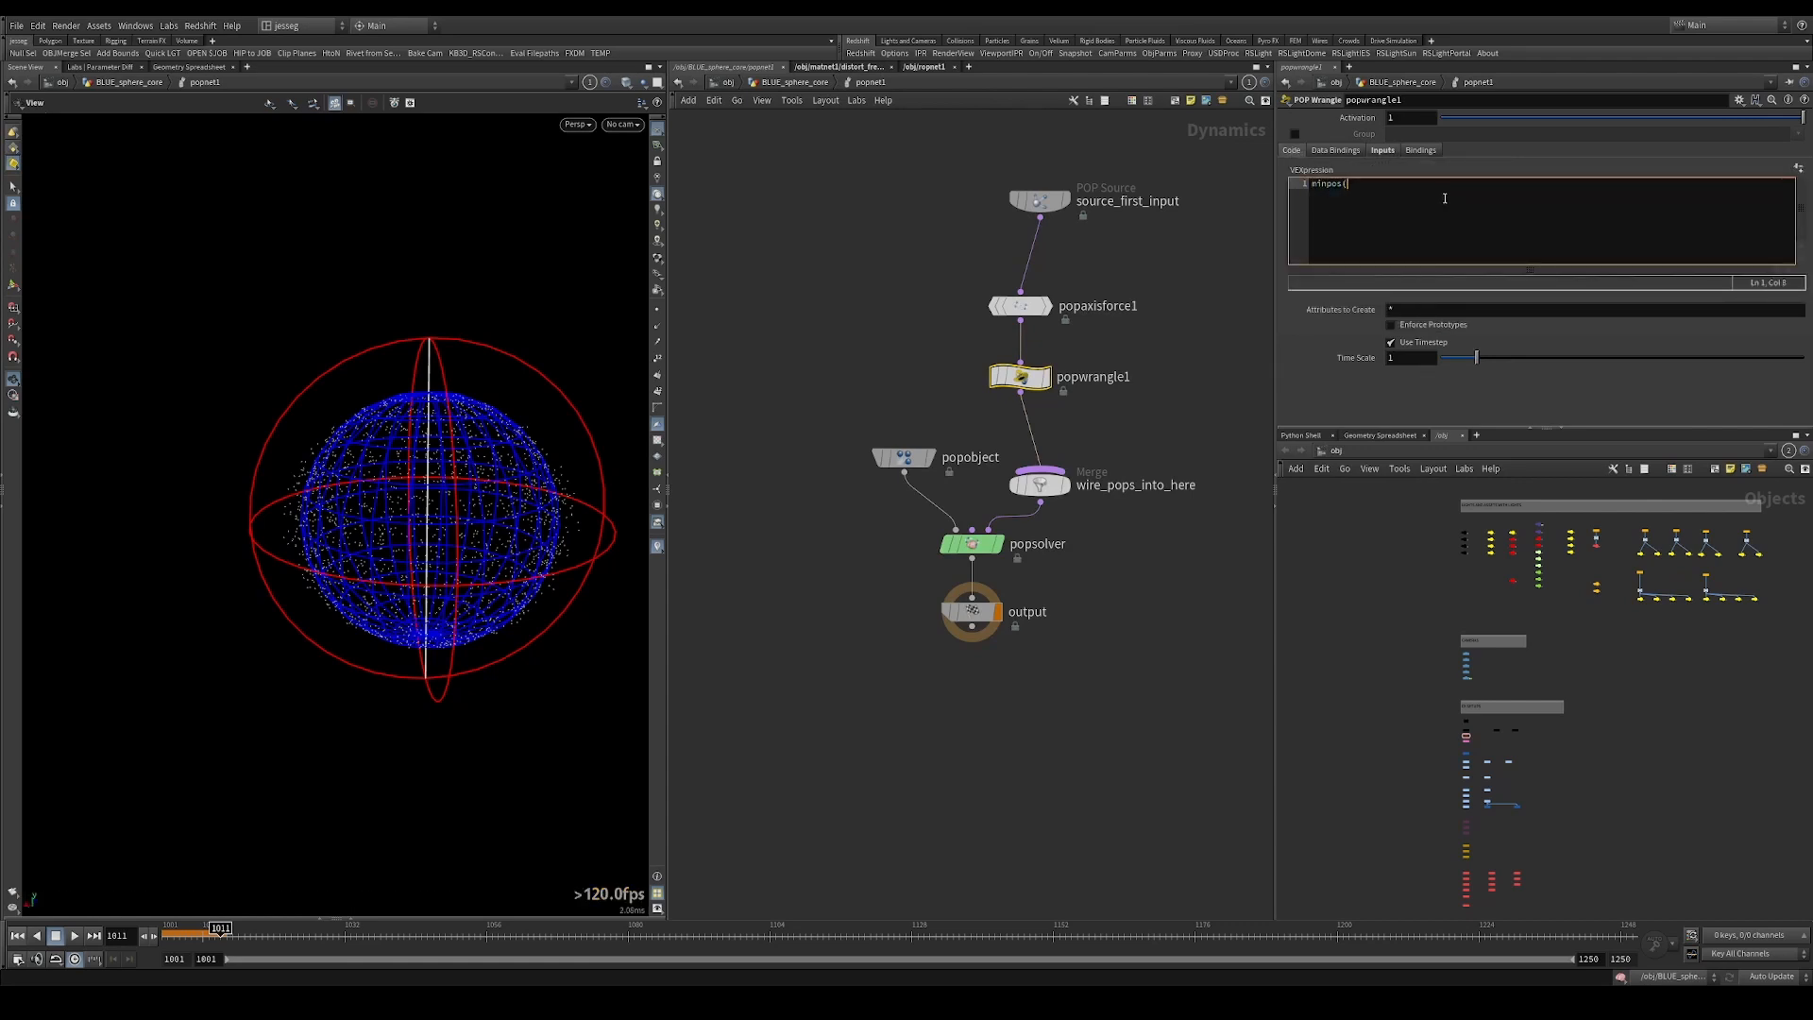
{"action": "type", "text": "1, @P);"}
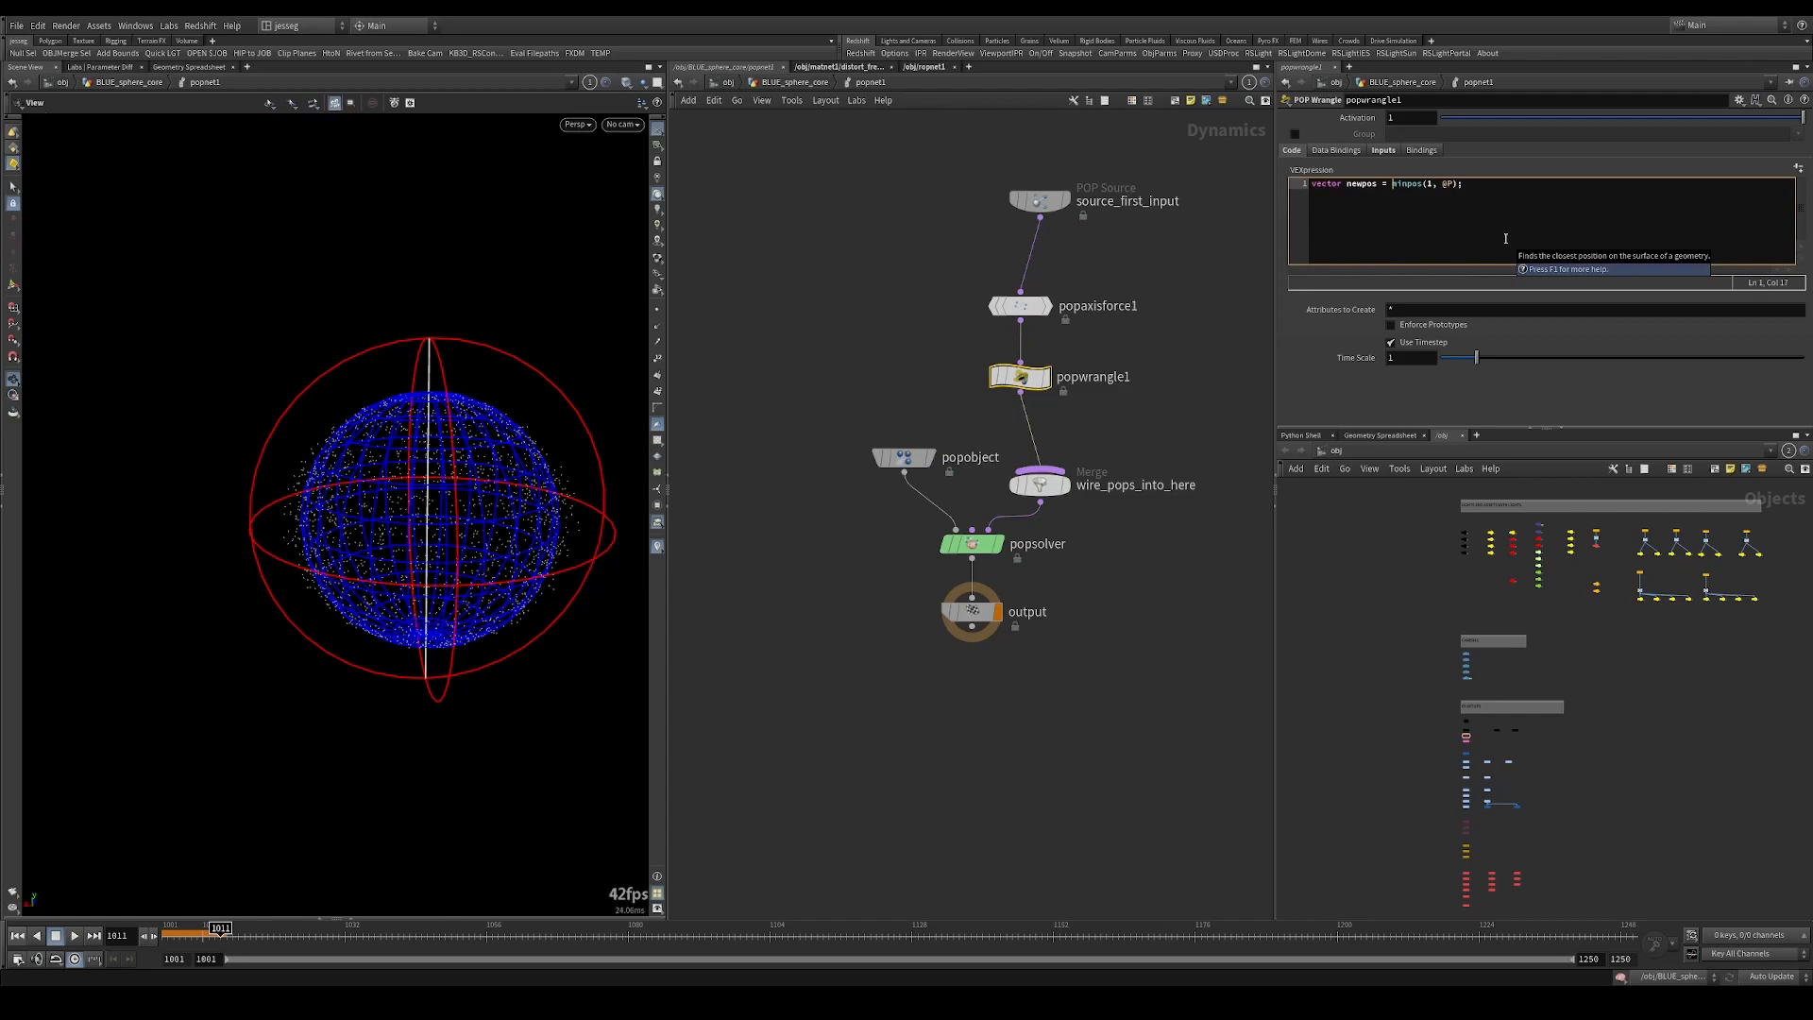
{"action": "left_click", "coordinate": [1167, 255]}
{"action": "key", "text": "ctrl+Up"}
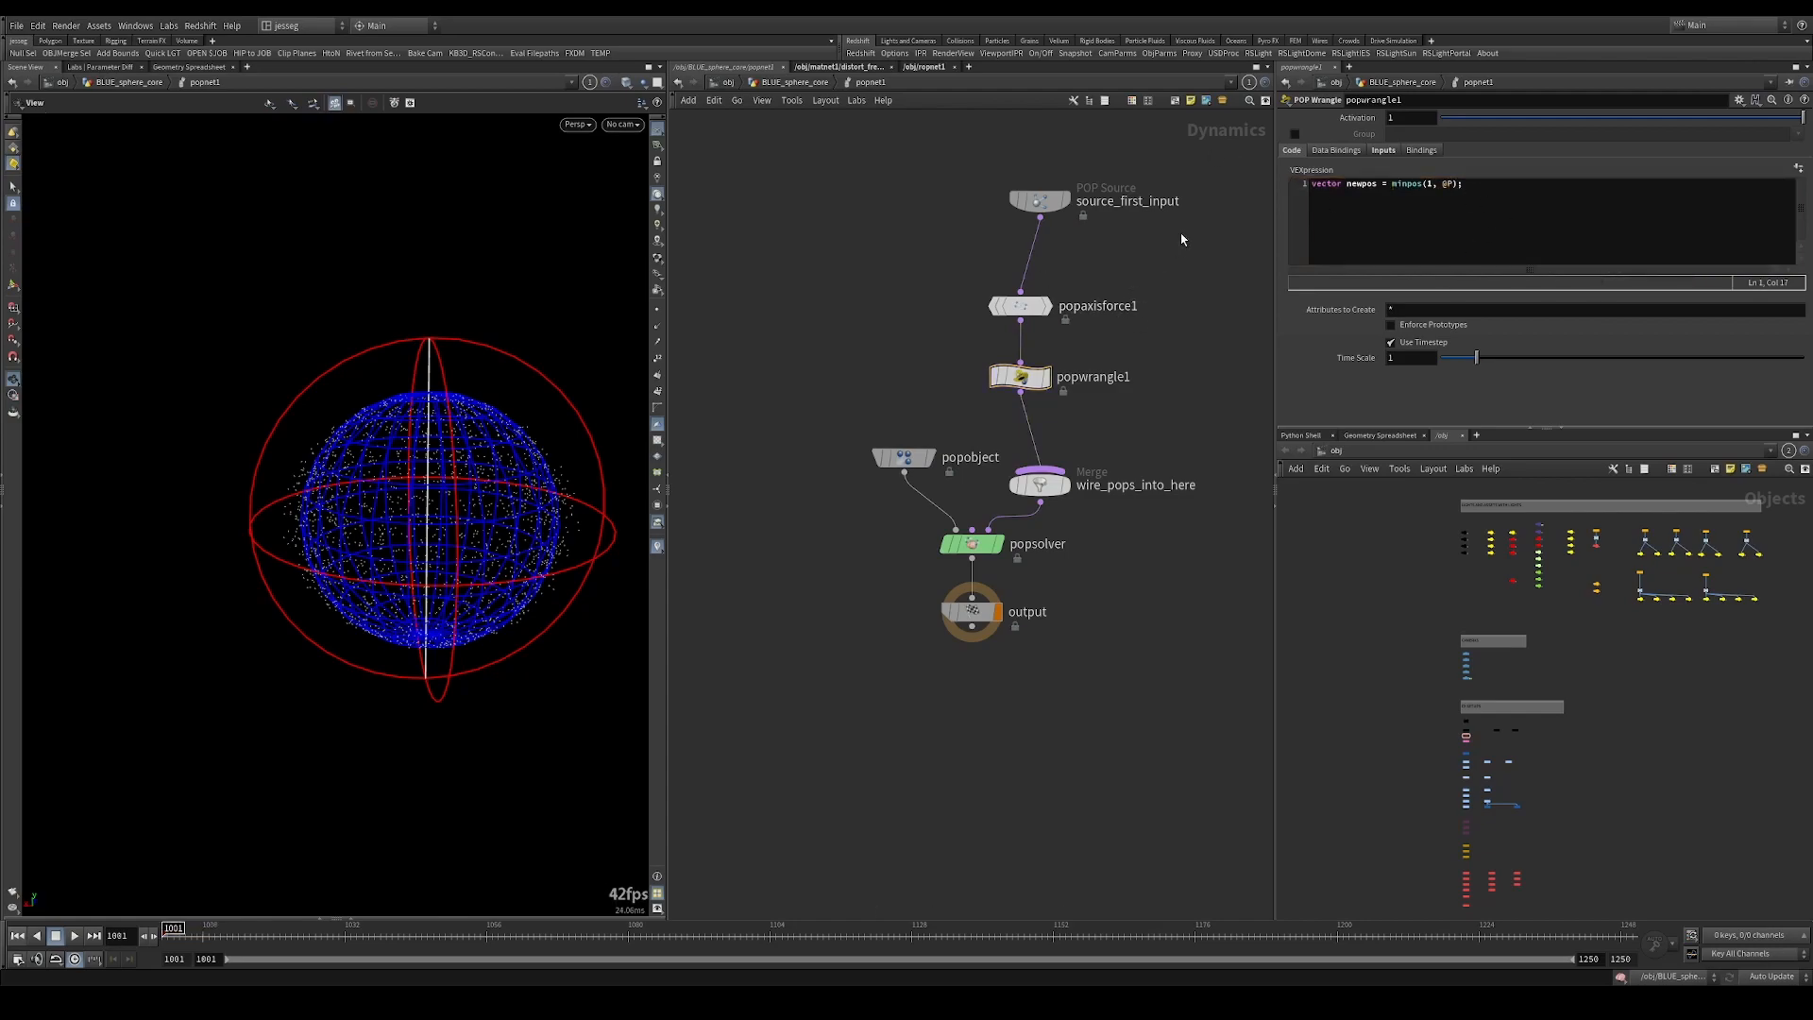
{"action": "key", "text": "Up"}
{"action": "left_click_drag", "start_coordinate": [448, 396], "coordinate": [442, 431]}
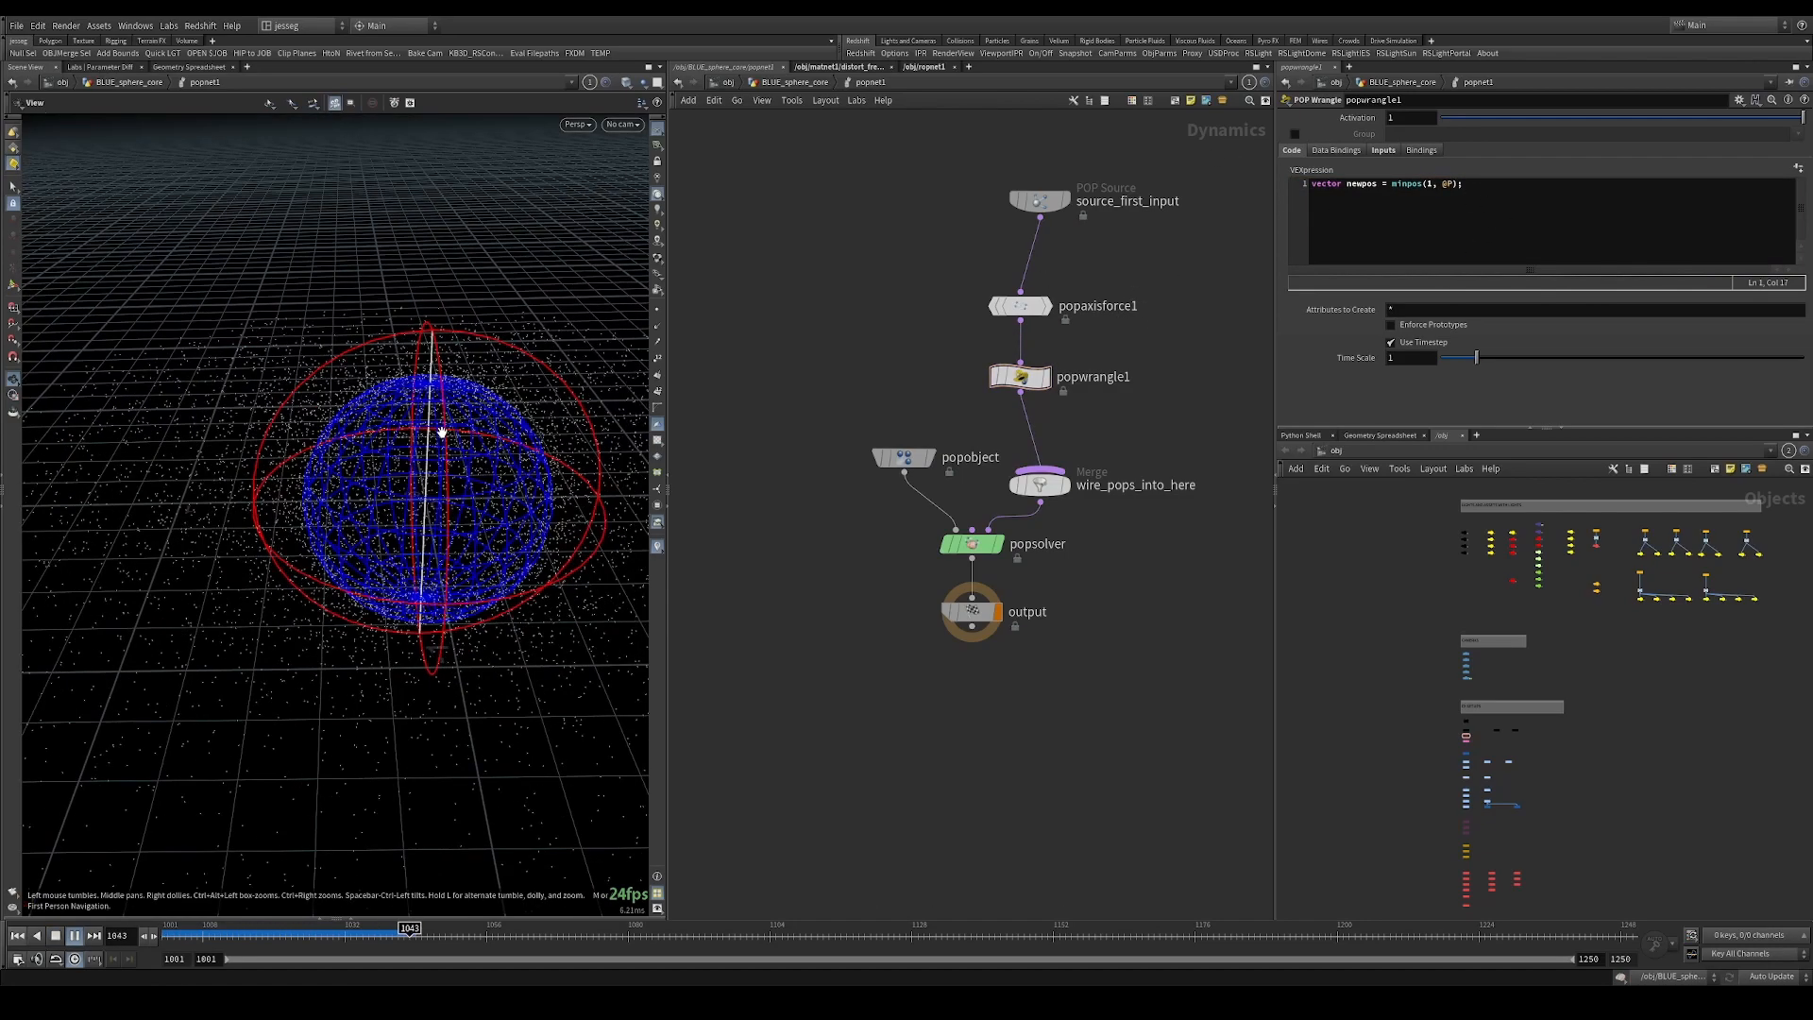
{"action": "key", "text": "Up"}
{"action": "key", "text": "ctrl+Up"}
Add the line "@P = newpos;" to the wrangle code and play the simulation.
{"action": "left_click", "coordinate": [1507, 183]}
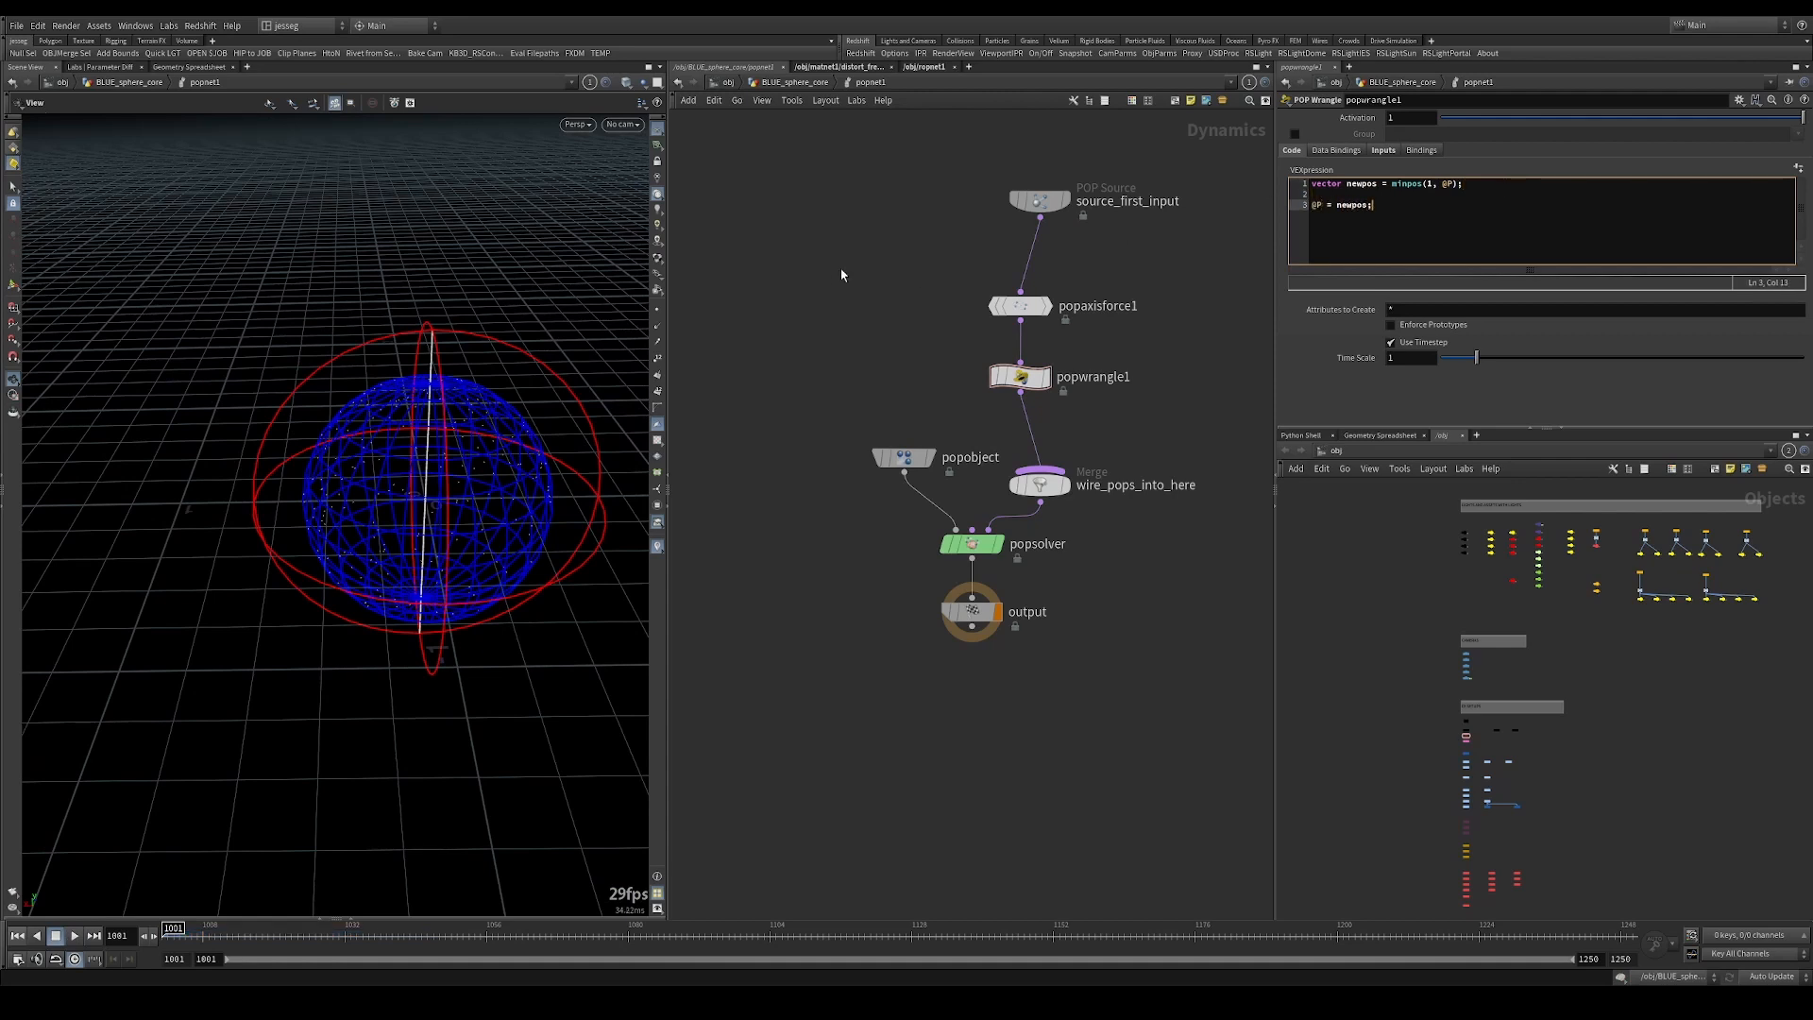
{"action": "key", "text": "Up"}
{"action": "left_click_drag", "start_coordinate": [336, 409], "coordinate": [404, 392]}
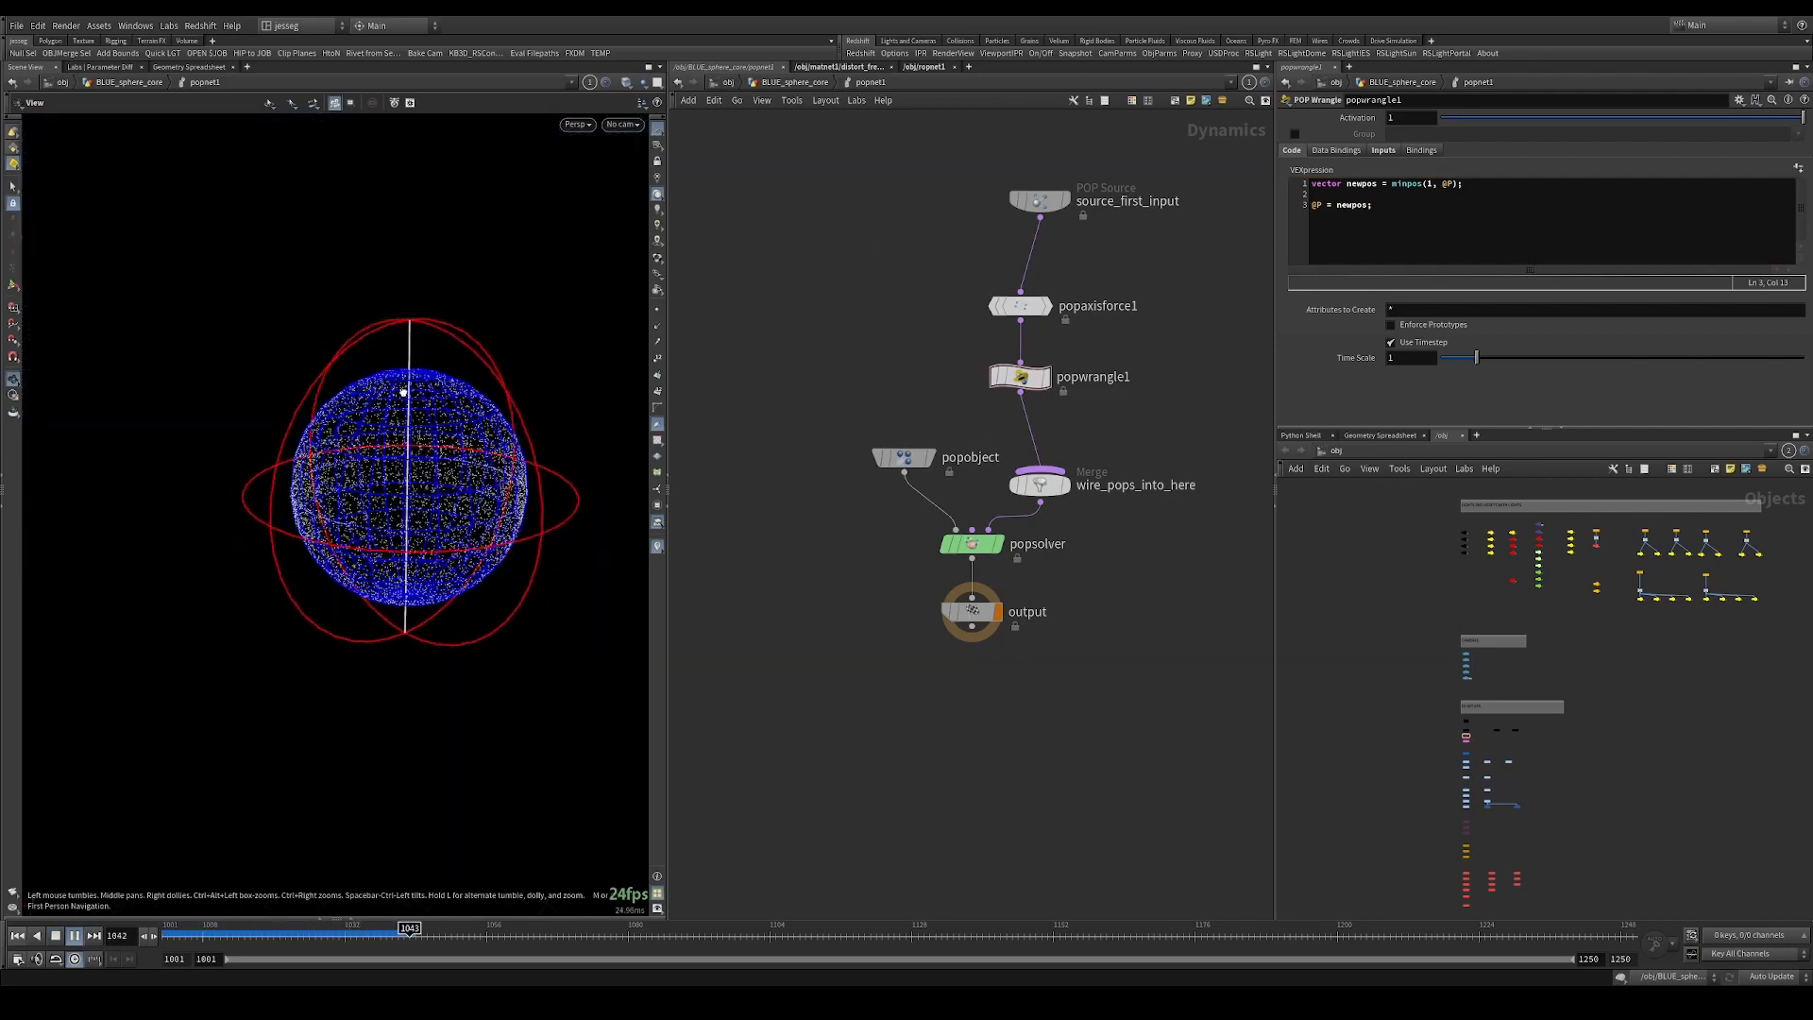
Turn off source_first_input's guide display and compare the particles with sphere3 at the geometry level, returning inside popnet1.
{"action": "left_click", "coordinate": [1038, 200]}
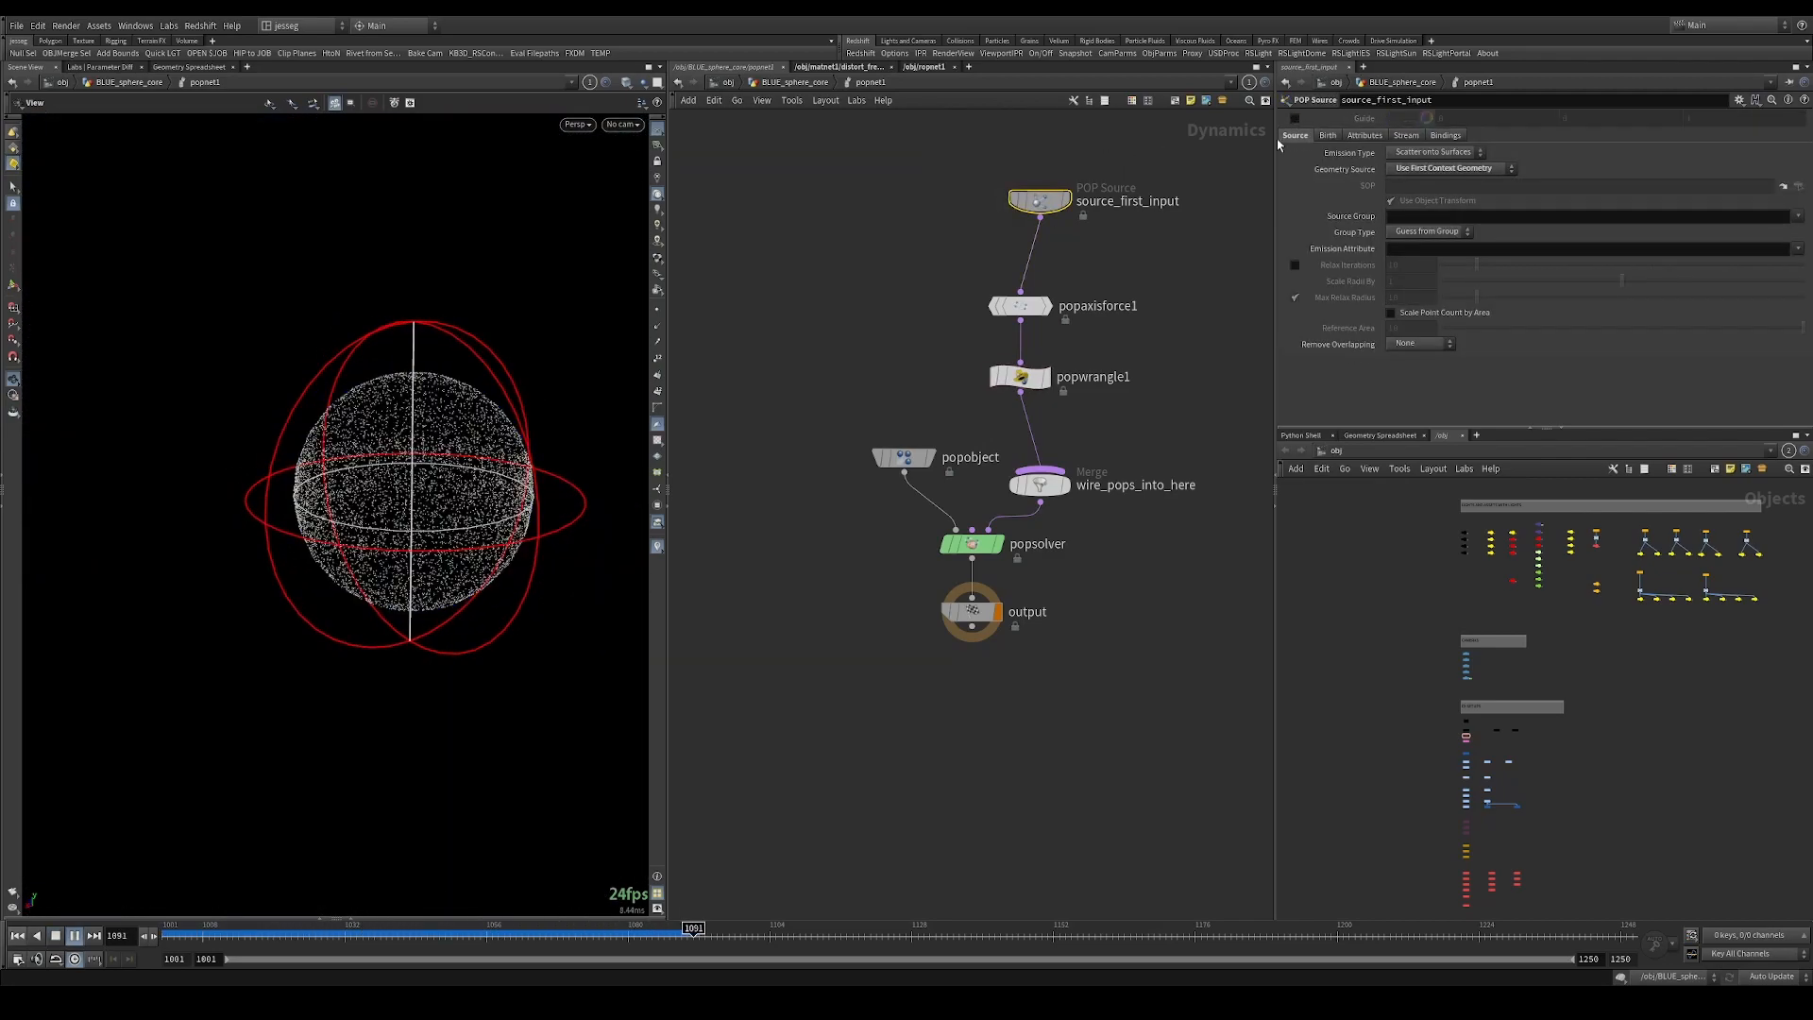
{"action": "left_click_drag", "start_coordinate": [444, 387], "coordinate": [394, 420]}
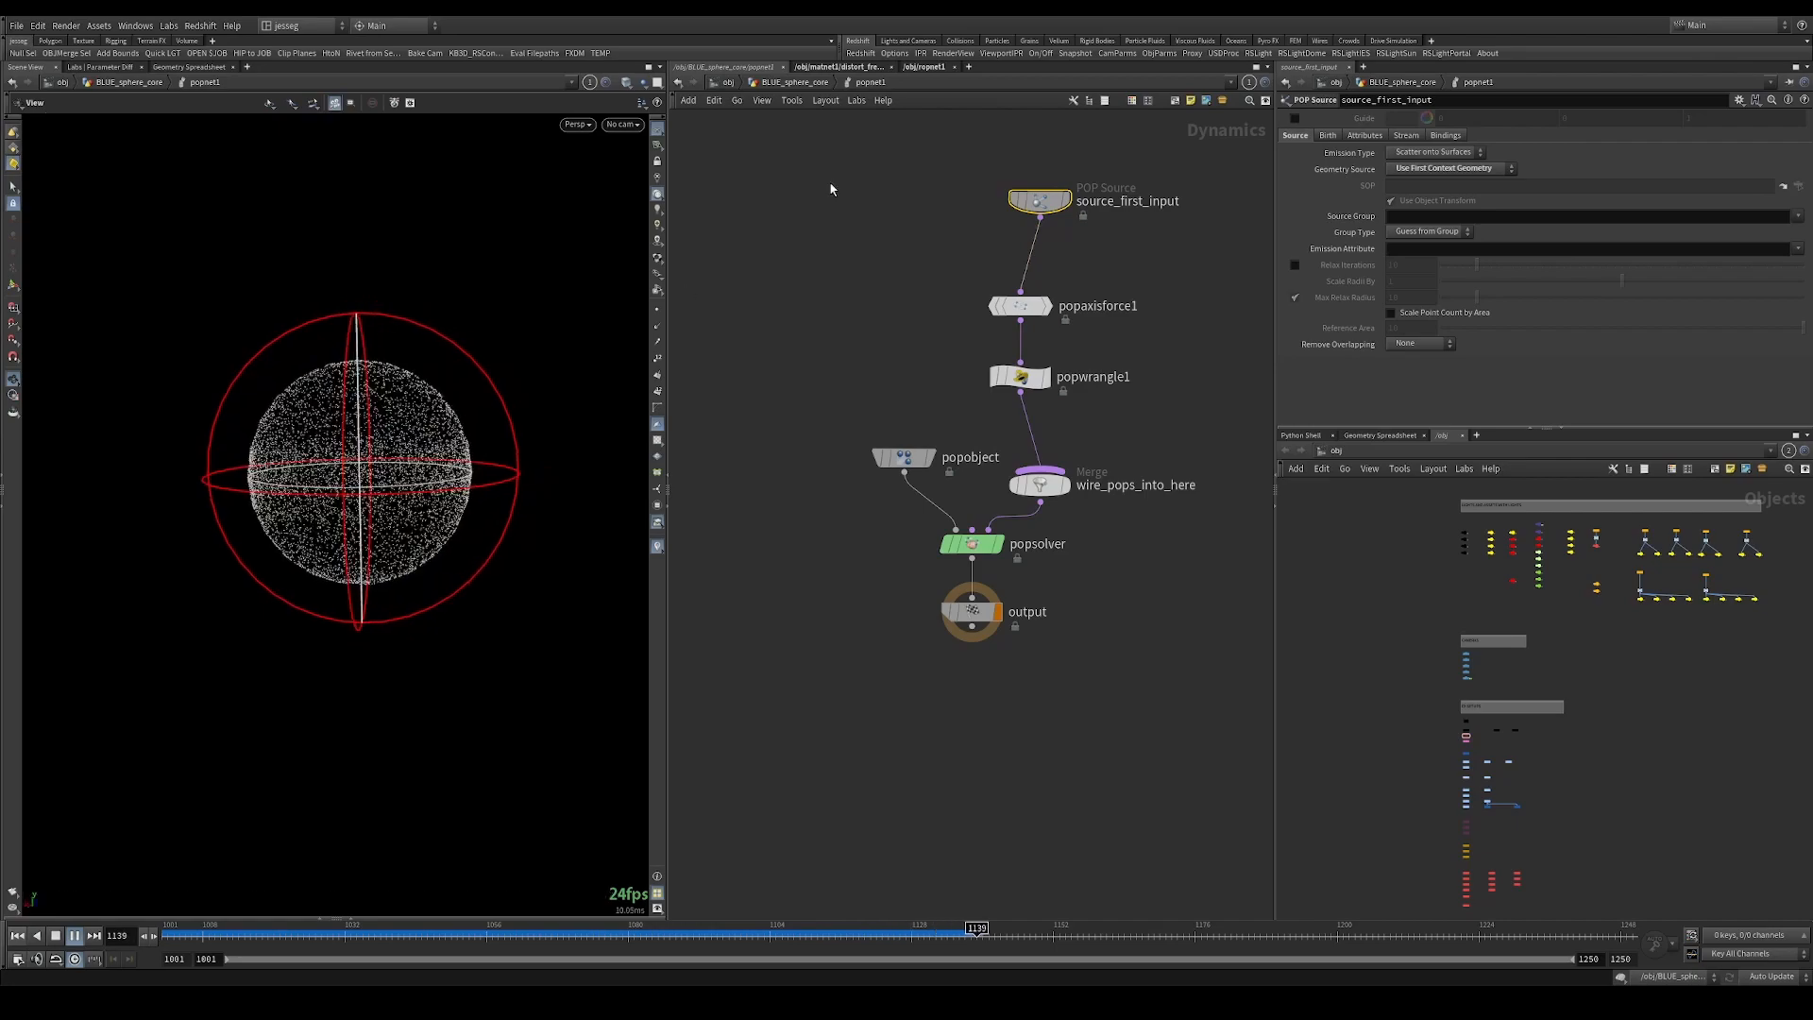
{"action": "left_click", "coordinate": [798, 83]}
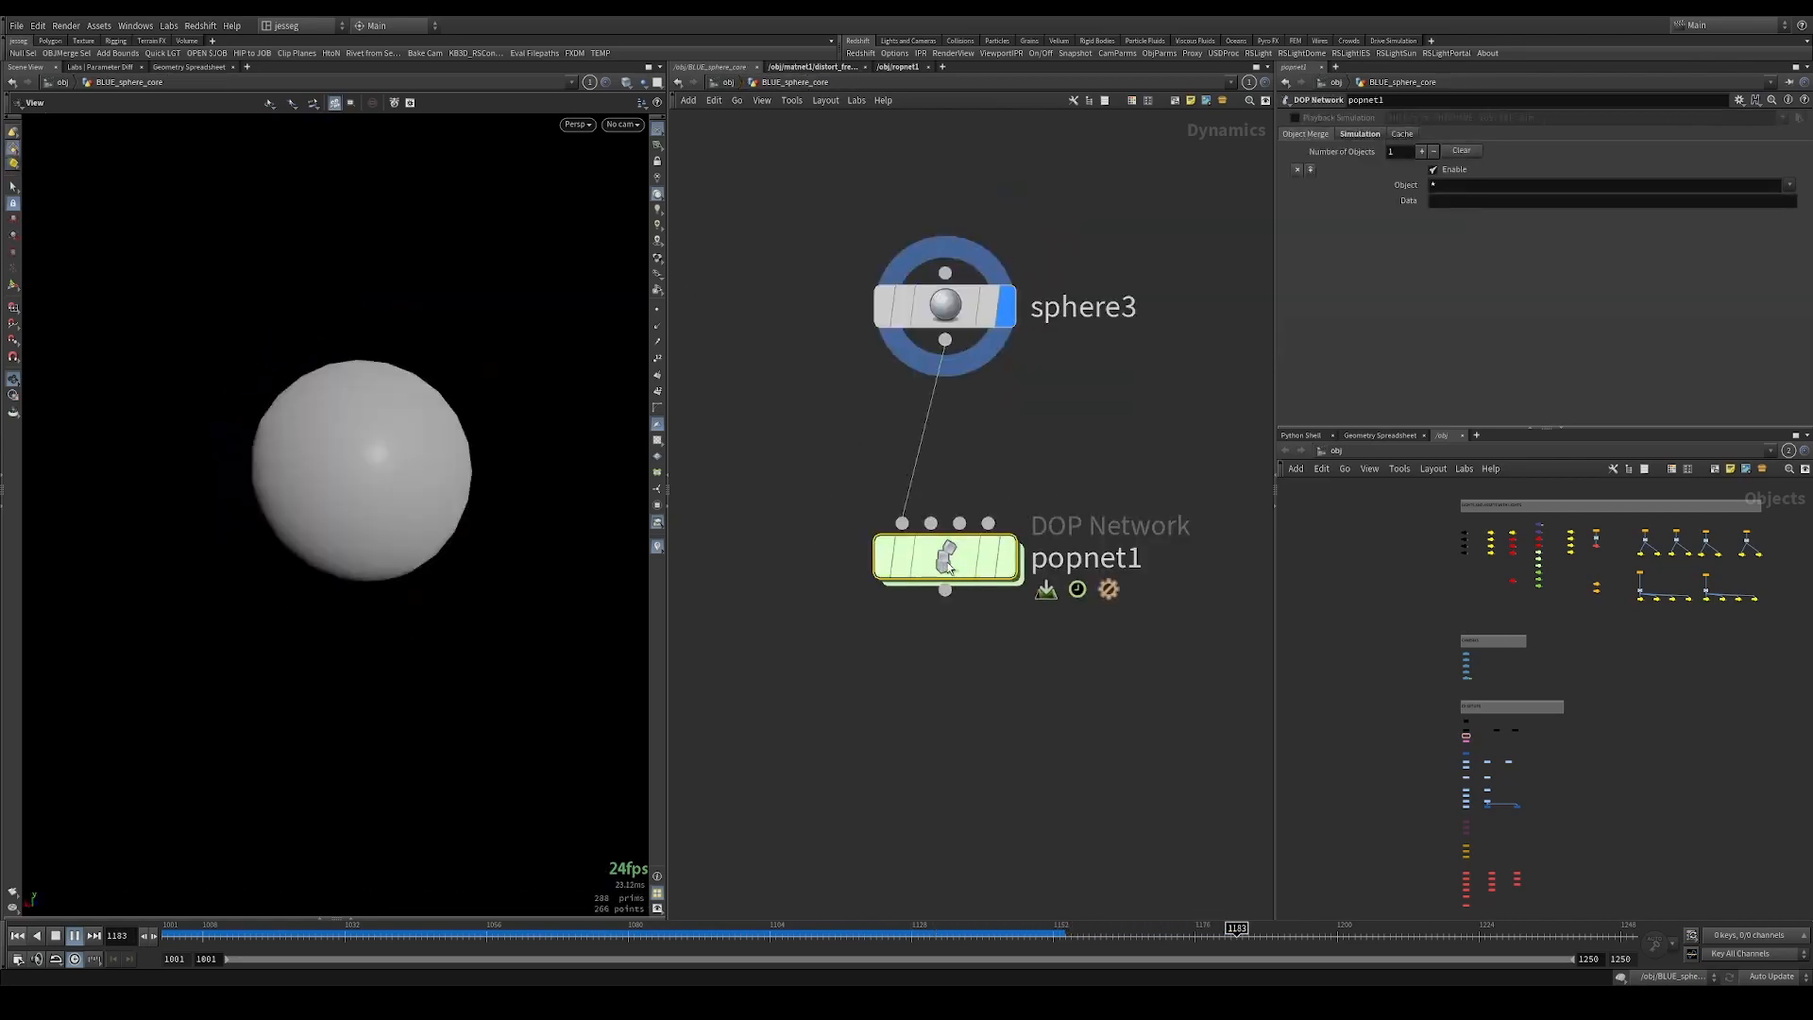
{"action": "double_click", "coordinate": [948, 563]}
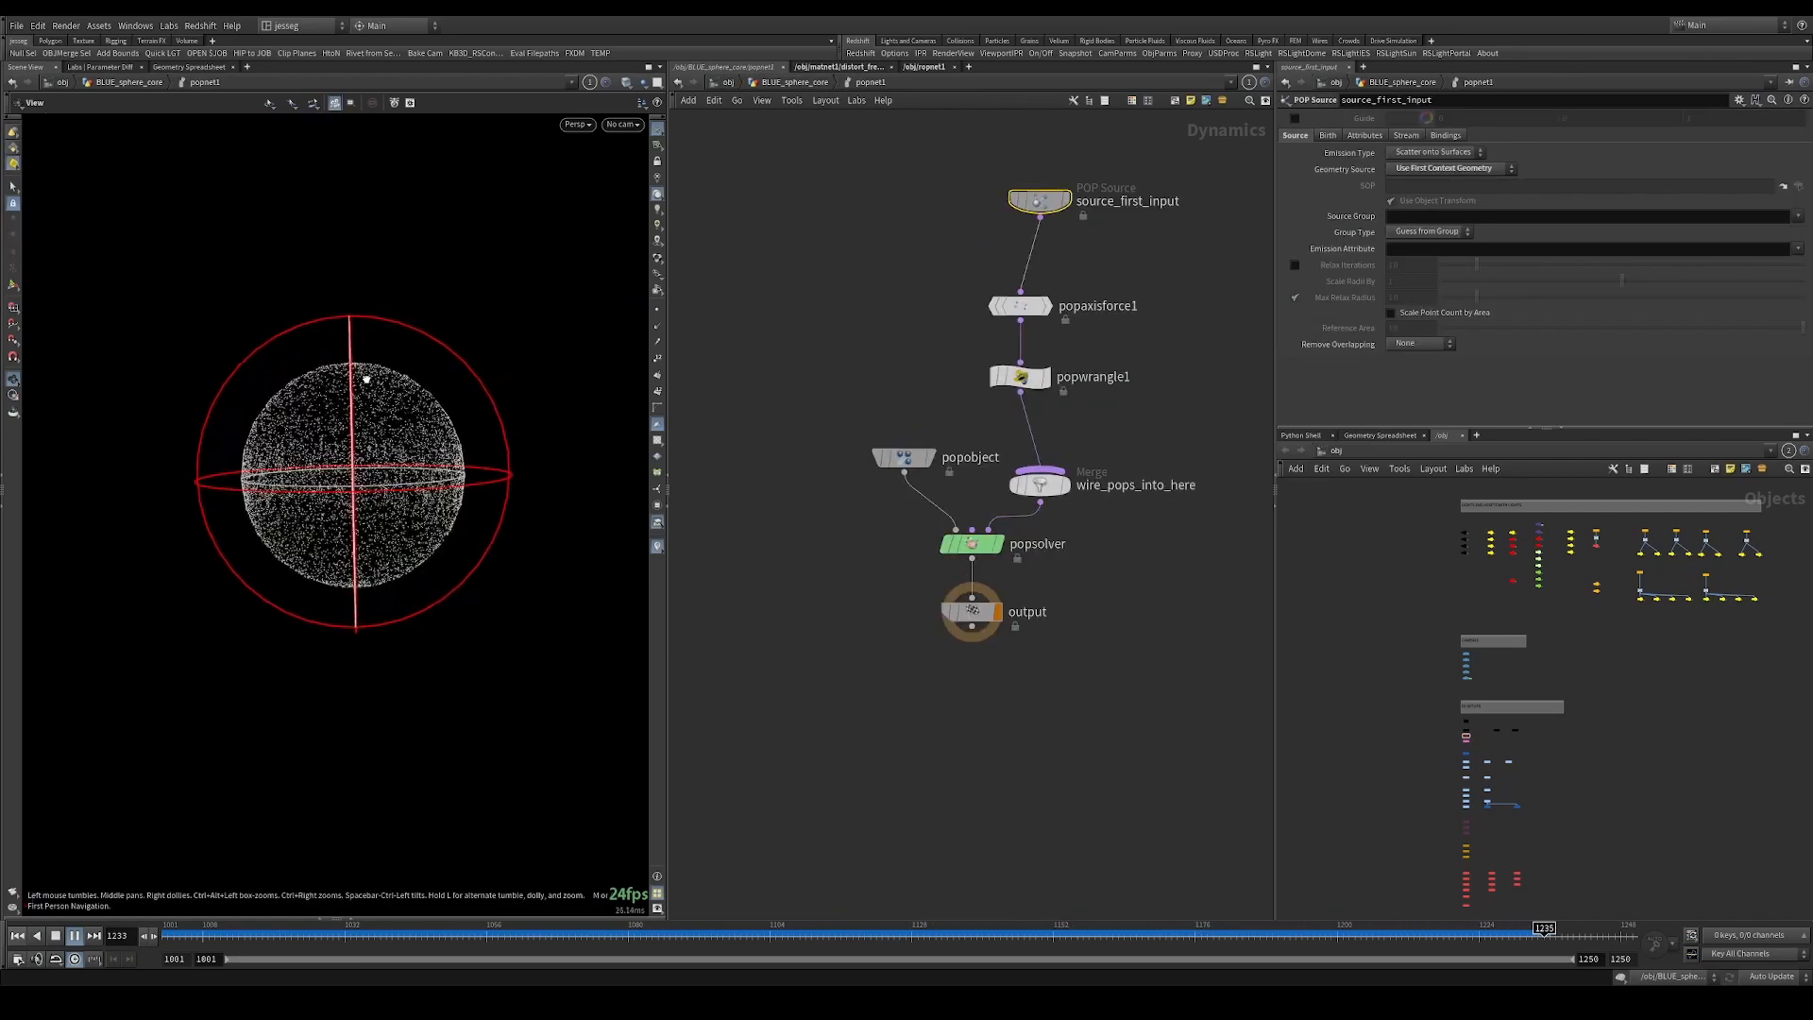
Select popwrangle1, replay the simulation while examining the particles up close, and return to the first frame.
{"action": "left_click_drag", "start_coordinate": [821, 345], "coordinate": [1142, 416]}
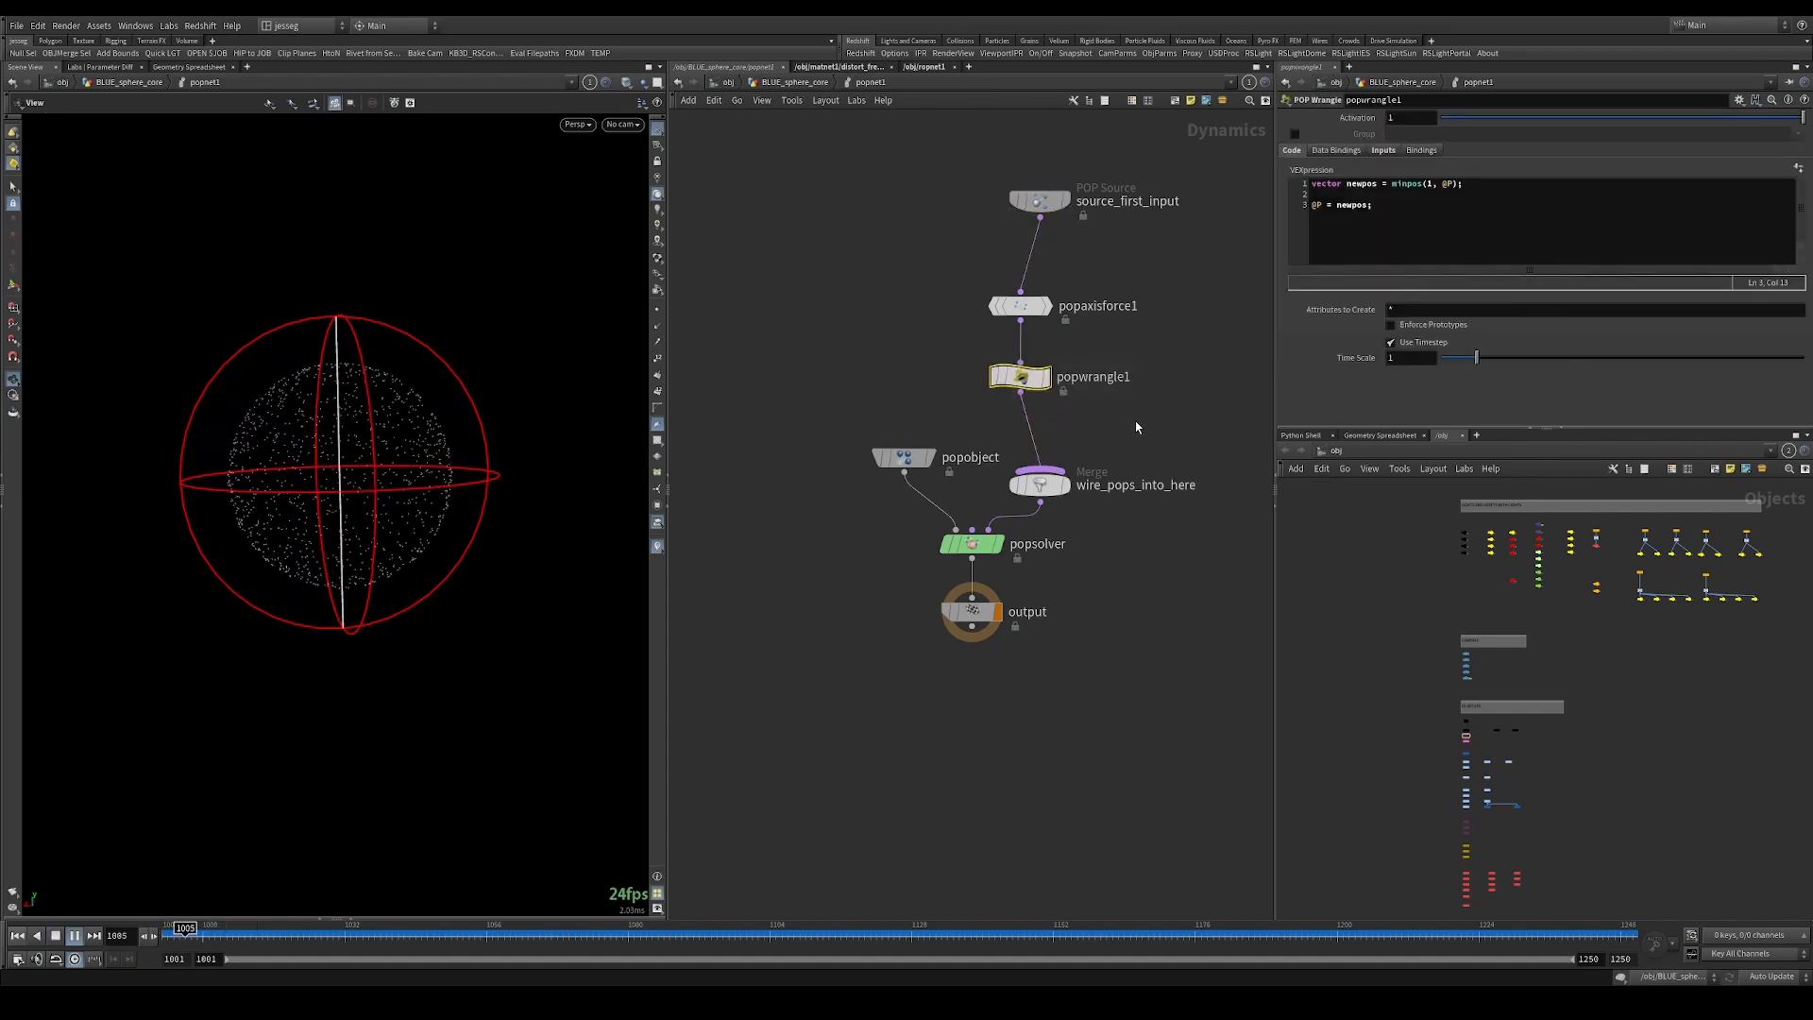
{"action": "left_click_drag", "start_coordinate": [365, 418], "coordinate": [355, 420], "text": "alt"}
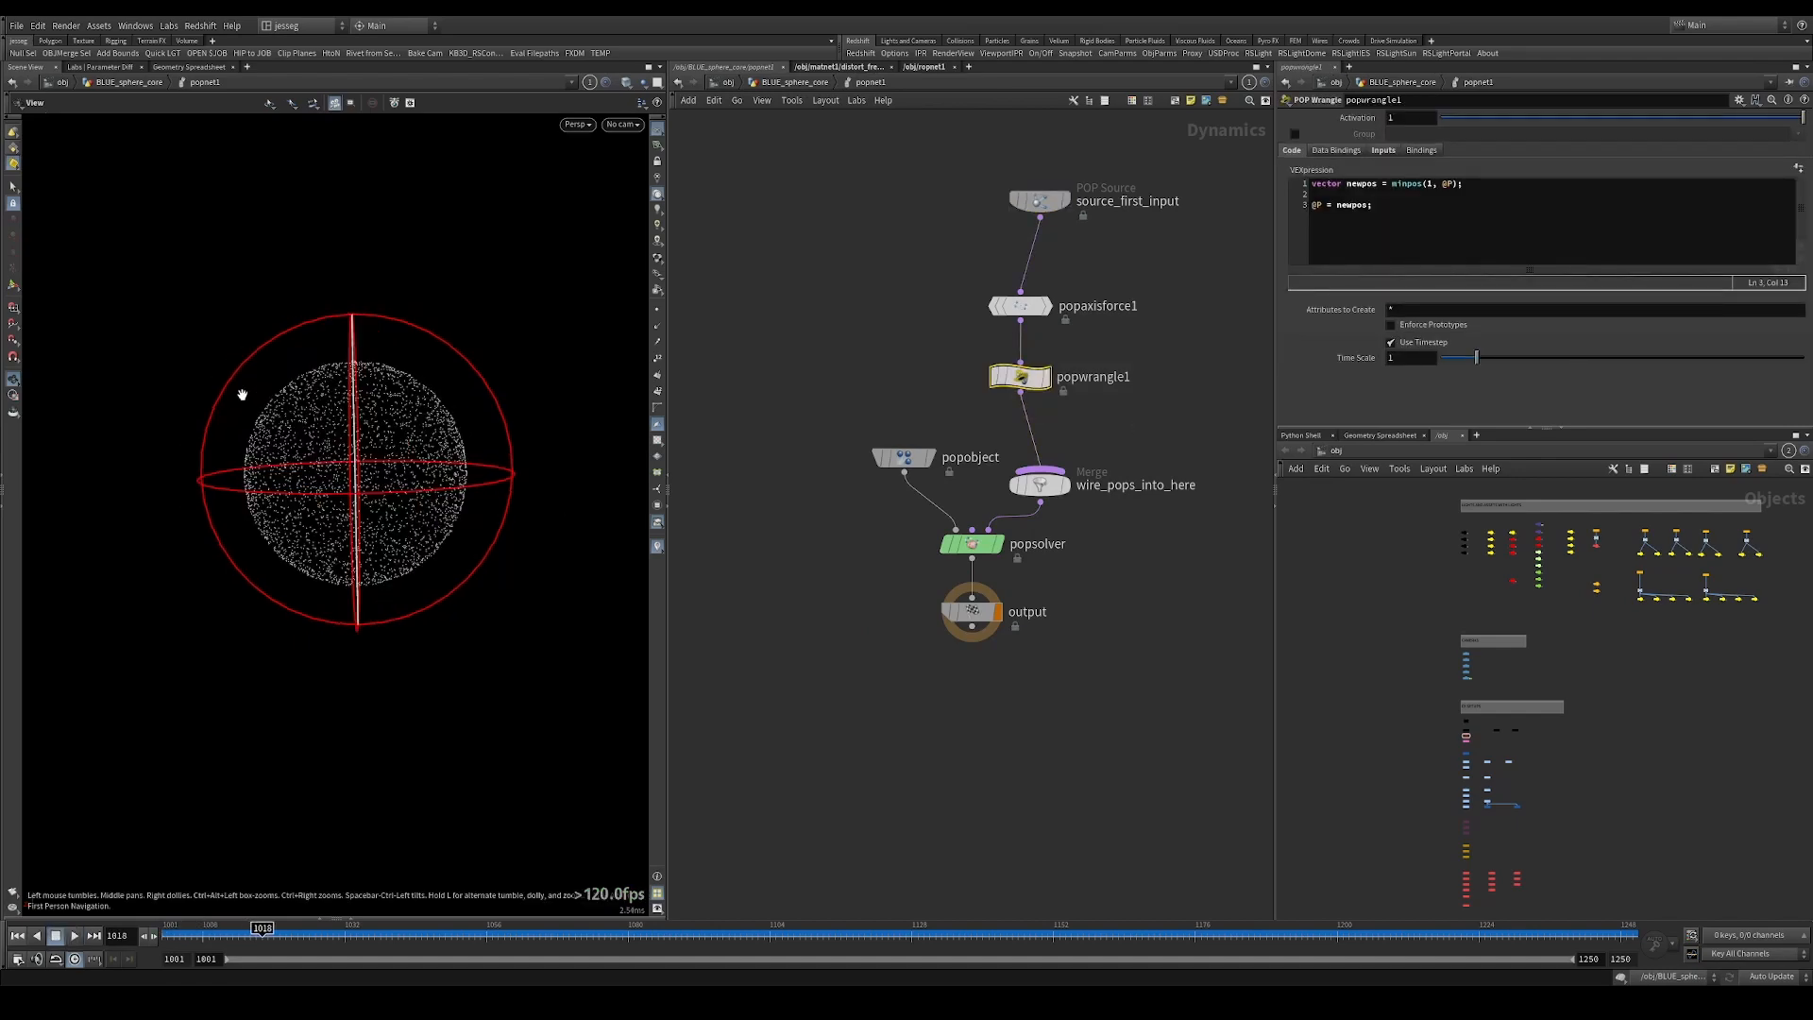
{"action": "key", "text": "Up"}
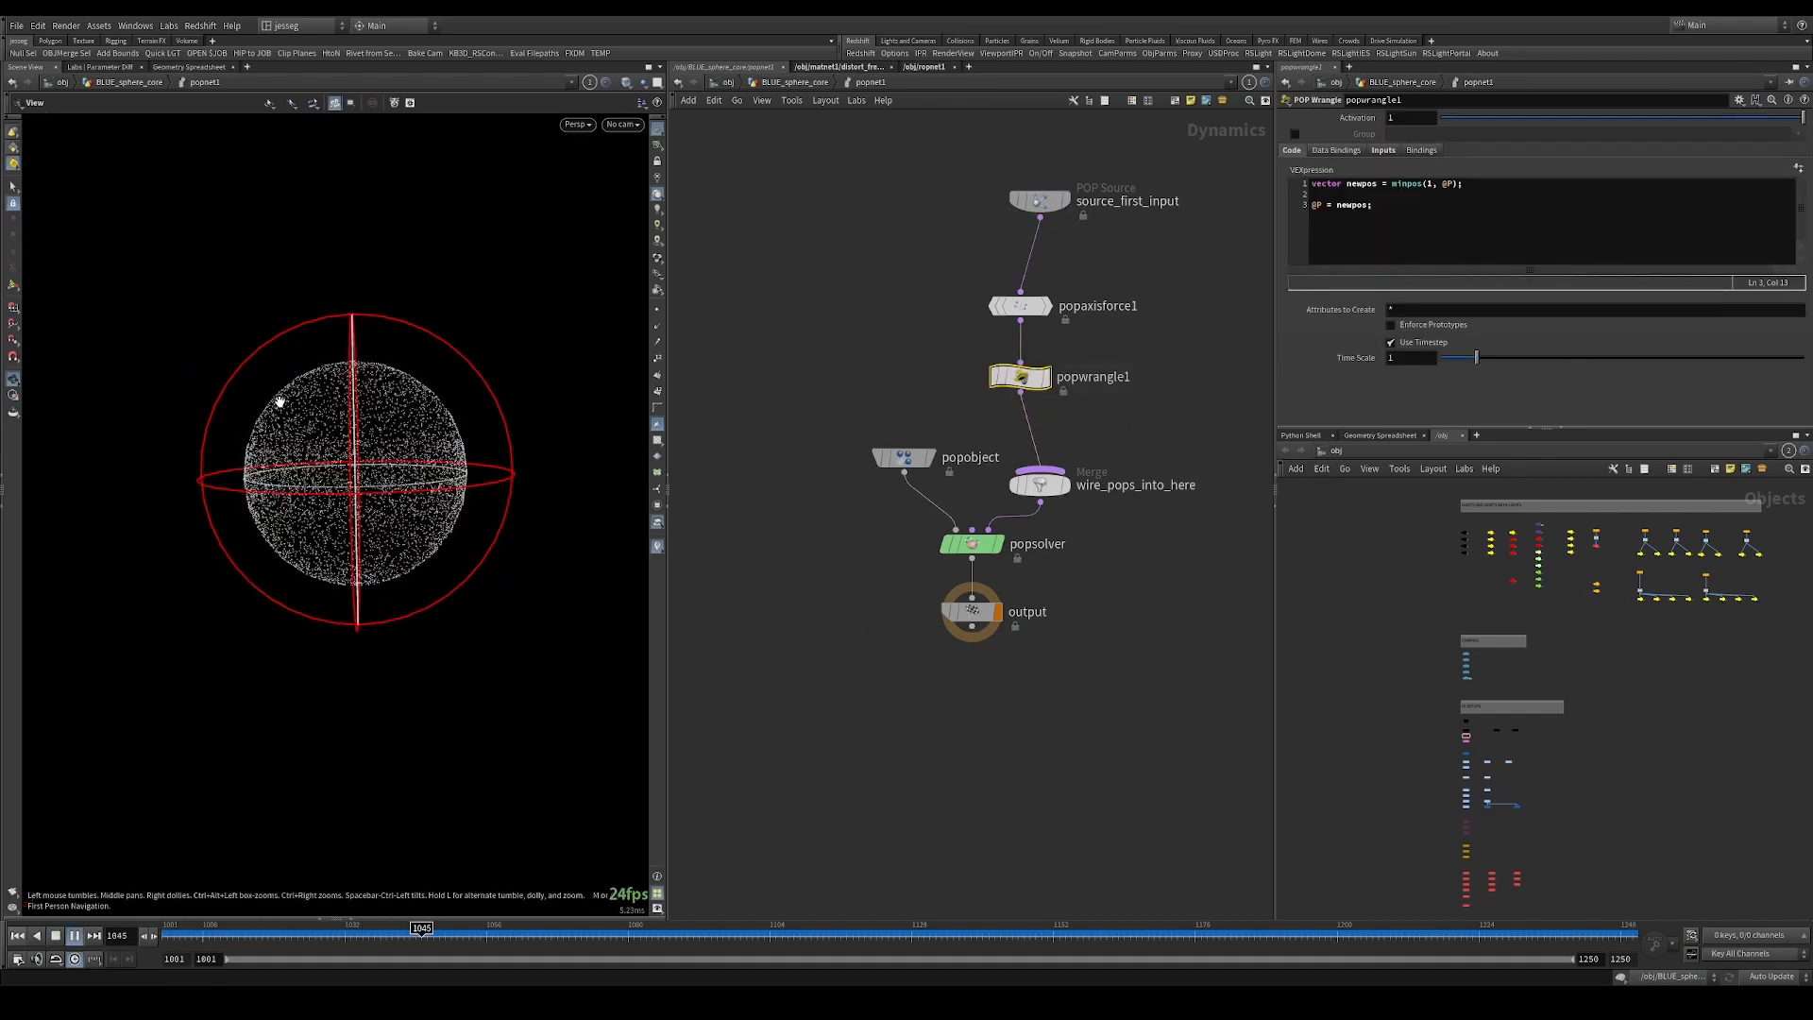
{"action": "left_click_drag", "start_coordinate": [428, 414], "coordinate": [284, 383]}
{"action": "right_click_drag", "start_coordinate": [285, 384], "coordinate": [270, 430]}
{"action": "key", "text": "ctrl+Up"}
Change the wrangle's position line to "@P = lerp(@P, newpos, 0.5);" and play the simulation, viewing the particles up close.
{"action": "left_click", "coordinate": [1335, 204]}
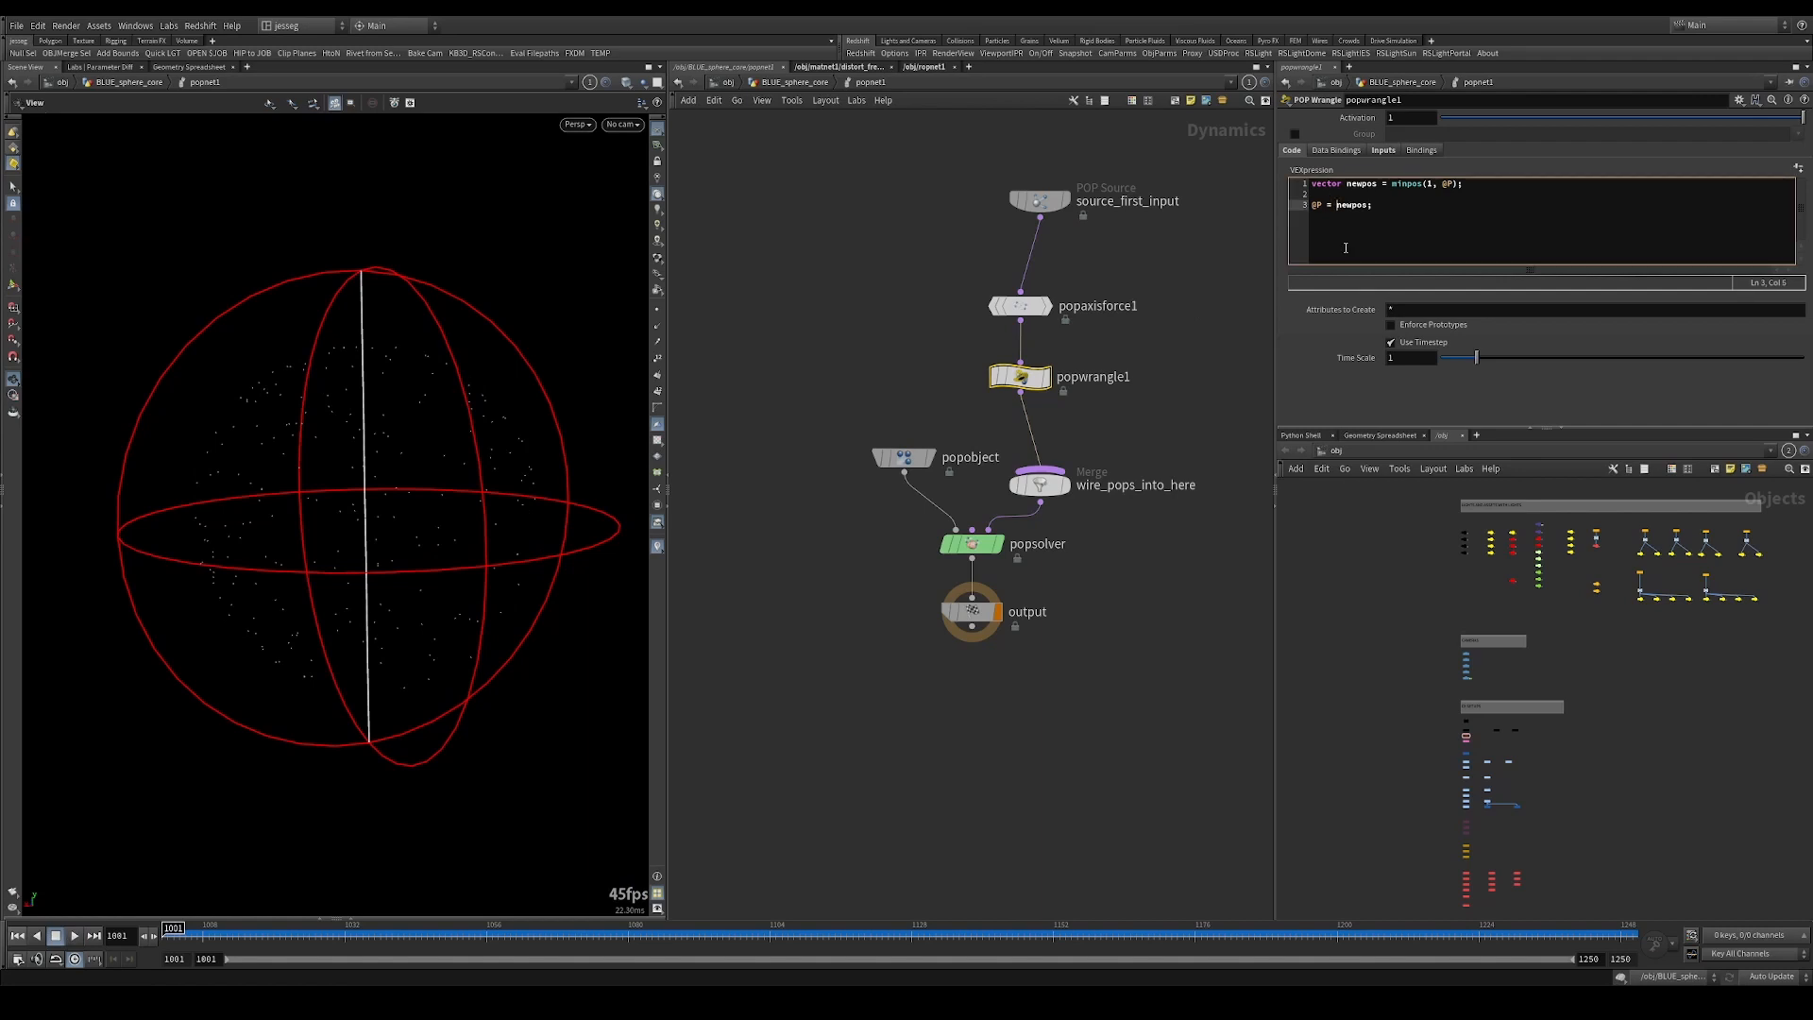
{"action": "left_click", "coordinate": [1395, 183]}
{"action": "left_click", "coordinate": [1410, 203]}
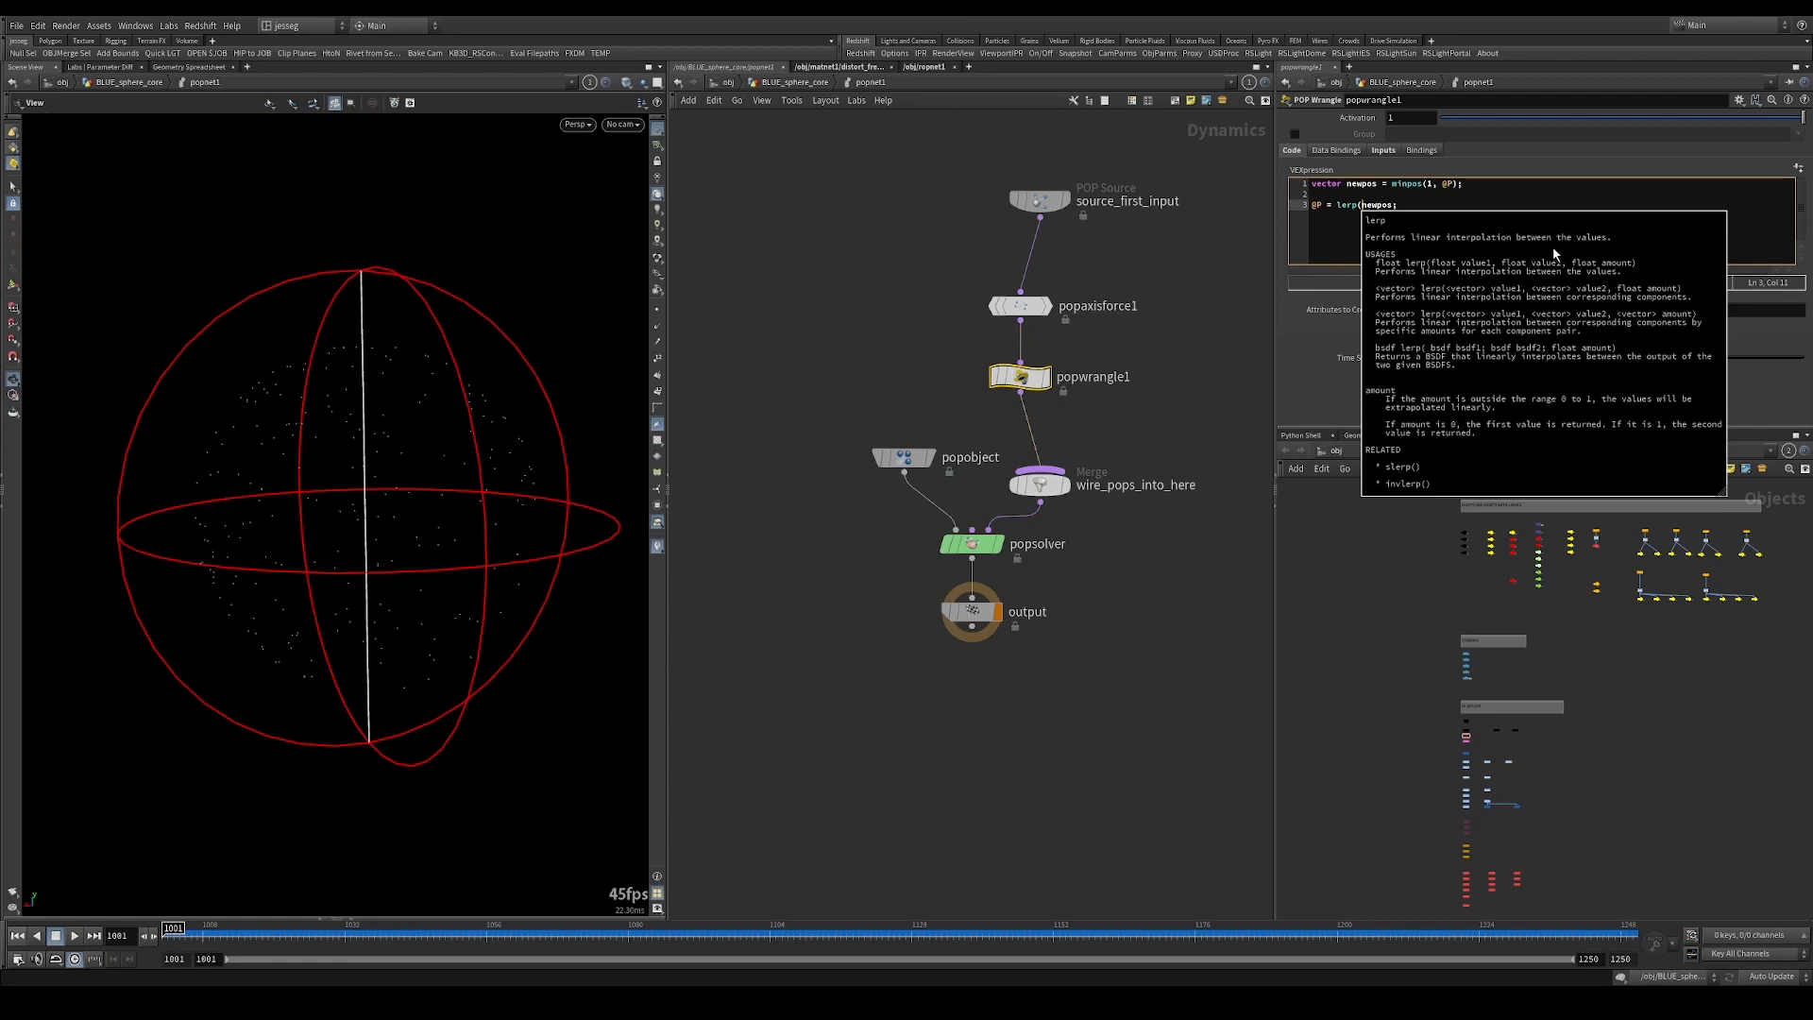
{"action": "type", "text": "@P,"}
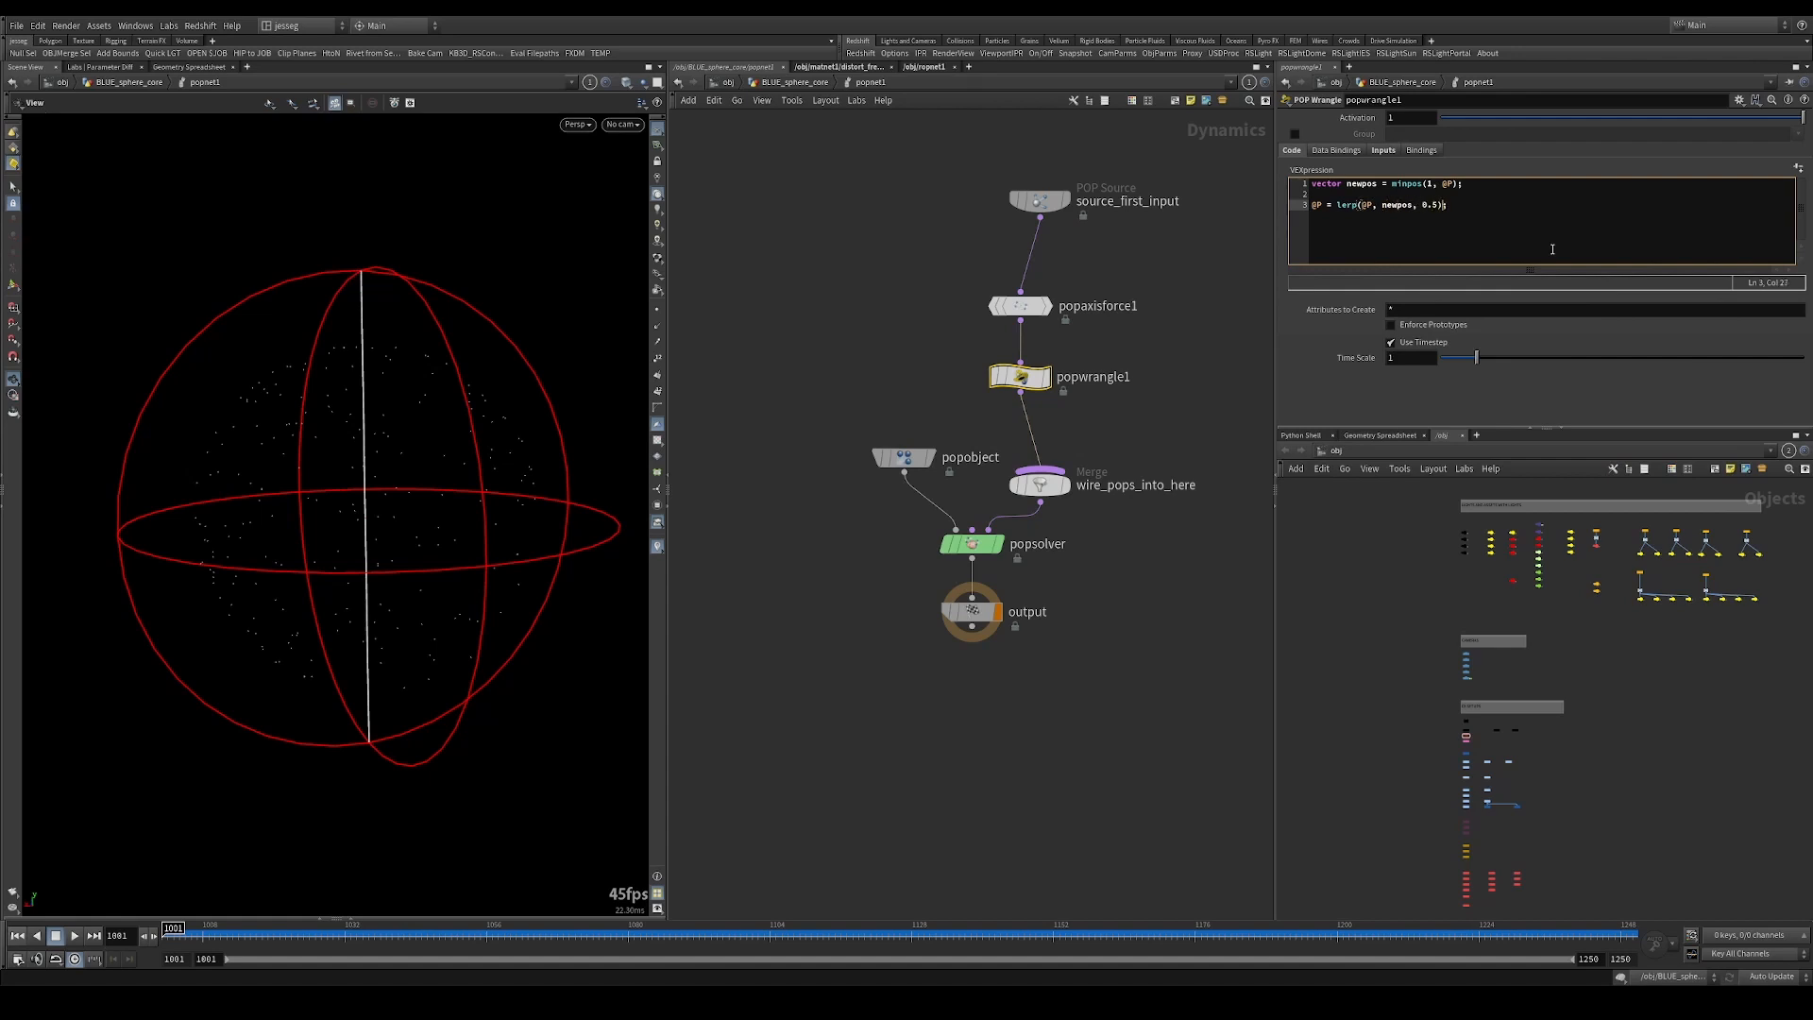
{"action": "key", "text": "Up"}
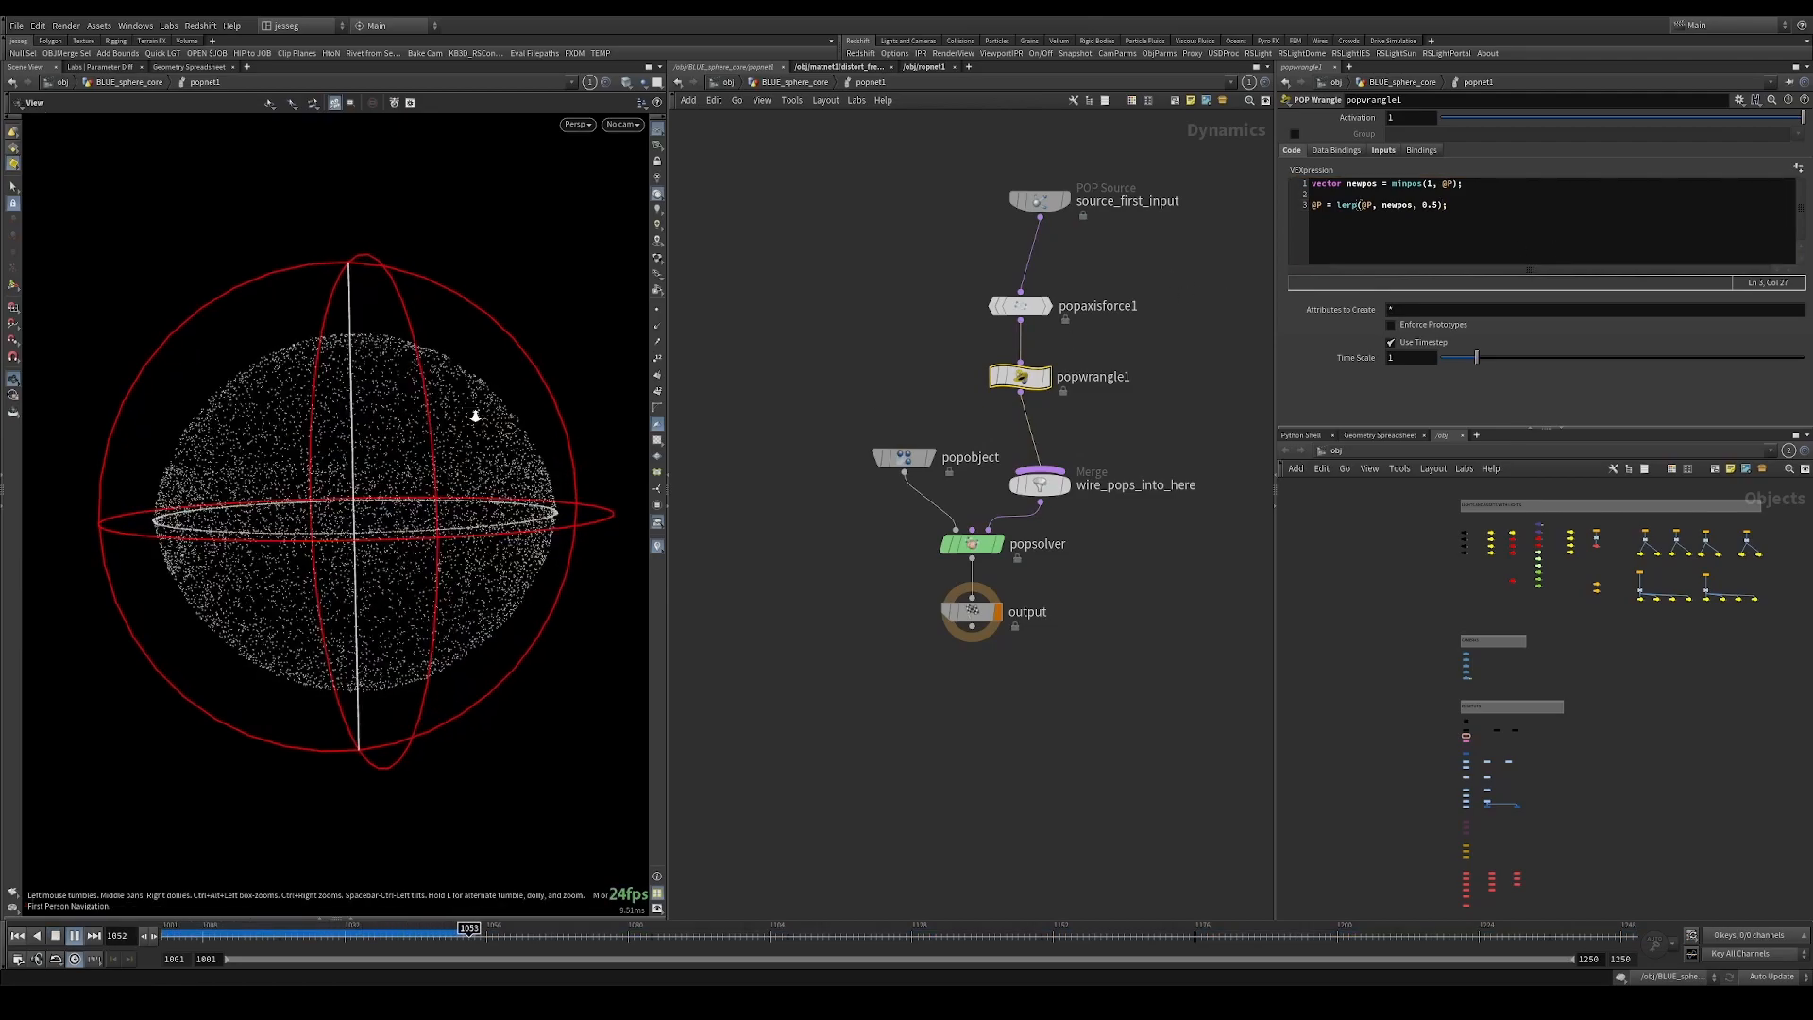
{"action": "scroll", "coordinate": [478, 409], "scroll_direction": "up", "scroll_amount": 3}
{"action": "left_click_drag", "start_coordinate": [500, 426], "coordinate": [411, 420]}
{"action": "scroll", "coordinate": [411, 420], "scroll_direction": "up", "scroll_amount": 2}
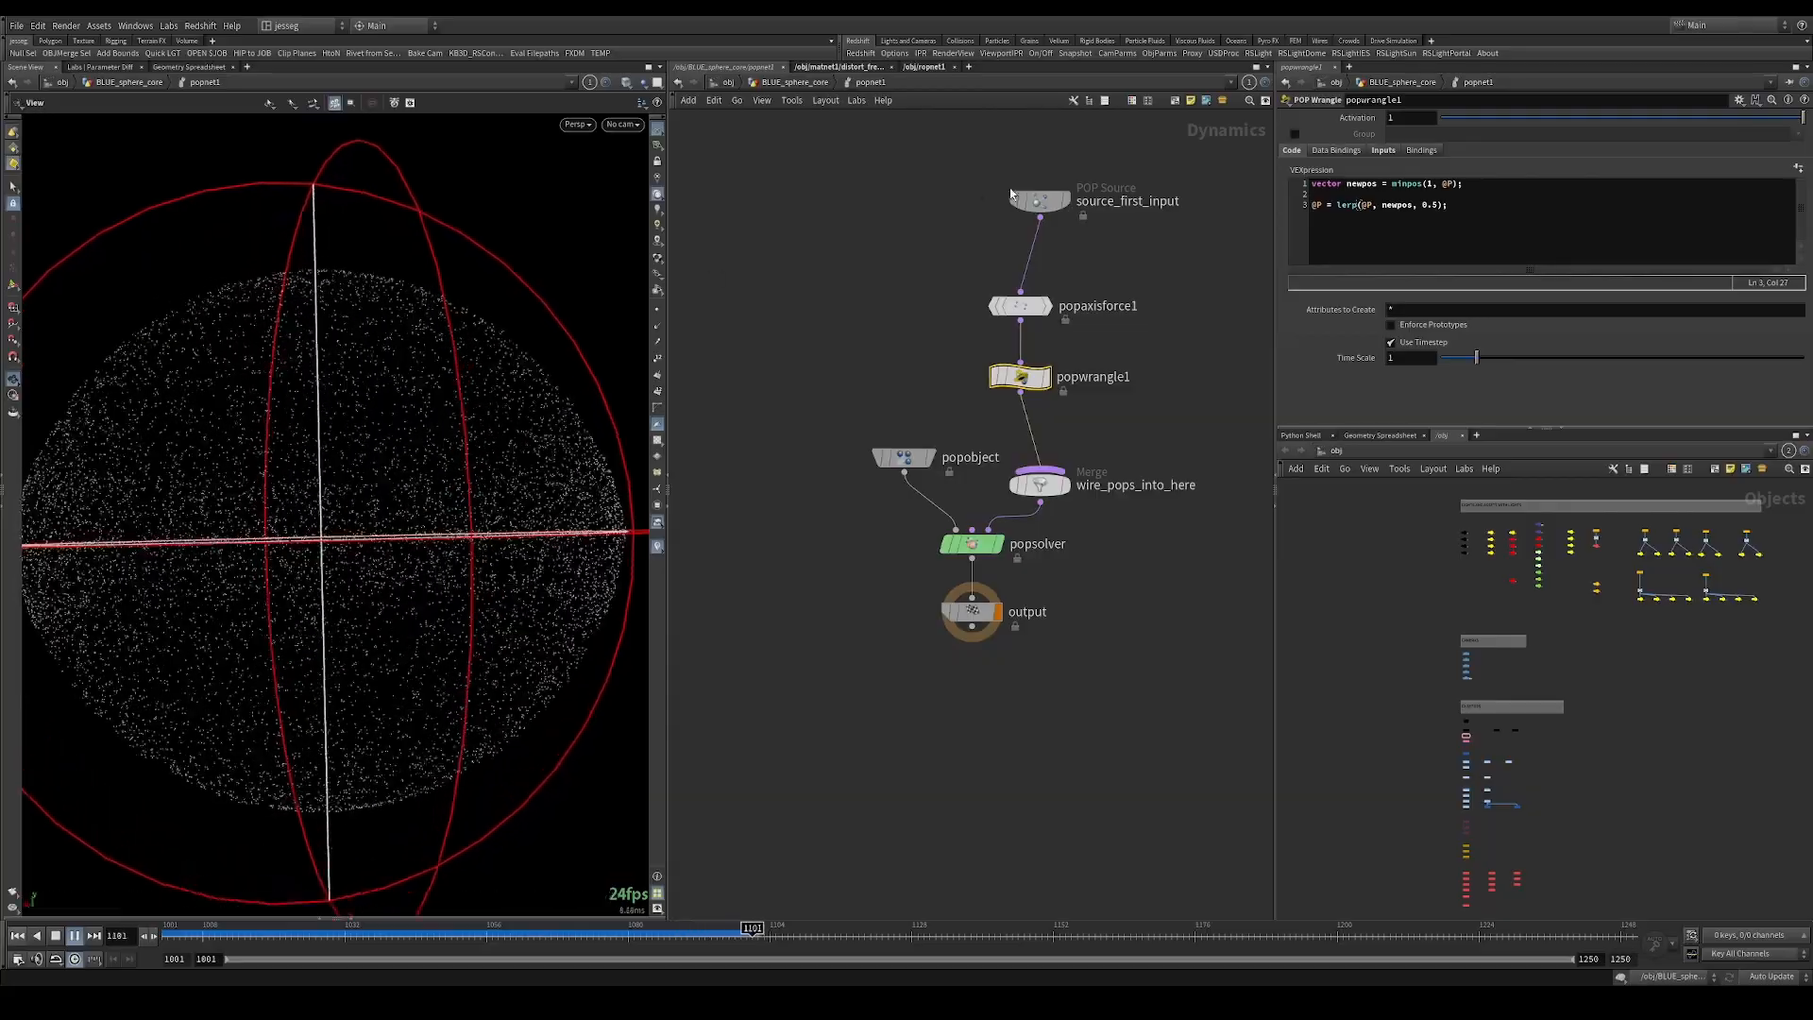
Turn source_first_input's guide display back on and compare the moving particles with the sphere's surface.
{"action": "left_click", "coordinate": [1039, 201]}
{"action": "left_click", "coordinate": [1294, 118]}
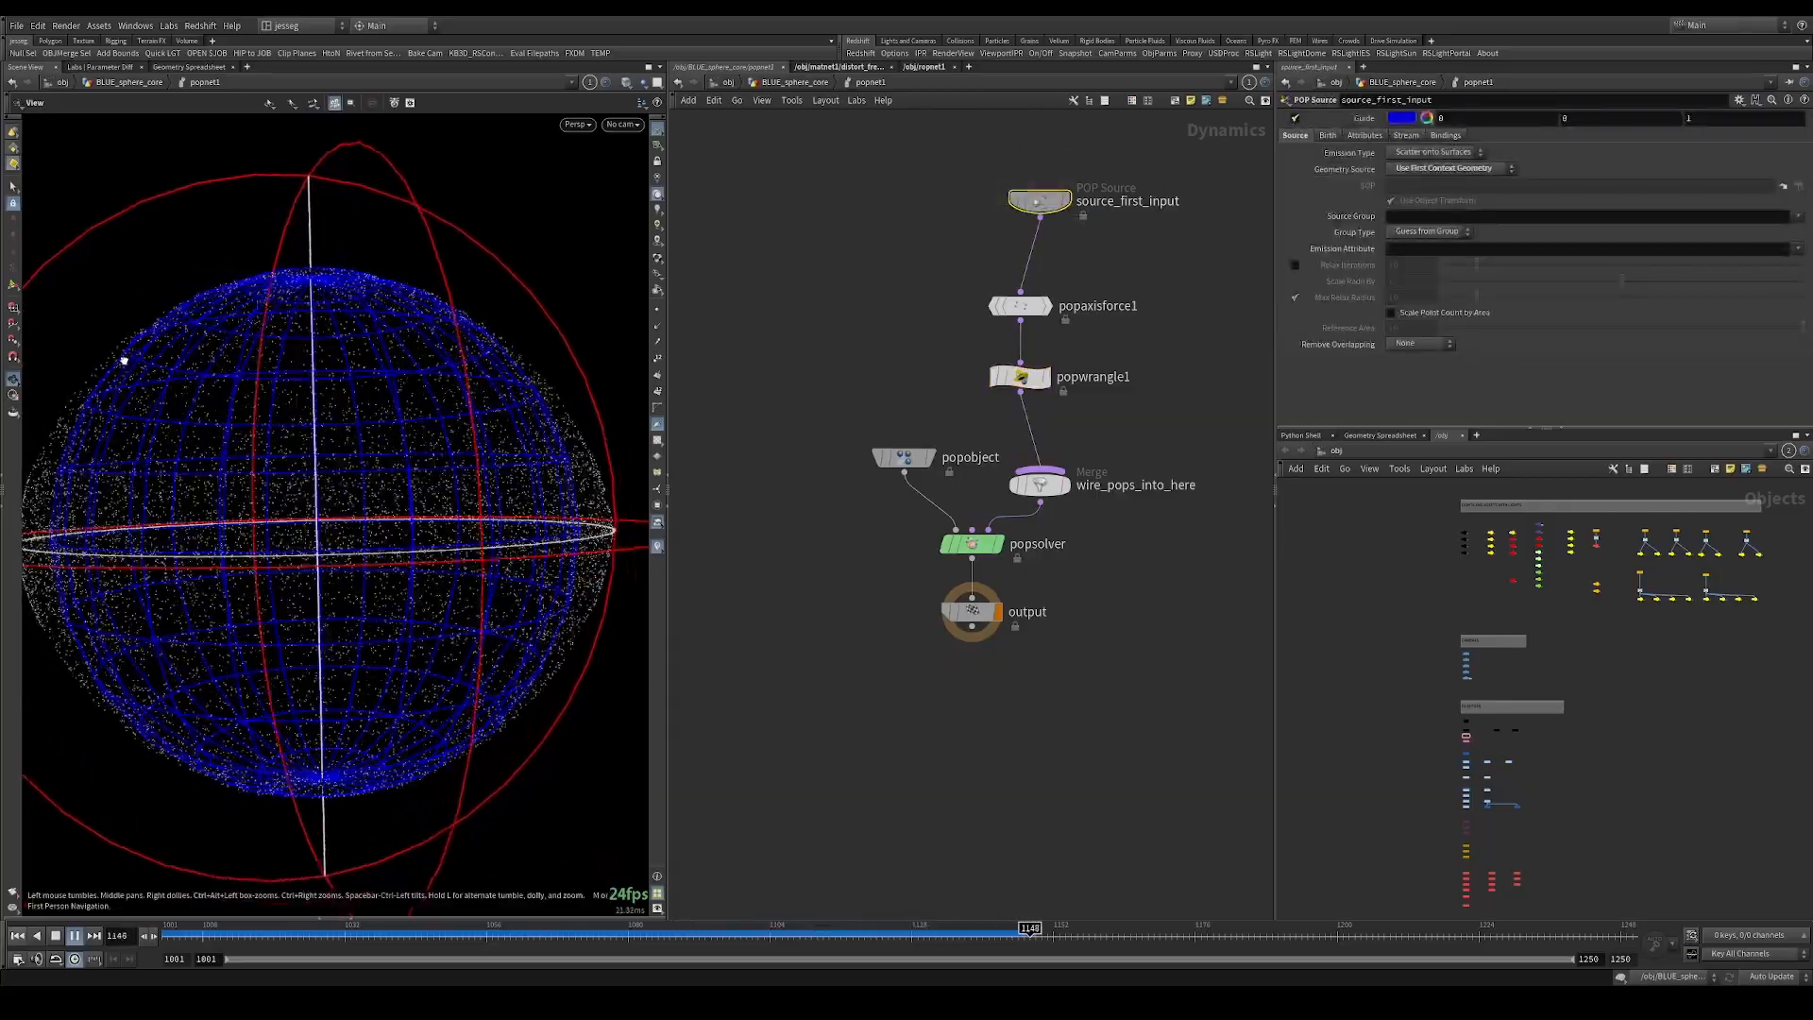
{"action": "scroll", "coordinate": [221, 439], "scroll_direction": "down", "scroll_amount": 3}
{"action": "right_click_drag", "start_coordinate": [222, 439], "coordinate": [204, 440]}
{"action": "left_click_drag", "start_coordinate": [205, 440], "coordinate": [218, 425]}
{"action": "right_click_drag", "start_coordinate": [218, 425], "coordinate": [170, 446]}
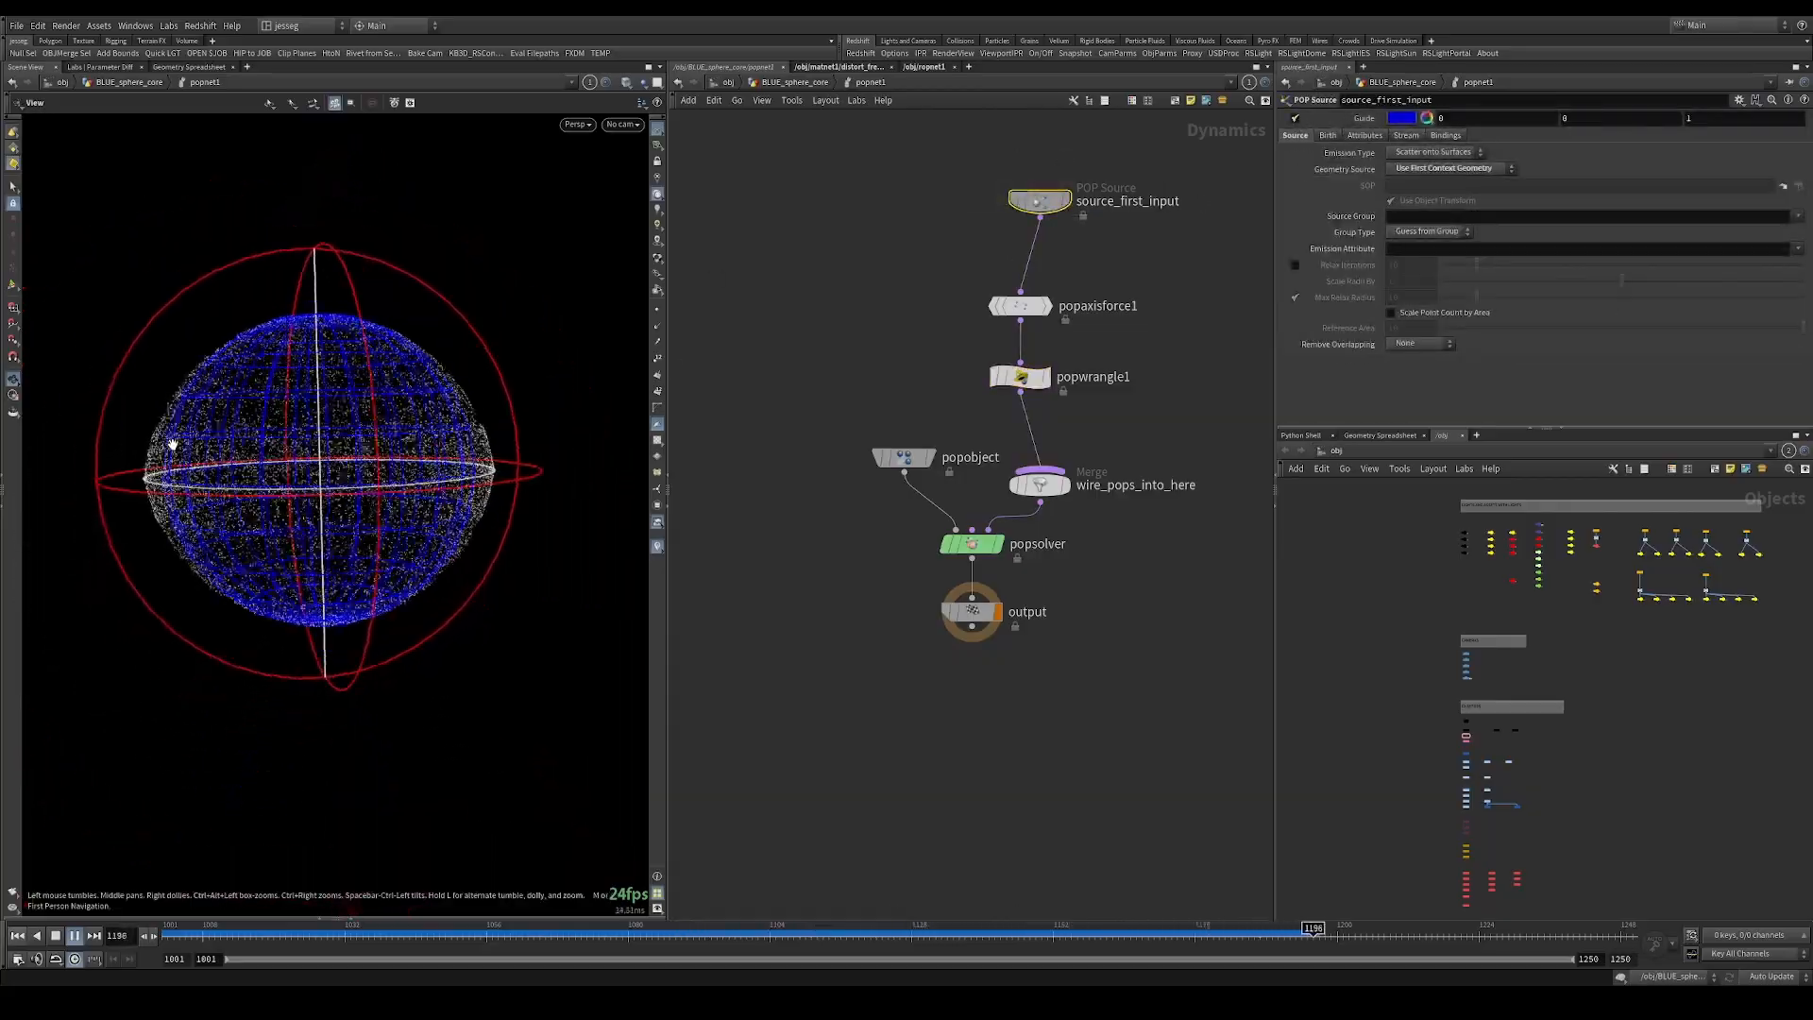
Return to the first frame and insert a POP Force node between source_first_input and popaxisforce1.
{"action": "left_click_drag", "start_coordinate": [175, 445], "coordinate": [263, 417]}
{"action": "key", "text": "ctrl+Up"}
{"action": "left_click_drag", "start_coordinate": [859, 325], "coordinate": [1192, 269]}
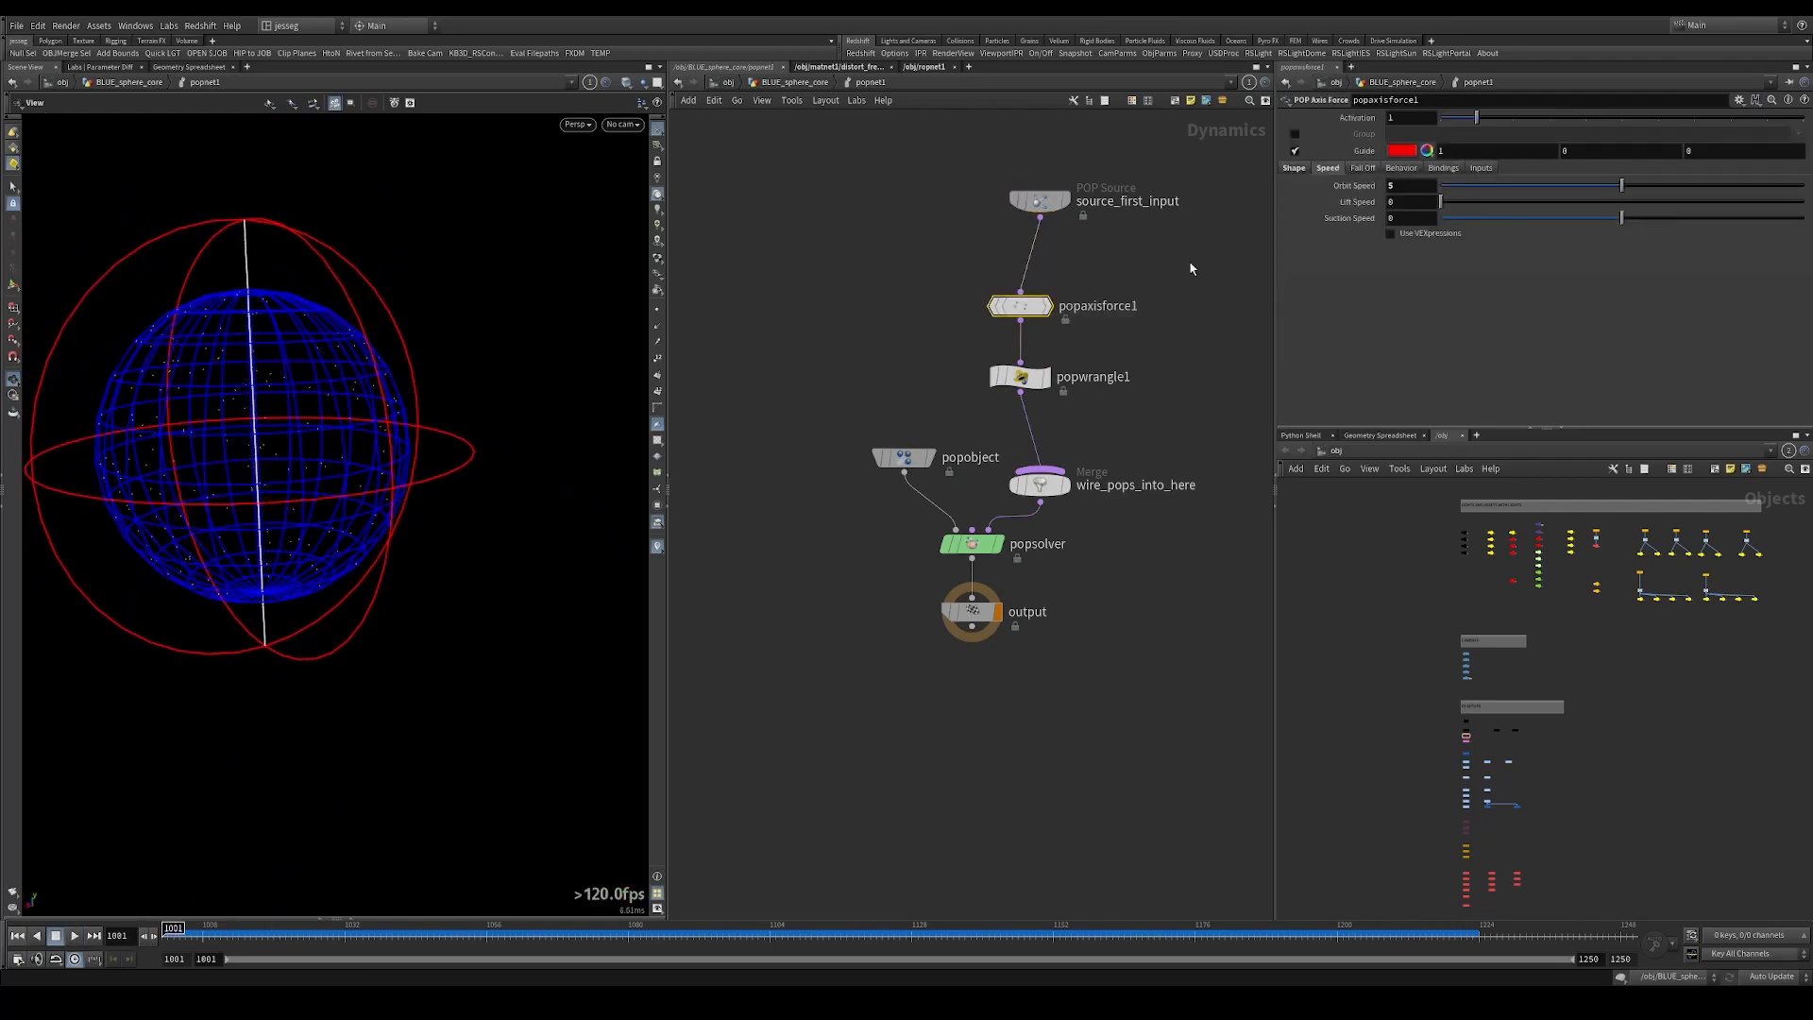
{"action": "key", "text": "Tab"}
{"action": "type", "text": "popforce"}
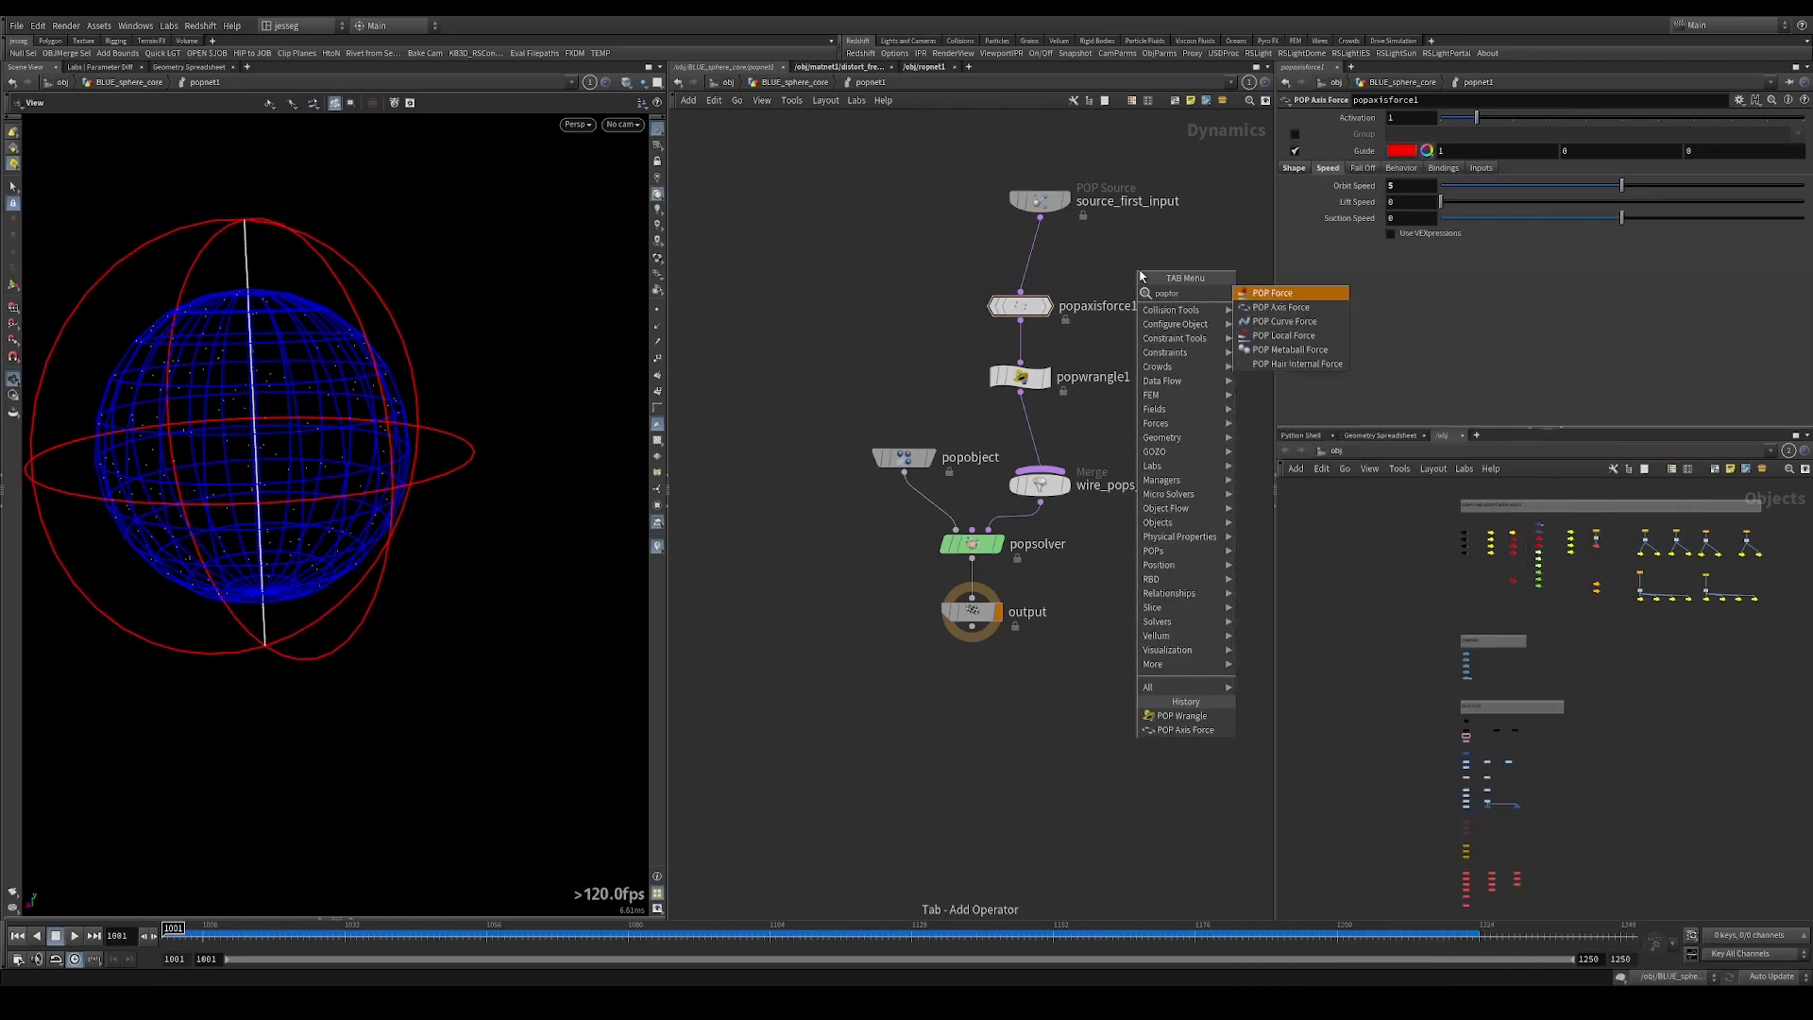
{"action": "key", "text": "Return"}
{"action": "left_click", "coordinate": [1140, 273]}
{"action": "left_click_drag", "start_coordinate": [1141, 273], "coordinate": [1040, 264]}
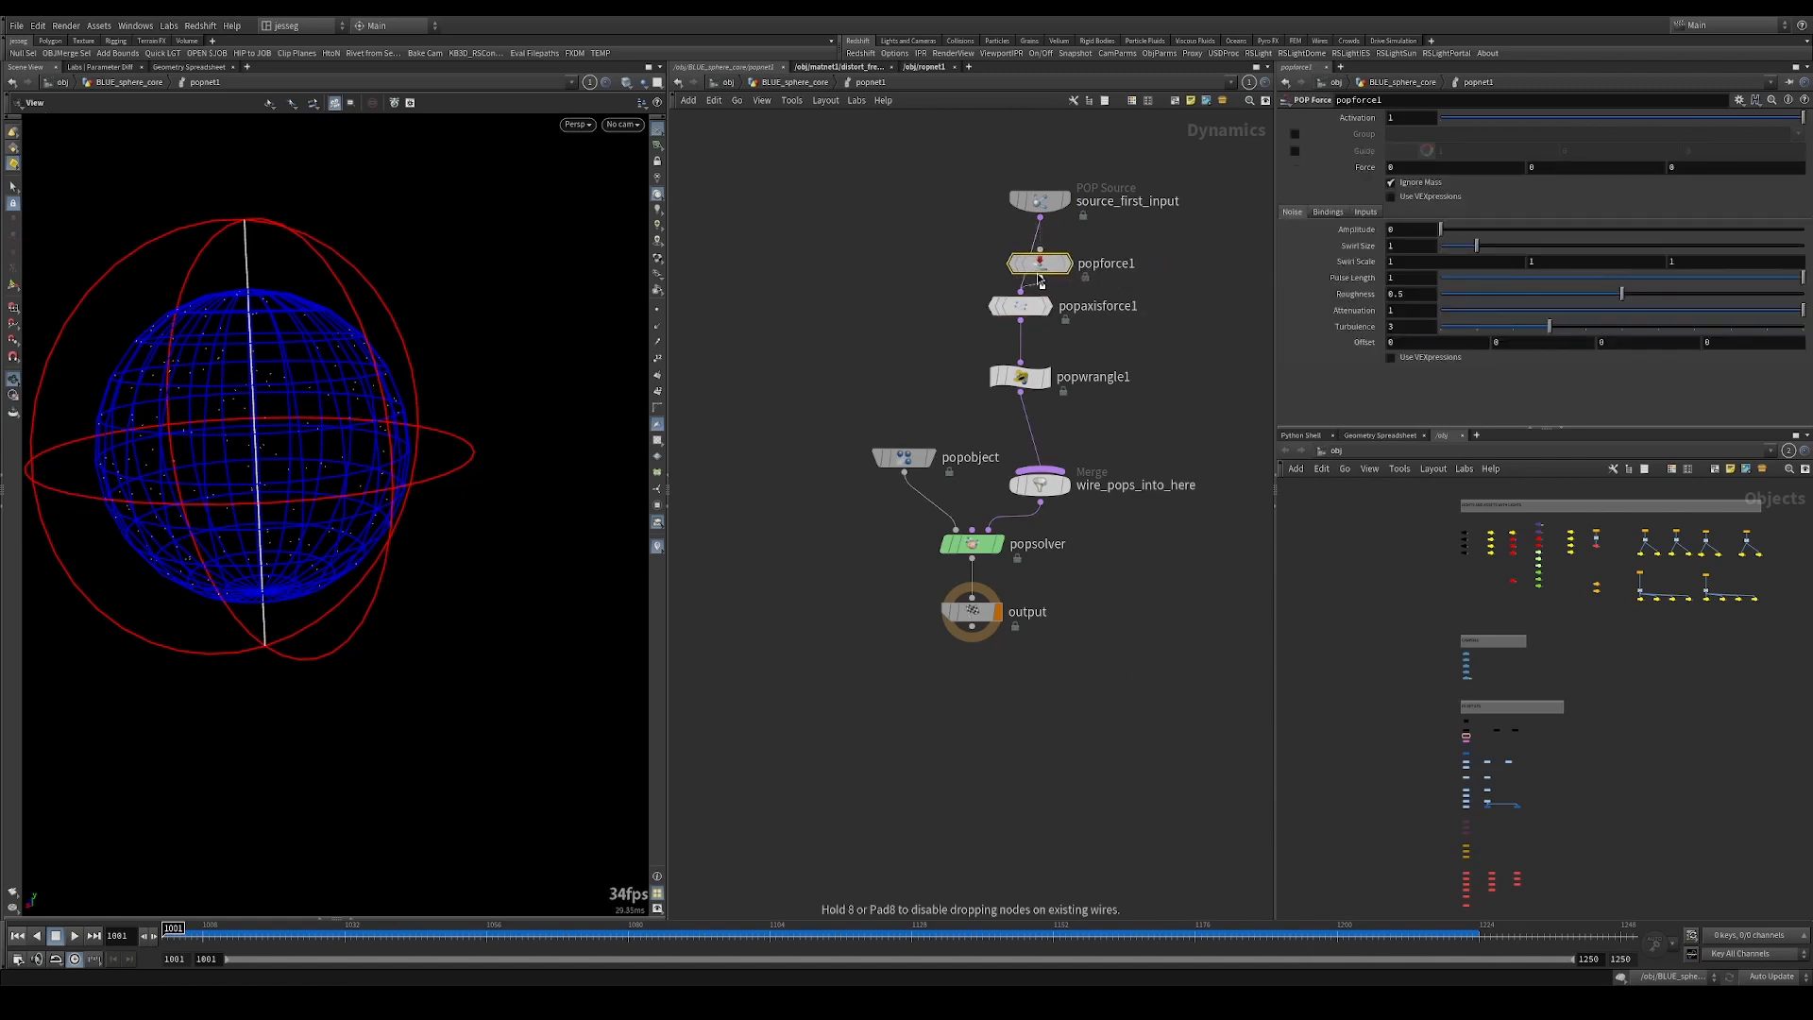
Set popforce1's noise amplitude to 25 and play the simulation.
{"action": "type", "text": "25"}
{"action": "key", "text": "Return"}
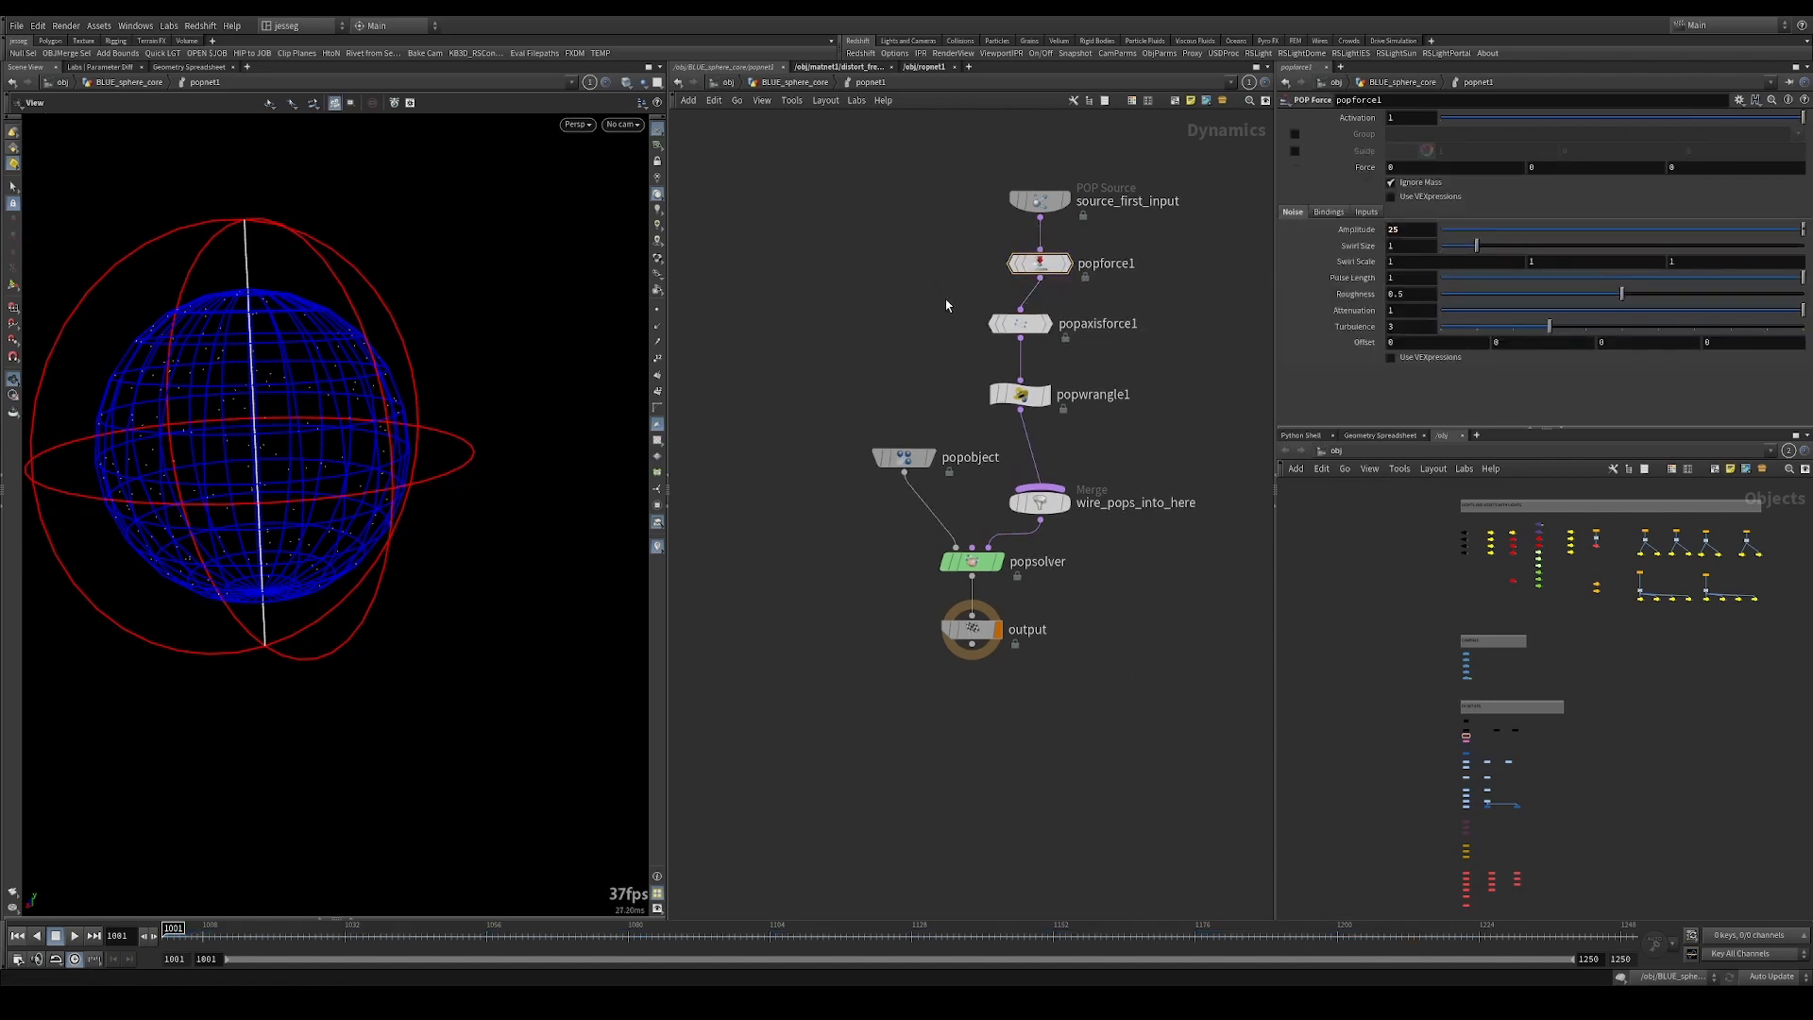
{"action": "key", "text": "Up"}
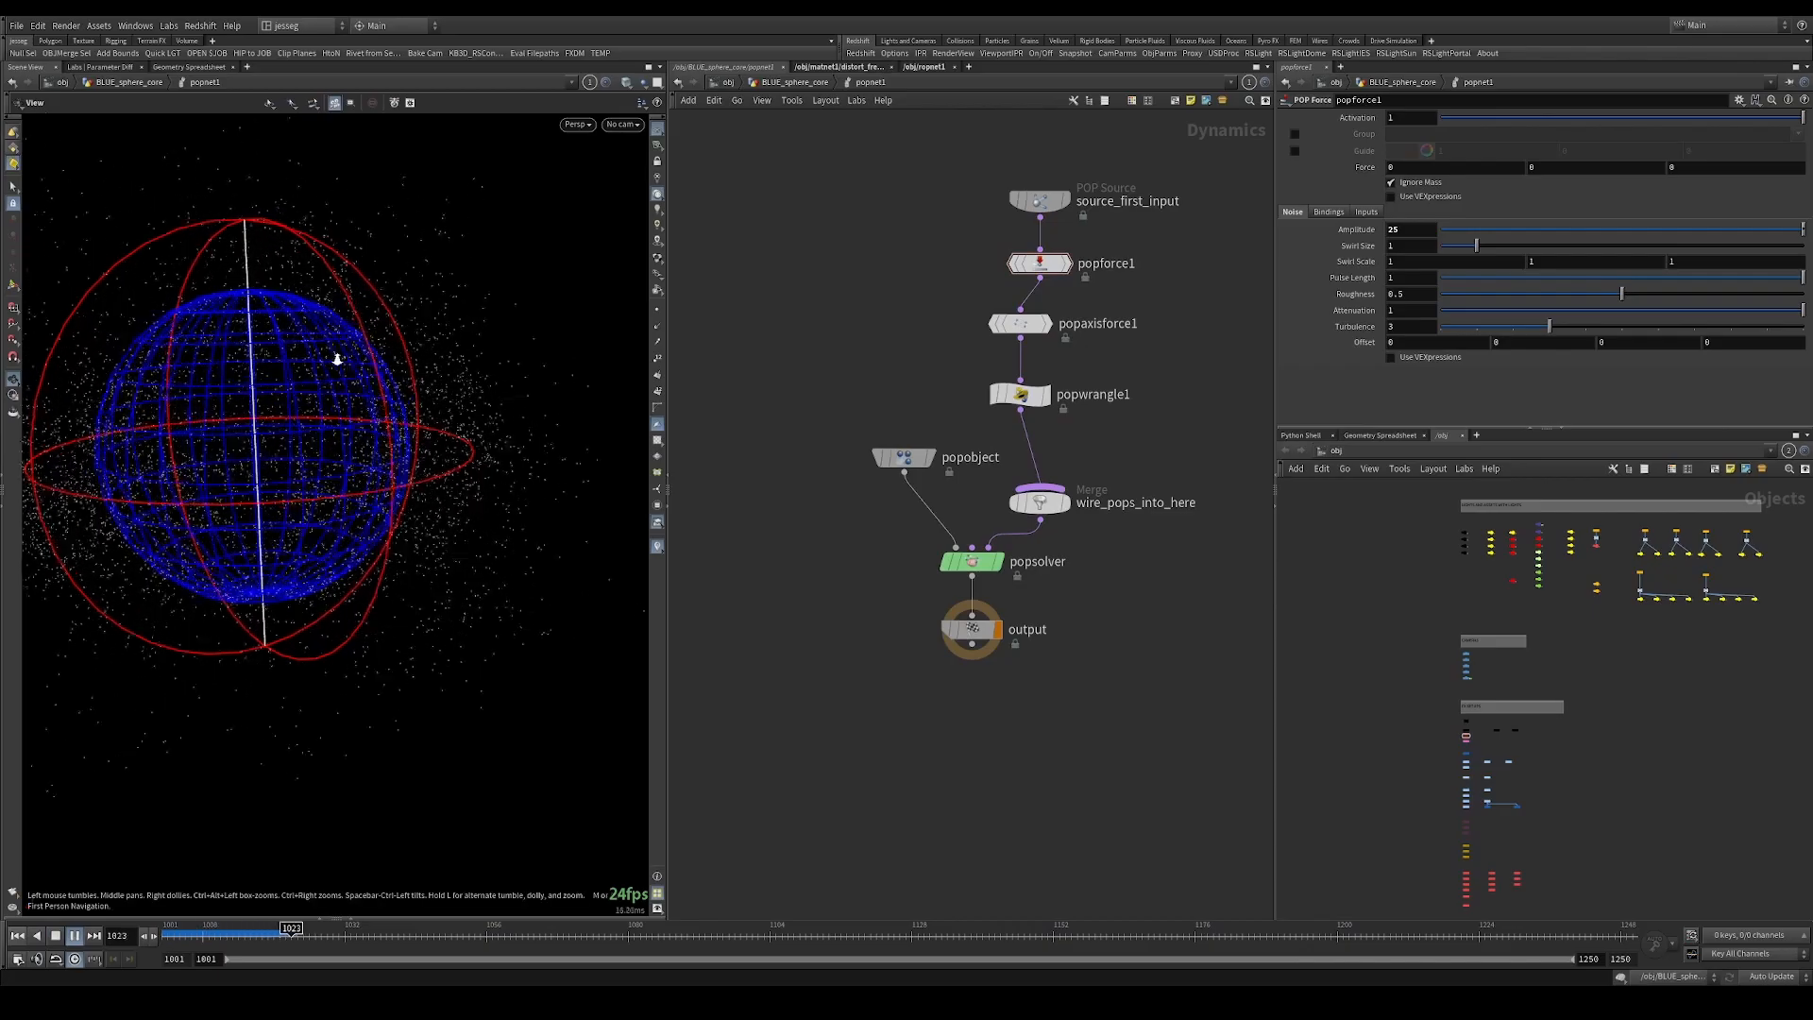
Set popforce1's noise amplitude to 15 and replay the simulation from the first frame.
{"action": "left_click_drag", "start_coordinate": [1416, 229], "coordinate": [846, 327]}
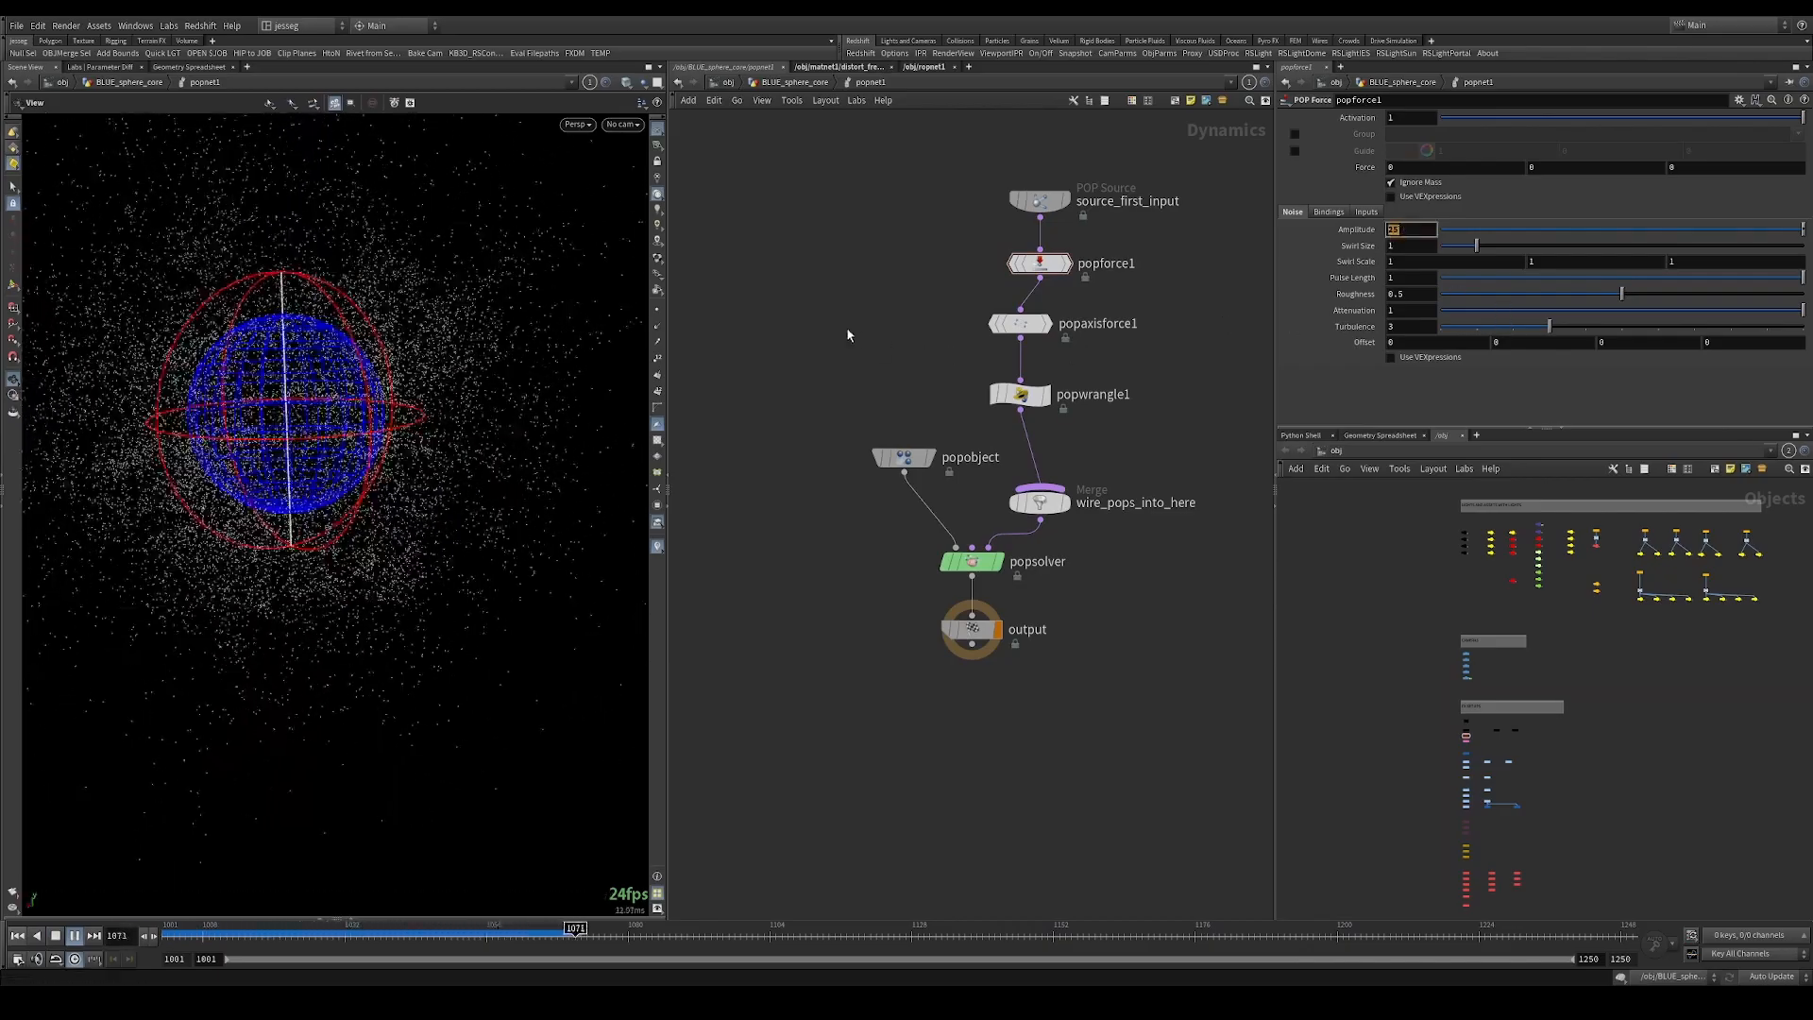
{"action": "type", "text": "15"}
{"action": "key", "text": "Return"}
{"action": "key", "text": "ctrl+Up"}
{"action": "key", "text": "Up"}
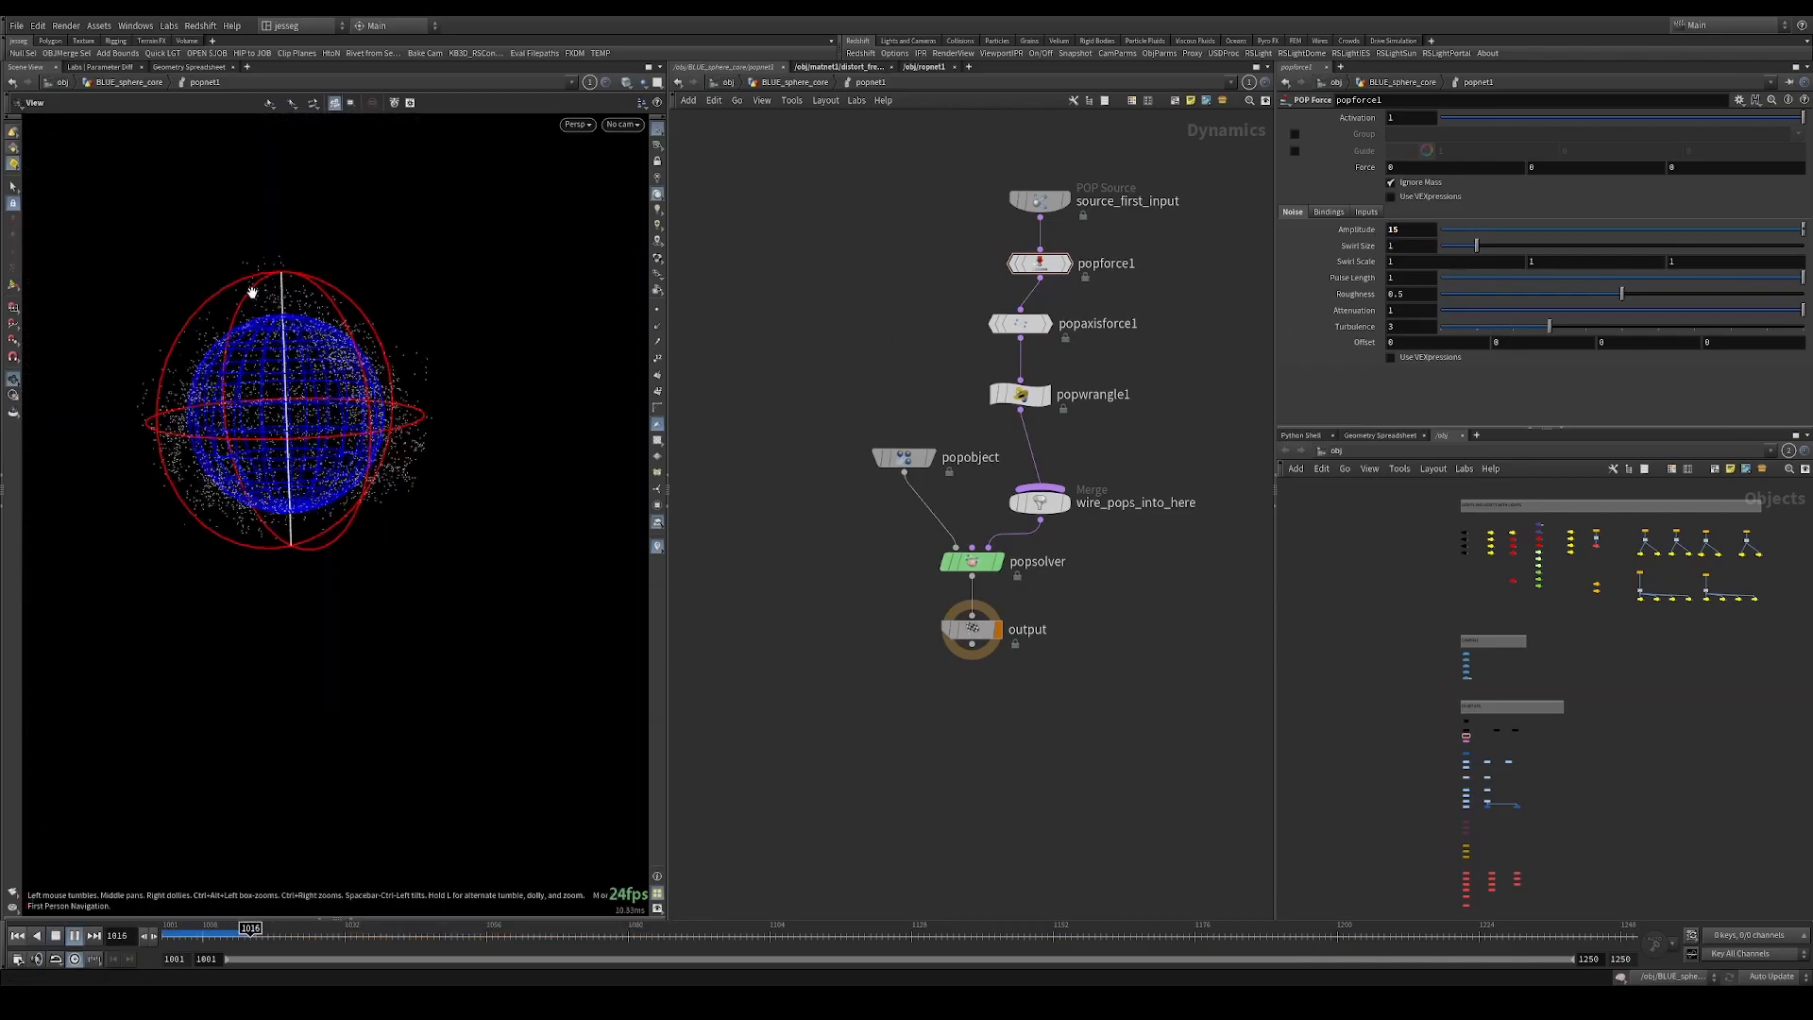
{"action": "left_click_drag", "start_coordinate": [252, 292], "coordinate": [284, 318]}
Set popforce1's noise amplitude to 5, replay the simulation while viewing the particles, and check popwrangle1's code.
{"action": "key", "text": "ctrl+Up"}
{"action": "left_click_drag", "start_coordinate": [1418, 229], "coordinate": [887, 340]}
{"action": "type", "text": "5"}
{"action": "key", "text": "Return"}
{"action": "key", "text": "Up"}
{"action": "left_click_drag", "start_coordinate": [250, 350], "coordinate": [271, 340]}
{"action": "right_click_drag", "start_coordinate": [271, 340], "coordinate": [519, 359]}
{"action": "left_click_drag", "start_coordinate": [301, 365], "coordinate": [318, 381]}
{"action": "right_click_drag", "start_coordinate": [318, 381], "coordinate": [246, 393]}
{"action": "mouse_move", "coordinate": [246, 393]}
{"action": "left_mouse_down"}
{"action": "mouse_move", "coordinate": [287, 372]}
{"action": "mouse_move", "coordinate": [267, 384]}
{"action": "left_mouse_up"}
{"action": "left_click", "coordinate": [1018, 395]}
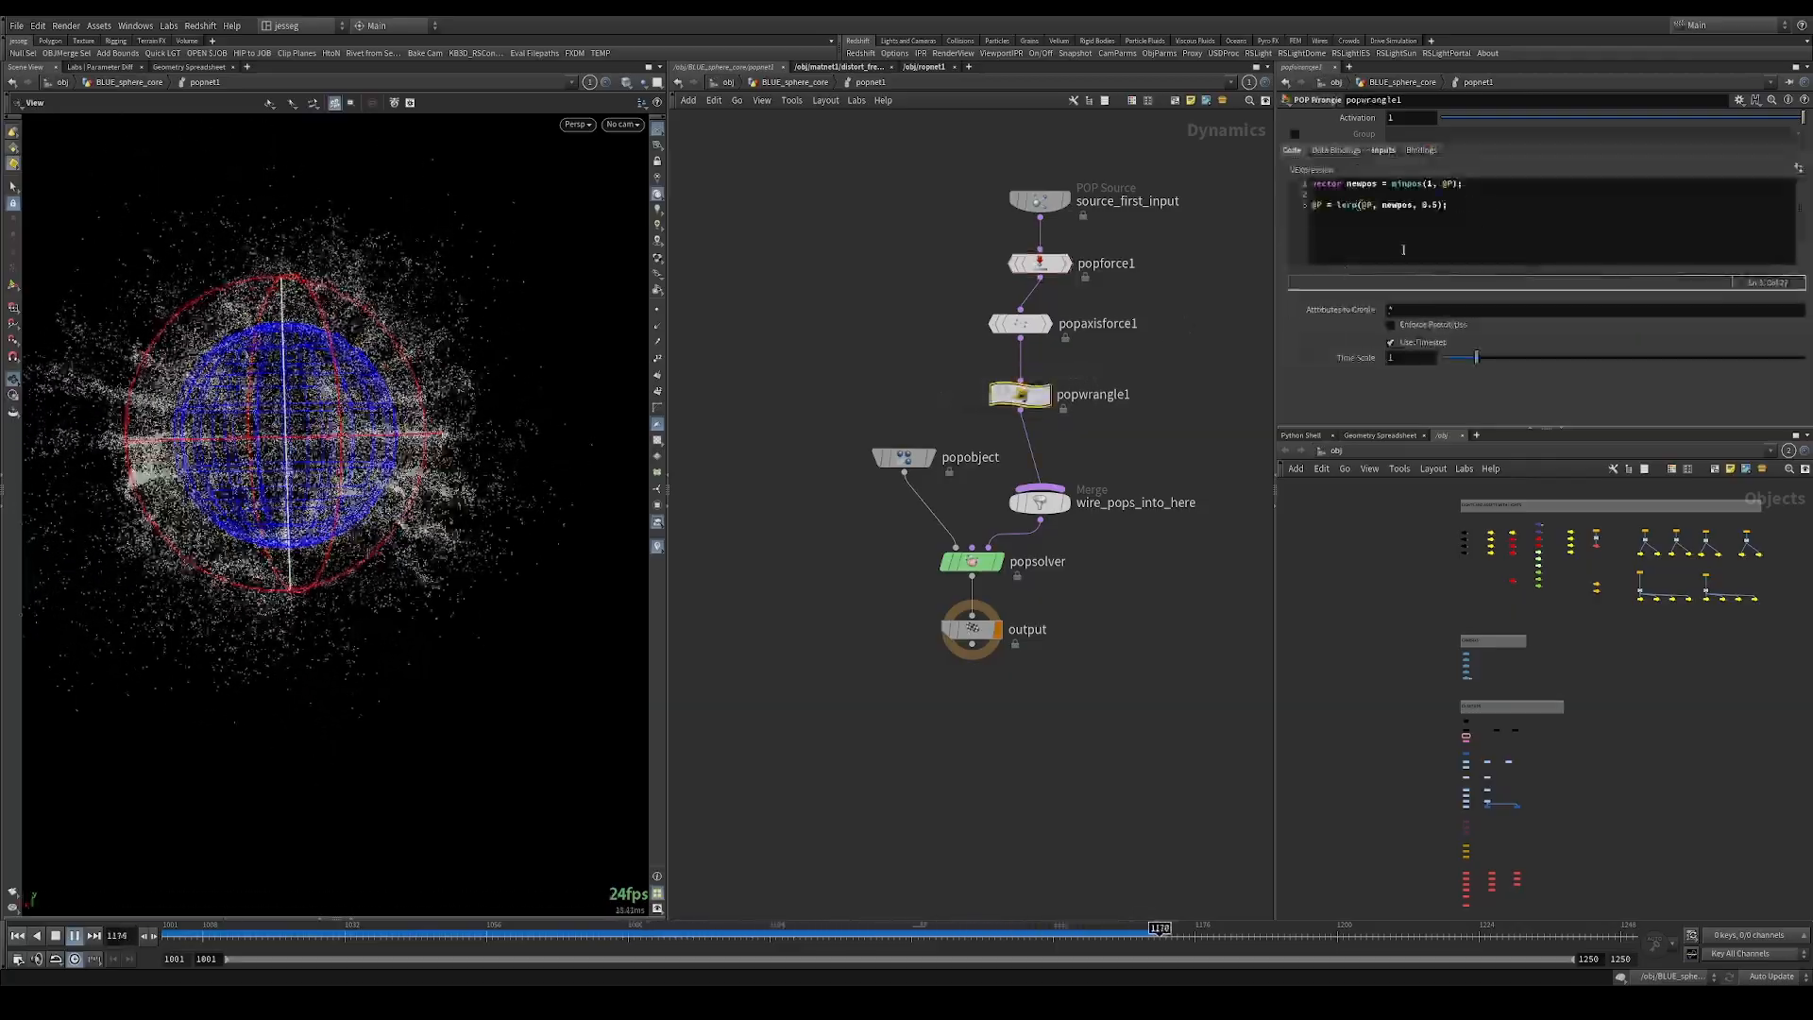
{"action": "left_click_drag", "start_coordinate": [335, 370], "coordinate": [263, 379]}
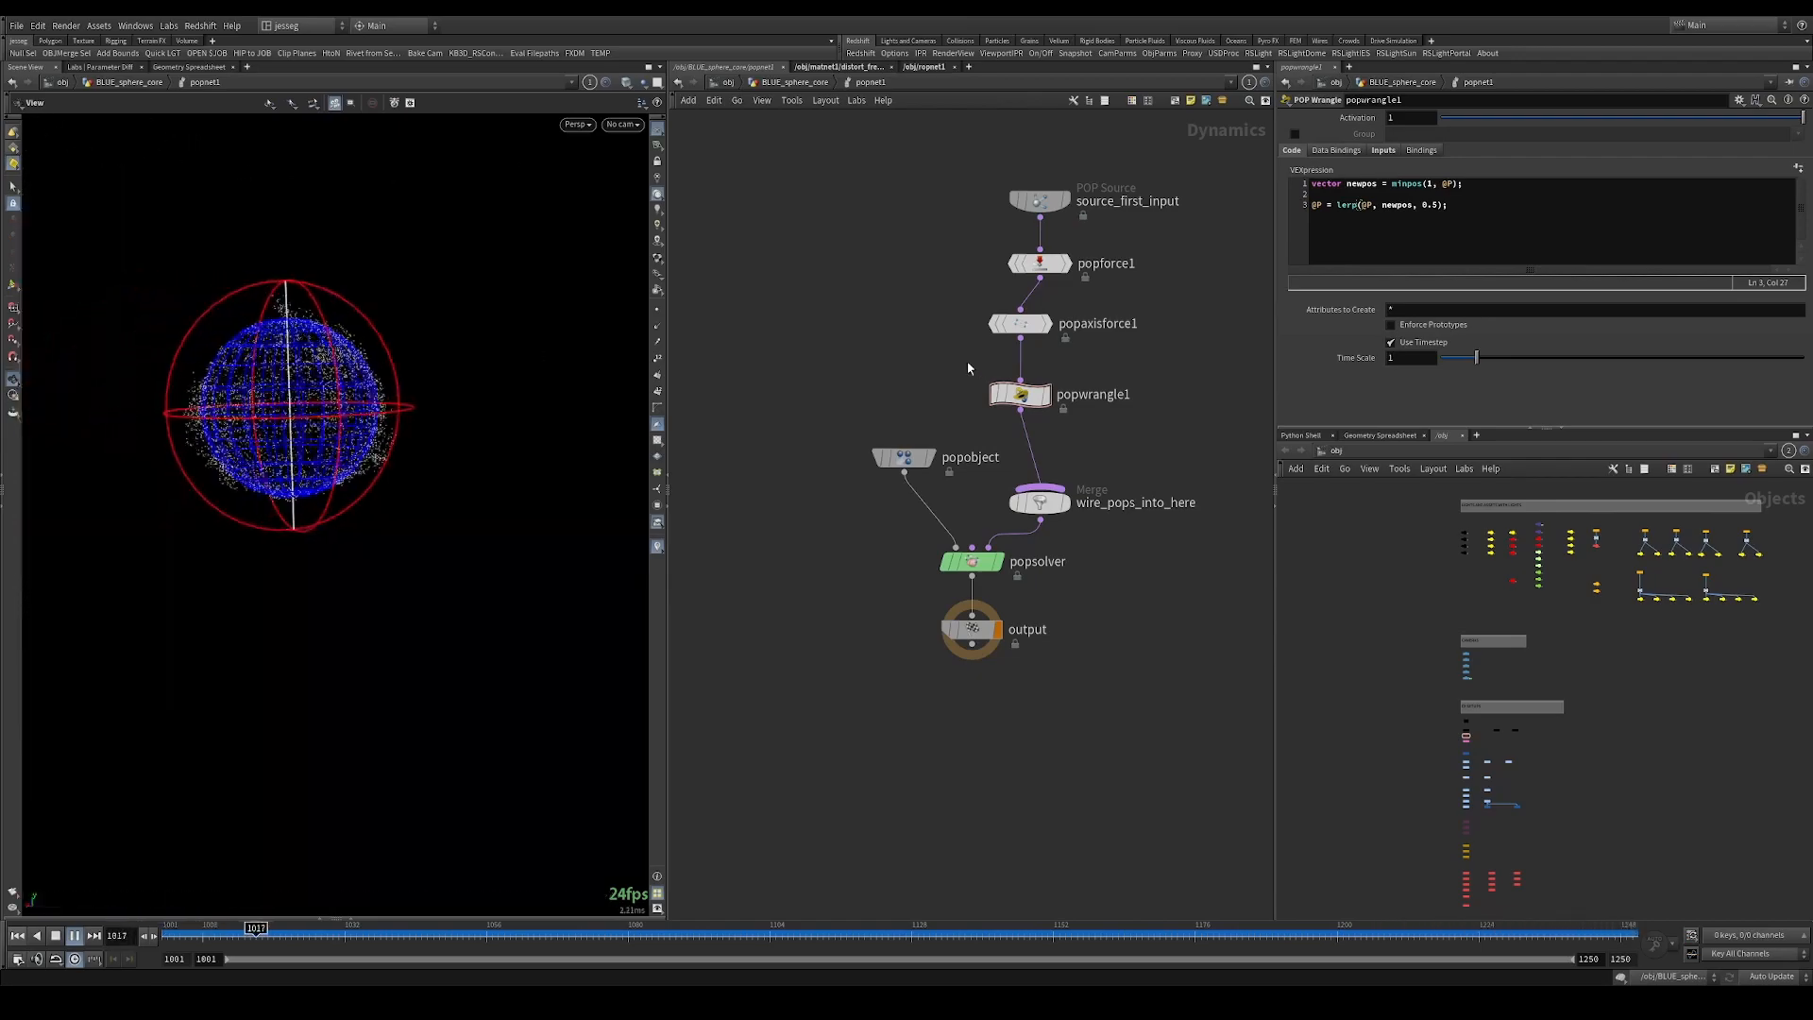
Set popforce1's noise amplitude to 1 and replay the simulation, viewing the particles around the sphere.
{"action": "key", "text": "ctrl+Up"}
{"action": "left_click_drag", "start_coordinate": [940, 279], "coordinate": [1171, 243]}
{"action": "key", "text": "Return"}
{"action": "key", "text": "Up"}
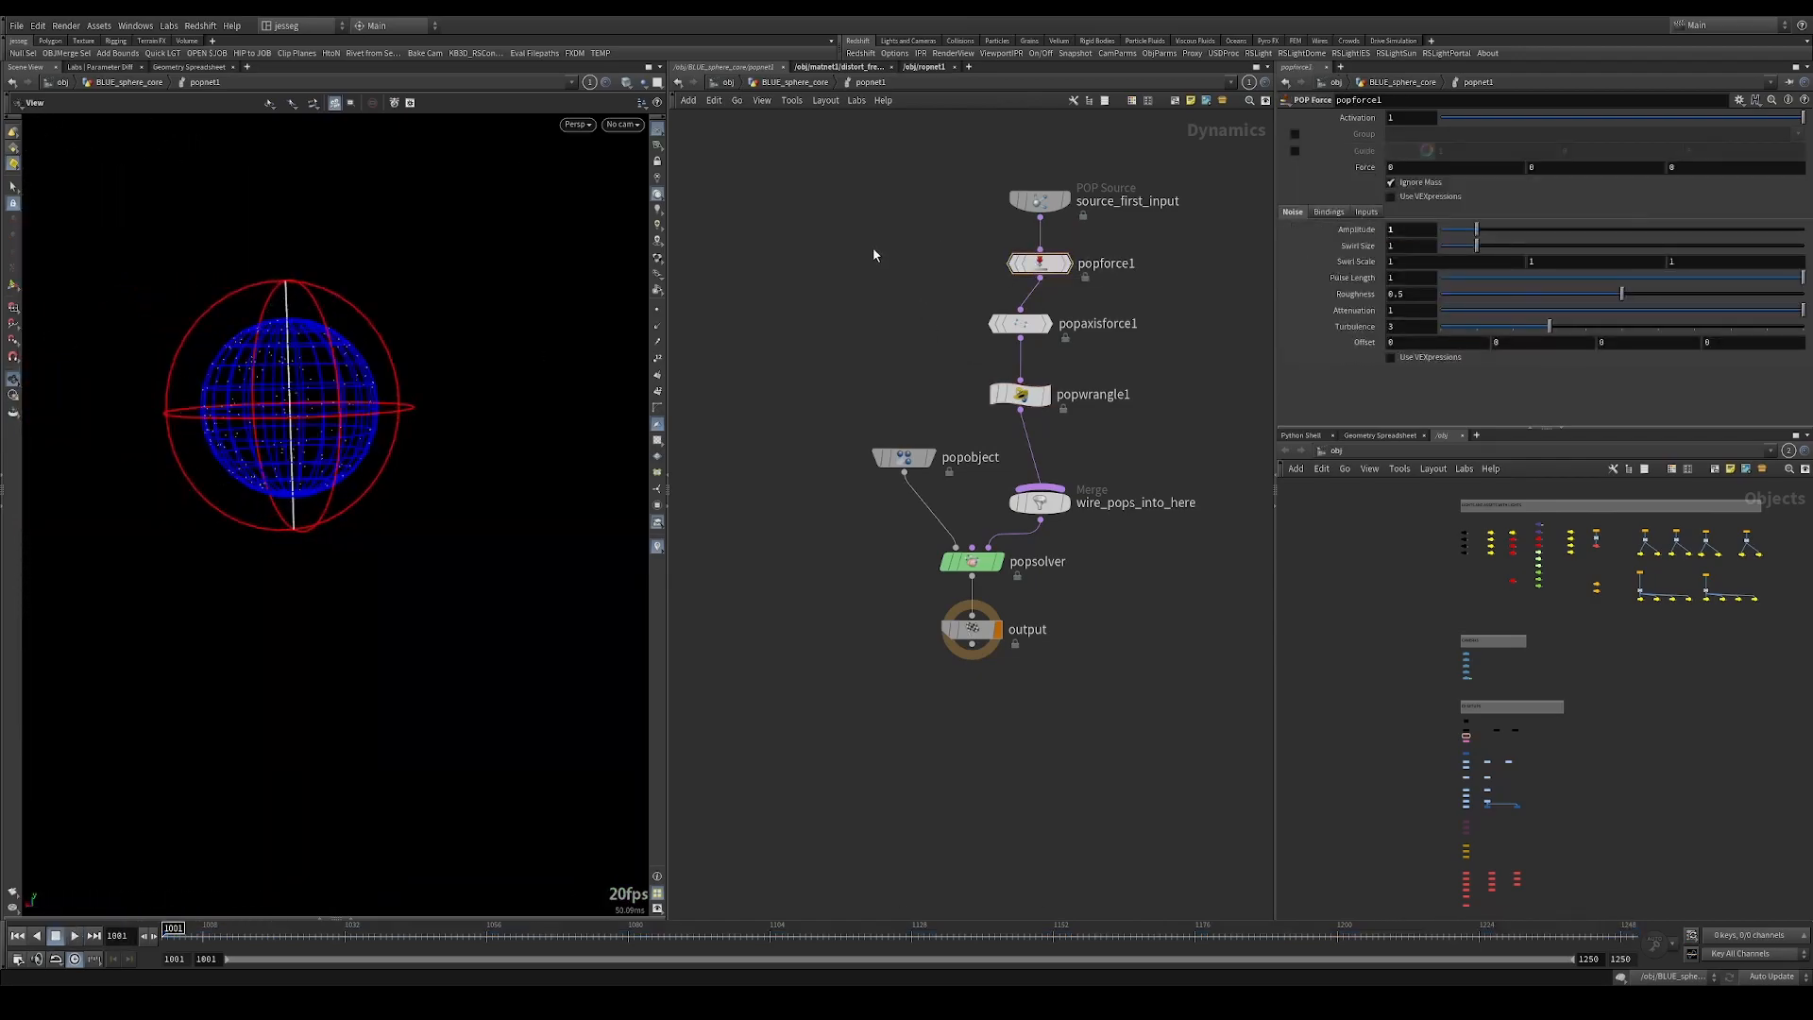
{"action": "right_click_drag", "start_coordinate": [311, 355], "coordinate": [445, 349]}
{"action": "mouse_move", "coordinate": [361, 408]}
{"action": "left_mouse_down"}
{"action": "mouse_move", "coordinate": [264, 404]}
{"action": "mouse_move", "coordinate": [332, 378]}
{"action": "mouse_move", "coordinate": [579, 376]}
{"action": "mouse_move", "coordinate": [362, 385]}
{"action": "left_mouse_up"}
{"action": "key", "text": "Up"}
{"action": "key", "text": "Up"}
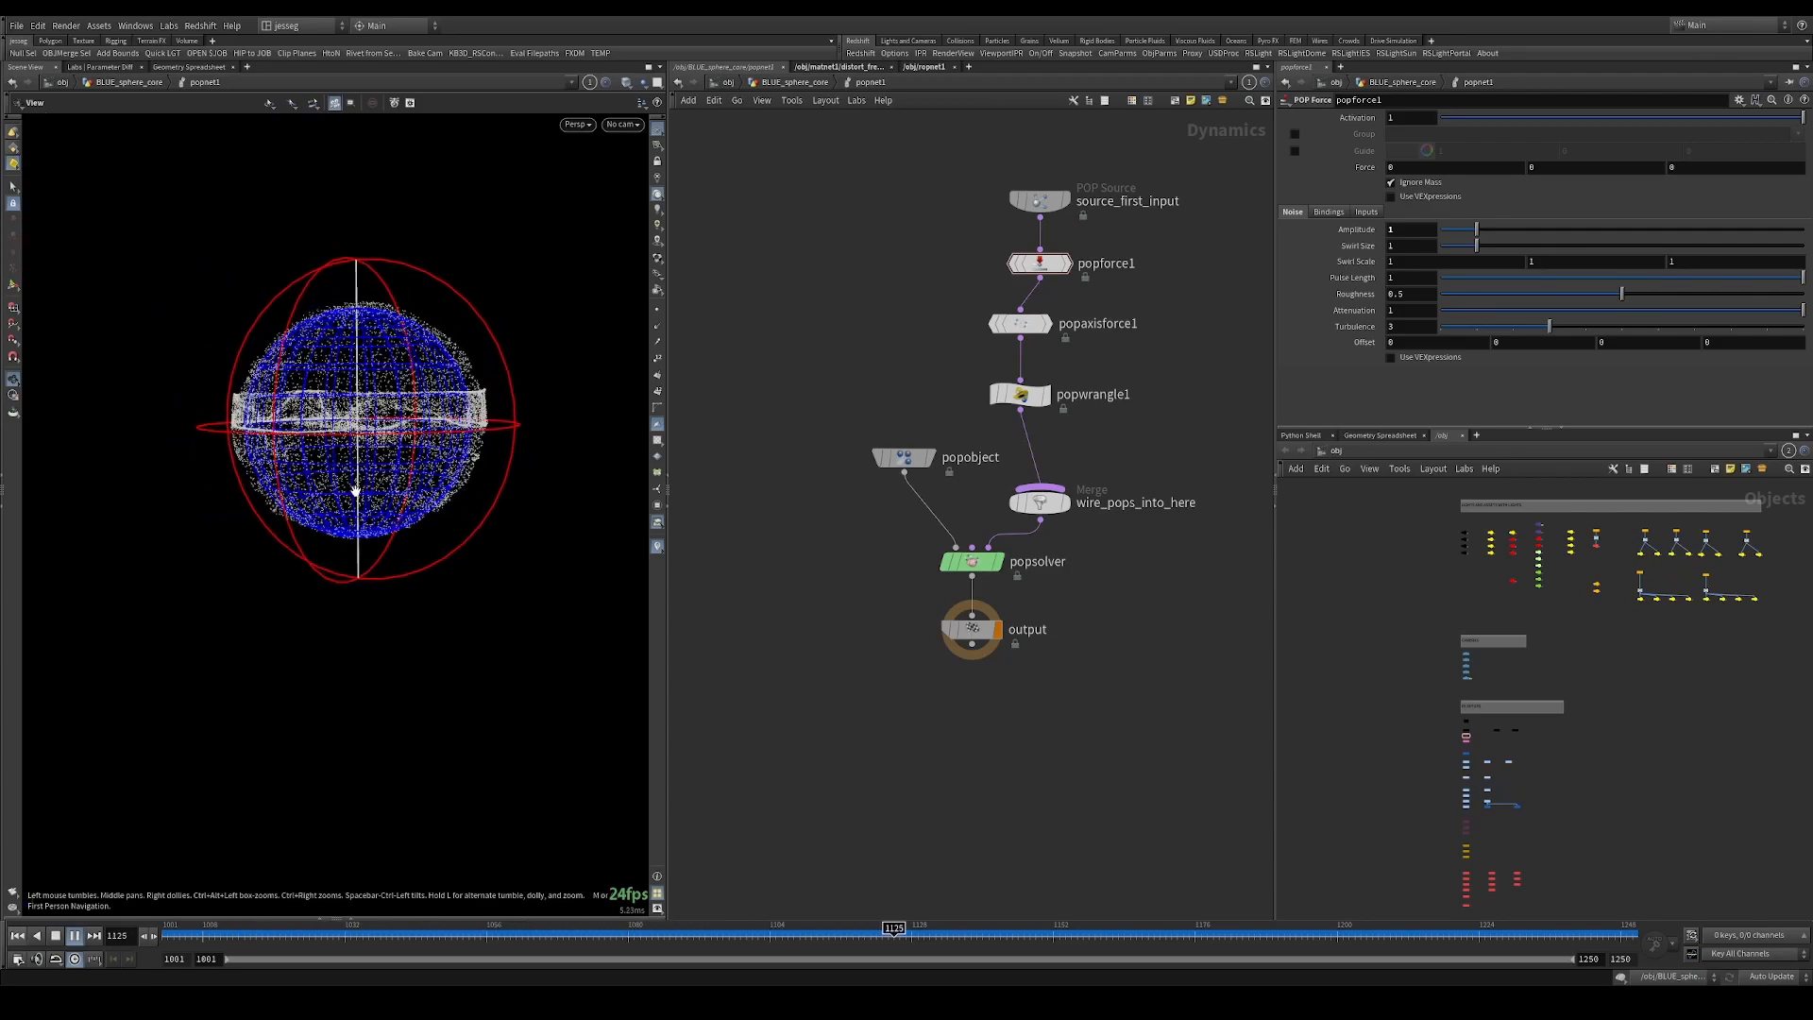
{"action": "left_click_drag", "start_coordinate": [454, 394], "coordinate": [413, 409]}
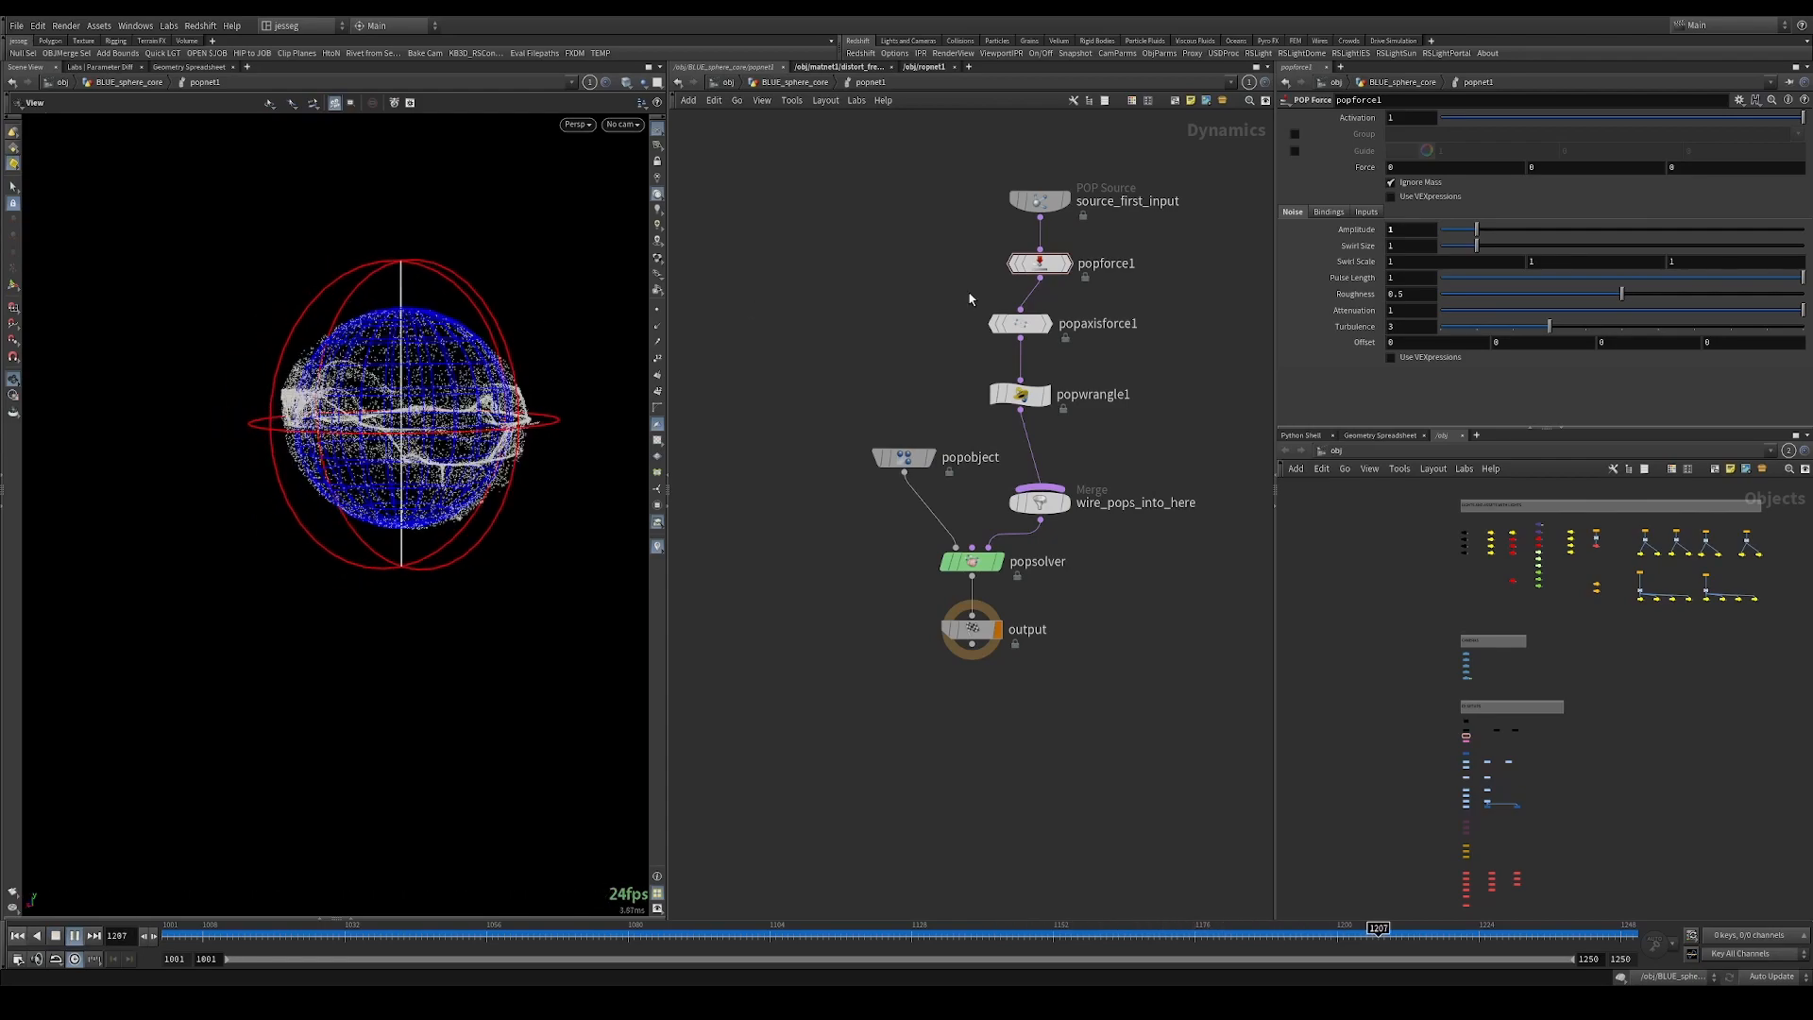
Show popaxisforce1's shape settings, check its axis direction, and replay the simulation before returning to the first frame.
{"action": "left_click", "coordinate": [1019, 323]}
{"action": "left_click", "coordinate": [1294, 167]}
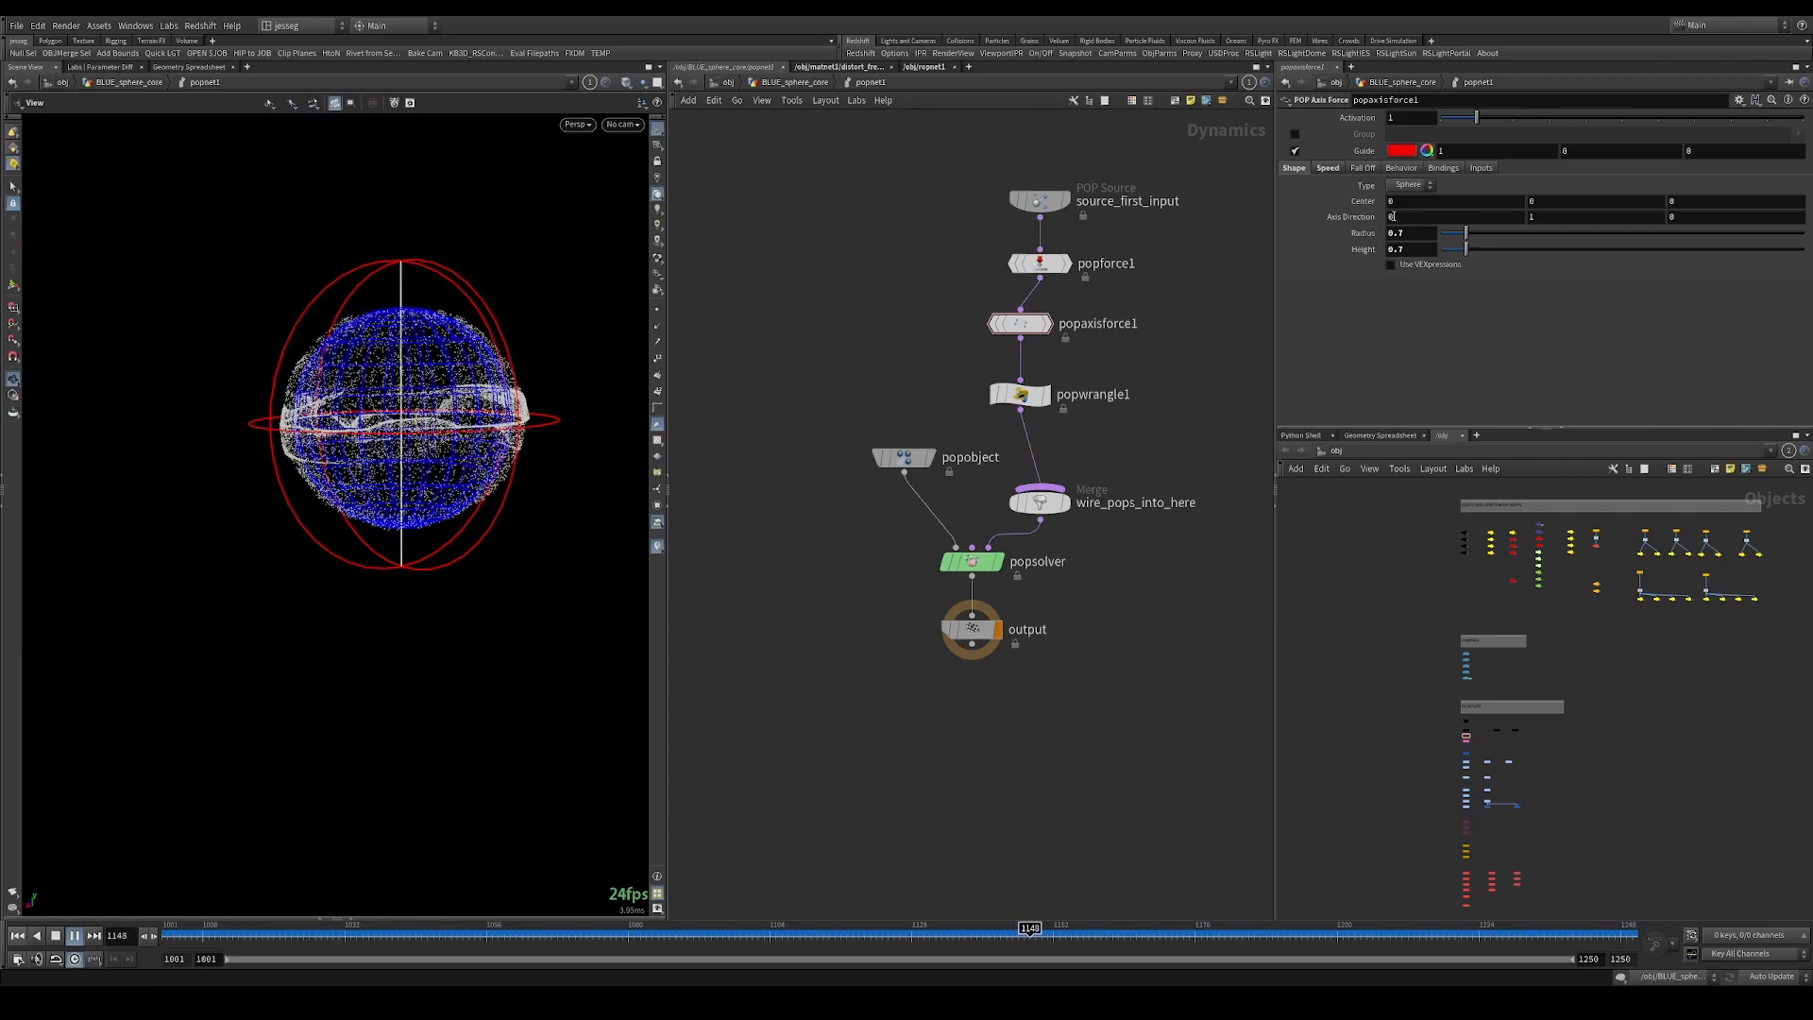
{"action": "left_click", "coordinate": [1400, 216]}
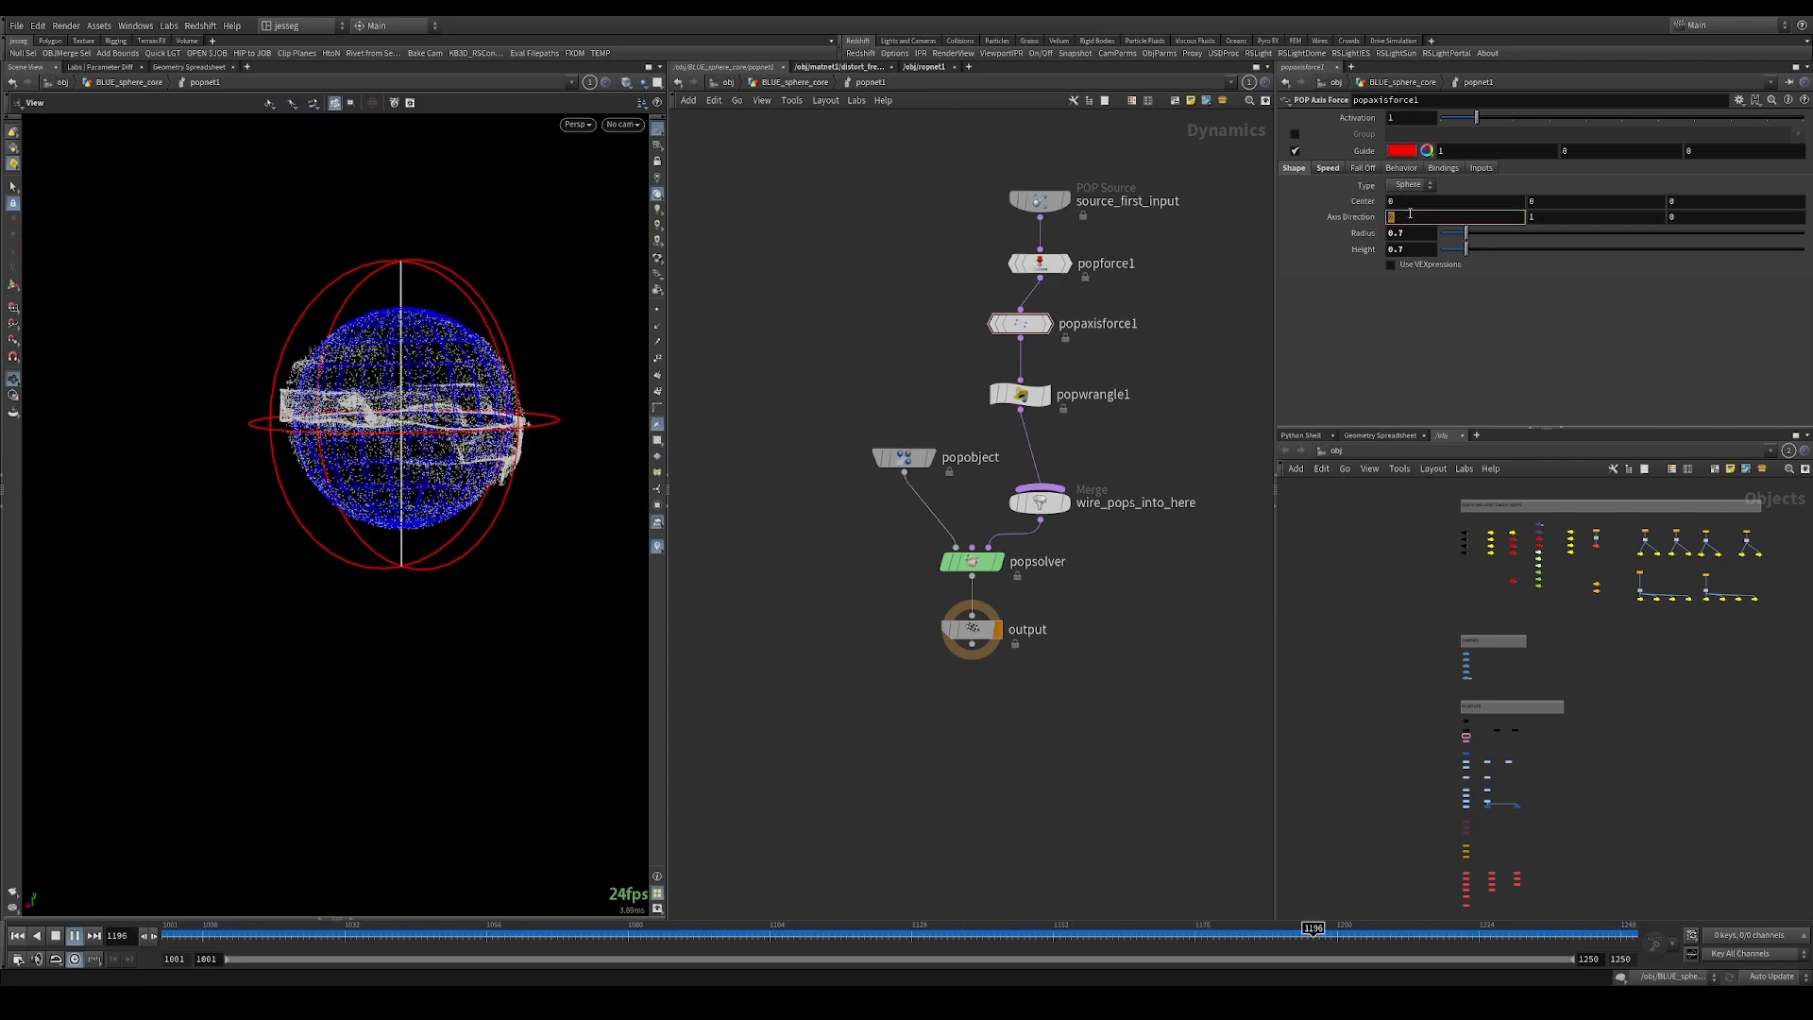
{"action": "left_click", "coordinate": [1173, 330]}
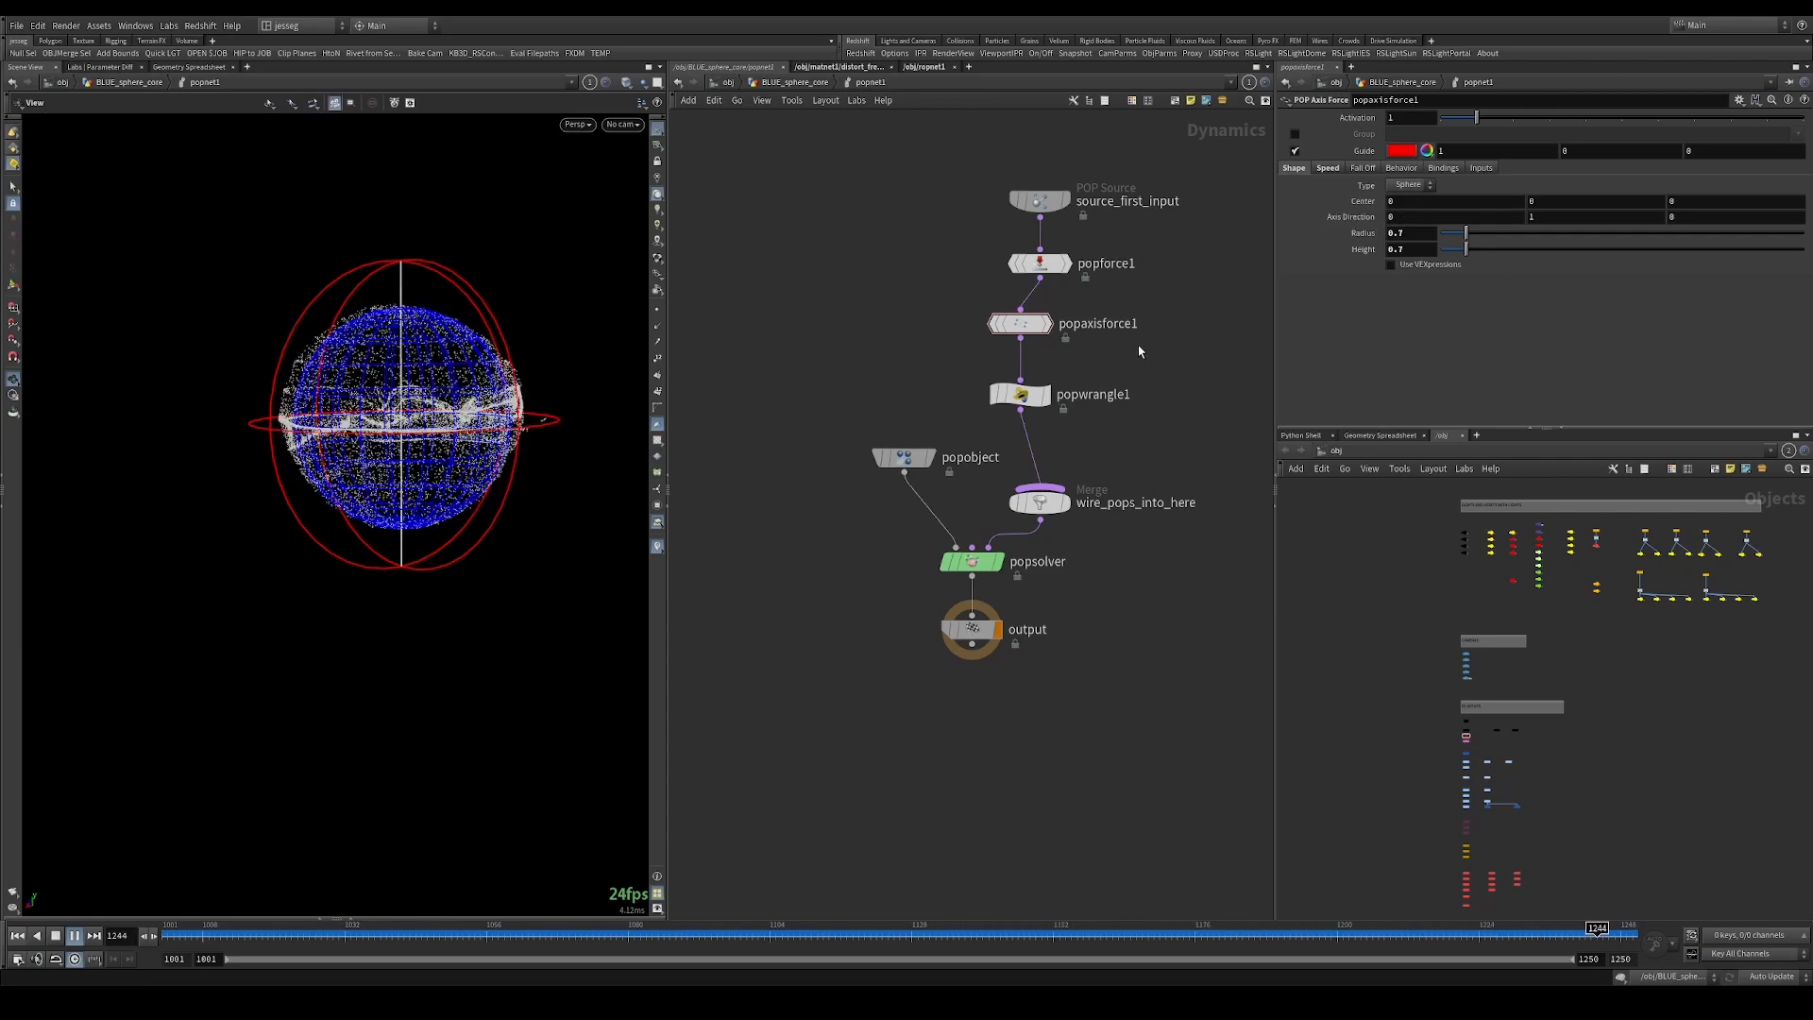
{"action": "key", "text": "Up"}
{"action": "key", "text": "ctrl+Up"}
{"action": "key", "text": "Up"}
{"action": "key", "text": "Up"}
{"action": "key", "text": "ctrl+Up"}
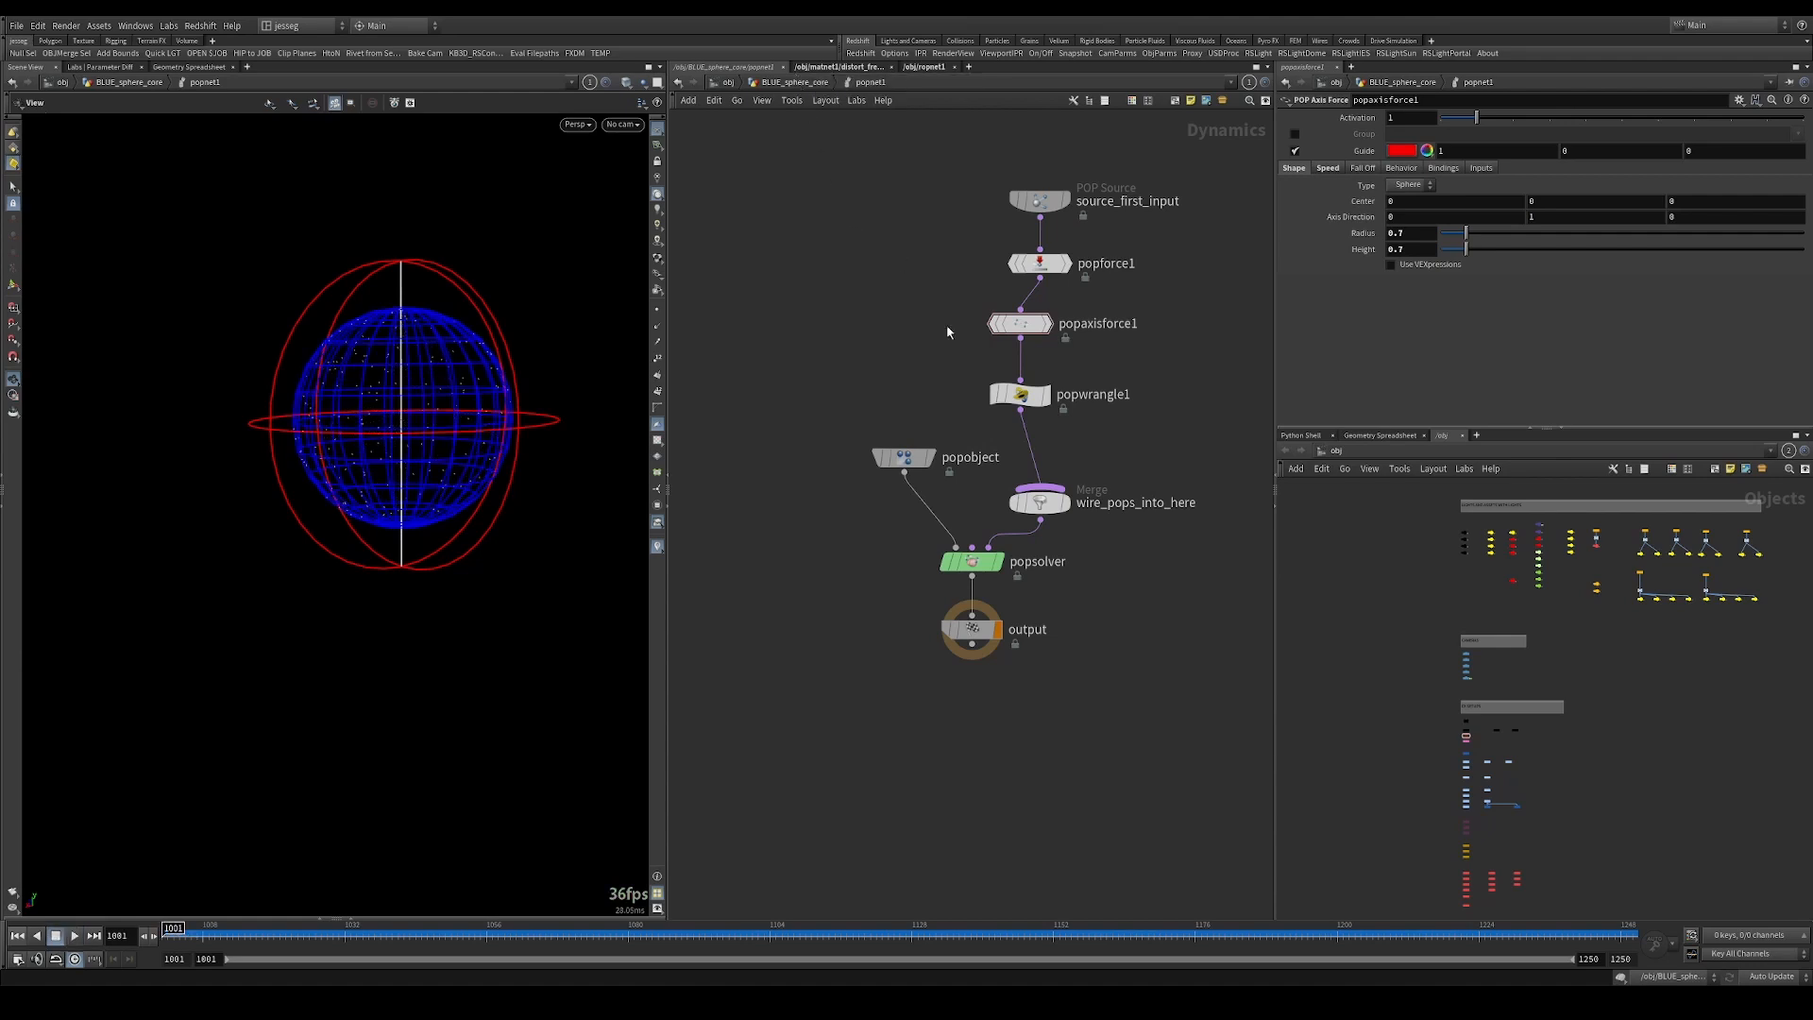
Return to BLUE_sphere_core, display the sim_blue_biribiriSwirlSphere_pts file cache and play its cached particles.
{"action": "left_click", "coordinate": [793, 84]}
{"action": "scroll", "coordinate": [792, 230], "scroll_direction": "down", "scroll_amount": 4}
{"action": "scroll", "coordinate": [804, 240], "scroll_direction": "down", "scroll_amount": 1}
{"action": "middle_click_drag", "start_coordinate": [808, 247], "coordinate": [1169, 290]}
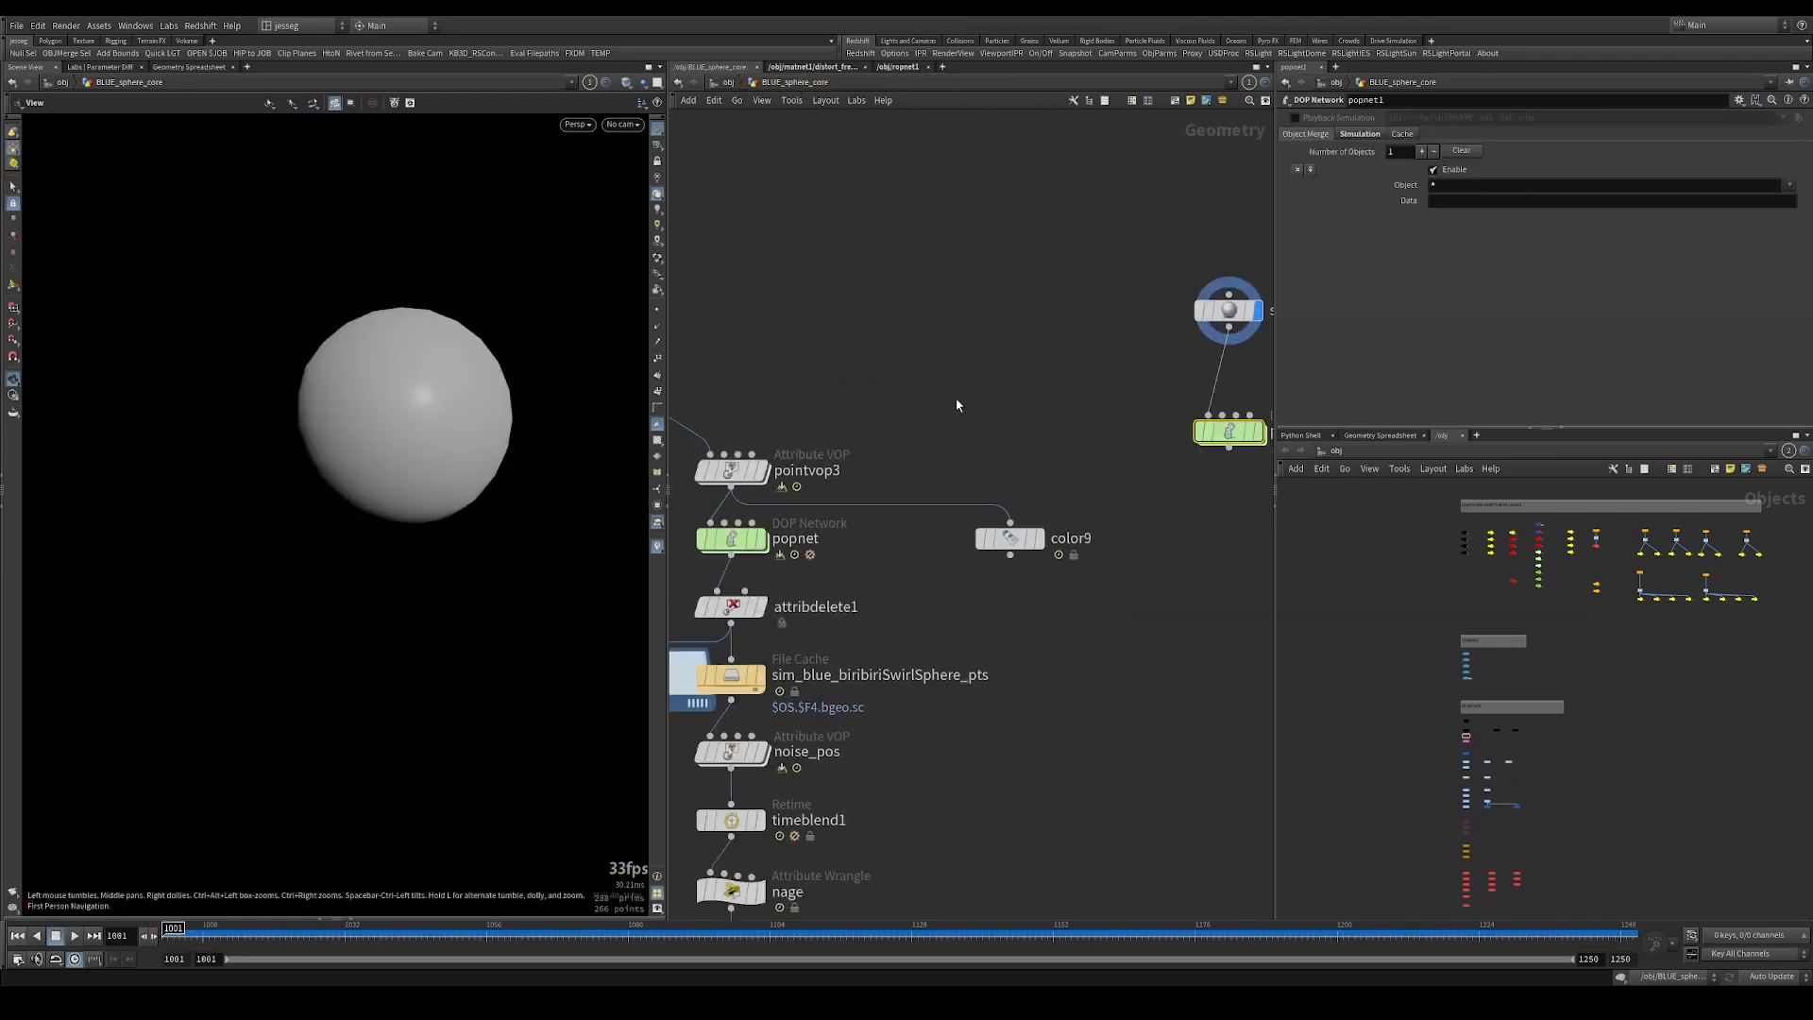
{"action": "scroll", "coordinate": [958, 406], "scroll_direction": "up", "scroll_amount": 1}
{"action": "middle_click_drag", "start_coordinate": [796, 527], "coordinate": [973, 452]}
{"action": "left_click", "coordinate": [890, 477]}
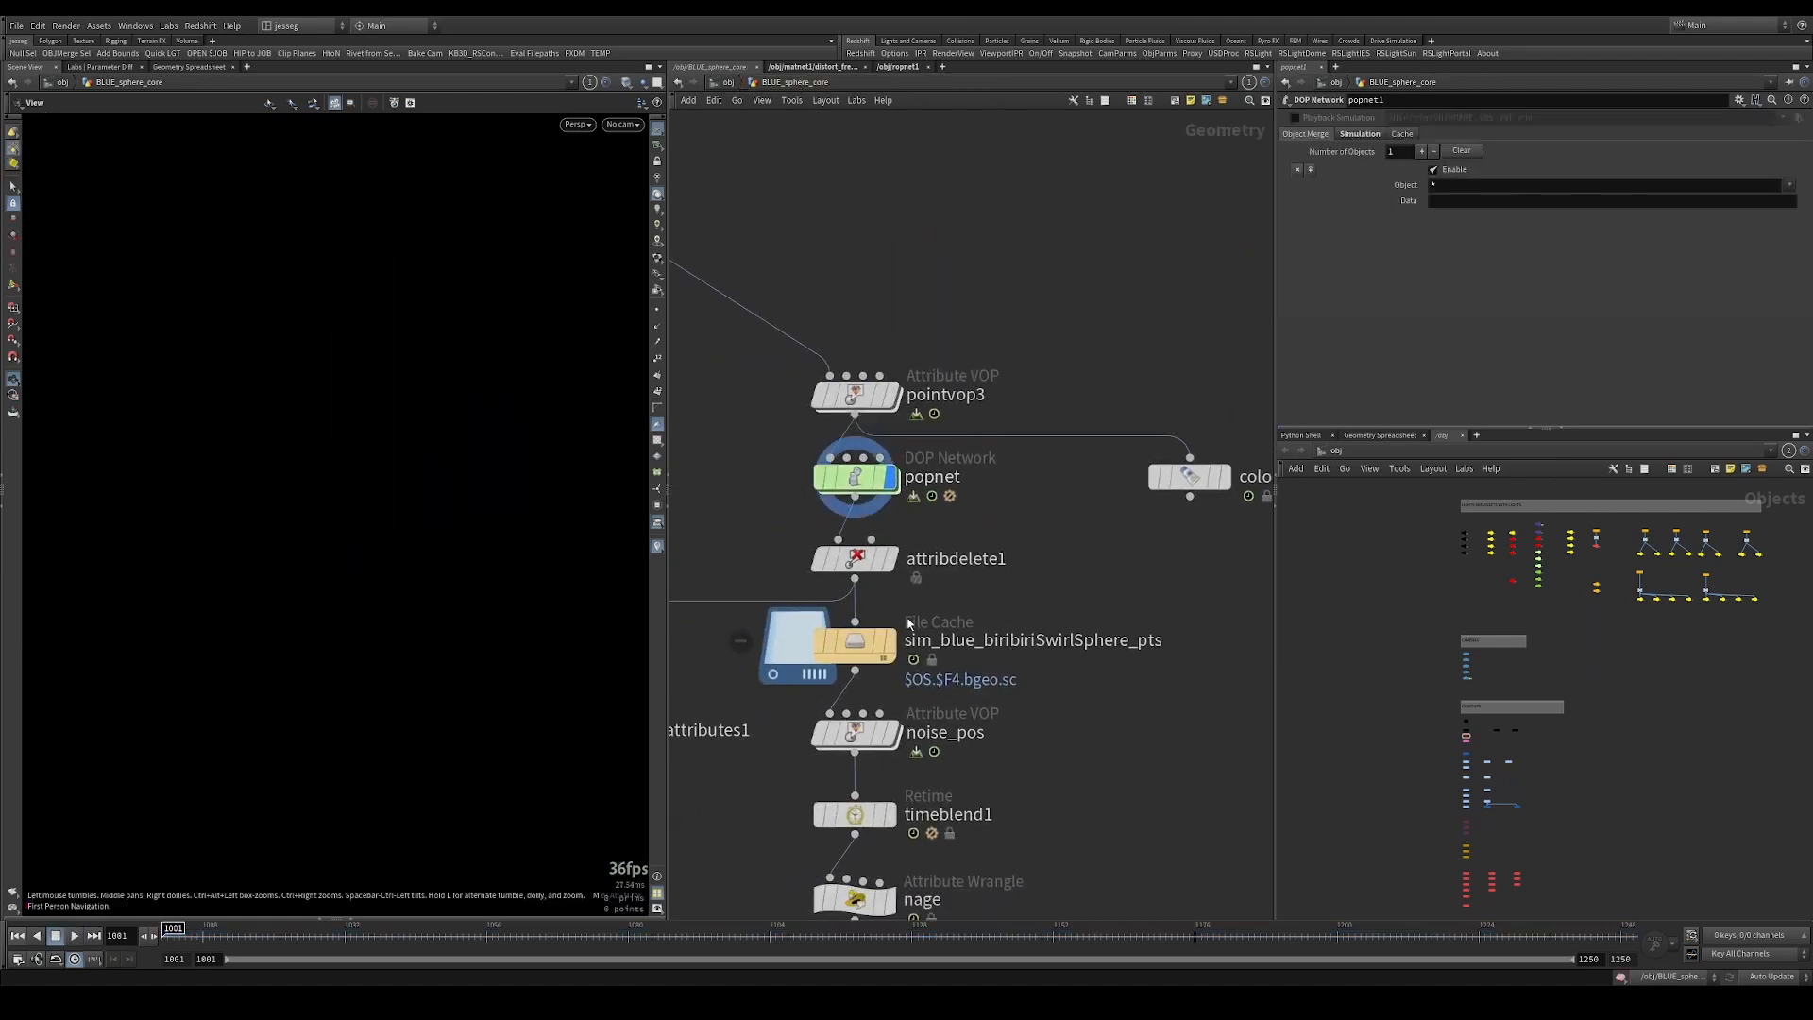
{"action": "left_click", "coordinate": [890, 642]}
{"action": "key", "text": "Up"}
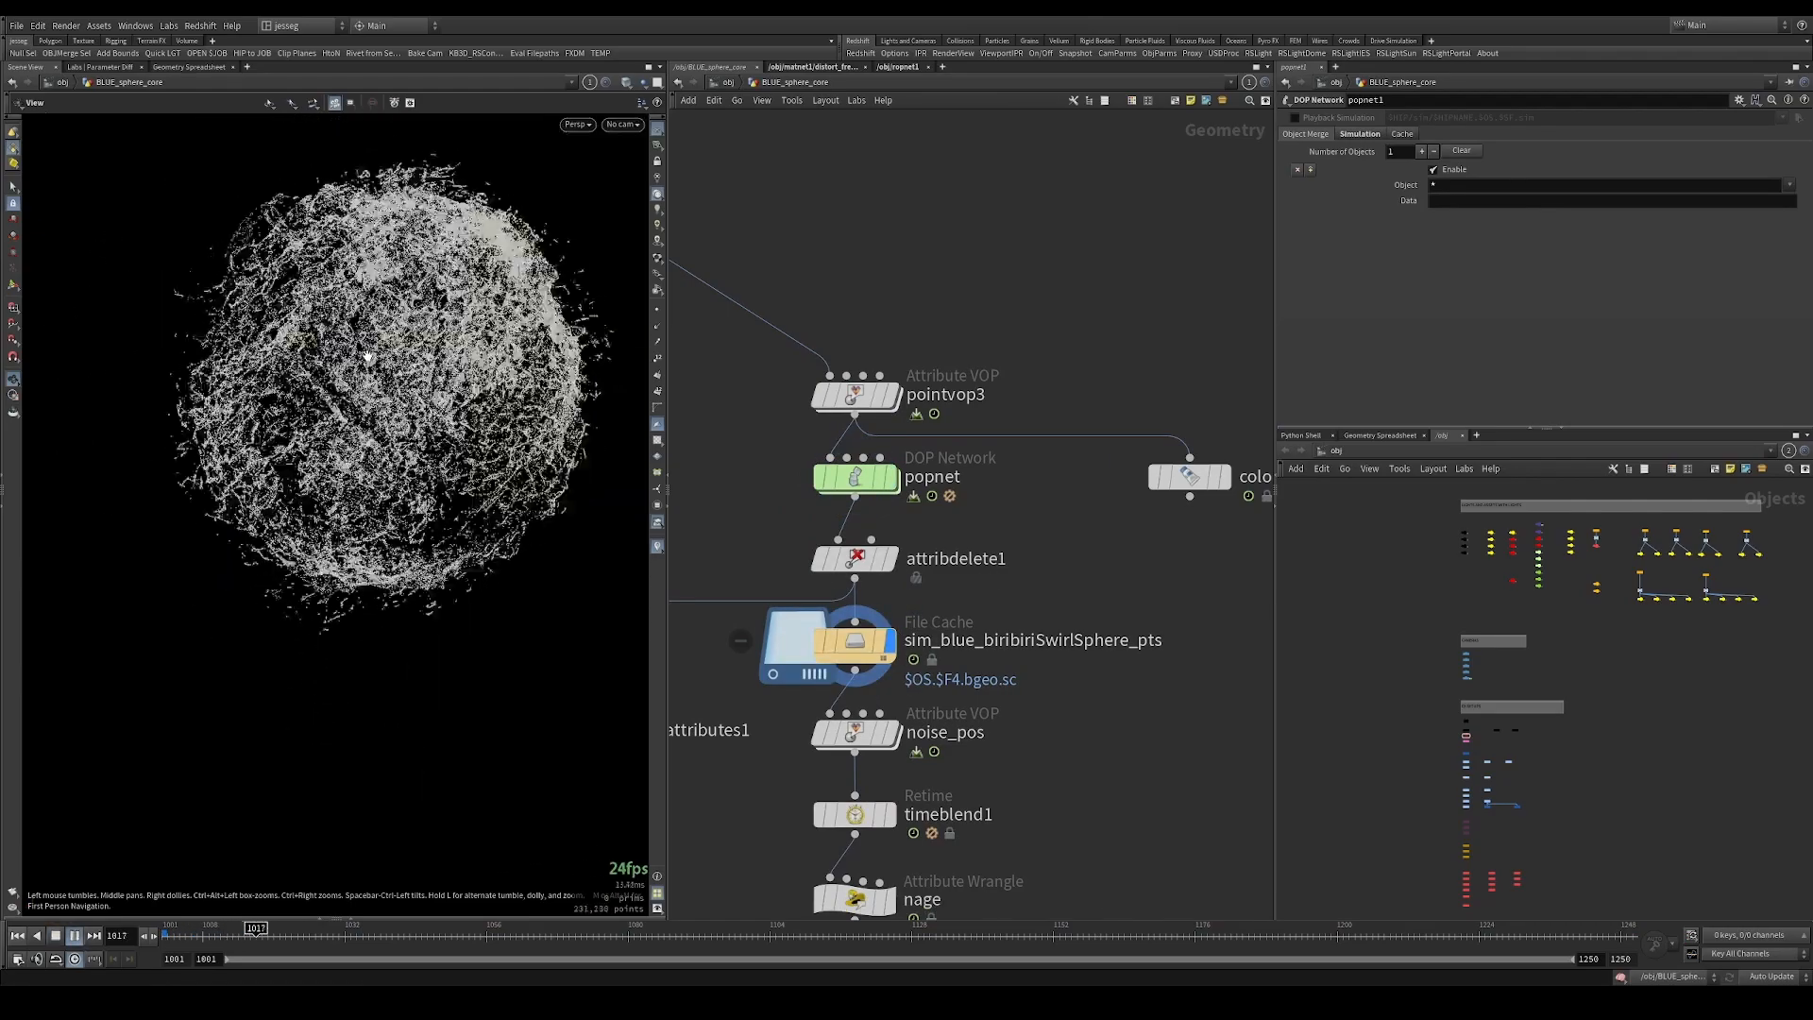
{"action": "key", "text": "Up"}
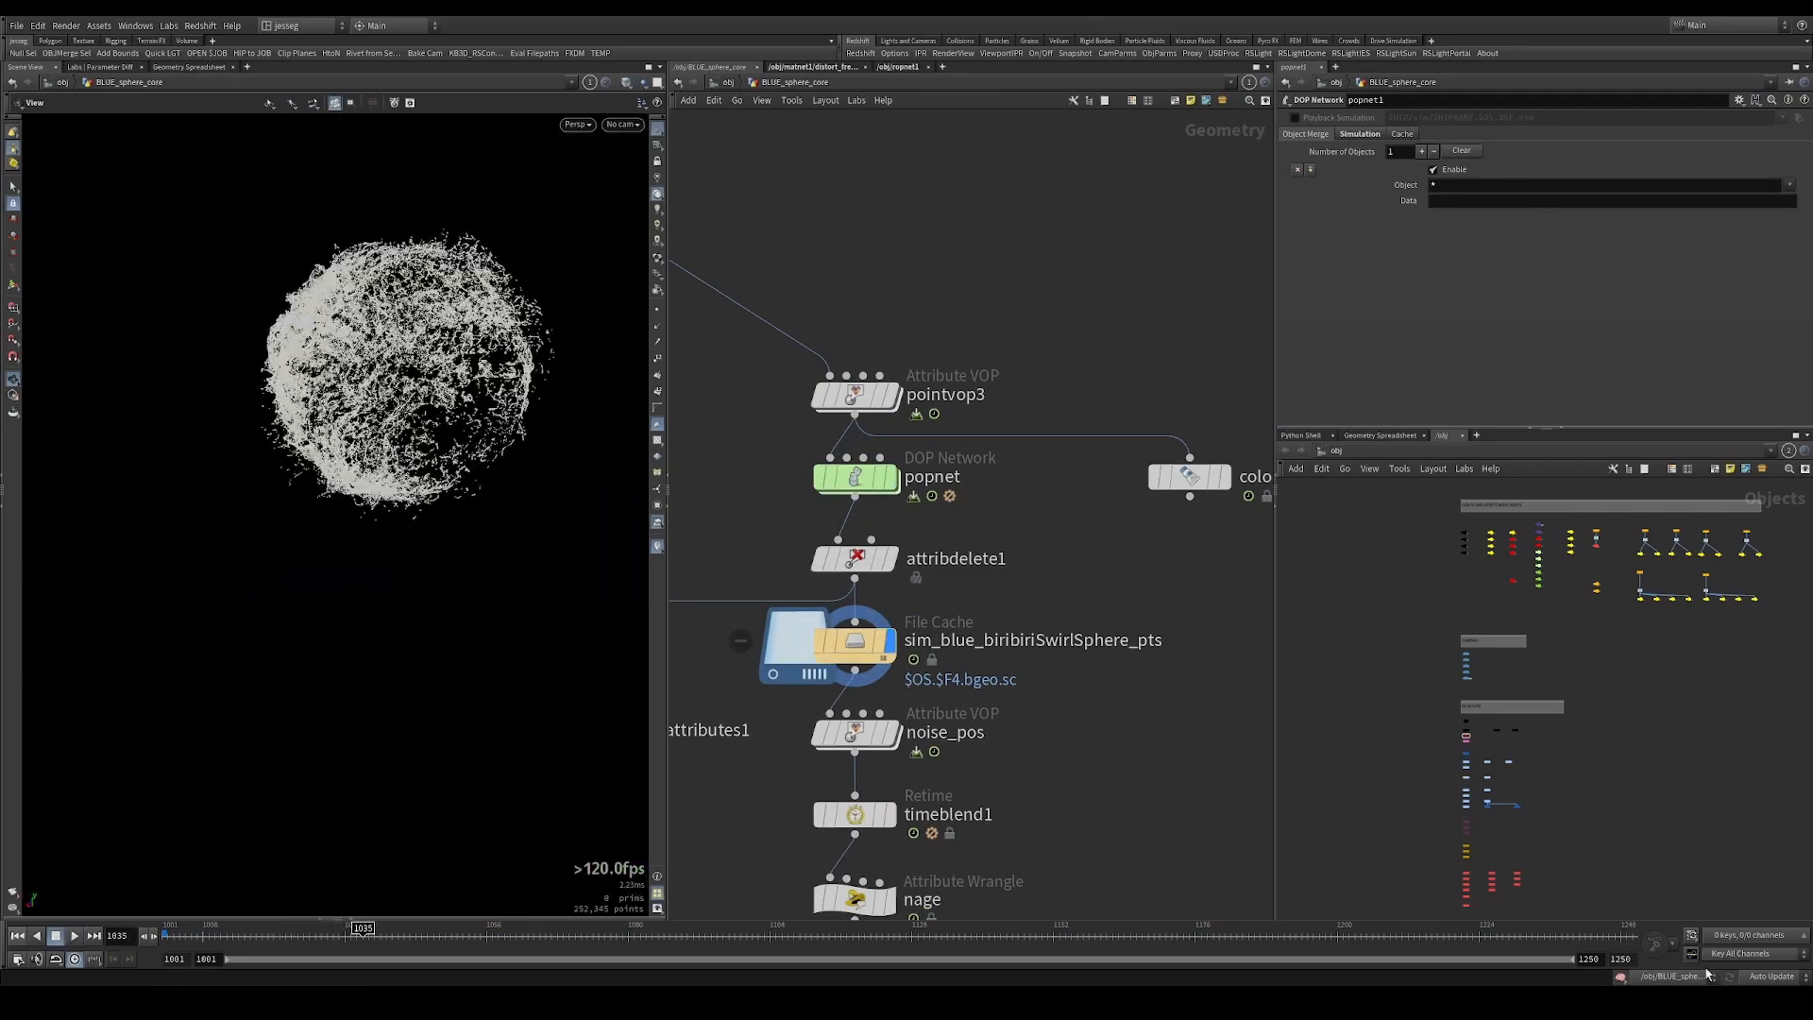
Play the cached swirl particles further, show their point trails and examine the motion directions up close.
{"action": "left_click", "coordinate": [74, 935]}
{"action": "key", "text": "Up"}
{"action": "mouse_move", "coordinate": [373, 363]}
{"action": "left_mouse_down"}
{"action": "mouse_move", "coordinate": [501, 362]}
{"action": "mouse_move", "coordinate": [526, 308]}
{"action": "mouse_move", "coordinate": [388, 324]}
{"action": "mouse_move", "coordinate": [297, 366]}
{"action": "mouse_move", "coordinate": [437, 327]}
{"action": "left_mouse_up"}
{"action": "key", "text": "Up"}
{"action": "key", "text": "Up"}
{"action": "left_click", "coordinate": [658, 343]}
{"action": "right_click_drag", "start_coordinate": [437, 328], "coordinate": [632, 292]}
{"action": "right_click_drag", "start_coordinate": [518, 272], "coordinate": [567, 242]}
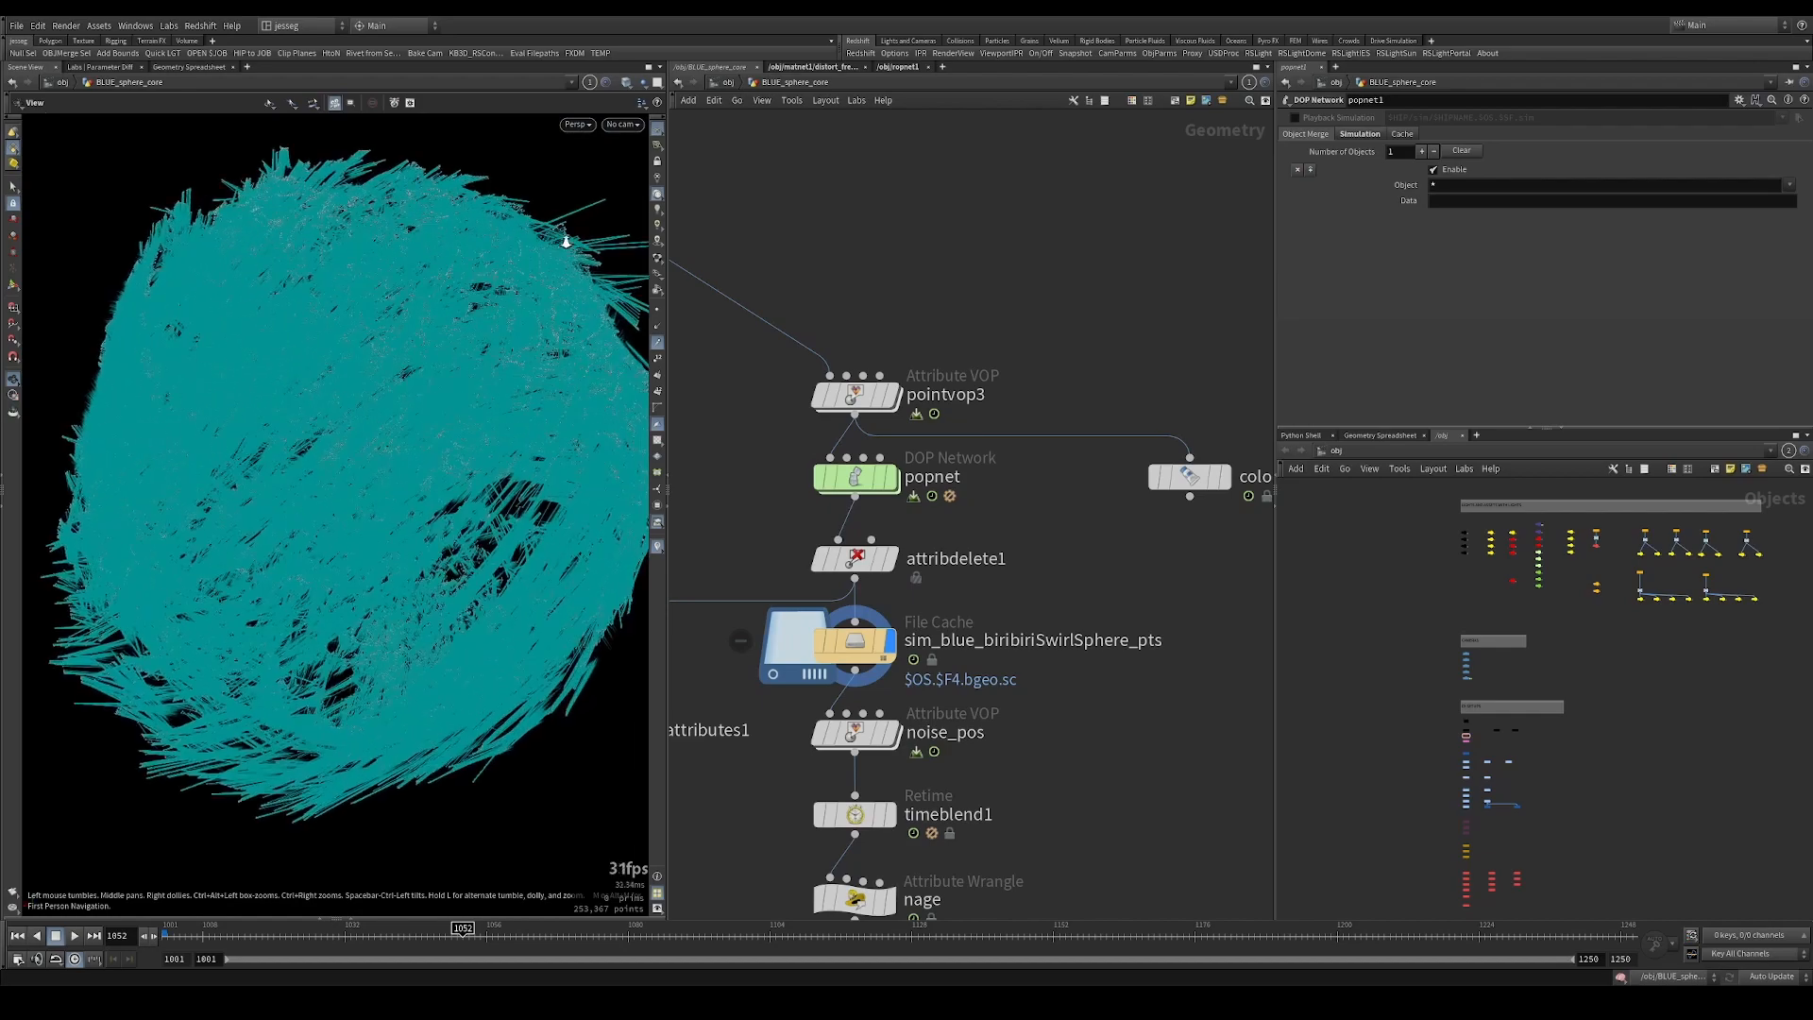
{"action": "left_click_drag", "start_coordinate": [566, 242], "coordinate": [394, 256]}
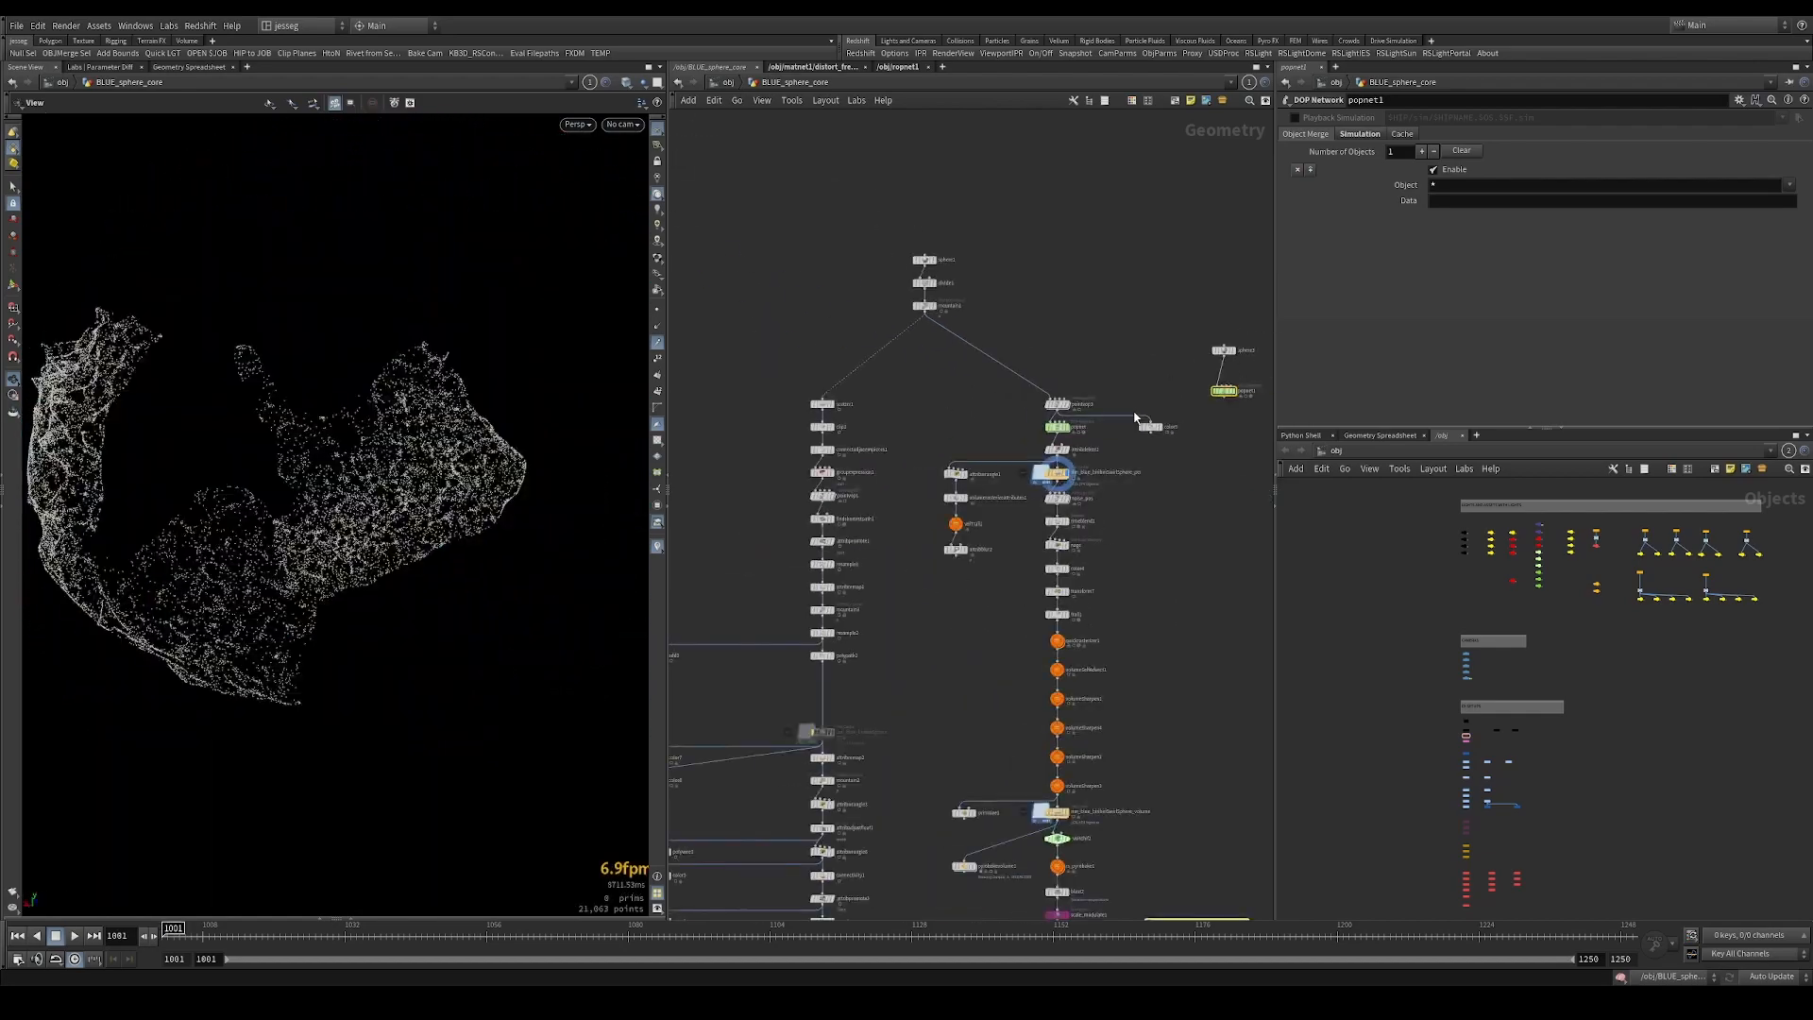
Go back inside popnet1 and enable VEXpressions for popaxisforce1's shape, loading the Pass Through preset.
{"action": "middle_click_drag", "start_coordinate": [1173, 388], "coordinate": [772, 476]}
{"action": "middle_click_drag", "start_coordinate": [1003, 476], "coordinate": [979, 486]}
{"action": "scroll", "coordinate": [814, 494], "scroll_direction": "up", "scroll_amount": 5}
{"action": "double_click", "coordinate": [779, 474]}
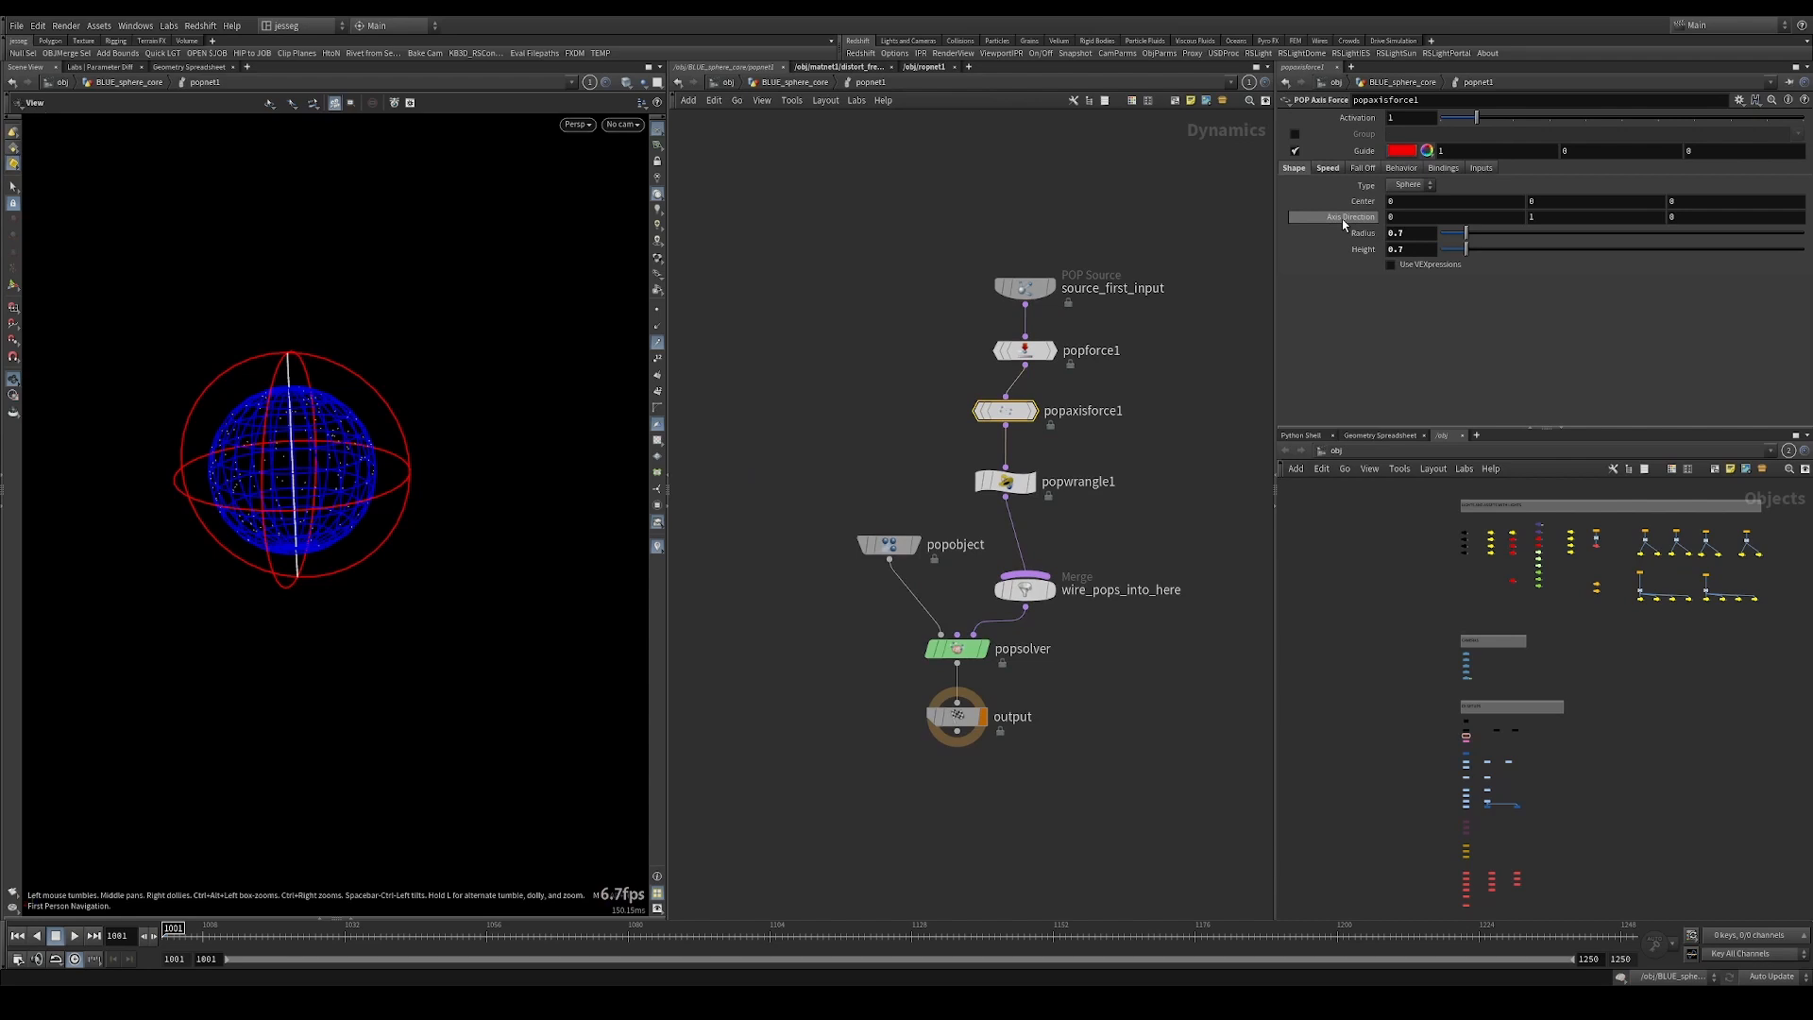
{"action": "left_click", "coordinate": [1392, 265]}
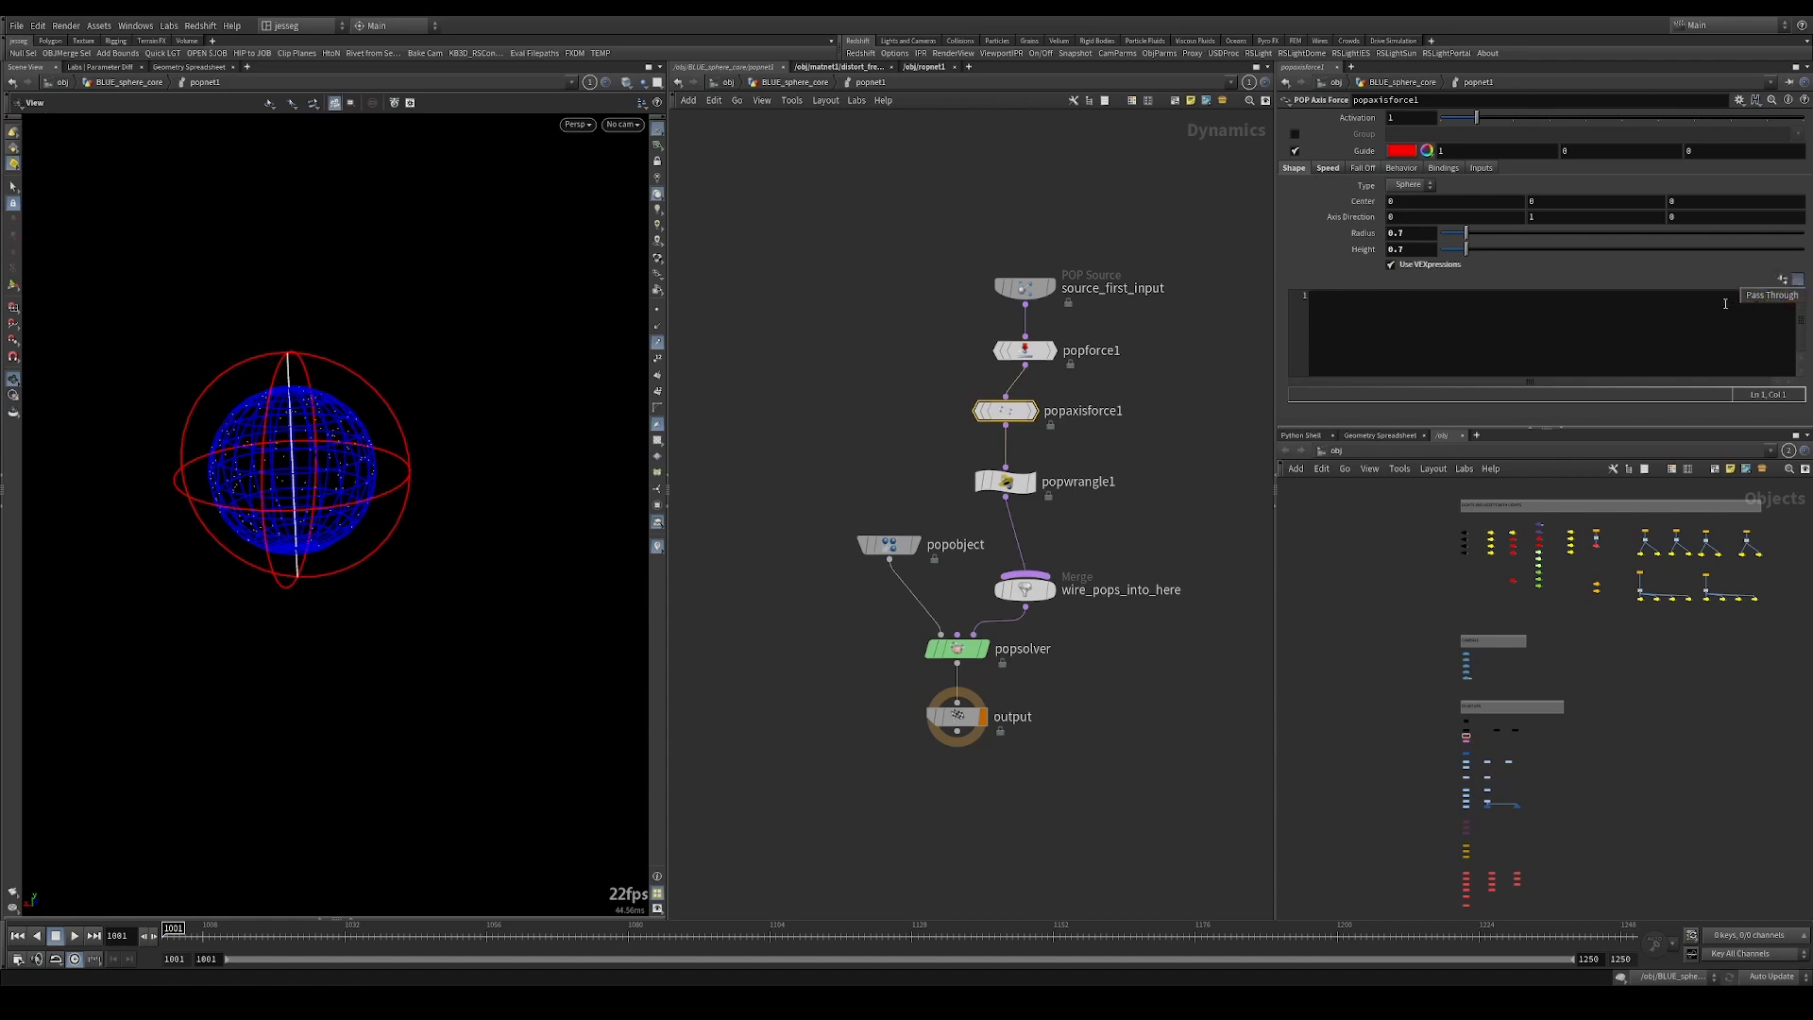
{"action": "left_click", "coordinate": [1764, 299]}
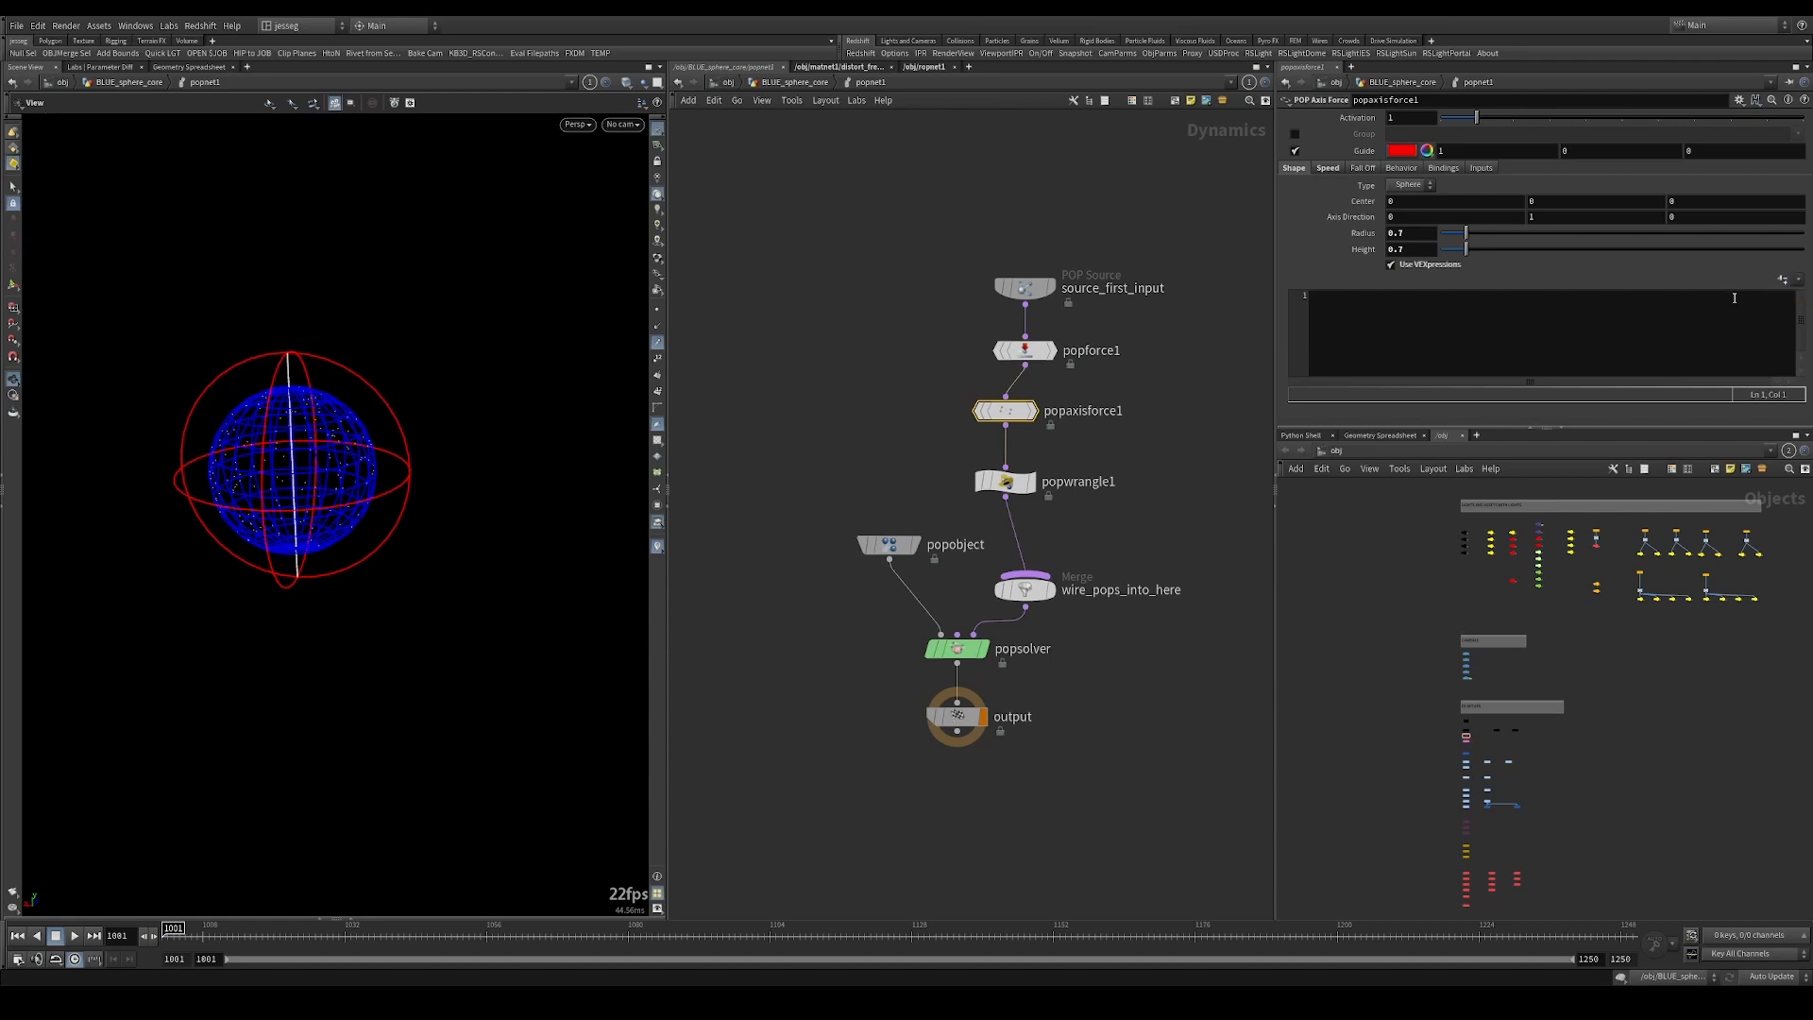
Compare the center, axis, radius and height lines of the Pass Through code with popaxisforce1's shape parameters.
{"action": "left_click", "coordinate": [1405, 364]}
{"action": "left_click_drag", "start_coordinate": [1374, 371], "coordinate": [1310, 370]}
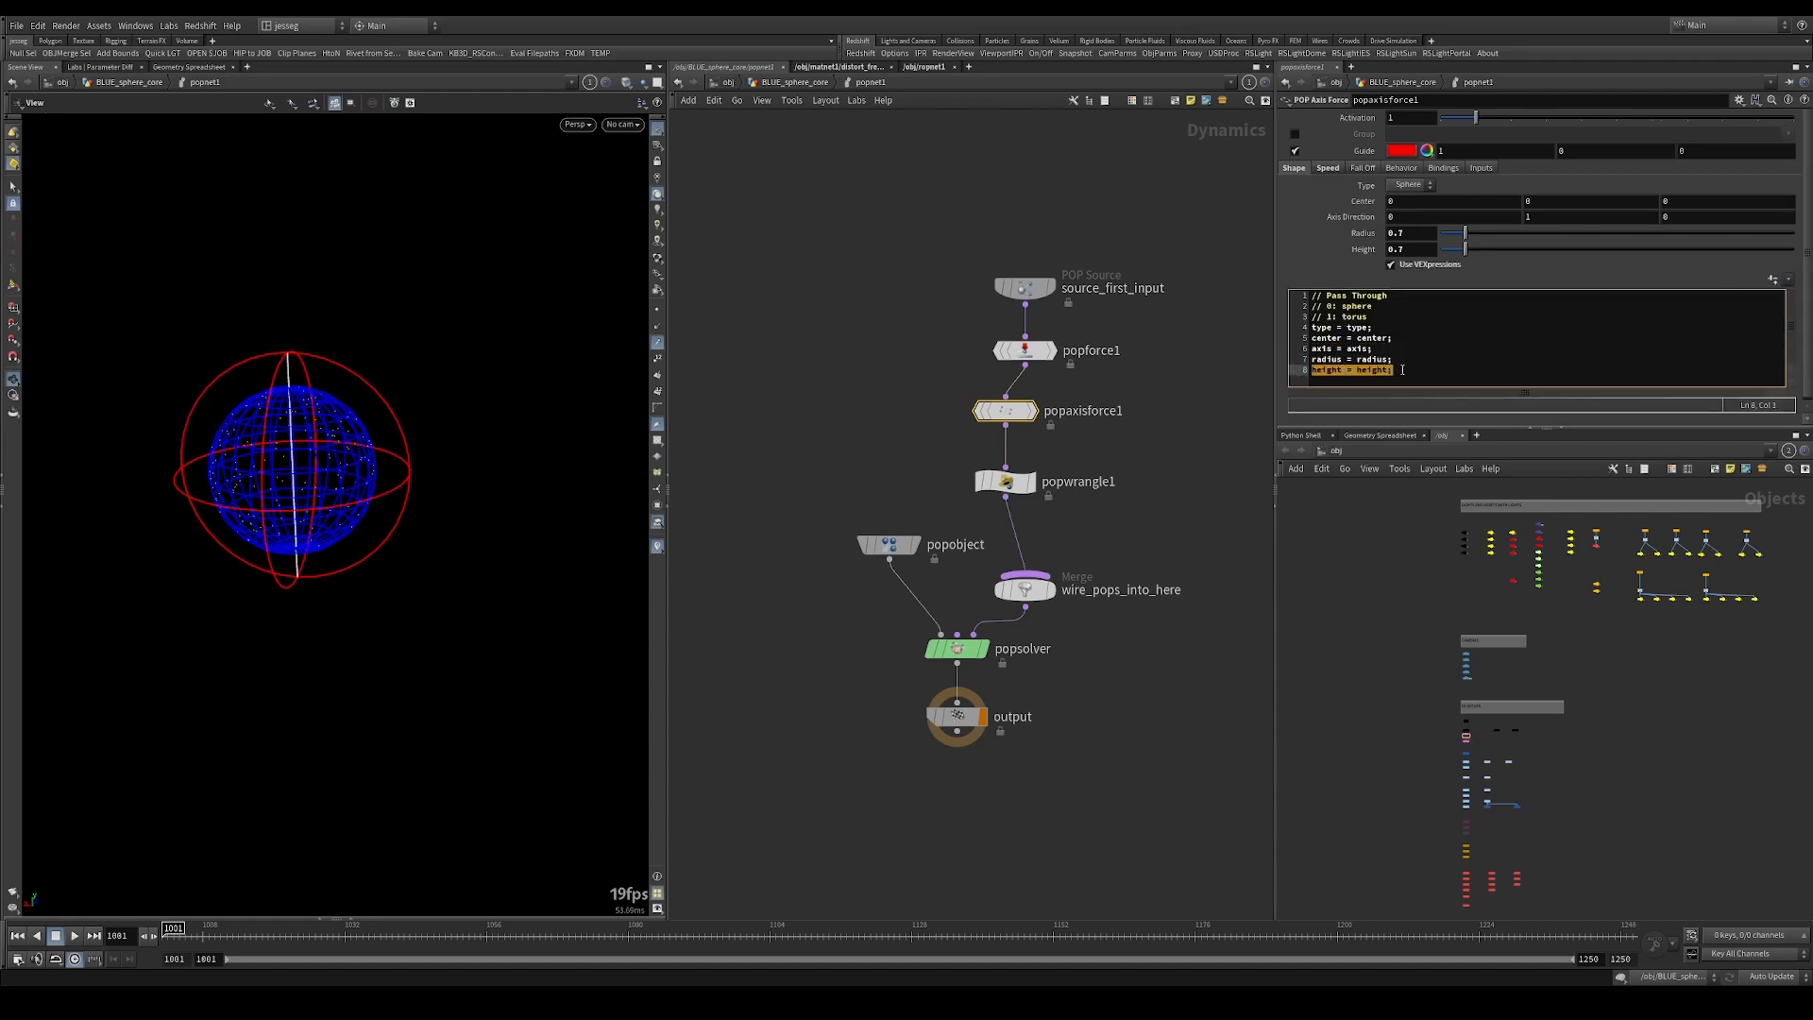
{"action": "left_click", "coordinate": [1398, 370]}
{"action": "left_click", "coordinate": [1323, 360]}
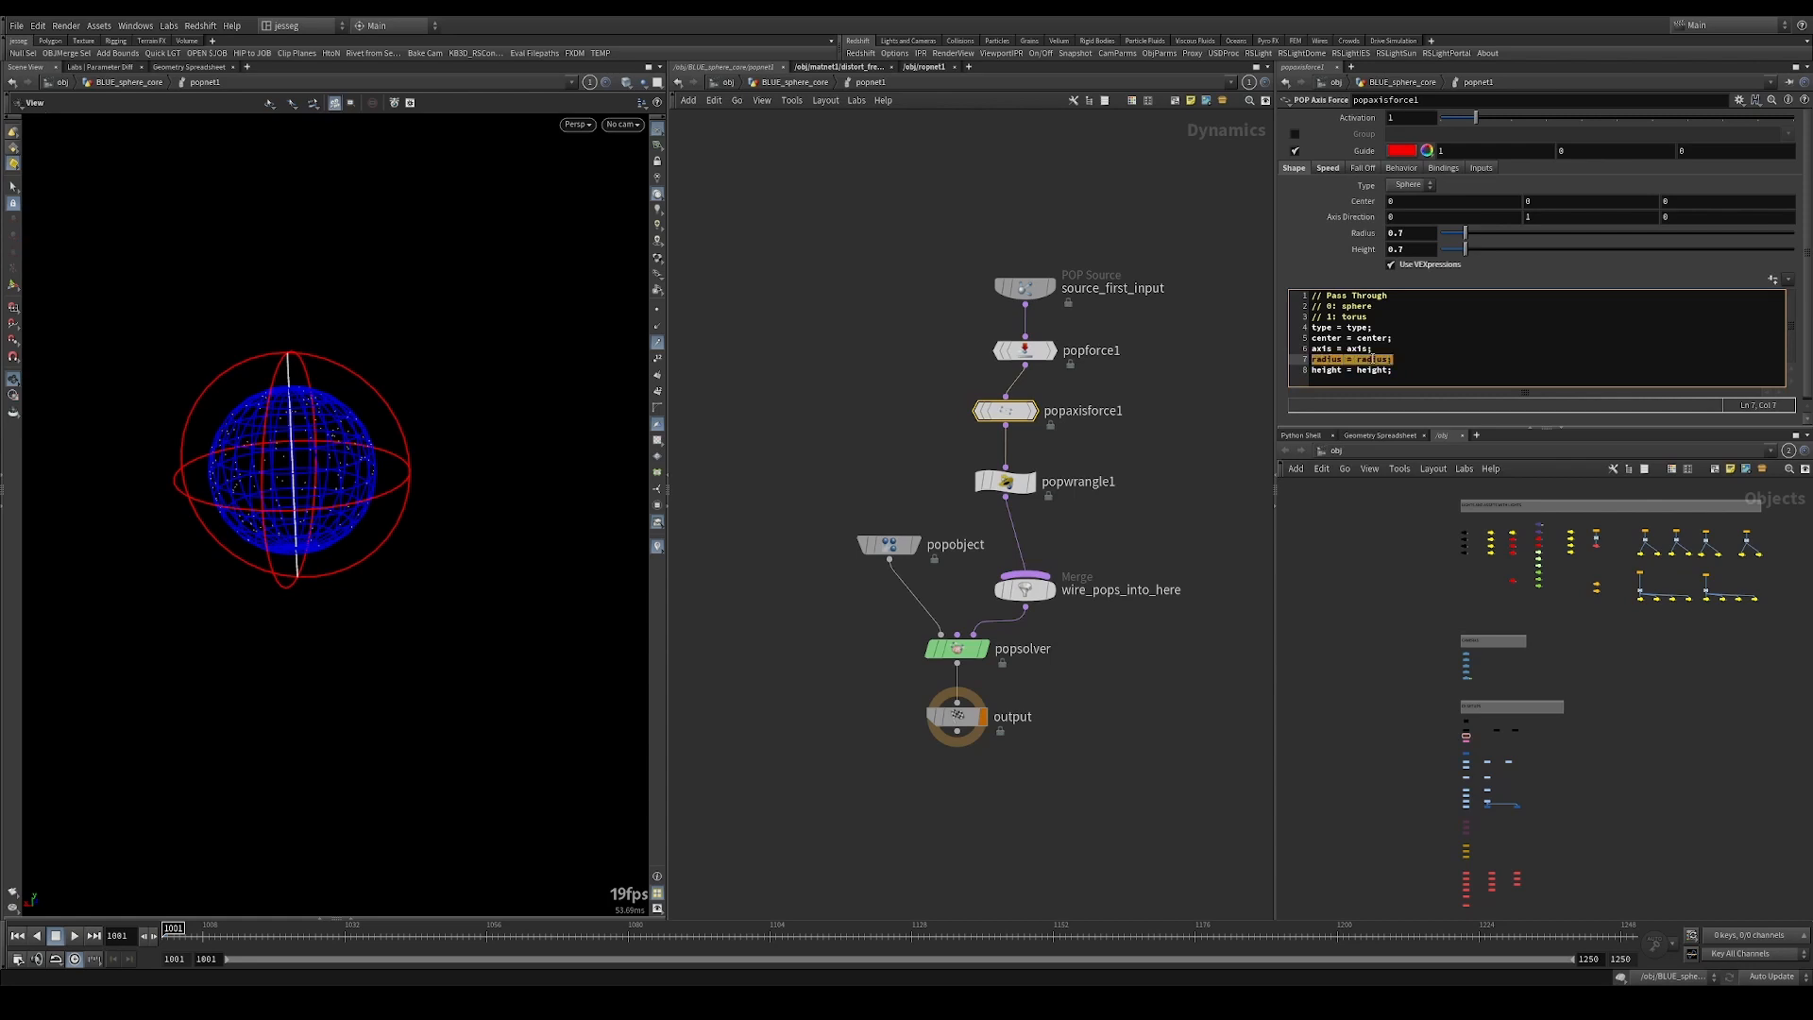
{"action": "left_click", "coordinate": [1309, 349]}
{"action": "left_click", "coordinate": [1322, 338]}
{"action": "double_click", "coordinate": [1326, 359]}
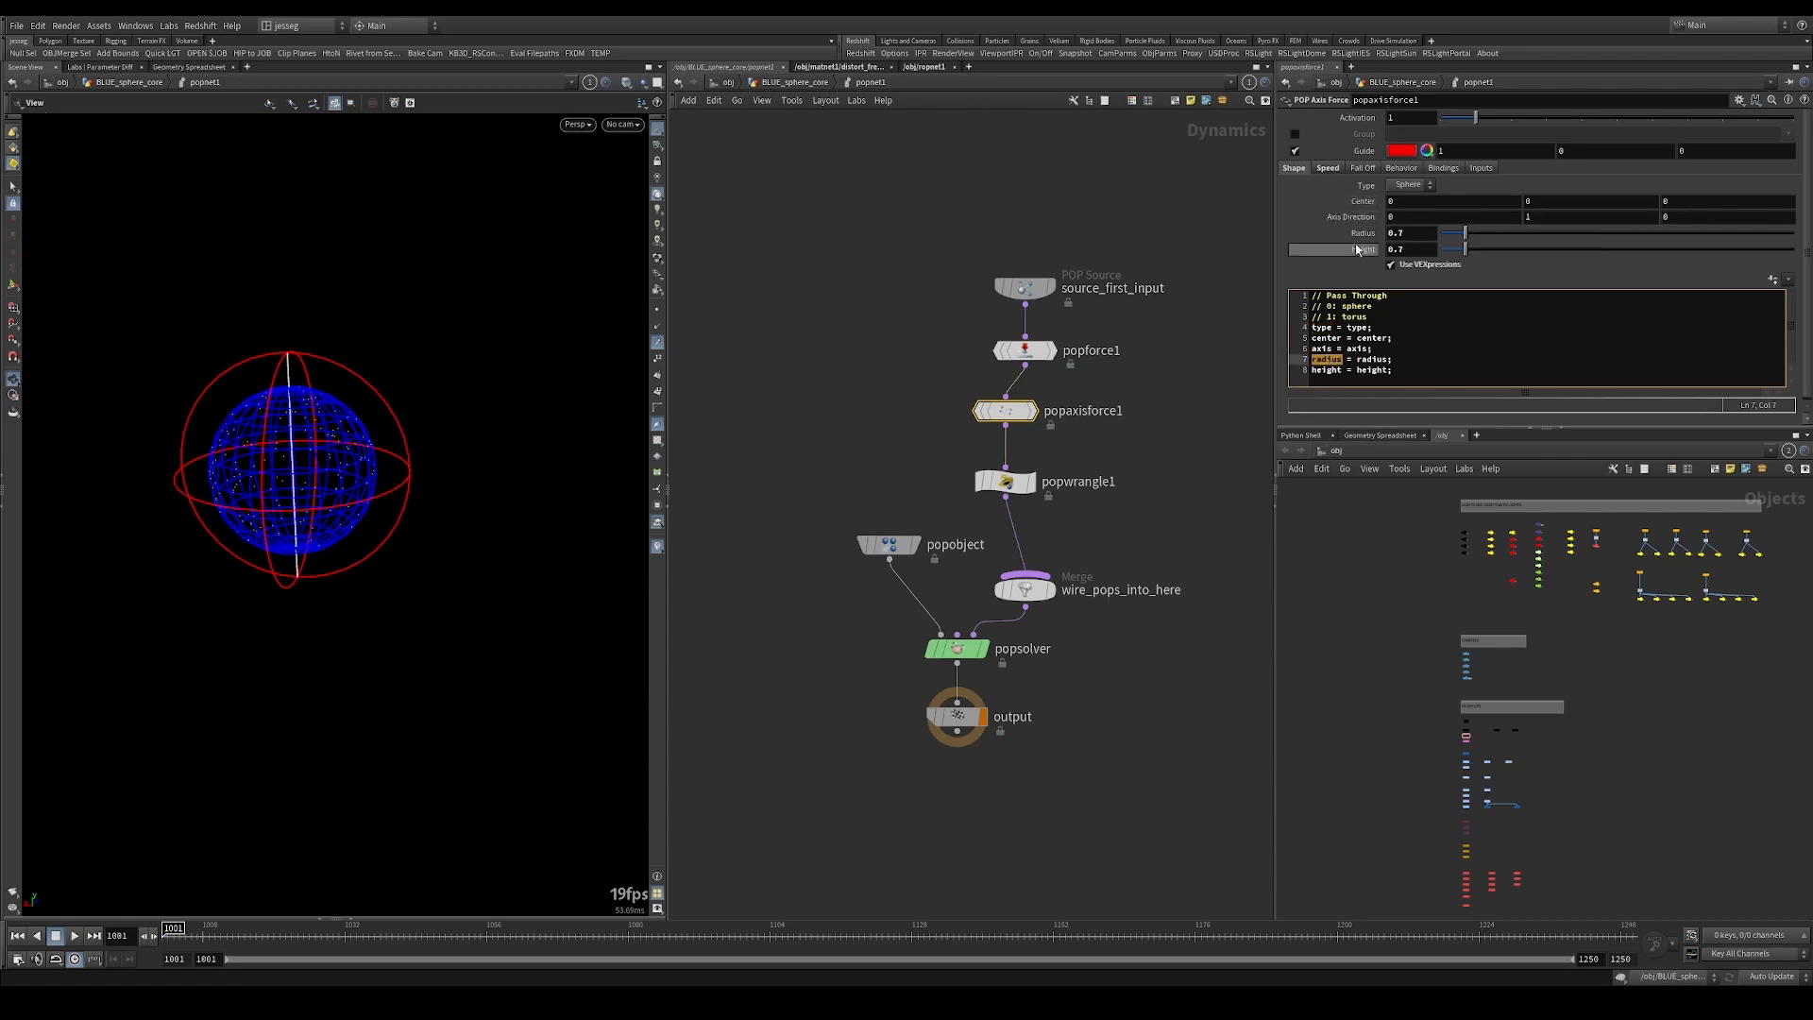
{"action": "double_click", "coordinate": [1337, 370]}
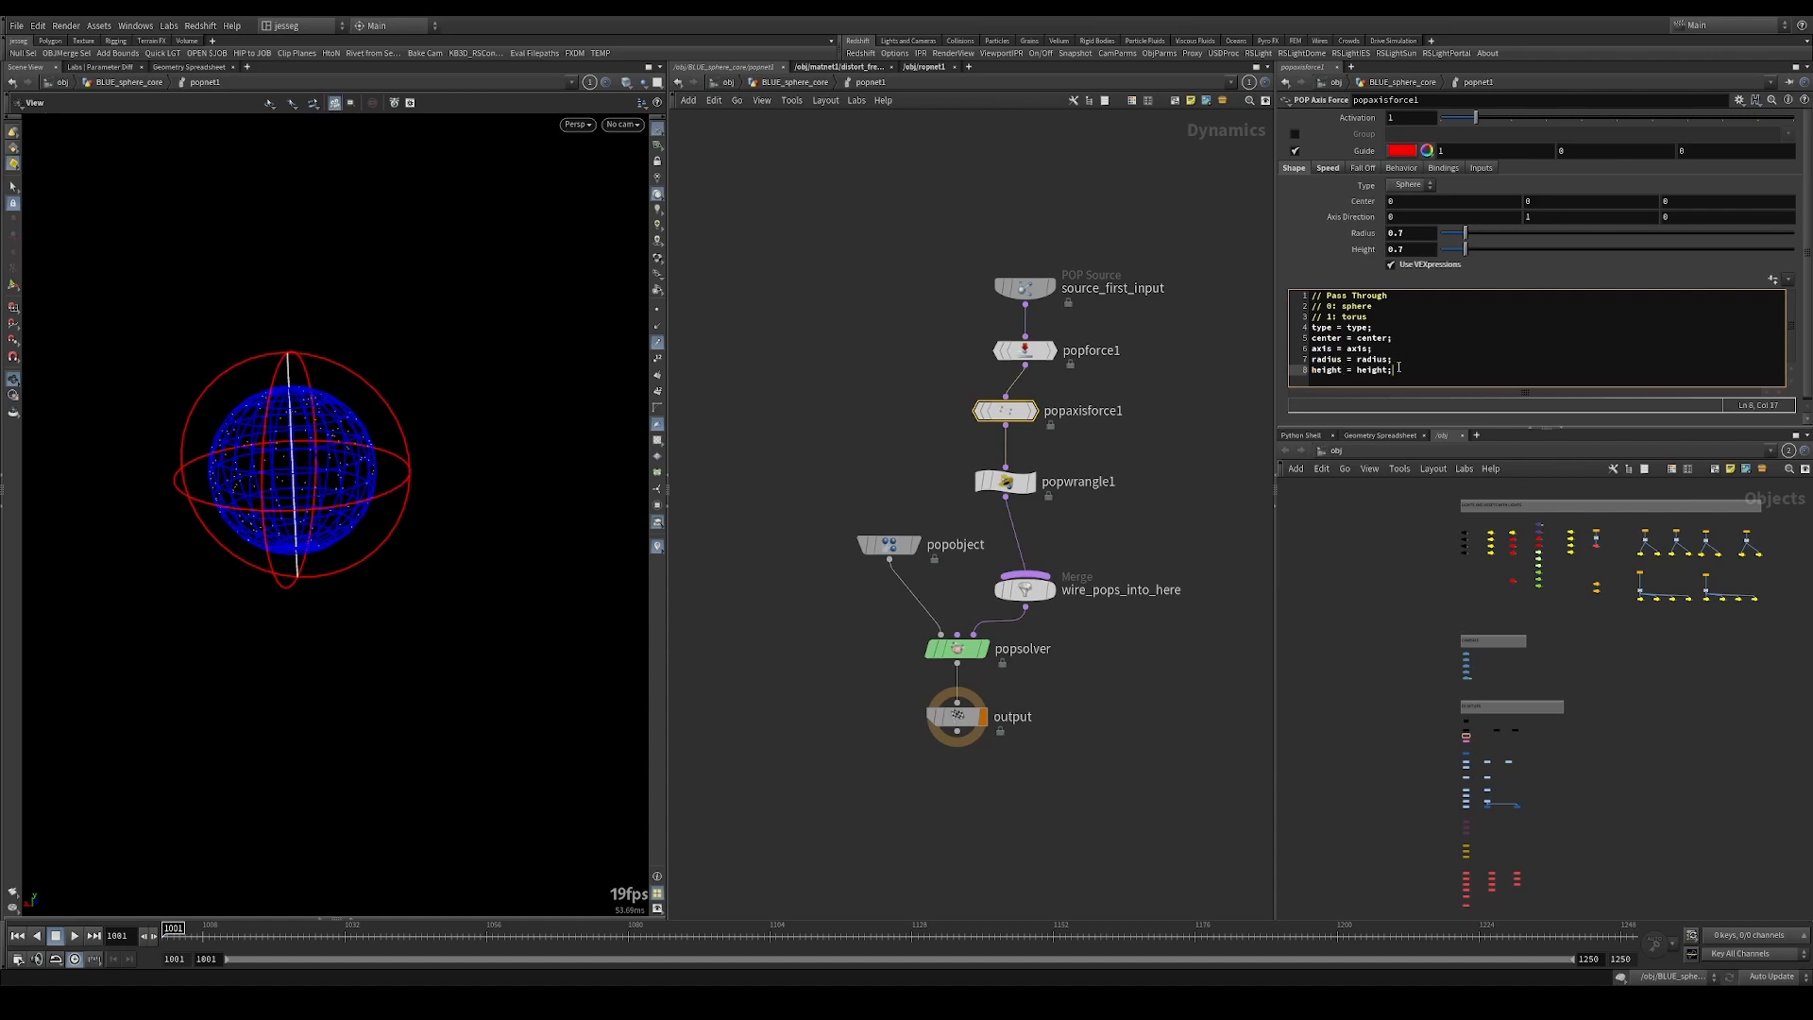
Reduce popaxisforce1's shape expression code to the single line "axis = axis;".
{"action": "left_click_drag", "start_coordinate": [1412, 370], "coordinate": [1308, 295]}
{"action": "key", "text": "BackSpace"}
{"action": "key", "text": "BackSpace"}
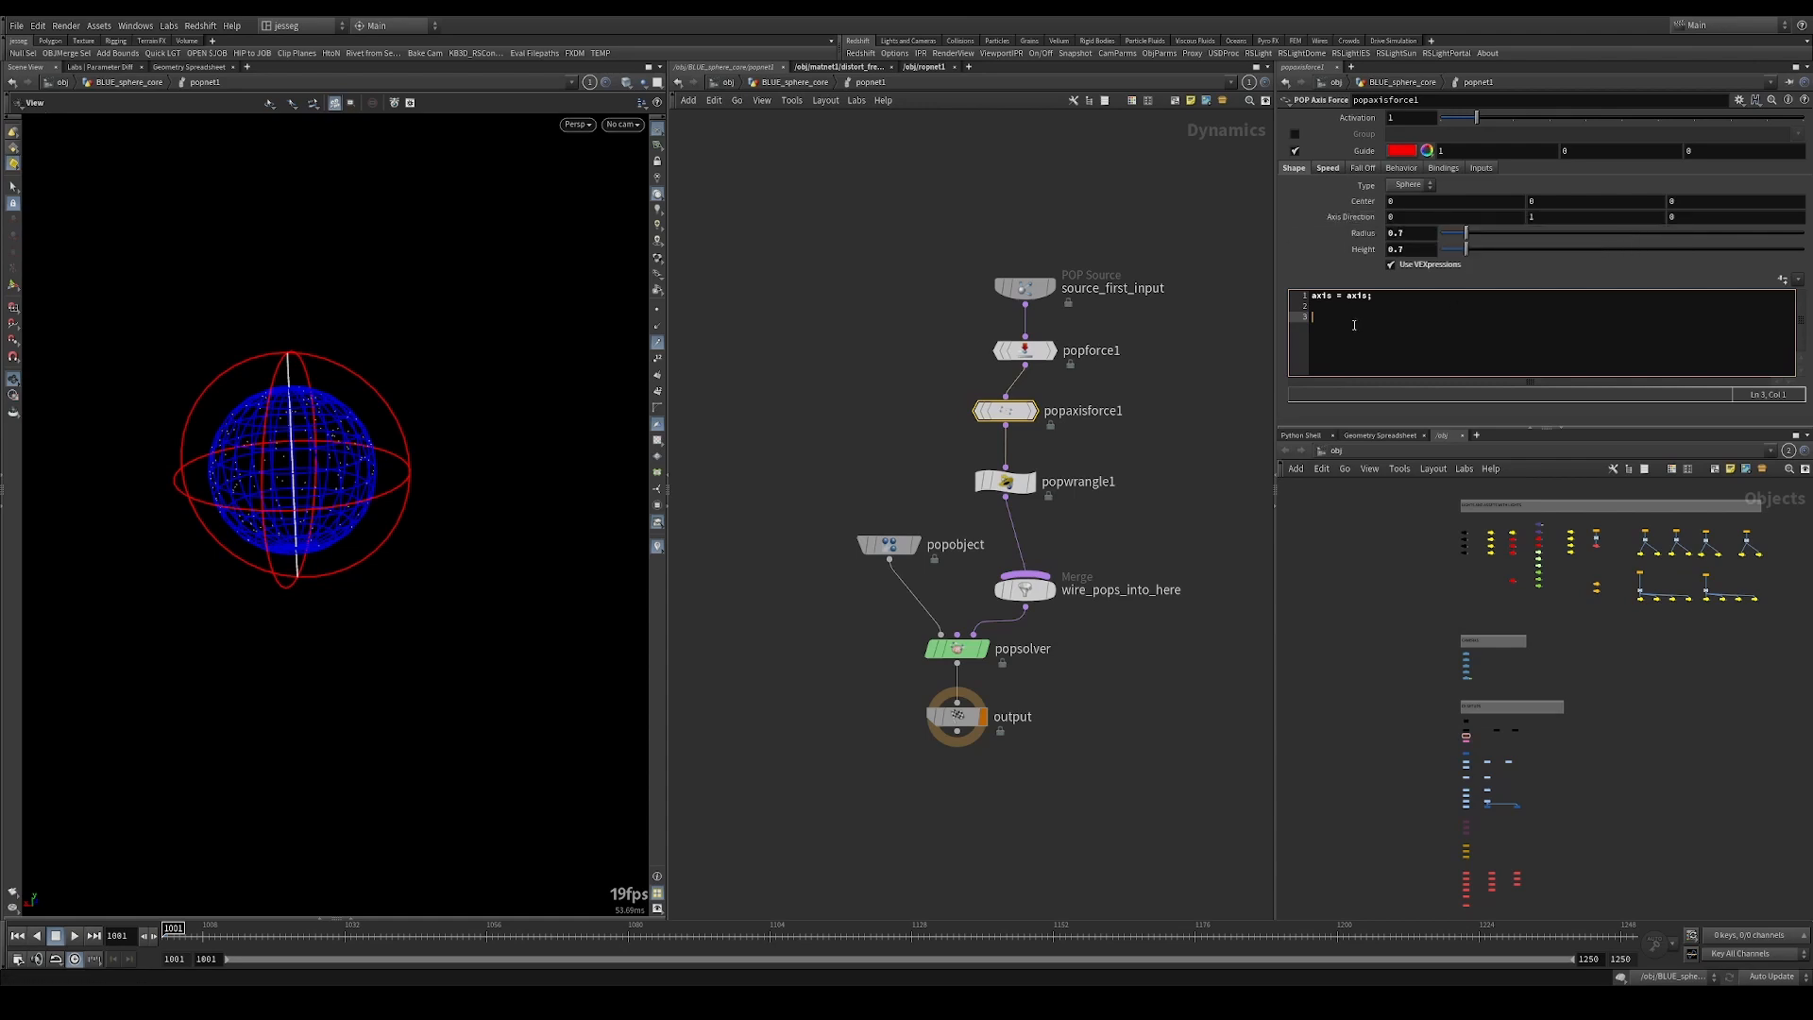
Add the lines "vector dir1 = set(1,0,0);" and "vector dir2 = set(0,1,0);" to popaxisforce1's shape expression.
{"action": "type", "text": "vec"}
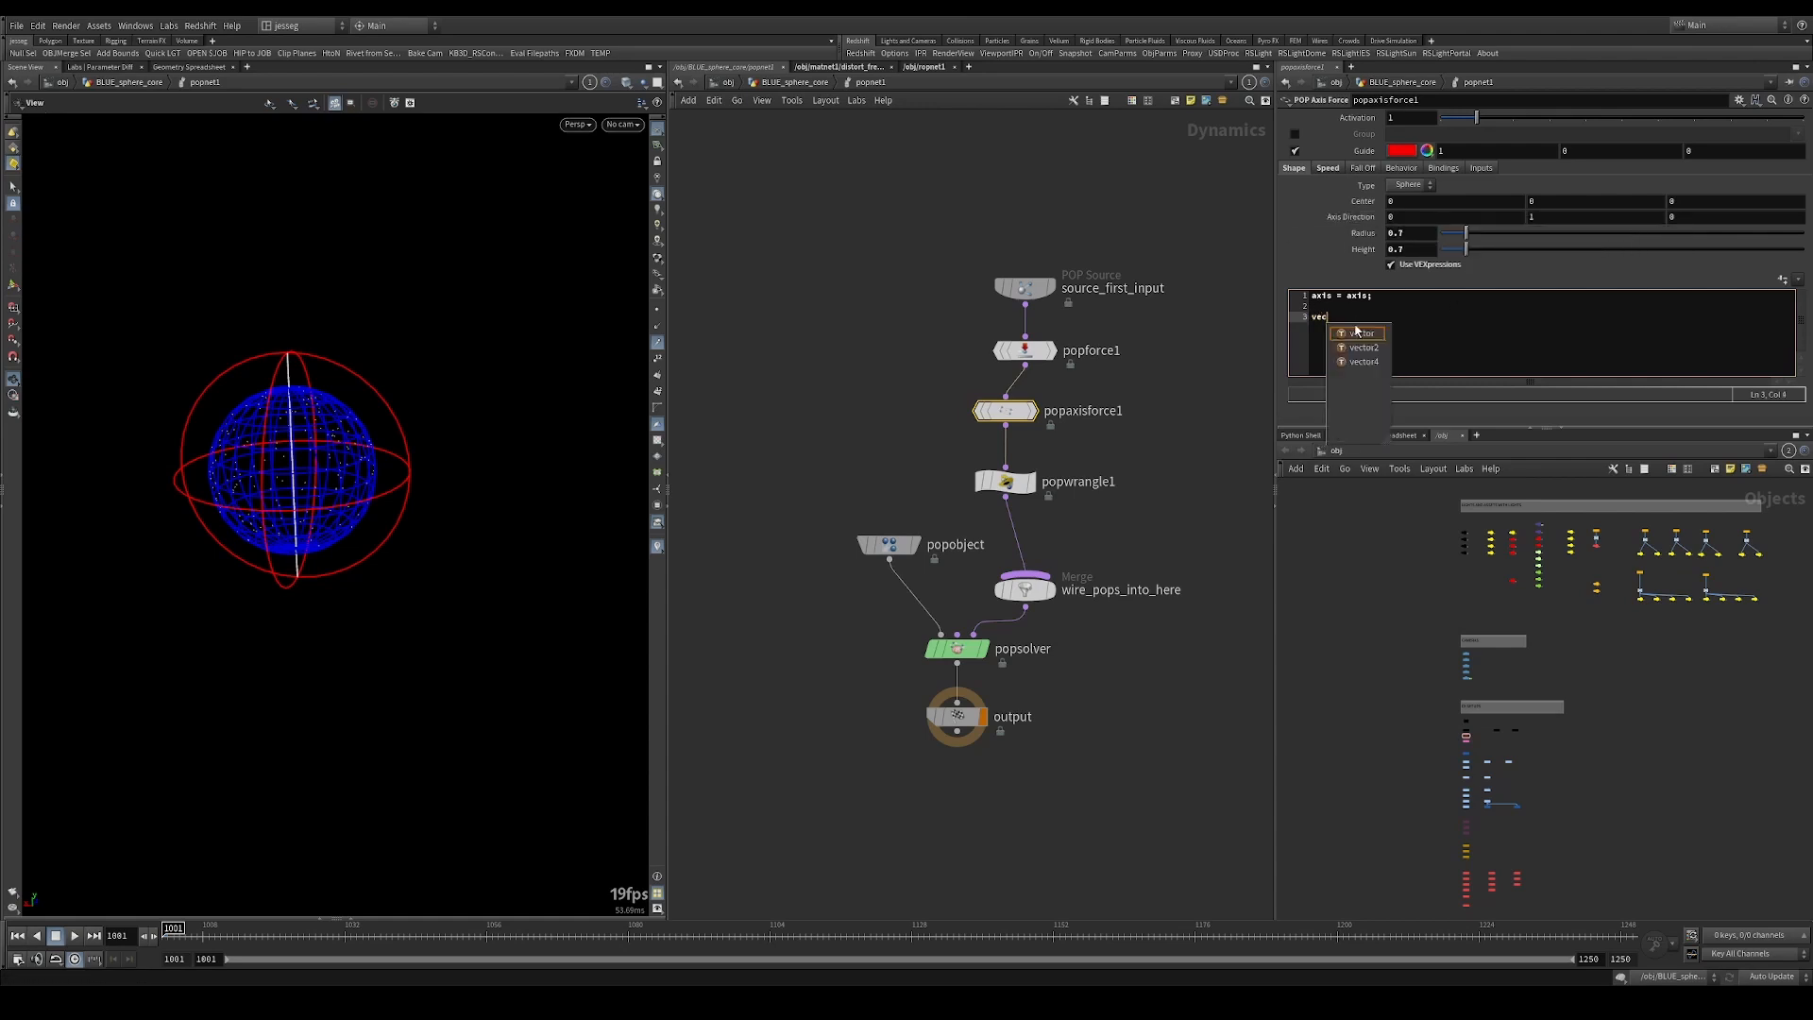
{"action": "type", "text": "tor dir1 ="}
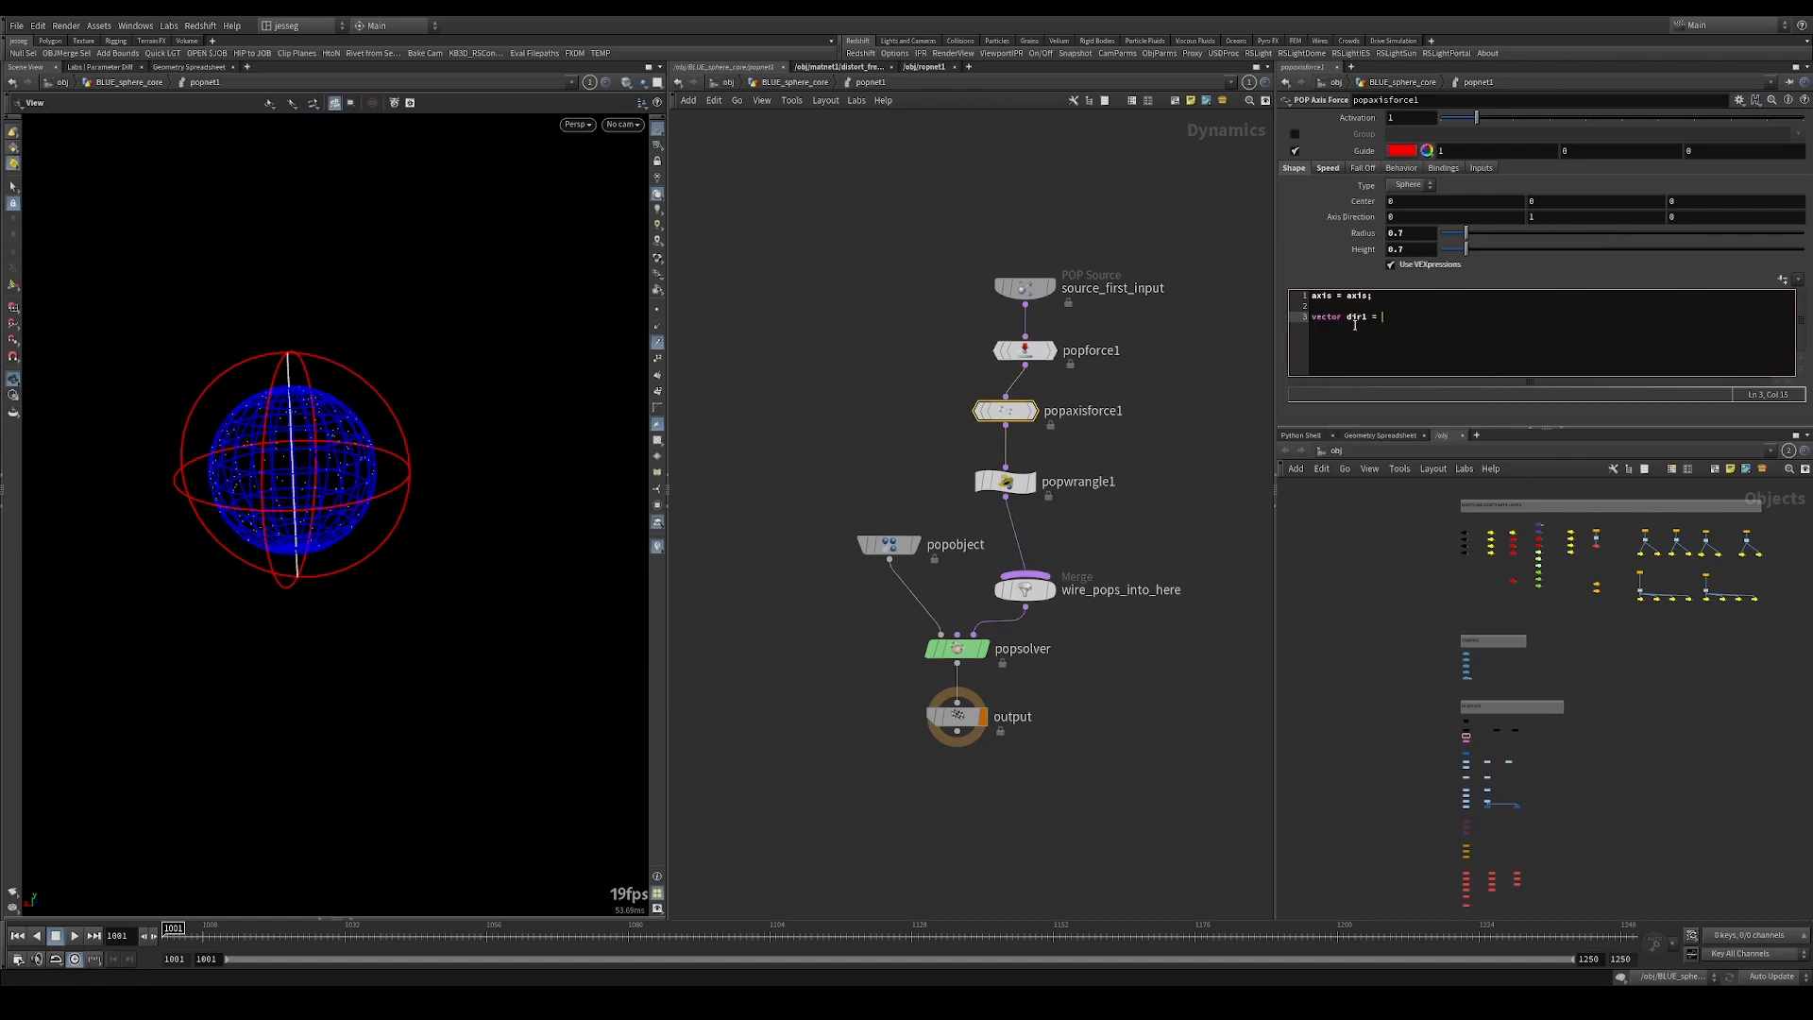
{"action": "type", "text": " set"}
{"action": "type", "text": "1,"}
{"action": "key", "text": "Return"}
{"action": "type", "text": "vector dir2 = set(0,1"}
{"action": "key", "text": "Return"}
{"action": "key", "text": "Return"}
{"action": "mouse_move", "coordinate": [308, 421]}
{"action": "left_mouse_down"}
{"action": "mouse_move", "coordinate": [320, 409]}
{"action": "mouse_move", "coordinate": [307, 421]}
{"action": "left_mouse_up"}
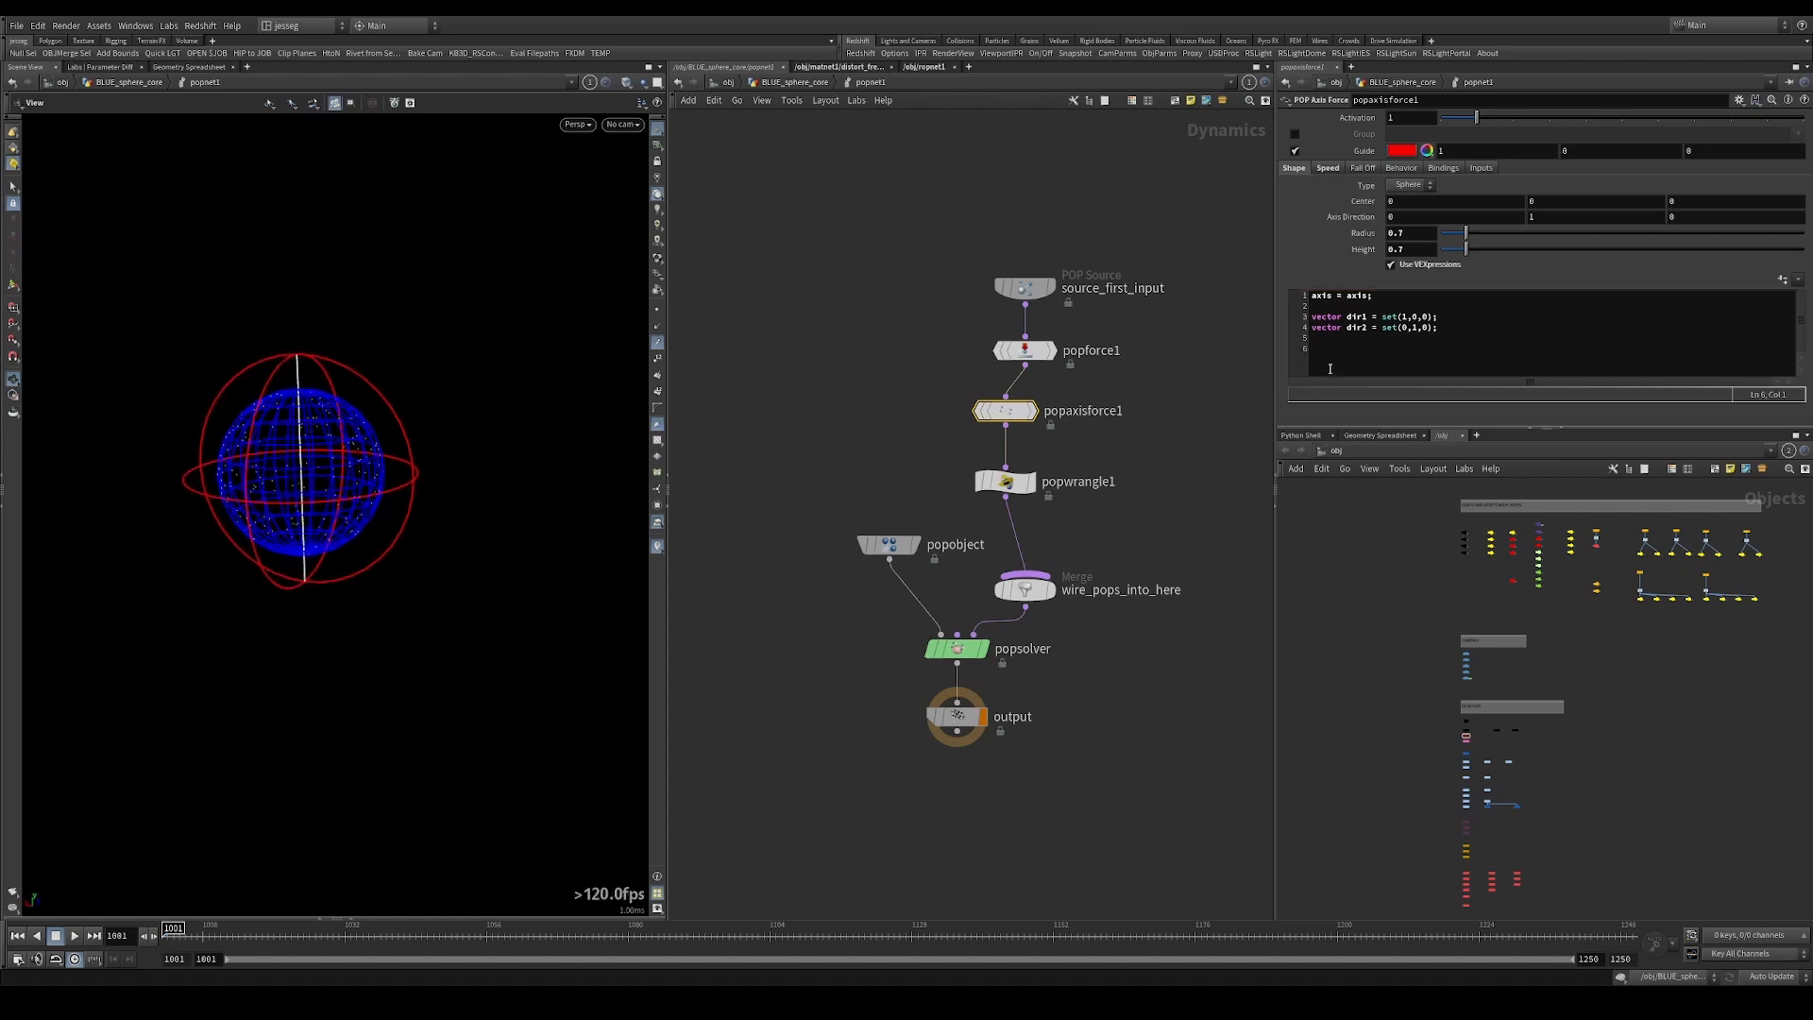
{"action": "left_click", "coordinate": [1330, 369]}
Copy popwrangle1's line "@P = lerp(@P, newpos, 0.5);" to the end of popaxisforce1's shape expression.
{"action": "left_click", "coordinate": [1004, 481]}
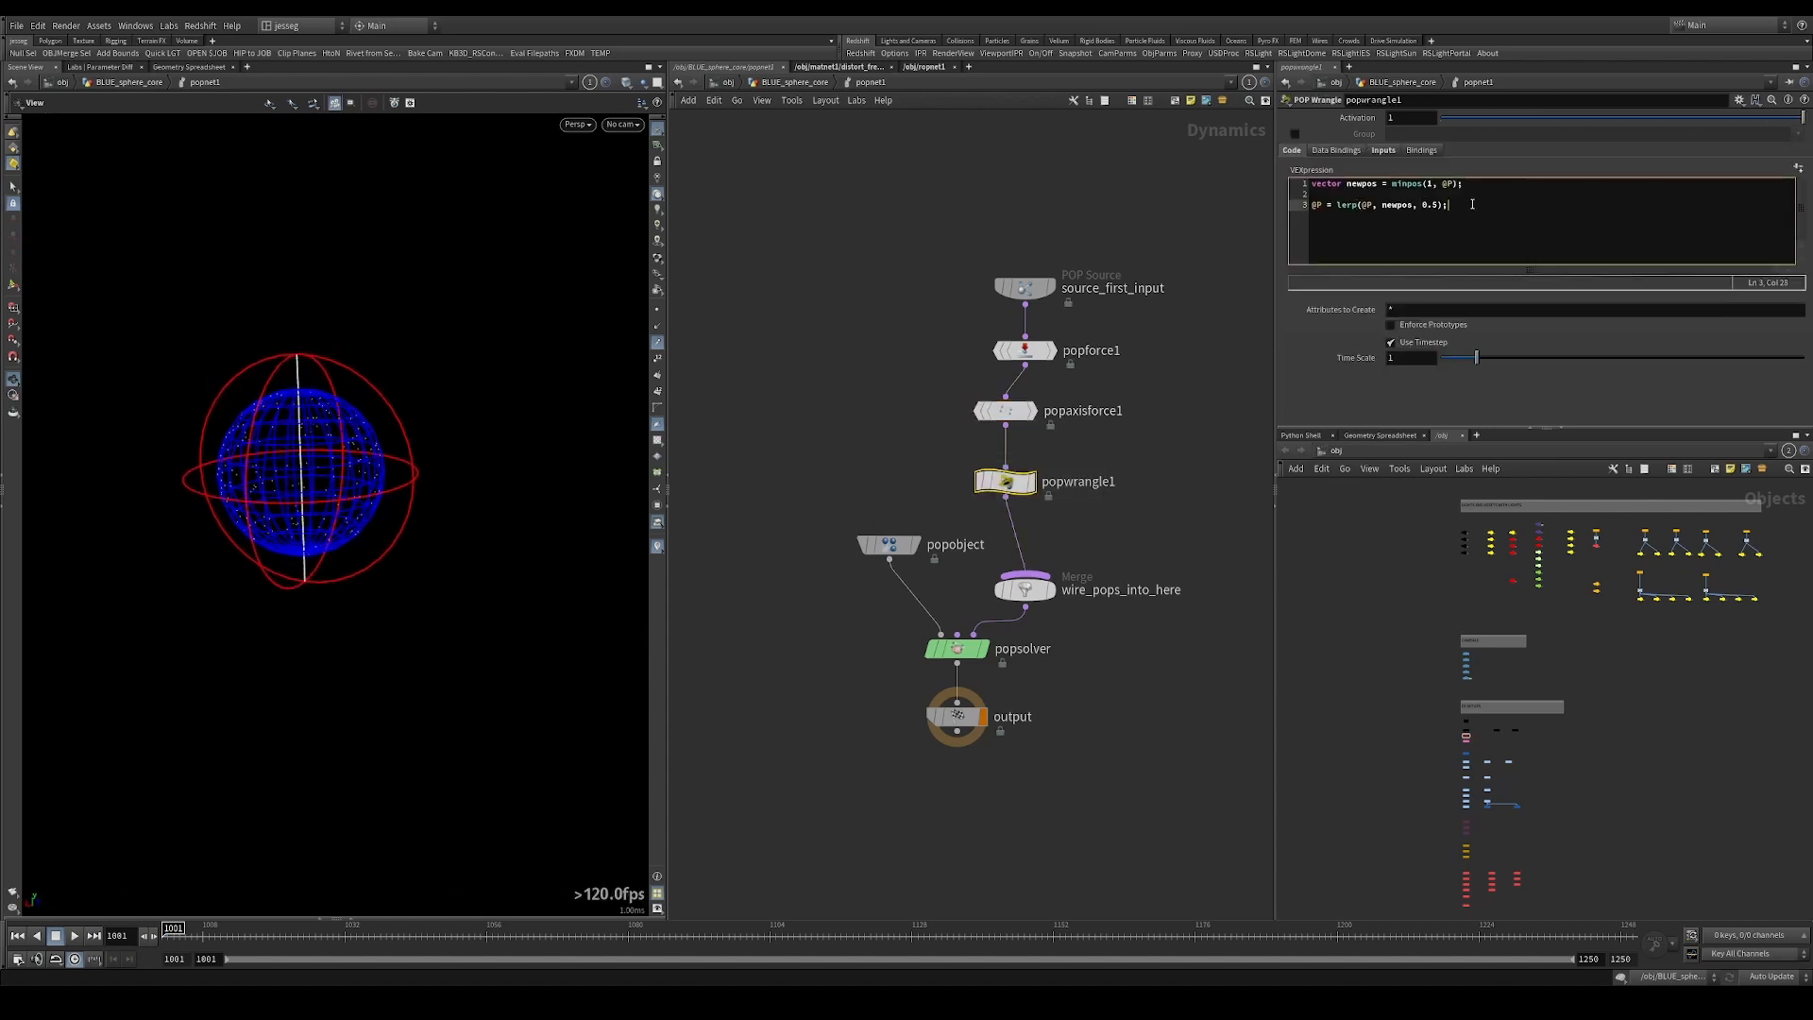
{"action": "left_click_drag", "start_coordinate": [1449, 205], "coordinate": [1289, 208]}
{"action": "left_click_drag", "start_coordinate": [1478, 208], "coordinate": [1295, 210]}
{"action": "key", "text": "ctrl+c"}
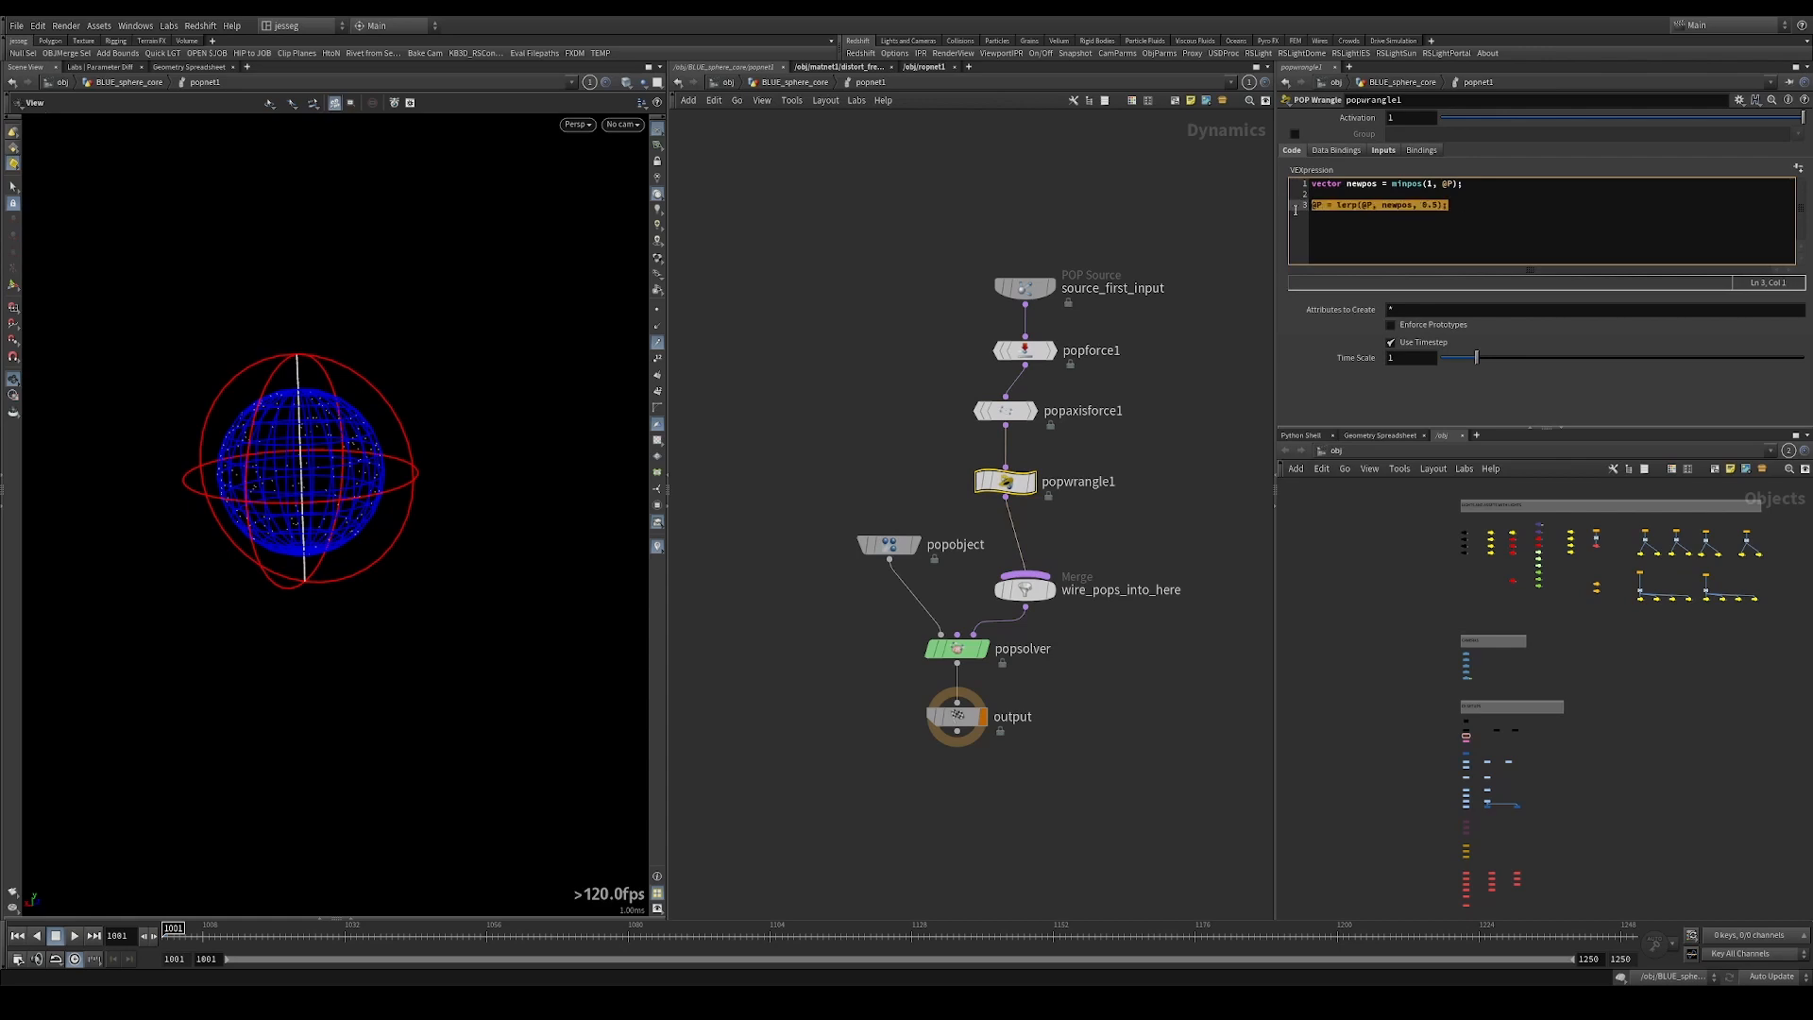
{"action": "left_click", "coordinate": [1001, 411]}
{"action": "left_click", "coordinate": [1443, 351]}
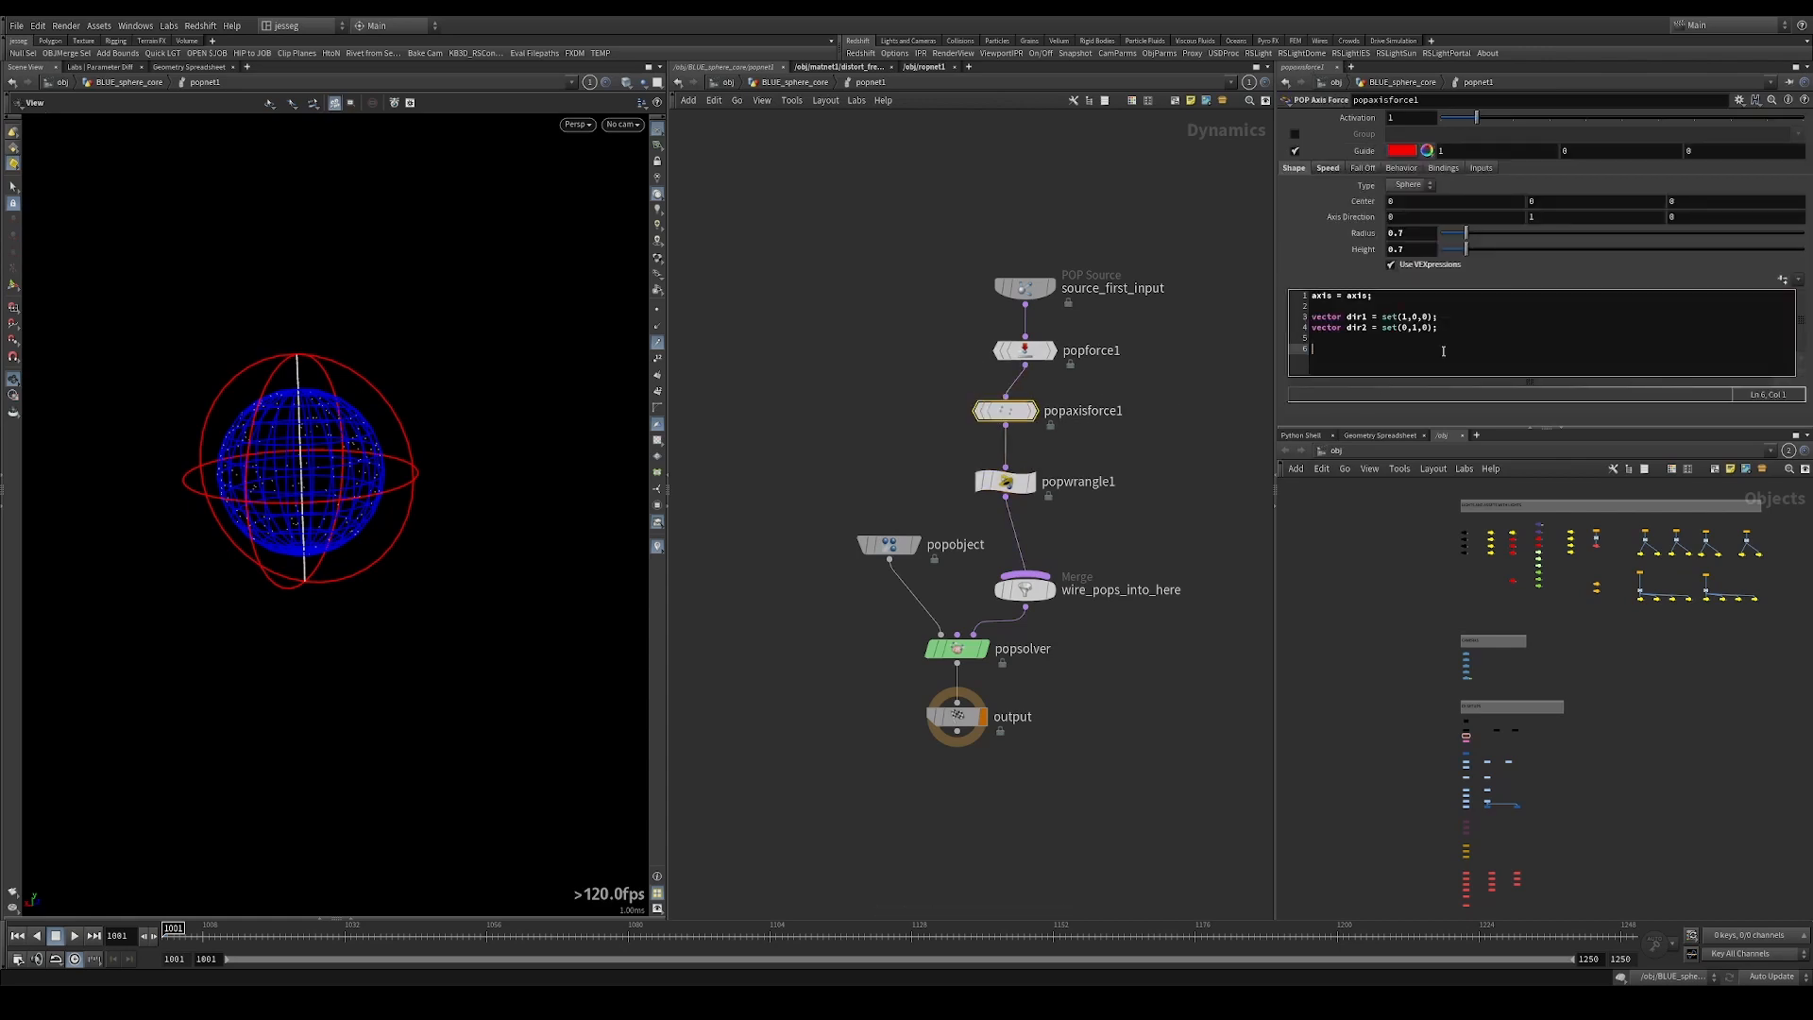
{"action": "key", "text": "ctrl+v"}
{"action": "key", "text": "BackSpace"}
{"action": "double_click", "coordinate": [1436, 347]}
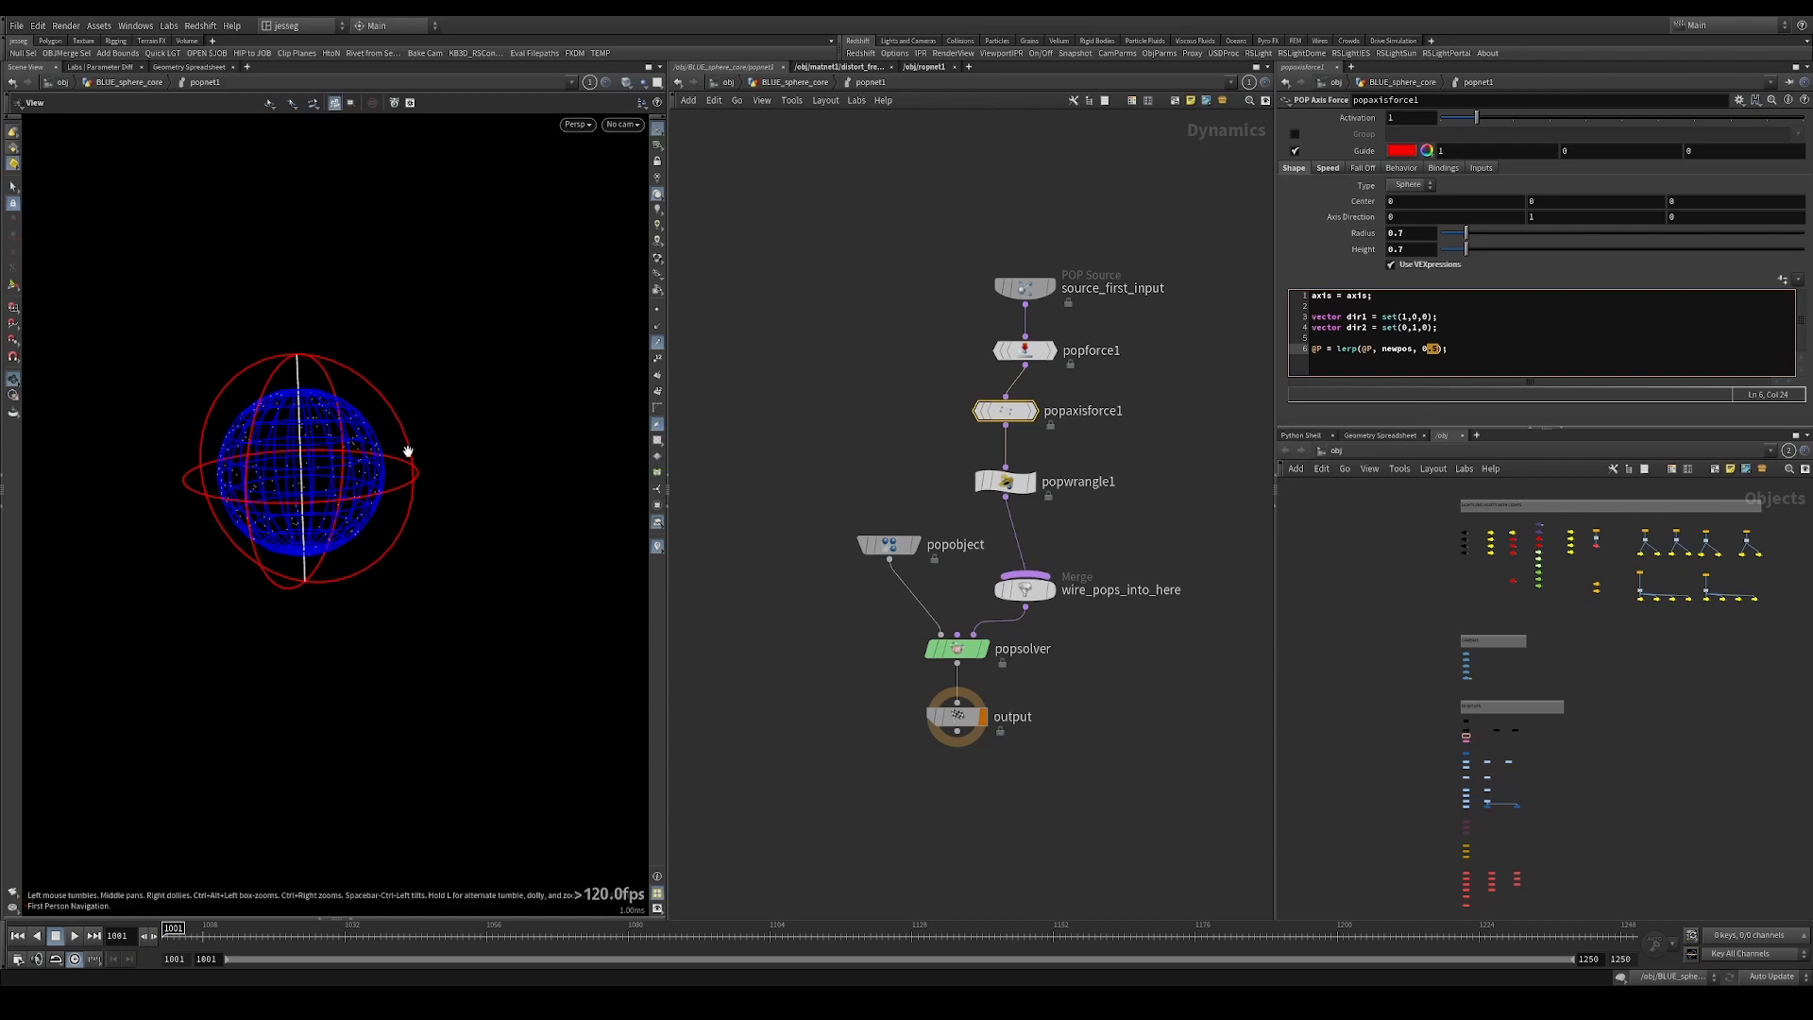
Rewrite the pasted lerp line so it assigns to axis and blends between dir1 and dir2.
{"action": "left_click_drag", "start_coordinate": [1457, 316], "coordinate": [1383, 315]}
{"action": "left_click_drag", "start_coordinate": [1442, 332], "coordinate": [1383, 327]}
{"action": "left_click", "coordinate": [1435, 349]}
{"action": "double_click", "coordinate": [1357, 317]}
{"action": "key", "text": "ctrl+c"}
{"action": "left_click_drag", "start_coordinate": [1372, 347], "coordinate": [1361, 346]}
{"action": "key", "text": "ctrl+v"}
{"action": "triple_click", "coordinate": [1357, 327]}
{"action": "left_click", "coordinate": [1404, 348]}
{"action": "double_click", "coordinate": [1404, 348]}
{"action": "type", "text": "dir2"}
{"action": "left_click_drag", "start_coordinate": [1320, 348], "coordinate": [1306, 348]}
{"action": "type", "text": "axis"}
Replace the blend amount in the axis lerp with the condition "rand(i@id) < 0.5".
{"action": "left_click_drag", "start_coordinate": [1450, 348], "coordinate": [1431, 347]}
{"action": "type", "text": "rand(@id"}
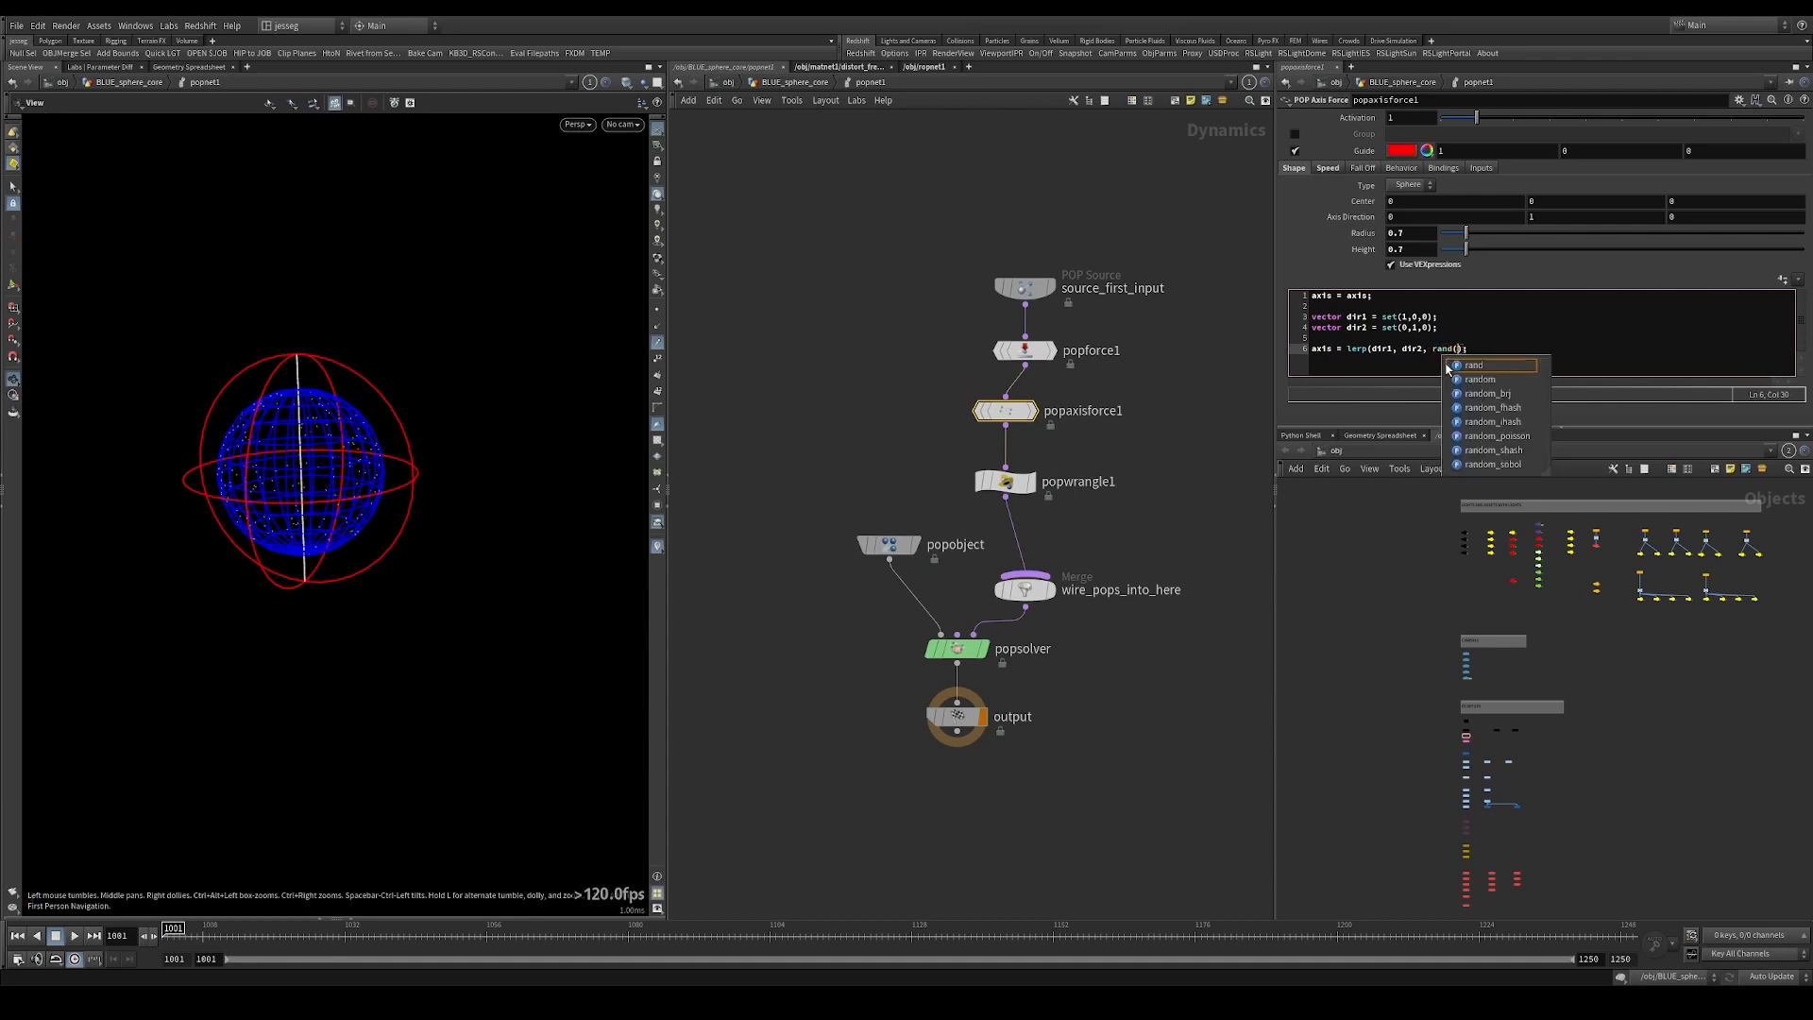
{"action": "type", "text": "))"}
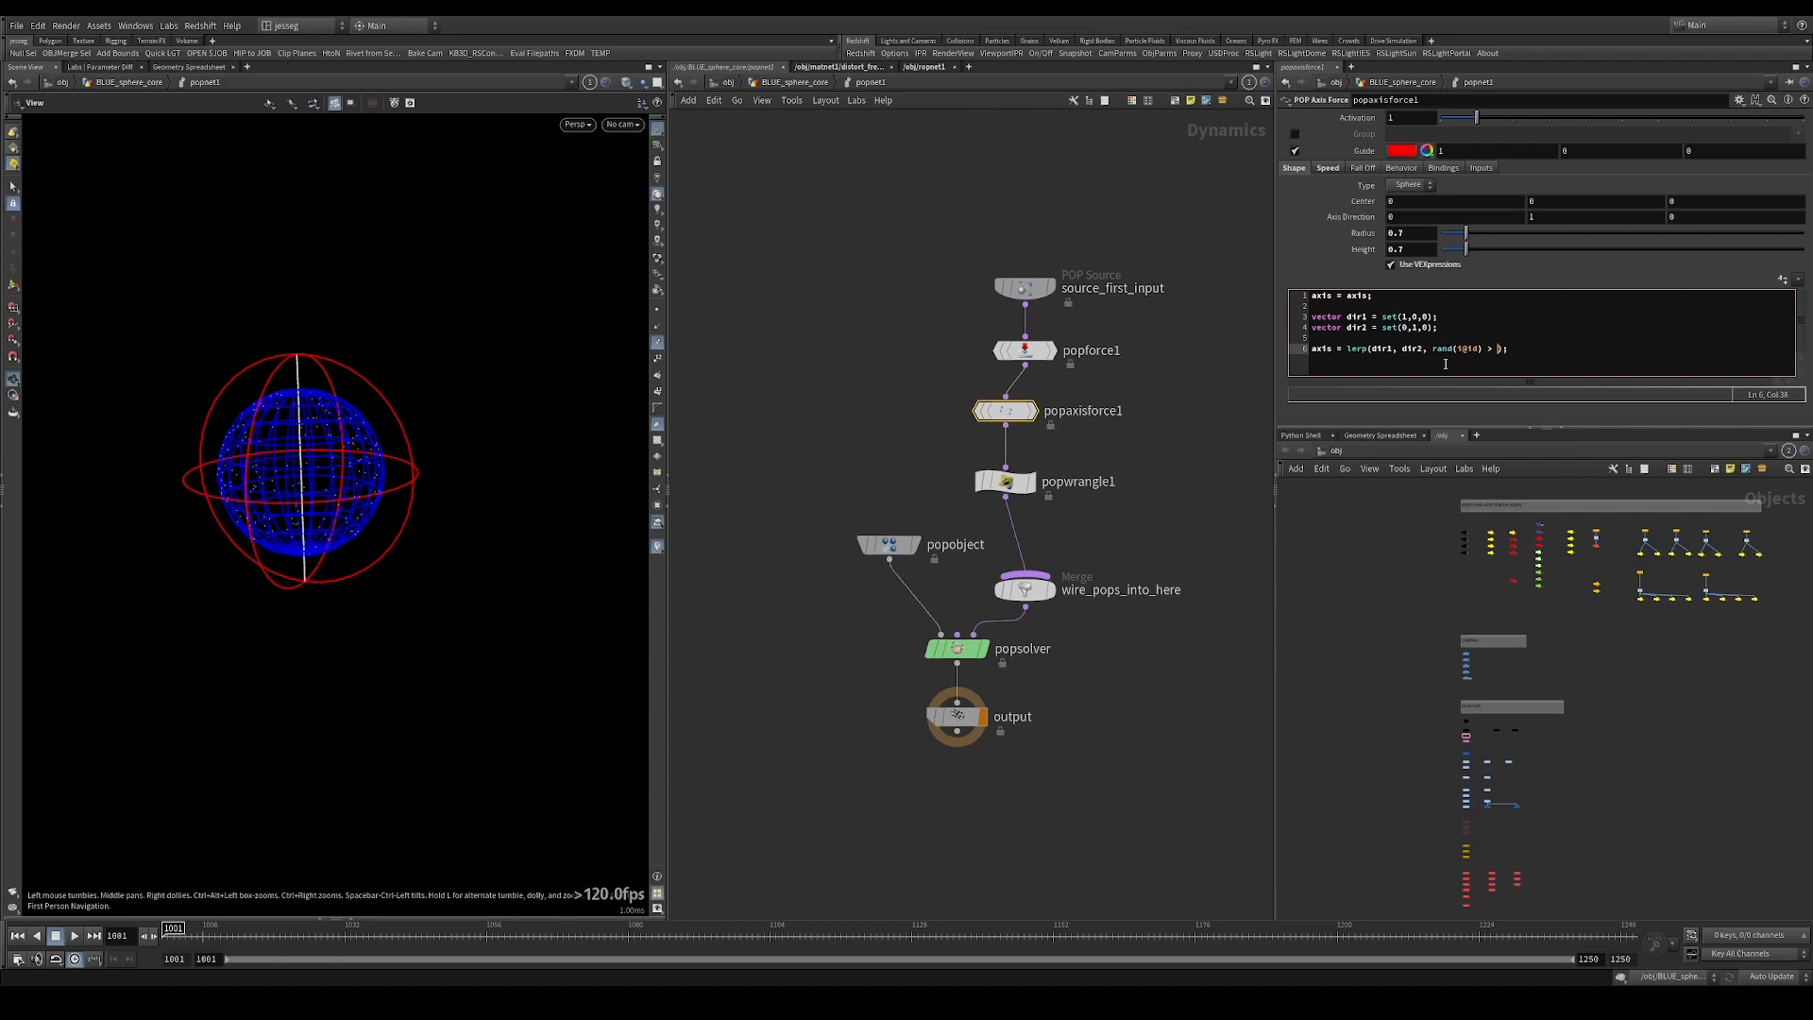
{"action": "type", "text": " < 0.5"}
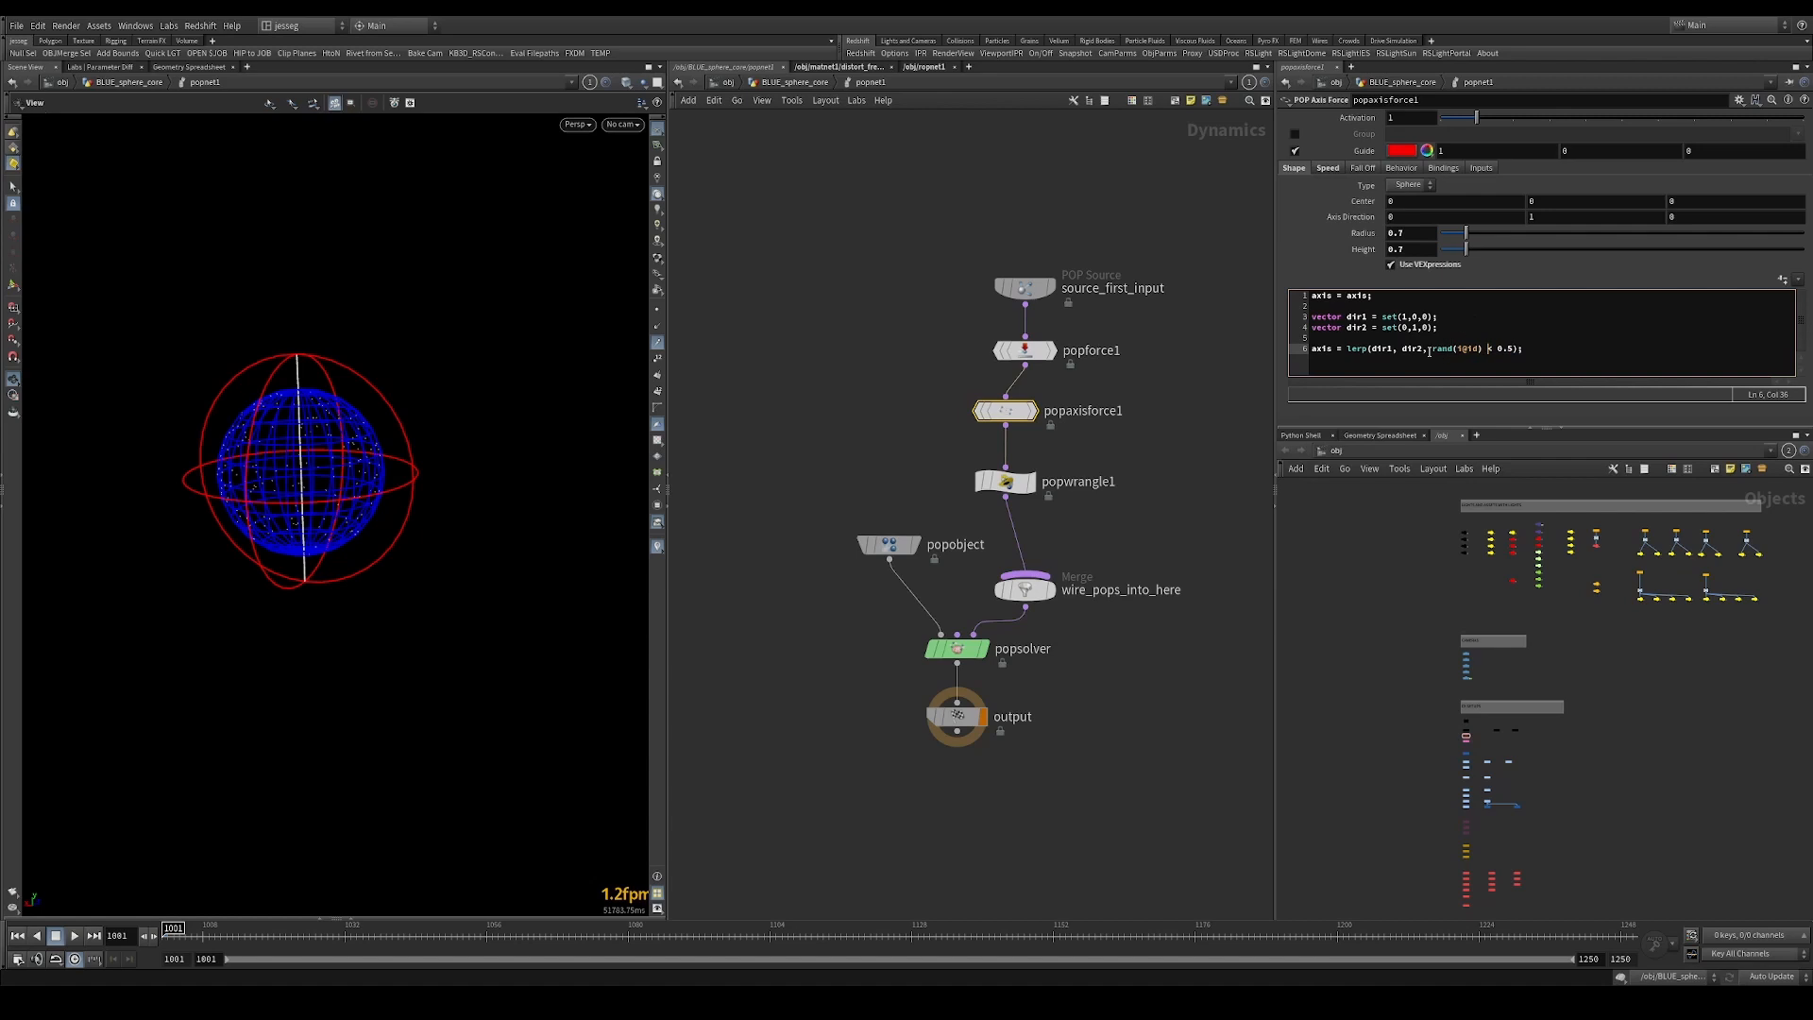
Examine how popaxisforce1's lerp line picks between dir1 and dir2 through the random id condition.
{"action": "mouse_move", "coordinate": [1436, 348]}
{"action": "left_mouse_down"}
{"action": "mouse_move", "coordinate": [1514, 351]}
{"action": "mouse_move", "coordinate": [1405, 339]}
{"action": "left_mouse_up"}
{"action": "left_click", "coordinate": [1472, 341]}
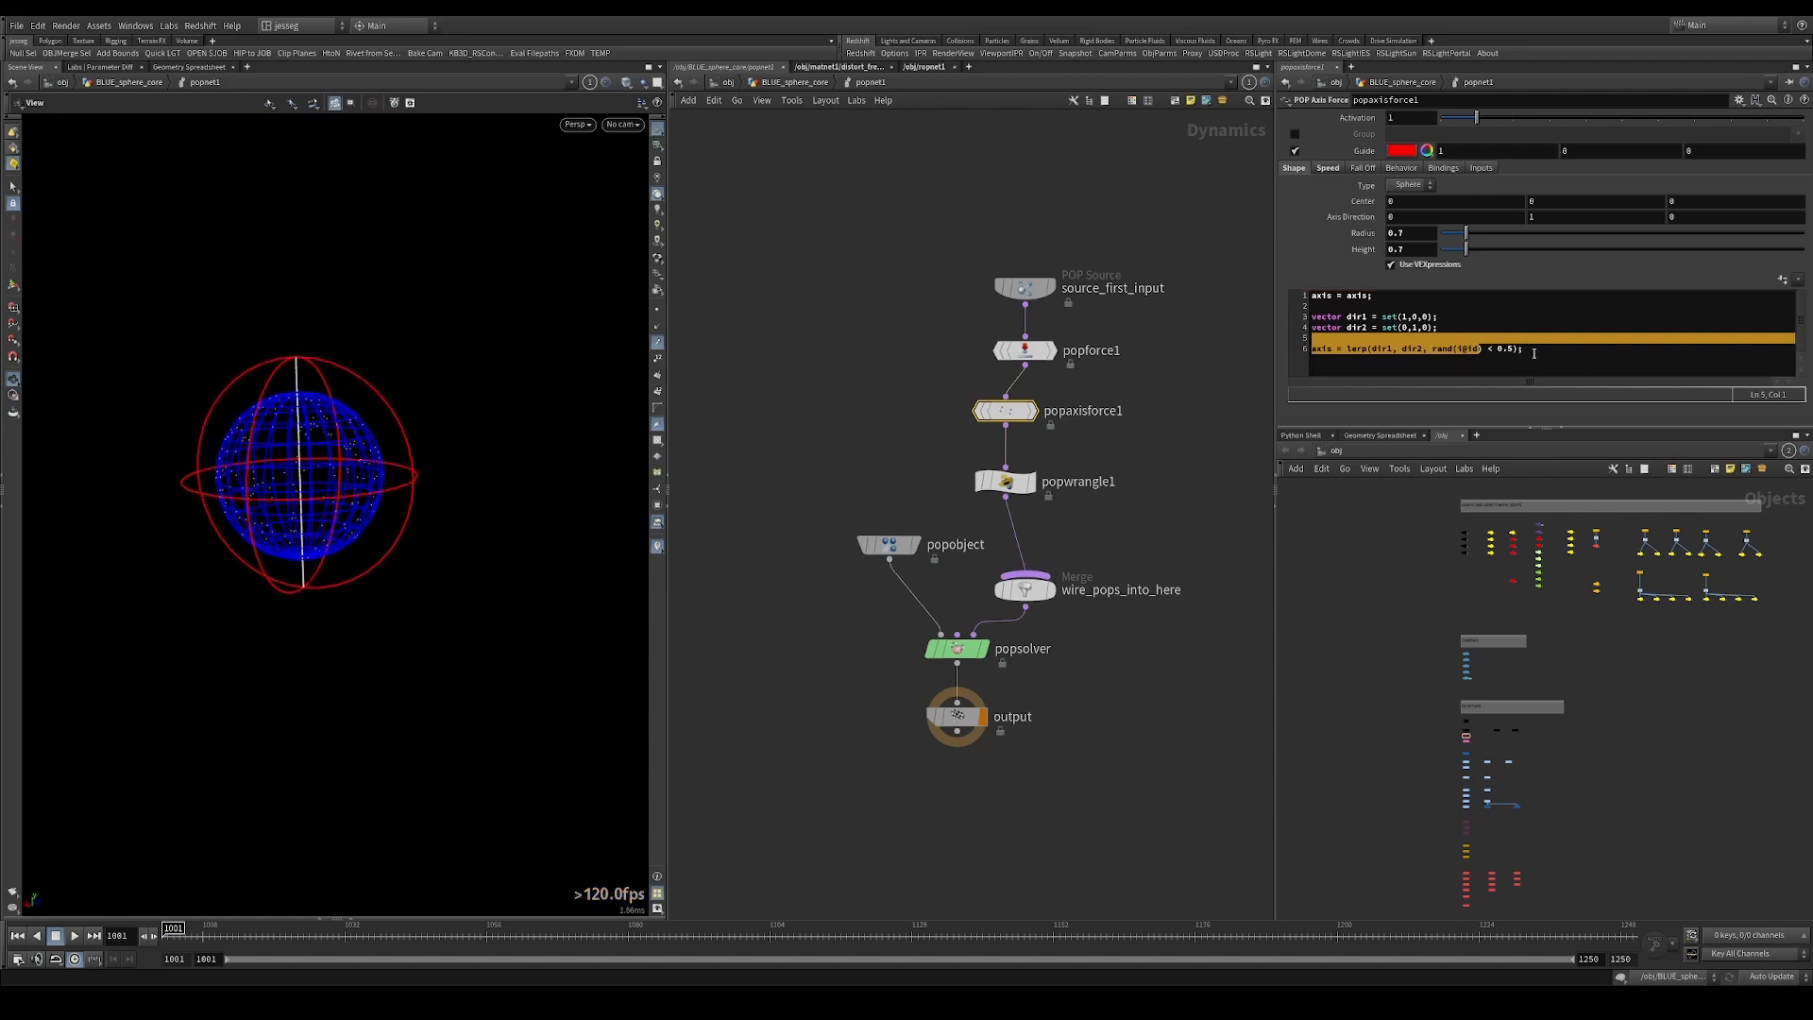
{"action": "left_click", "coordinate": [1504, 352]}
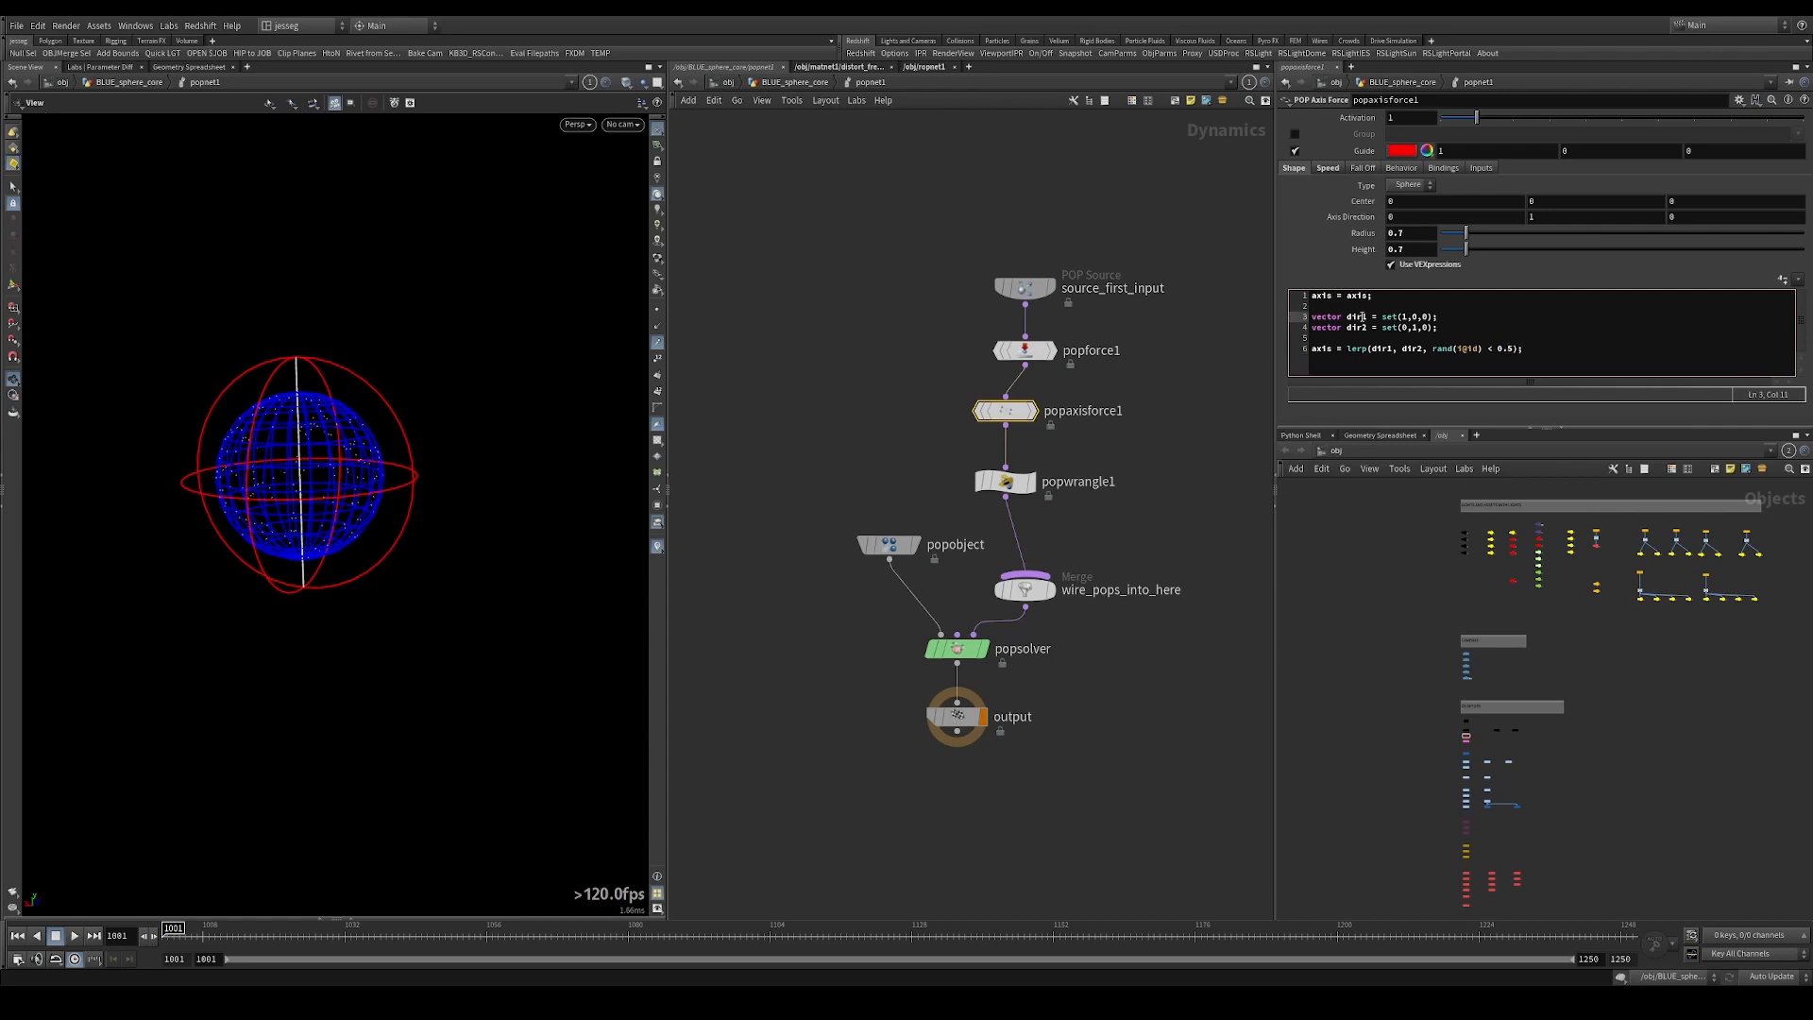
{"action": "double_click", "coordinate": [1380, 349]}
{"action": "double_click", "coordinate": [1413, 348]}
{"action": "left_click", "coordinate": [1475, 351]}
{"action": "left_click_drag", "start_coordinate": [1432, 349], "coordinate": [1512, 351]}
{"action": "mouse_move", "coordinate": [1516, 349]}
{"action": "left_mouse_down"}
{"action": "mouse_move", "coordinate": [1301, 349]}
{"action": "mouse_move", "coordinate": [1514, 348]}
{"action": "left_mouse_up"}
{"action": "left_click", "coordinate": [1487, 349]}
{"action": "left_click_drag", "start_coordinate": [1434, 348], "coordinate": [1512, 349]}
{"action": "left_click", "coordinate": [1377, 349]}
{"action": "double_click", "coordinate": [1404, 316]}
{"action": "double_click", "coordinate": [1413, 328]}
{"action": "left_click", "coordinate": [1411, 338]}
{"action": "left_click", "coordinate": [1167, 437]}
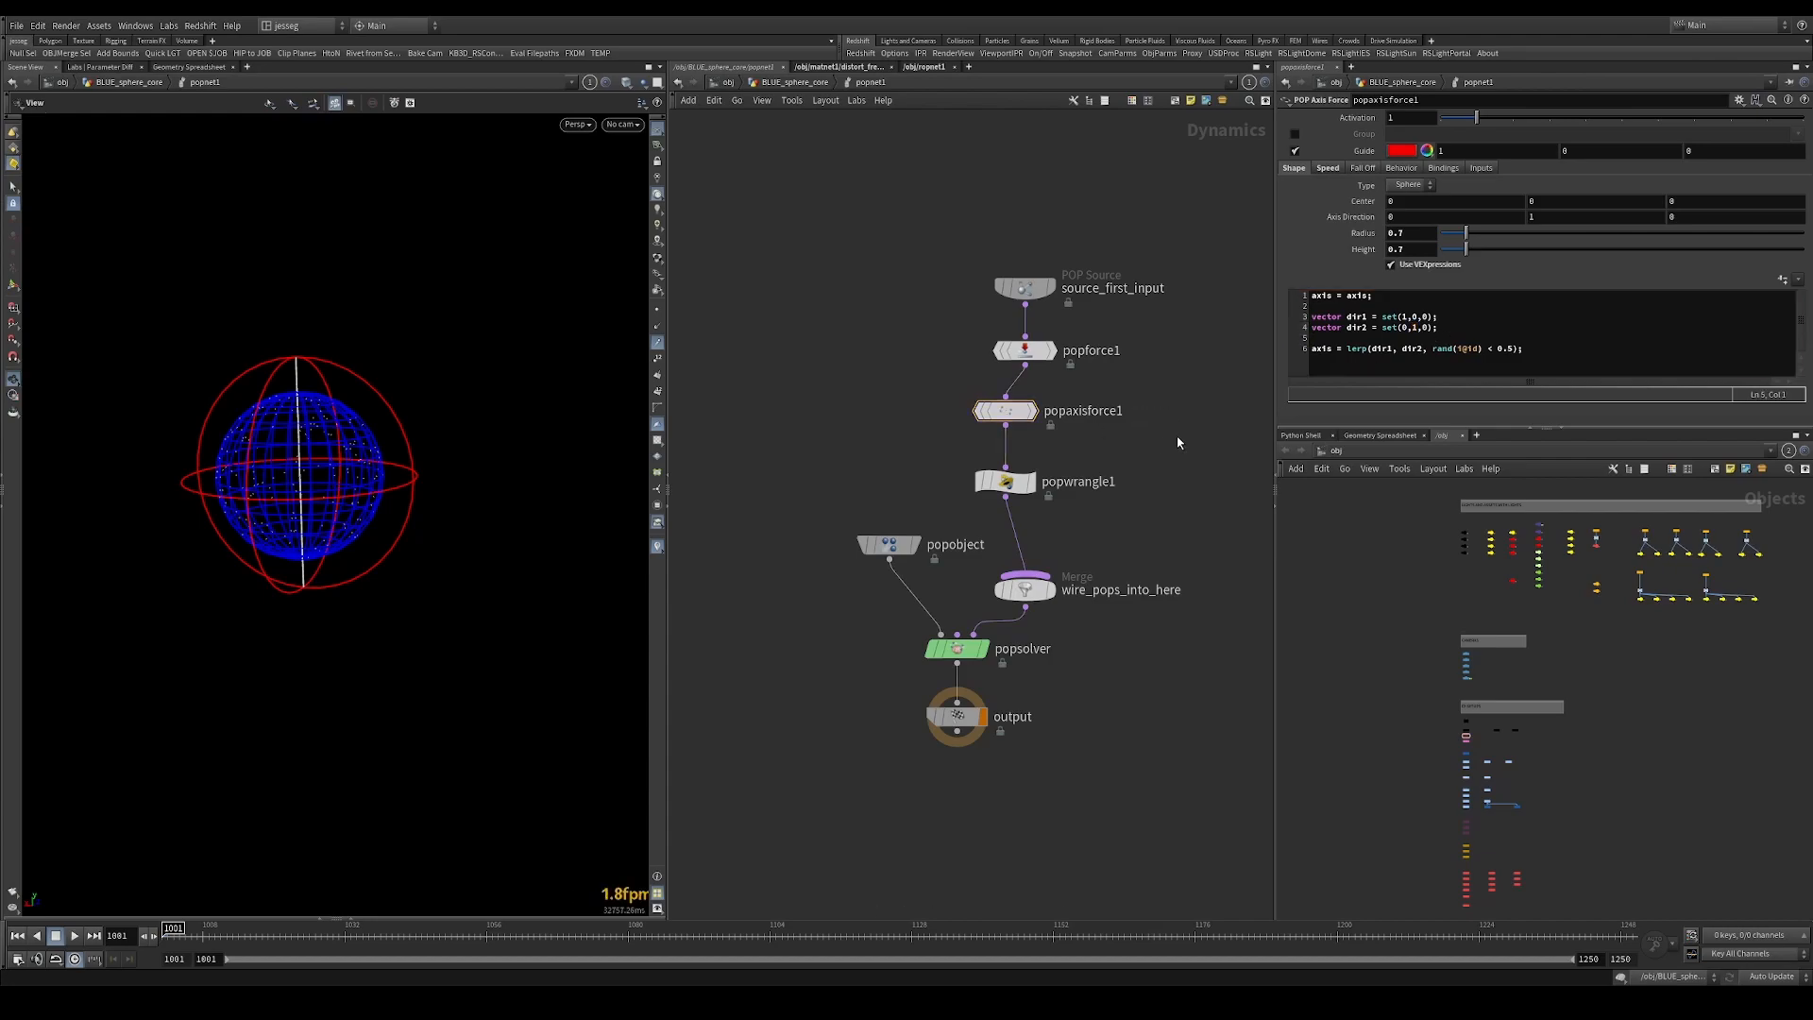
Play the simulation and examine the particle motion around the sphere from several angles.
{"action": "key", "text": "Up"}
{"action": "scroll", "coordinate": [342, 448], "scroll_direction": "up", "scroll_amount": 4}
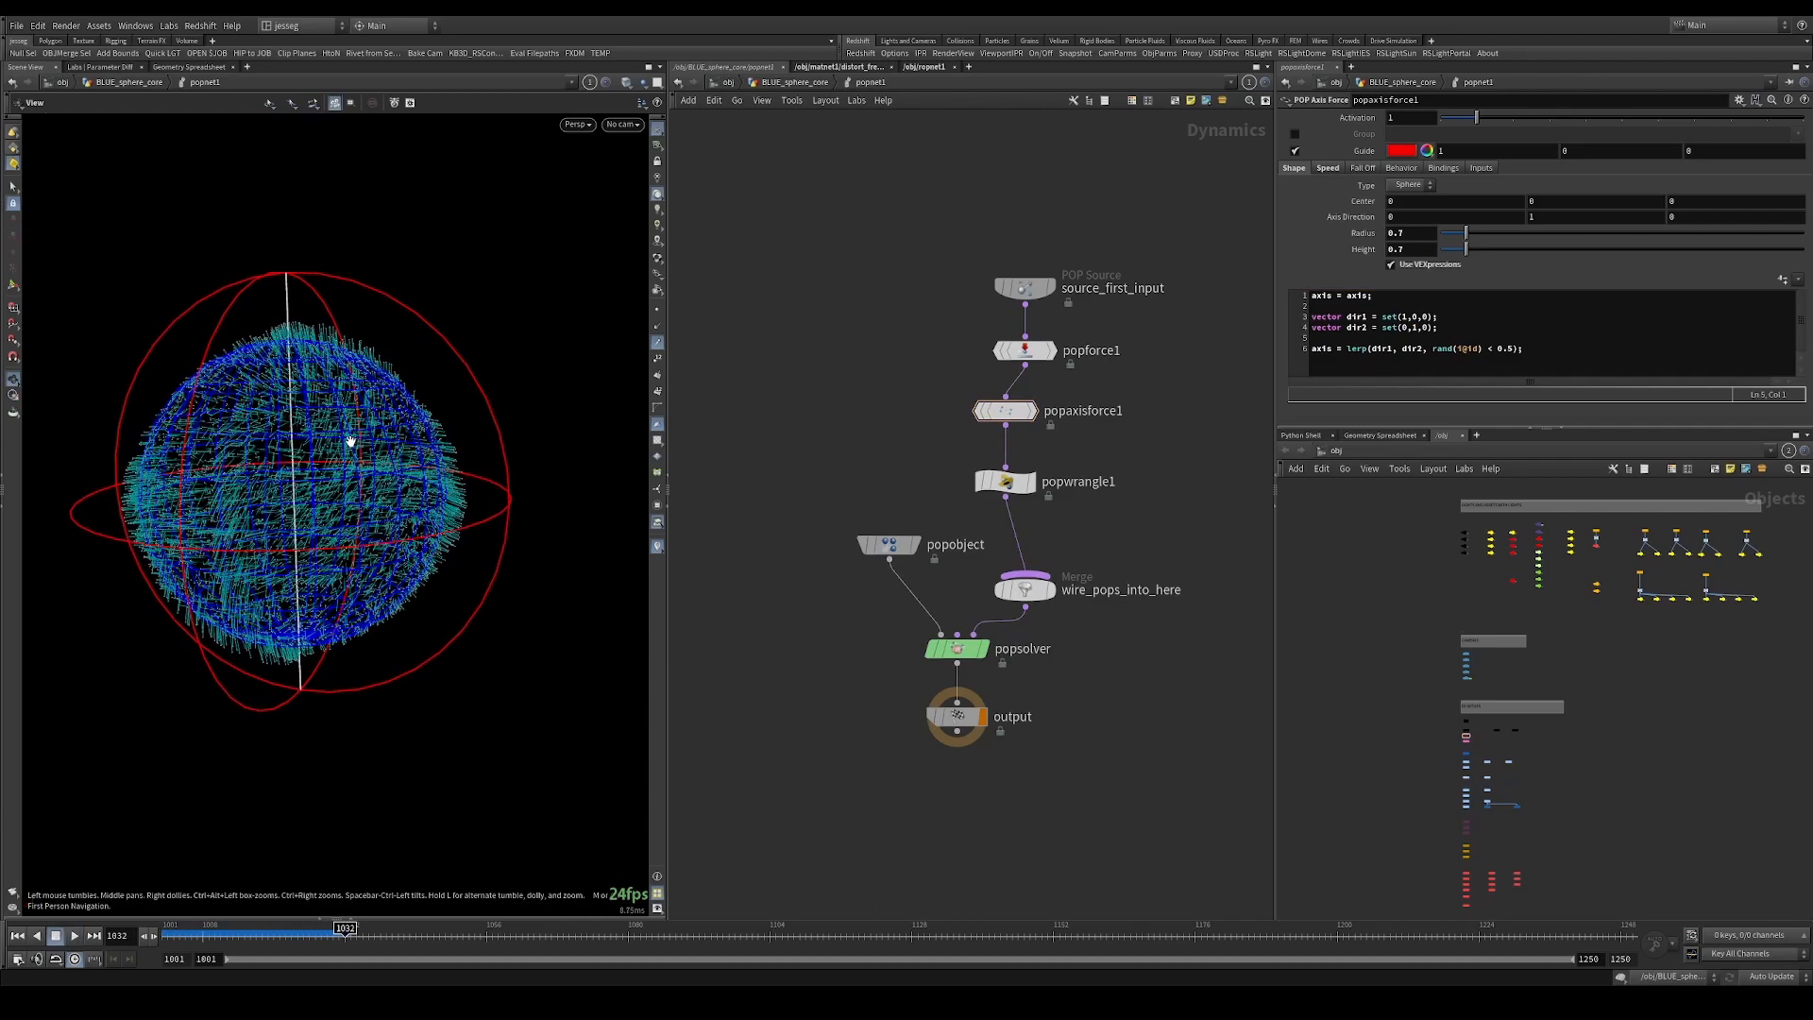
{"action": "left_click_drag", "start_coordinate": [350, 441], "coordinate": [178, 396]}
{"action": "key", "text": "Up"}
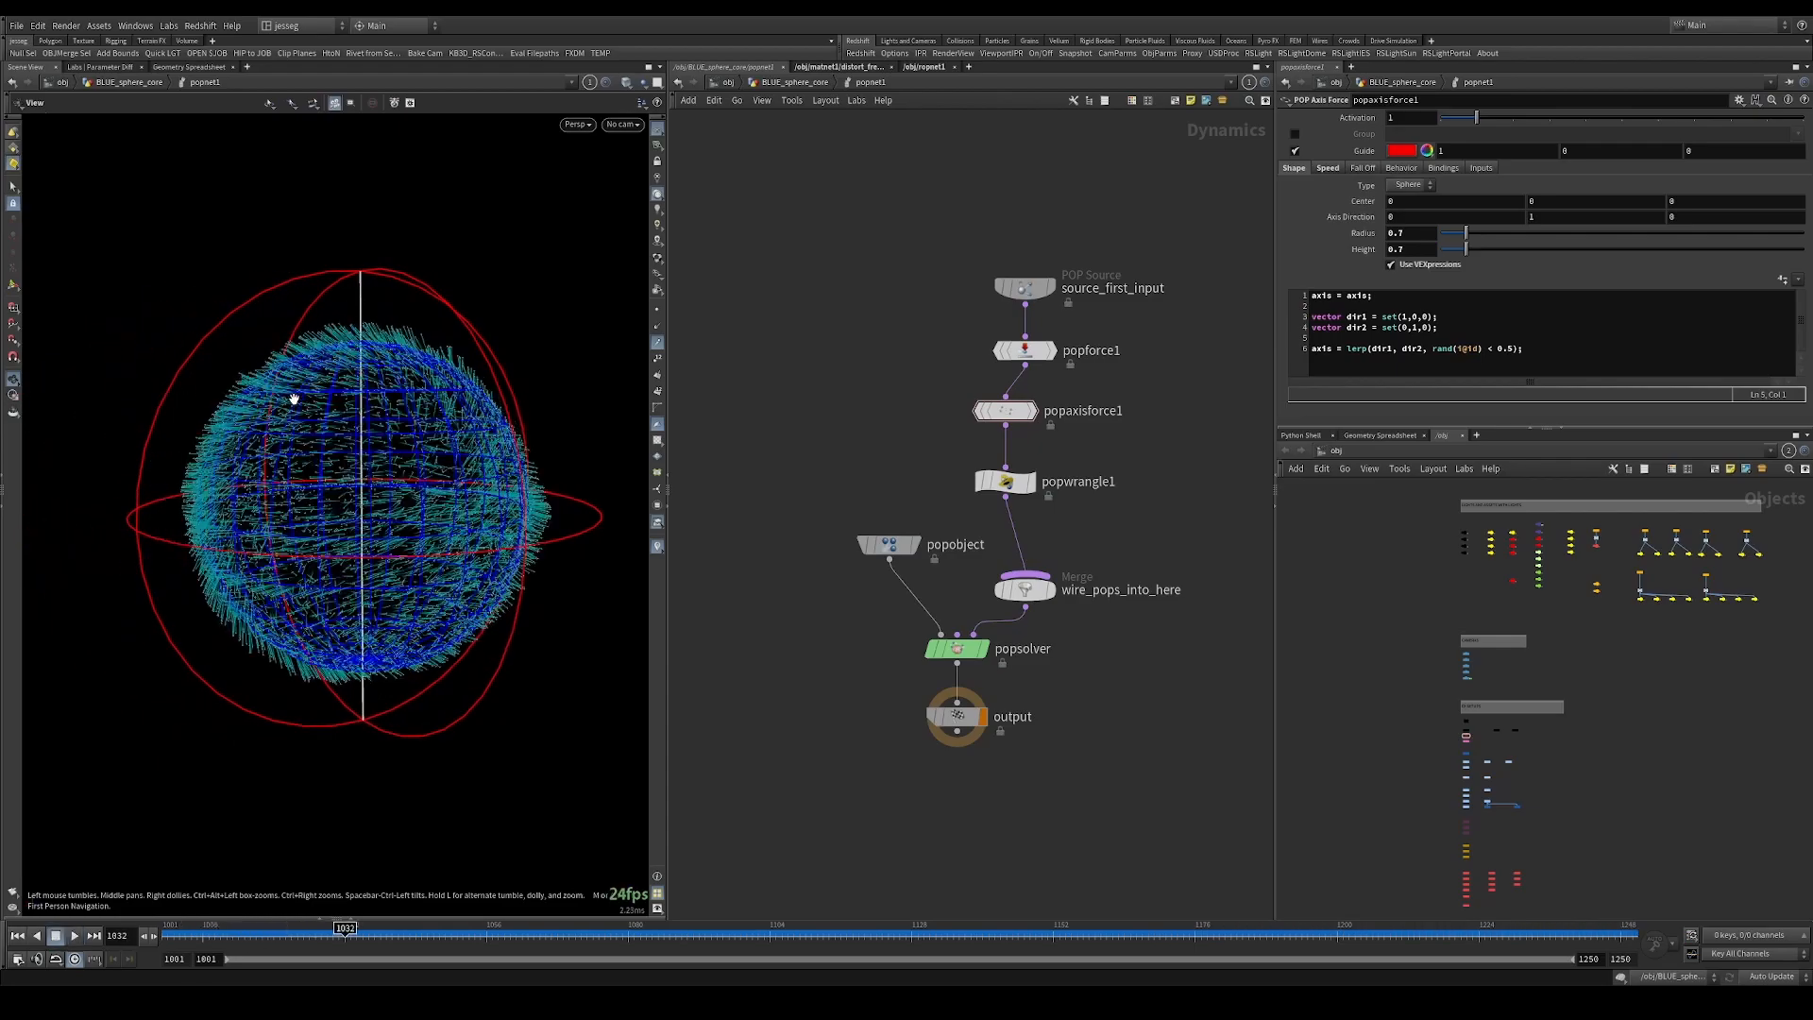
{"action": "left_click_drag", "start_coordinate": [295, 399], "coordinate": [345, 403]}
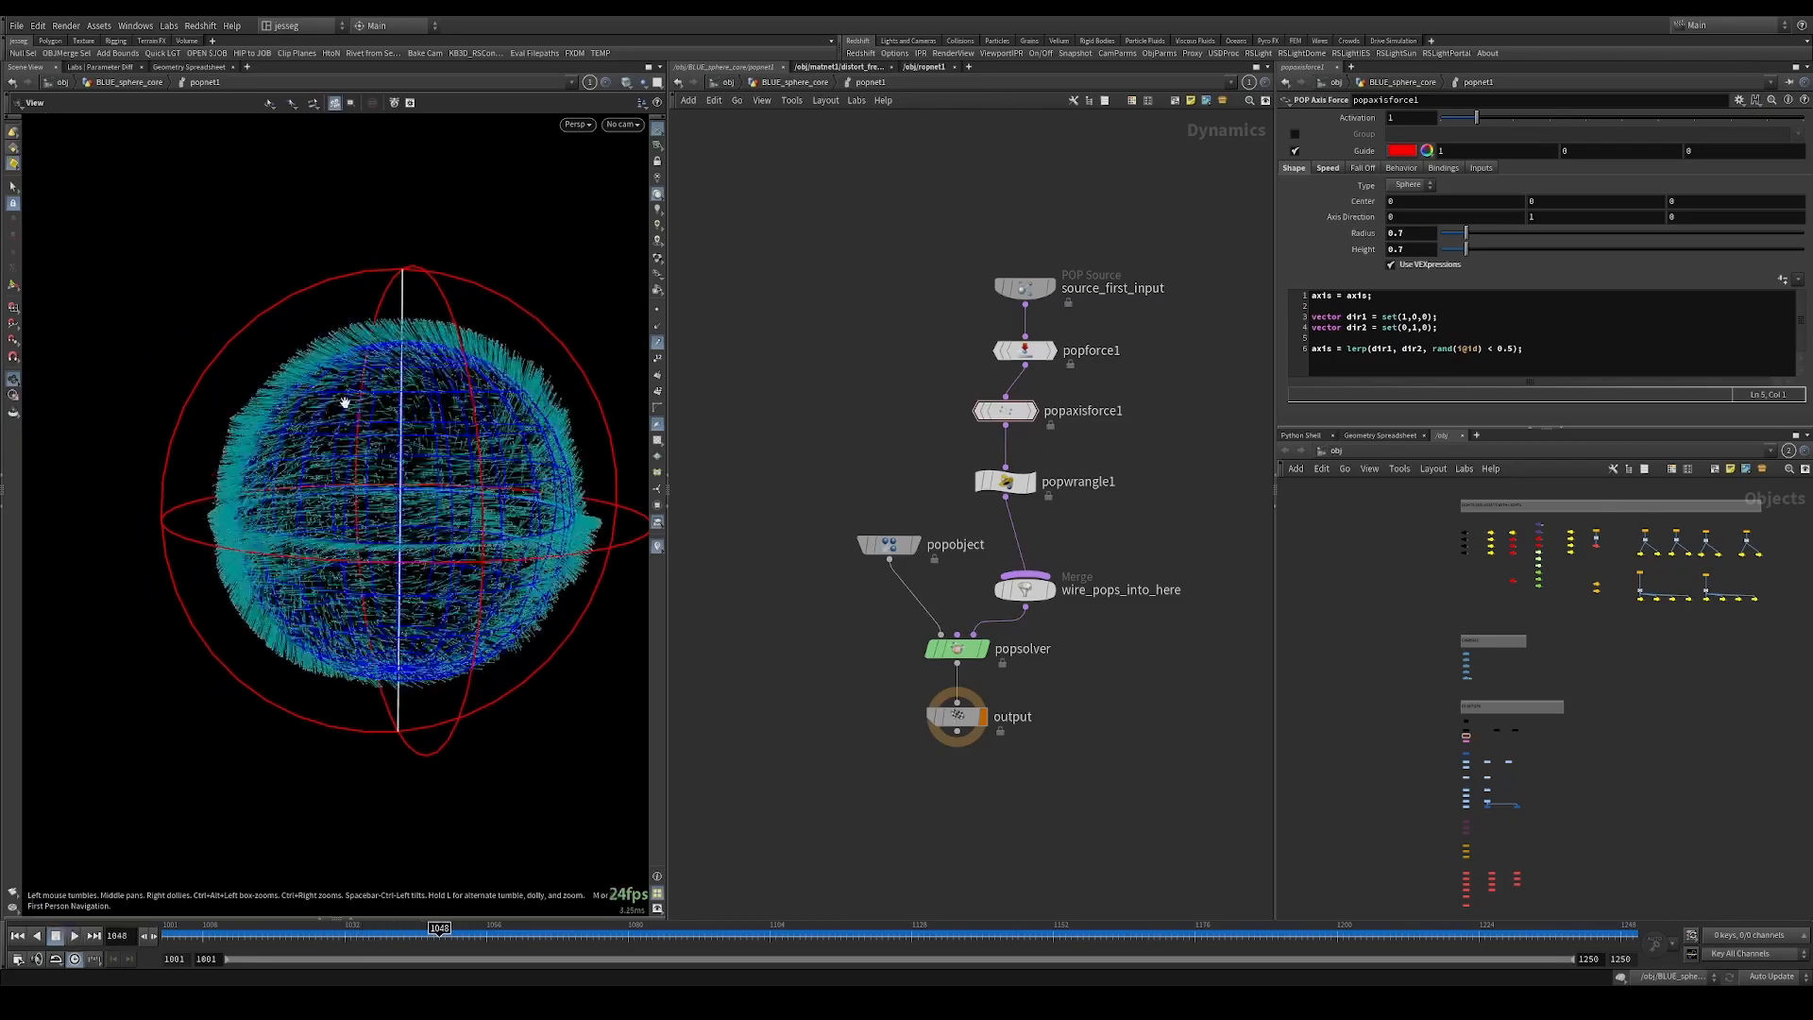
{"action": "key", "text": "ctrl+Up"}
{"action": "key", "text": "Up"}
{"action": "left_click_drag", "start_coordinate": [348, 425], "coordinate": [487, 423]}
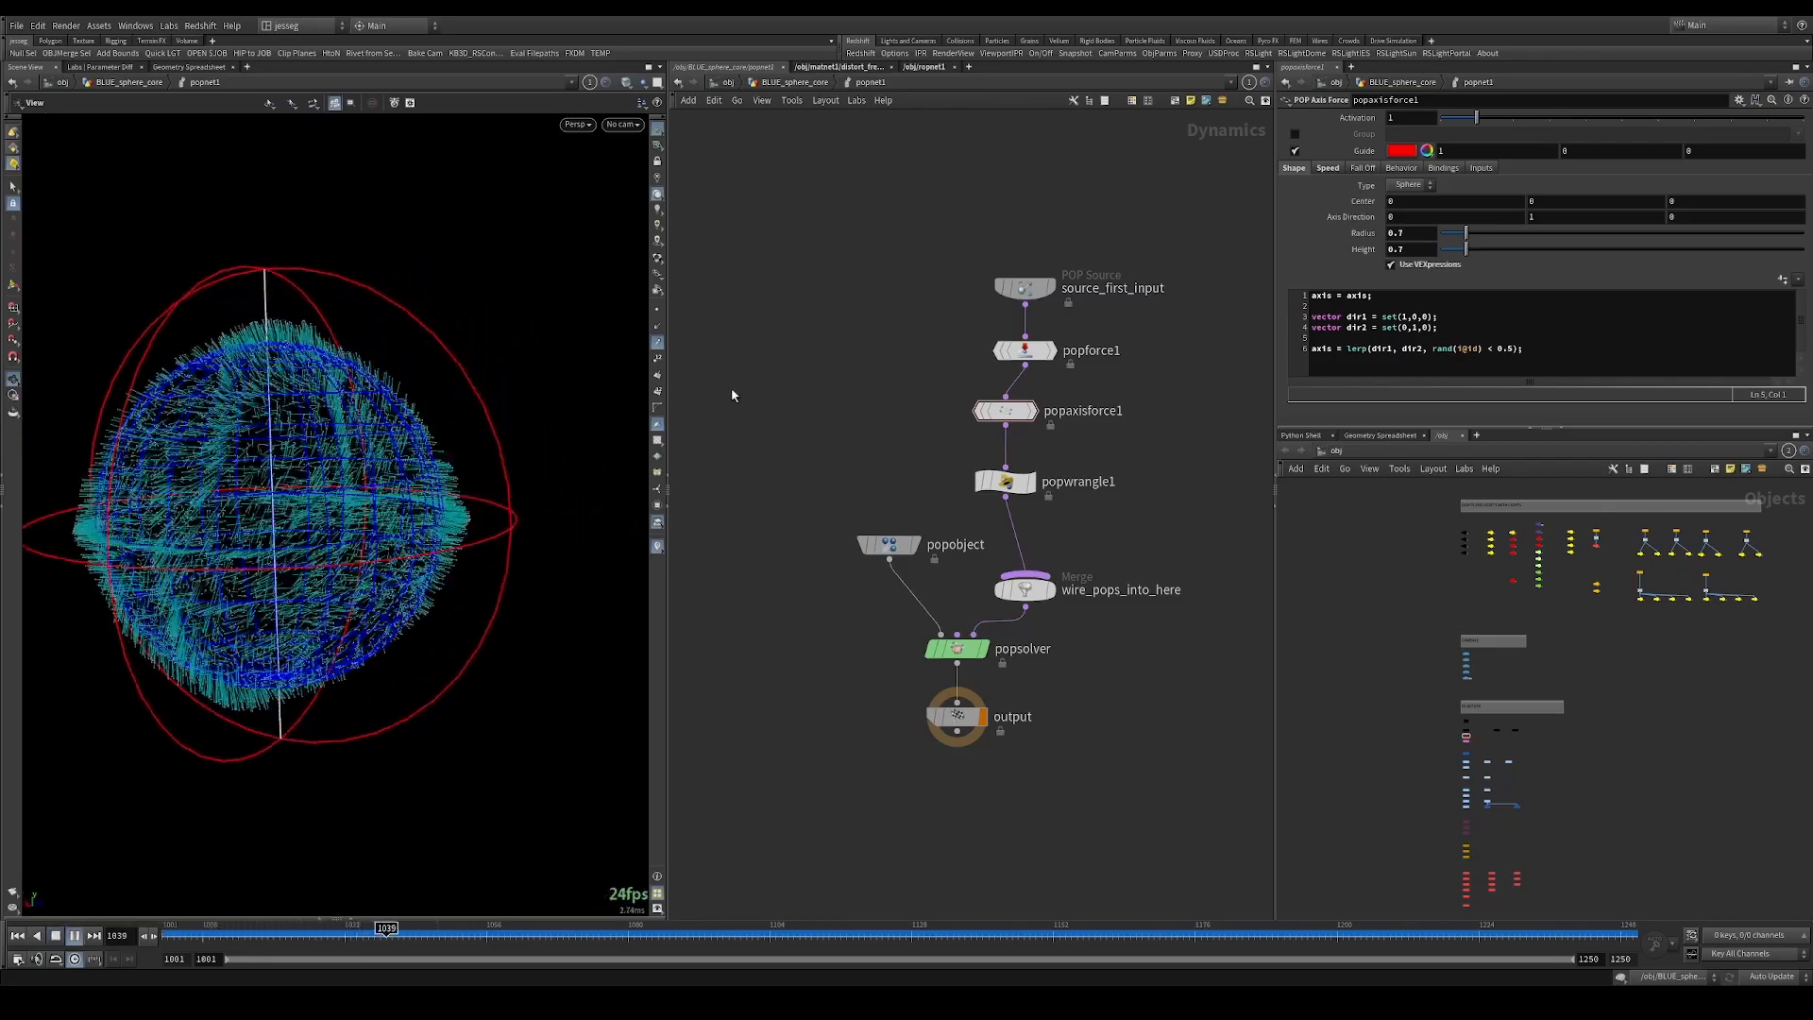
{"action": "left_click_drag", "start_coordinate": [283, 370], "coordinate": [223, 368]}
{"action": "key", "text": "Up"}
{"action": "key", "text": "Right"}
{"action": "key", "text": "Right"}
{"action": "key", "text": "Right"}
{"action": "key", "text": "Right"}
{"action": "key", "text": "Right"}
{"action": "key", "text": "Right"}
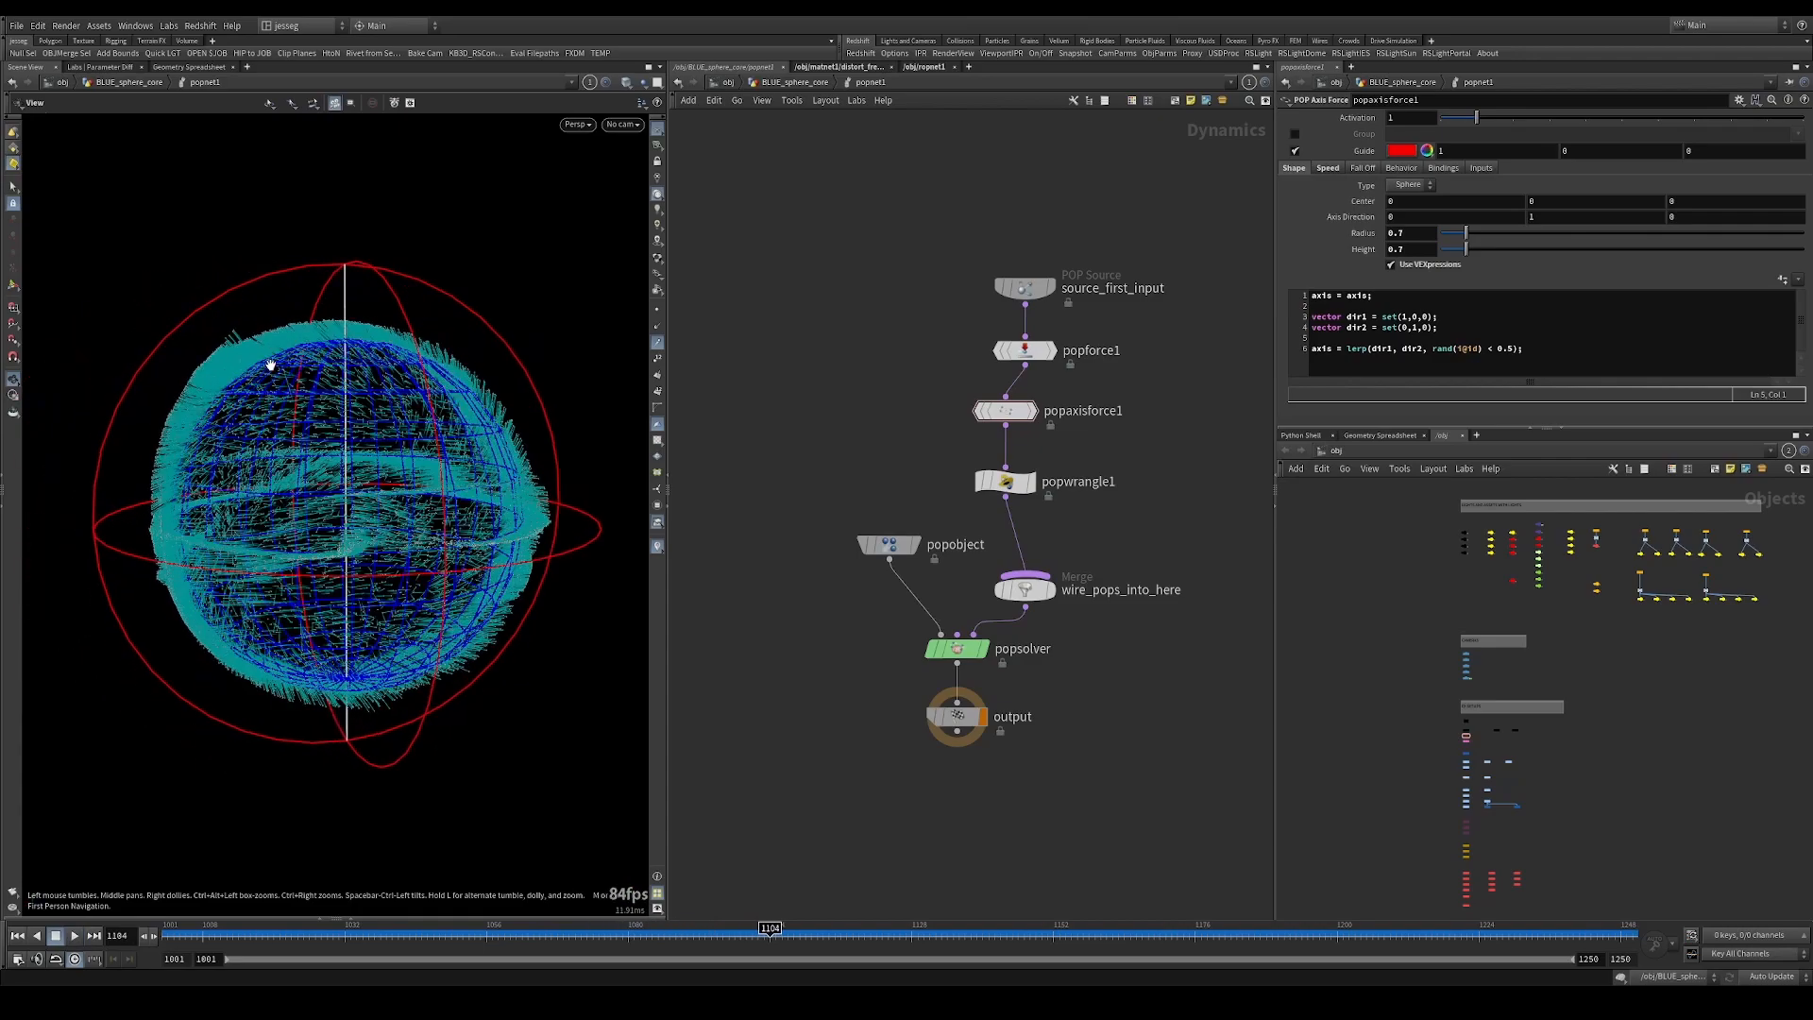
{"action": "key", "text": "Up"}
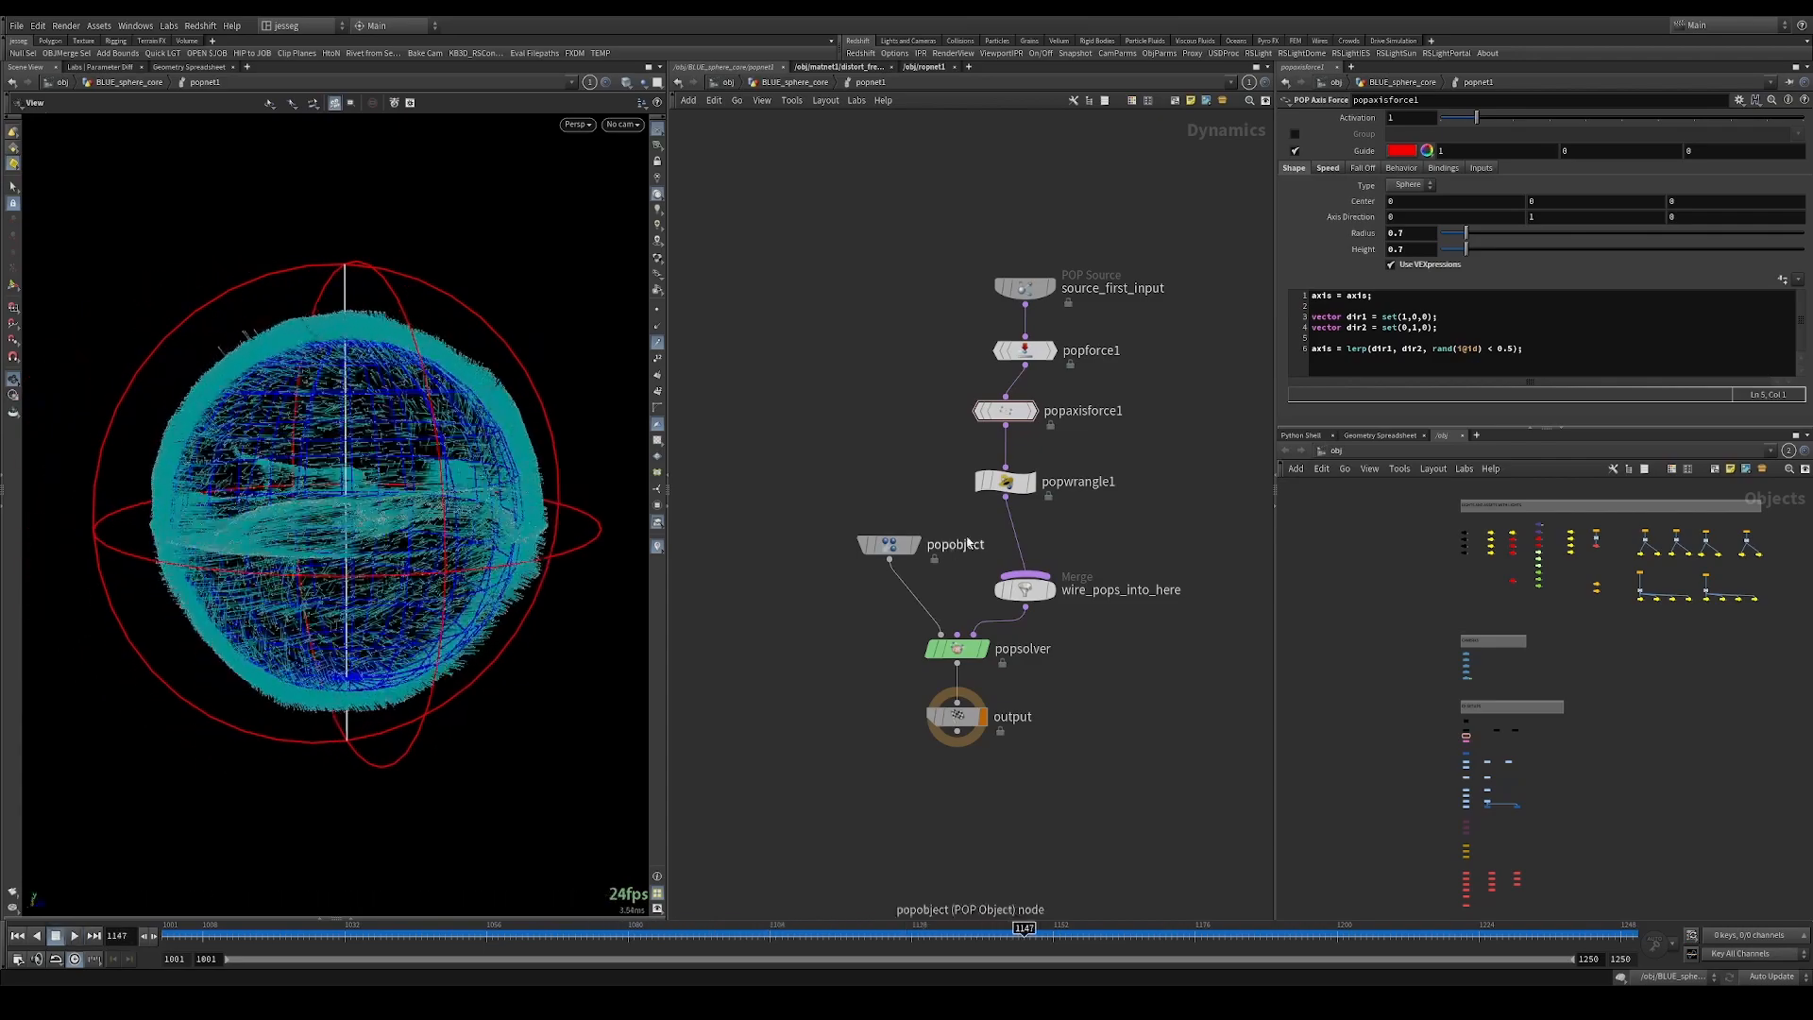
Review the lerp line in popwrangle1 that moves the particle positions toward the surface.
{"action": "left_click", "coordinate": [1004, 482]}
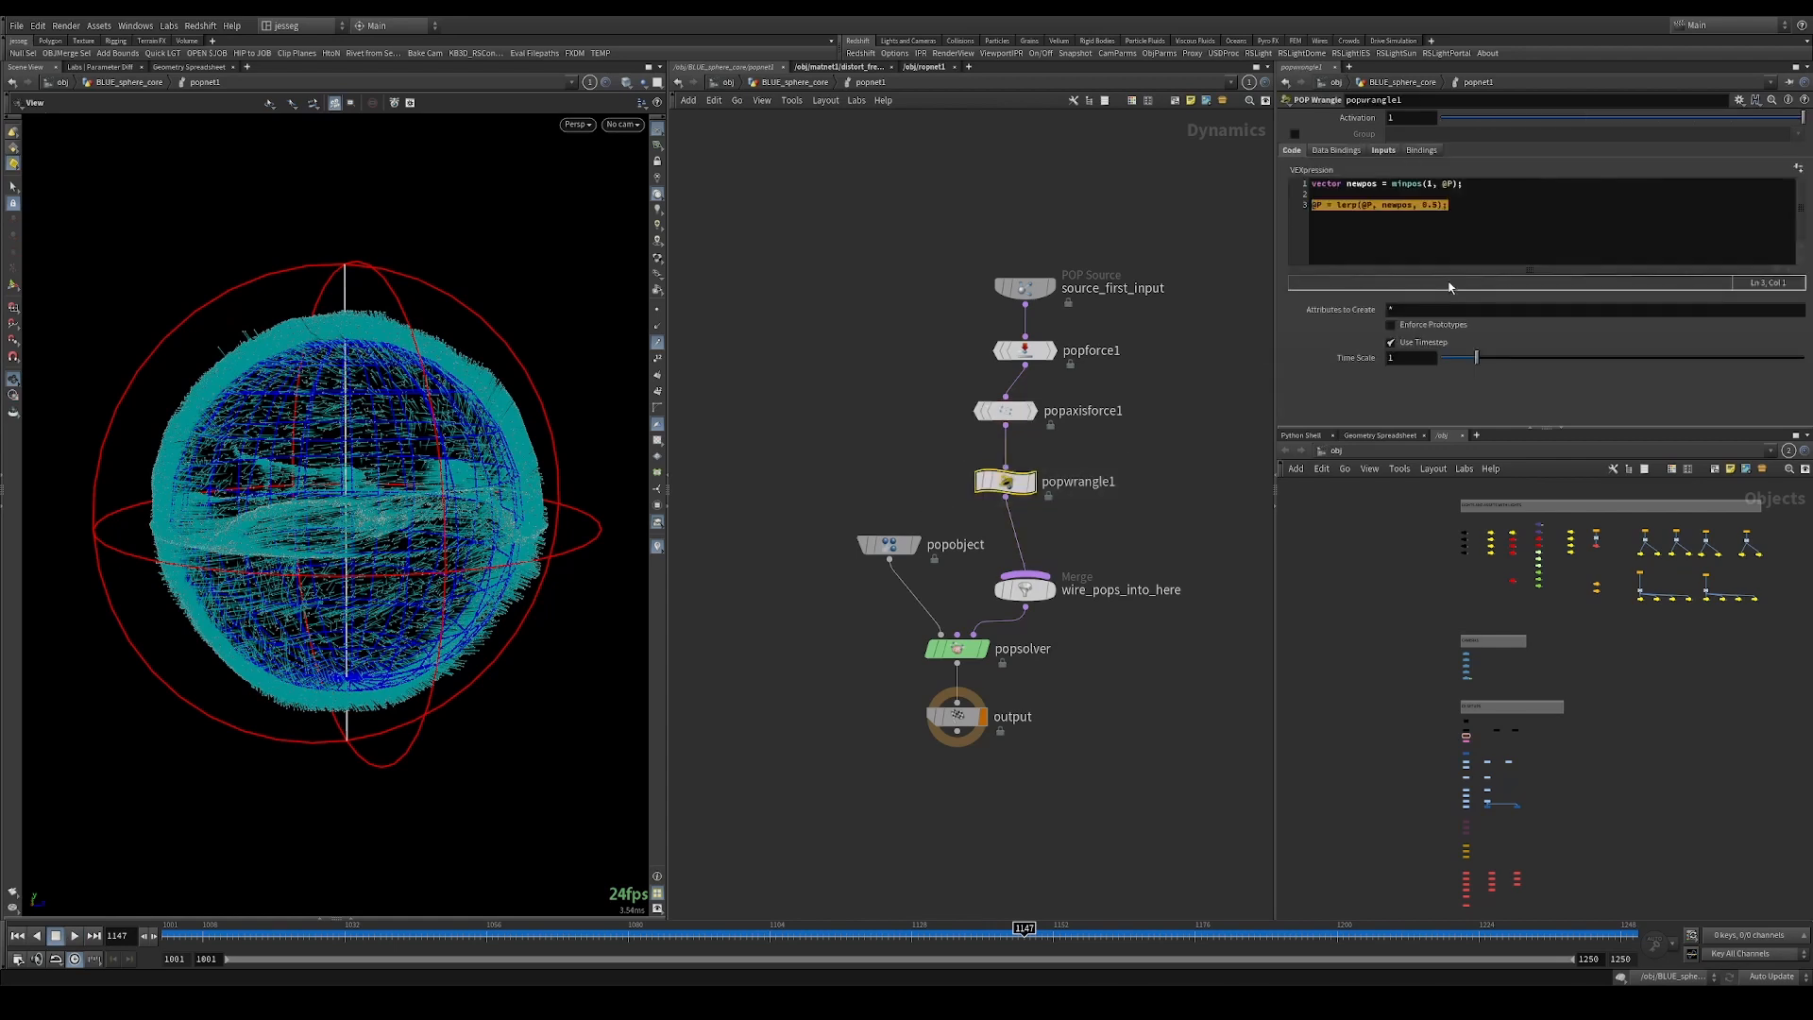
{"action": "left_click", "coordinate": [1383, 214]}
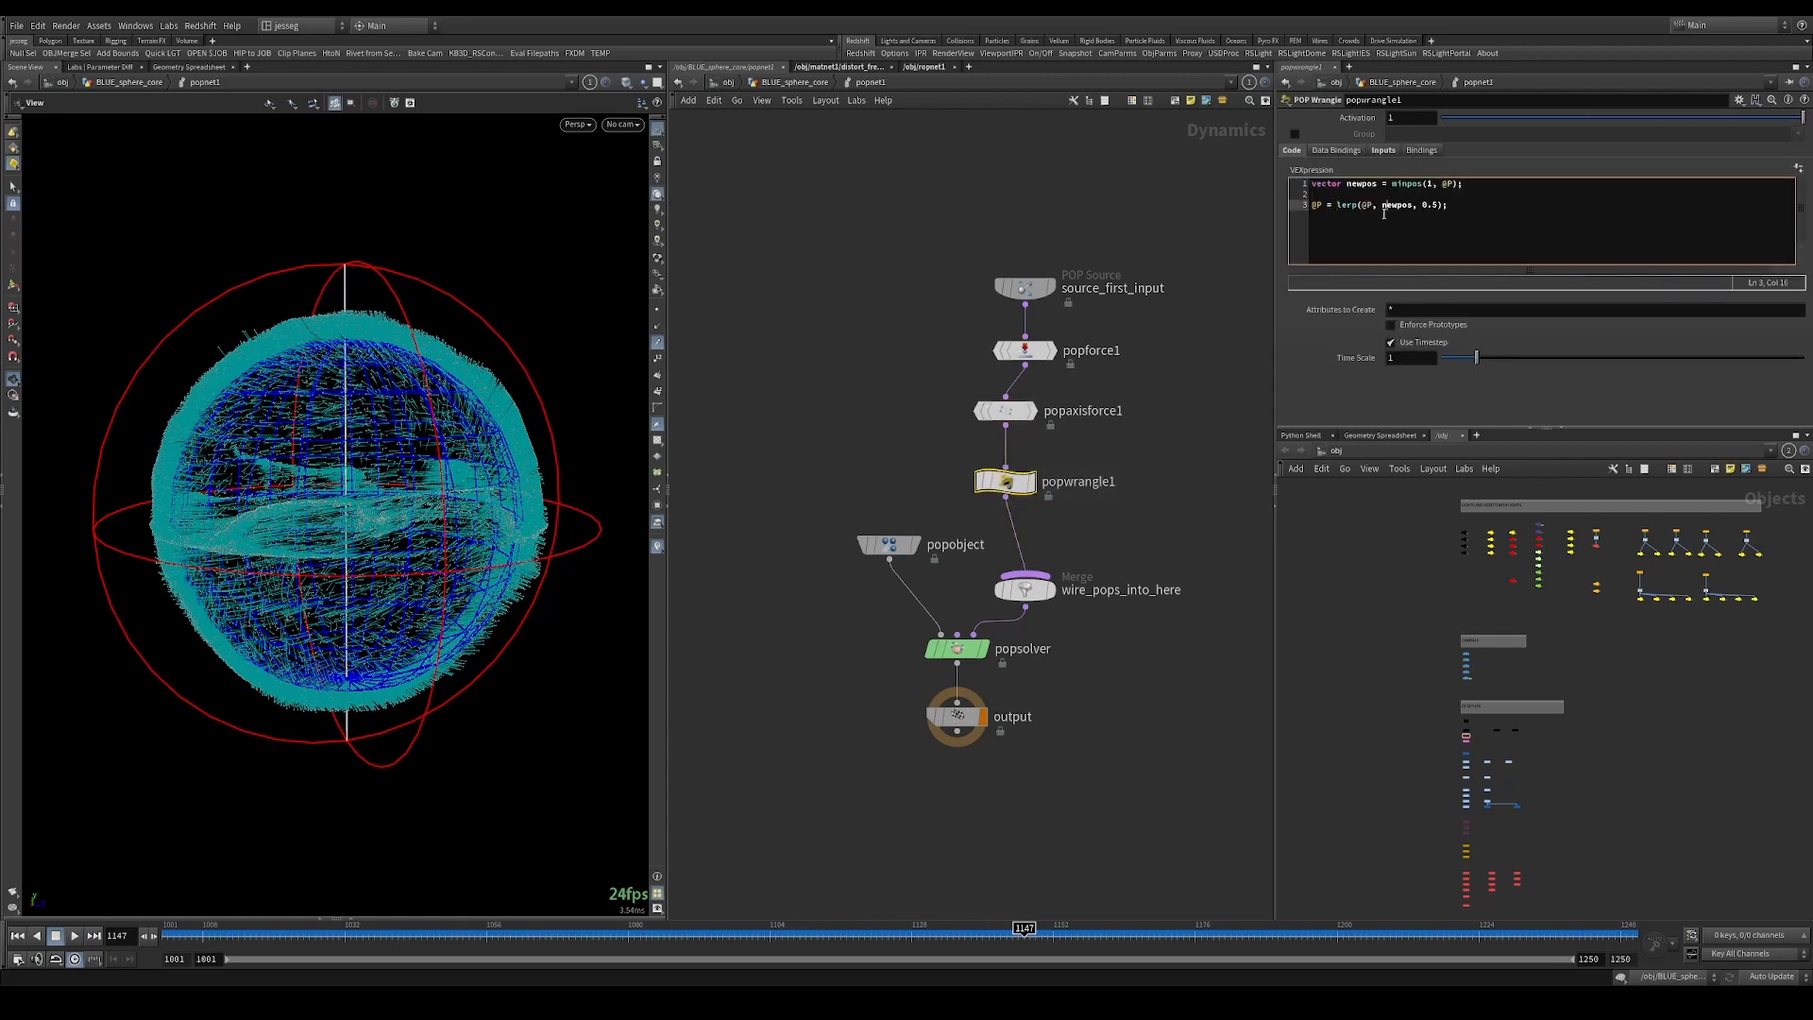
{"action": "left_click_drag", "start_coordinate": [1324, 205], "coordinate": [1312, 206]}
{"action": "left_click", "coordinate": [1321, 197]}
{"action": "left_click_drag", "start_coordinate": [1450, 205], "coordinate": [1291, 203]}
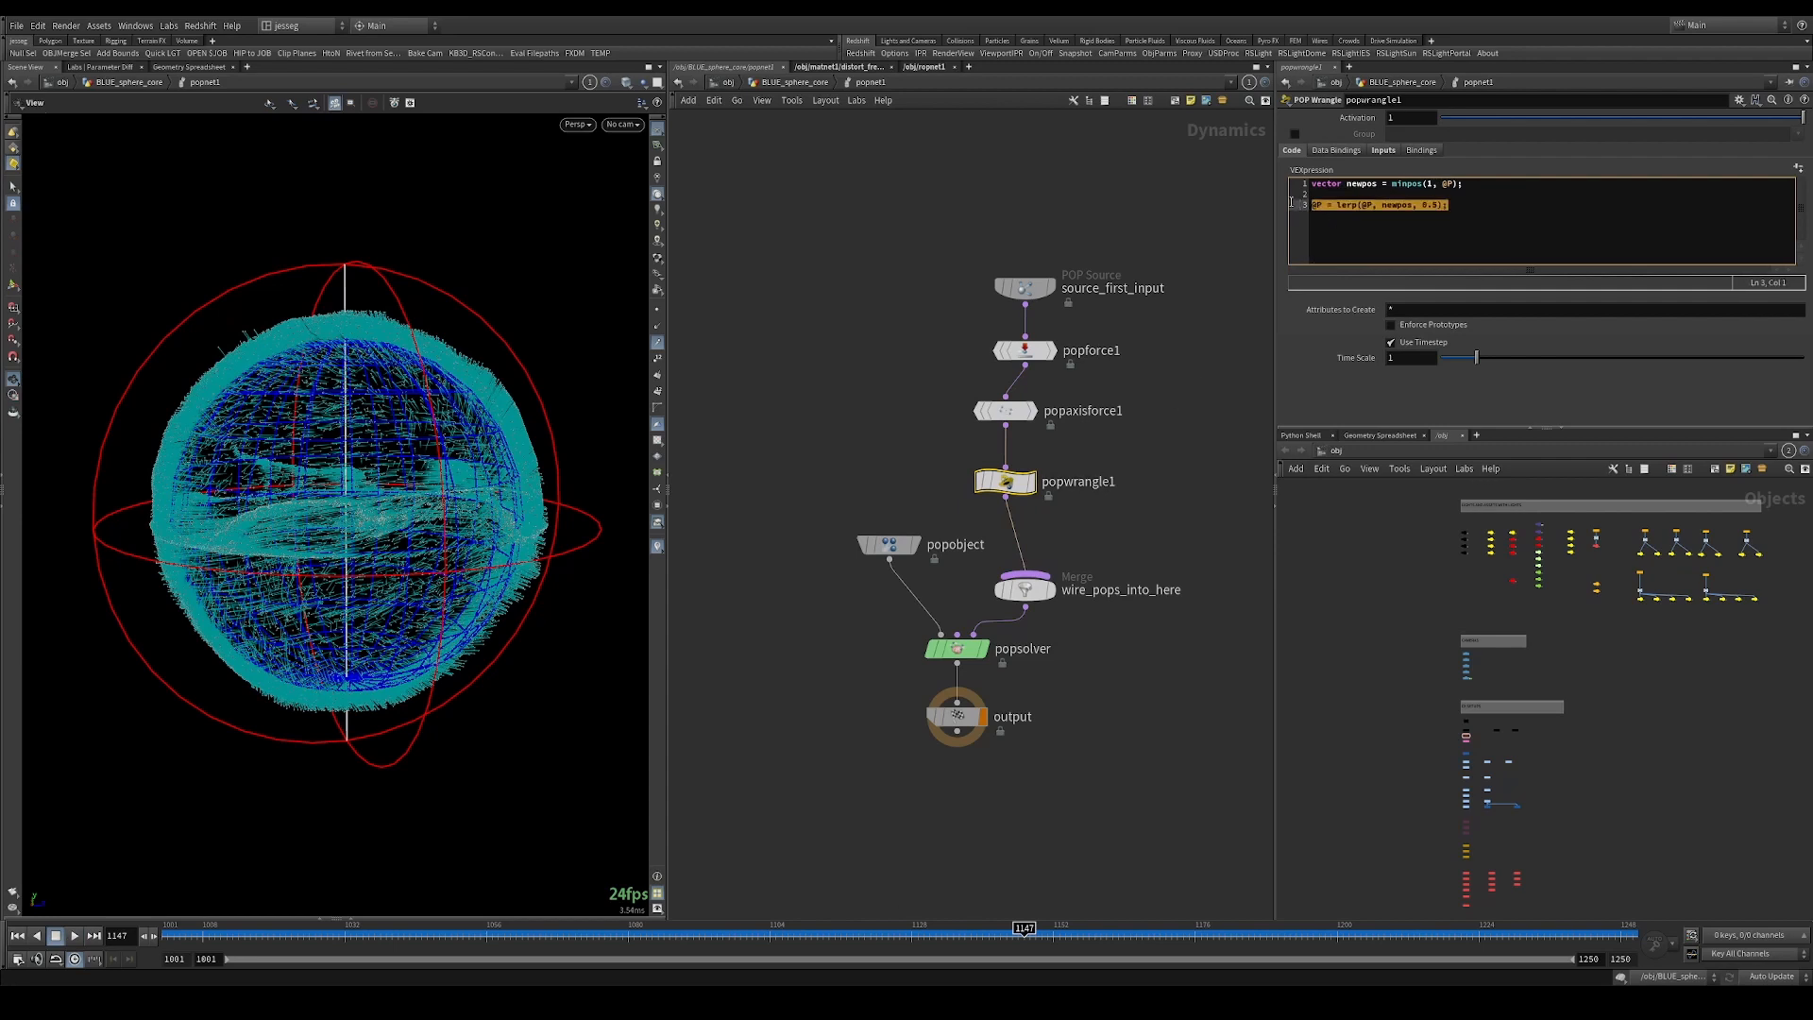
{"action": "left_click", "coordinate": [1412, 203]}
{"action": "left_click_drag", "start_coordinate": [1452, 205], "coordinate": [1309, 205]}
{"action": "left_click", "coordinate": [1385, 209]}
Move popobject aside and align the source, force and wrangle nodes in a tidy column higher above the merge.
{"action": "left_click_drag", "start_coordinate": [868, 555], "coordinate": [795, 564]}
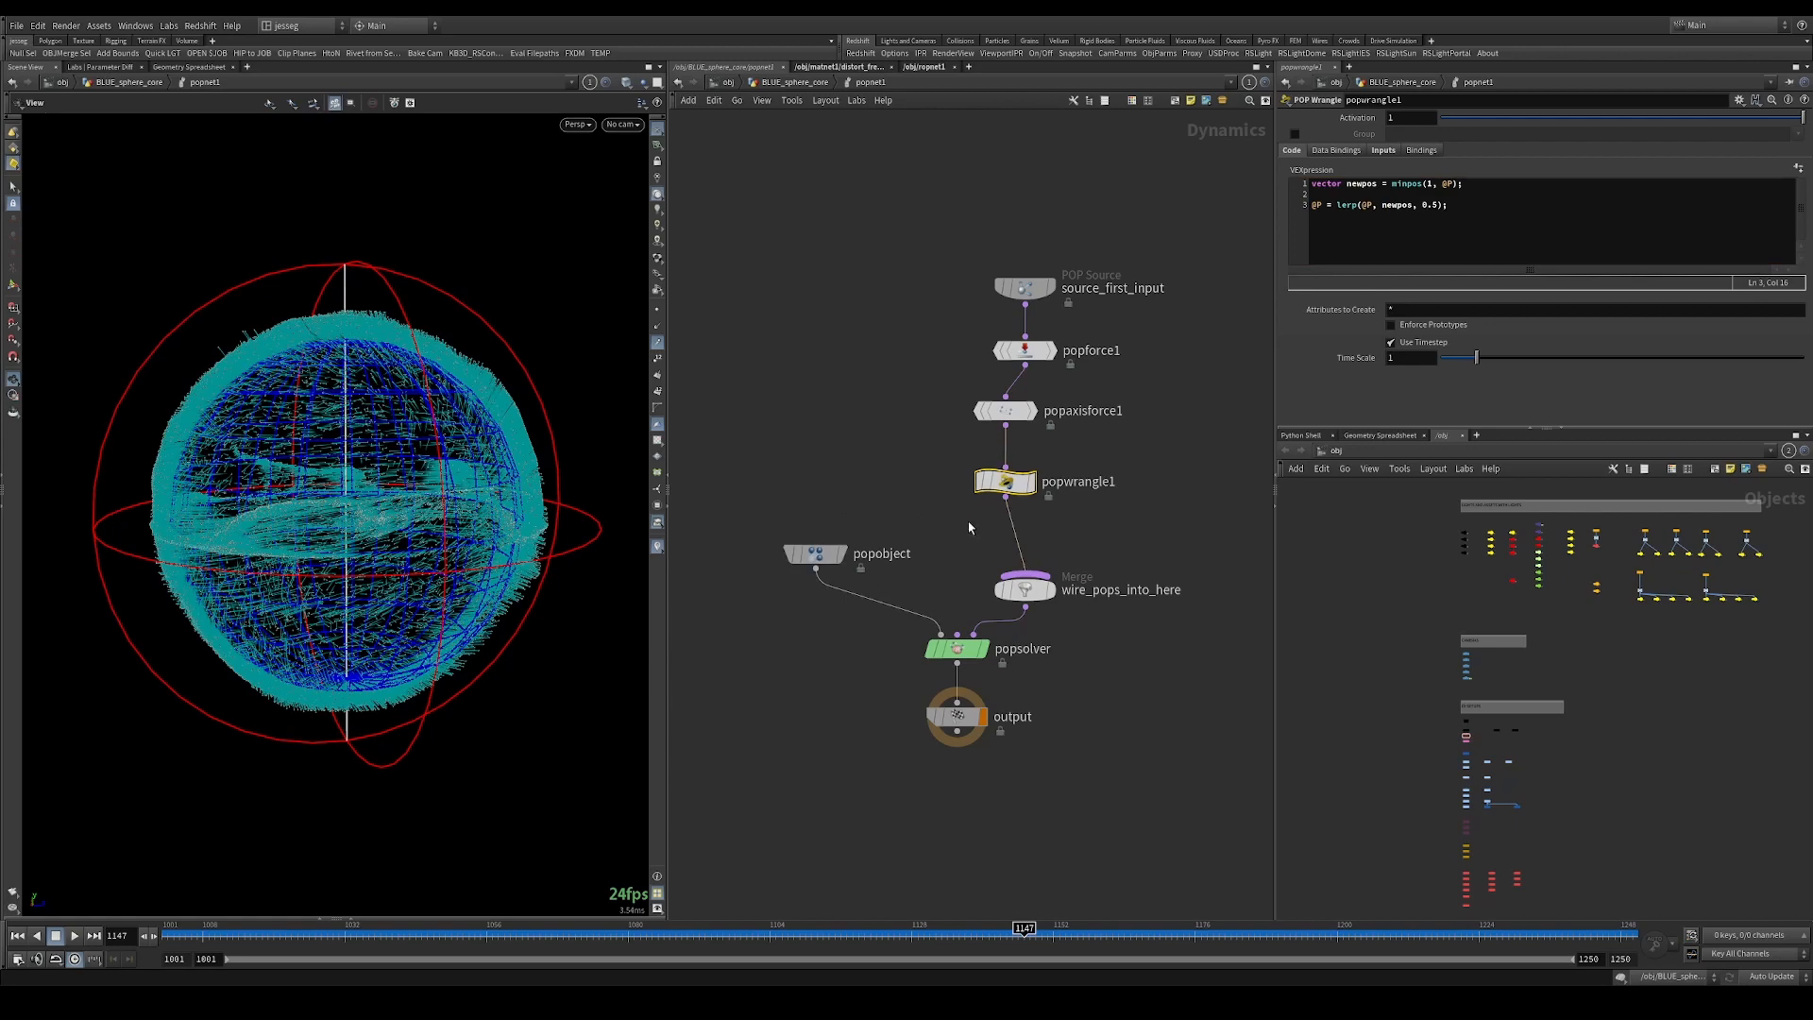
{"action": "left_click_drag", "start_coordinate": [967, 519], "coordinate": [1099, 247]}
{"action": "key", "text": "a"}
{"action": "left_click_drag", "start_coordinate": [1033, 431], "coordinate": [1027, 388]}
{"action": "left_click_drag", "start_coordinate": [1005, 481], "coordinate": [1025, 406]}
Add a SOP Solver beside popwrangle1 and connect it to the wire_pops_into_here merge.
{"action": "left_click", "coordinate": [1110, 505]}
{"action": "key", "text": "Tab"}
{"action": "type", "text": "sopsol"}
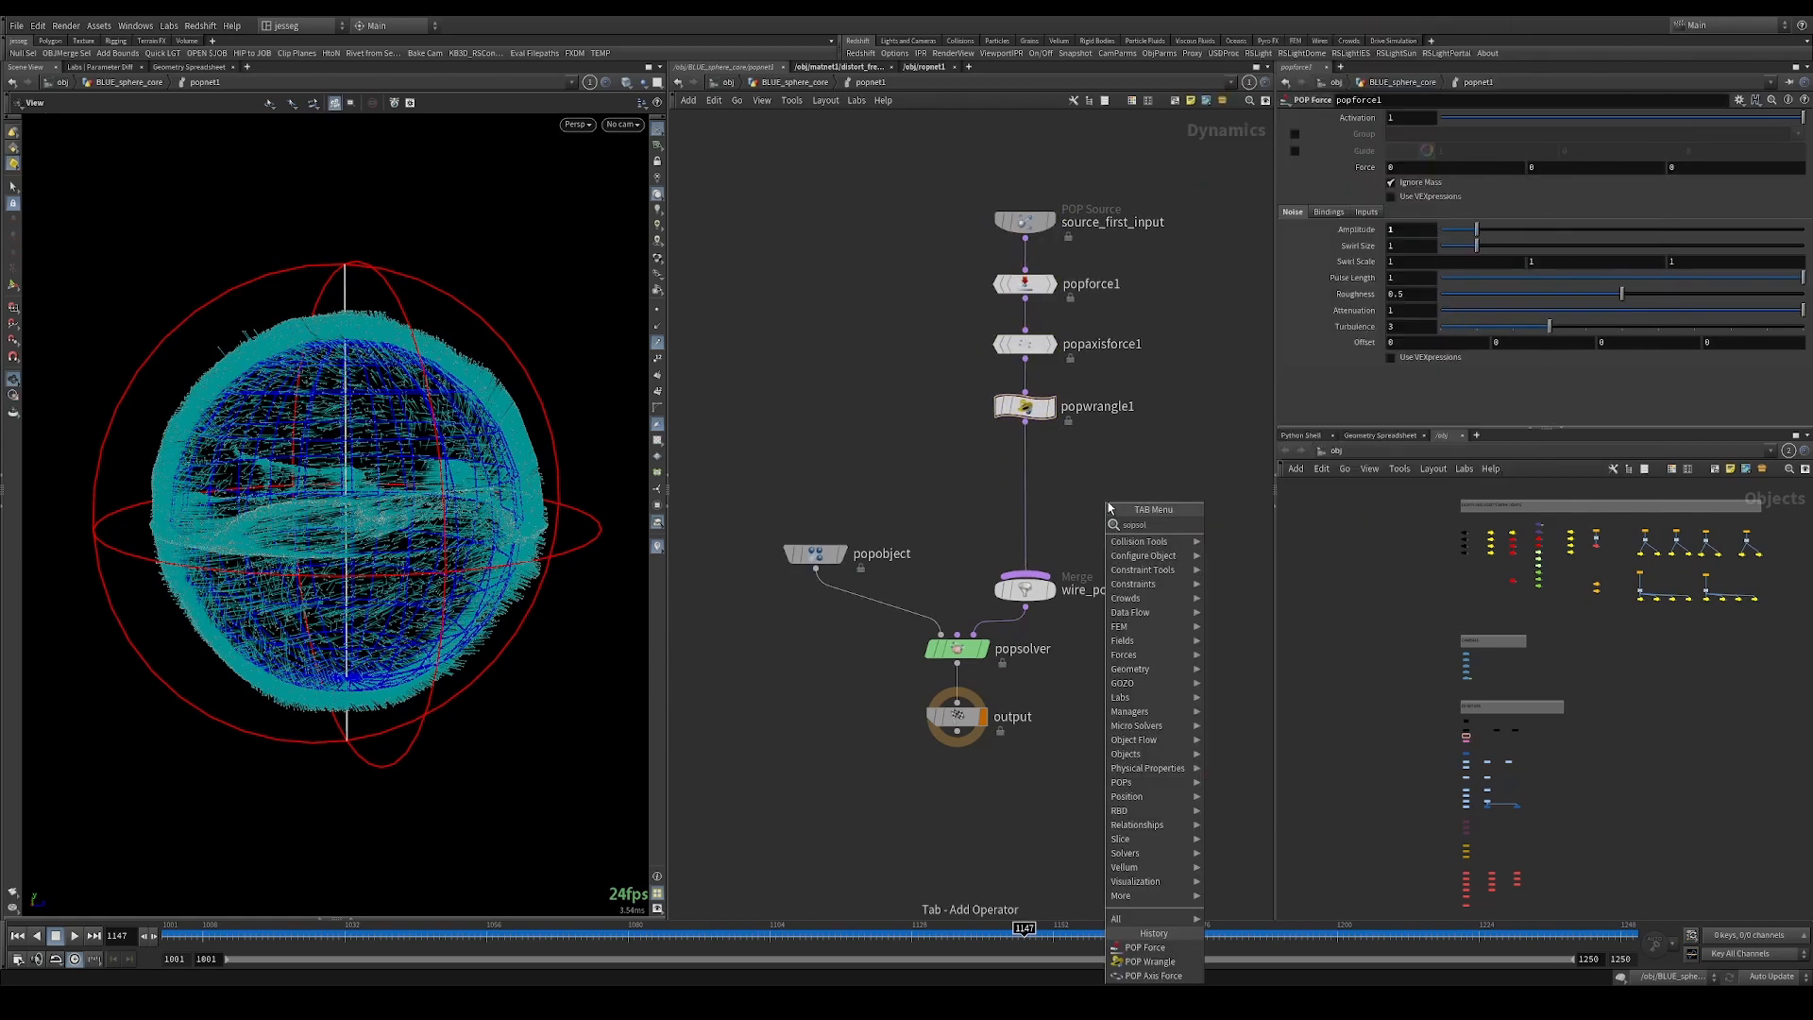
{"action": "key", "text": "Return"}
{"action": "left_click", "coordinate": [1109, 508]}
{"action": "left_click_drag", "start_coordinate": [1108, 507], "coordinate": [1192, 471]}
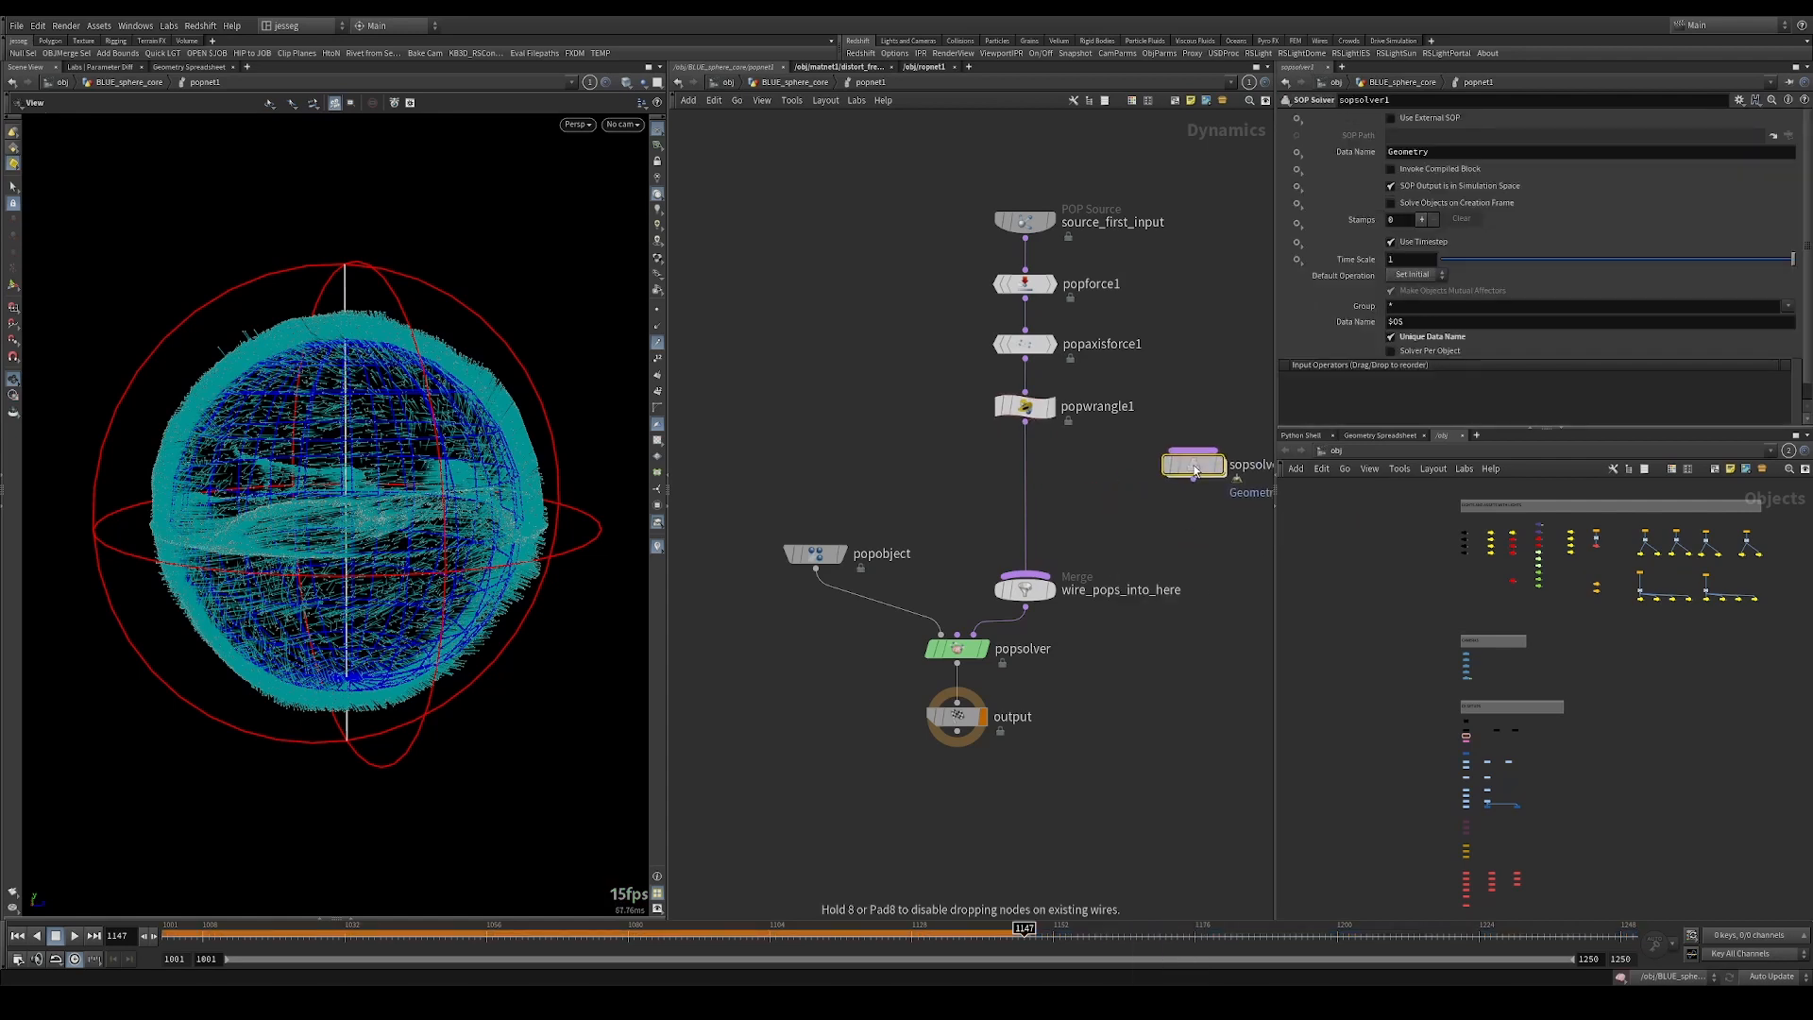
{"action": "left_click_drag", "start_coordinate": [1029, 575], "coordinate": [1190, 482]}
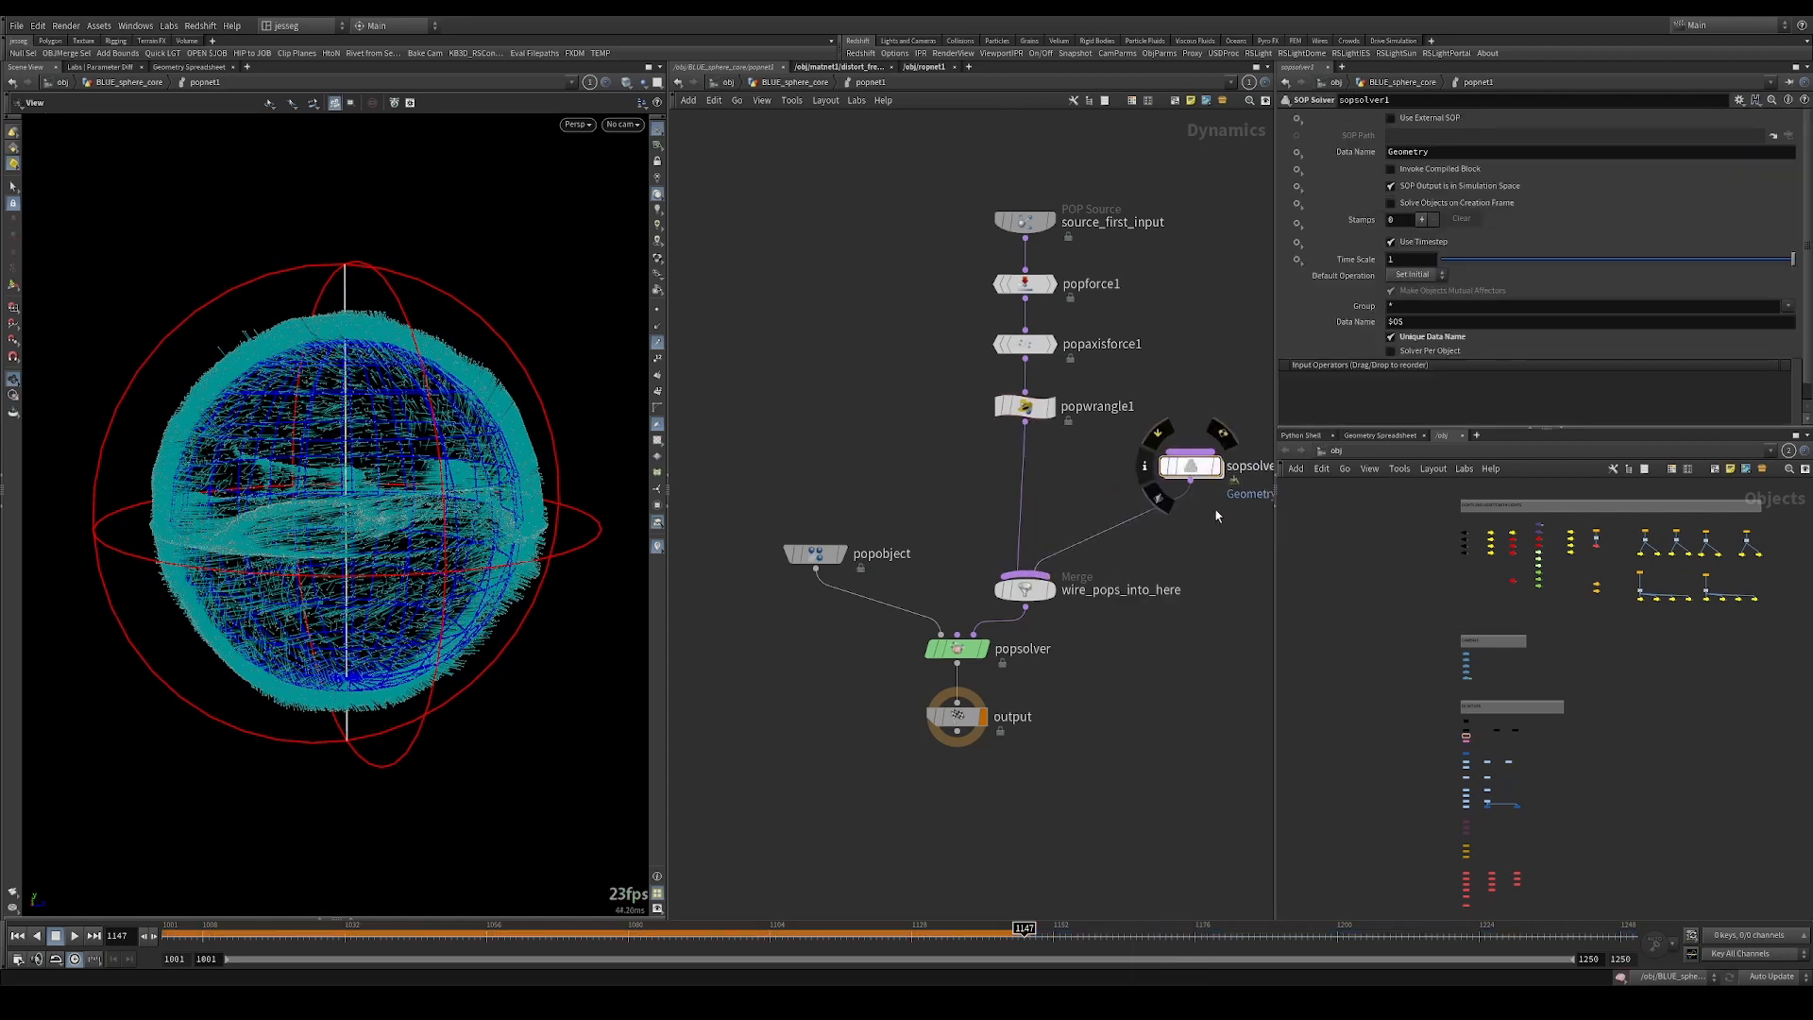
{"action": "middle_click_drag", "start_coordinate": [1209, 508], "coordinate": [1080, 517]}
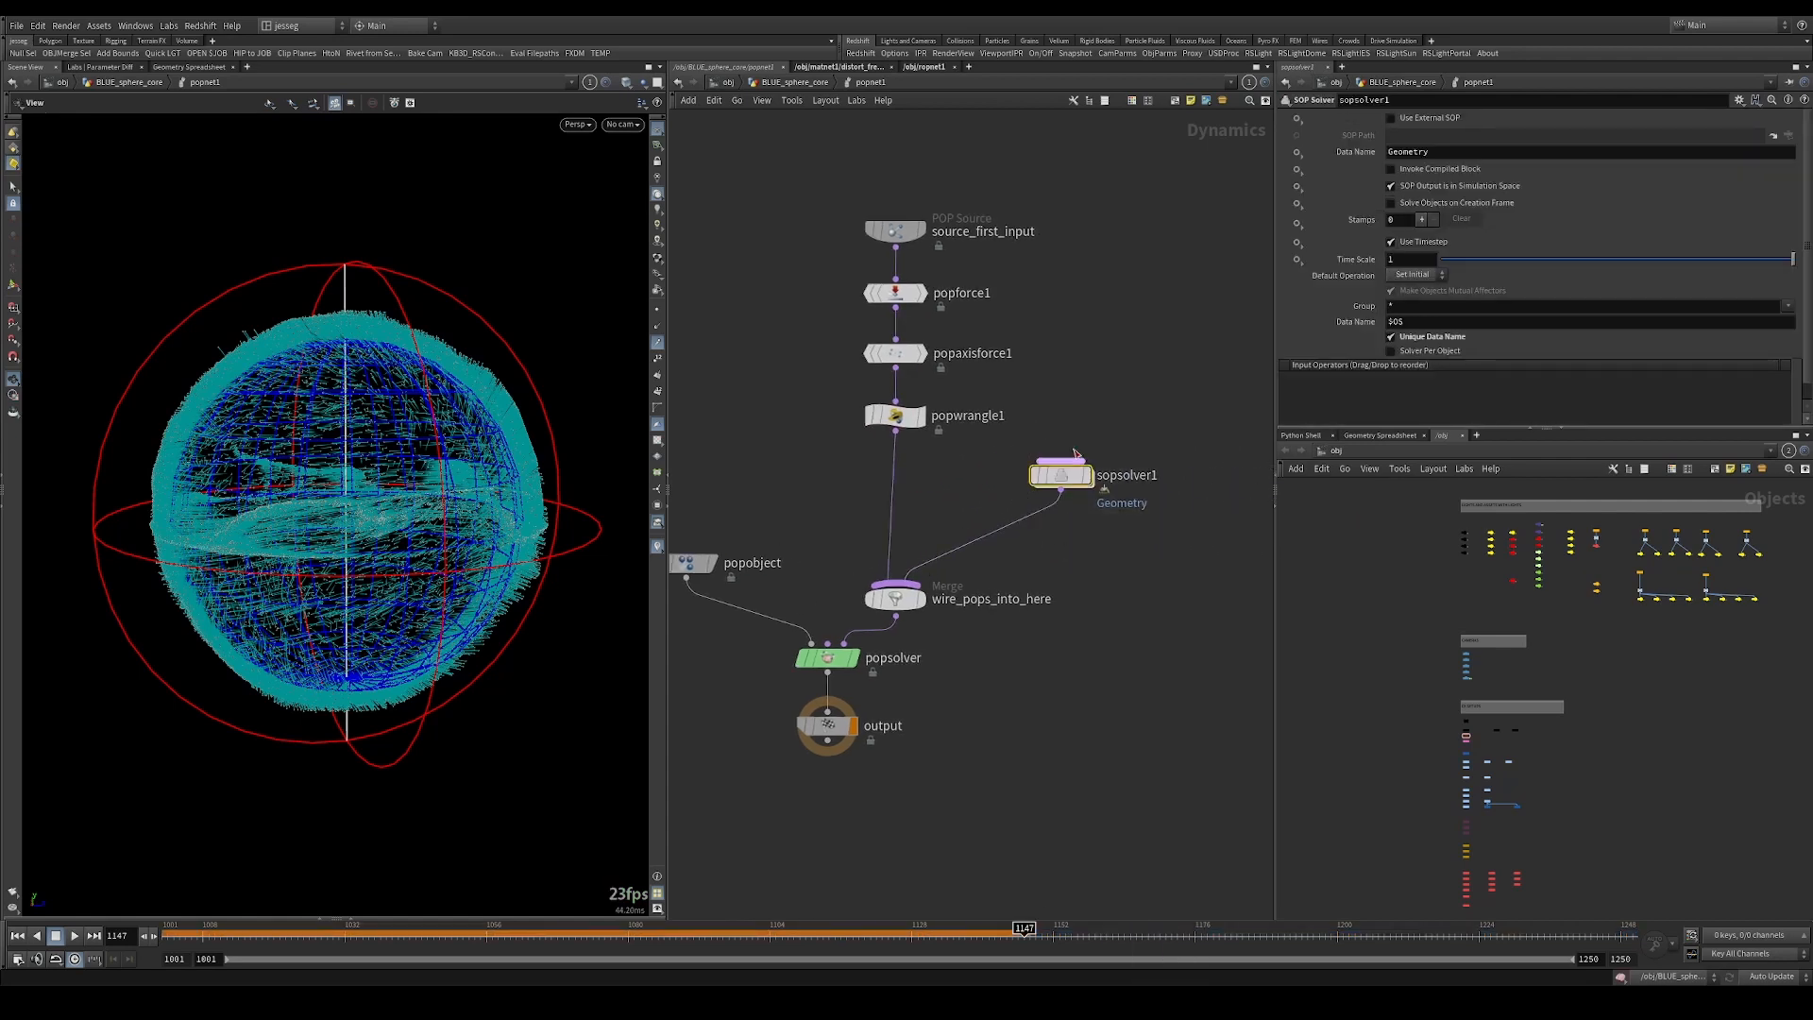
Inside sopsolver1, move OUT farther below dop_geometry and add a Trail node next to their connection.
{"action": "double_click", "coordinate": [1059, 475]}
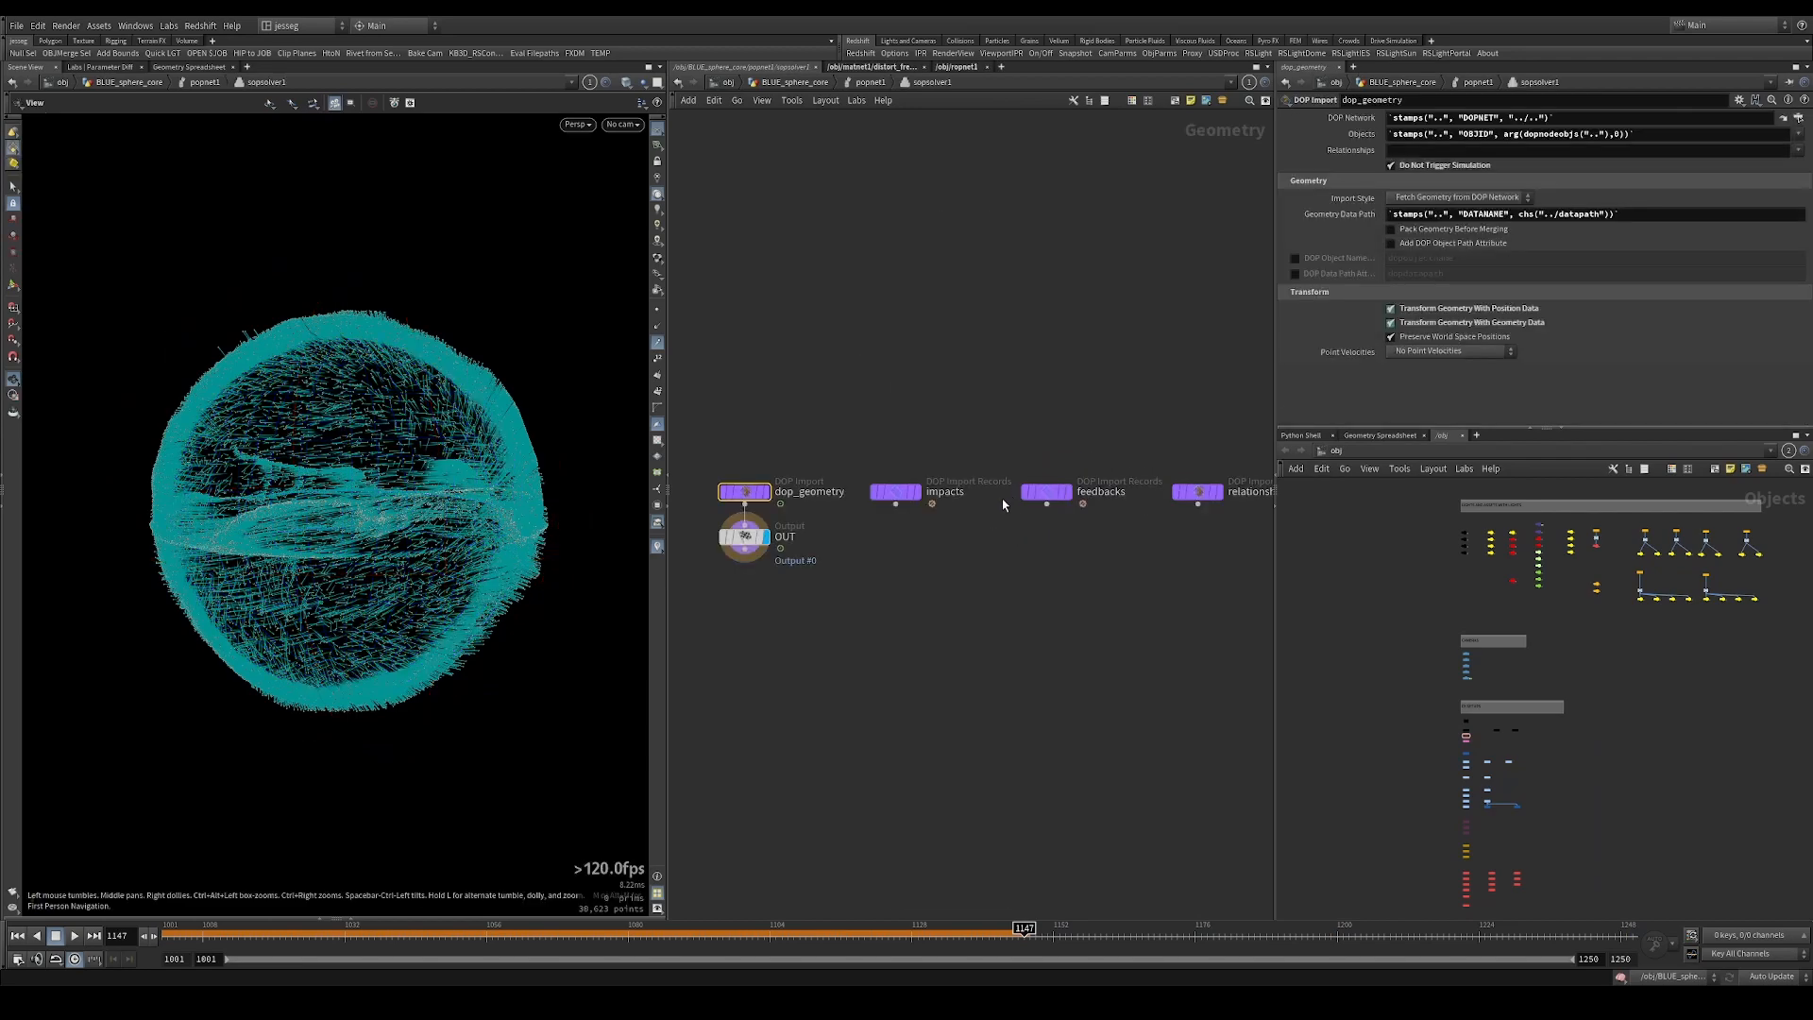
{"action": "left_click_drag", "start_coordinate": [818, 451], "coordinate": [822, 620]}
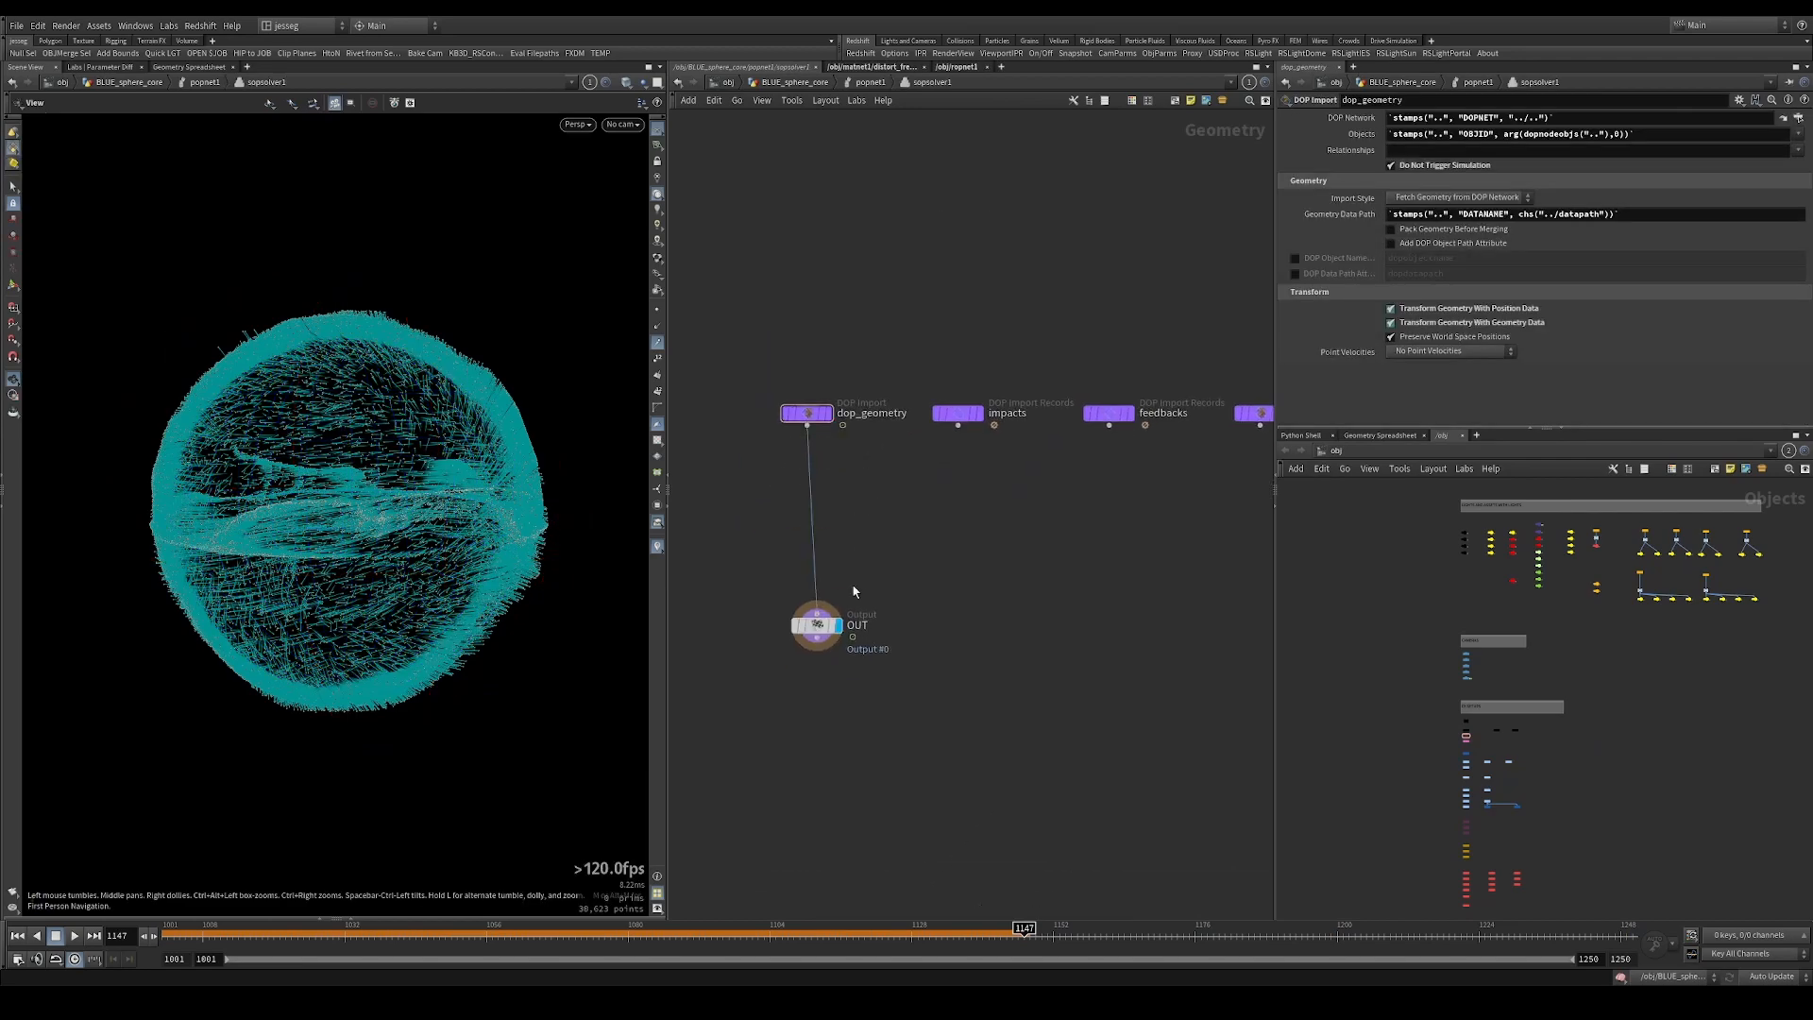
{"action": "key", "text": "Tab"}
{"action": "type", "text": "trail"}
{"action": "key", "text": "Return"}
{"action": "left_click", "coordinate": [891, 537]}
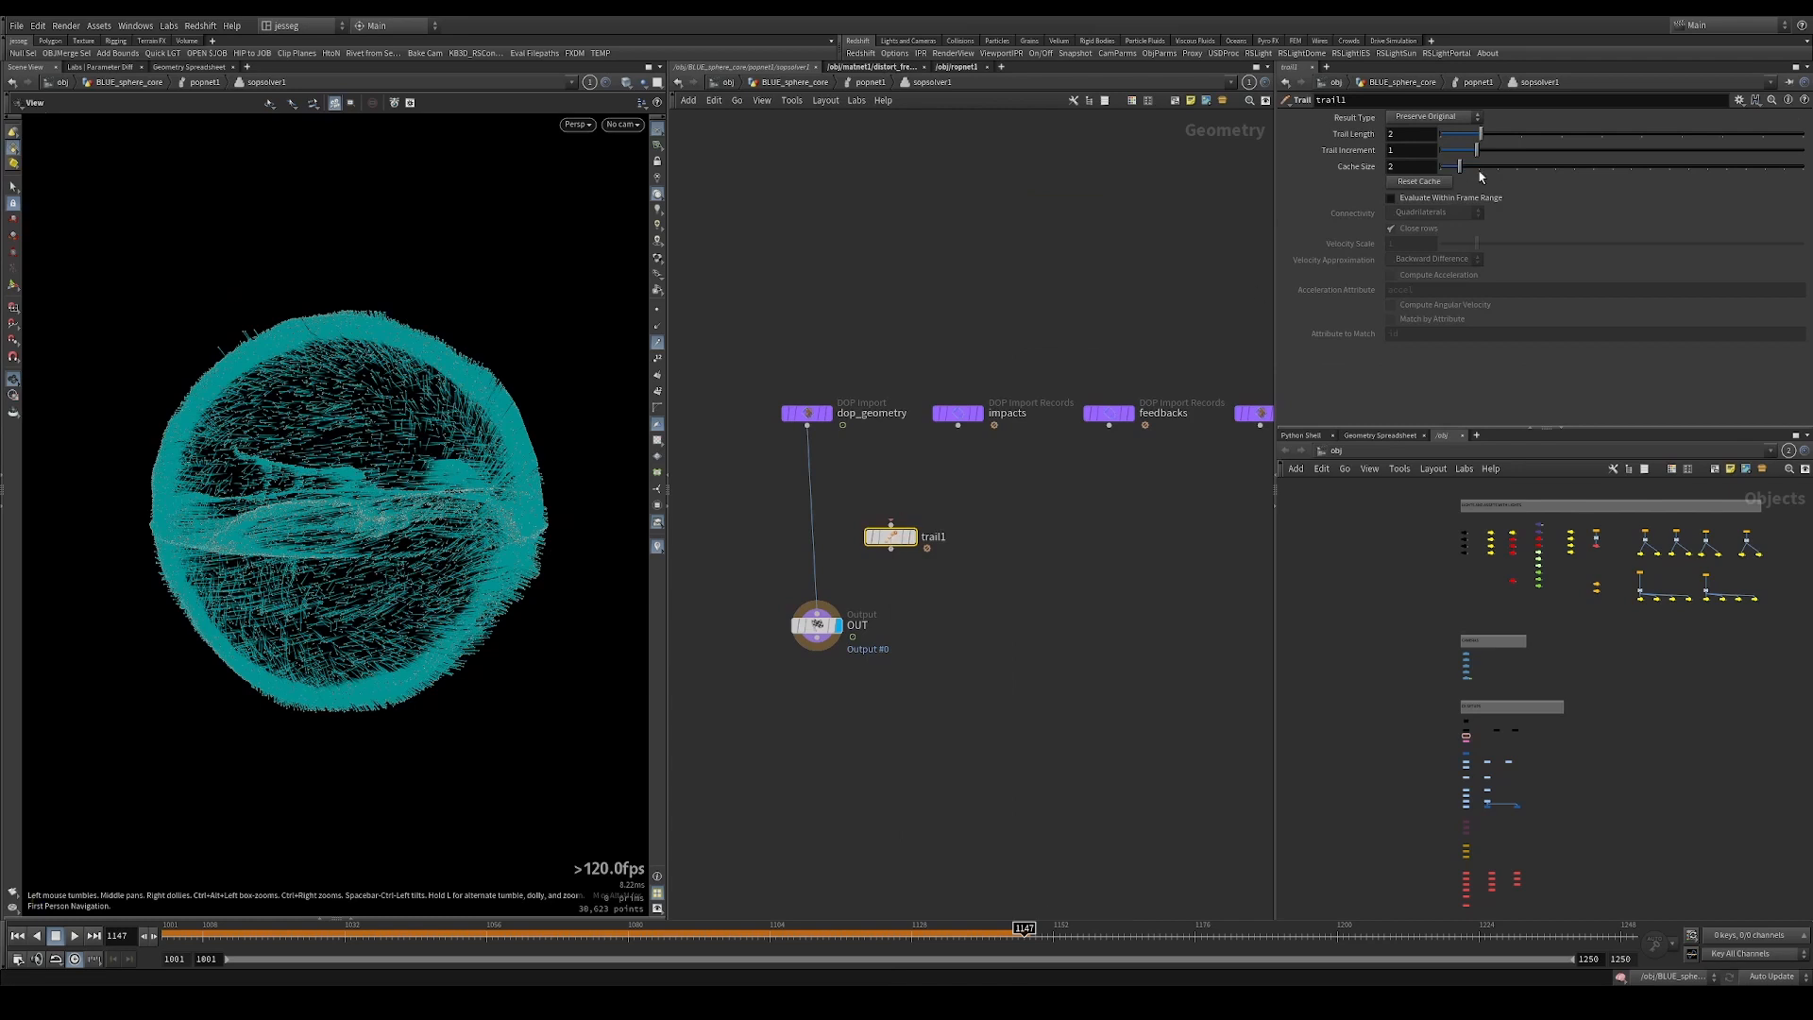
Set trail1 to Compute Velocity with Match by Attribute enabled, and insert it between dop_geometry and OUT.
{"action": "left_click", "coordinate": [1441, 118]}
{"action": "left_click", "coordinate": [1444, 175]}
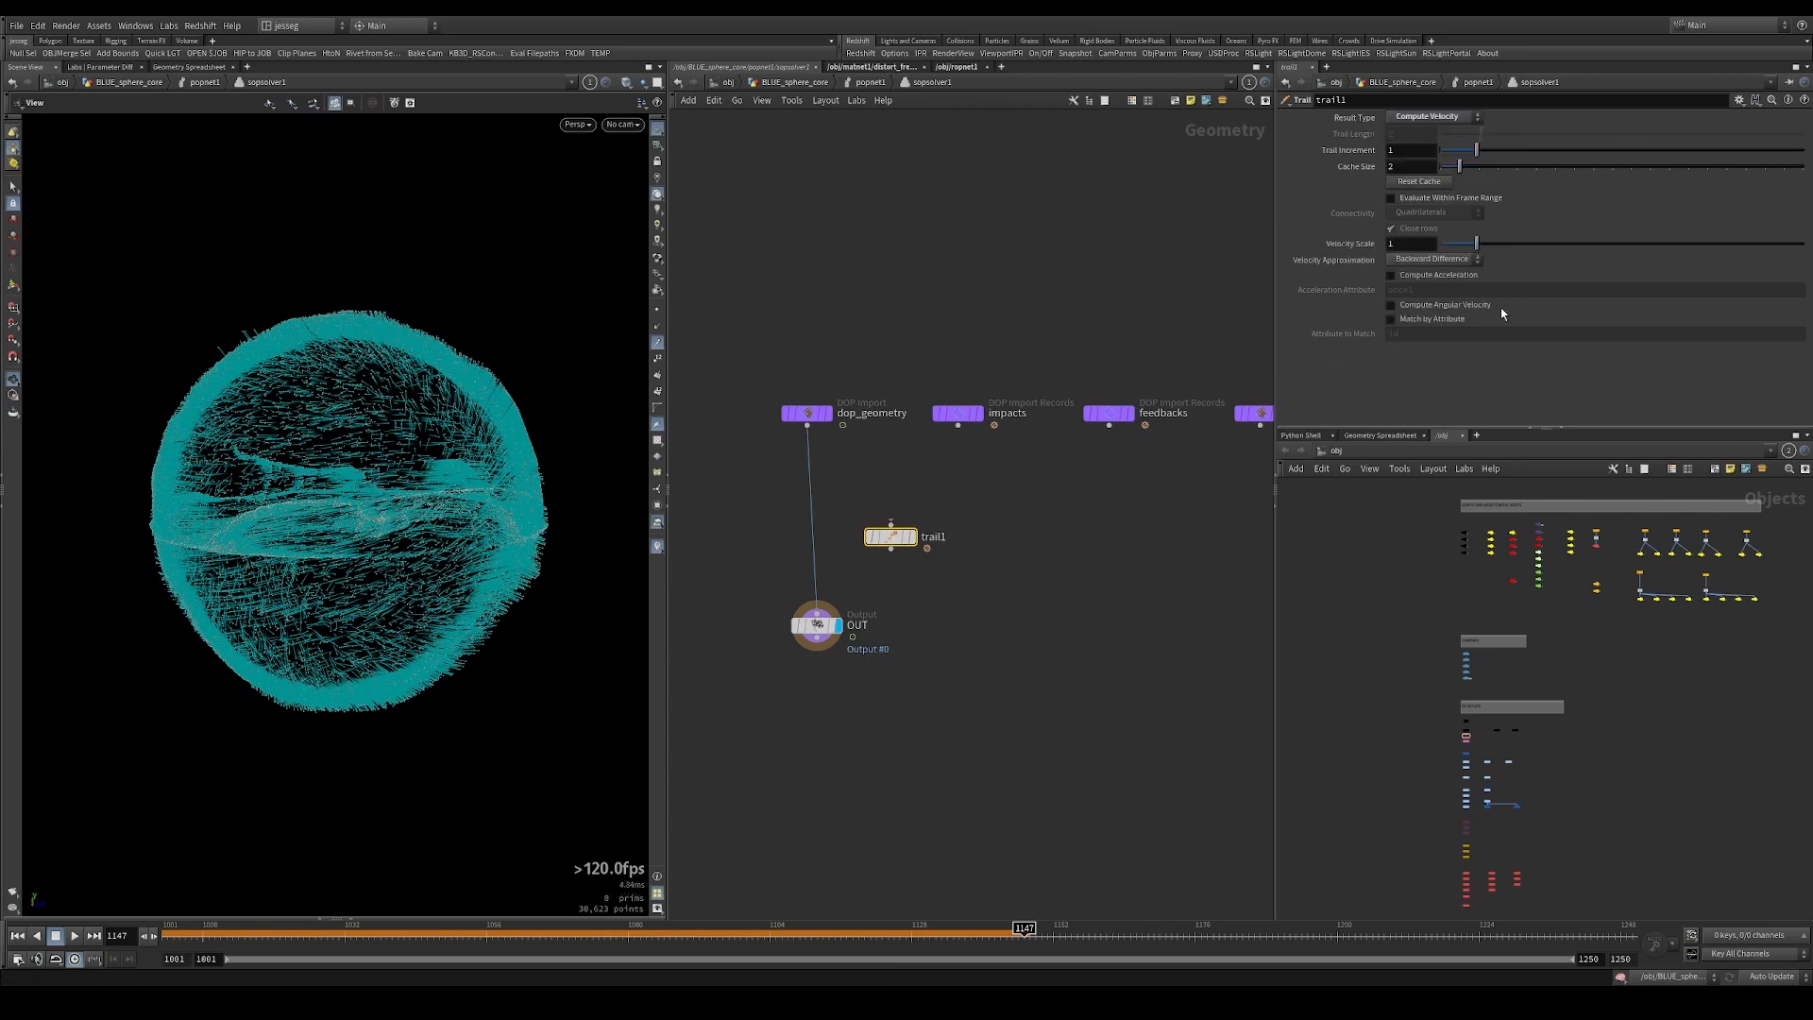
{"action": "left_click", "coordinate": [1440, 261]}
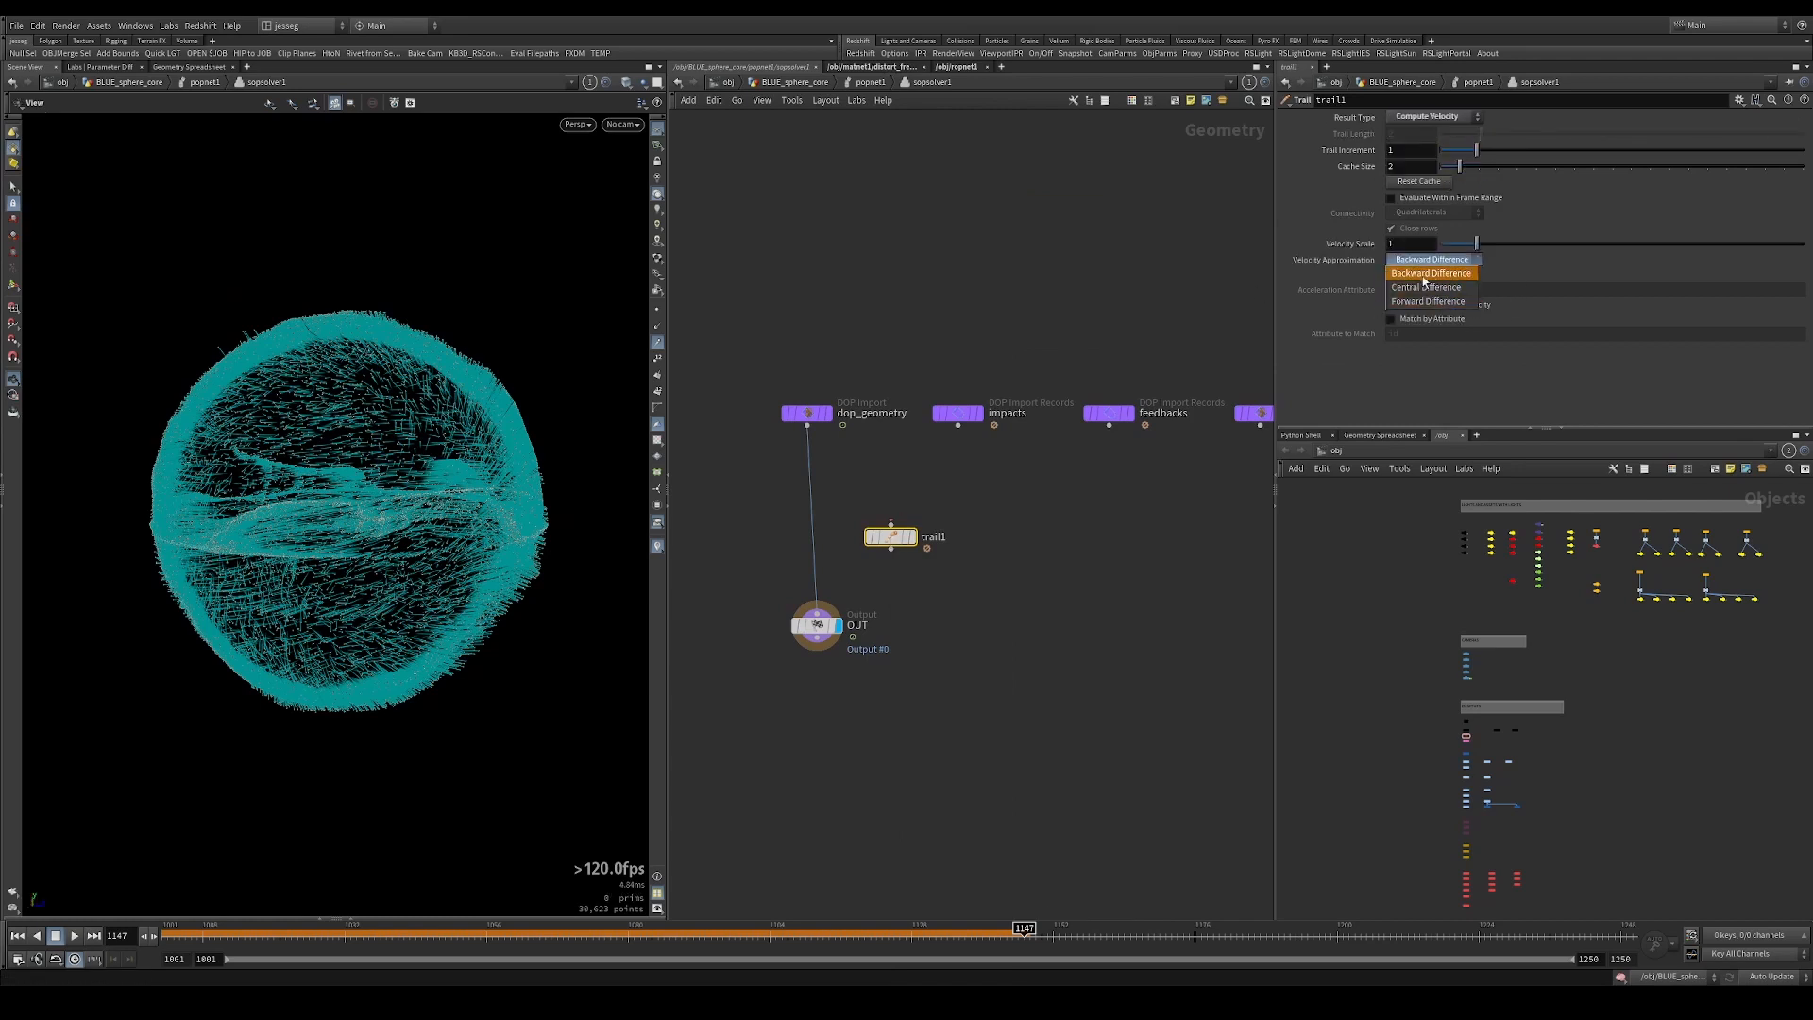
{"action": "left_click", "coordinate": [1433, 320]}
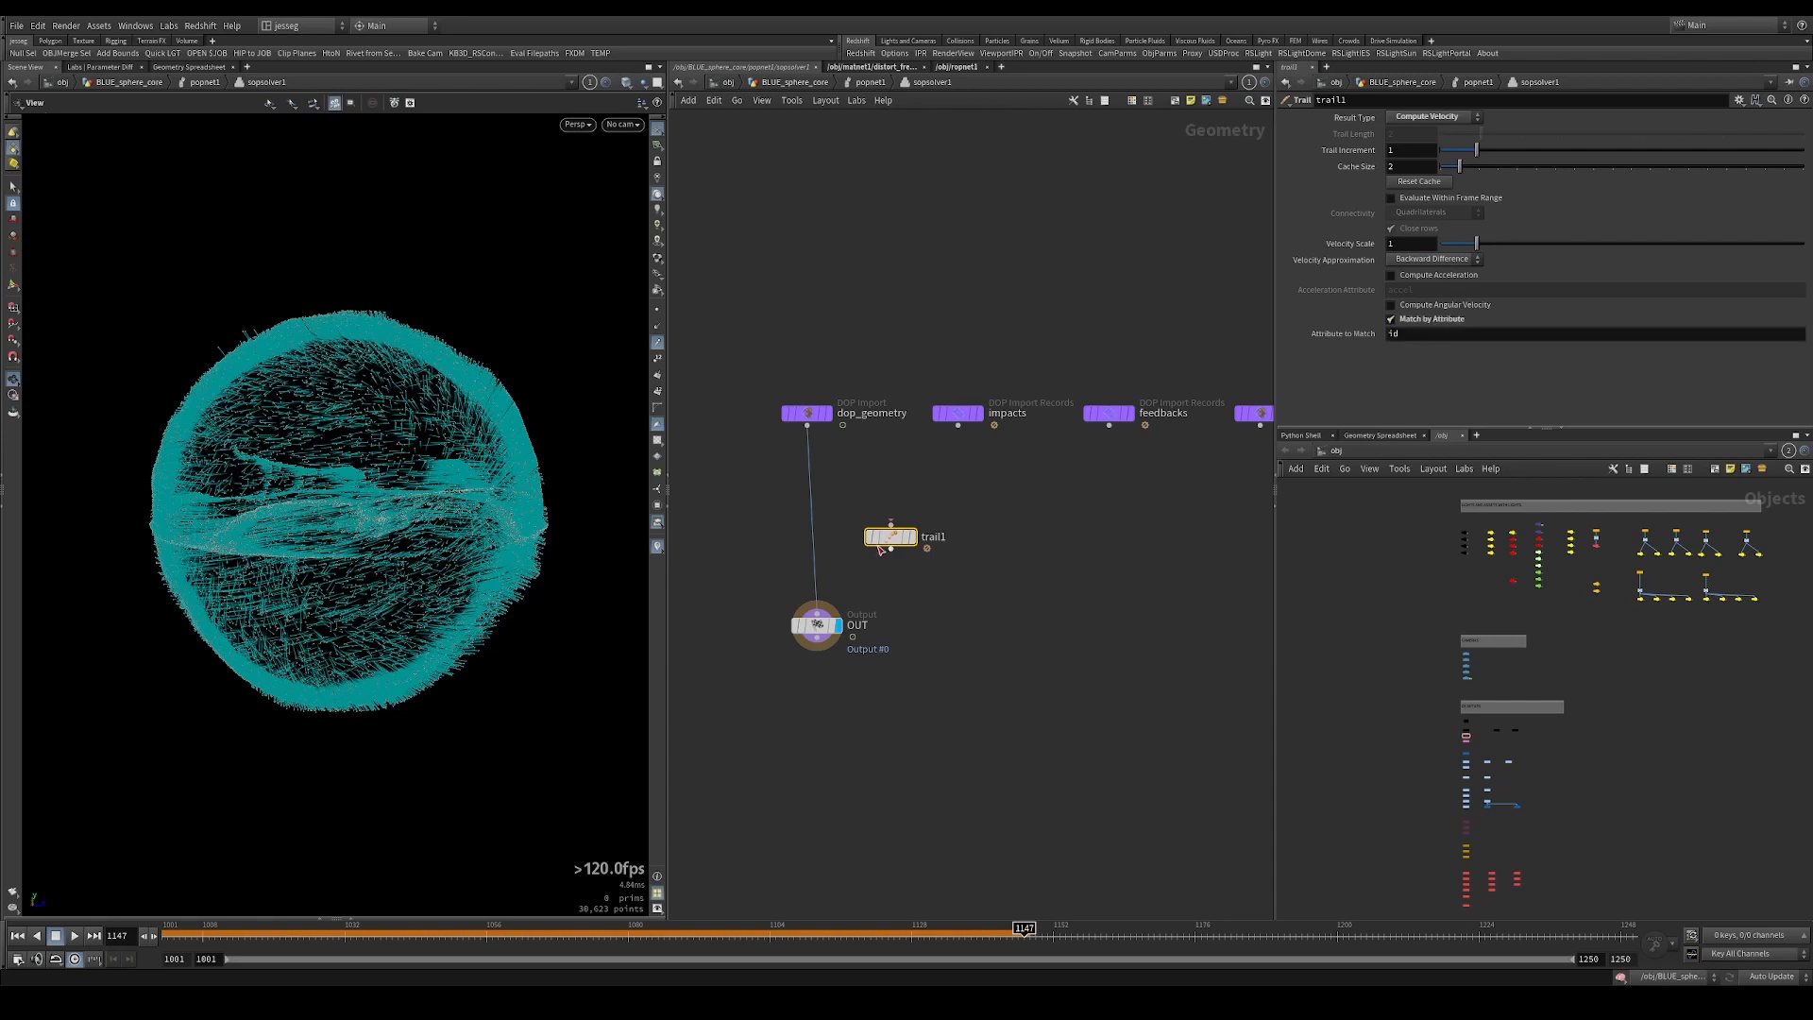
{"action": "left_click_drag", "start_coordinate": [878, 548], "coordinate": [795, 539]}
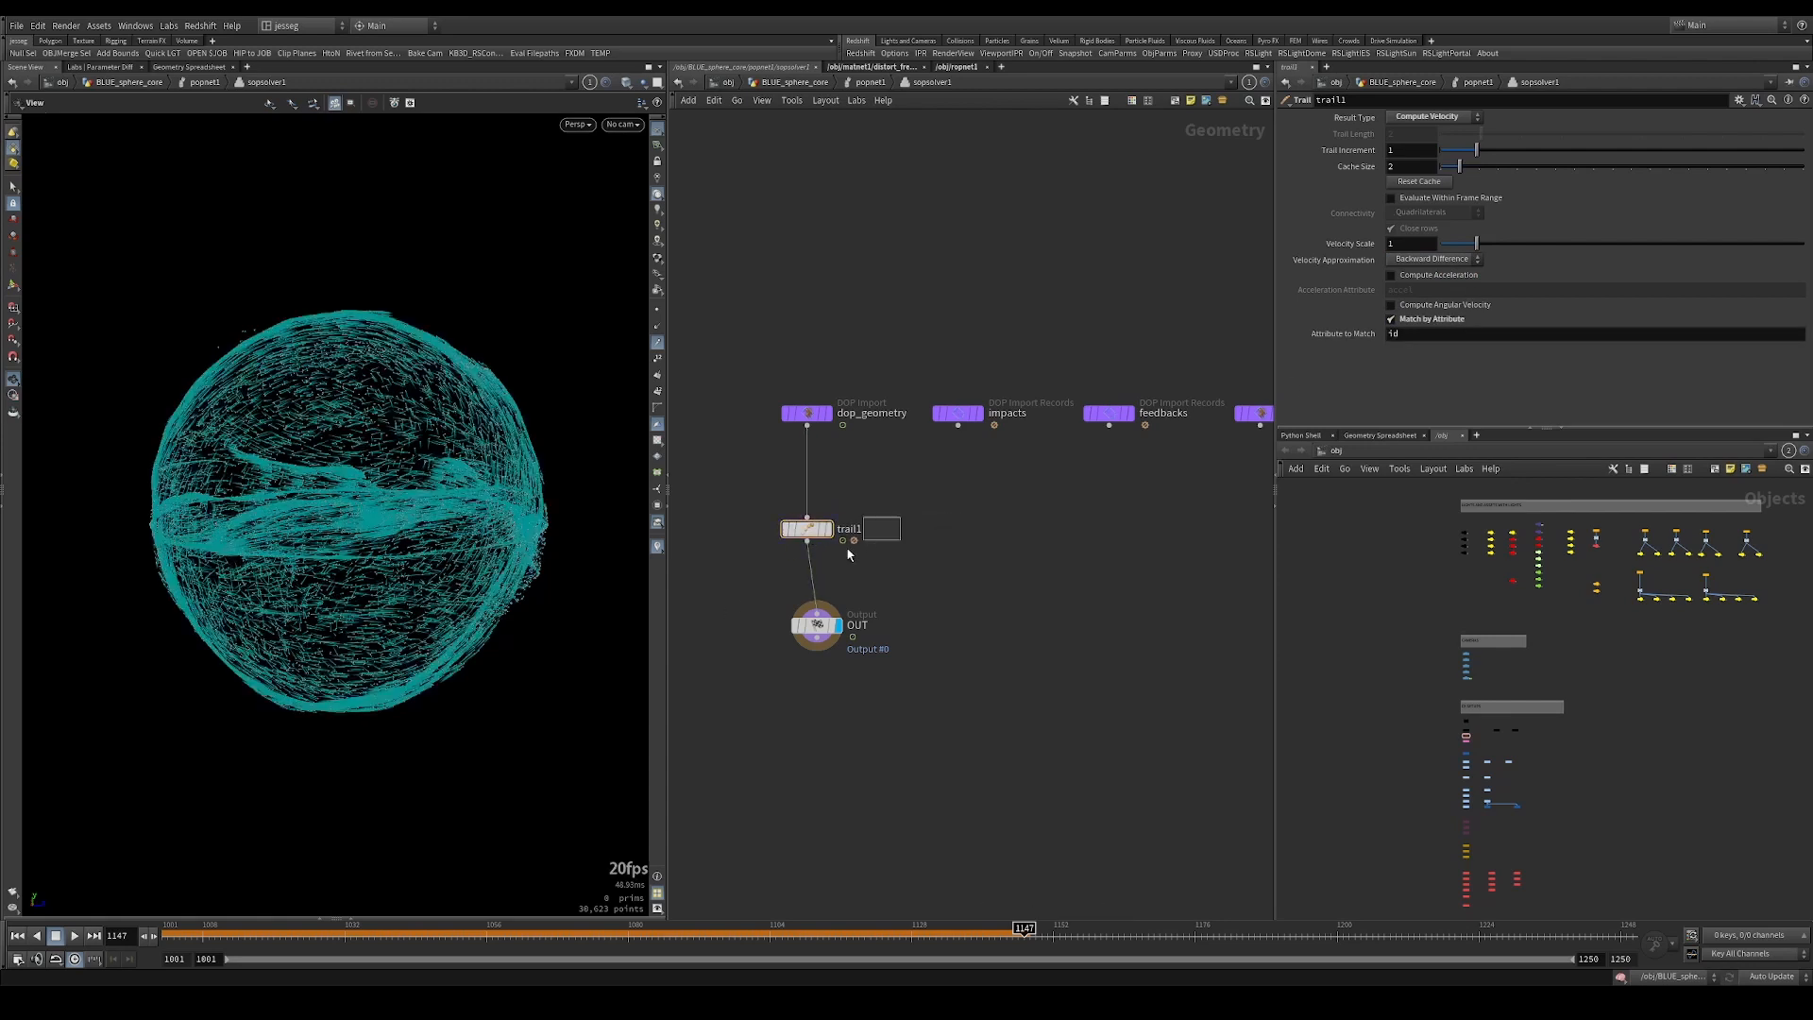
{"action": "key", "text": "l"}
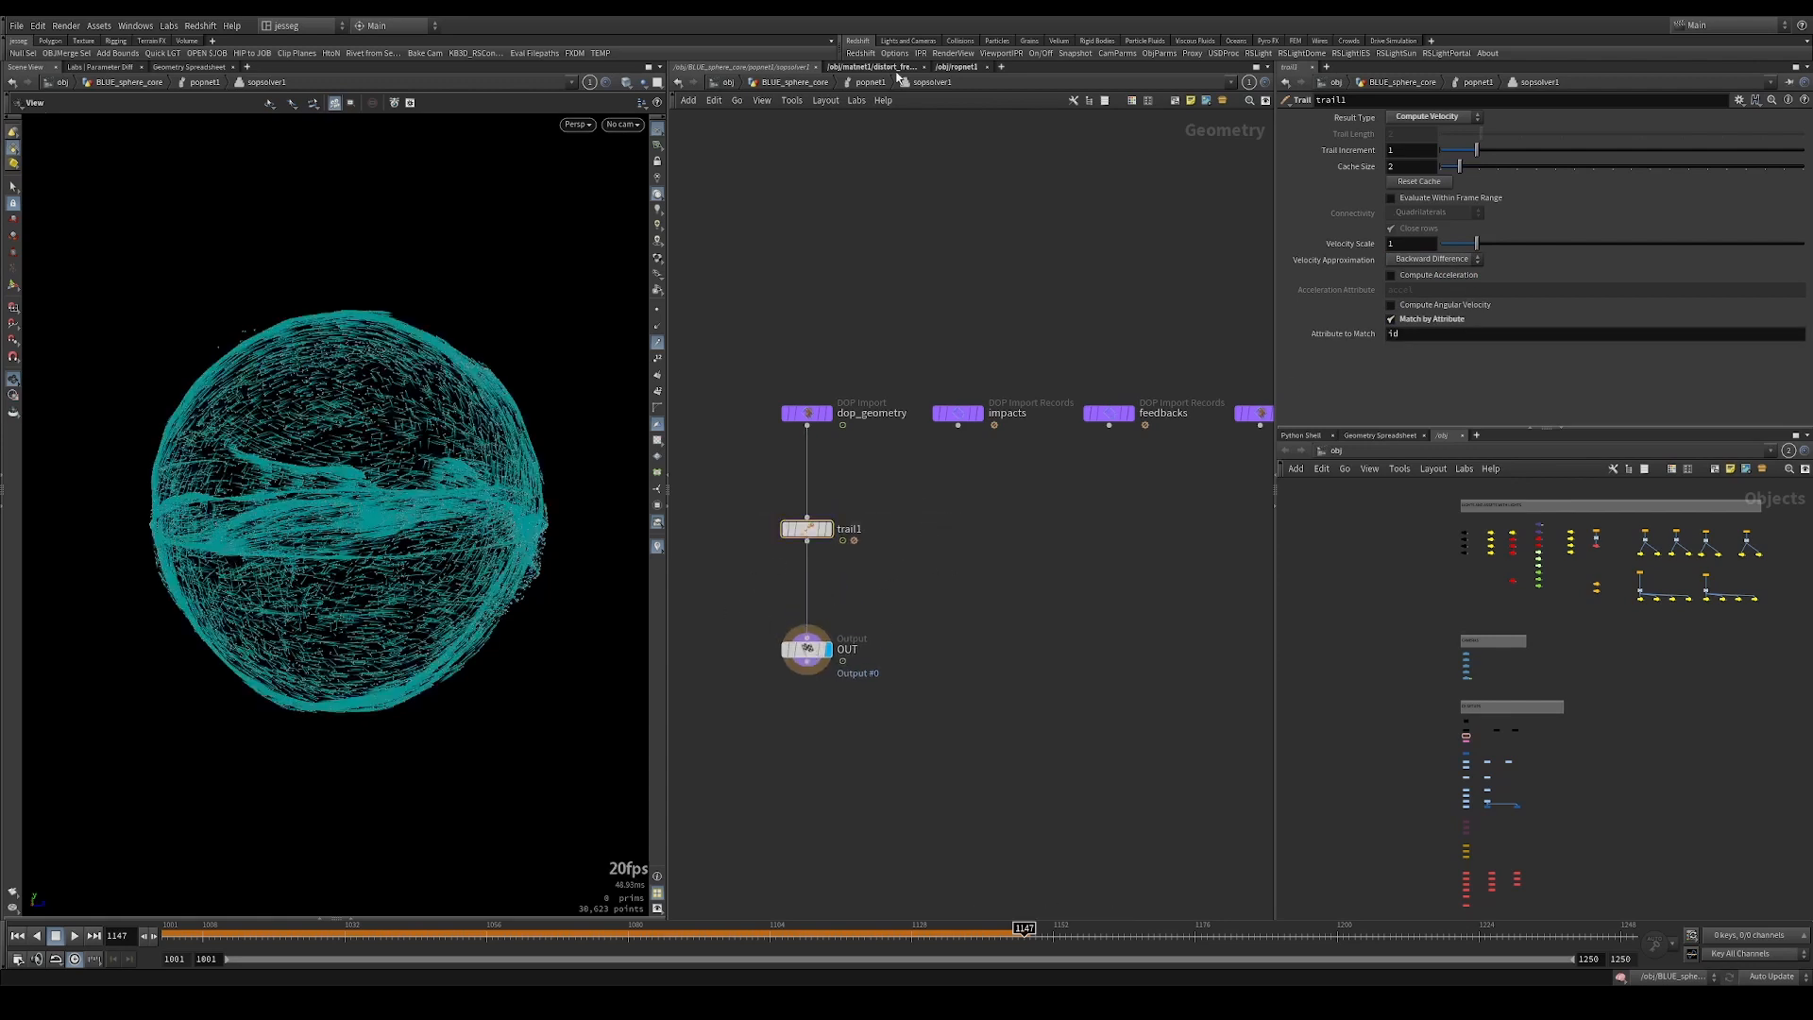
Inspect the recomputed velocities up close, then return to popnet1 and play the simulation.
{"action": "scroll", "coordinate": [356, 364], "scroll_direction": "up", "scroll_amount": 6}
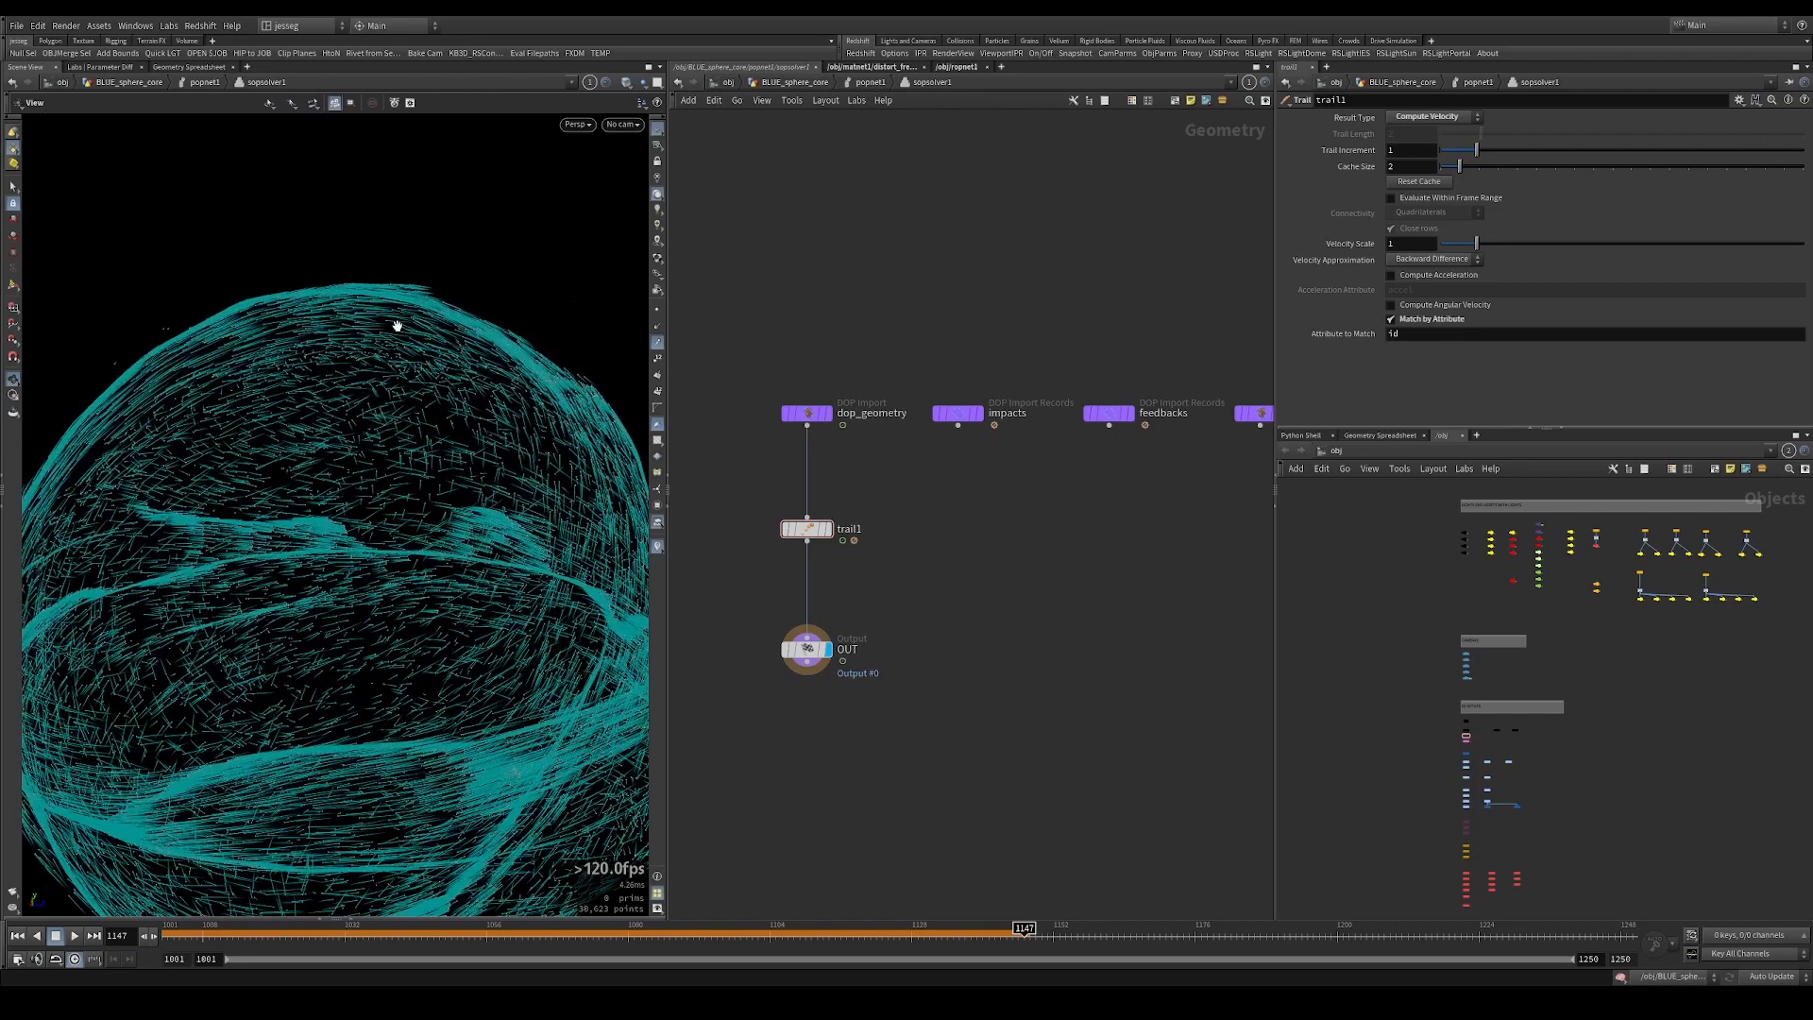
{"action": "left_click", "coordinate": [870, 82]}
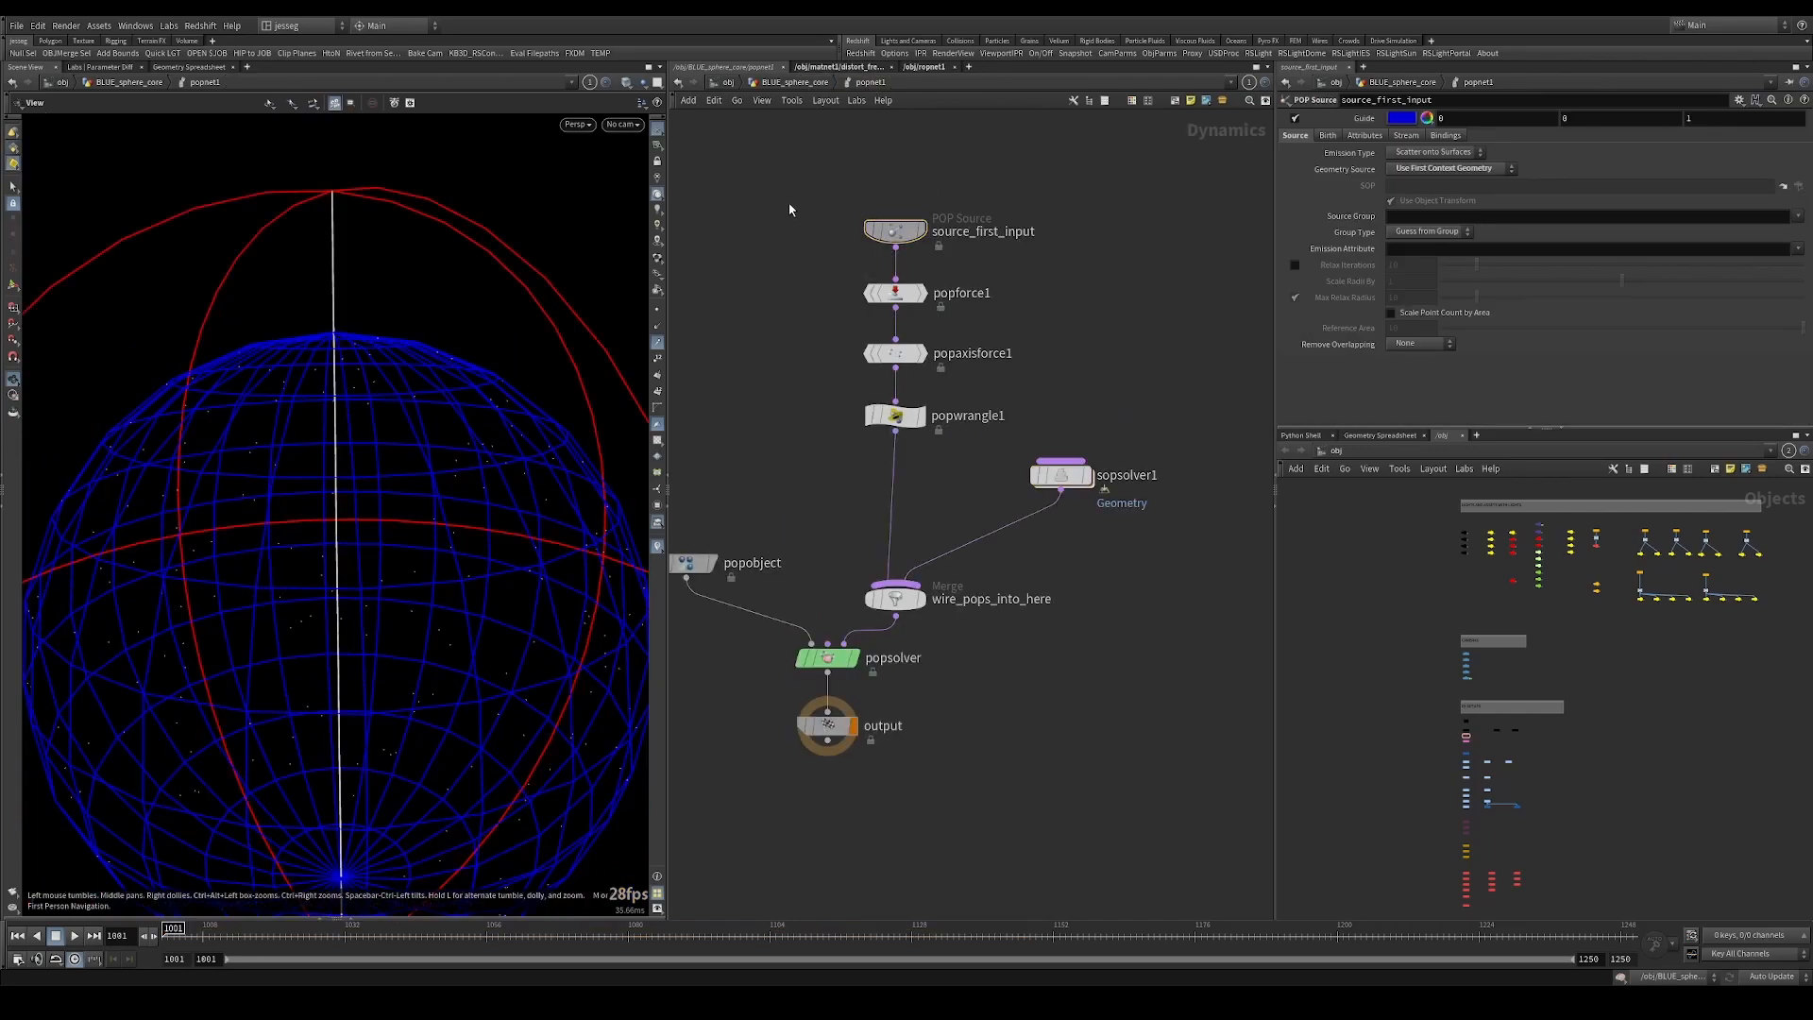
{"action": "scroll", "coordinate": [384, 393], "scroll_direction": "down", "scroll_amount": 5}
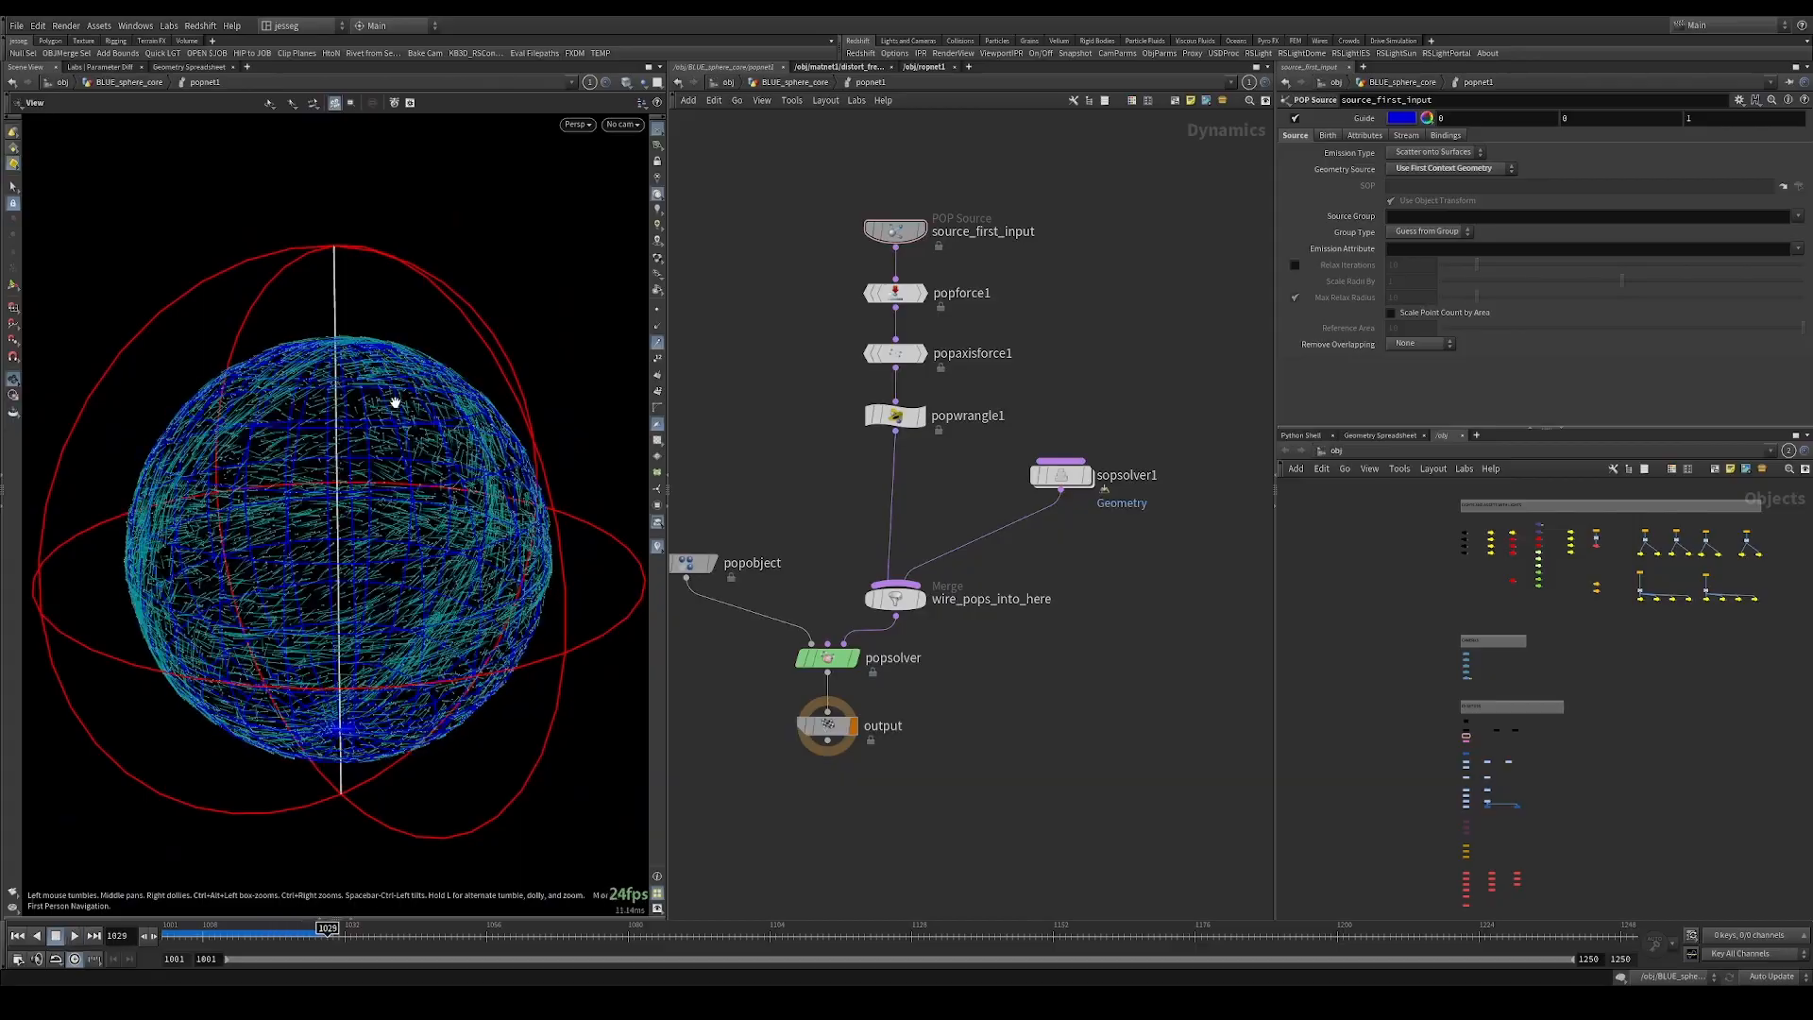
Return to the BLUE_sphere_core network and display the sim_blue_biribiriSwirlSphere_pts file cache.
{"action": "left_click_drag", "start_coordinate": [344, 392], "coordinate": [587, 381]}
{"action": "right_click_drag", "start_coordinate": [587, 381], "coordinate": [613, 249]}
{"action": "left_click", "coordinate": [782, 95]}
{"action": "left_click", "coordinate": [795, 84]}
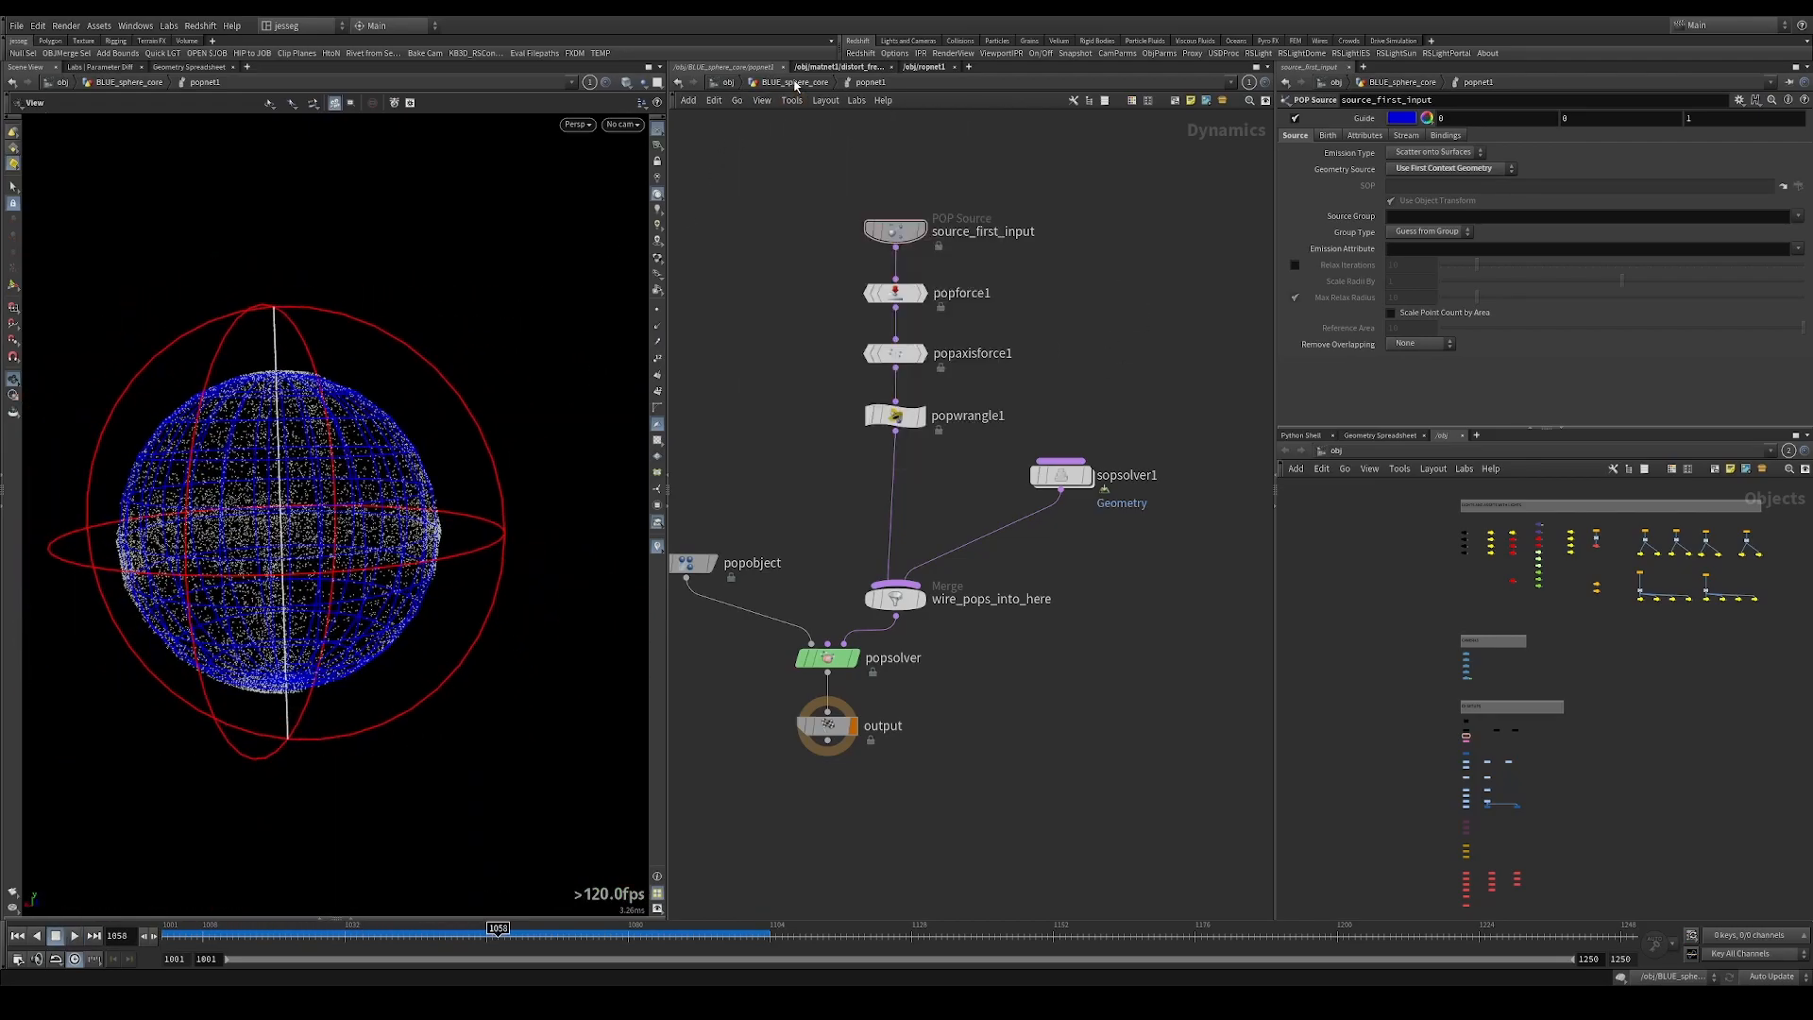
{"action": "left_click", "coordinate": [795, 84]}
{"action": "left_click", "coordinate": [748, 517]}
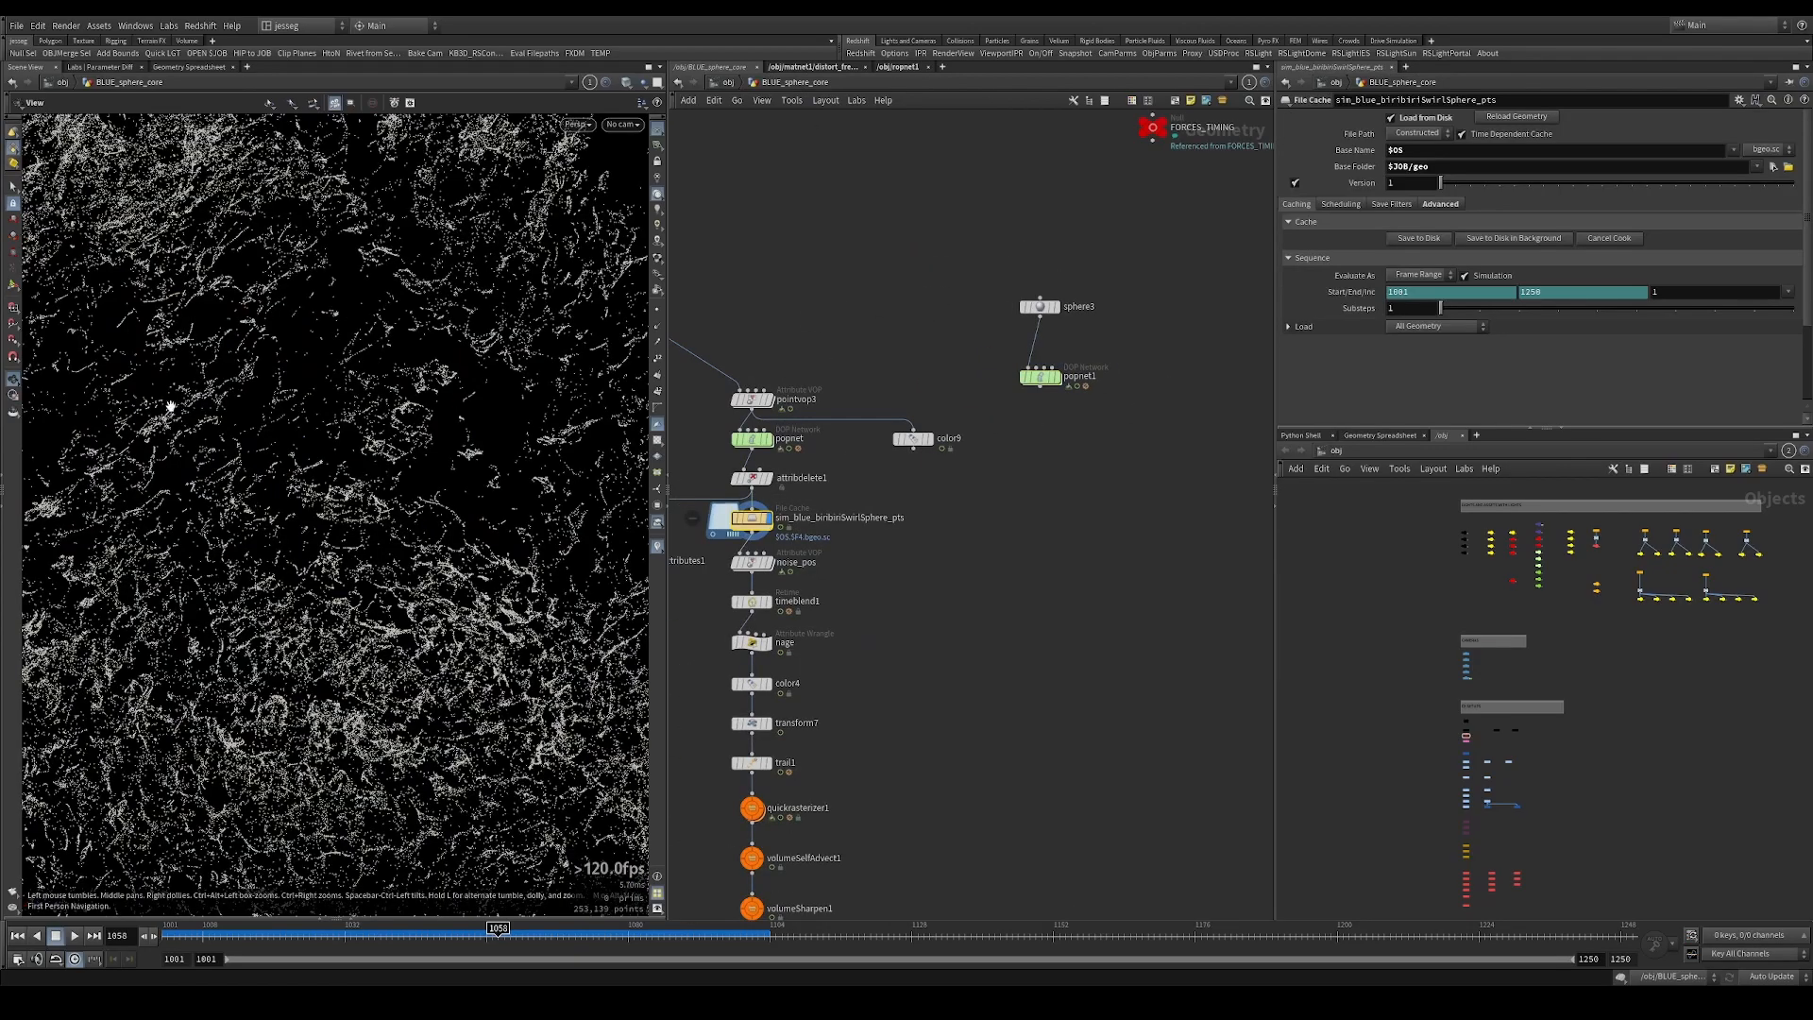
Examine the cached swirl sphere particles frame by frame, then rewind the timeline to its first frame.
{"action": "left_click_drag", "start_coordinate": [145, 404], "coordinate": [342, 300]}
{"action": "key", "text": "Right"}
{"action": "key", "text": "Right"}
{"action": "key", "text": "Right"}
{"action": "key", "text": "Right"}
{"action": "key", "text": "Right"}
{"action": "key", "text": "Right"}
{"action": "key", "text": "Right"}
{"action": "key", "text": "Right"}
{"action": "key", "text": "Right"}
{"action": "key", "text": "Right"}
{"action": "key", "text": "Right"}
{"action": "key", "text": "Right"}
{"action": "key", "text": "Right"}
{"action": "key", "text": "Right"}
{"action": "key", "text": "Right"}
{"action": "key", "text": "Right"}
{"action": "key", "text": "Right"}
{"action": "key", "text": "Right"}
{"action": "key", "text": "Right"}
{"action": "key", "text": "Right"}
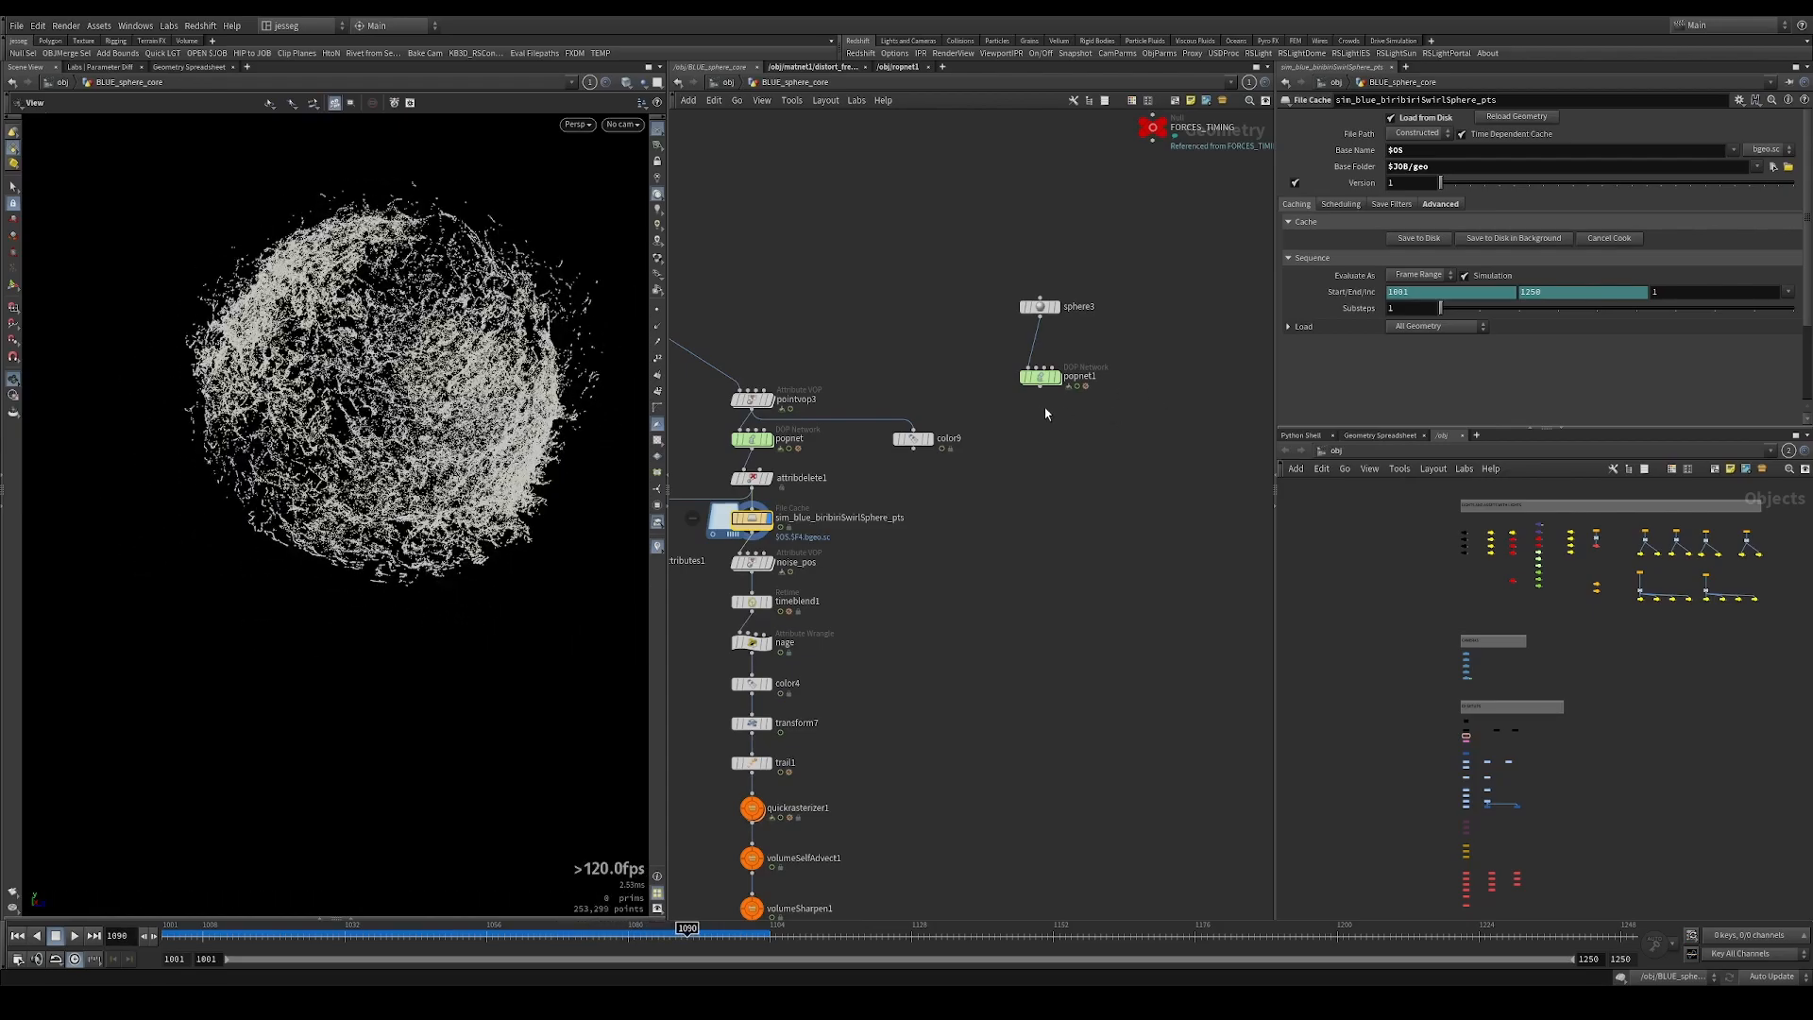
{"action": "key", "text": "ctrl+Up"}
{"action": "key", "text": "Up"}
{"action": "key", "text": "ctrl+Up"}
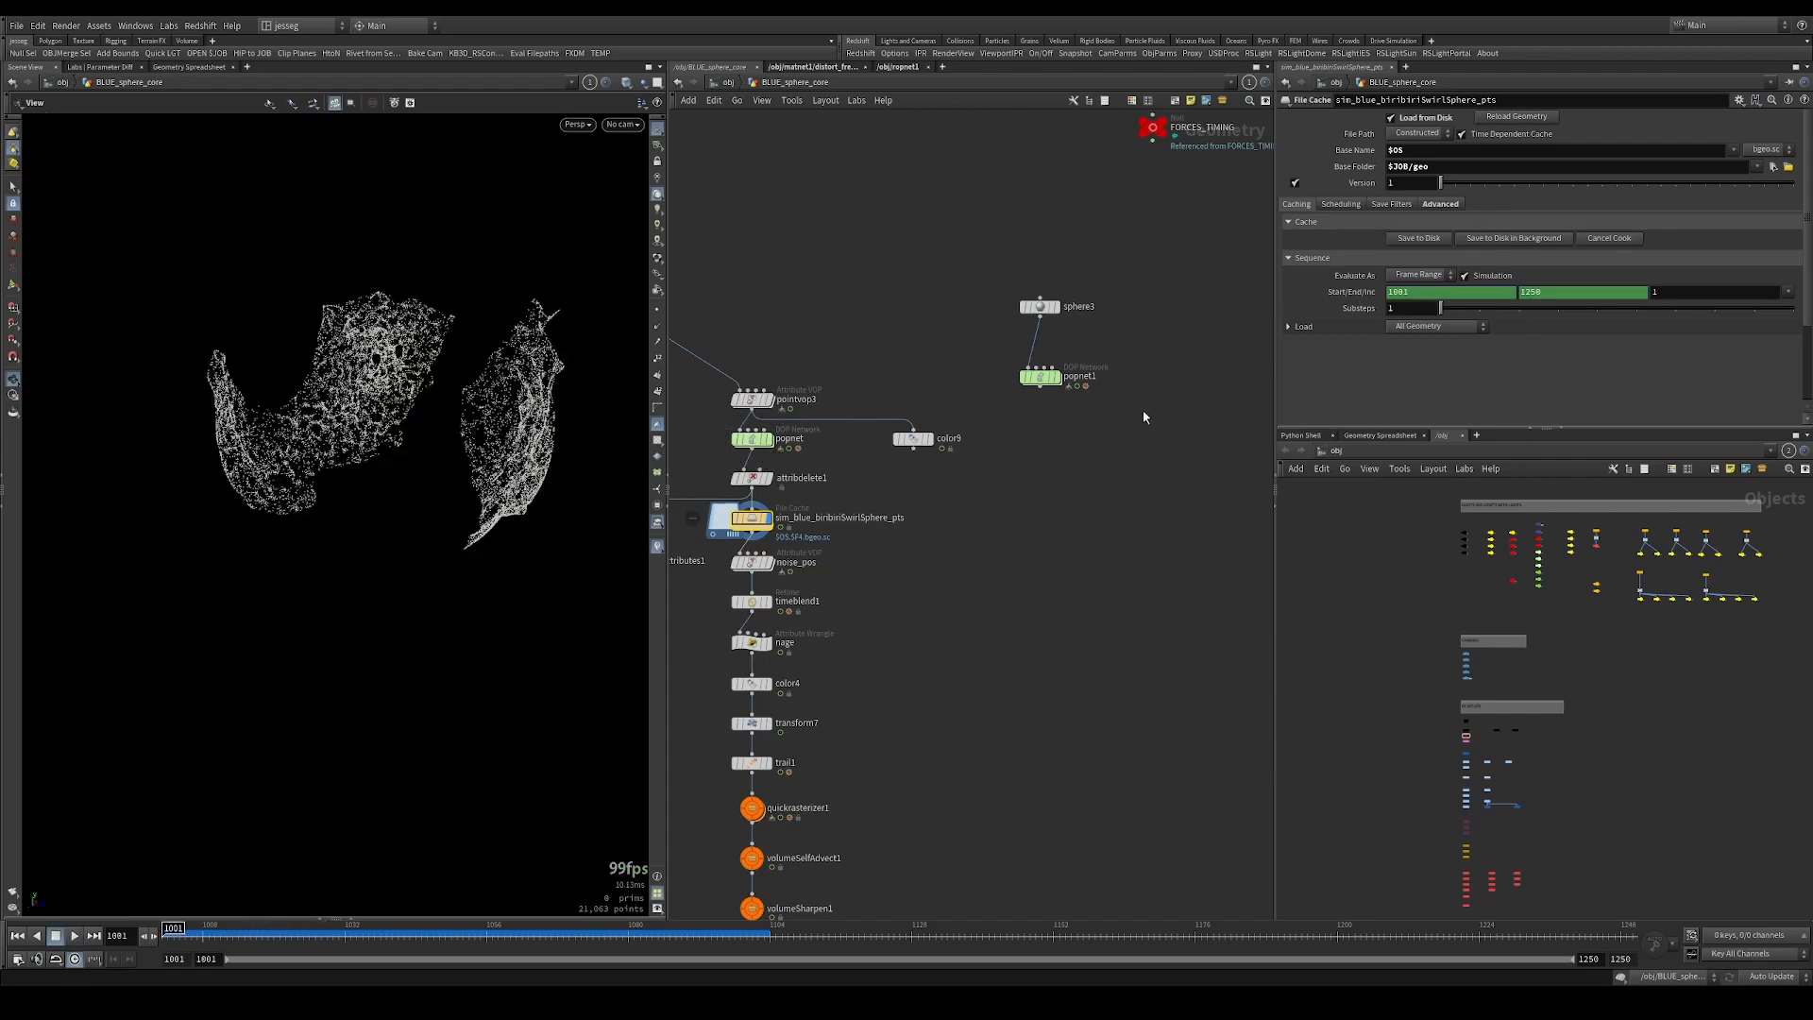
Go back inside popnet1, play the particle simulation up close, and rewind it to the first frame.
{"action": "mouse_move", "coordinate": [1035, 379]}
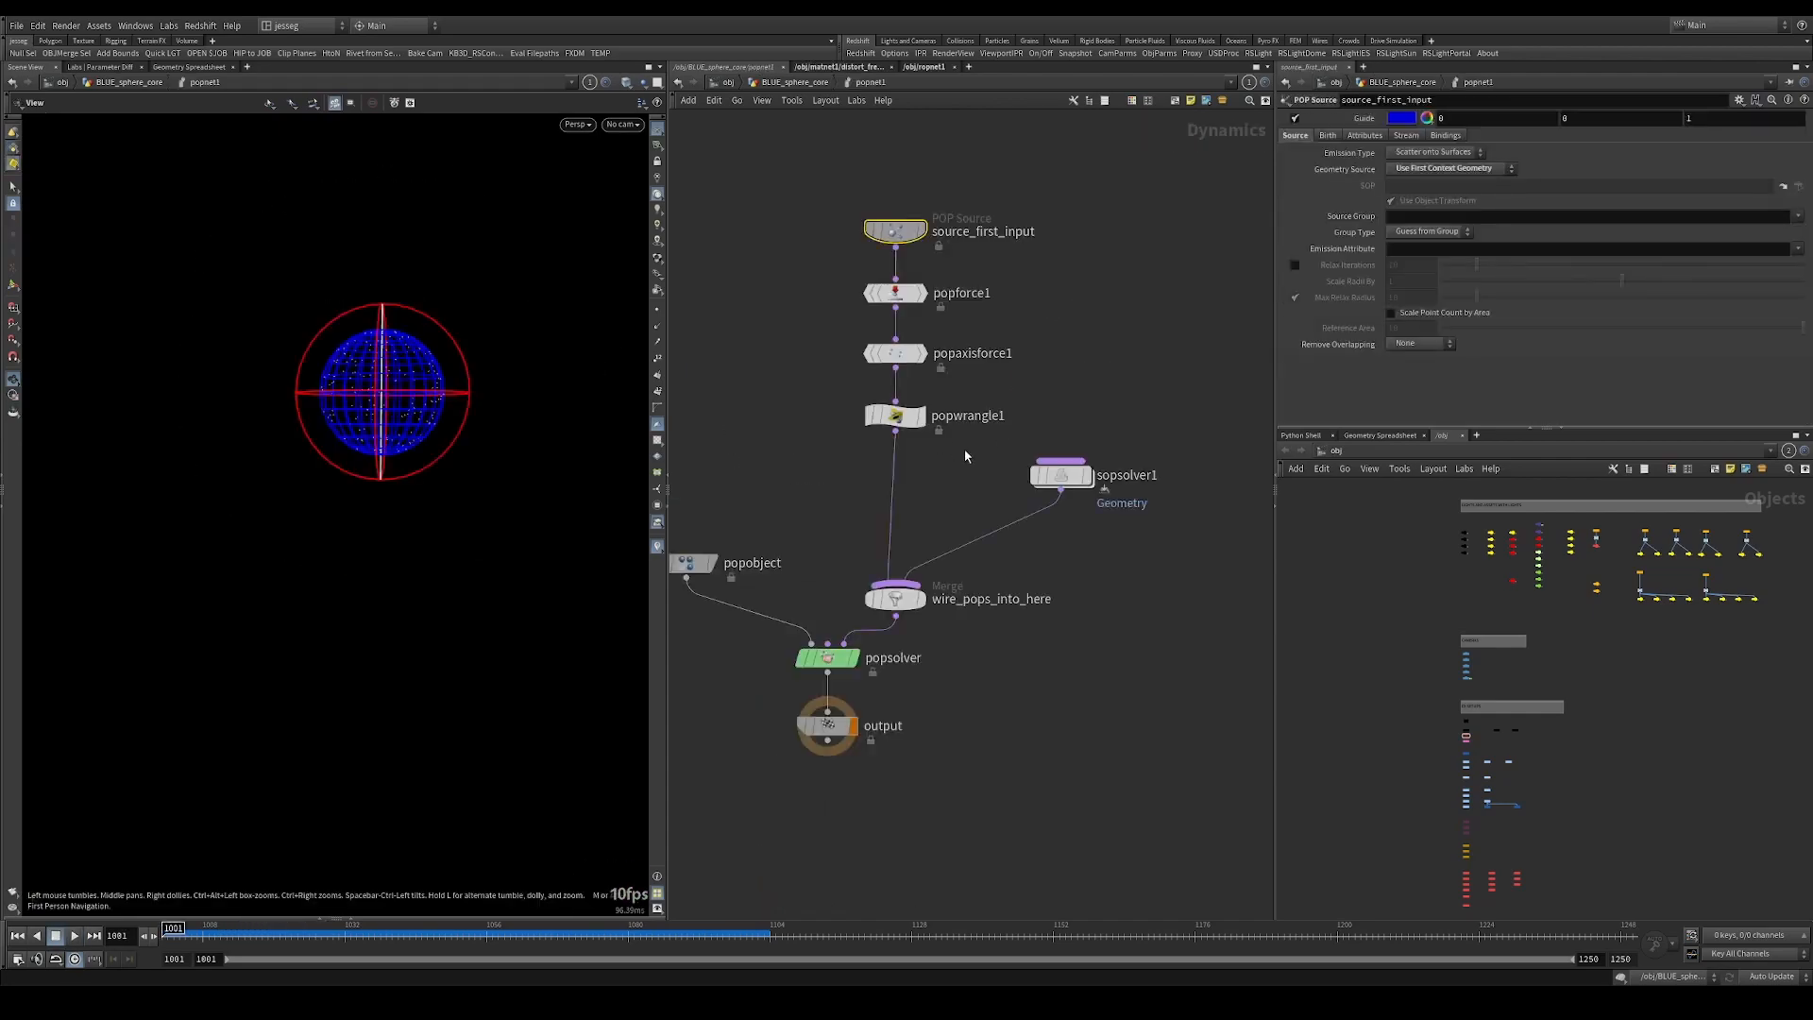
{"action": "key", "text": "Up"}
{"action": "key", "text": "Up"}
{"action": "right_click_drag", "start_coordinate": [363, 402], "coordinate": [672, 339]}
{"action": "left_click_drag", "start_coordinate": [434, 376], "coordinate": [481, 341]}
{"action": "key", "text": "Up"}
{"action": "key", "text": "ctrl+Up"}
Set the constant birth rate of source_first_input to 55000 and play the simulation.
{"action": "left_click", "coordinate": [897, 231]}
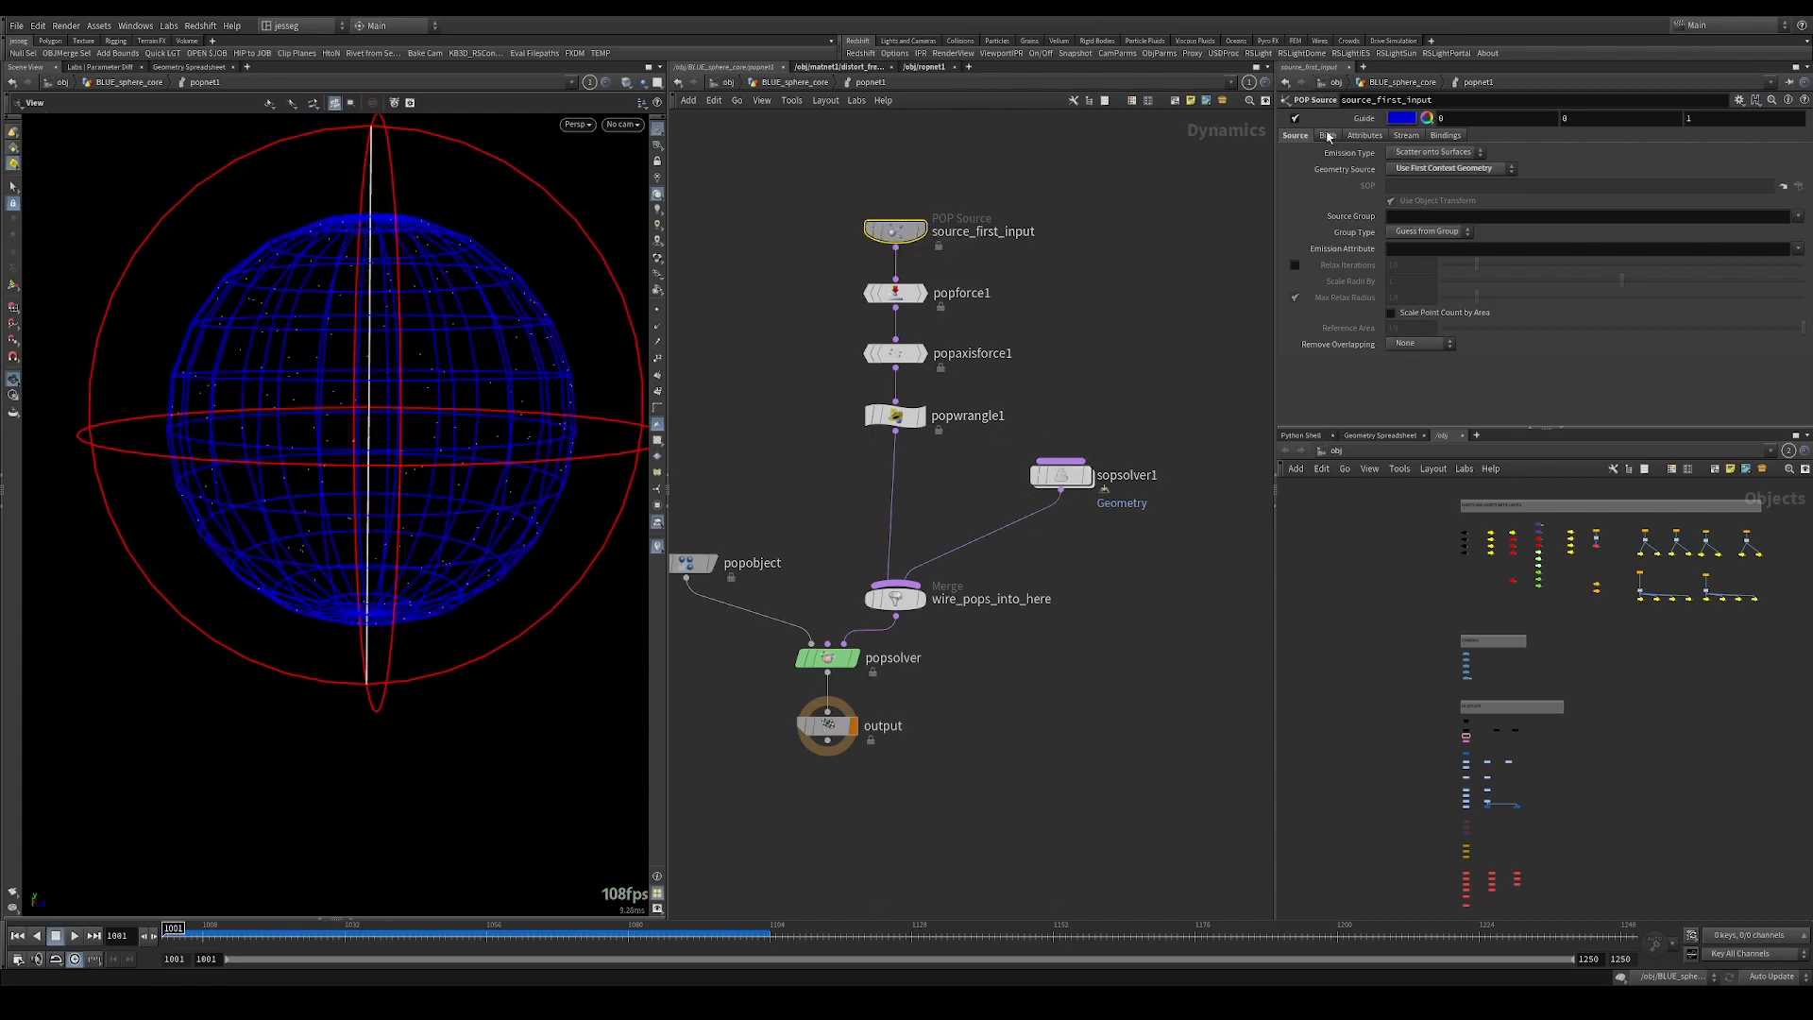
{"action": "left_click", "coordinate": [1327, 136]}
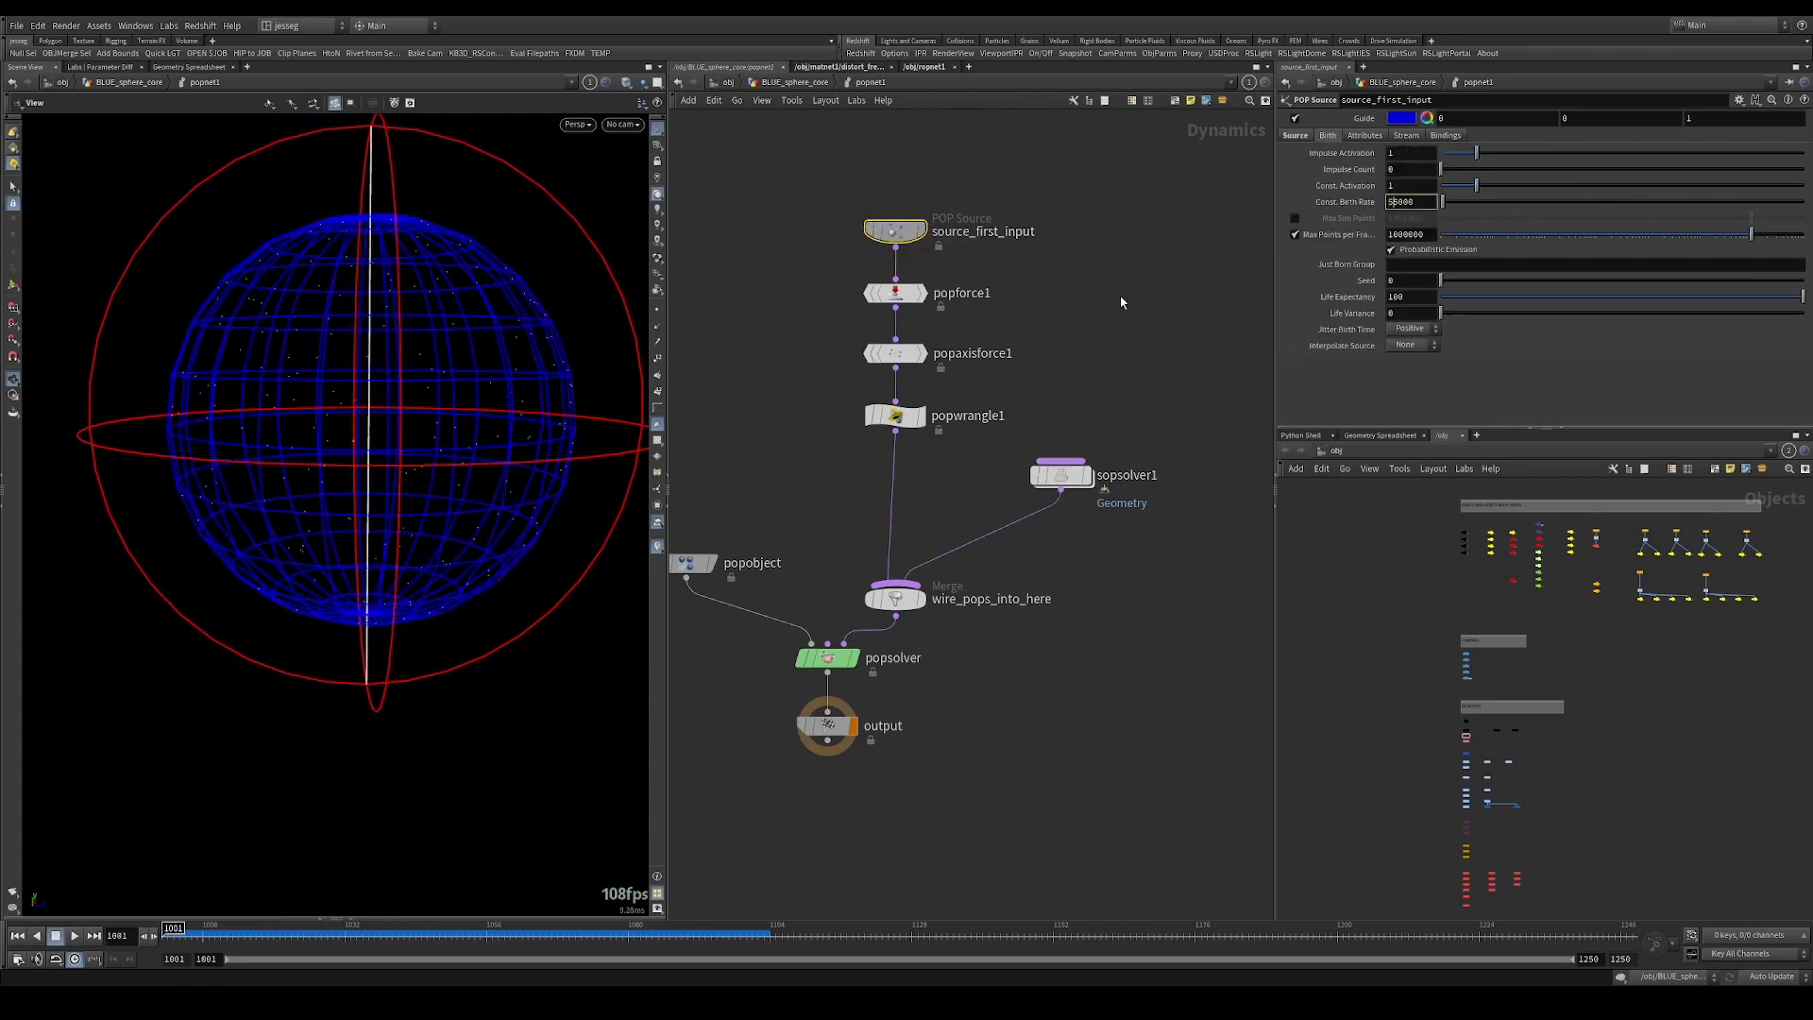
{"action": "key", "text": "Return"}
{"action": "key", "text": "Up"}
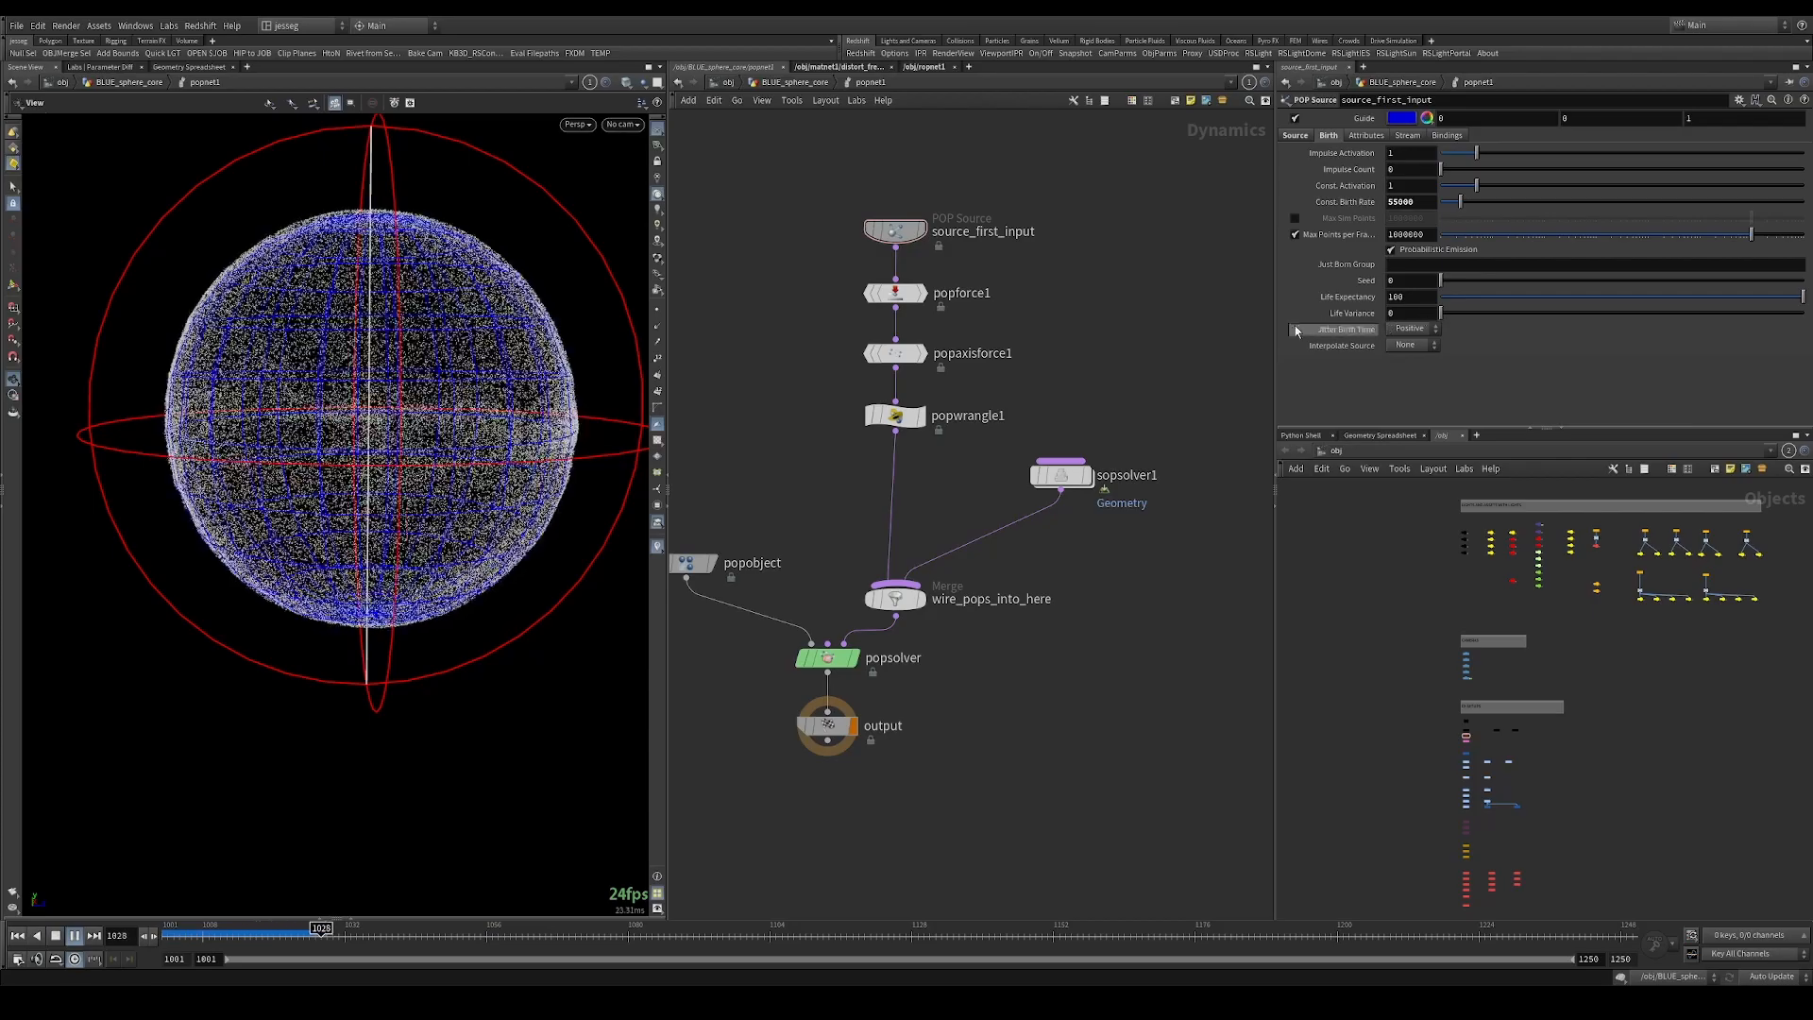
{"action": "key", "text": "Up"}
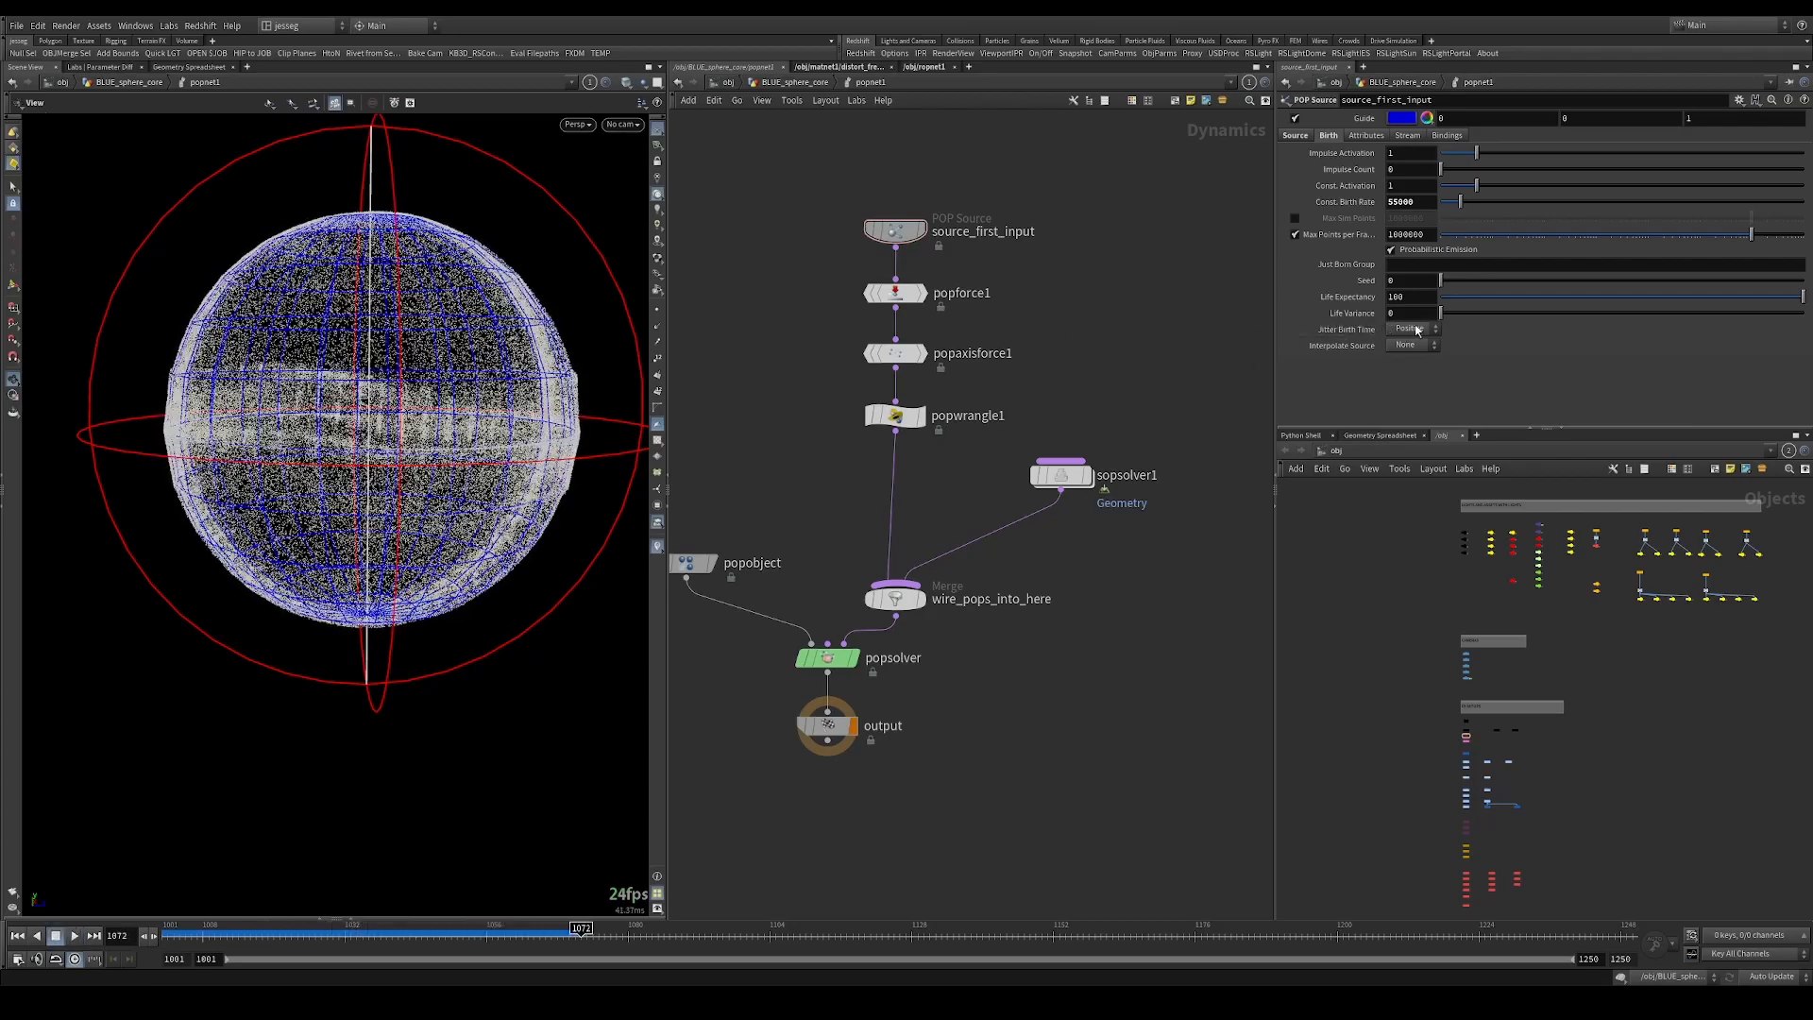
Rewind the simulation and set the life expectancy of source_first_input to 3.
{"action": "key", "text": "ctrl+Up"}
{"action": "left_click_drag", "start_coordinate": [1415, 298], "coordinate": [1378, 327]}
{"action": "type", "text": "1"}
{"action": "key", "text": "Return"}
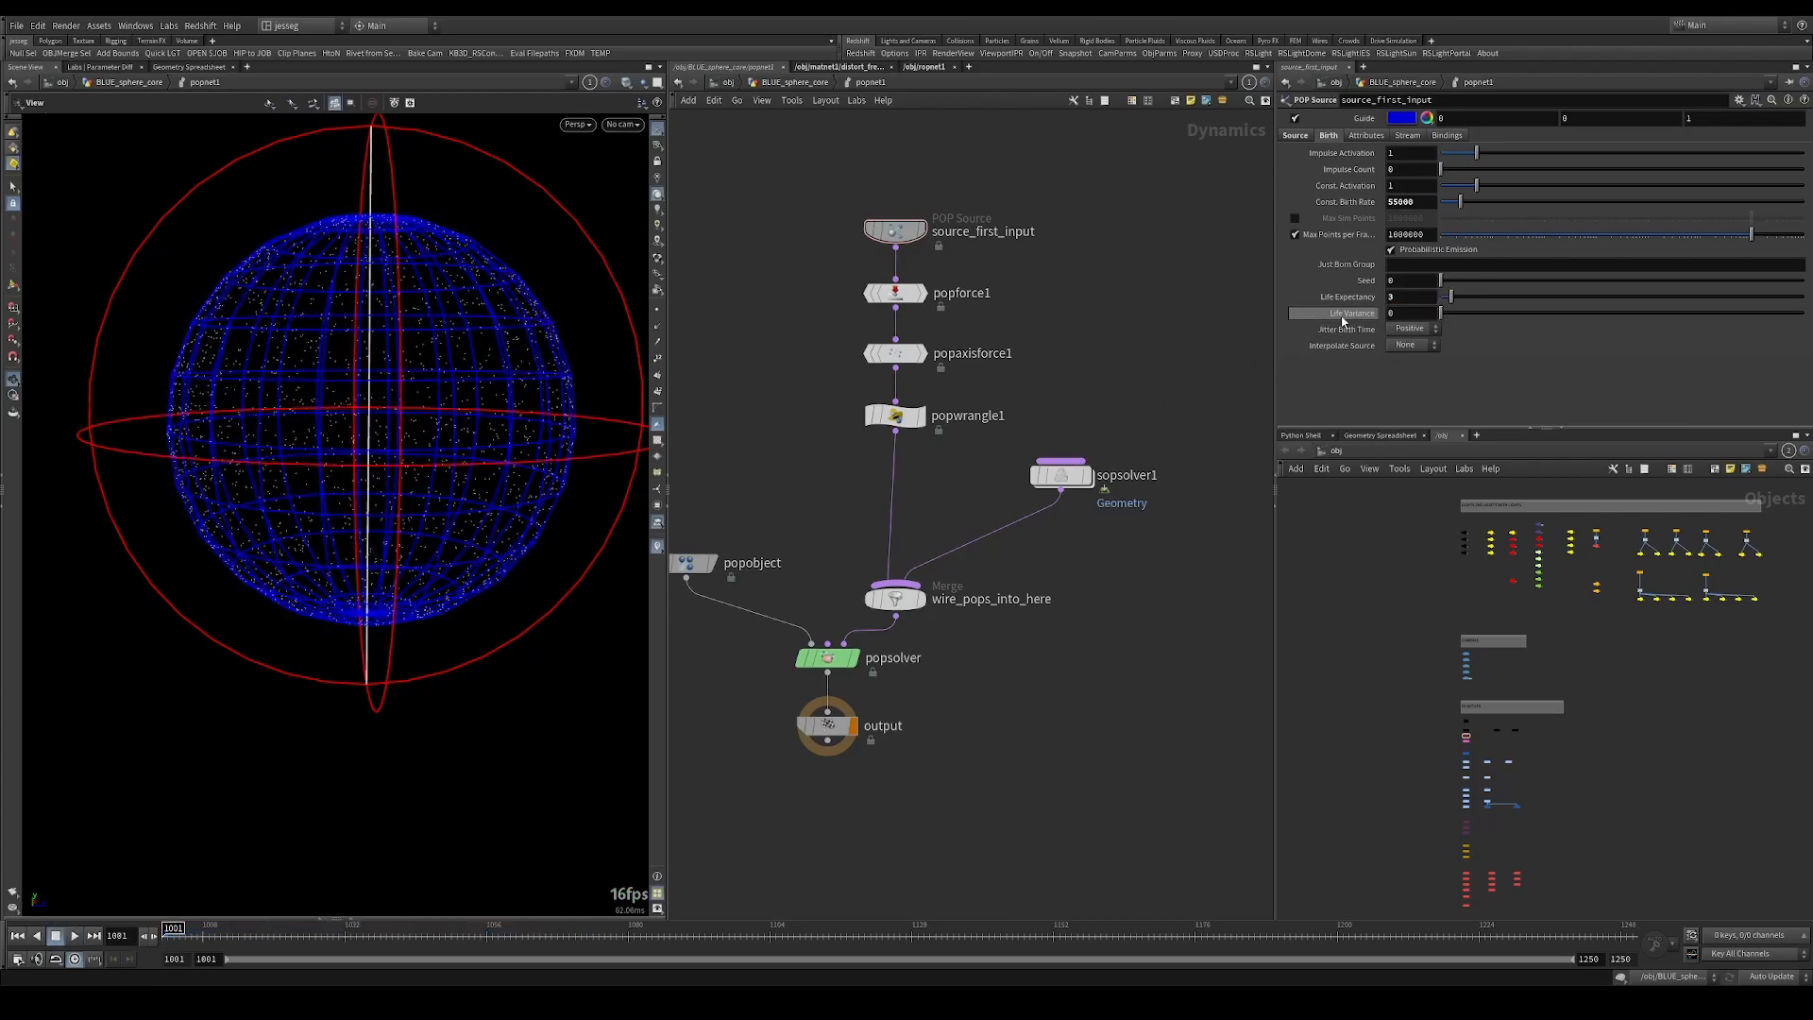
Save the scene and go inside sopsolver1, dismissing the Houdini Console.
{"action": "left_click", "coordinate": [1065, 472]}
{"action": "key", "text": "ctrl+s"}
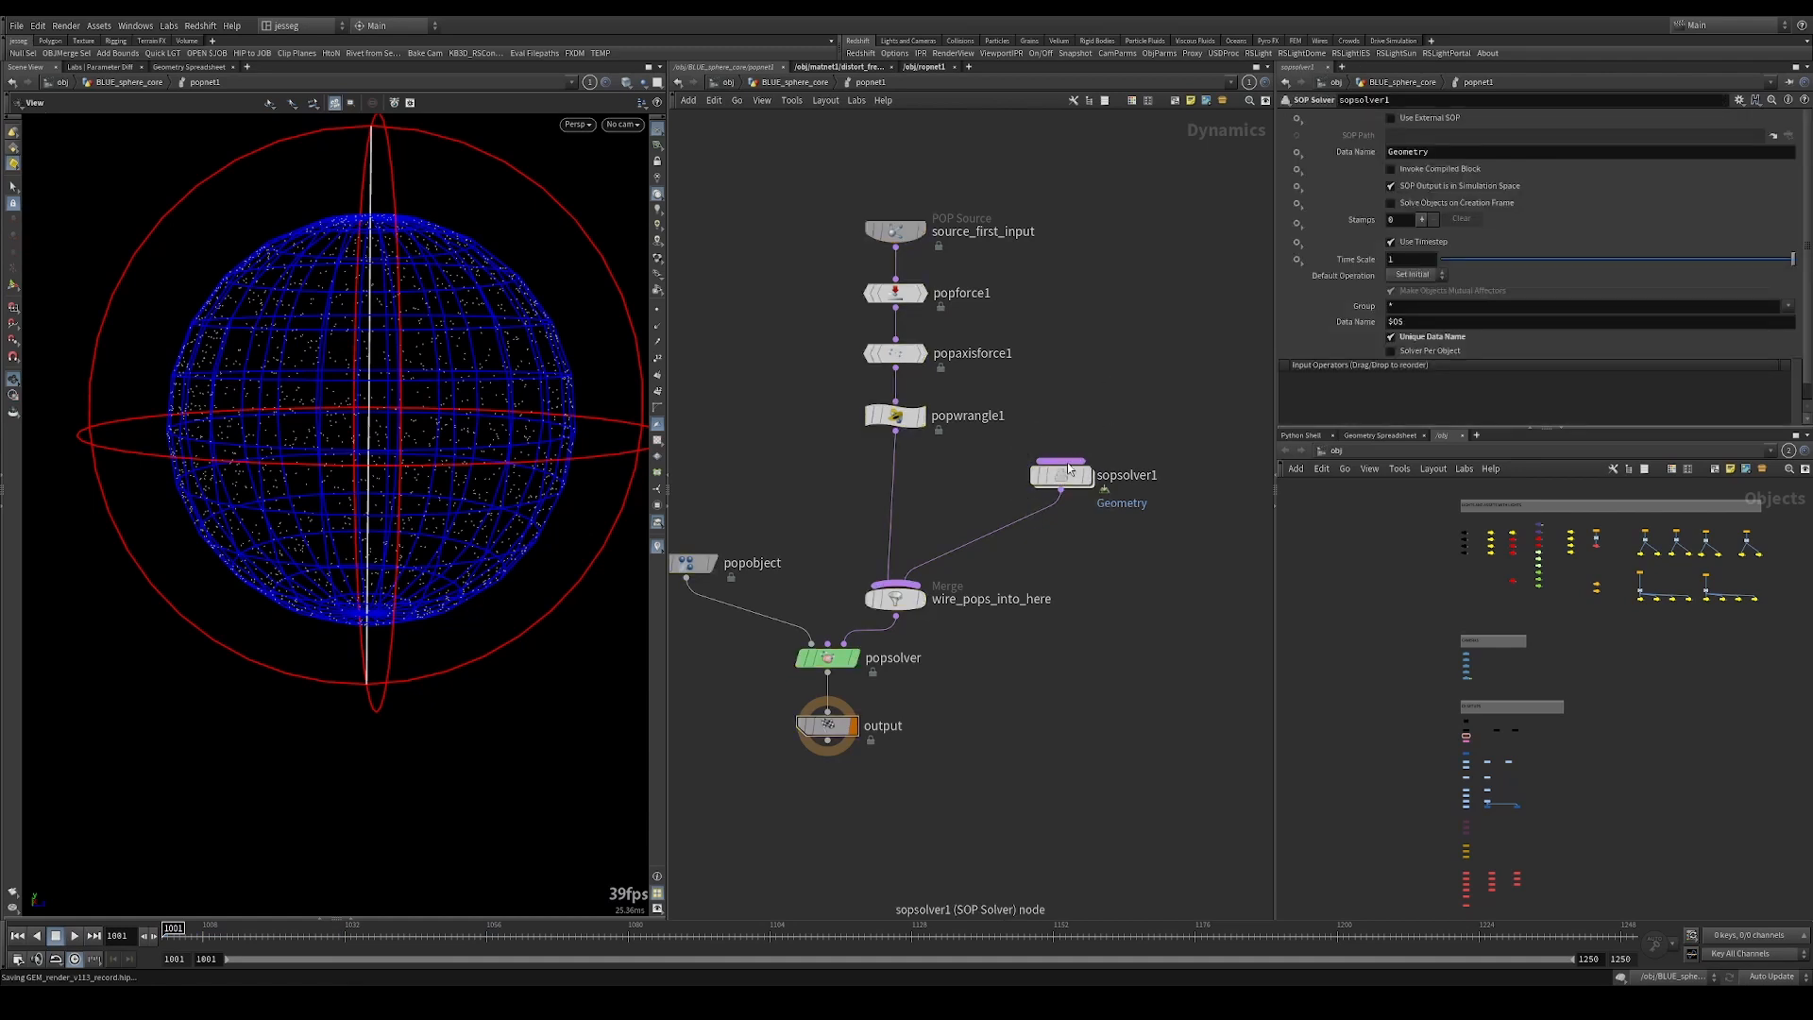
{"action": "double_click", "coordinate": [1052, 476]}
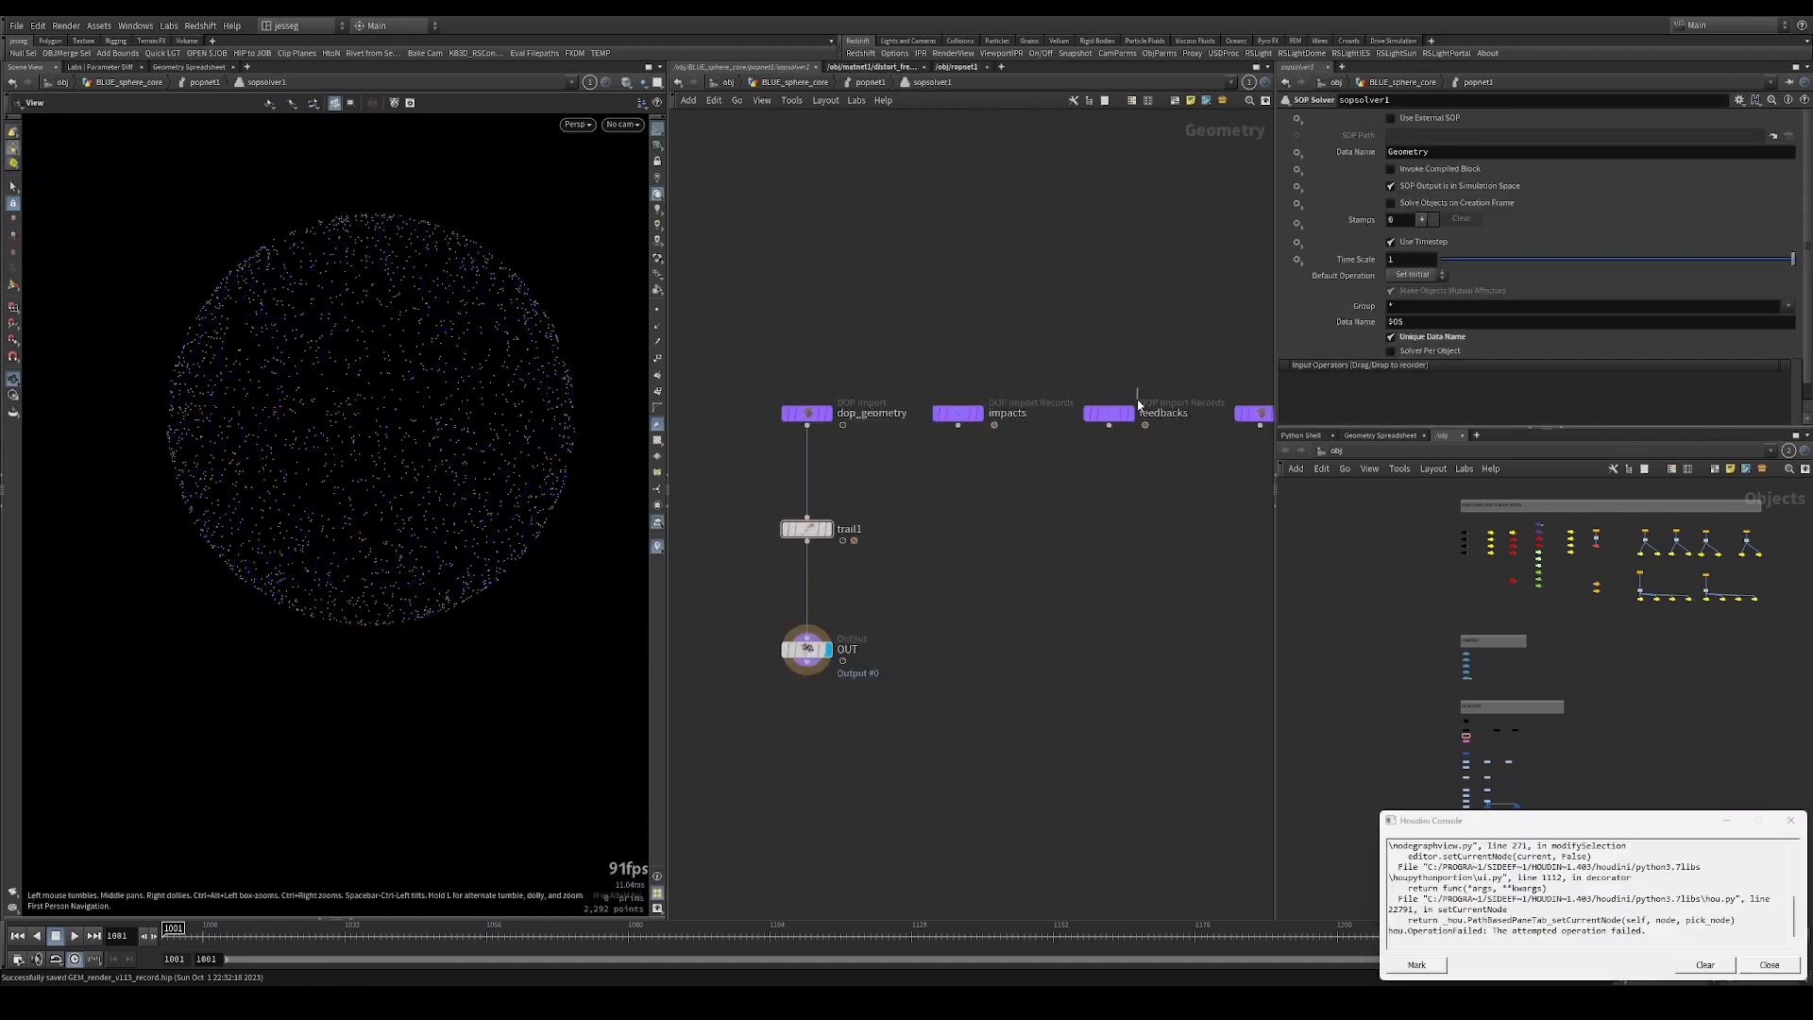
{"action": "left_click", "coordinate": [1705, 965]}
{"action": "left_click", "coordinate": [1770, 965]}
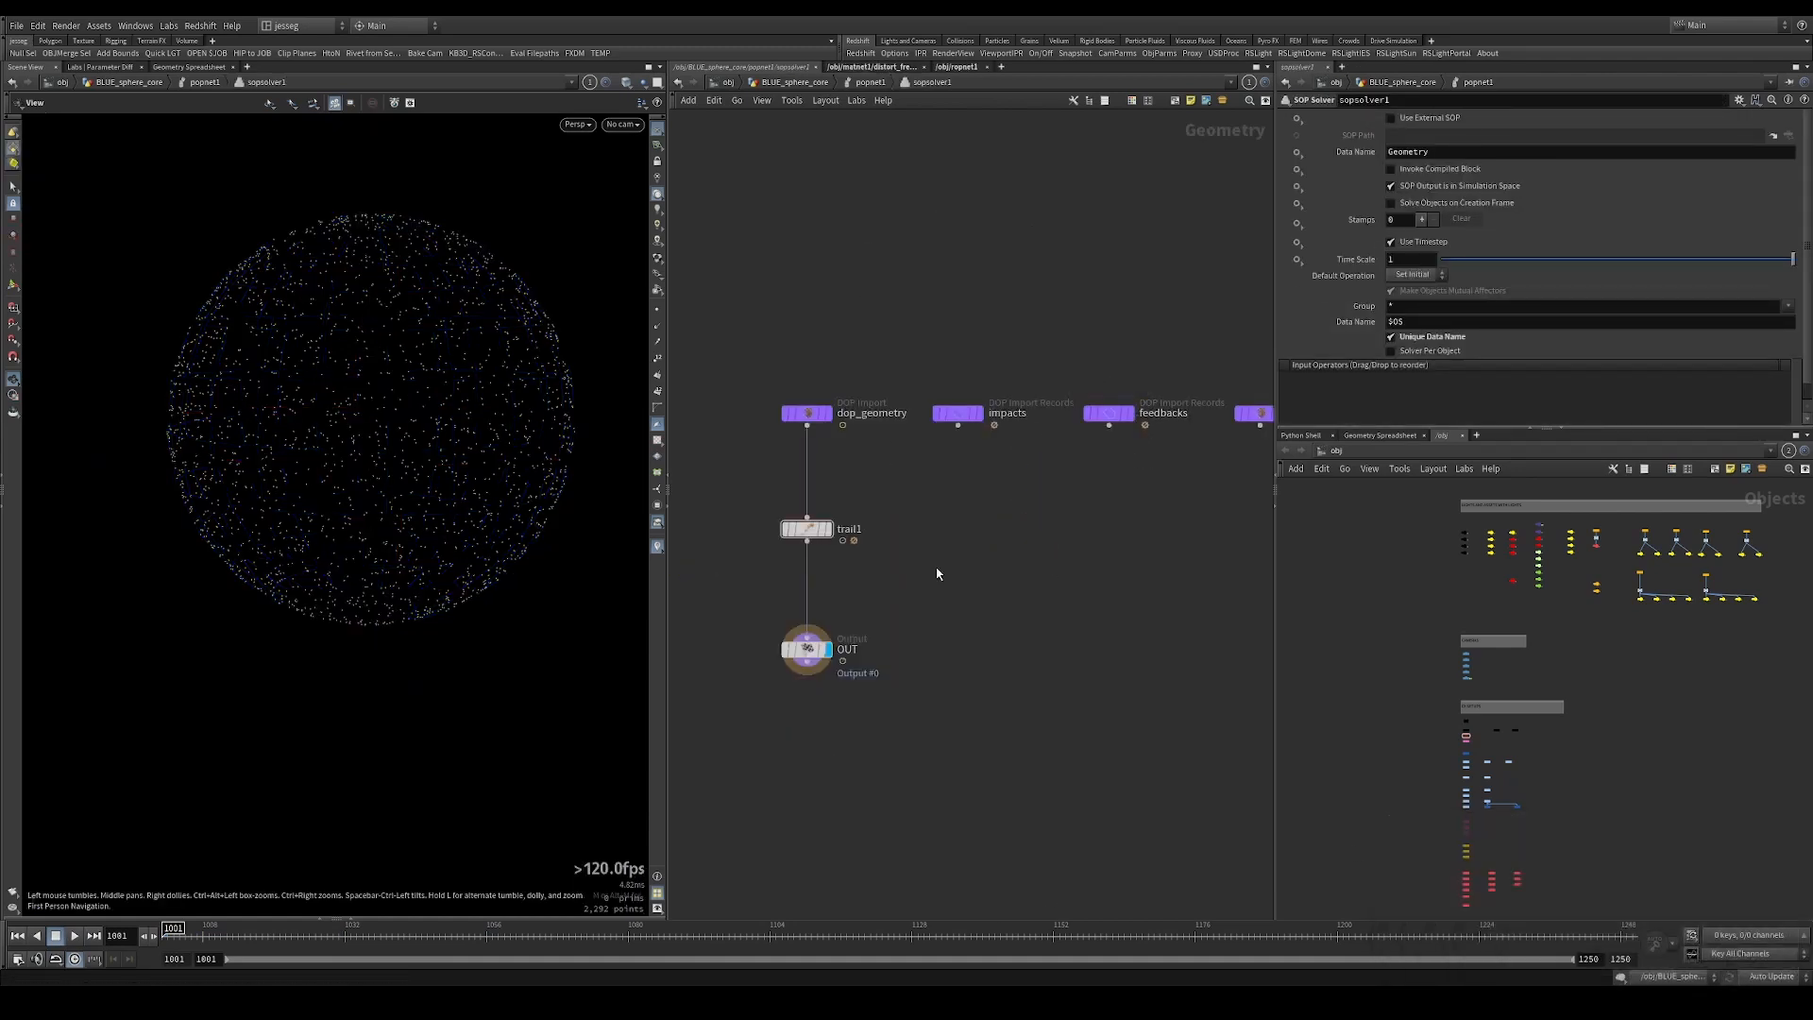
Make room above trail1 and insert an Attribute Blur node between dop_geometry and trail1.
{"action": "left_click_drag", "start_coordinate": [812, 540], "coordinate": [818, 587]}
{"action": "key", "text": "Tab"}
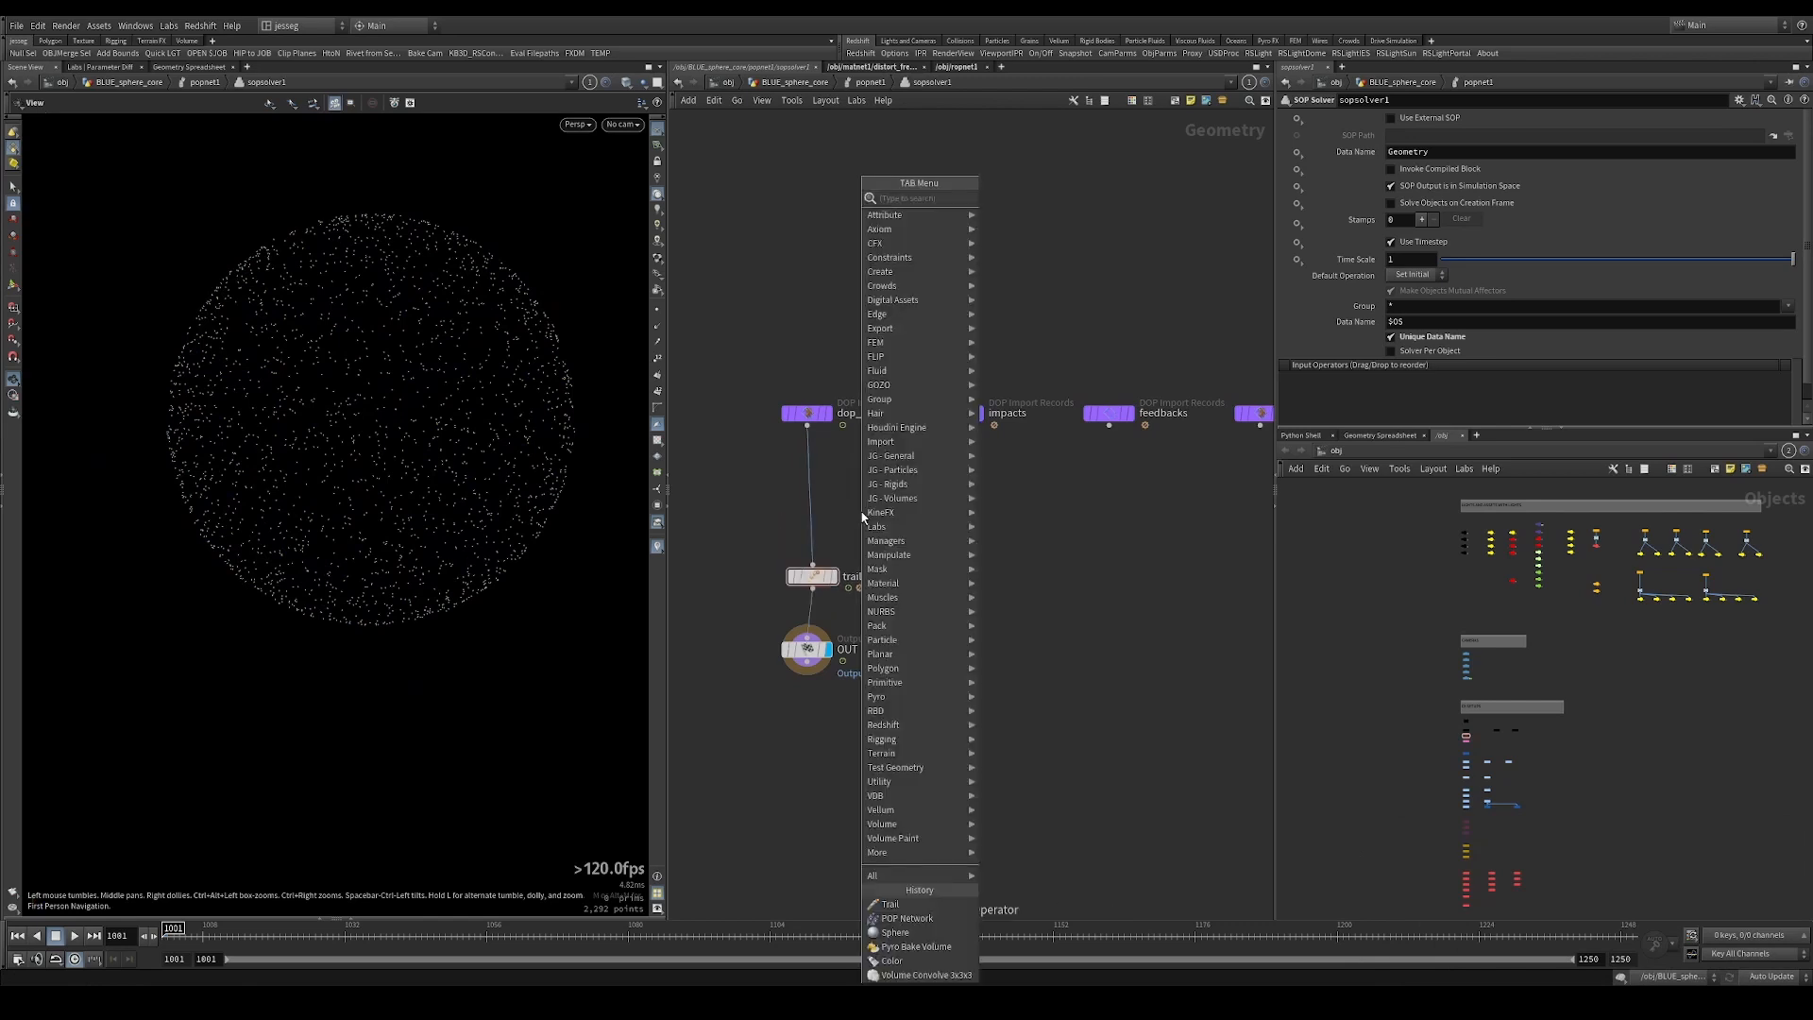
{"action": "type", "text": "attblur"}
{"action": "key", "text": "Return"}
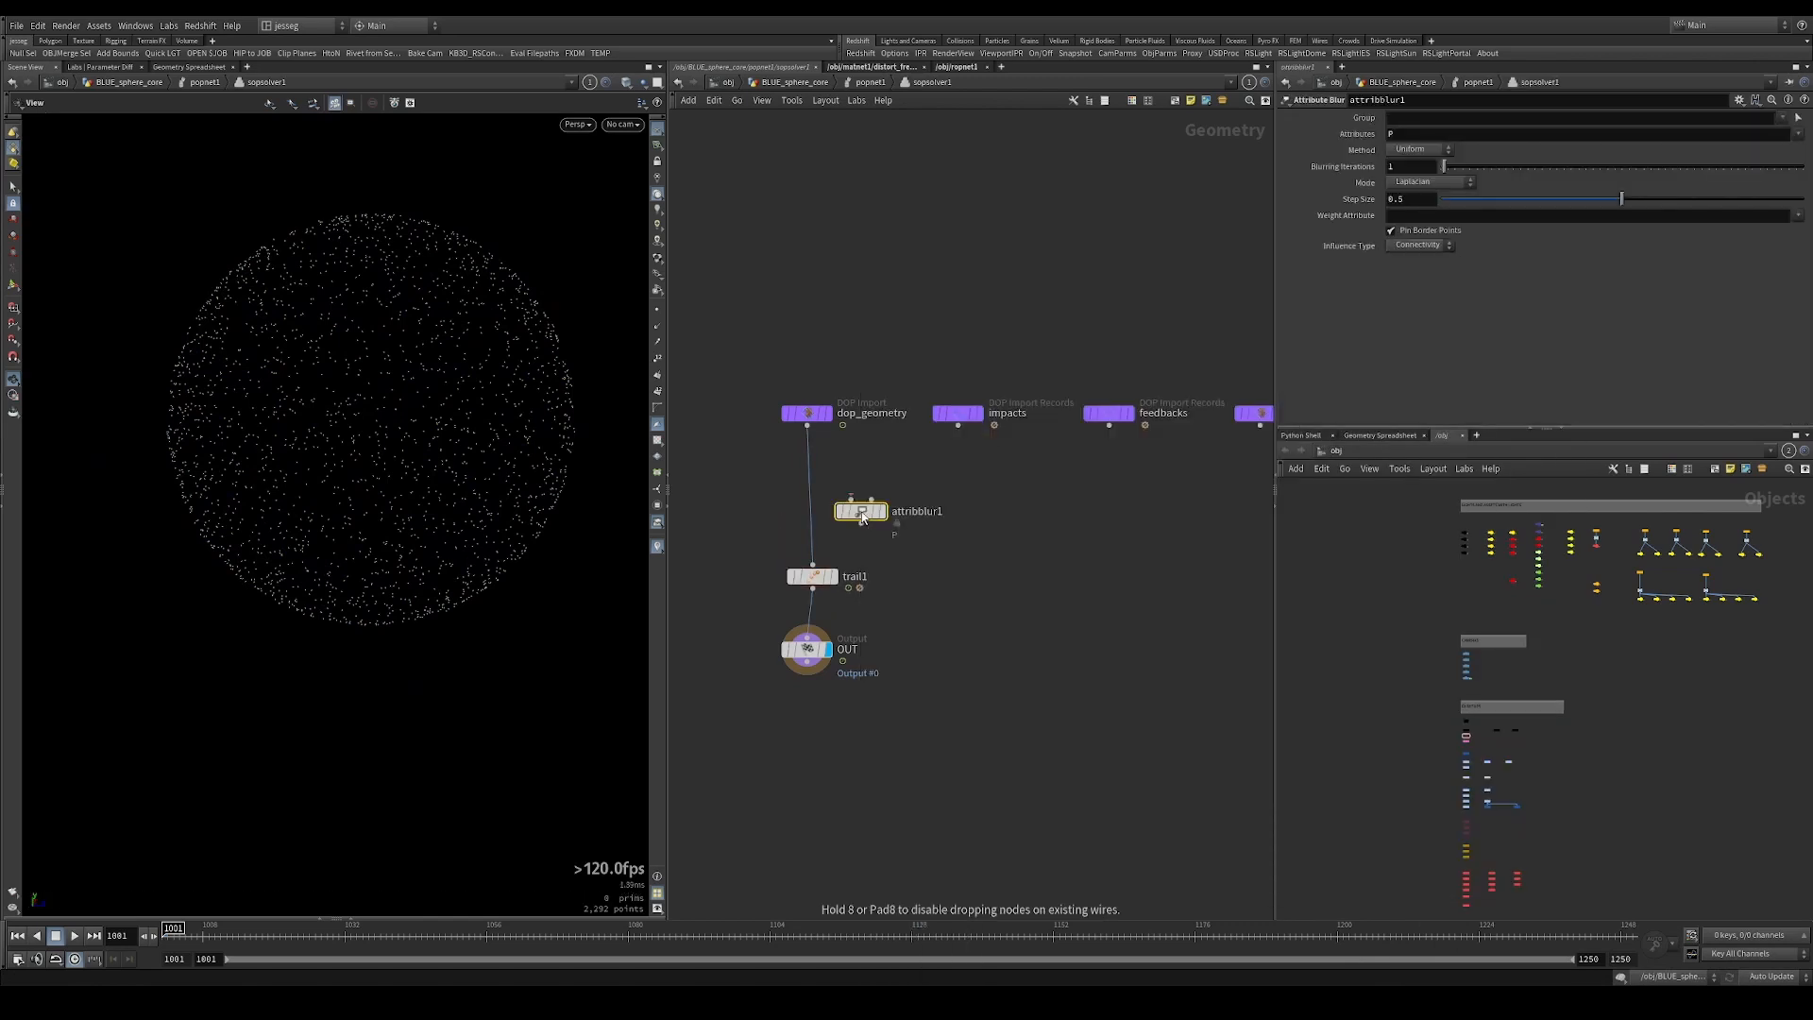
{"action": "left_click", "coordinate": [809, 475]}
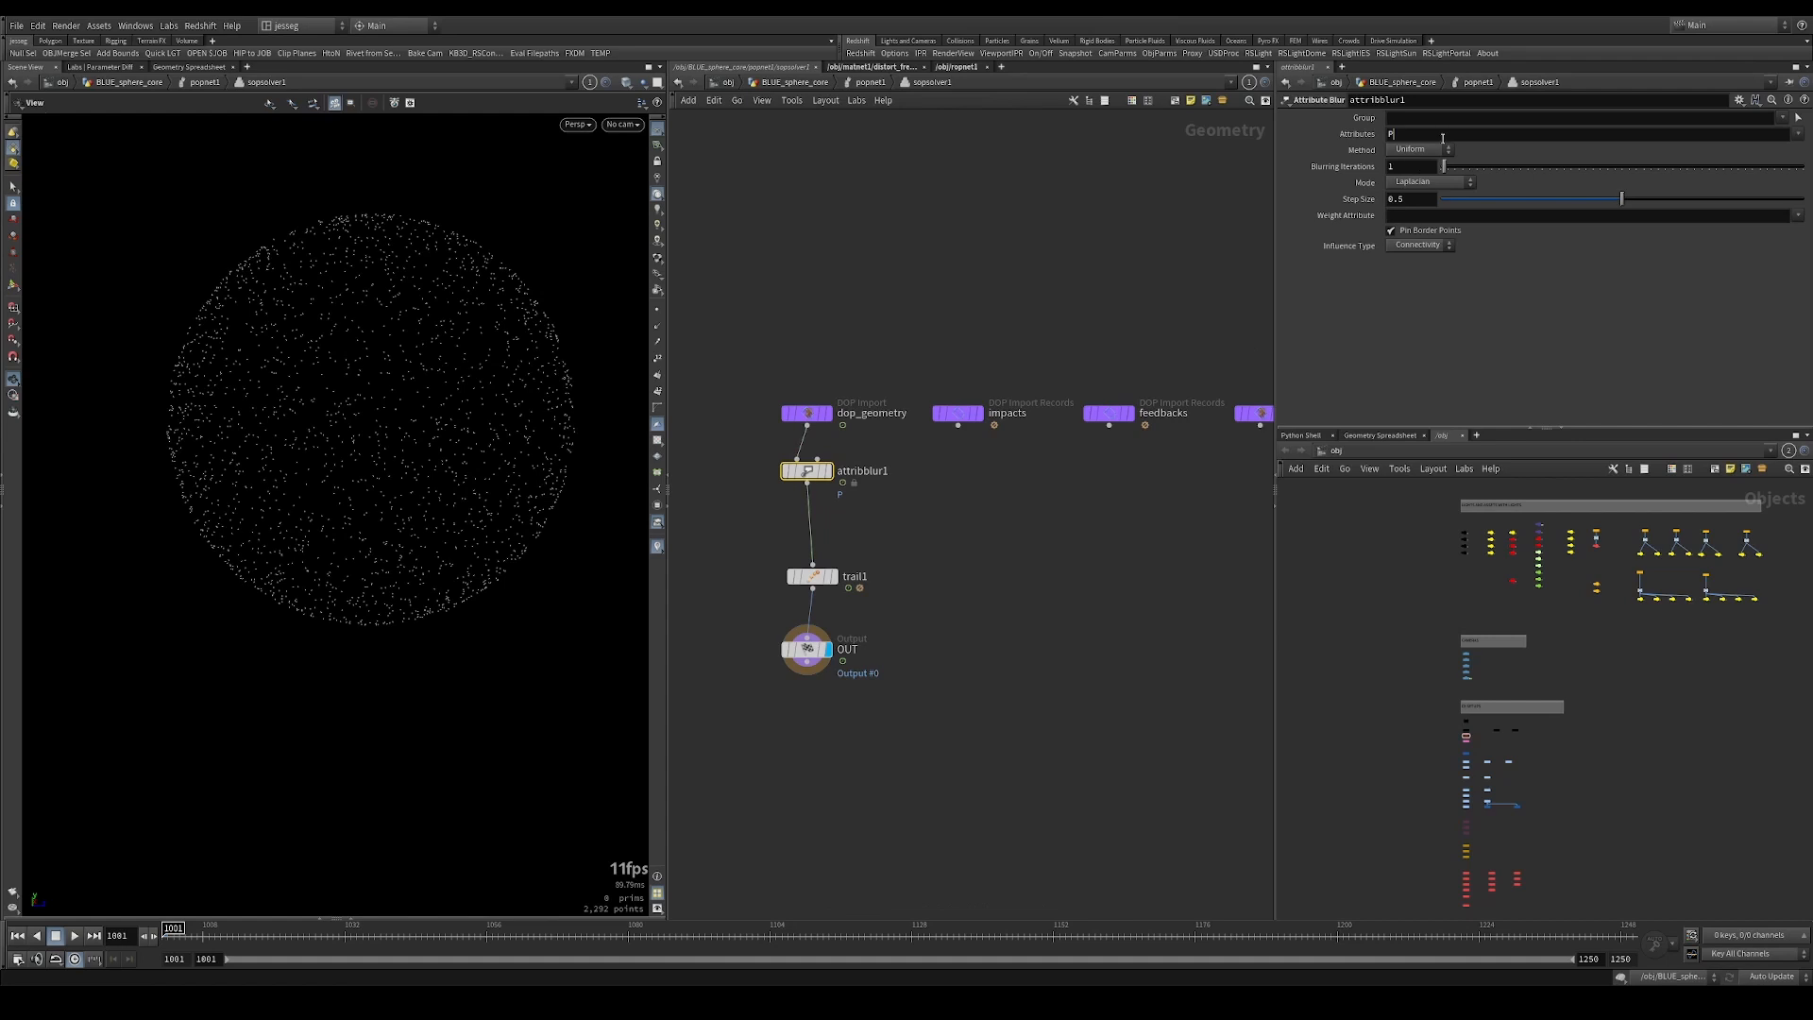
Set attribblur1 to blur the v attribute with Proximity influence and Pin Border Points turned off.
{"action": "key", "text": "BackSpace"}
{"action": "type", "text": "v"}
{"action": "key", "text": "Return"}
{"action": "left_click", "coordinate": [1432, 250]}
{"action": "left_click", "coordinate": [1417, 266]}
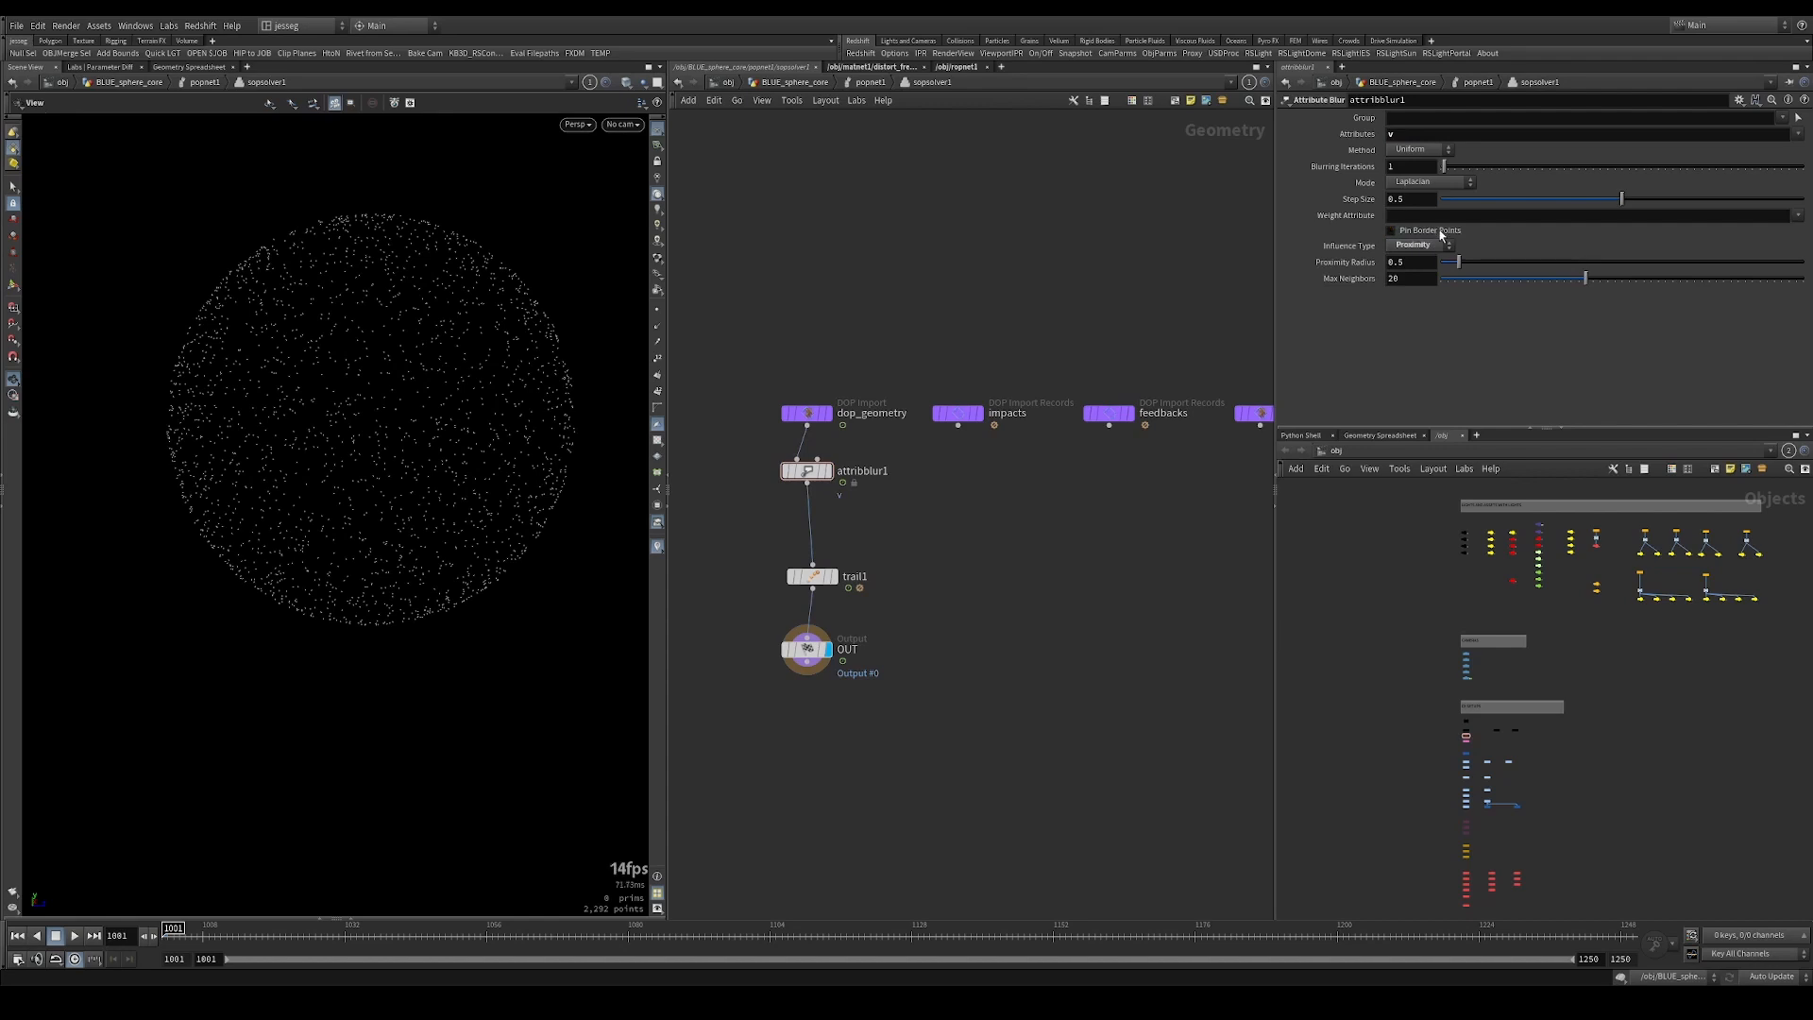
{"action": "left_click", "coordinate": [1416, 246]}
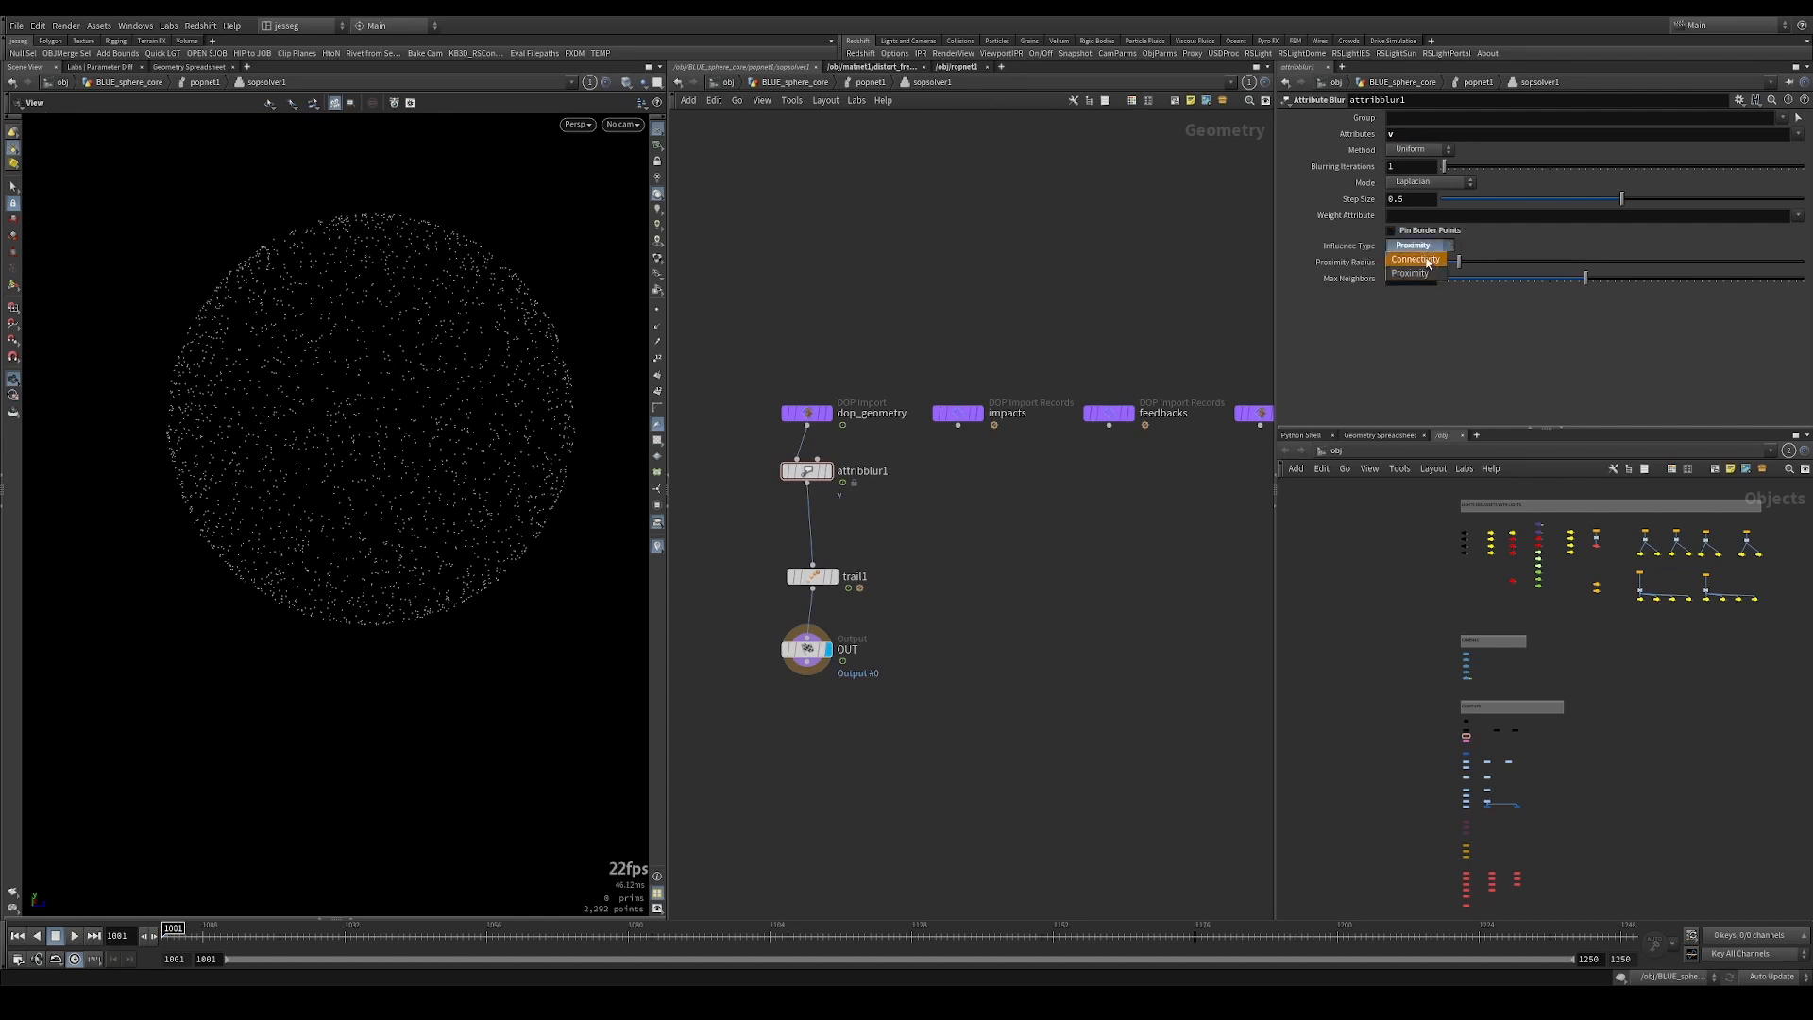
{"action": "left_click", "coordinate": [1418, 268]}
{"action": "left_click", "coordinate": [1418, 250]}
{"action": "left_click", "coordinate": [1431, 276]}
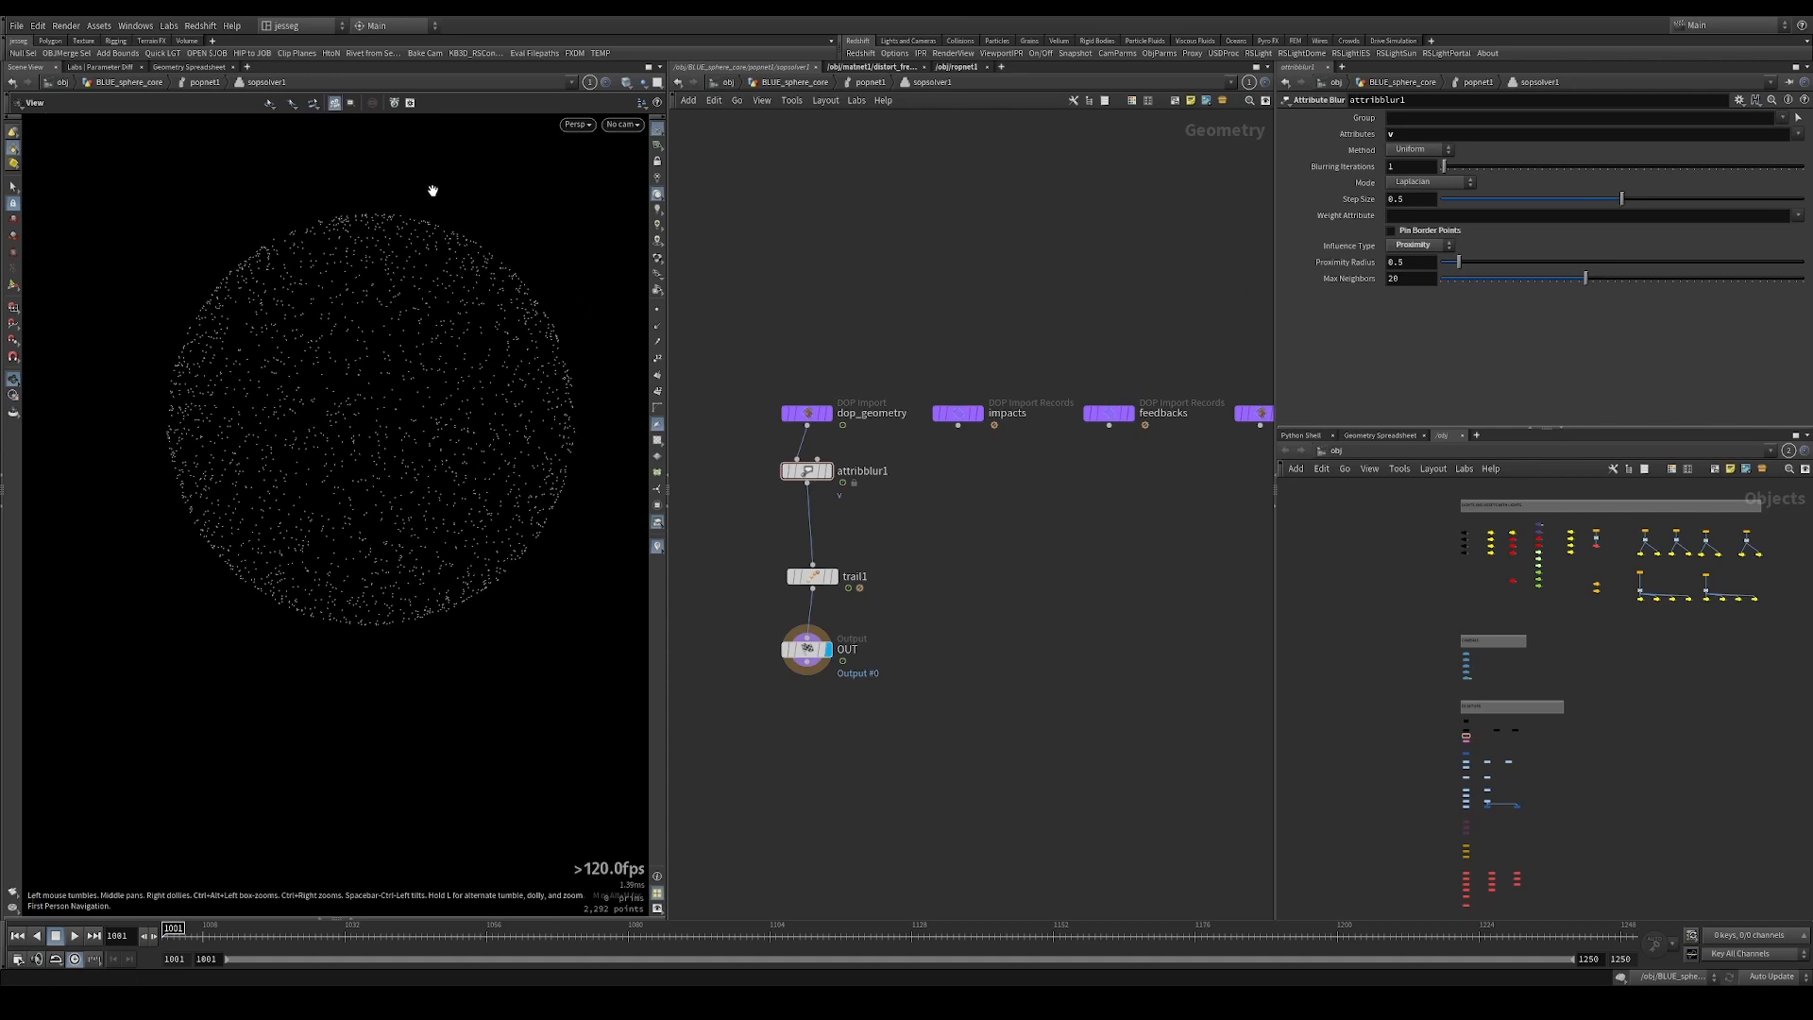
Play the simulation with blurred velocities and inspect the particle sphere up close.
{"action": "left_click_drag", "start_coordinate": [1459, 262], "coordinate": [1450, 264]}
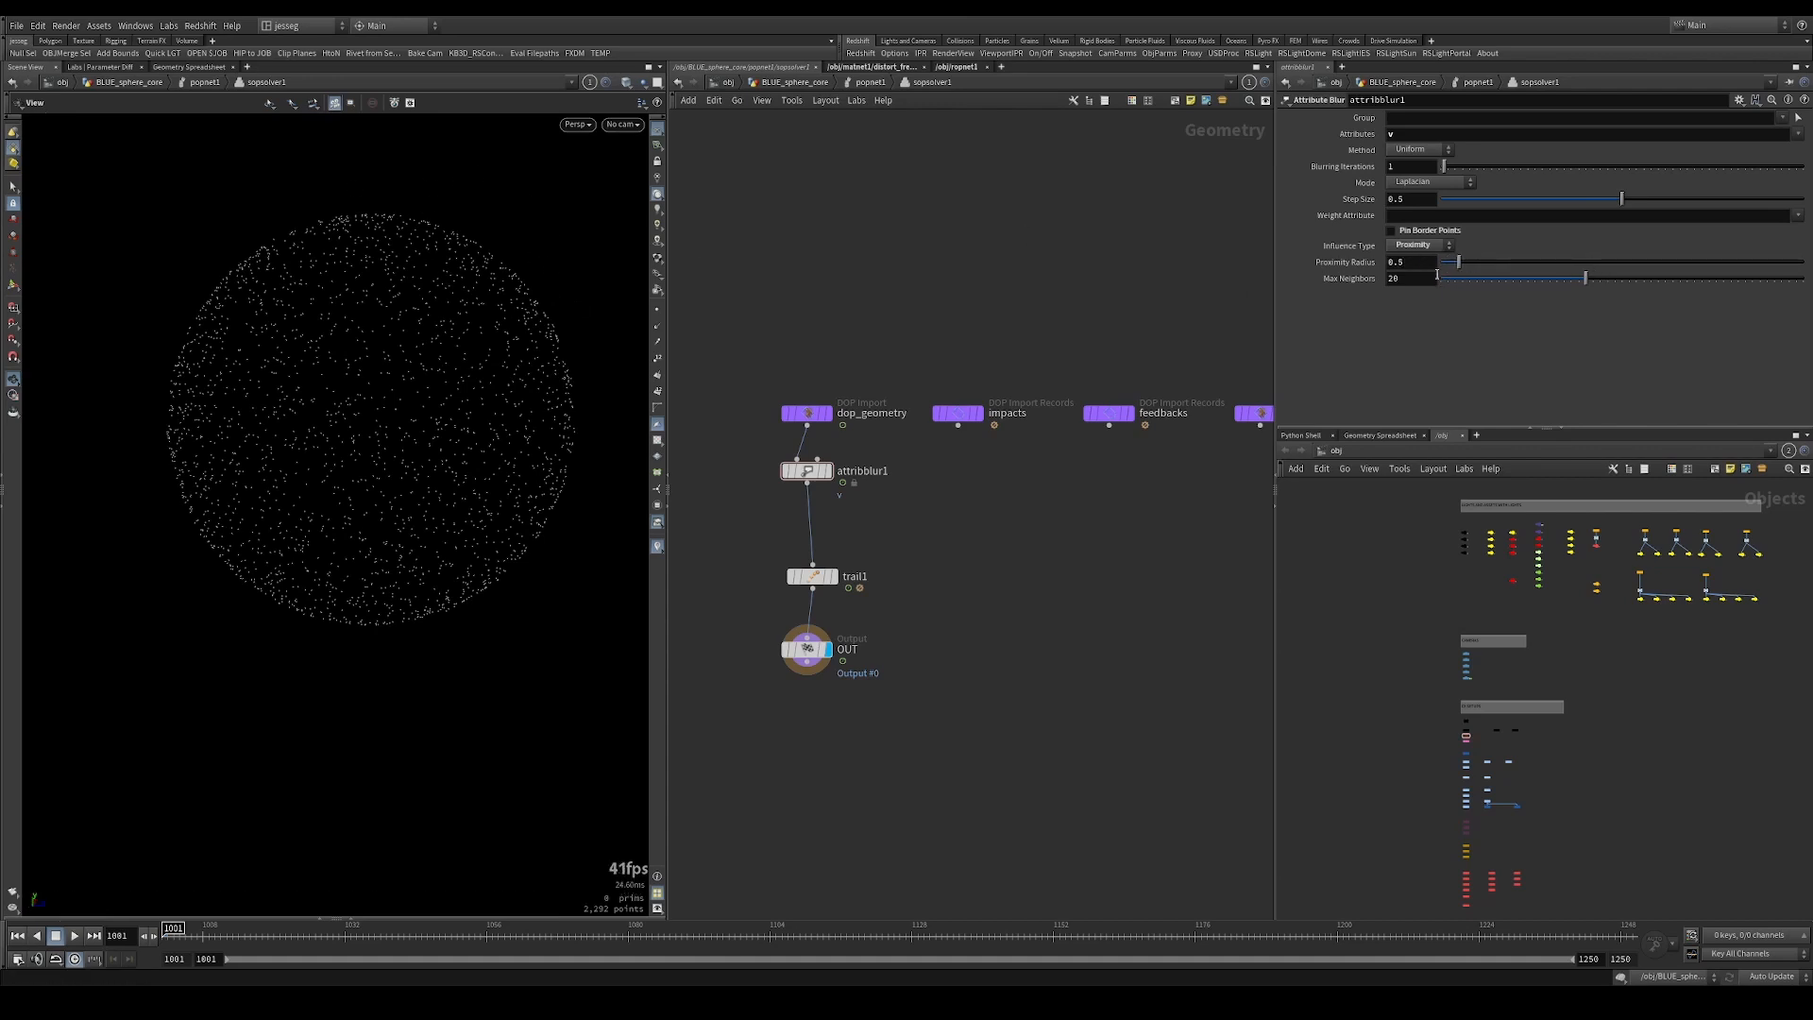
{"action": "key", "text": "Up"}
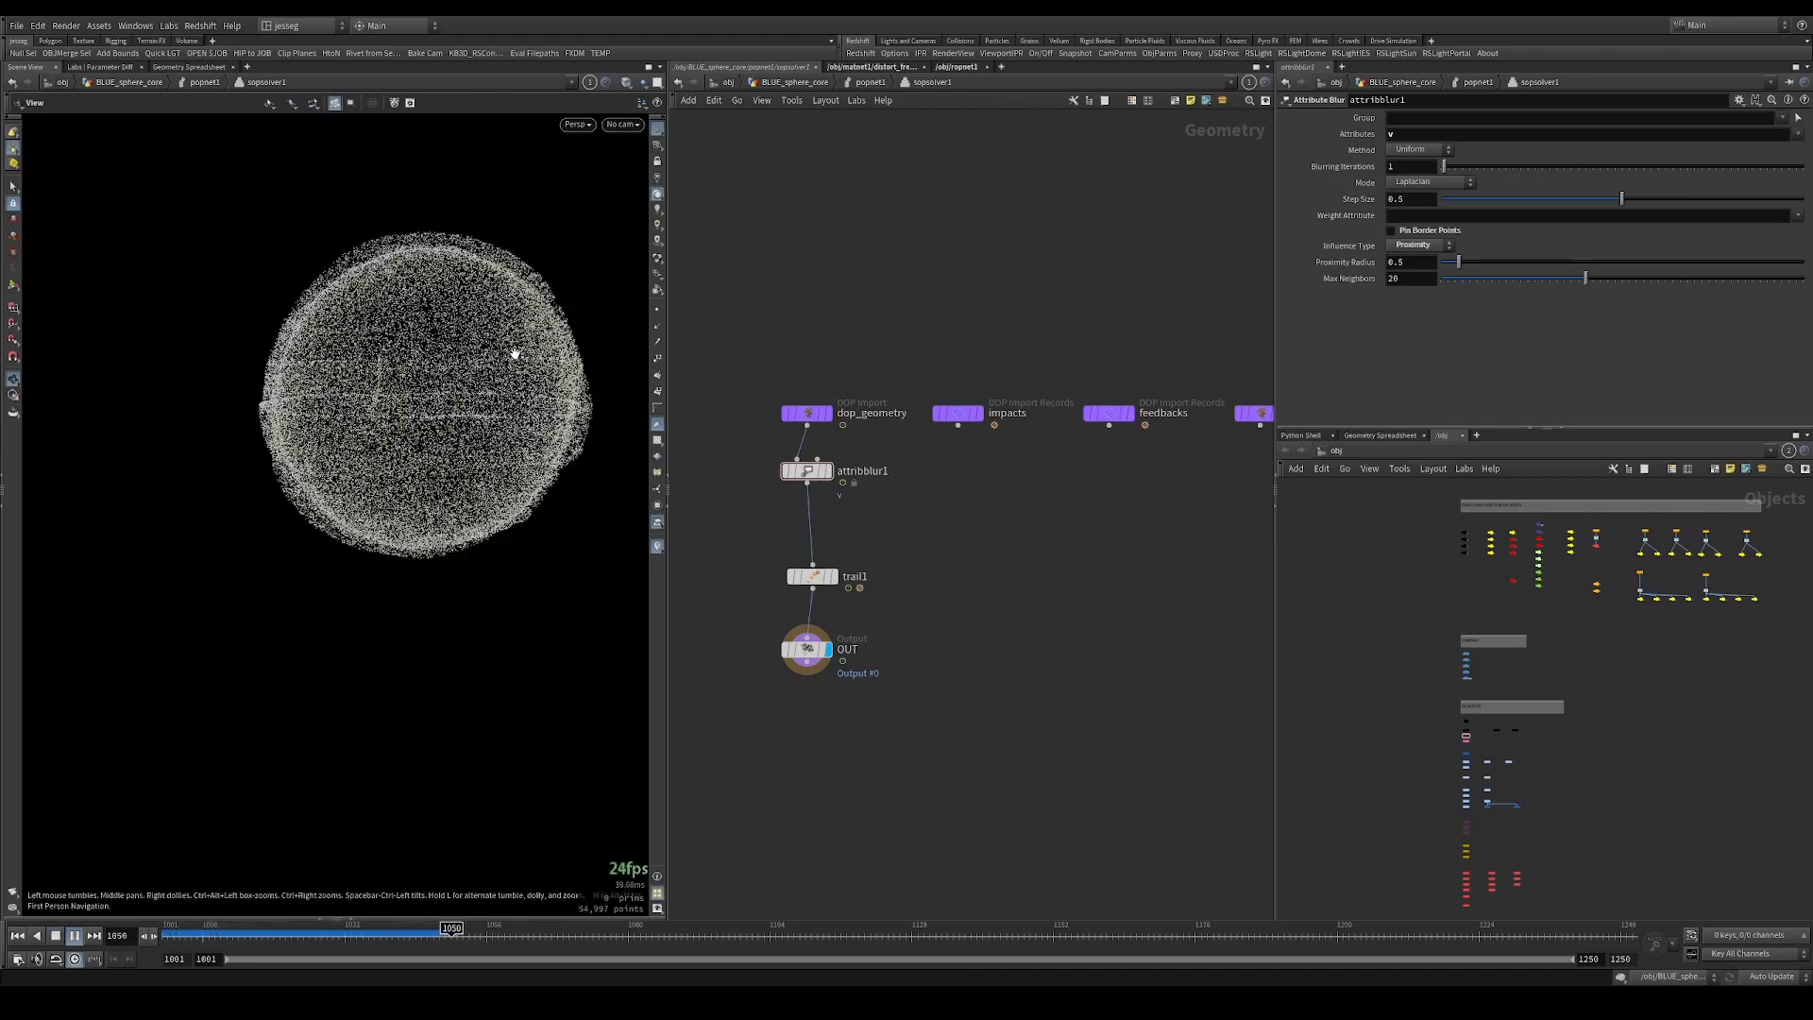
{"action": "key", "text": "Up"}
{"action": "key", "text": "Up"}
{"action": "key", "text": "Up"}
{"action": "scroll", "coordinate": [390, 329], "scroll_direction": "up", "scroll_amount": 3}
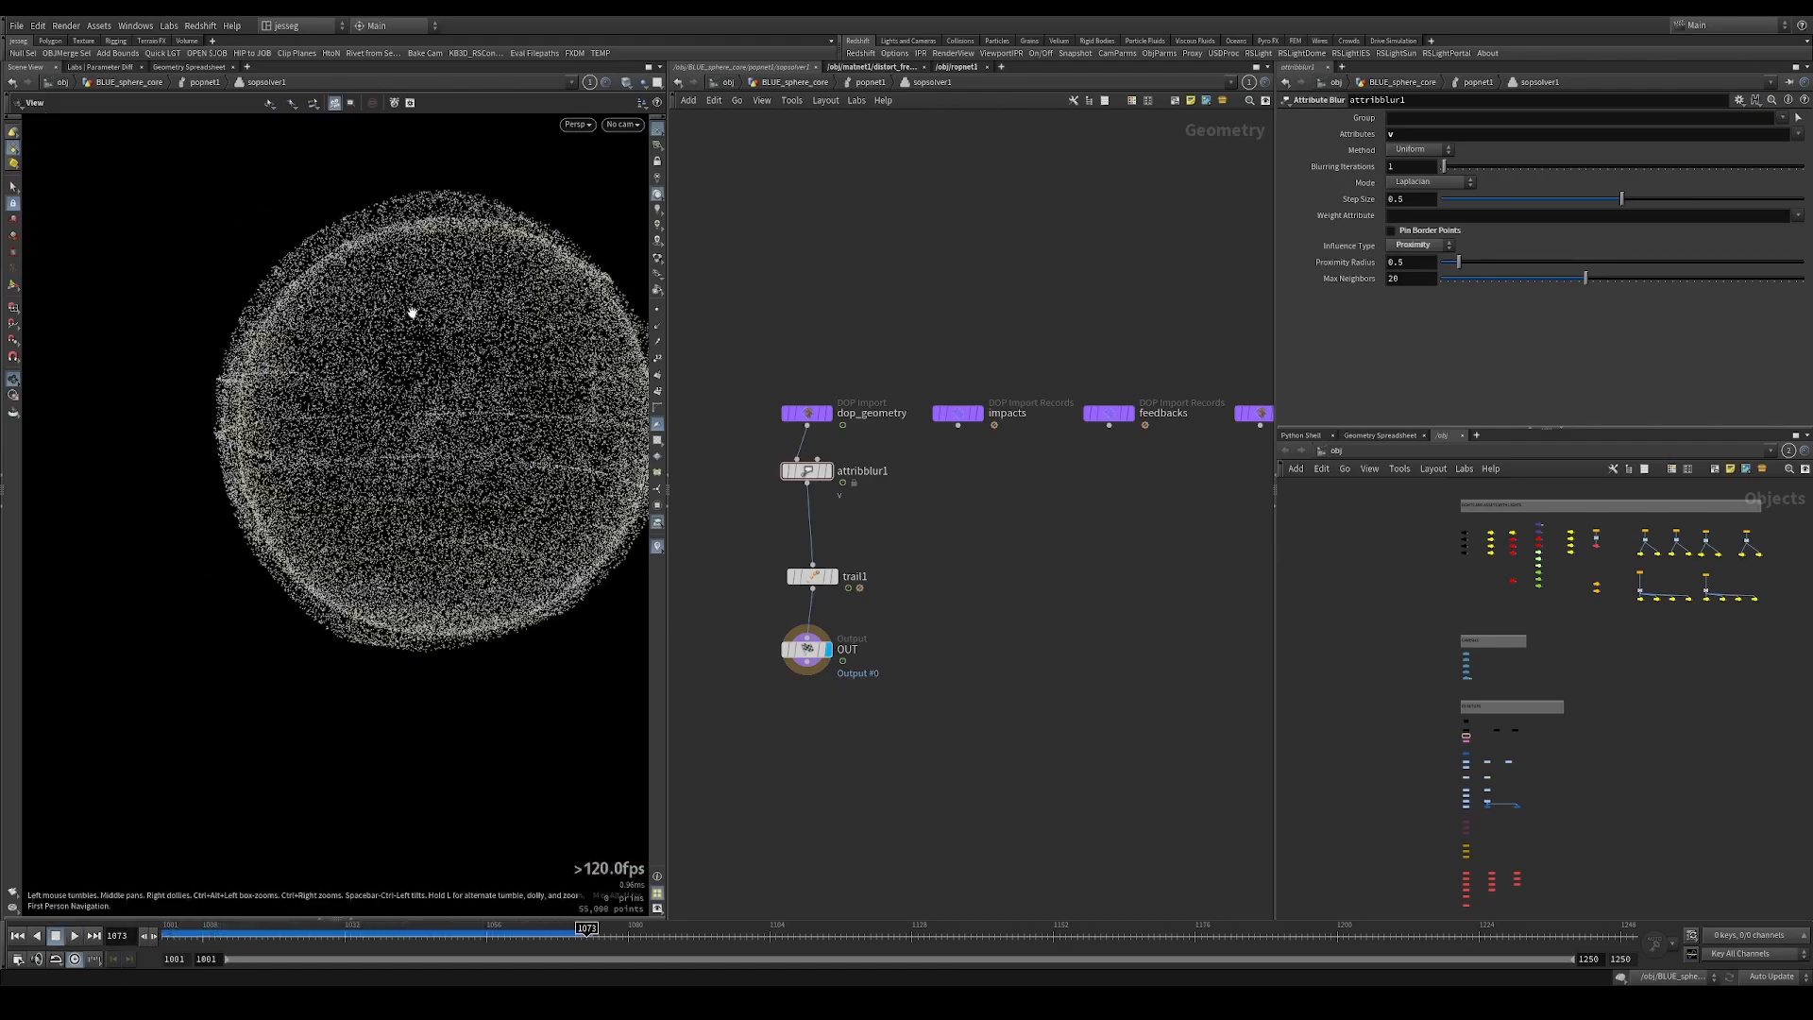
{"action": "mouse_move", "coordinate": [408, 311]}
{"action": "left_mouse_down"}
{"action": "mouse_move", "coordinate": [441, 311]}
{"action": "mouse_move", "coordinate": [425, 327]}
{"action": "left_mouse_up"}
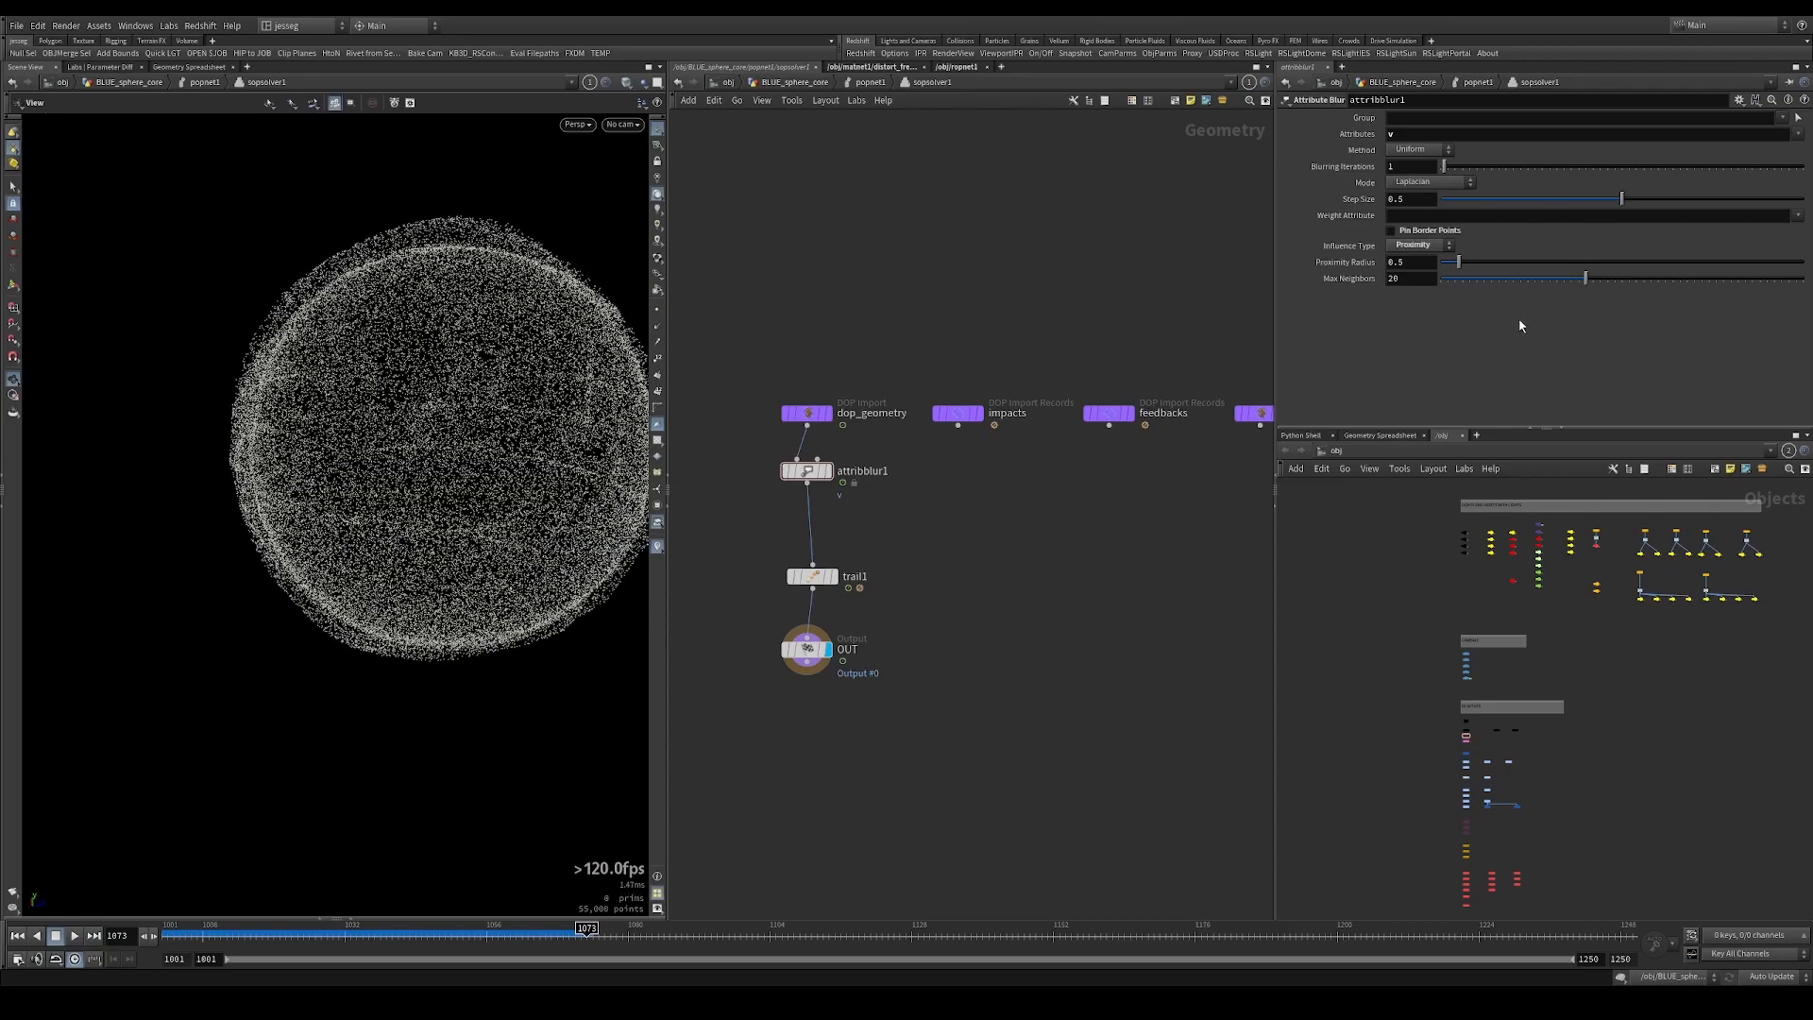
Try a Max Neighbors value of 40 on attribblur1 and replay the simulation, then restore the default.
{"action": "left_click", "coordinate": [1730, 278]}
{"action": "key", "text": "ctrl+Up"}
{"action": "key", "text": "Up"}
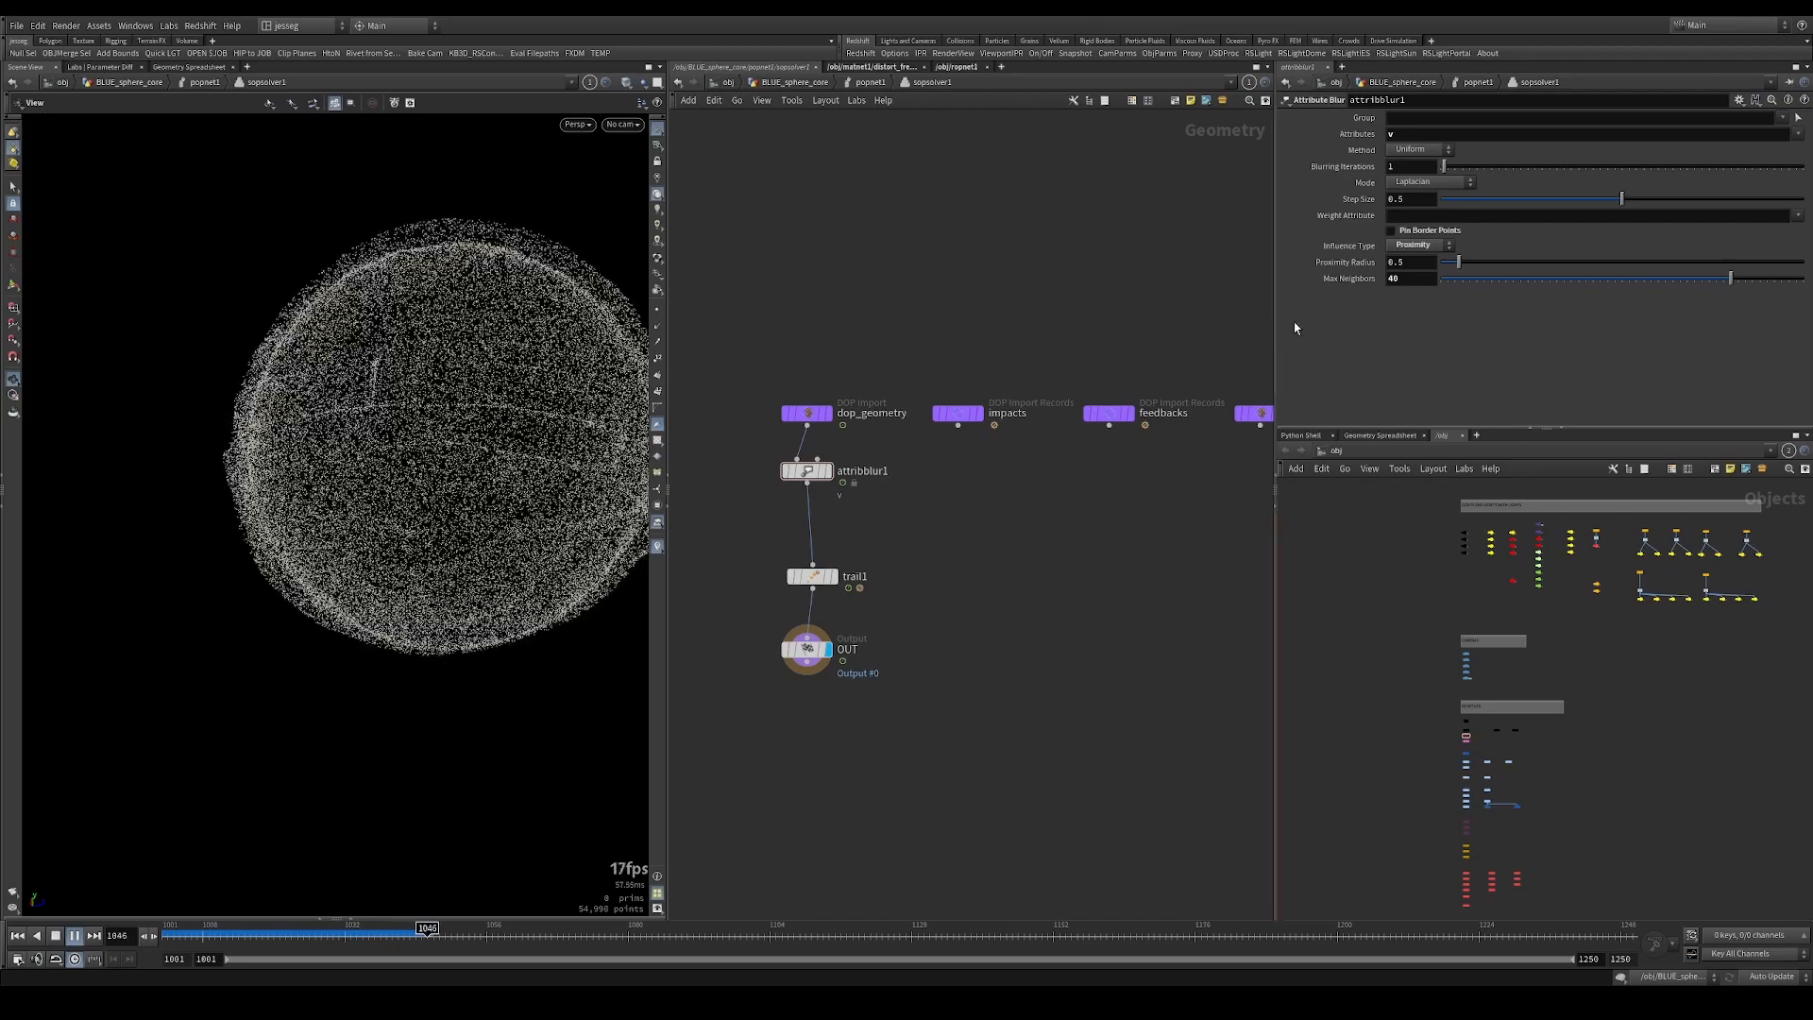
{"action": "left_click_drag", "start_coordinate": [469, 315], "coordinate": [533, 319]}
{"action": "key", "text": "Up"}
{"action": "key", "text": "ctrl+Up"}
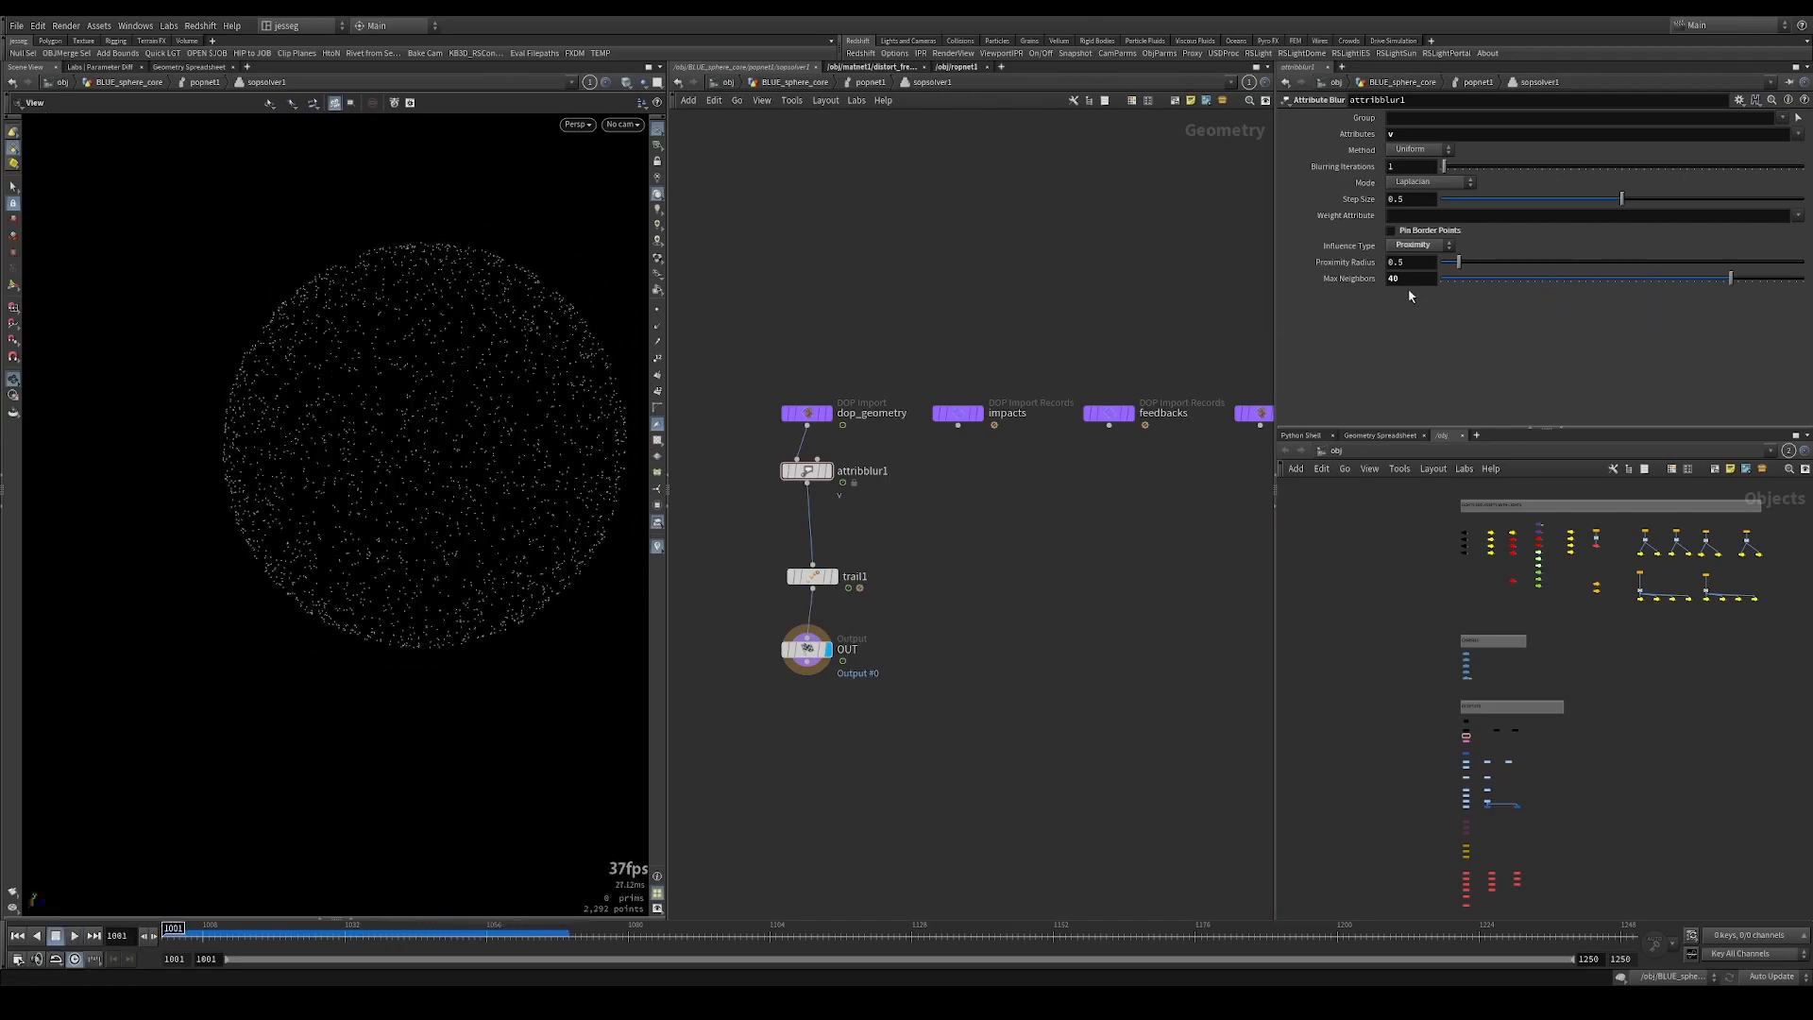
{"action": "middle_click", "coordinate": [1415, 280], "text": "ctrl"}
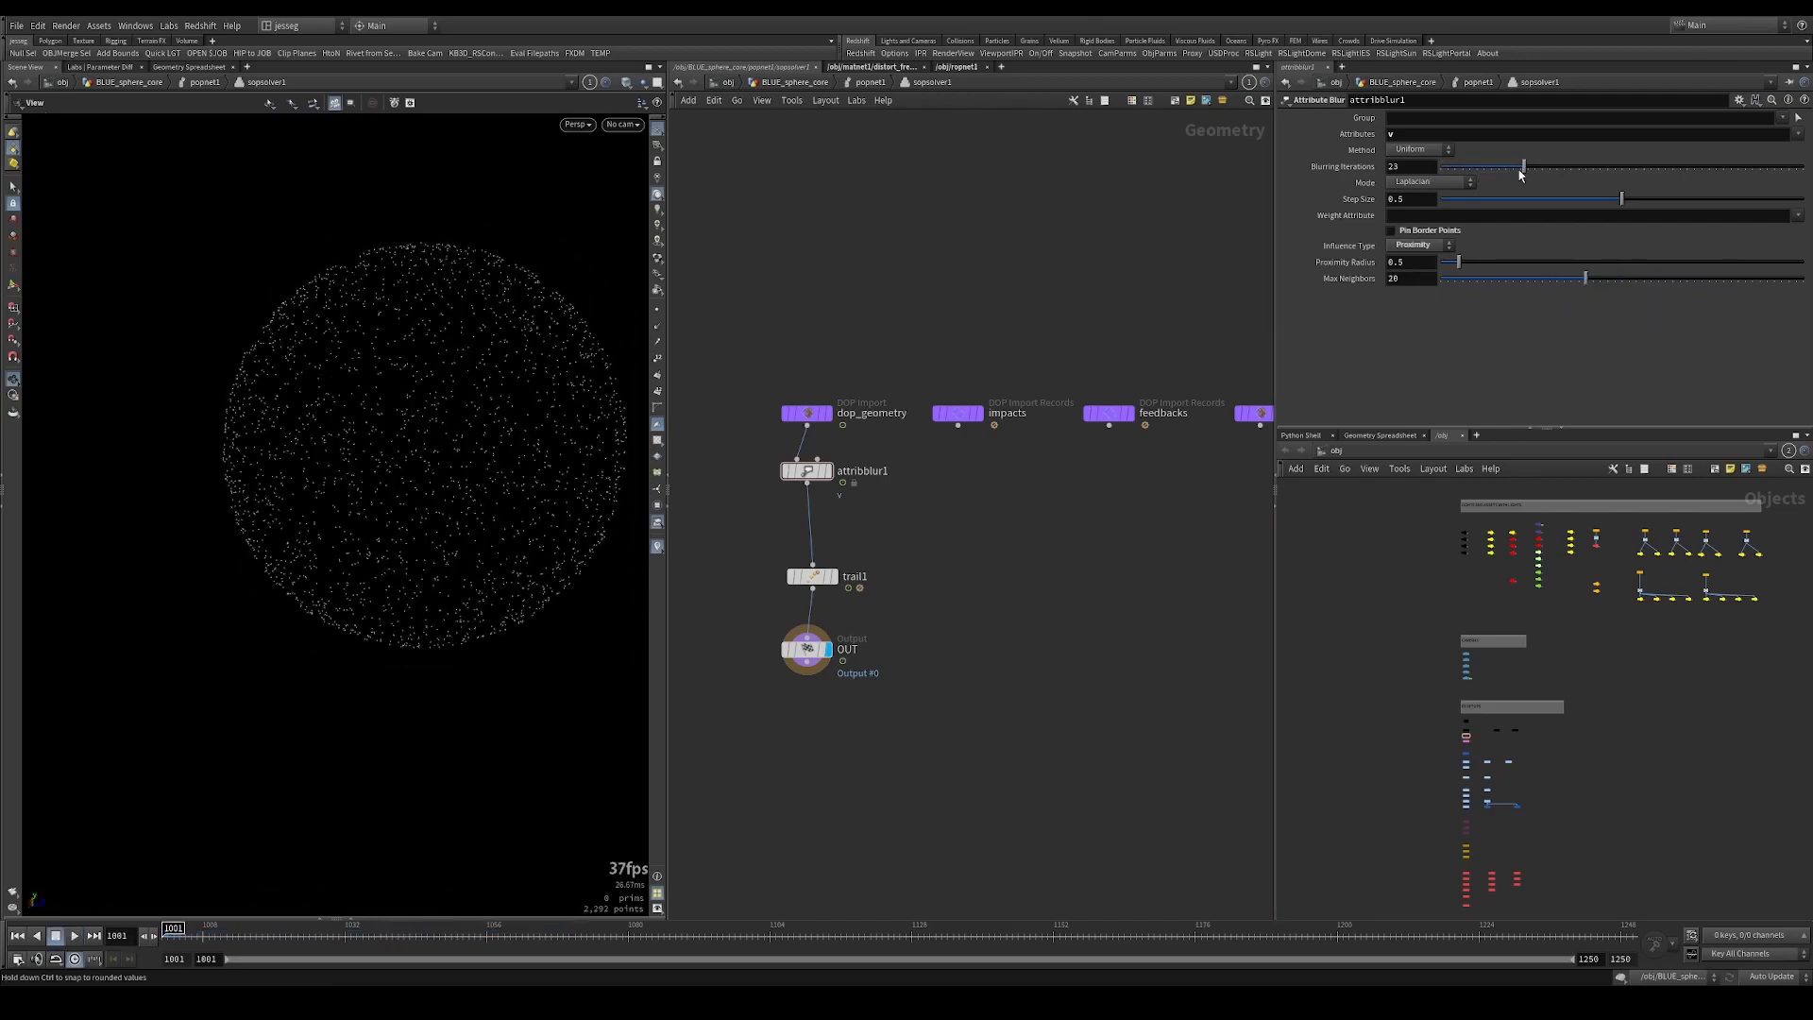
Set the Blurring Iterations of attribblur1 to 11 and play the simulation.
{"action": "left_click_drag", "start_coordinate": [1520, 173], "coordinate": [1480, 168]}
{"action": "key", "text": "Up"}
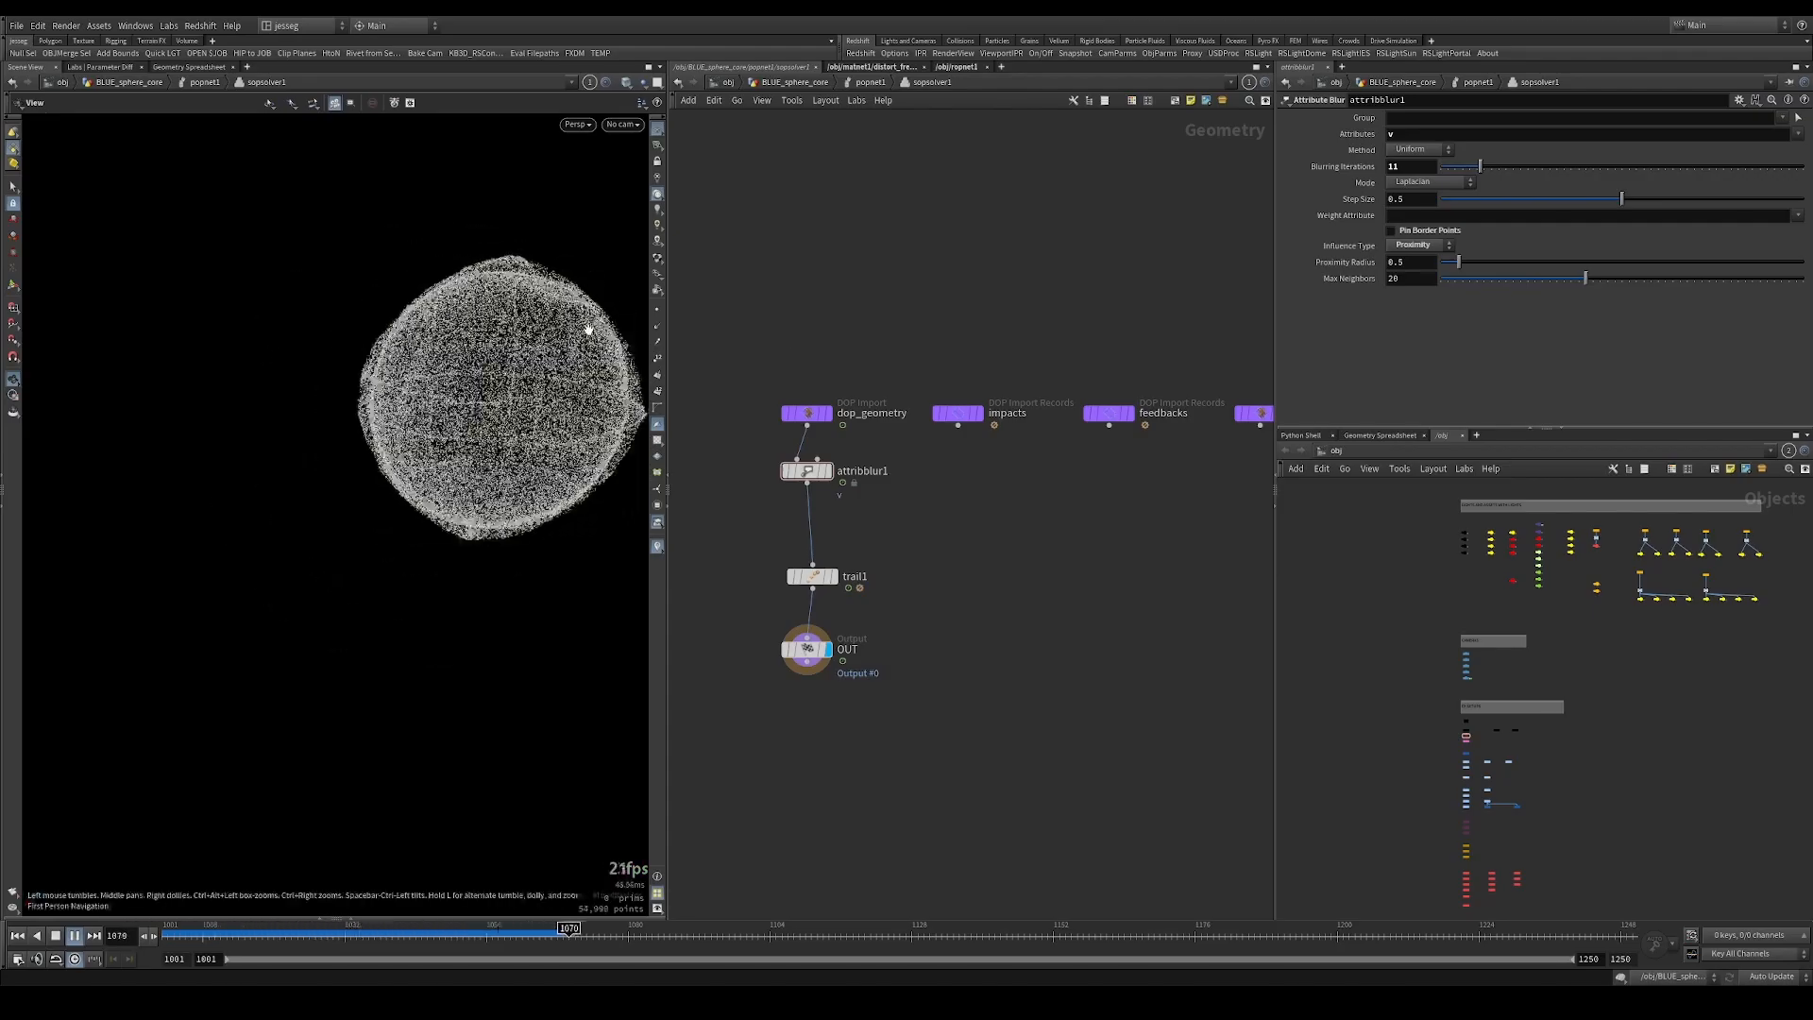
{"action": "scroll", "coordinate": [541, 315], "scroll_direction": "up", "scroll_amount": 5}
{"action": "key", "text": "Up"}
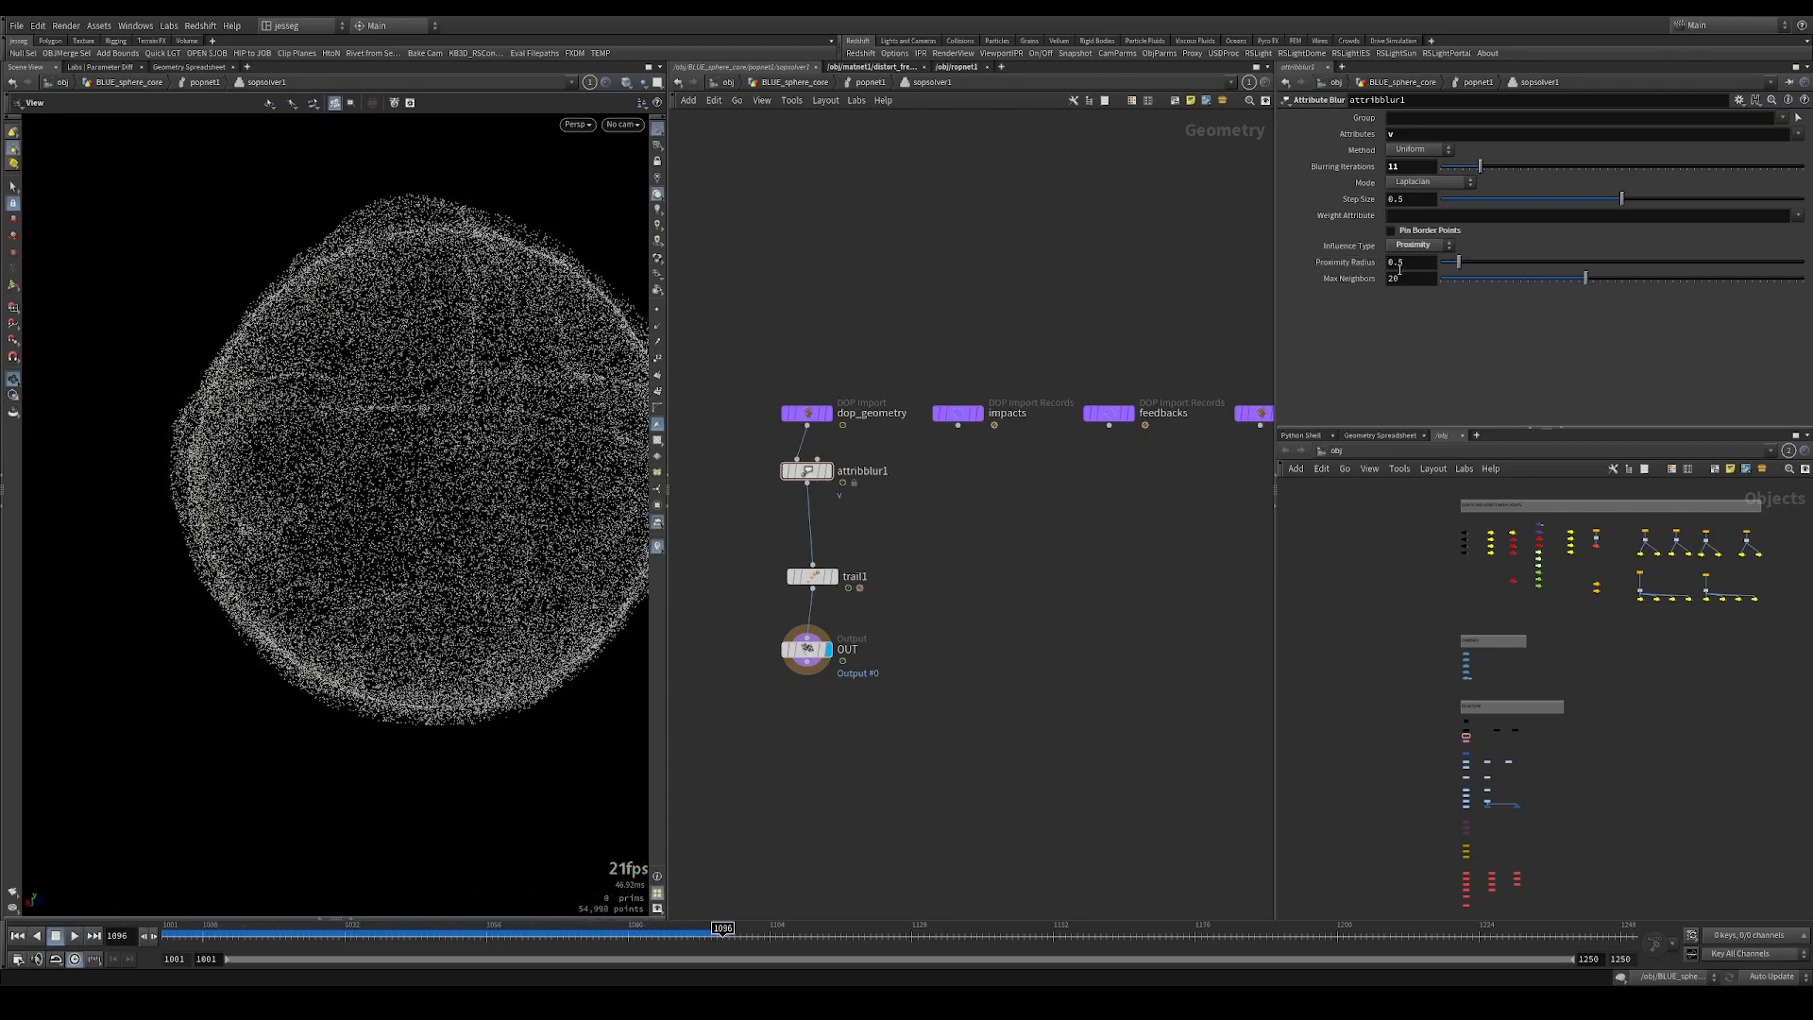
Set the Proximity Radius of attribblur1 to 0.05, replay the simulation to inspect the sphere, and rewind.
{"action": "type", "text": "5"}
{"action": "key", "text": "Return"}
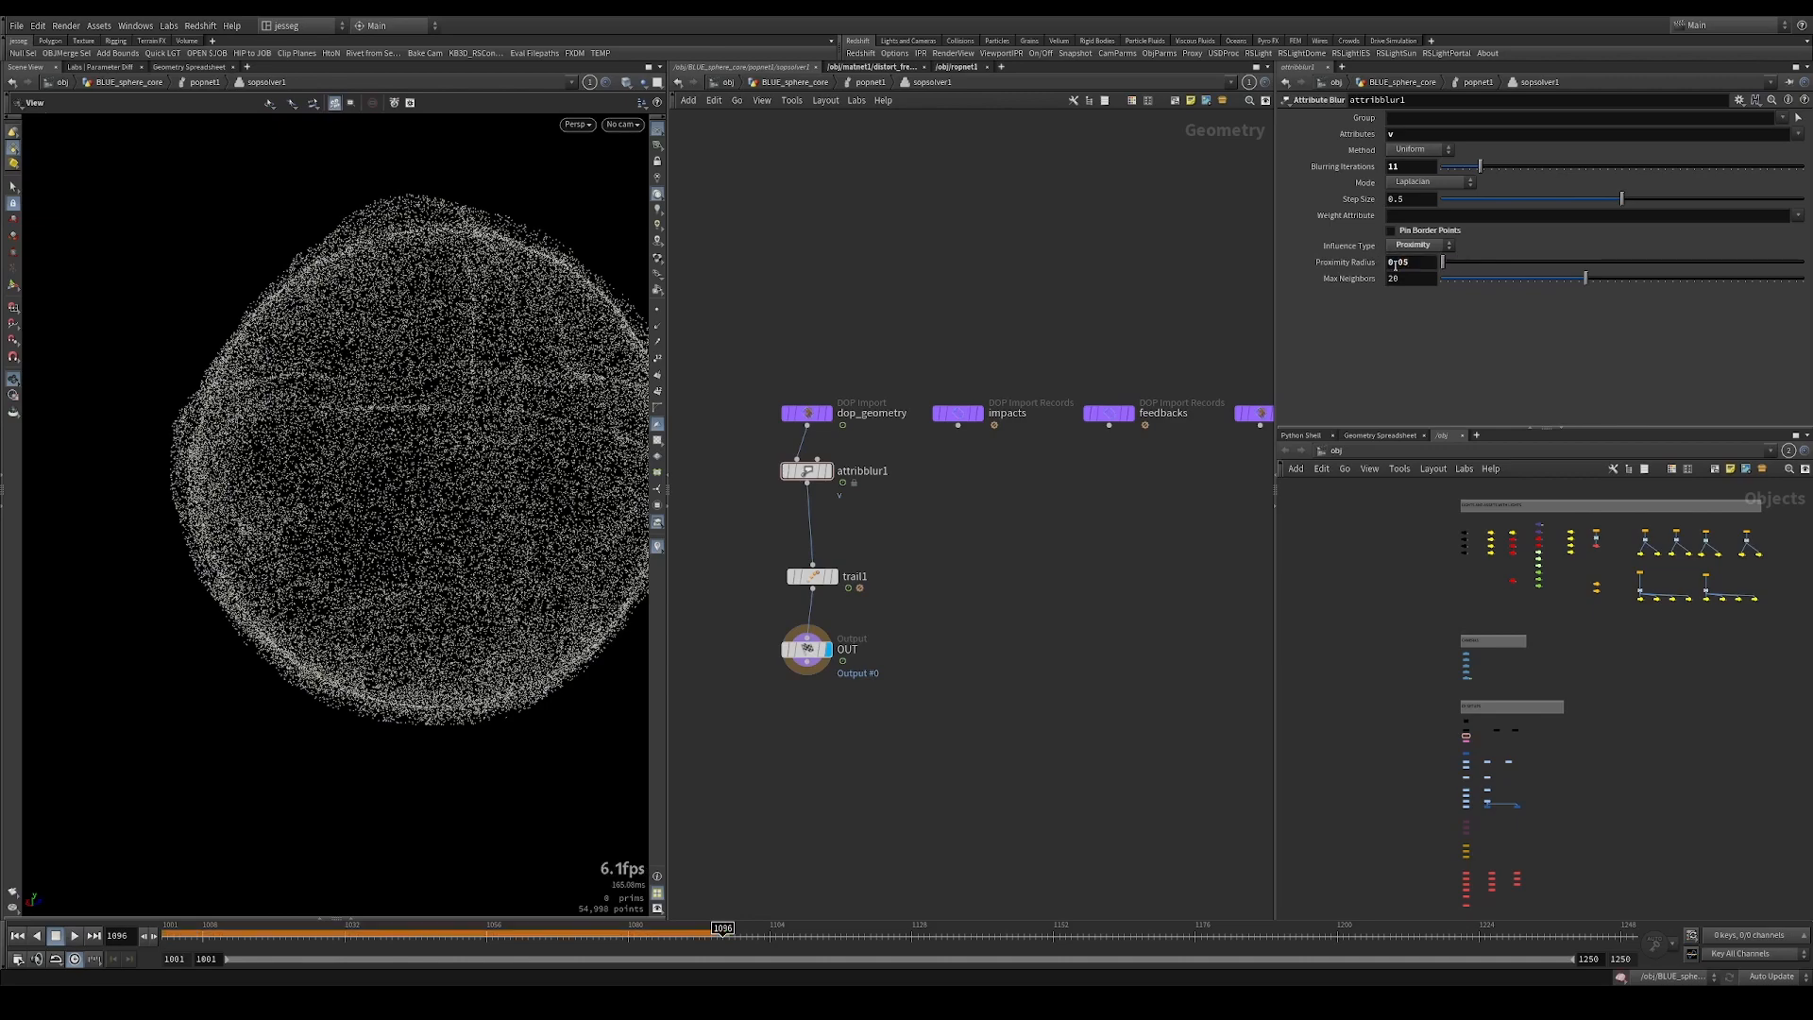
{"action": "key", "text": "ctrl+Up"}
{"action": "key", "text": "Up"}
{"action": "scroll", "coordinate": [507, 271], "scroll_direction": "down", "scroll_amount": 5}
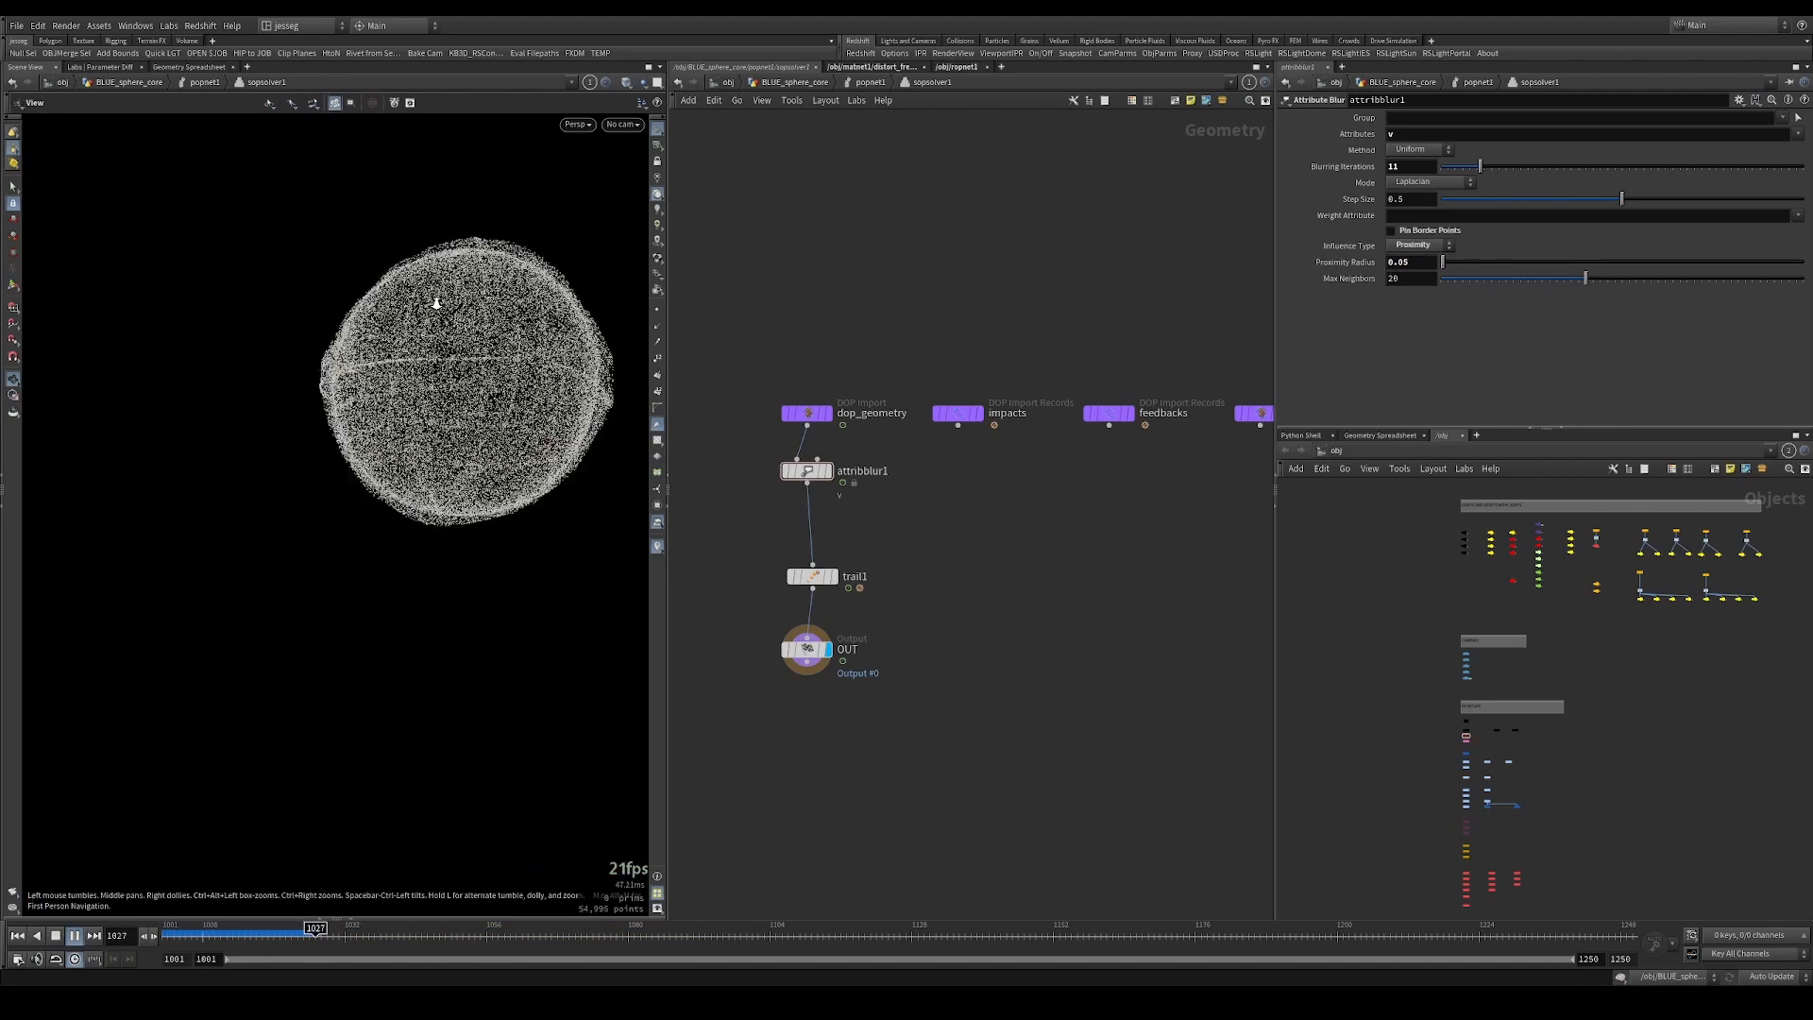
{"action": "left_click_drag", "start_coordinate": [437, 303], "coordinate": [457, 290]}
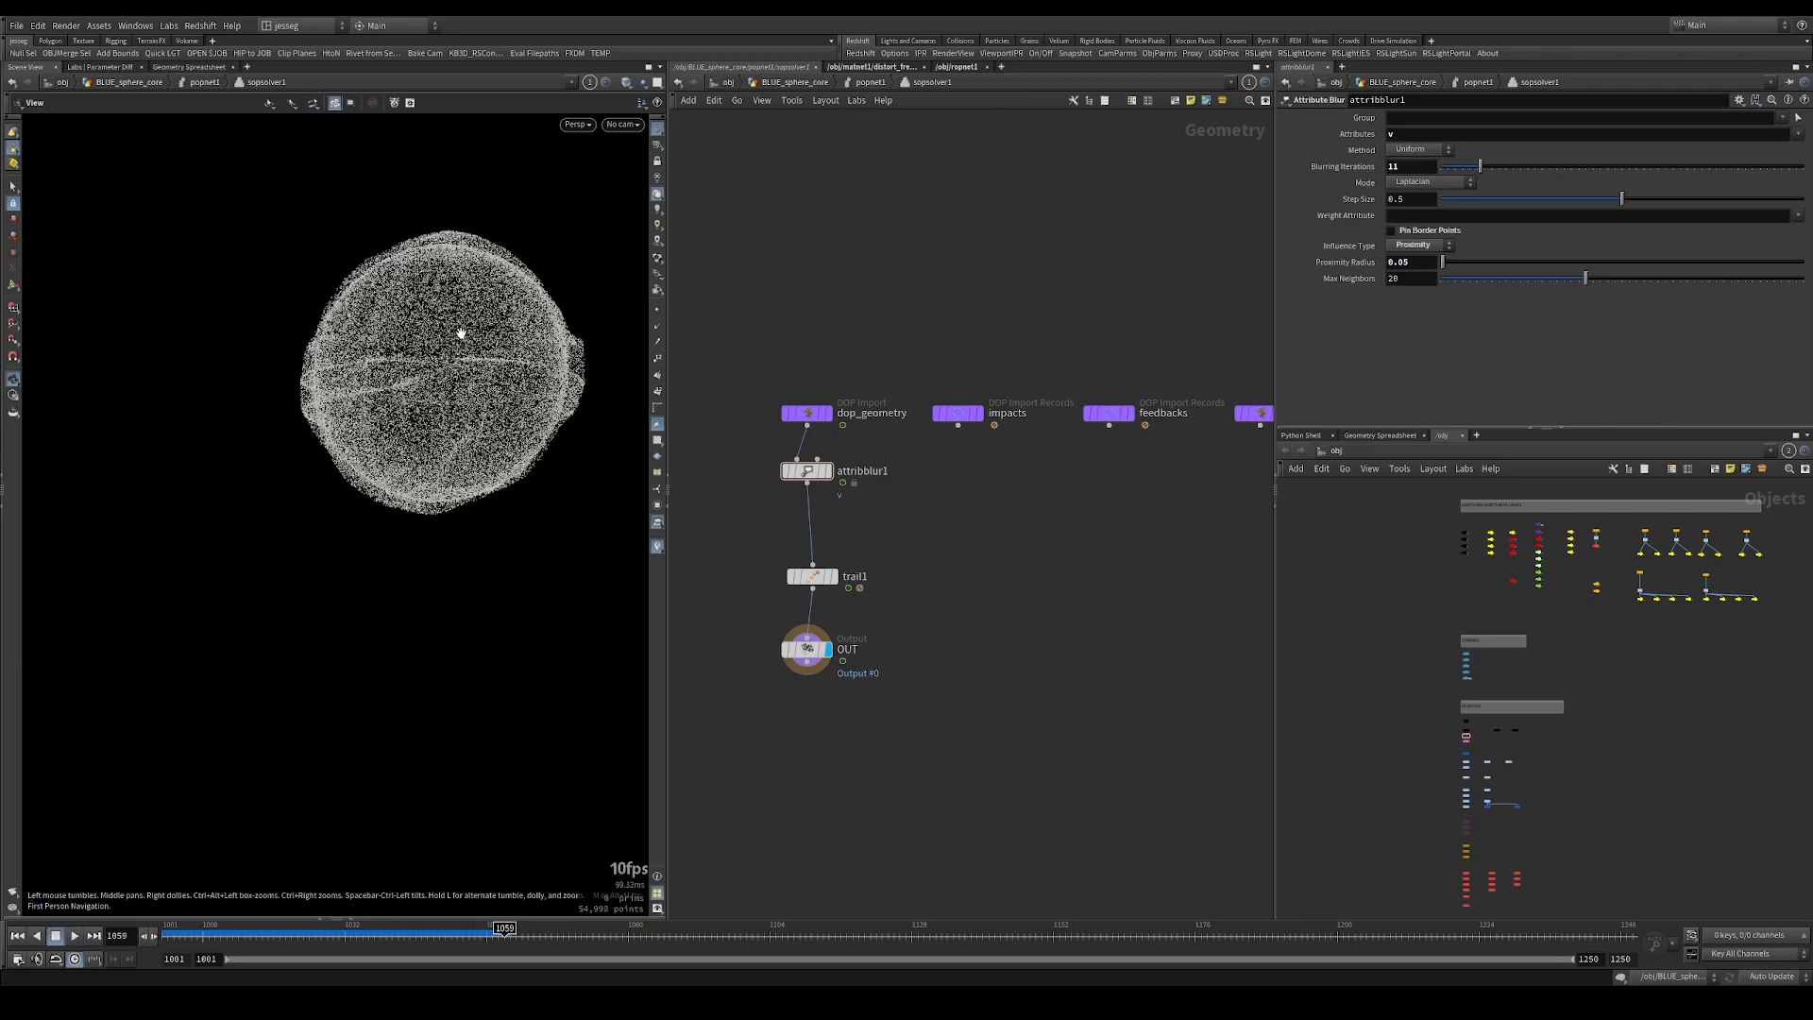
{"action": "key", "text": "Up"}
{"action": "scroll", "coordinate": [569, 318], "scroll_direction": "up", "scroll_amount": 4}
{"action": "key", "text": "Up"}
{"action": "scroll", "coordinate": [570, 315], "scroll_direction": "down", "scroll_amount": 3}
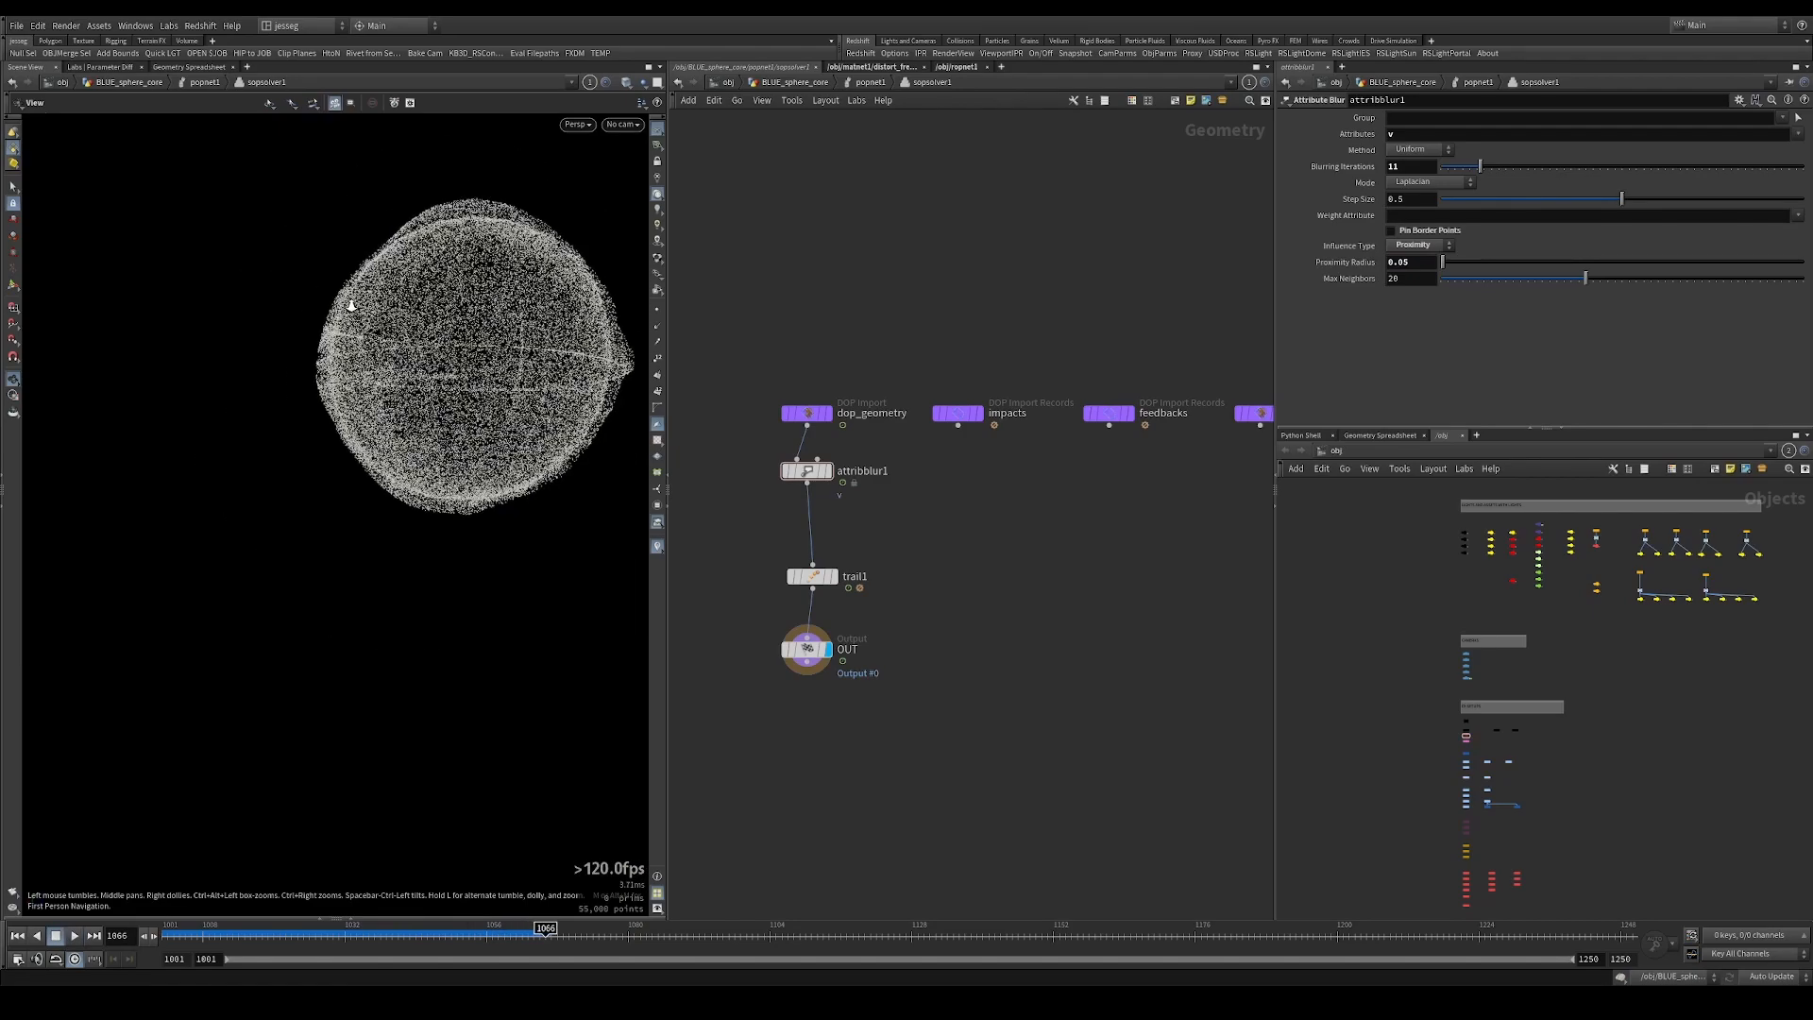
{"action": "key", "text": "ctrl+Up"}
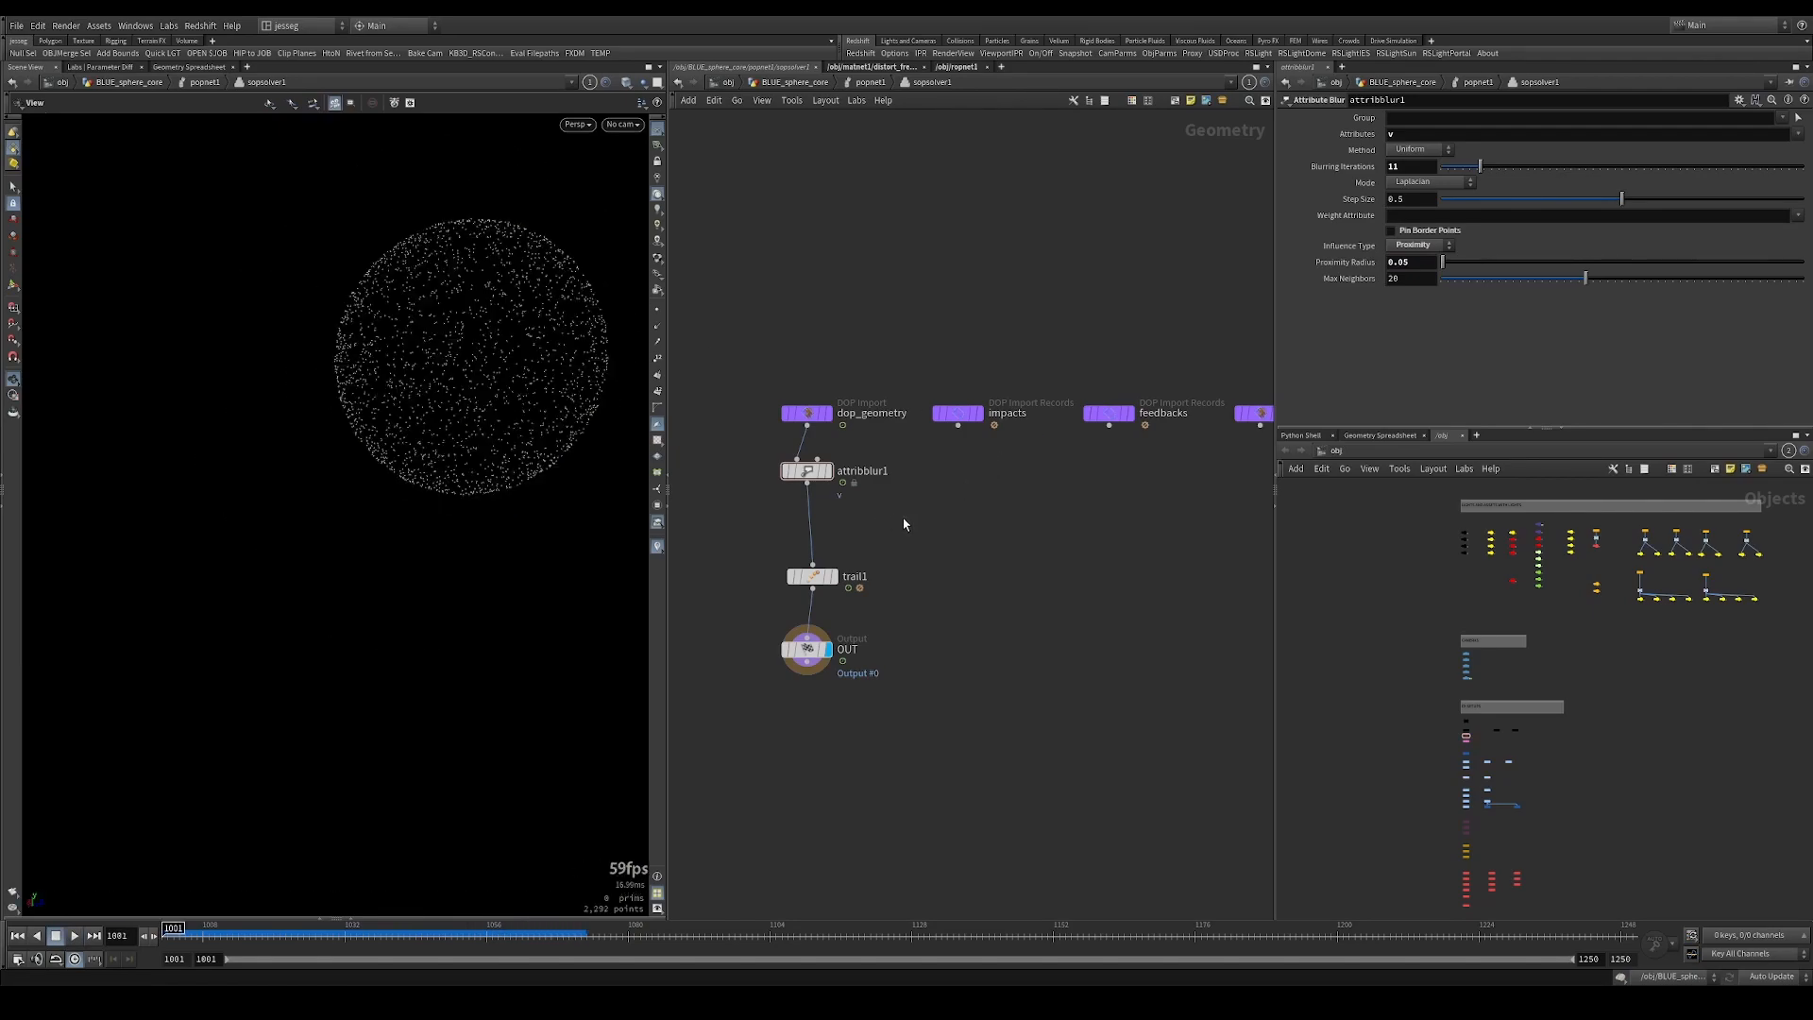
Insert a second Attribute Blur with attribblur1's settings between attribblur1 and trail1, and make it blur the P attribute.
{"action": "key", "text": "Tab"}
{"action": "type", "text": "attribblur"}
{"action": "key", "text": "Return"}
{"action": "left_click", "coordinate": [902, 519]}
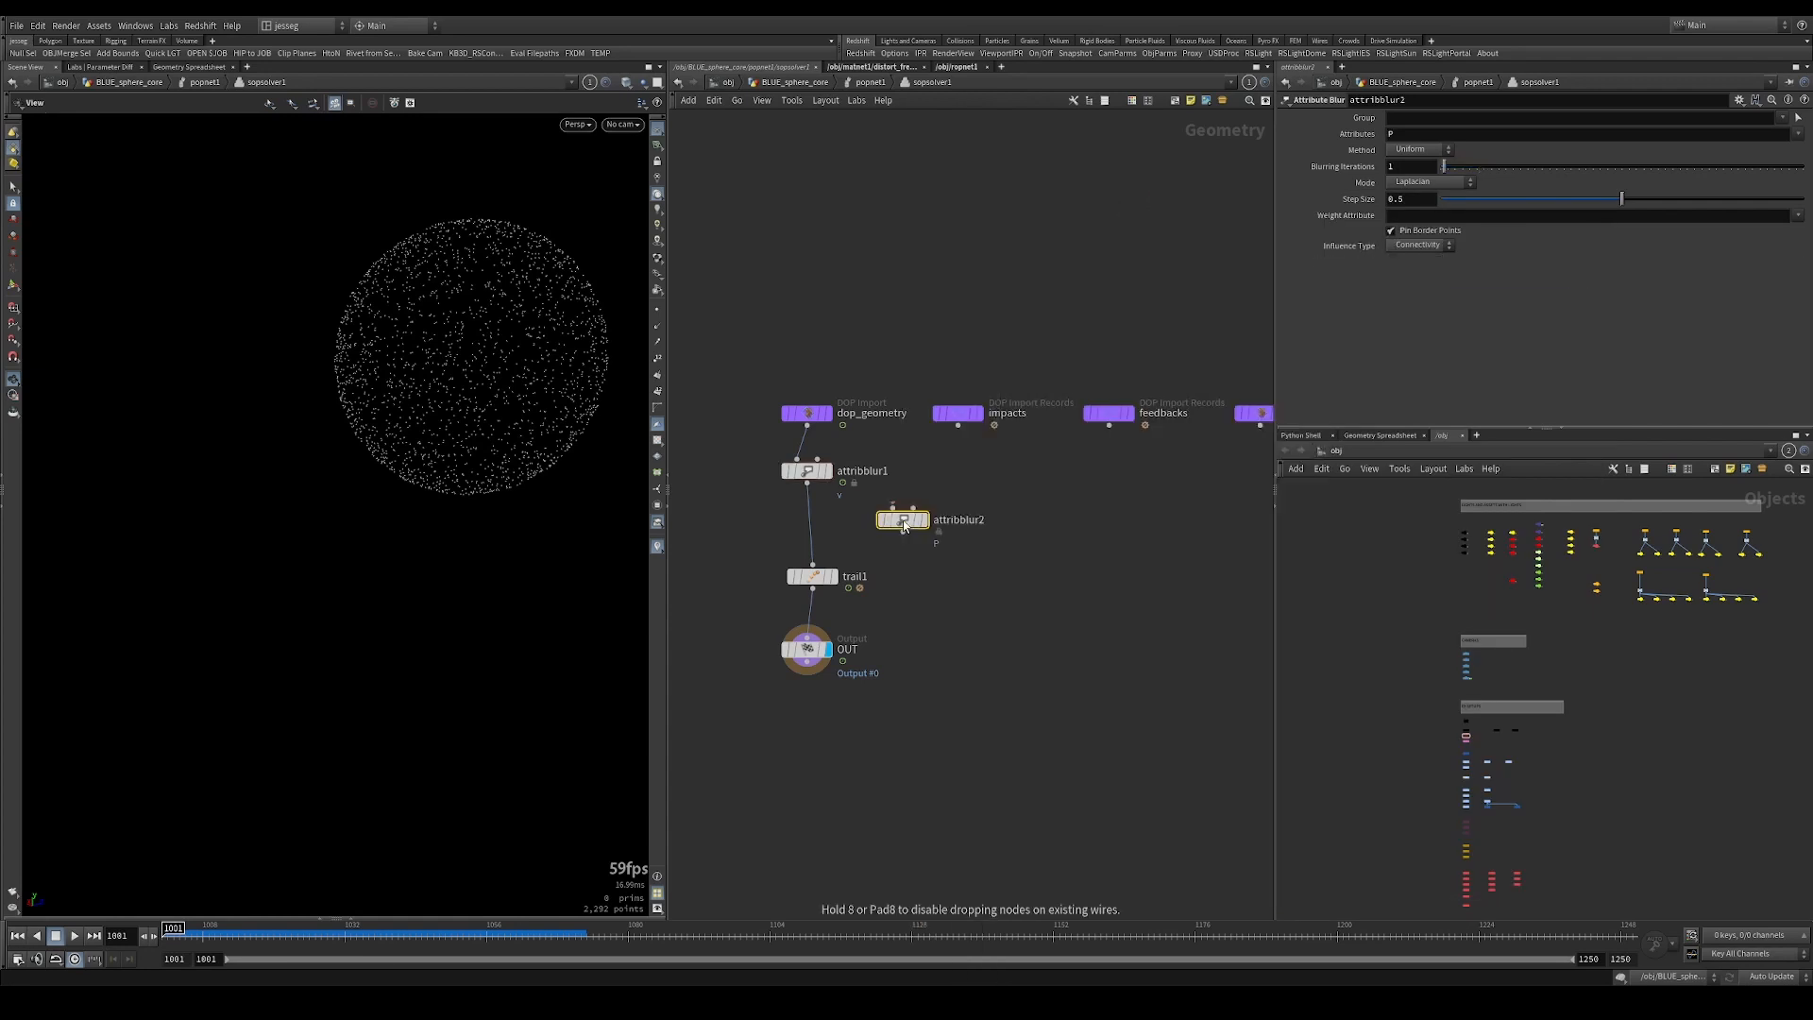
{"action": "left_click_drag", "start_coordinate": [903, 520], "coordinate": [802, 531]}
{"action": "double_click", "coordinate": [1437, 132]}
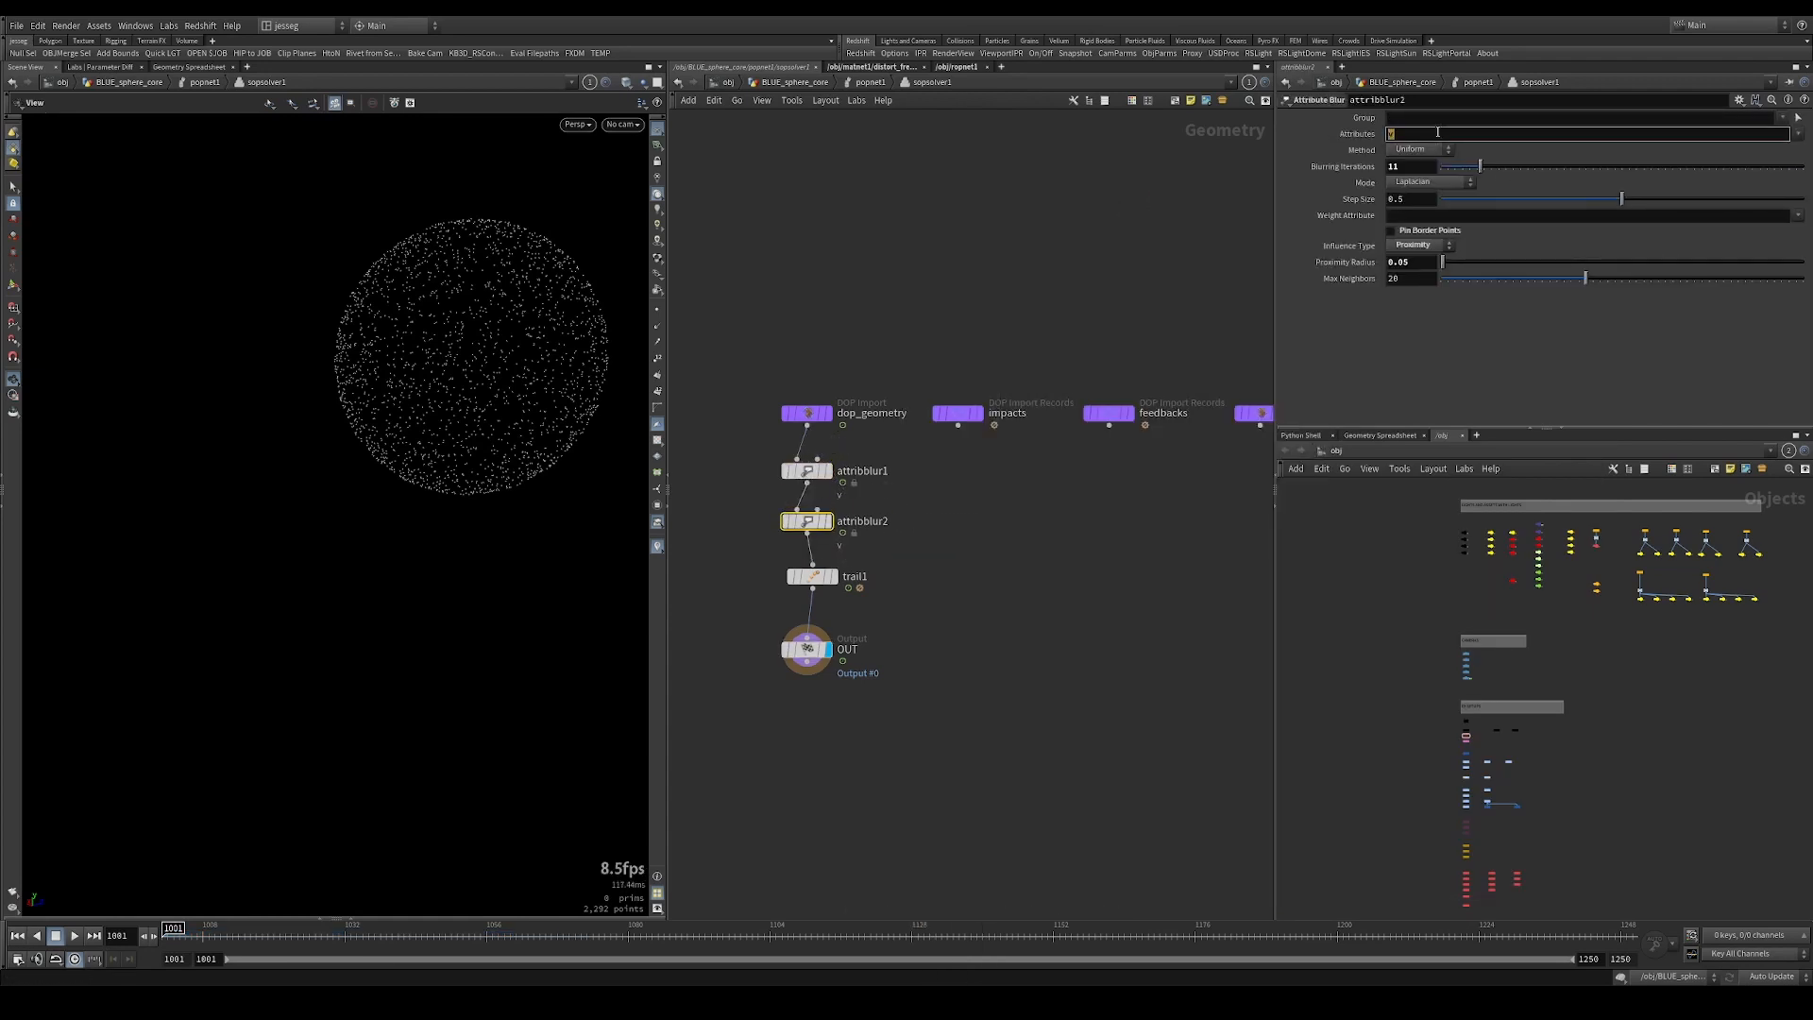
{"action": "key", "text": "Return"}
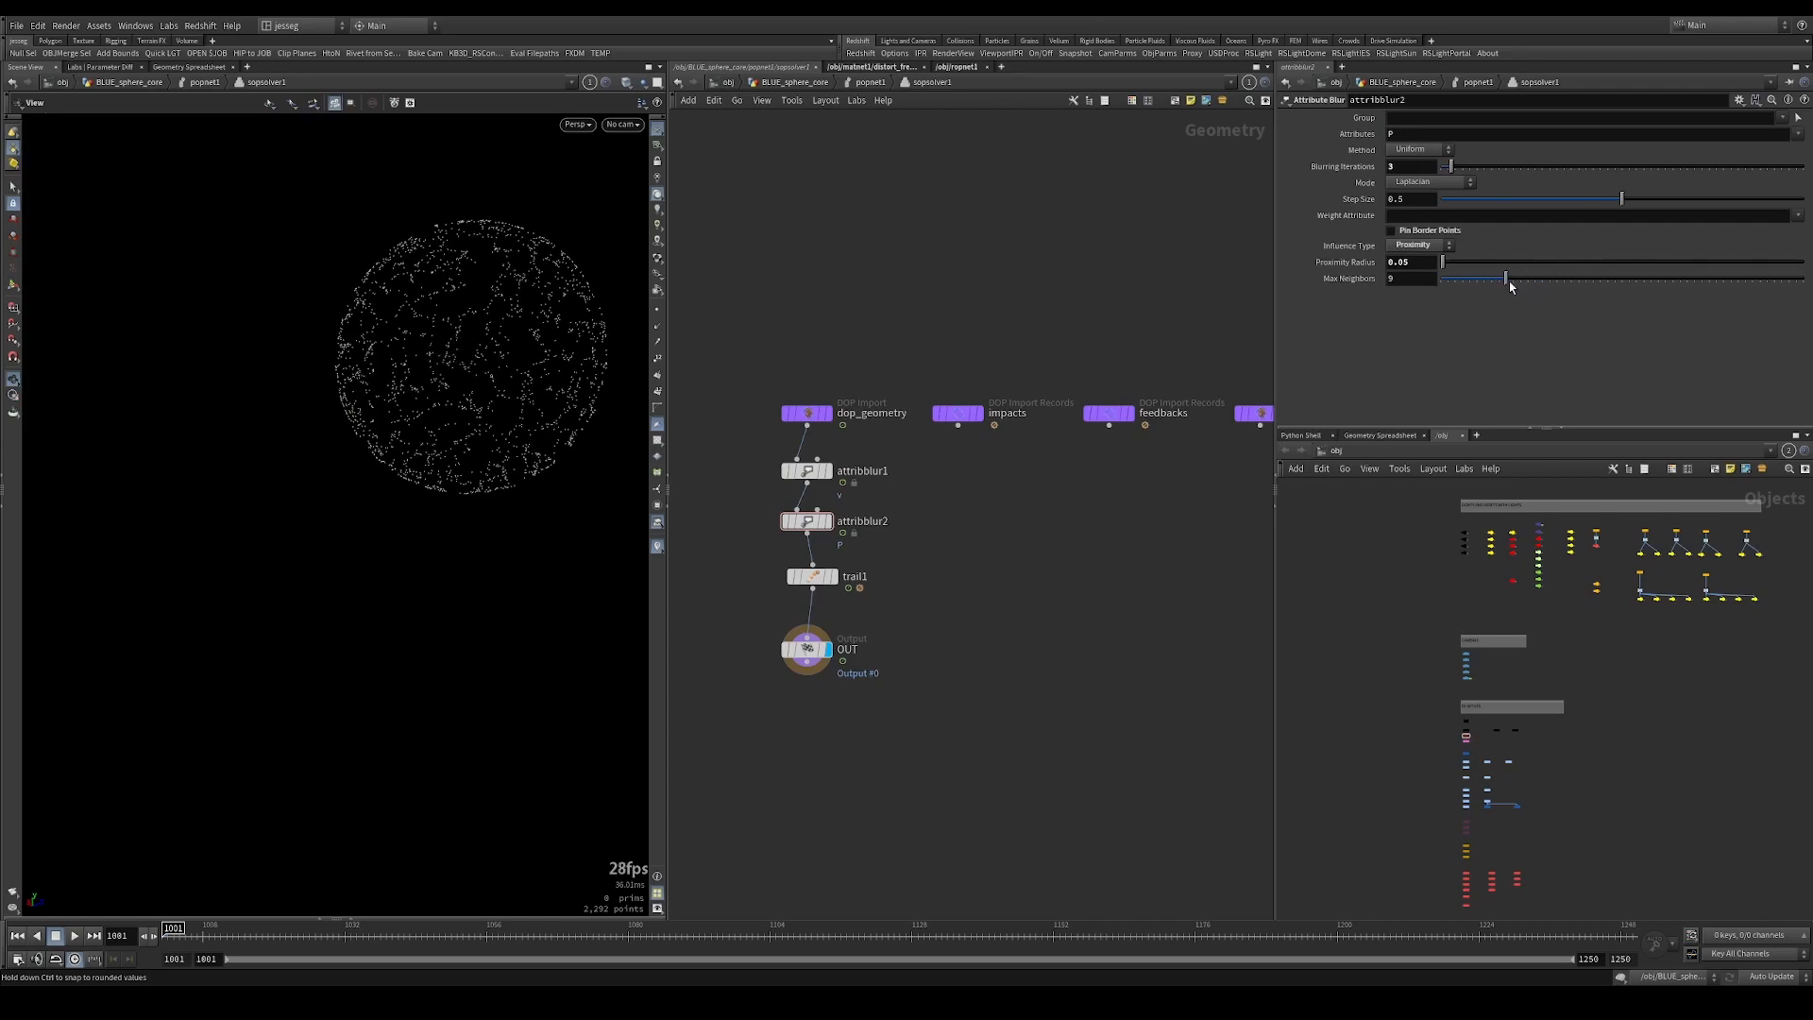
Set the Blurring Iterations of attribblur2 to 3 and its Max Neighbors to 17, playing the simulation to check the position blur.
{"action": "key", "text": "Up"}
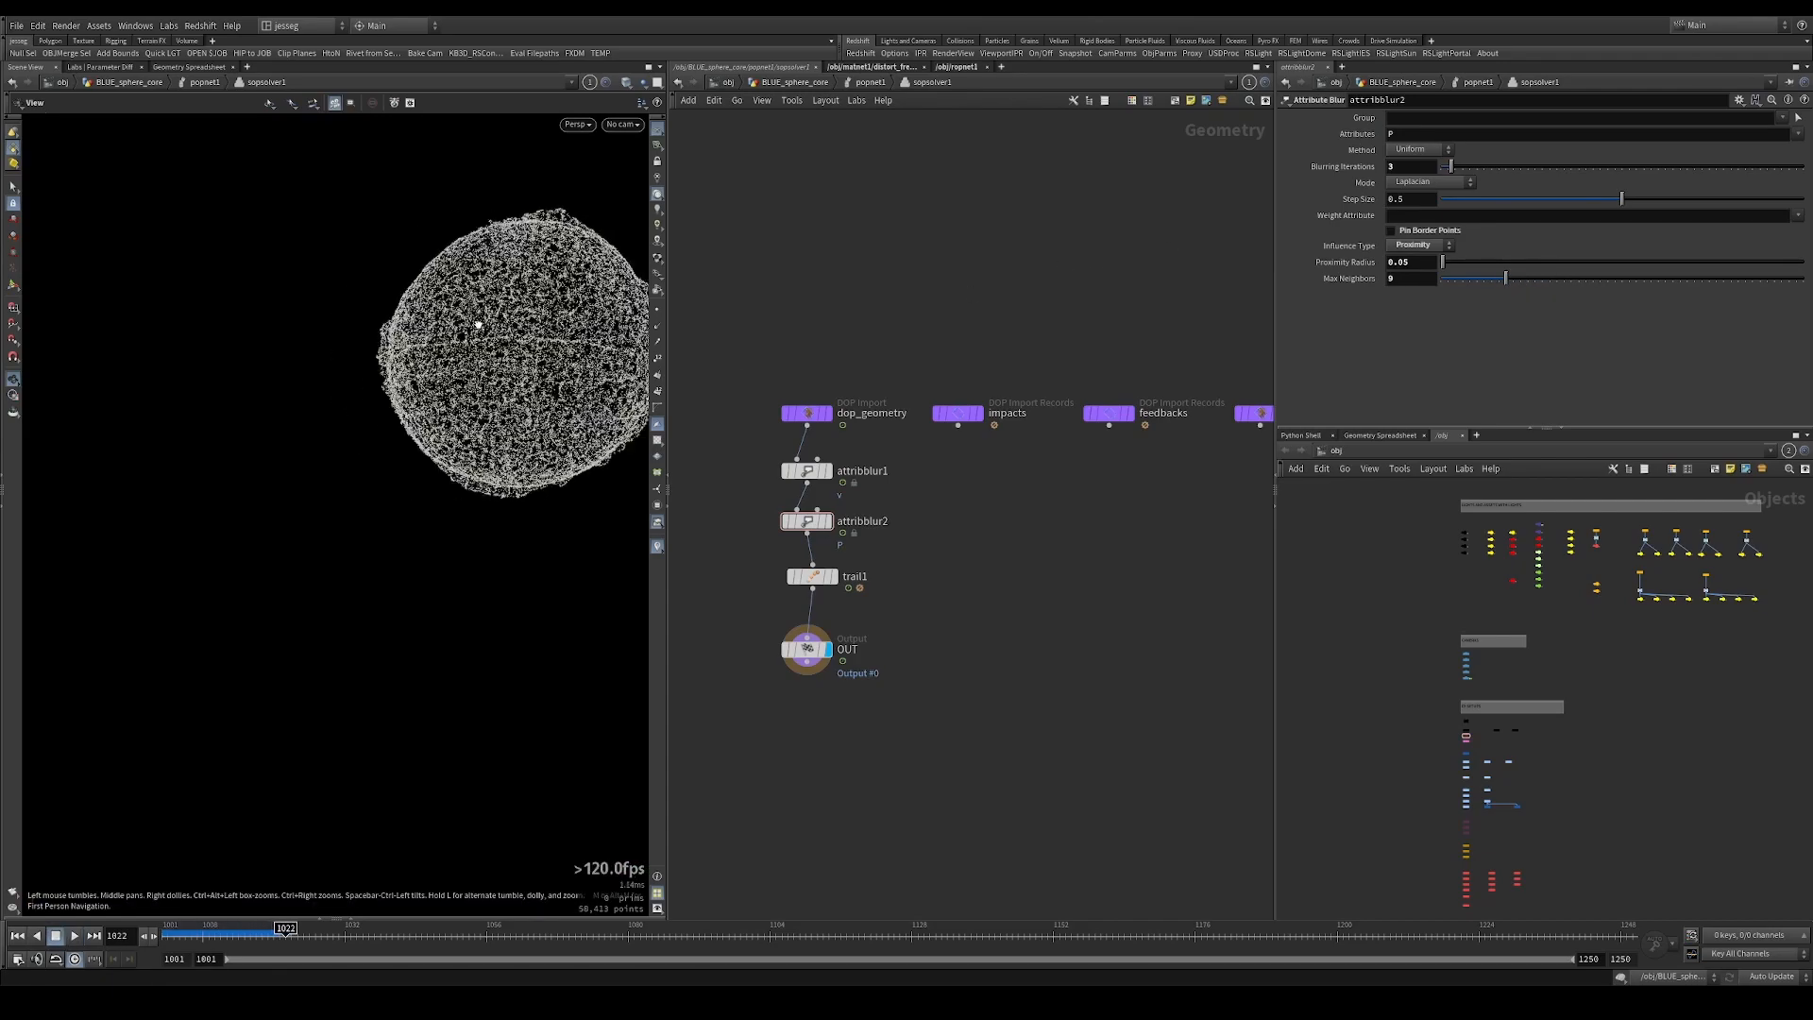
{"action": "key", "text": "Up"}
{"action": "left_click_drag", "start_coordinate": [1541, 282], "coordinate": [1569, 281]}
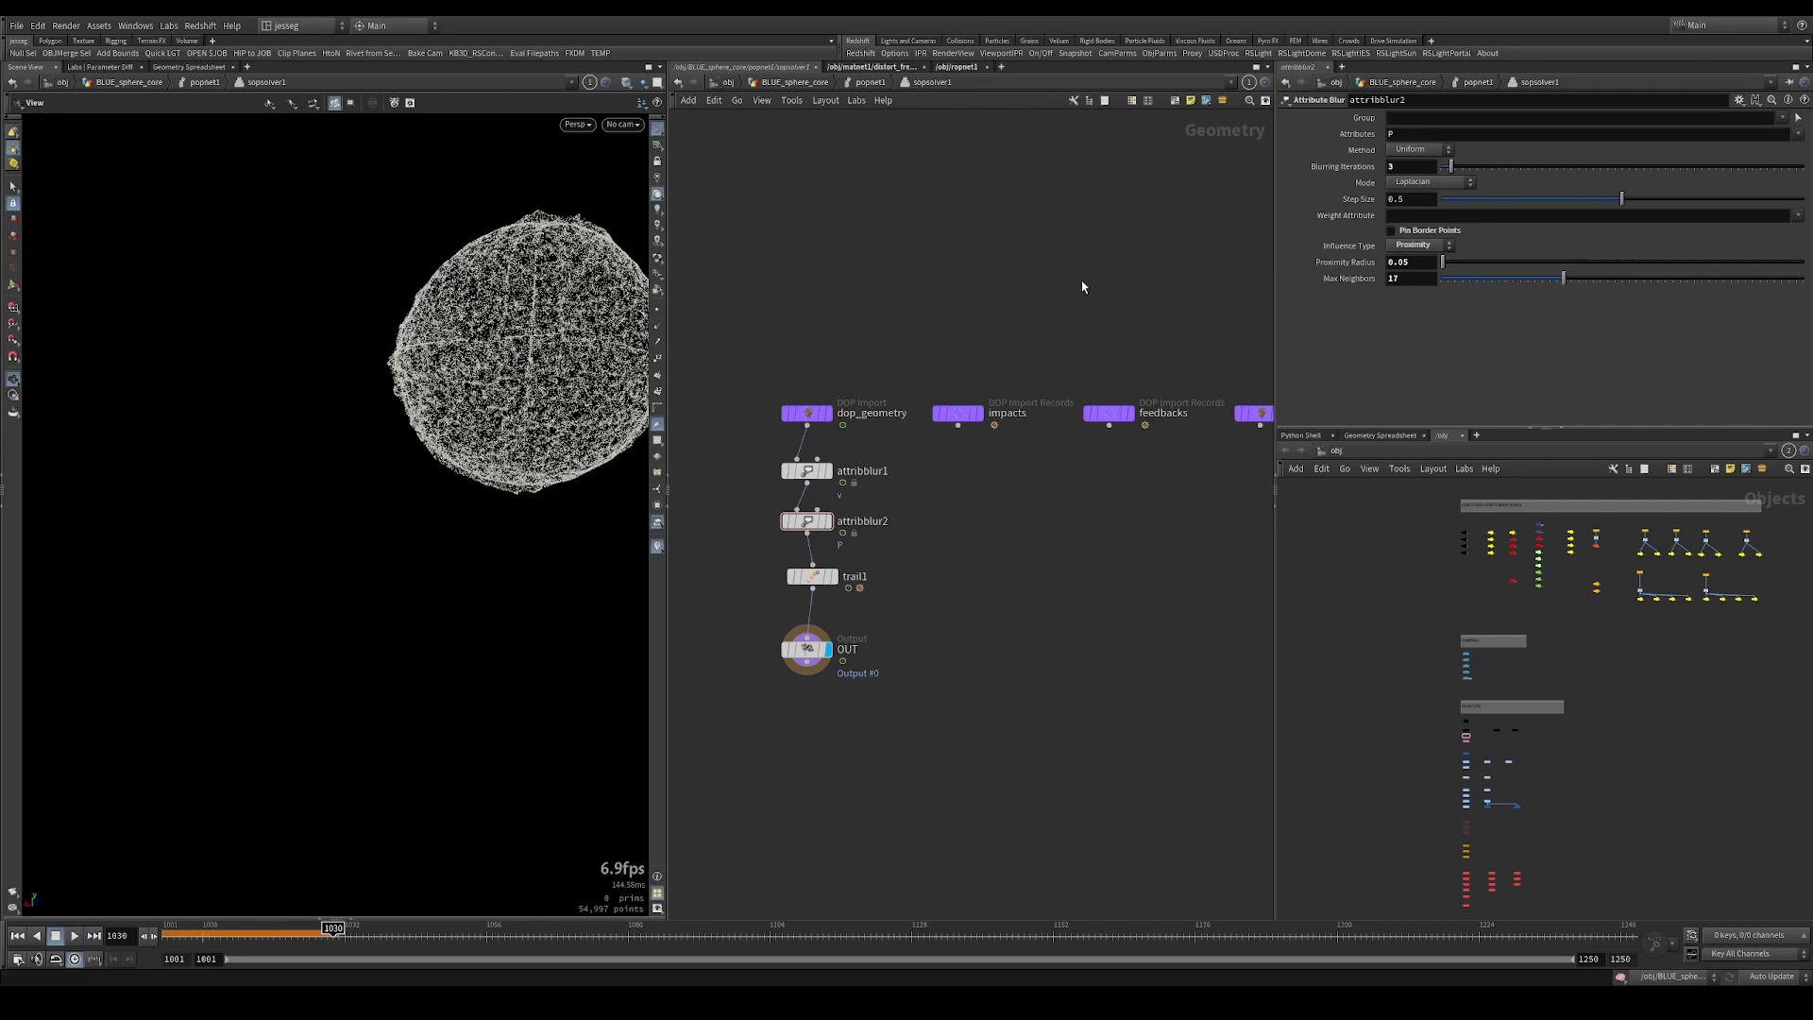
{"action": "key", "text": "Up"}
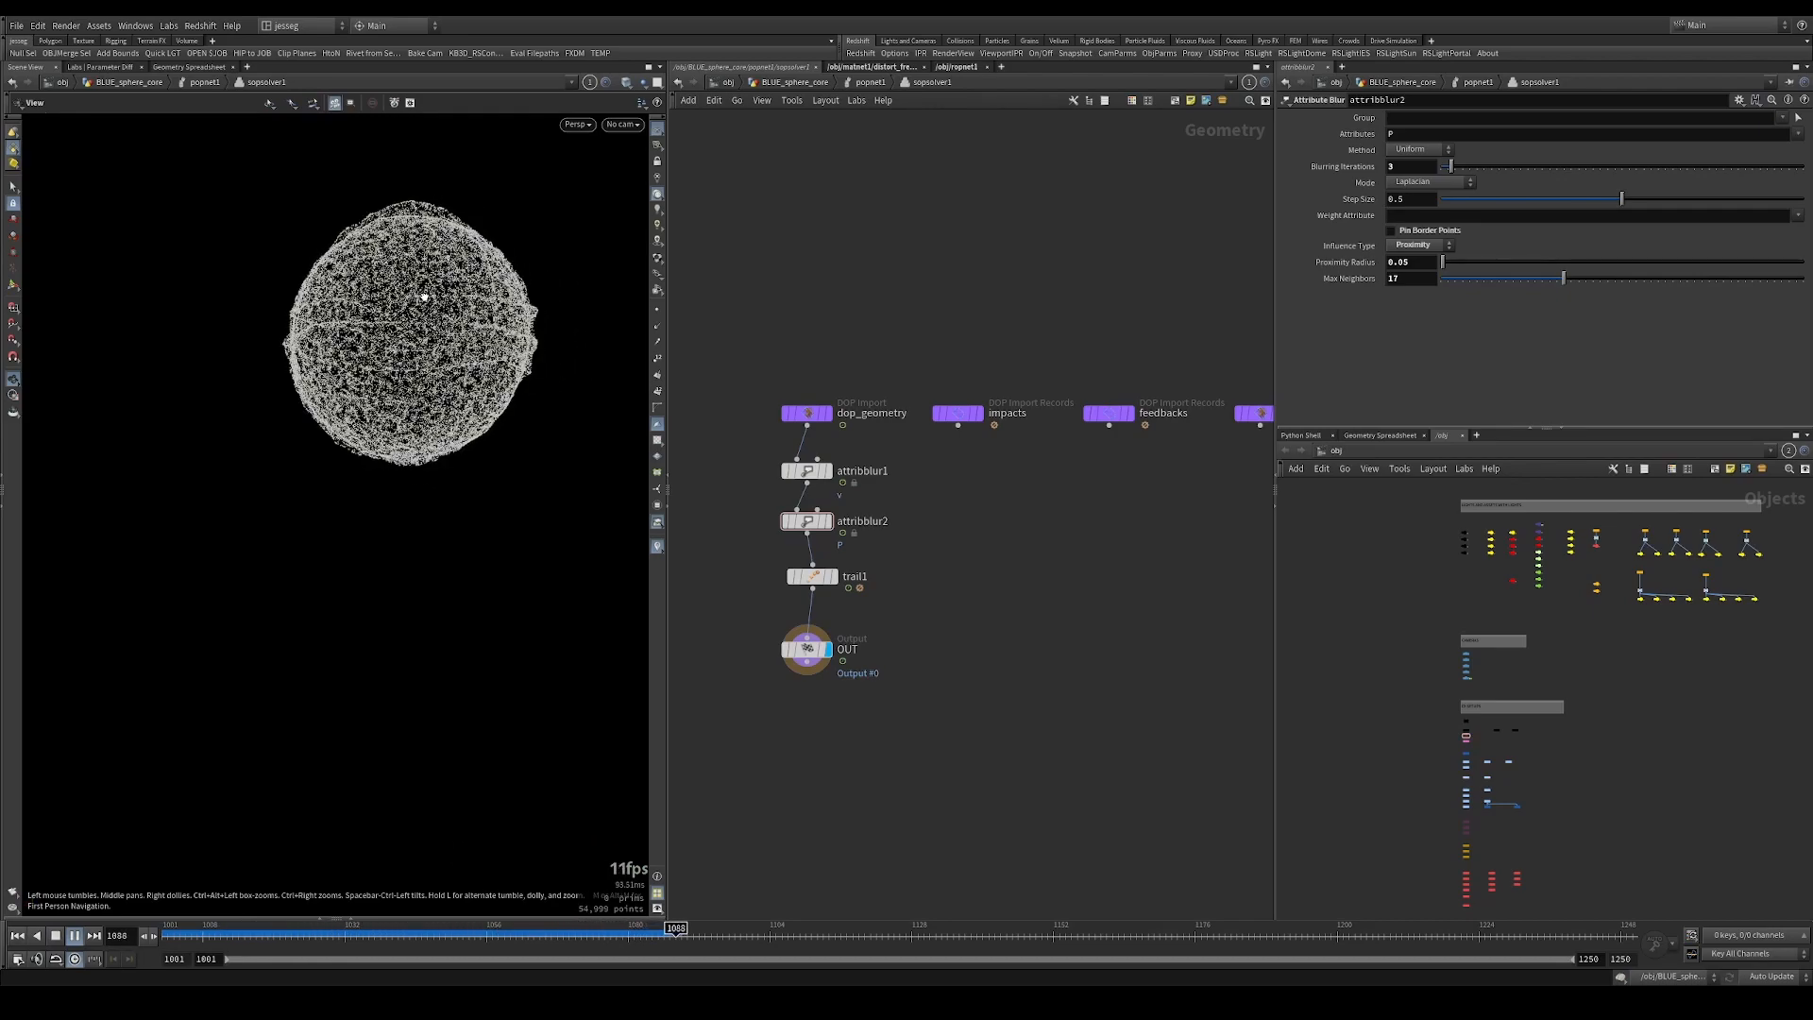
{"action": "key", "text": "Up"}
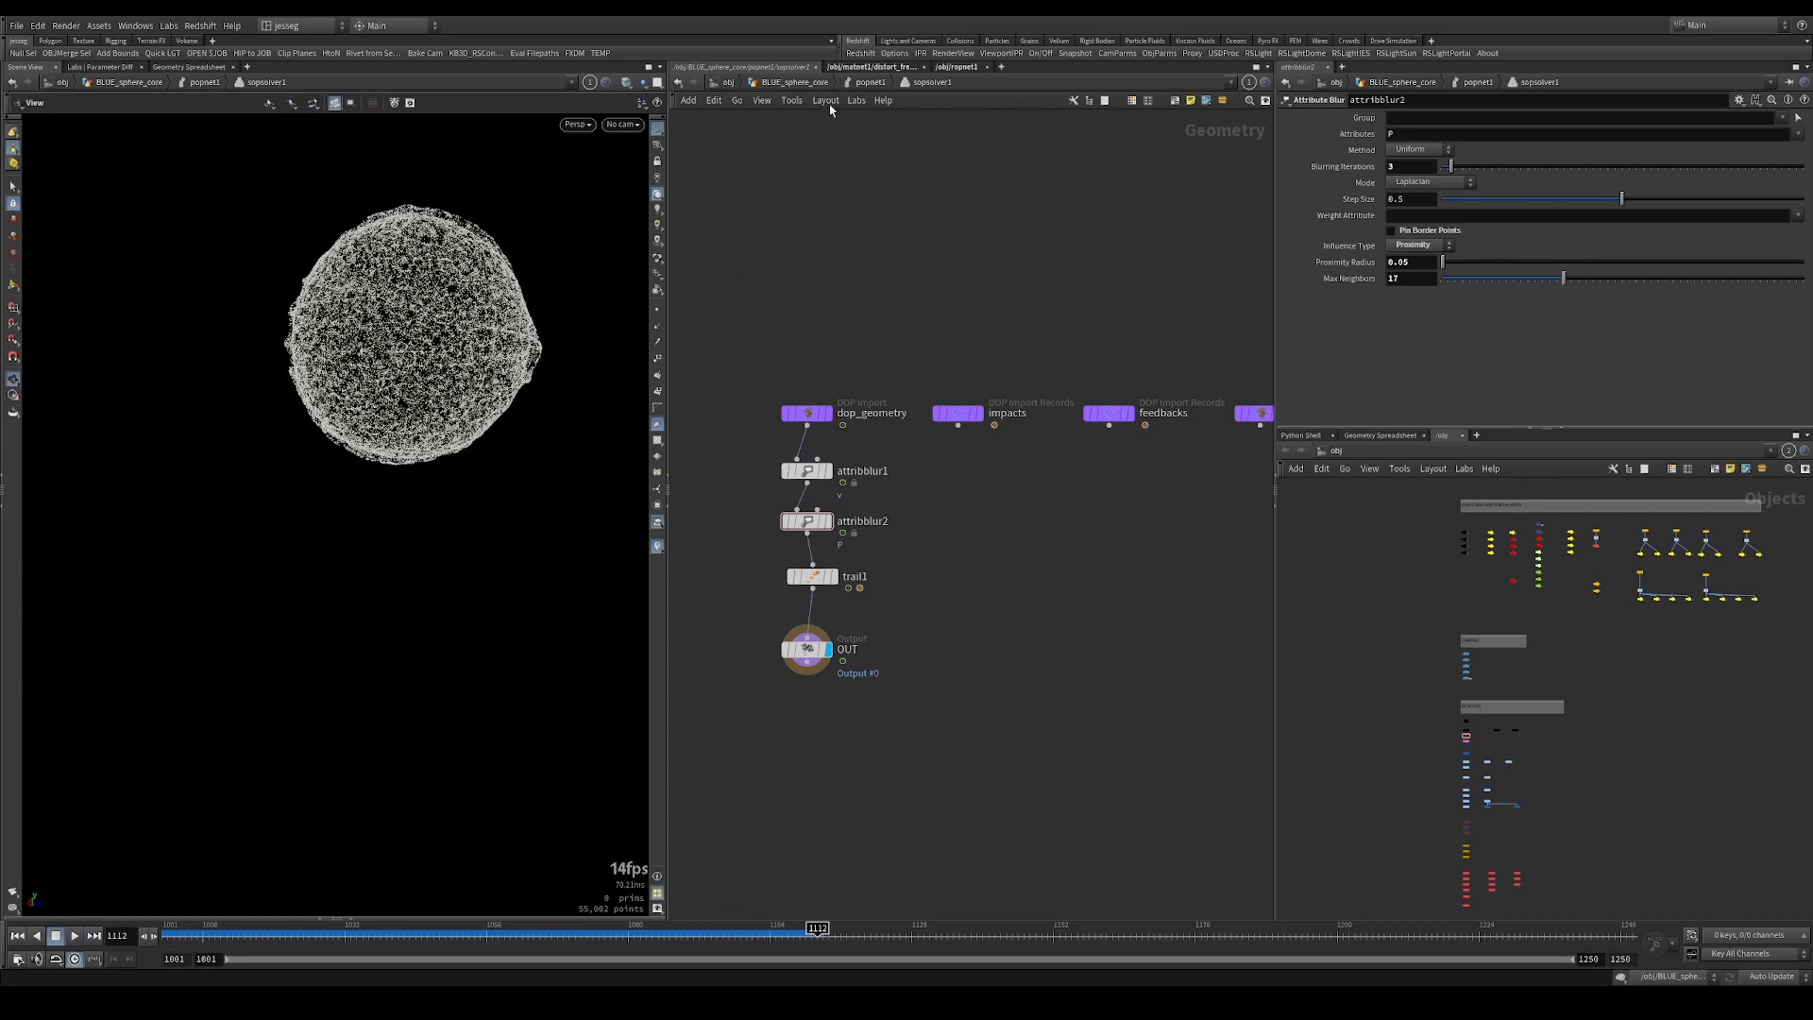
Replay the simulation from the BLUE_sphere_core network and examine how the particles of popnet1 flow across the sphere.
{"action": "left_click", "coordinate": [809, 84]}
{"action": "left_click", "coordinate": [1040, 376]}
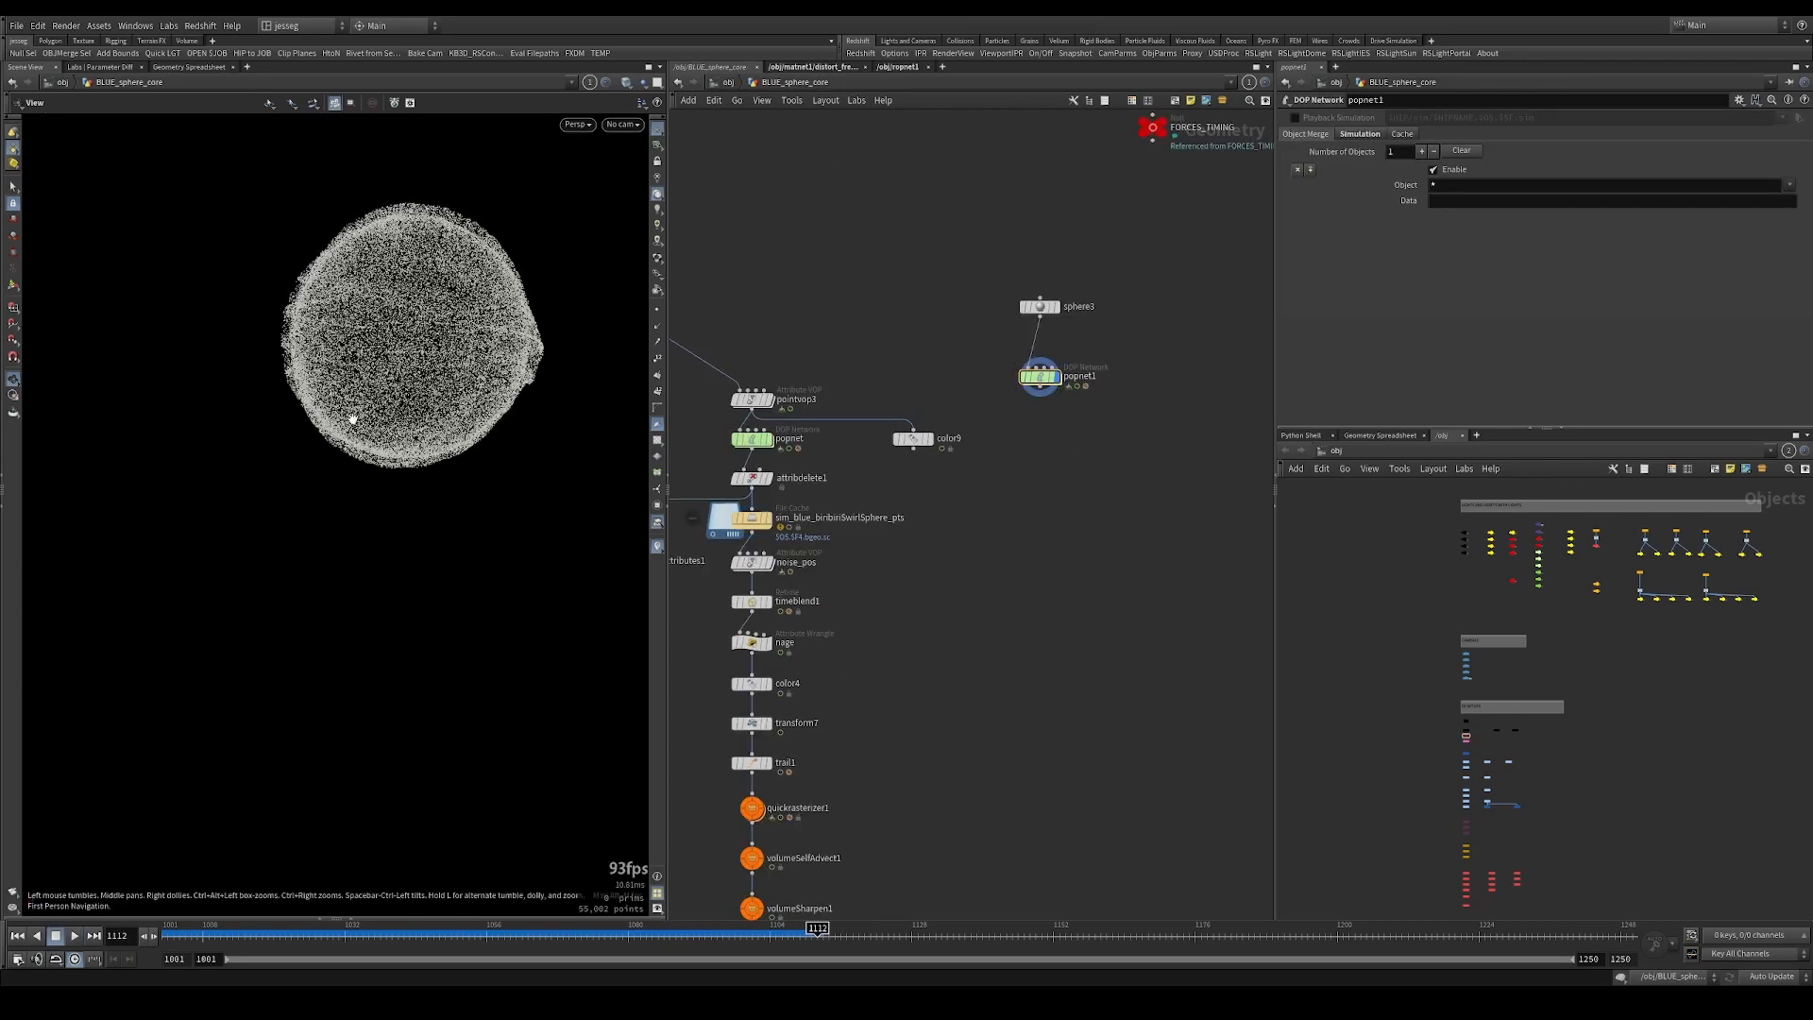
{"action": "key", "text": "ctrl+Up"}
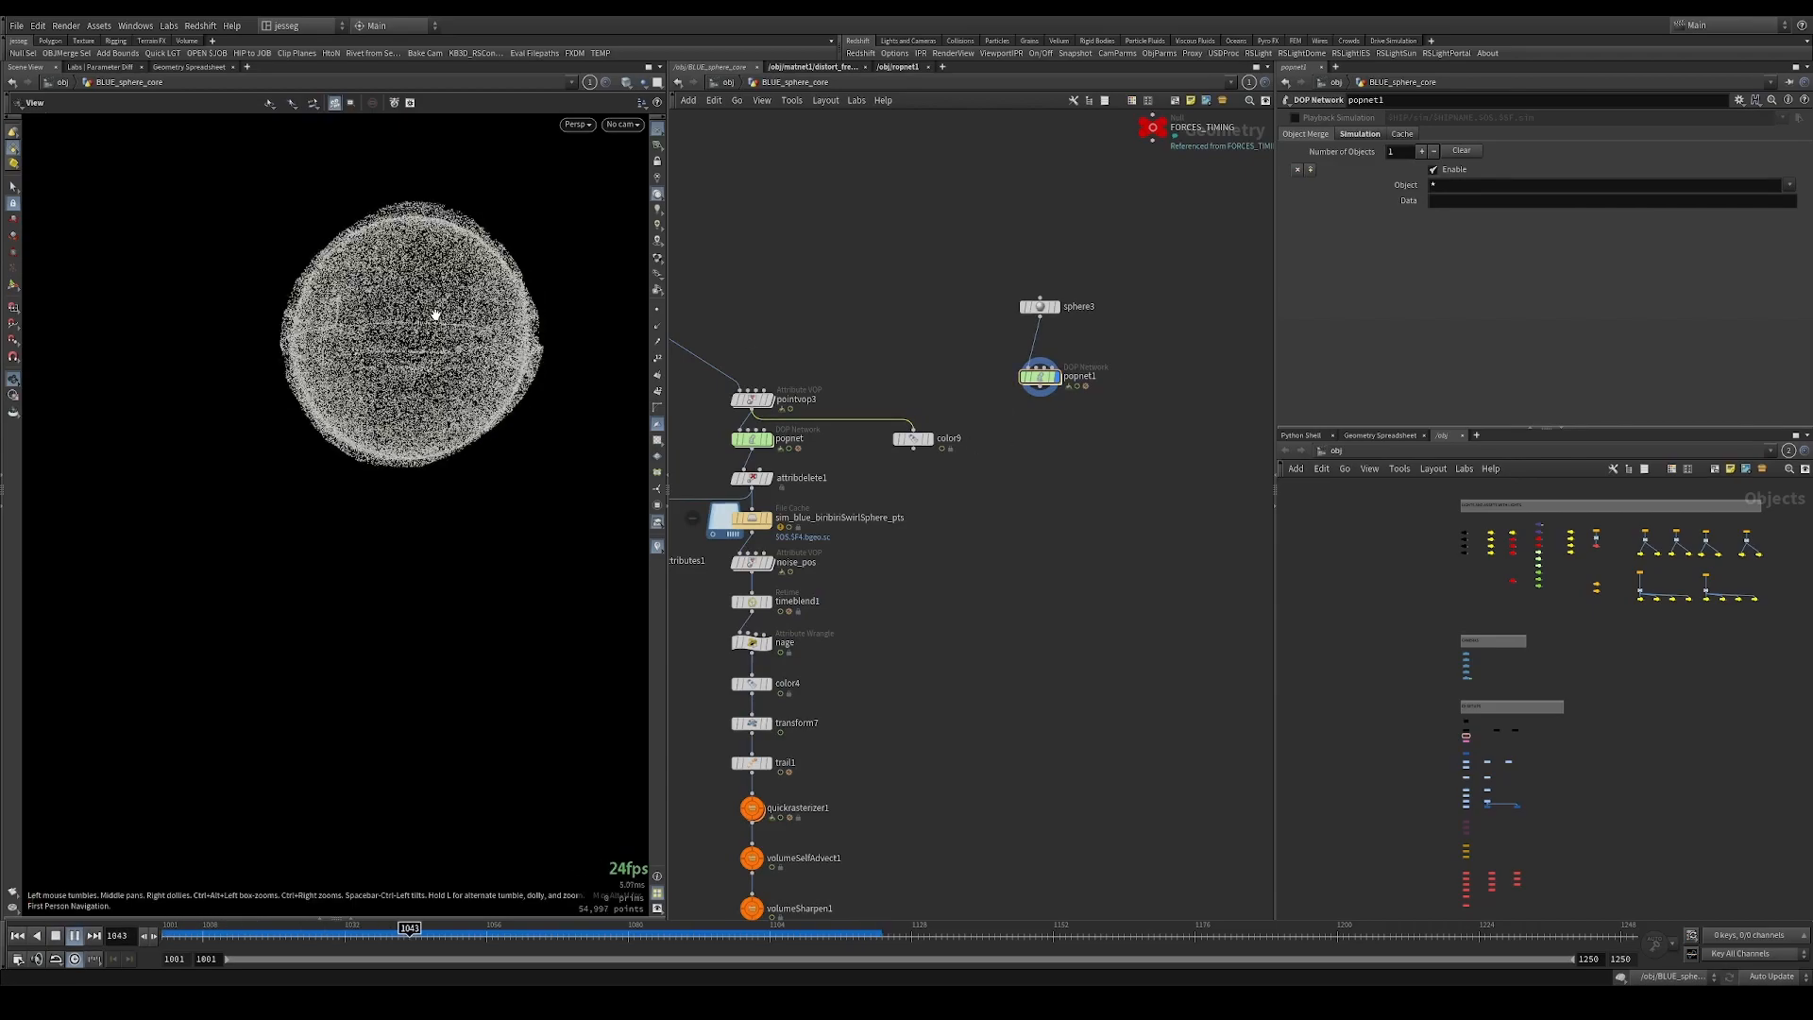
{"action": "double_click", "coordinate": [1036, 378]}
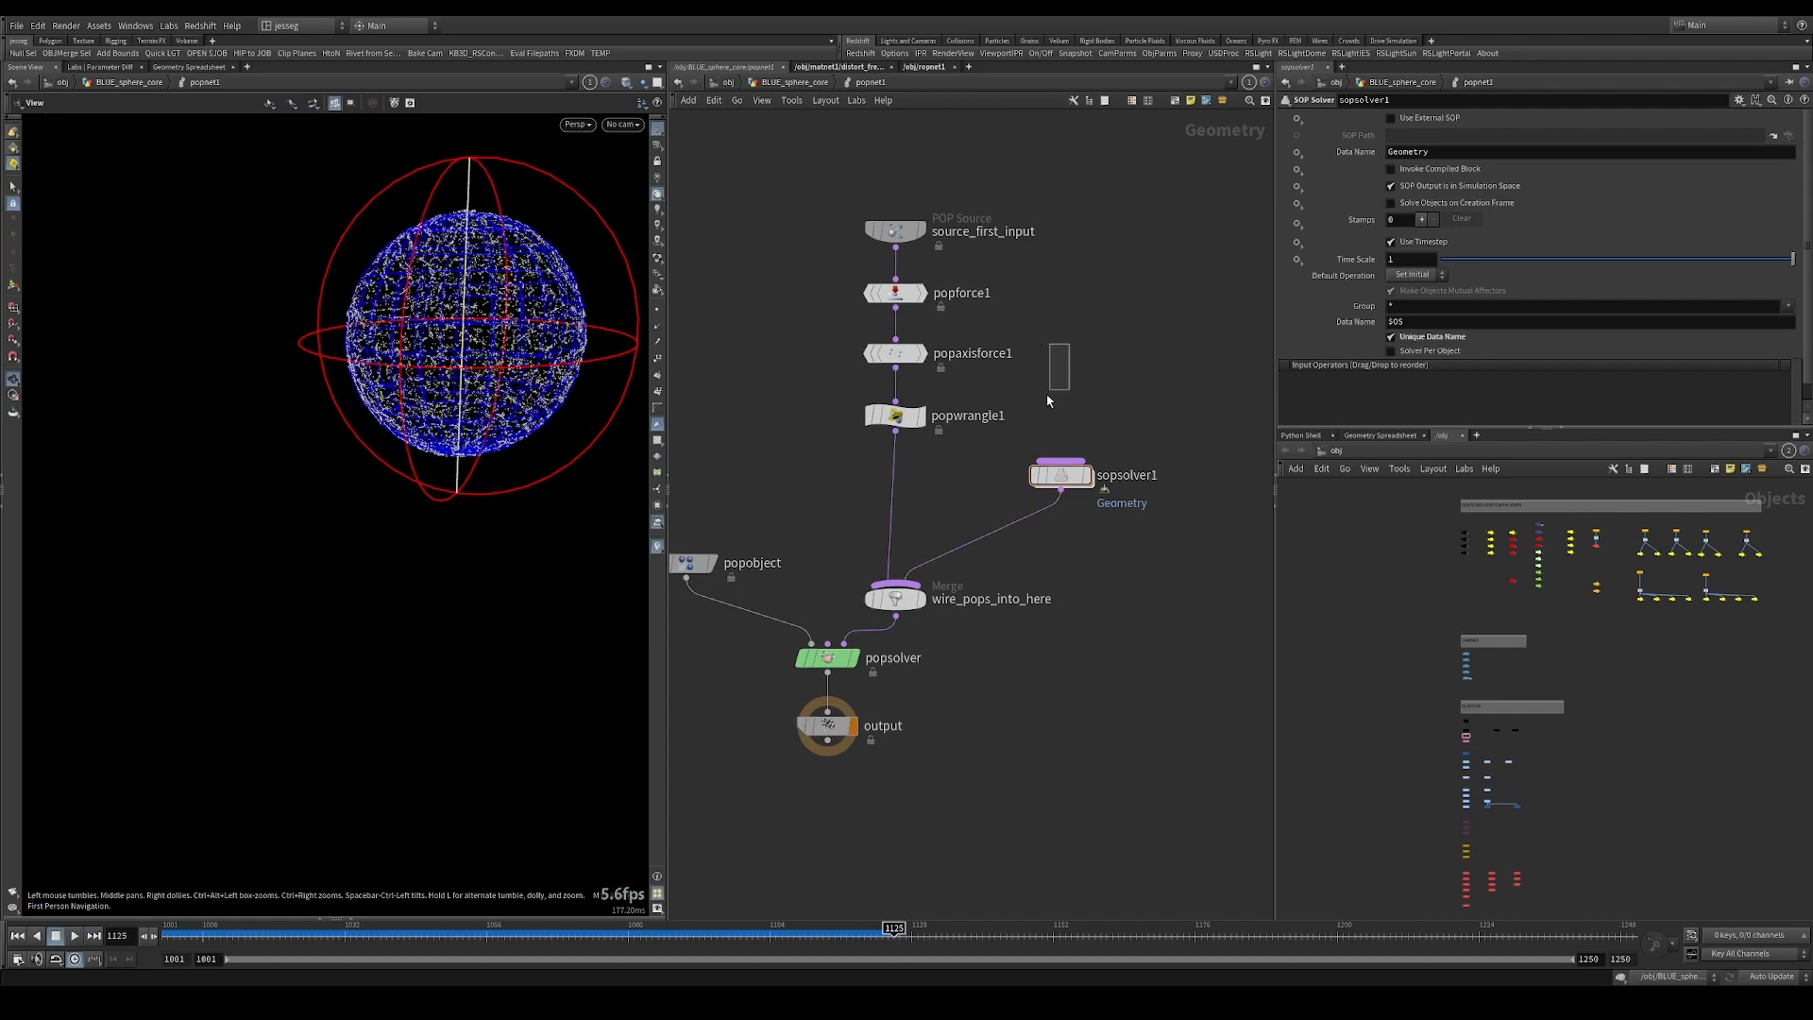
{"action": "double_click", "coordinate": [1061, 475]}
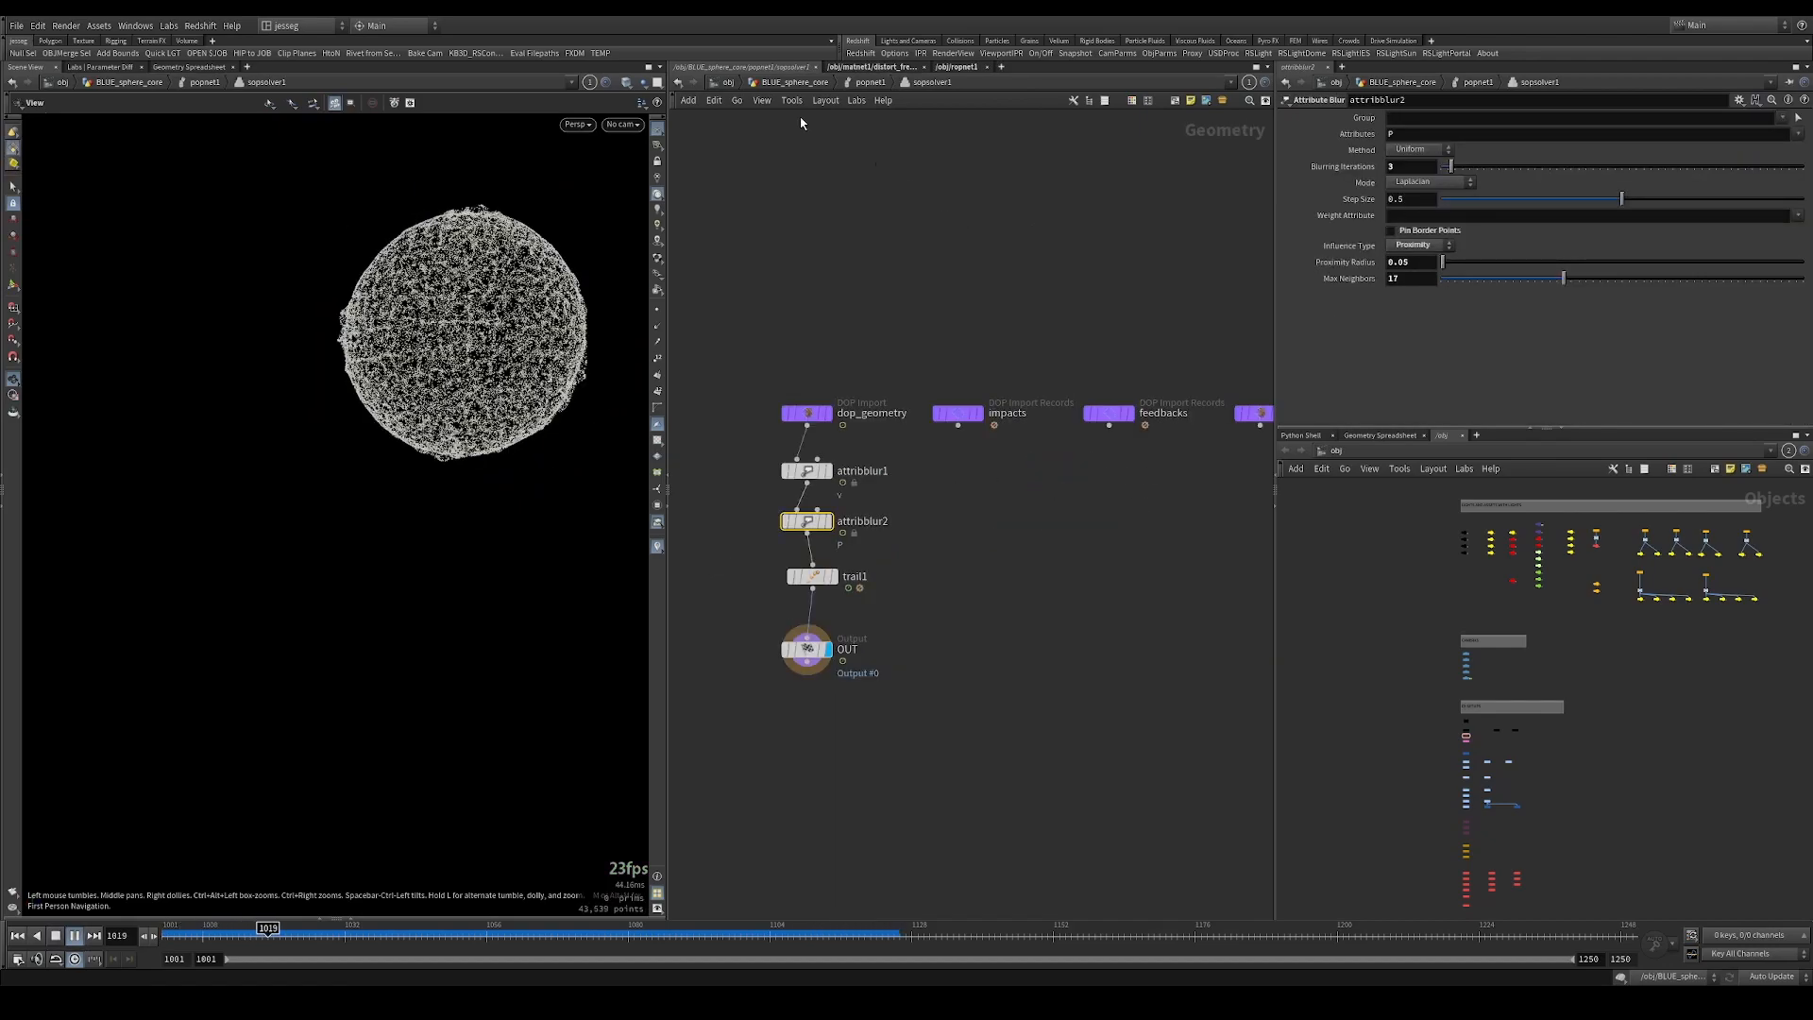
{"action": "left_click", "coordinate": [796, 83]}
{"action": "mouse_move", "coordinate": [437, 308]}
{"action": "left_mouse_down"}
{"action": "mouse_move", "coordinate": [551, 299]}
{"action": "mouse_move", "coordinate": [393, 287]}
{"action": "mouse_move", "coordinate": [470, 272]}
{"action": "mouse_move", "coordinate": [449, 276]}
{"action": "left_mouse_up"}
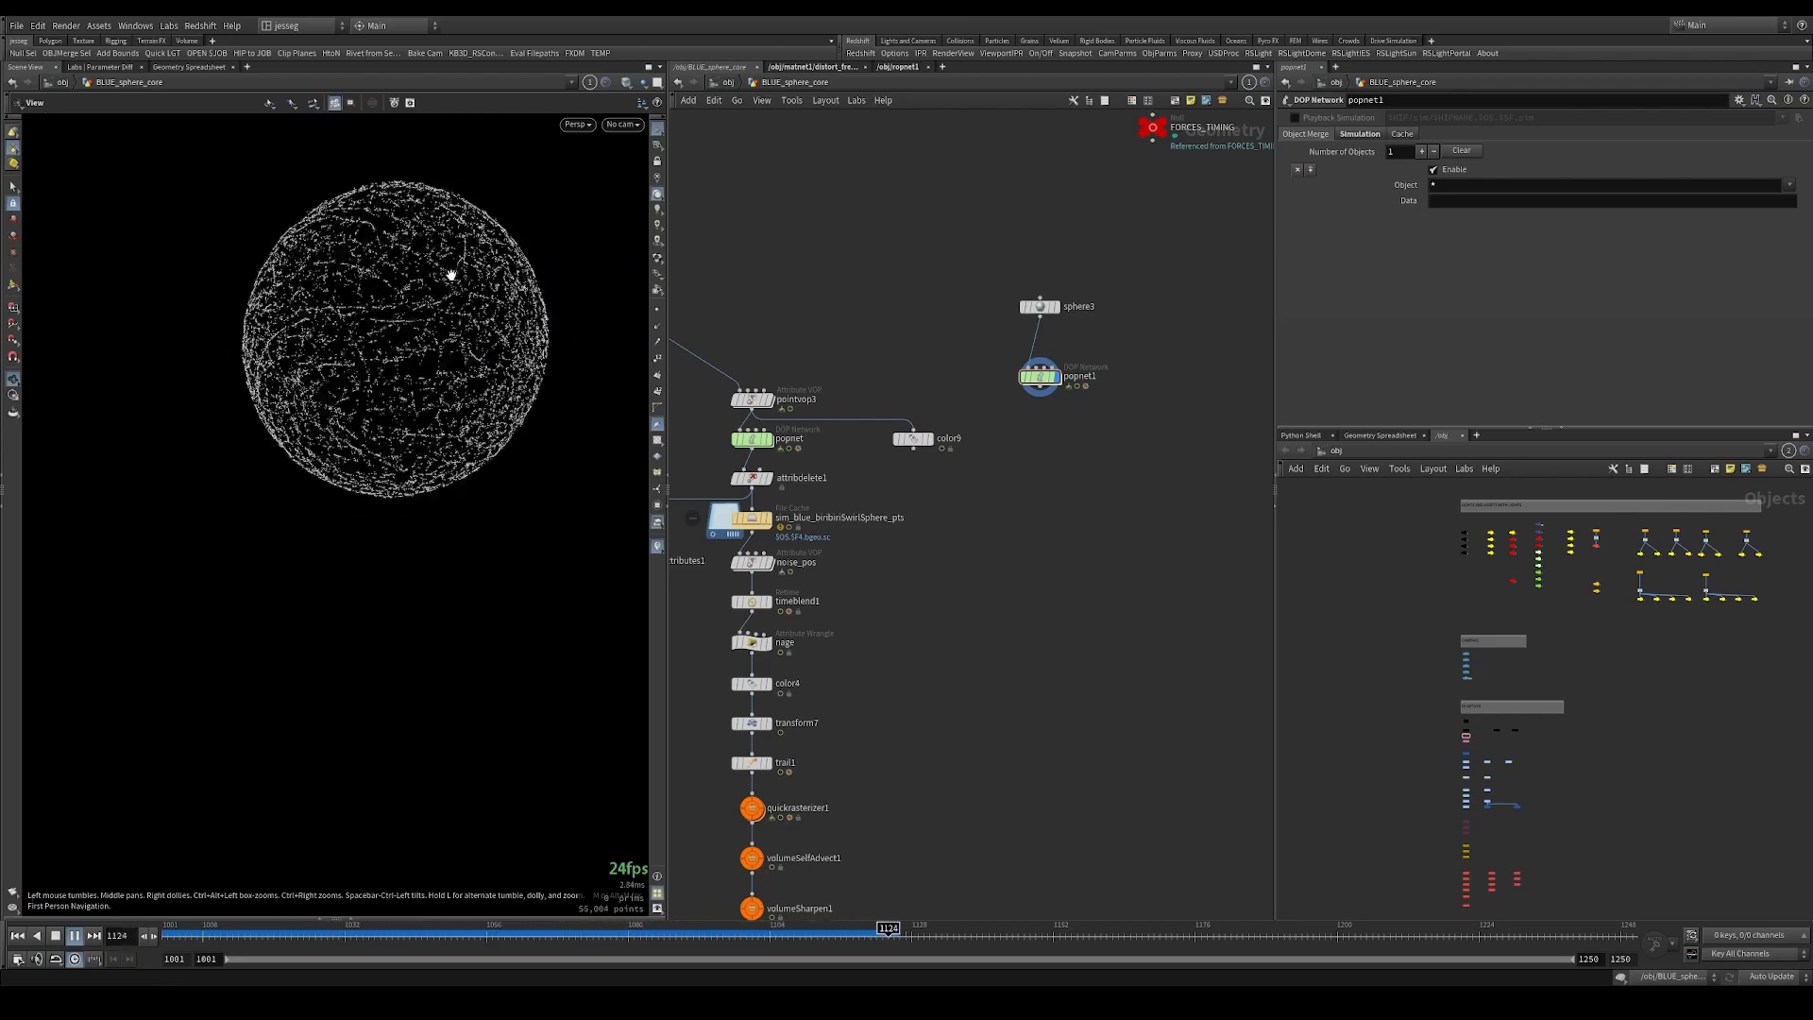
{"action": "key", "text": "ctrl+Up"}
Inspect the Source settings of source_first_input inside popnet1, reading the description of Emission Attribute.
{"action": "left_click_drag", "start_coordinate": [1027, 381], "coordinate": [1027, 404]}
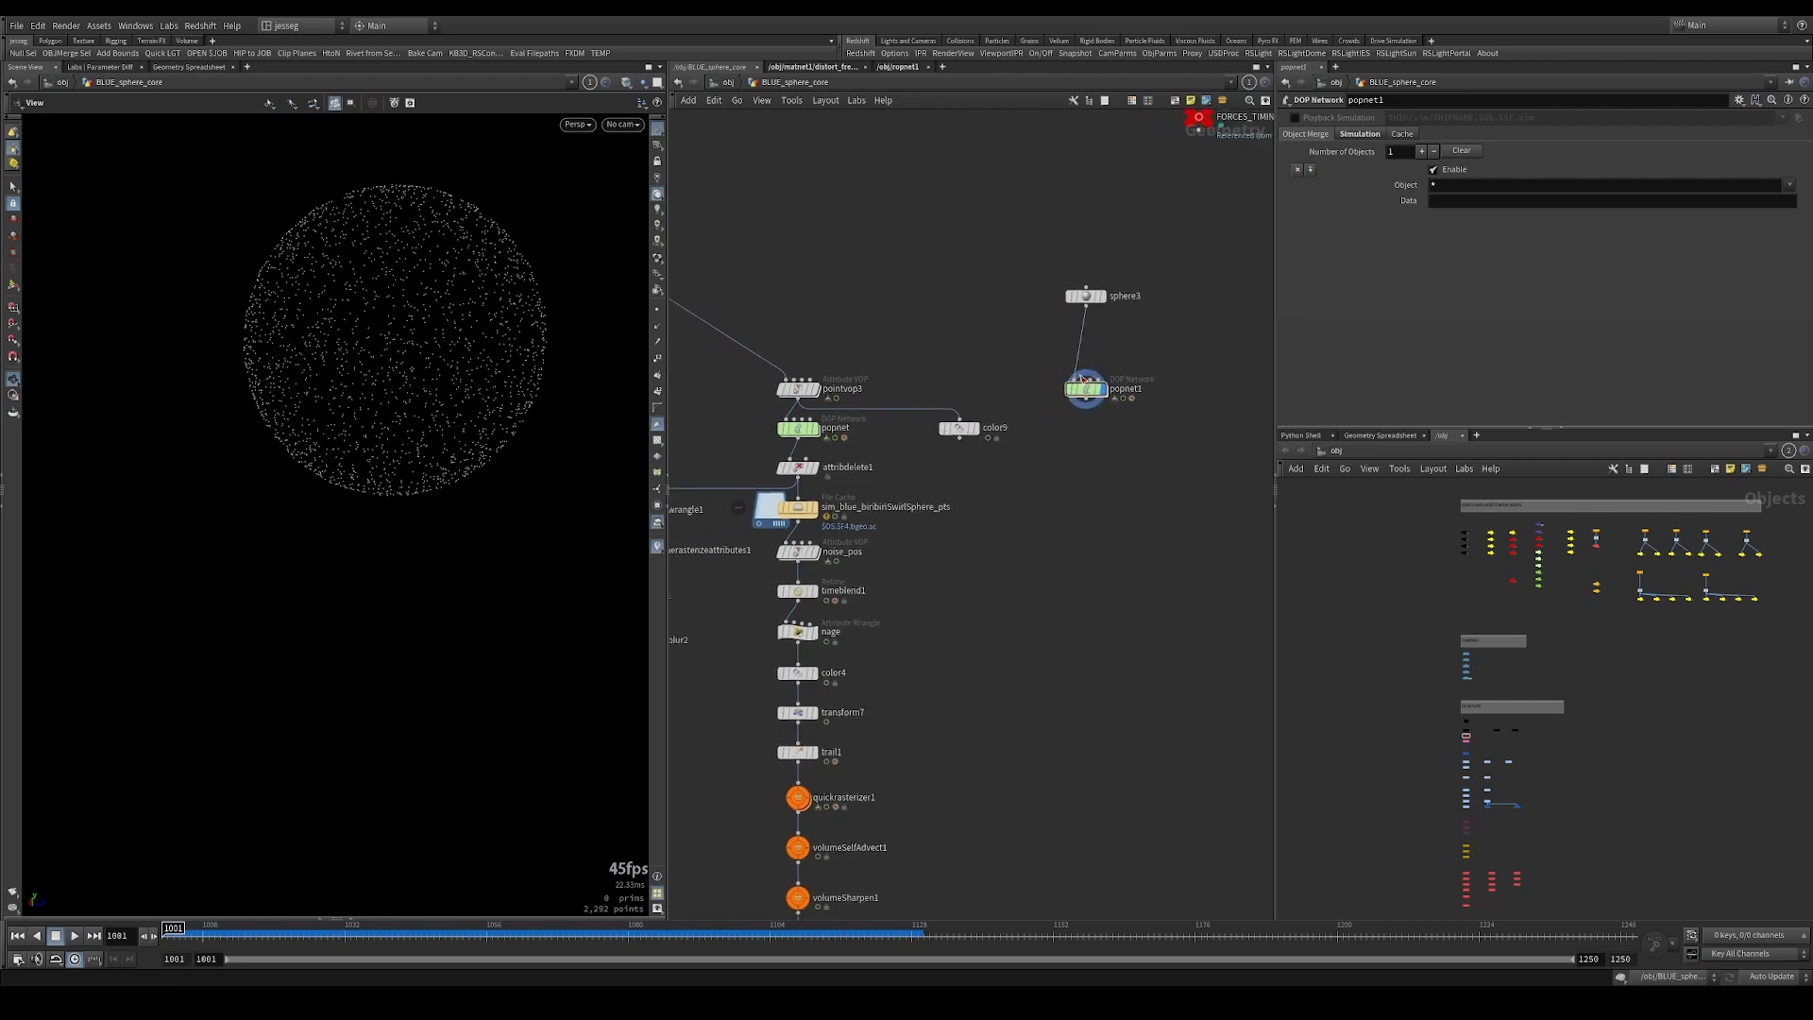
{"action": "double_click", "coordinate": [1083, 393]}
{"action": "middle_click_drag", "start_coordinate": [998, 260], "coordinate": [1038, 260]}
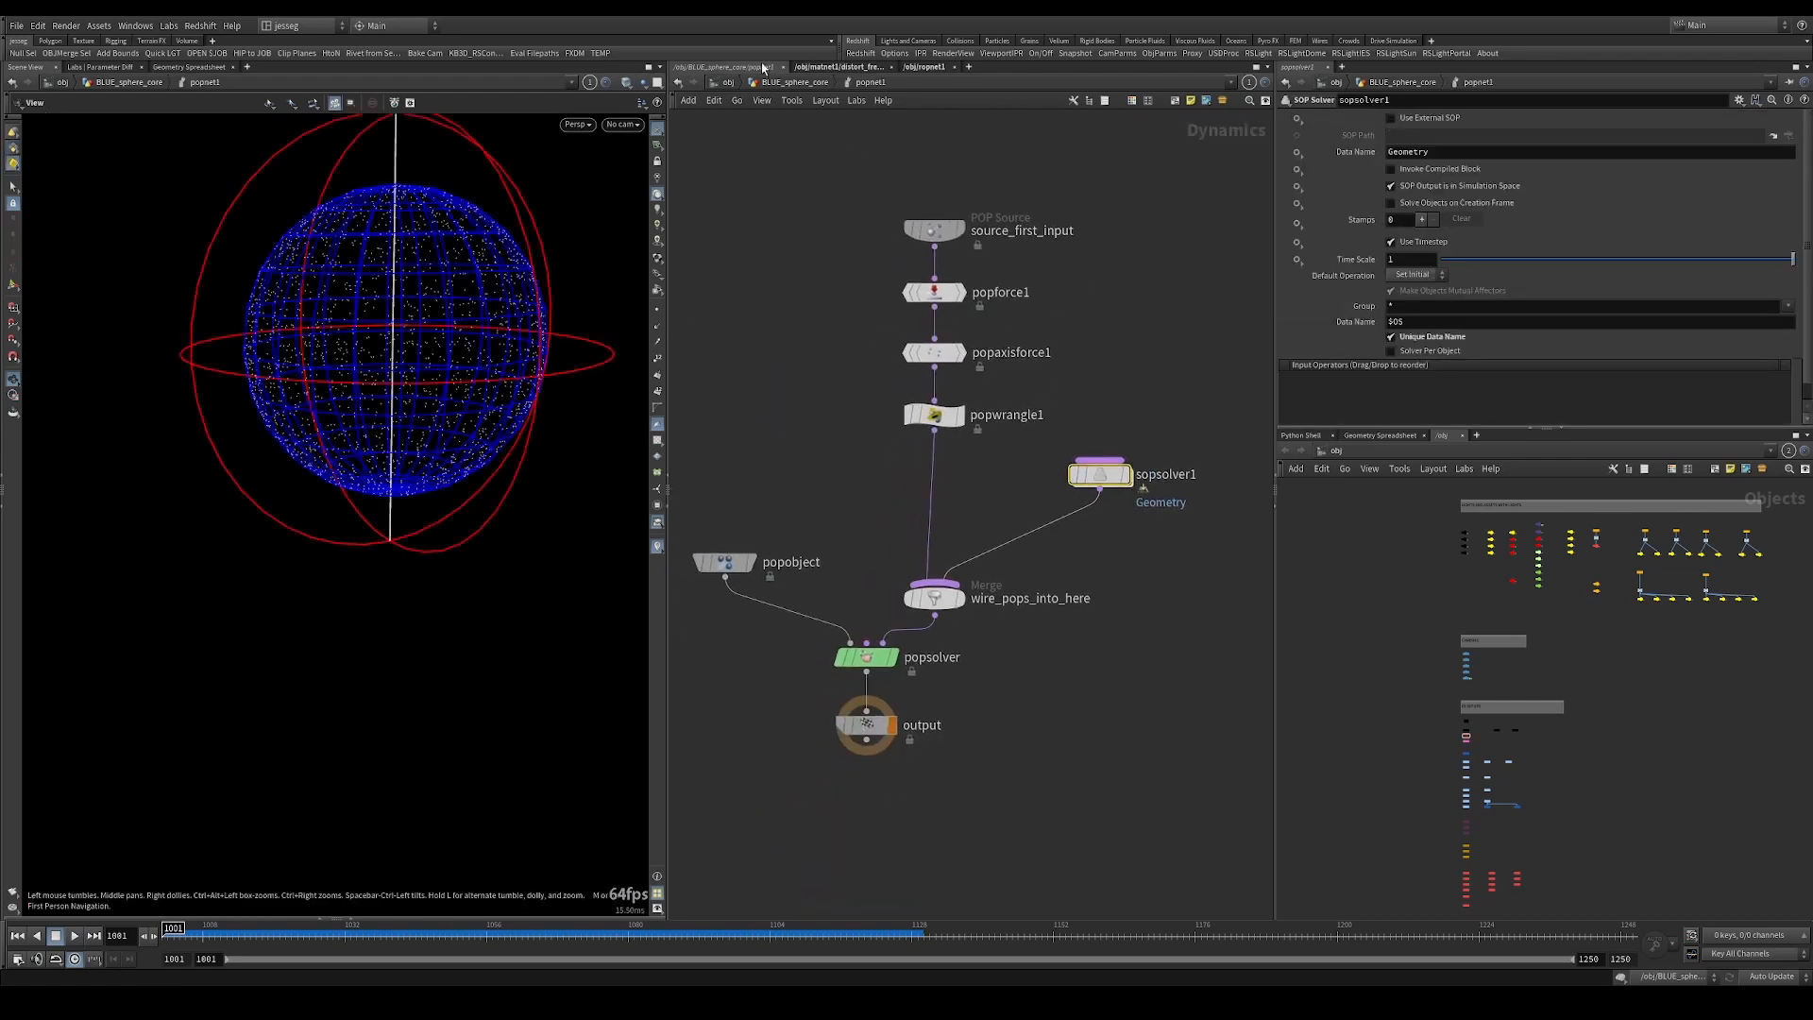
{"action": "left_click_drag", "start_coordinate": [929, 253], "coordinate": [933, 251]}
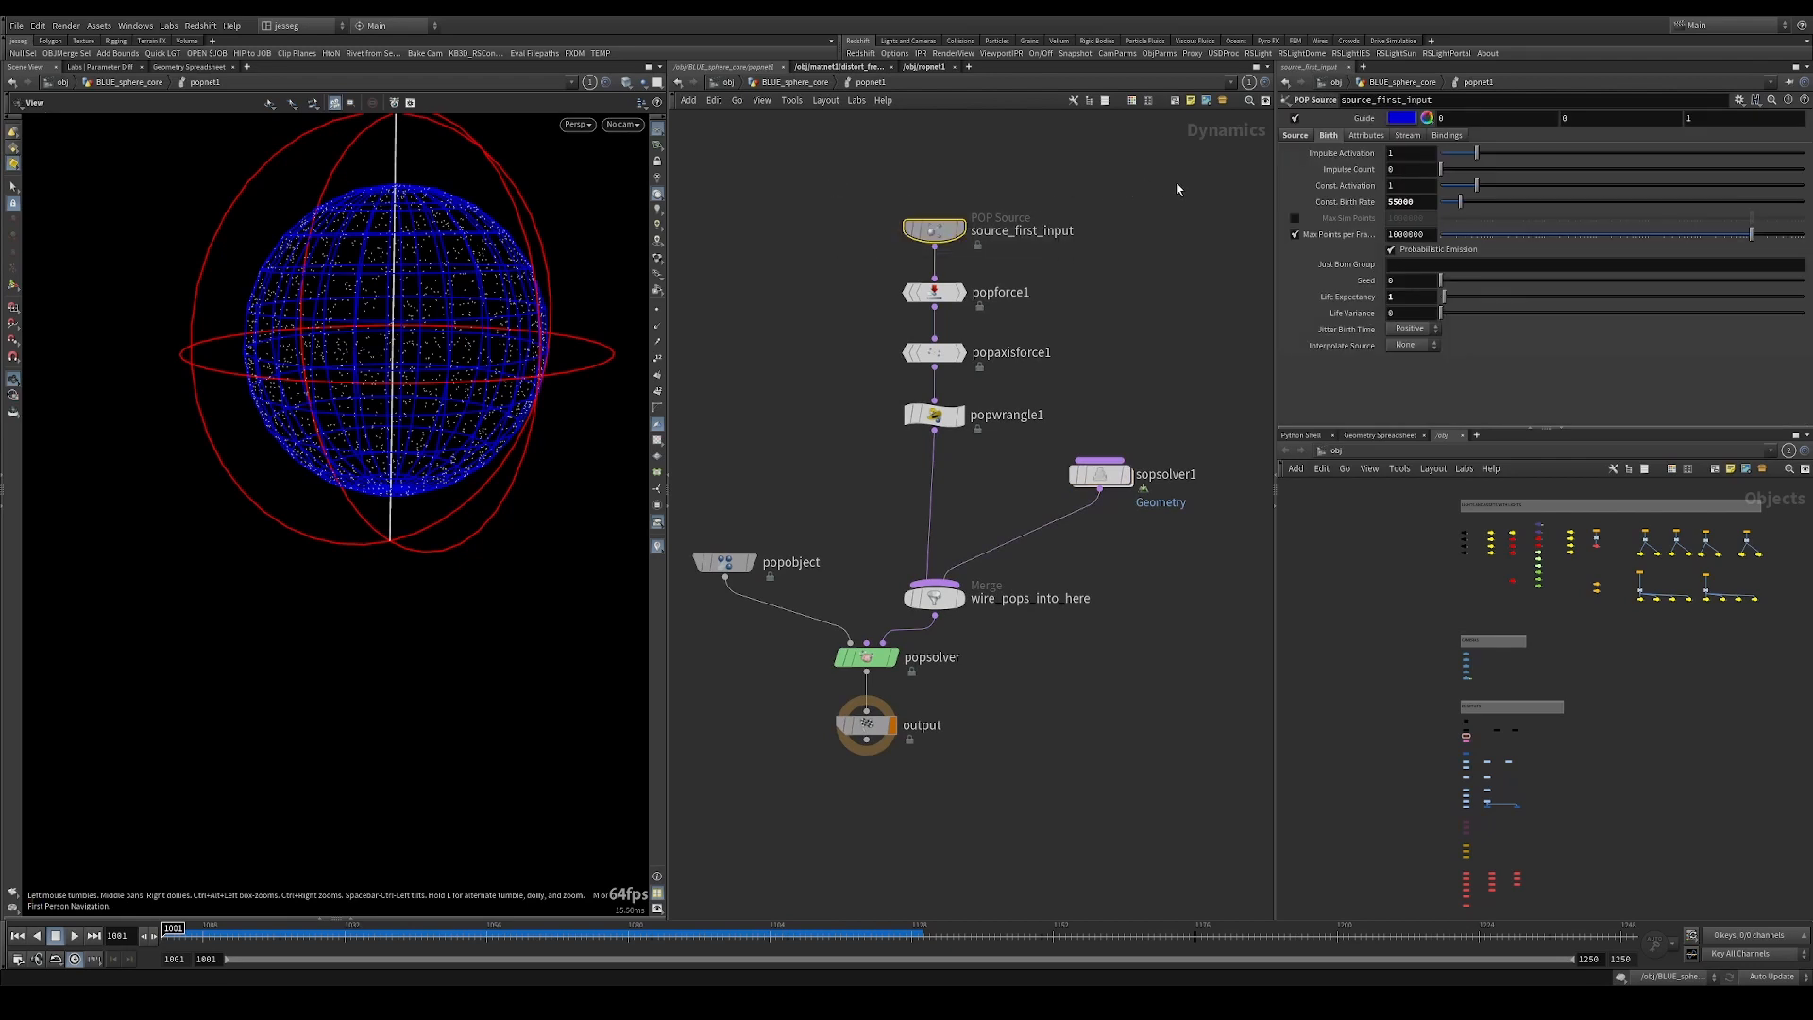
{"action": "left_click", "coordinate": [1296, 136]}
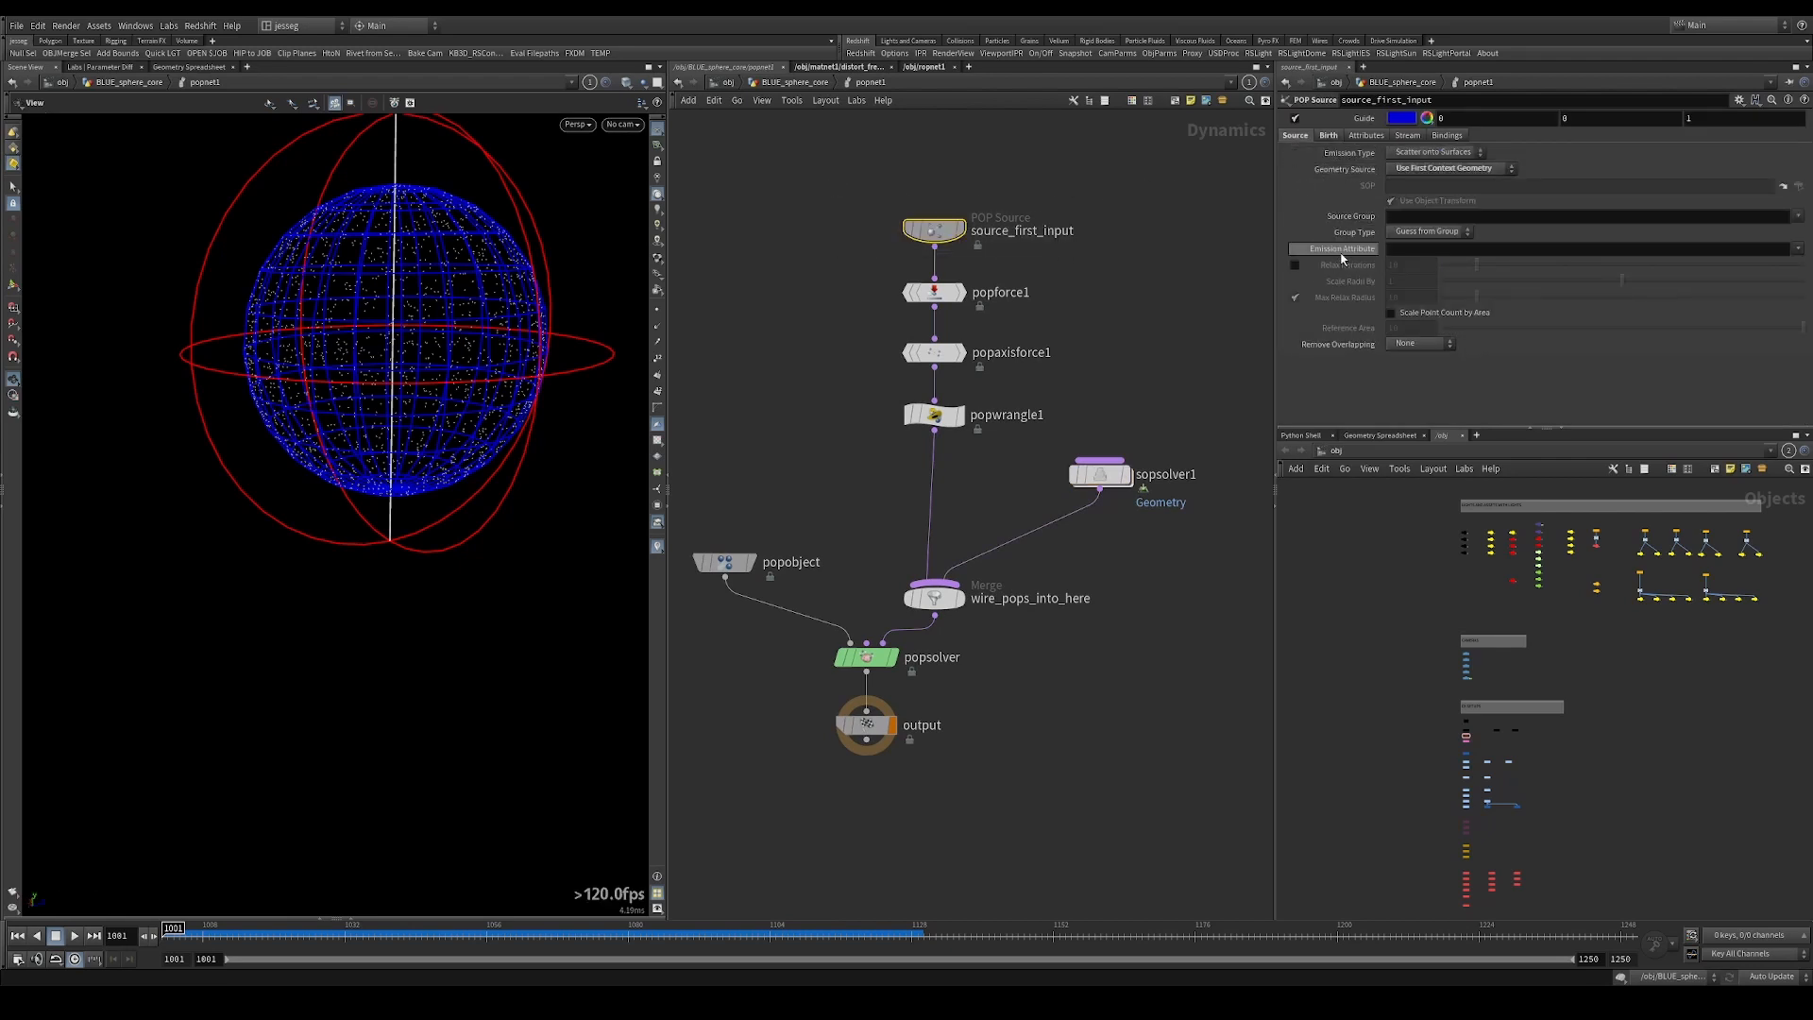
{"action": "mouse_move", "coordinate": [1341, 258]}
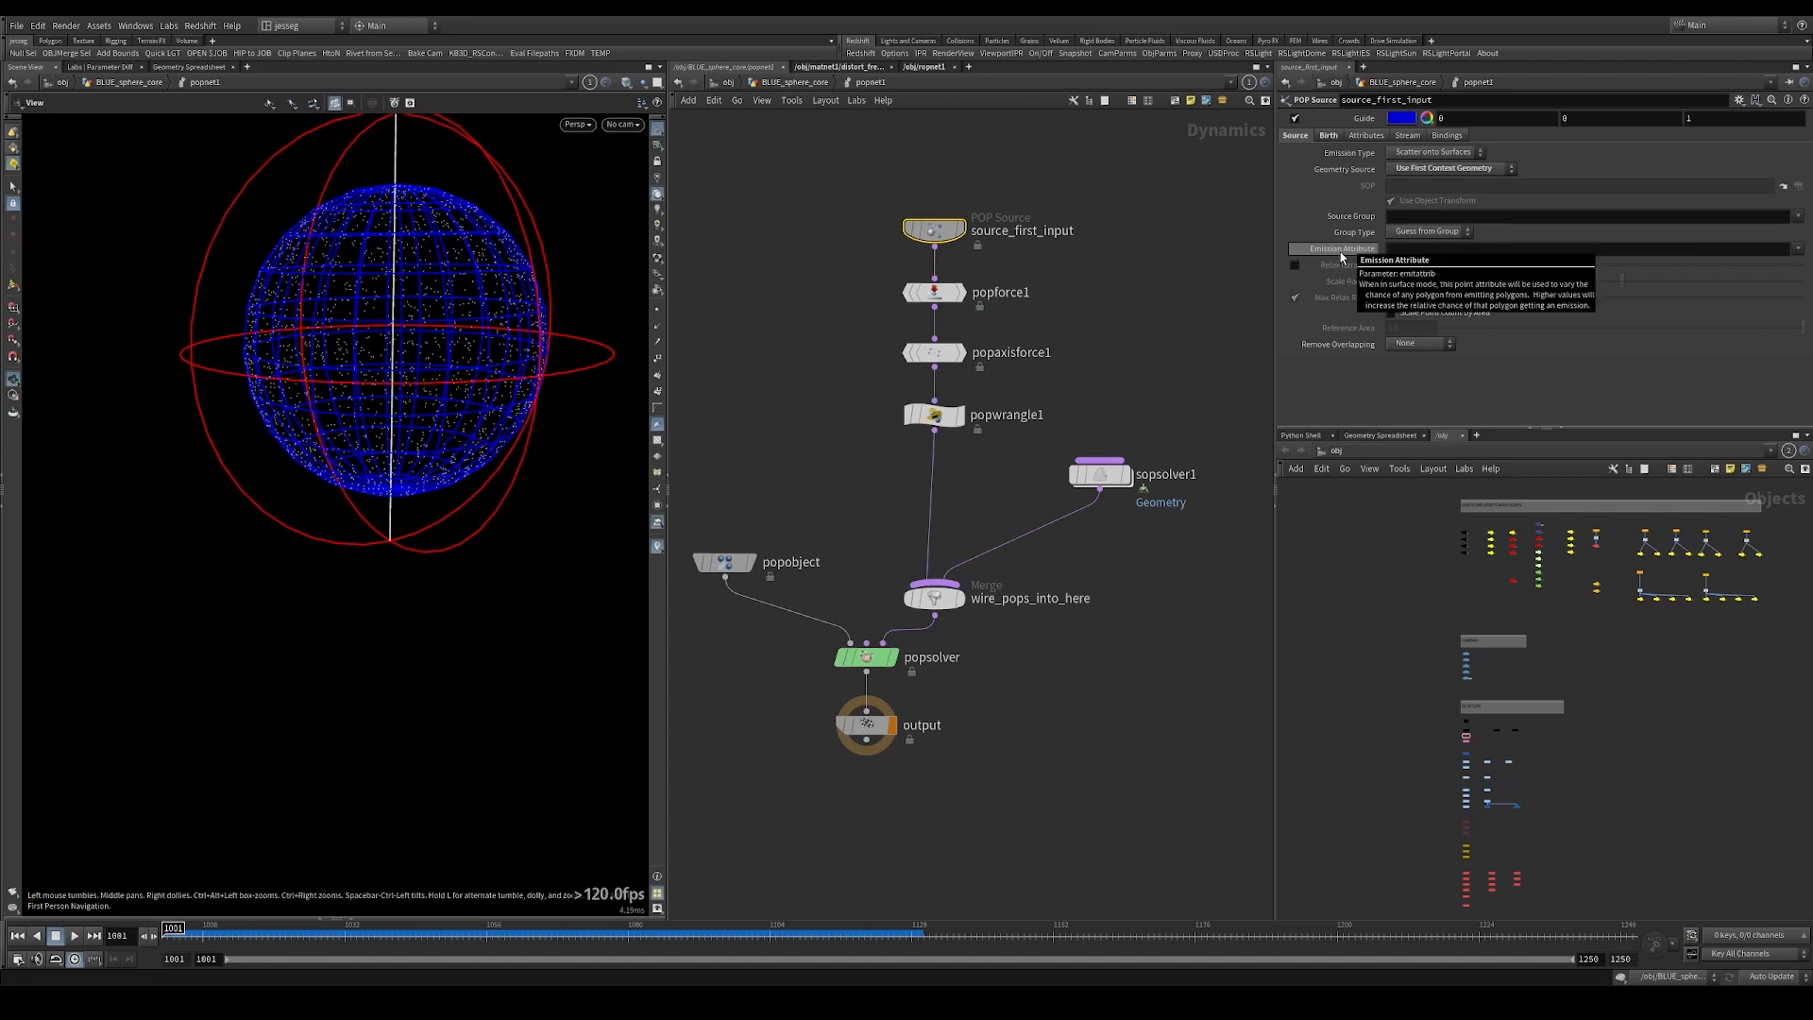
{"action": "left_click_drag", "start_coordinate": [1026, 181], "coordinate": [871, 253]}
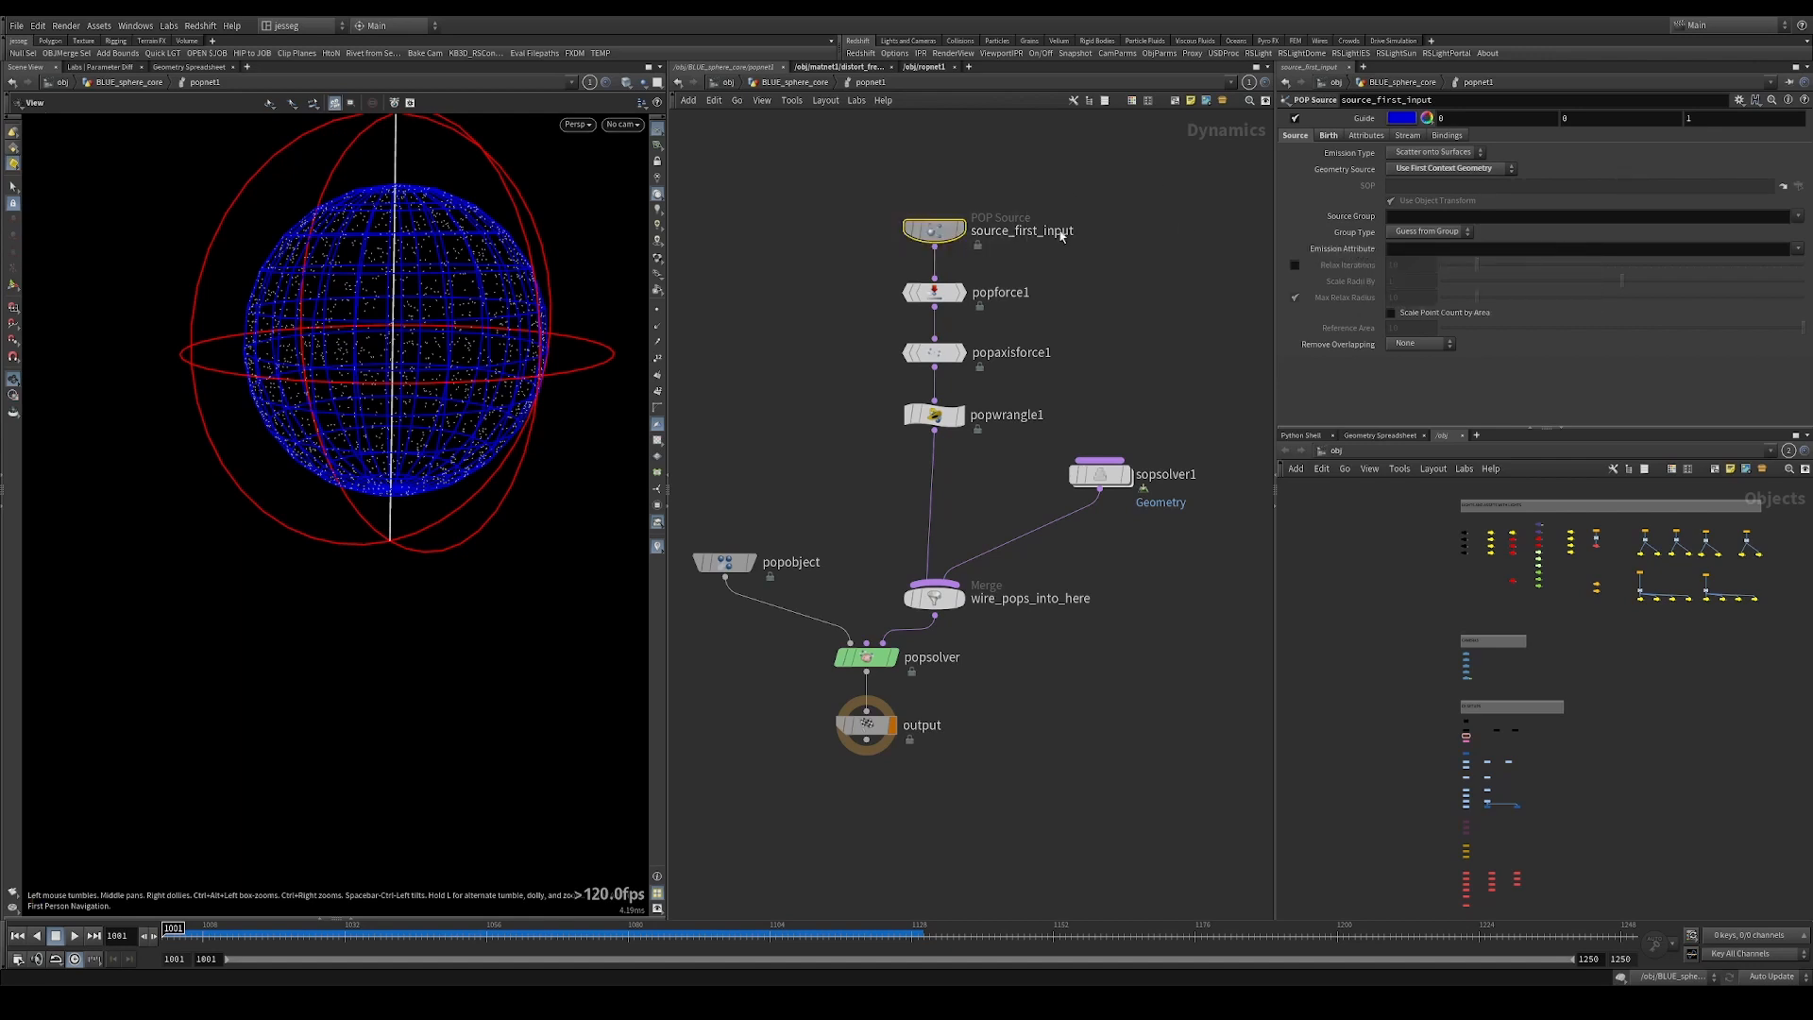
{"action": "mouse_move", "coordinate": [1320, 256]}
Duplicate the existing pointvop3 node in BLUE_sphere_core and place the copy beside the sphere3 and popnet1 nodes.
{"action": "left_click", "coordinate": [770, 82]}
{"action": "mouse_move", "coordinate": [1018, 337]}
{"action": "middle_mouse_down"}
{"action": "mouse_move", "coordinate": [1016, 370]}
{"action": "mouse_move", "coordinate": [1043, 333]}
{"action": "middle_mouse_up"}
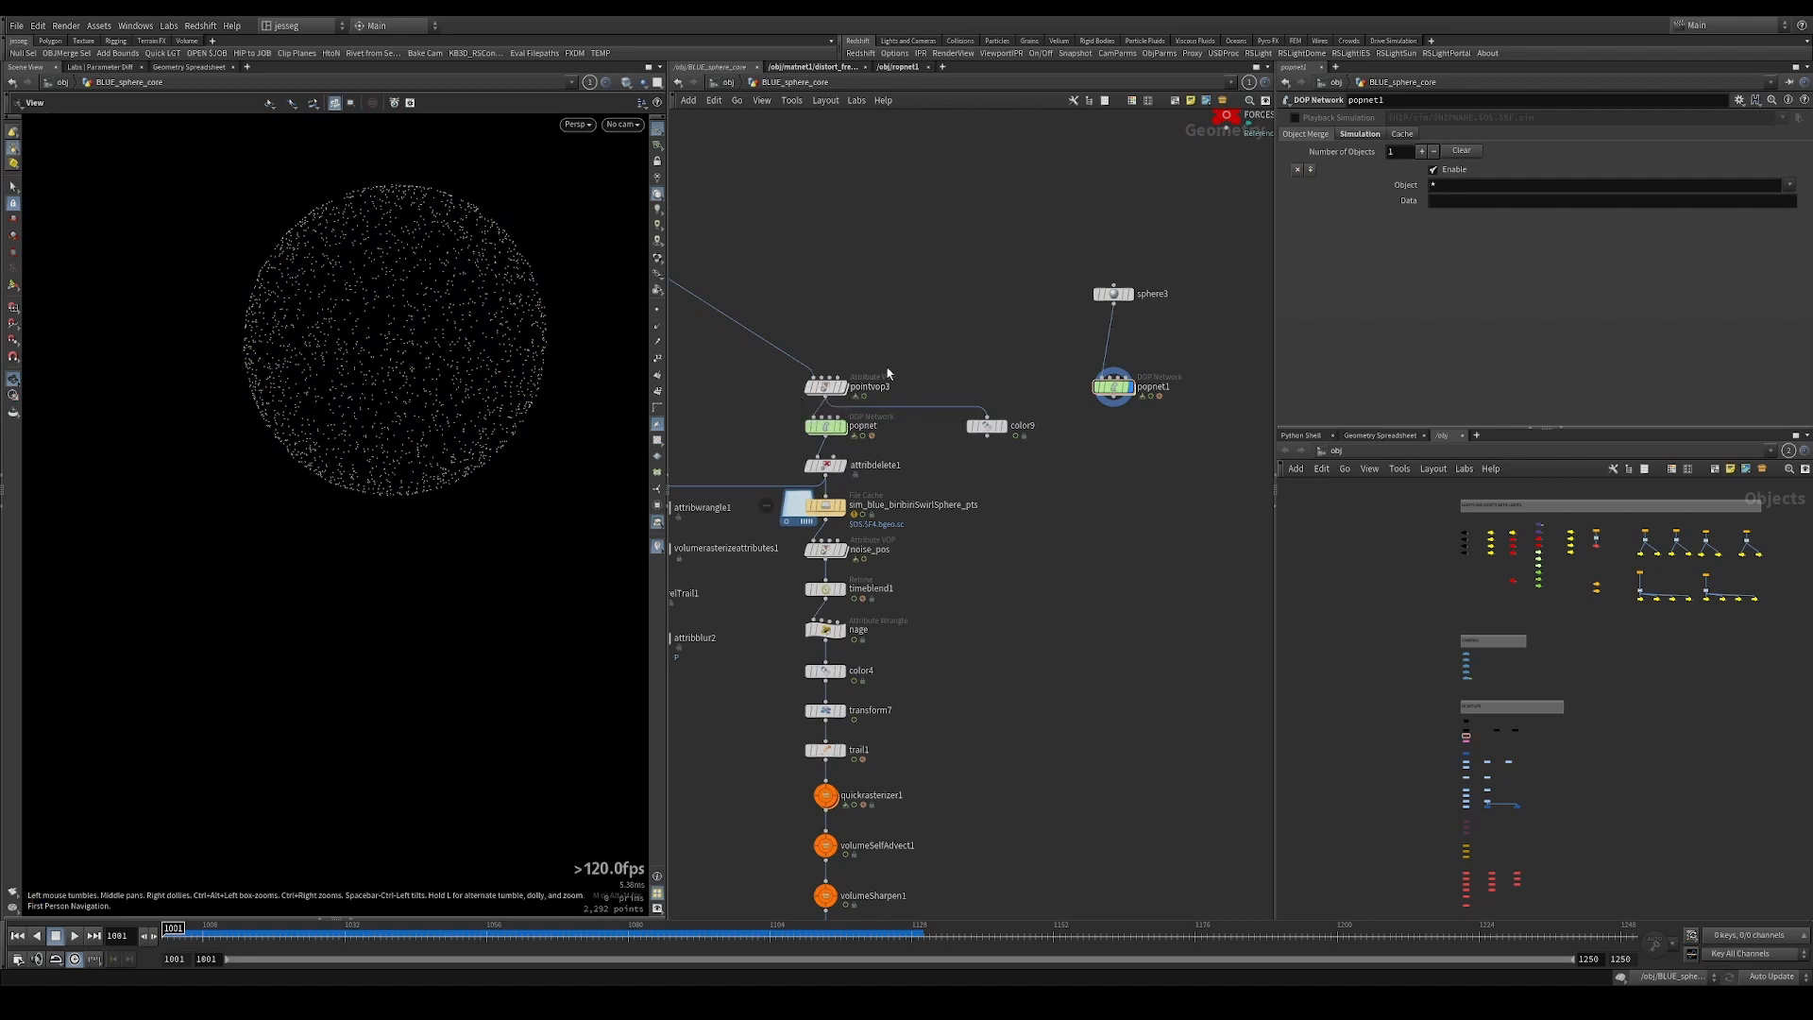
{"action": "middle_click_drag", "start_coordinate": [853, 385], "coordinate": [967, 363]}
{"action": "left_click_drag", "start_coordinate": [1019, 324], "coordinate": [893, 378]}
{"action": "key", "text": "ctrl+c"}
{"action": "middle_click_drag", "start_coordinate": [1138, 287], "coordinate": [1006, 331]}
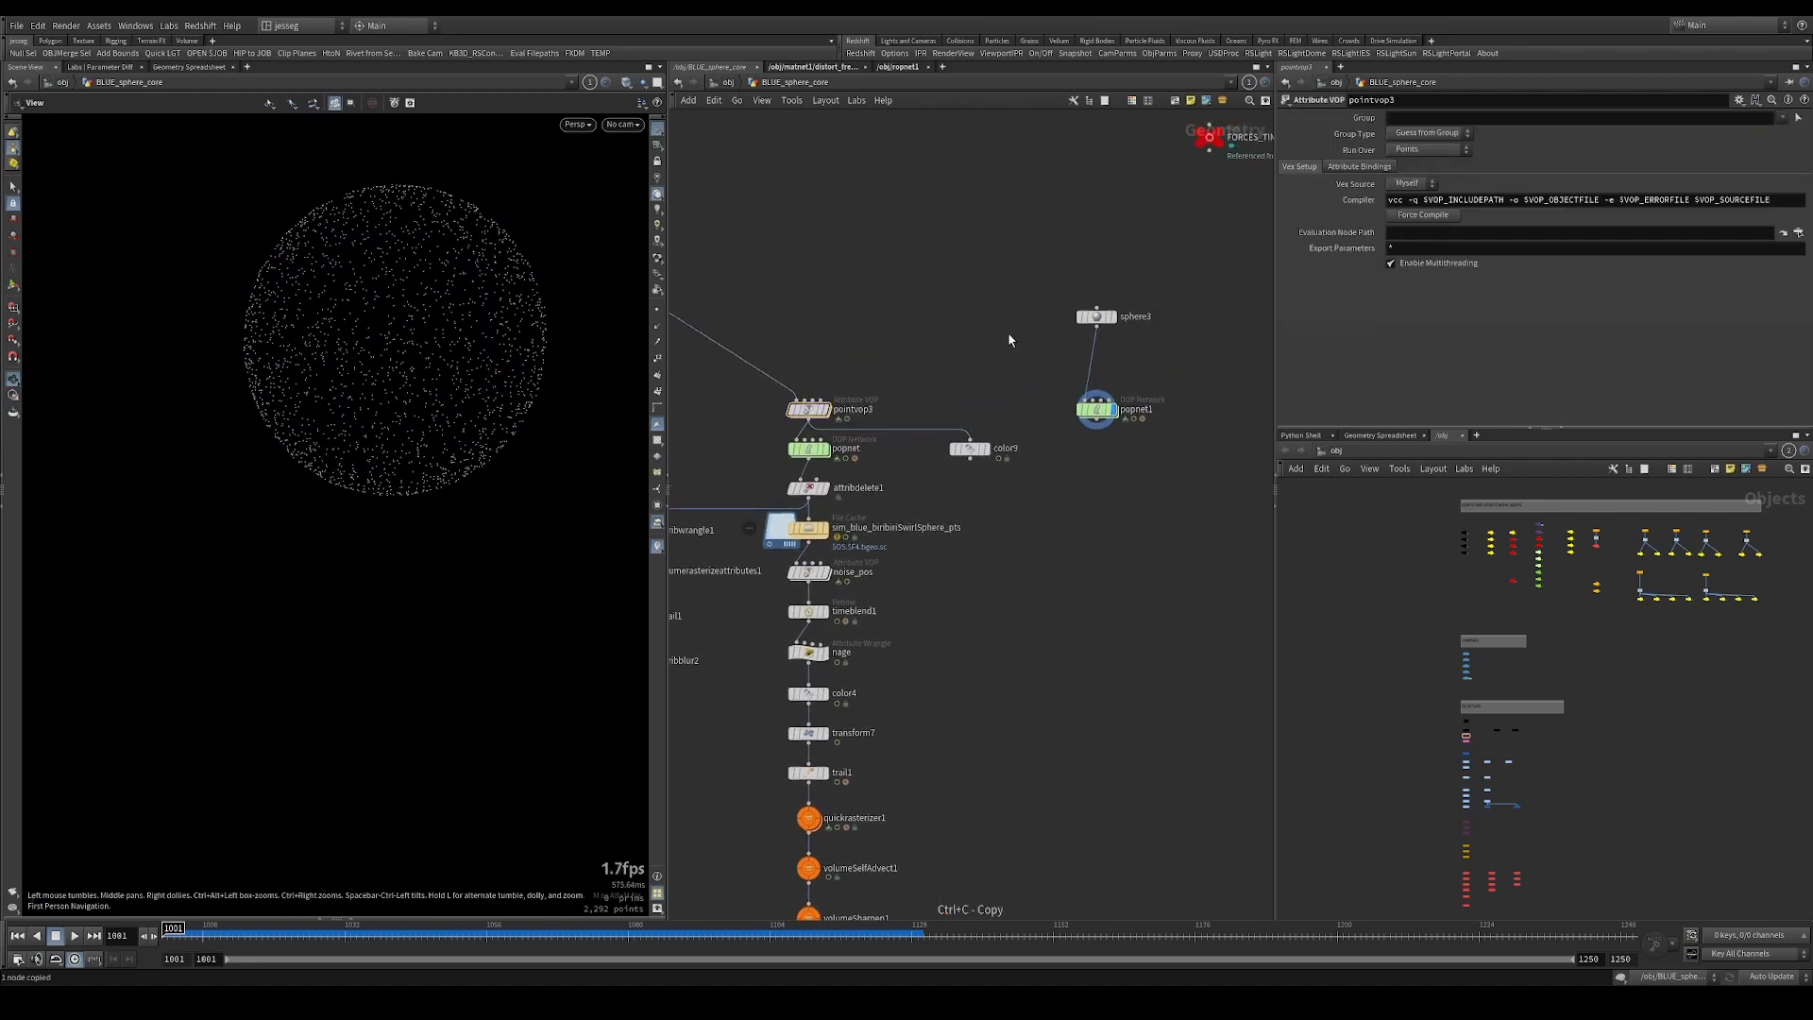
{"action": "key", "text": "ctrl+v"}
{"action": "left_click", "coordinate": [1004, 369]}
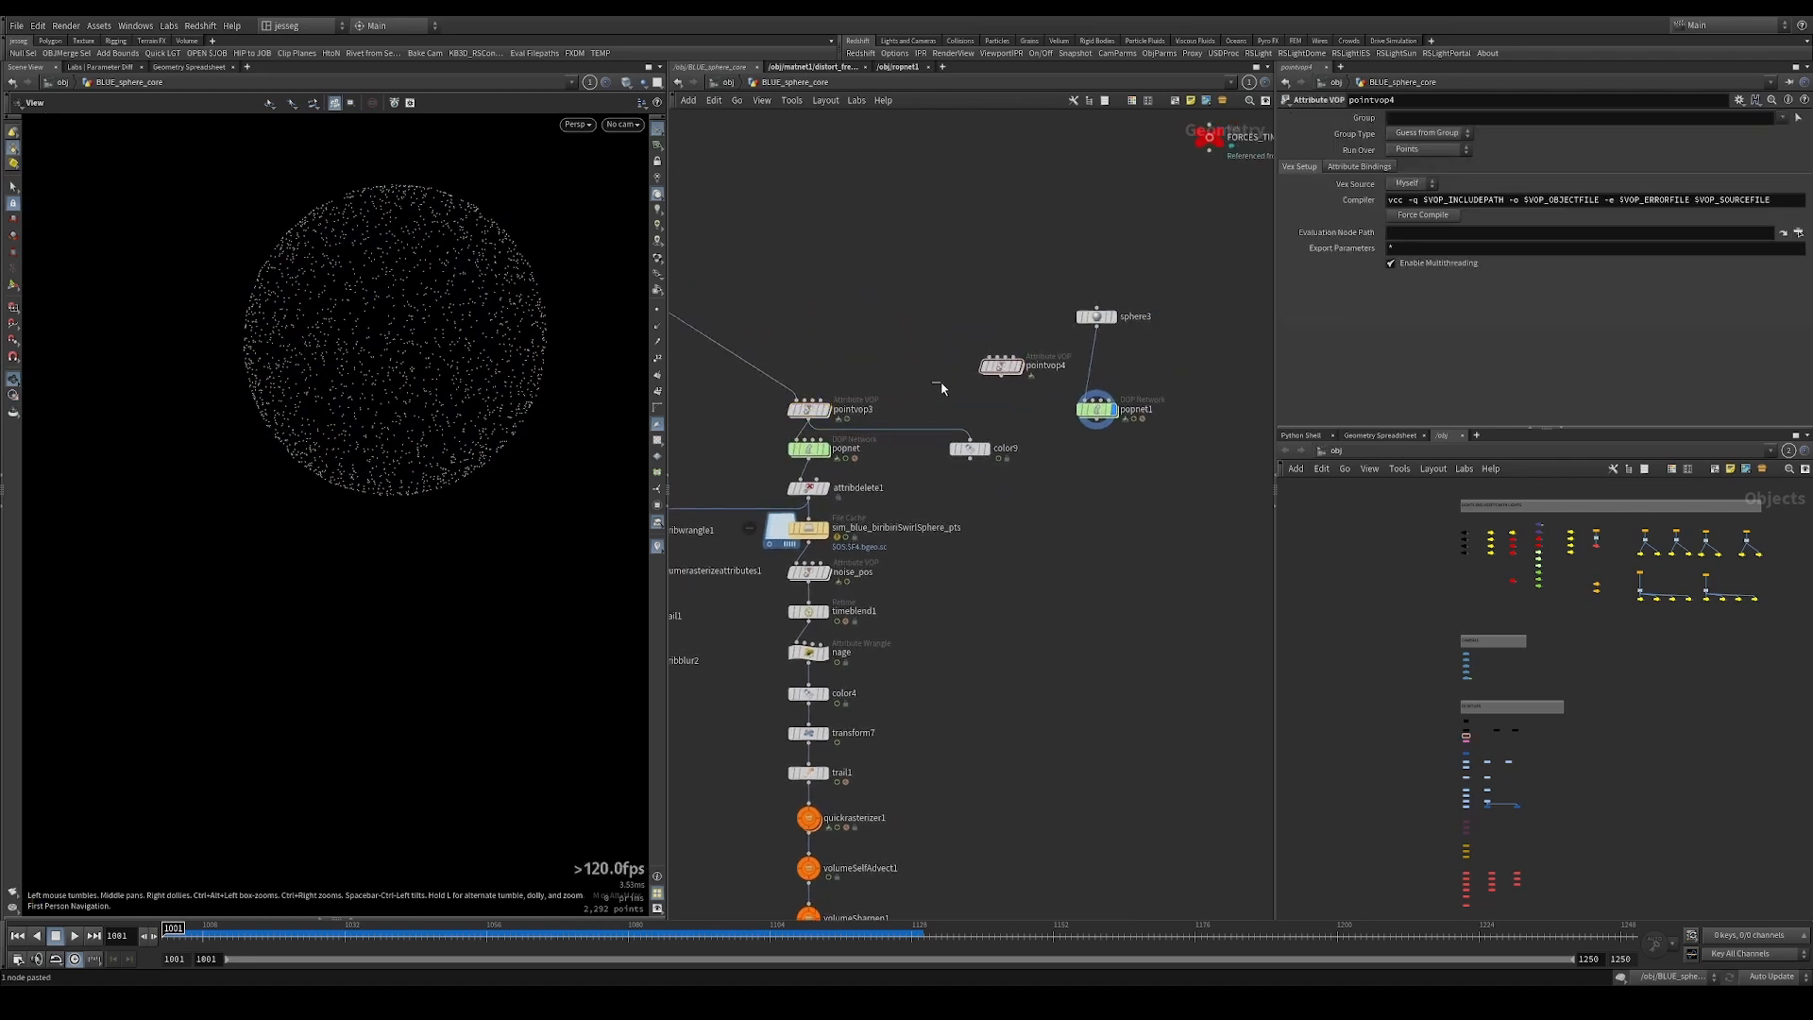
Examine the network inside the copied Point VOP, including its noise node, time inputs and emission bind.
{"action": "double_click", "coordinate": [1003, 368]}
{"action": "middle_click_drag", "start_coordinate": [918, 435], "coordinate": [962, 330]}
{"action": "scroll", "coordinate": [1138, 468], "scroll_direction": "up", "scroll_amount": 2}
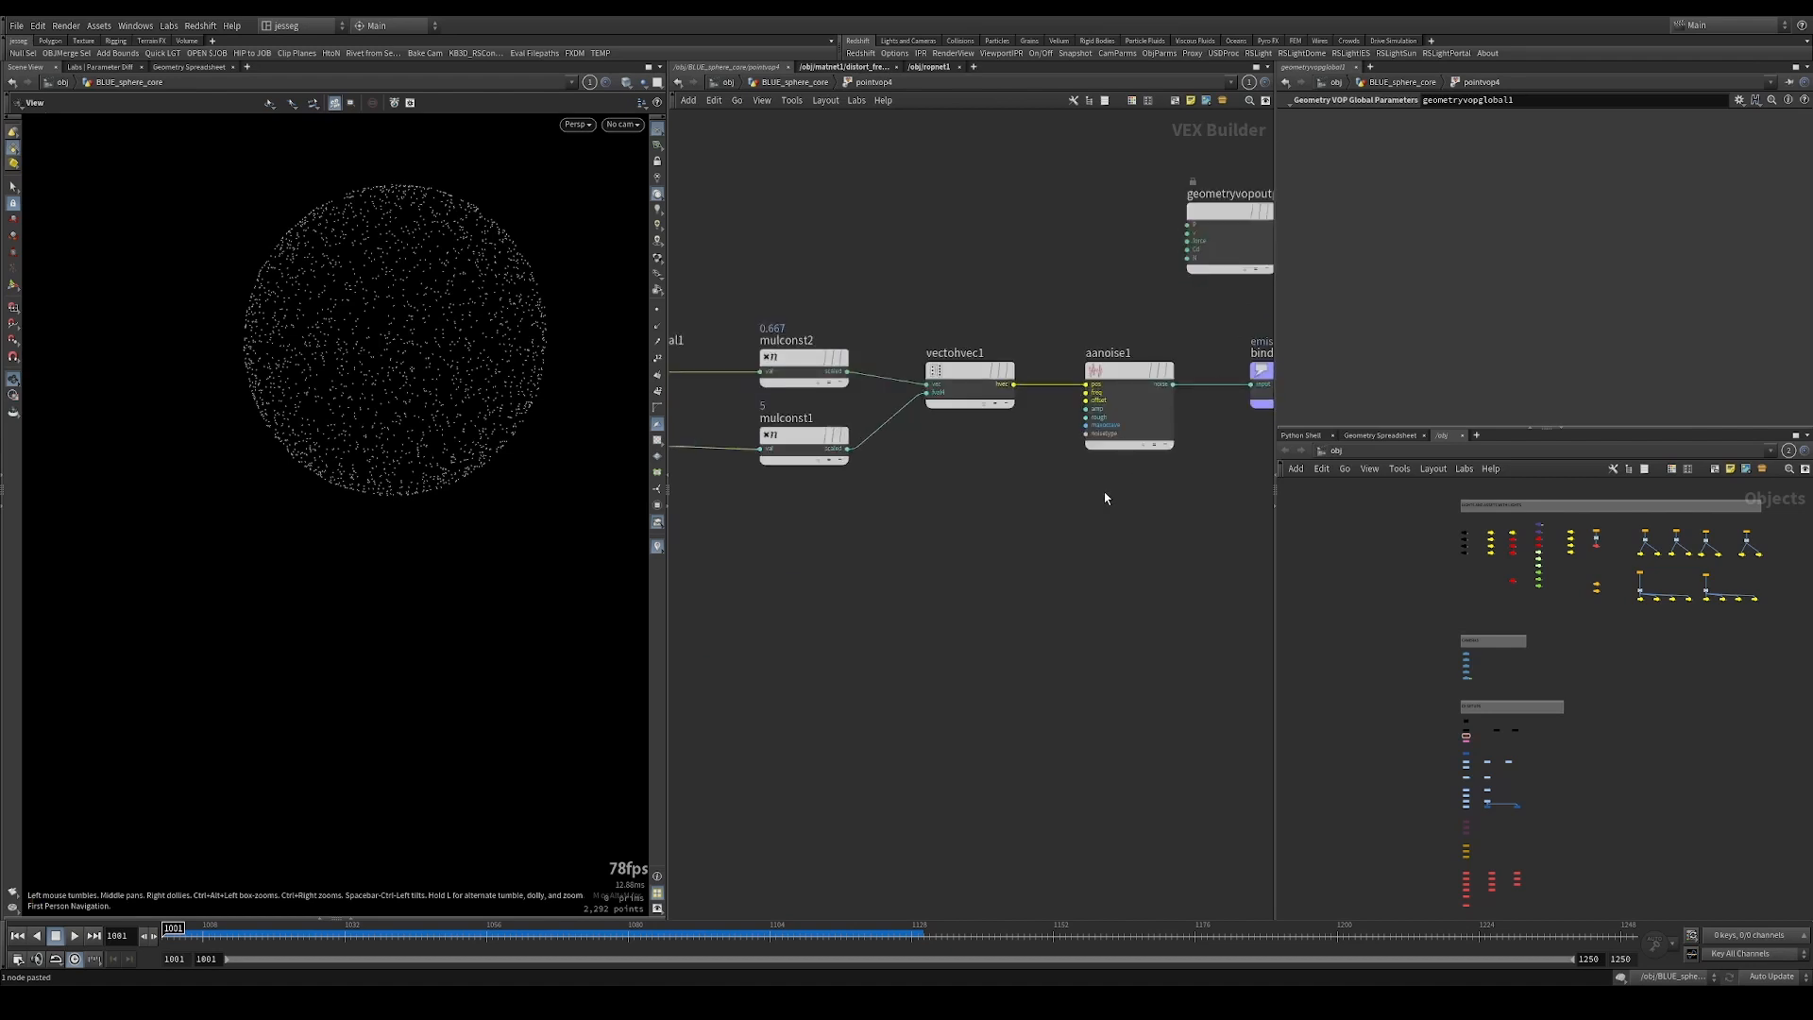
{"action": "left_click", "coordinate": [1121, 406]}
{"action": "middle_click_drag", "start_coordinate": [1140, 309], "coordinate": [914, 313]}
{"action": "left_click", "coordinate": [1067, 397]}
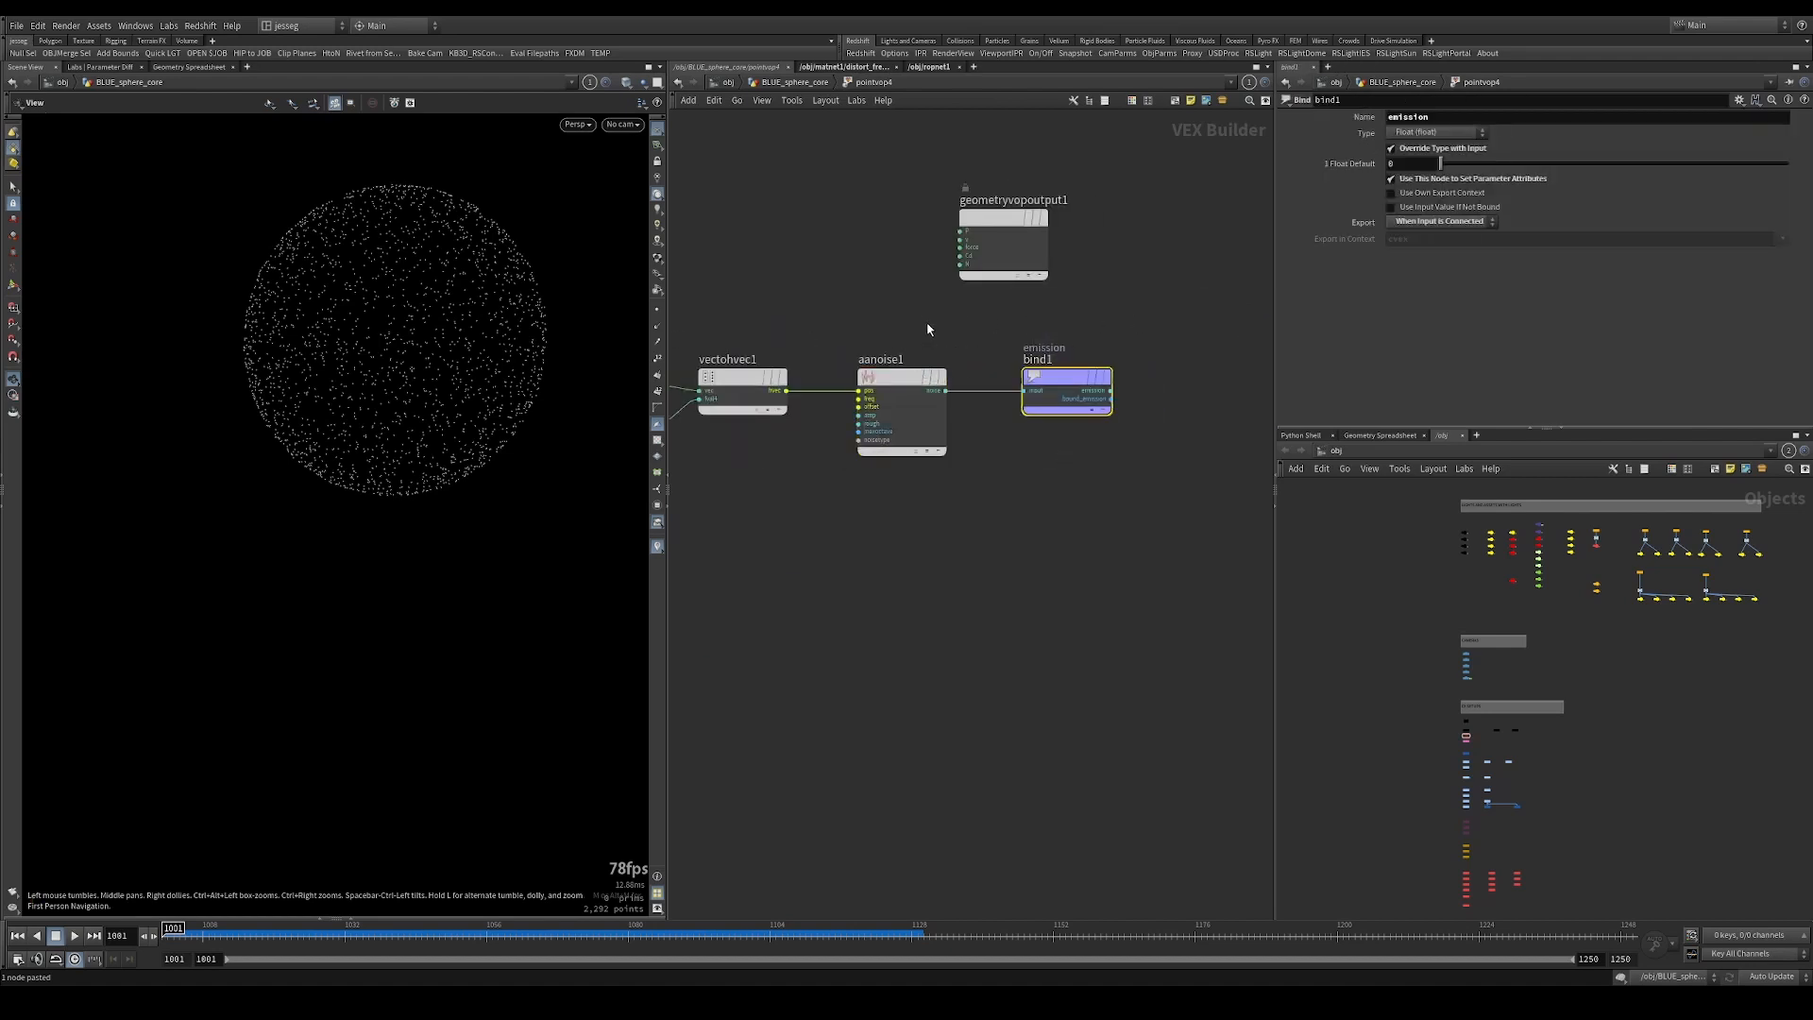
{"action": "double_click", "coordinate": [1444, 122]}
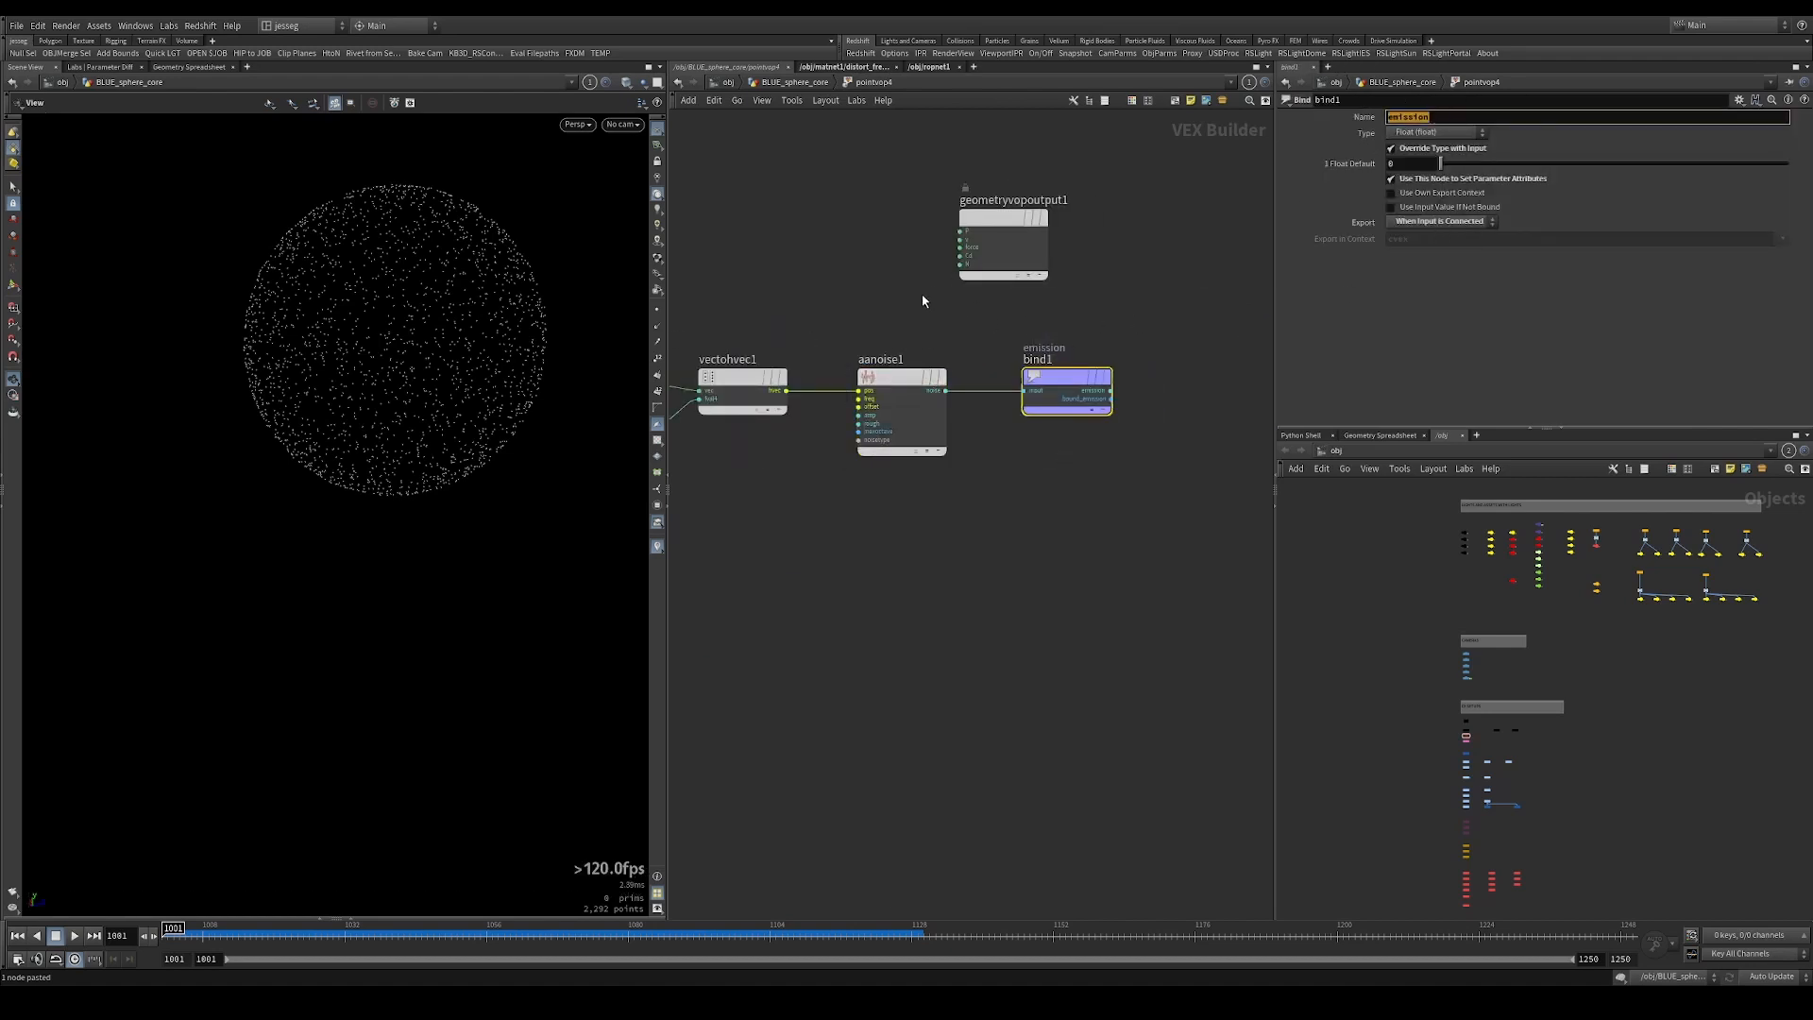
{"action": "middle_click_drag", "start_coordinate": [834, 306], "coordinate": [1121, 322]}
{"action": "middle_click_drag", "start_coordinate": [936, 315], "coordinate": [988, 301]}
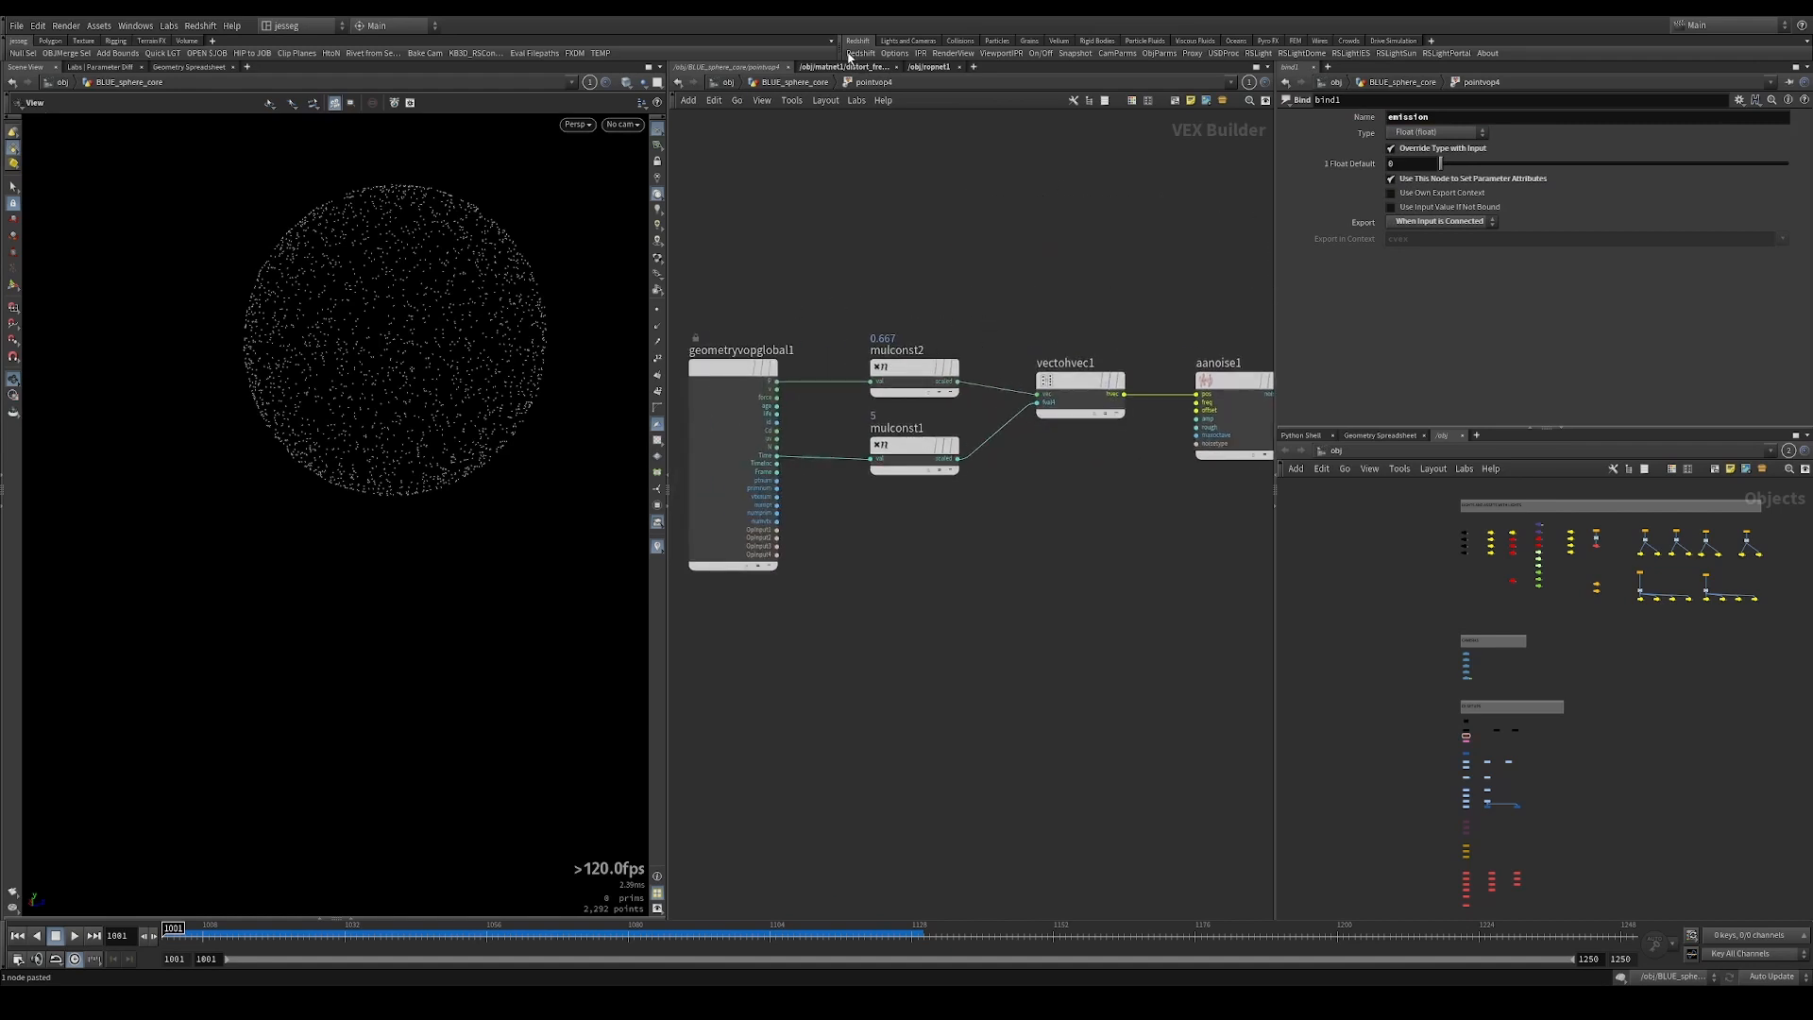
Move the copied VOP aside, insert a new Point VOP between sphere3 and popnet1, and open its network.
{"action": "left_click", "coordinate": [816, 84]}
{"action": "scroll", "coordinate": [1061, 376], "scroll_direction": "up", "scroll_amount": 3}
{"action": "left_click_drag", "start_coordinate": [982, 366], "coordinate": [841, 319]}
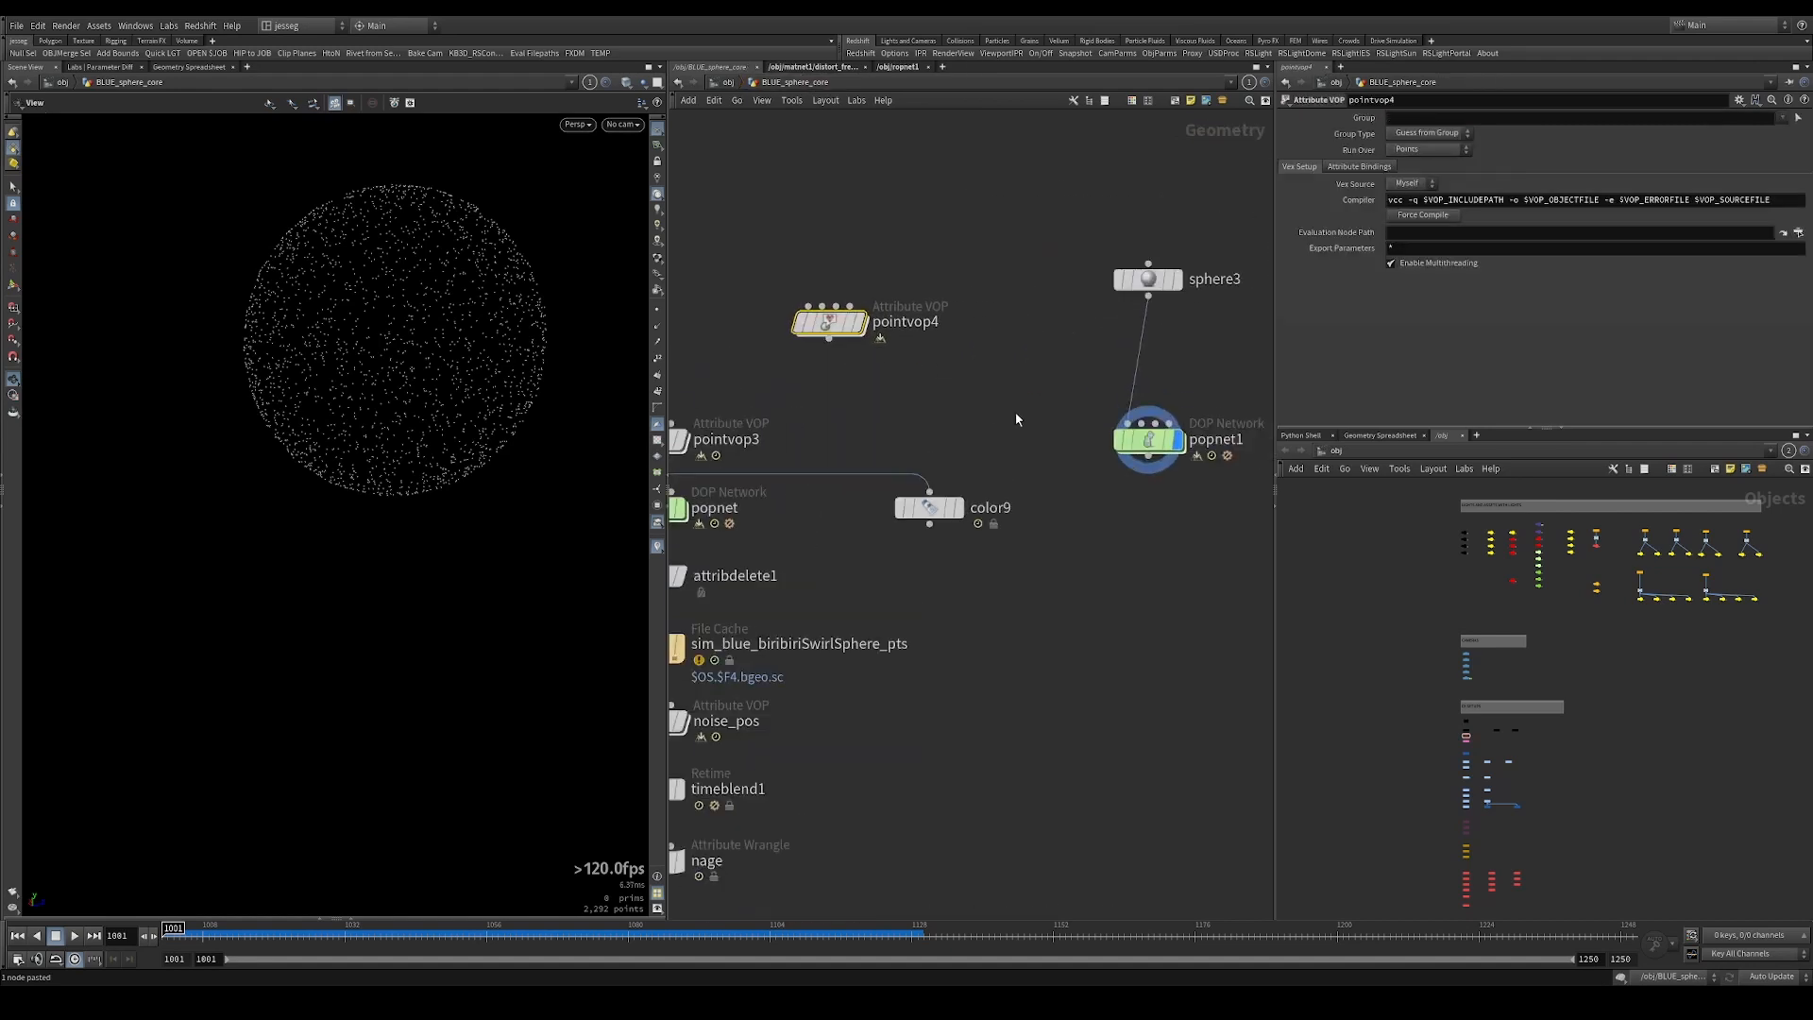
{"action": "key", "text": "Tab"}
{"action": "type", "text": "pointvop"}
{"action": "key", "text": "Return"}
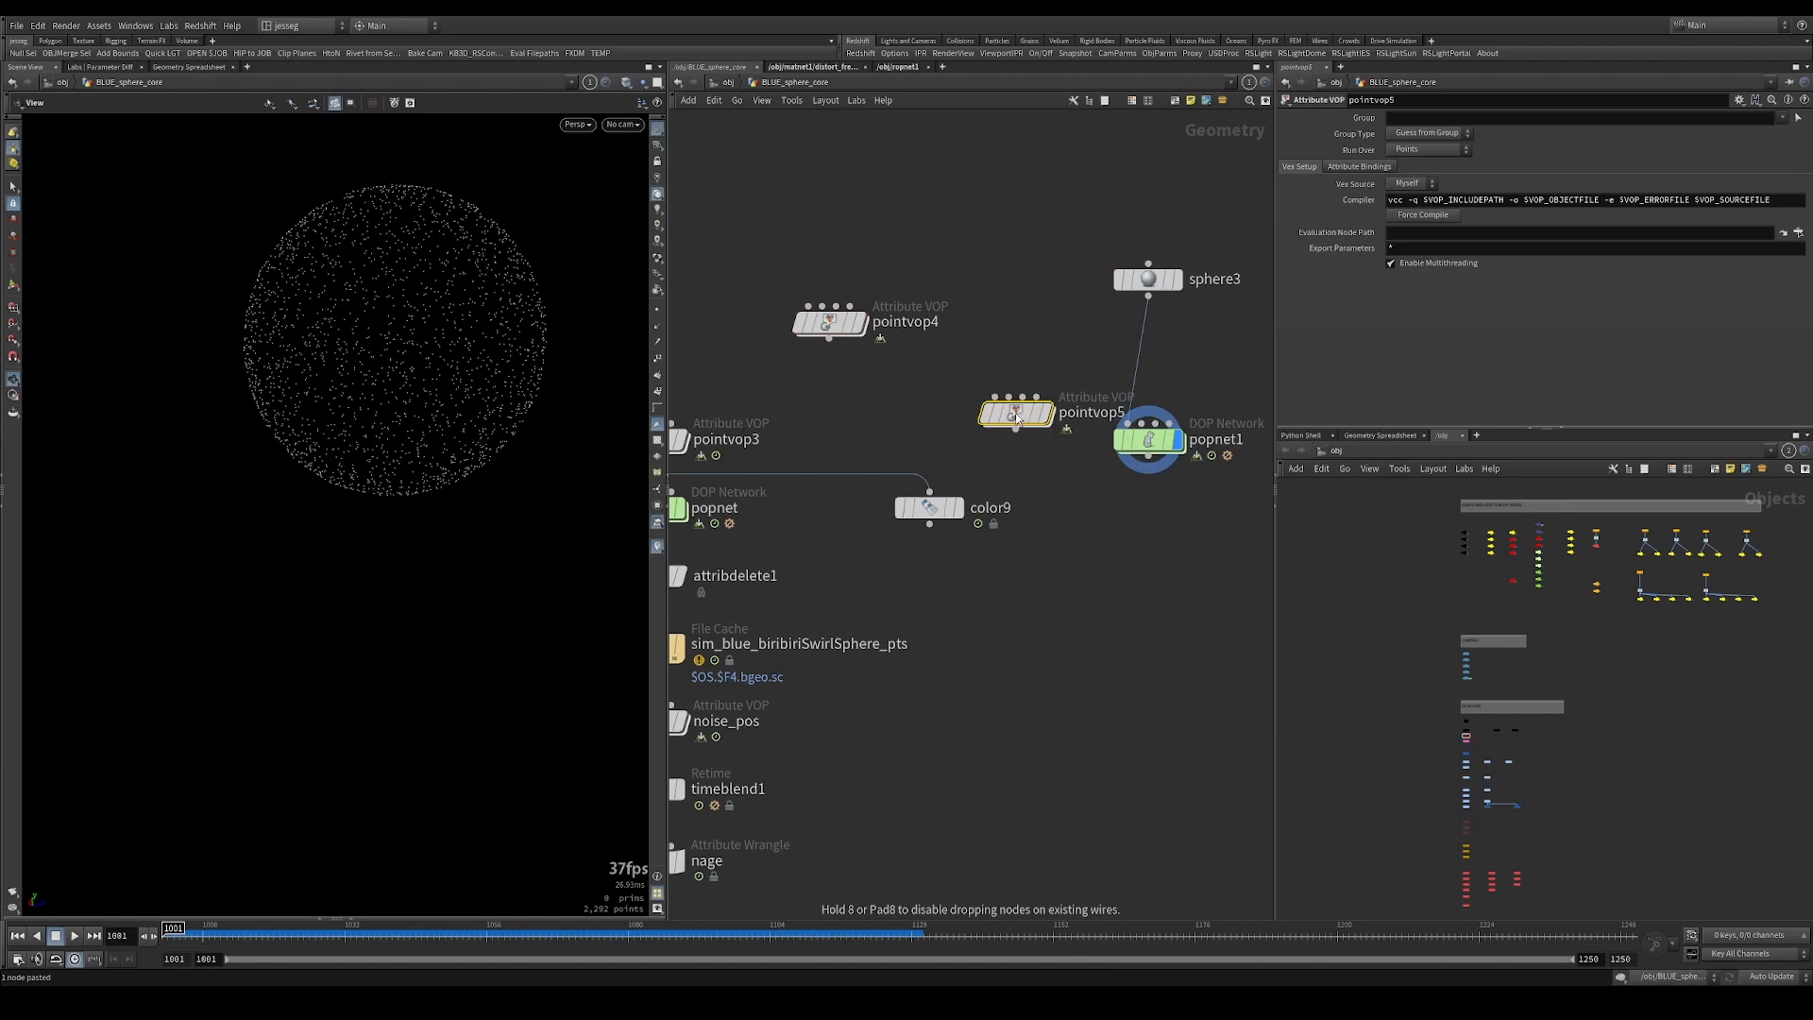
{"action": "left_click", "coordinate": [1148, 361]}
{"action": "double_click", "coordinate": [1148, 360]}
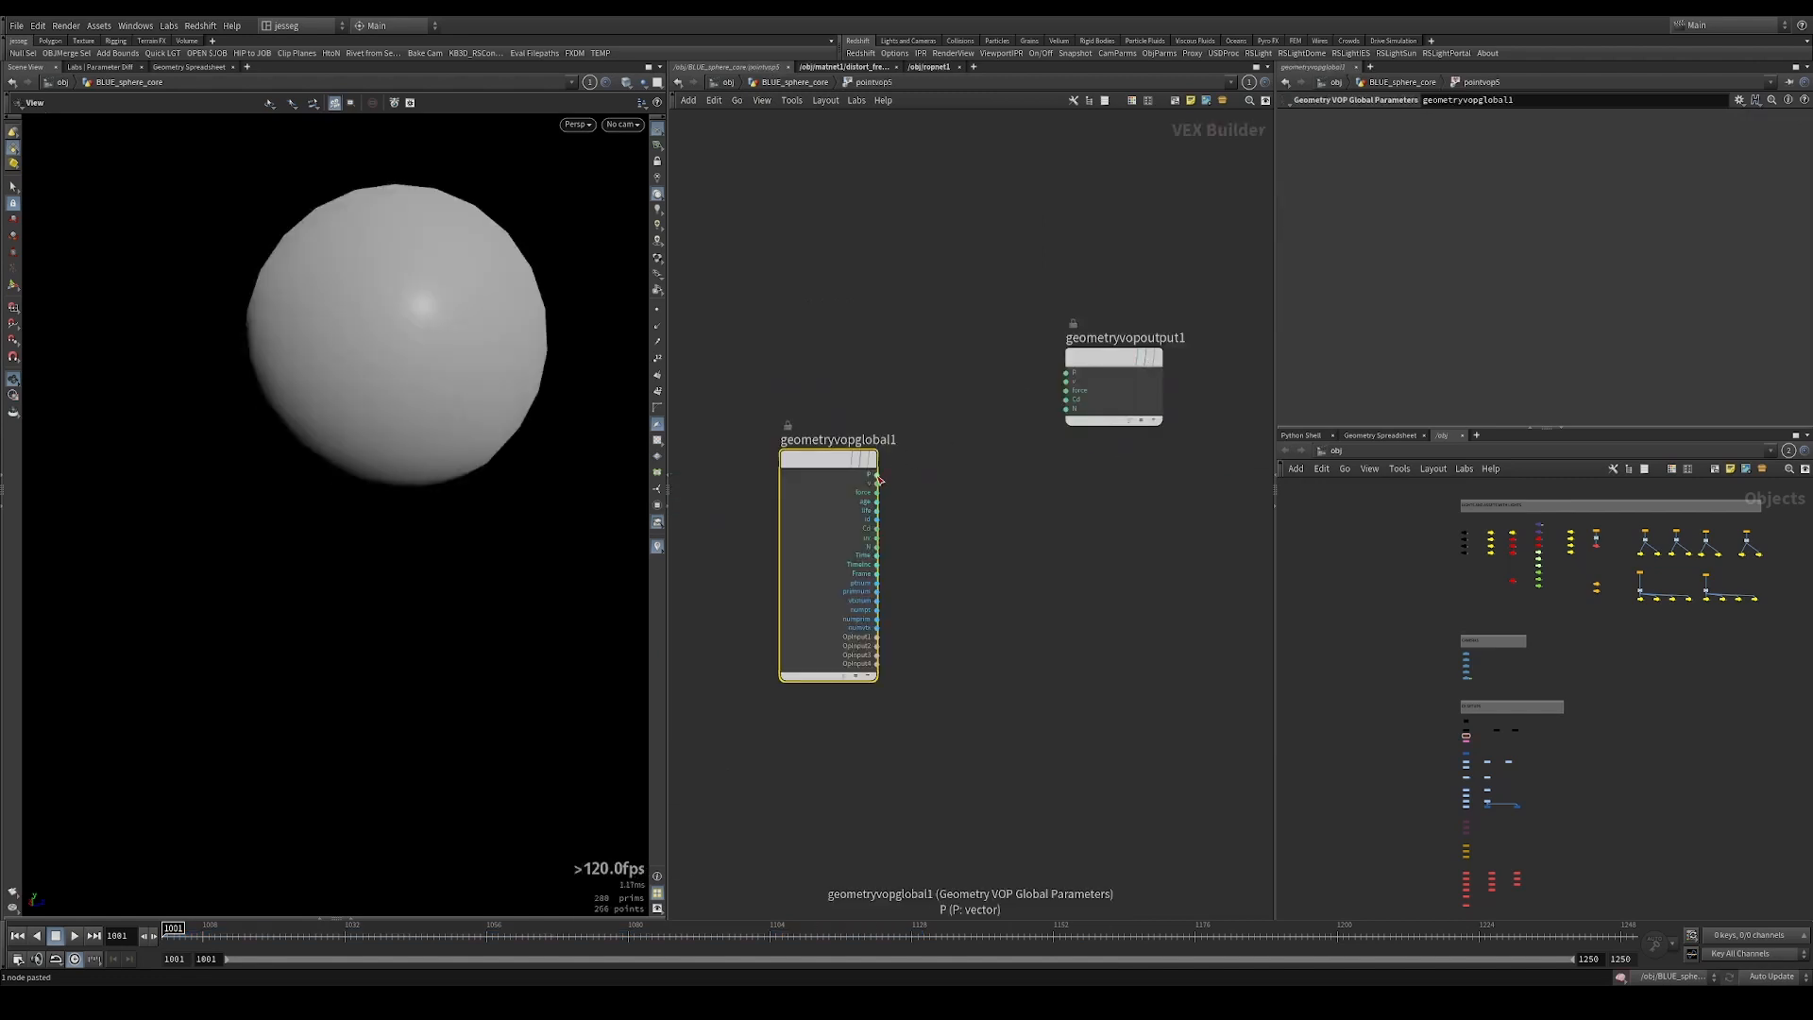
Add an Anti-Aliased Flow Noise node and connect the global P output to its position input.
{"action": "key", "text": "Tab"}
{"action": "type", "text": "aan"}
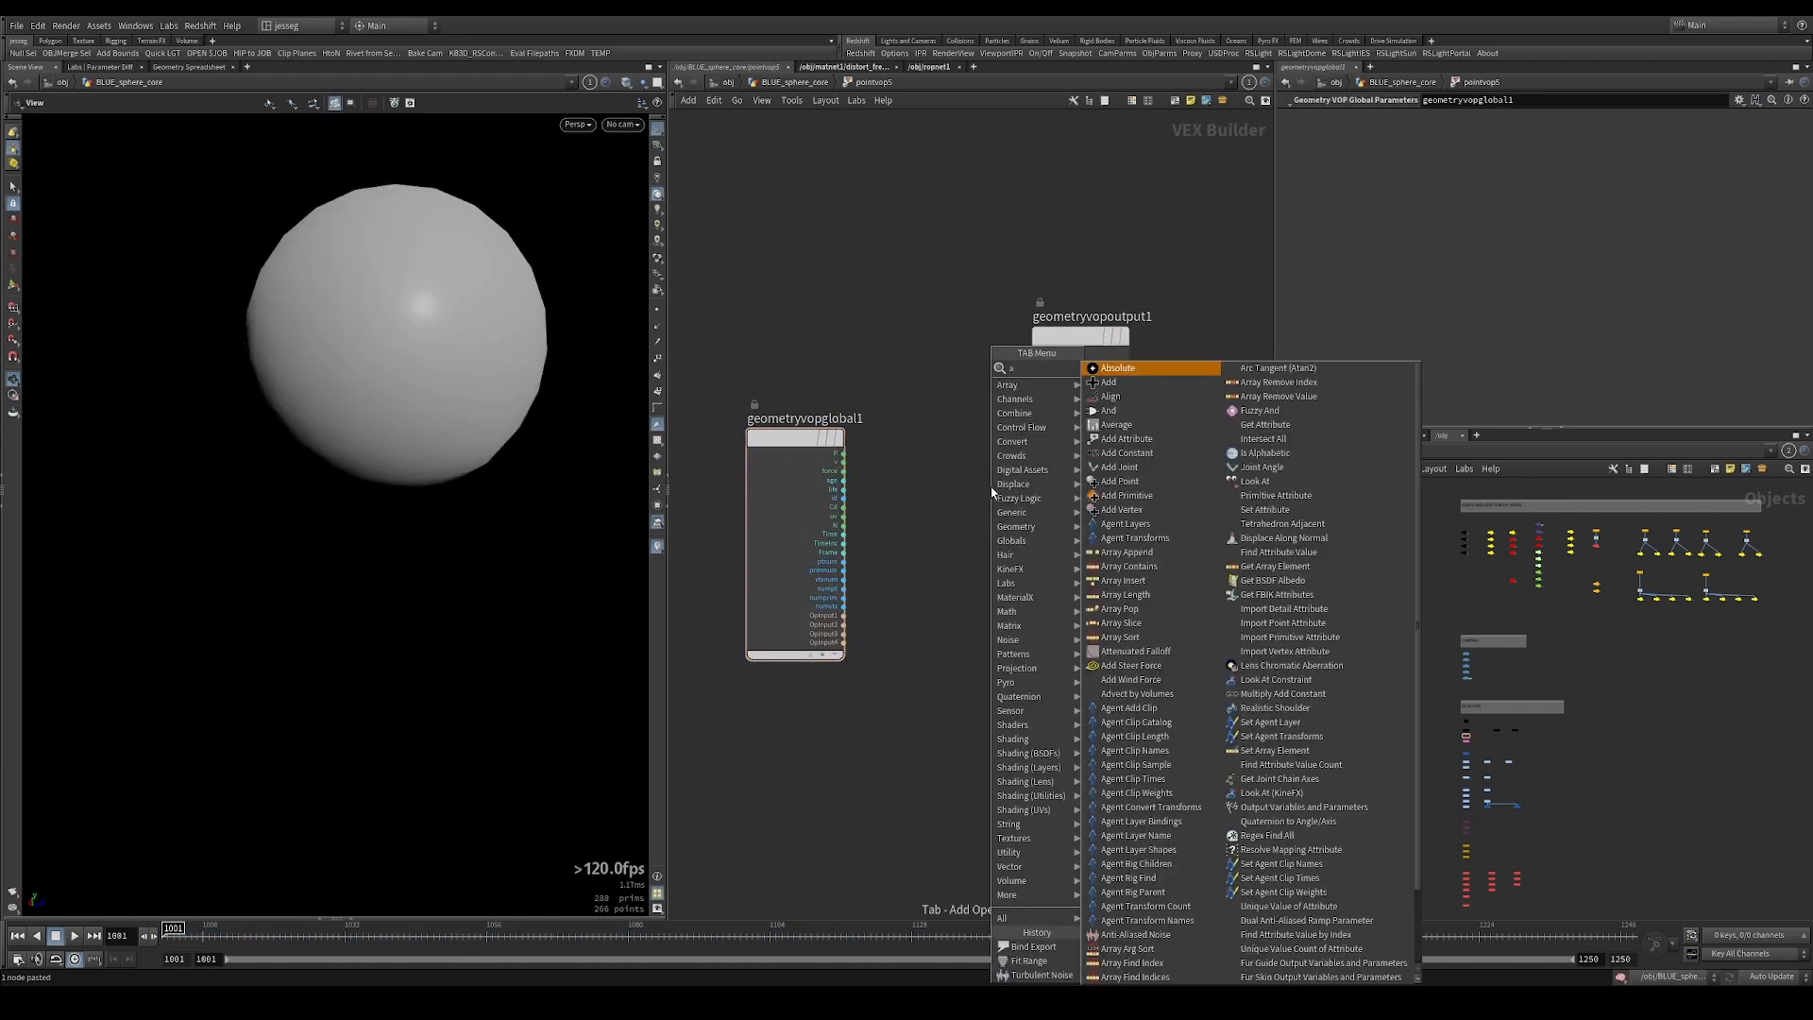
{"action": "key", "text": "Return"}
{"action": "left_click", "coordinate": [989, 485]}
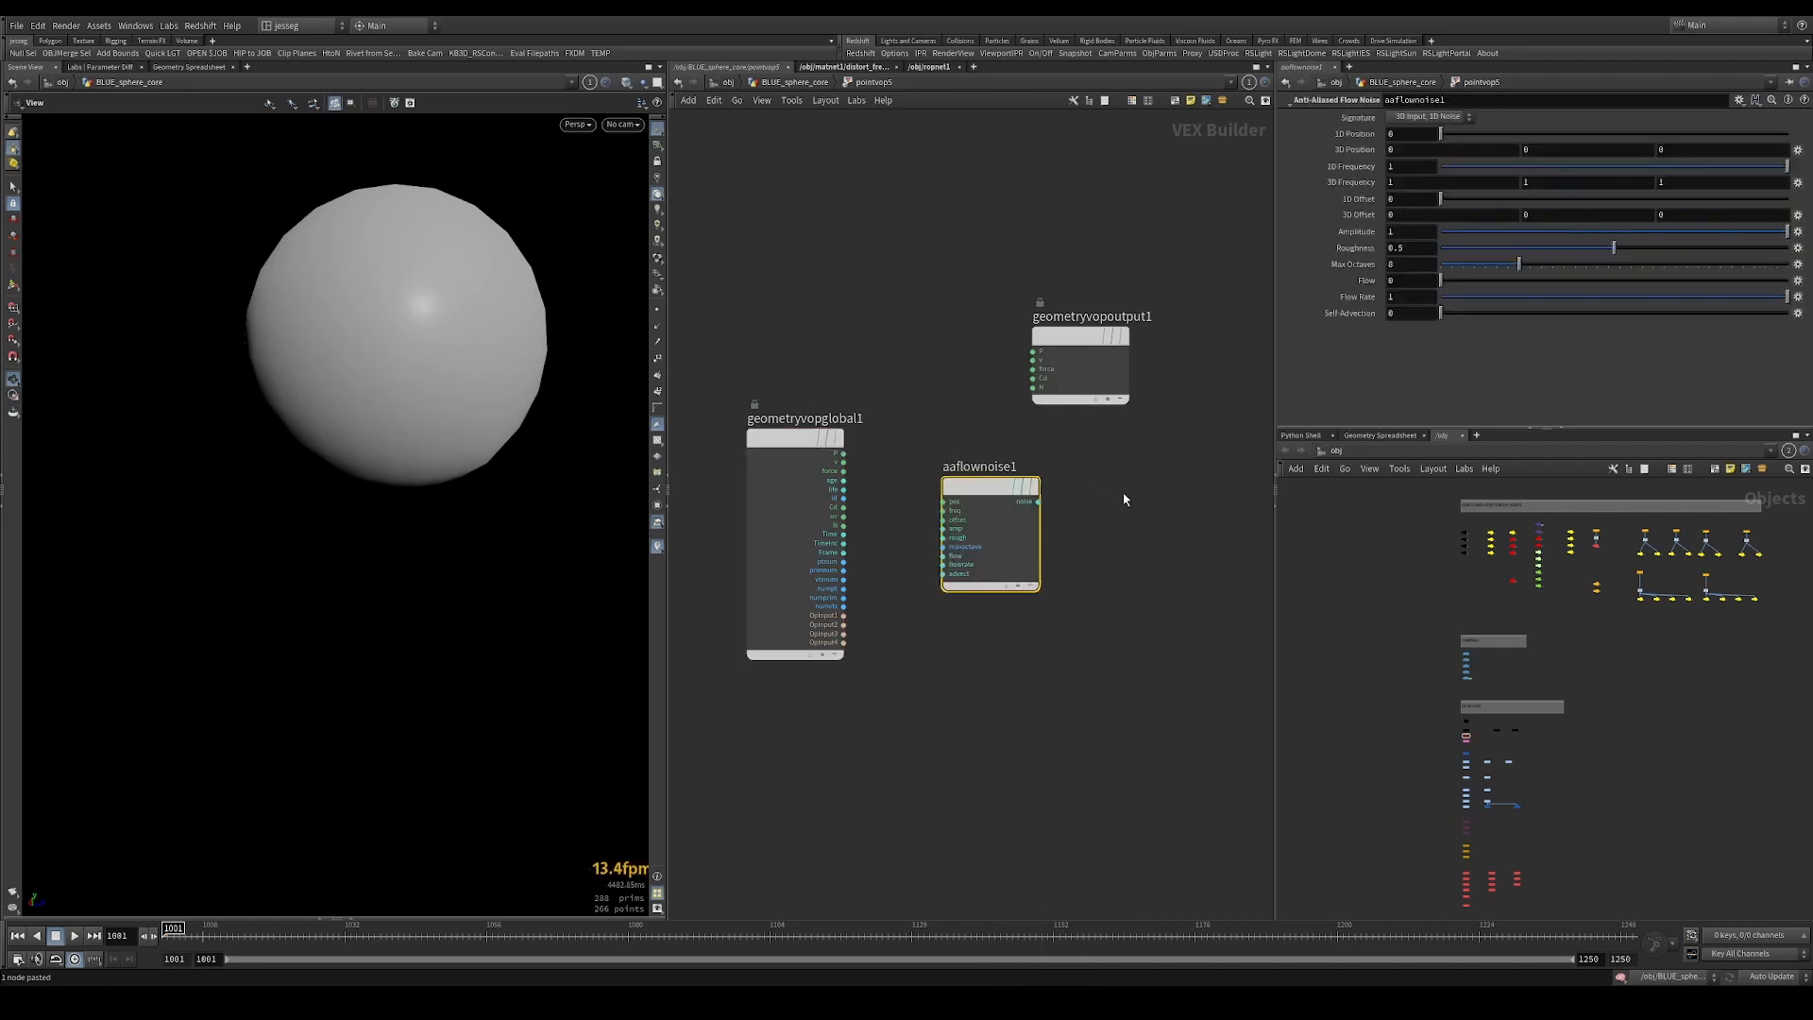
{"action": "left_click", "coordinate": [843, 453]}
{"action": "left_click", "coordinate": [943, 501]}
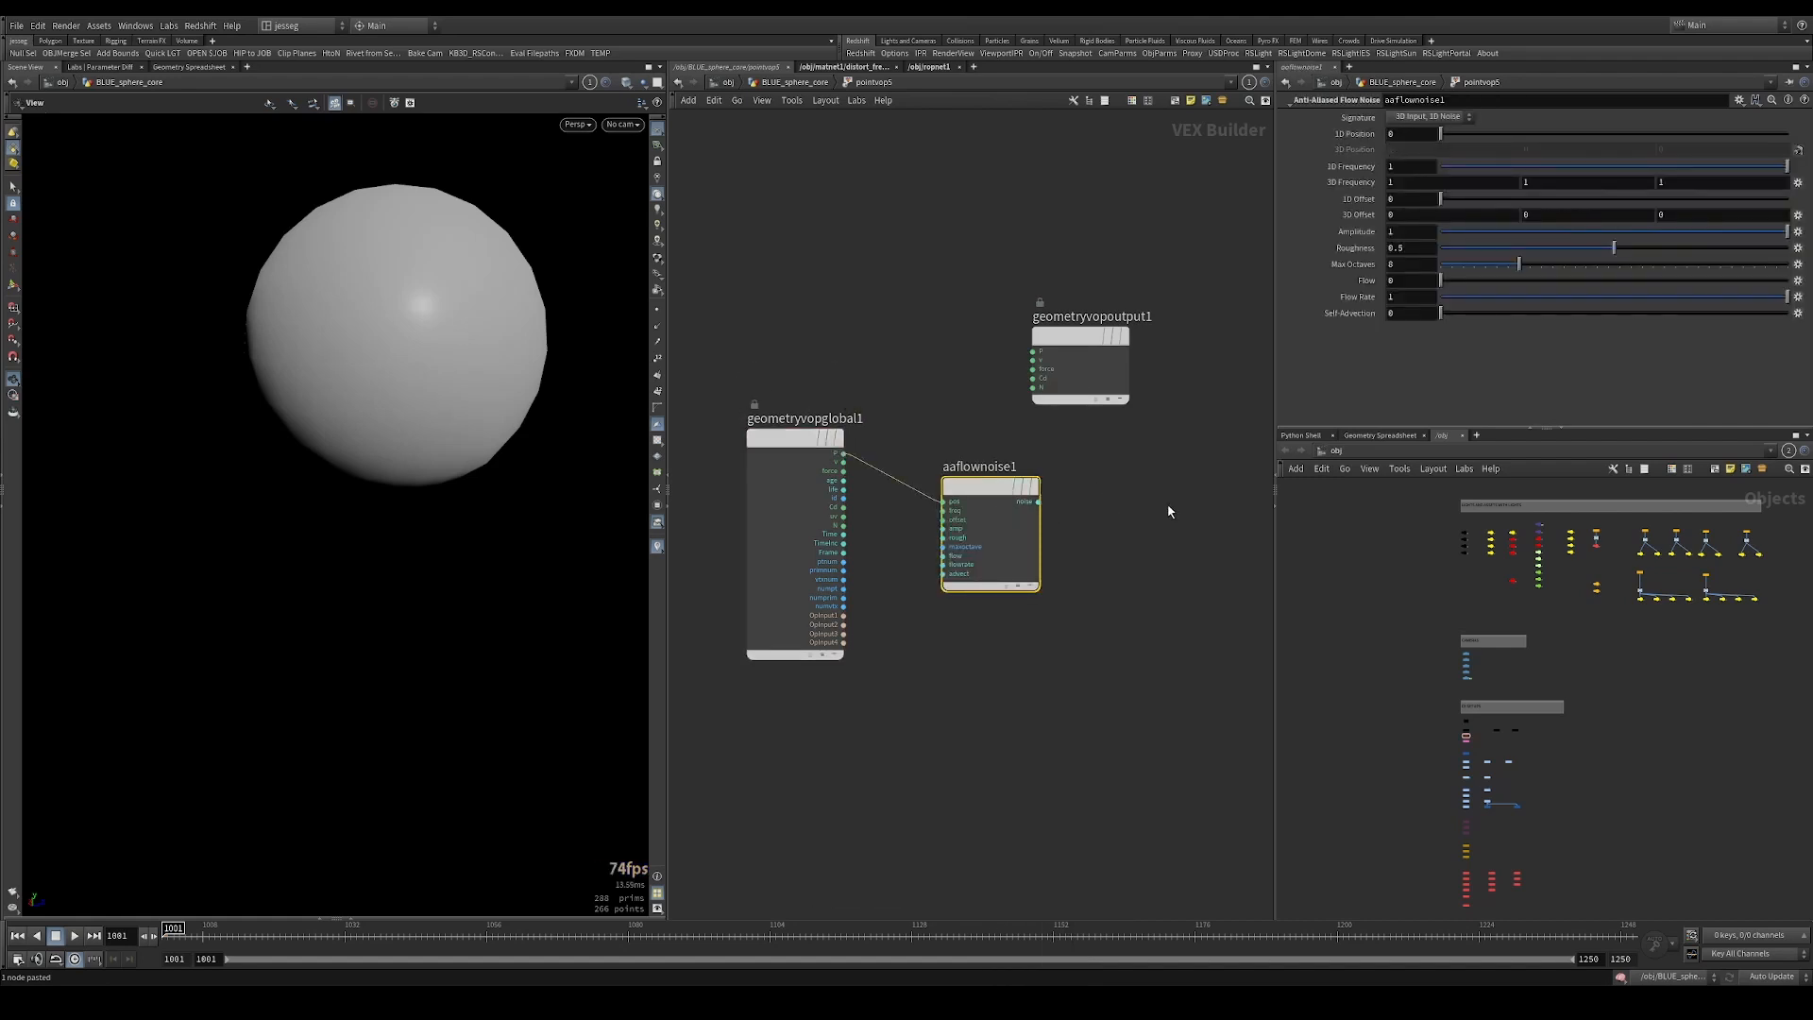
Add a Bind Export fed by the flow noise output and name its attribute emission.
{"action": "left_click", "coordinate": [1038, 502]}
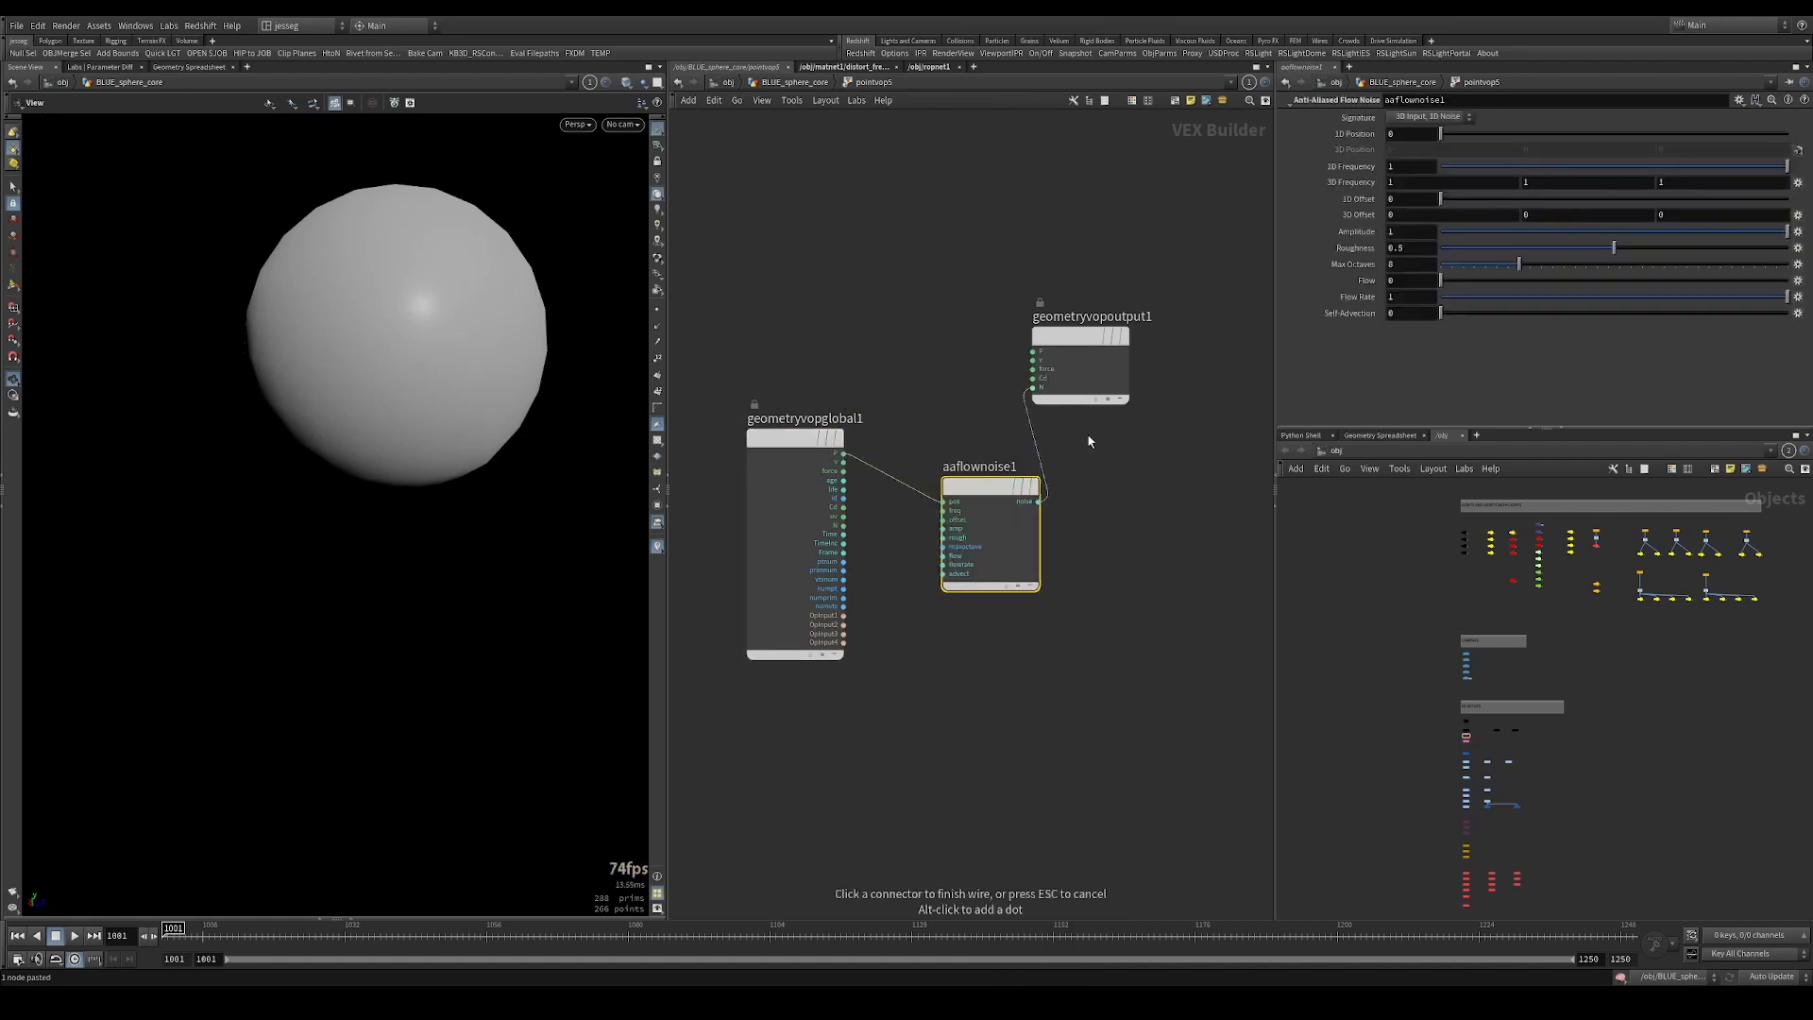
{"action": "middle_click_drag", "start_coordinate": [1098, 483], "coordinate": [1063, 475]}
{"action": "left_click", "coordinate": [1063, 480]}
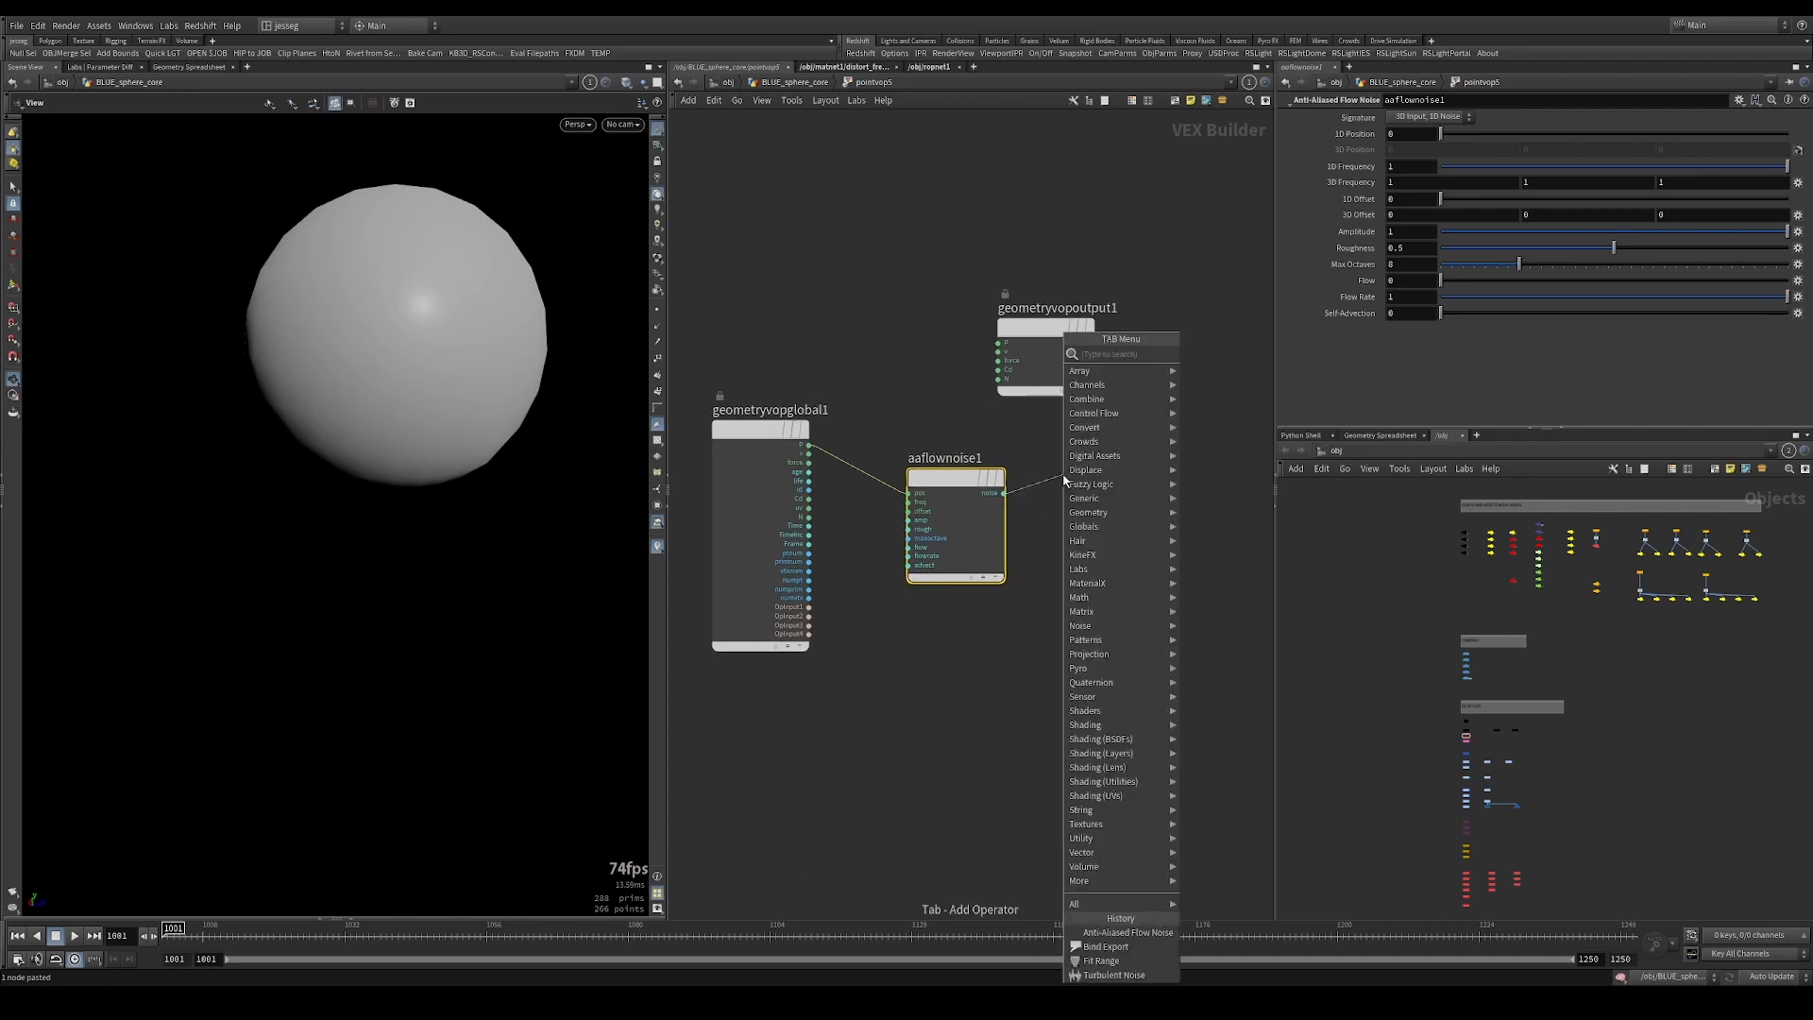
{"action": "type", "text": "binde"}
{"action": "key", "text": "Return"}
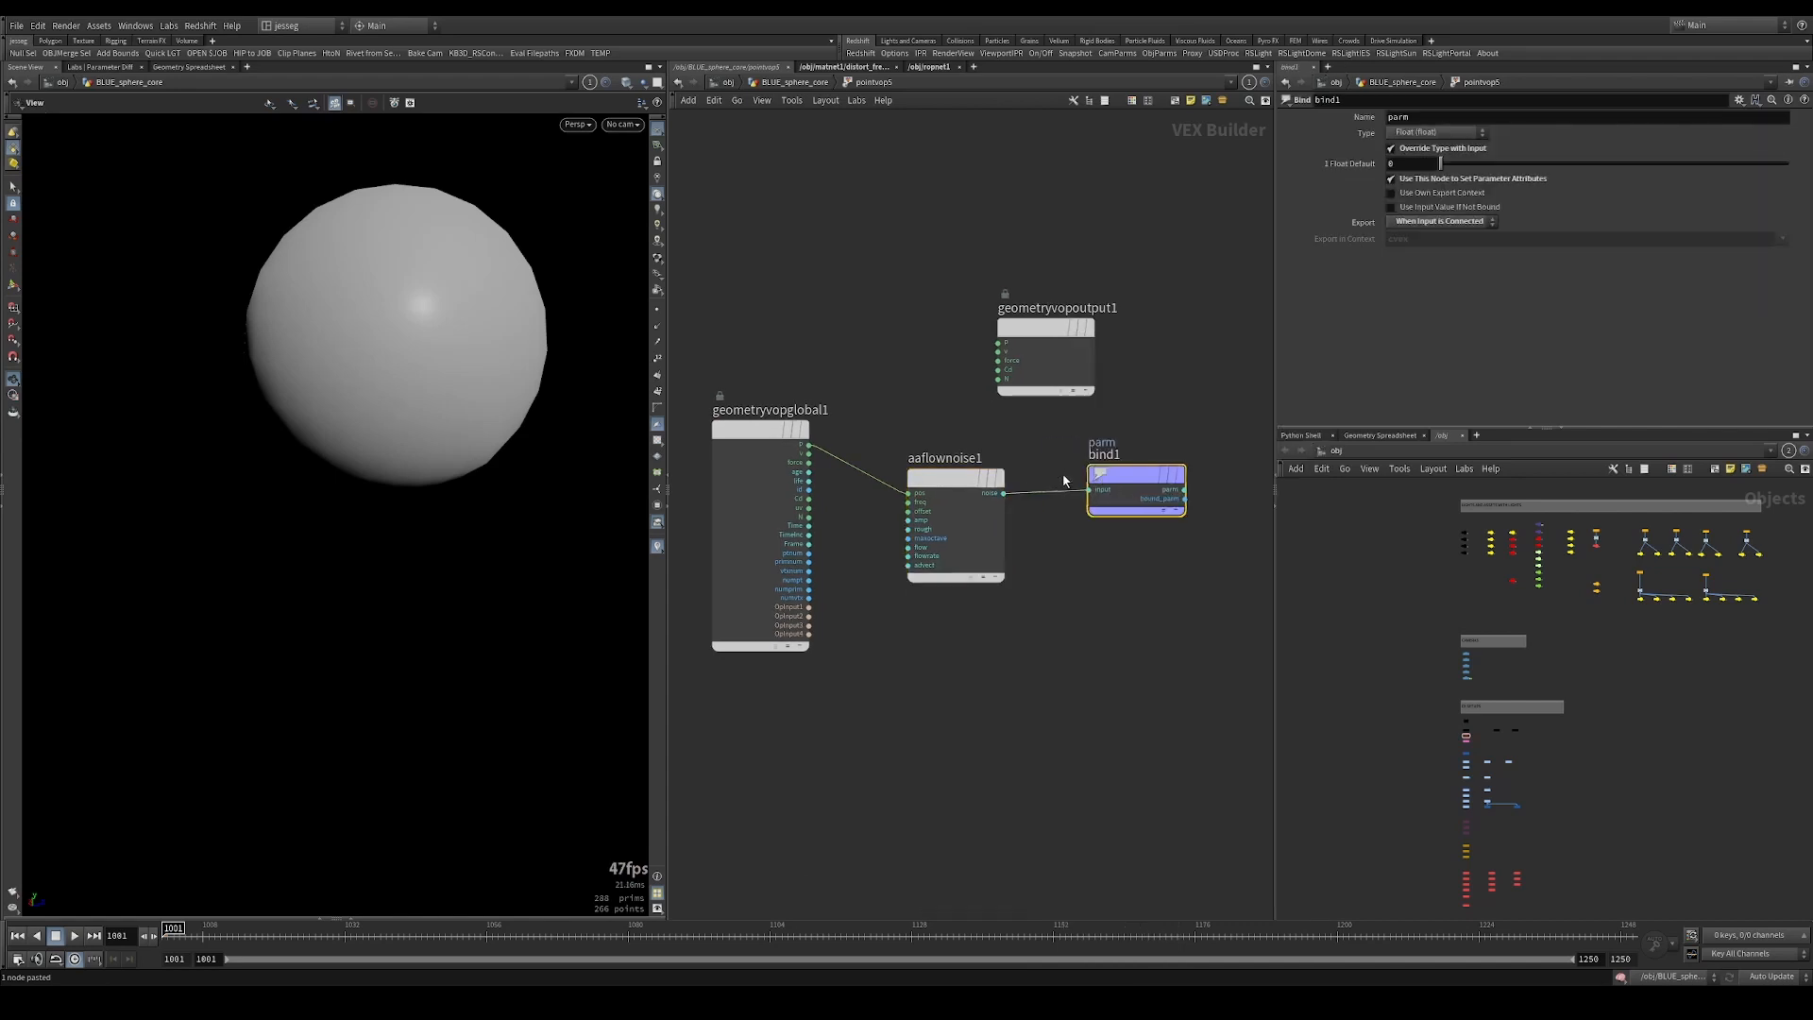
{"action": "left_click", "coordinate": [1423, 118]}
{"action": "type", "text": "emis"}
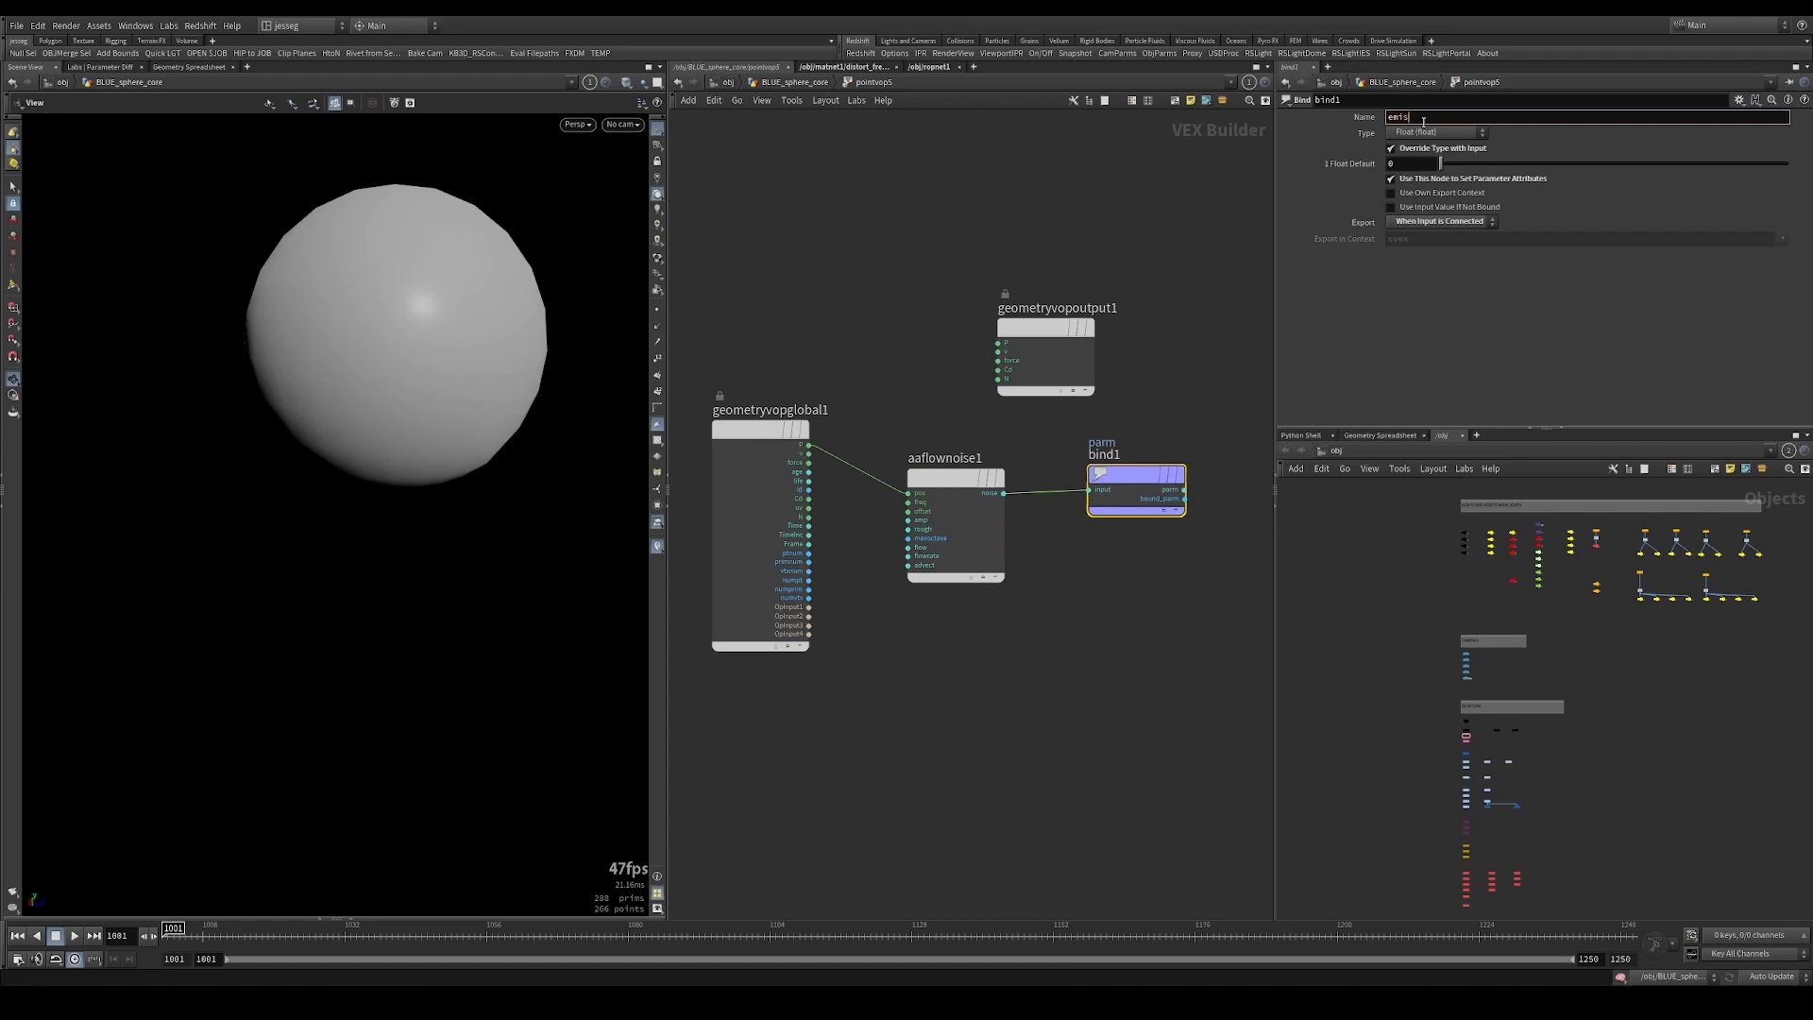
{"action": "type", "text": "sion"}
{"action": "key", "text": "Return"}
Rewire the color9 node to pointvop5's output and display it to visualise the emission attribute on the sphere.
{"action": "left_click", "coordinate": [818, 84]}
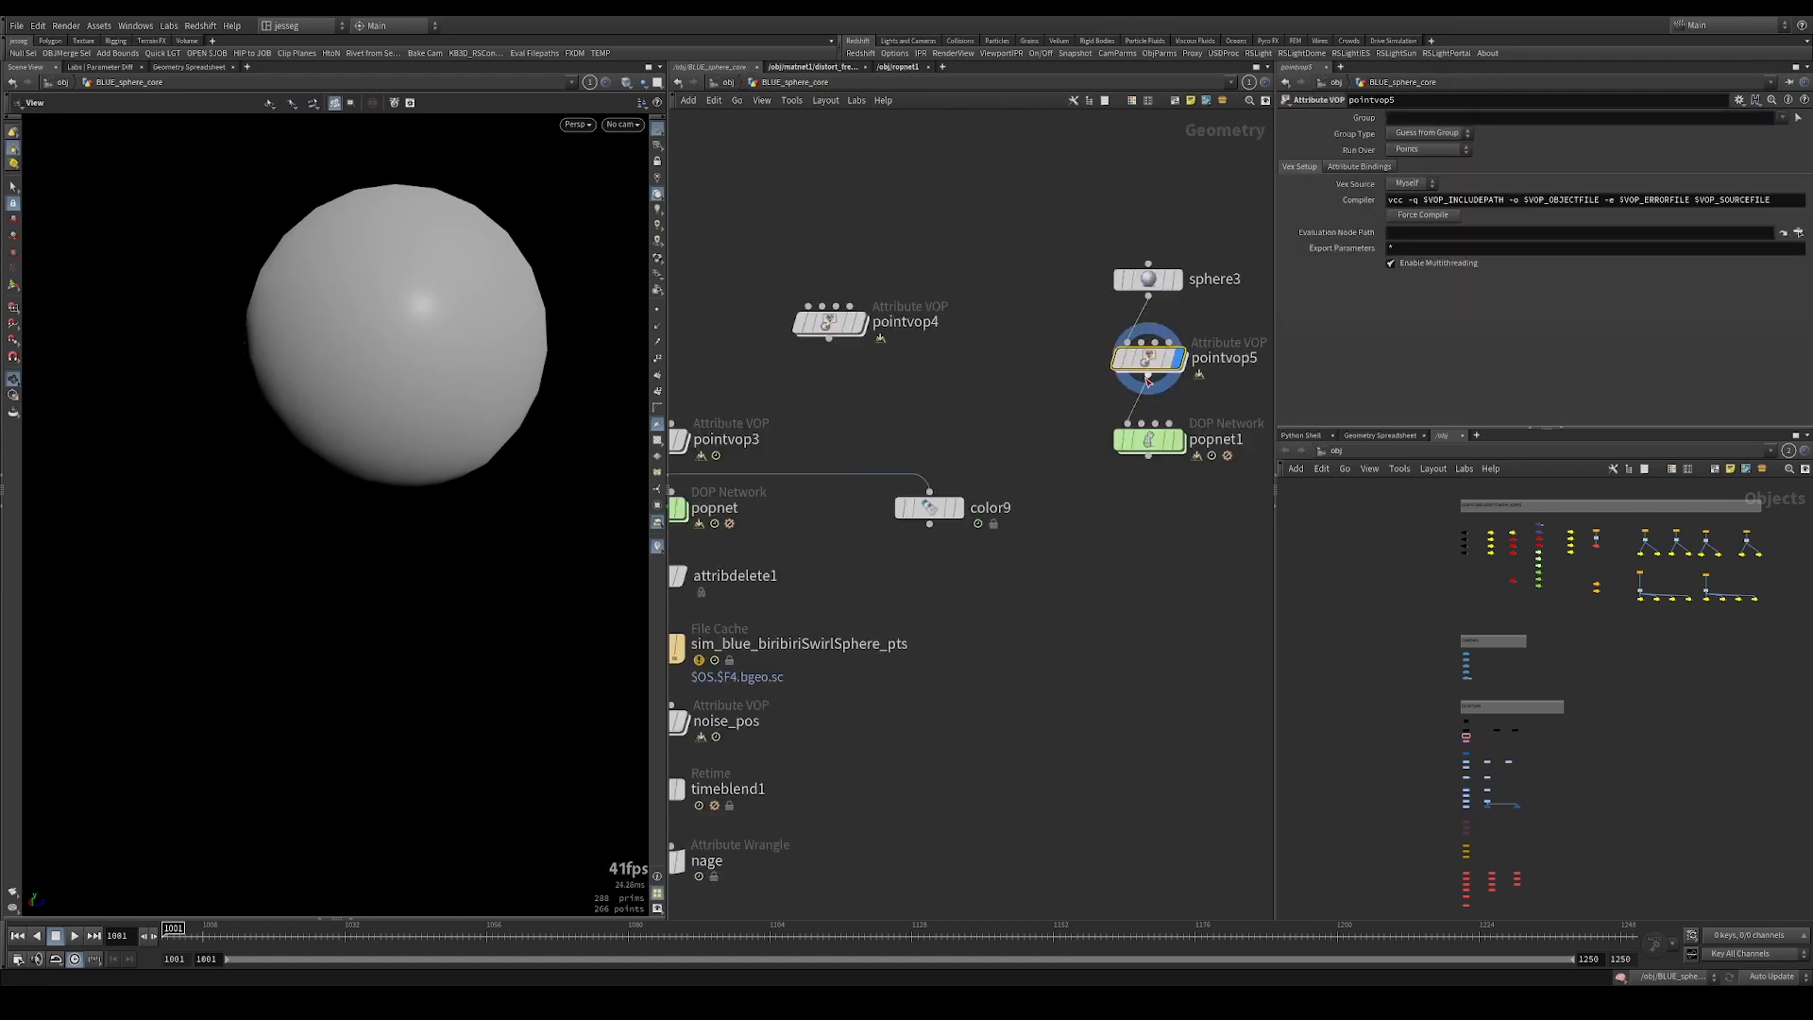
{"action": "left_click", "coordinate": [1147, 378]}
{"action": "key", "text": "Escape"}
{"action": "left_click", "coordinate": [929, 507]}
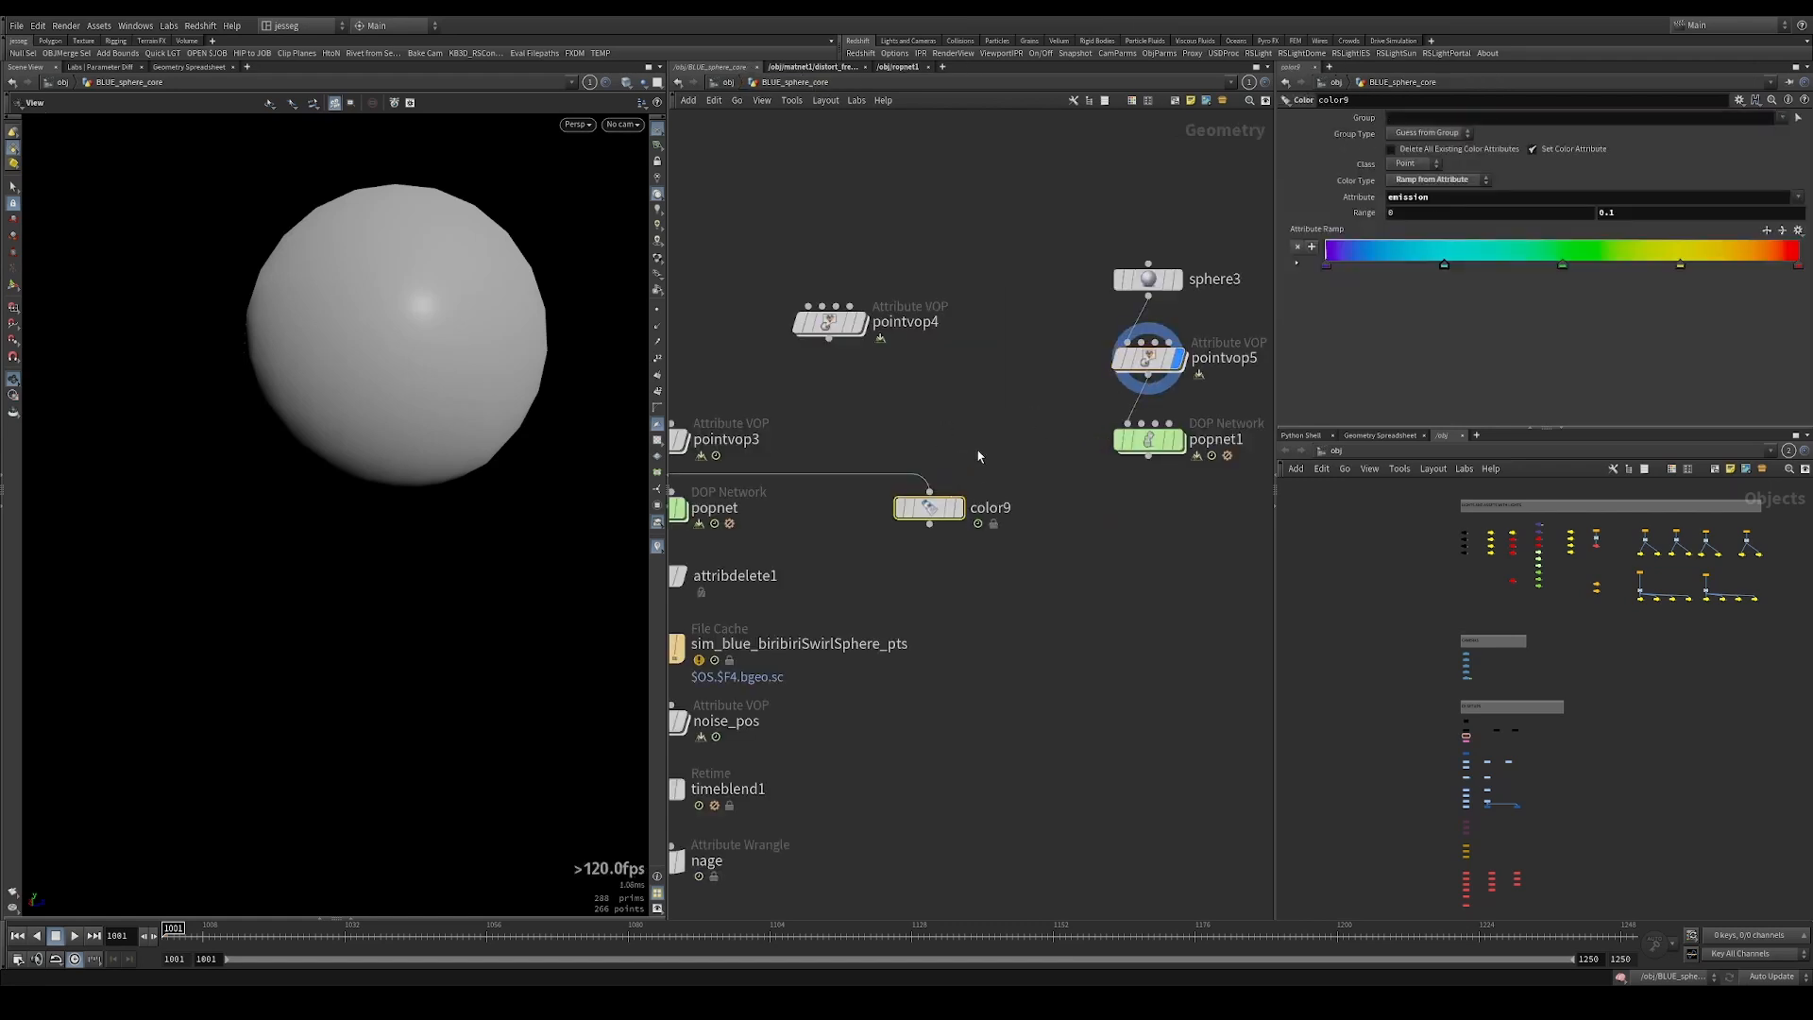
{"action": "left_click", "coordinate": [959, 508]}
{"action": "left_click_drag", "start_coordinate": [944, 508], "coordinate": [974, 419]}
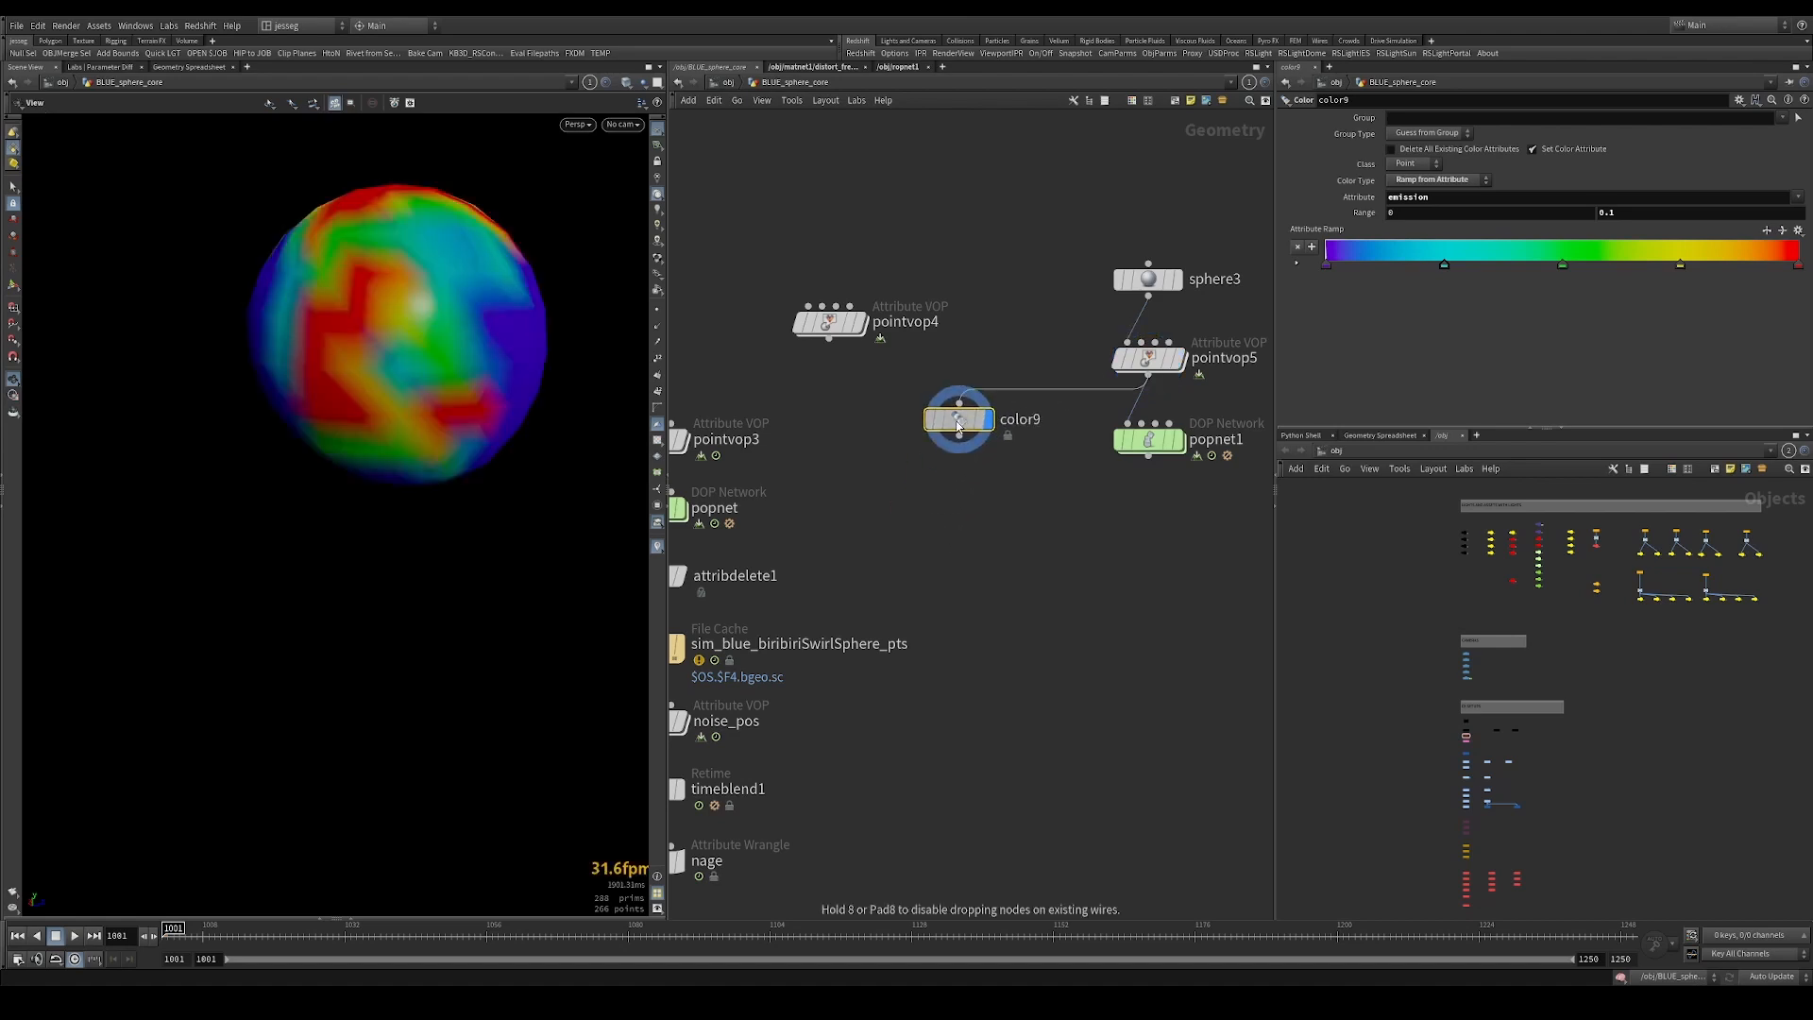
{"action": "left_click_drag", "start_coordinate": [576, 311], "coordinate": [396, 296]}
{"action": "scroll", "coordinate": [481, 299], "scroll_direction": "down", "scroll_amount": 4}
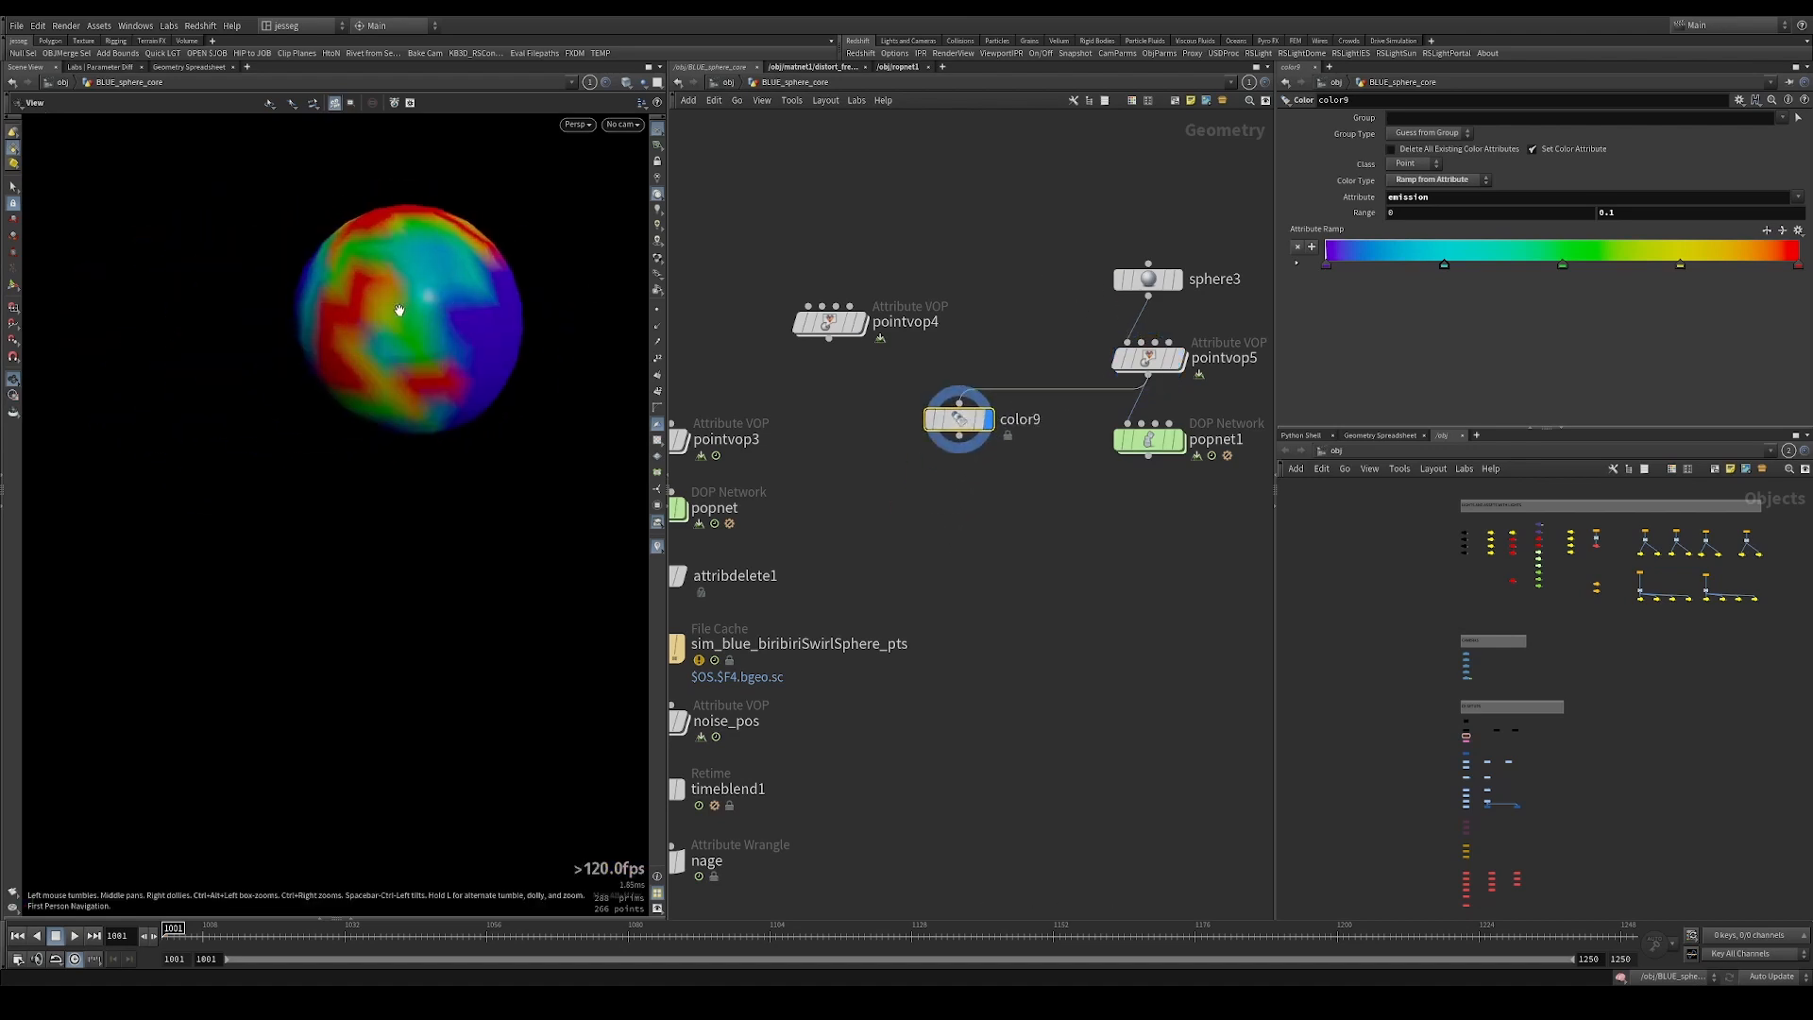
Reopen pointvop5's network and move the global parameters node away from the flow noise node to make room between them.
{"action": "double_click", "coordinate": [1146, 357]}
{"action": "middle_click_drag", "start_coordinate": [873, 582], "coordinate": [940, 536]}
{"action": "left_click_drag", "start_coordinate": [947, 539], "coordinate": [1020, 465]}
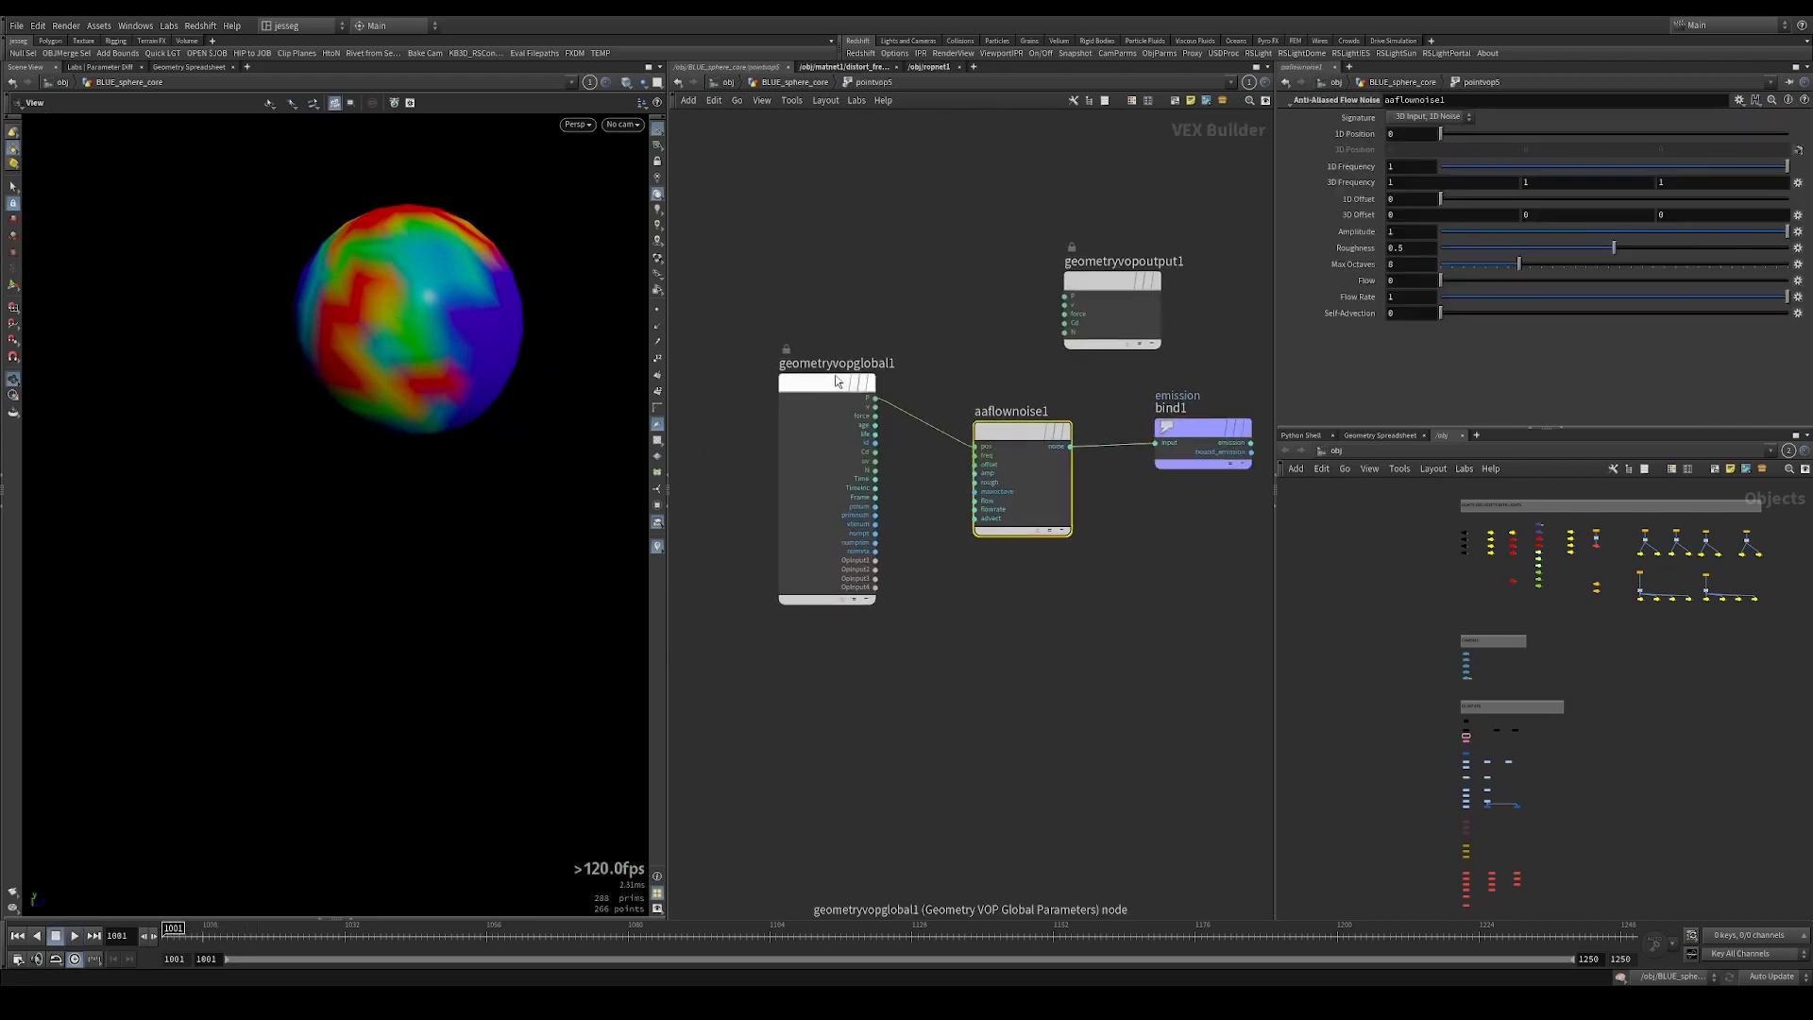
{"action": "mouse_move", "coordinate": [837, 385]}
{"action": "left_mouse_down"}
{"action": "mouse_move", "coordinate": [707, 399]}
{"action": "mouse_move", "coordinate": [837, 384]}
{"action": "left_mouse_up"}
{"action": "left_click_drag", "start_coordinate": [1048, 392], "coordinate": [847, 401]}
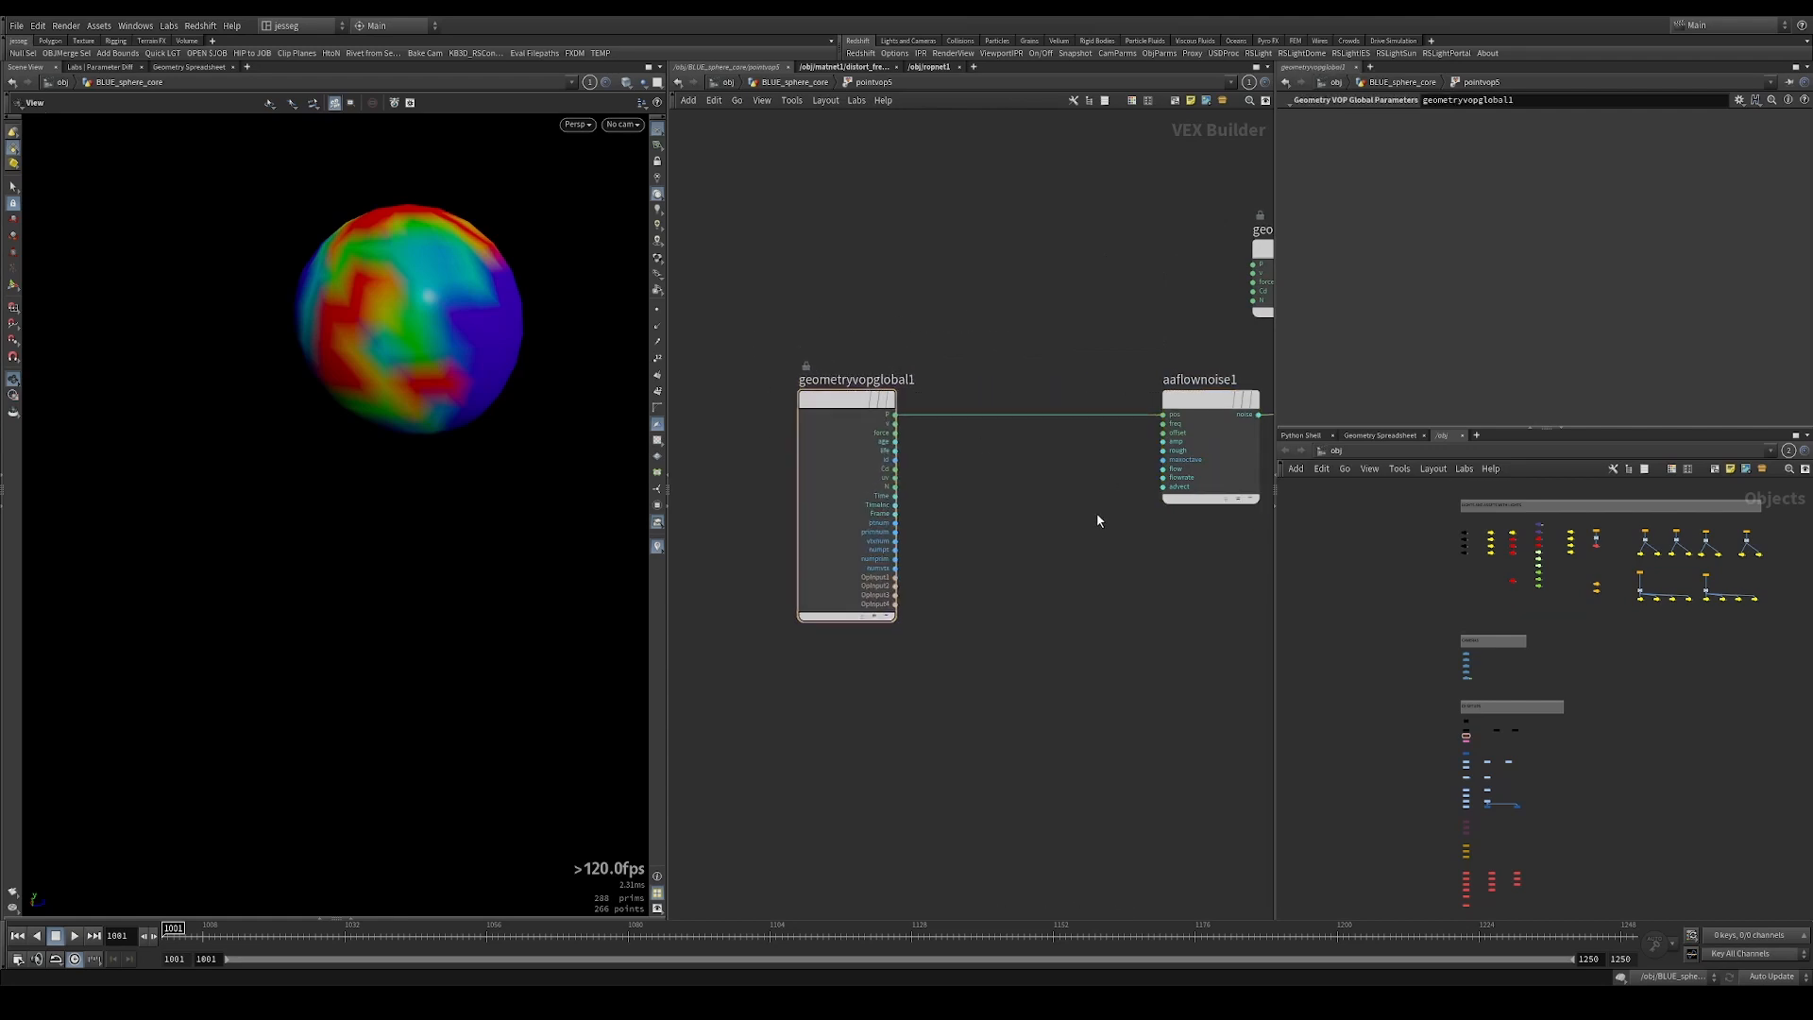
Try inserting a Vector2 to Vector4 node between the global P output and the noise position input.
{"action": "key", "text": "Tab"}
{"action": "type", "text": "vt4"}
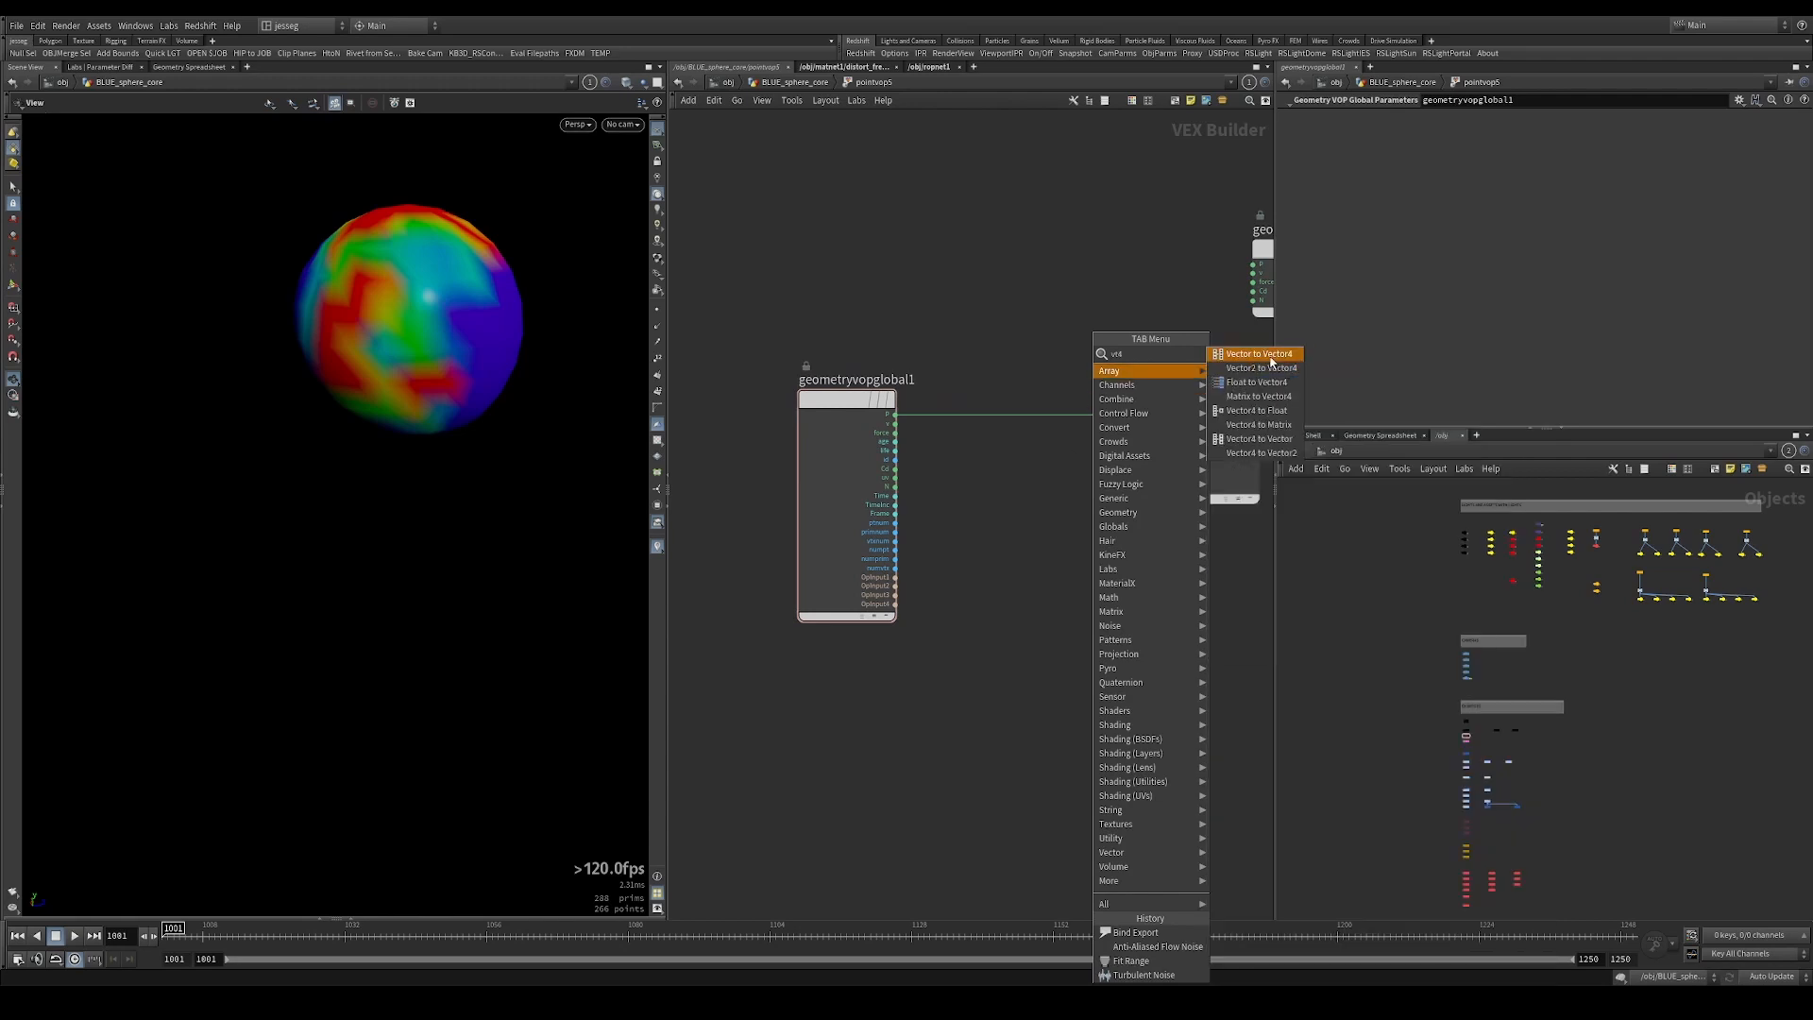
{"action": "left_click", "coordinate": [1247, 367]}
{"action": "left_click", "coordinate": [1029, 447]}
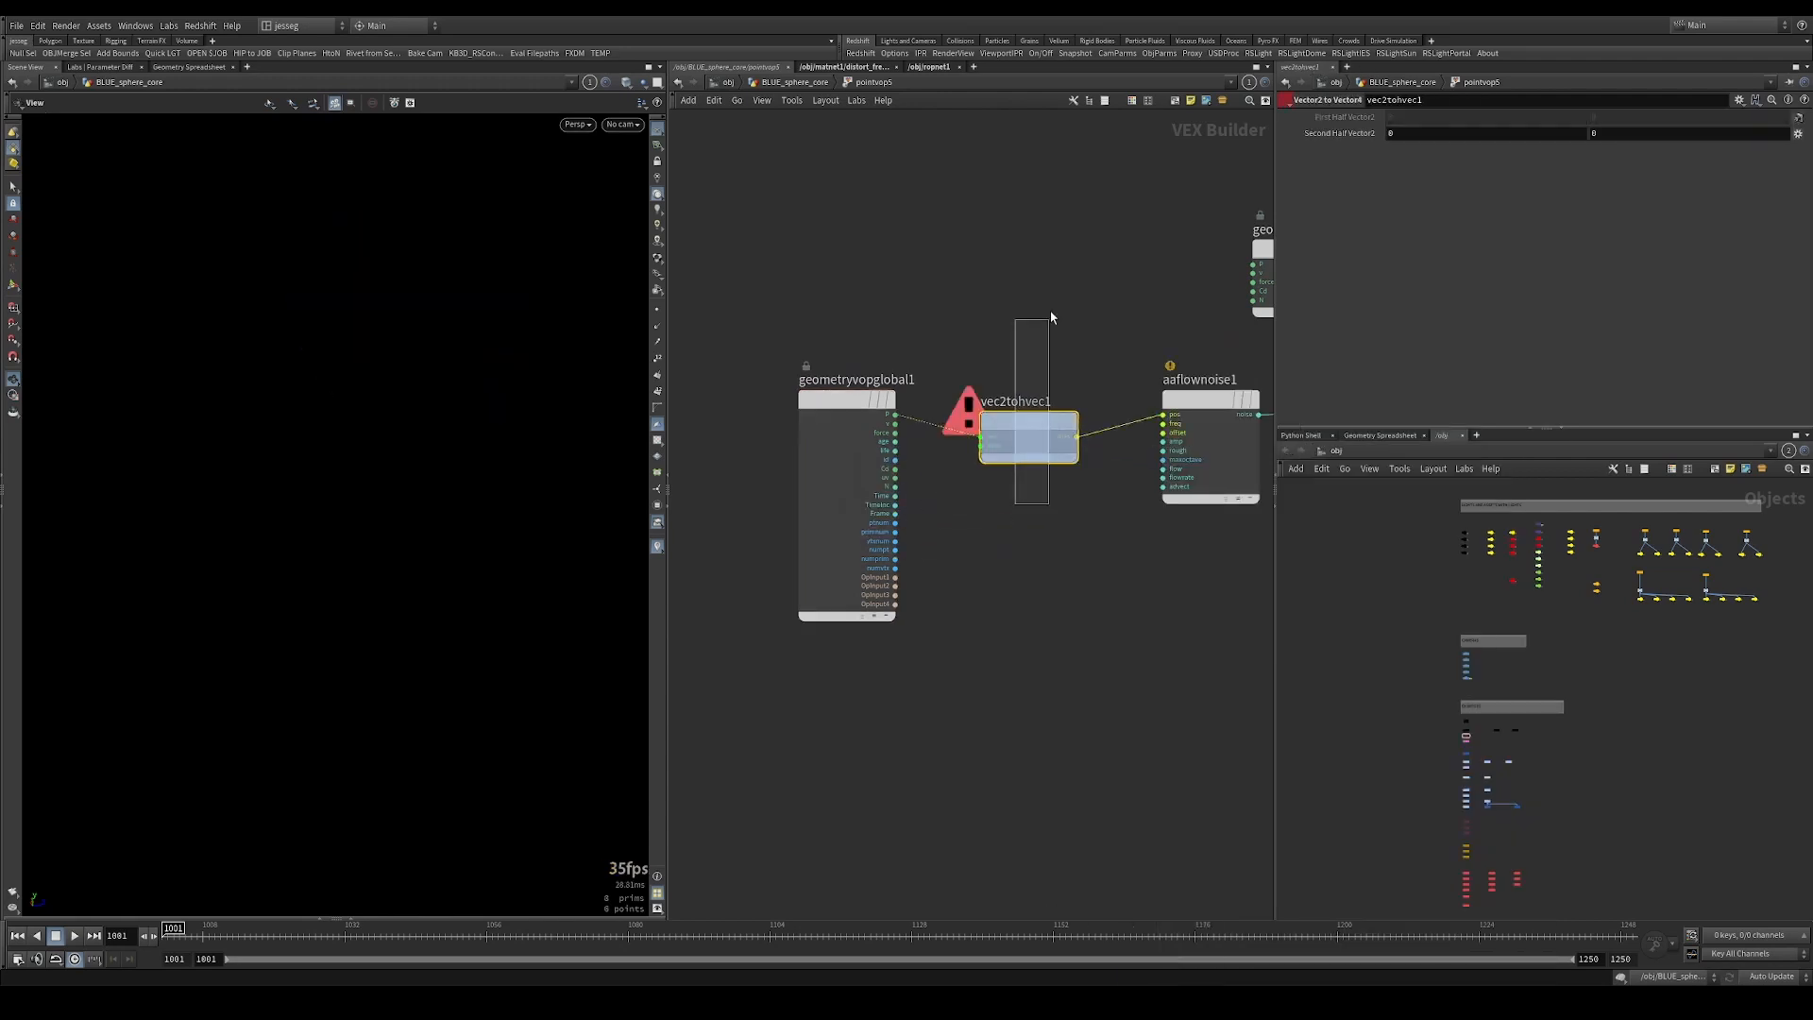
Move the Vector2 to Vector4 node aside and insert a Vector to Vector4 node between global P and the noise position.
{"action": "key", "text": "Tab"}
{"action": "type", "text": "vt4"}
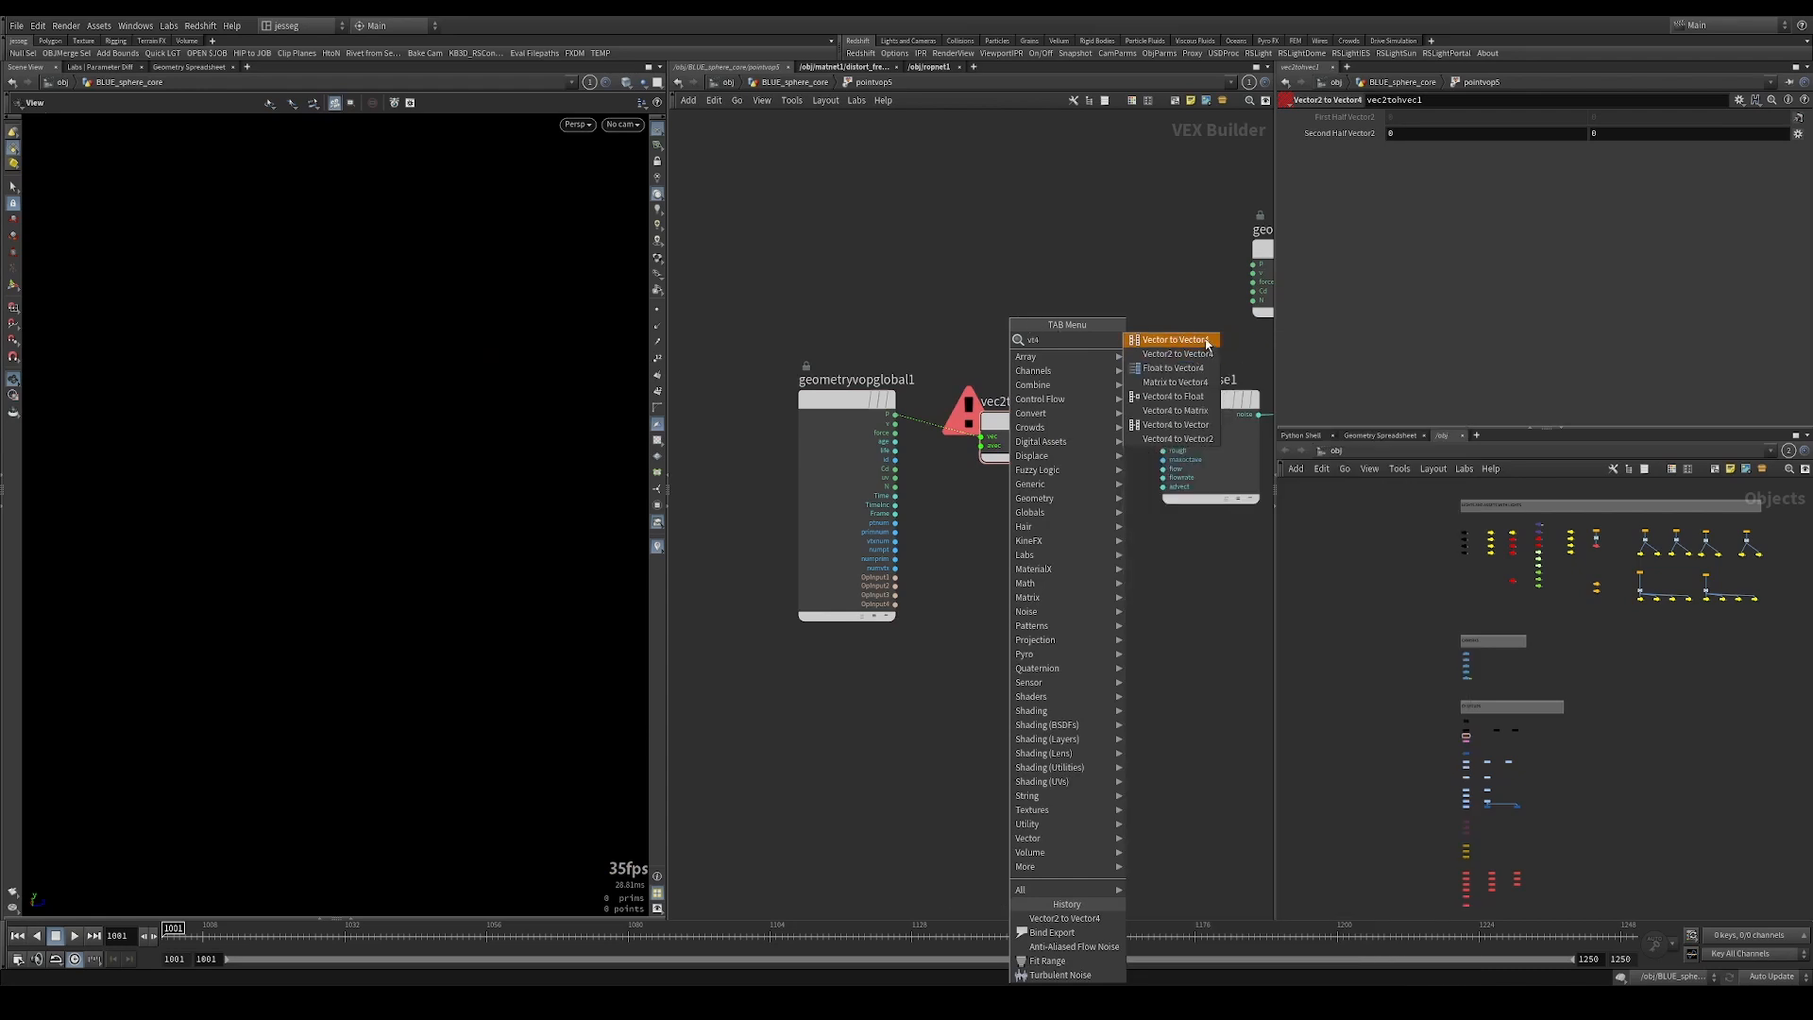
{"action": "left_click", "coordinate": [1210, 341]}
{"action": "left_click", "coordinate": [952, 210]}
{"action": "left_click_drag", "start_coordinate": [1020, 420], "coordinate": [770, 210]}
{"action": "left_click_drag", "start_coordinate": [956, 219], "coordinate": [1042, 426]}
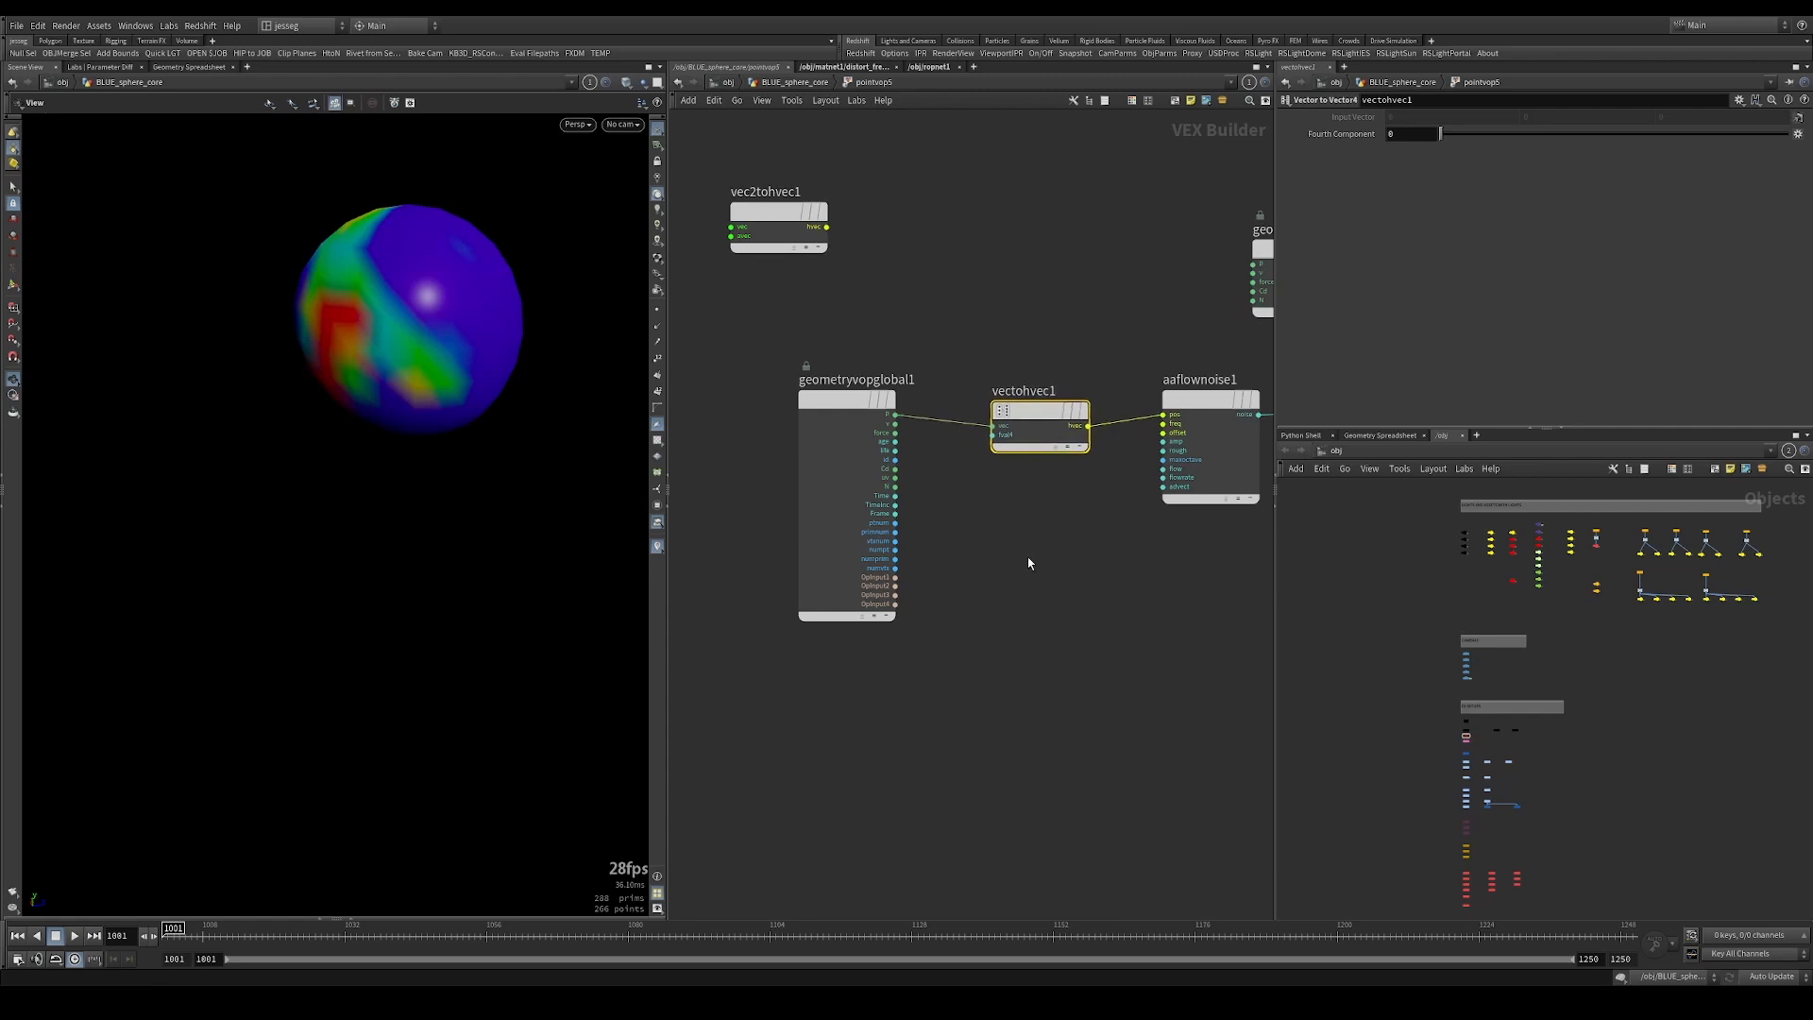
Connect the global Time output to the fval4 input of the Vector to Vector4 node.
{"action": "scroll", "coordinate": [1021, 453], "scroll_direction": "up", "scroll_amount": 3}
{"action": "left_click", "coordinate": [970, 425]}
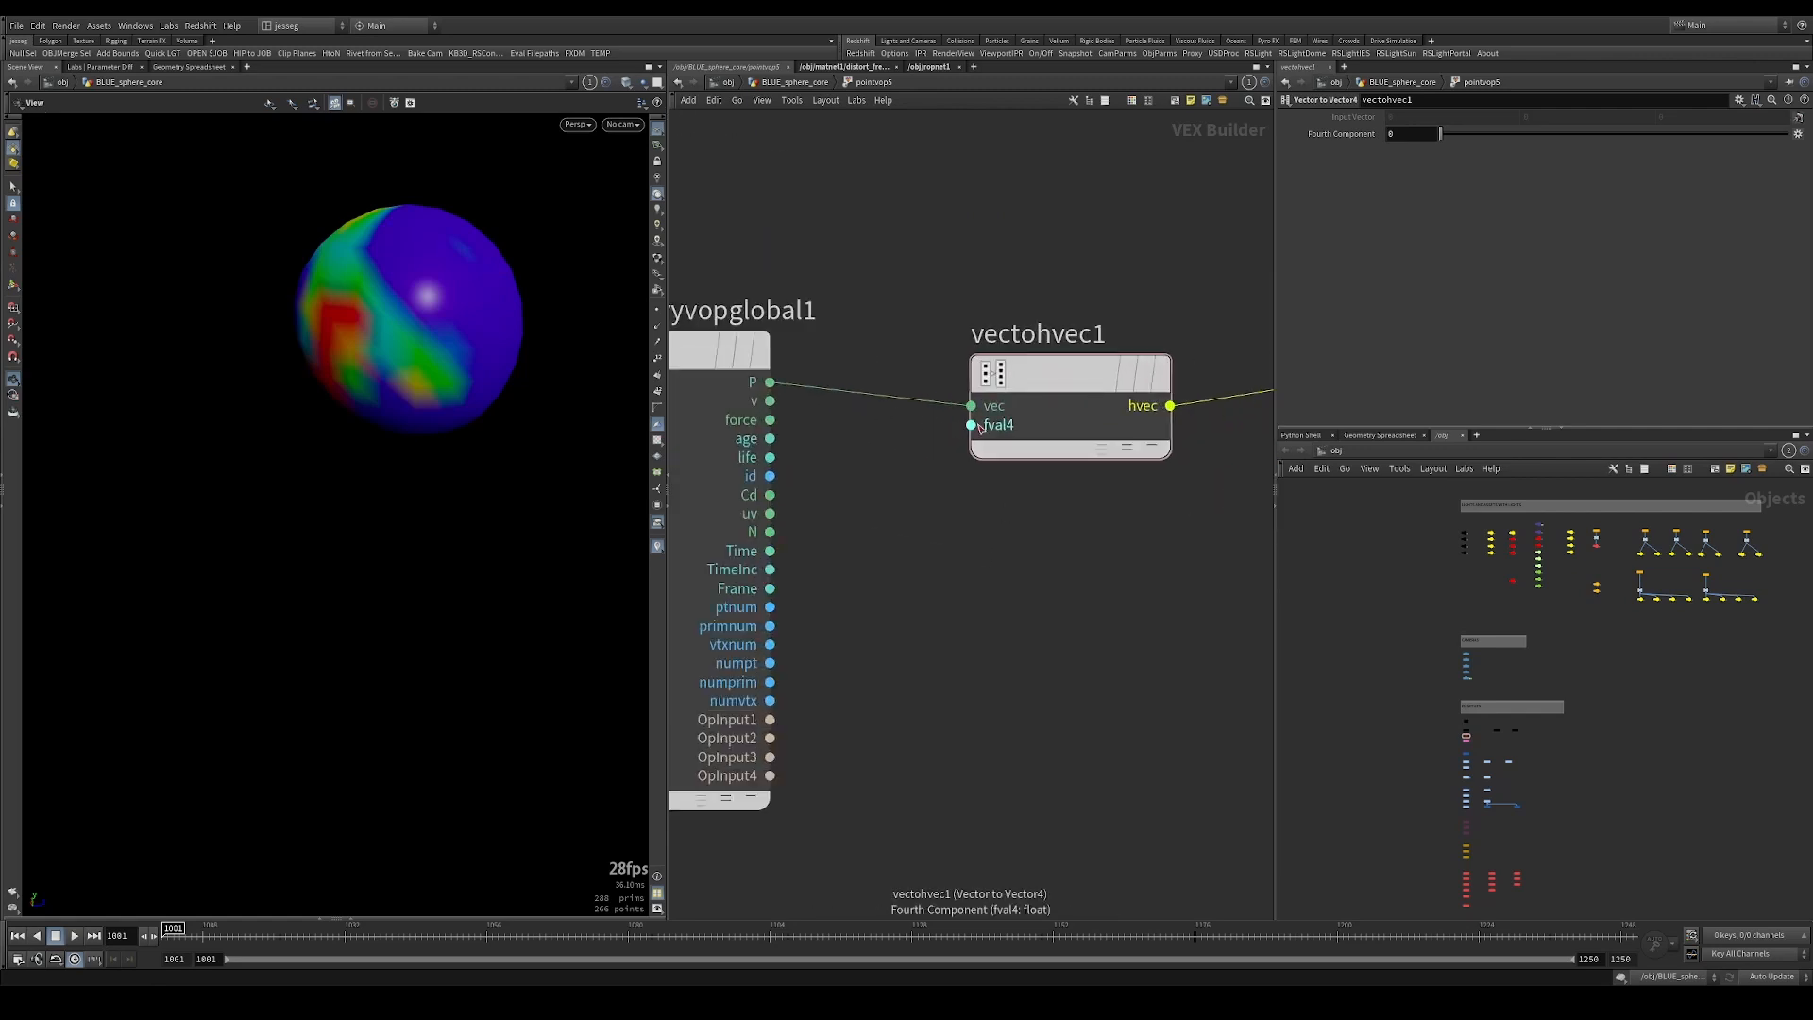
{"action": "left_click", "coordinate": [769, 551]}
{"action": "middle_click_drag", "start_coordinate": [1064, 503], "coordinate": [1022, 501]}
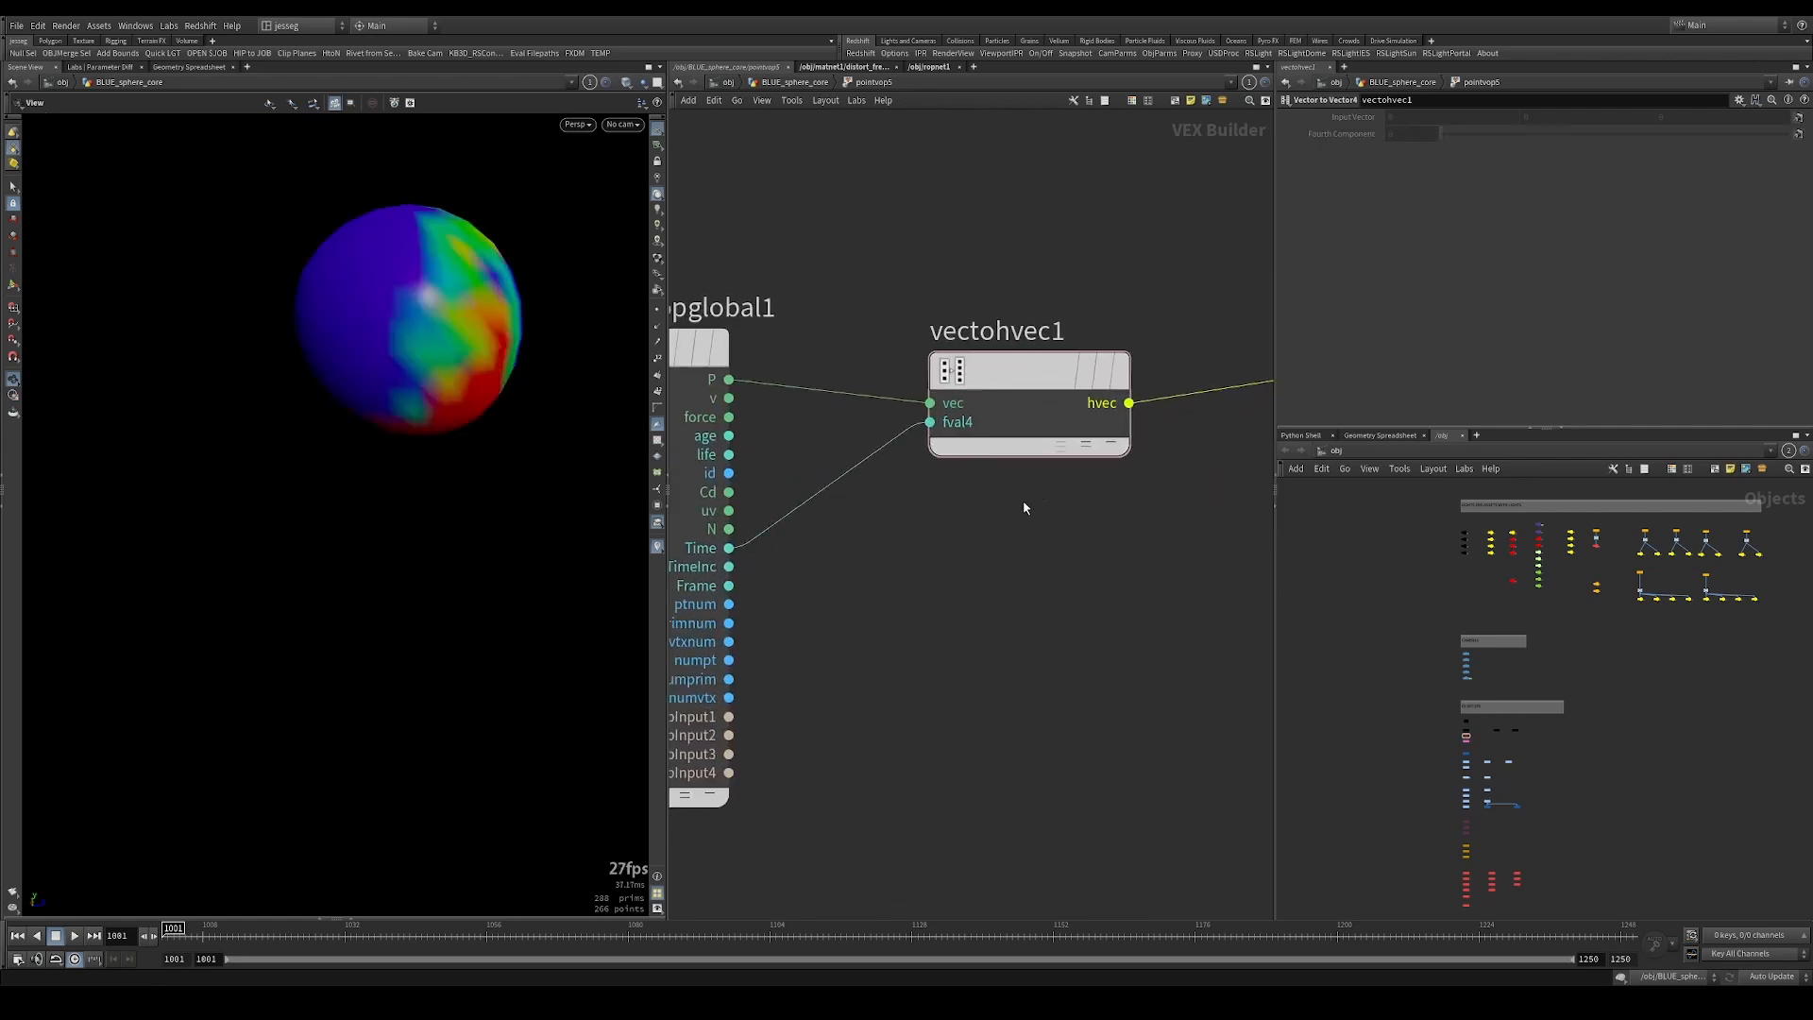
Play the timeline to check how the emission noise animates across the sphere, and stop playback.
{"action": "key", "text": "Up"}
{"action": "left_click_drag", "start_coordinate": [324, 327], "coordinate": [423, 296]}
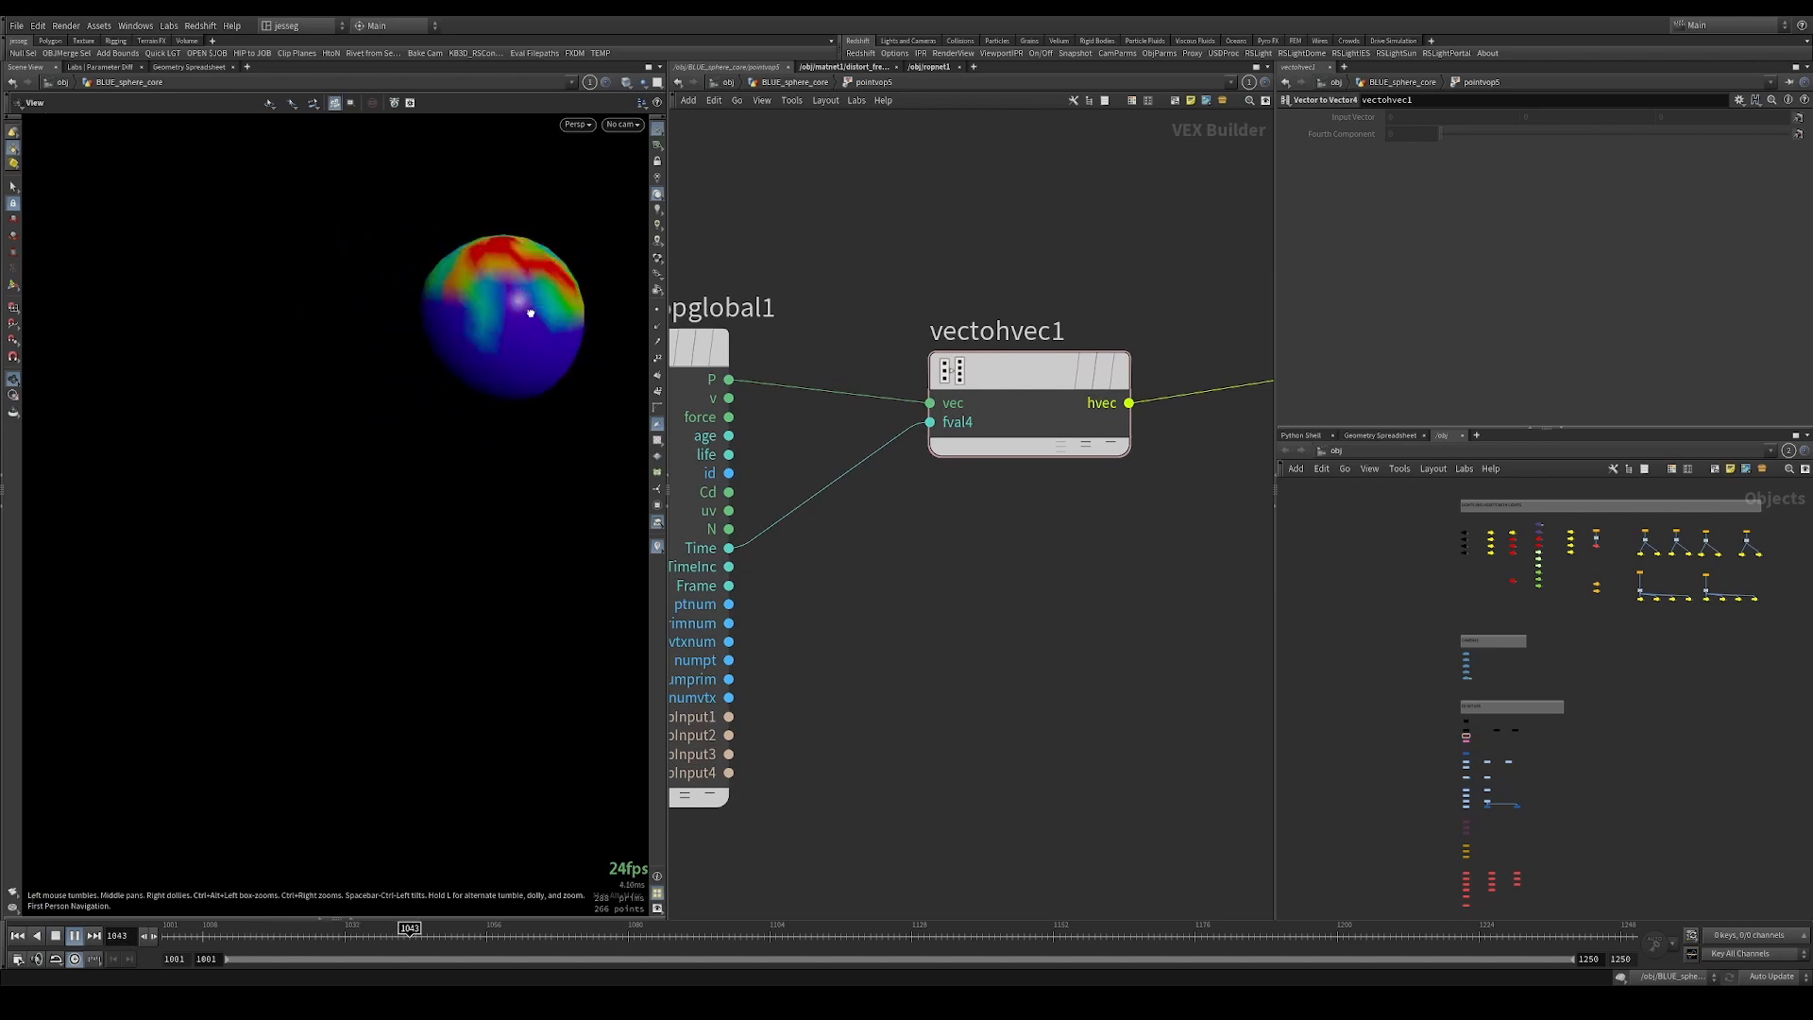
{"action": "left_click_drag", "start_coordinate": [687, 305], "coordinate": [506, 311]}
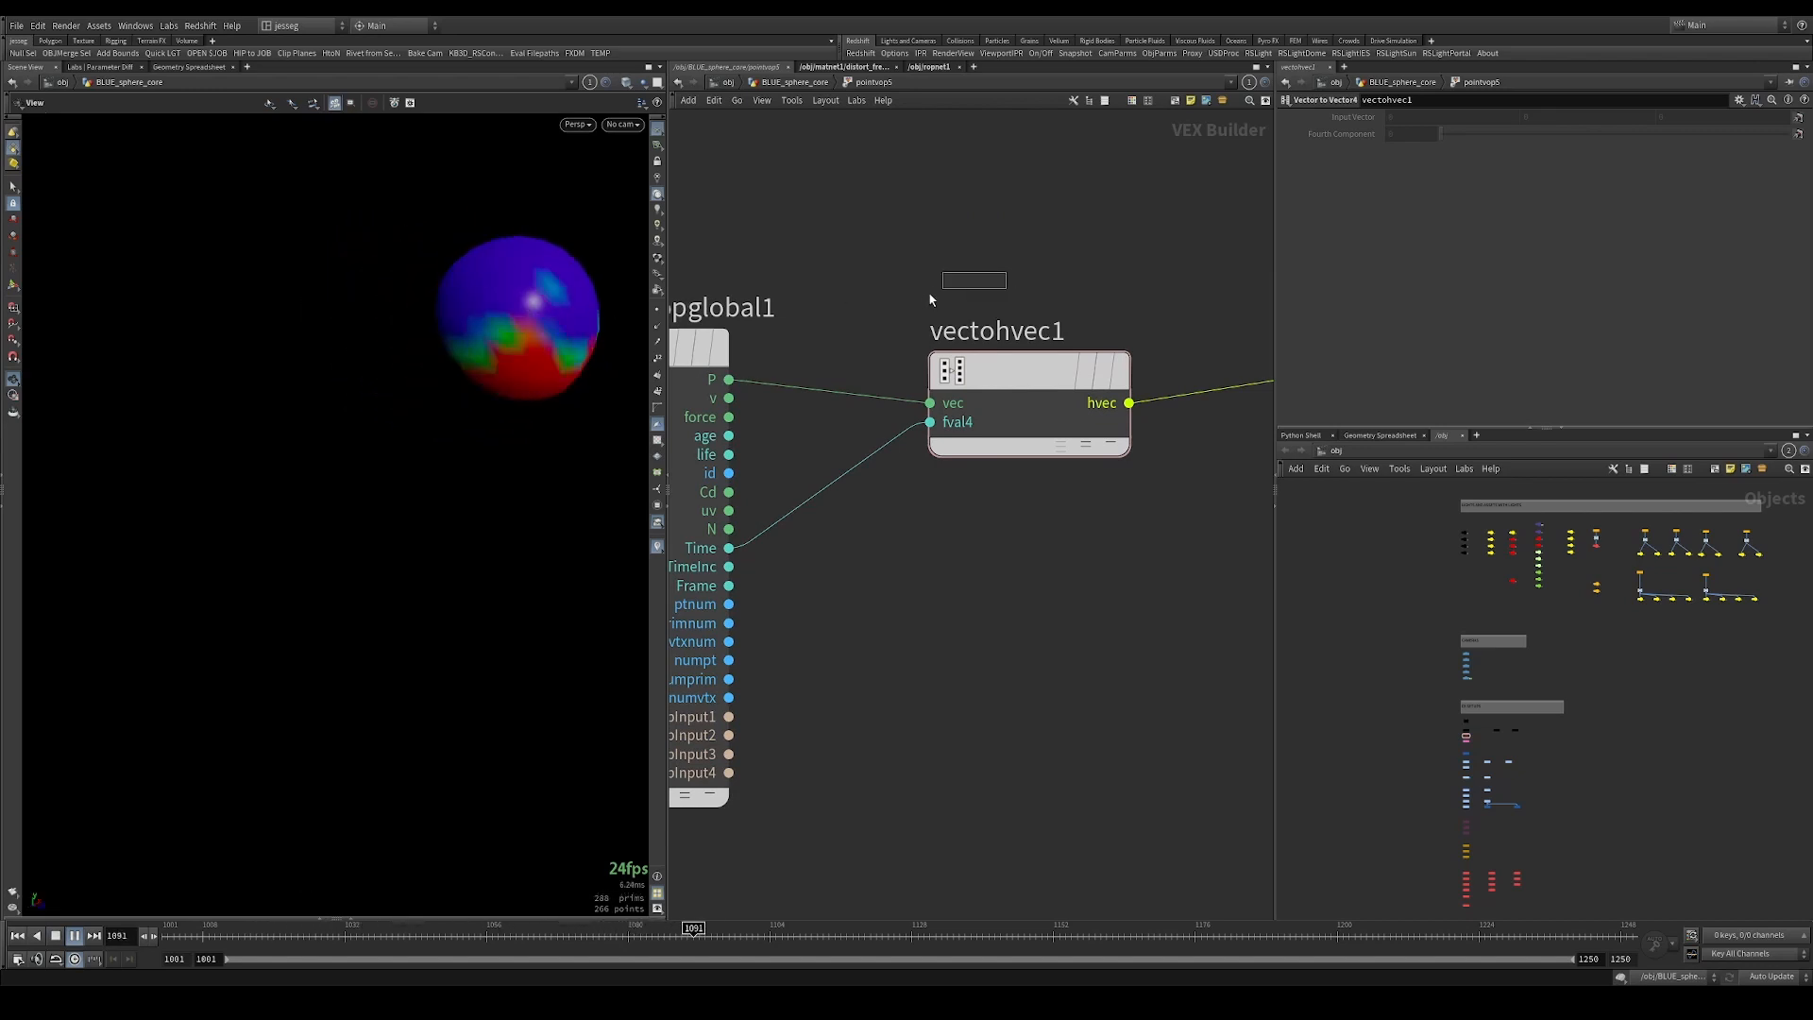
{"action": "key", "text": "Up"}
Review pointvop5's node chain and inspect the parameters of the emission bind node.
{"action": "middle_click_drag", "start_coordinate": [1092, 271], "coordinate": [850, 298]}
{"action": "left_click", "coordinate": [796, 83]}
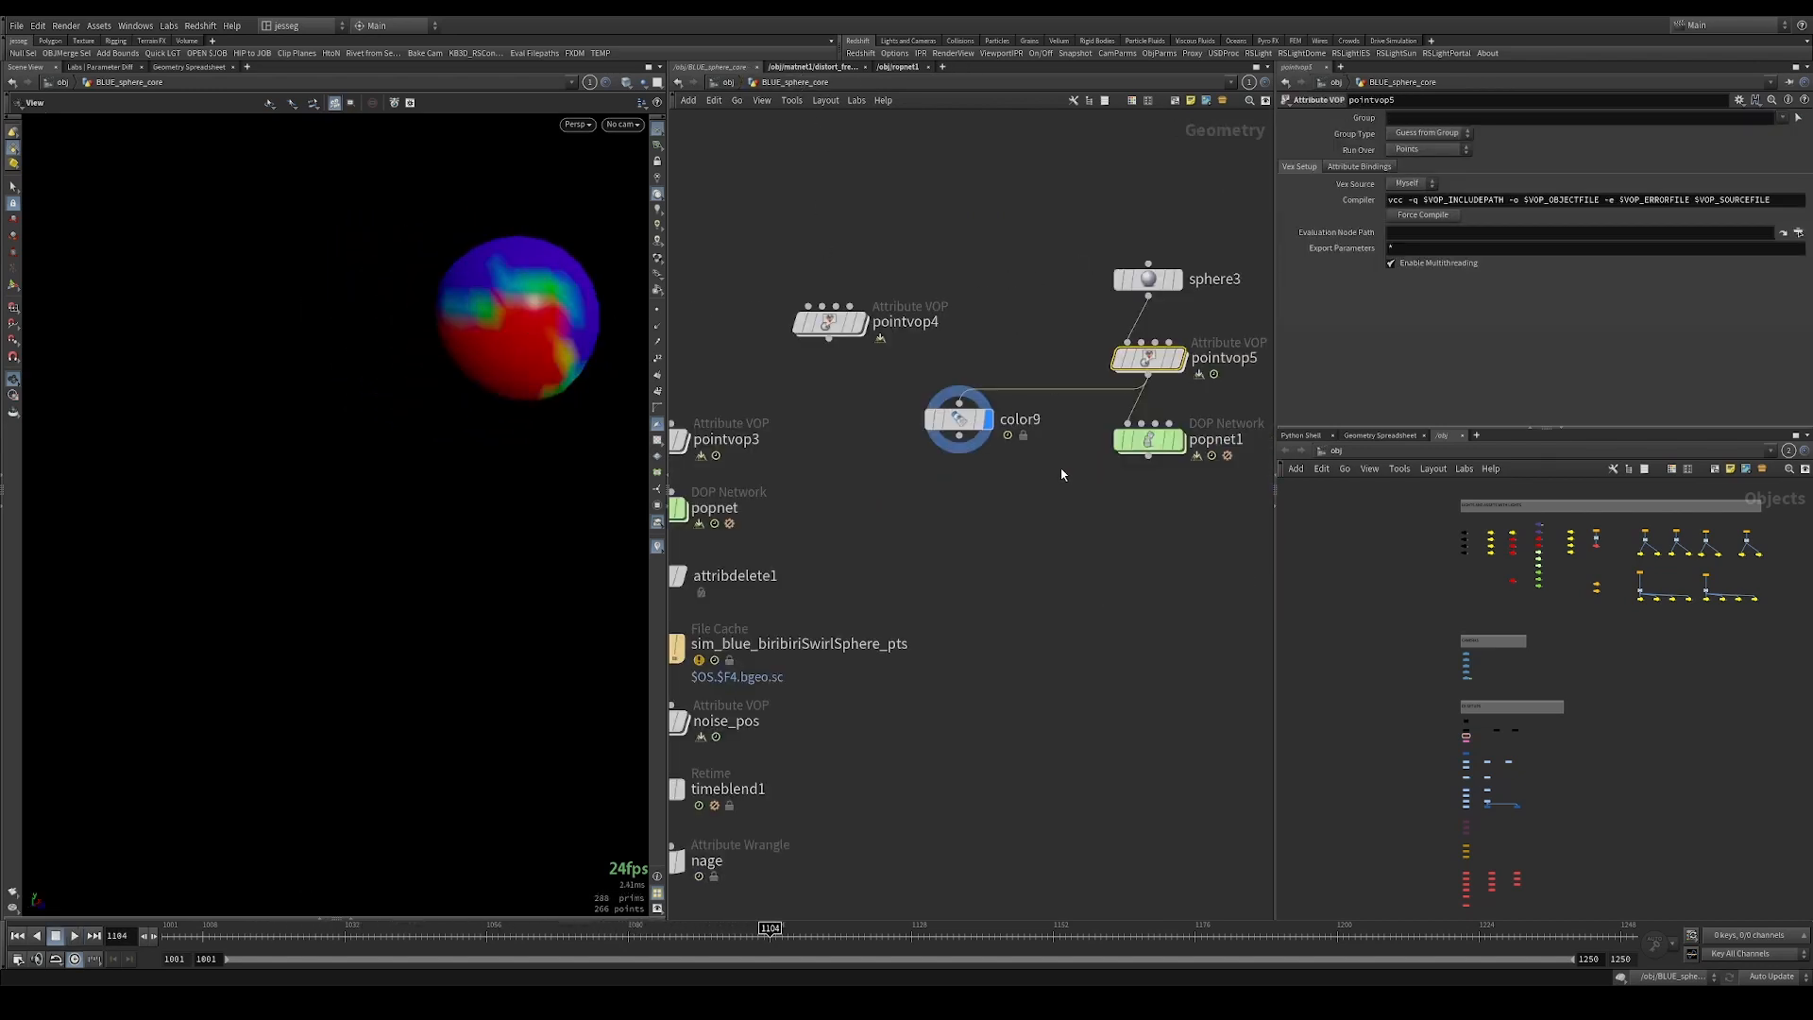
{"action": "double_click", "coordinate": [1068, 378]}
{"action": "scroll", "coordinate": [1067, 485], "scroll_direction": "down", "scroll_amount": 5}
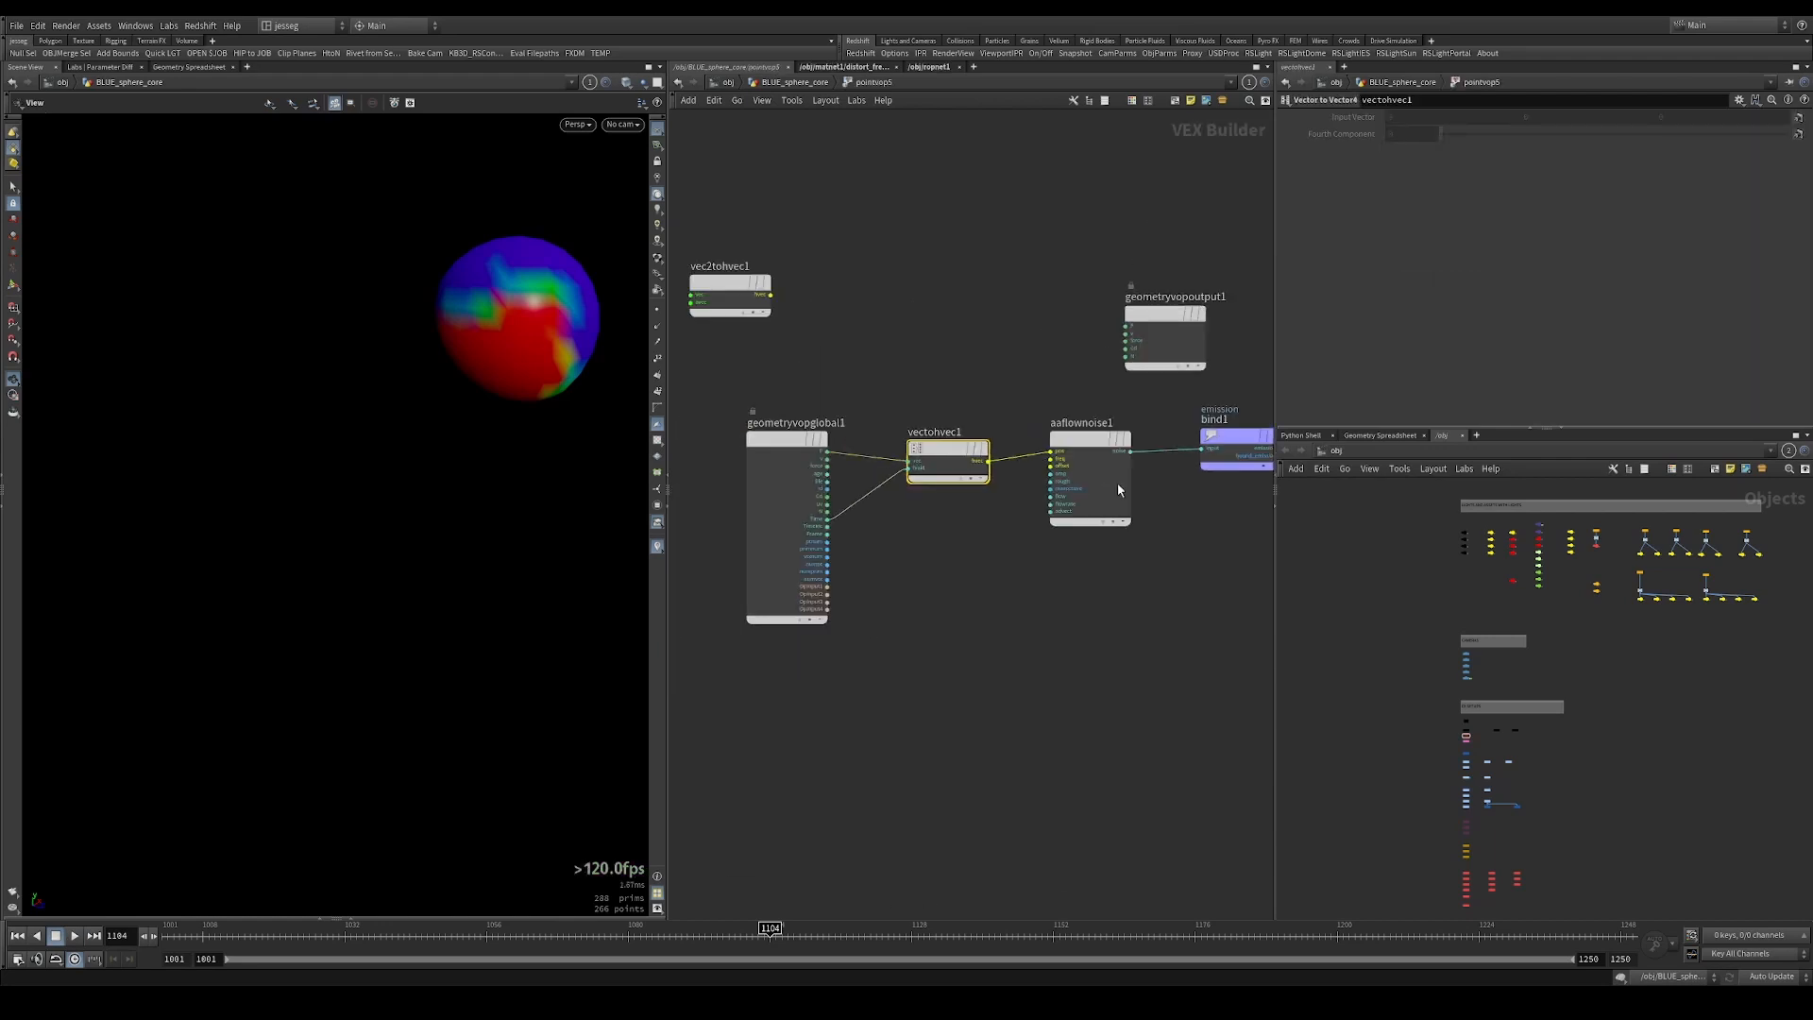
{"action": "middle_click_drag", "start_coordinate": [1118, 483], "coordinate": [960, 489]}
{"action": "left_click", "coordinate": [1091, 443]}
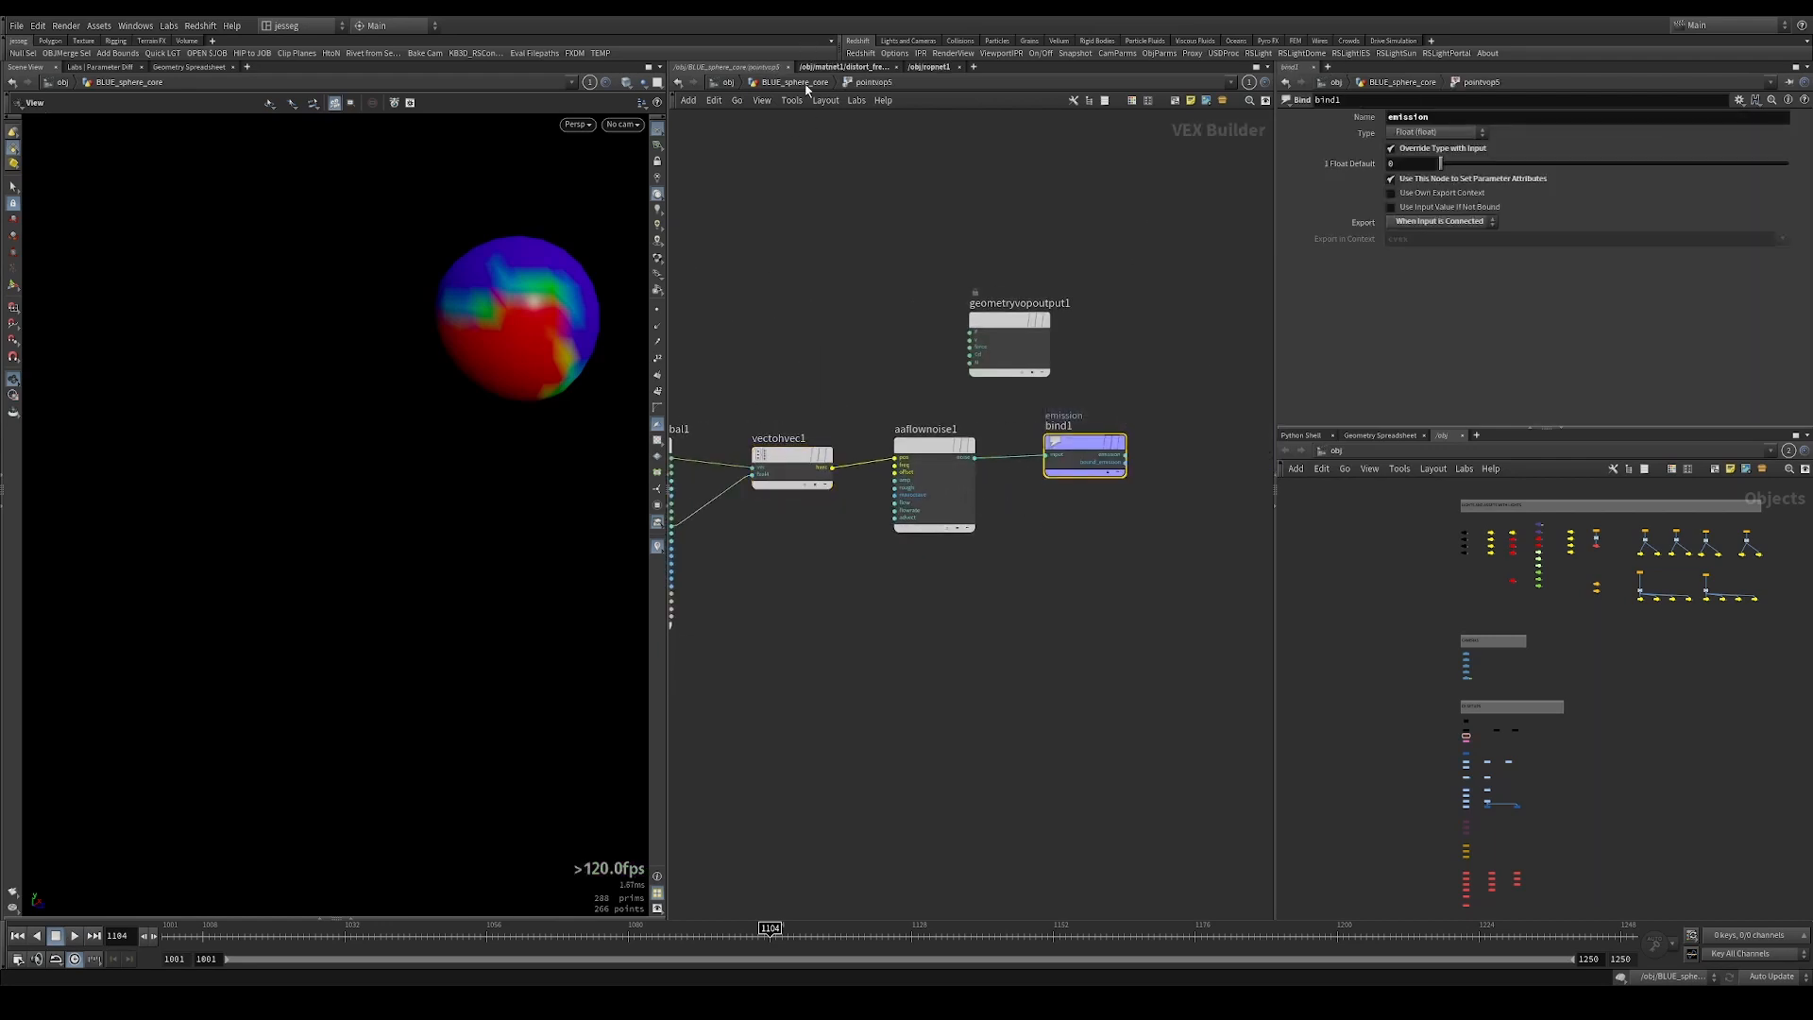
Open popnet1's network and set the Emission Attribute of source_first_input to emission.
{"action": "left_click", "coordinate": [796, 83]}
{"action": "double_click", "coordinate": [1091, 430]}
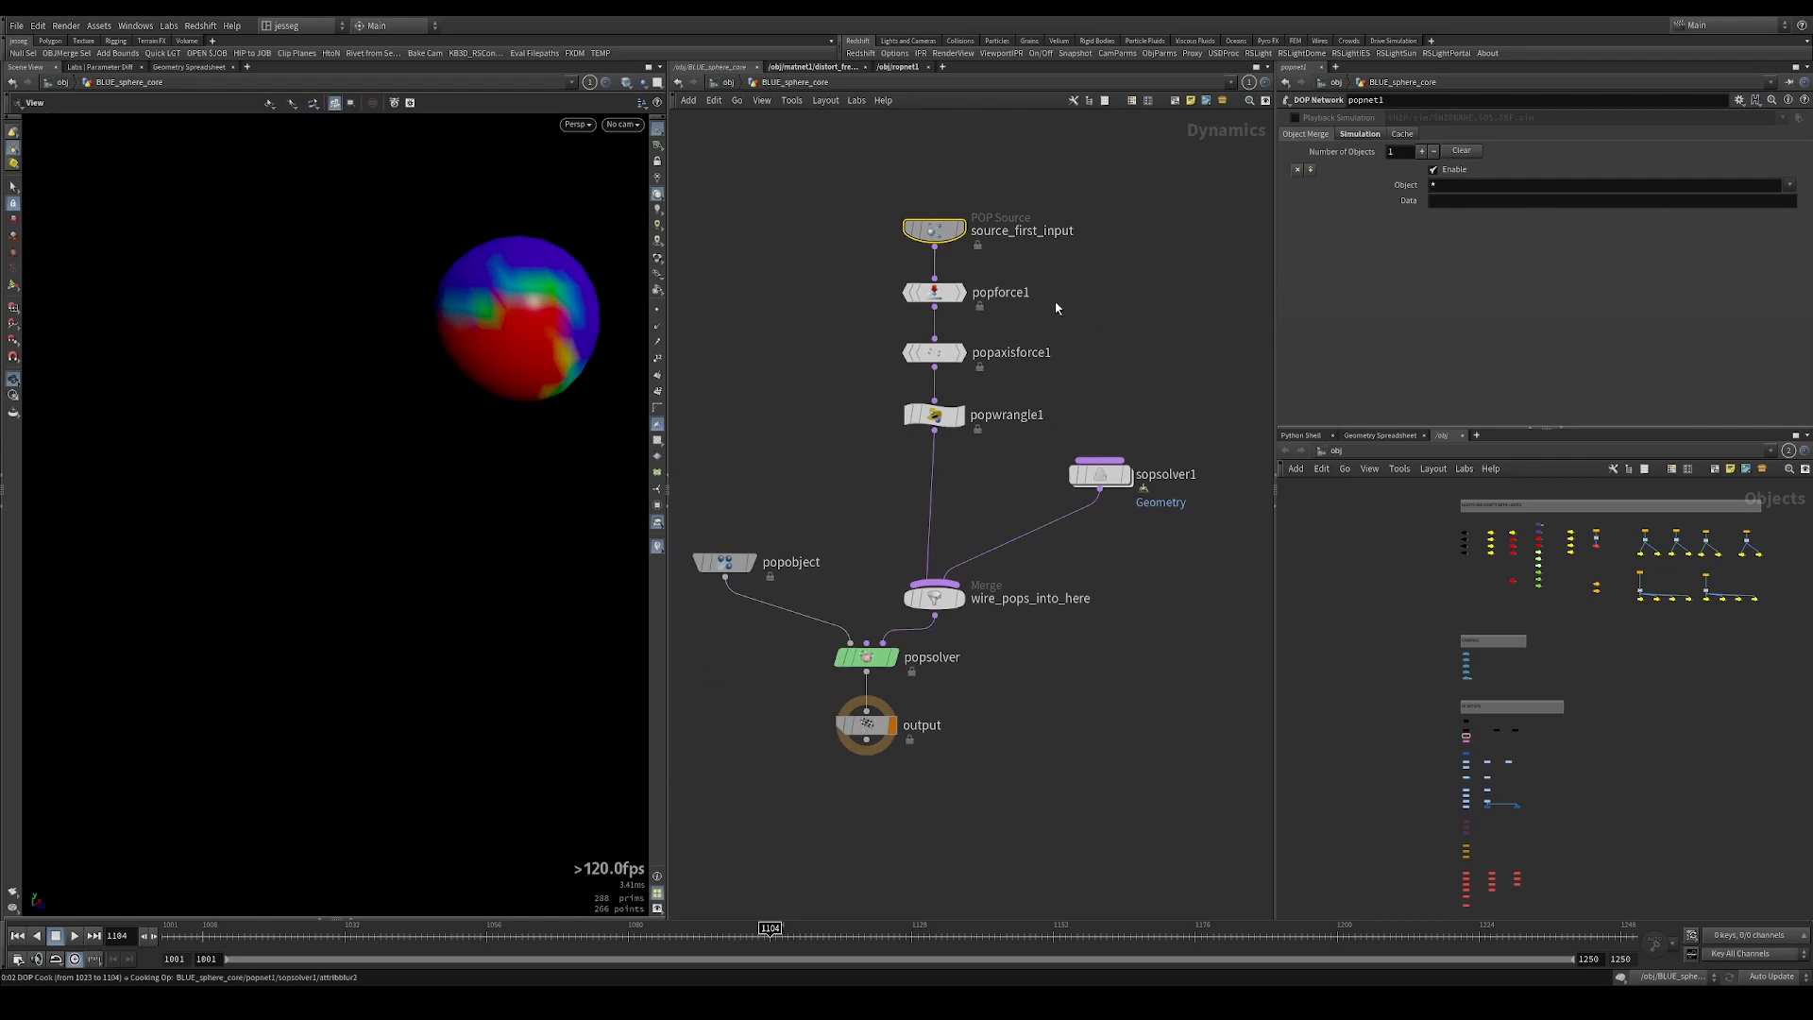
{"action": "left_click", "coordinate": [1436, 249]}
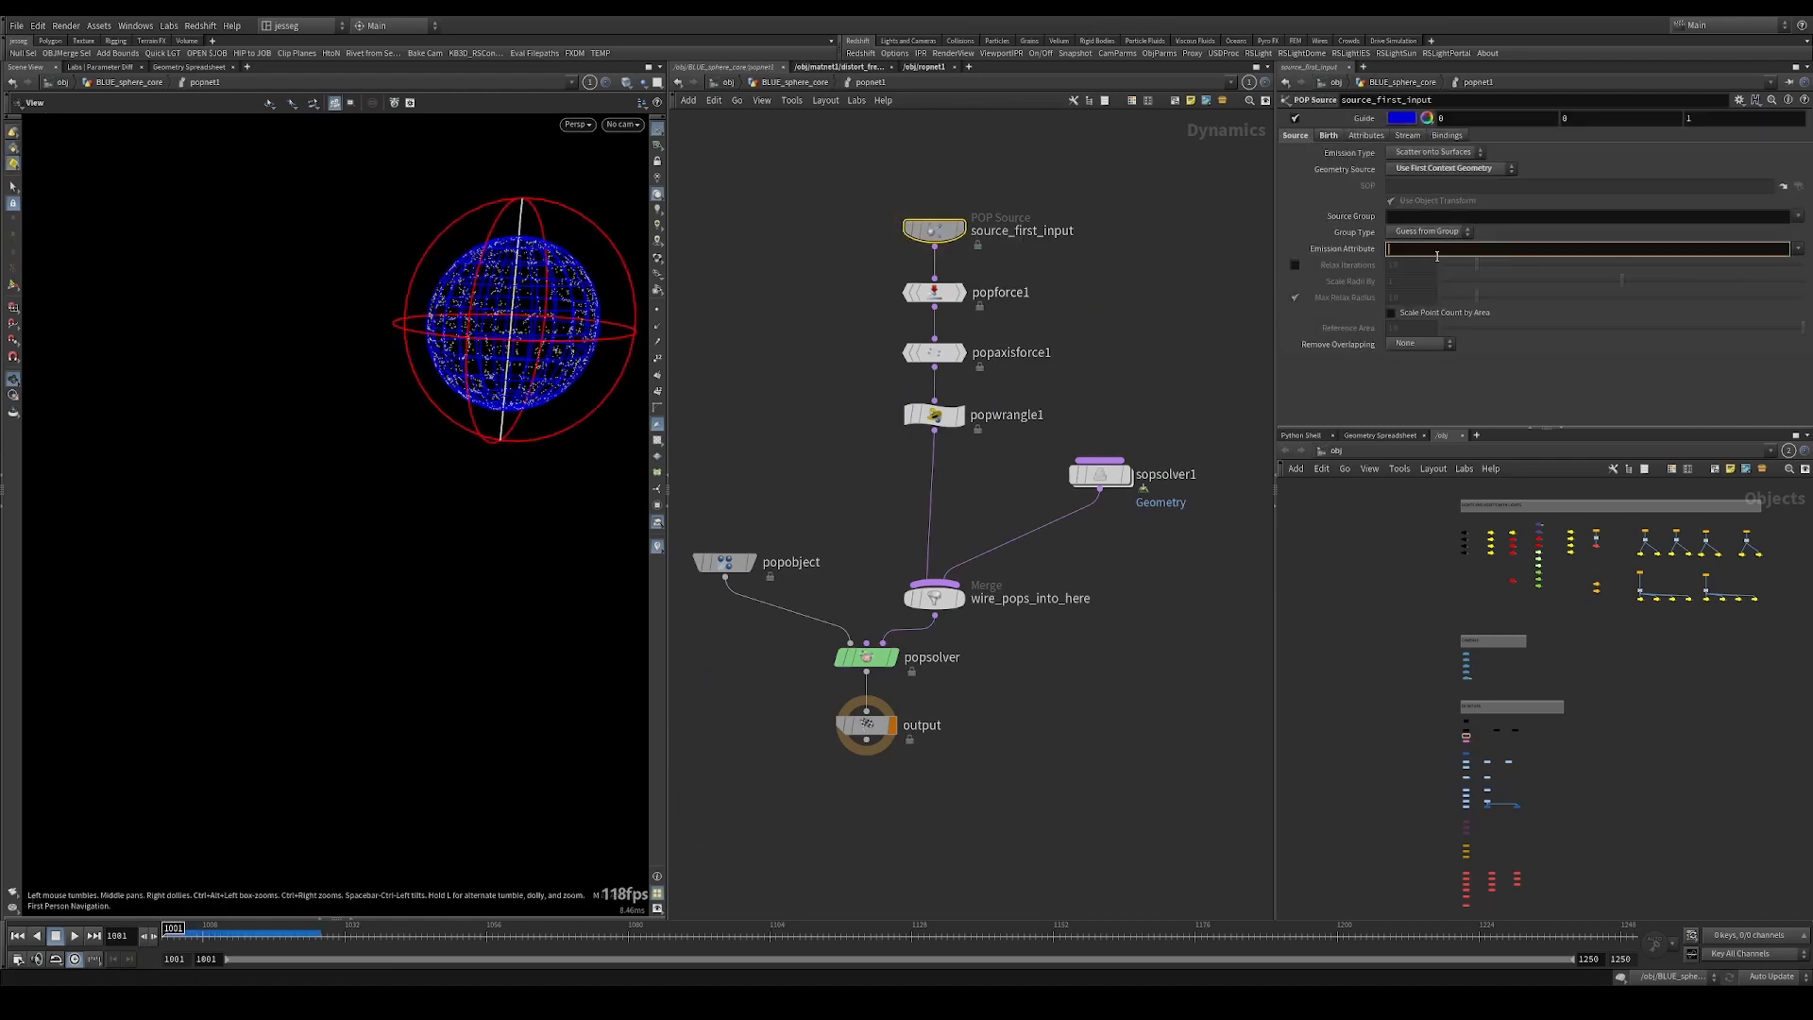
{"action": "type", "text": "emission"}
{"action": "key", "text": "Return"}
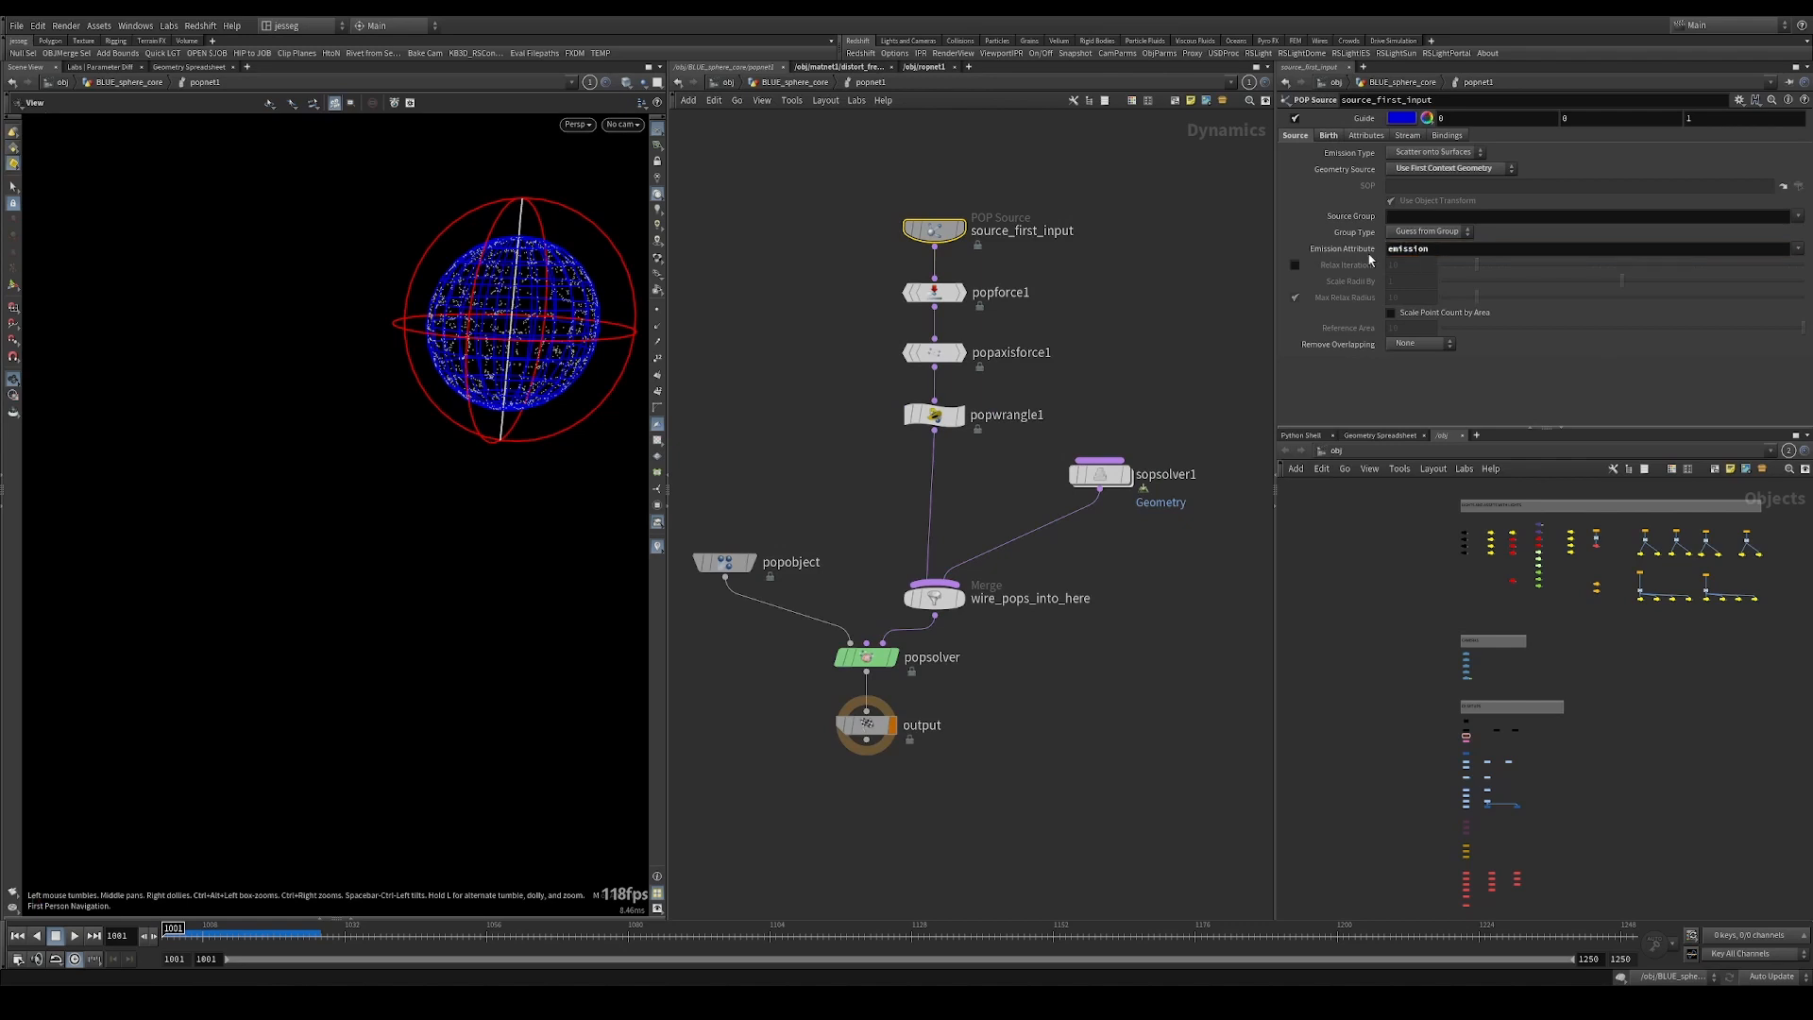
Return to BLUE_sphere_core, display popnet1, and reset its simulation.
{"action": "left_click", "coordinate": [802, 83]}
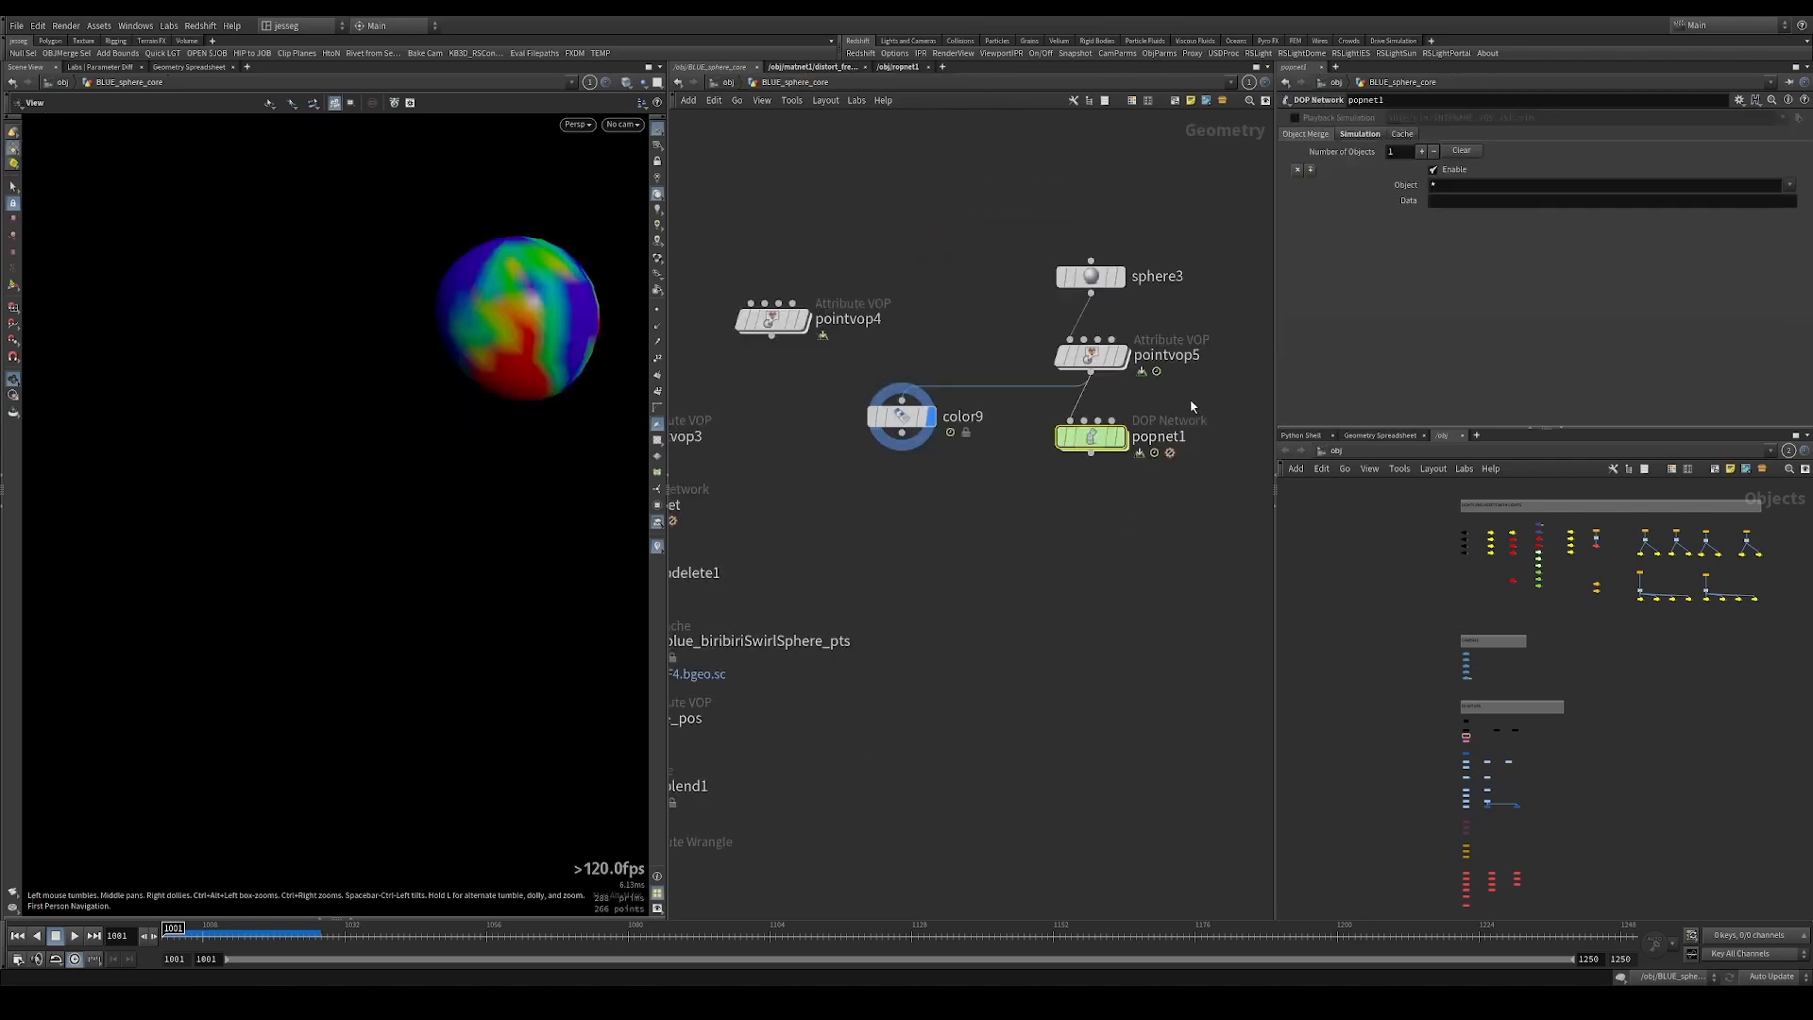
{"action": "left_click", "coordinate": [1120, 436]}
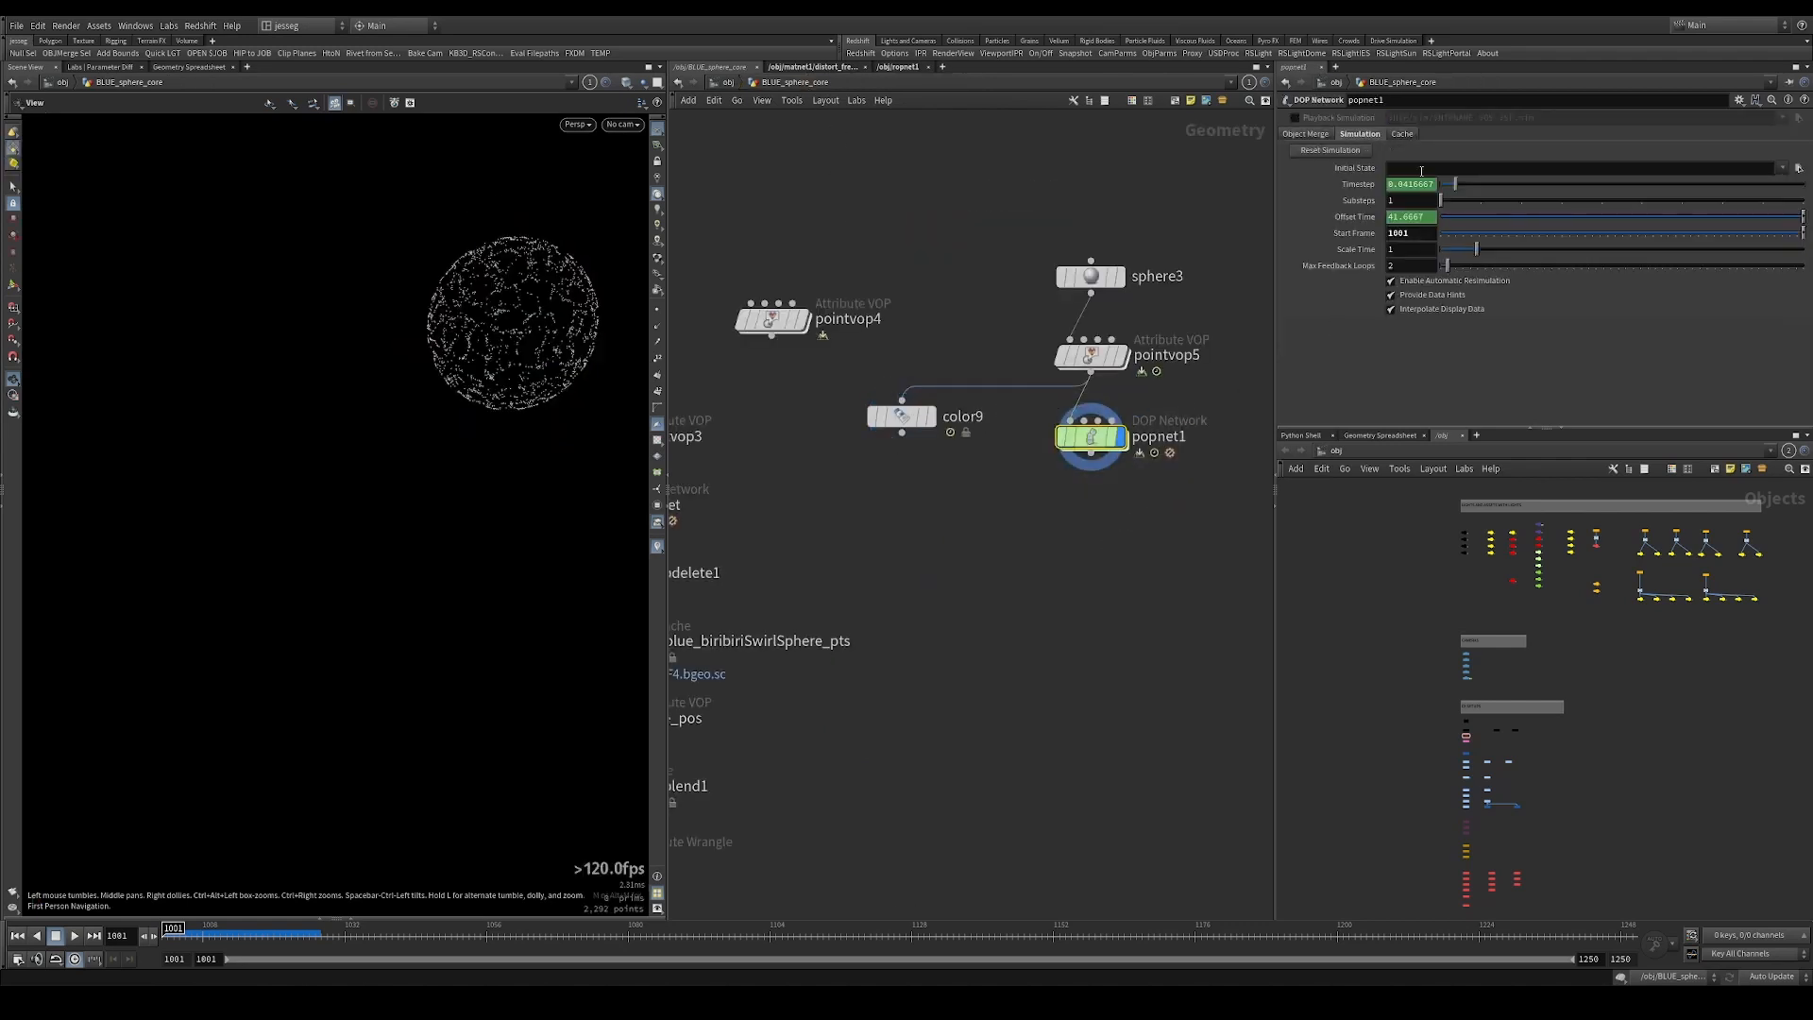
{"action": "left_click", "coordinate": [1327, 152]}
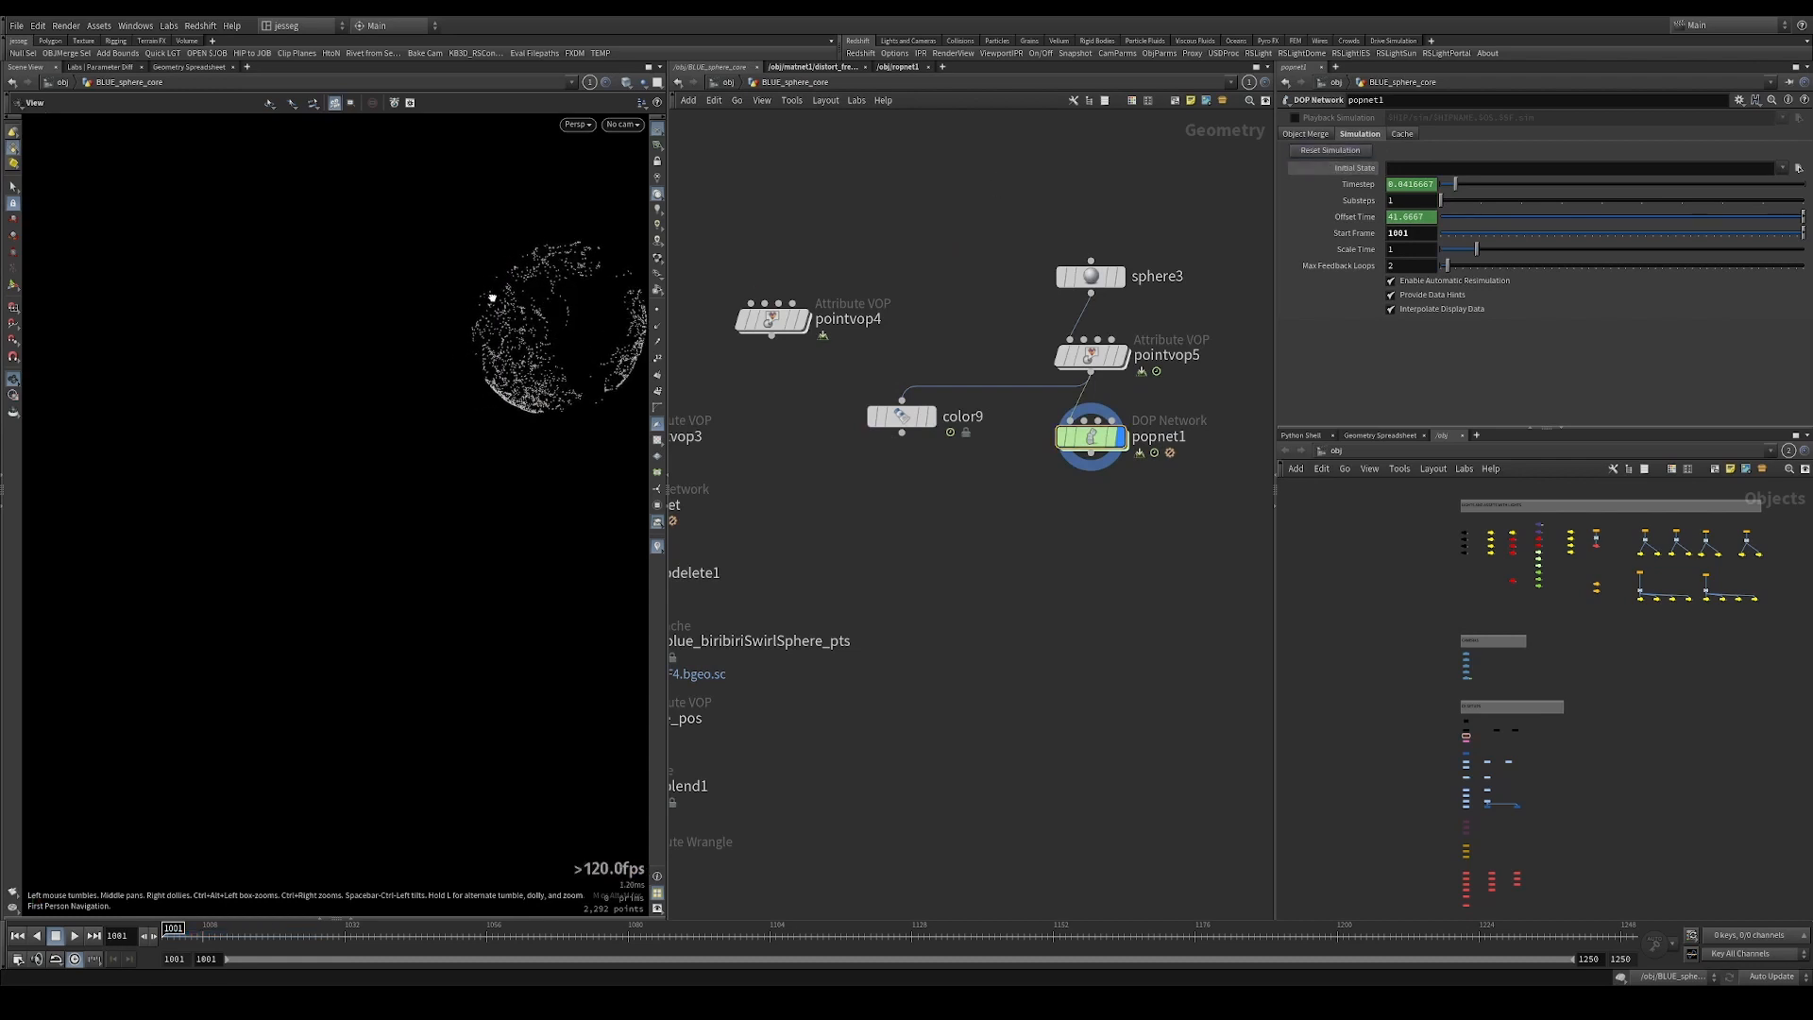
Compare color9's emission colours with popnet1's particles by alternating the displayed node, and play the simulation.
{"action": "left_click", "coordinate": [930, 416]}
{"action": "left_click_drag", "start_coordinate": [509, 294], "coordinate": [449, 292]}
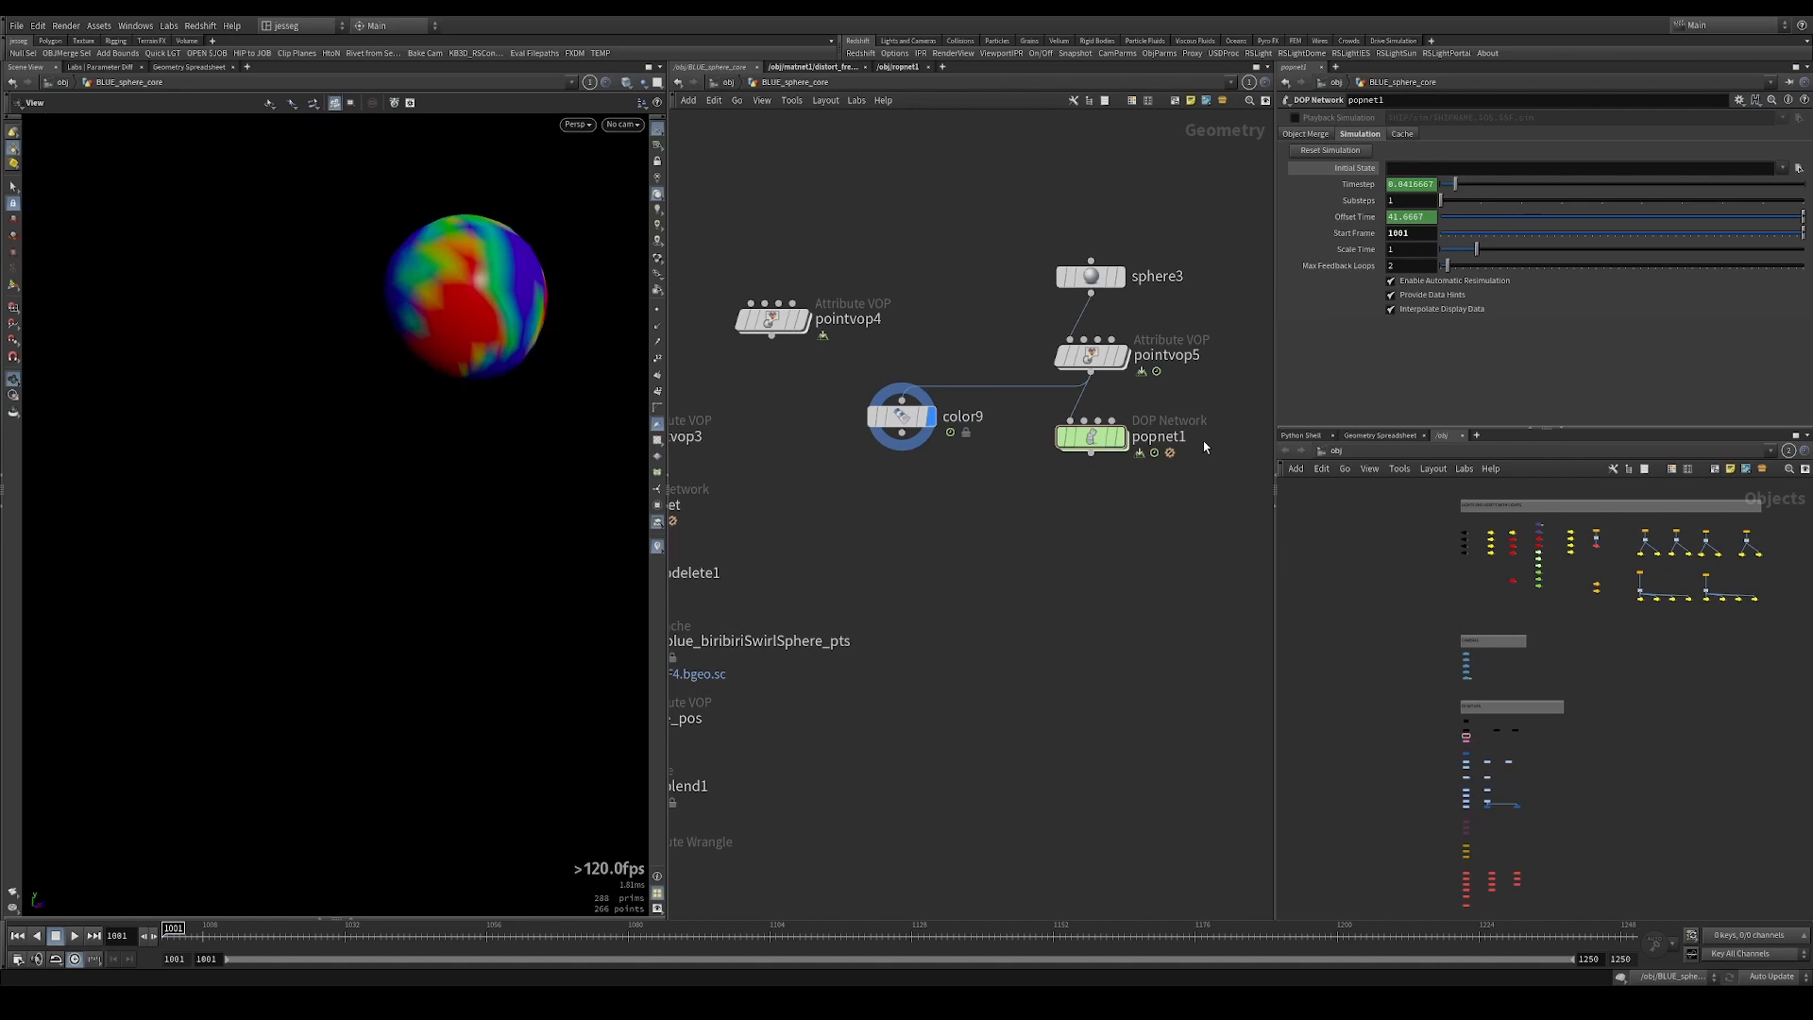
{"action": "left_click", "coordinate": [1120, 437]}
{"action": "left_click_drag", "start_coordinate": [486, 400], "coordinate": [425, 293]}
{"action": "left_click", "coordinate": [930, 420]}
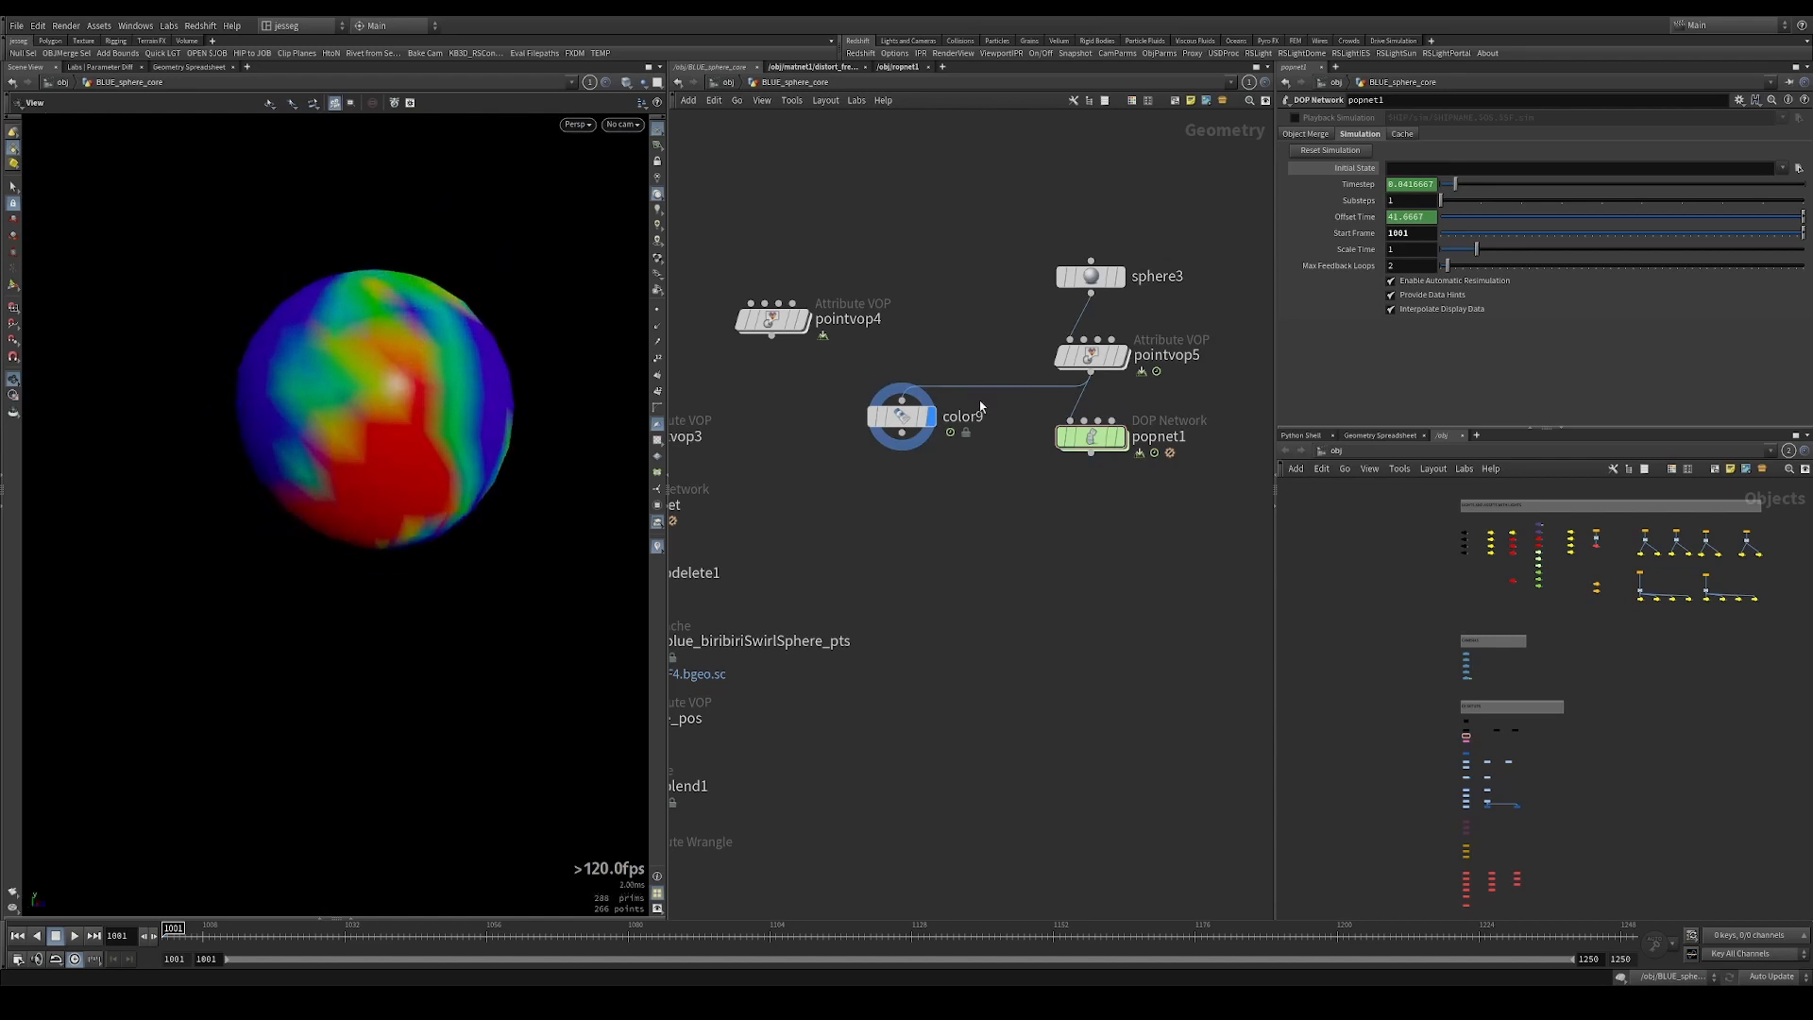
{"action": "left_click_drag", "start_coordinate": [388, 429], "coordinate": [396, 469]}
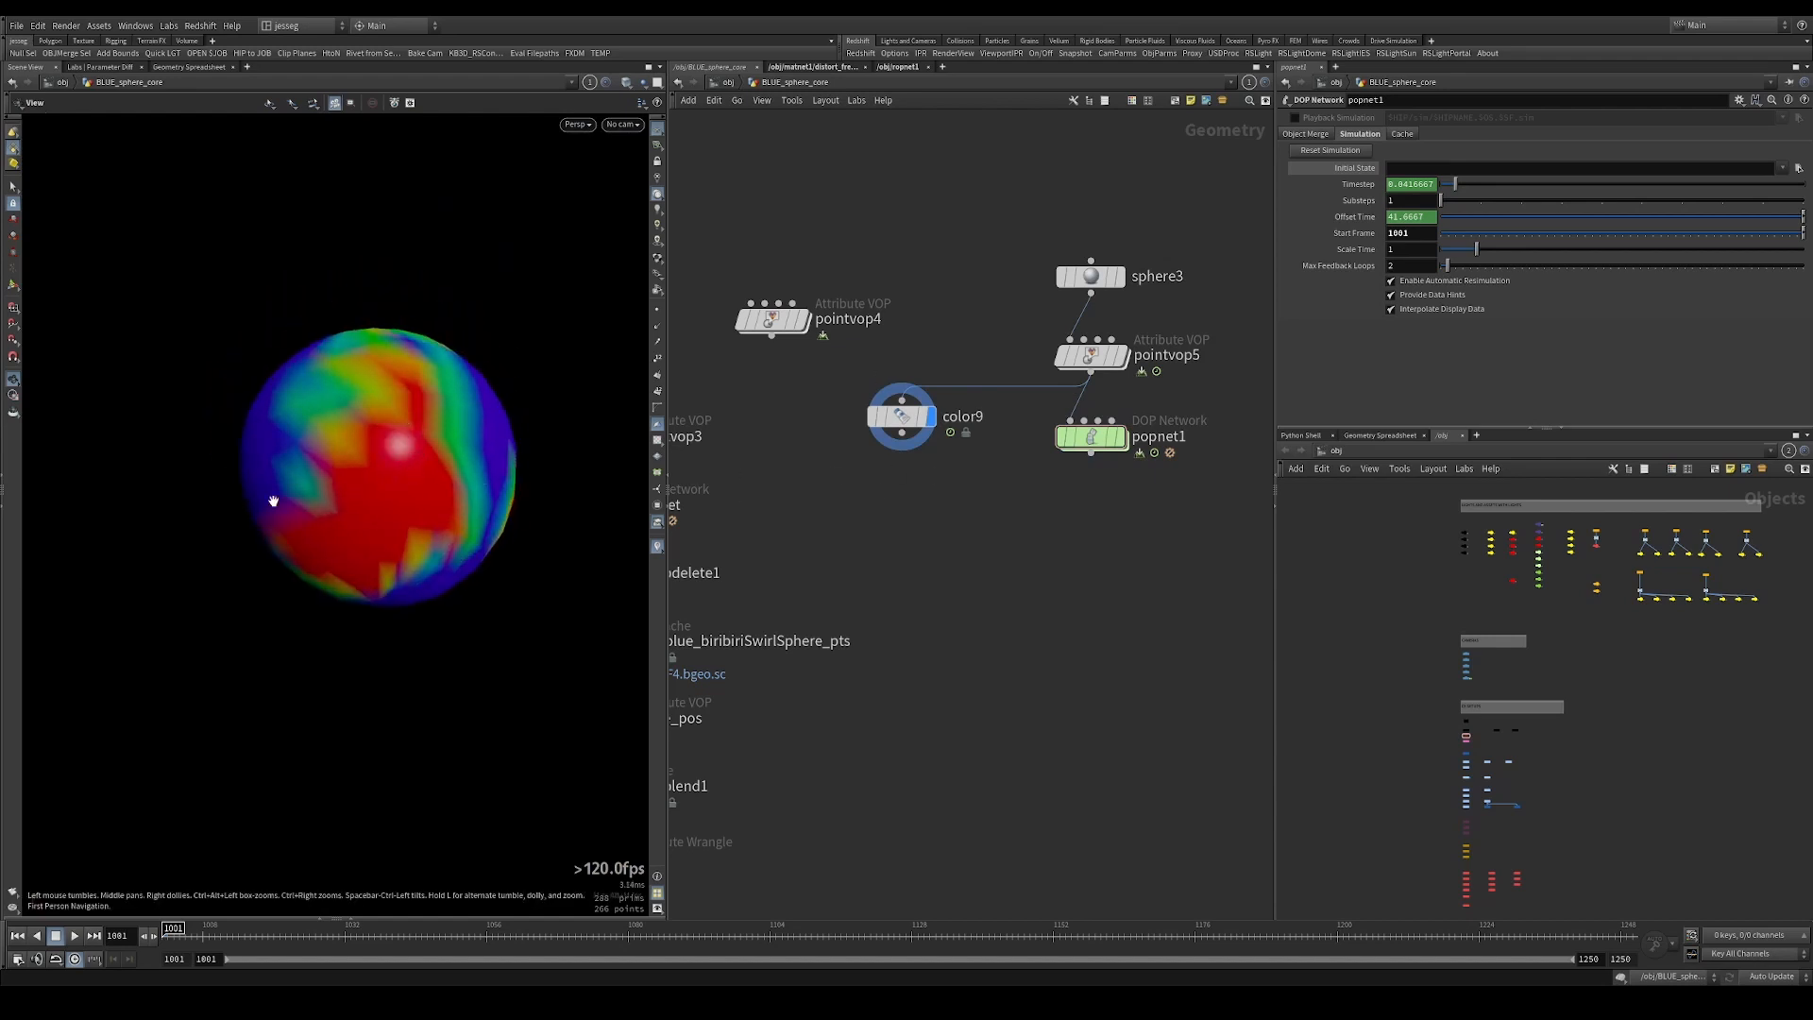
{"action": "left_click", "coordinate": [1121, 436]}
{"action": "left_click_drag", "start_coordinate": [304, 494], "coordinate": [450, 516]}
{"action": "left_click", "coordinate": [930, 416]}
{"action": "left_click_drag", "start_coordinate": [242, 390], "coordinate": [554, 450]}
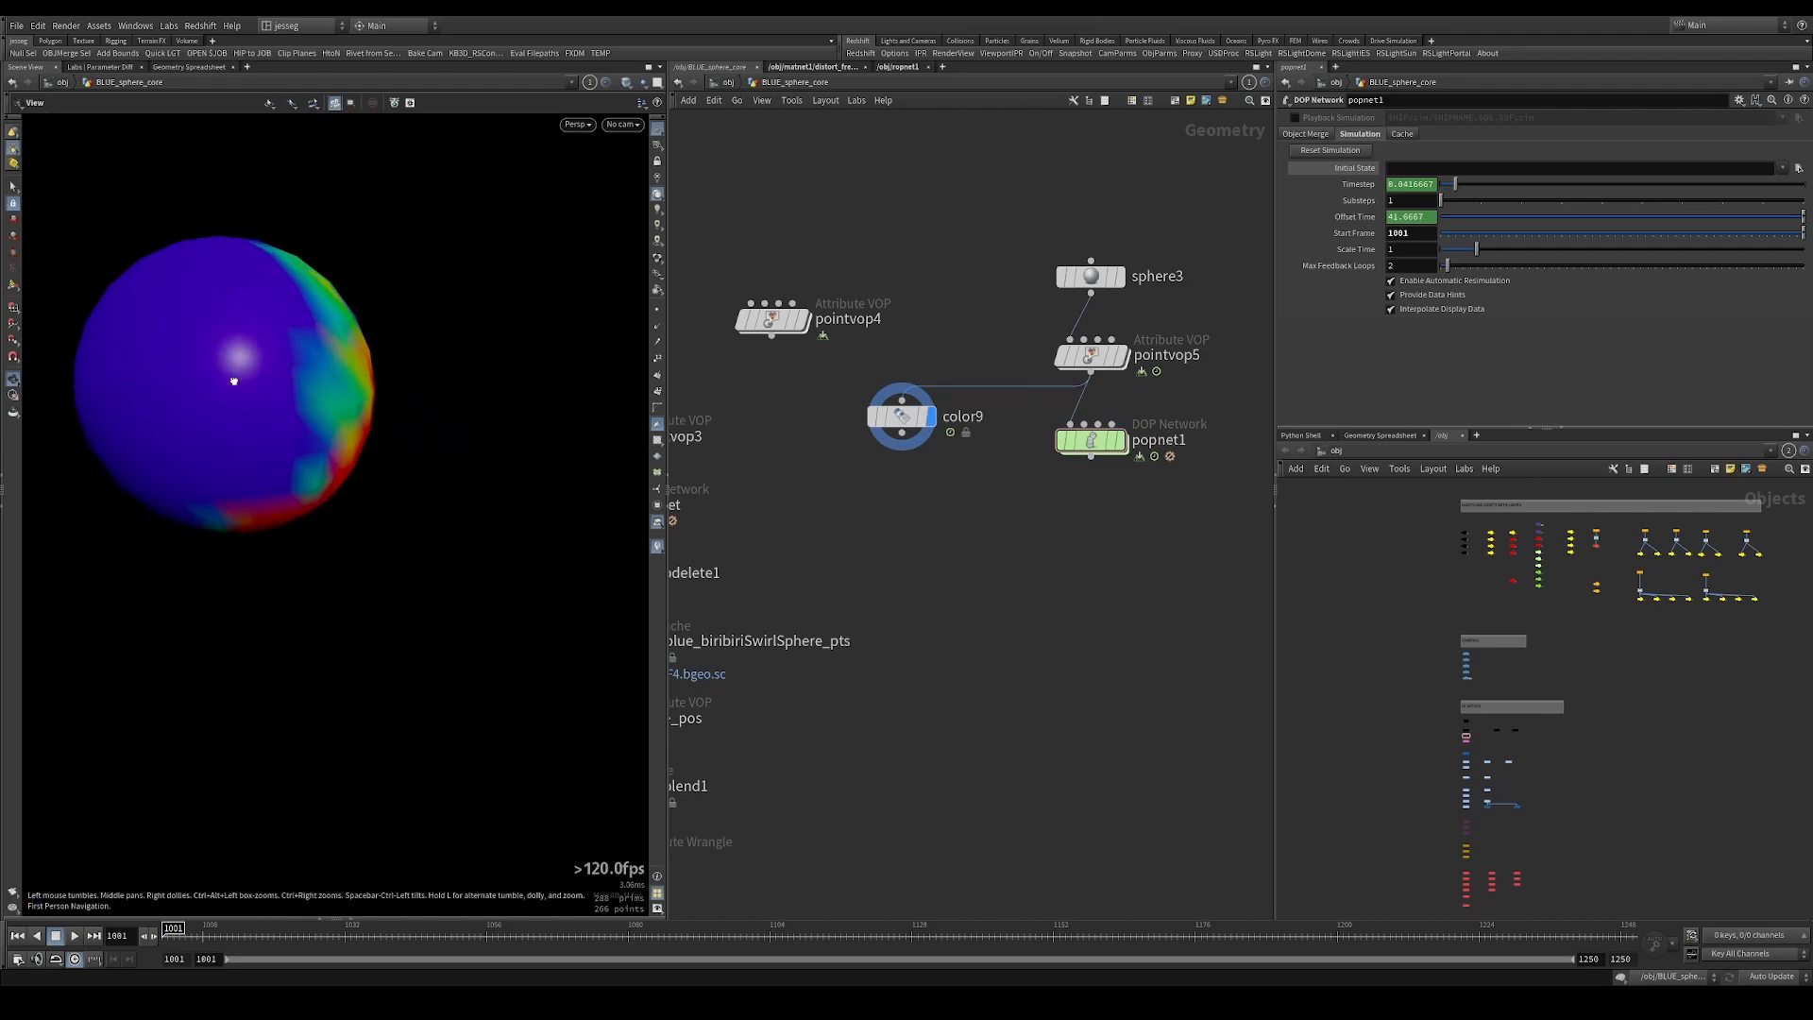
{"action": "left_click", "coordinate": [1121, 439]}
{"action": "left_click_drag", "start_coordinate": [226, 370], "coordinate": [278, 428]}
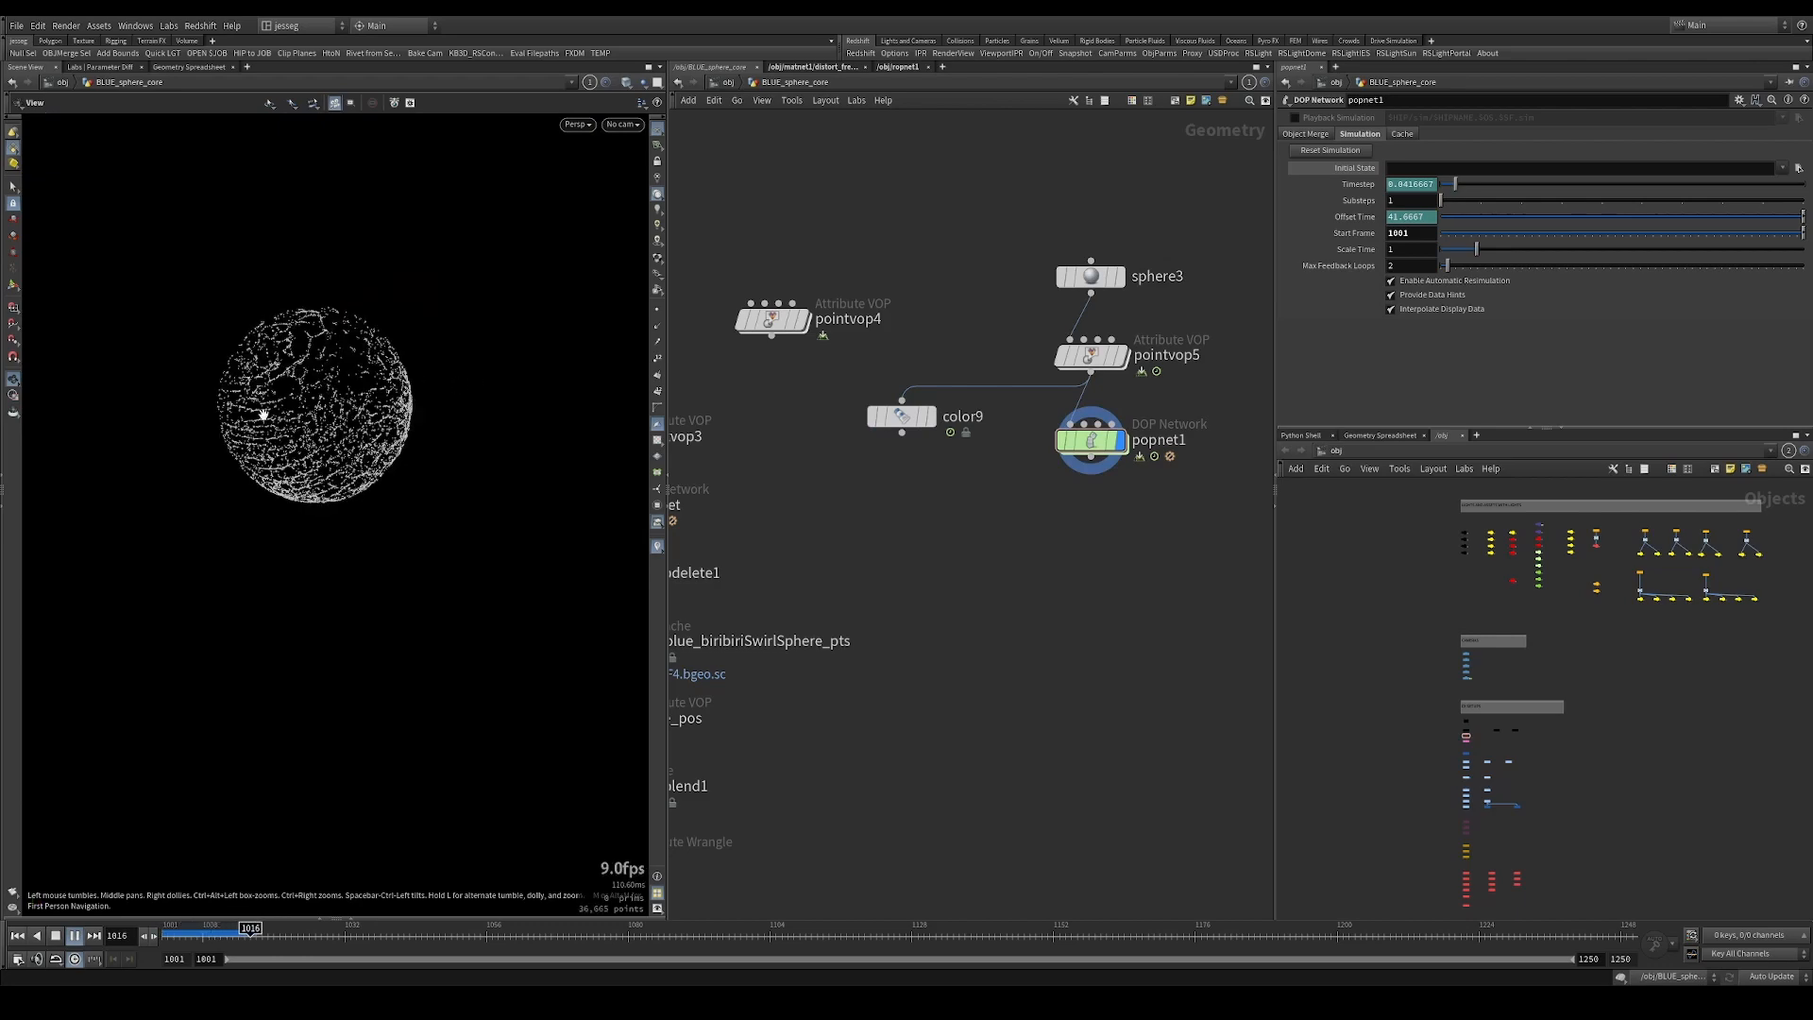
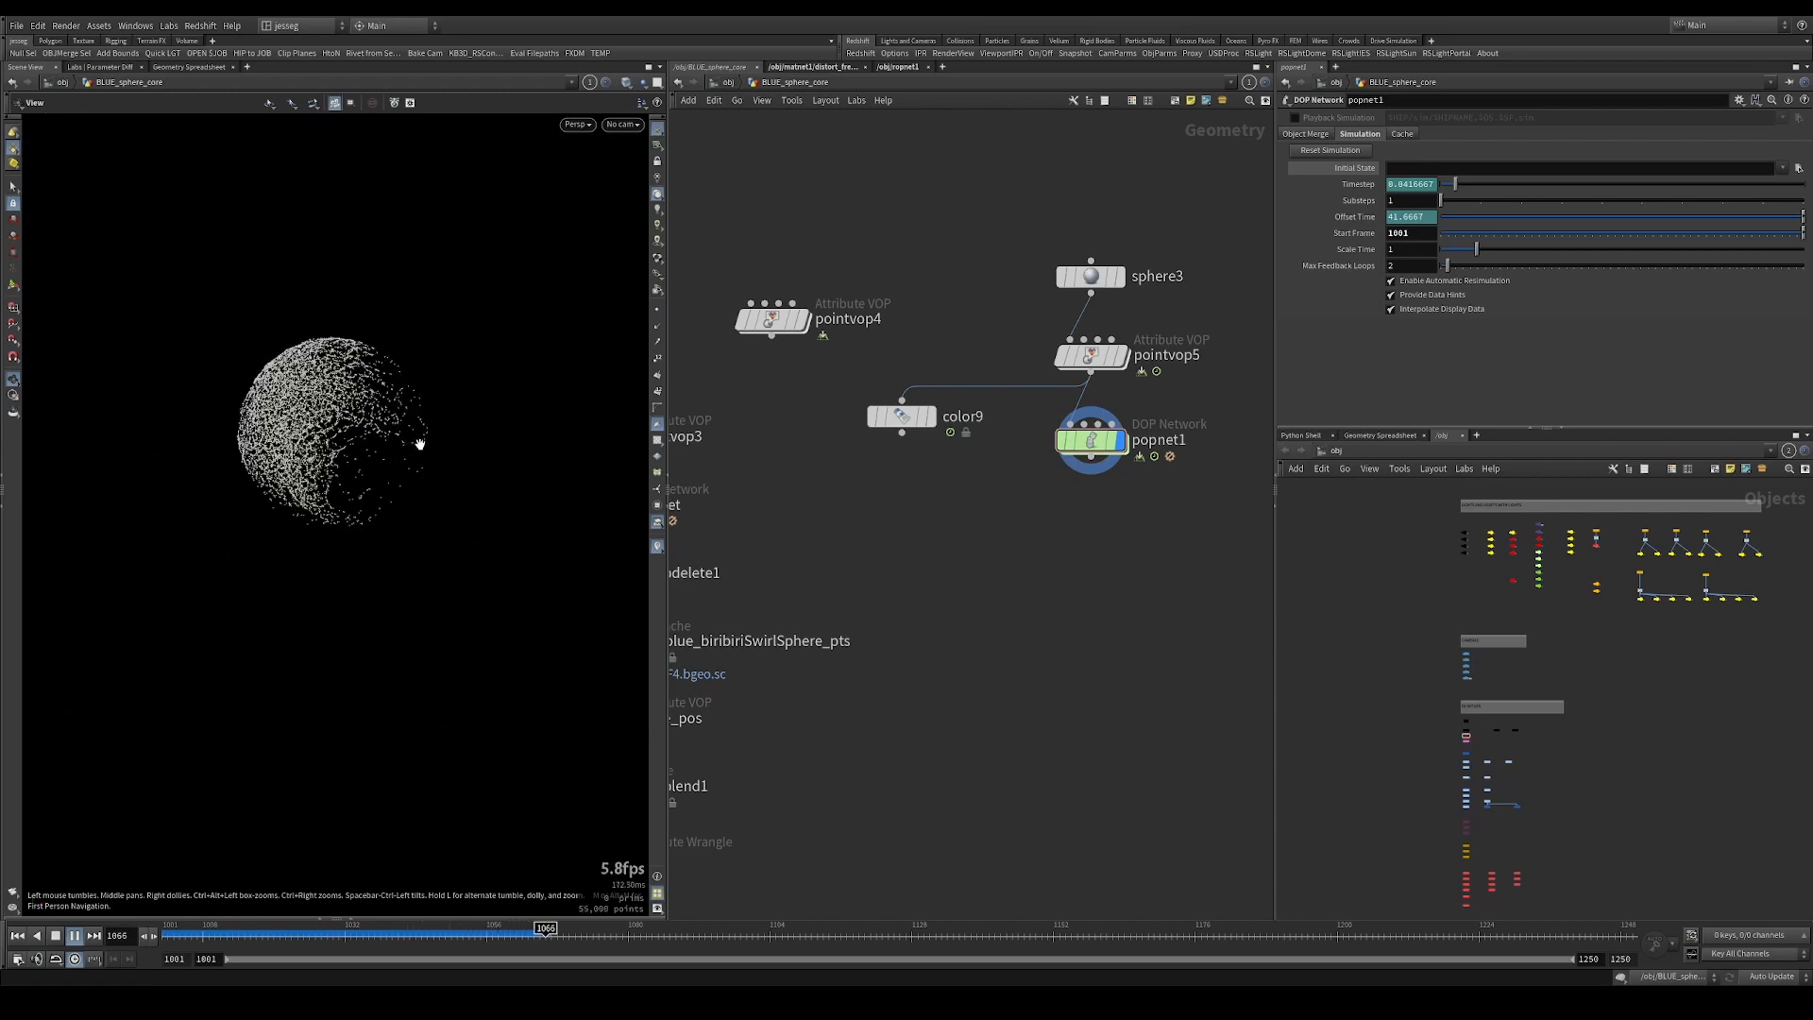
Open popnet1's network and examine the code of popwrangle1.
{"action": "double_click", "coordinate": [1124, 434]}
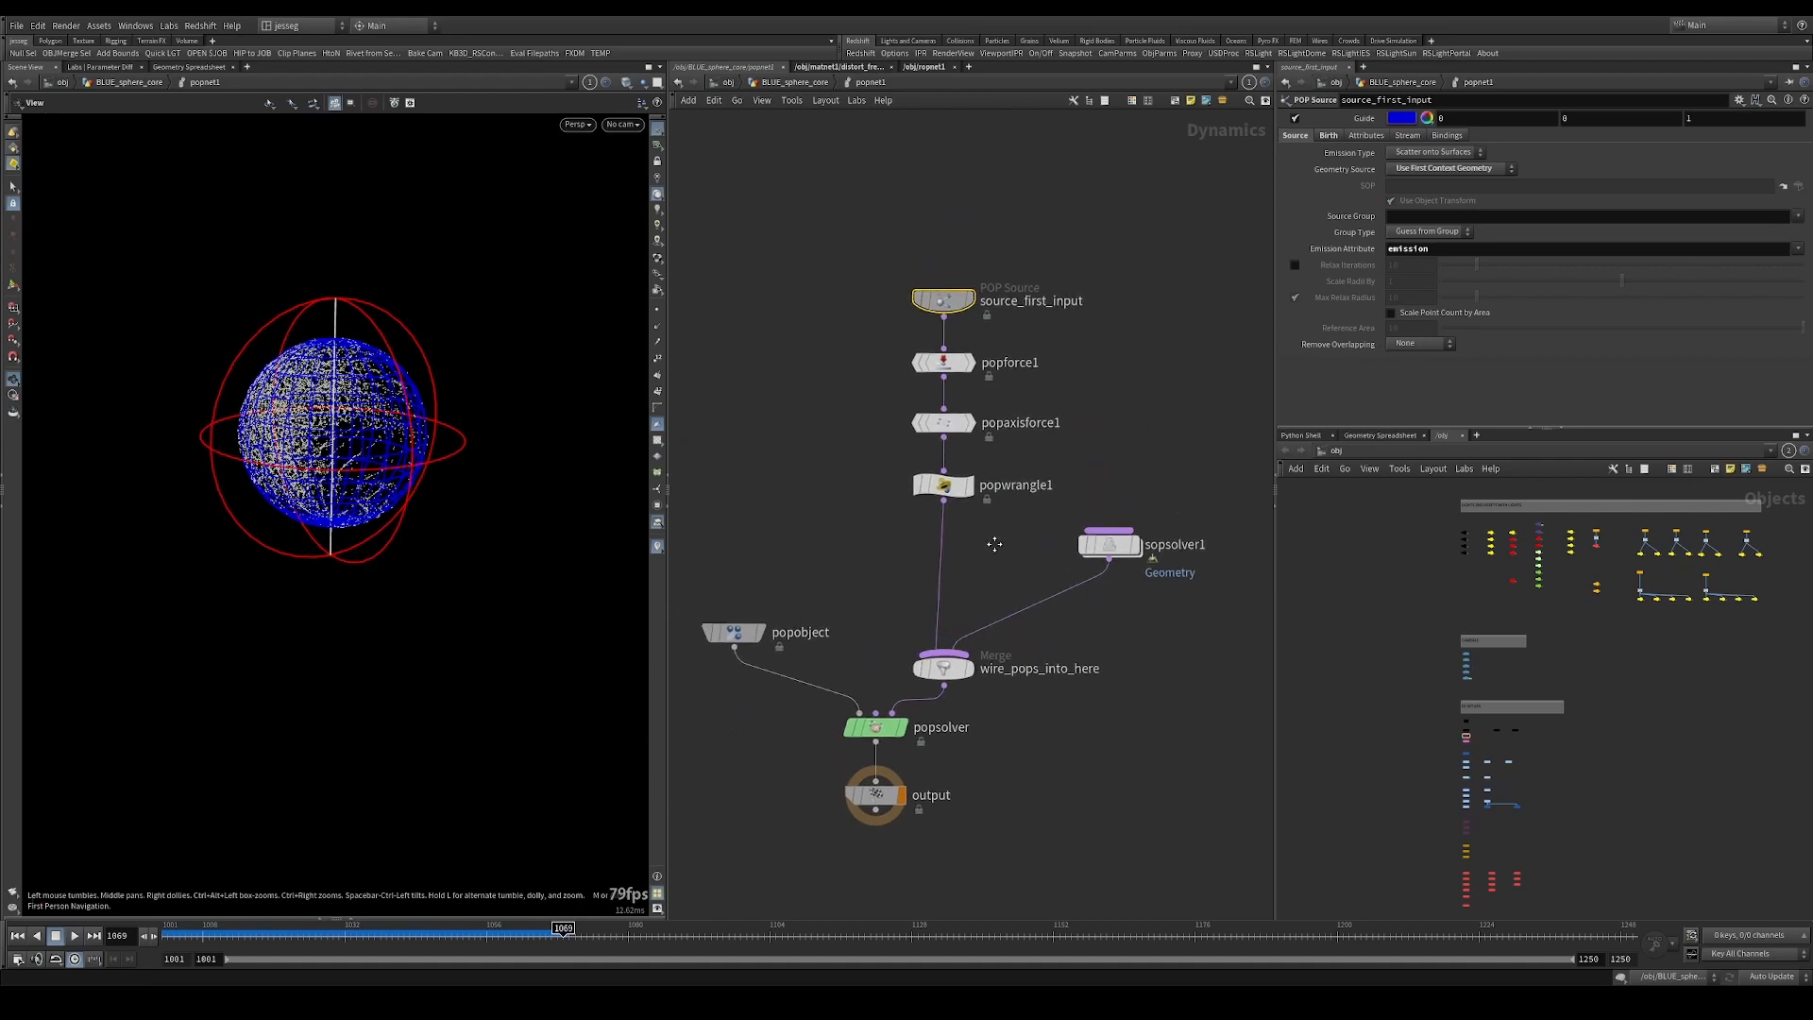
{"action": "left_click", "coordinate": [943, 485]}
{"action": "middle_click_drag", "start_coordinate": [881, 441], "coordinate": [926, 412]}
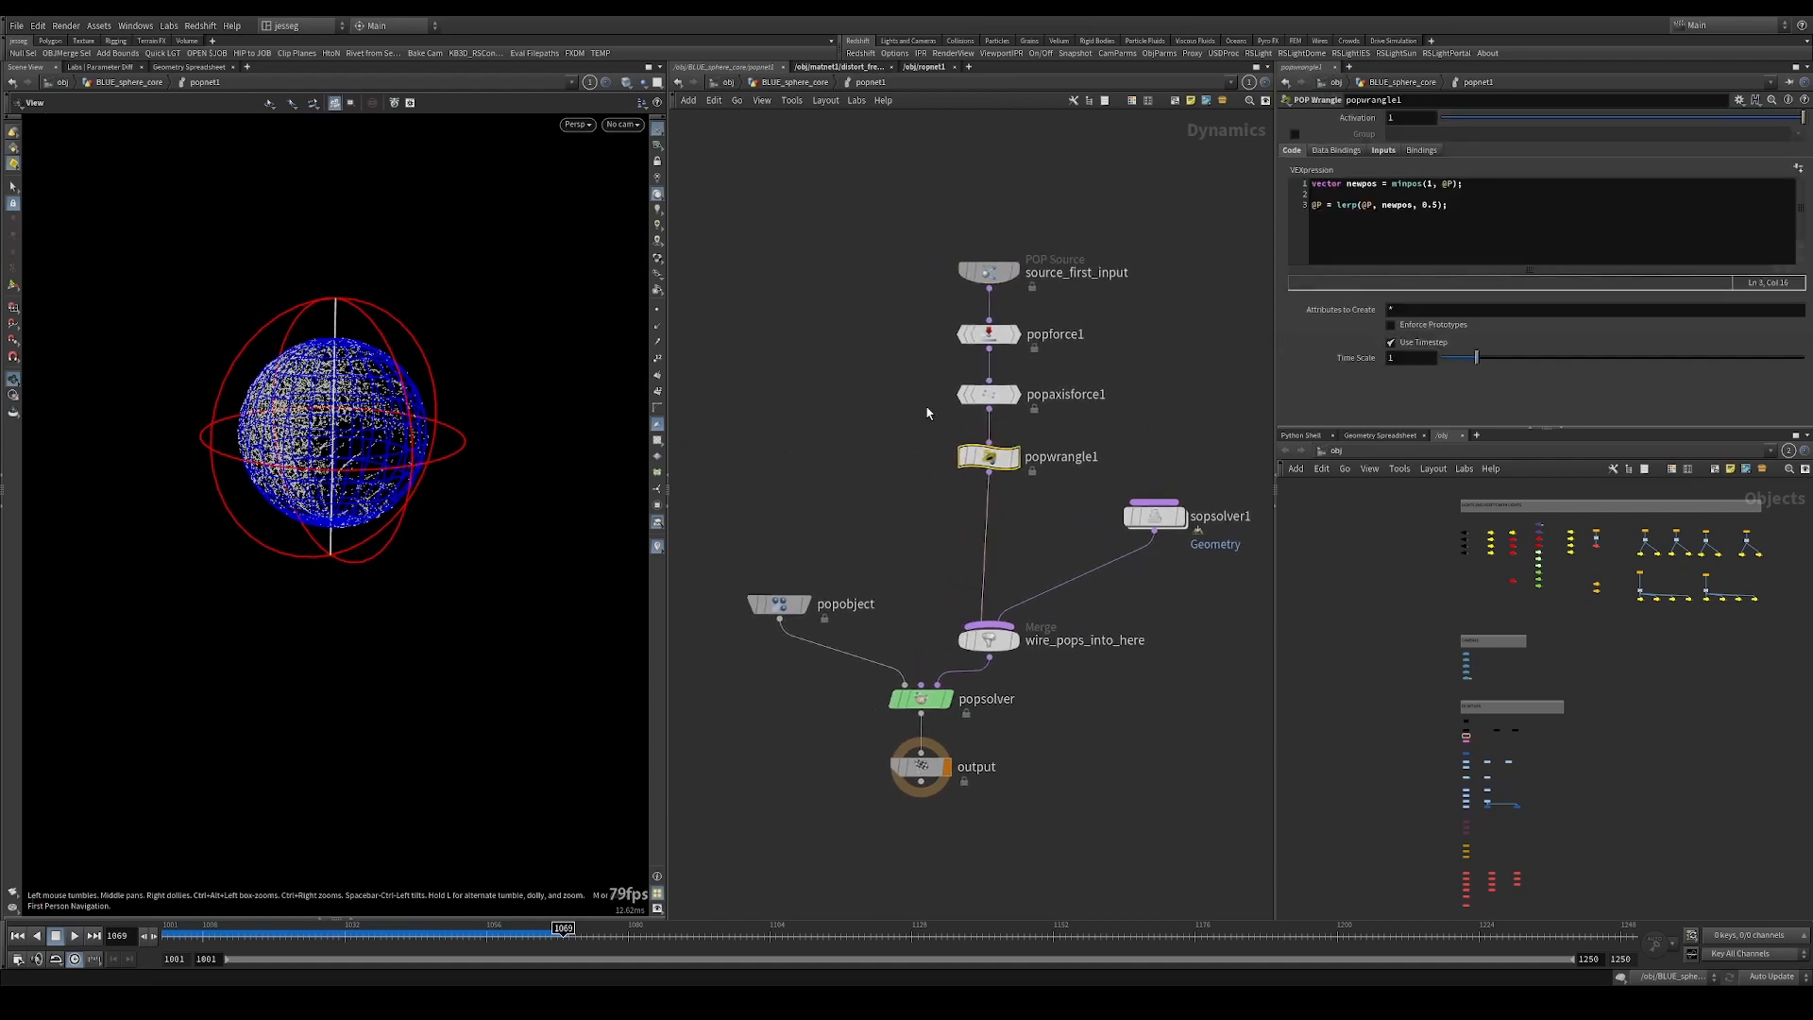
Examine the popaxisforce1 and popforce1 nodes in popnet1's network, and return to BLUE_sphere_core.
{"action": "left_click", "coordinate": [987, 395]}
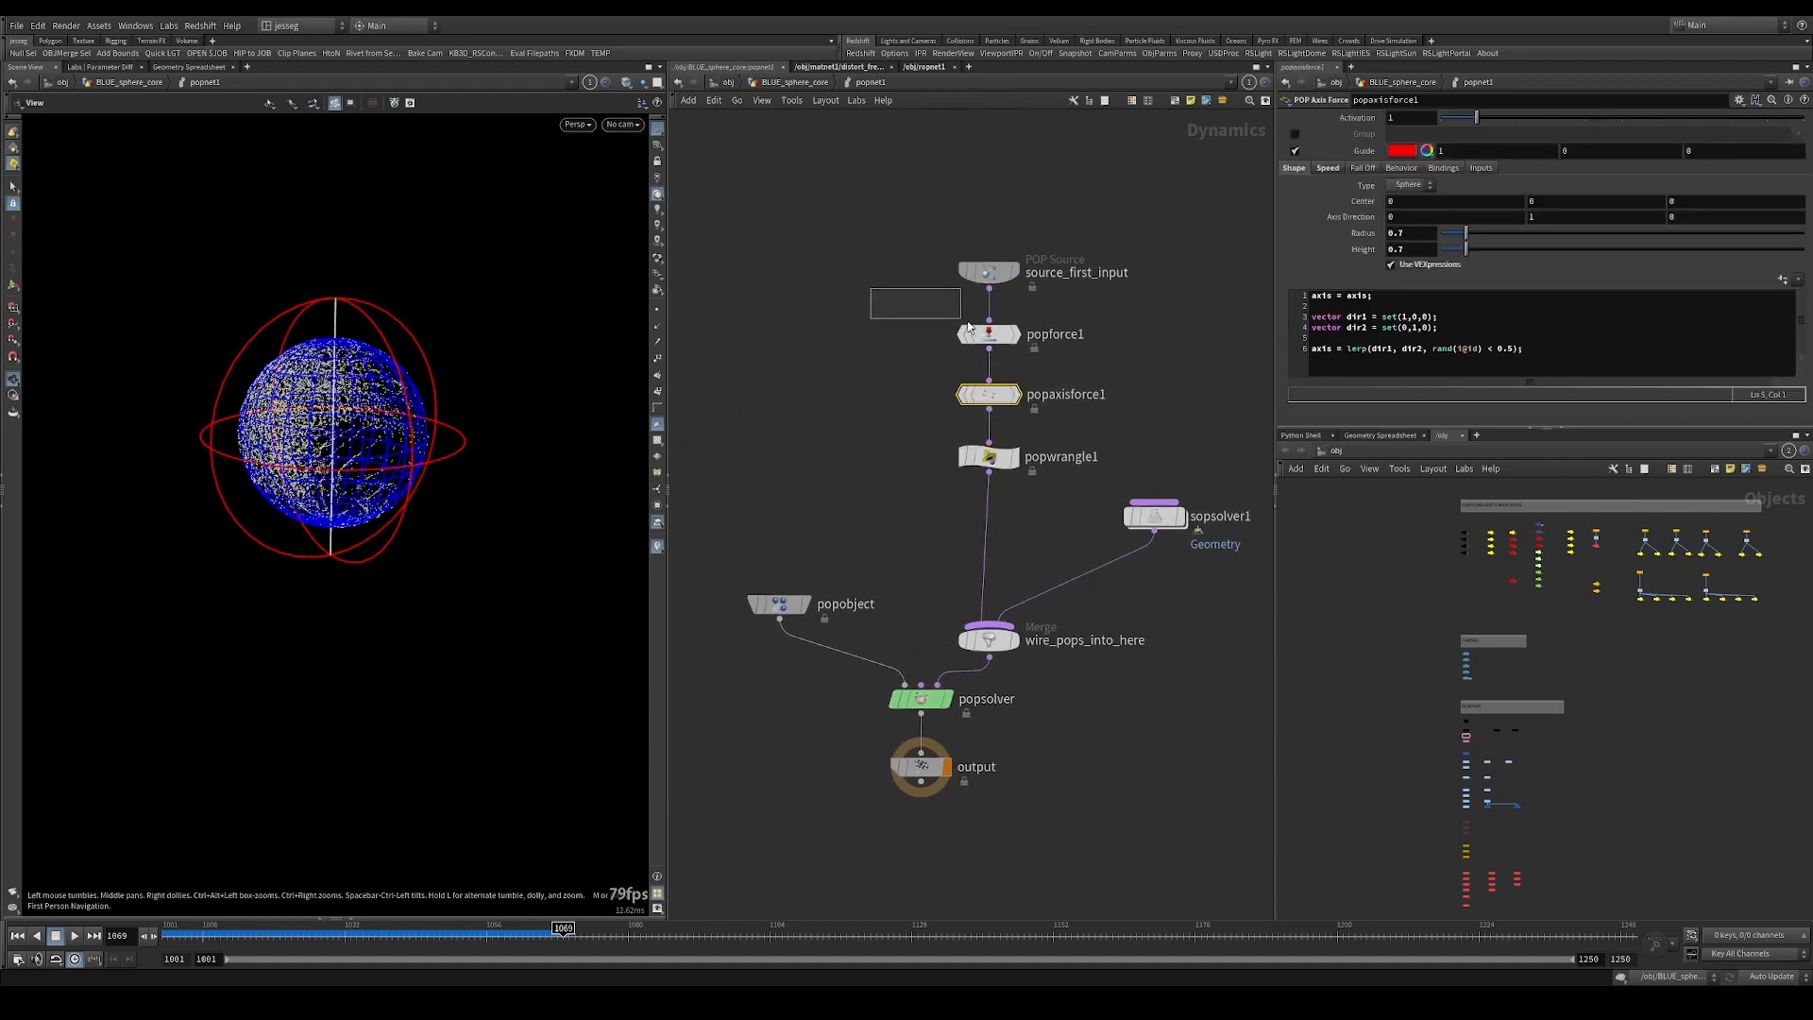
{"action": "left_click_drag", "start_coordinate": [968, 326], "coordinate": [973, 332]}
{"action": "left_click", "coordinate": [784, 82]}
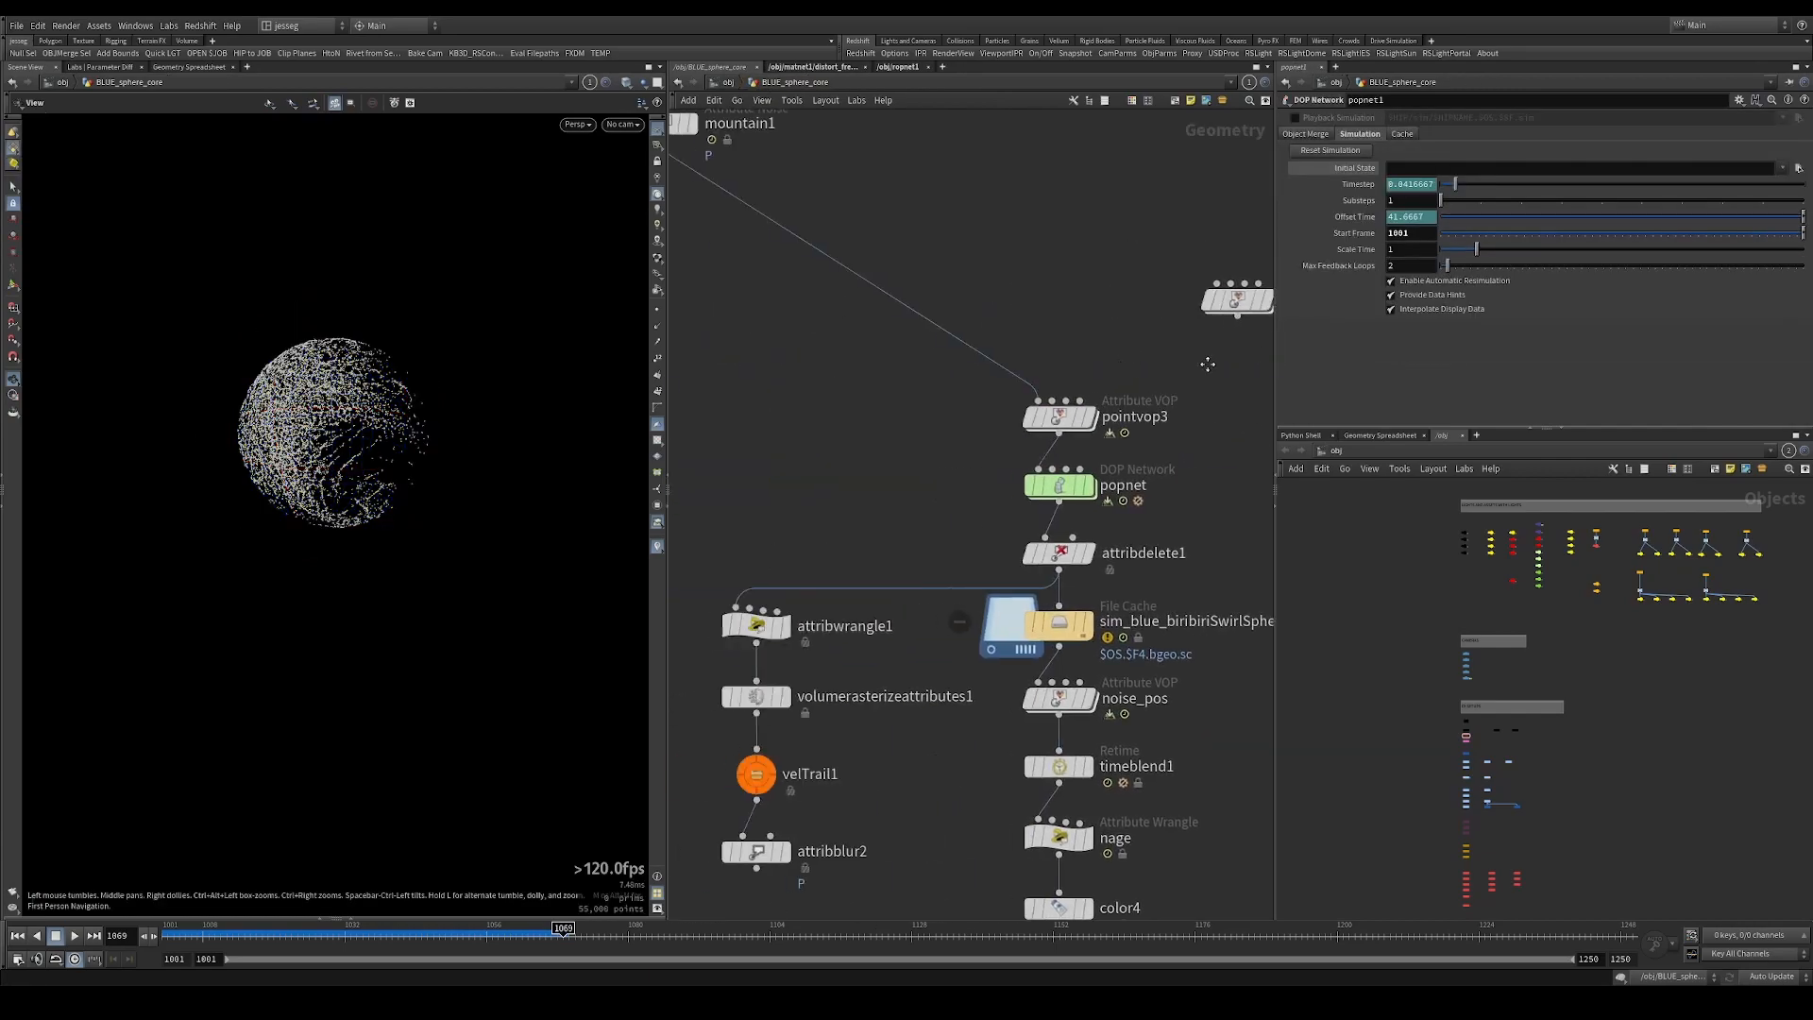
Display the sim_blue_biribiriSwirlSphere_pts file cache and play its cached particles.
{"action": "middle_click_drag", "start_coordinate": [1081, 510], "coordinate": [959, 499]}
{"action": "left_click", "coordinate": [966, 606]}
{"action": "key", "text": "Up"}
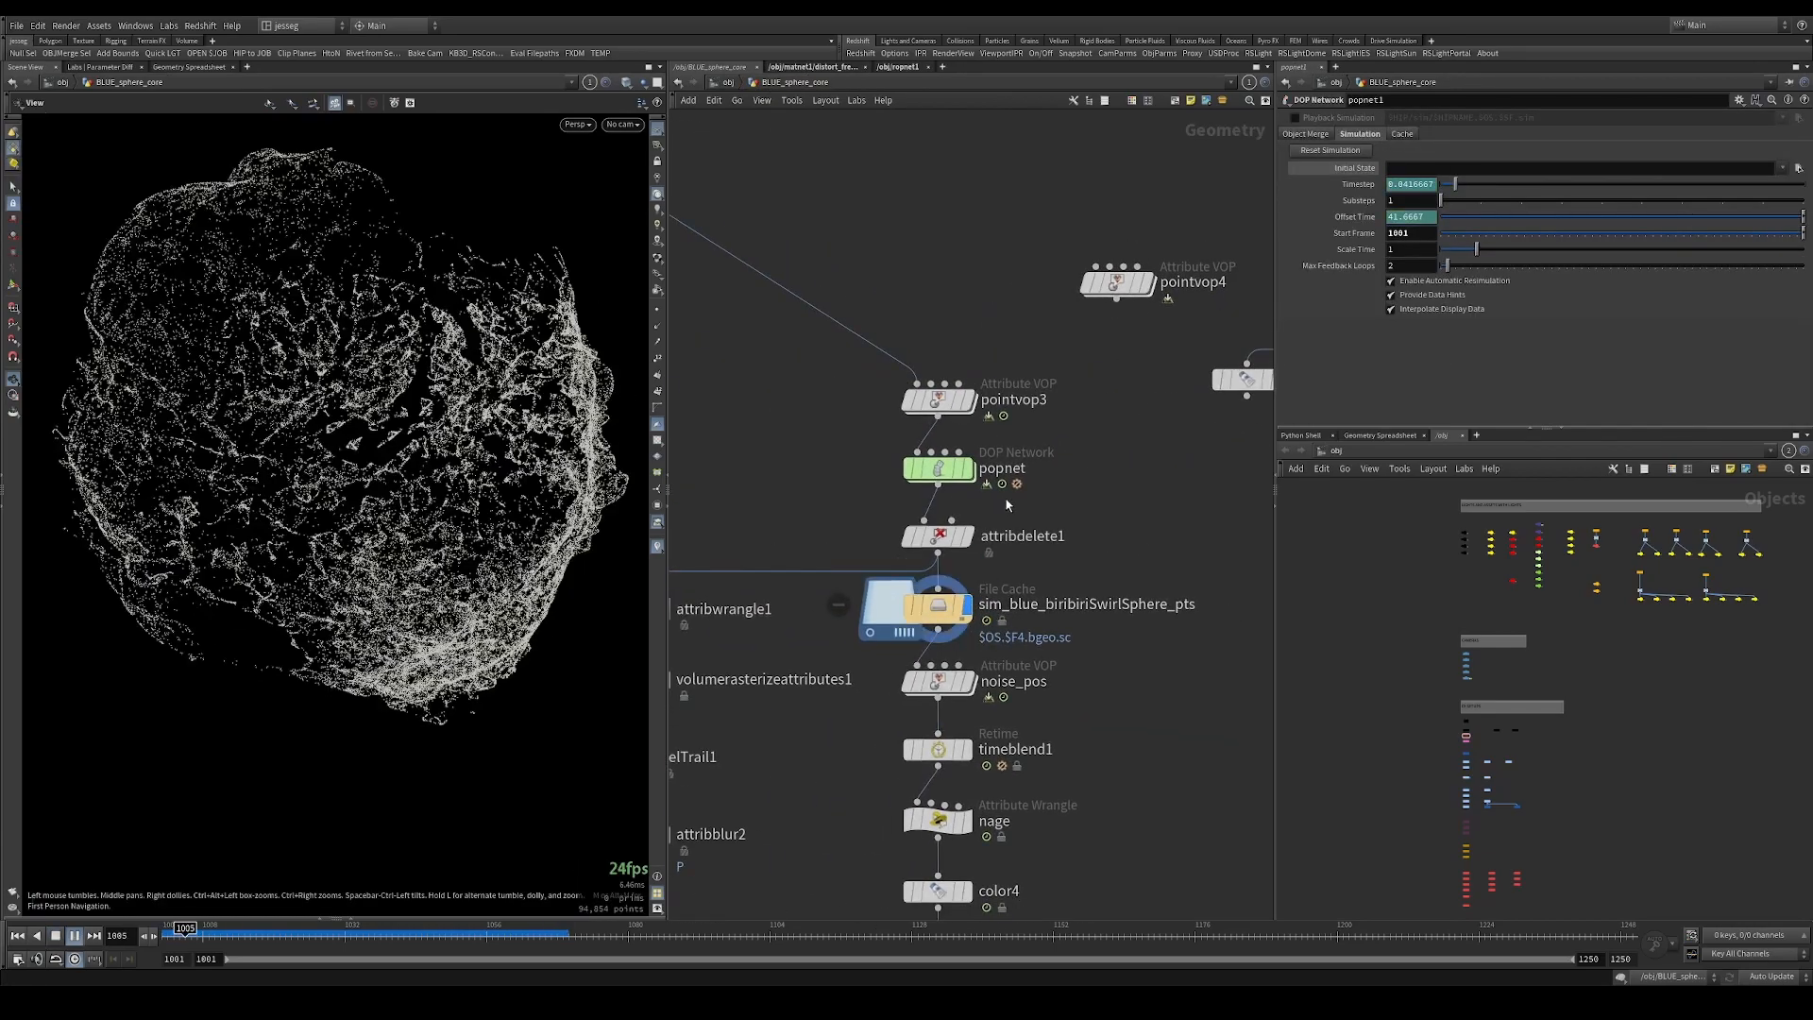
{"action": "key", "text": "Down"}
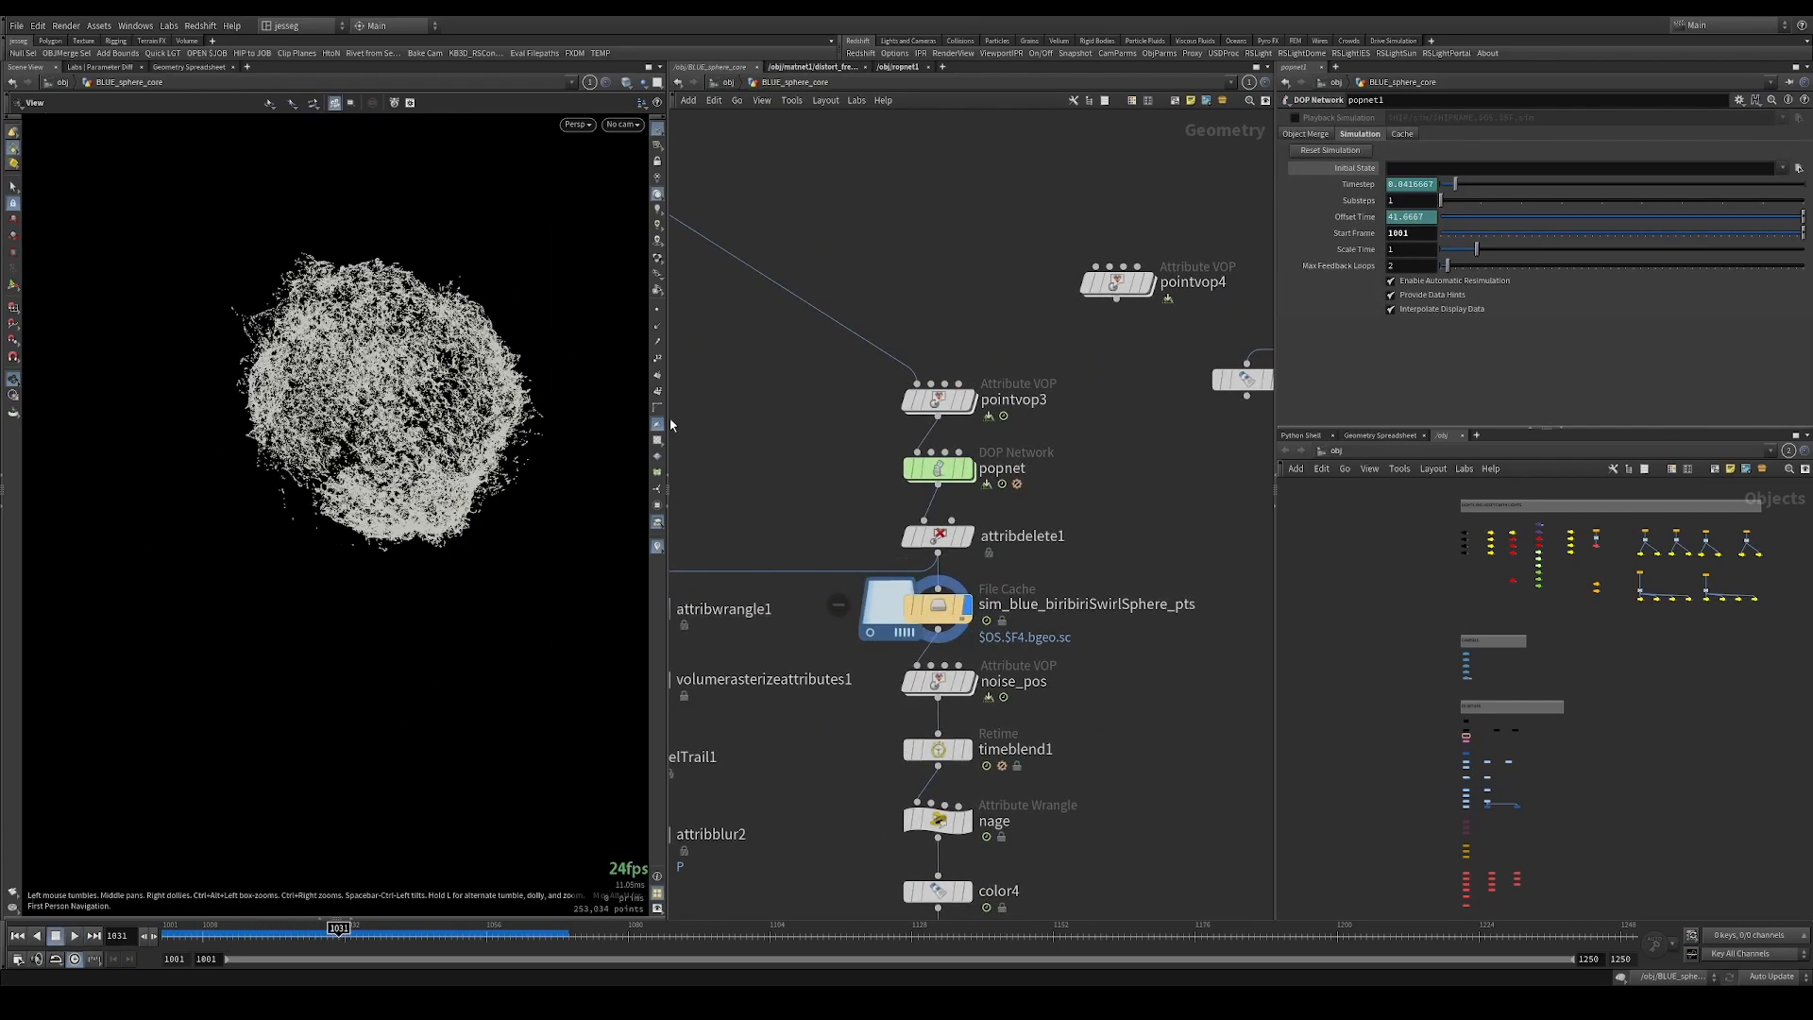
Open the original popnet's network and examine popwrangle1's code and popforce1's noise settings.
{"action": "double_click", "coordinate": [938, 468]}
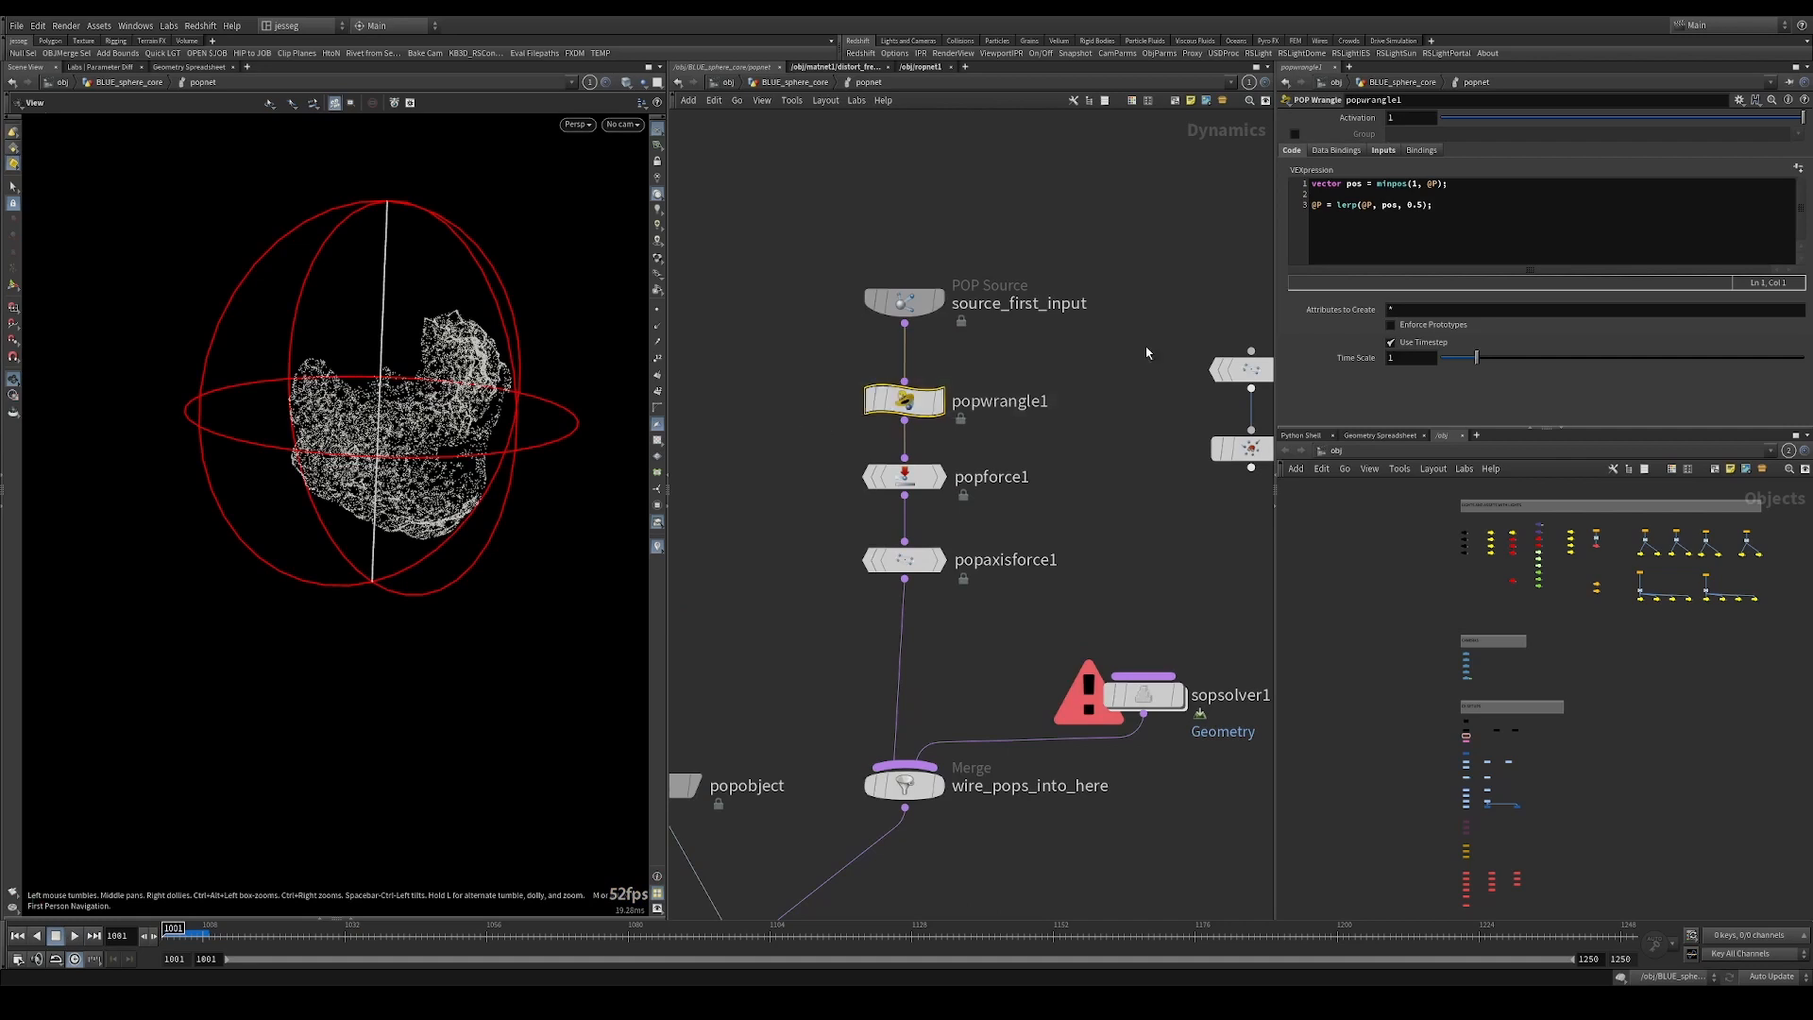
{"action": "left_click", "coordinate": [1423, 208]}
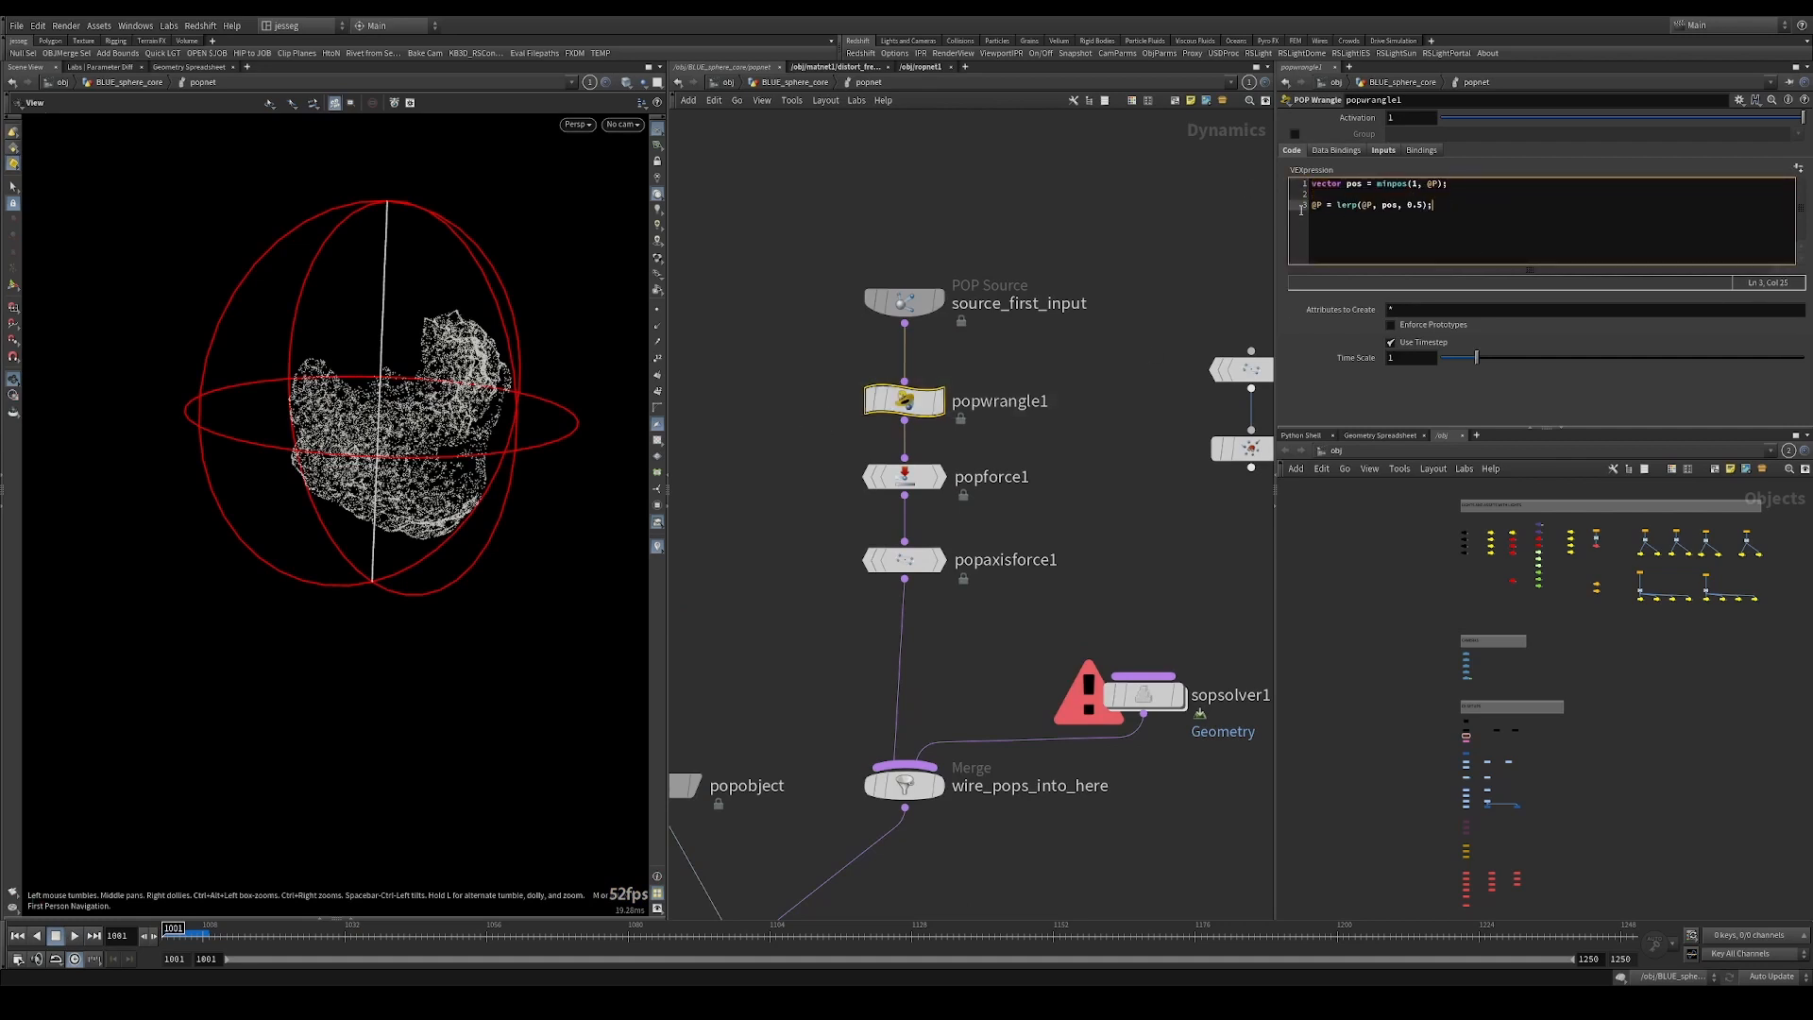
{"action": "left_click", "coordinate": [903, 476]}
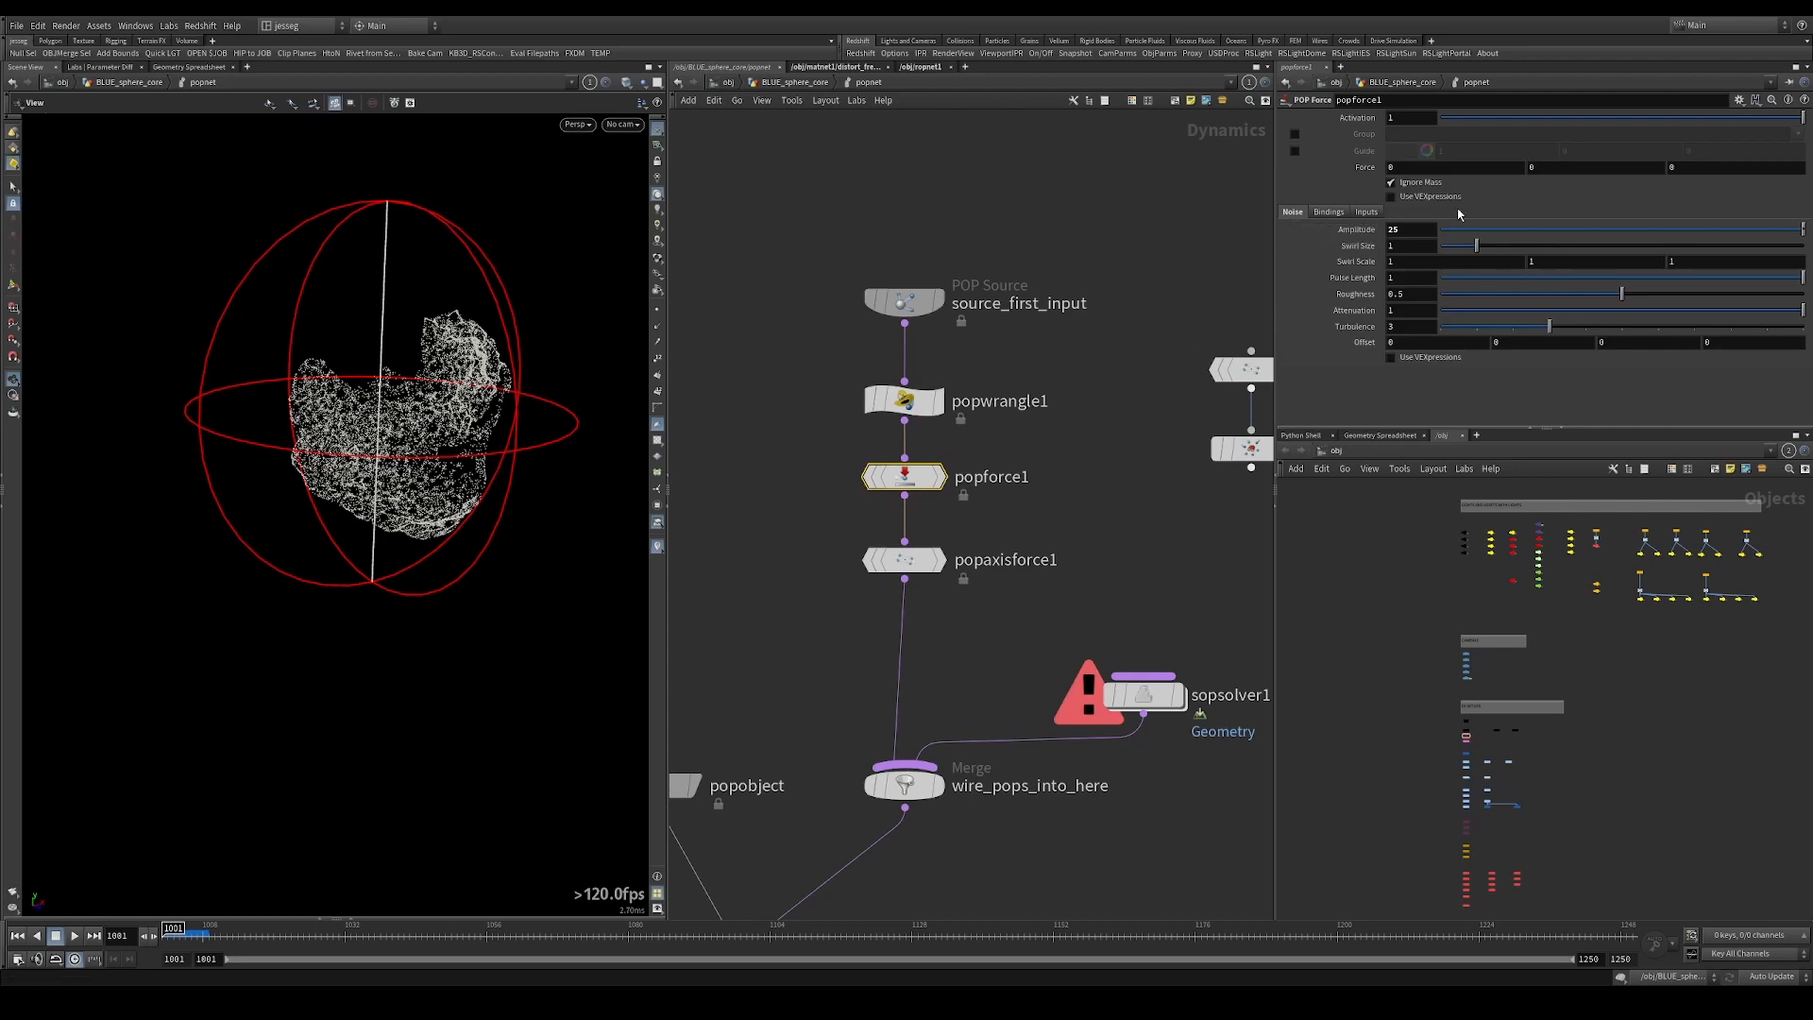
Examine popaxisforce1's shape expression that blends the up and side axes, and its speed settings.
{"action": "left_click_drag", "start_coordinate": [1031, 512], "coordinate": [798, 591]}
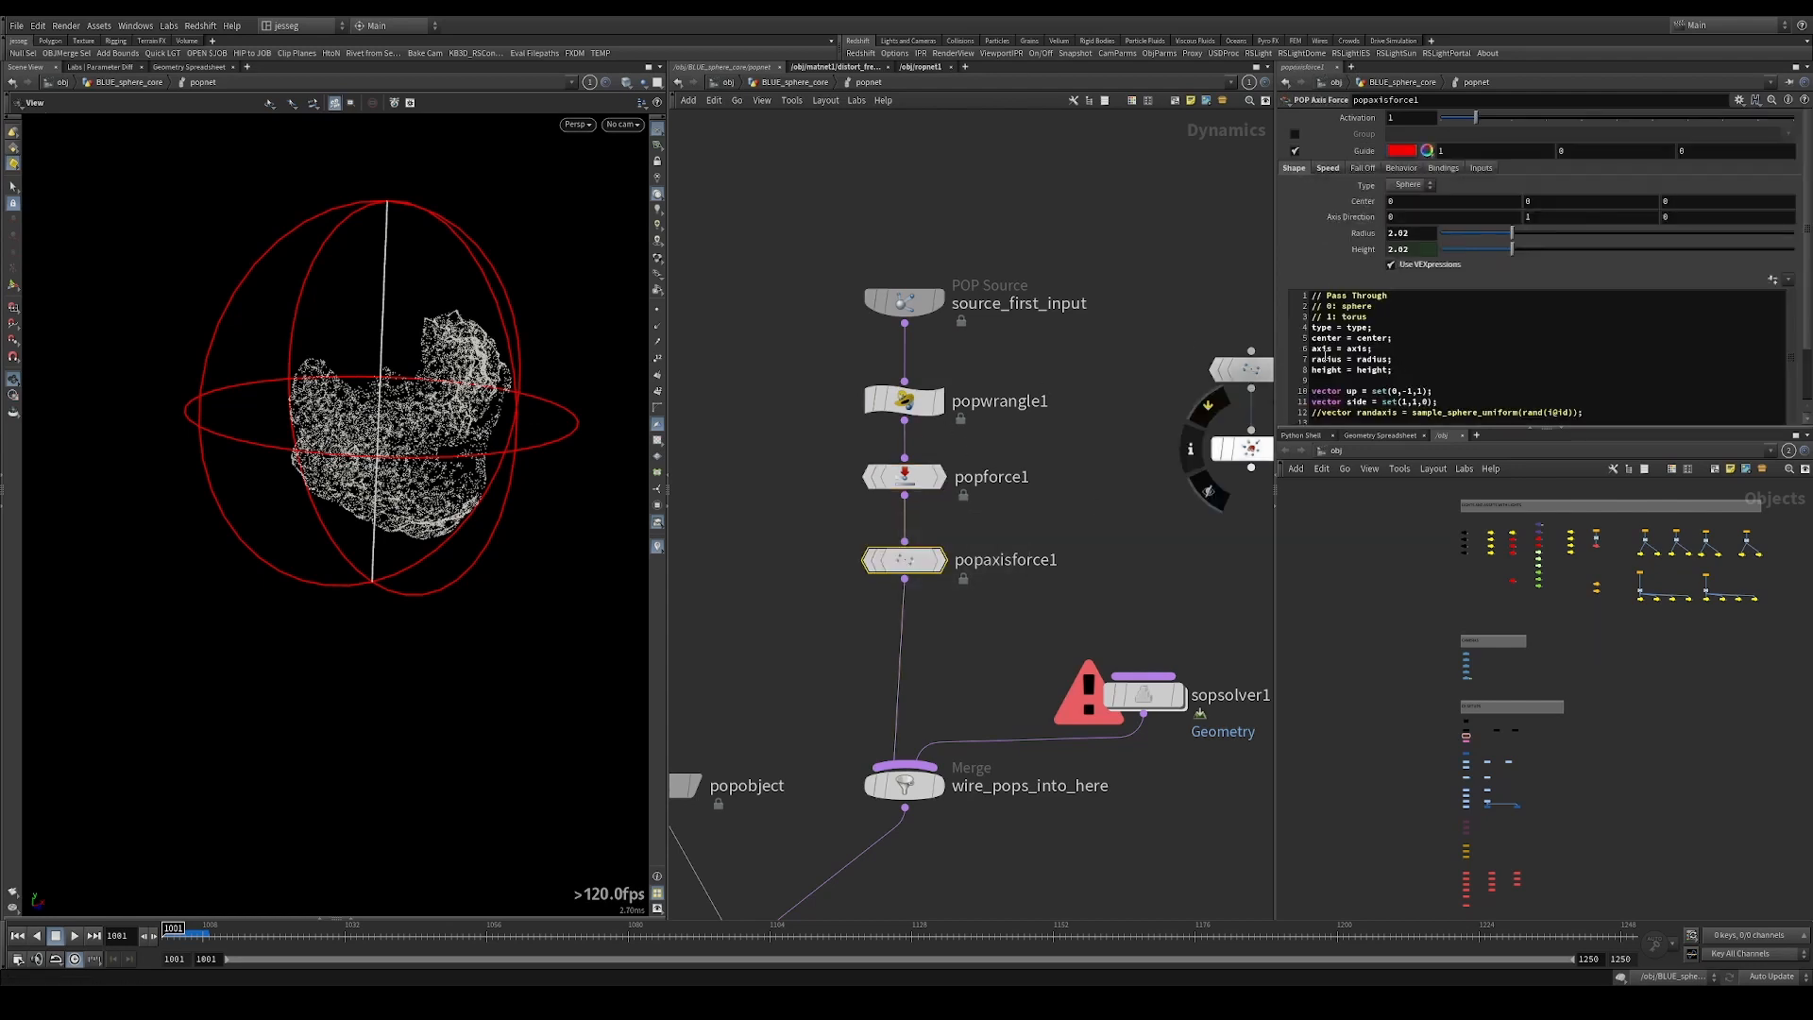
{"action": "middle_click_drag", "start_coordinate": [1208, 453], "coordinate": [1144, 244]}
{"action": "scroll", "coordinate": [1384, 370], "scroll_direction": "down", "scroll_amount": 2}
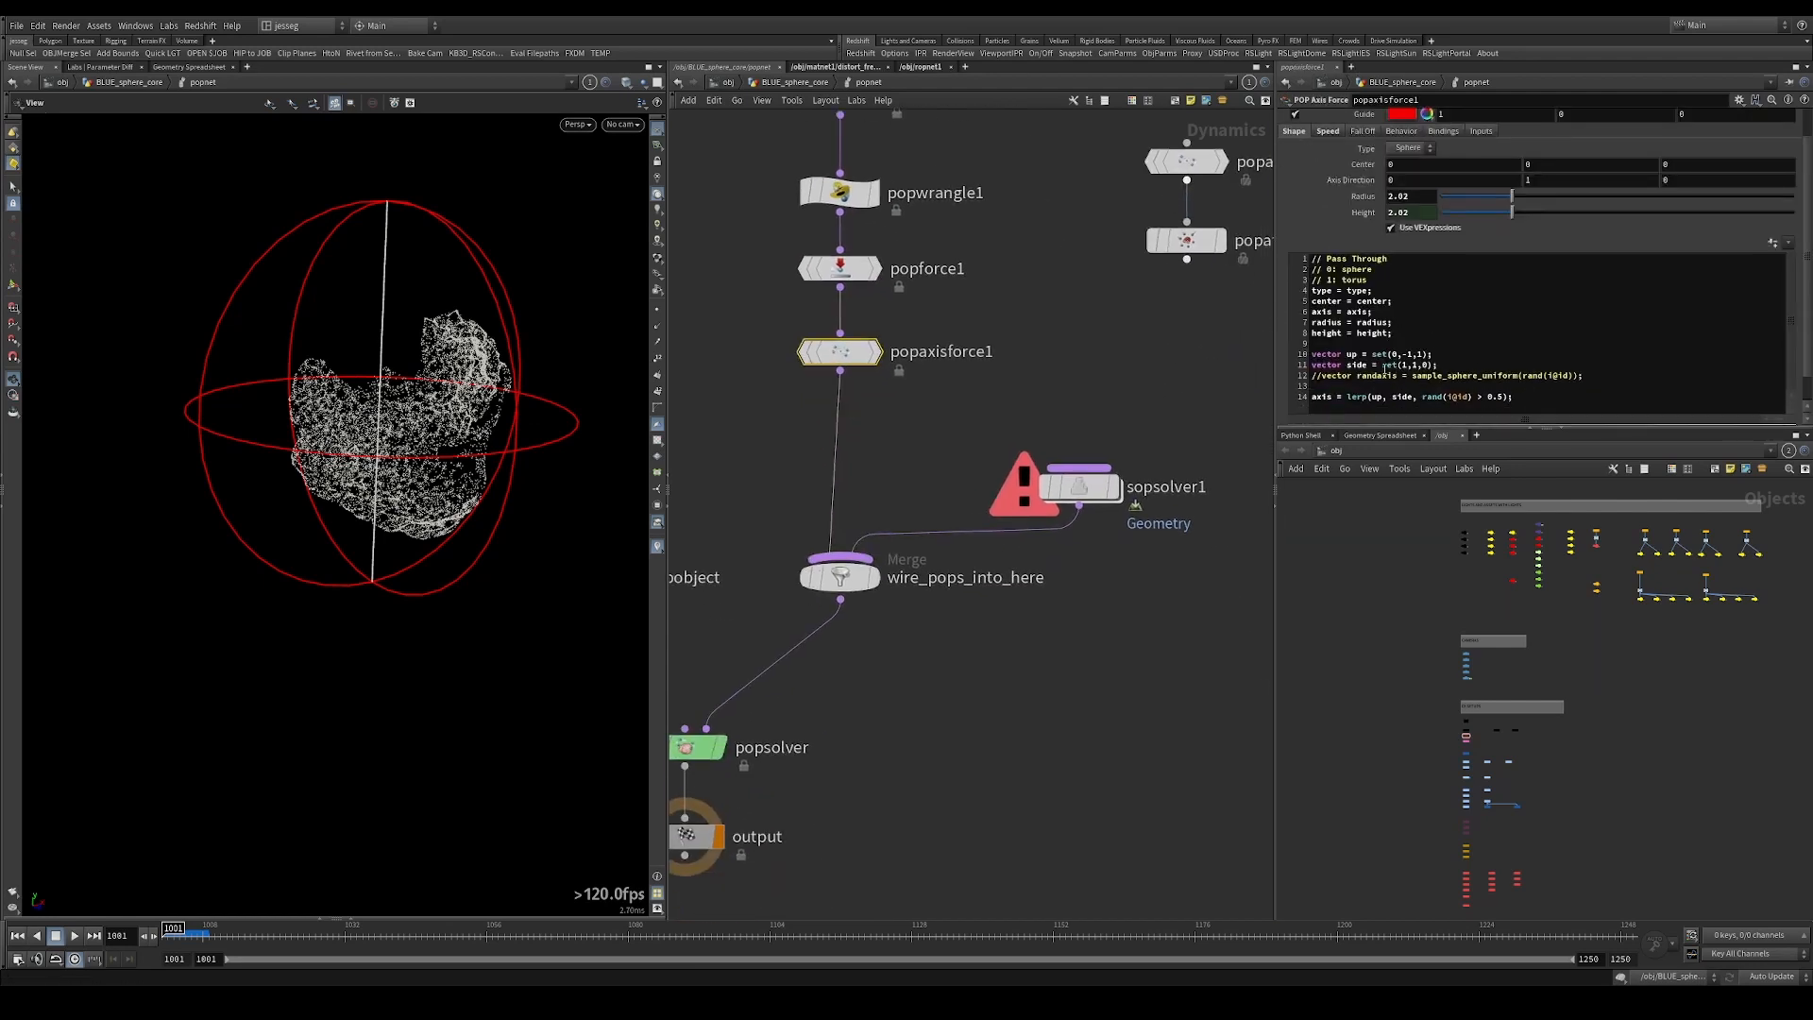
{"action": "left_click_drag", "start_coordinate": [1531, 405], "coordinate": [1218, 354]}
{"action": "left_click", "coordinate": [1404, 388]}
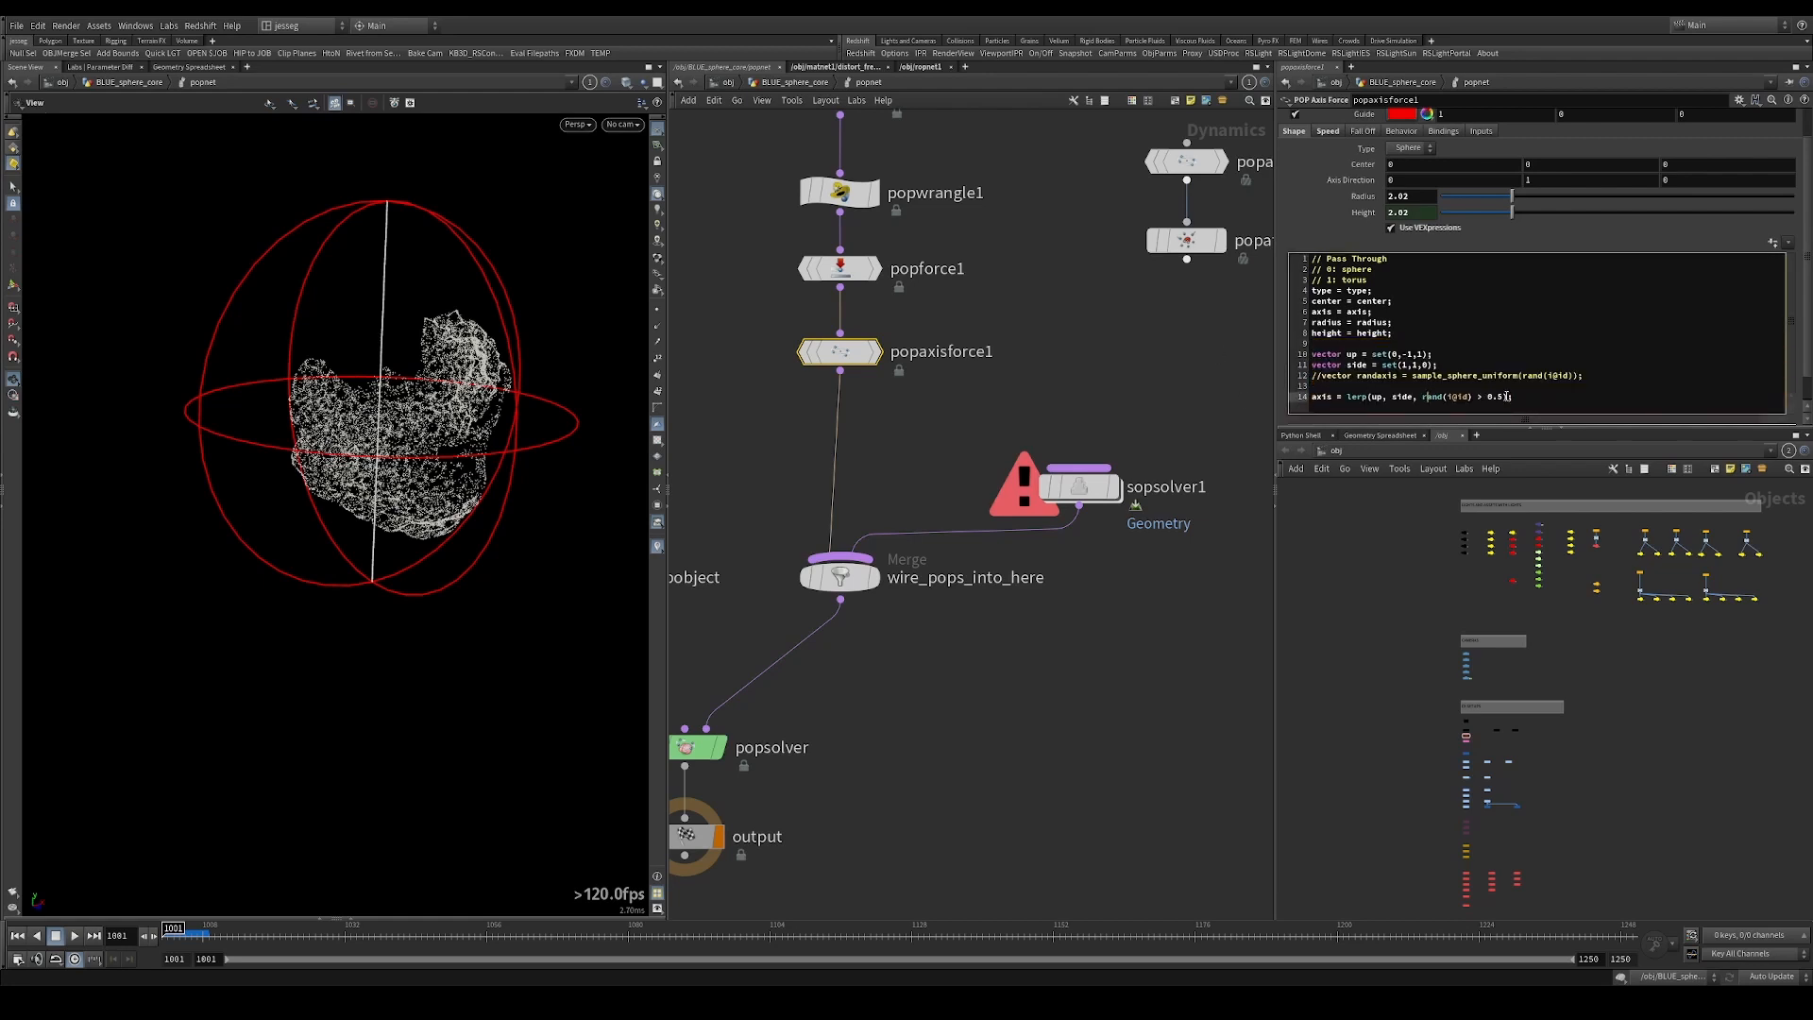
{"action": "left_click", "coordinate": [1327, 132]}
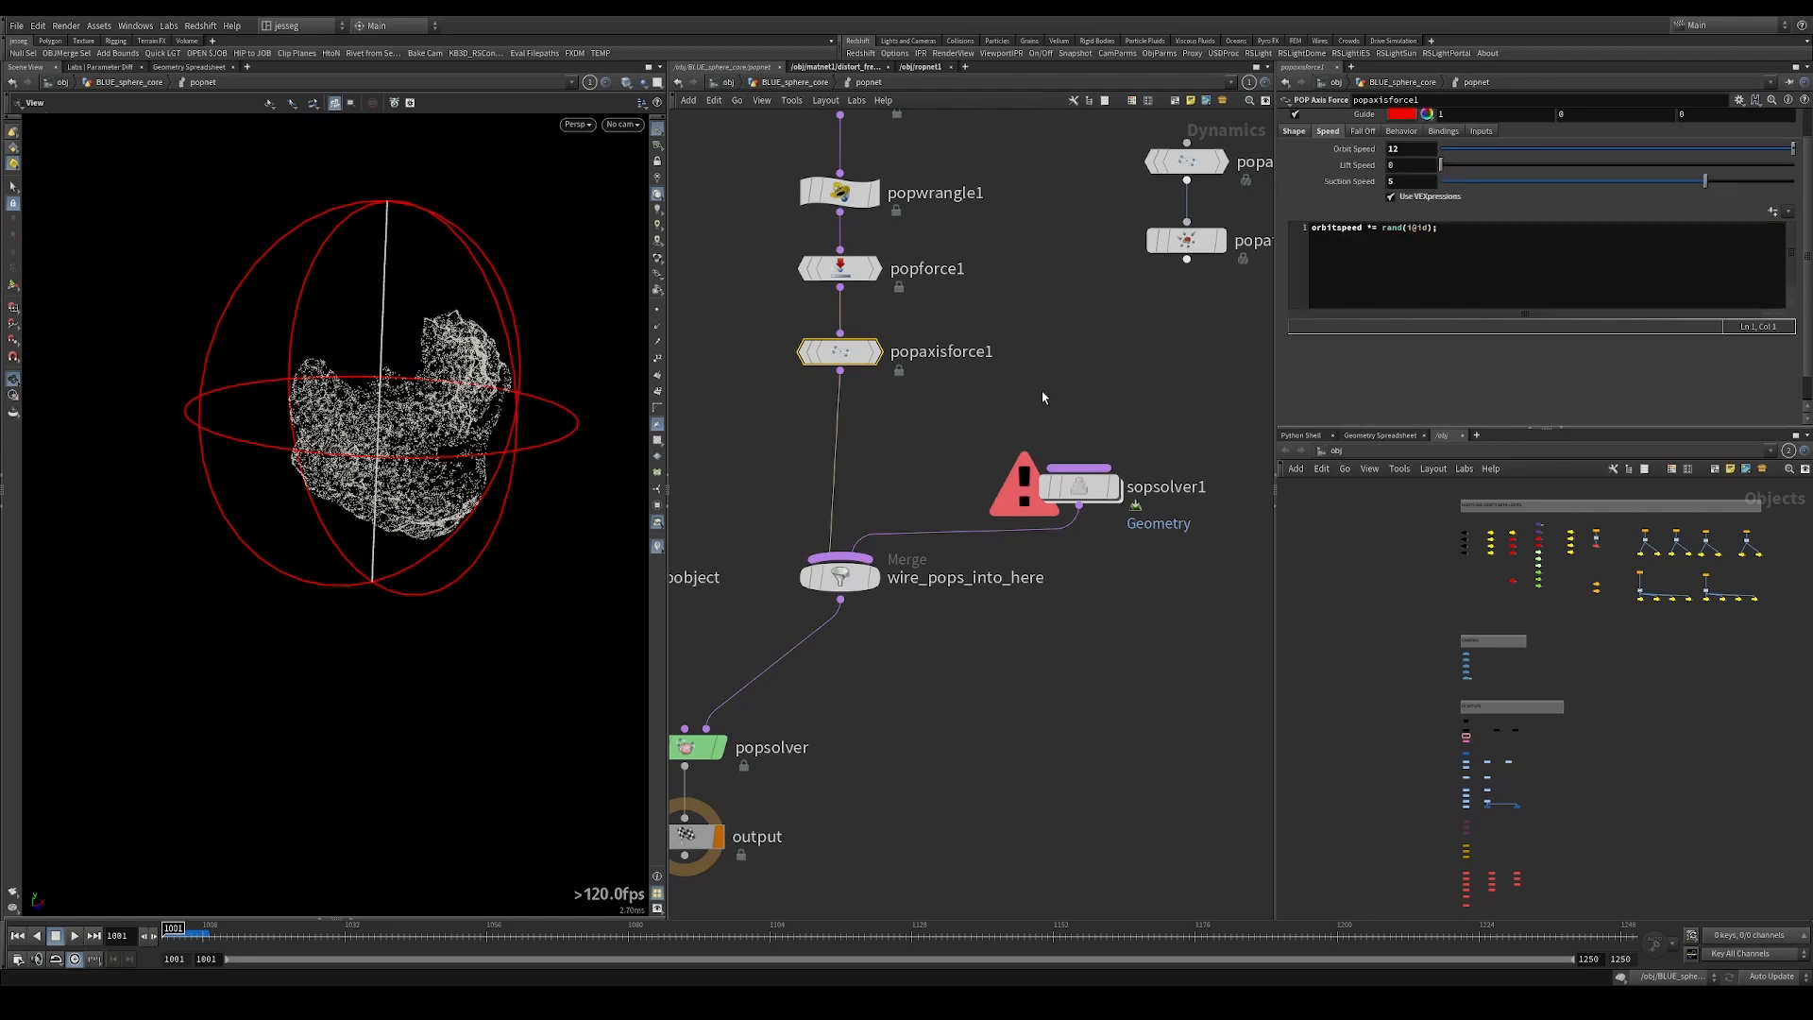
Open sopsolver1's network and delete the volume branch containing attribwrangle1, the volume rasterize node and attribwrangle2.
{"action": "double_click", "coordinate": [1074, 487]}
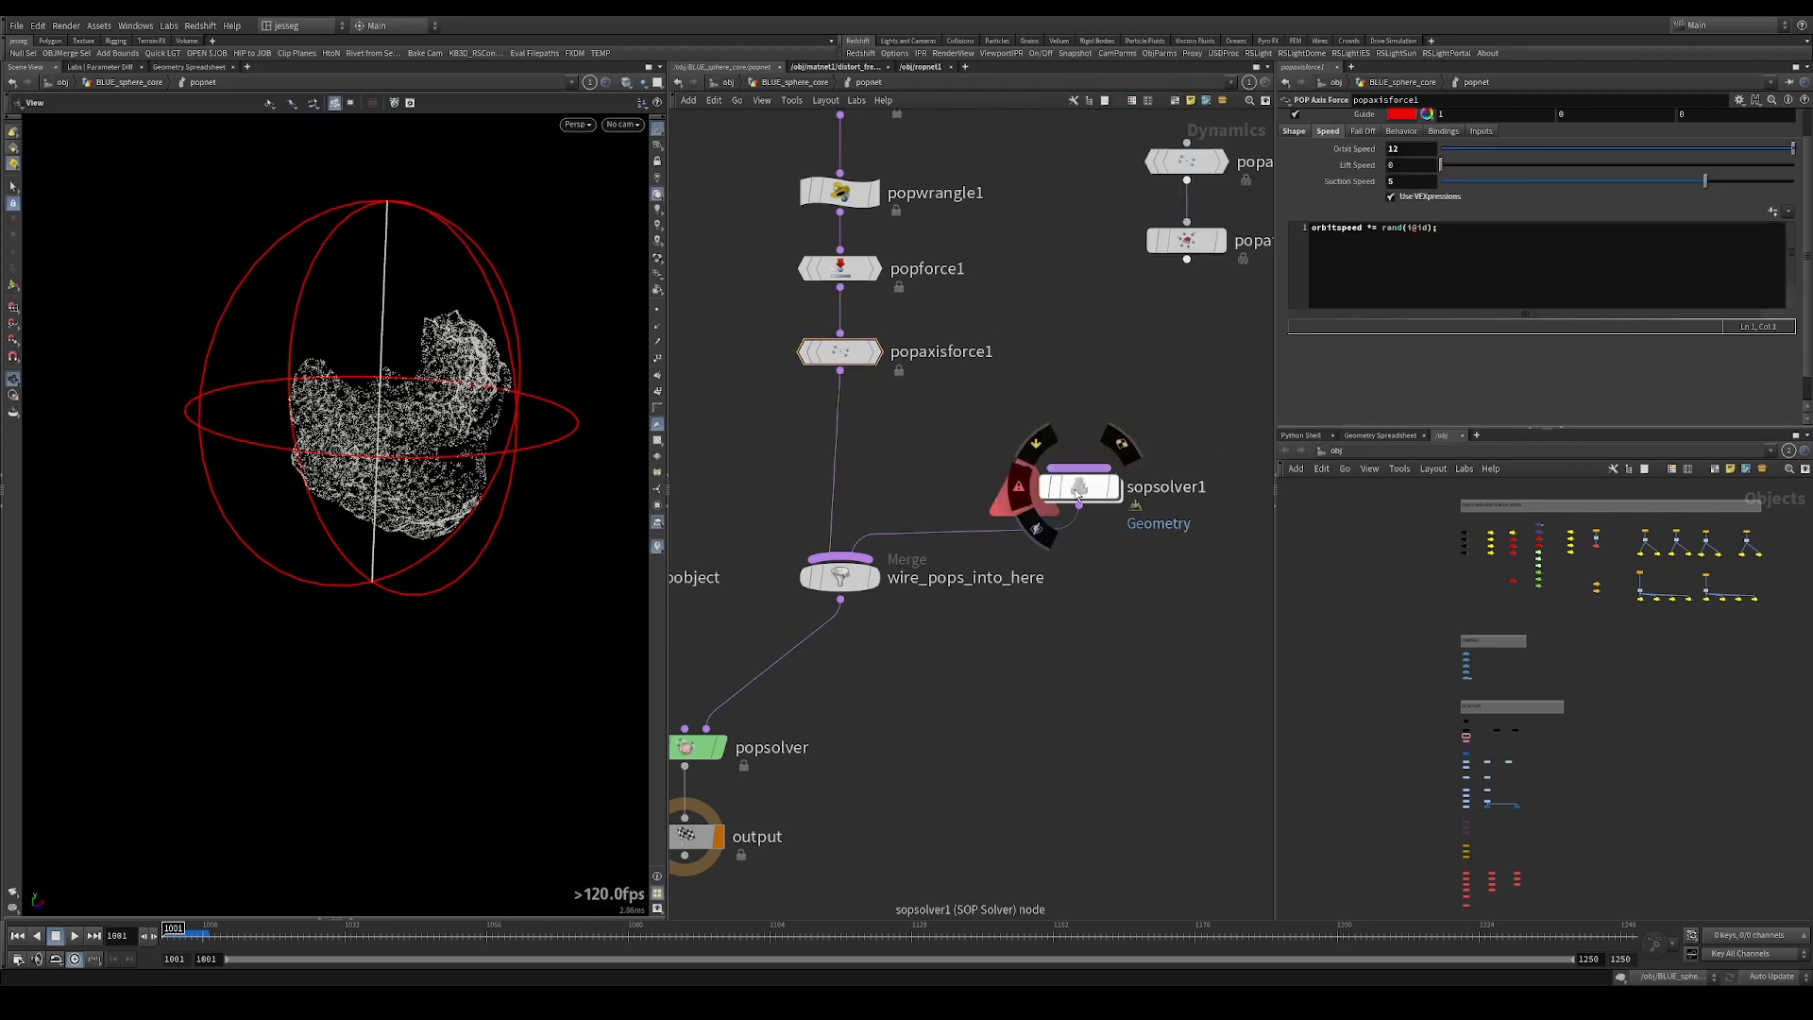
{"action": "scroll", "coordinate": [831, 203], "scroll_direction": "down", "scroll_amount": 3}
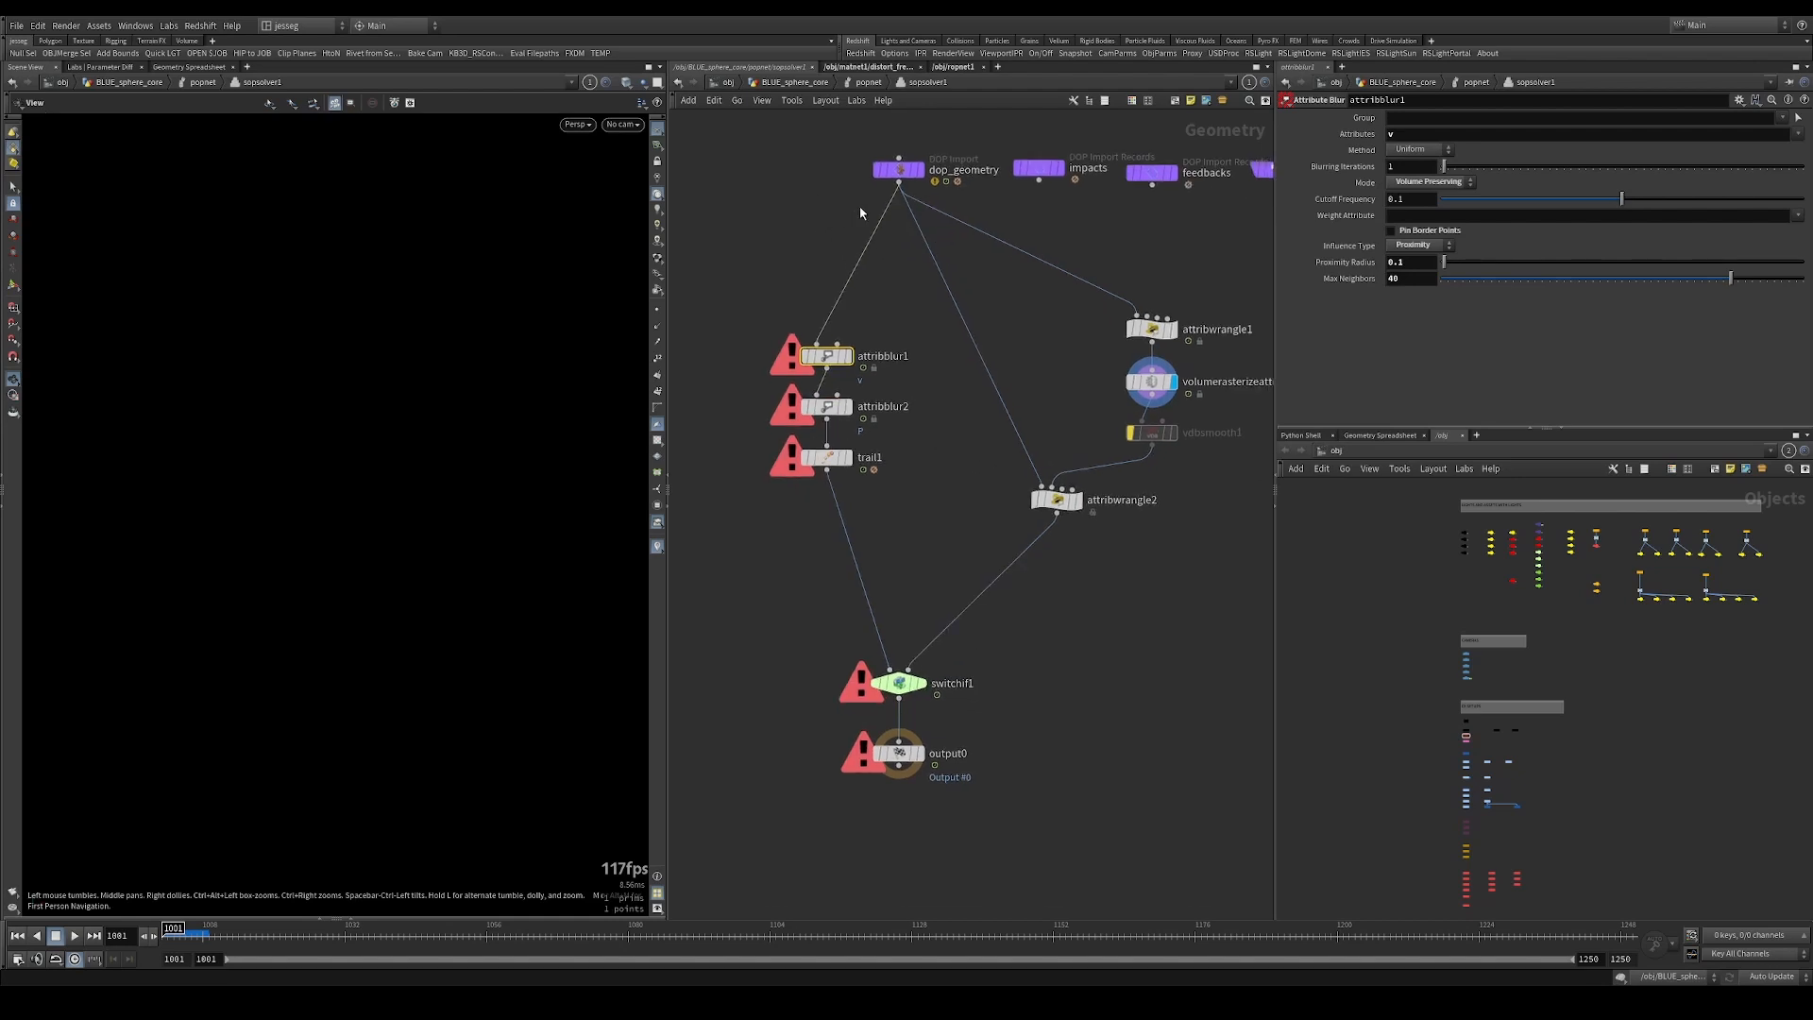
{"action": "left_click_drag", "start_coordinate": [1204, 292], "coordinate": [1002, 472]}
{"action": "key", "text": "Delete"}
Delete switchif1 and align the attribblur1, attribblur2 and trail1 chain above output0.
{"action": "left_click_drag", "start_coordinate": [942, 559], "coordinate": [869, 562]}
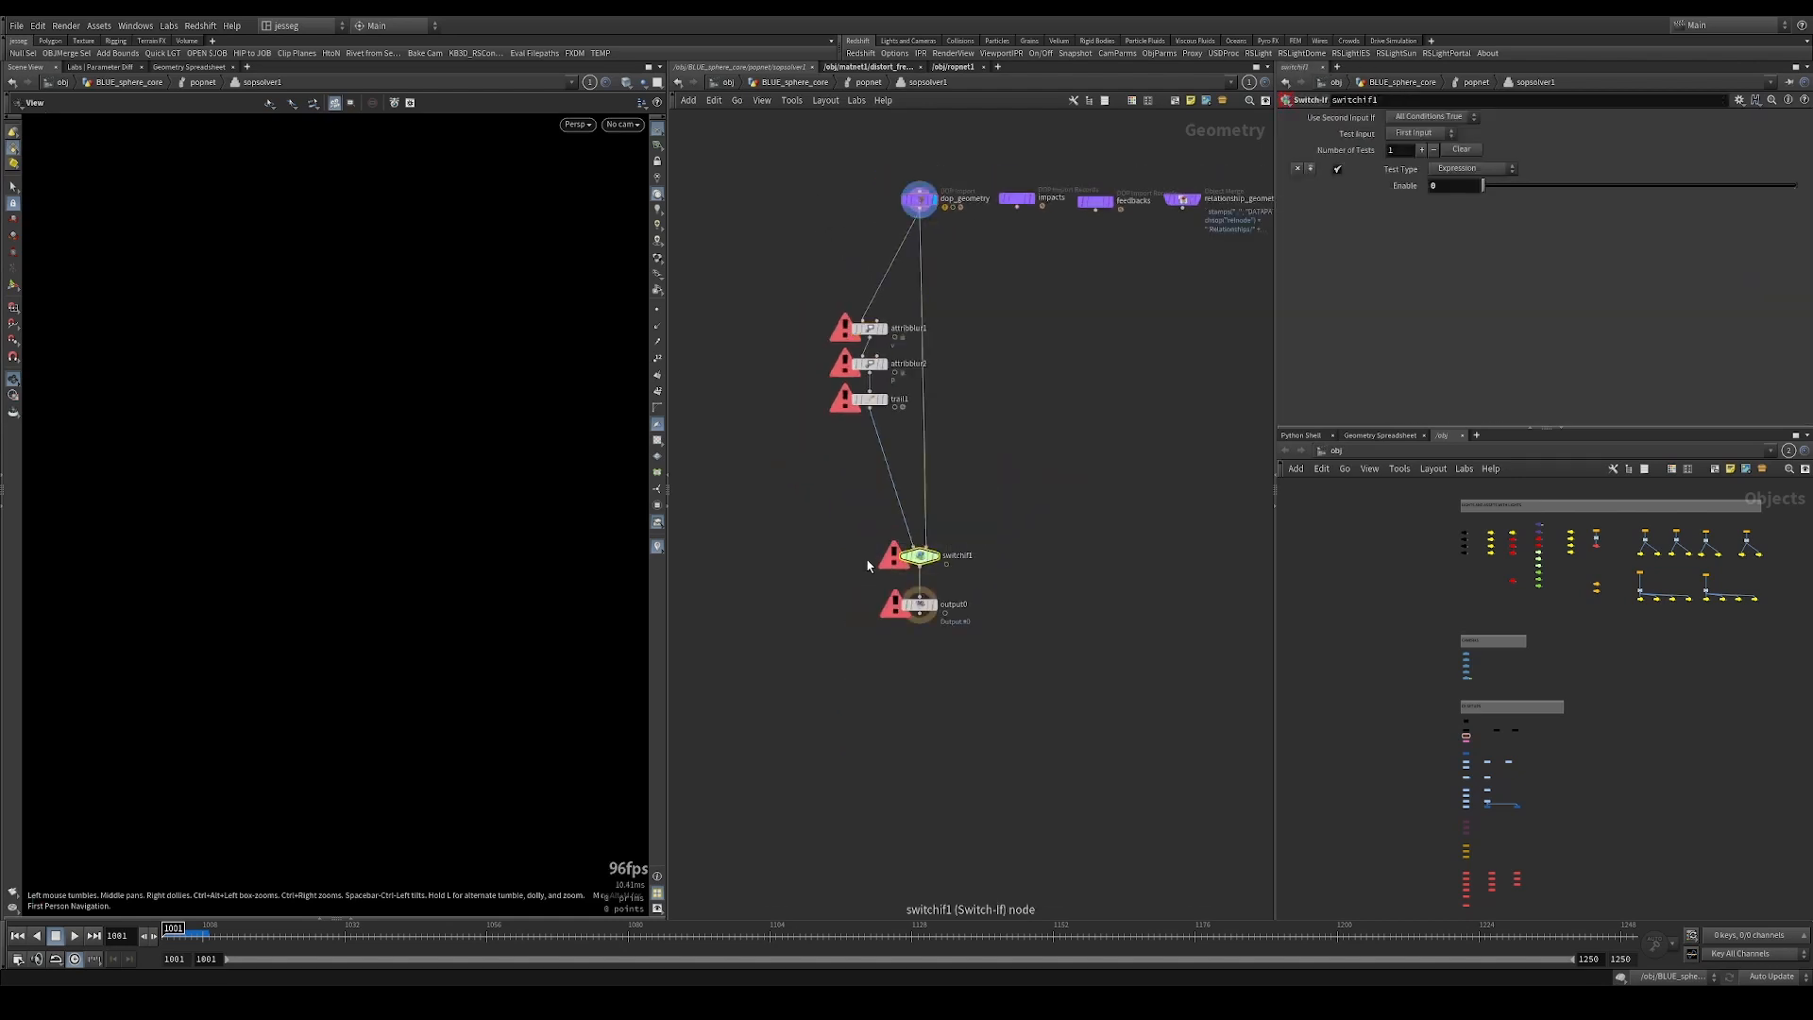
{"action": "key", "text": "Delete"}
{"action": "left_click_drag", "start_coordinate": [826, 442], "coordinate": [917, 347]}
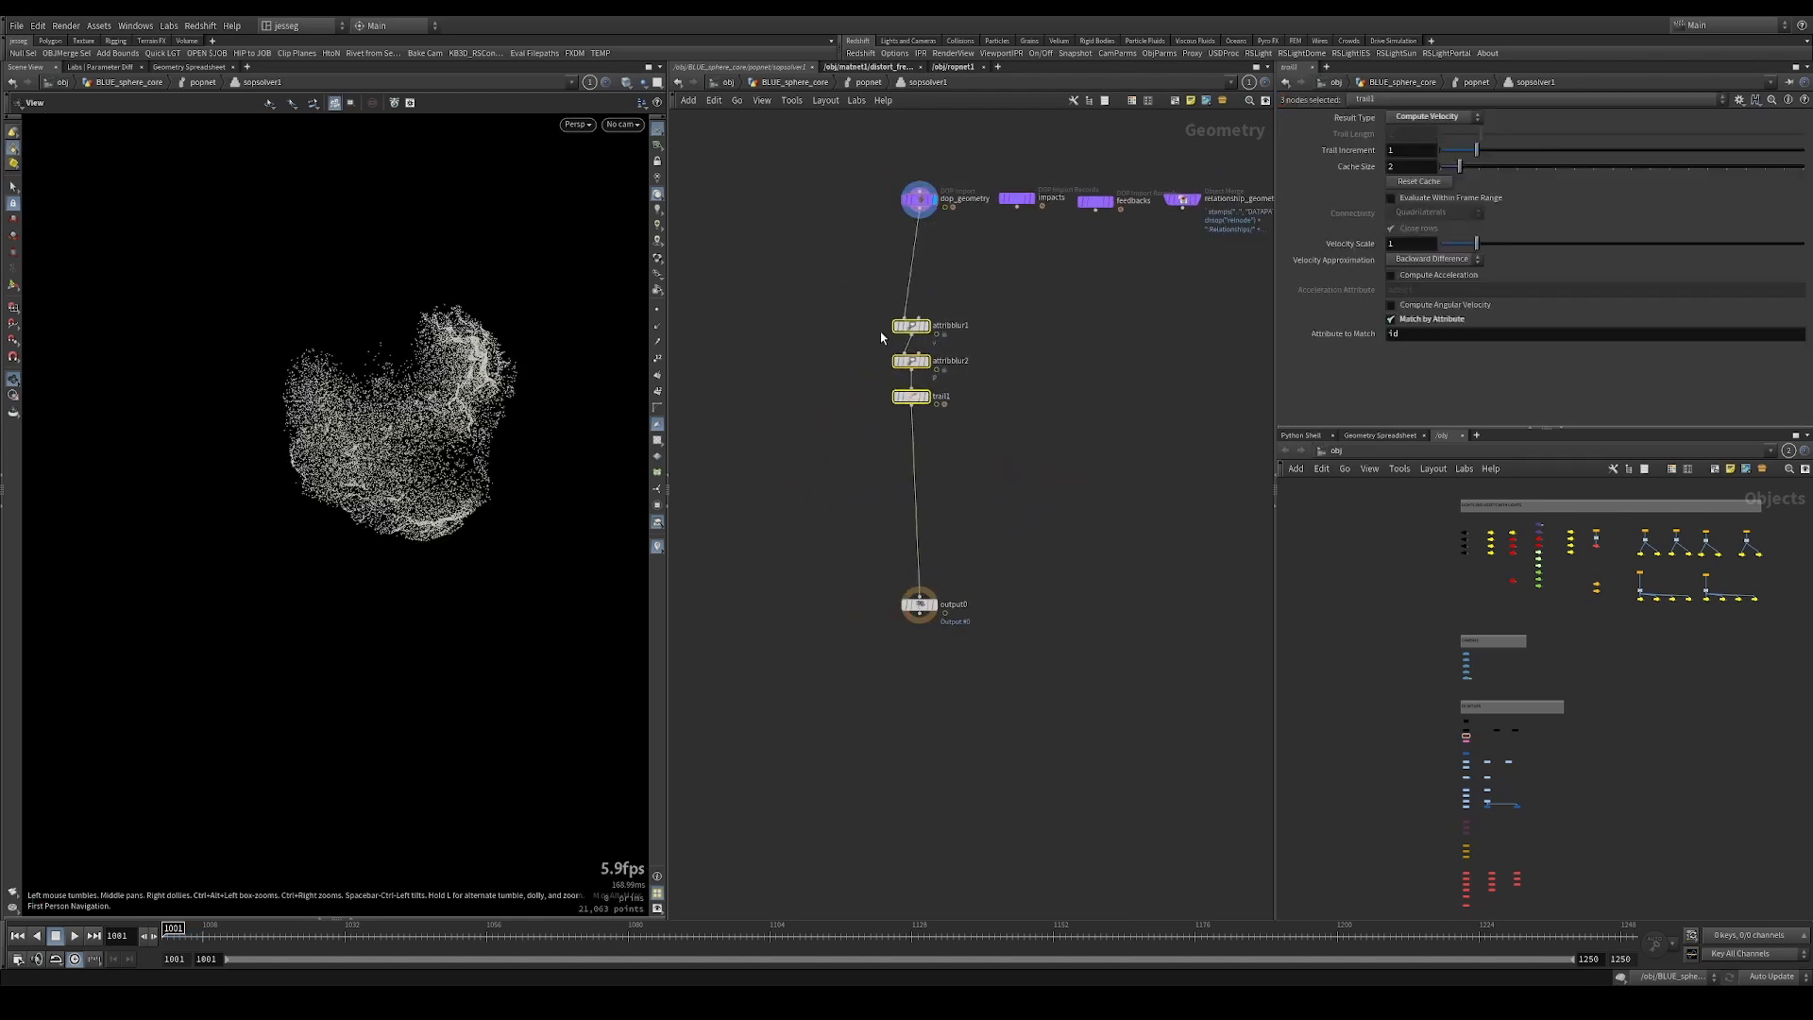
Examine the settings of attribblur1, attribblur2 and trail1 in the solver, and return to BLUE_sphere_core.
{"action": "left_click", "coordinate": [914, 341]}
{"action": "scroll", "coordinate": [953, 340], "scroll_direction": "up", "scroll_amount": 4}
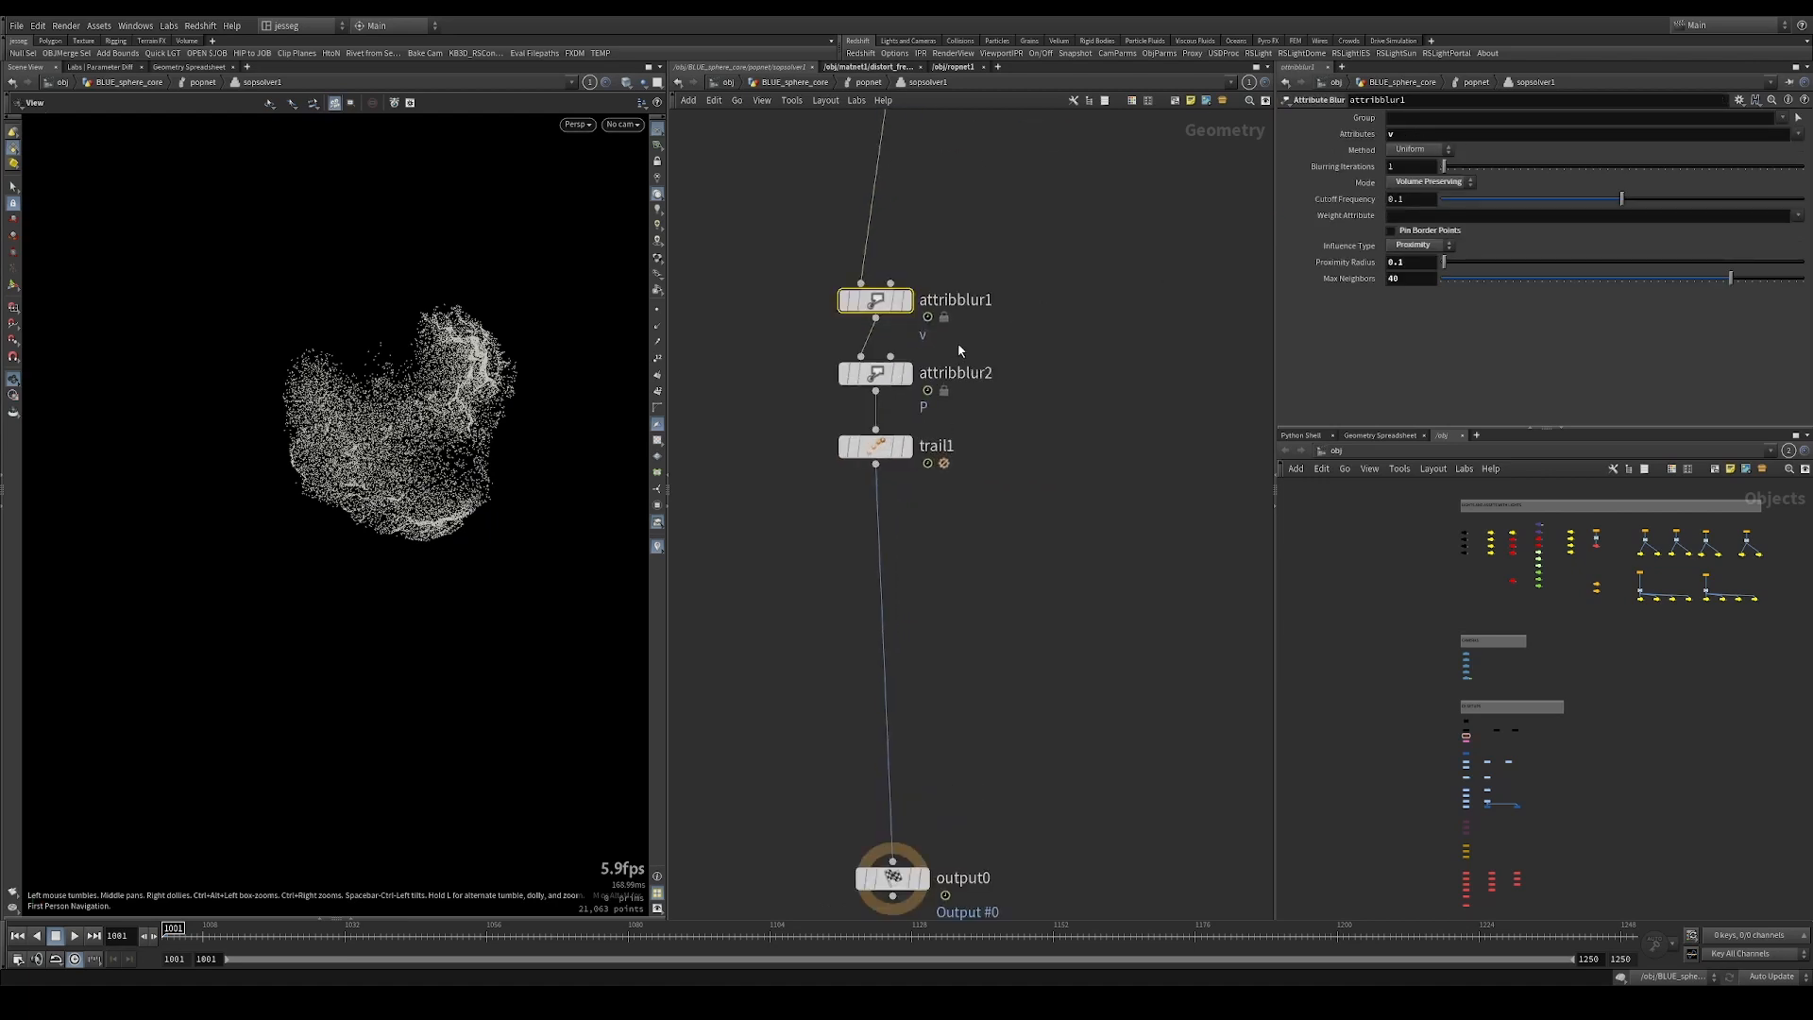
{"action": "left_click", "coordinate": [875, 373]}
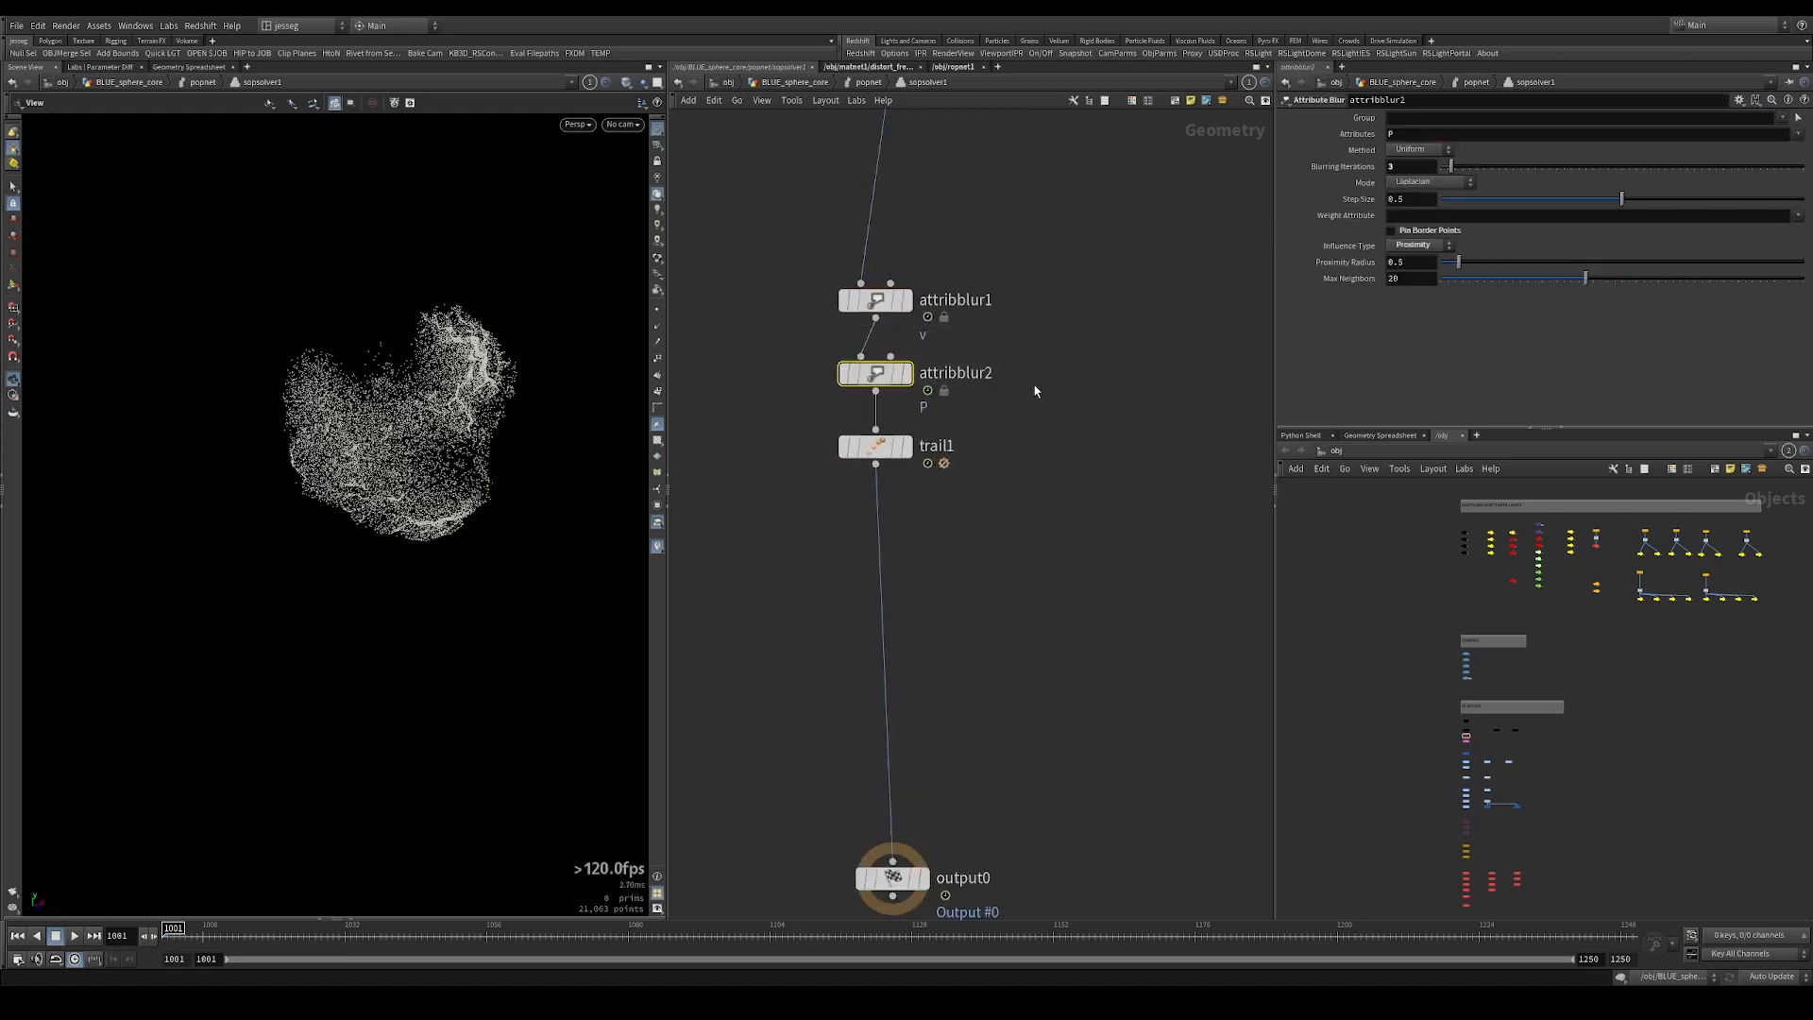
{"action": "left_click_drag", "start_coordinate": [1032, 392], "coordinate": [770, 460]}
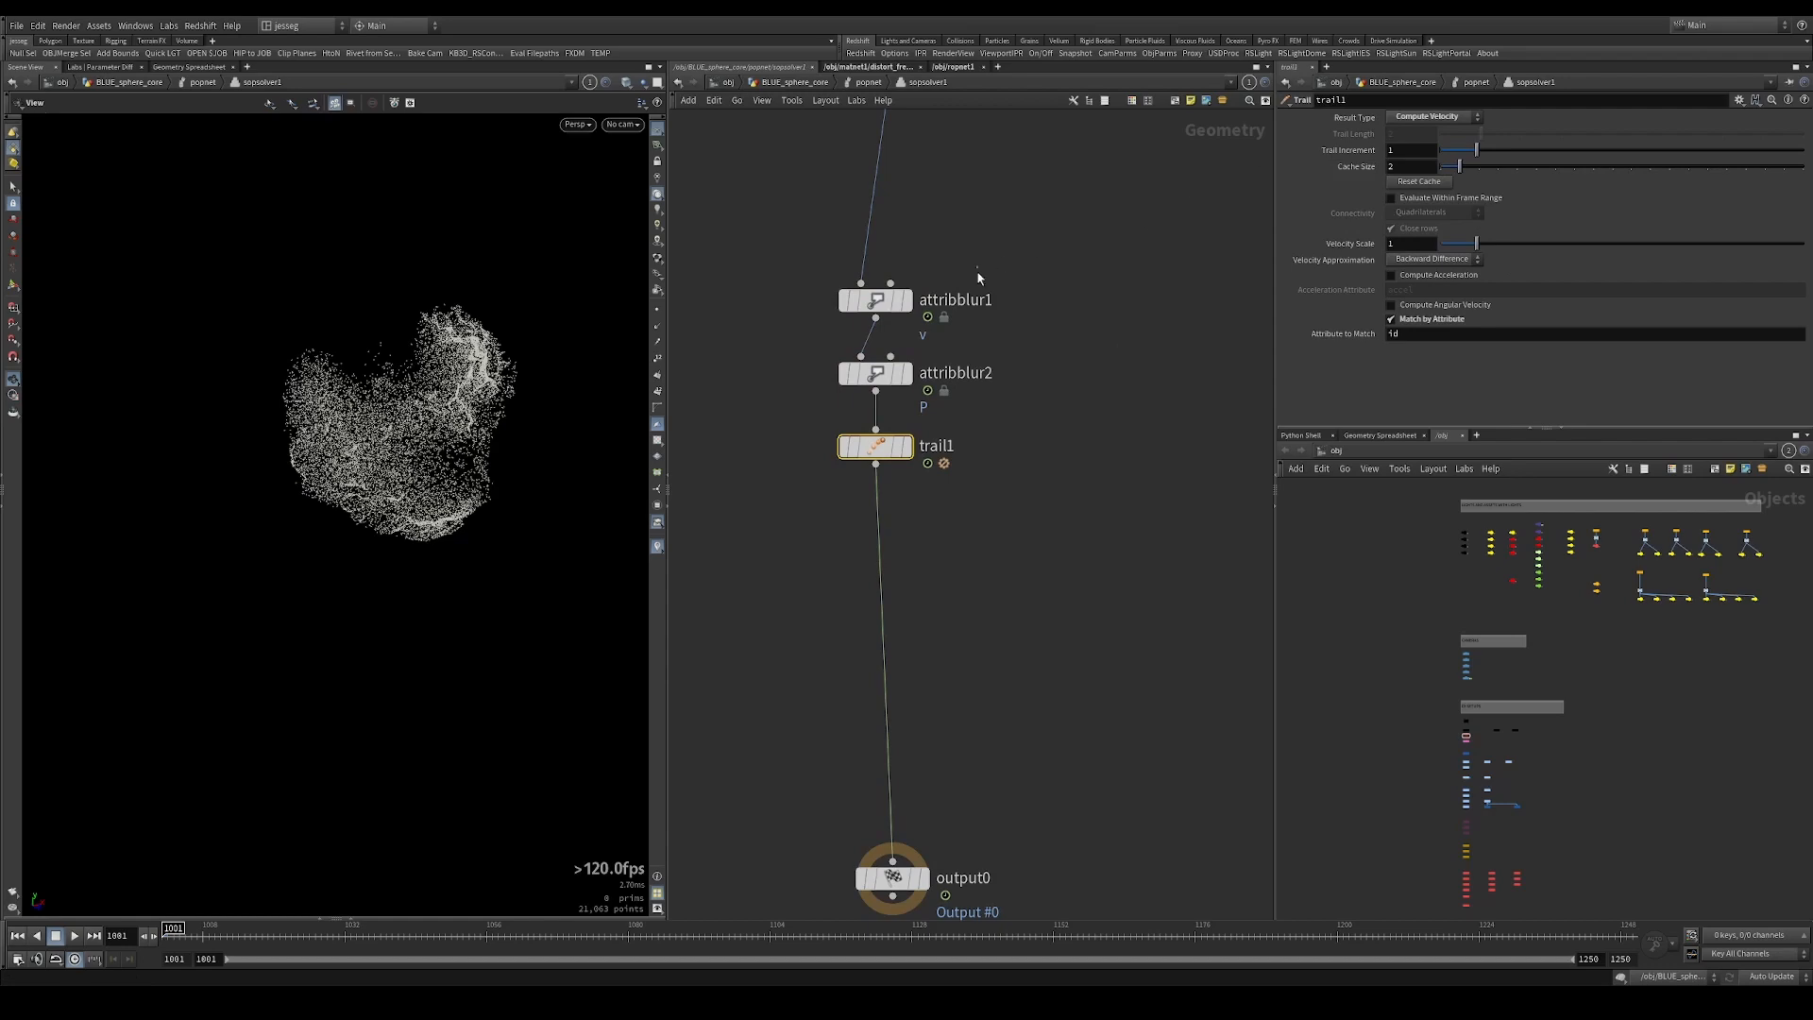
{"action": "left_click", "coordinate": [850, 82]}
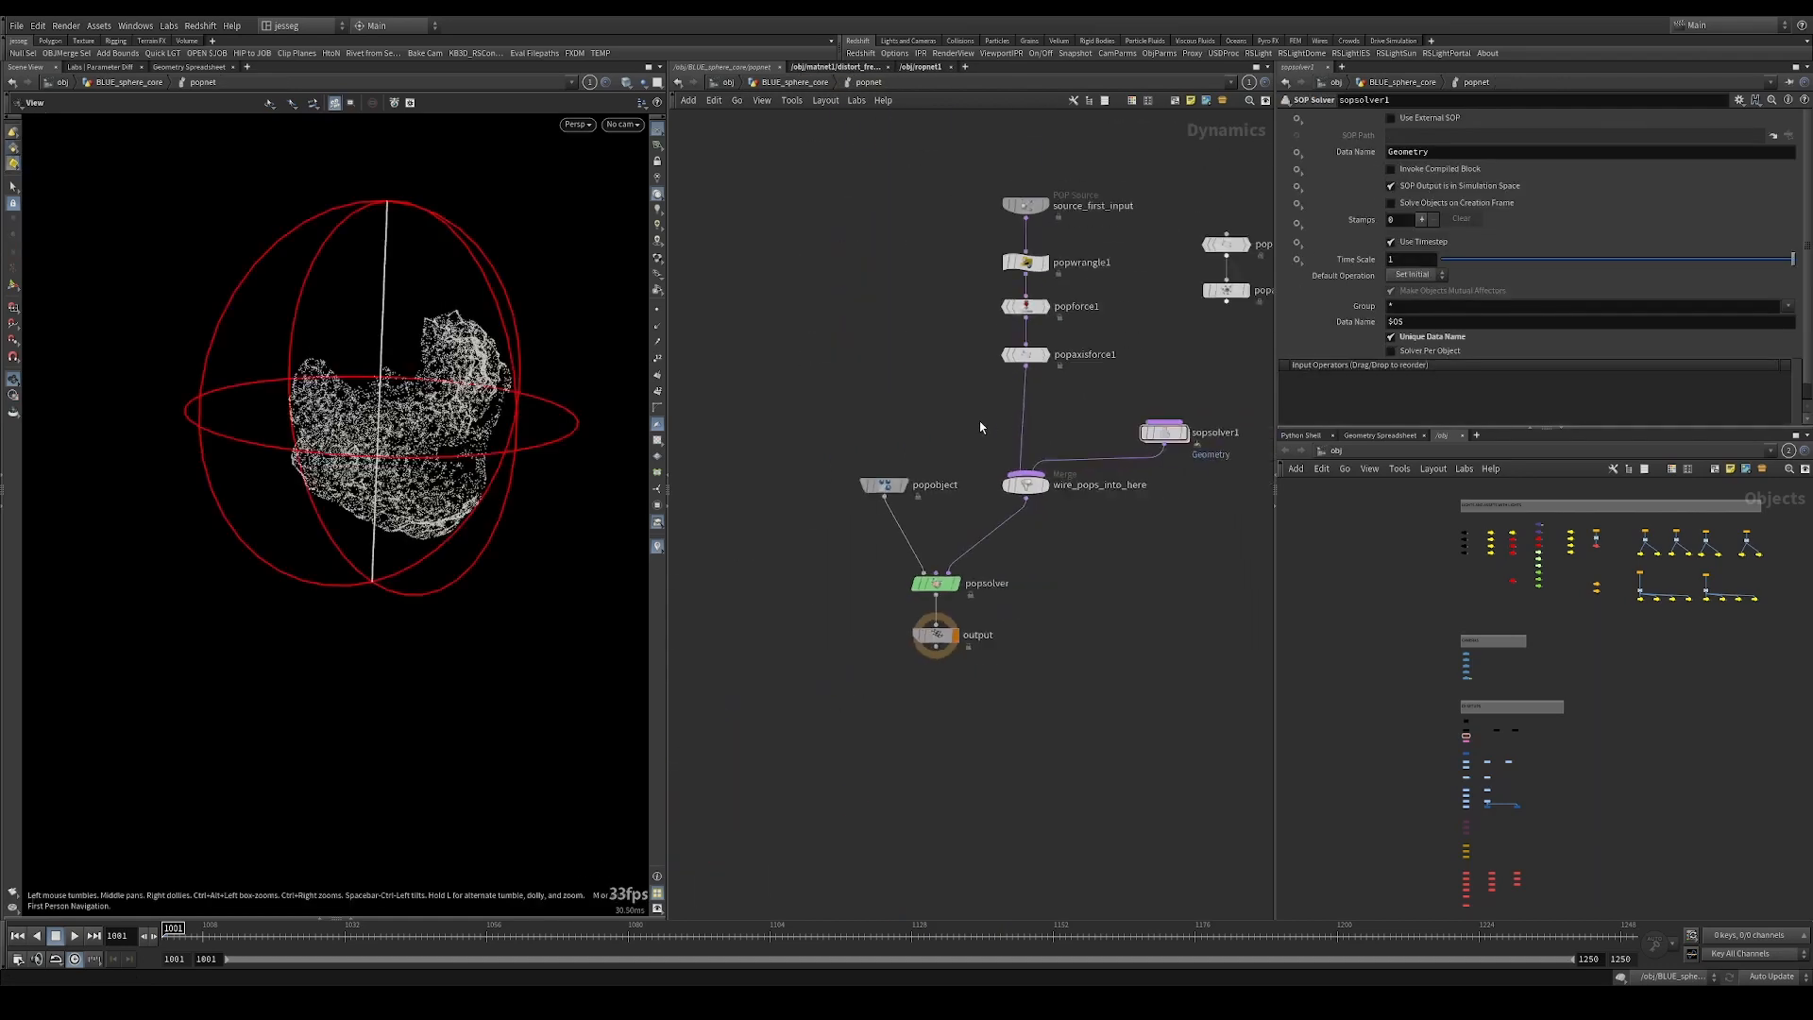
{"action": "left_click", "coordinate": [794, 83]}
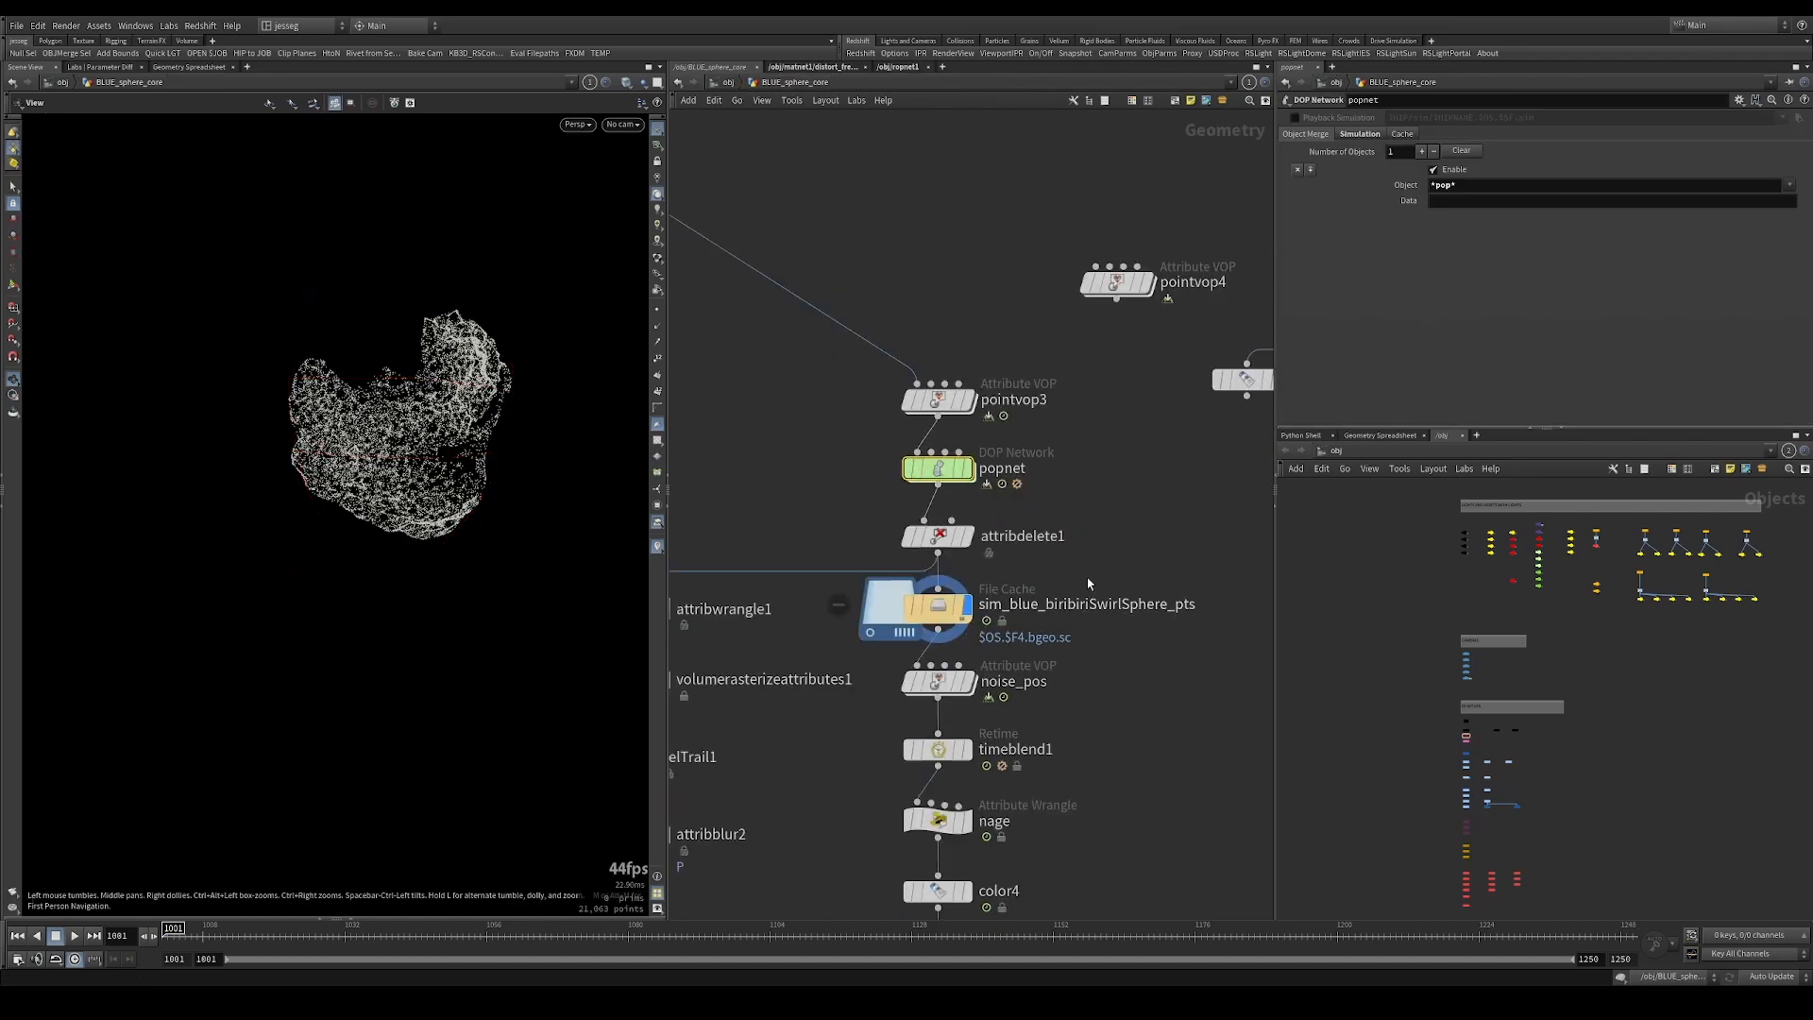
Play the cached swirl particles from the first frame and inspect the sim_blue_biribiriSwirlSphere_pts cache settings.
{"action": "key", "text": "Up"}
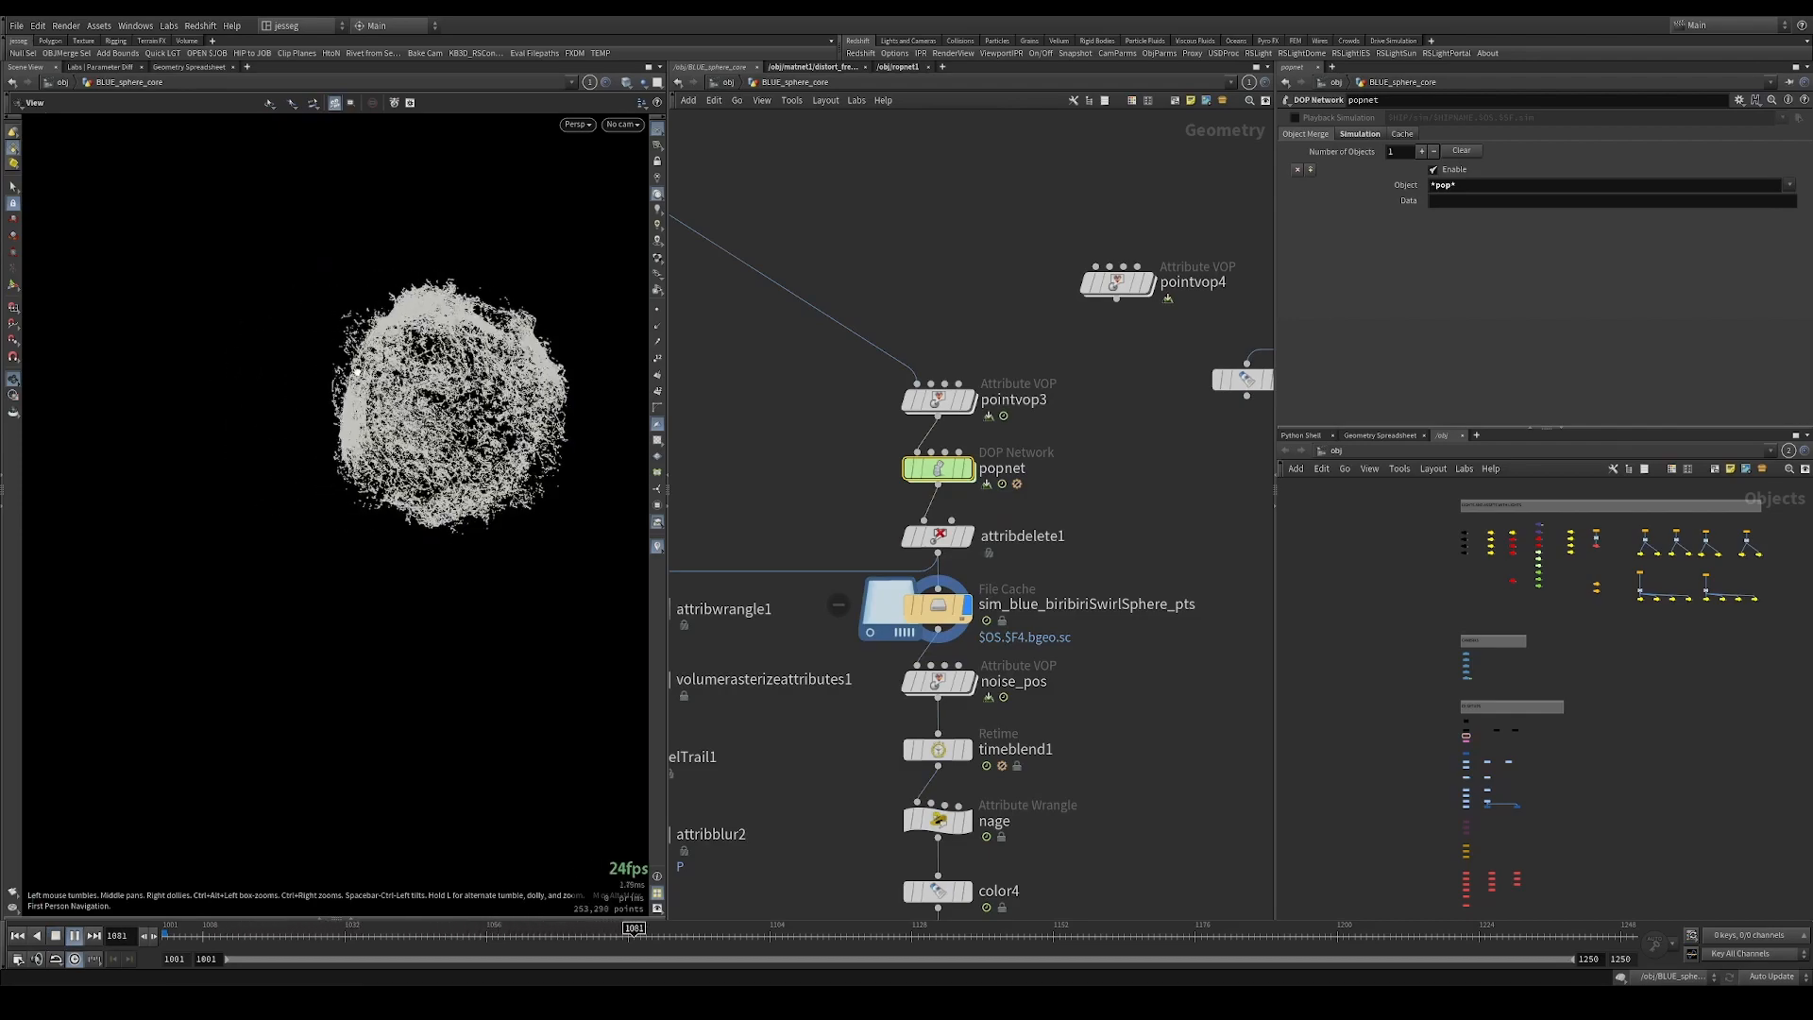
{"action": "key", "text": "ctrl+Up"}
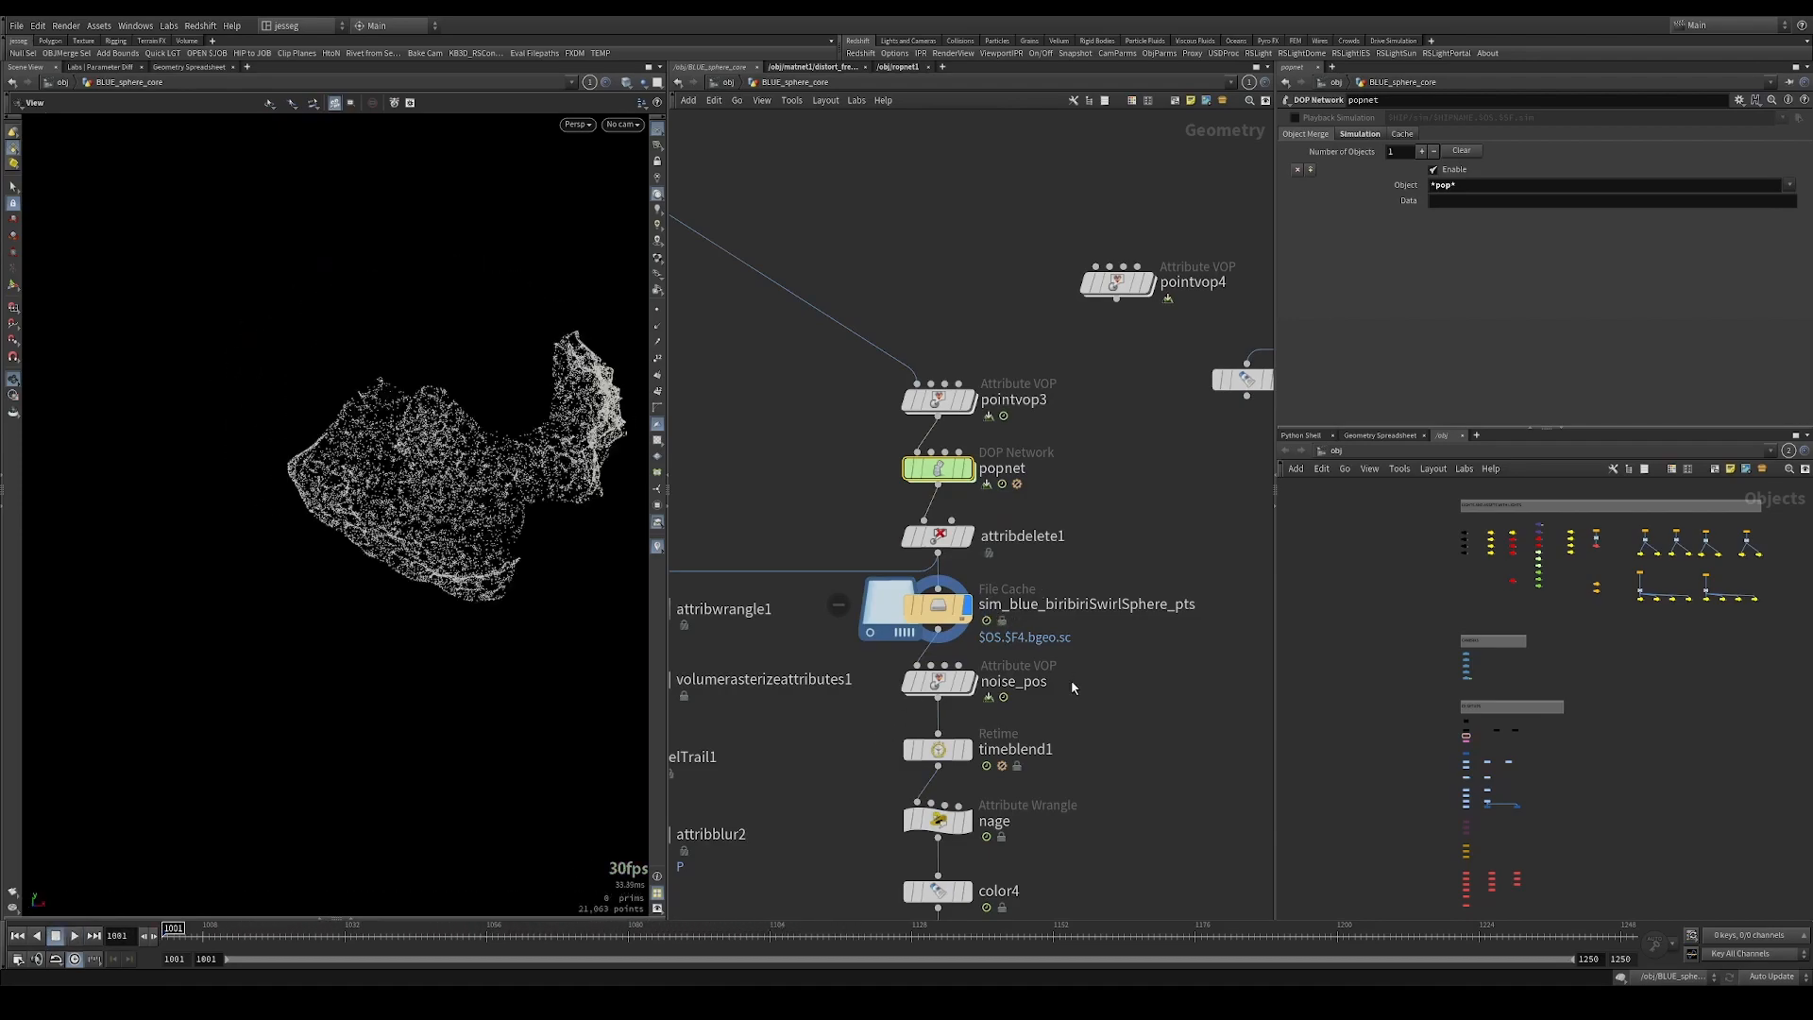
{"action": "key", "text": "Up"}
{"action": "middle_click_drag", "start_coordinate": [1071, 682], "coordinate": [1091, 549]}
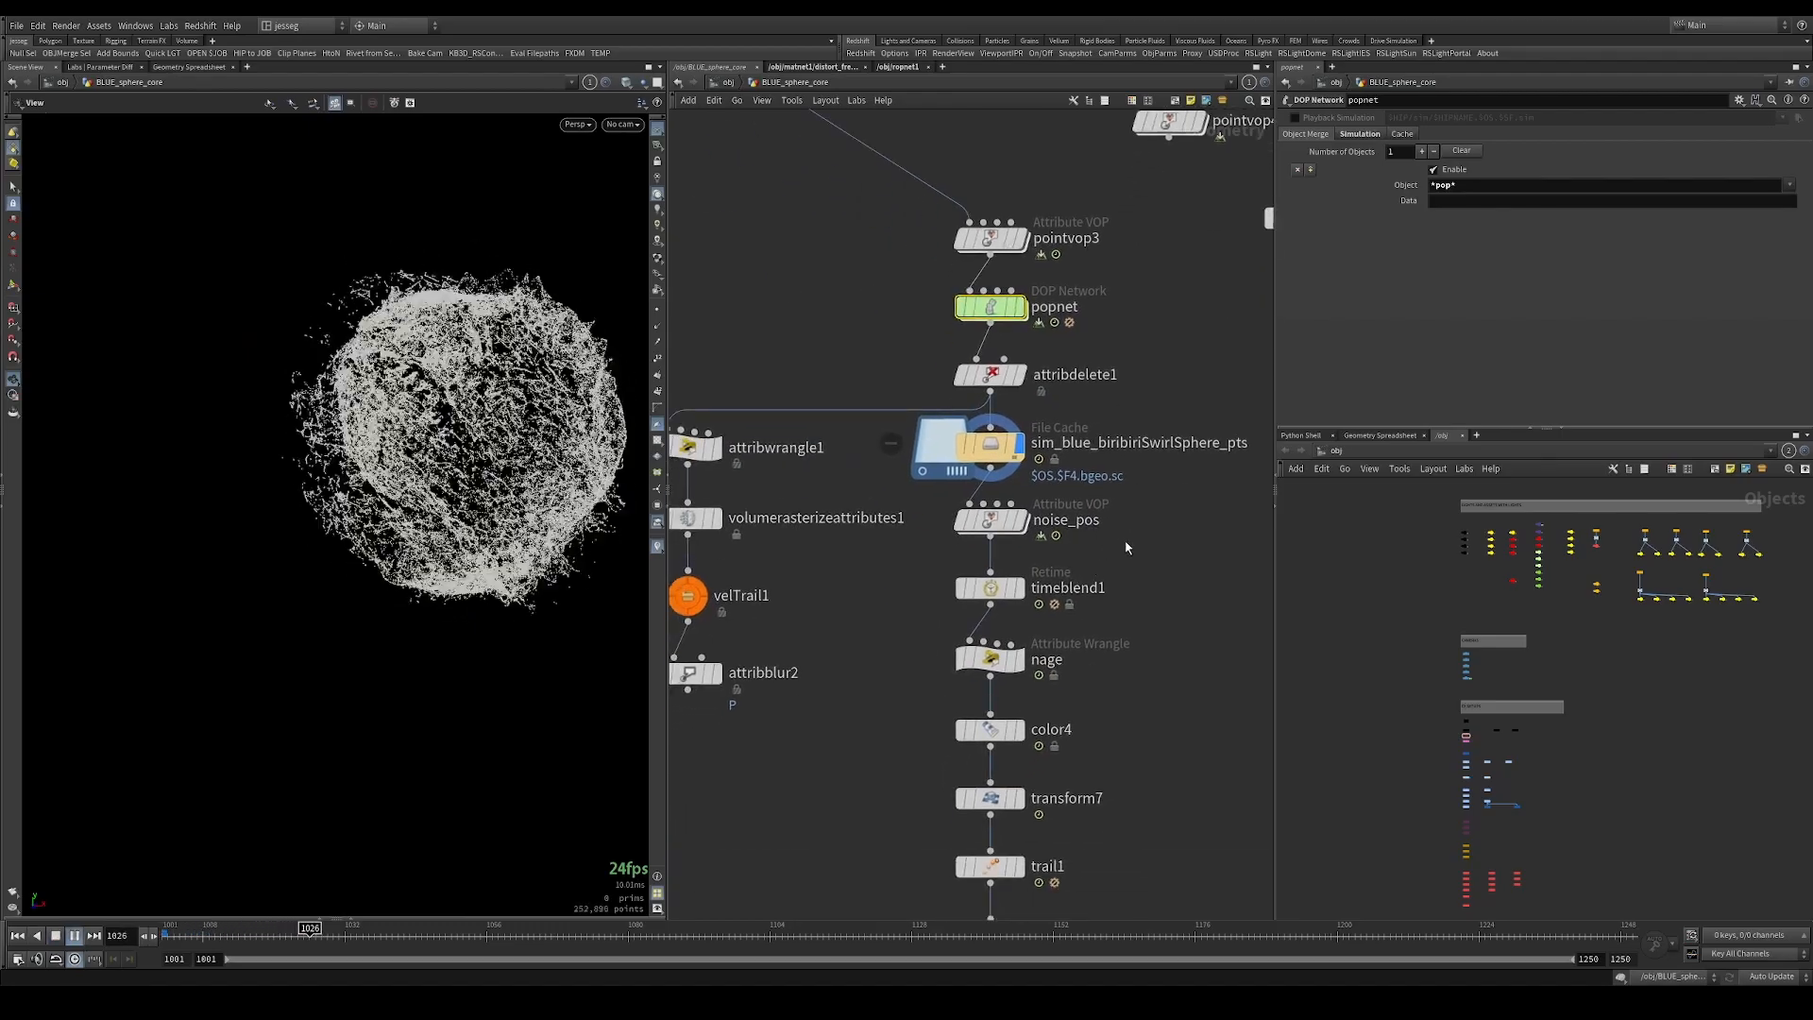
{"action": "left_click", "coordinate": [994, 446]}
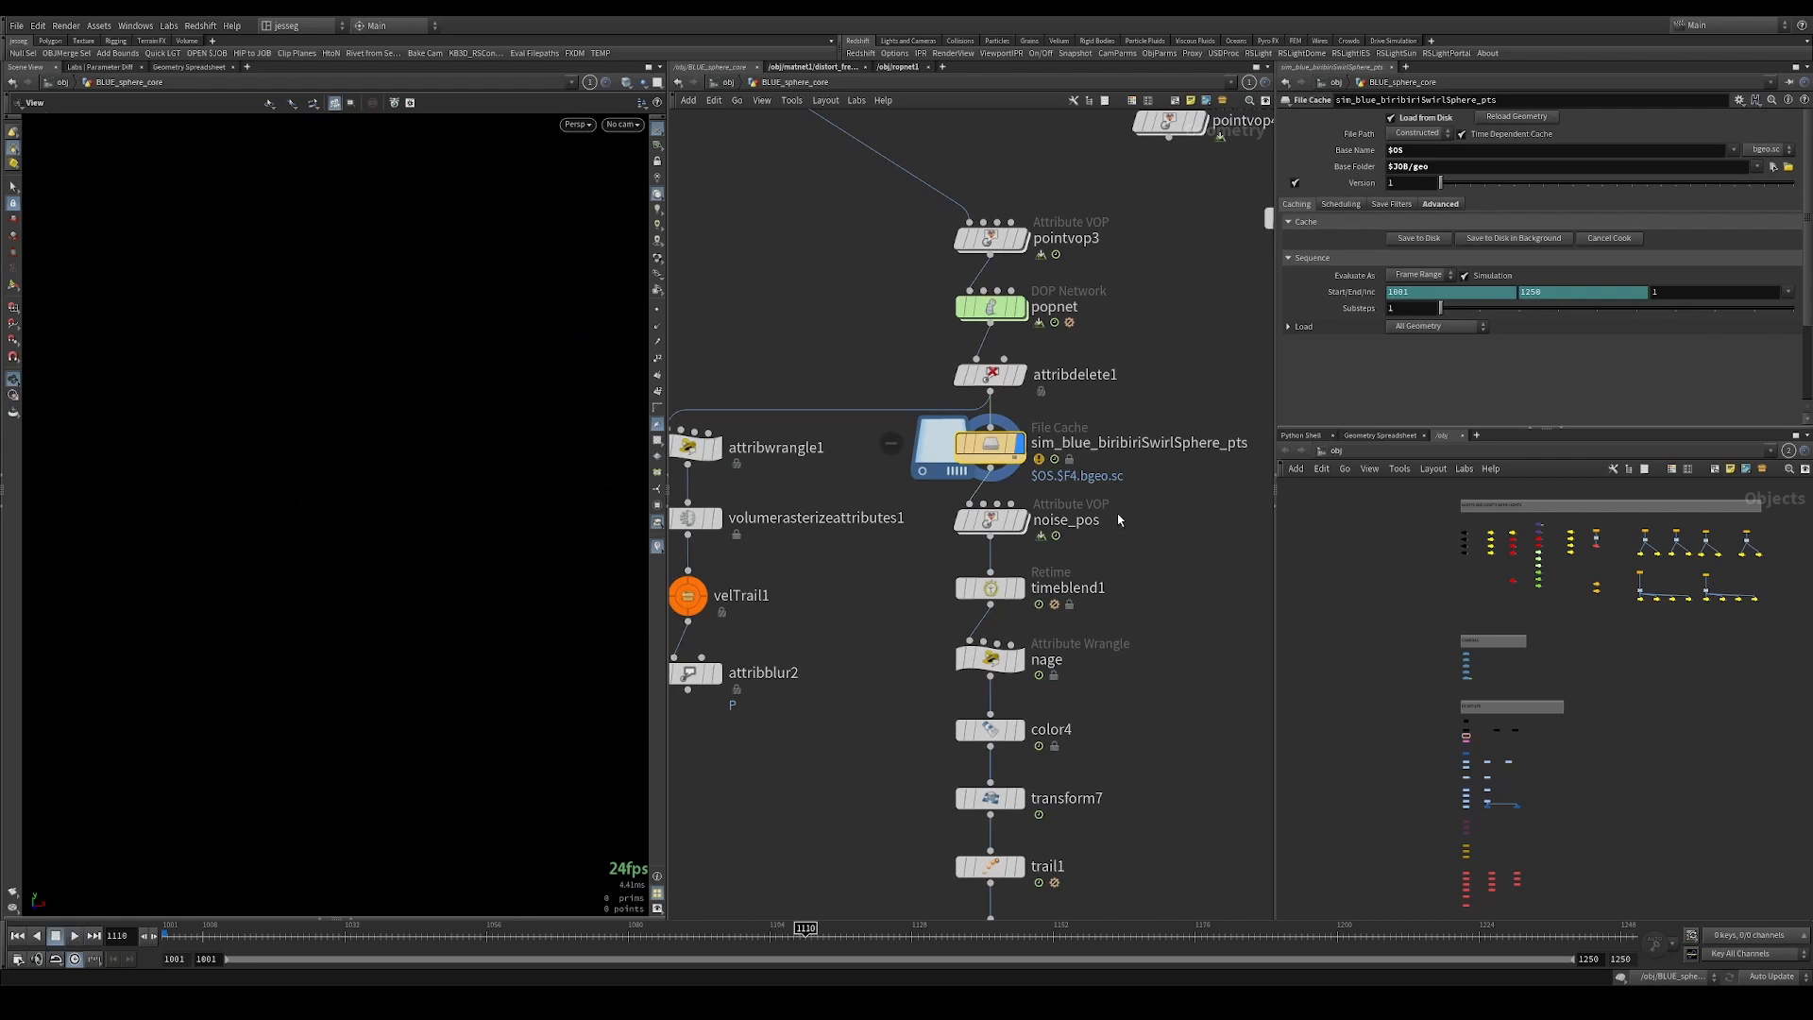
Open the noise_pos network, examine its position noise setup, and return to BLUE_sphere_core.
{"action": "left_click", "coordinate": [1060, 522]}
{"action": "mouse_move", "coordinate": [1002, 523]}
{"action": "left_mouse_down"}
{"action": "mouse_move", "coordinate": [1018, 521]}
{"action": "mouse_move", "coordinate": [990, 523]}
{"action": "left_mouse_up"}
{"action": "double_click", "coordinate": [990, 518]}
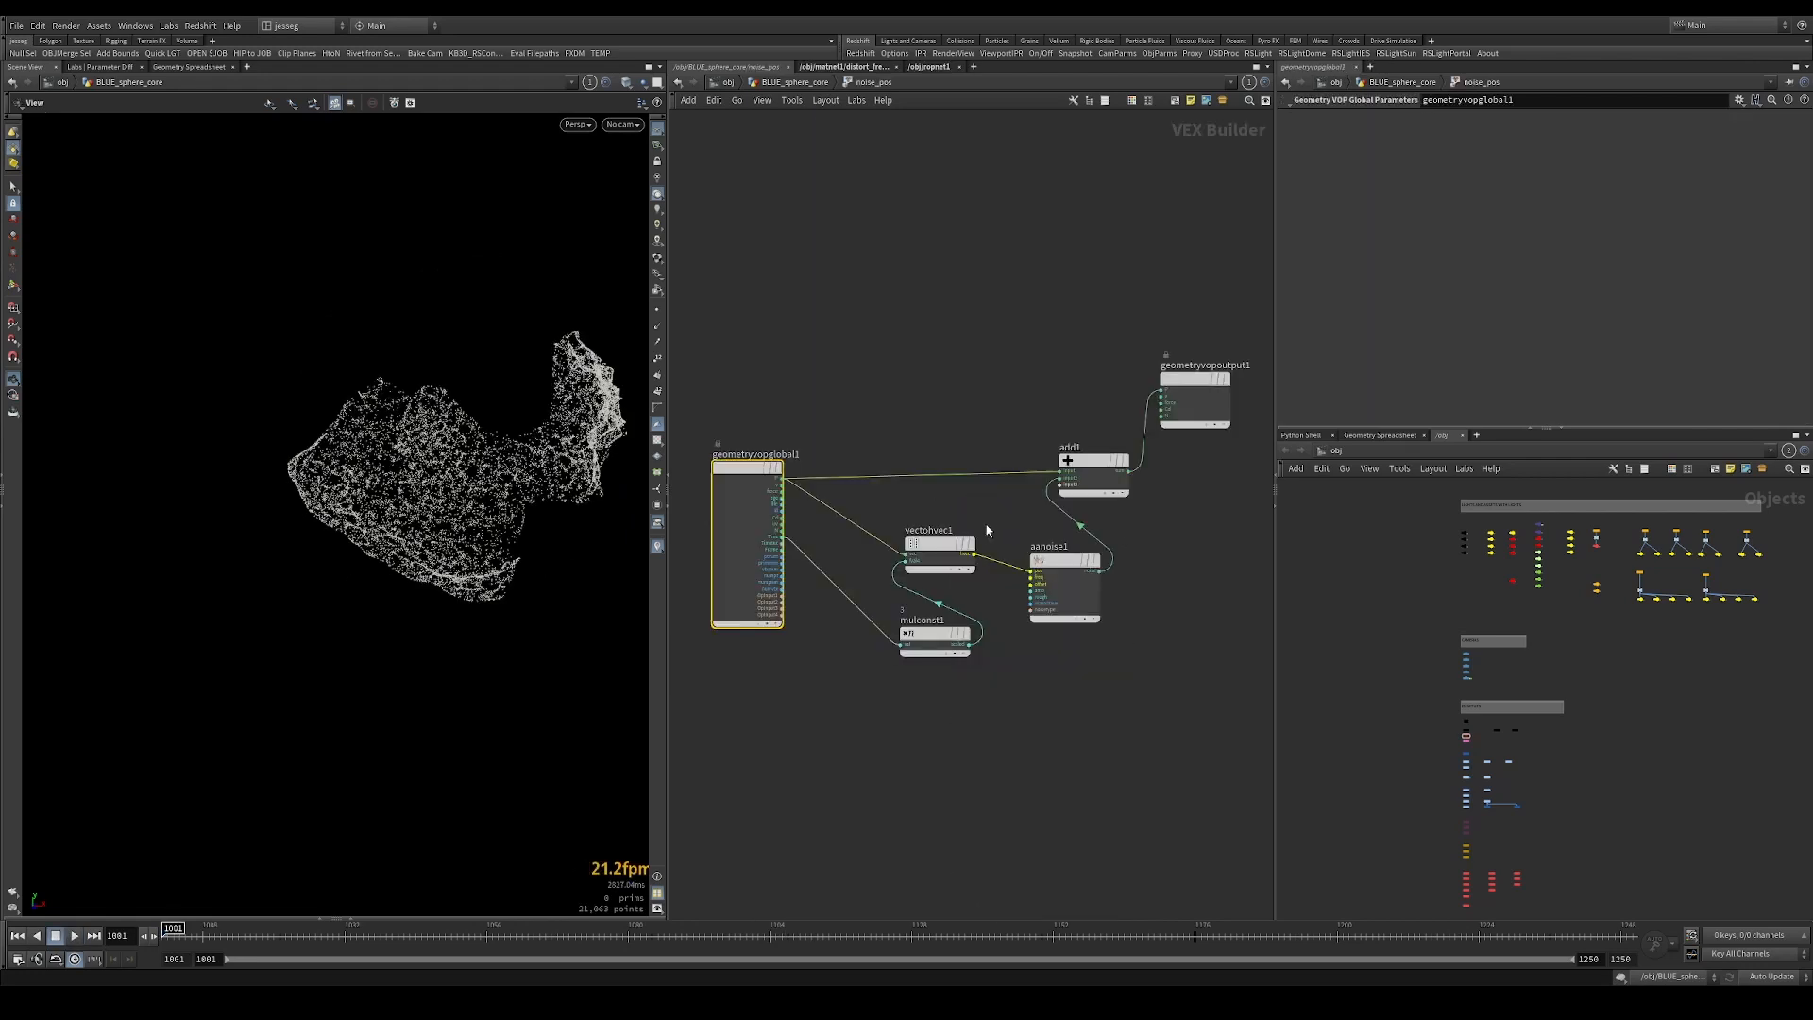
{"action": "key", "text": "u"}
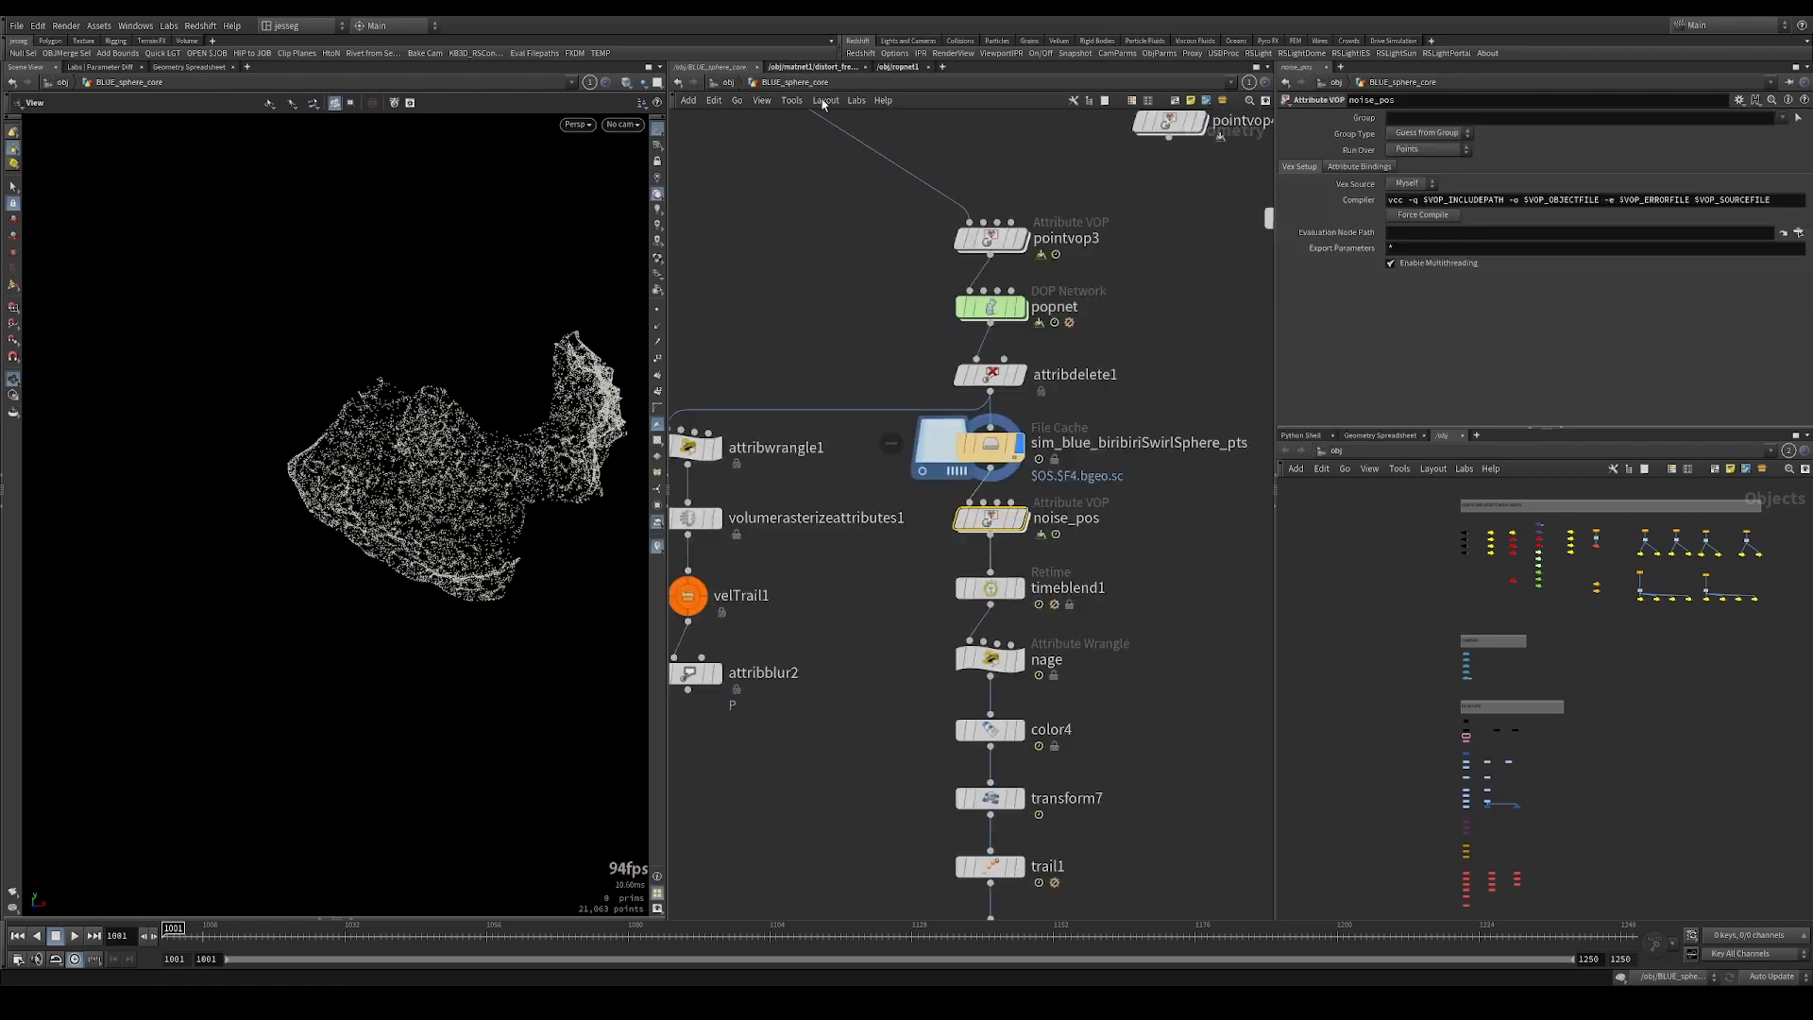
Display noise_pos, play the first frames of its result, and display the swirl sphere file cache again.
{"action": "left_click", "coordinate": [1021, 519]}
{"action": "key", "text": "Up"}
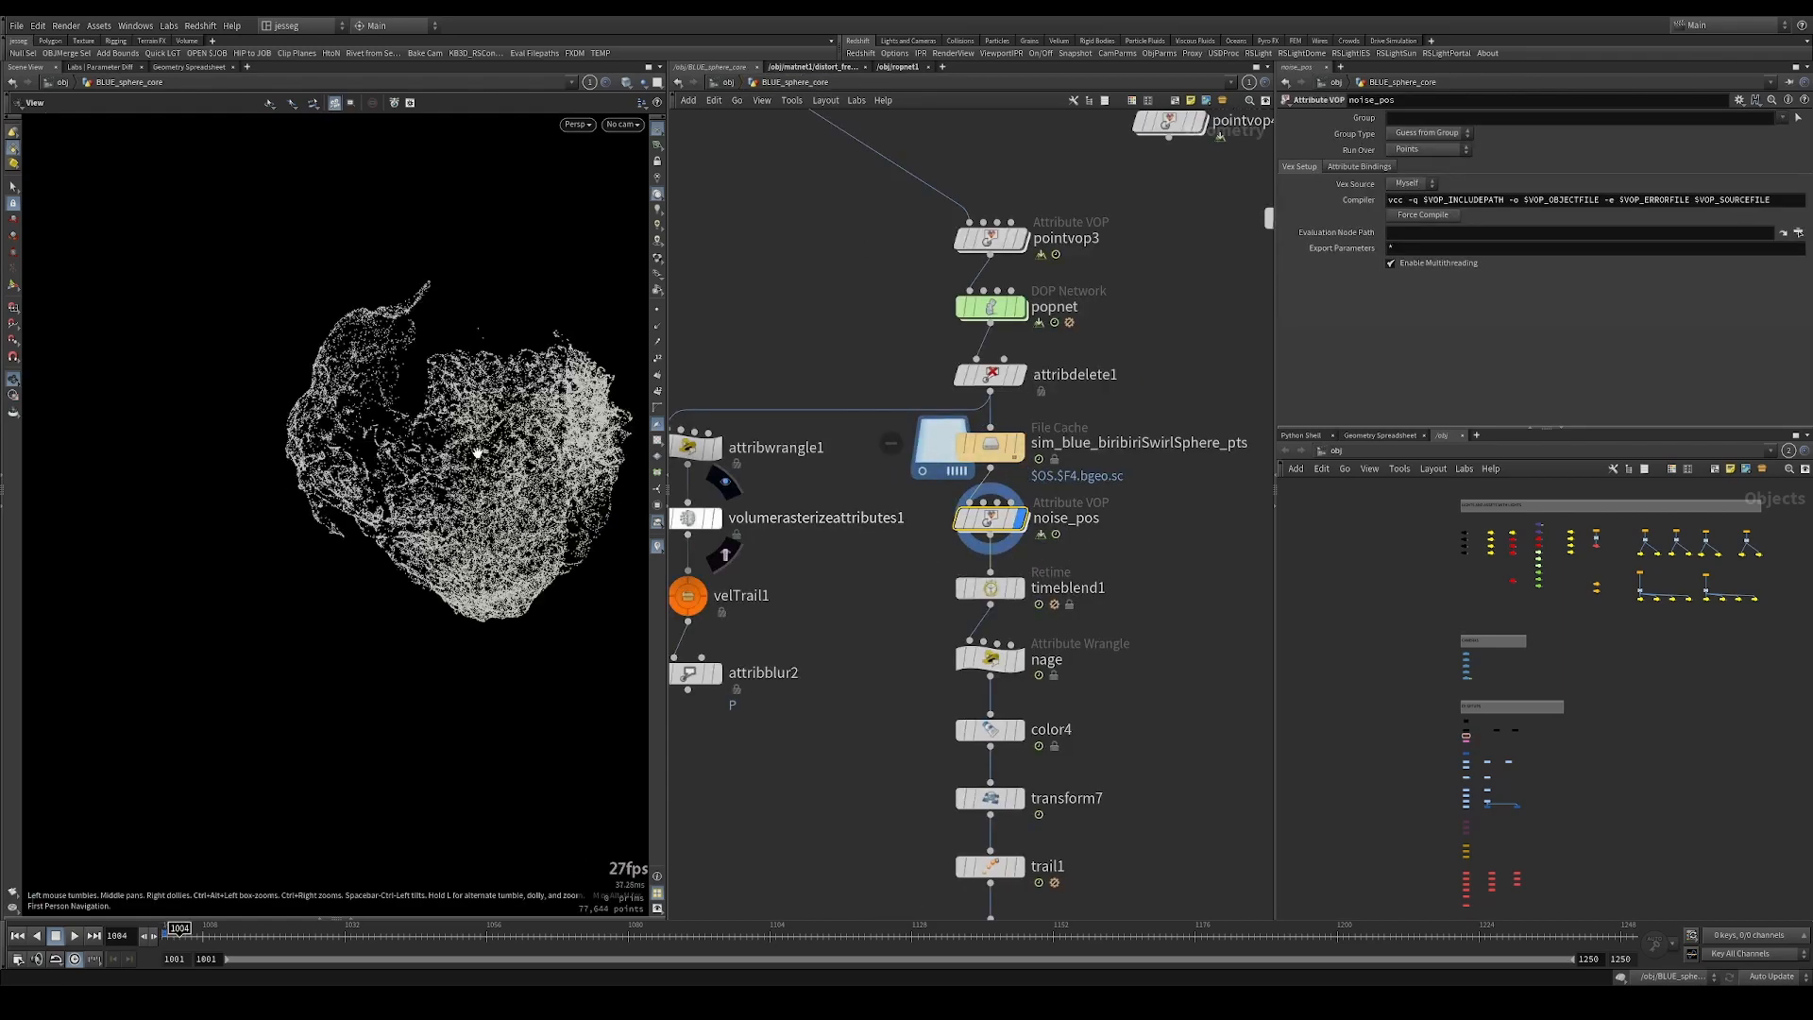
{"action": "key", "text": "Up"}
{"action": "left_click", "coordinate": [1019, 447]}
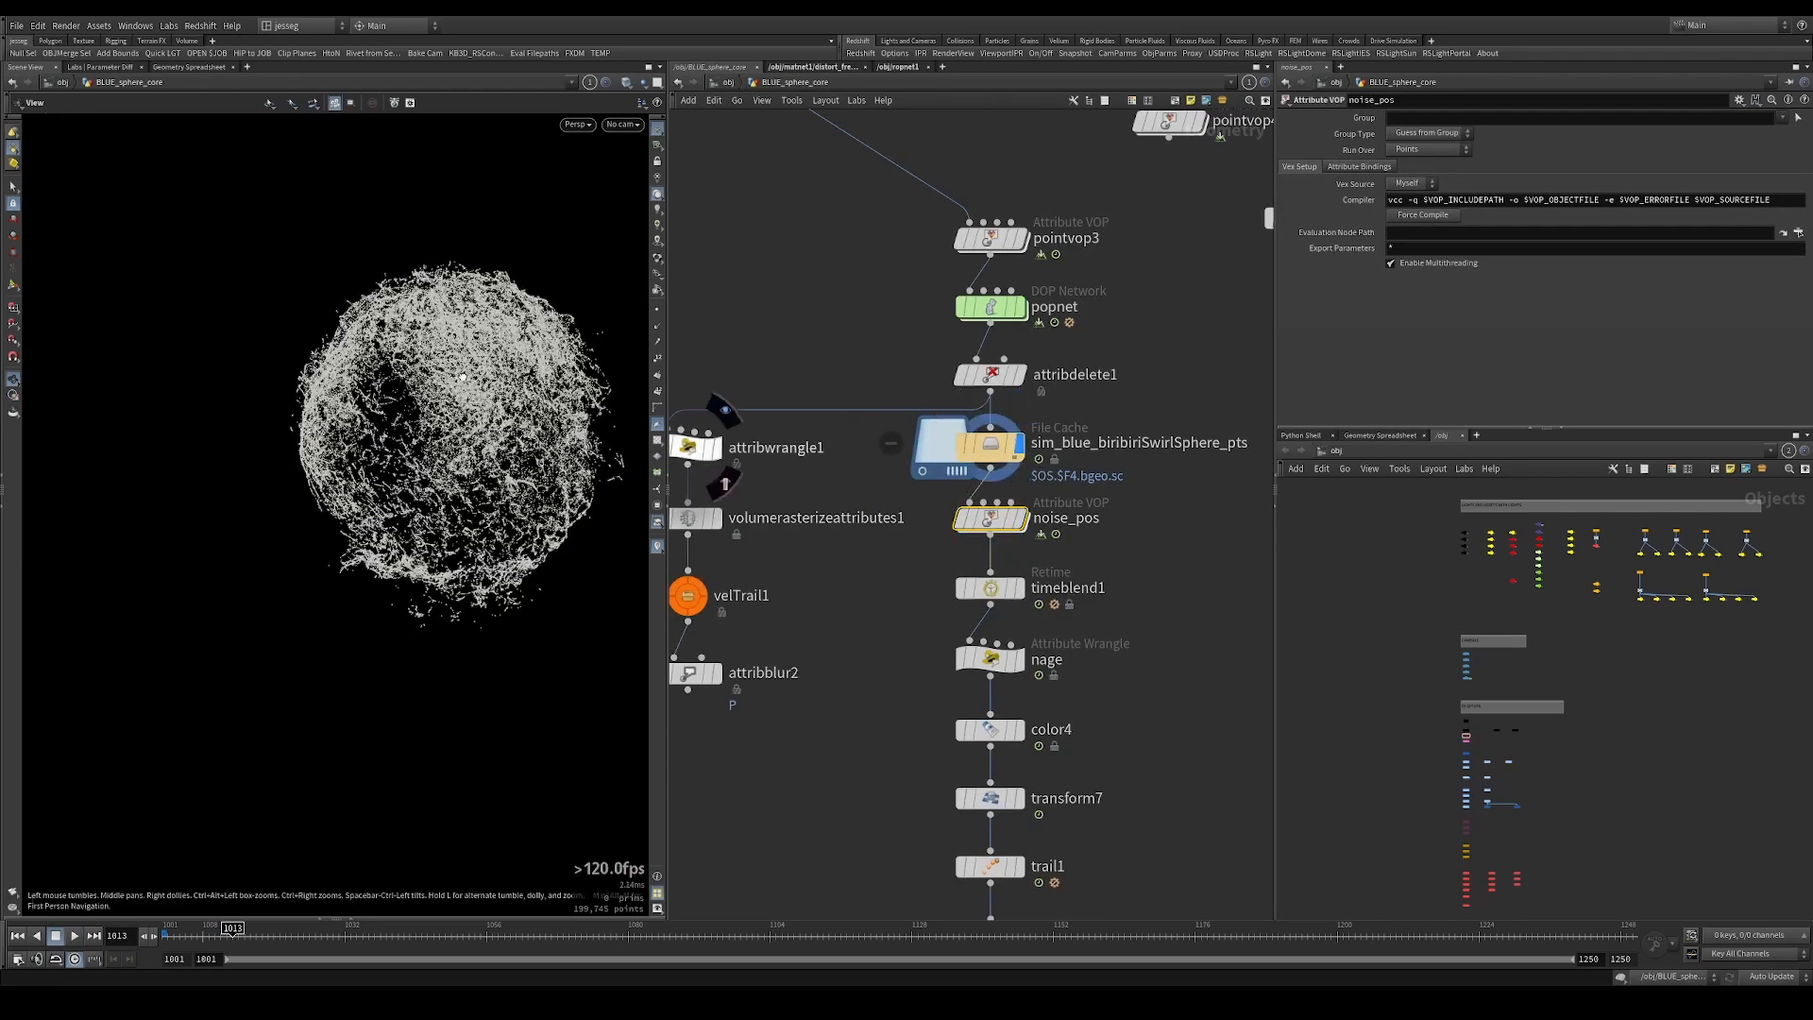
Compare noise_pos with the cached particles from a distance by alternating the displayed node, scrubbing to frame 1034.
{"action": "right_click_drag", "start_coordinate": [463, 364], "coordinate": [340, 425]}
{"action": "left_click_drag", "start_coordinate": [339, 424], "coordinate": [486, 367]}
{"action": "right_click_drag", "start_coordinate": [472, 373], "coordinate": [248, 423]}
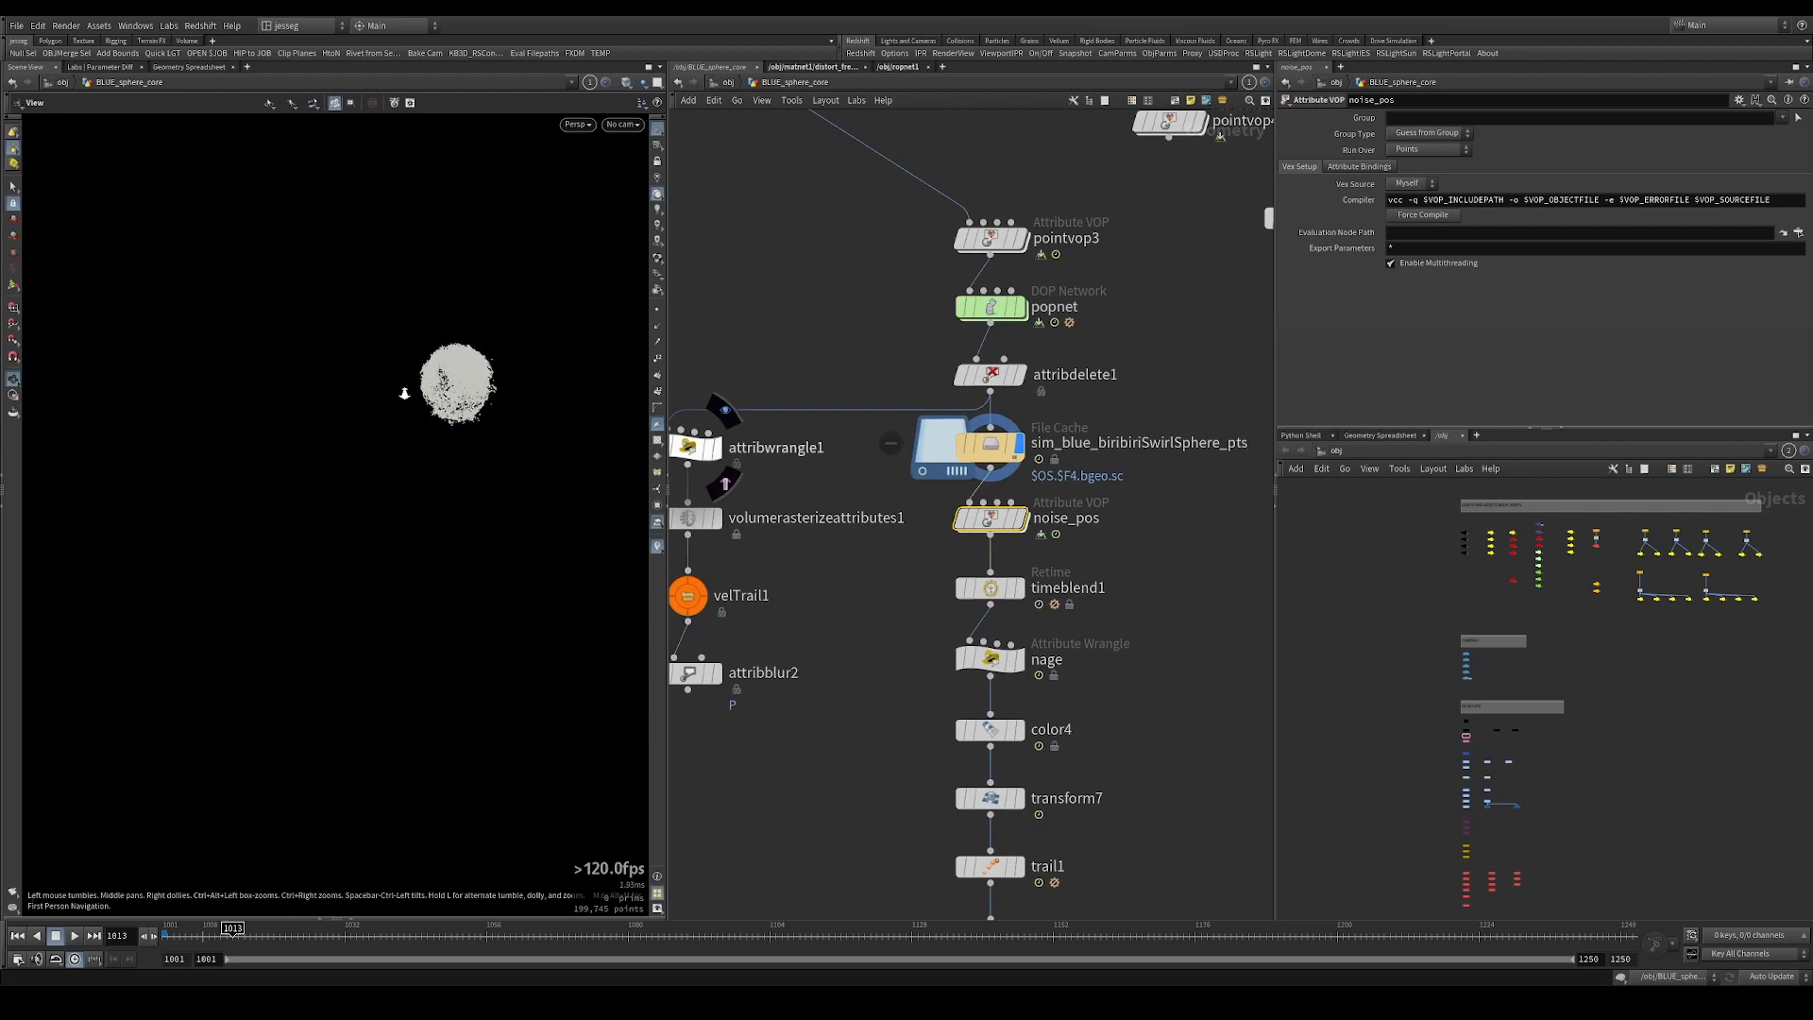
{"action": "right_click_drag", "start_coordinate": [595, 377], "coordinate": [519, 394]}
{"action": "middle_click_drag", "start_coordinate": [518, 395], "coordinate": [365, 437]}
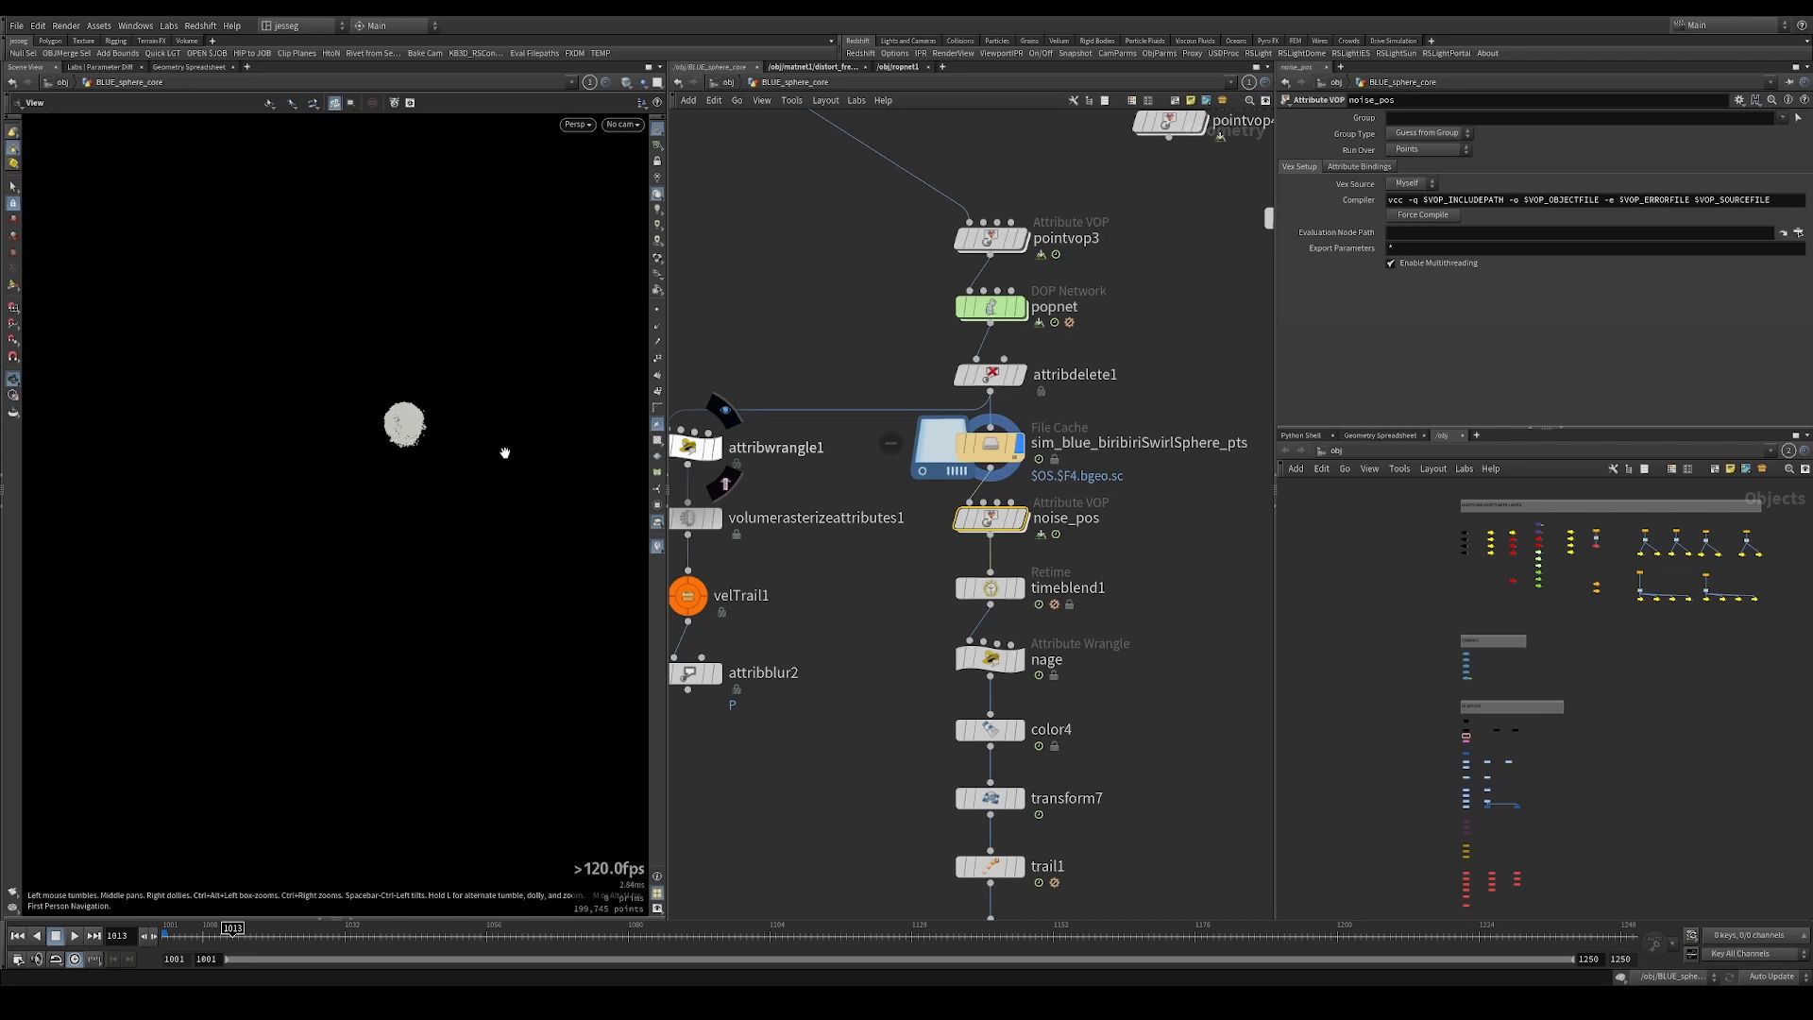
{"action": "left_click", "coordinate": [1020, 518]}
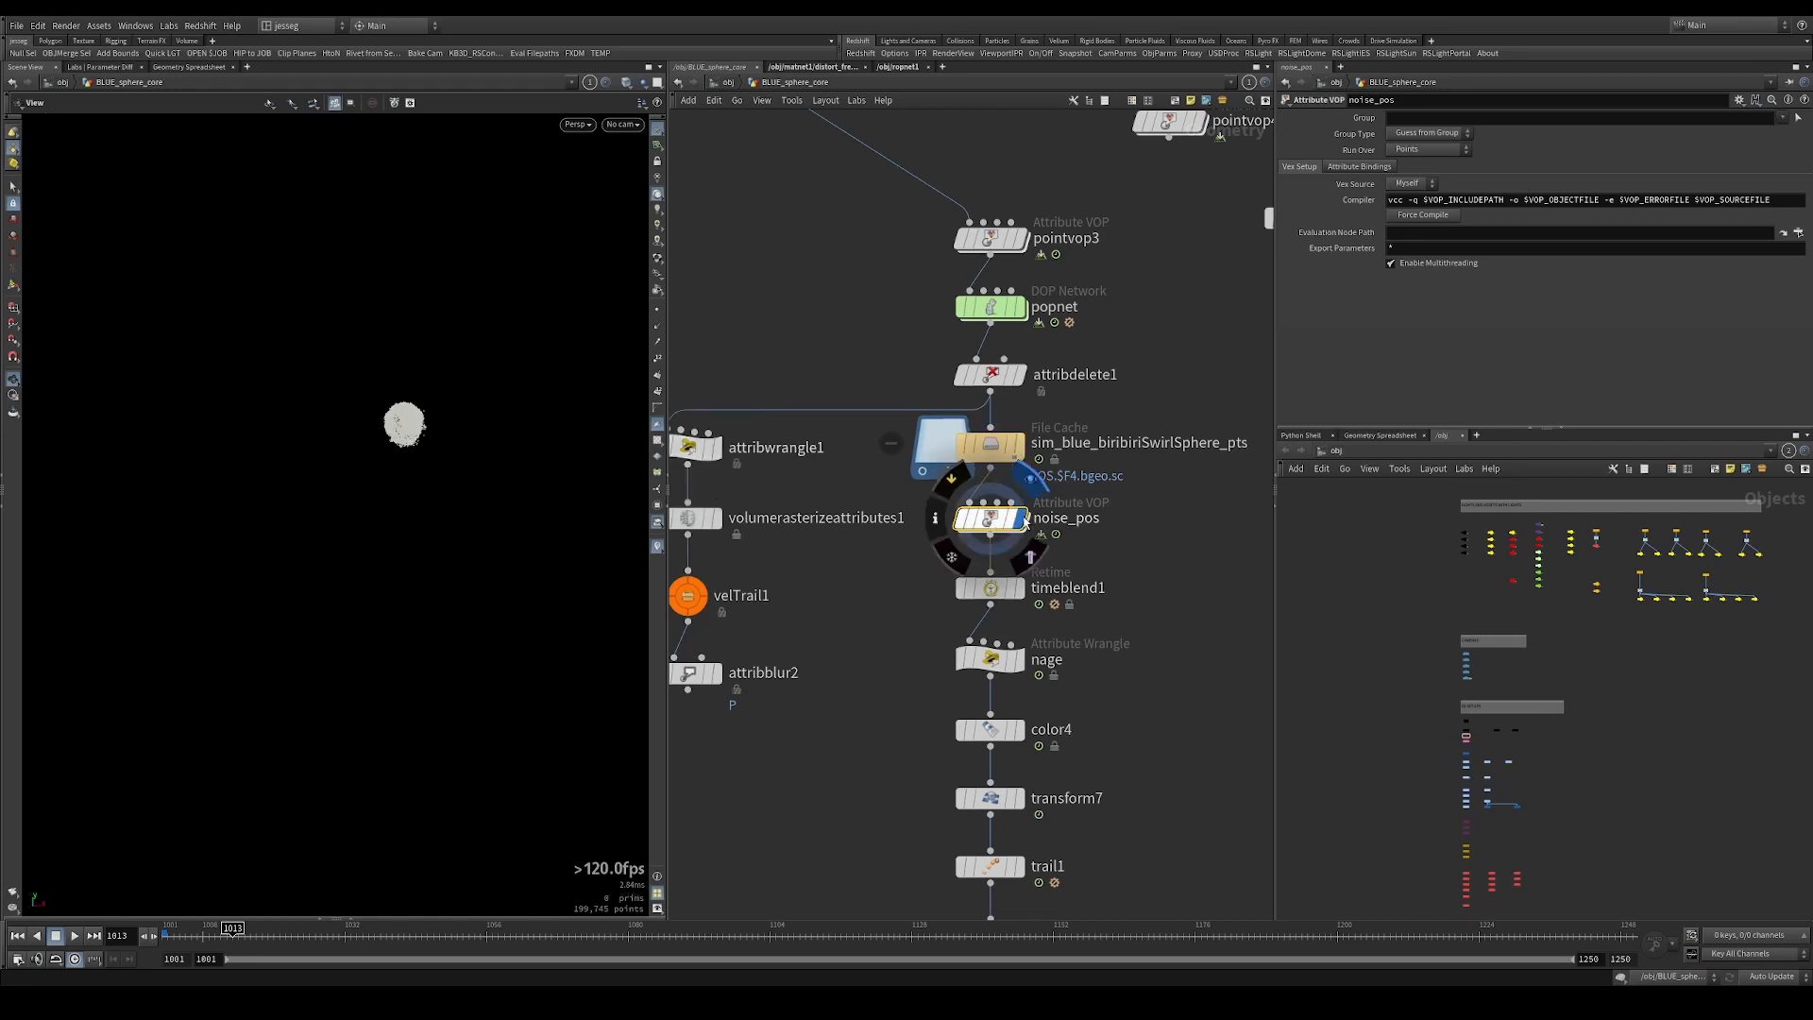
{"action": "mouse_move", "coordinate": [963, 453]}
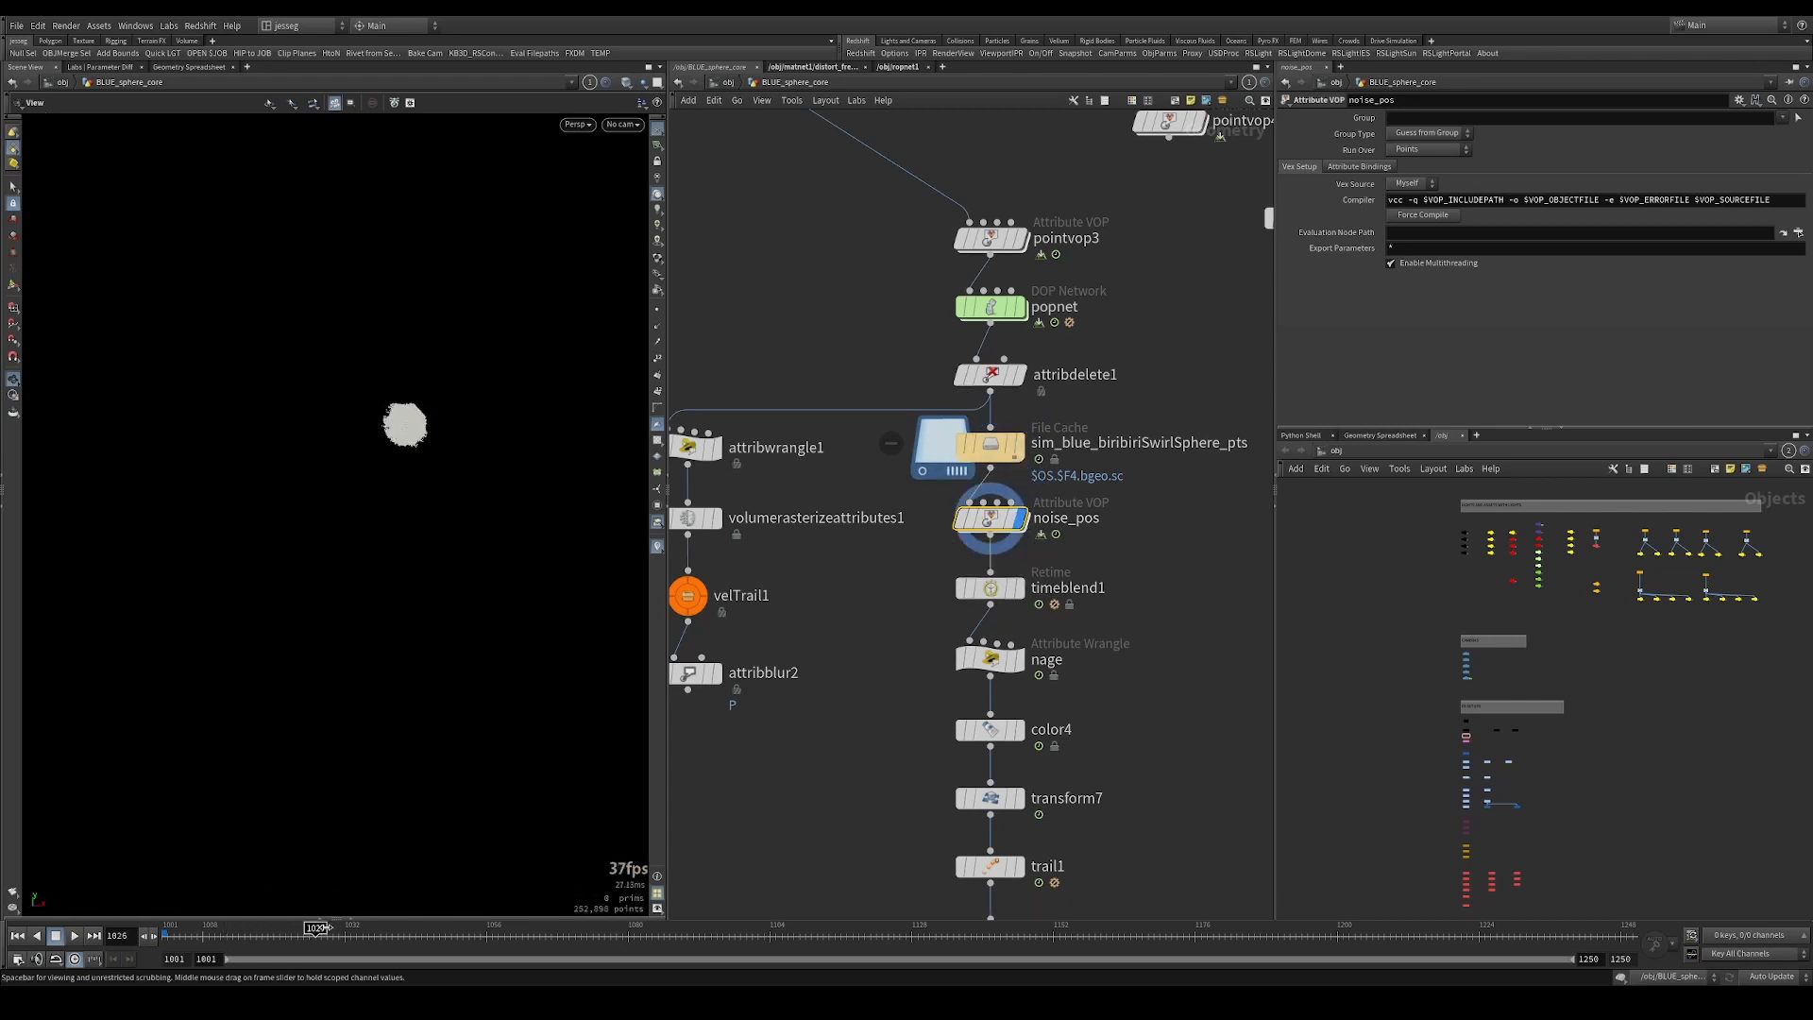
{"action": "left_click_drag", "start_coordinate": [321, 928], "coordinate": [356, 928]}
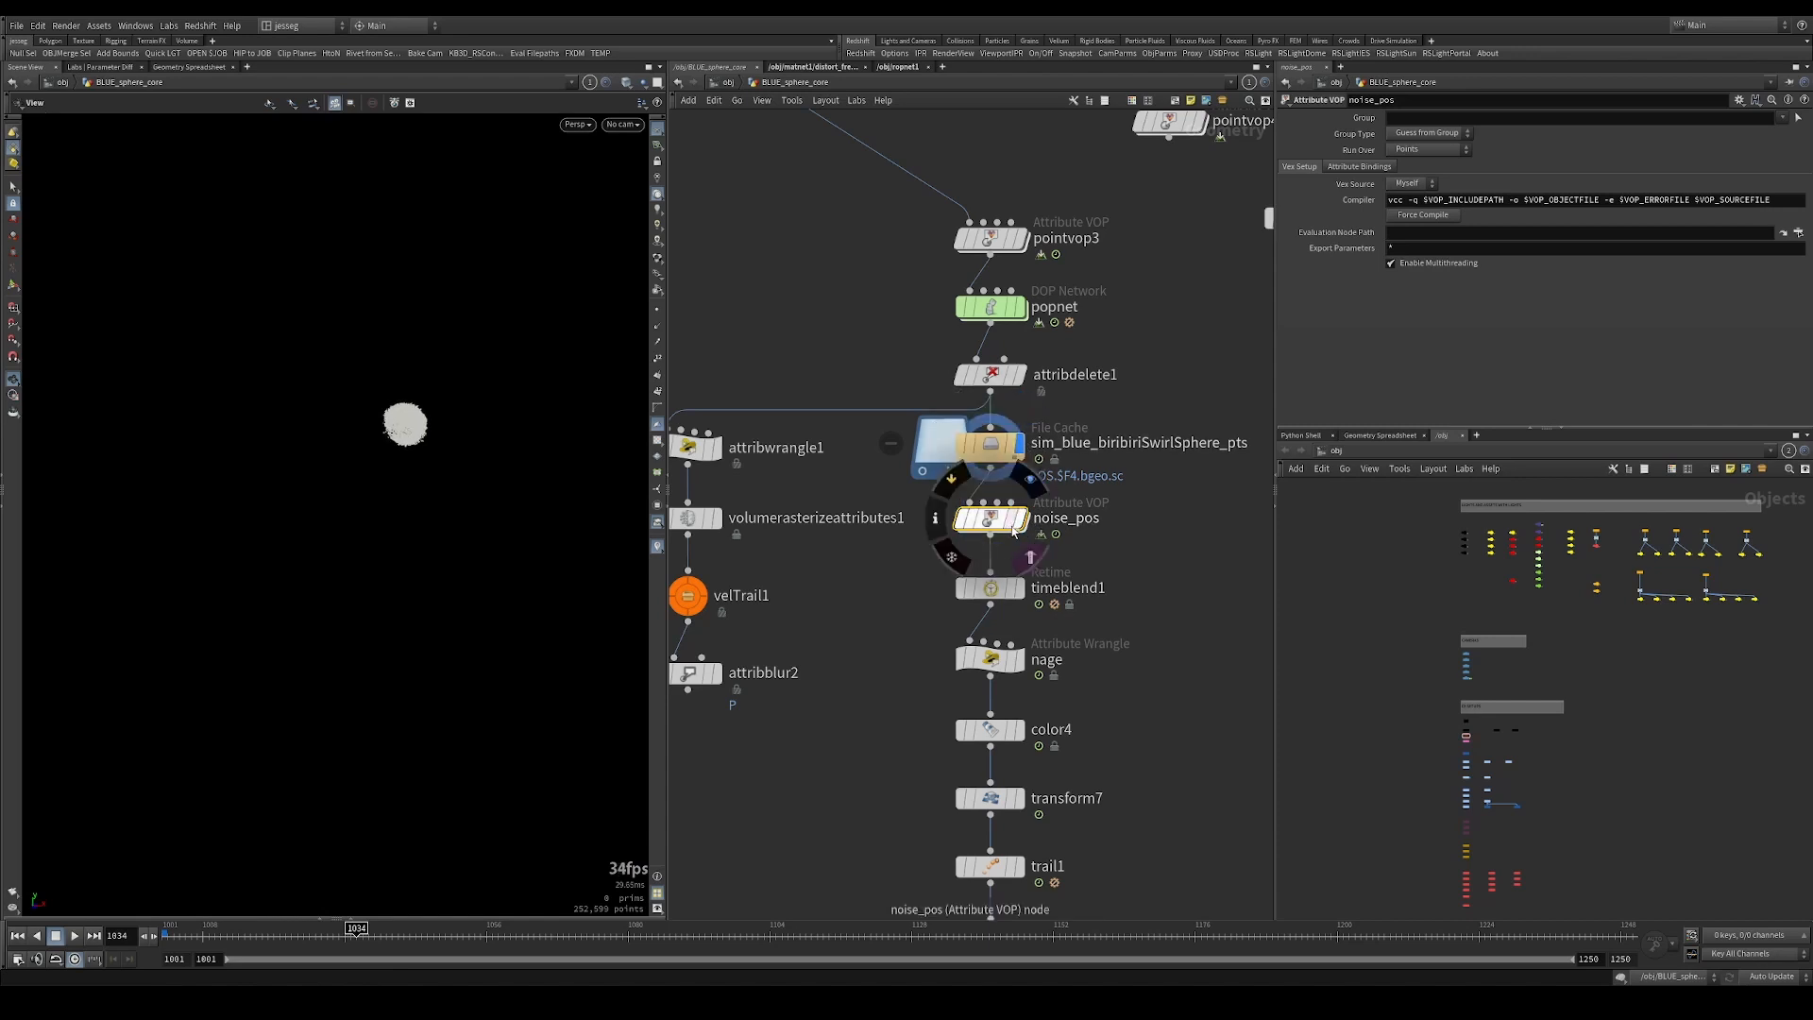
{"action": "left_click", "coordinate": [1016, 524]}
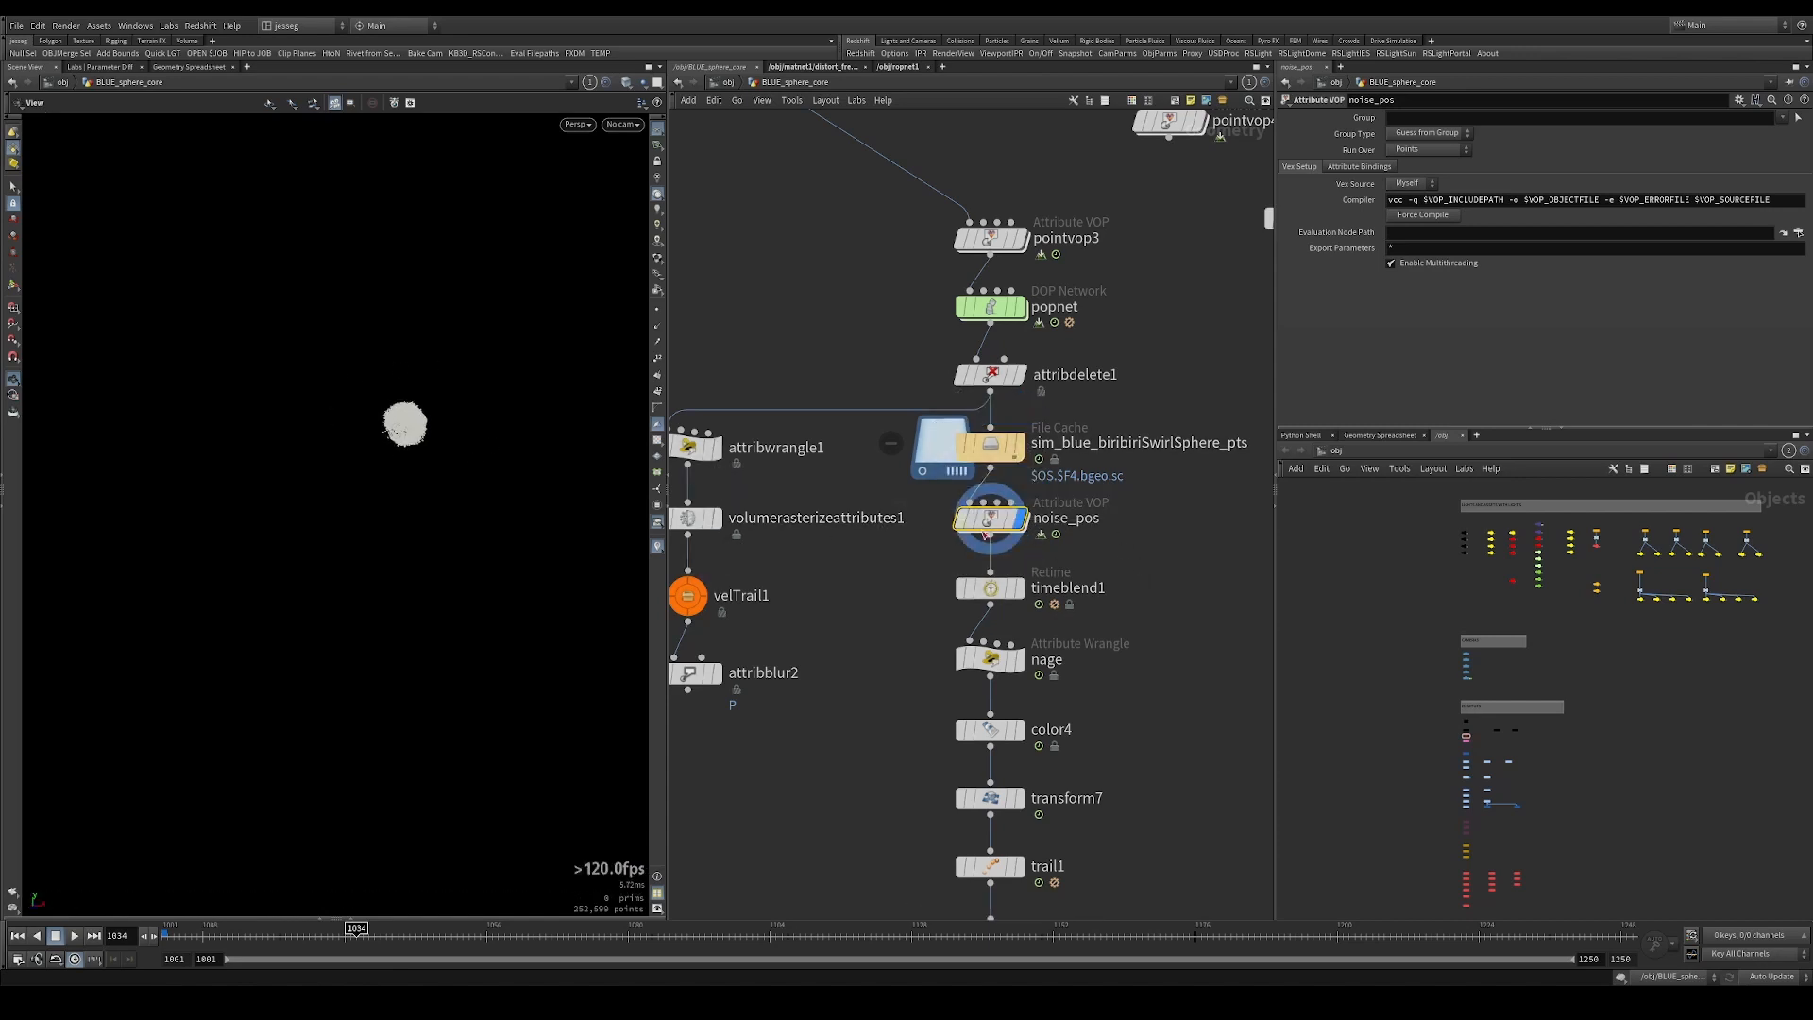
{"action": "right_click_drag", "start_coordinate": [412, 412], "coordinate": [514, 406]}
{"action": "right_click", "coordinate": [323, 443]}
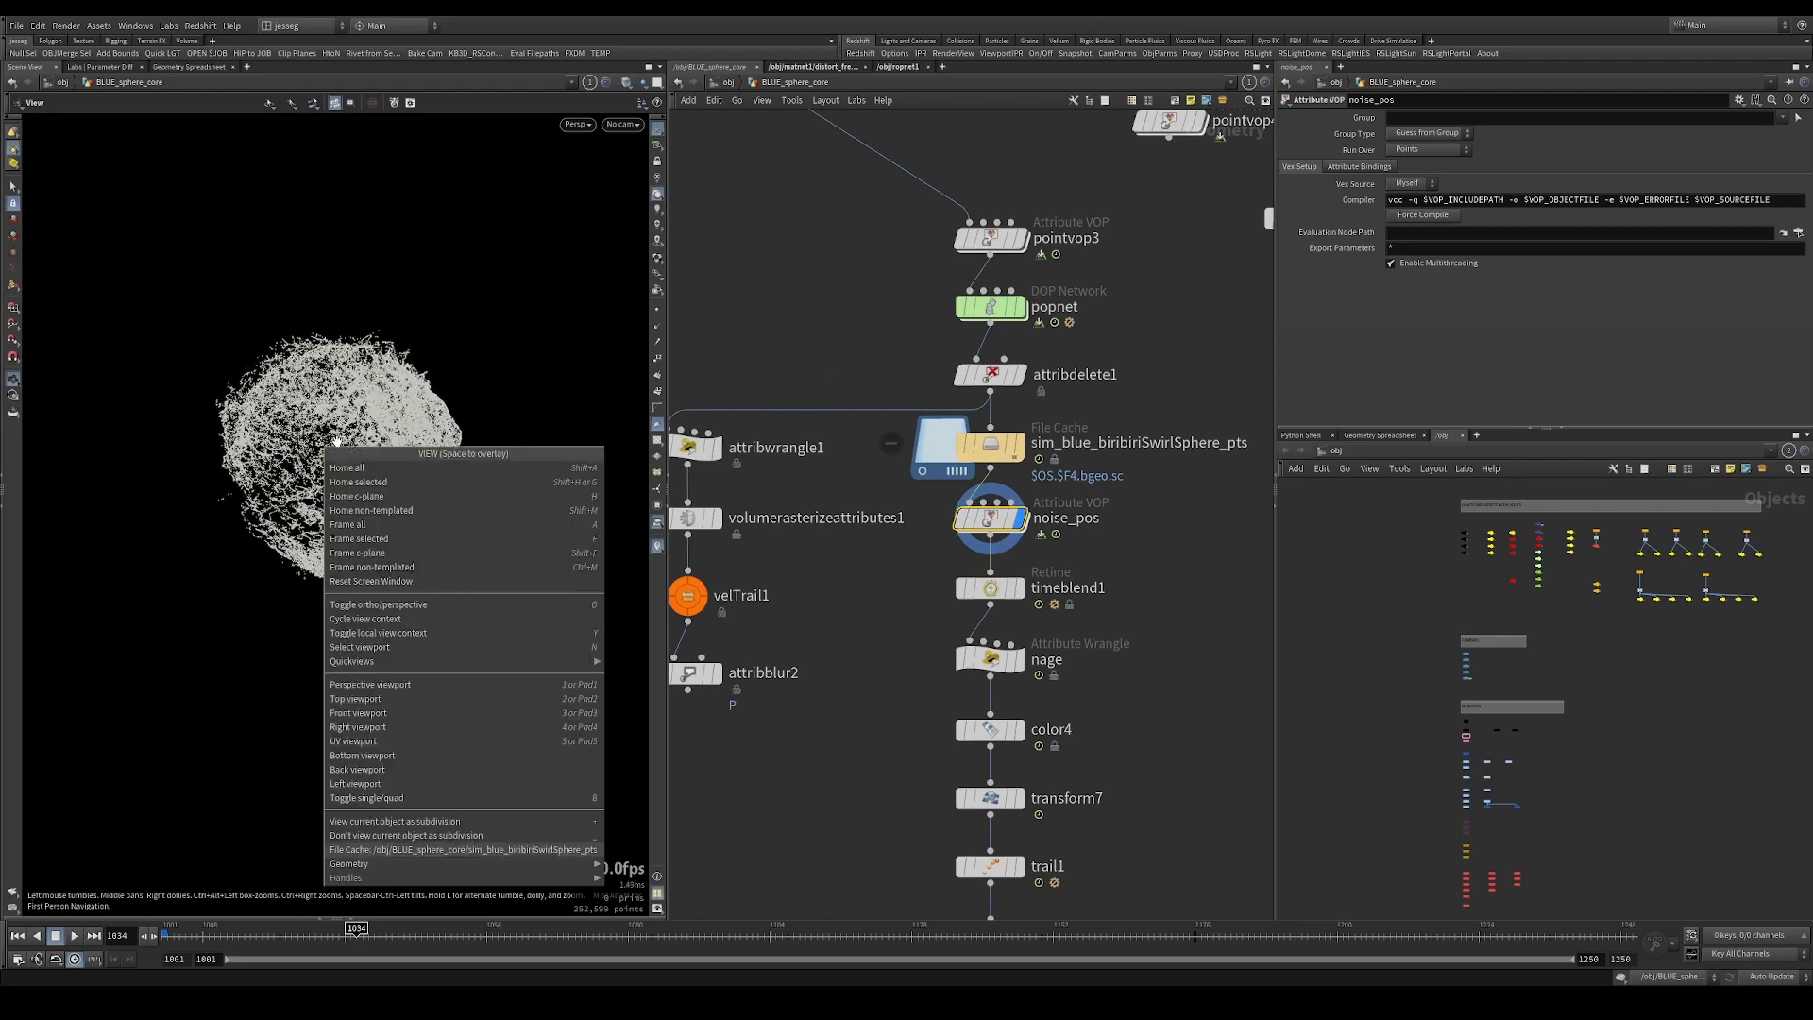
Select timeblend1 below noise_pos, then display the nage wrangle and examine its normalised_age expression.
{"action": "left_click", "coordinate": [417, 416]}
{"action": "scroll", "coordinate": [375, 364], "scroll_direction": "up", "scroll_amount": 3}
{"action": "middle_click_drag", "start_coordinate": [1216, 638], "coordinate": [1222, 503]}
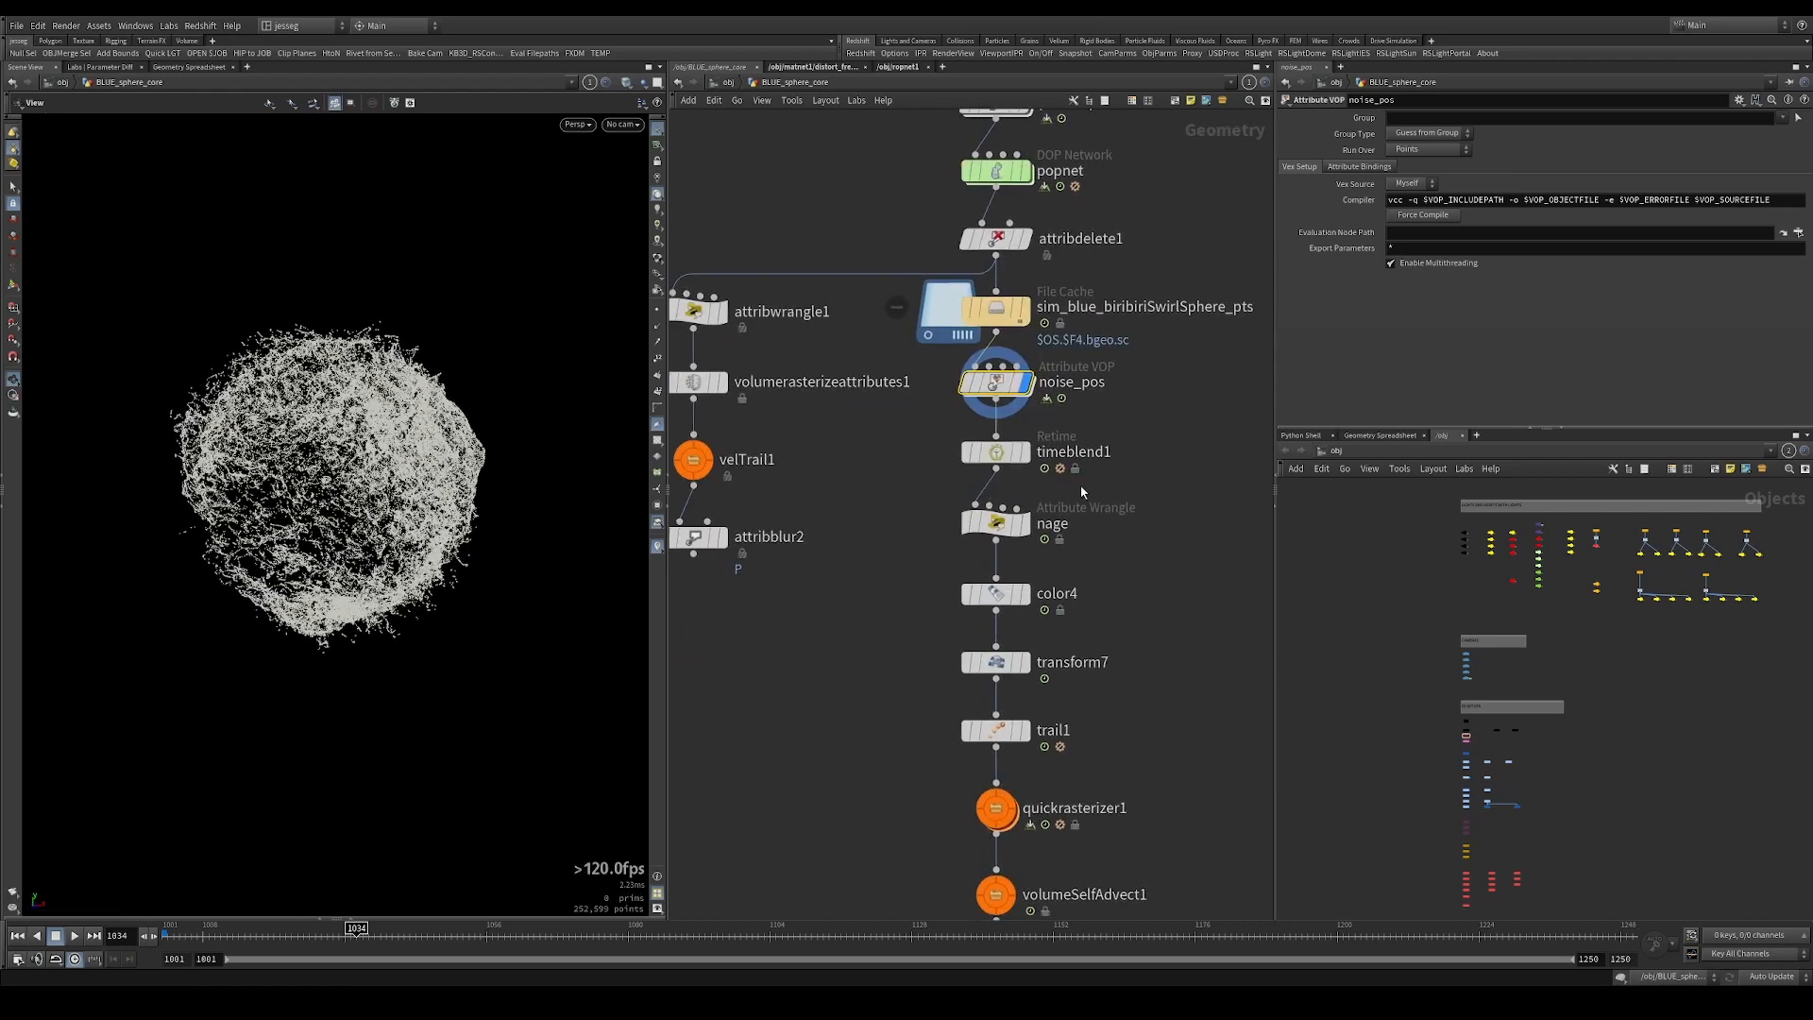
{"action": "left_click", "coordinate": [1008, 456]}
{"action": "middle_click_drag", "start_coordinate": [1011, 498], "coordinate": [1008, 311]}
{"action": "left_click", "coordinate": [992, 336]}
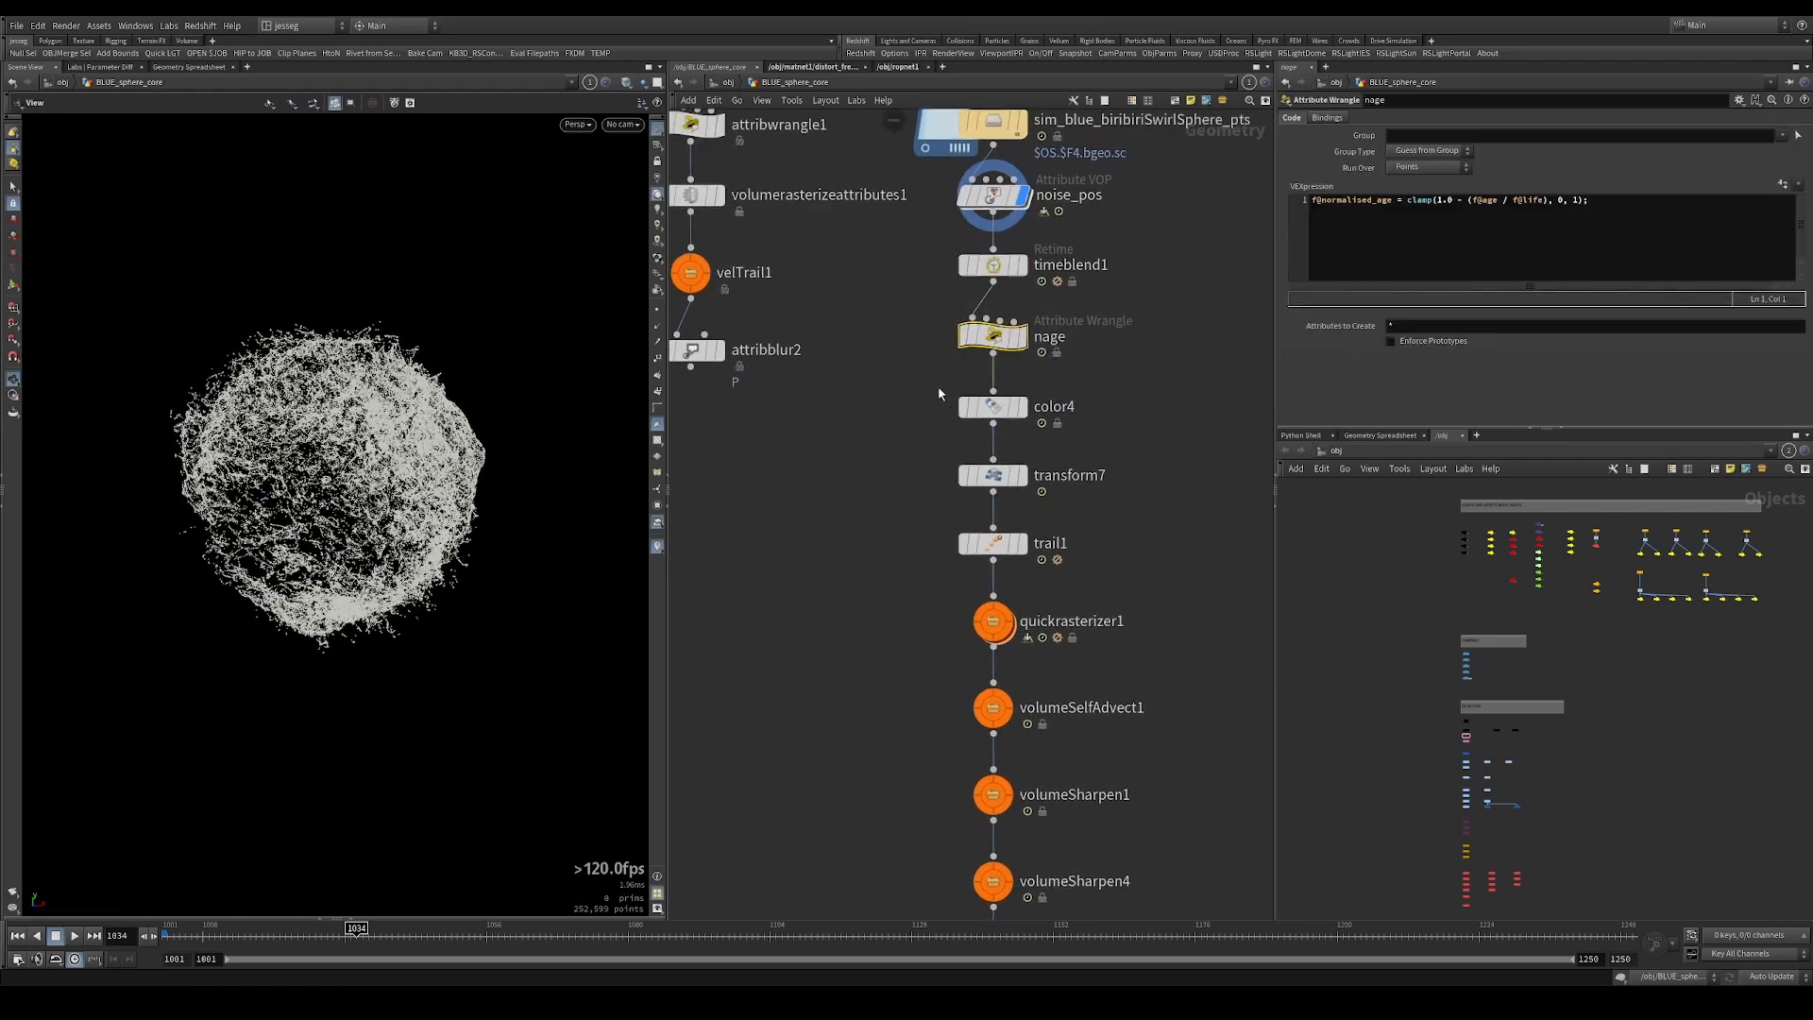
{"action": "left_click", "coordinate": [1020, 336]}
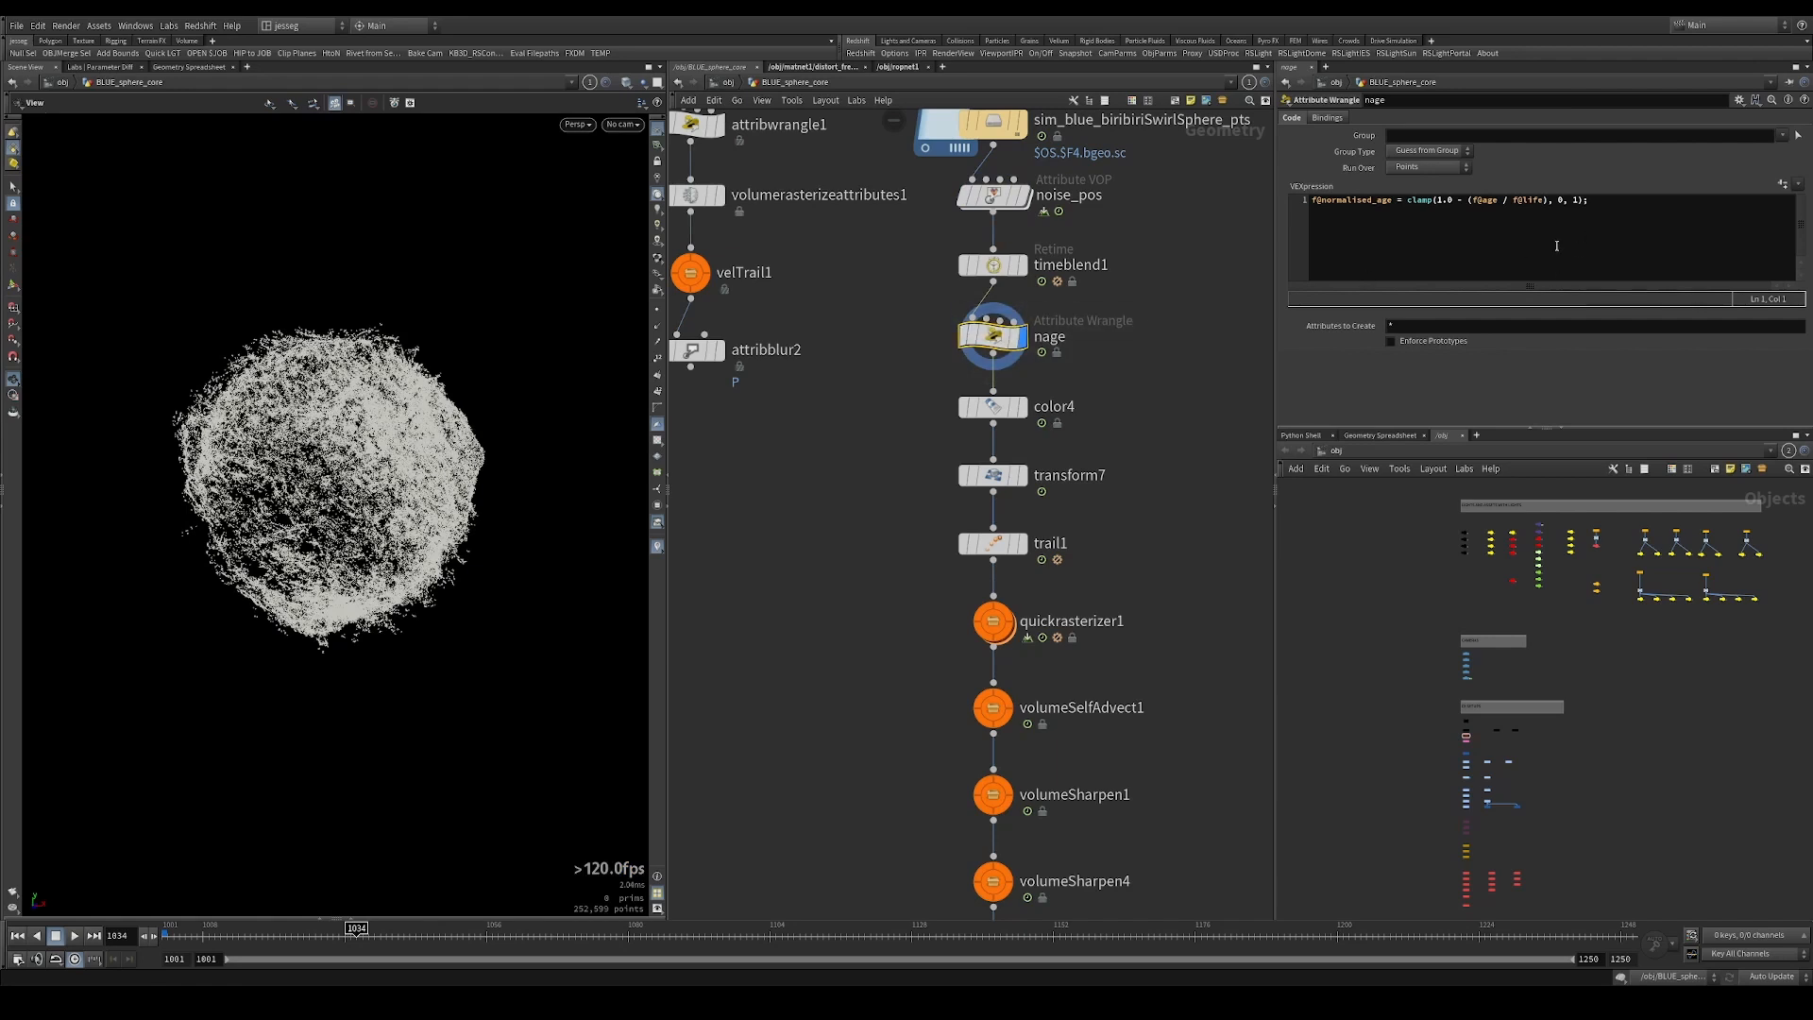
{"action": "left_click", "coordinate": [1308, 238]}
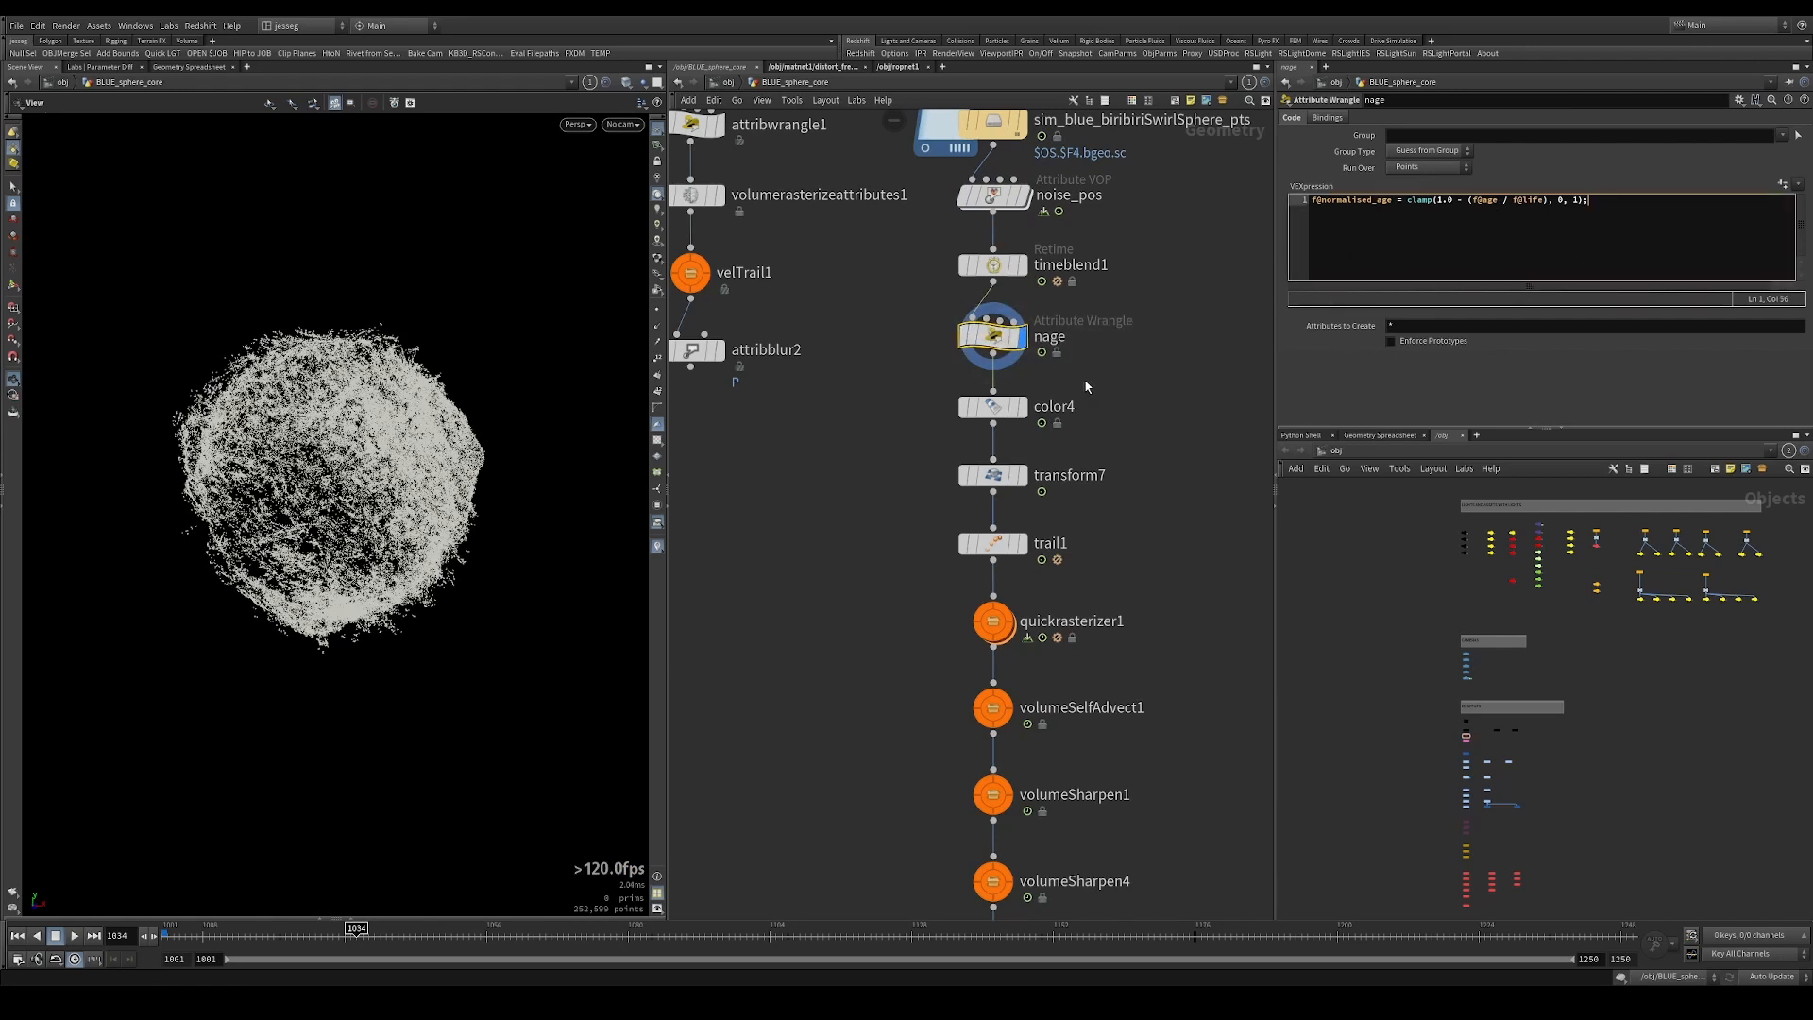
Display color4, examine its normalised_age colour ramp, and play the coloured particles.
{"action": "left_click_drag", "start_coordinate": [1085, 381], "coordinate": [933, 435]}
{"action": "key", "text": "r"}
{"action": "left_click_drag", "start_coordinate": [1114, 372], "coordinate": [923, 429]}
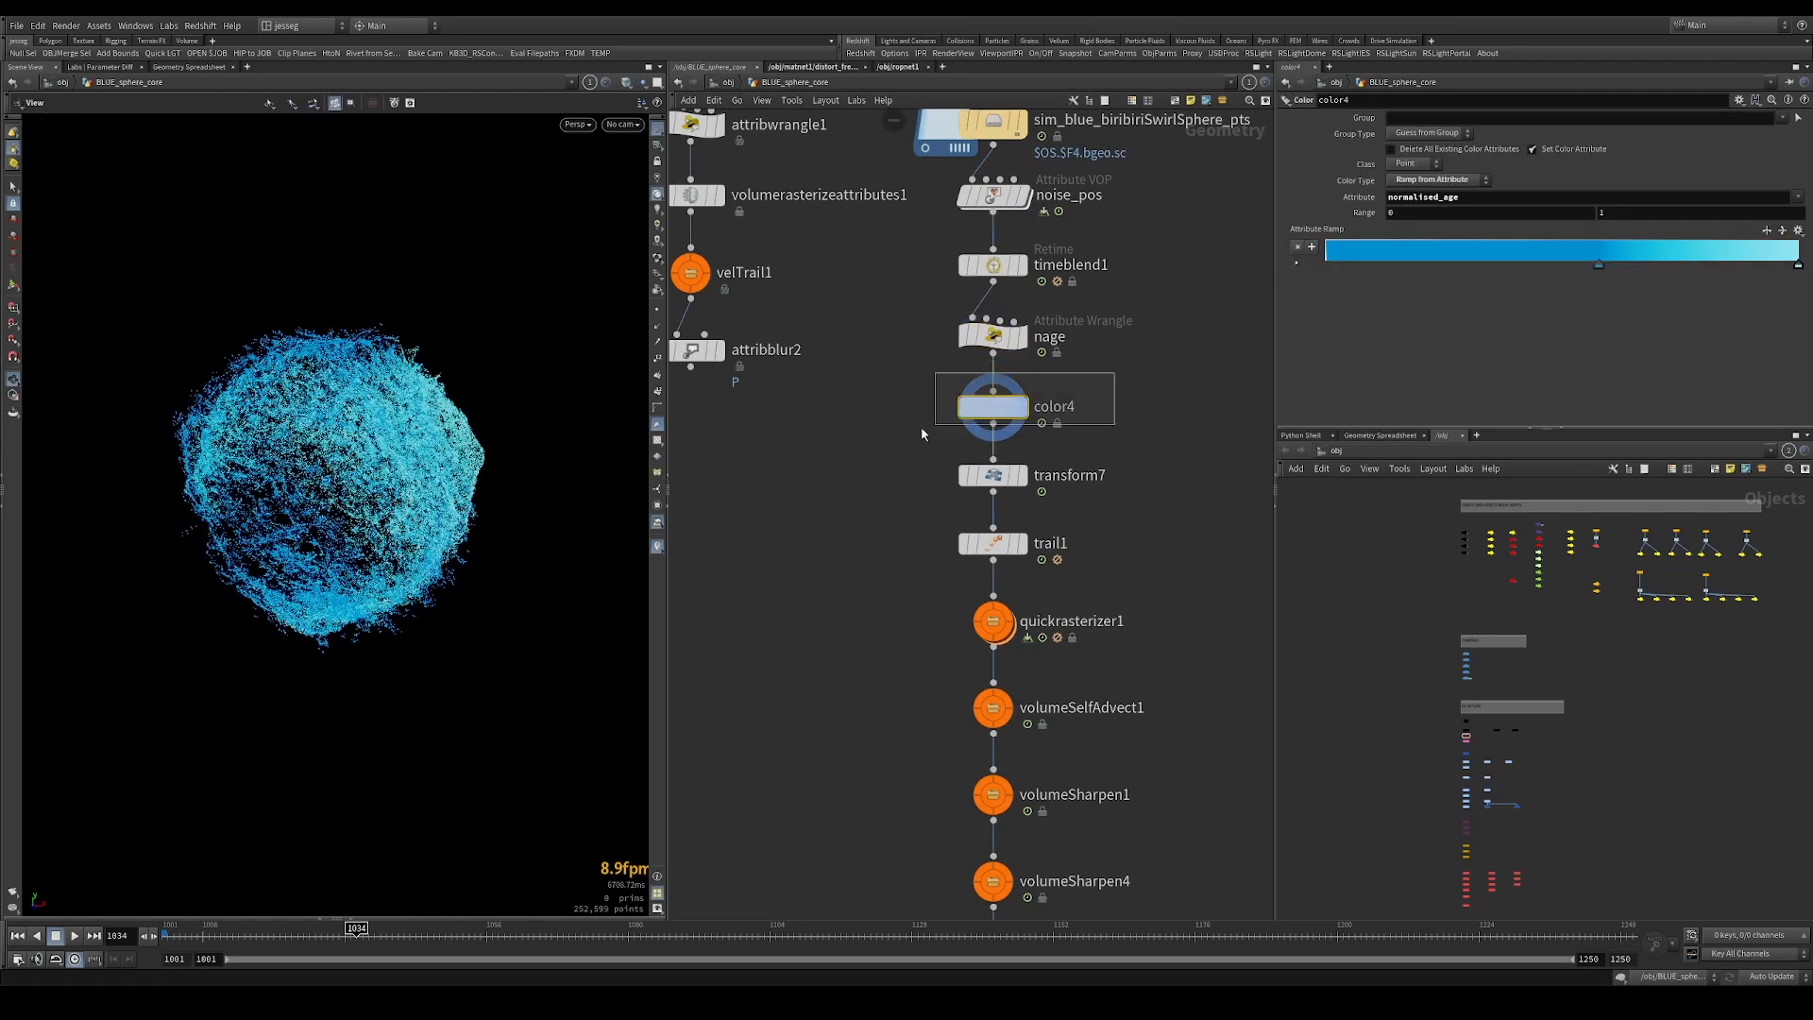
{"action": "key", "text": "Up"}
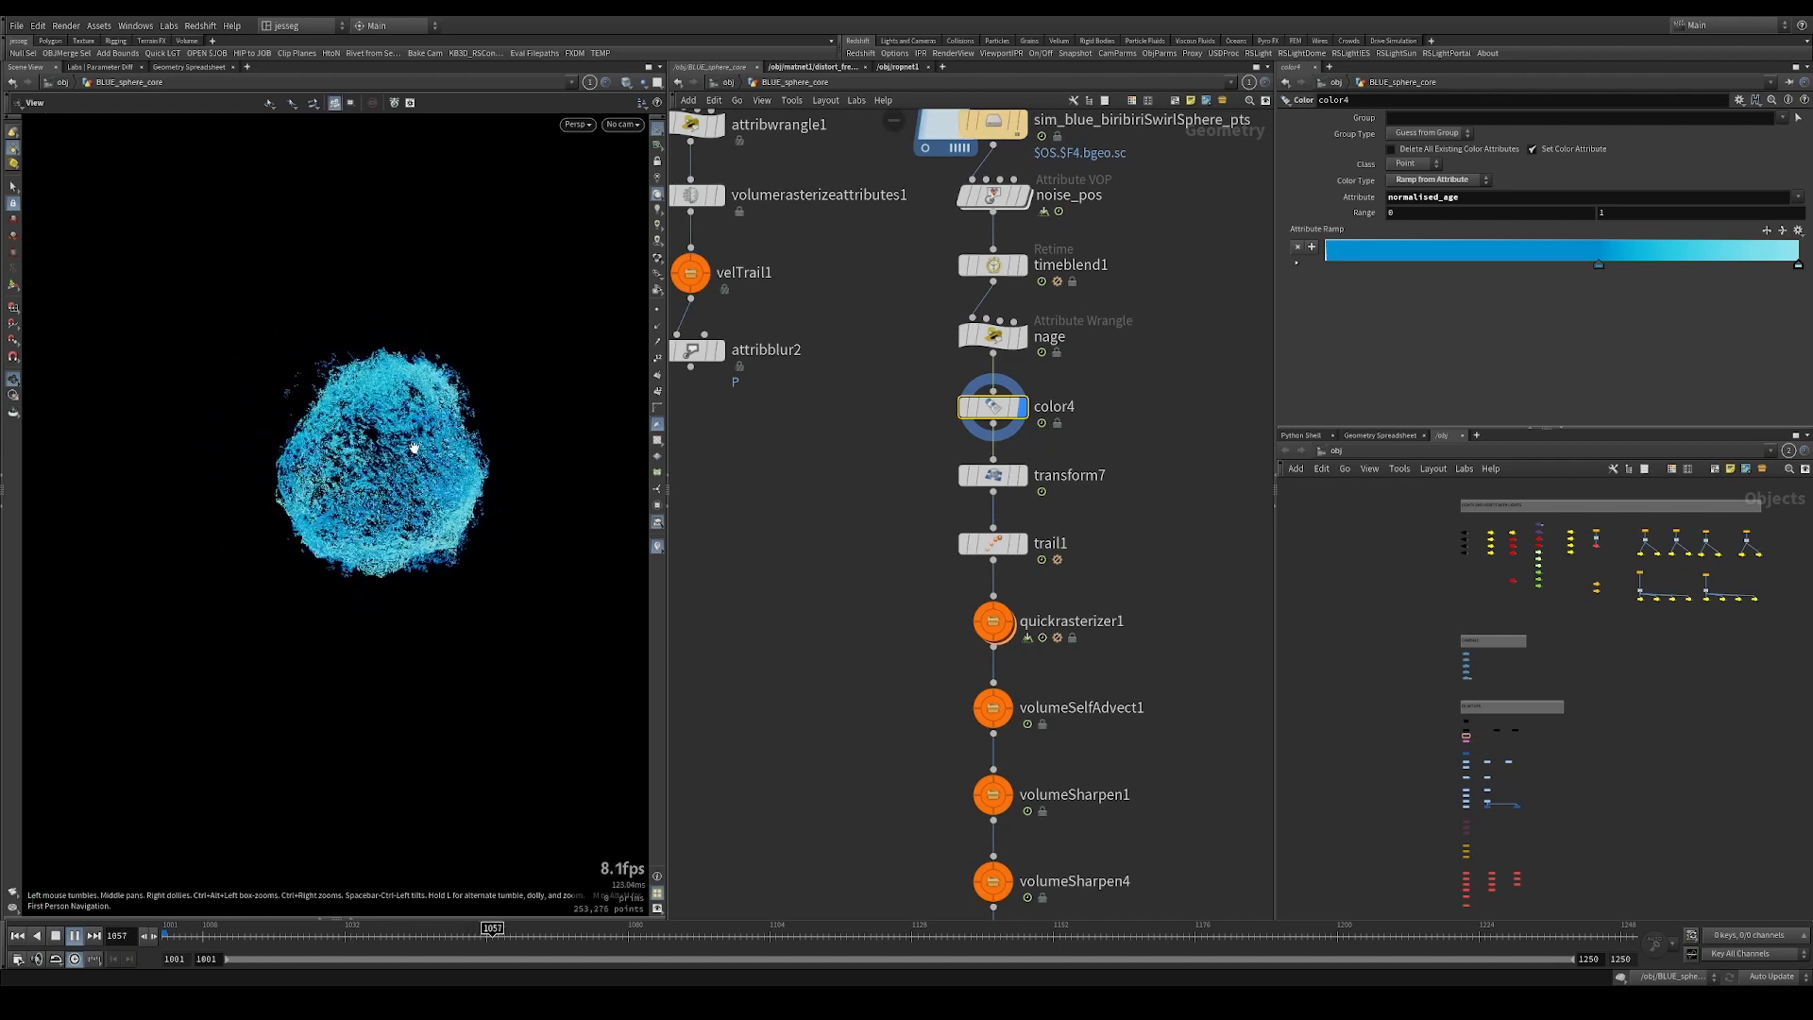
{"action": "key", "text": "Up"}
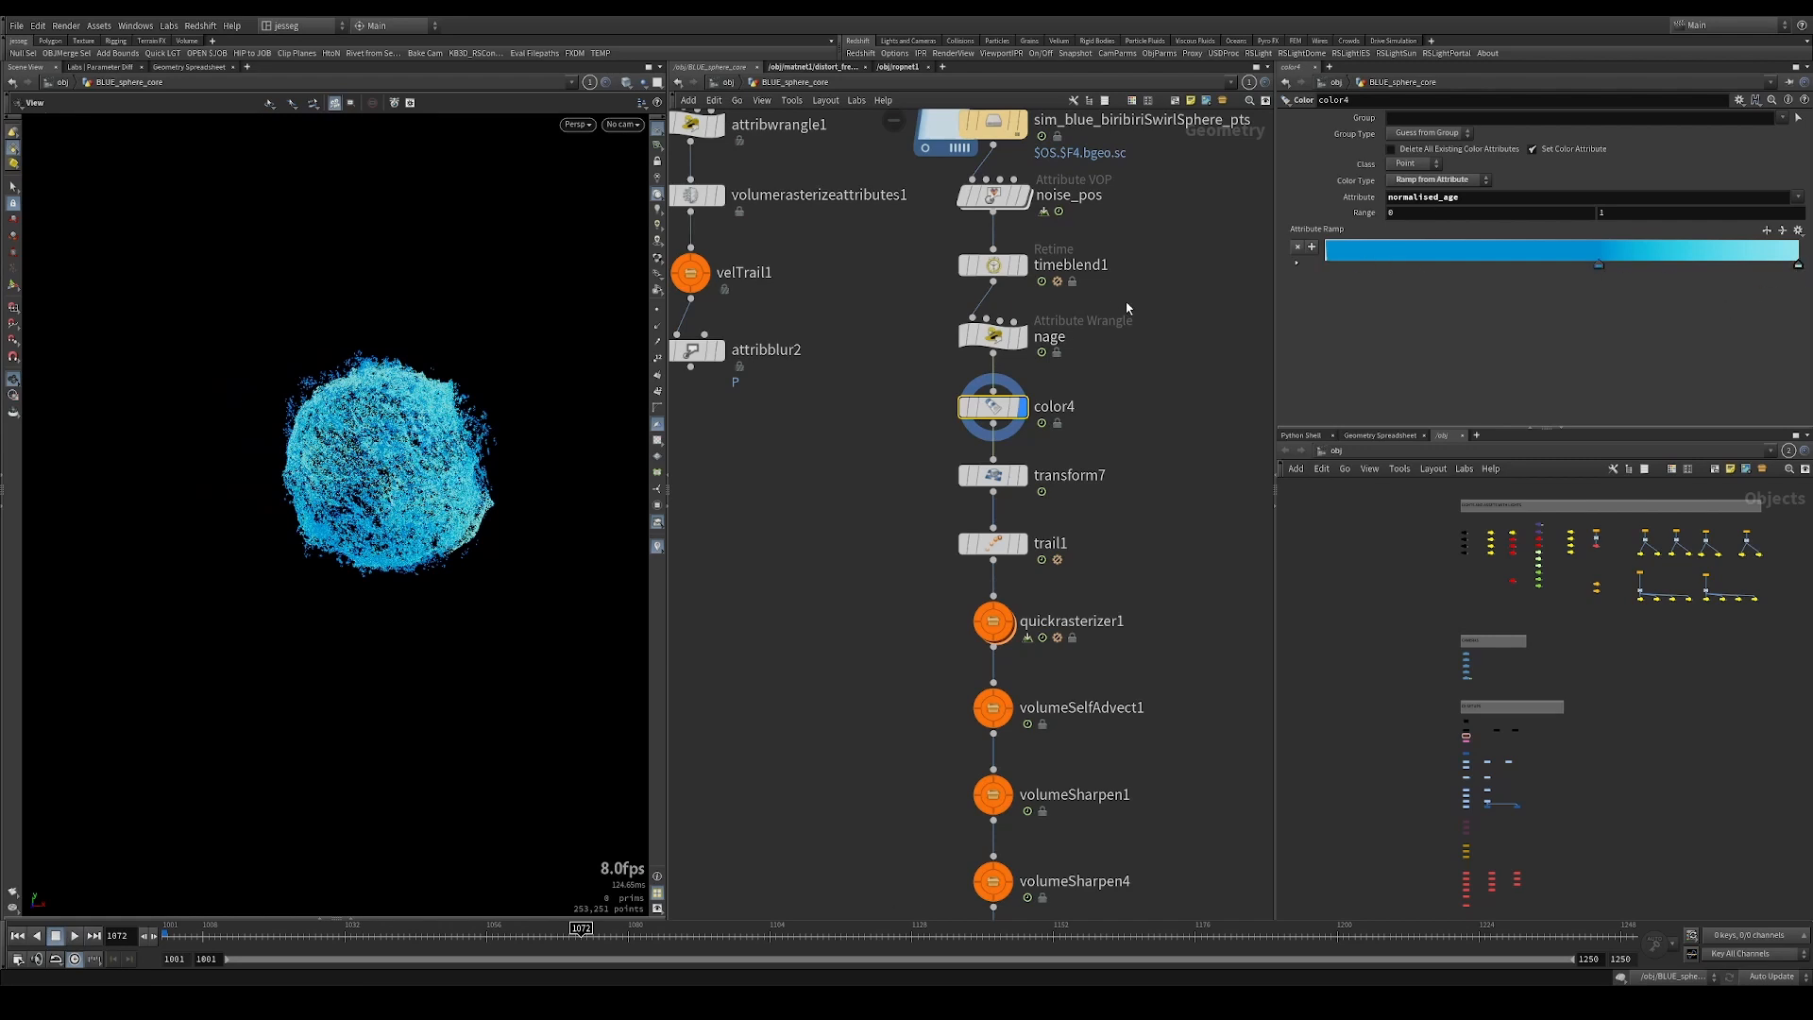
Inspect the animated uniform scale of the transform7 node.
{"action": "left_click", "coordinate": [1030, 476]}
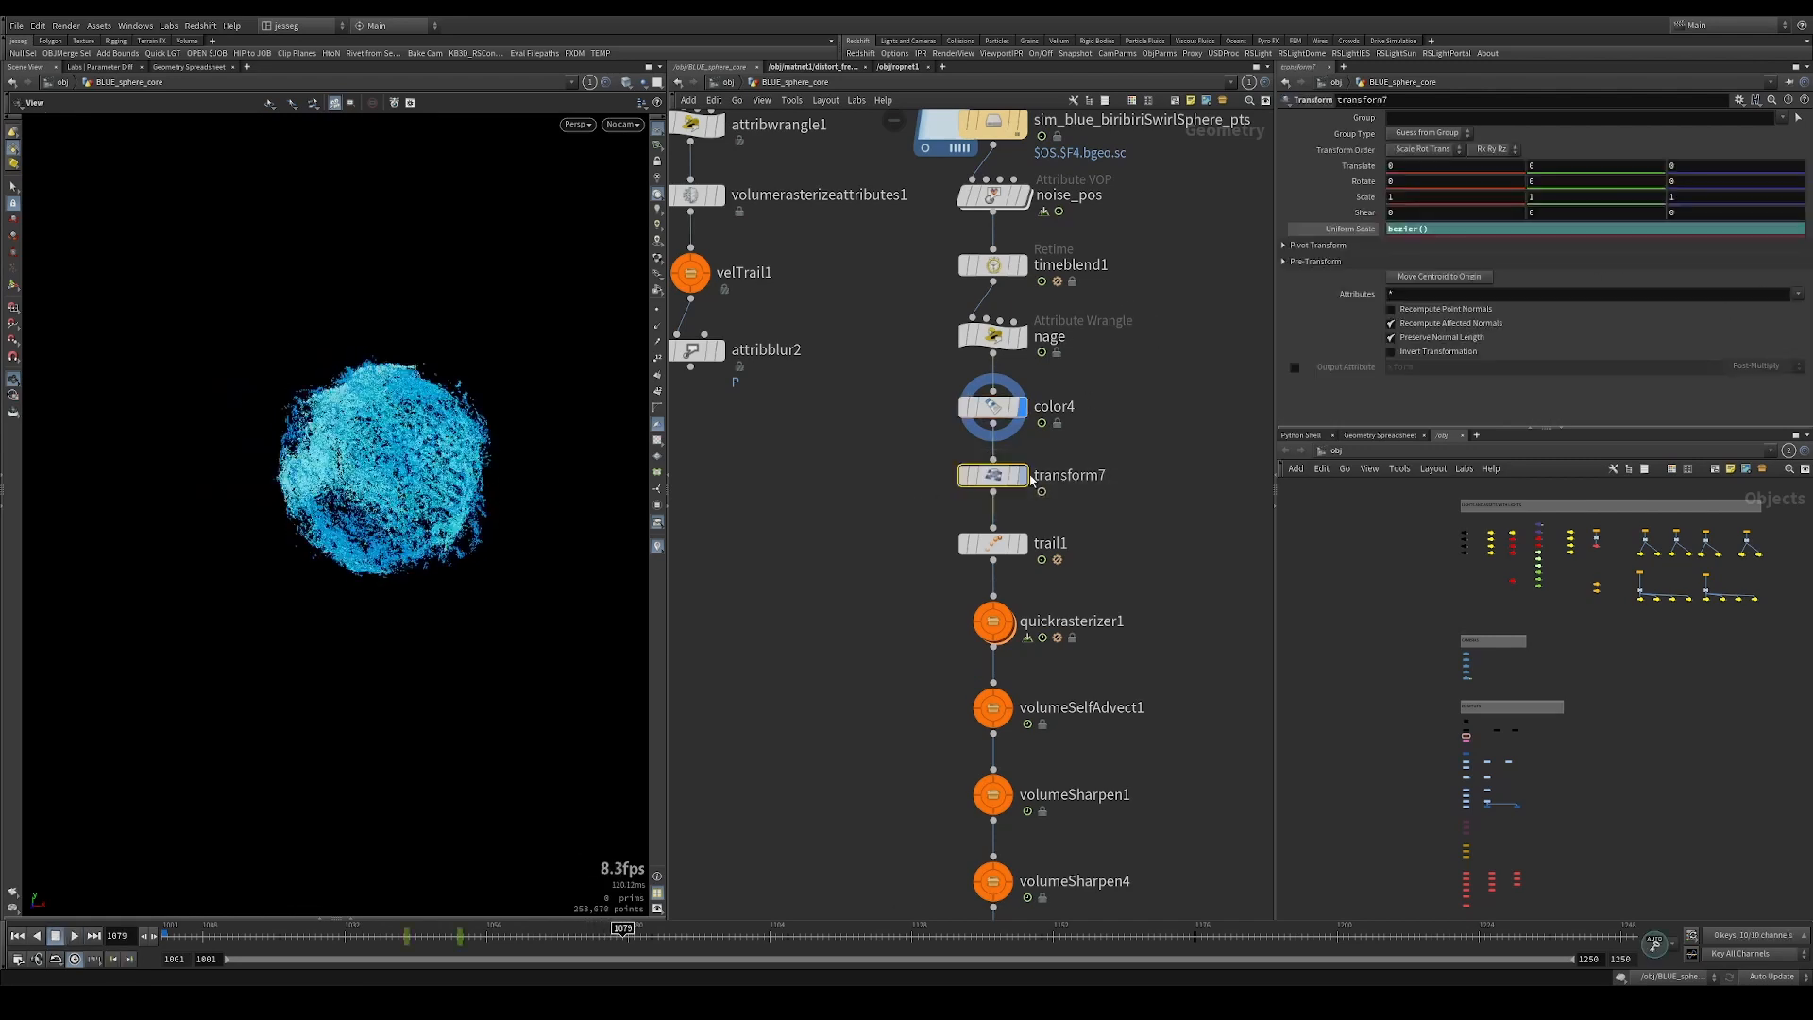
Display the transform7 result at frame 1049, and switch the display to the trail1 node.
{"action": "left_click", "coordinate": [1023, 475]}
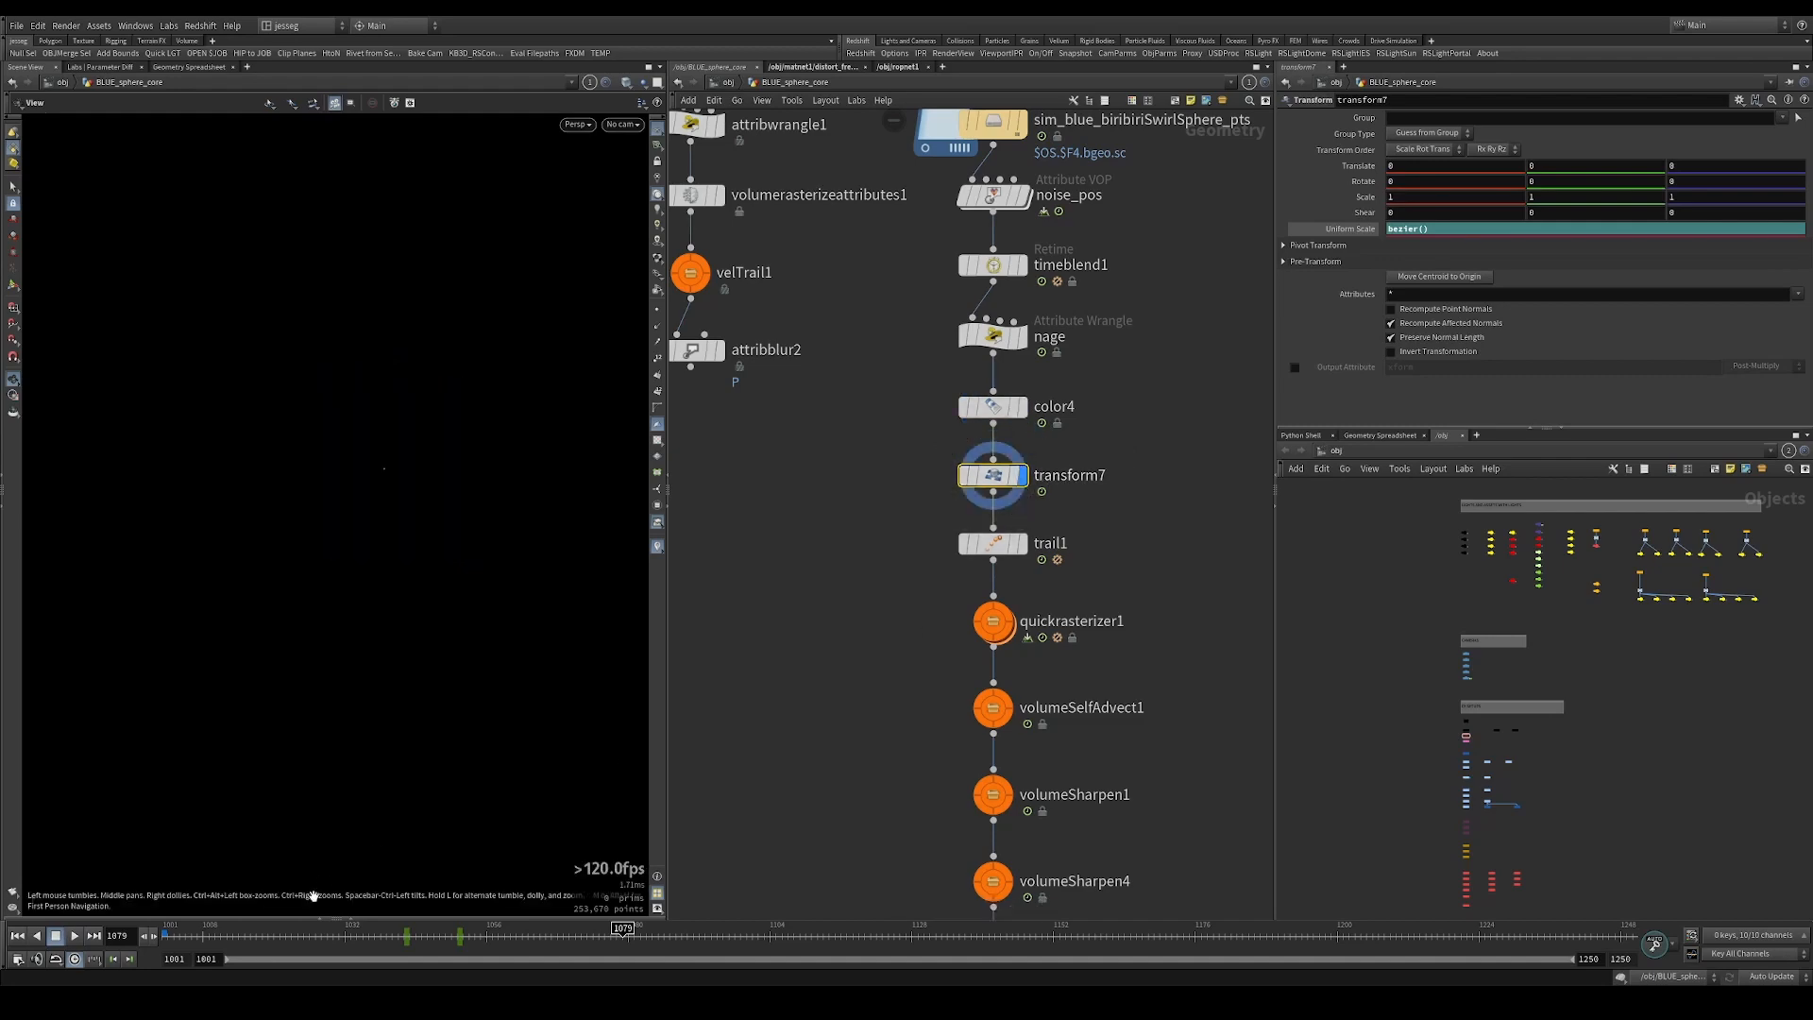
{"action": "left_click_drag", "start_coordinate": [351, 931], "coordinate": [452, 931]}
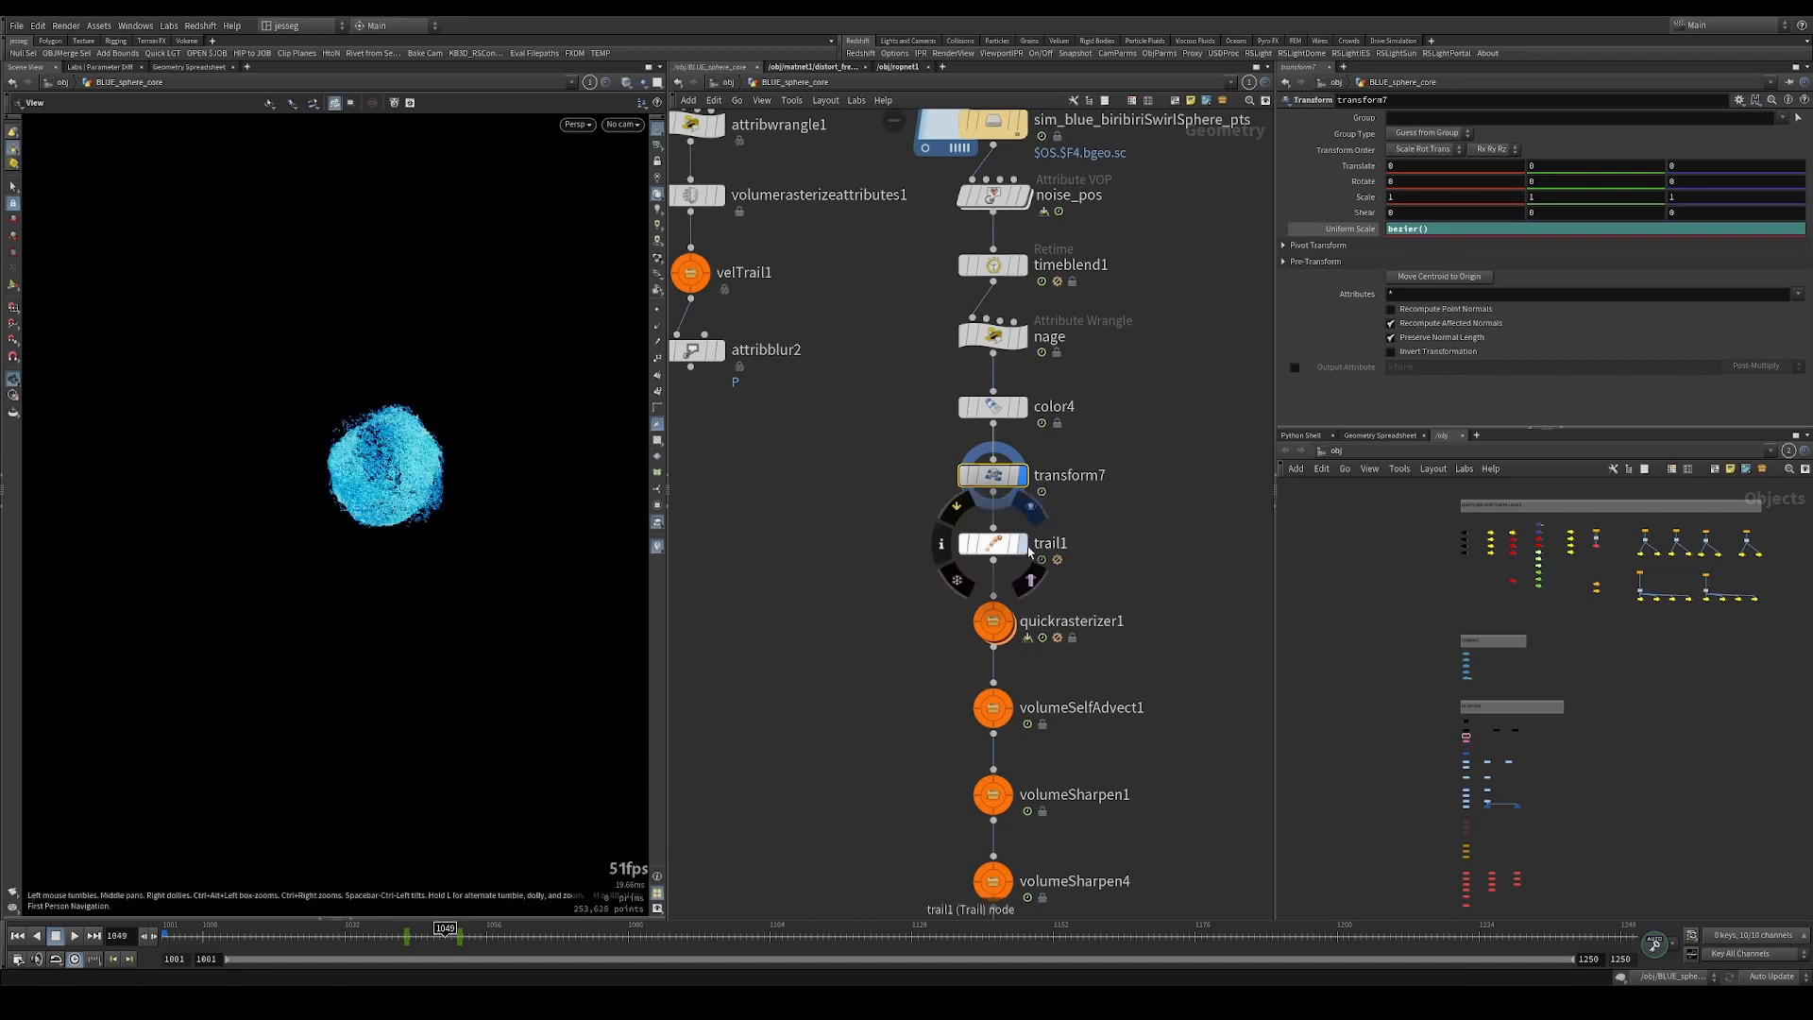
{"action": "left_click", "coordinate": [1023, 543]}
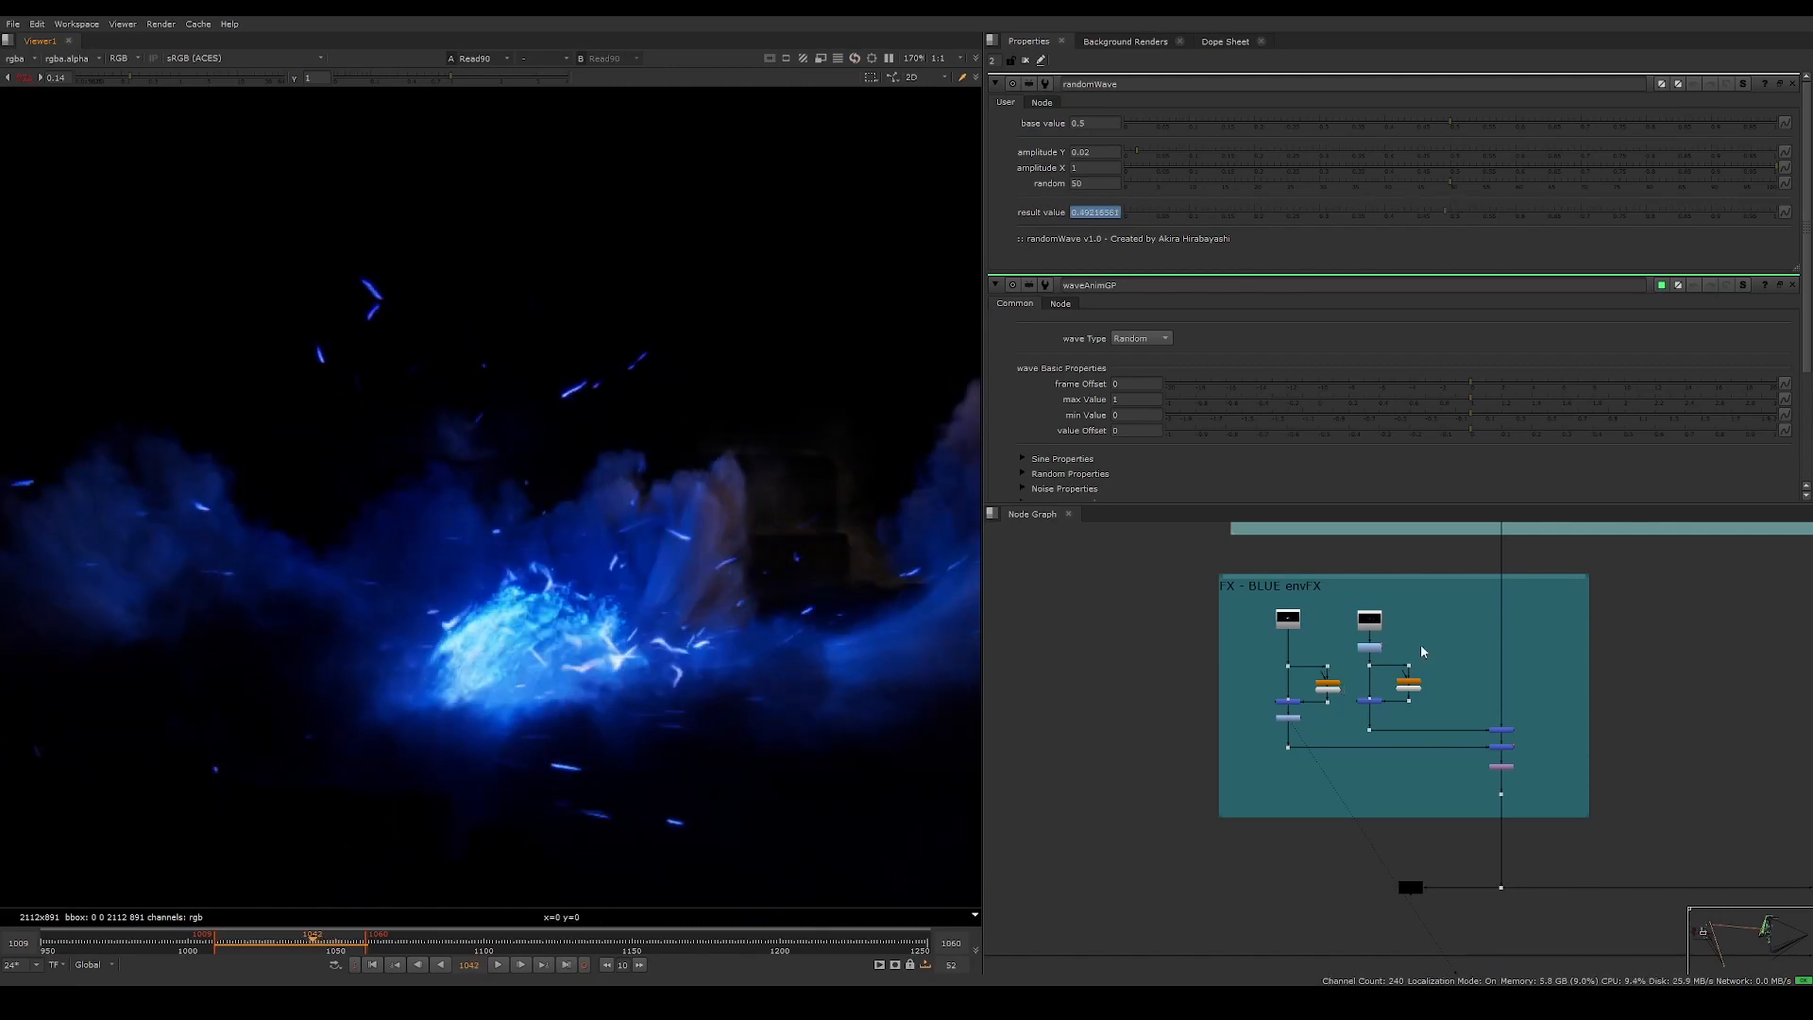
Switch to Nuke and view the isolated blue sphere pass (Shuffle2) in the viewer.
{"action": "scroll", "coordinate": [1286, 828], "scroll_direction": "down", "scroll_amount": 5}
{"action": "scroll", "coordinate": [1401, 746], "scroll_direction": "up", "scroll_amount": 5}
{"action": "left_click_drag", "start_coordinate": [1420, 614], "coordinate": [1368, 564]}
{"action": "key", "text": "1"}
{"action": "left_click", "coordinate": [1371, 572]}
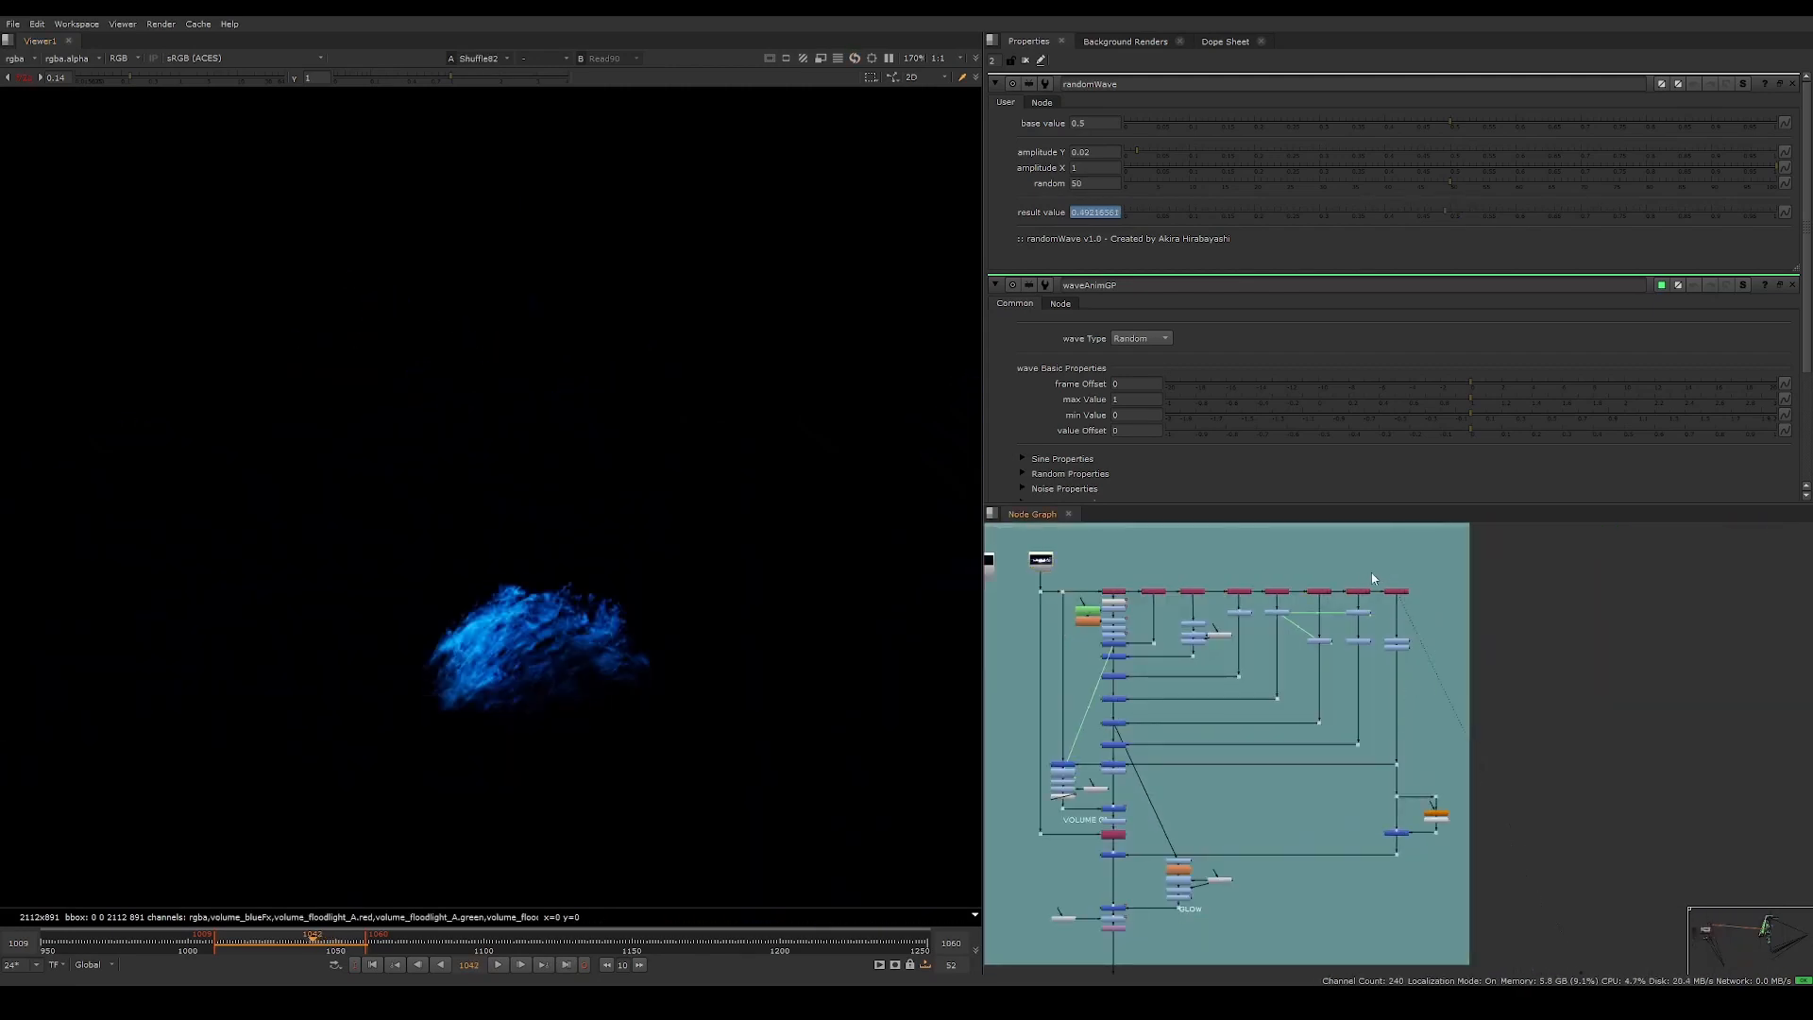
Step back and forth through roughly frames 1042 to 1050 to examine how the blue core moves and changes shape.
{"action": "key", "text": "Right"}
{"action": "key", "text": "Right"}
{"action": "key", "text": "Right"}
{"action": "key", "text": "Right"}
{"action": "key", "text": "Right"}
{"action": "key", "text": "Right"}
{"action": "key", "text": "Right"}
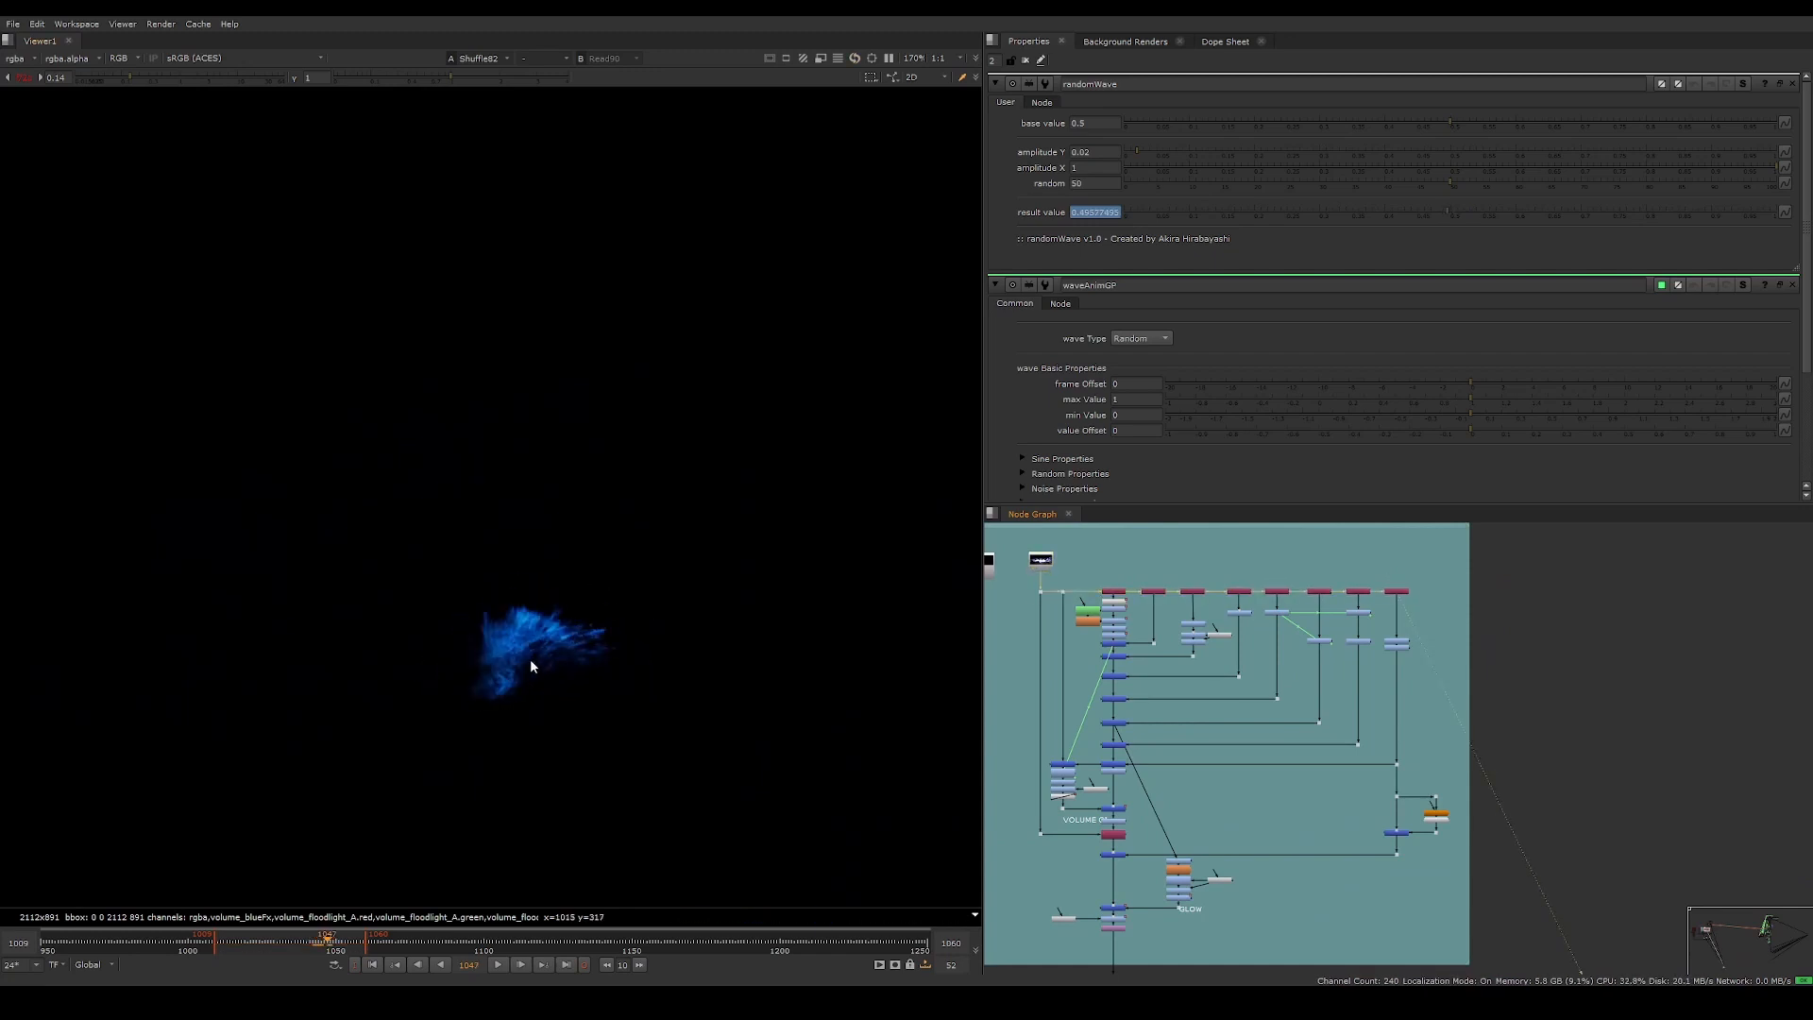
{"action": "key", "text": "Left"}
{"action": "key", "text": "Left"}
{"action": "key", "text": "Left"}
{"action": "key", "text": "Left"}
{"action": "key", "text": "Left"}
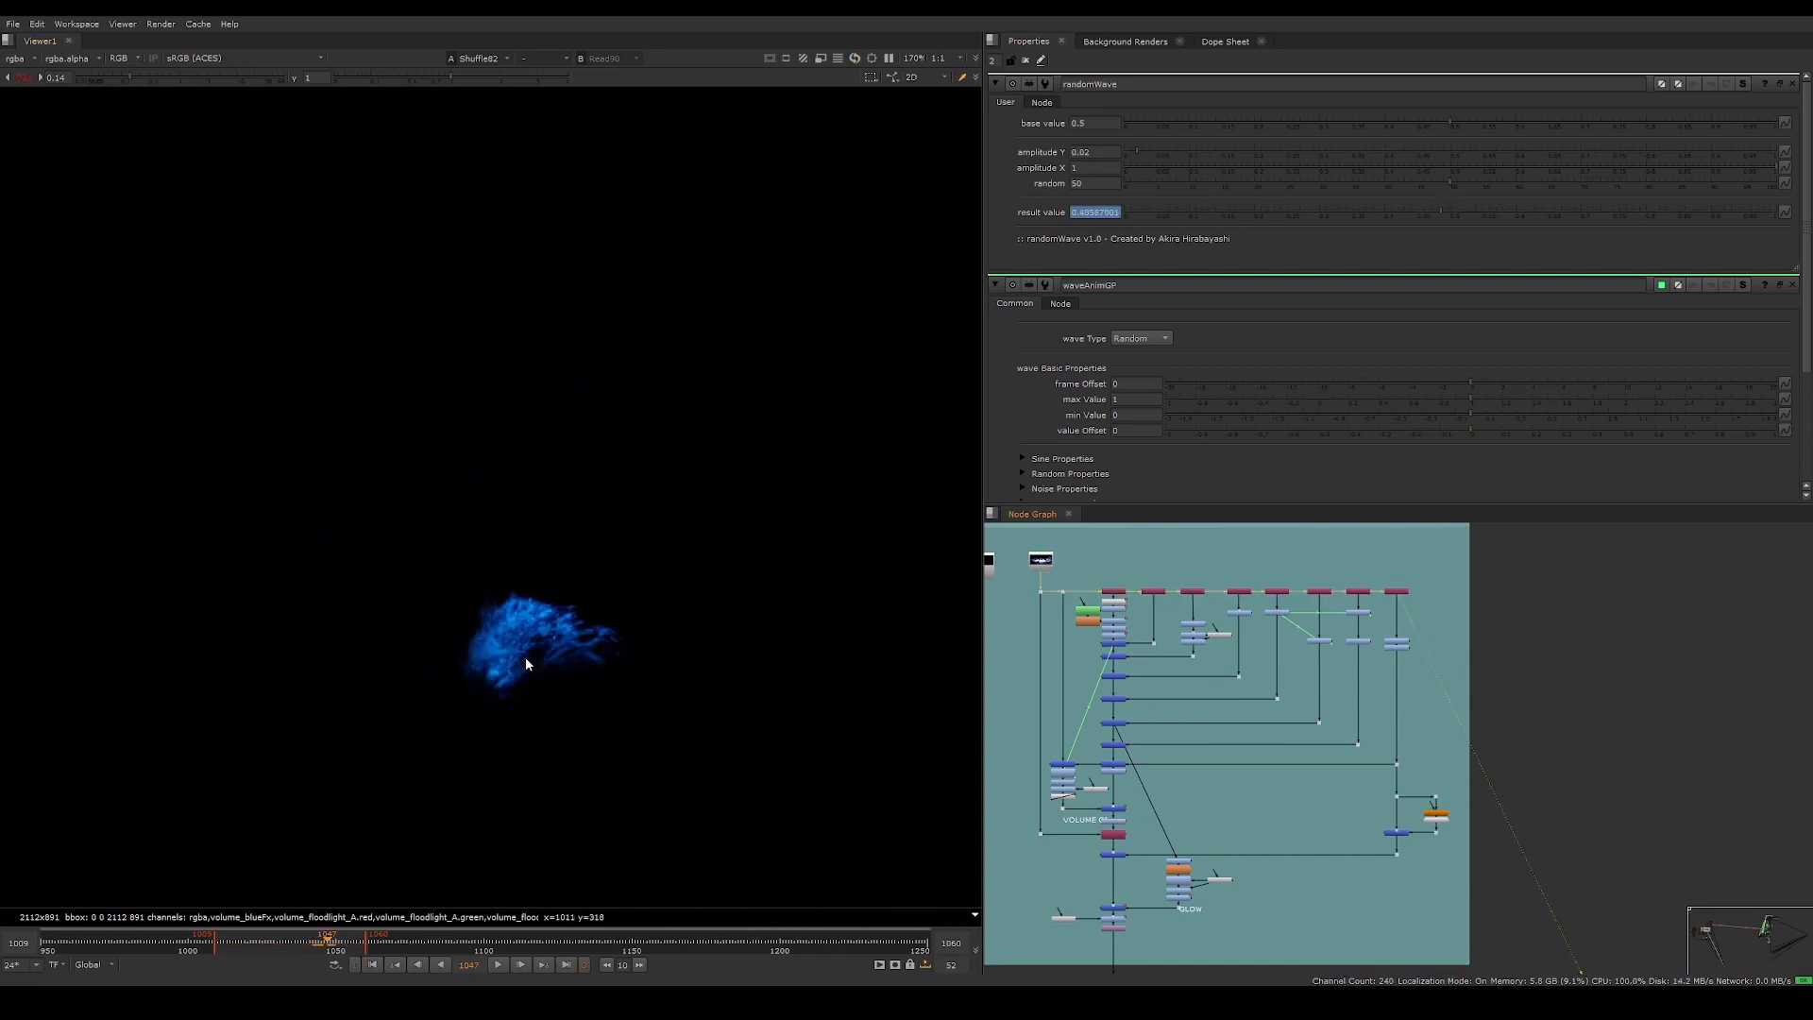
{"action": "key", "text": "Right"}
{"action": "key", "text": "Right"}
{"action": "key", "text": "Right"}
{"action": "key", "text": "Right"}
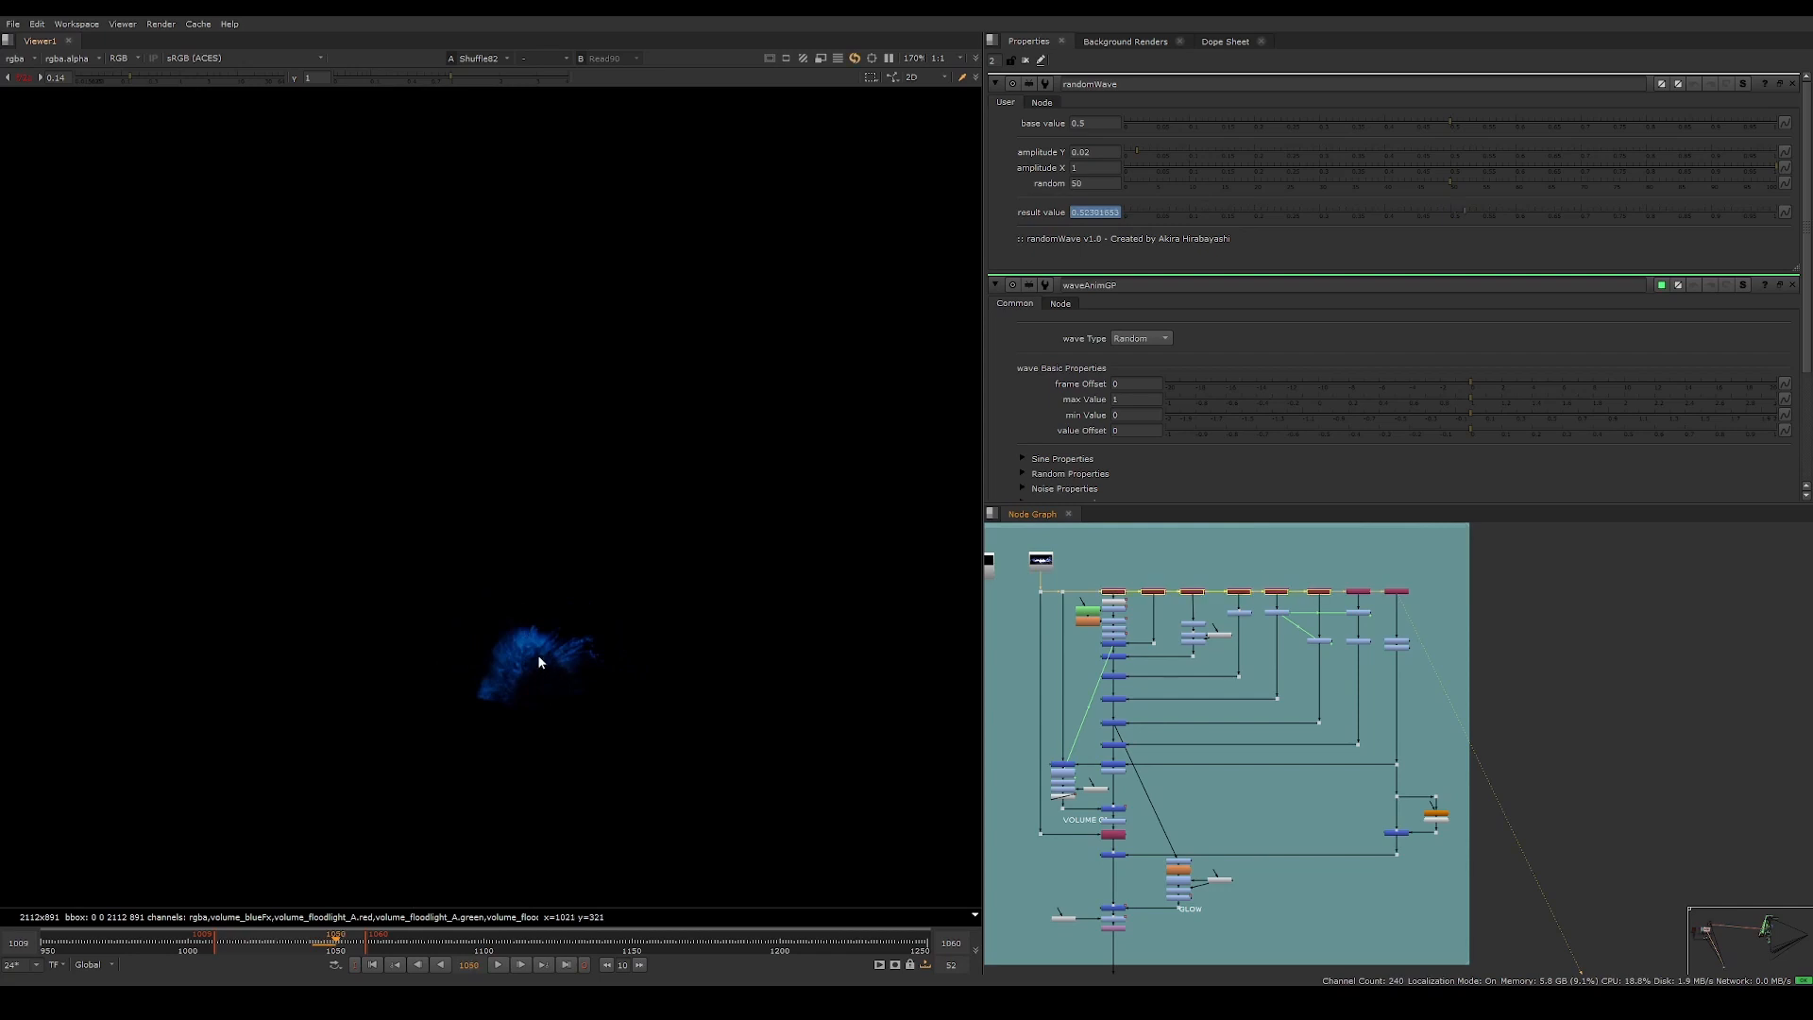
{"action": "key", "text": "Left"}
{"action": "key", "text": "Left"}
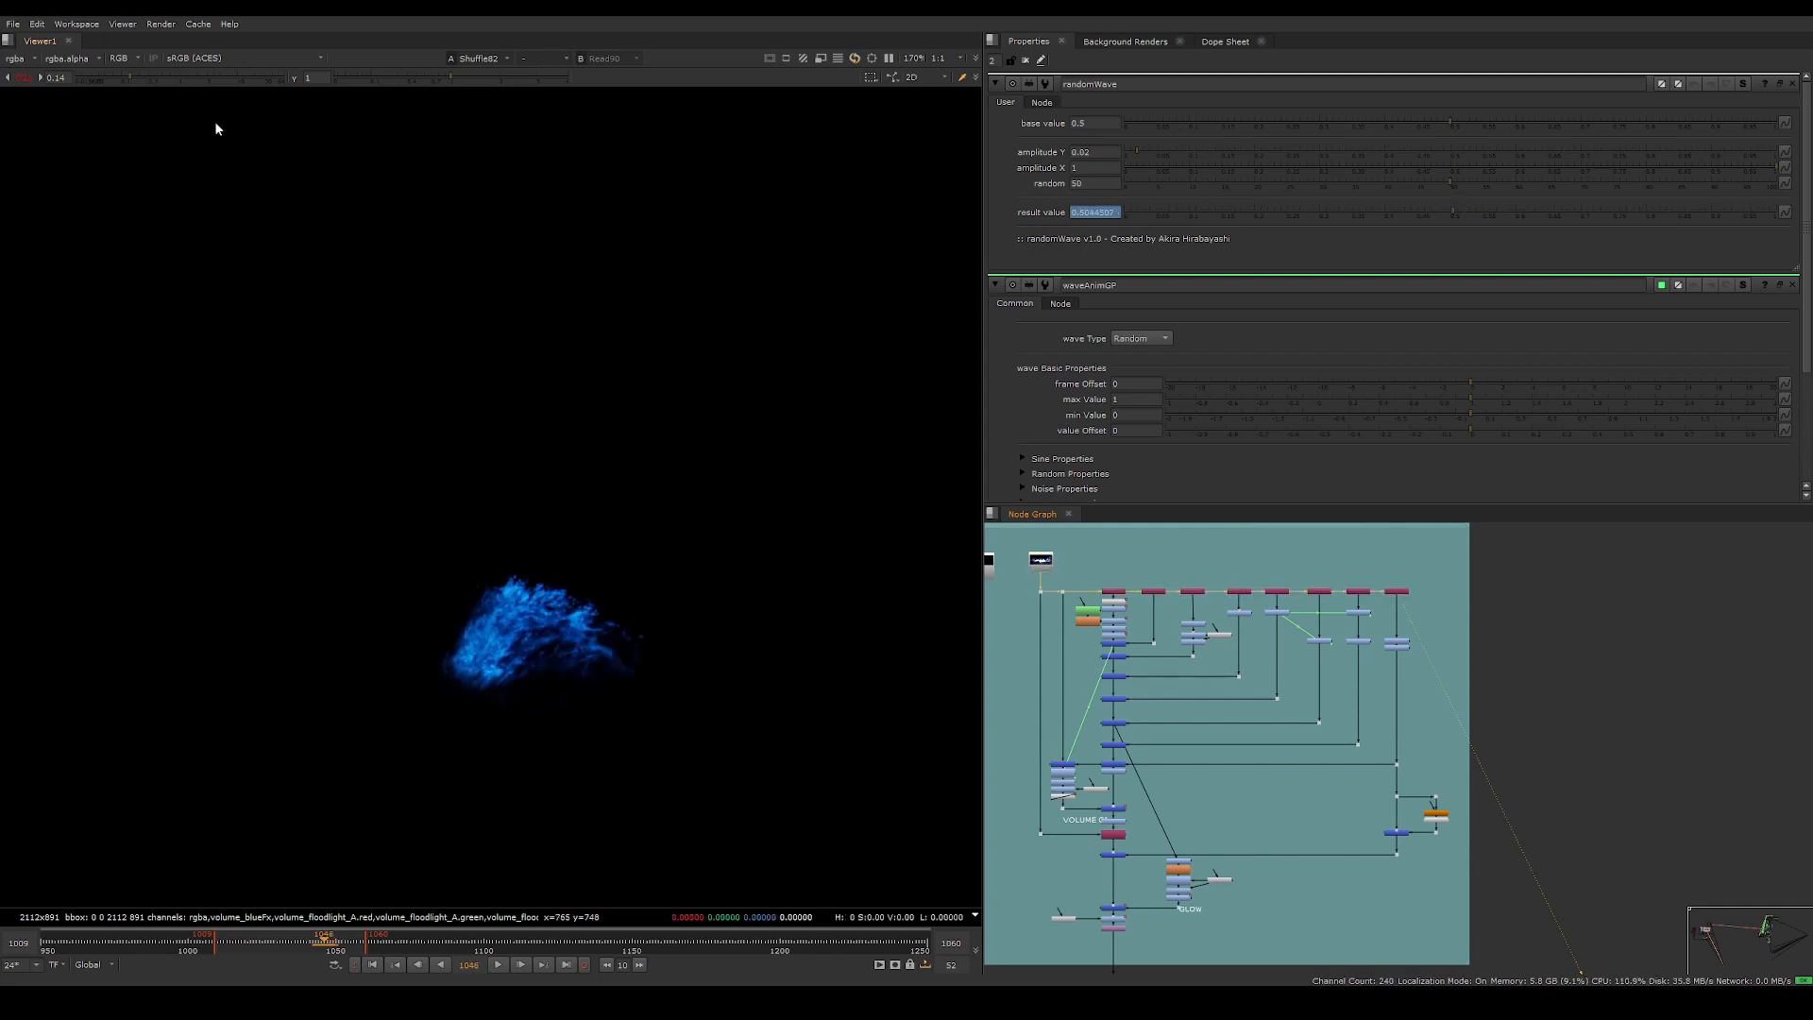
{"action": "left_click", "coordinate": [25, 79]}
{"action": "key", "text": "Right"}
{"action": "key", "text": "Right"}
{"action": "key", "text": "Right"}
{"action": "key", "text": "Right"}
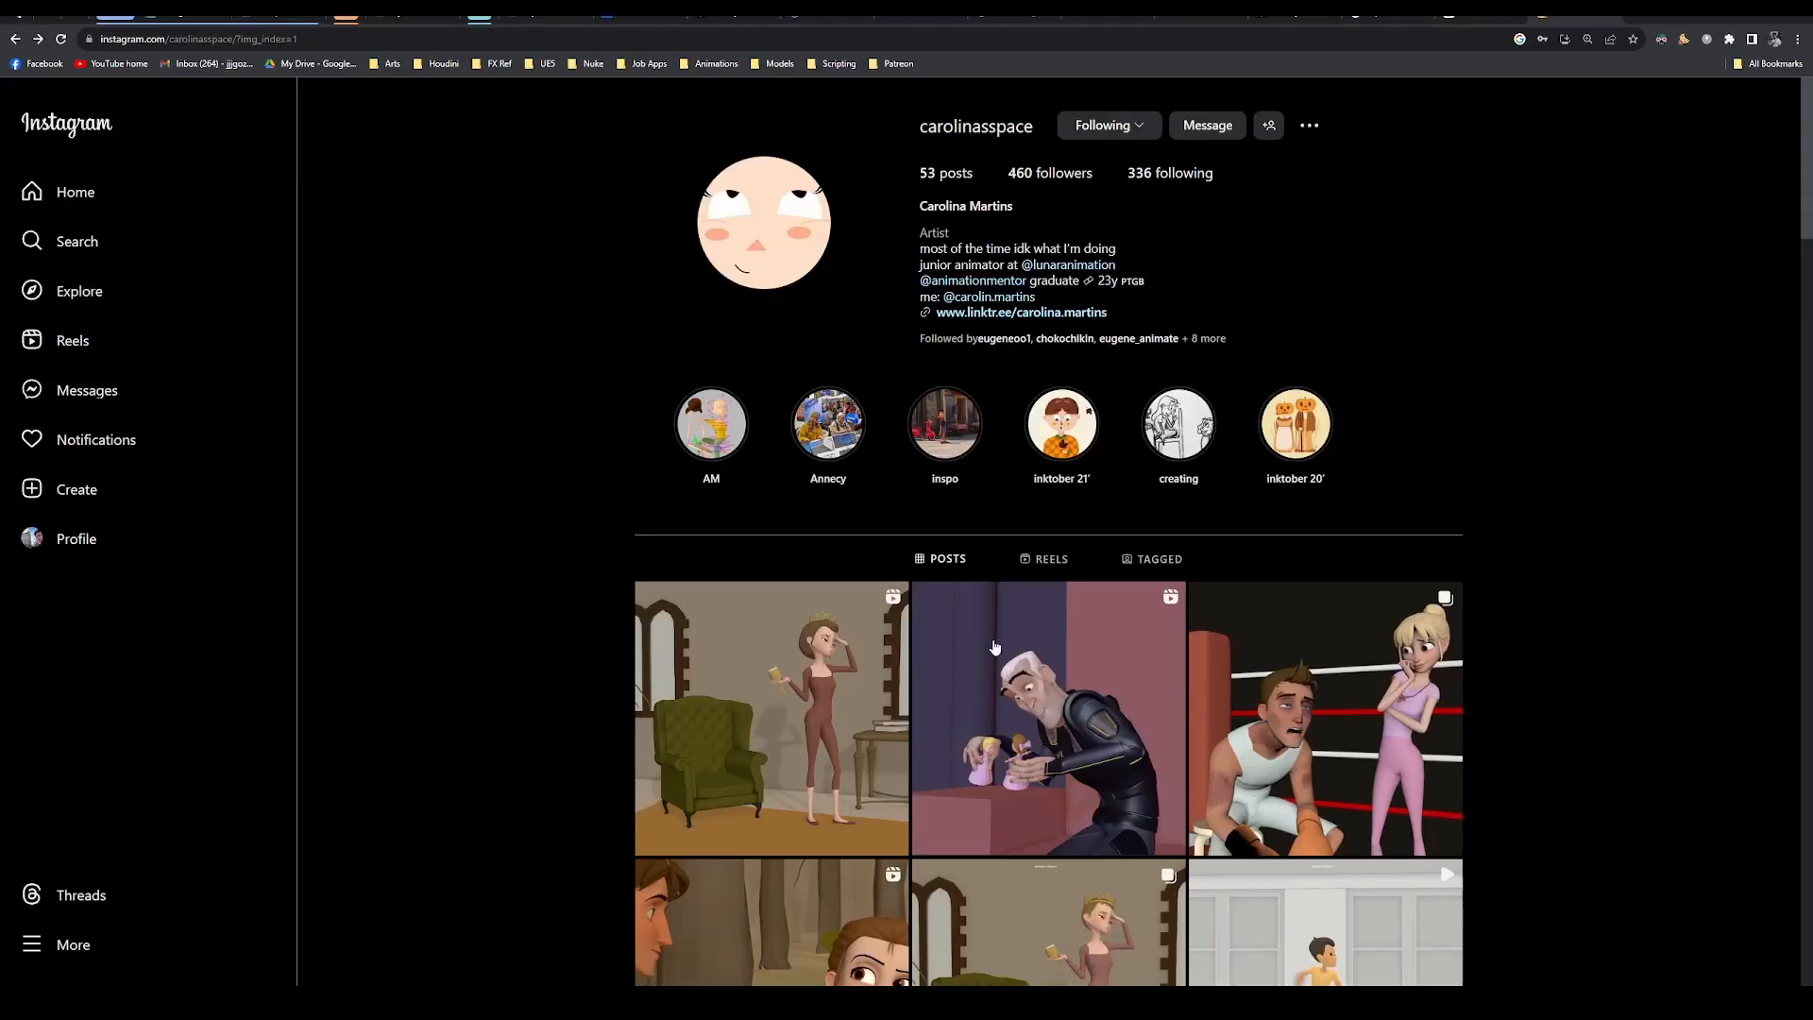
Switch back to Houdini and show the settings of the trail1 node.
{"action": "key", "text": "alt+Tab"}
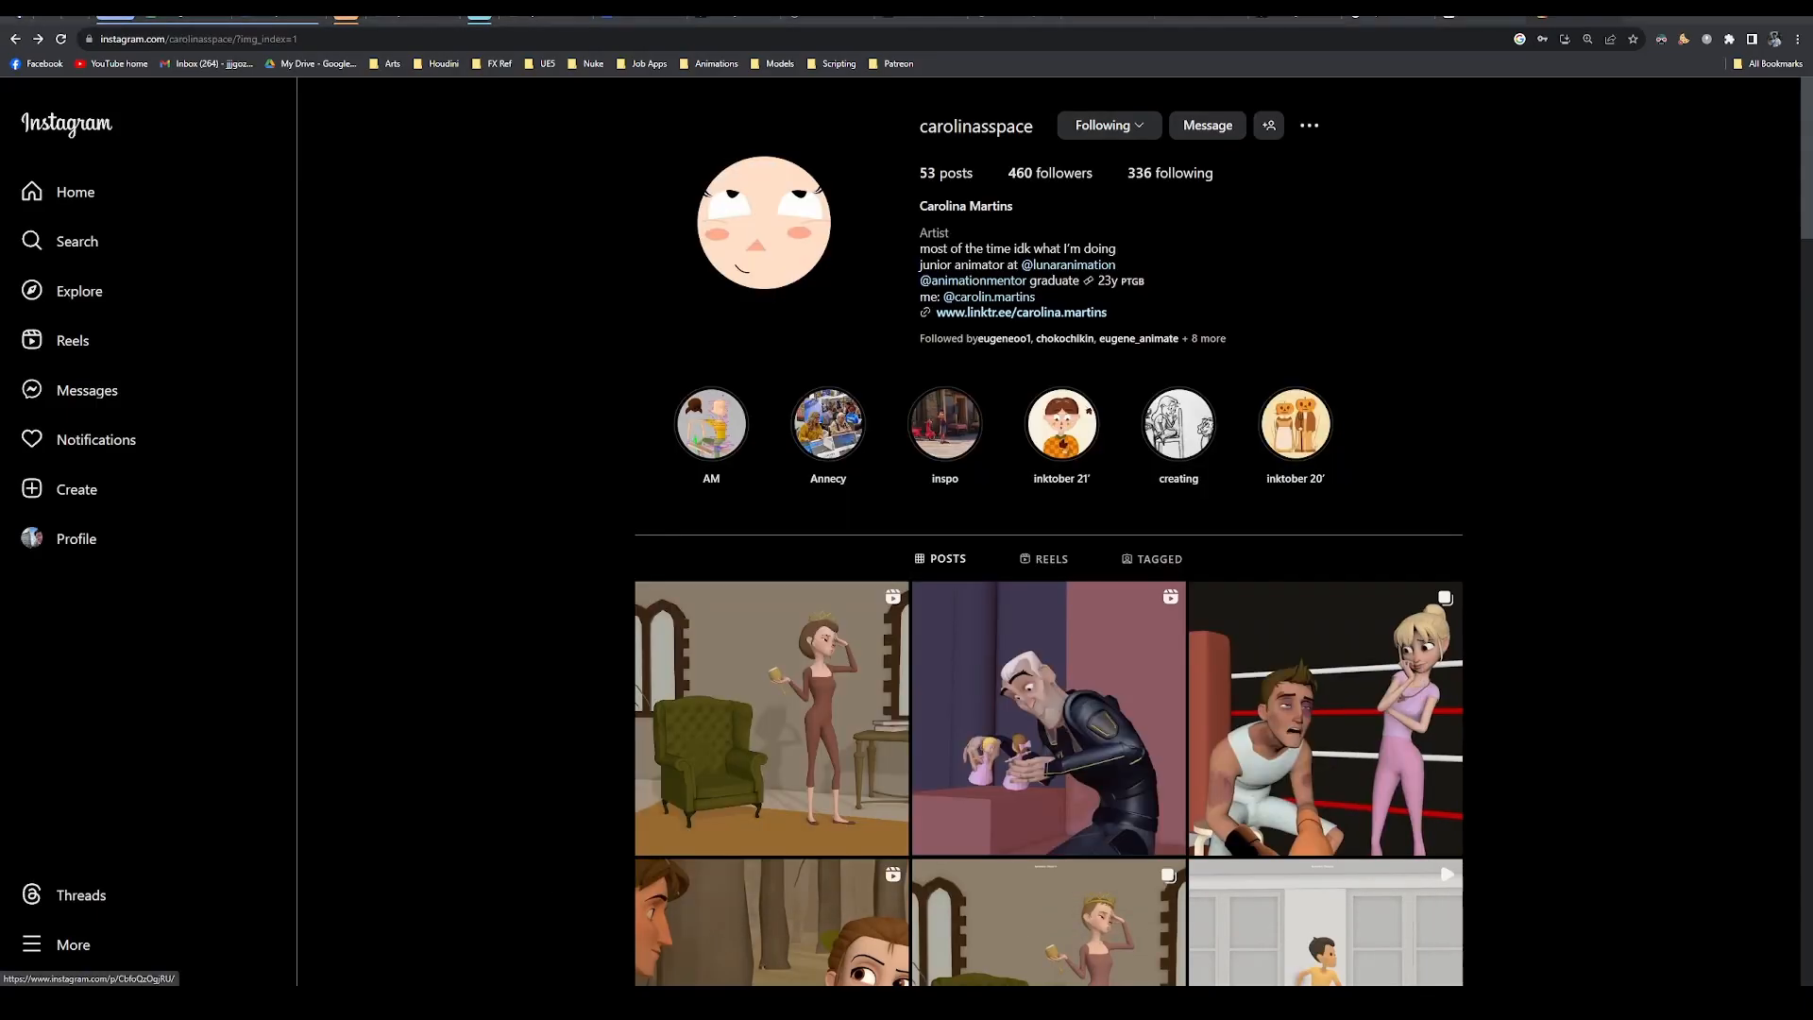
{"action": "key", "text": "alt+Tab"}
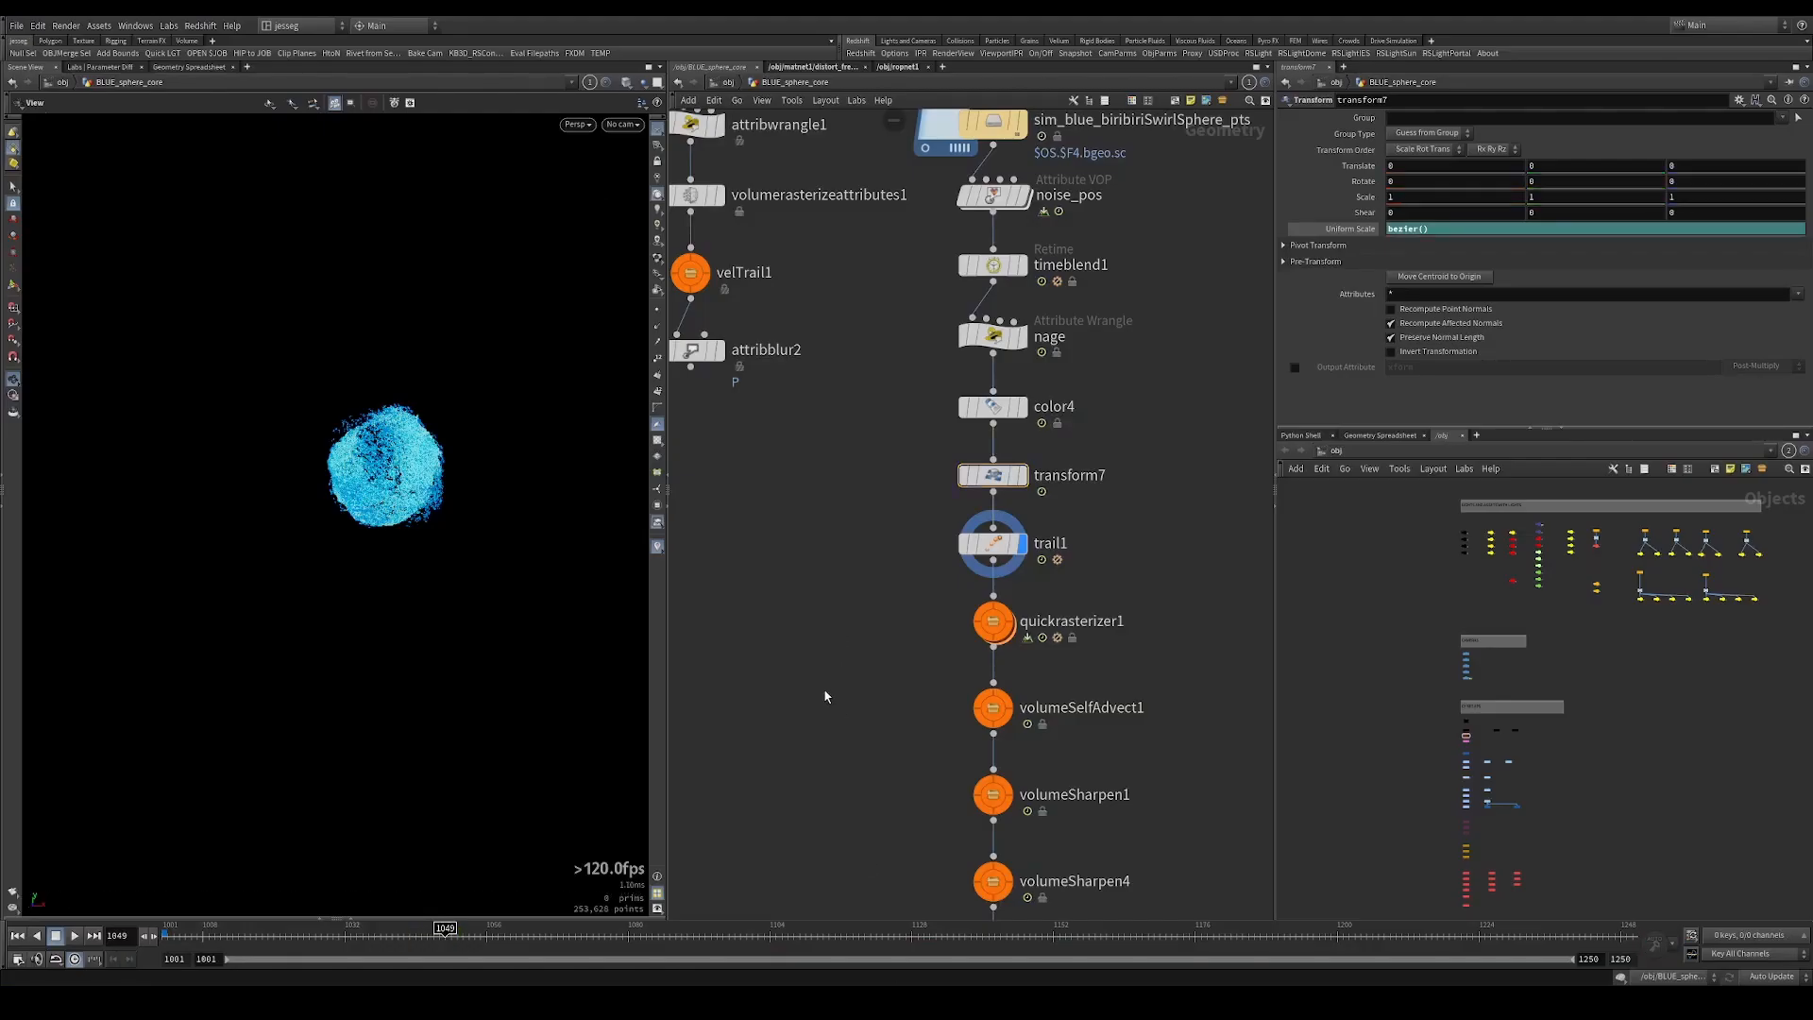
{"action": "scroll", "coordinate": [853, 654], "scroll_direction": "down", "scroll_amount": 1}
{"action": "scroll", "coordinate": [923, 582], "scroll_direction": "down", "scroll_amount": 3}
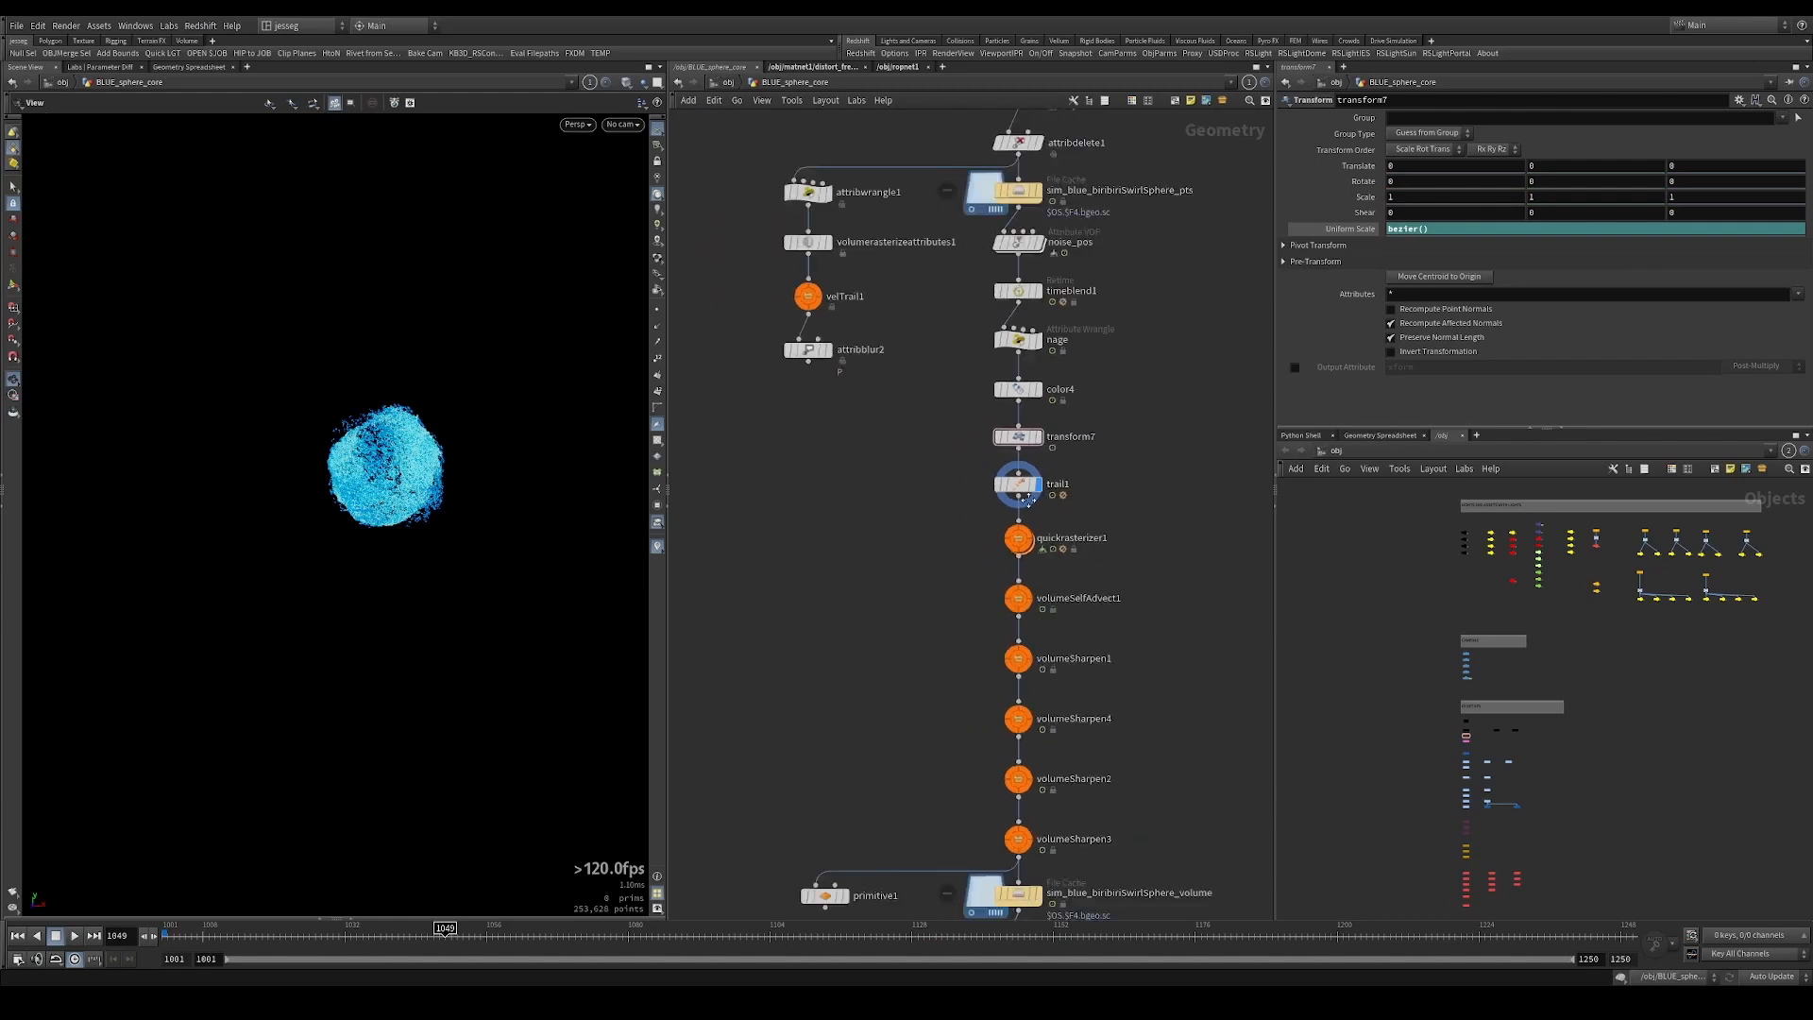
{"action": "left_click_drag", "start_coordinate": [1006, 508], "coordinate": [996, 548]}
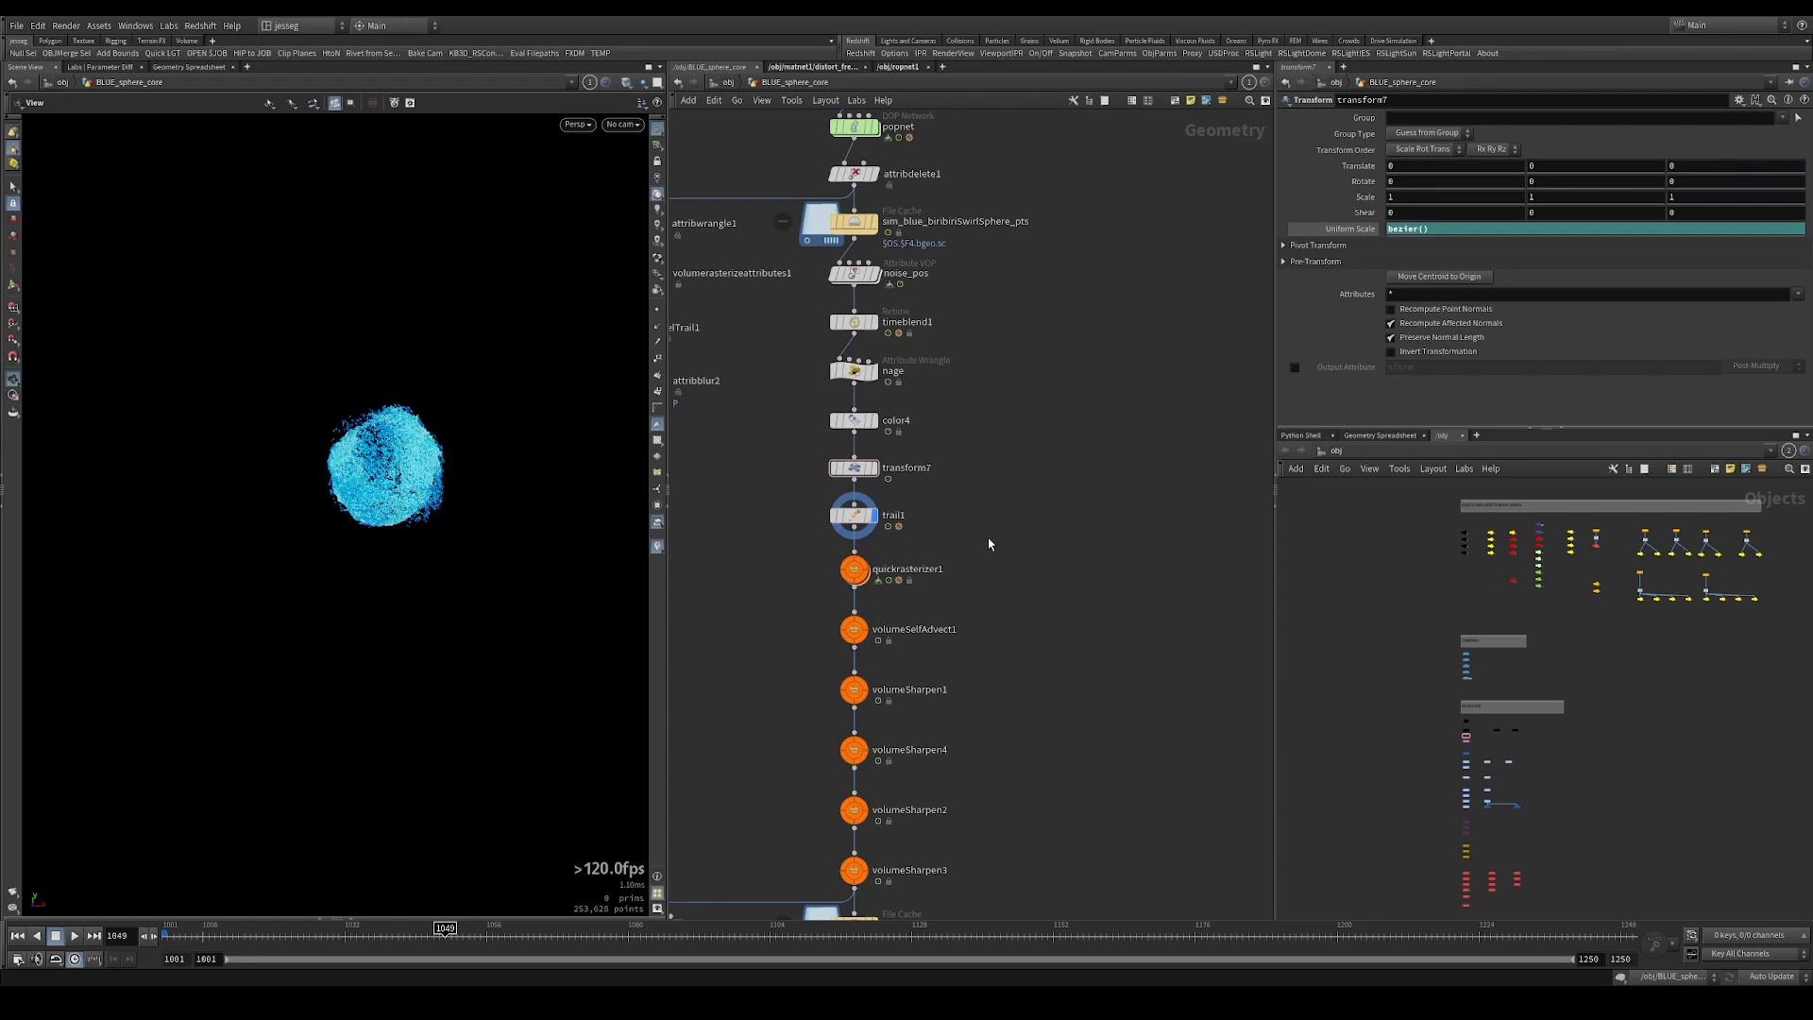
{"action": "middle_click_drag", "start_coordinate": [996, 548], "coordinate": [1027, 436]}
{"action": "left_click_drag", "start_coordinate": [1021, 410], "coordinate": [823, 440]}
{"action": "scroll", "coordinate": [847, 473], "scroll_direction": "up", "scroll_amount": 2}
{"action": "scroll", "coordinate": [836, 453], "scroll_direction": "down", "scroll_amount": 2}
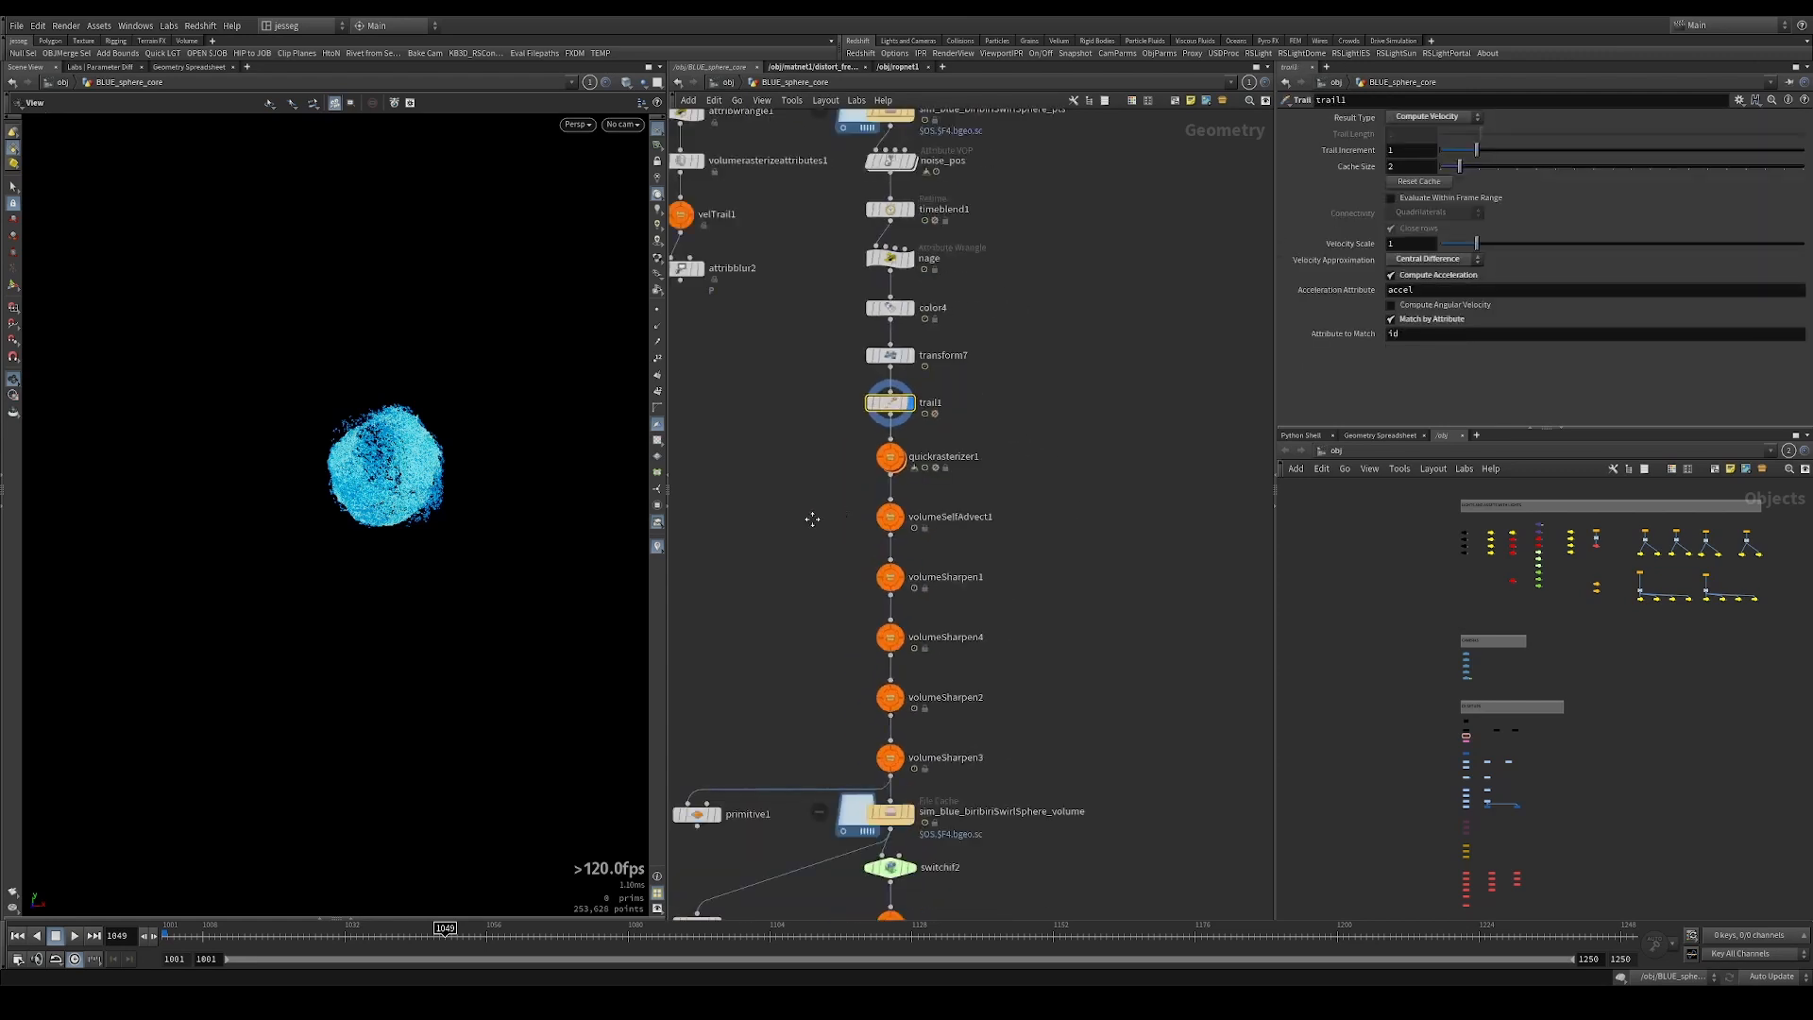
Show the settings of the quickrasterizer1 node below trail1.
{"action": "middle_click_drag", "start_coordinate": [813, 519], "coordinate": [796, 458]}
{"action": "left_click_drag", "start_coordinate": [778, 387], "coordinate": [1011, 728]}
{"action": "middle_click_drag", "start_coordinate": [983, 535], "coordinate": [919, 663]}
{"action": "scroll", "coordinate": [864, 508], "scroll_direction": "up", "scroll_amount": 2}
{"action": "left_click", "coordinate": [853, 512]}
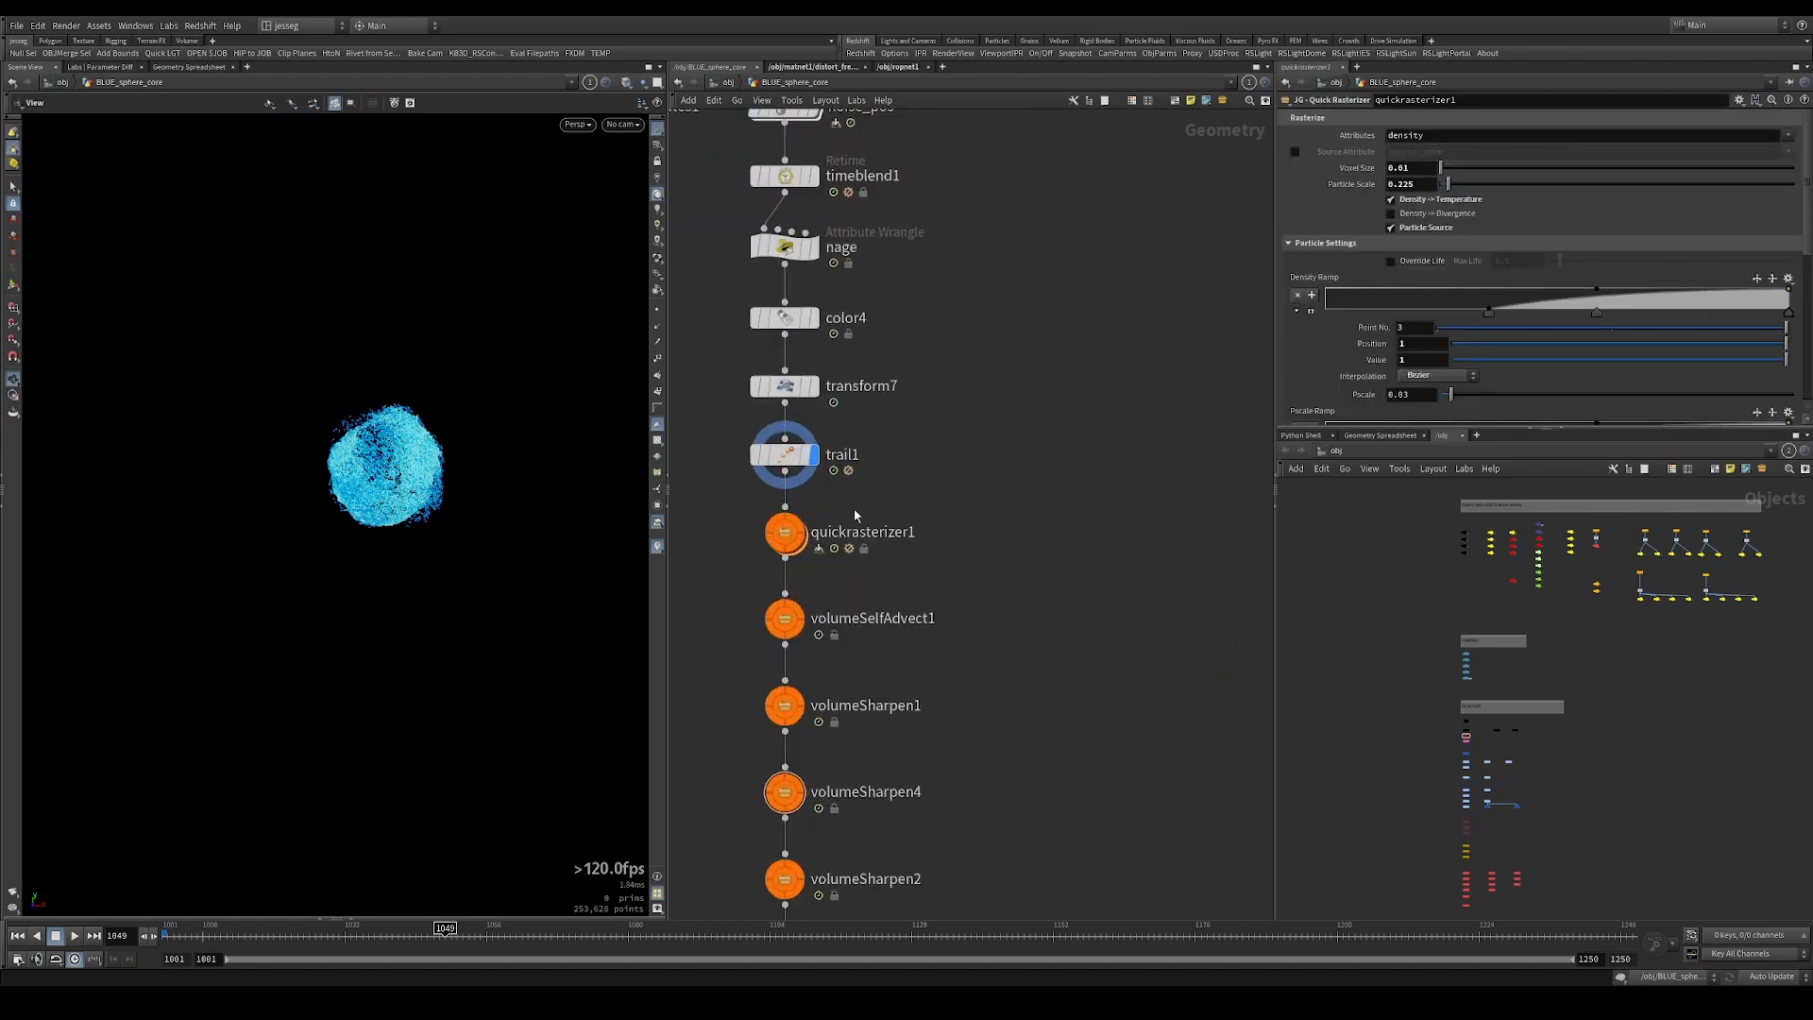
Look inside quickrasterizer1 and its ADJUST_SOURCE subnetwork, and return to the BLUE_sphere_core network.
{"action": "middle_click_drag", "start_coordinate": [994, 574], "coordinate": [1046, 444]}
{"action": "middle_click_drag", "start_coordinate": [927, 463], "coordinate": [1015, 516]}
{"action": "left_click_drag", "start_coordinate": [965, 494], "coordinate": [867, 434]}
{"action": "double_click", "coordinate": [921, 460]}
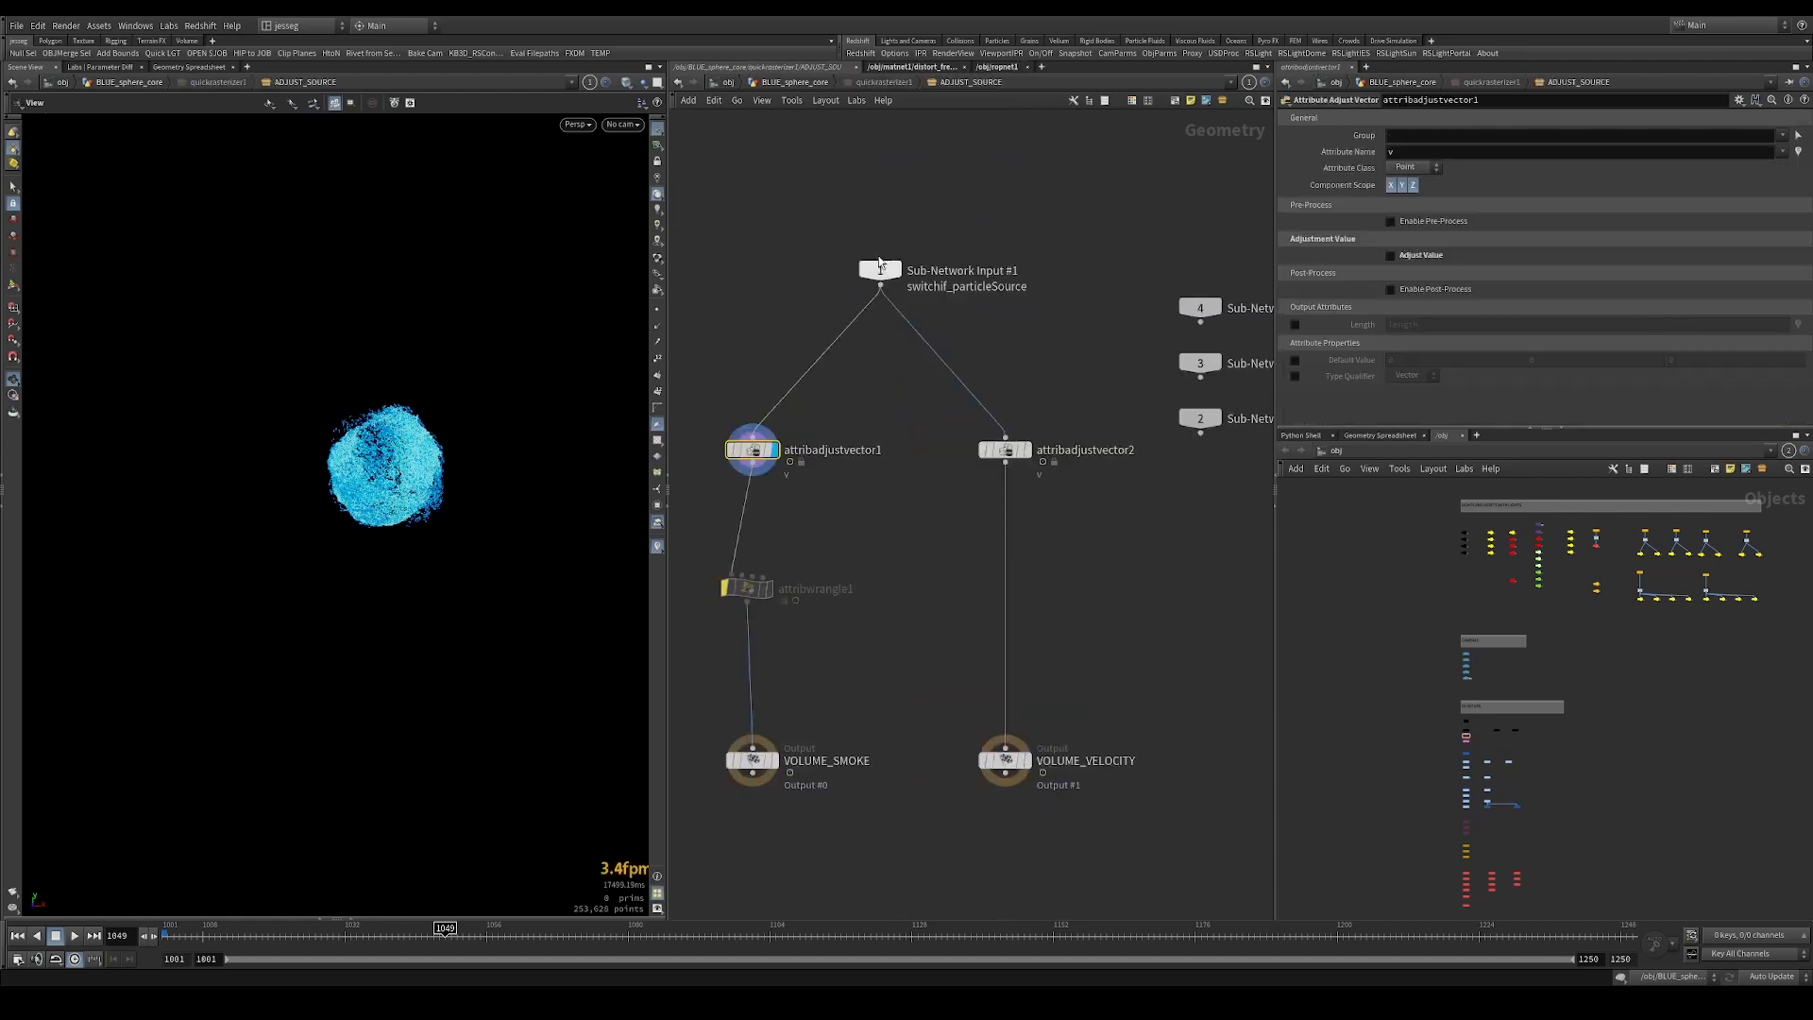
{"action": "left_click", "coordinate": [881, 83]}
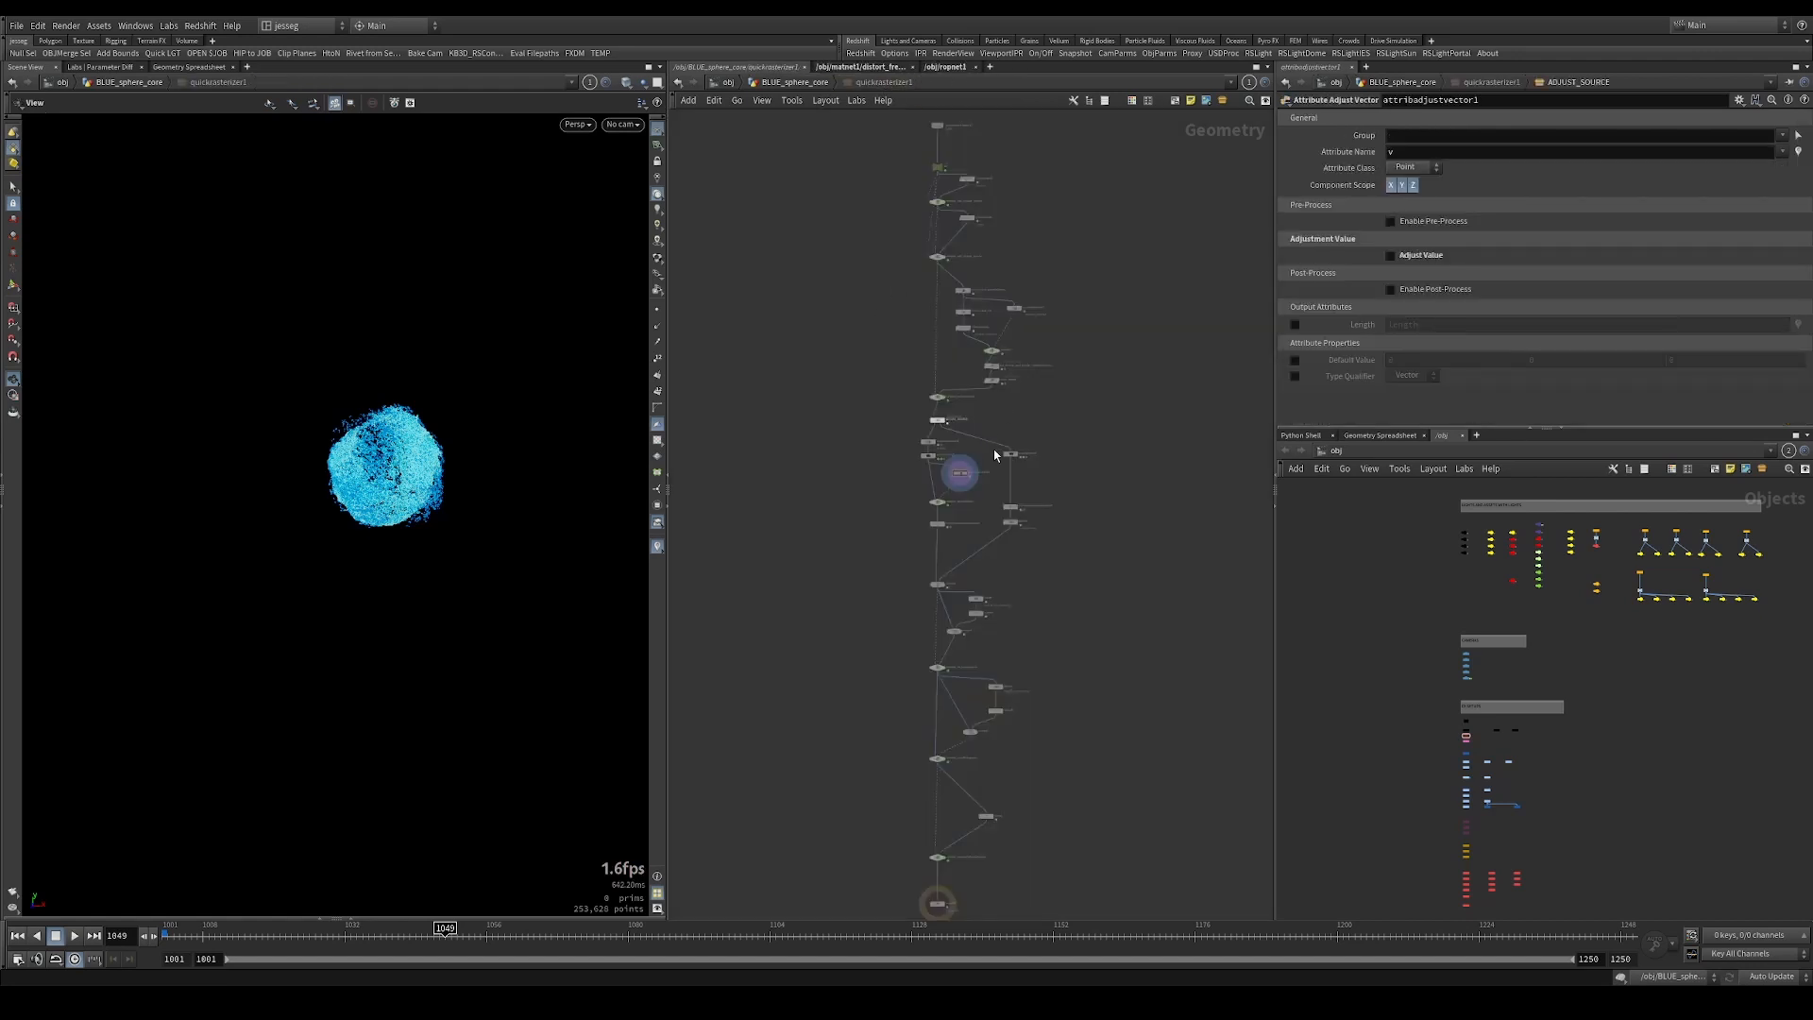
{"action": "key", "text": "u"}
Display the quickrasterizer1 volume in the viewport and examine it up close and from another angle.
{"action": "left_click_drag", "start_coordinate": [1053, 441], "coordinate": [1050, 451]}
{"action": "middle_click_drag", "start_coordinate": [1073, 519], "coordinate": [969, 458]}
{"action": "left_click_drag", "start_coordinate": [922, 429], "coordinate": [702, 353]}
{"action": "left_click_drag", "start_coordinate": [886, 369], "coordinate": [740, 427]}
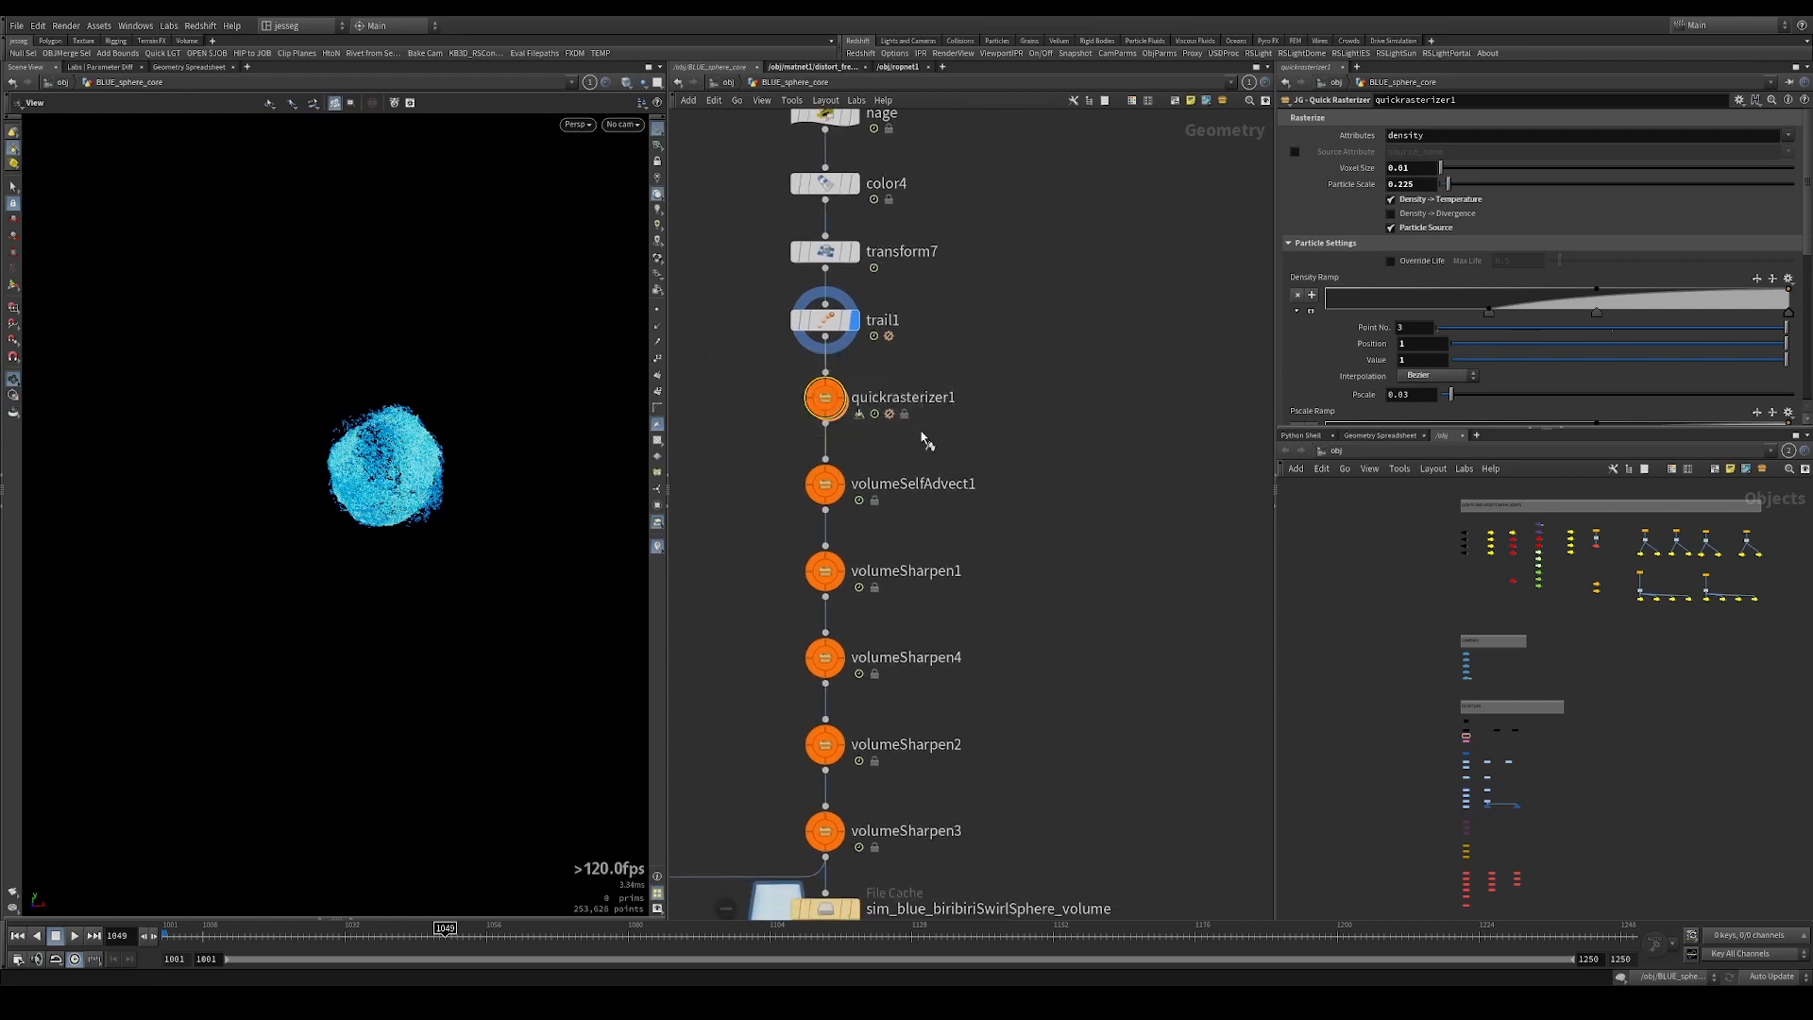
{"action": "key", "text": "r"}
{"action": "scroll", "coordinate": [347, 423], "scroll_direction": "up", "scroll_amount": 5}
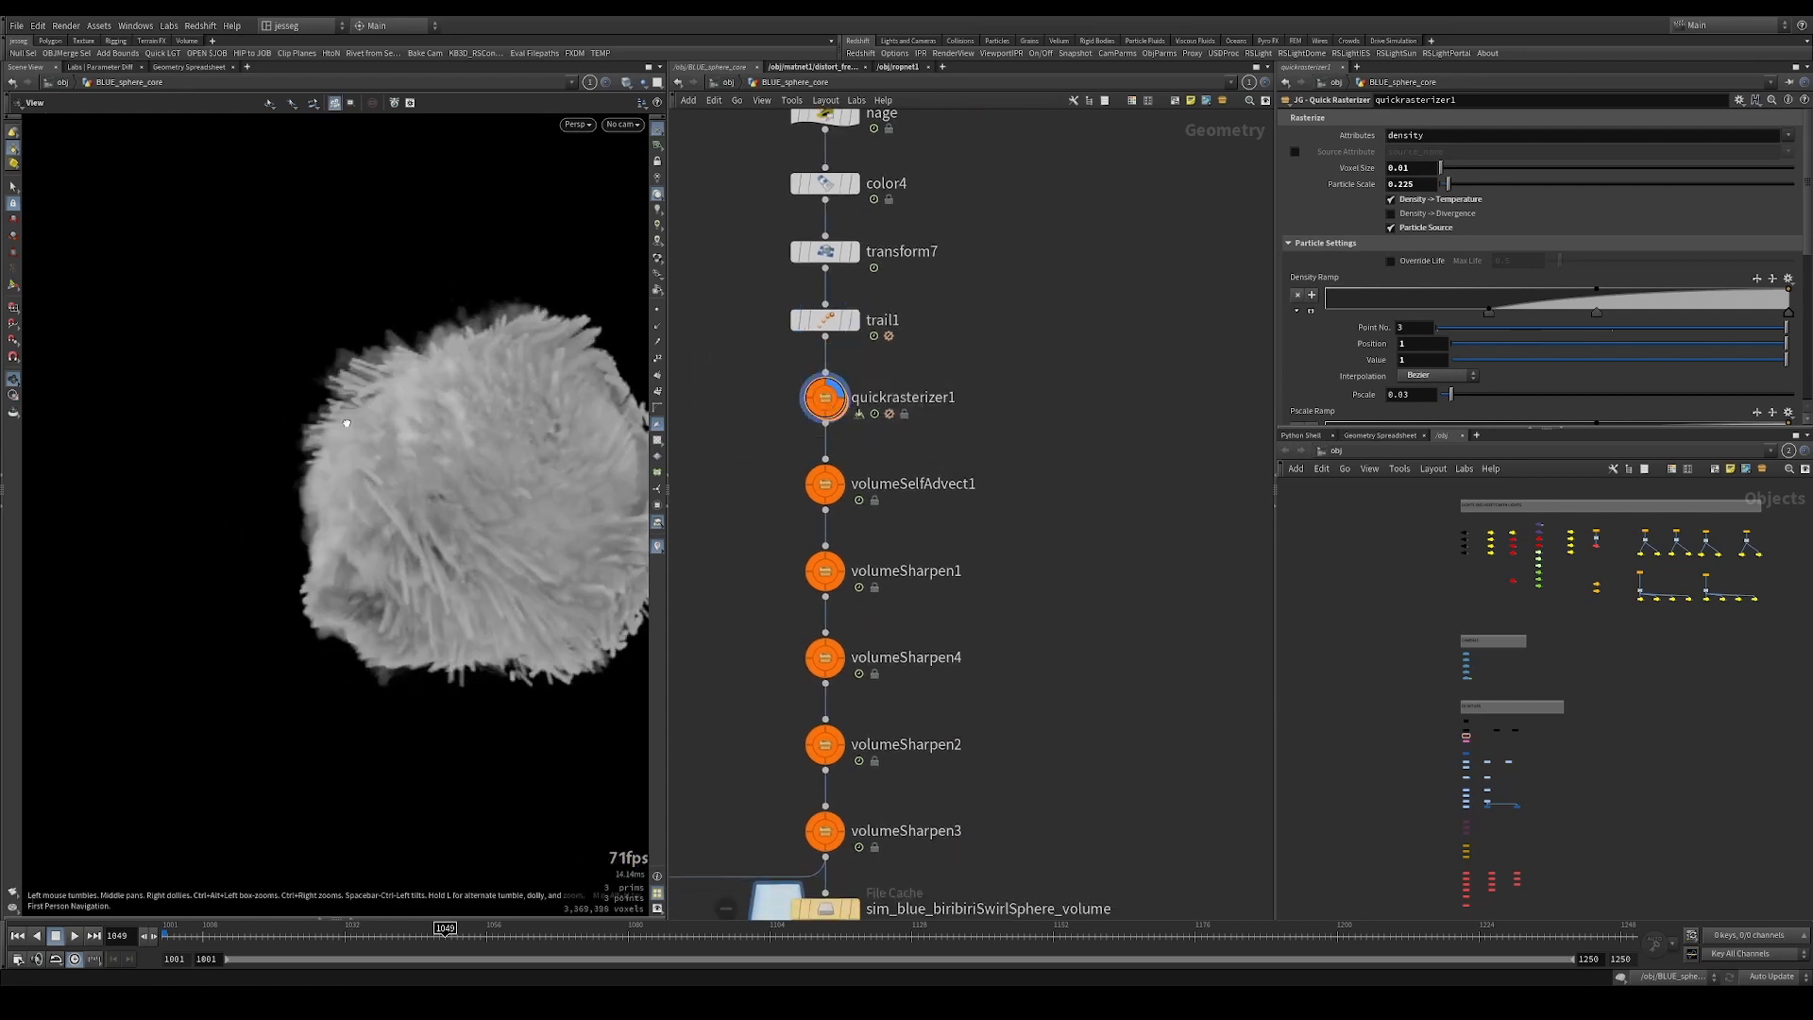
{"action": "scroll", "coordinate": [487, 432], "scroll_direction": "down", "scroll_amount": 3}
{"action": "left_click_drag", "start_coordinate": [346, 423], "coordinate": [512, 393]}
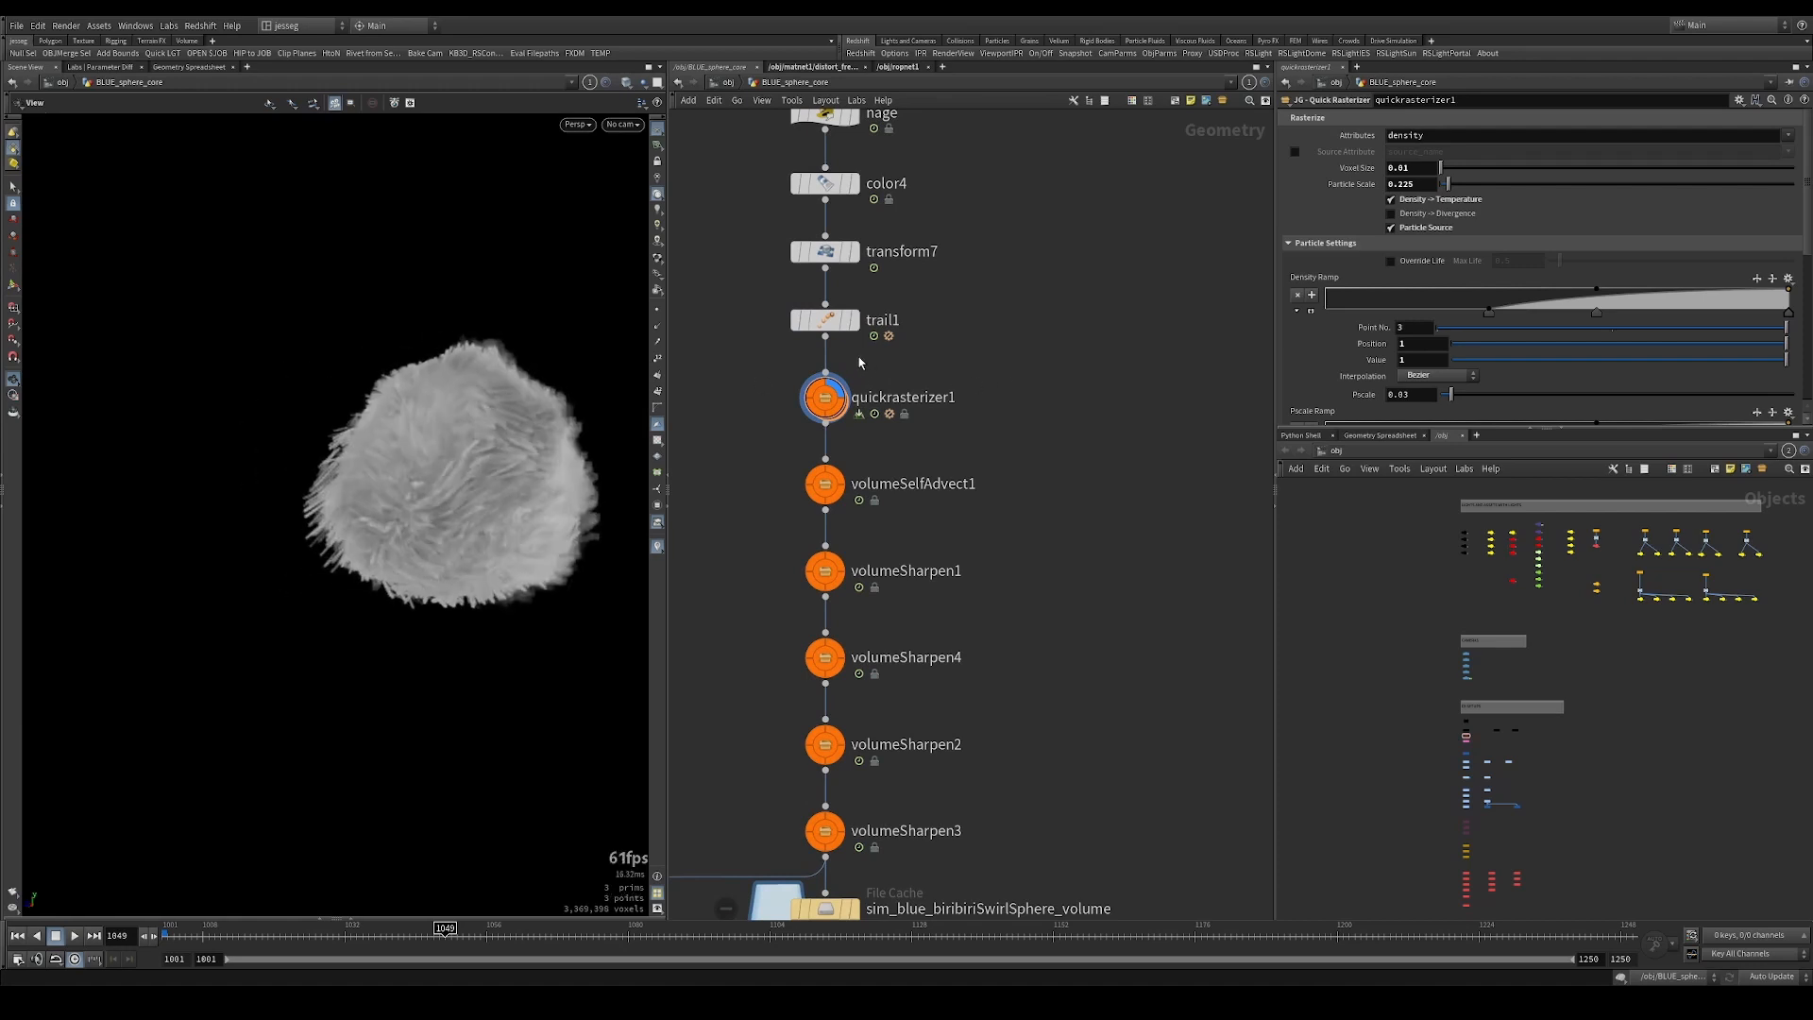
Branch a Volume Rasterize Attributes node off the trail1 output and display it.
{"action": "left_click_drag", "start_coordinate": [825, 342], "coordinate": [1148, 368]}
{"action": "type", "text": "volumer"}
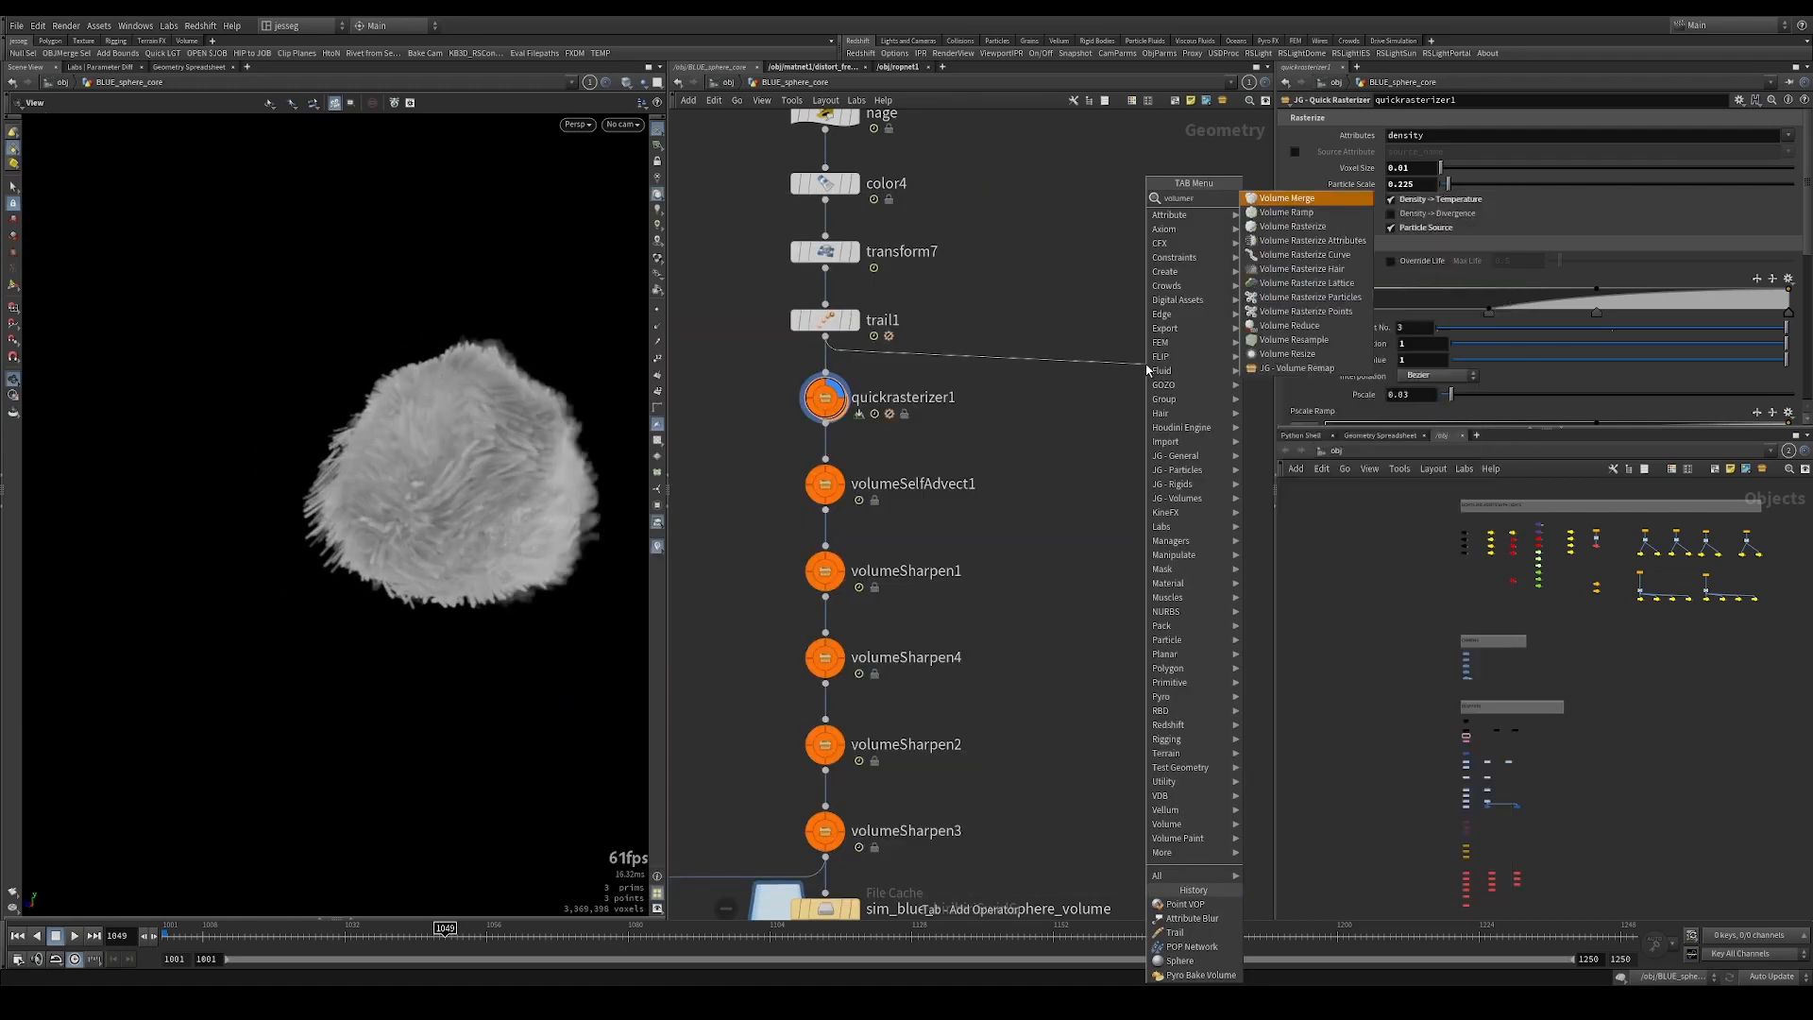
{"action": "type", "text": "asta"}
{"action": "key", "text": "Return"}
{"action": "left_click", "coordinate": [1147, 366]}
{"action": "left_click_drag", "start_coordinate": [1146, 366], "coordinate": [1136, 402]}
{"action": "key", "text": "r"}
Set the new Volume Rasterize Attributes node to rasterize the density attribute.
{"action": "left_click", "coordinate": [1422, 151]}
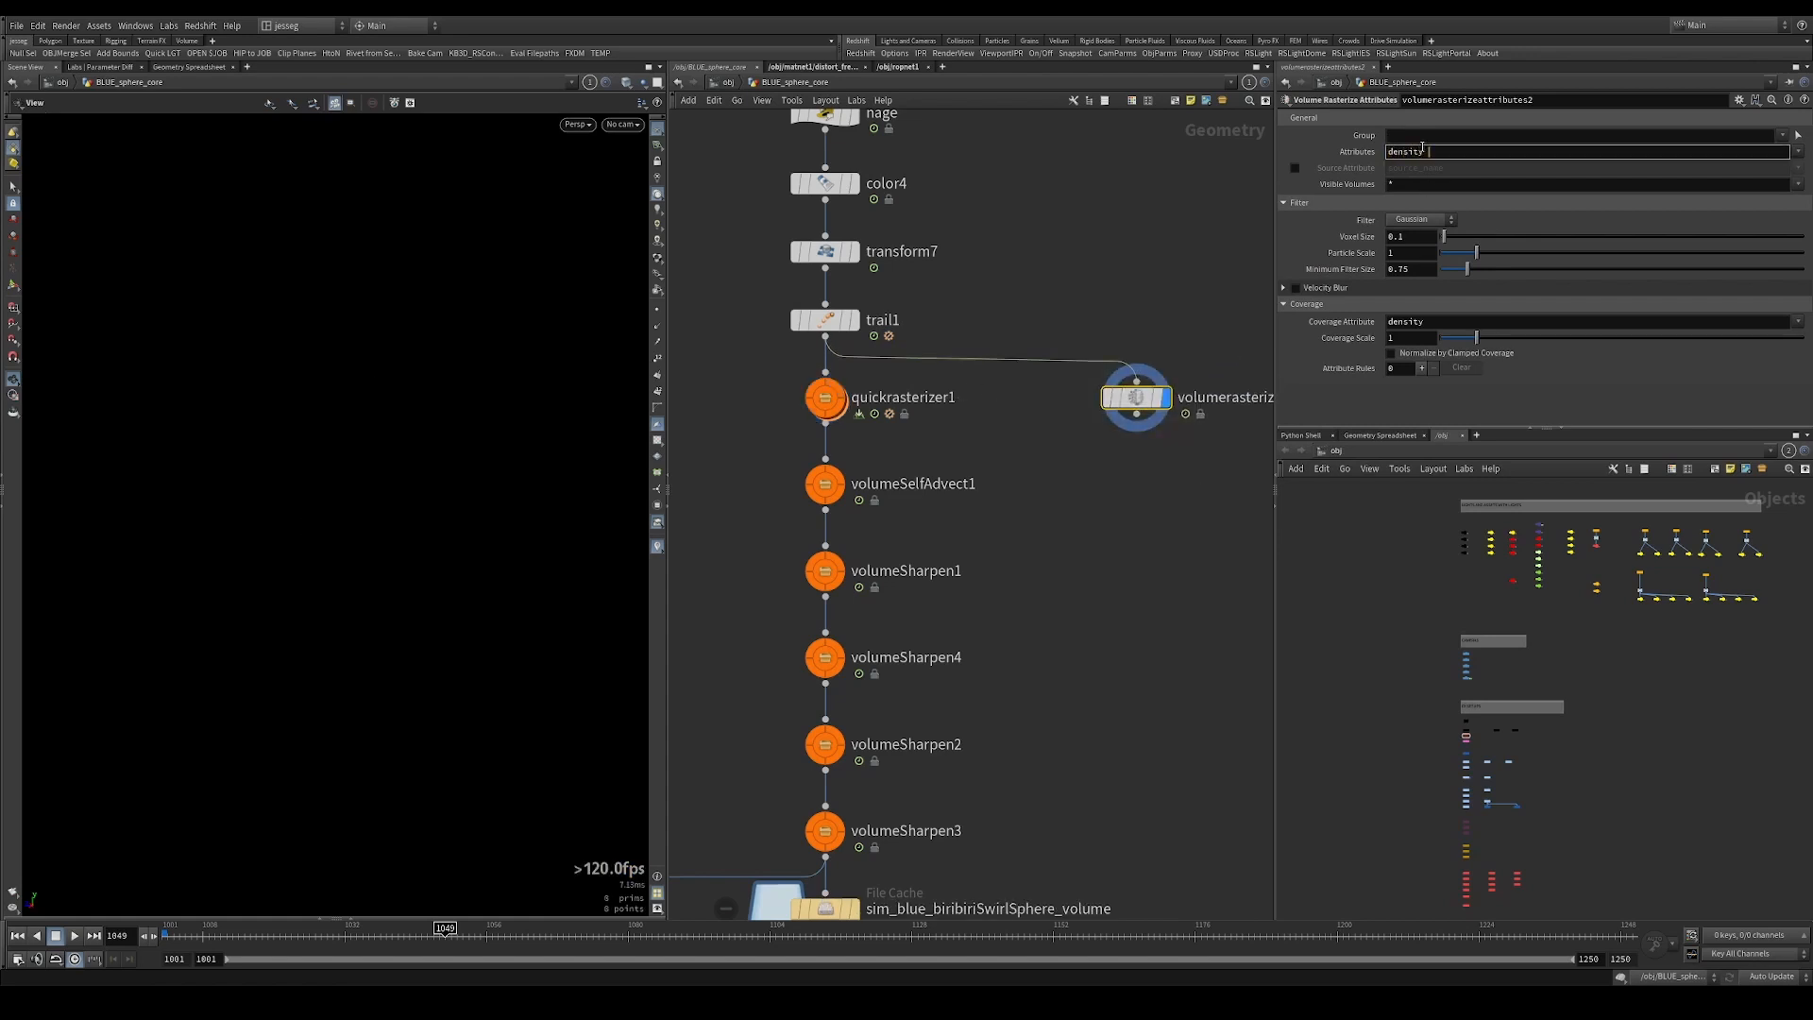
{"action": "type", "text": "density"}
{"action": "key", "text": "Return"}
{"action": "middle_click_drag", "start_coordinate": [1115, 378], "coordinate": [976, 383]}
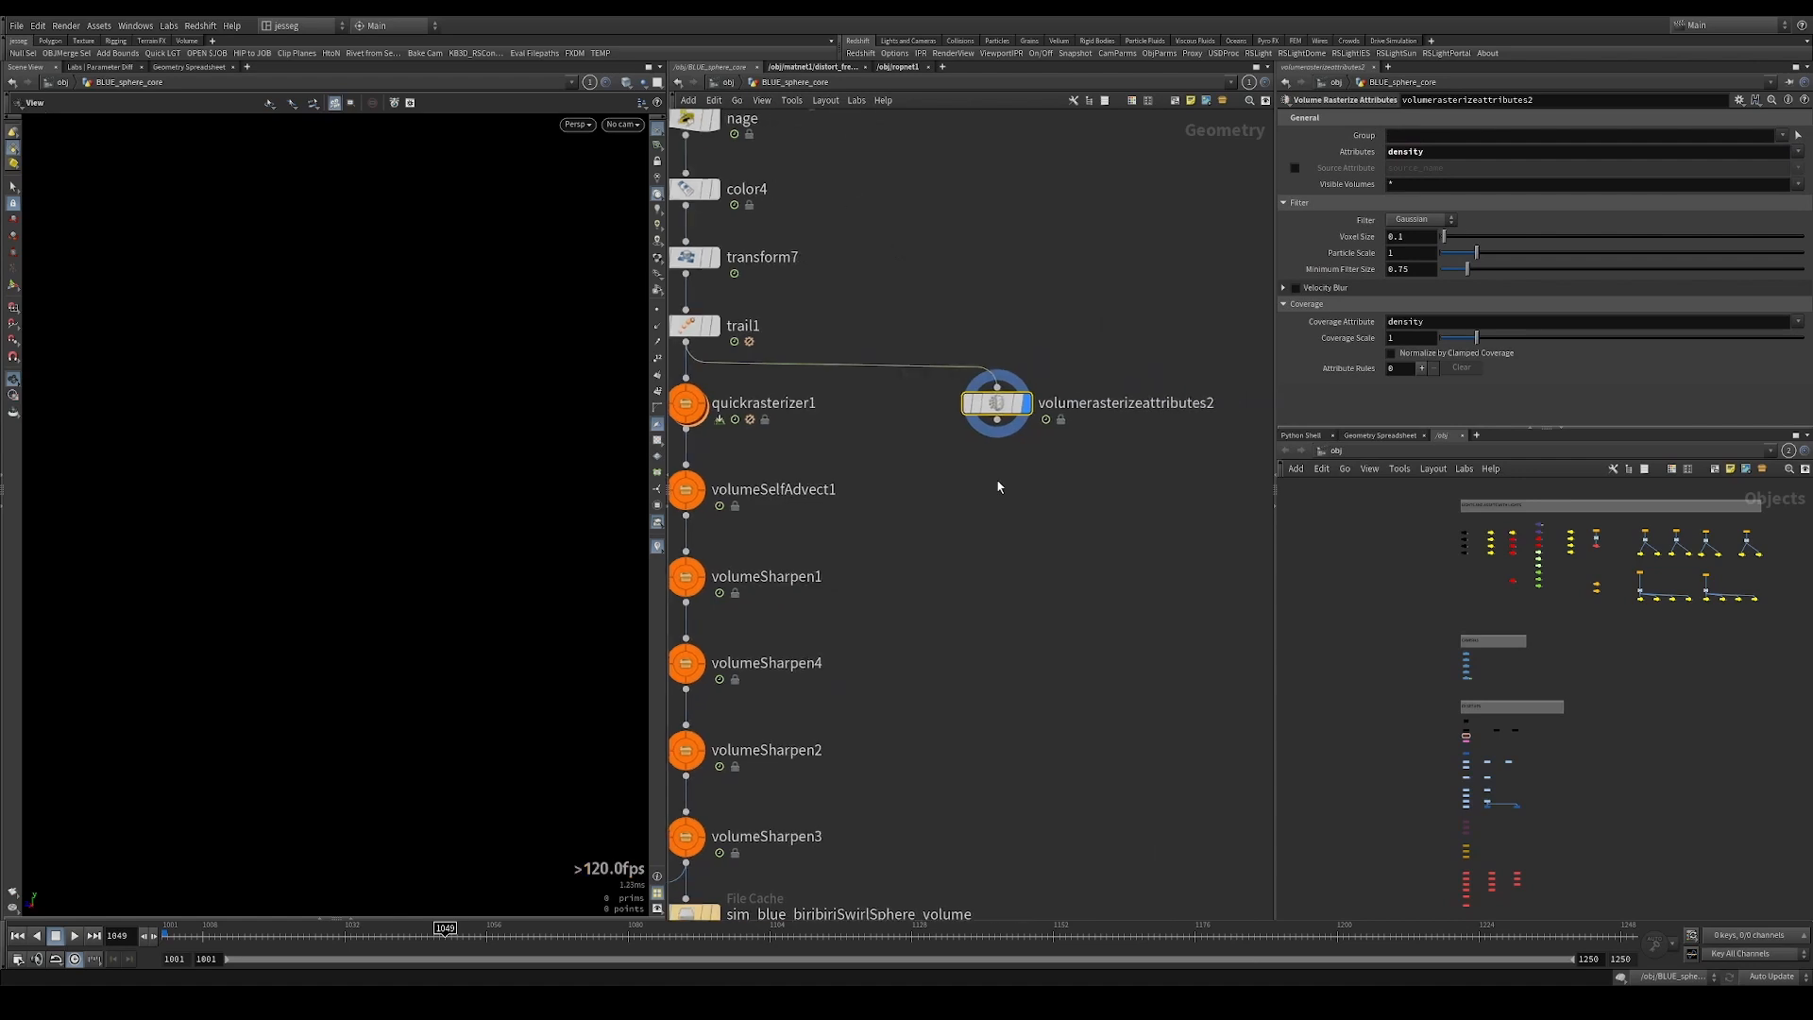
Check trail1's point attributes, compare the settings of both rasterizer nodes, and display trail1 again.
{"action": "mouse_move", "coordinate": [687, 328]}
{"action": "middle_click_drag", "start_coordinate": [686, 328], "coordinate": [995, 307]}
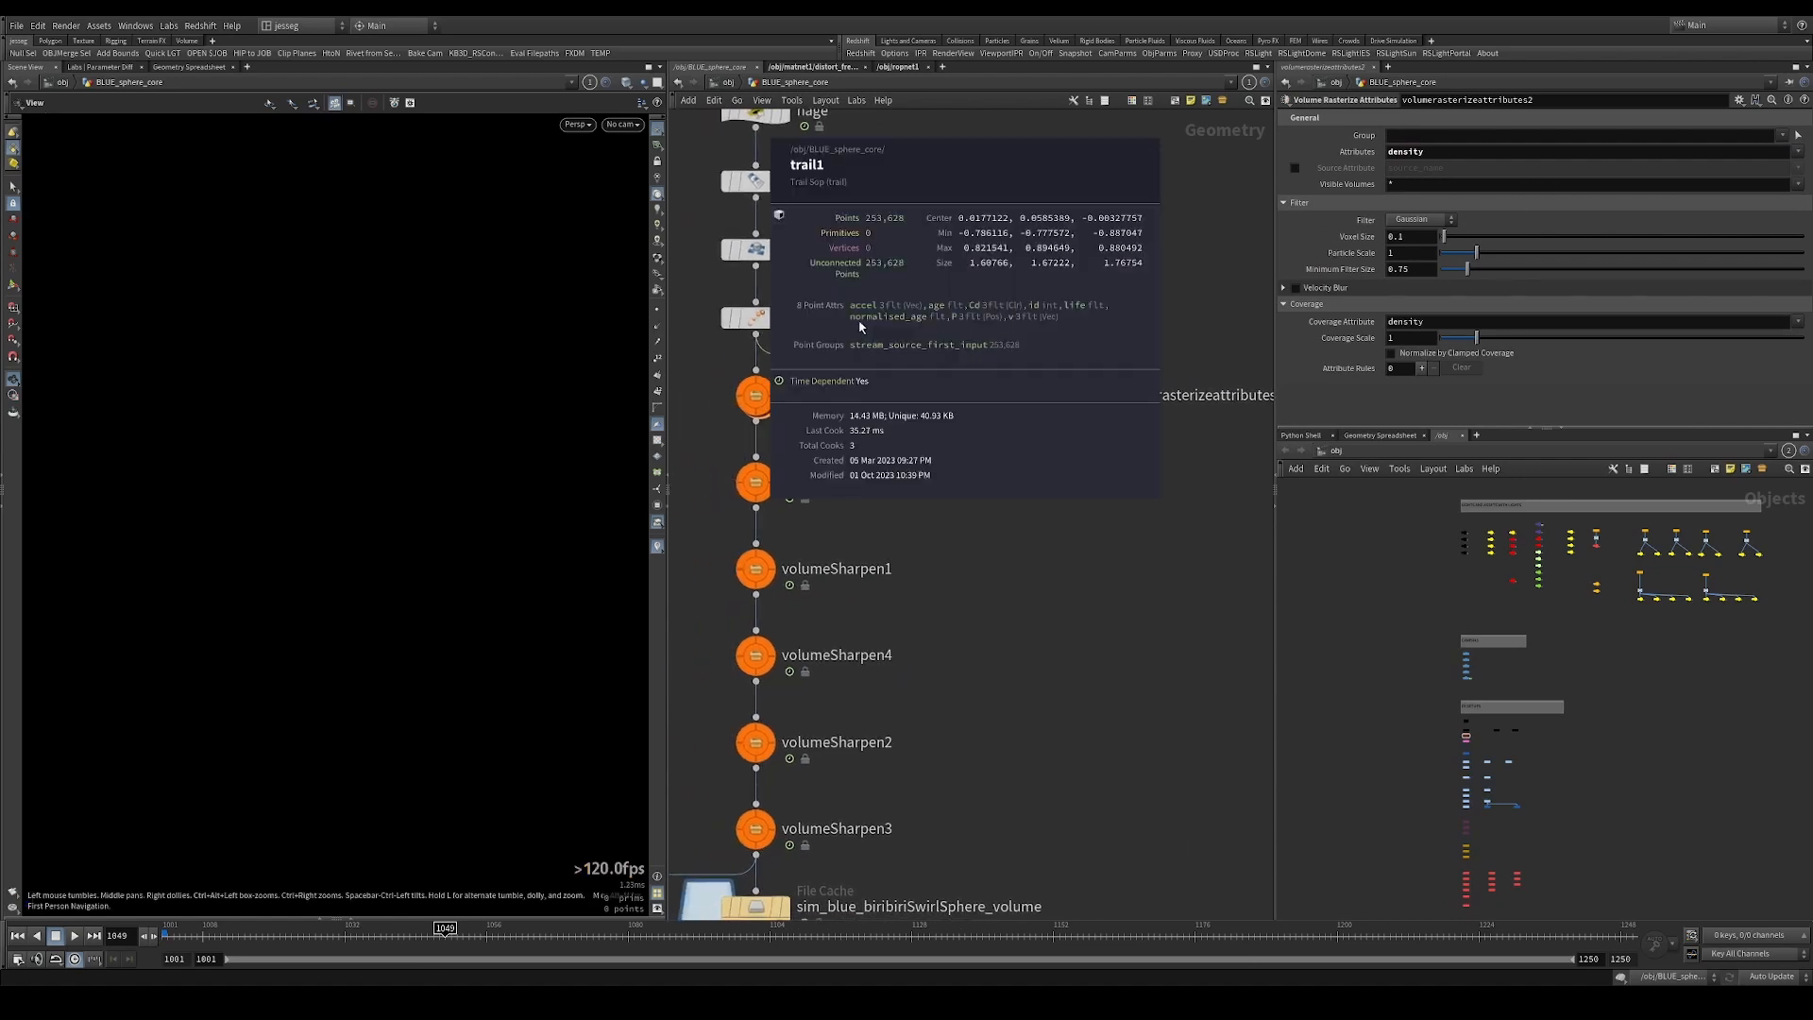
{"action": "left_click", "coordinate": [756, 395]}
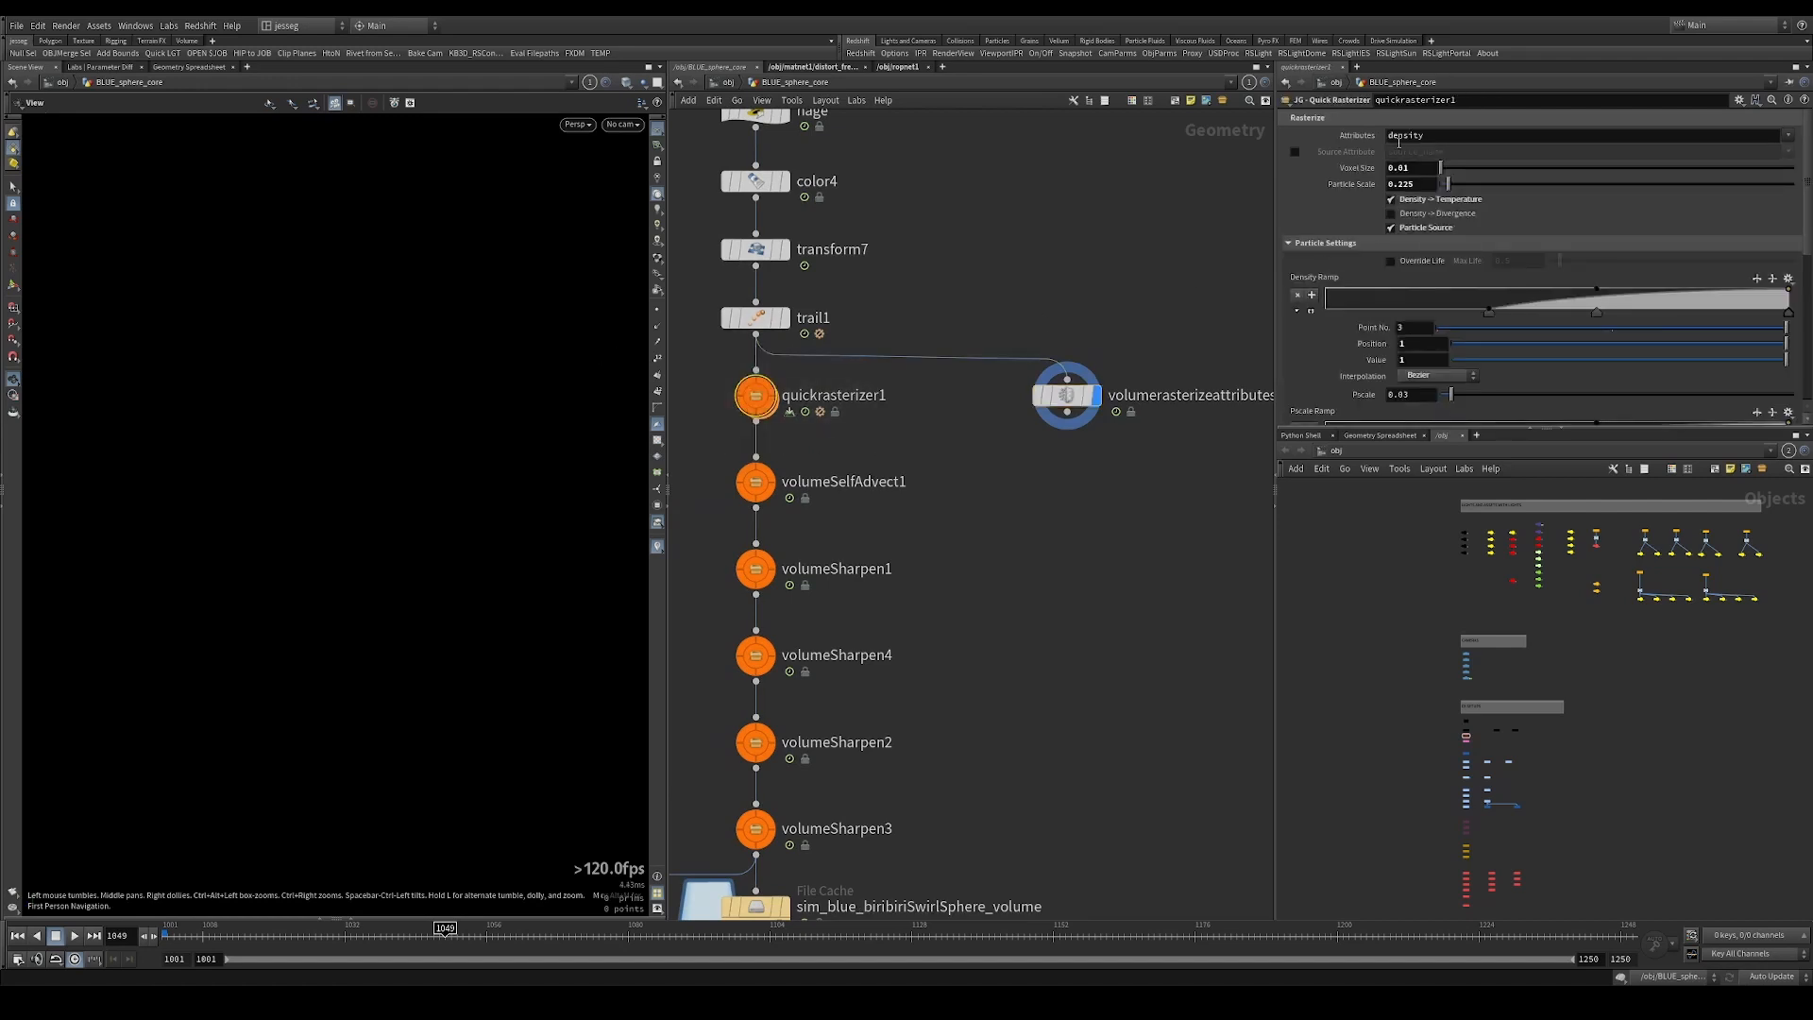
{"action": "left_click_drag", "start_coordinate": [1133, 369], "coordinate": [977, 472]}
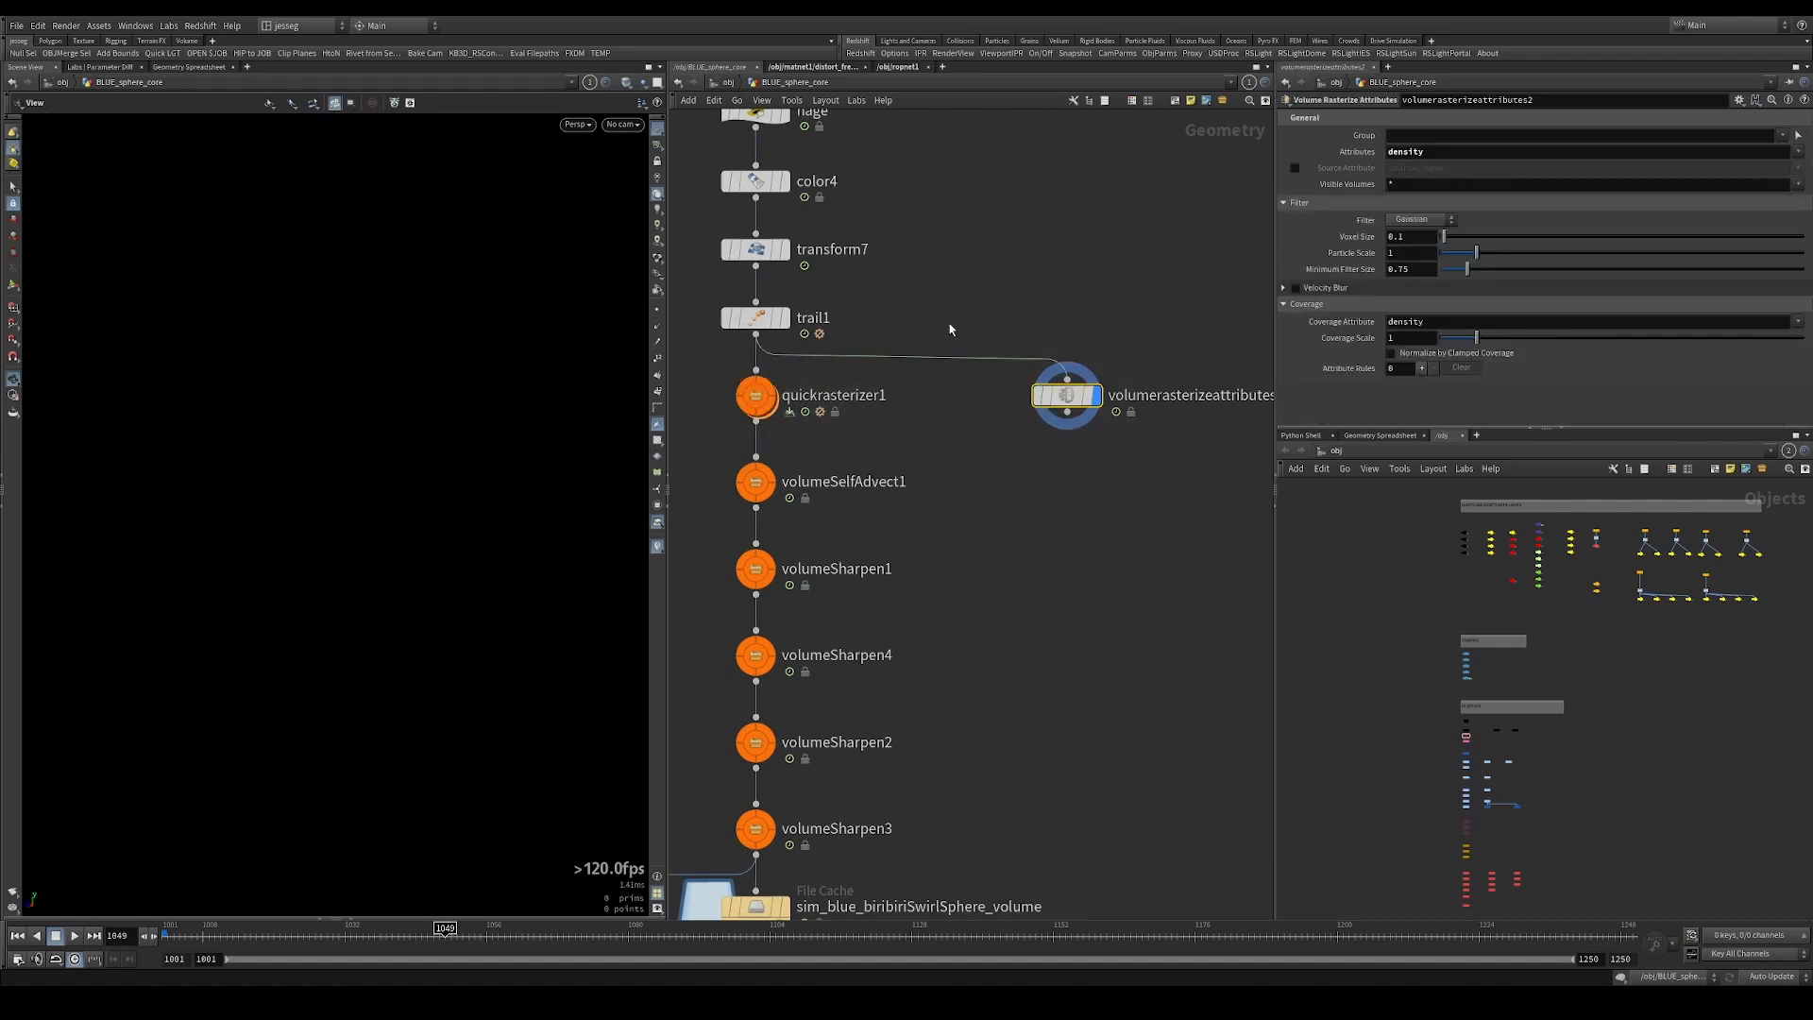
{"action": "left_click_drag", "start_coordinate": [967, 272], "coordinate": [670, 338]}
{"action": "key", "text": "g"}
{"action": "left_click", "coordinate": [996, 514]}
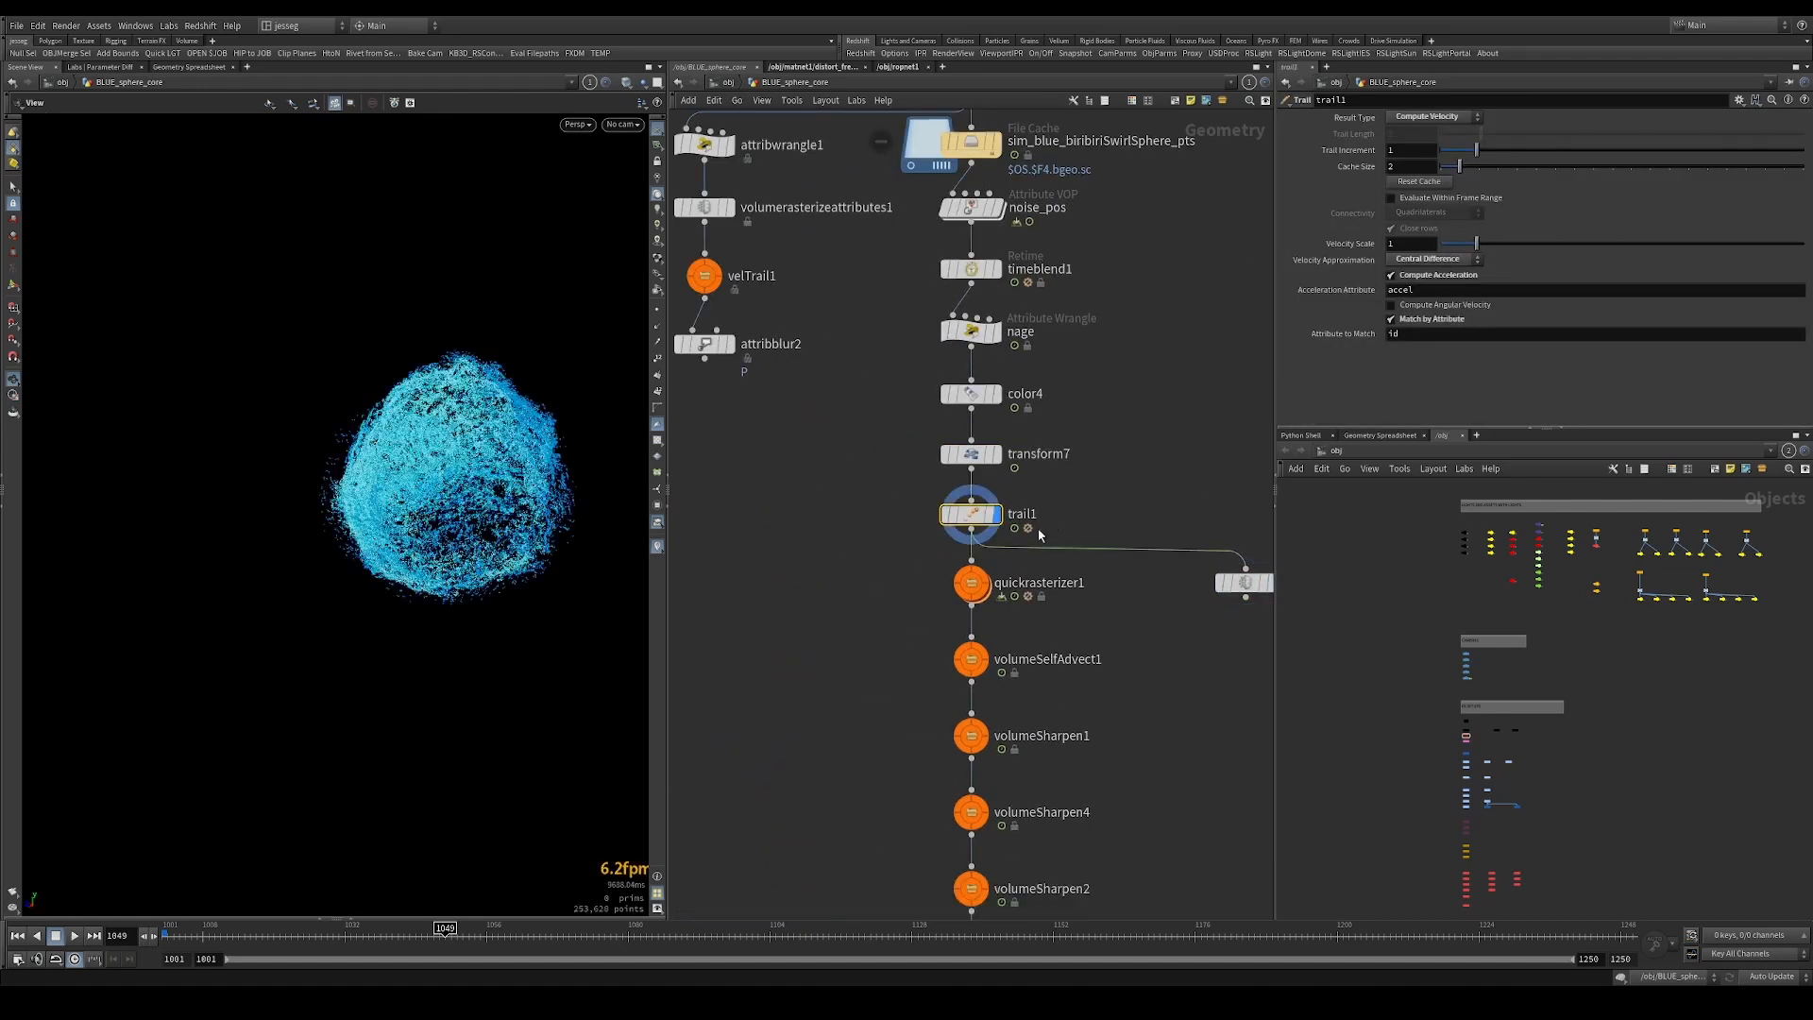
Inspect the node information of transform7, quickrasterizer1 and trail1 to compare their attributes and volumes.
{"action": "middle_click", "coordinate": [967, 508]}
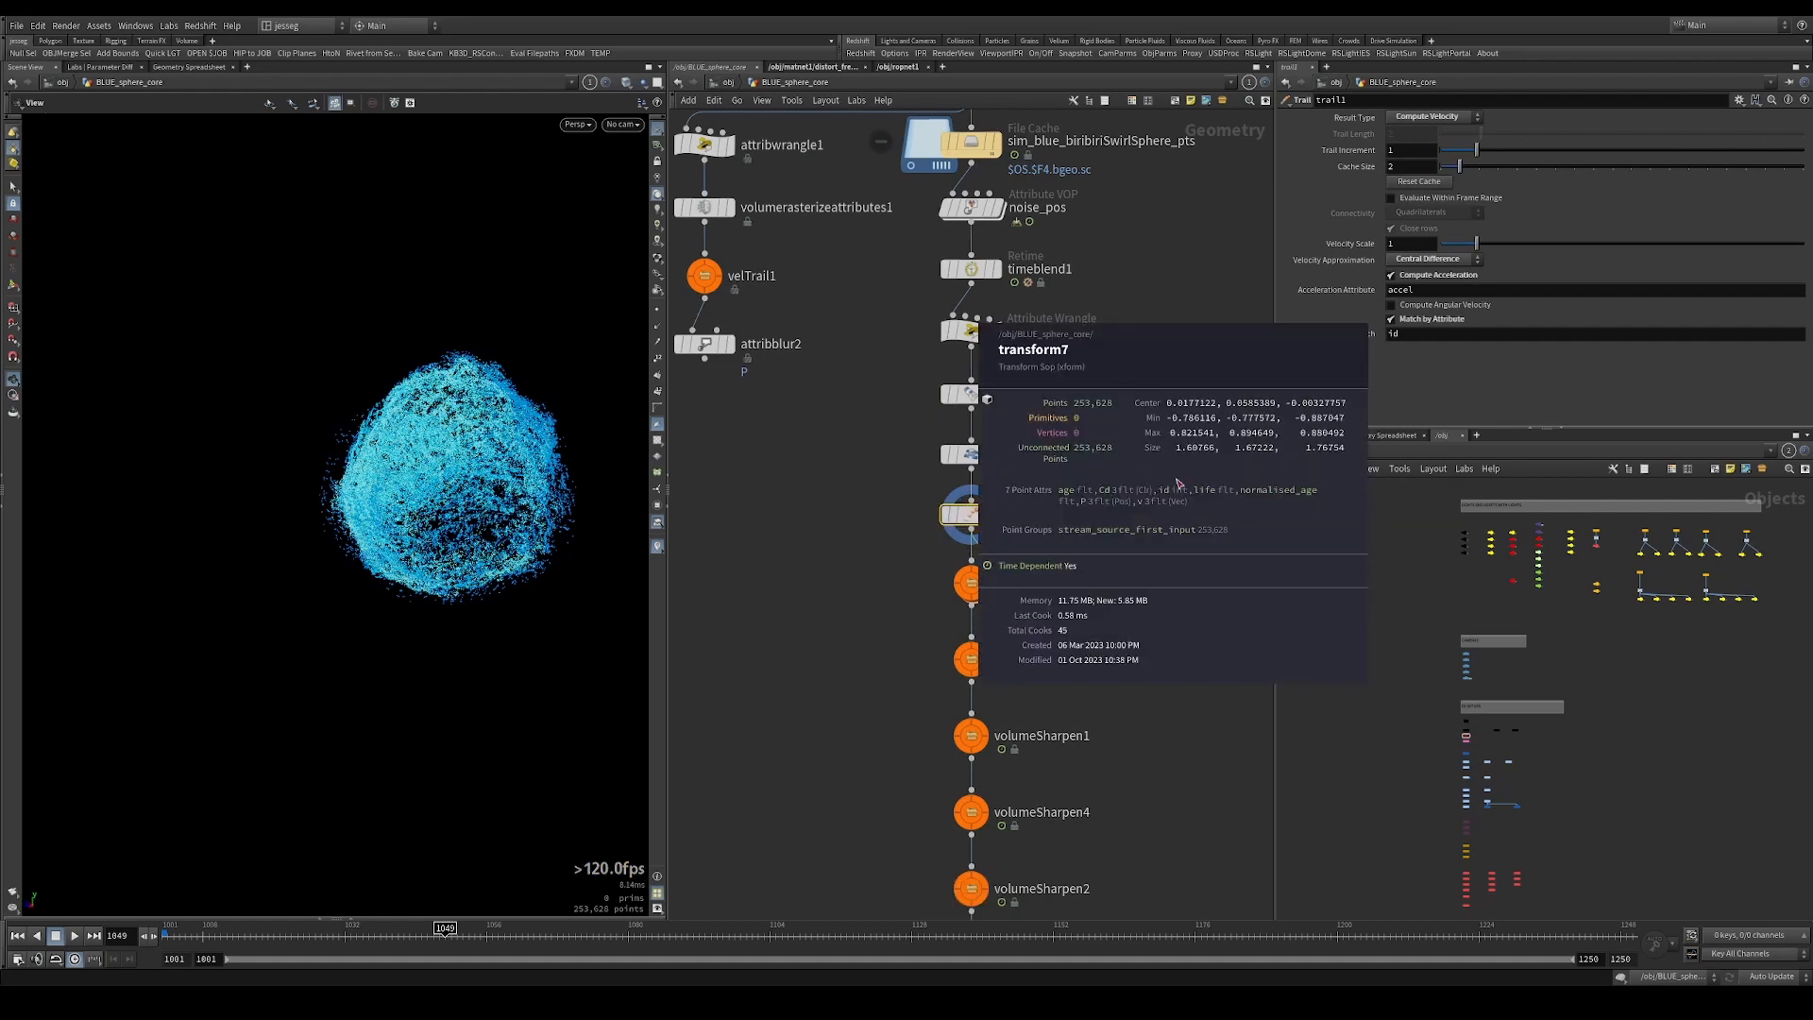
{"action": "left_click", "coordinate": [970, 583]}
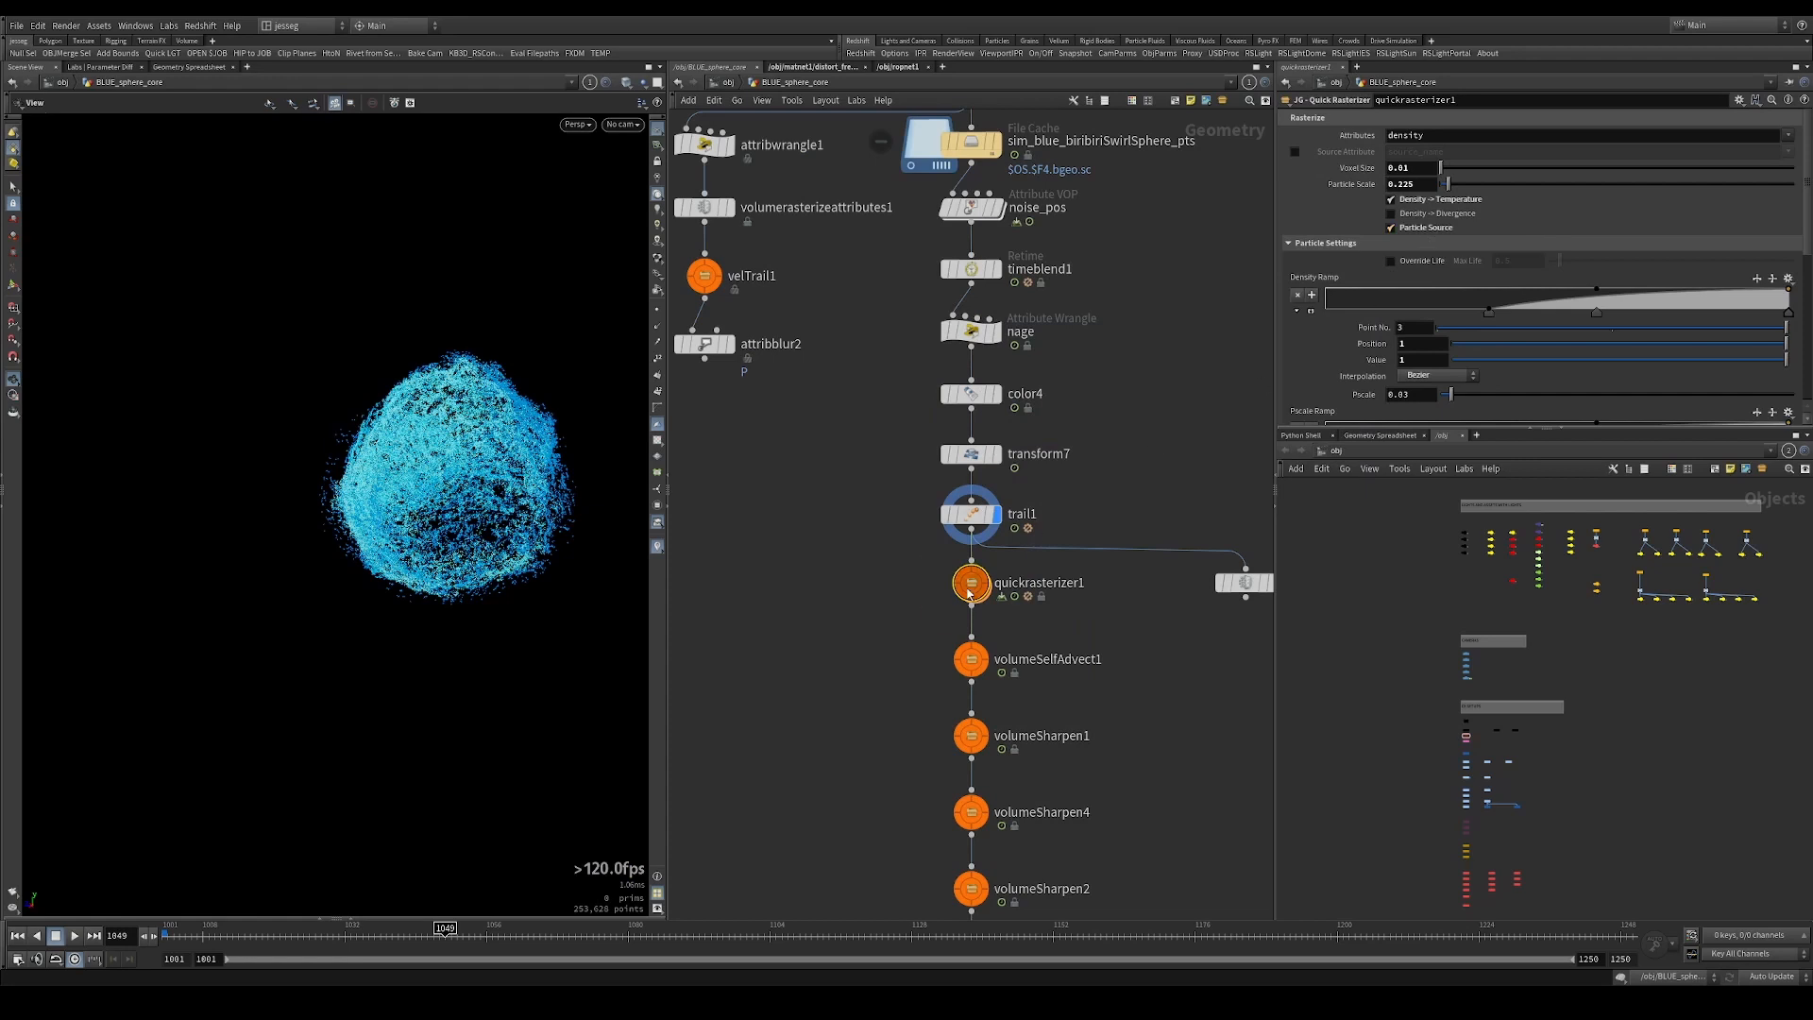
{"action": "middle_click_drag", "start_coordinate": [1204, 557], "coordinate": [1024, 500]}
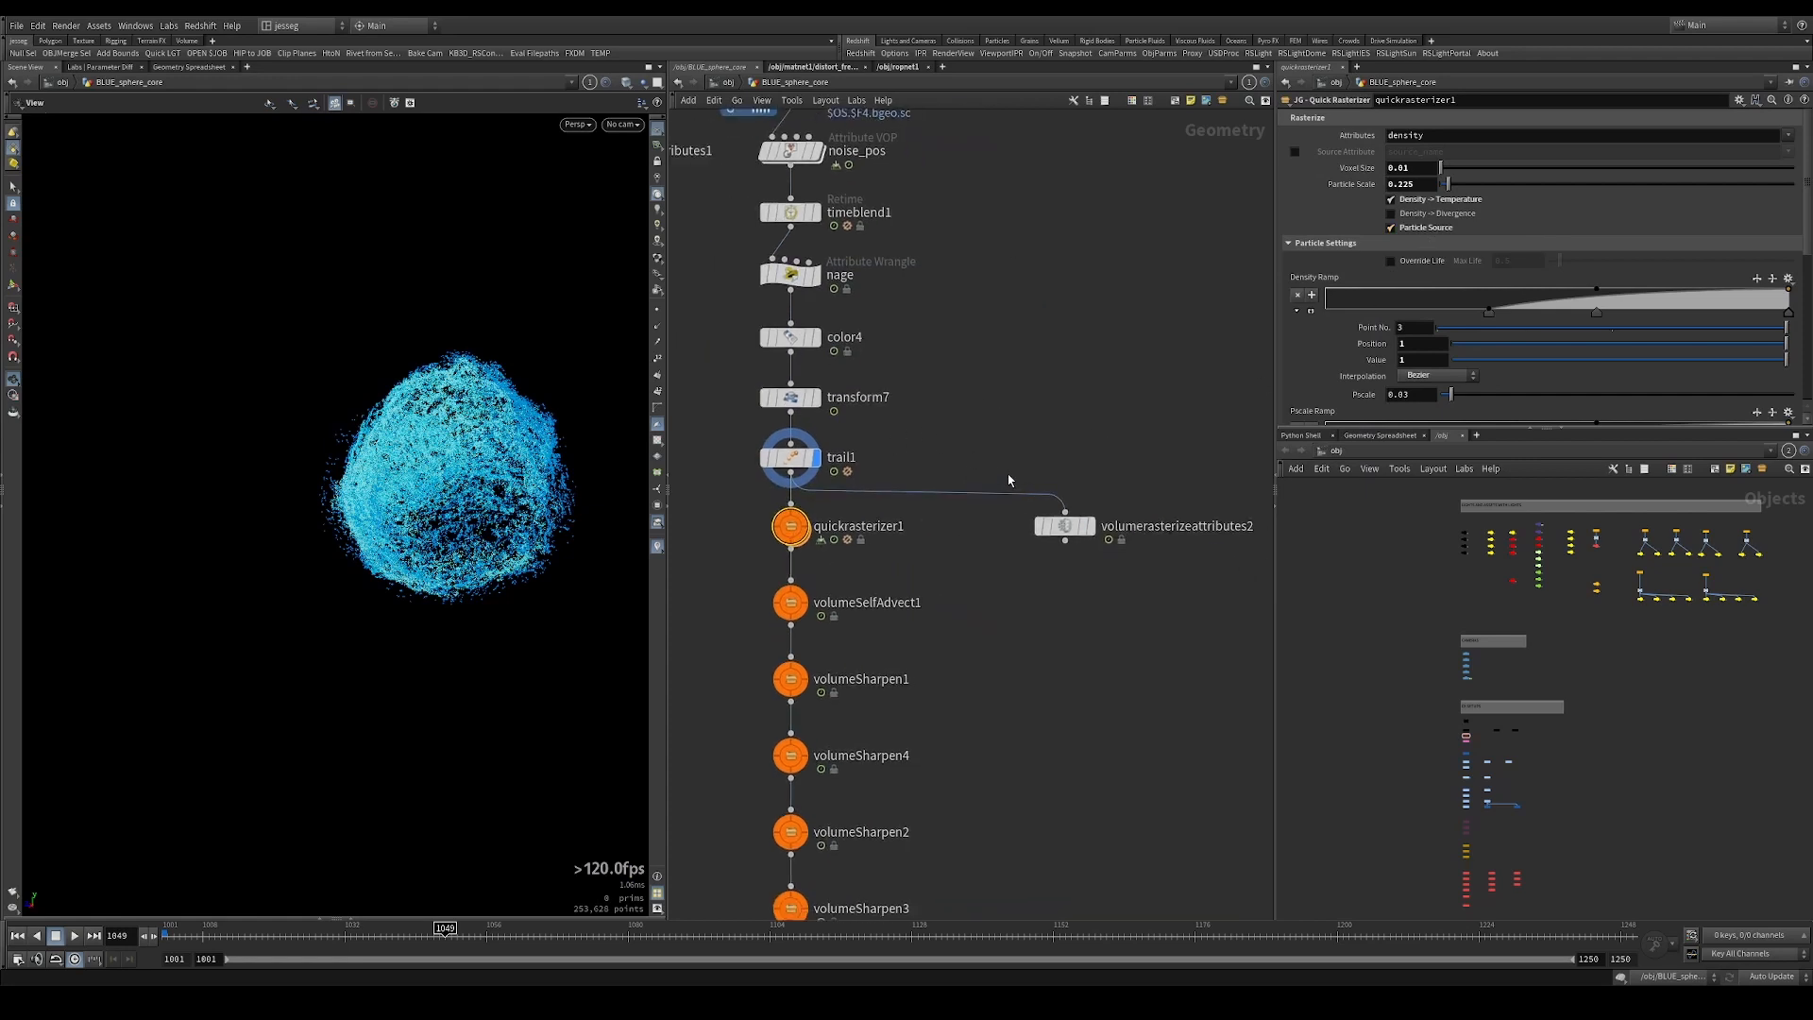
{"action": "middle_click", "coordinate": [793, 529]}
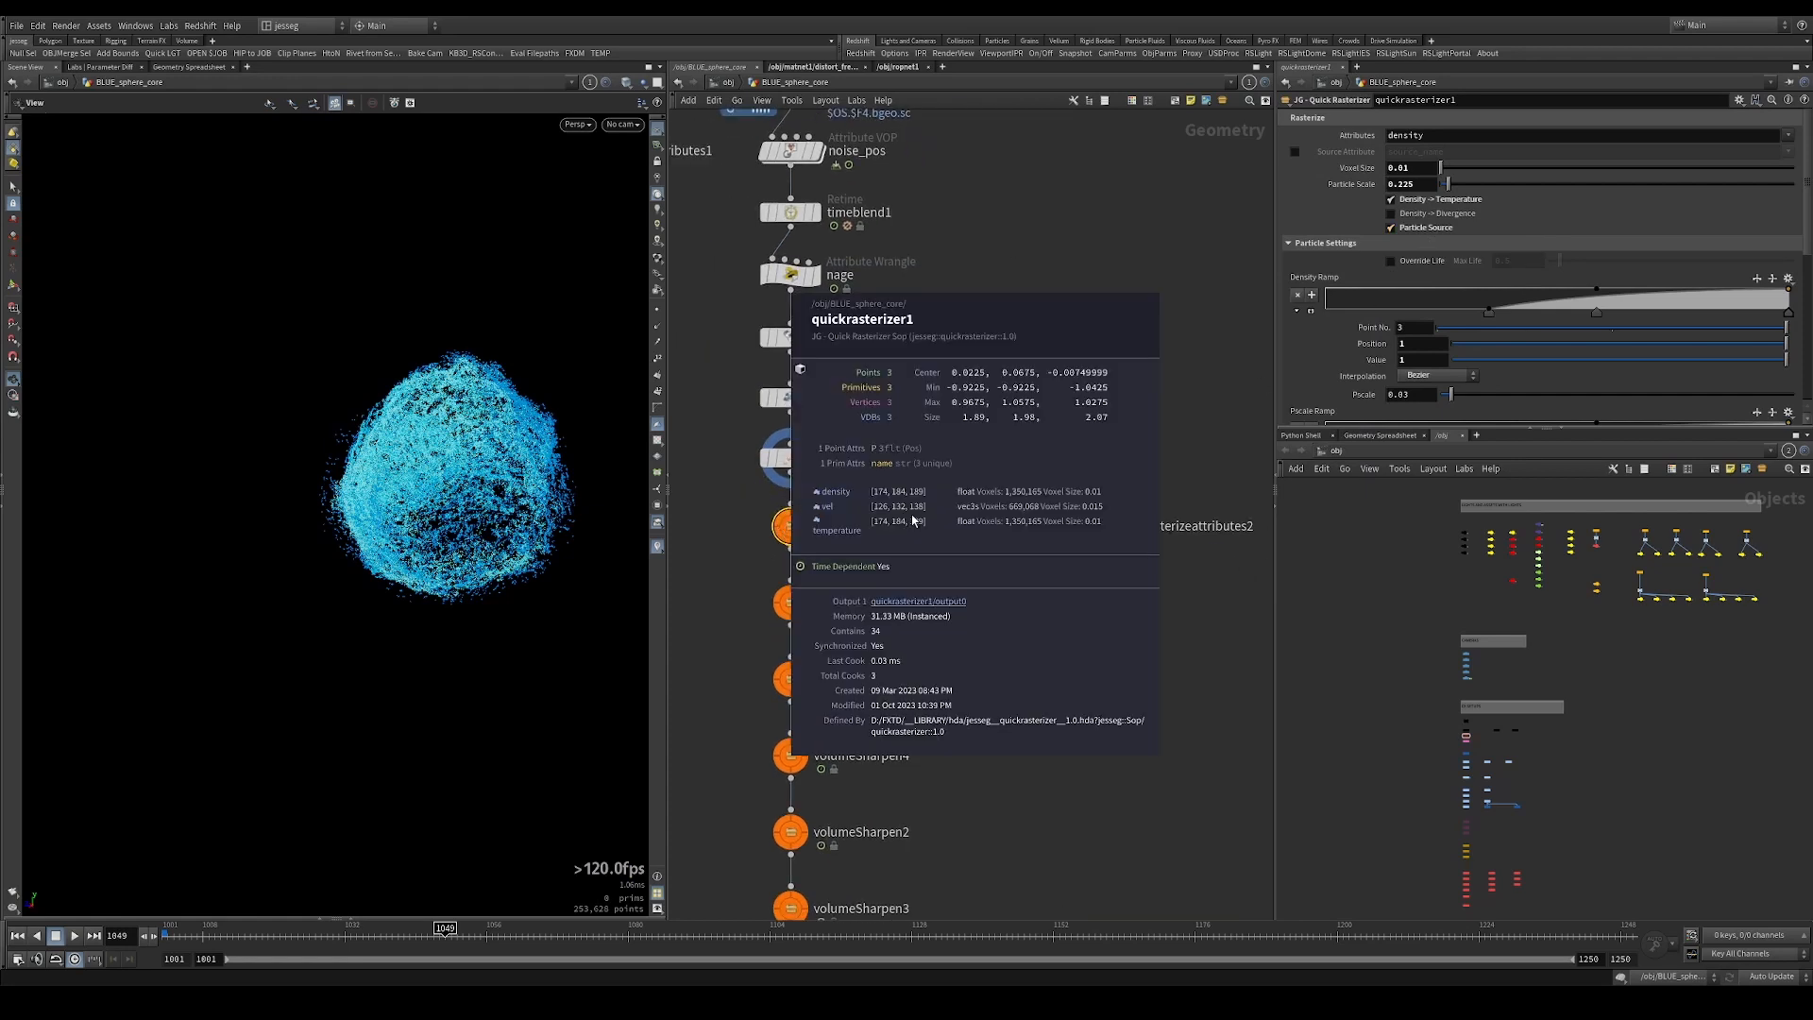
{"action": "middle_click", "coordinate": [790, 454]}
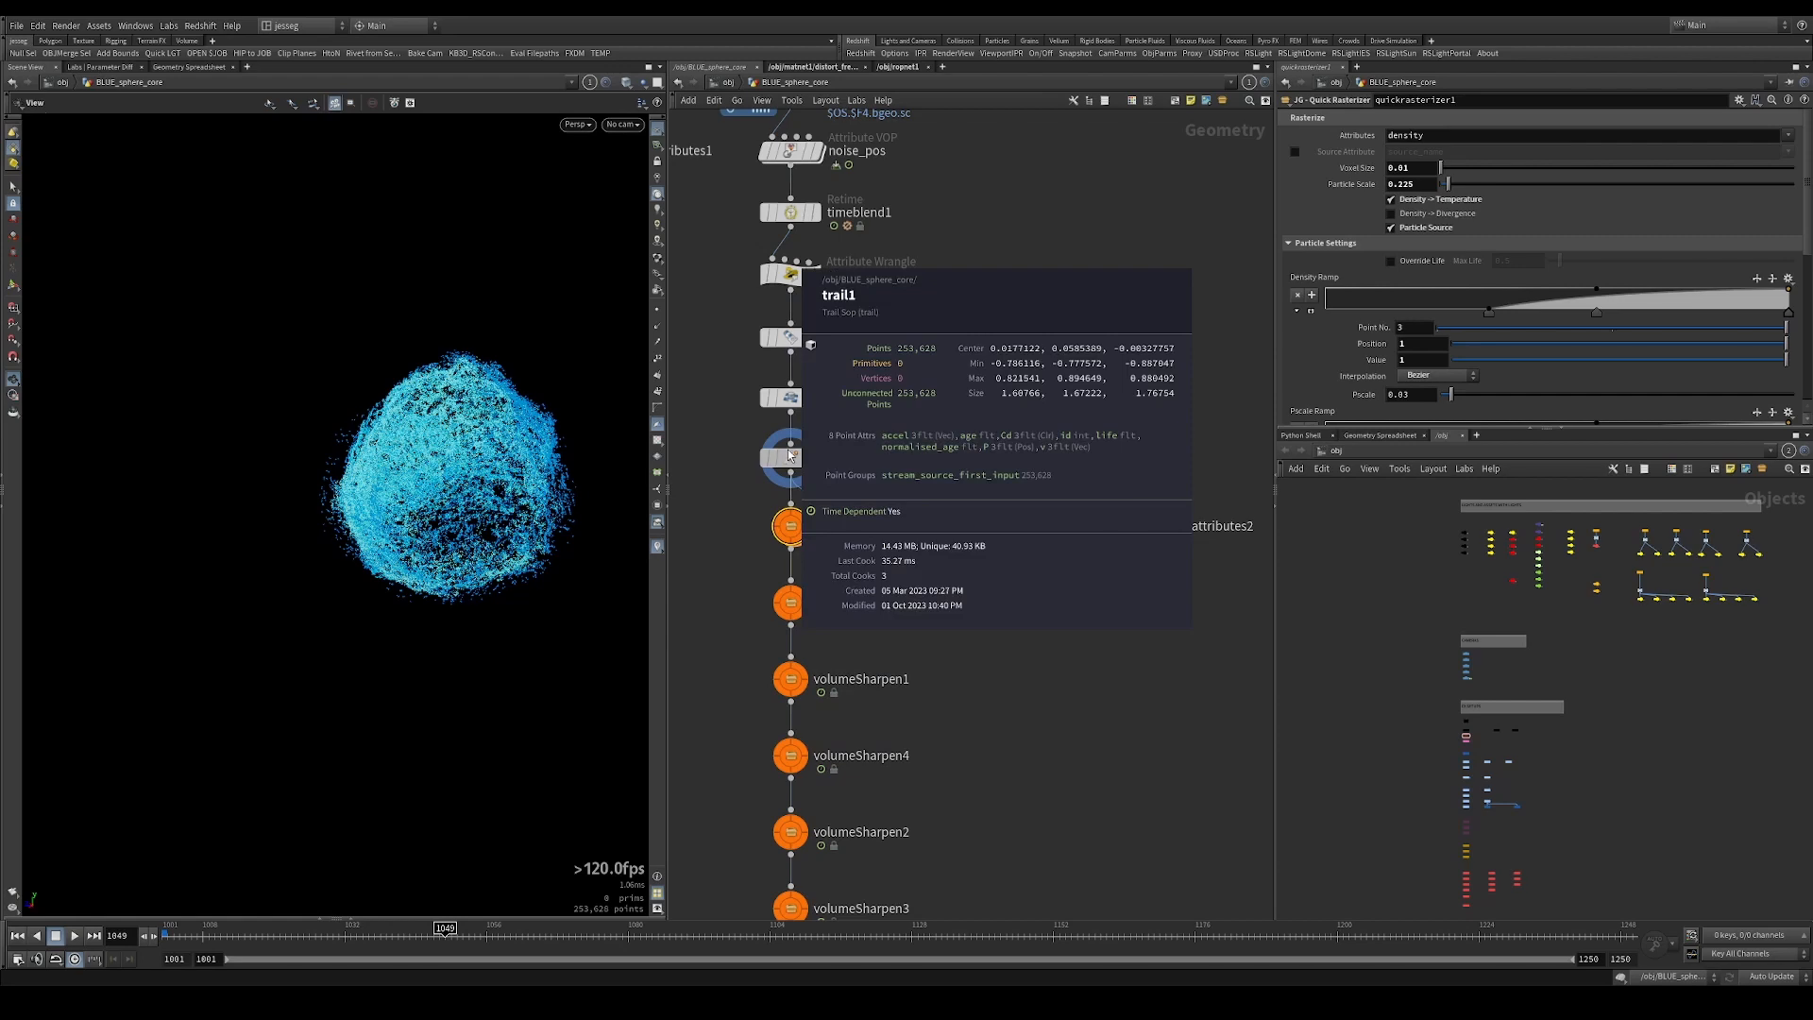
Examine the switchif_add_default_density setup inside quickrasterizer1 and return to the BLUE_sphere_core network.
{"action": "double_click", "coordinate": [791, 530]}
{"action": "left_click", "coordinate": [870, 82]}
{"action": "scroll", "coordinate": [966, 263], "scroll_direction": "up", "scroll_amount": 5}
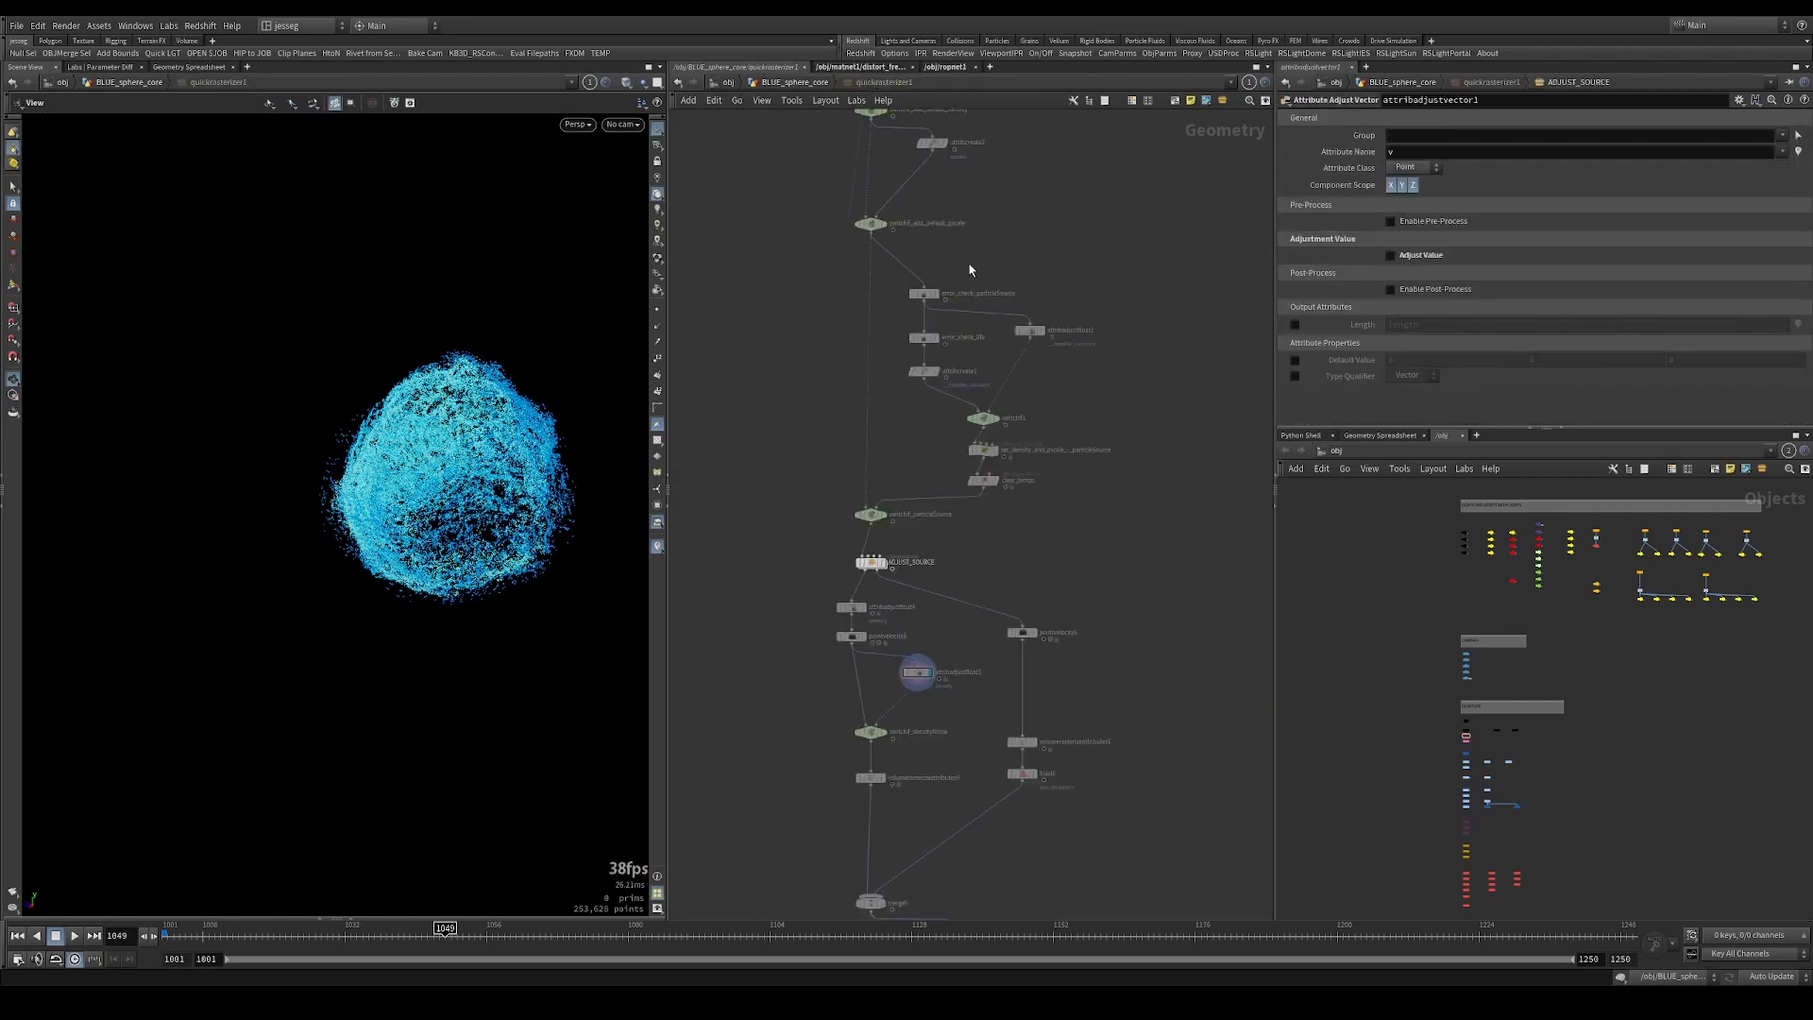
{"action": "left_click", "coordinate": [934, 292]}
{"action": "middle_click_drag", "start_coordinate": [976, 260], "coordinate": [1040, 323]}
{"action": "scroll", "coordinate": [925, 410], "scroll_direction": "up", "scroll_amount": 4}
{"action": "left_click", "coordinate": [880, 434]}
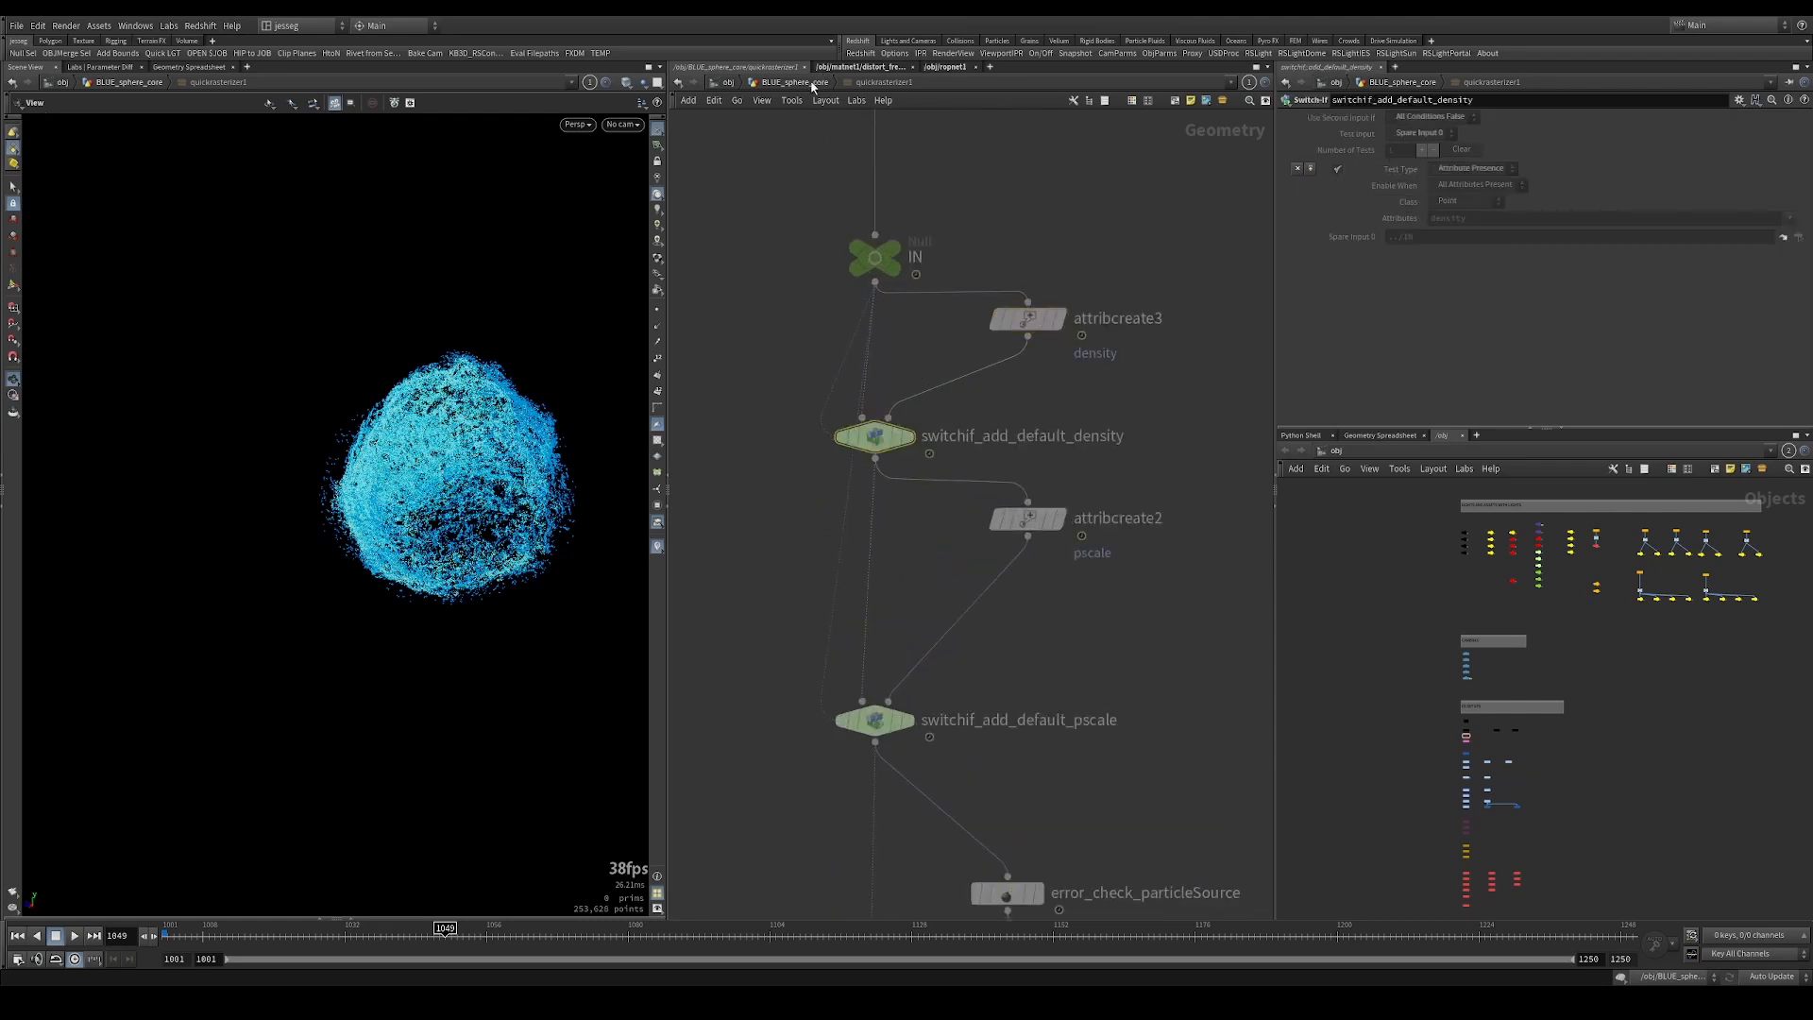
{"action": "key", "text": "u"}
Add a new Quick Rasterizer node to the BLUE_sphere_core network, unconnected beside the timeblend1 and nage nodes.
{"action": "right_click", "coordinate": [791, 531]}
{"action": "left_click", "coordinate": [1127, 730]}
{"action": "key", "text": "Tab"}
{"action": "type", "text": "quick"}
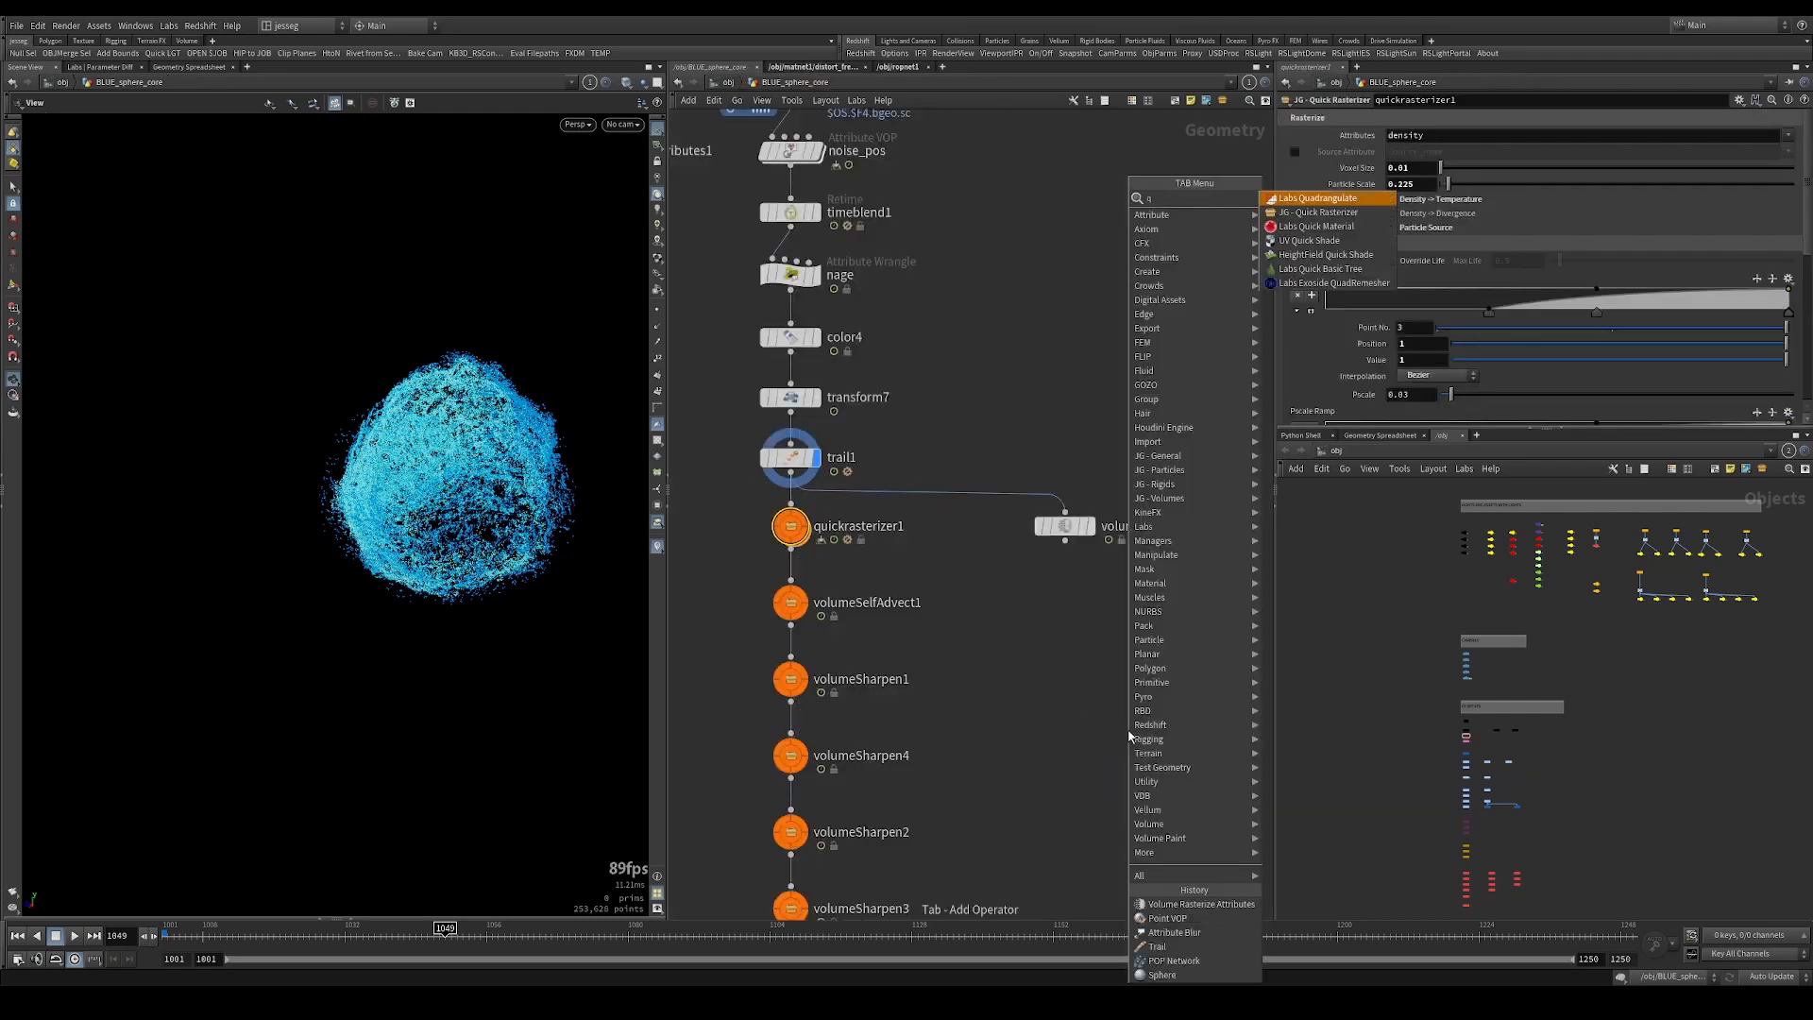
{"action": "left_click", "coordinate": [1316, 199]}
{"action": "left_click", "coordinate": [1027, 314]}
{"action": "right_click", "coordinate": [1027, 313]}
{"action": "key", "text": "Escape"}
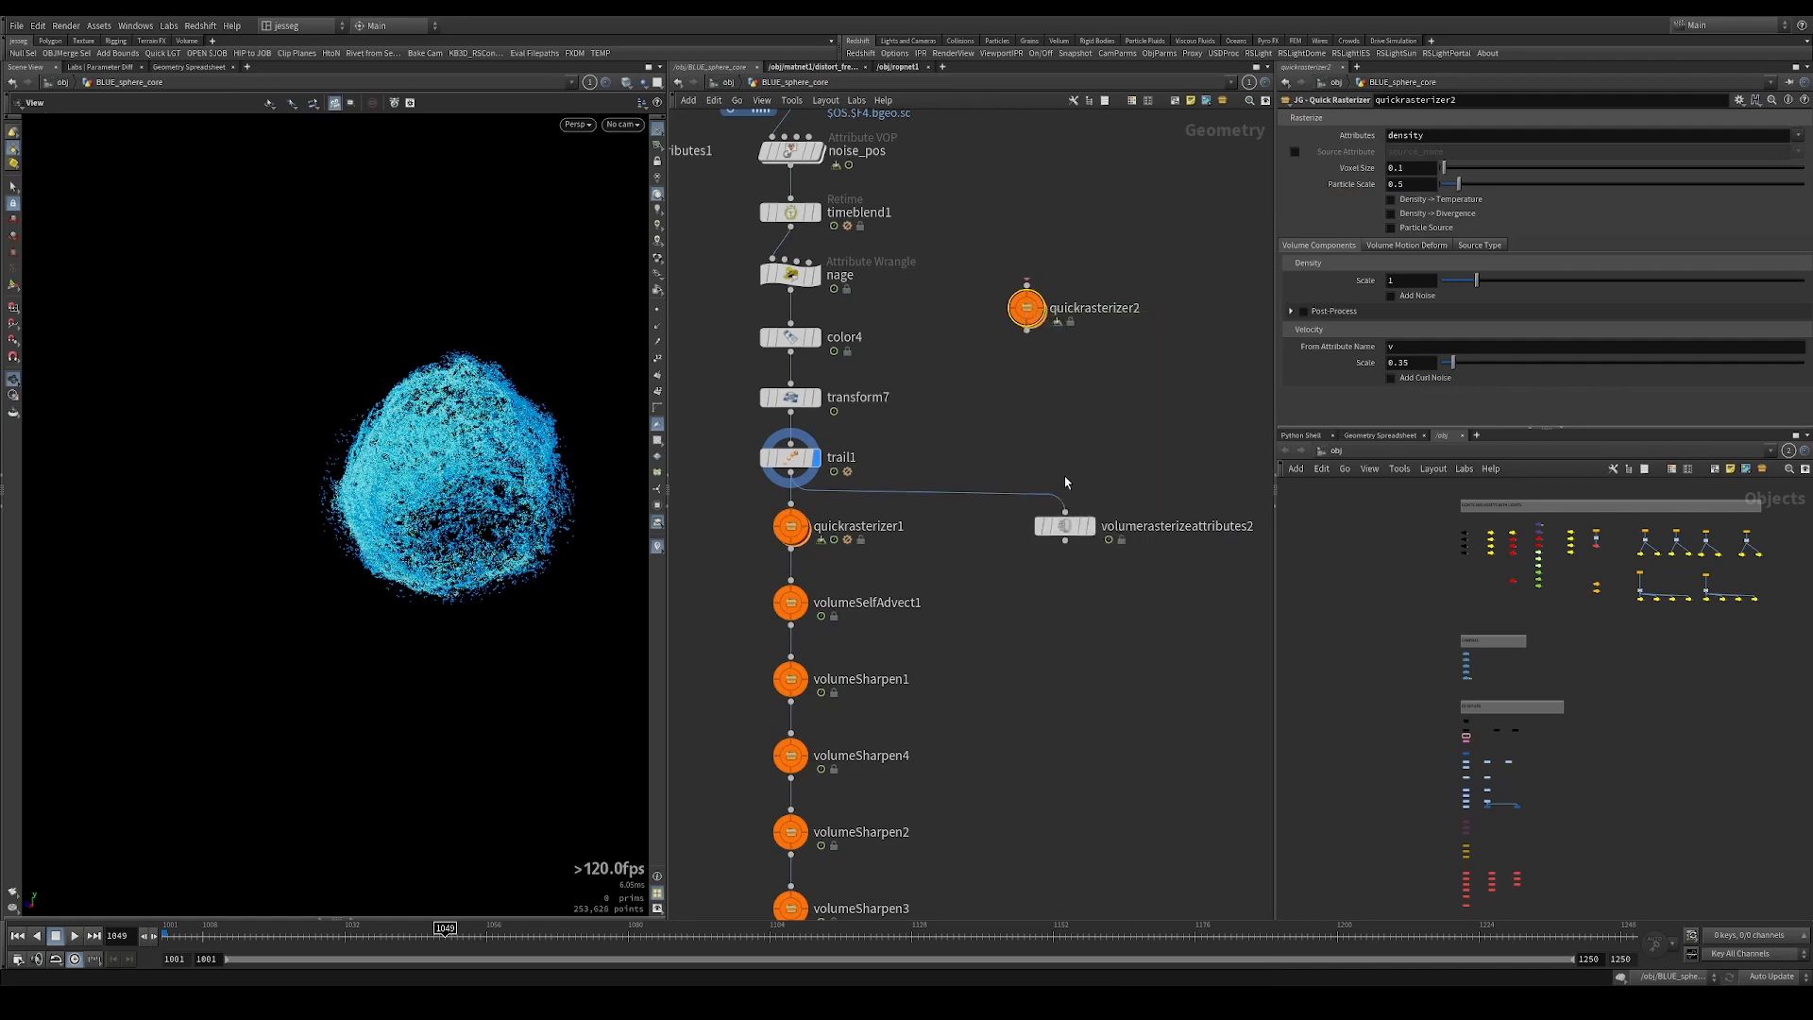
{"action": "right_click", "coordinate": [1028, 315]}
{"action": "left_click", "coordinate": [1078, 499]}
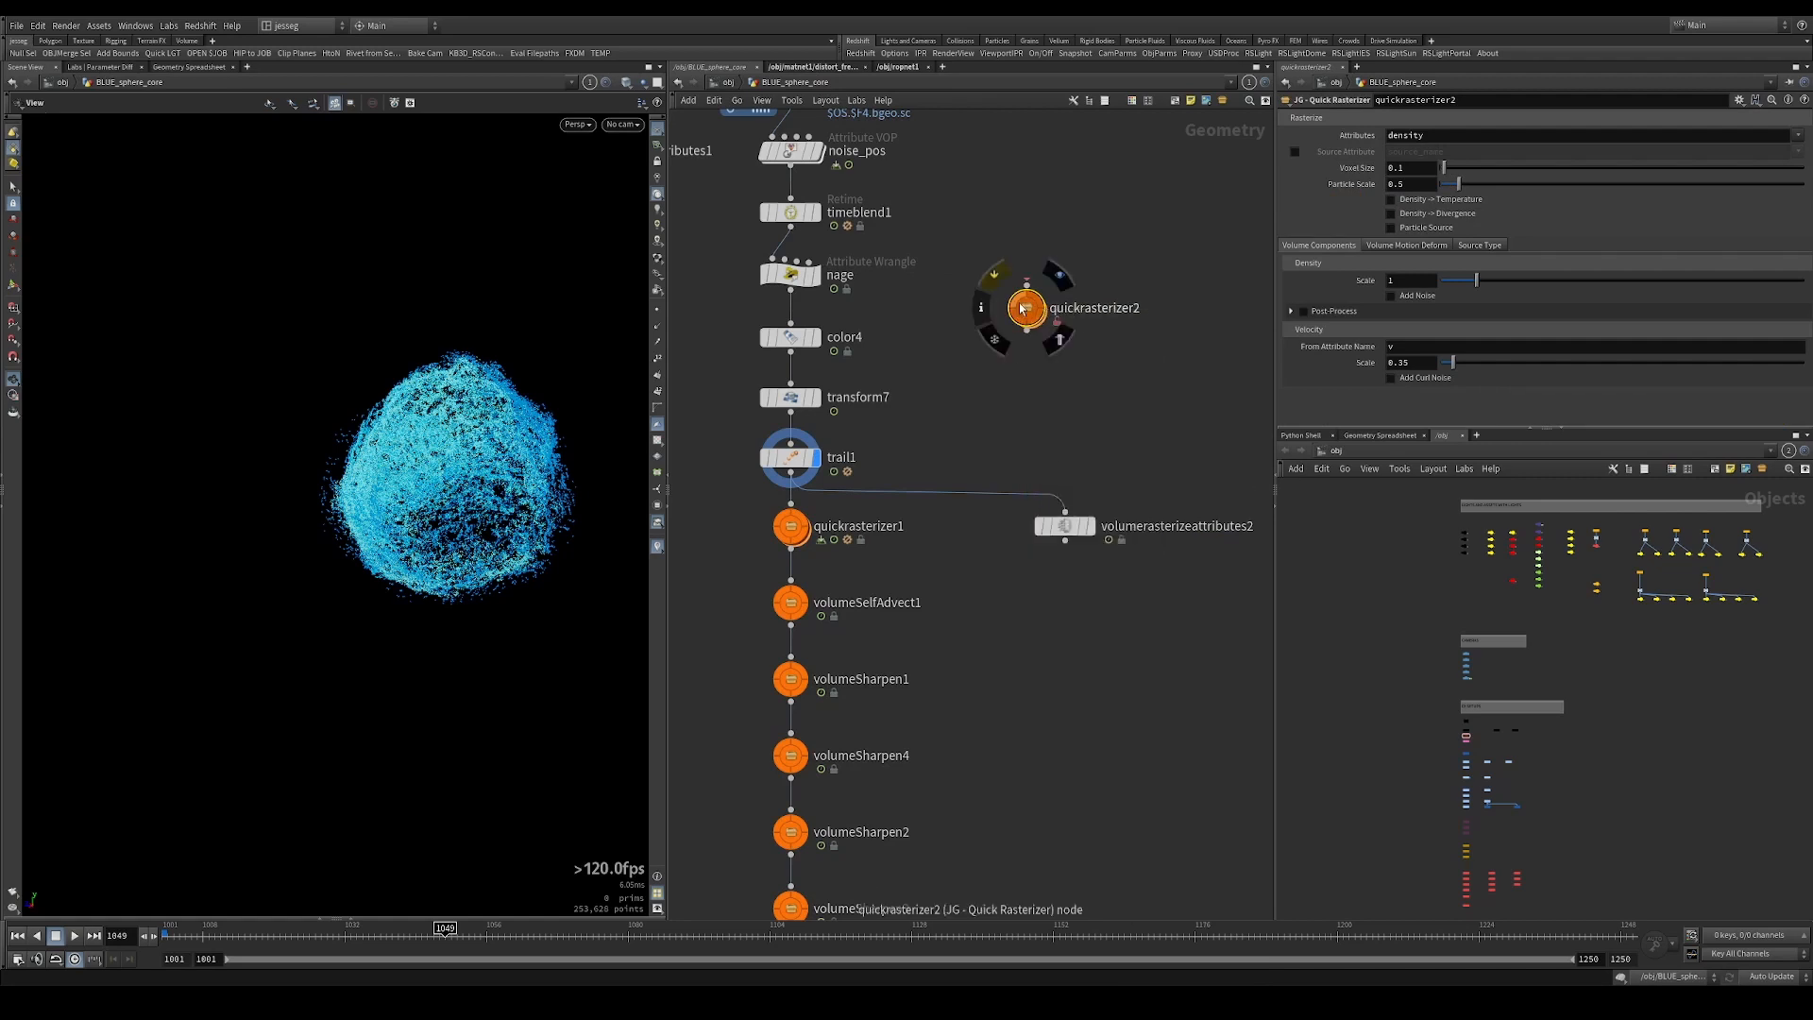
Examine the switchif_add_default_density check and the attribcreate3 density settings inside the new Quick Rasterizer.
{"action": "double_click", "coordinate": [1019, 304]}
{"action": "scroll", "coordinate": [935, 378], "scroll_direction": "up", "scroll_amount": 8}
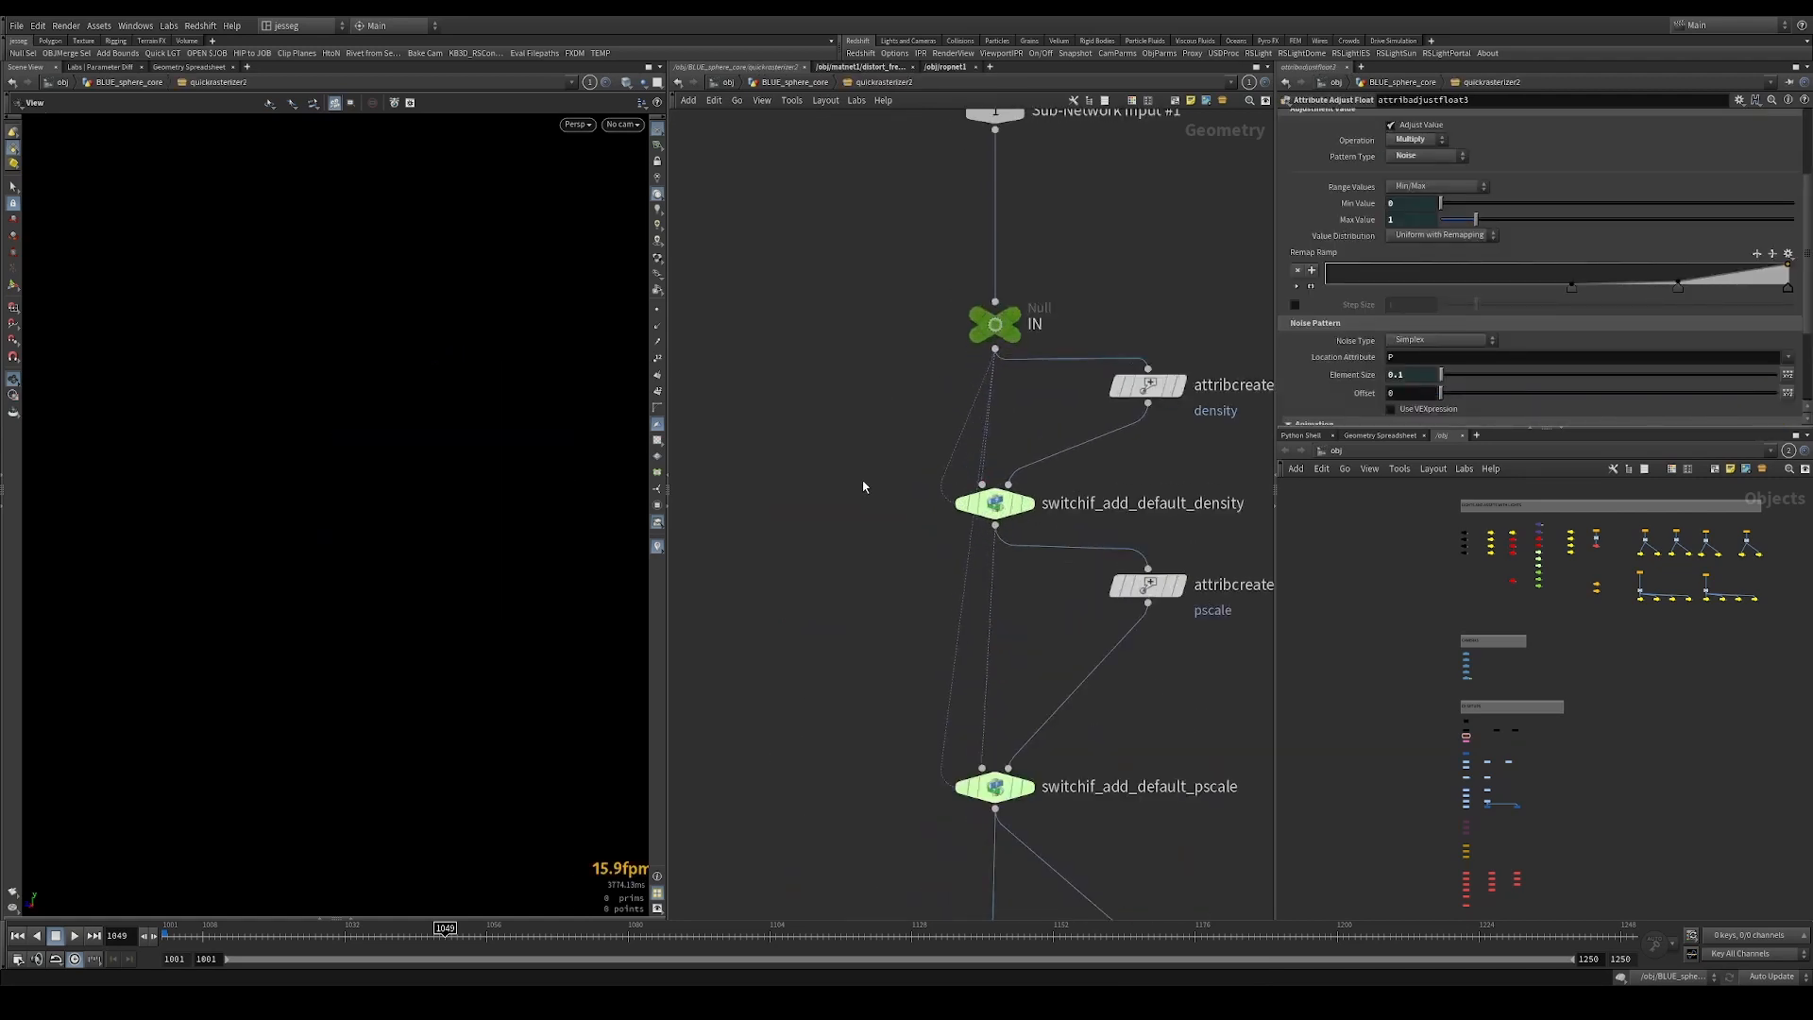
{"action": "left_click", "coordinate": [991, 502]}
{"action": "scroll", "coordinate": [1143, 531], "scroll_direction": "up", "scroll_amount": 3}
{"action": "scroll", "coordinate": [1086, 529], "scroll_direction": "up", "scroll_amount": 2}
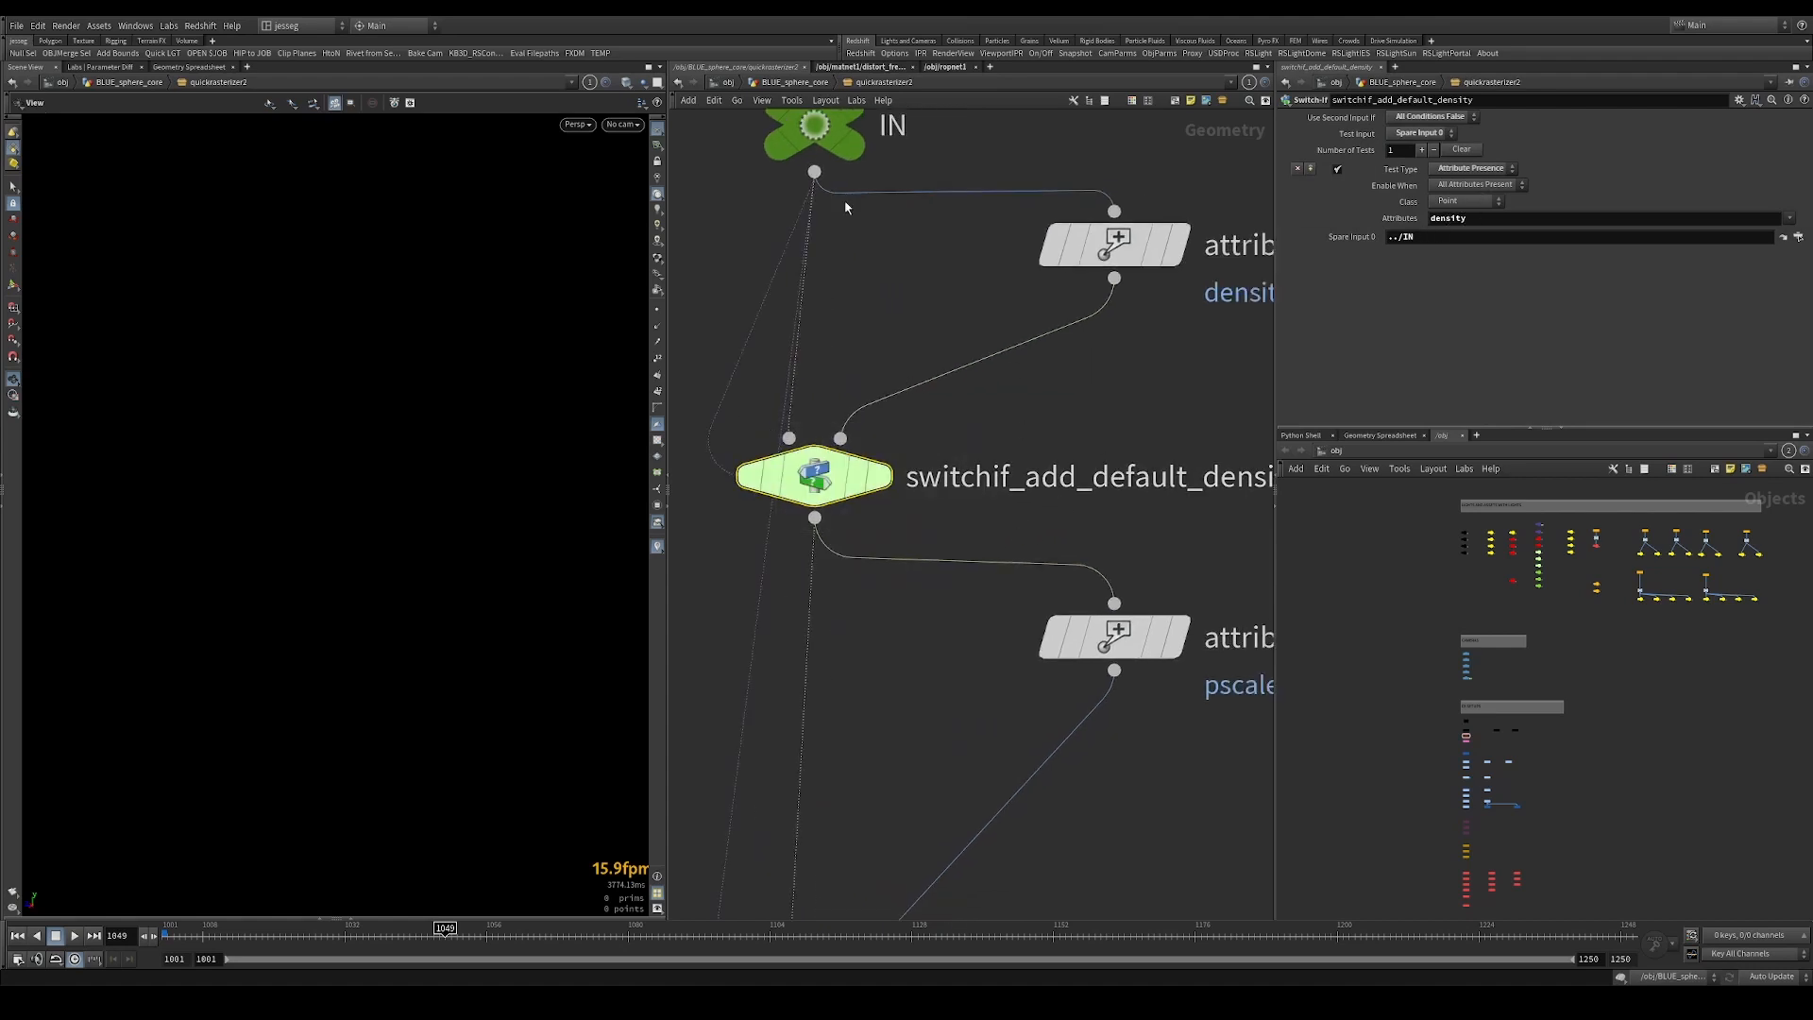
{"action": "middle_click_drag", "start_coordinate": [845, 207], "coordinate": [866, 359]}
{"action": "middle_click", "coordinate": [839, 271]}
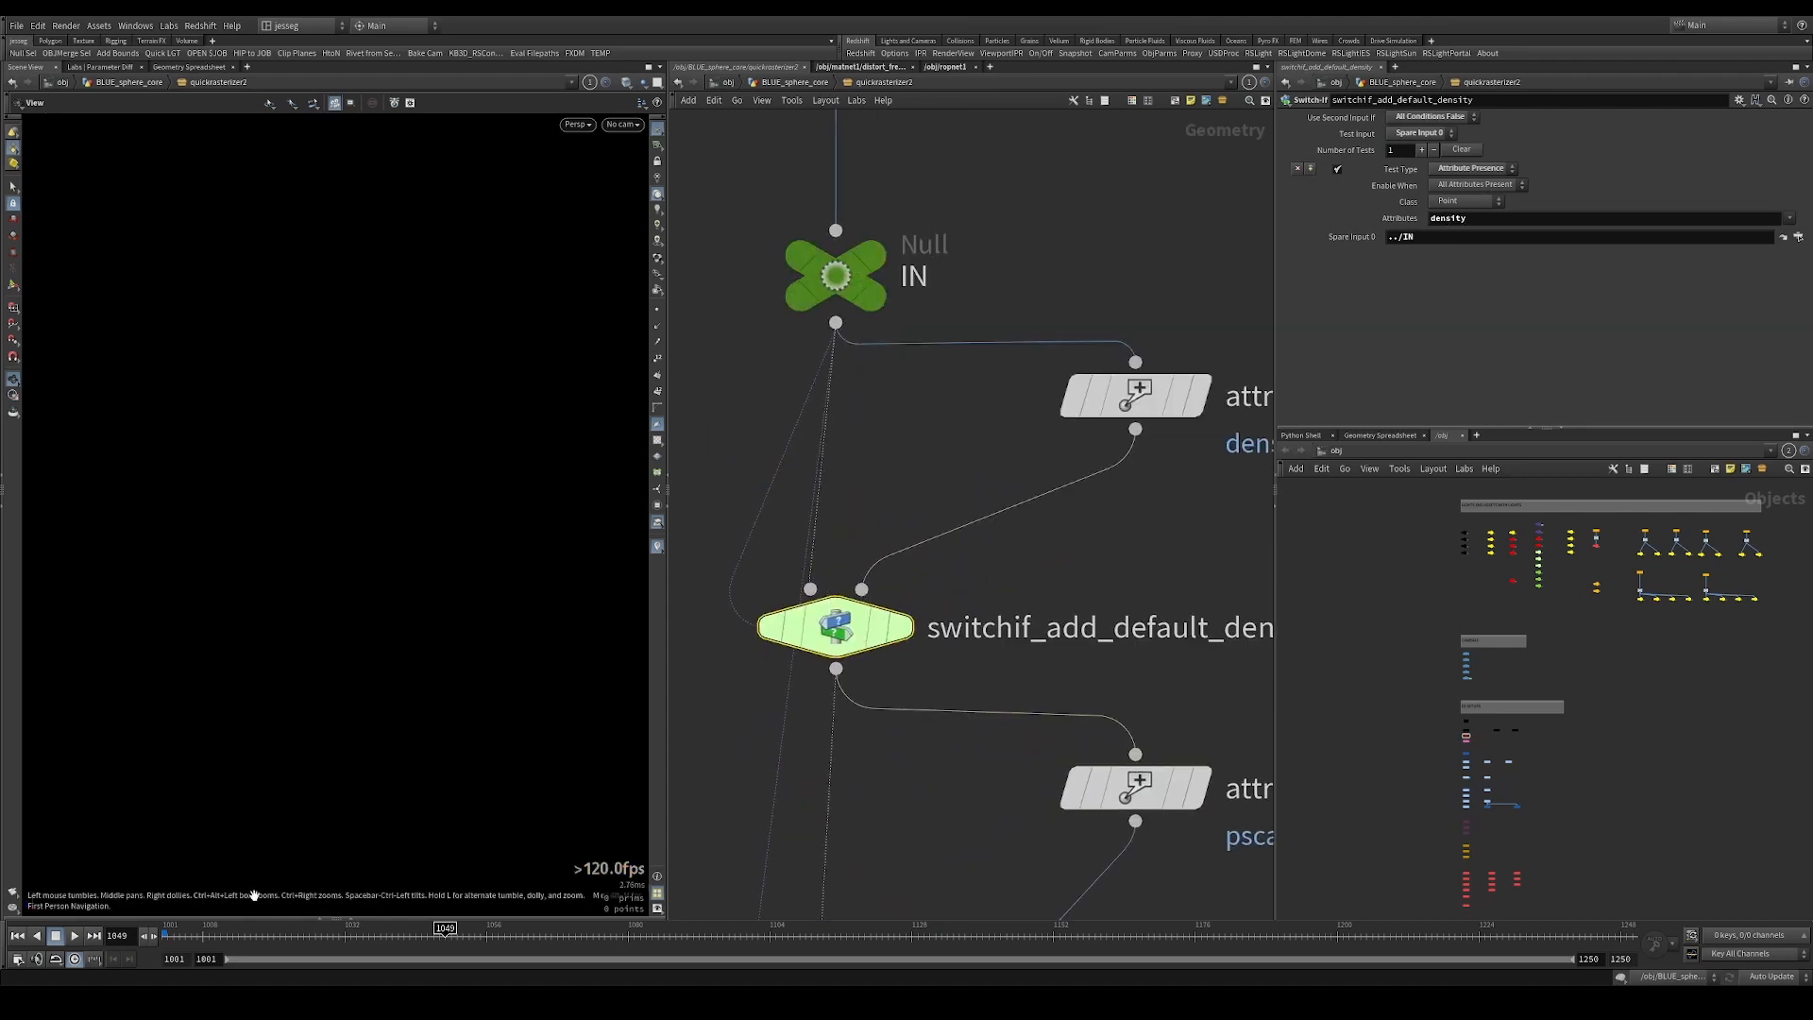
{"action": "middle_click", "coordinate": [858, 333]}
{"action": "middle_click_drag", "start_coordinate": [1129, 453], "coordinate": [1004, 480]}
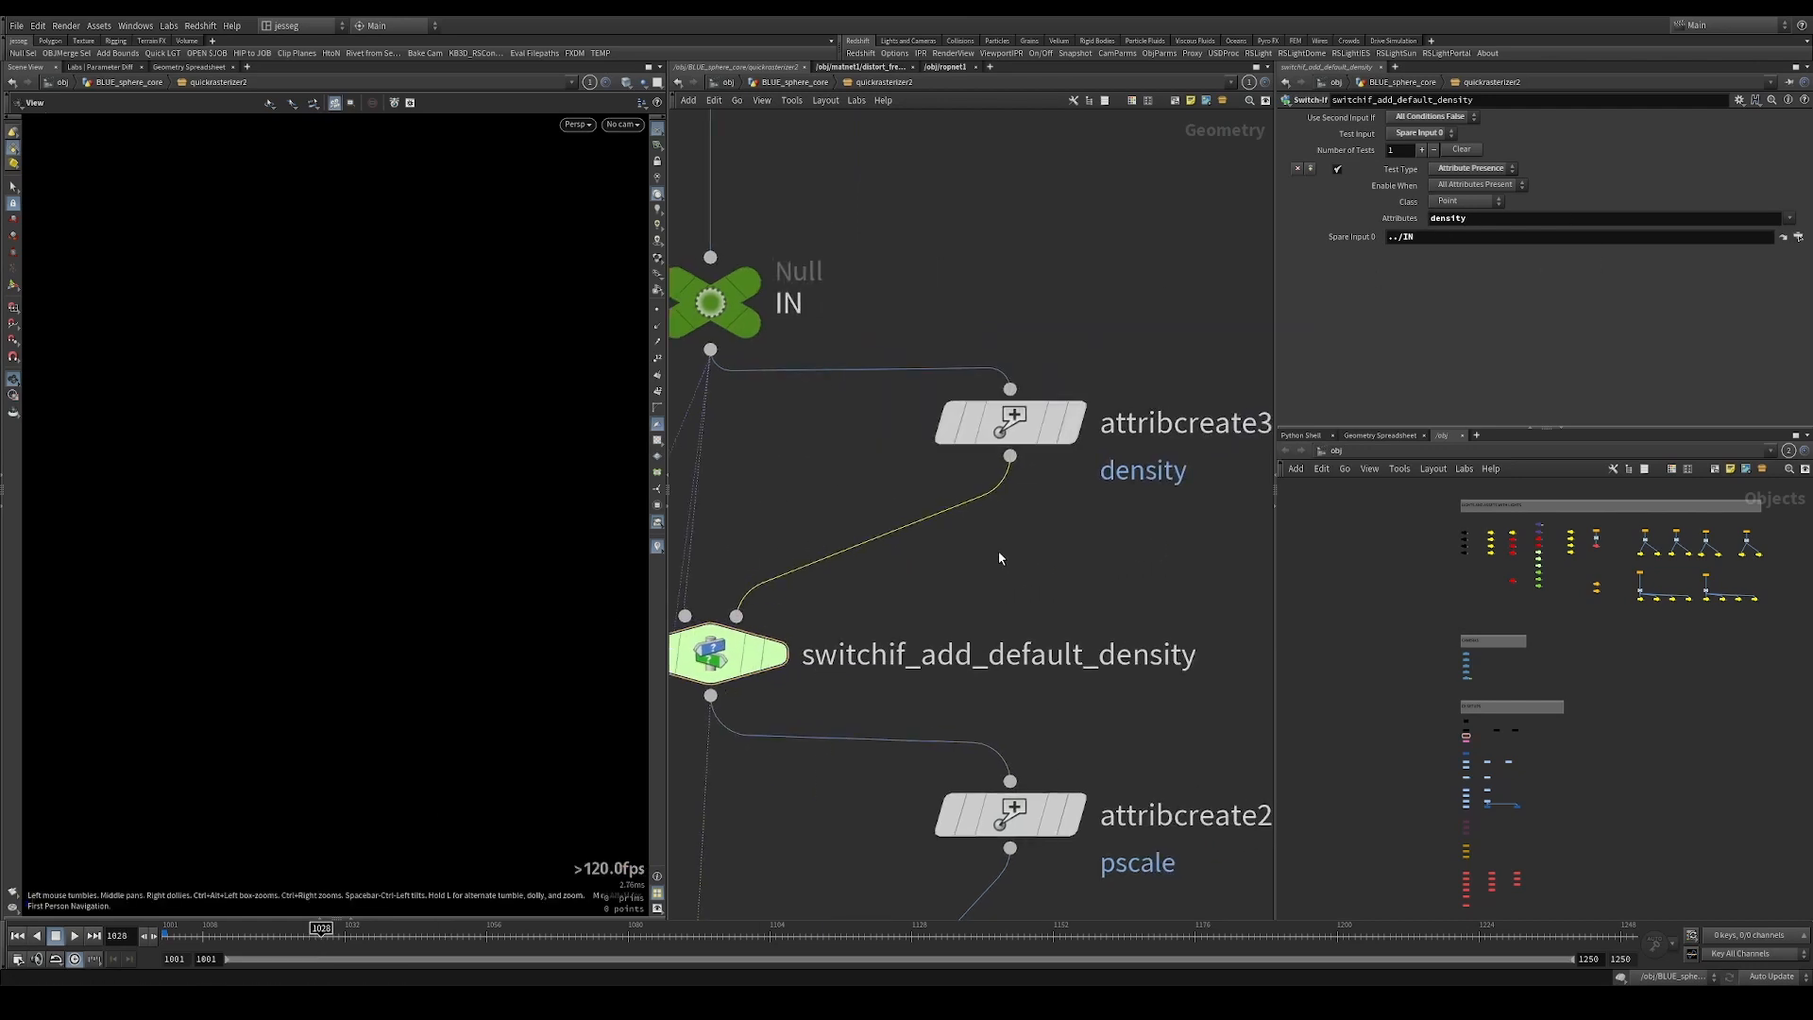
{"action": "left_click", "coordinate": [1010, 422]}
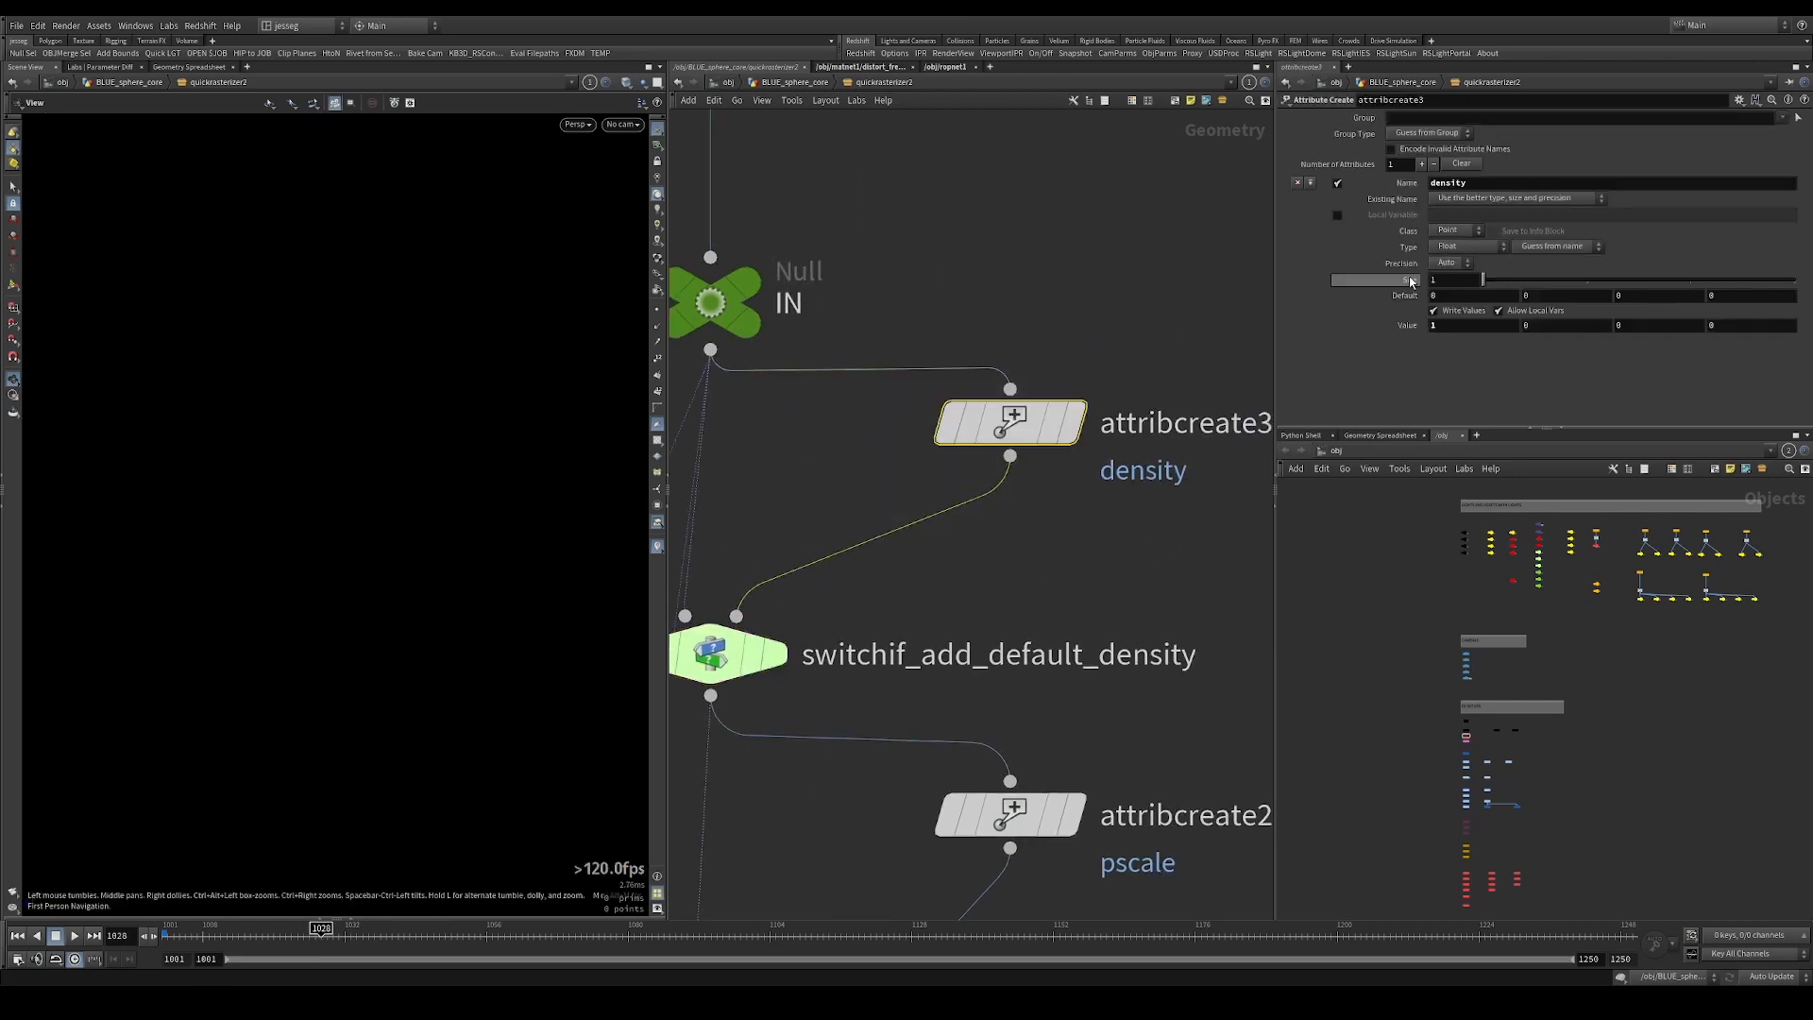
{"action": "left_click", "coordinate": [1142, 281]}
Return to the BLUE_sphere_core network, delete the extra Quick Rasterizer node and display volumerasterizeattributes2.
{"action": "left_click", "coordinate": [807, 83]}
{"action": "left_click_drag", "start_coordinate": [1071, 387], "coordinate": [965, 236]}
{"action": "key", "text": "Delete"}
{"action": "left_click", "coordinate": [1091, 527]}
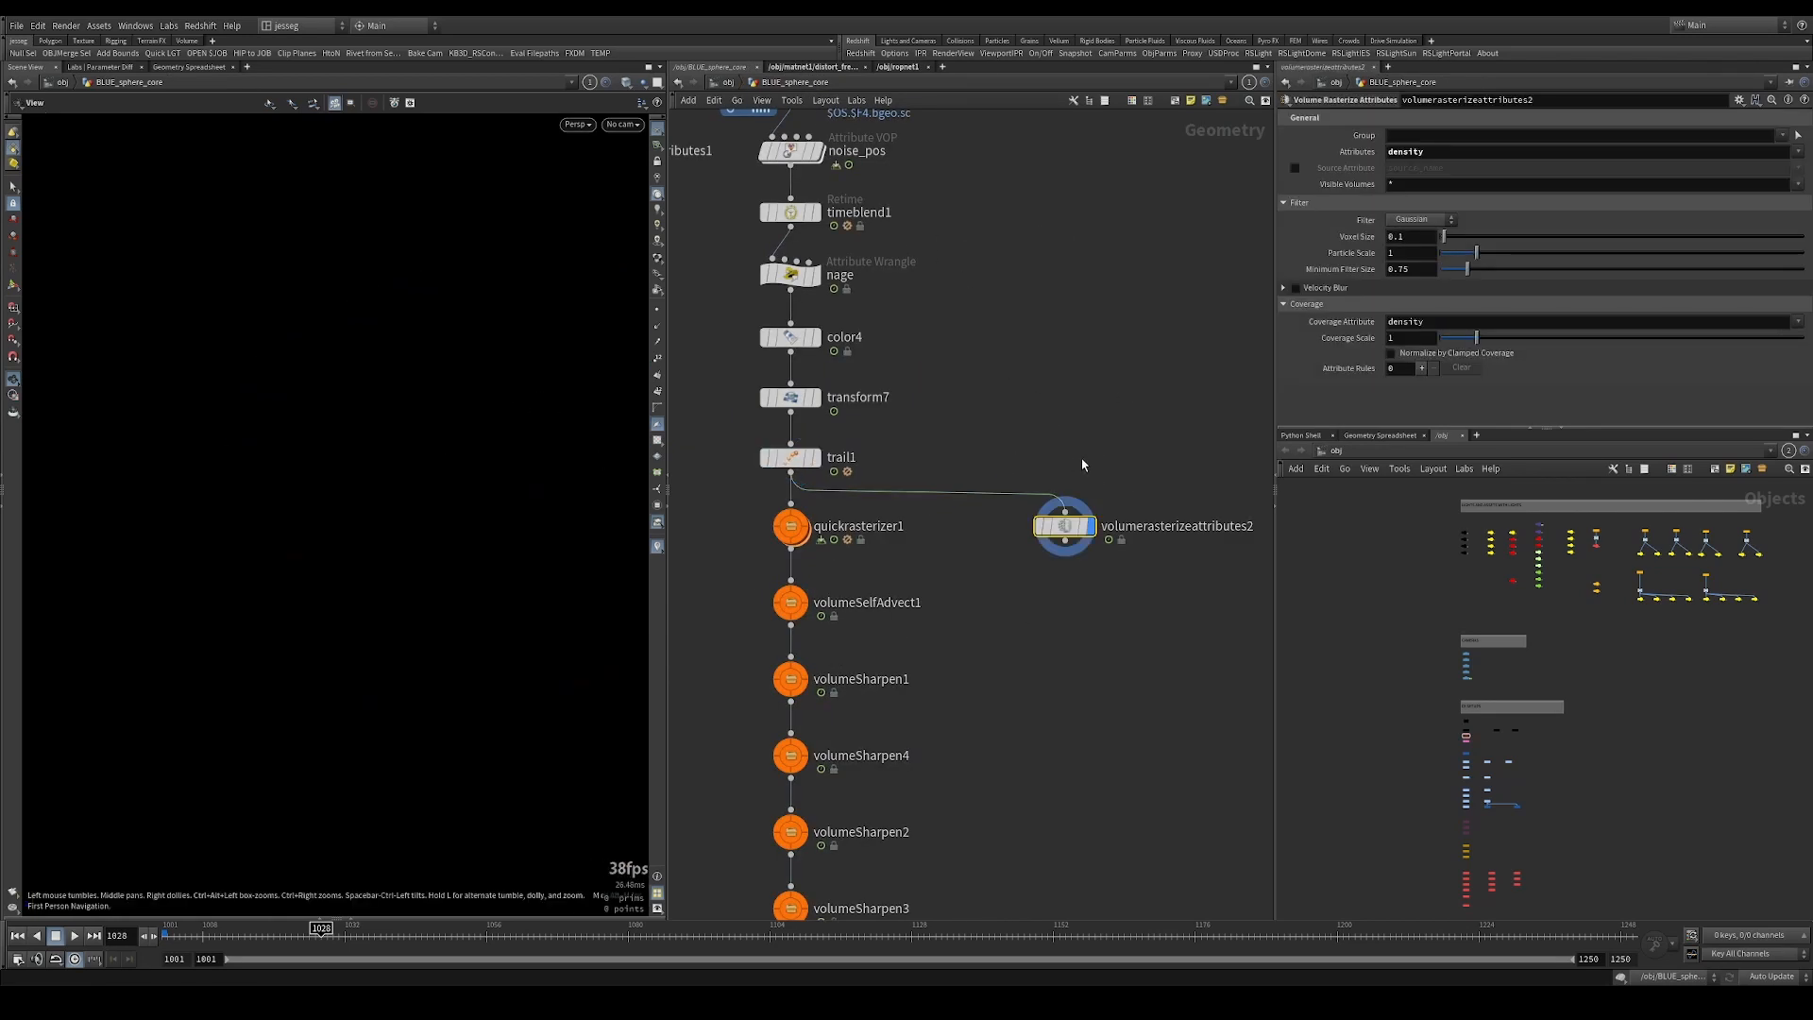
{"action": "key", "text": "Tab"}
{"action": "type", "text": "aw"}
{"action": "left_click", "coordinate": [1235, 199]}
{"action": "left_click", "coordinate": [1052, 418]}
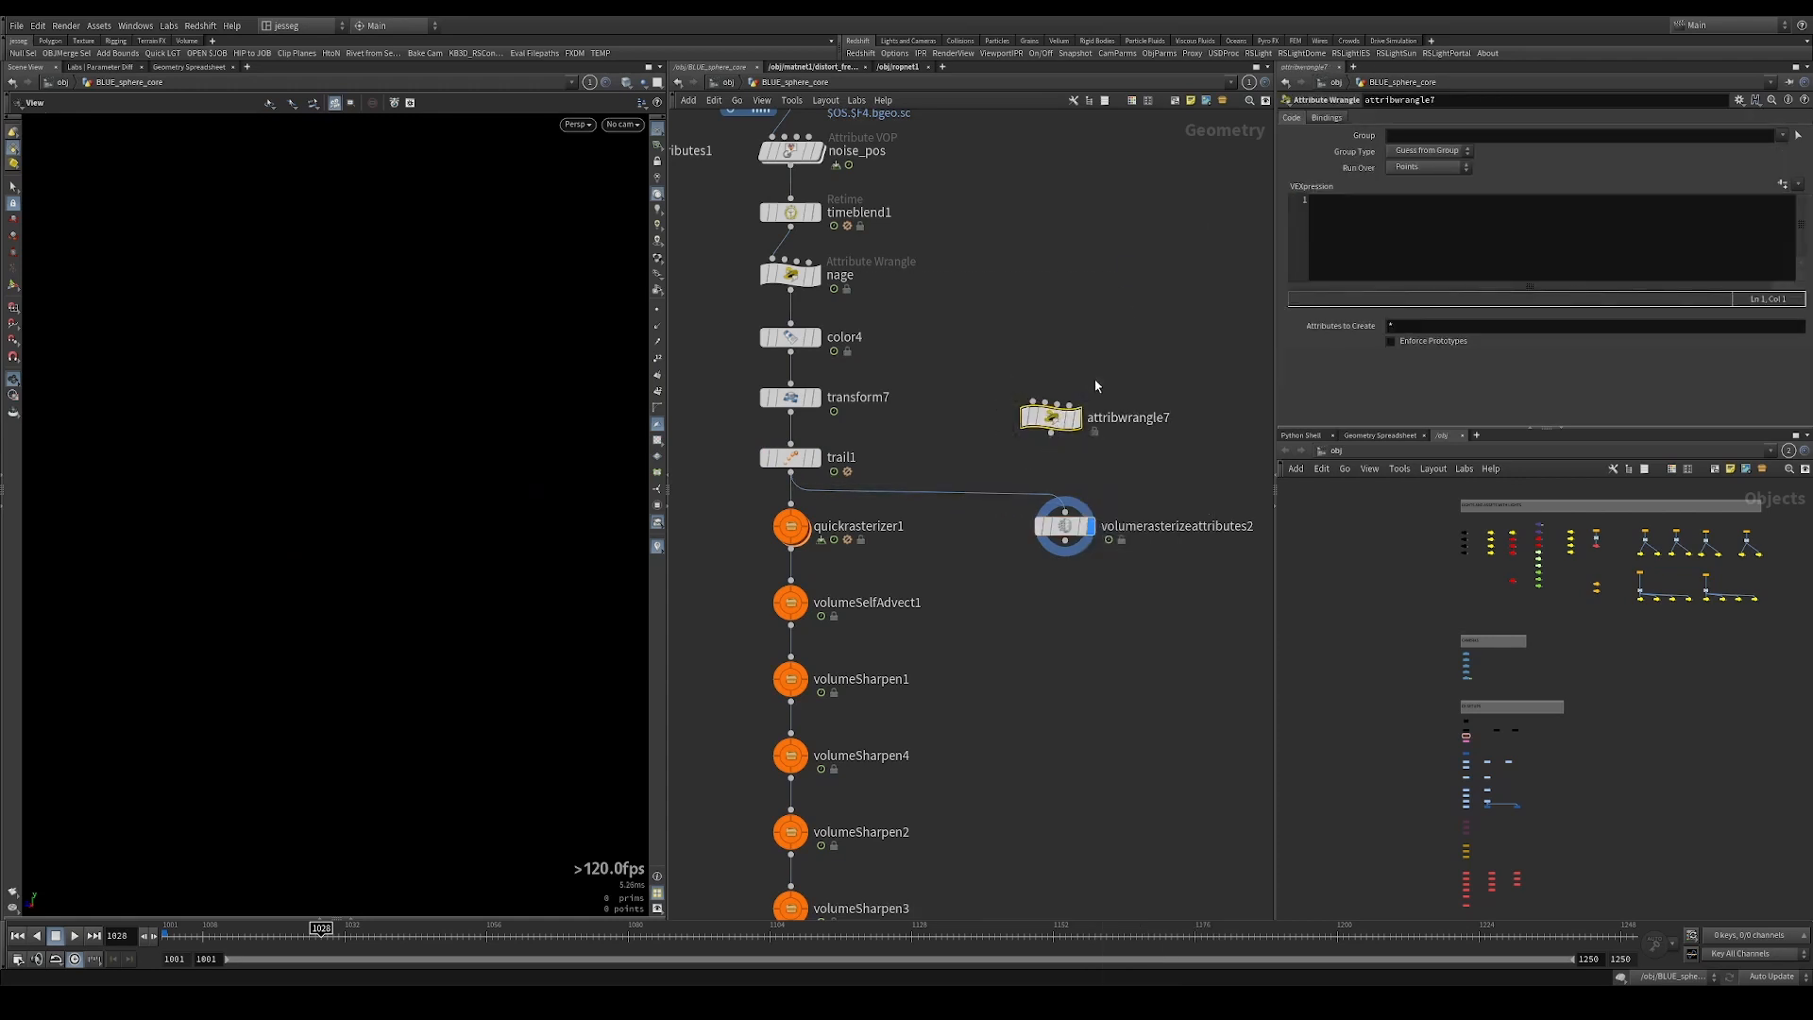
{"action": "key", "text": "Delete"}
Insert an Attribute Create node between trail1 and volumerasterizeattributes2 that creates a density attribute with value 1.
{"action": "key", "text": "Tab"}
{"action": "type", "text": "attcr"}
{"action": "left_click", "coordinate": [1274, 198]}
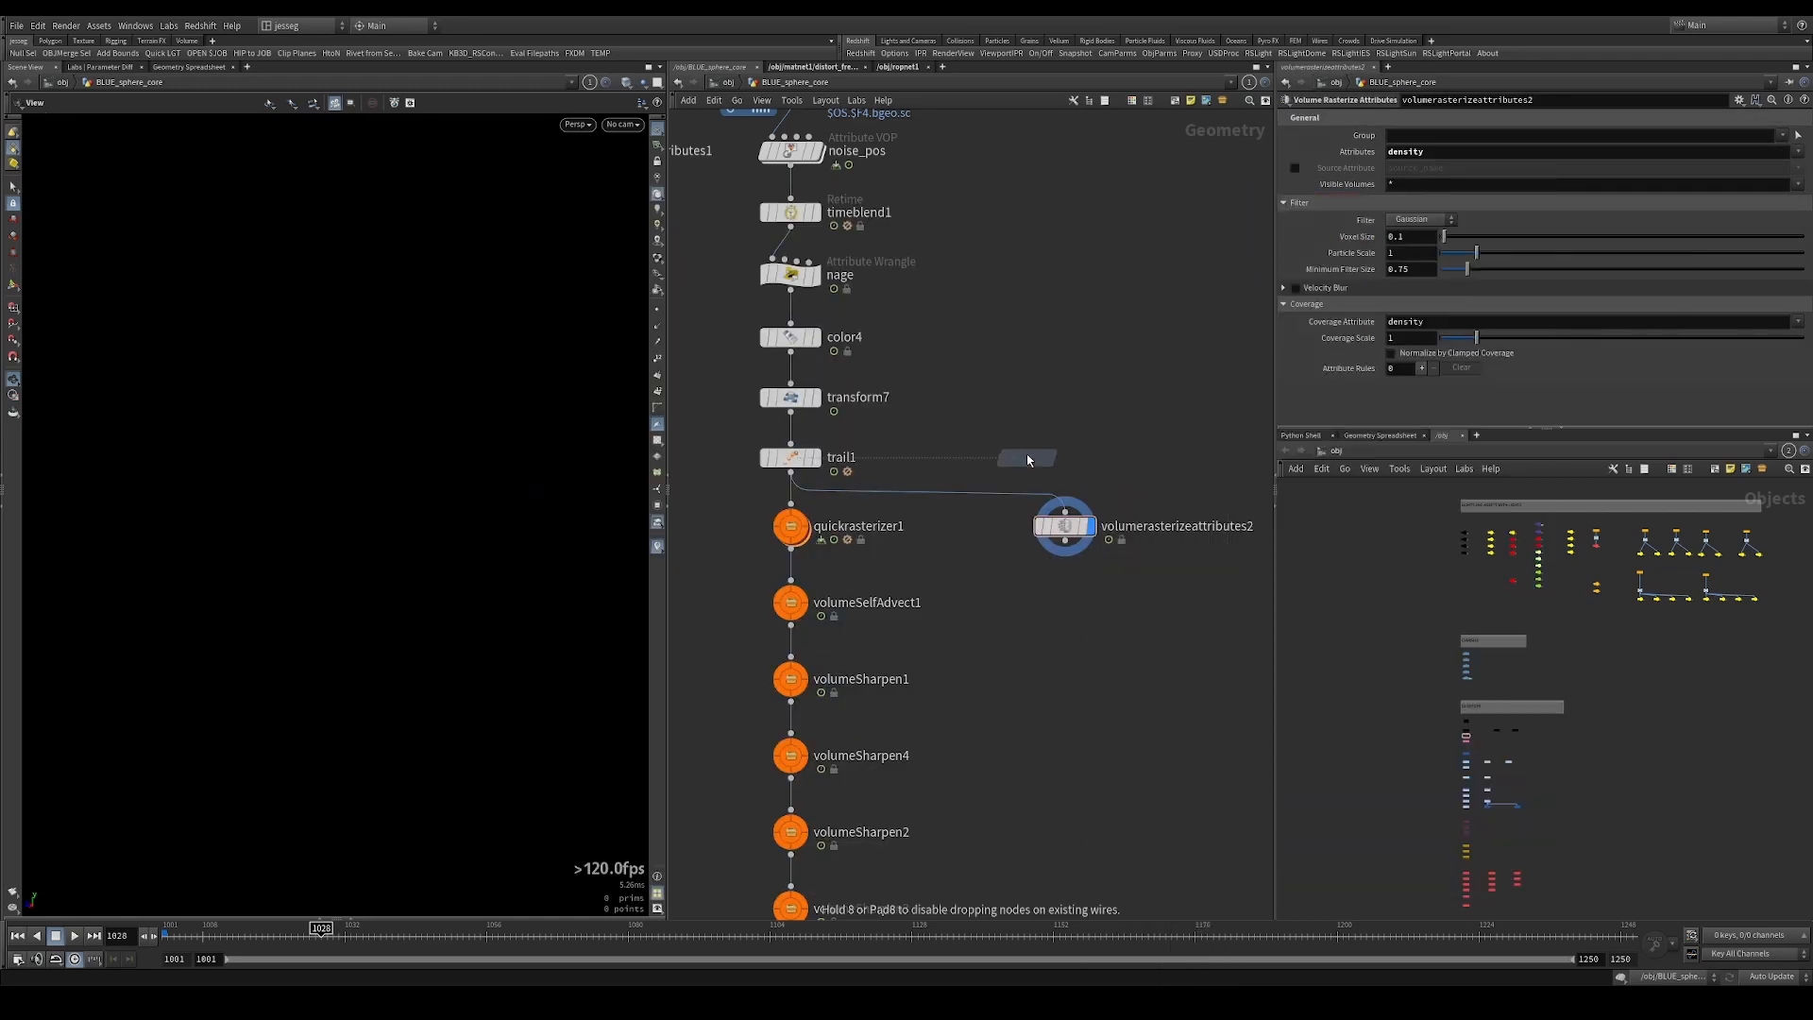
{"action": "left_click", "coordinate": [1063, 488]}
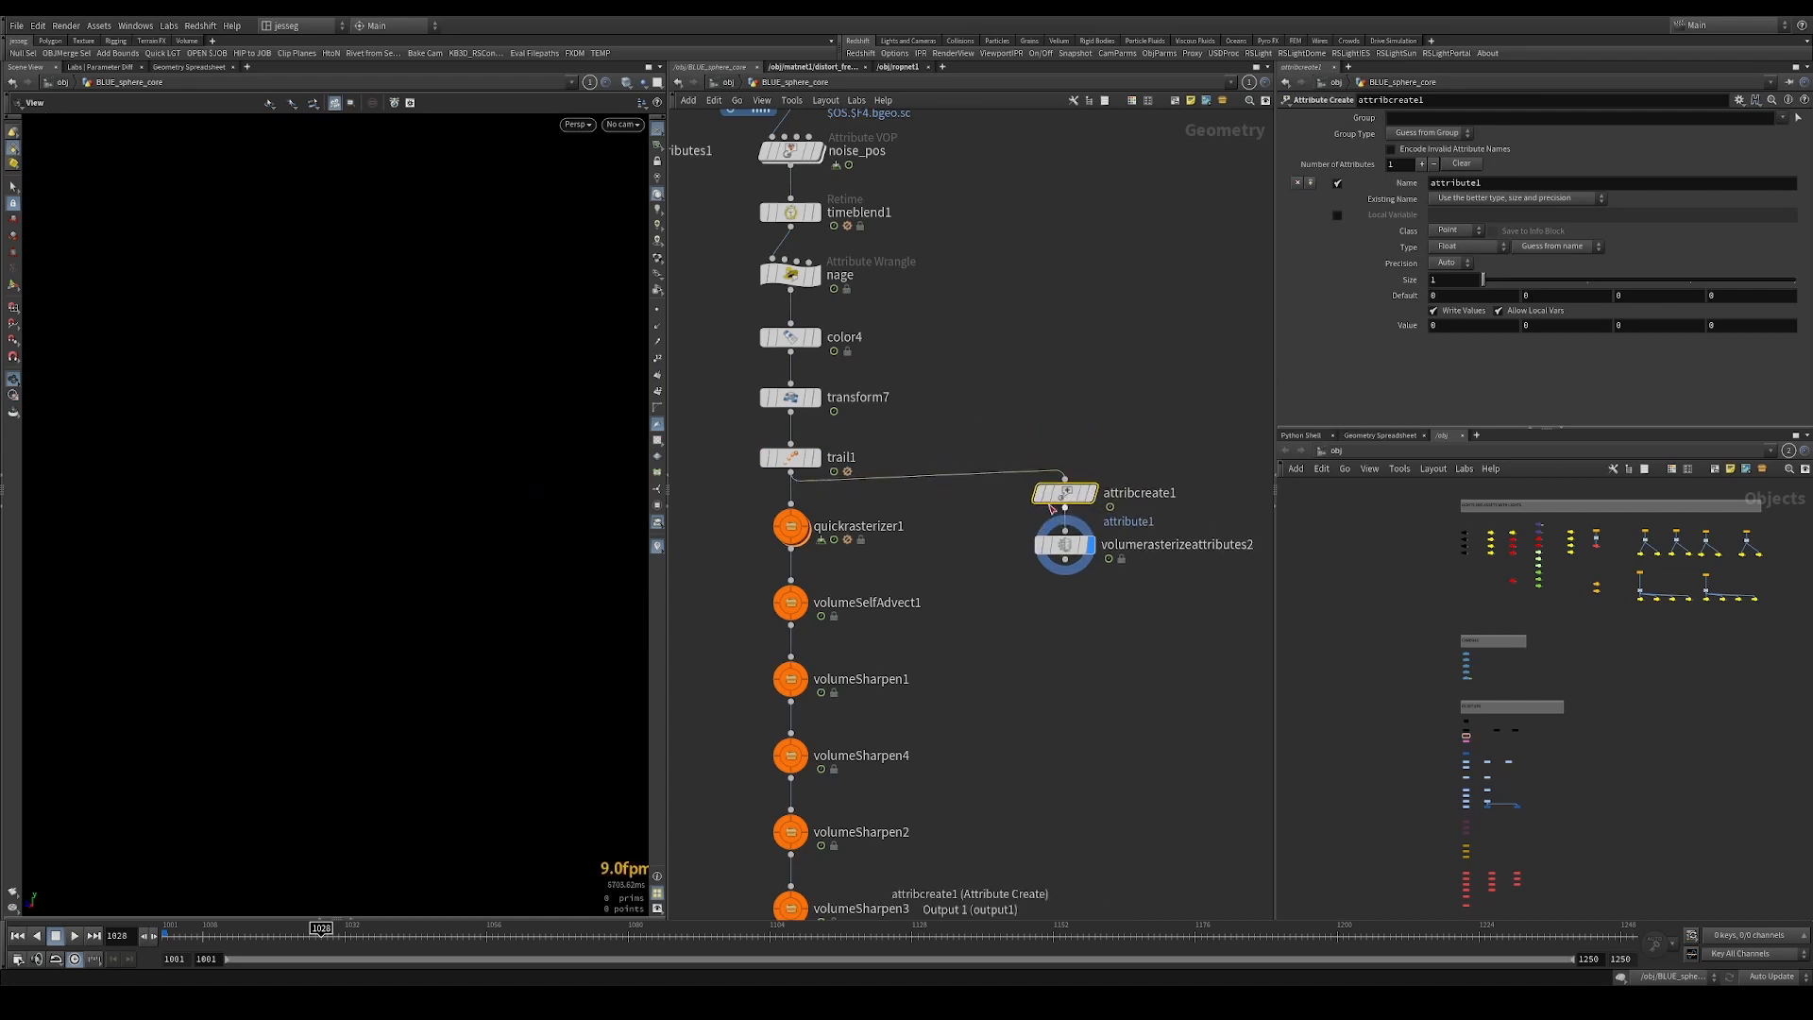
{"action": "double_click", "coordinate": [1469, 182]}
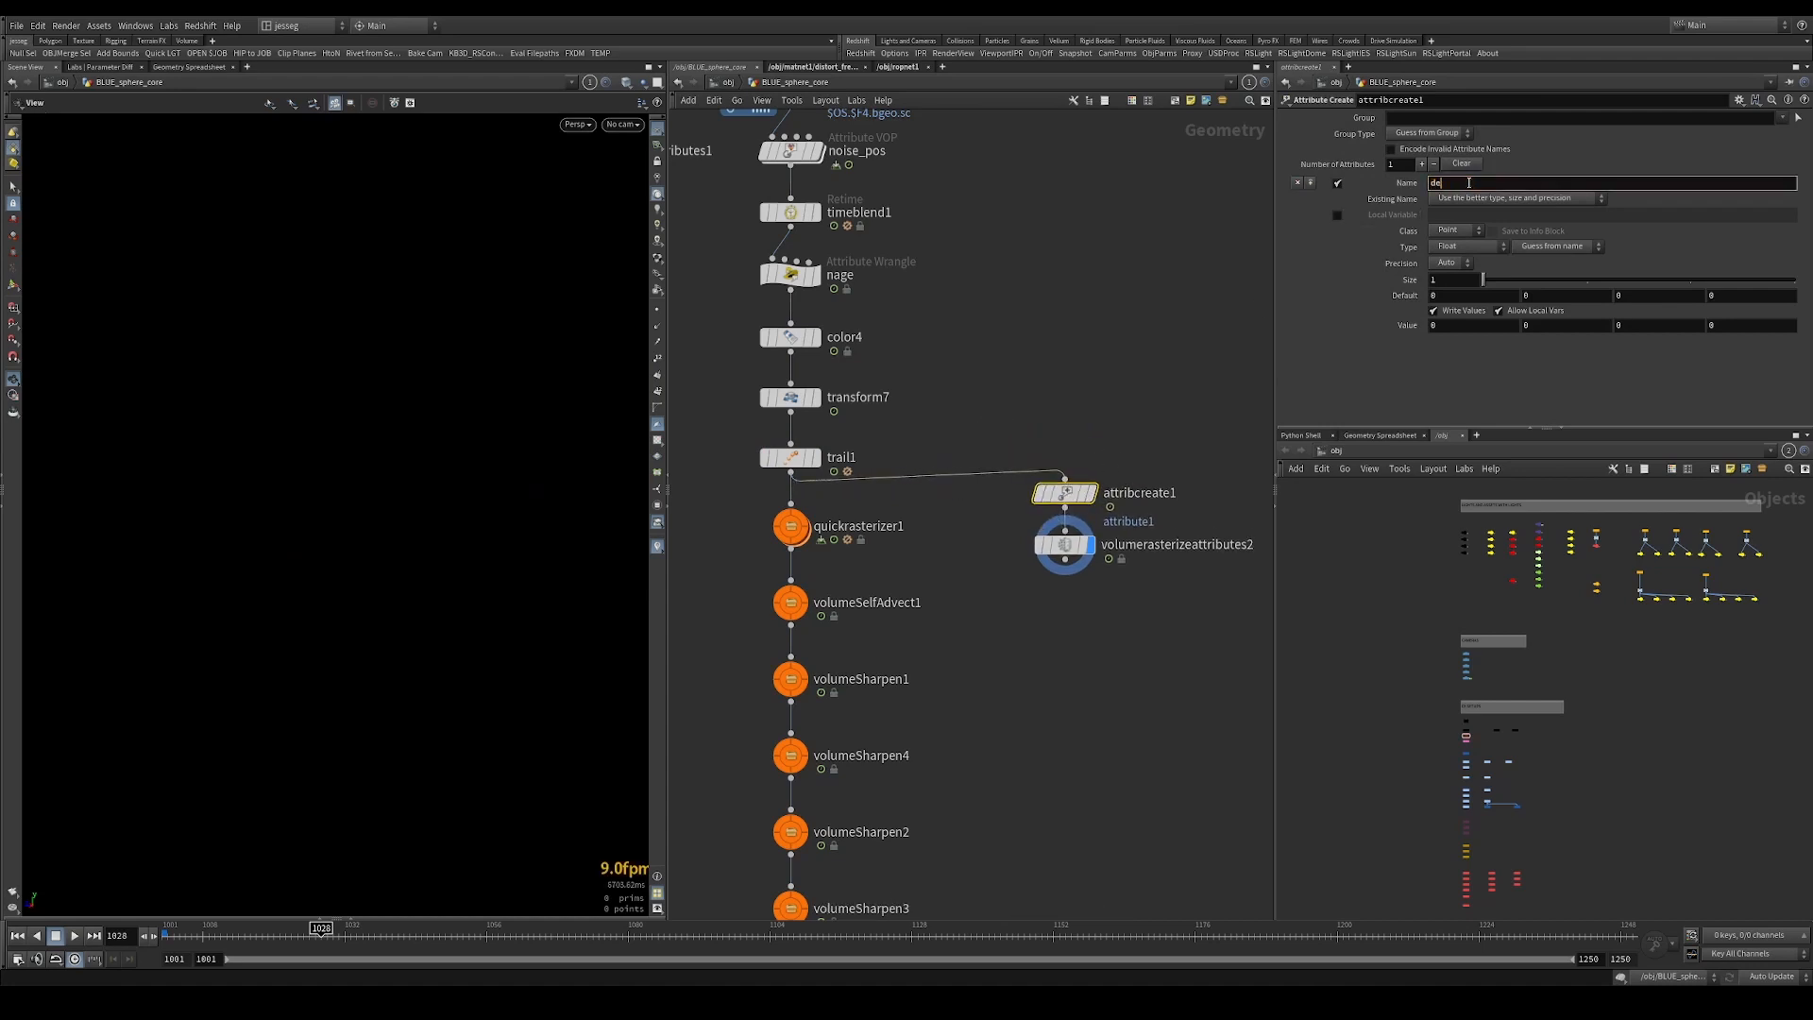
{"action": "key", "text": "Return"}
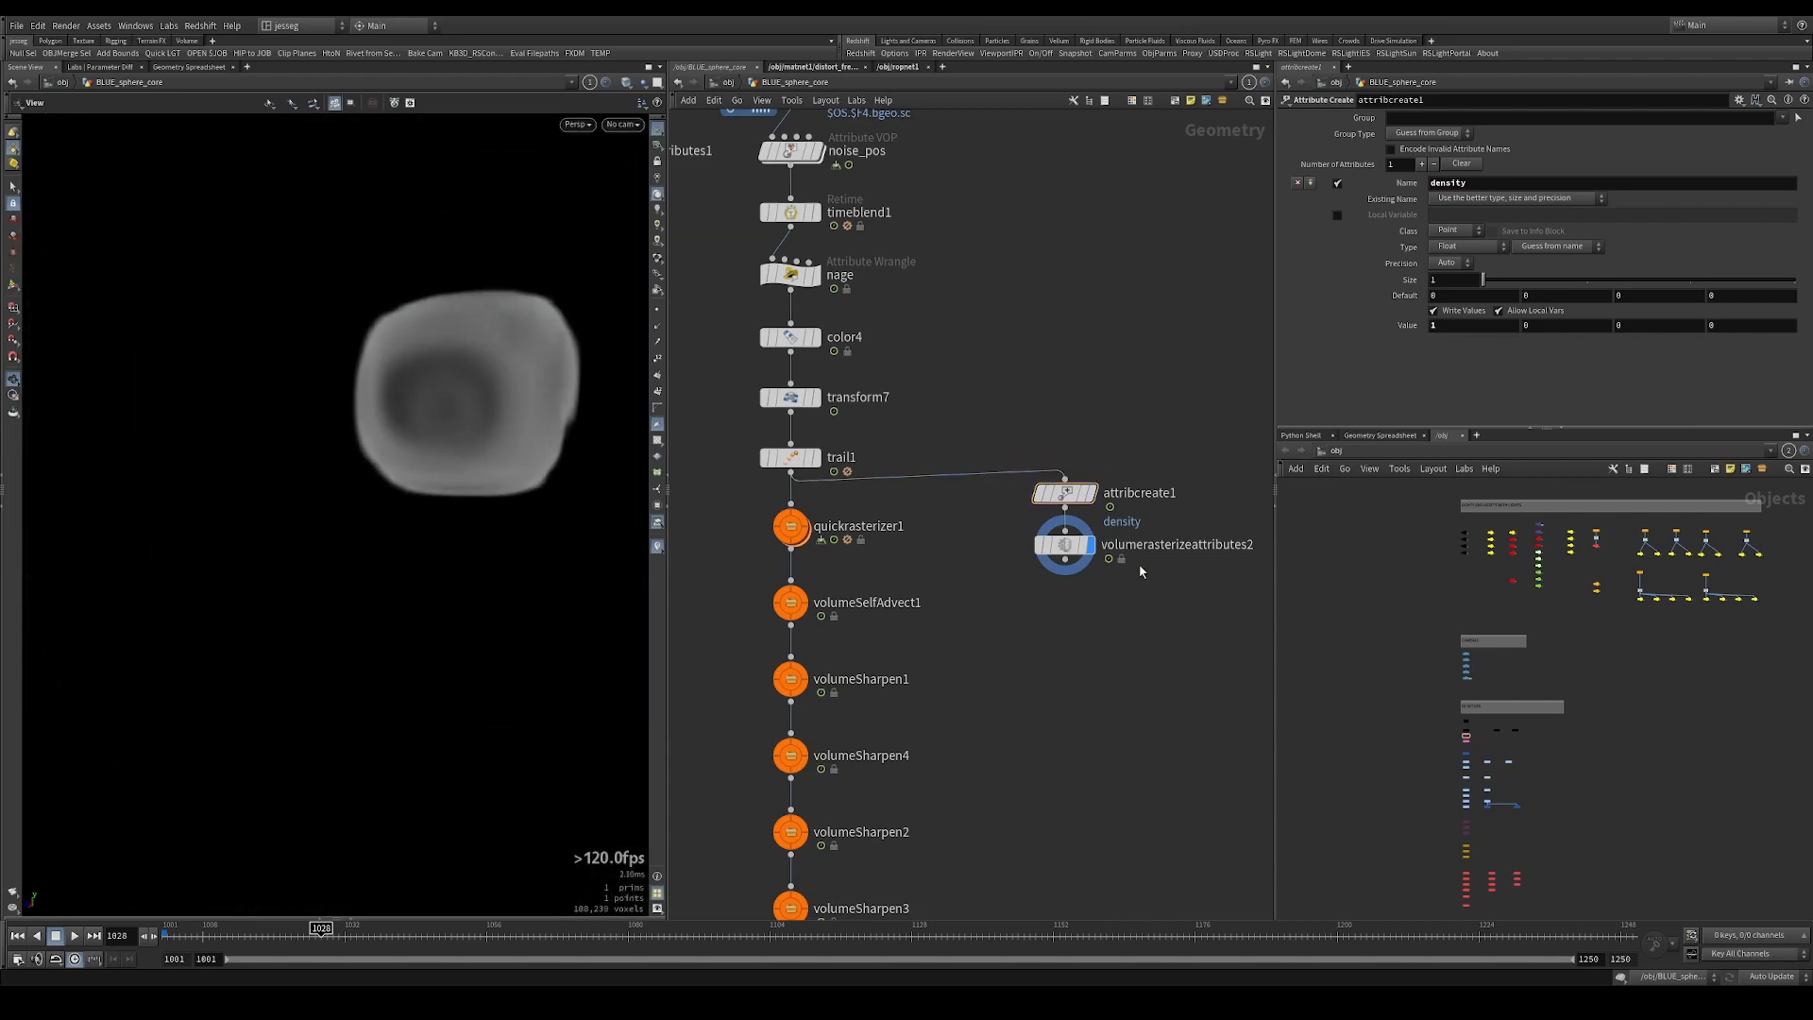
Try particle scales of 0.1, 0.05 and 0.02 on volumerasterizeattributes2, and set its voxel size to 0.02.
{"action": "left_click", "coordinate": [1064, 545]}
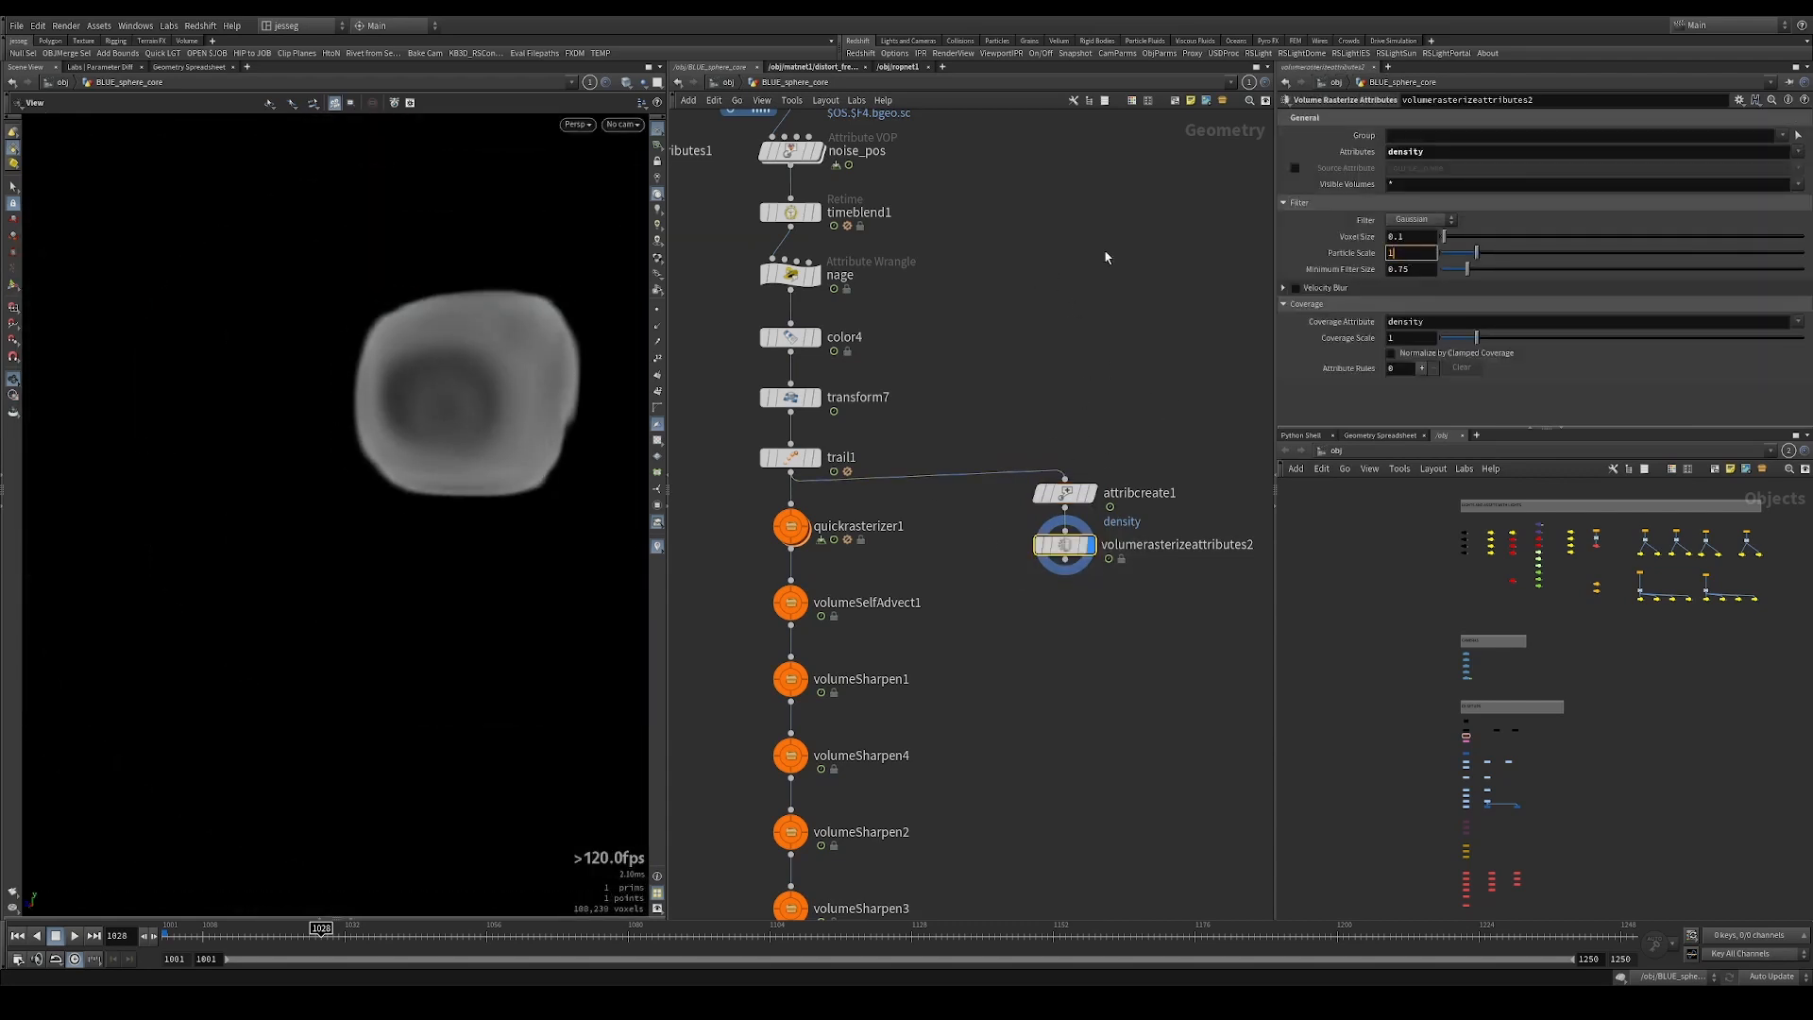
{"action": "type", "text": "0.1"}
{"action": "key", "text": "Return"}
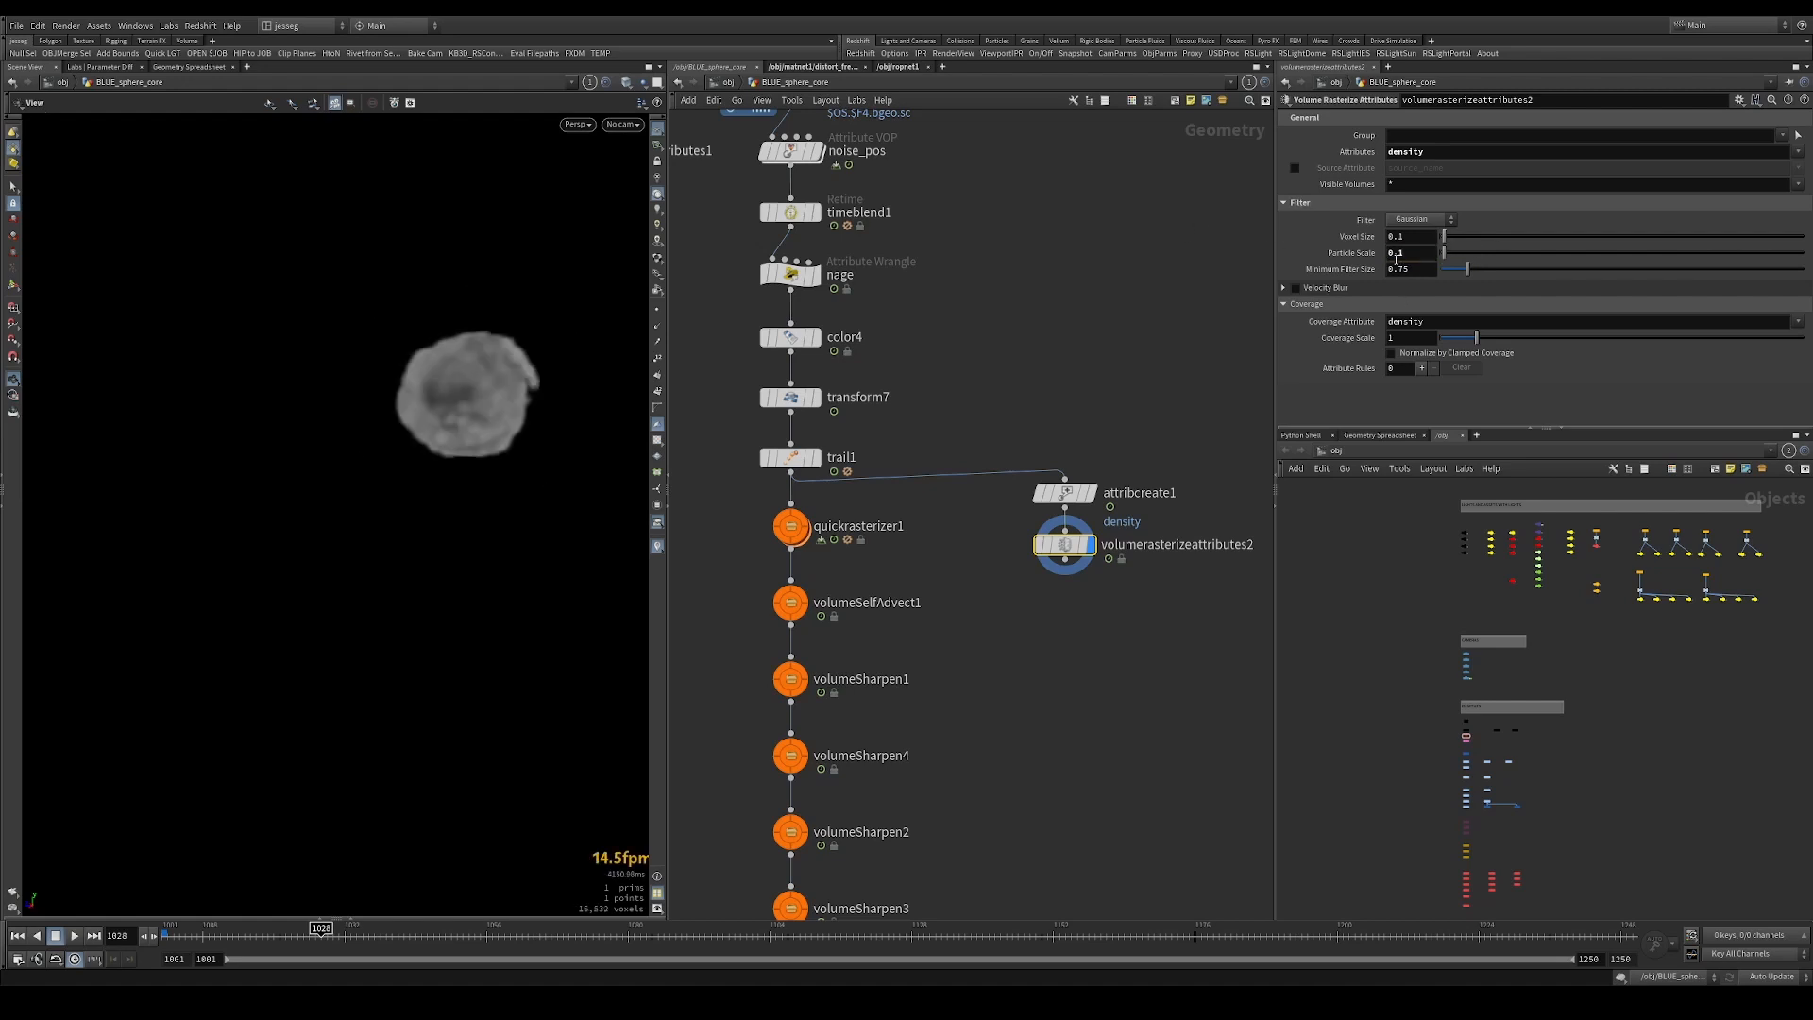
{"action": "key", "text": "BackSpace"}
{"action": "type", "text": "05"}
{"action": "key", "text": "Return"}
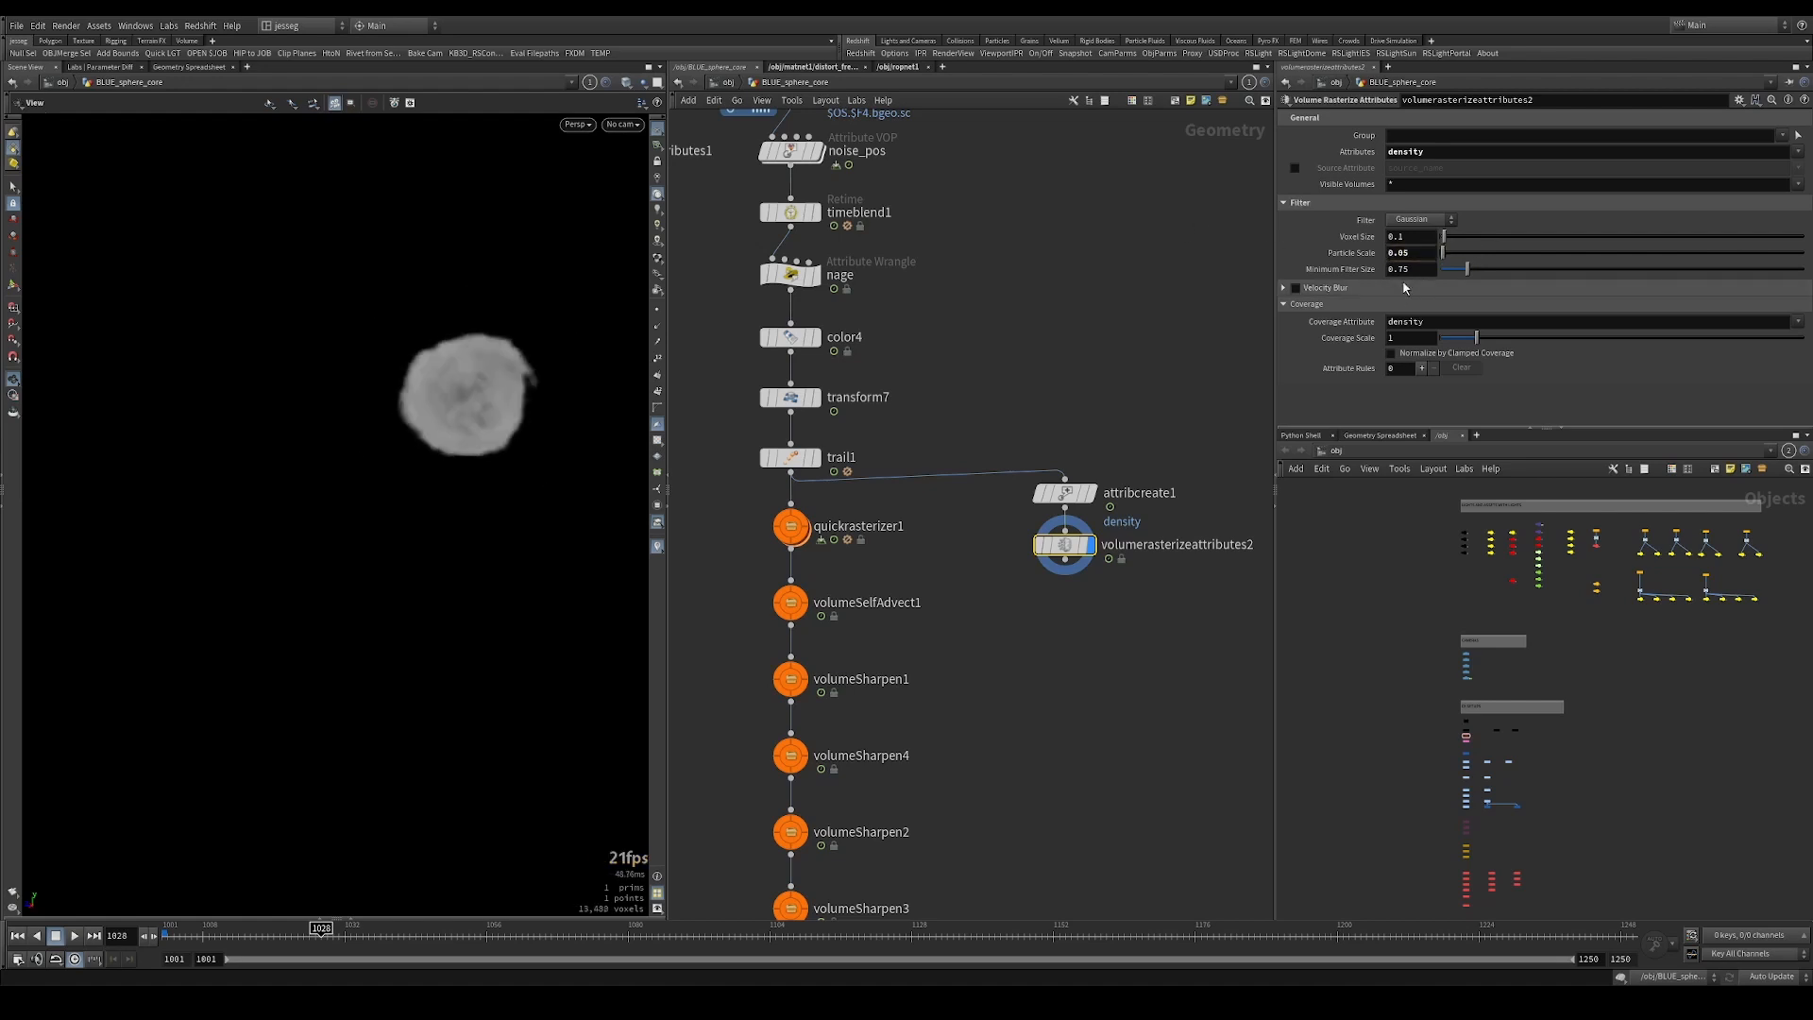
{"action": "key", "text": "BackSpace"}
{"action": "type", "text": "2"}
{"action": "key", "text": "Return"}
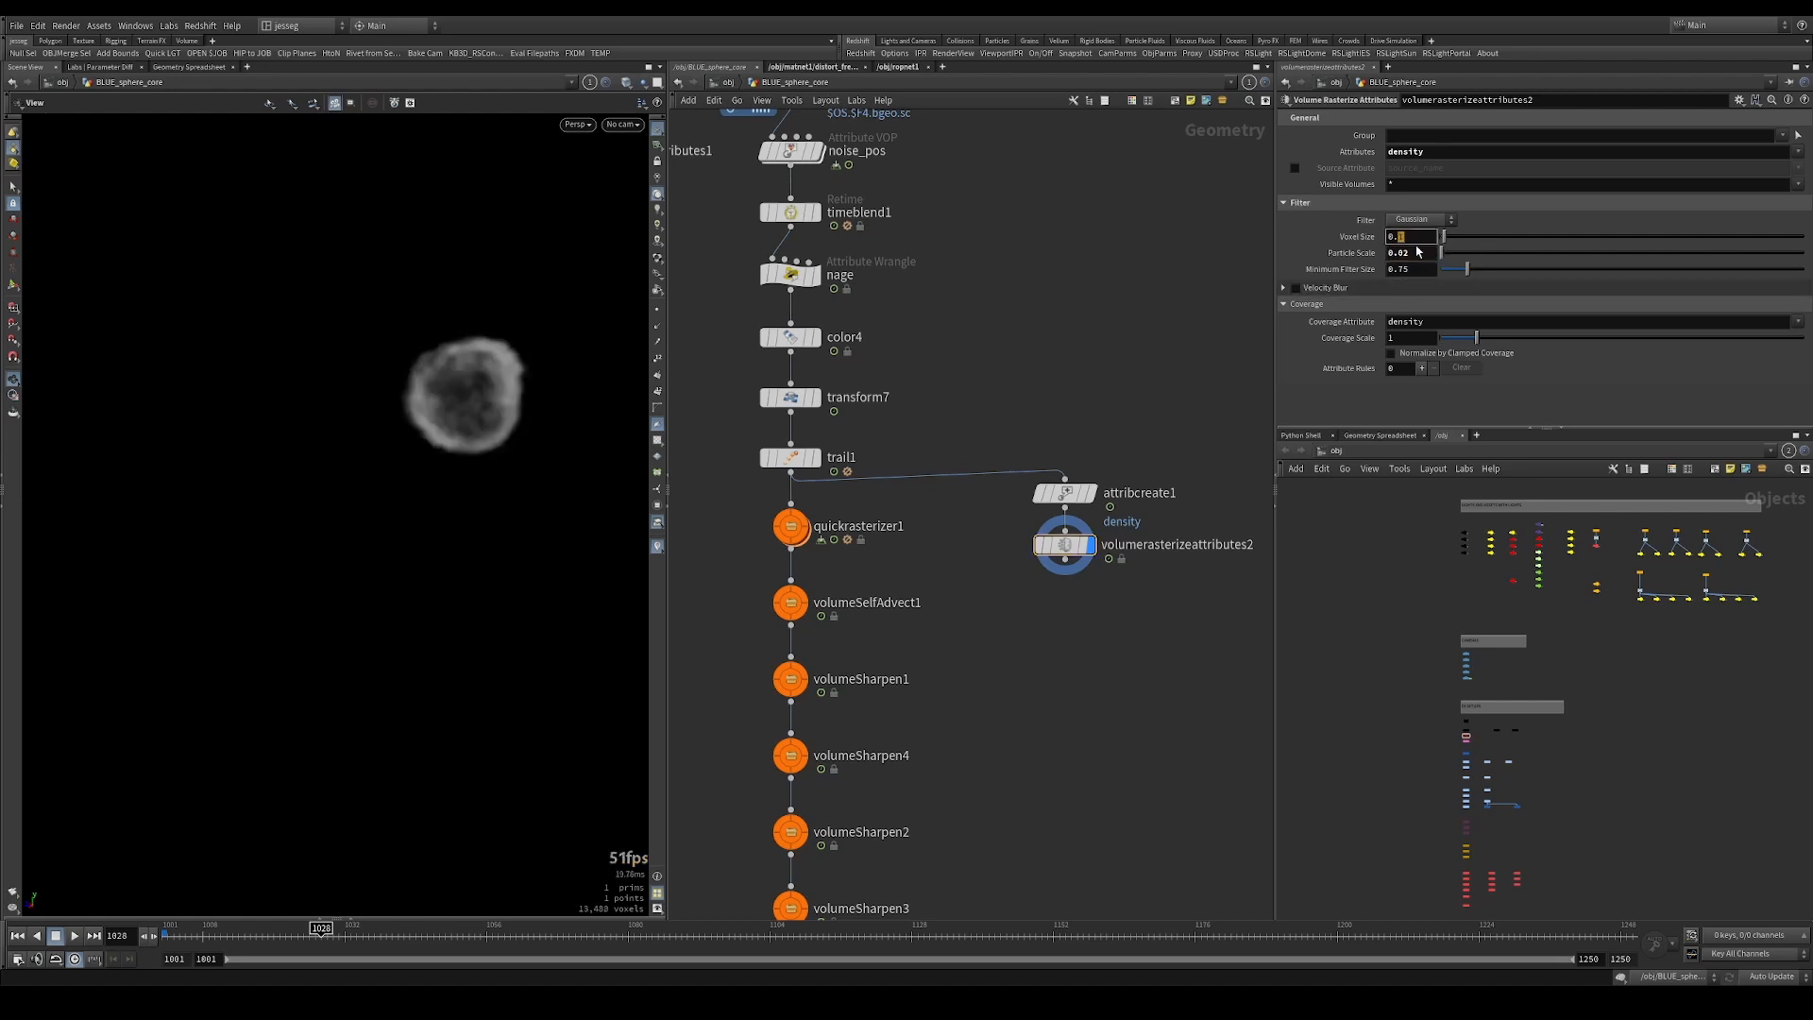
{"action": "type", "text": "02"}
{"action": "key", "text": "Return"}
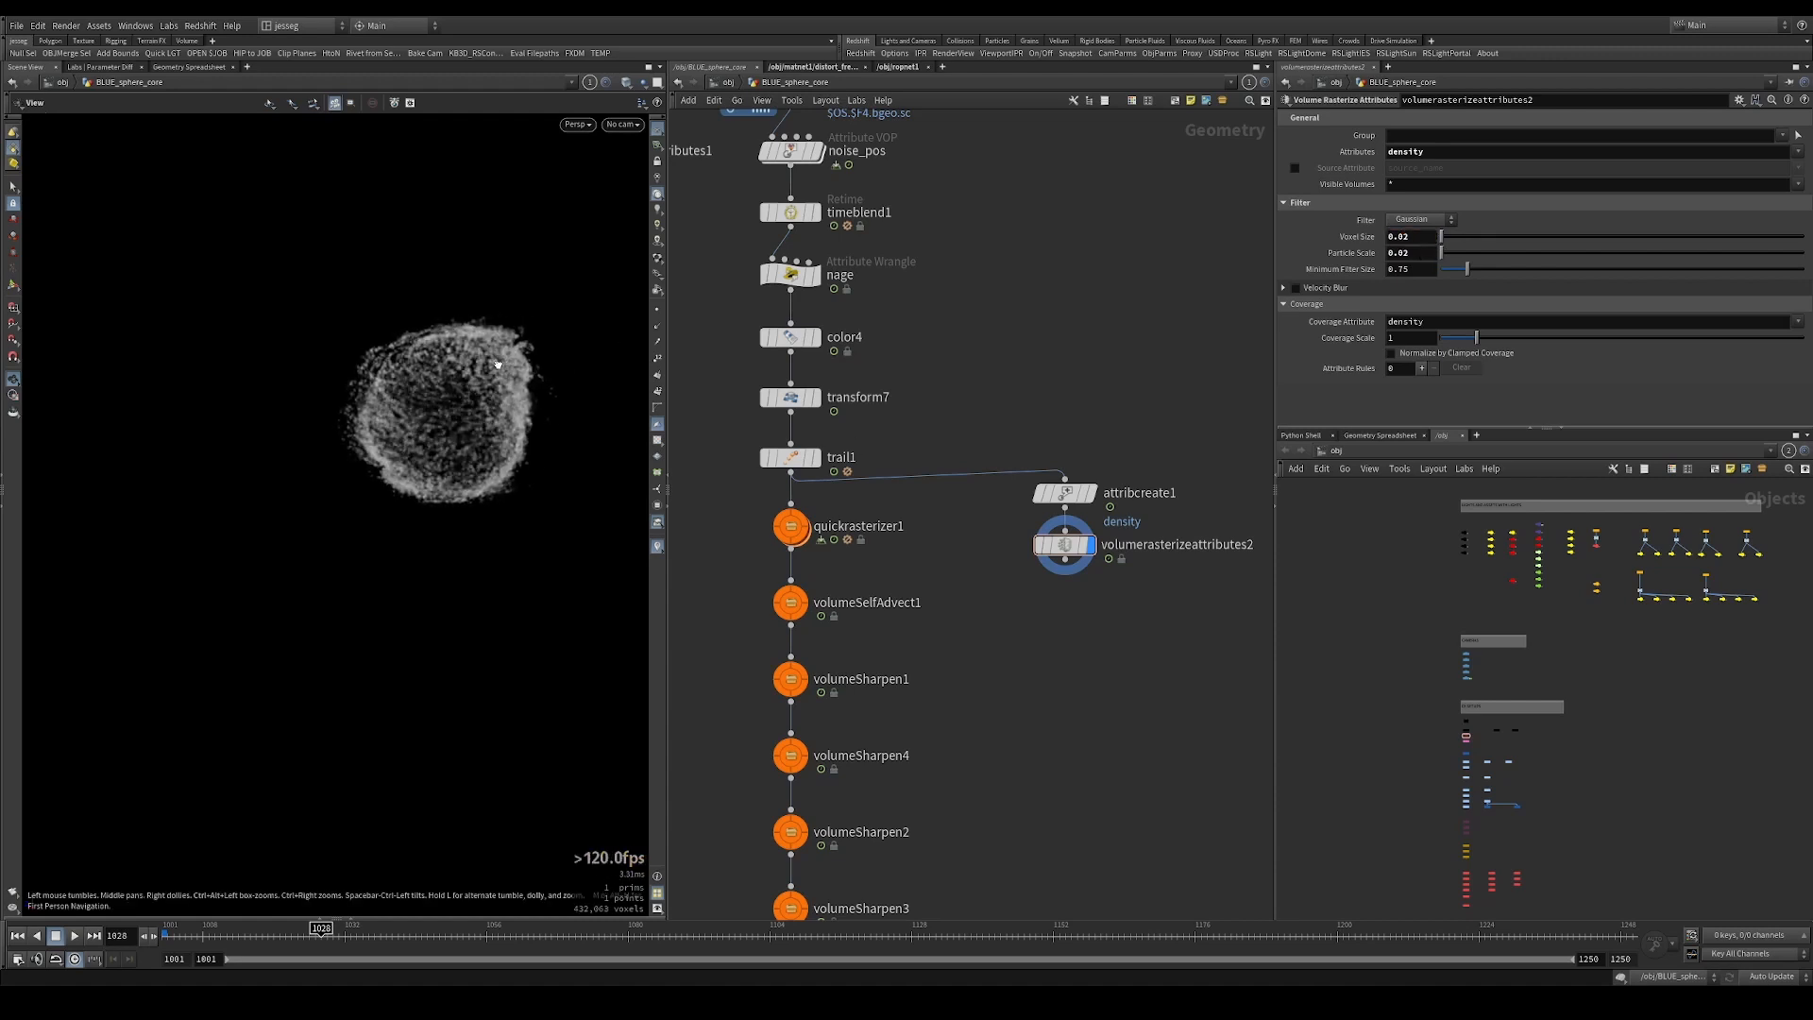
Delete the Attribute Create and Volume Rasterize Attributes nodes and display trail1.
{"action": "left_click_drag", "start_coordinate": [1135, 423], "coordinate": [983, 602]}
{"action": "key", "text": "Delete"}
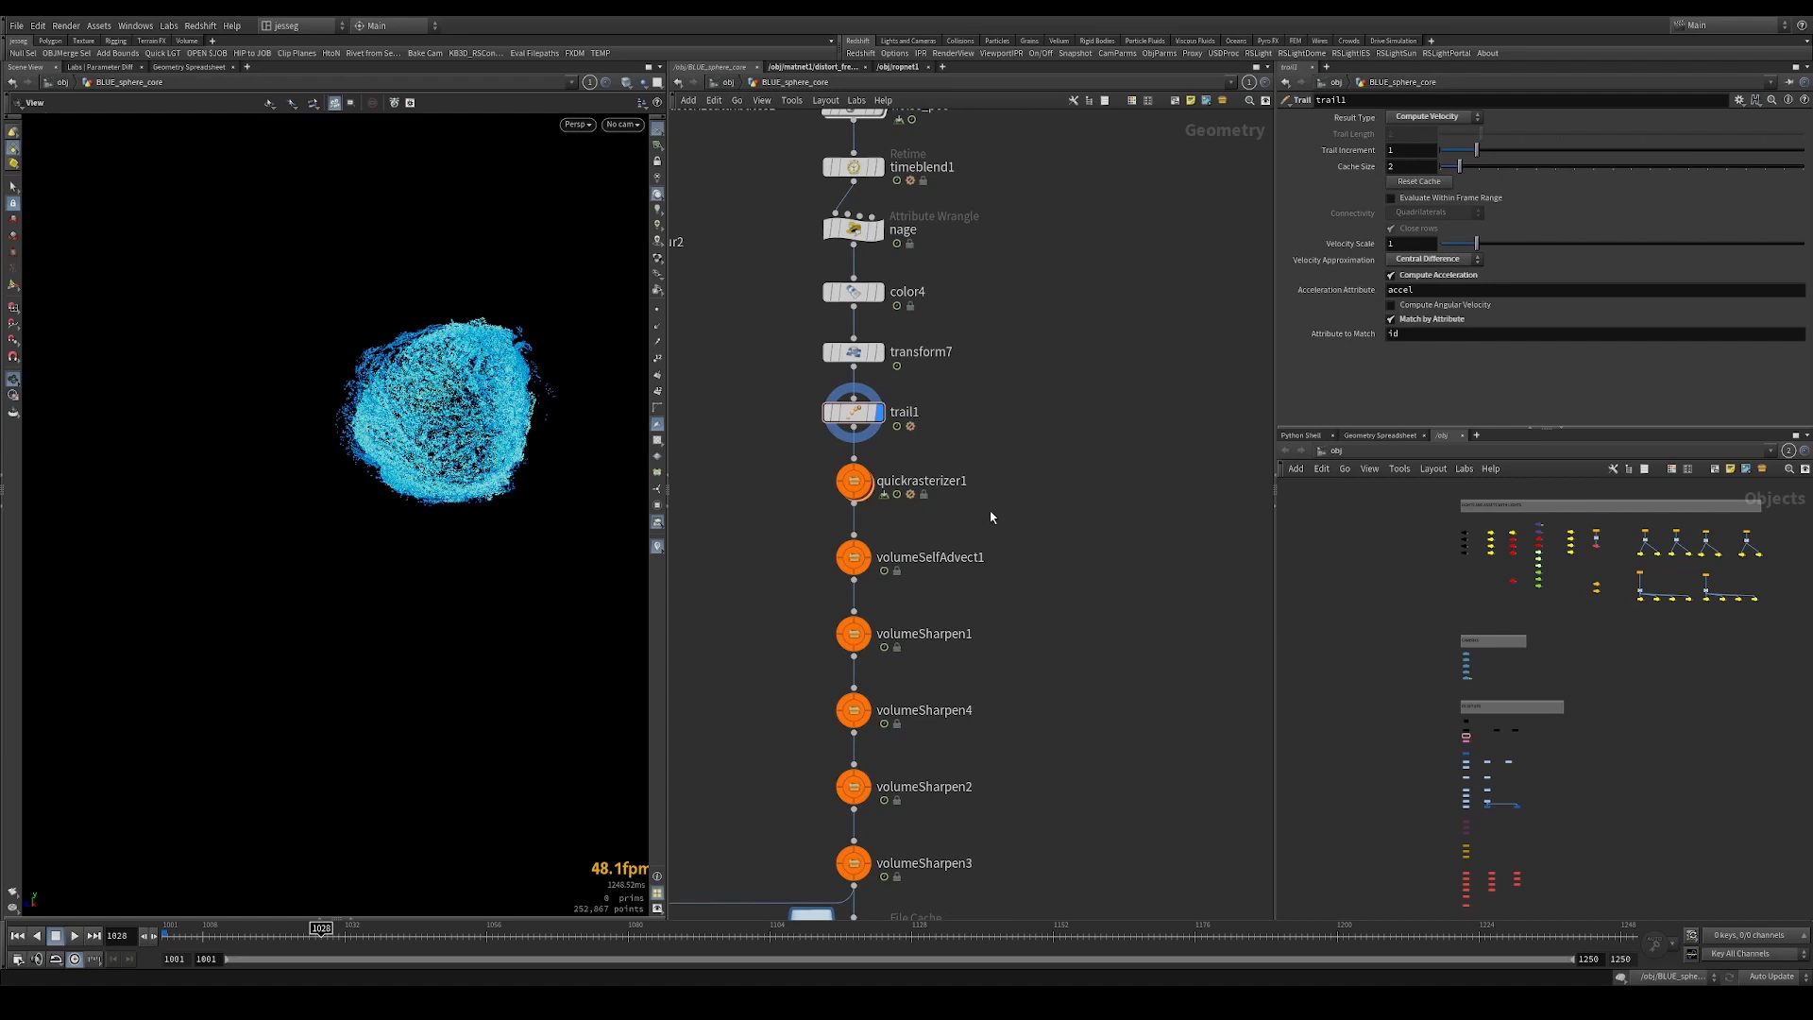
{"action": "scroll", "coordinate": [991, 517], "scroll_direction": "up", "scroll_amount": 2}
{"action": "left_click_drag", "start_coordinate": [932, 439], "coordinate": [906, 496]}
{"action": "scroll", "coordinate": [931, 503], "scroll_direction": "down", "scroll_amount": 2}
{"action": "middle_click_drag", "start_coordinate": [929, 522], "coordinate": [960, 484]}
Examine the volume node chain after trail1 and the full network inside quickrasterizer1, including ADJUST_SOURCE, and return to BLUE_sphere_core.
{"action": "left_click_drag", "start_coordinate": [777, 419], "coordinate": [988, 870]}
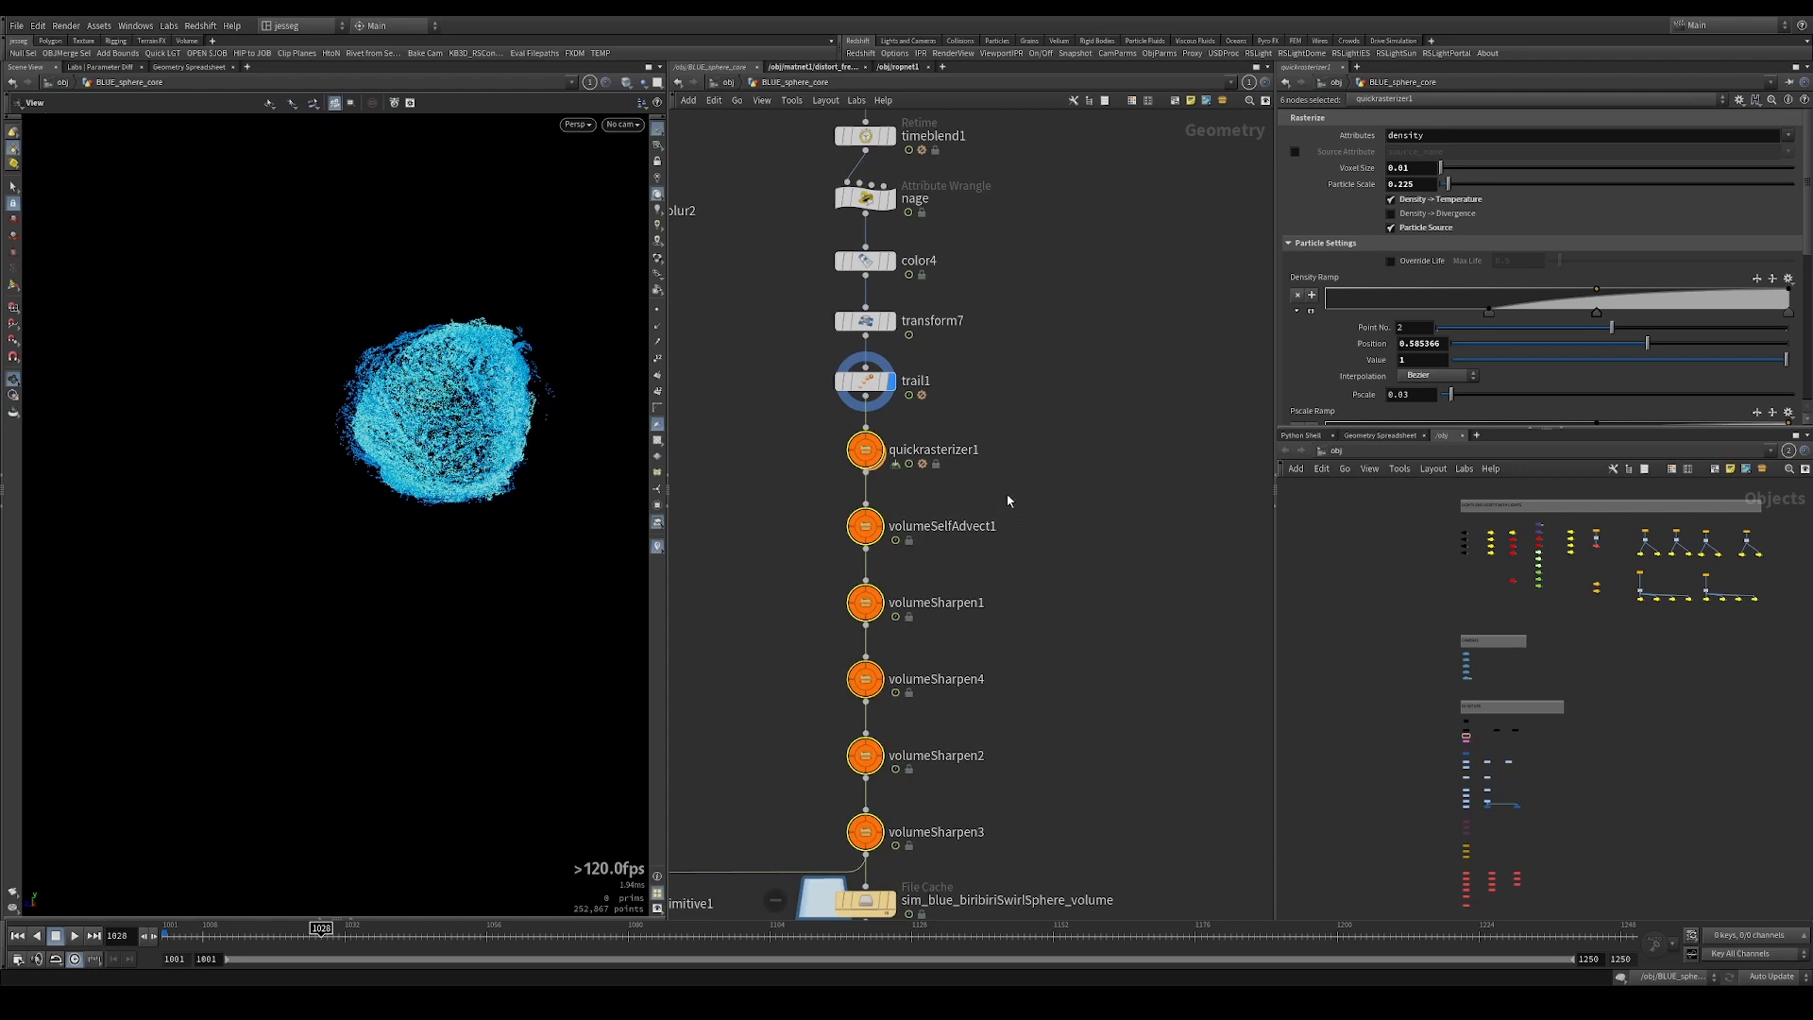
{"action": "left_click", "coordinate": [870, 458]}
{"action": "scroll", "coordinate": [819, 429], "scroll_direction": "up", "scroll_amount": 3}
{"action": "mouse_move", "coordinate": [856, 452]}
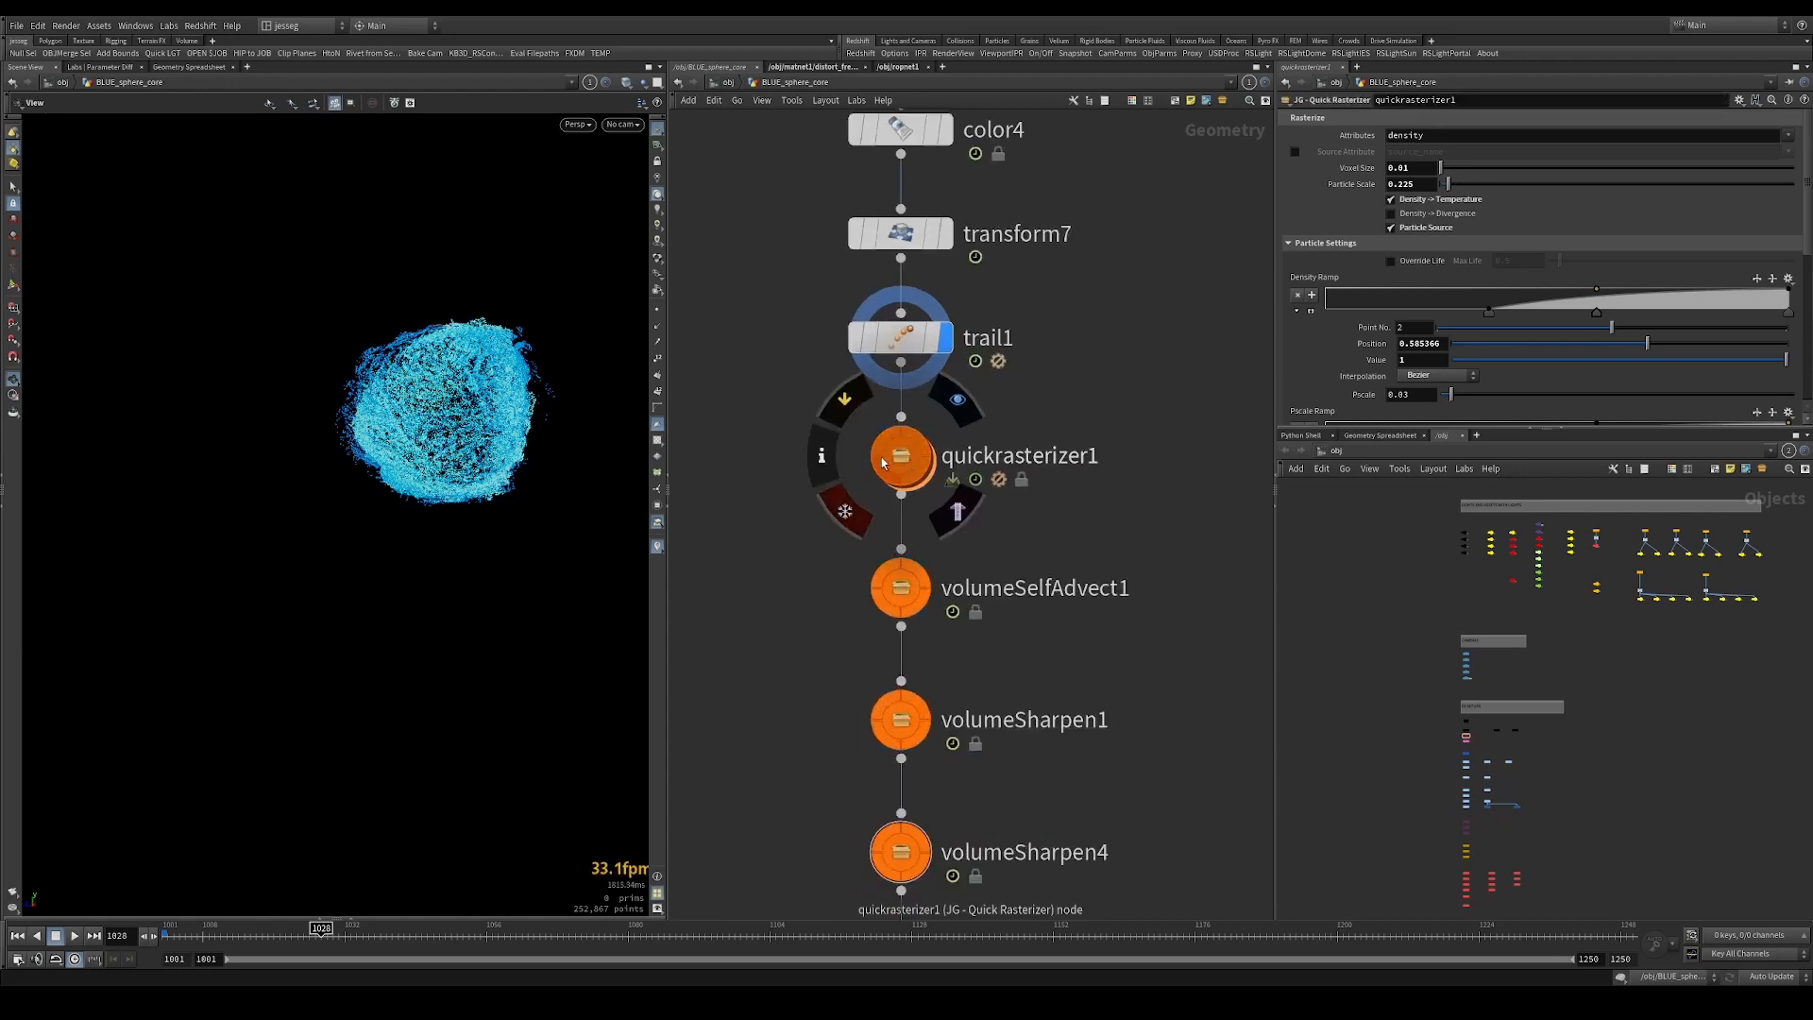
{"action": "double_click", "coordinate": [895, 482]}
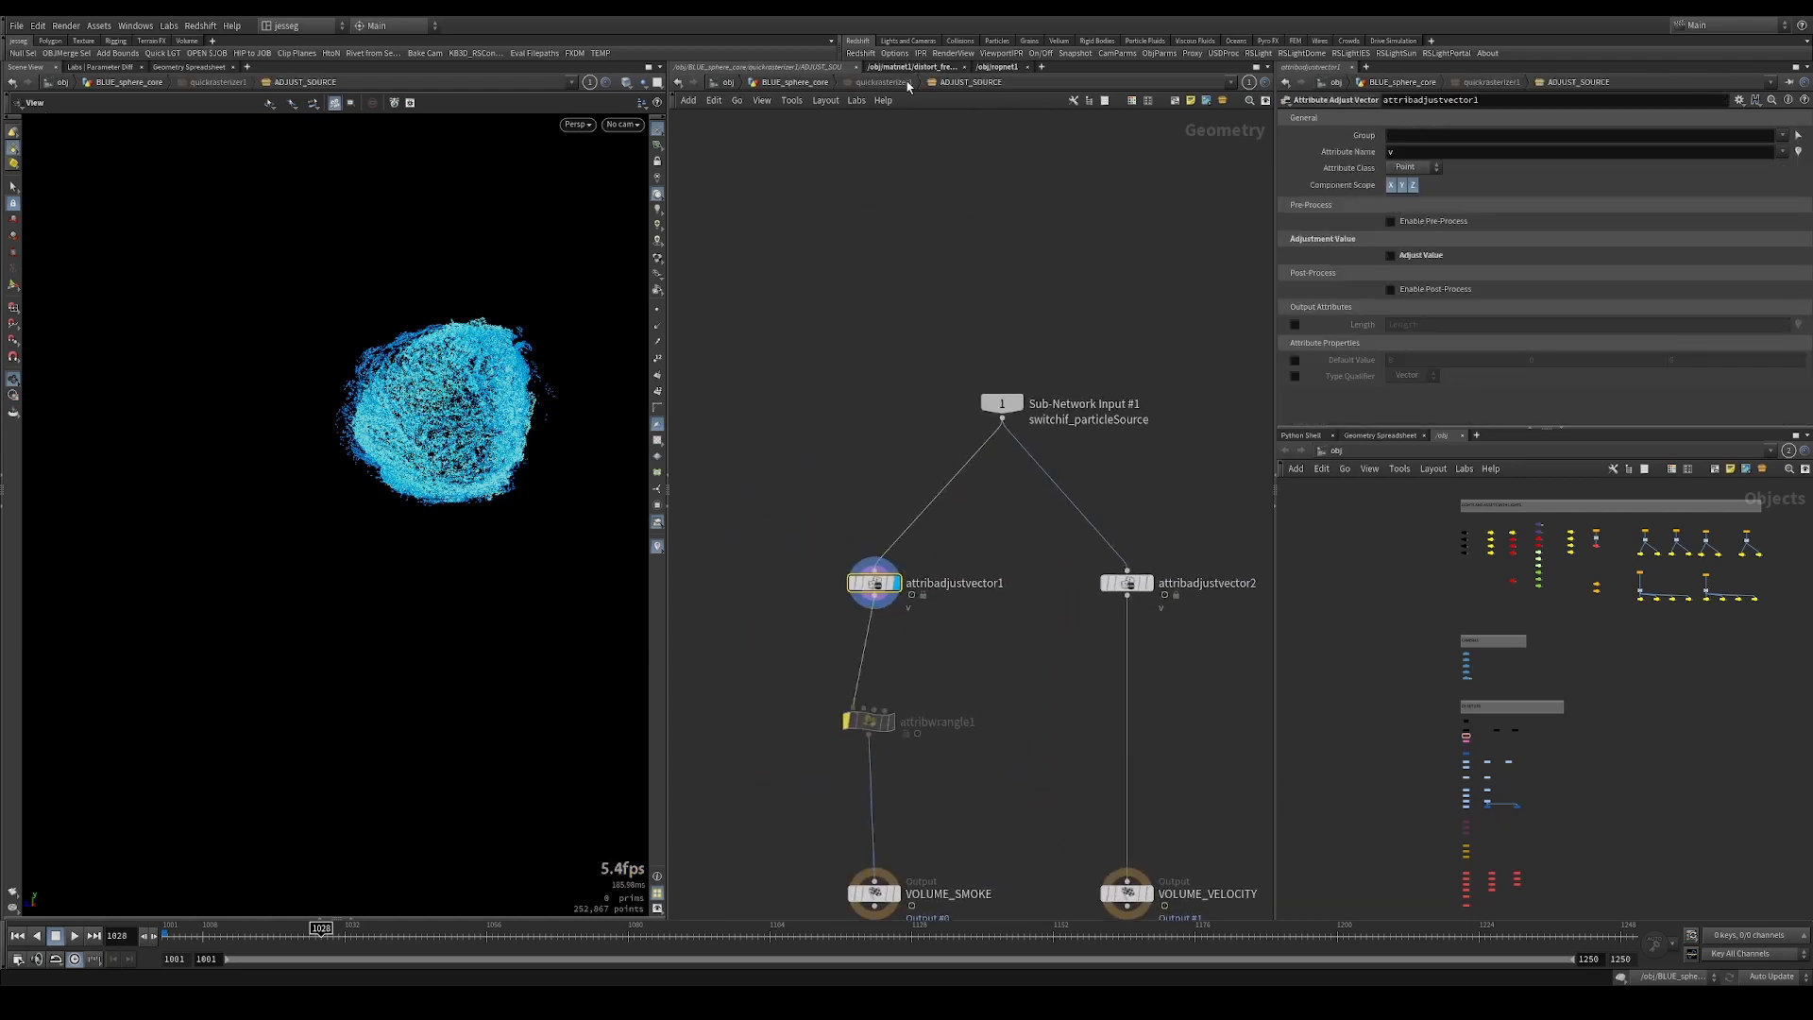
{"action": "left_click", "coordinate": [870, 83]}
{"action": "left_click", "coordinate": [884, 85]}
{"action": "left_click", "coordinate": [884, 84]}
{"action": "scroll", "coordinate": [983, 280], "scroll_direction": "down", "scroll_amount": 5}
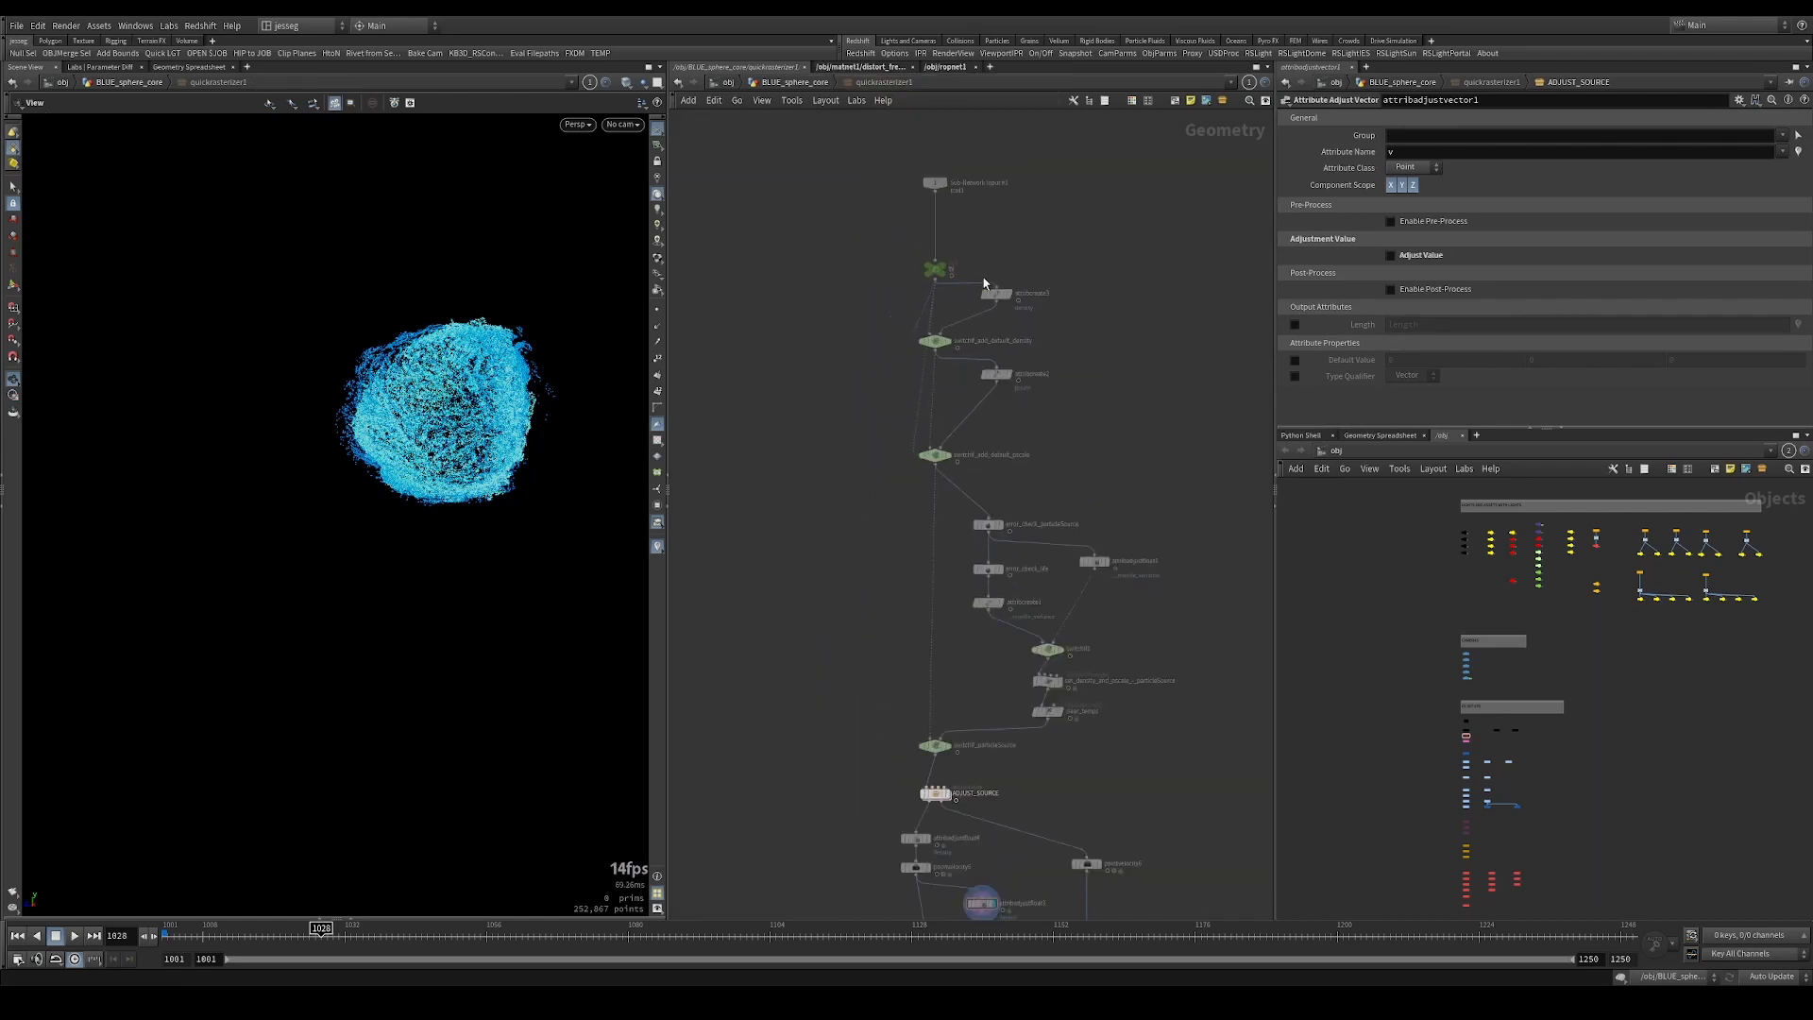
{"action": "key", "text": "h"}
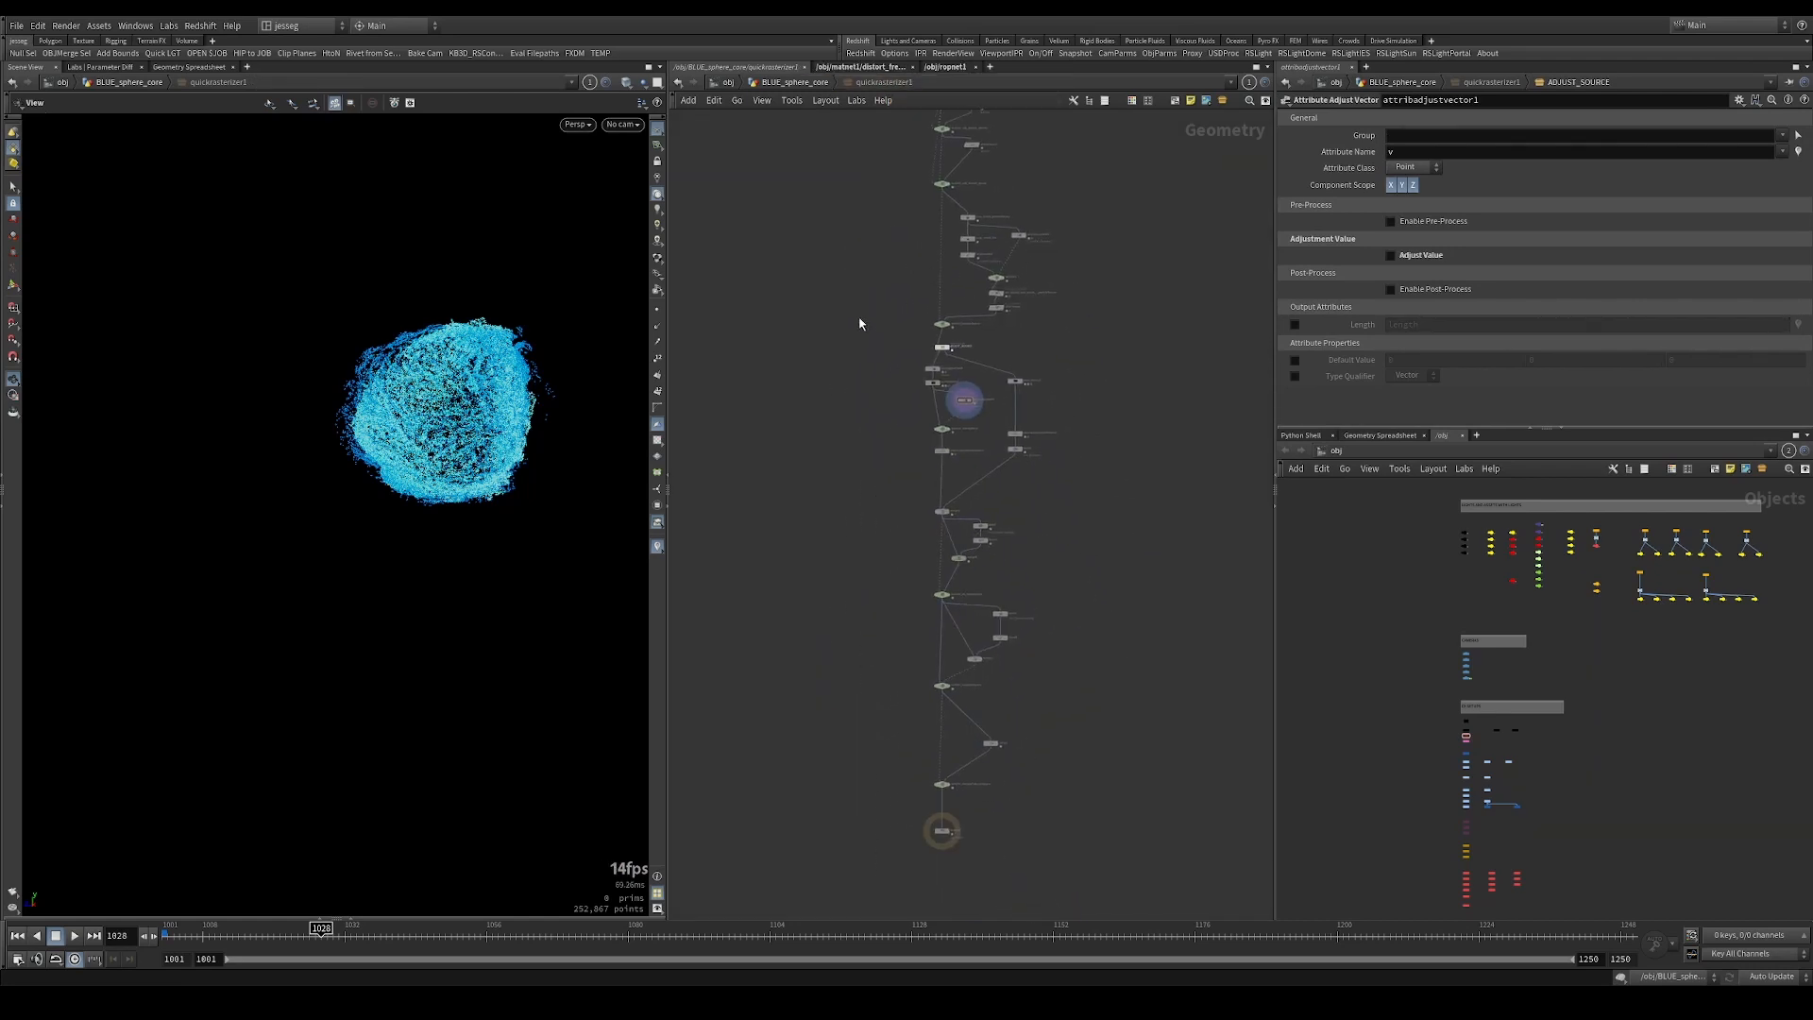
{"action": "left_click", "coordinate": [786, 83]}
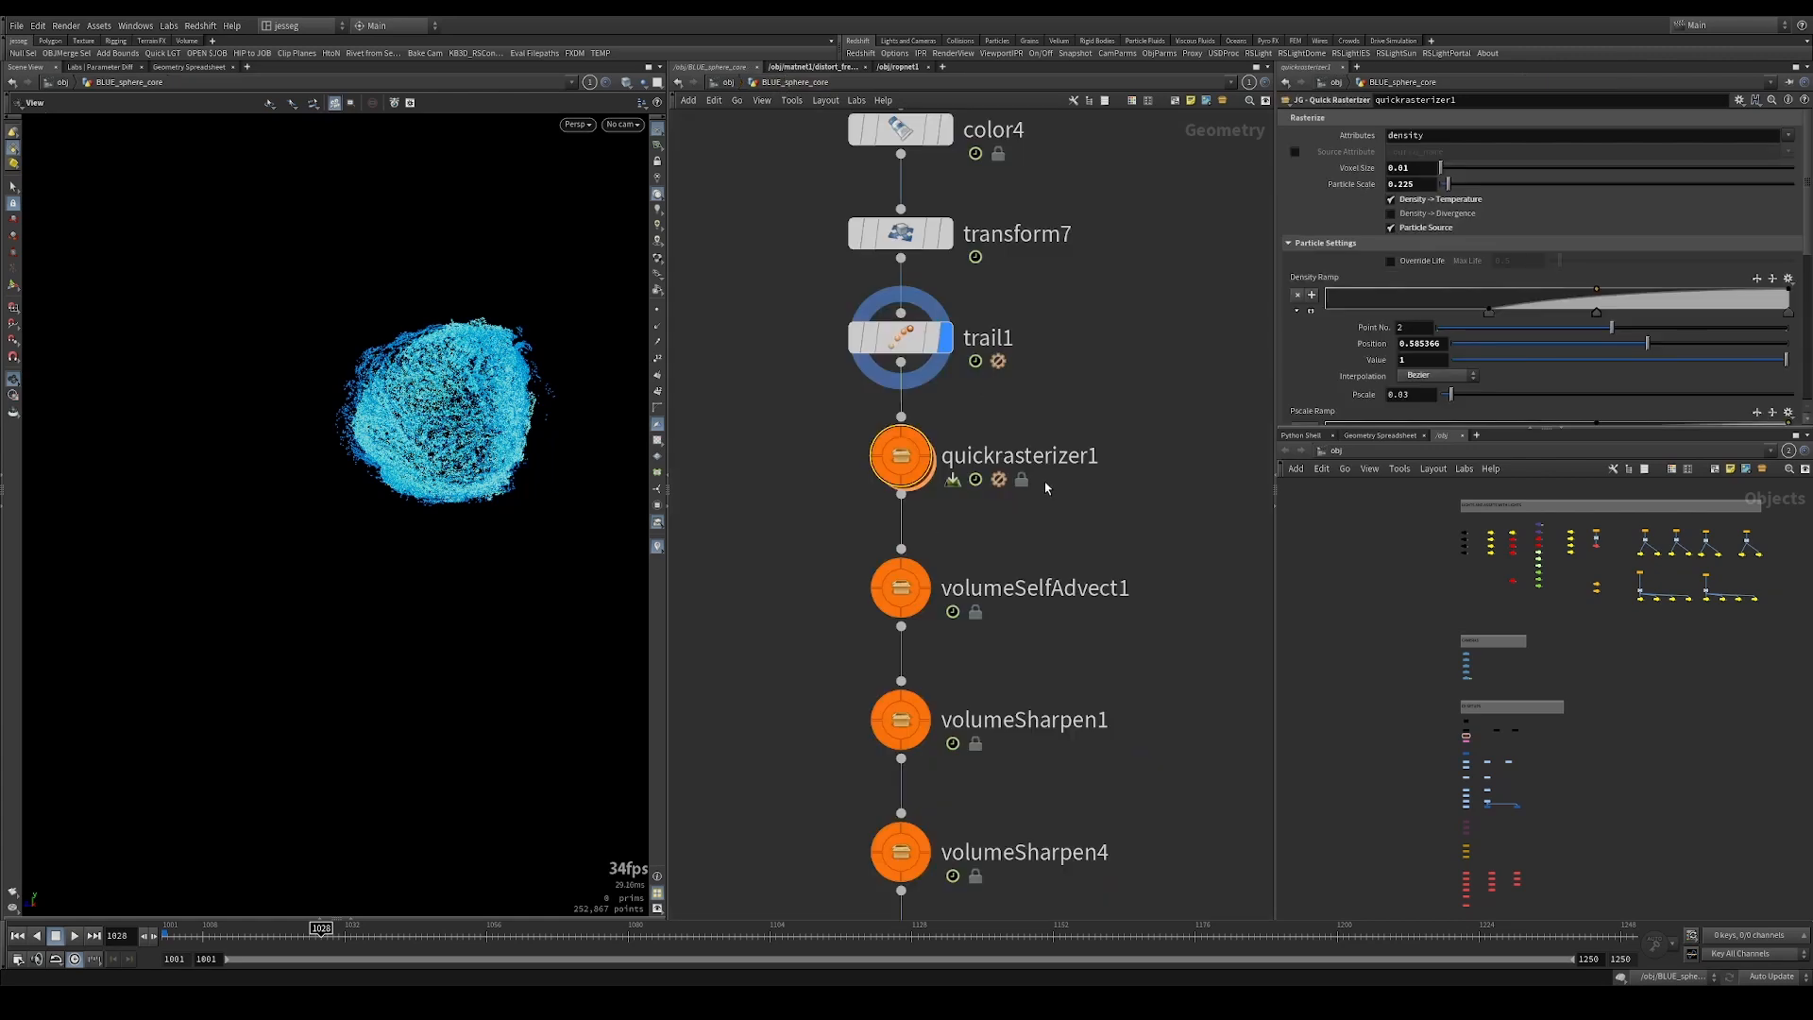
Branch a new Volume Rasterize Attributes node off trail1's output, beside the Quick Rasterizer chain.
{"action": "left_click_drag", "start_coordinate": [683, 507], "coordinate": [883, 420]}
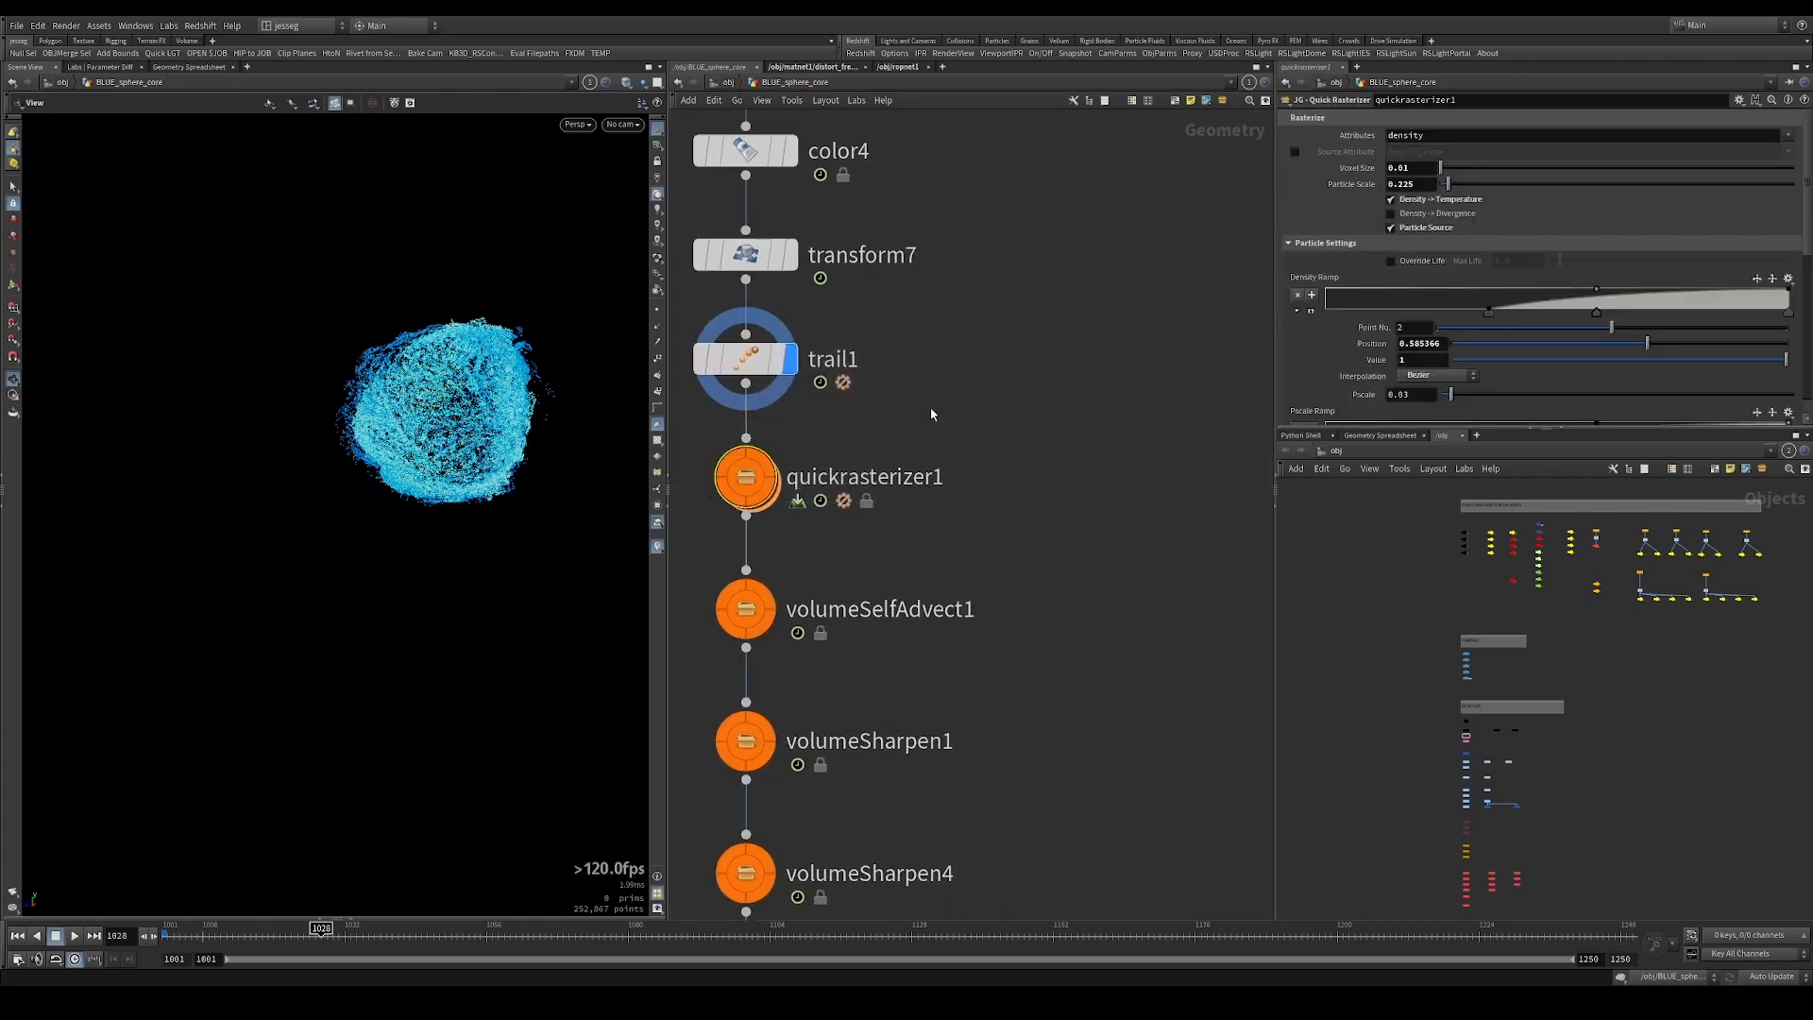
{"action": "left_click", "coordinate": [746, 383]}
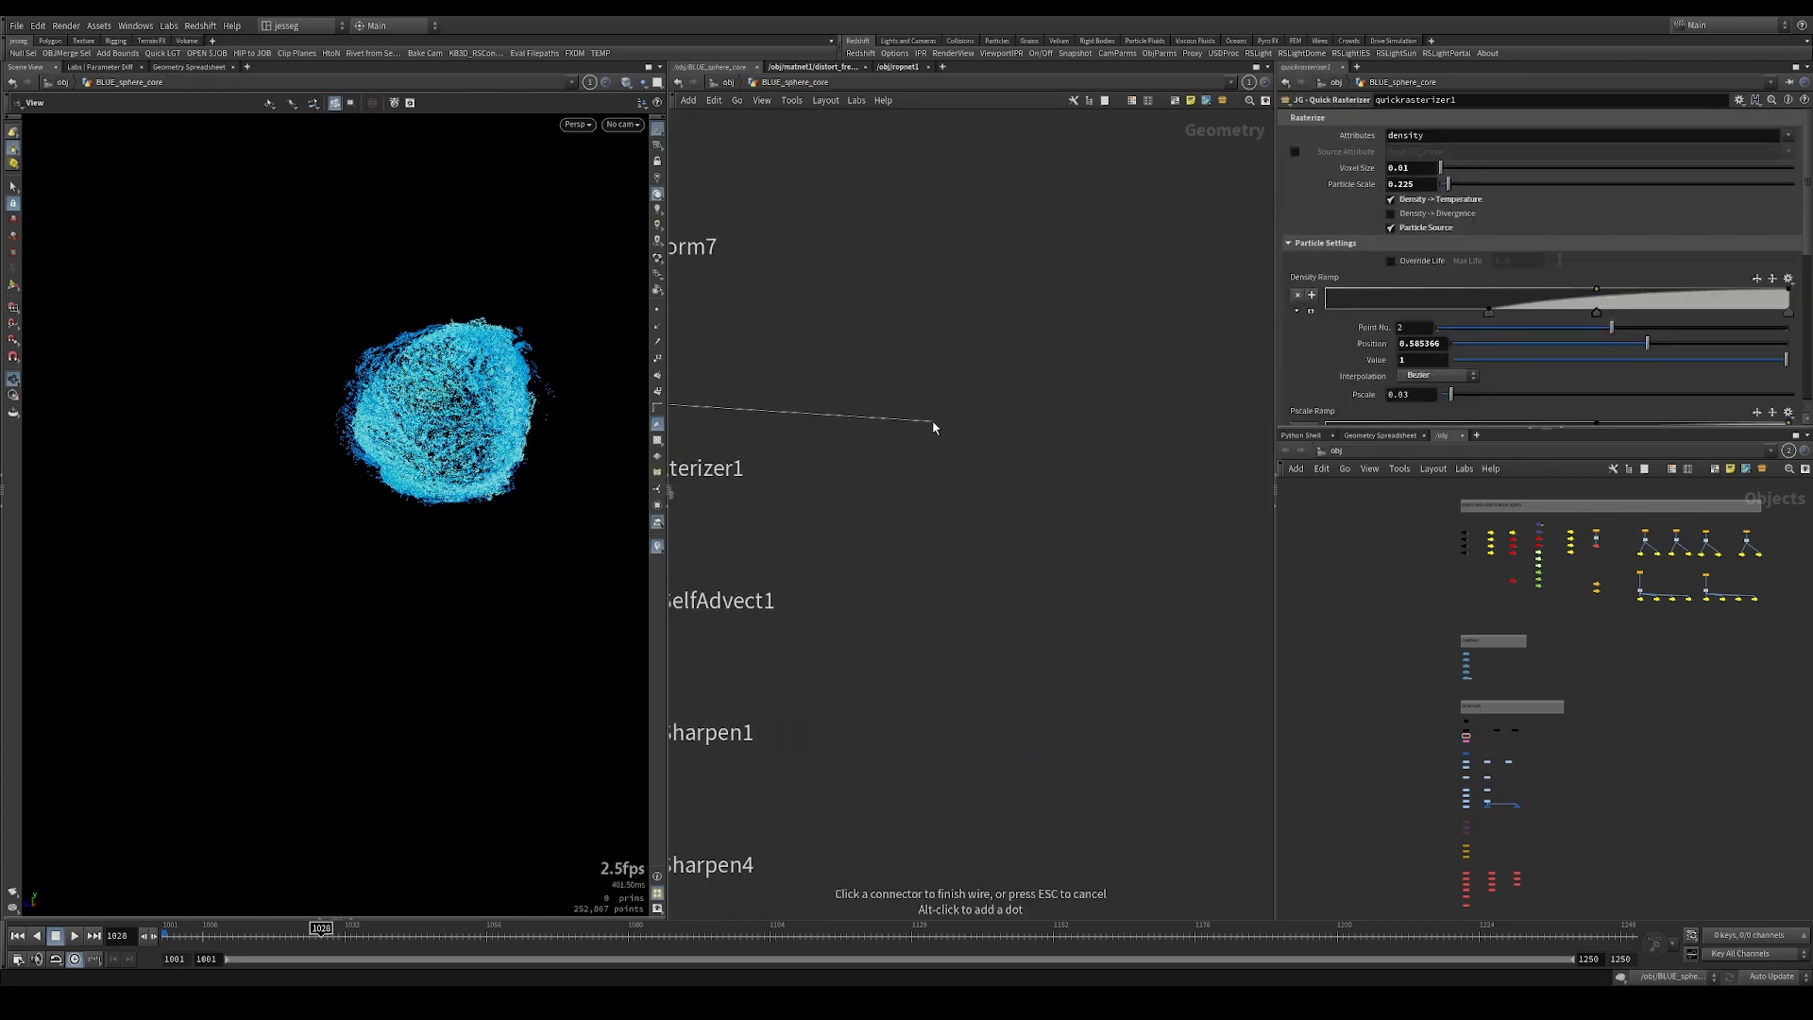
{"action": "key", "text": "Tab"}
{"action": "type", "text": "volume rast a"}
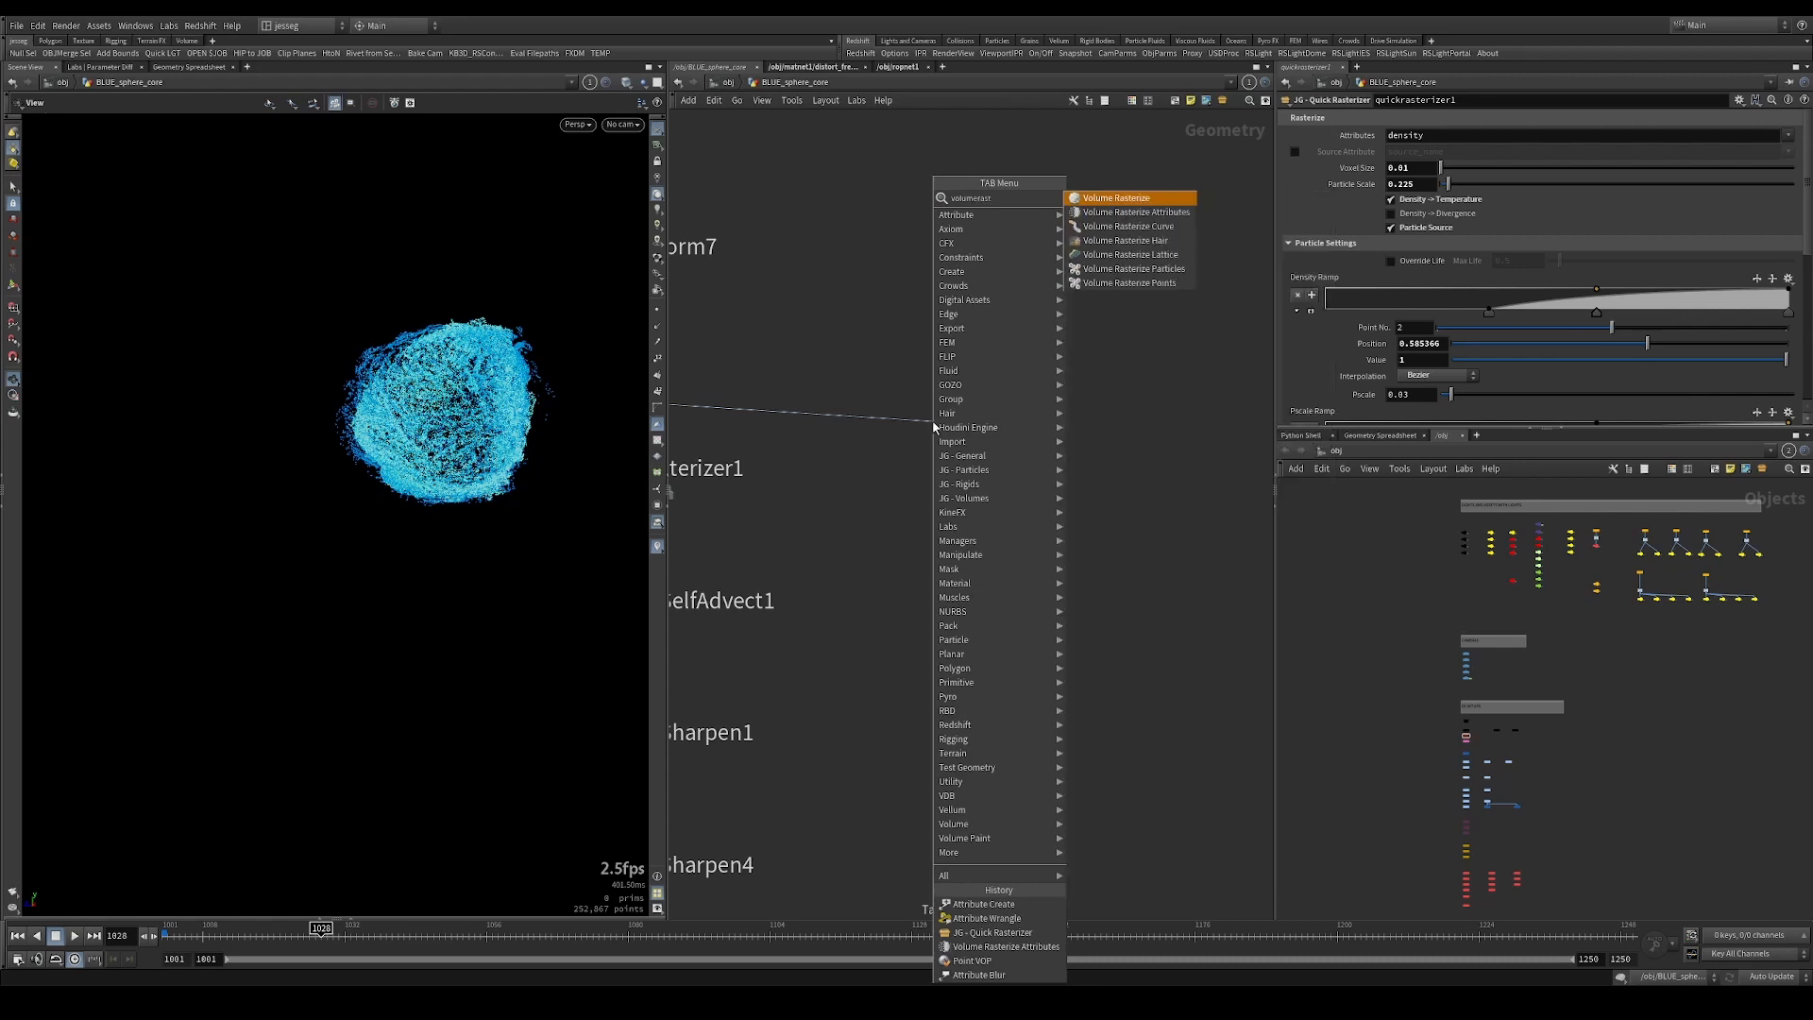
{"action": "key", "text": "Return"}
{"action": "left_click", "coordinate": [1039, 530]}
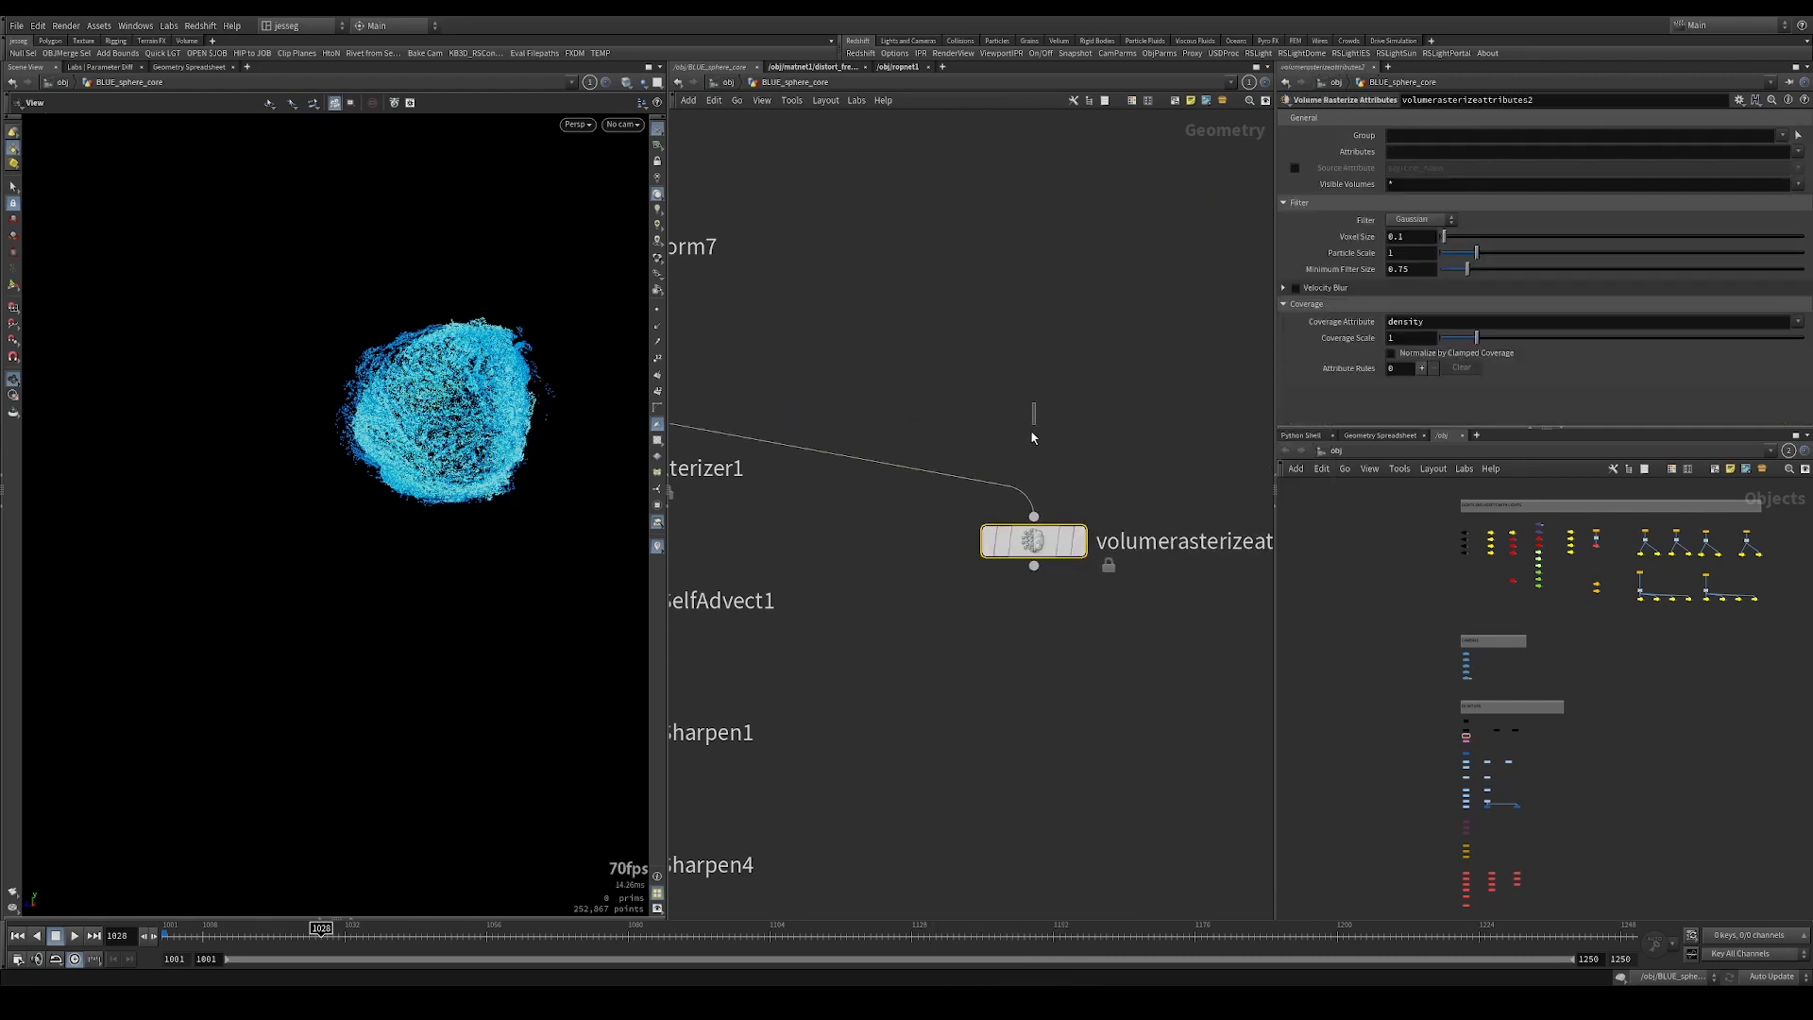
{"action": "scroll", "coordinate": [1029, 429], "scroll_direction": "down", "scroll_amount": 3}
{"action": "middle_click", "coordinate": [708, 375]}
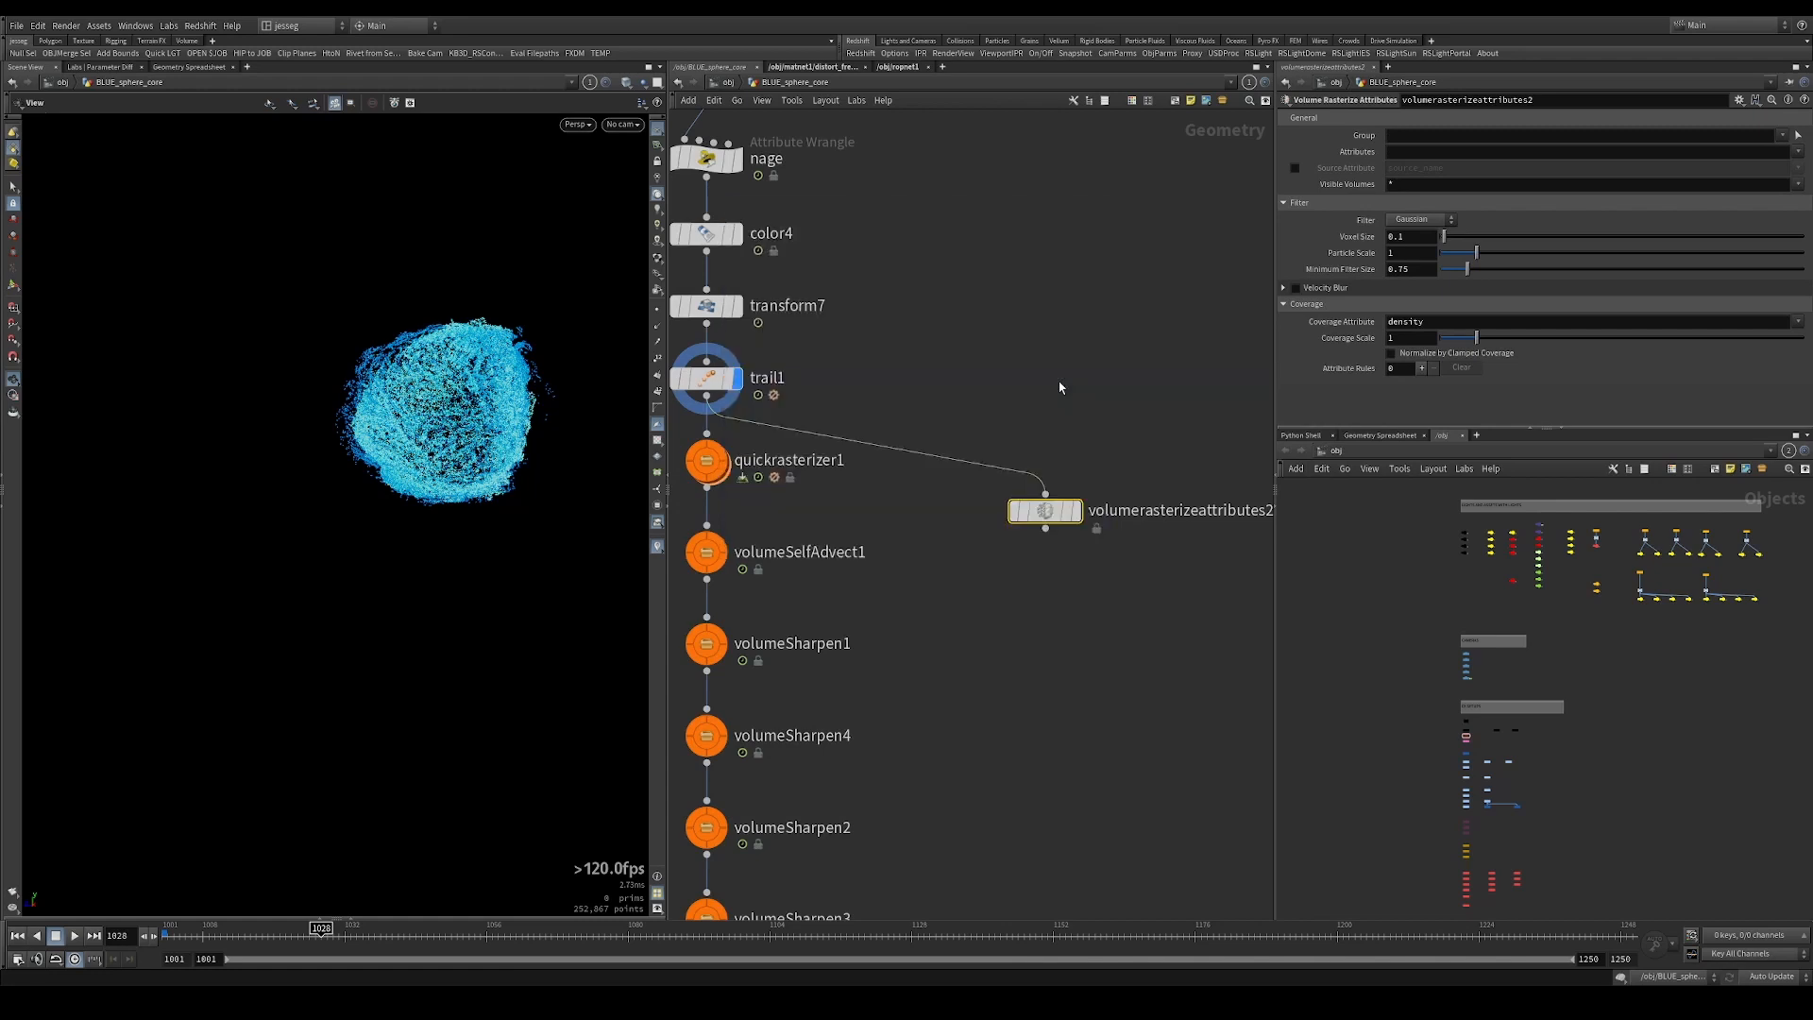
{"action": "key", "text": "Tab"}
{"action": "left_click", "coordinate": [1204, 206]}
{"action": "left_click", "coordinate": [970, 406]}
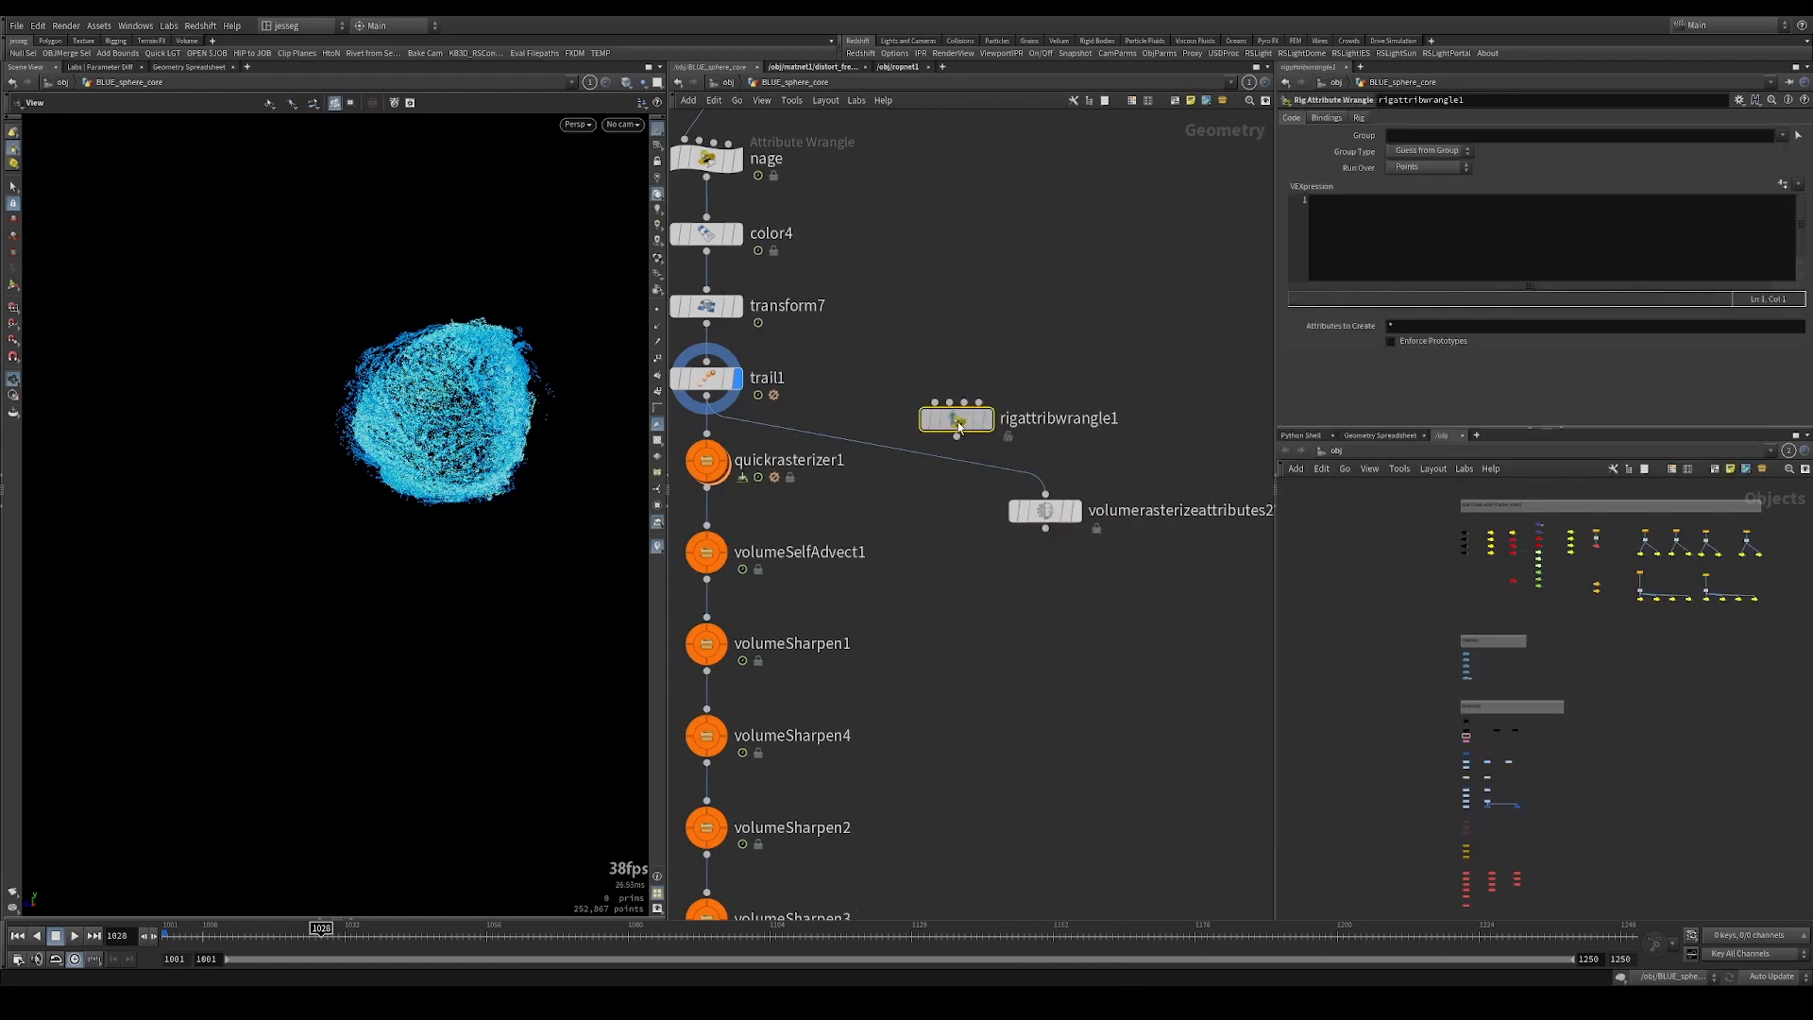
{"action": "key", "text": "ctrl+z"}
Insert and display an Attribute Wrangle between trail1 and volumerasterizeattributes2, with the VEX expression f@density = 1.0;.
{"action": "key", "text": "Tab"}
{"action": "type", "text": "attrib"}
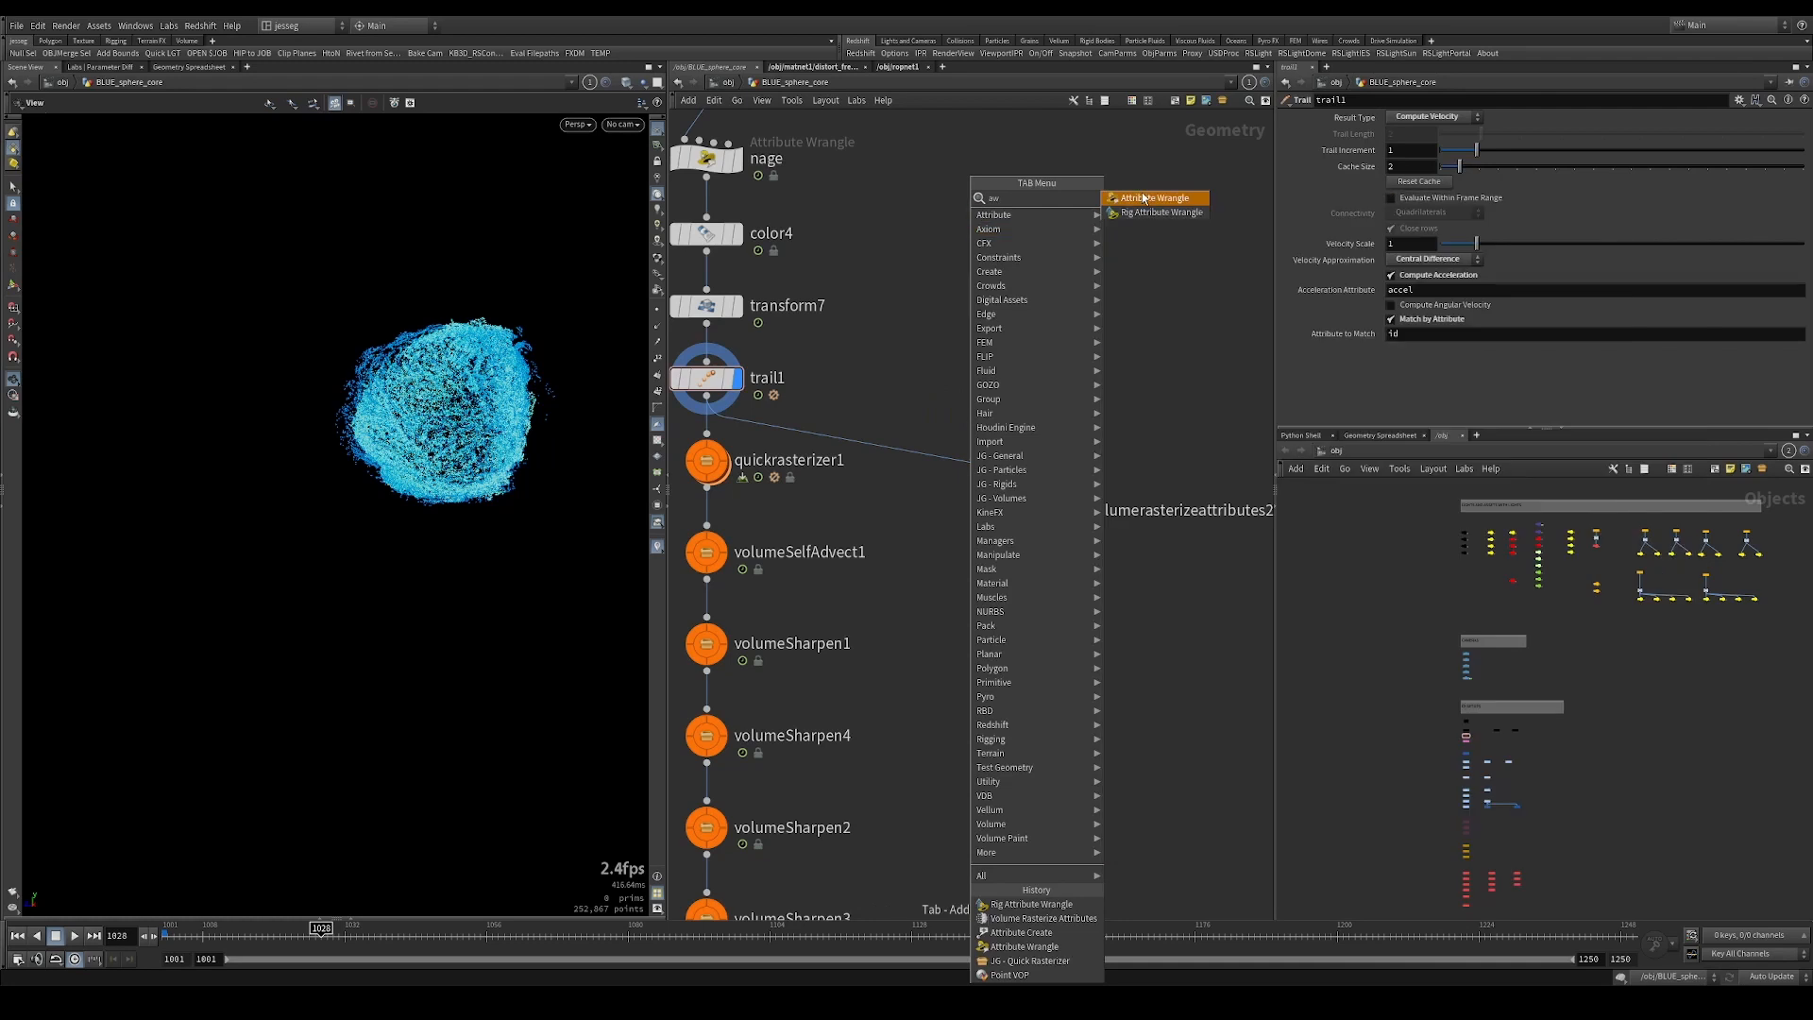
{"action": "key", "text": "Return"}
{"action": "left_click", "coordinate": [1051, 457]}
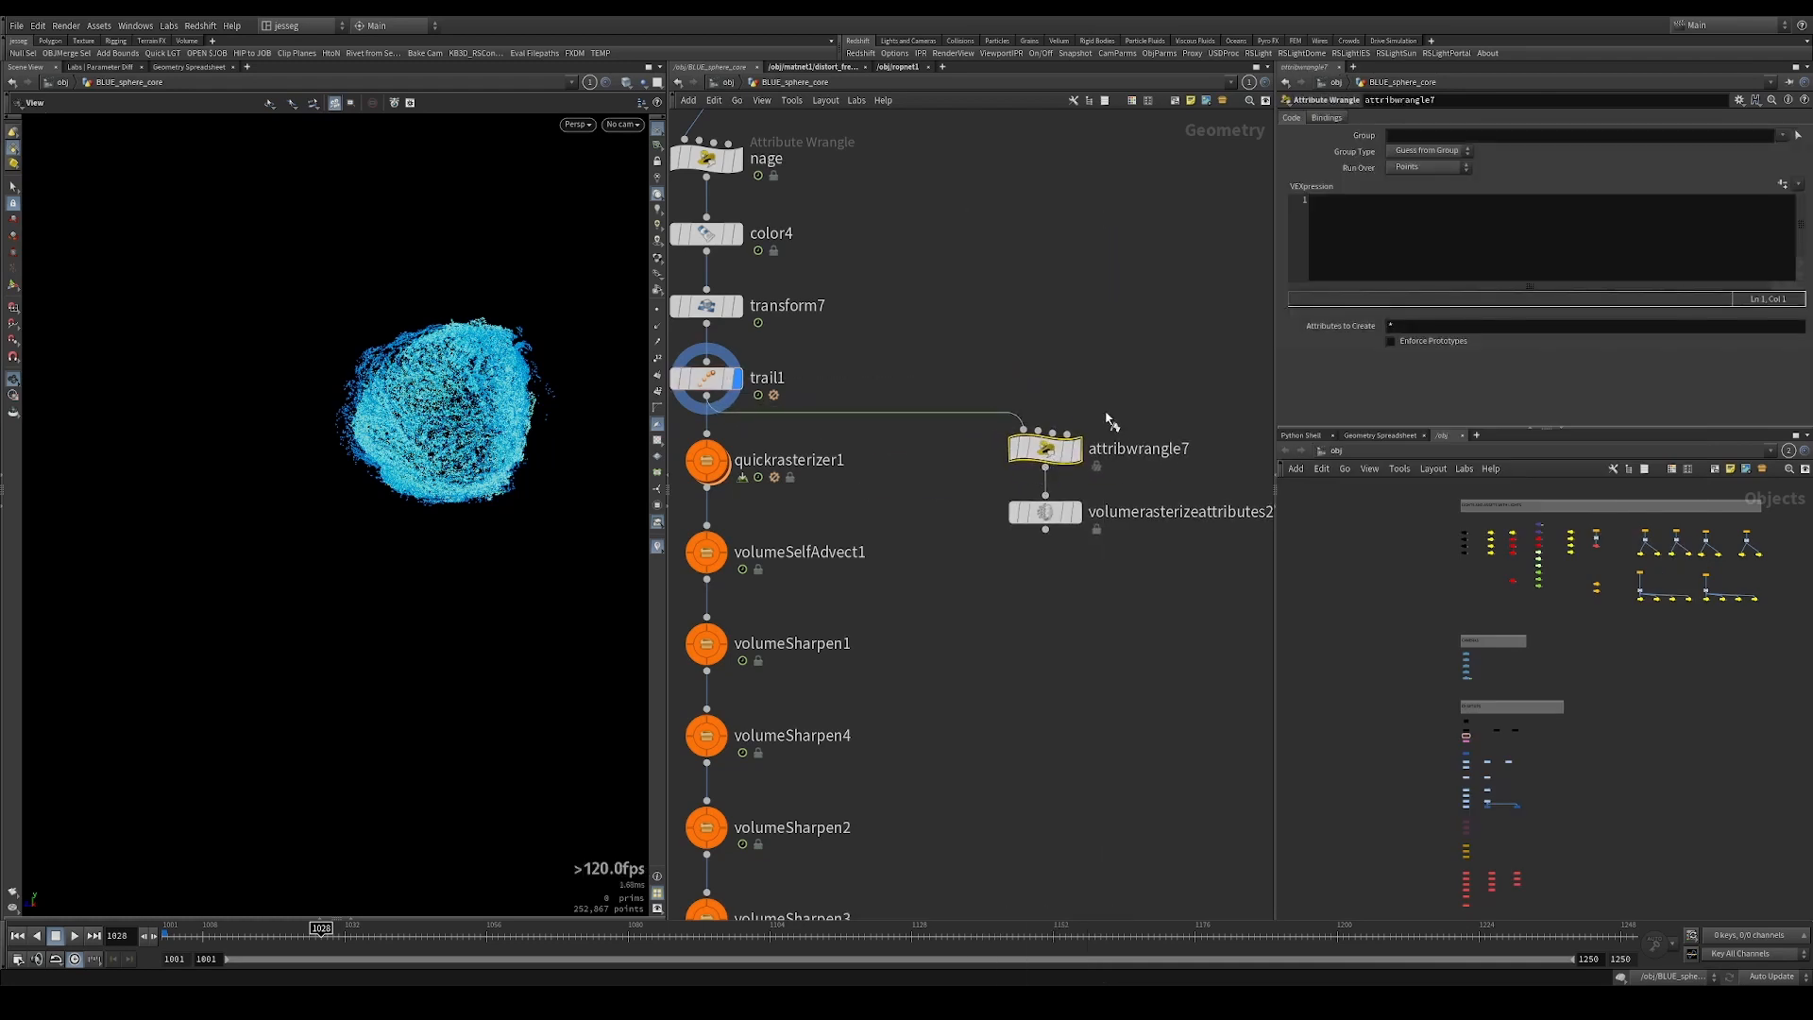
{"action": "left_click", "coordinate": [1076, 449]}
{"action": "left_click", "coordinate": [1405, 238]}
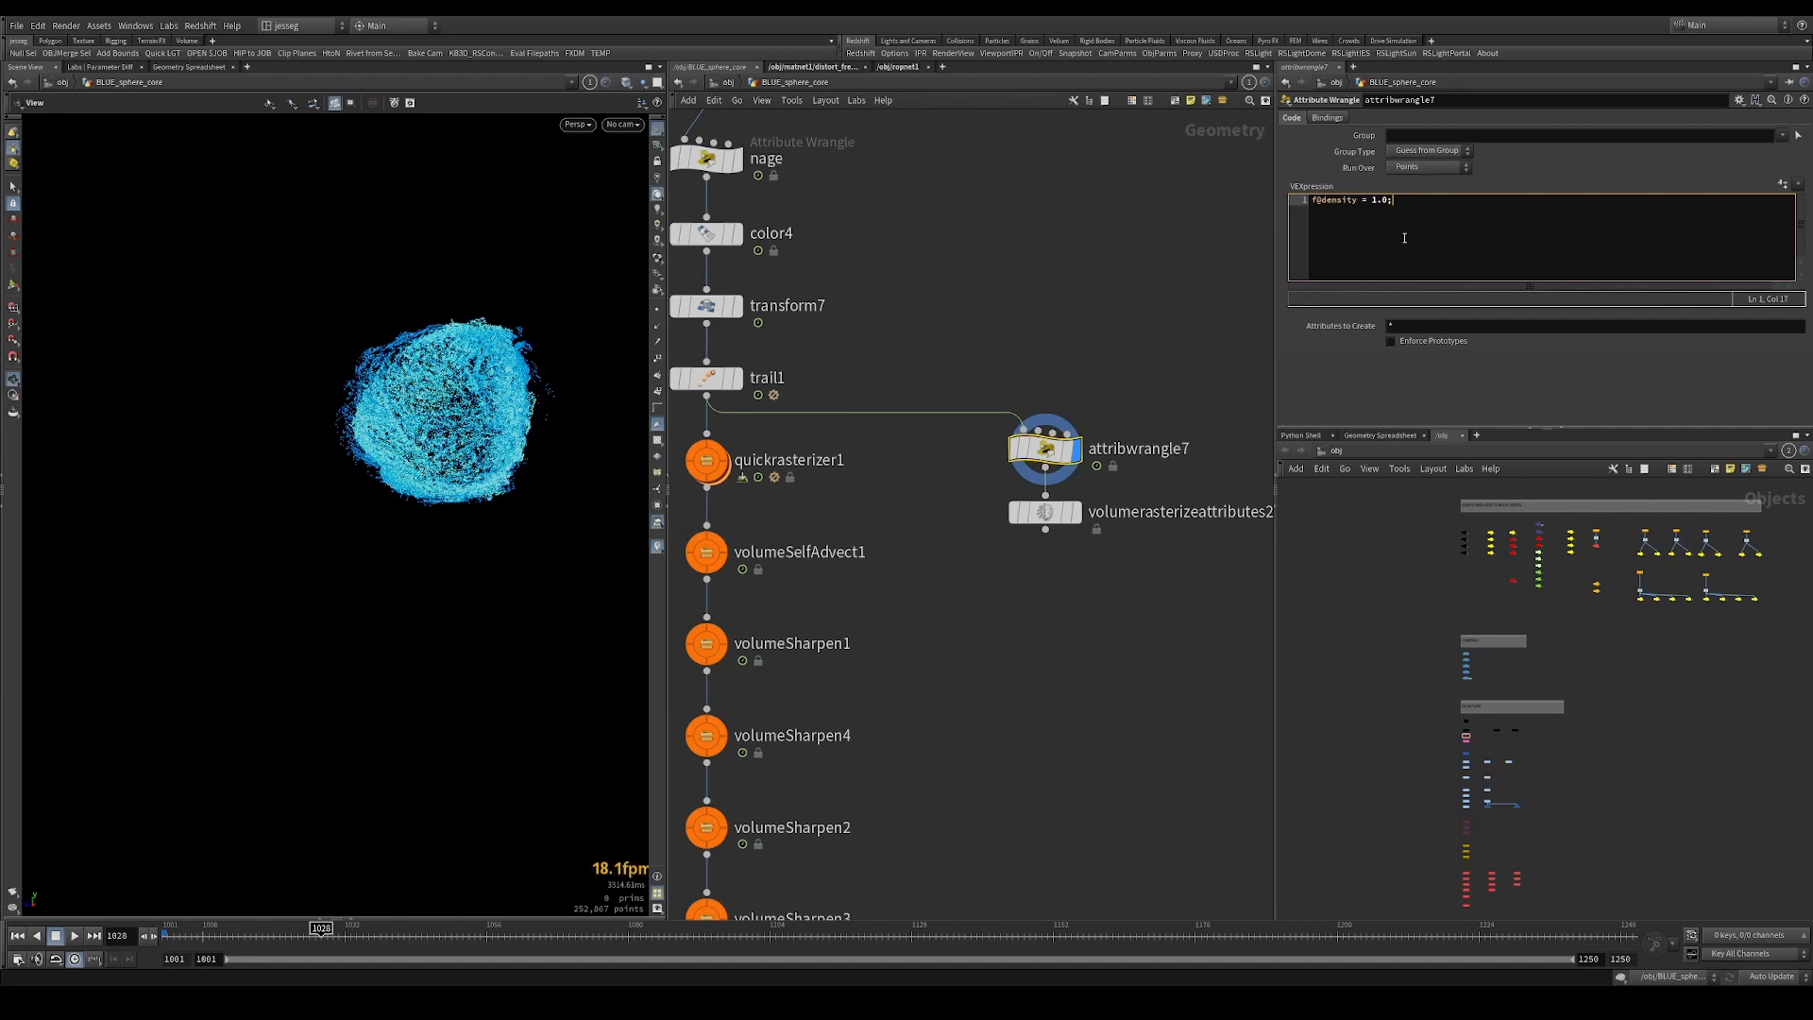
Set volumerasterizeattributes2 to rasterize the density attribute and display its result in the viewport.
{"action": "left_click", "coordinate": [1045, 515]}
{"action": "left_click", "coordinate": [1415, 152]}
{"action": "type", "text": "de"}
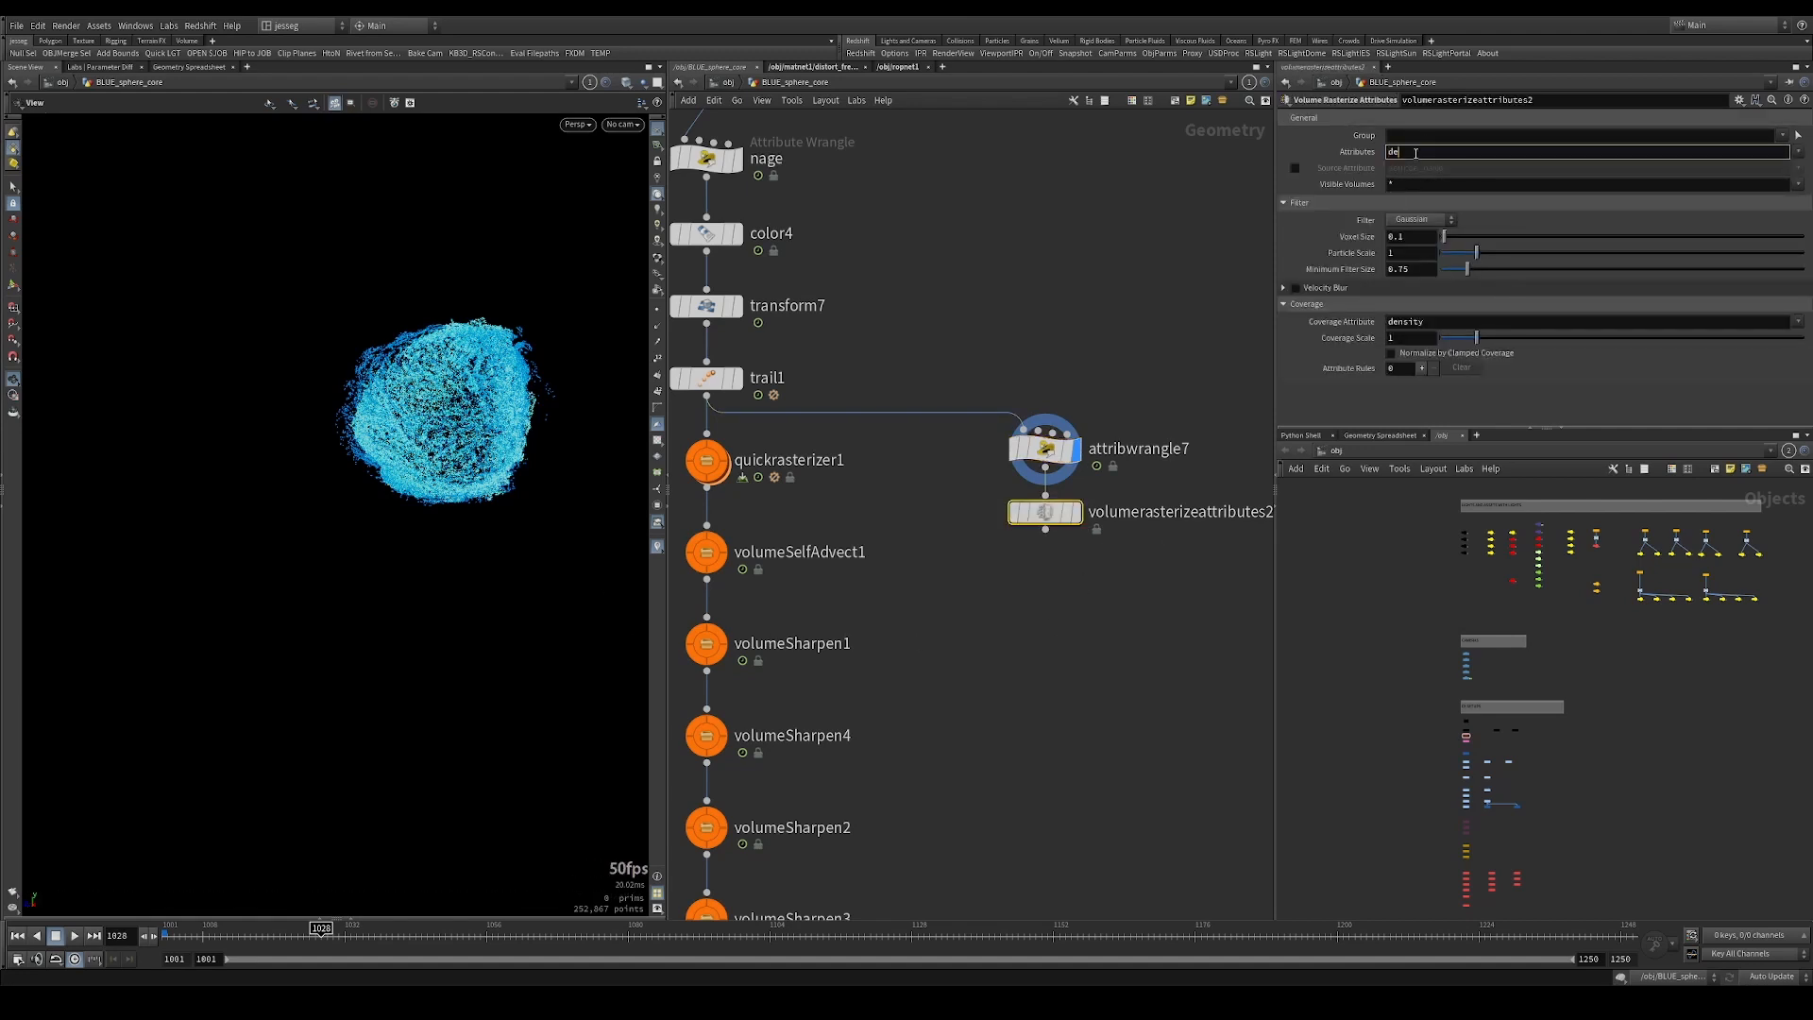
{"action": "type", "text": "nsity"}
{"action": "key", "text": "Return"}
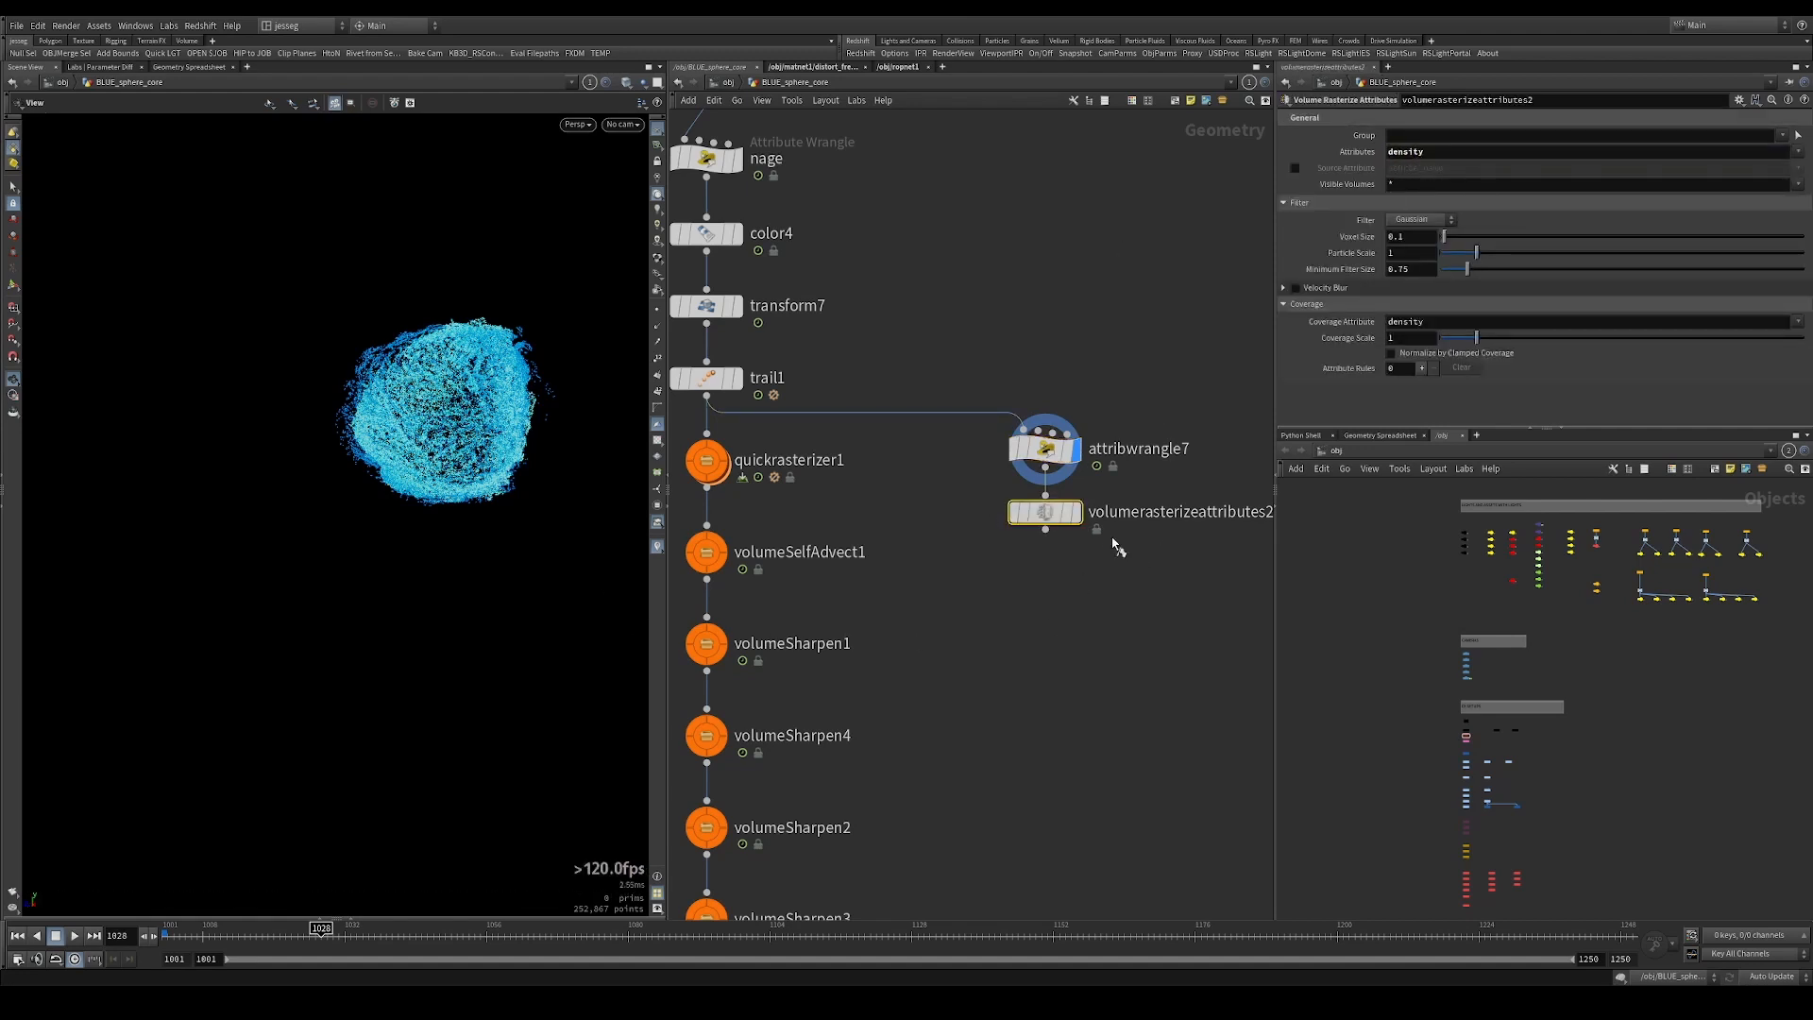
{"action": "left_click", "coordinate": [1077, 511]}
{"action": "left_click_drag", "start_coordinate": [437, 331], "coordinate": [478, 356]}
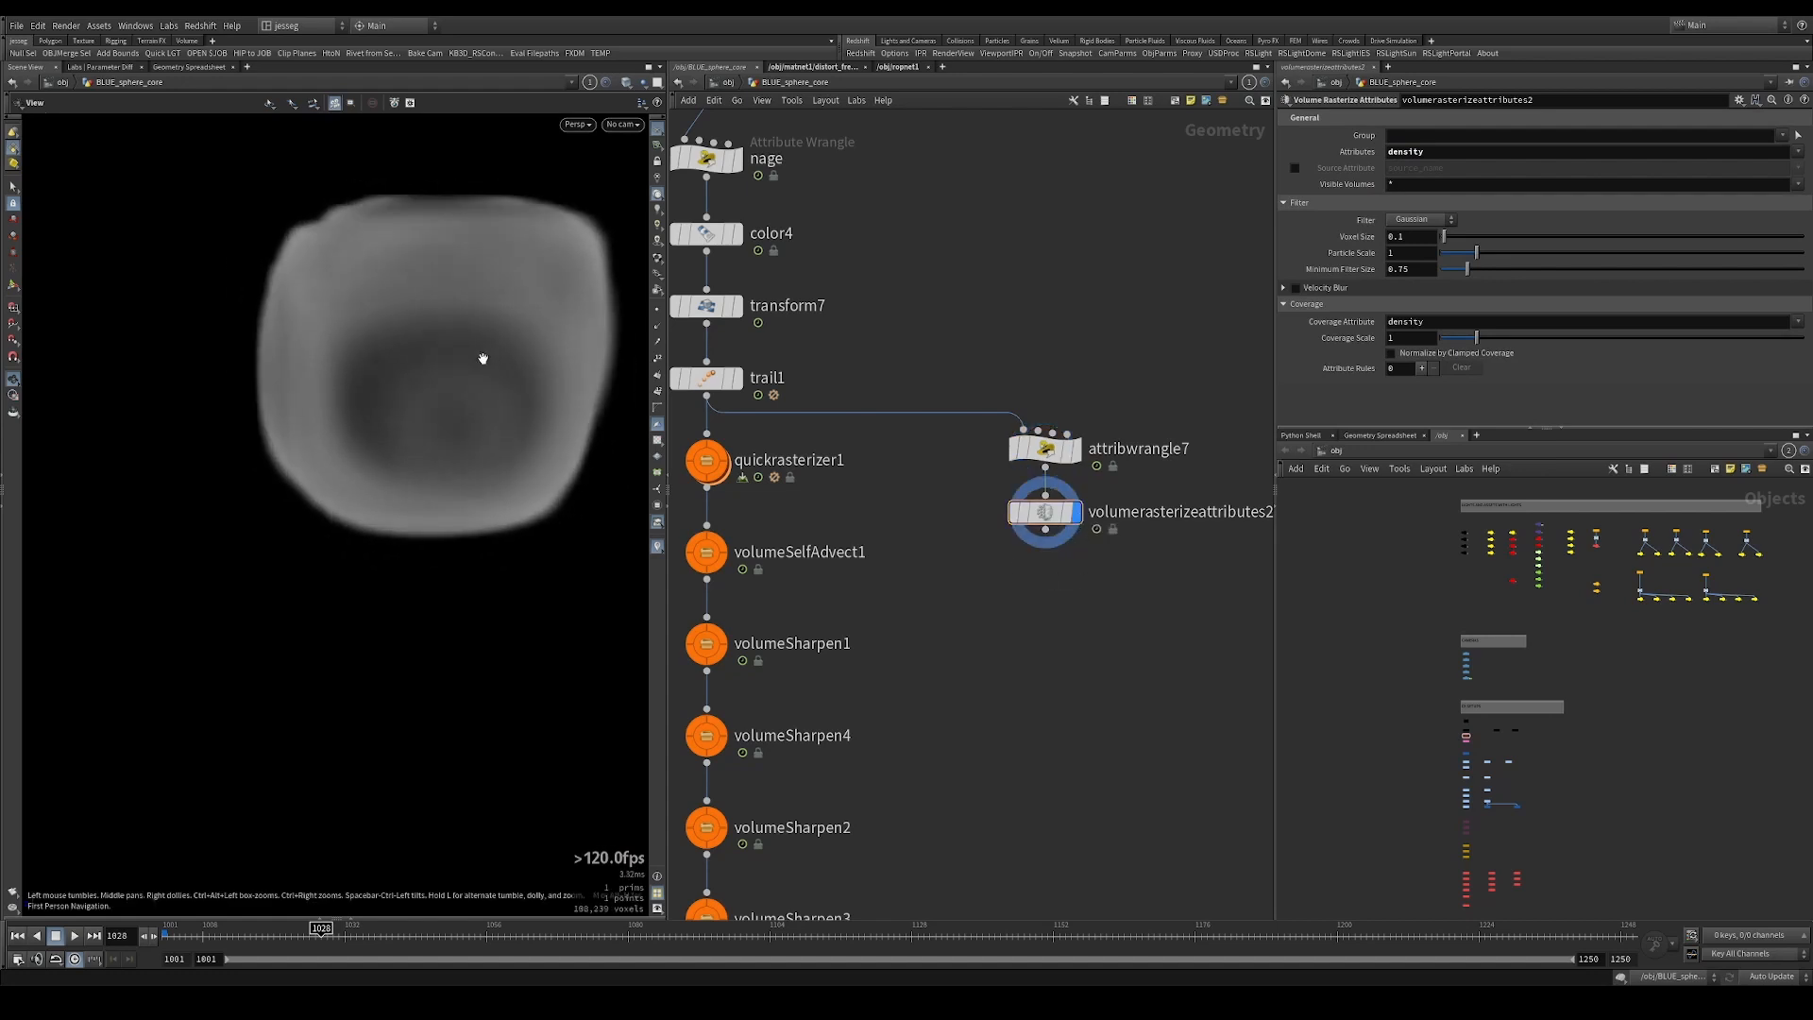
Set volumerasterizeattributes2's particle scale to 0.1 and its voxel size to 0.05.
{"action": "left_click_drag", "start_coordinate": [1463, 256], "coordinate": [1443, 251]}
{"action": "left_click_drag", "start_coordinate": [1444, 249], "coordinate": [1437, 251]}
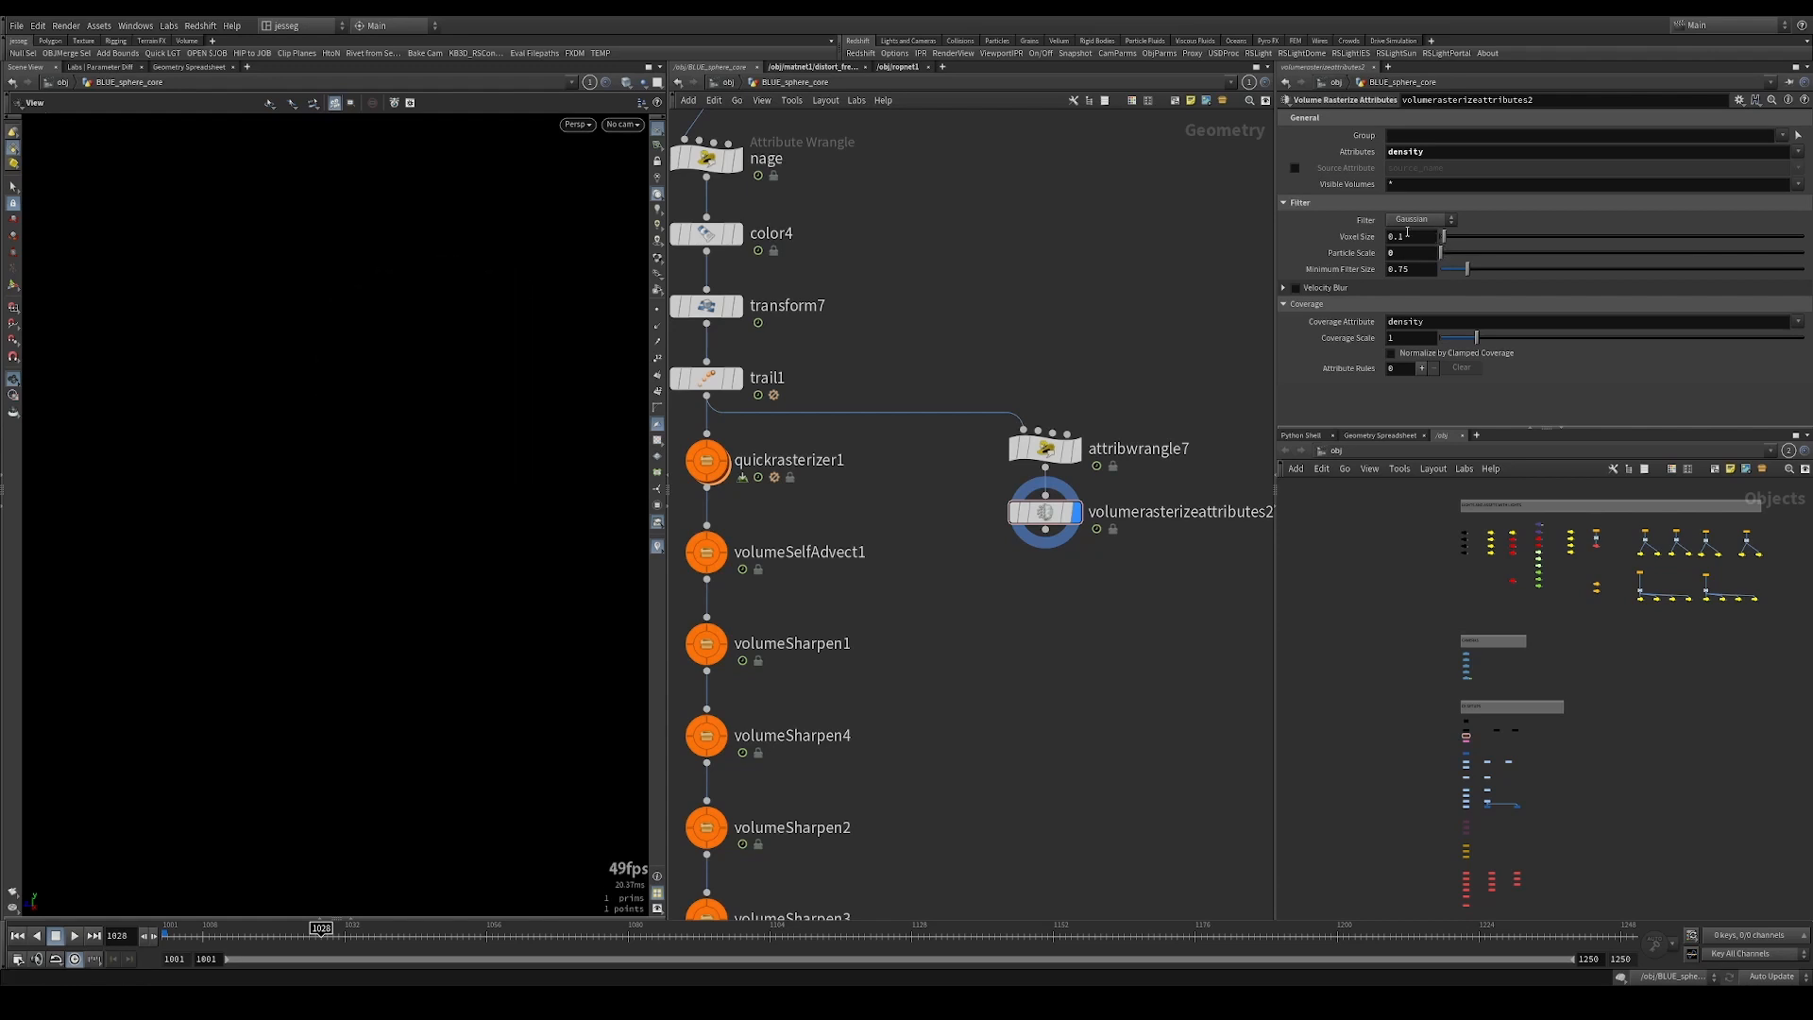
{"action": "double_click", "coordinate": [1404, 253]}
{"action": "type", "text": "0.1"}
{"action": "key", "text": "shift+Tab"}
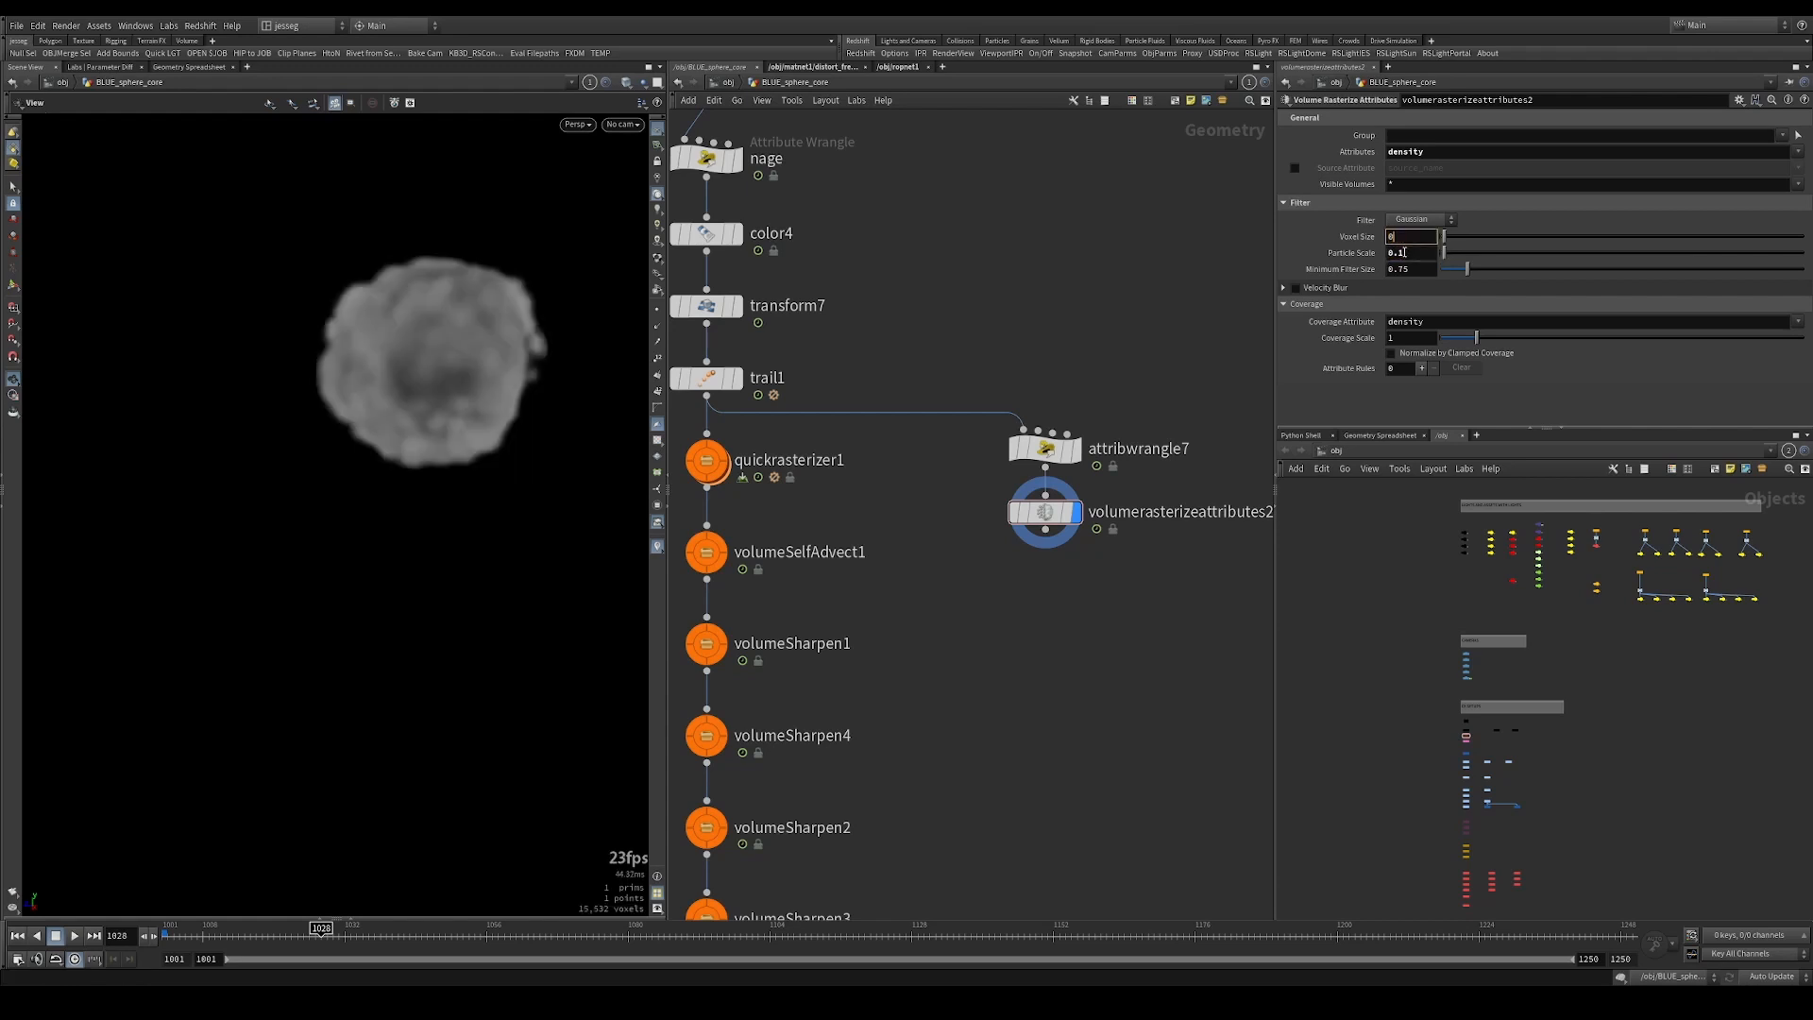
{"action": "type", "text": "0.05"}
{"action": "key", "text": "Return"}
Refine the rasterized volume with a voxel size of 0.03 and a particle scale of 0.05.
{"action": "left_click_drag", "start_coordinate": [1396, 238], "coordinate": [1414, 237]}
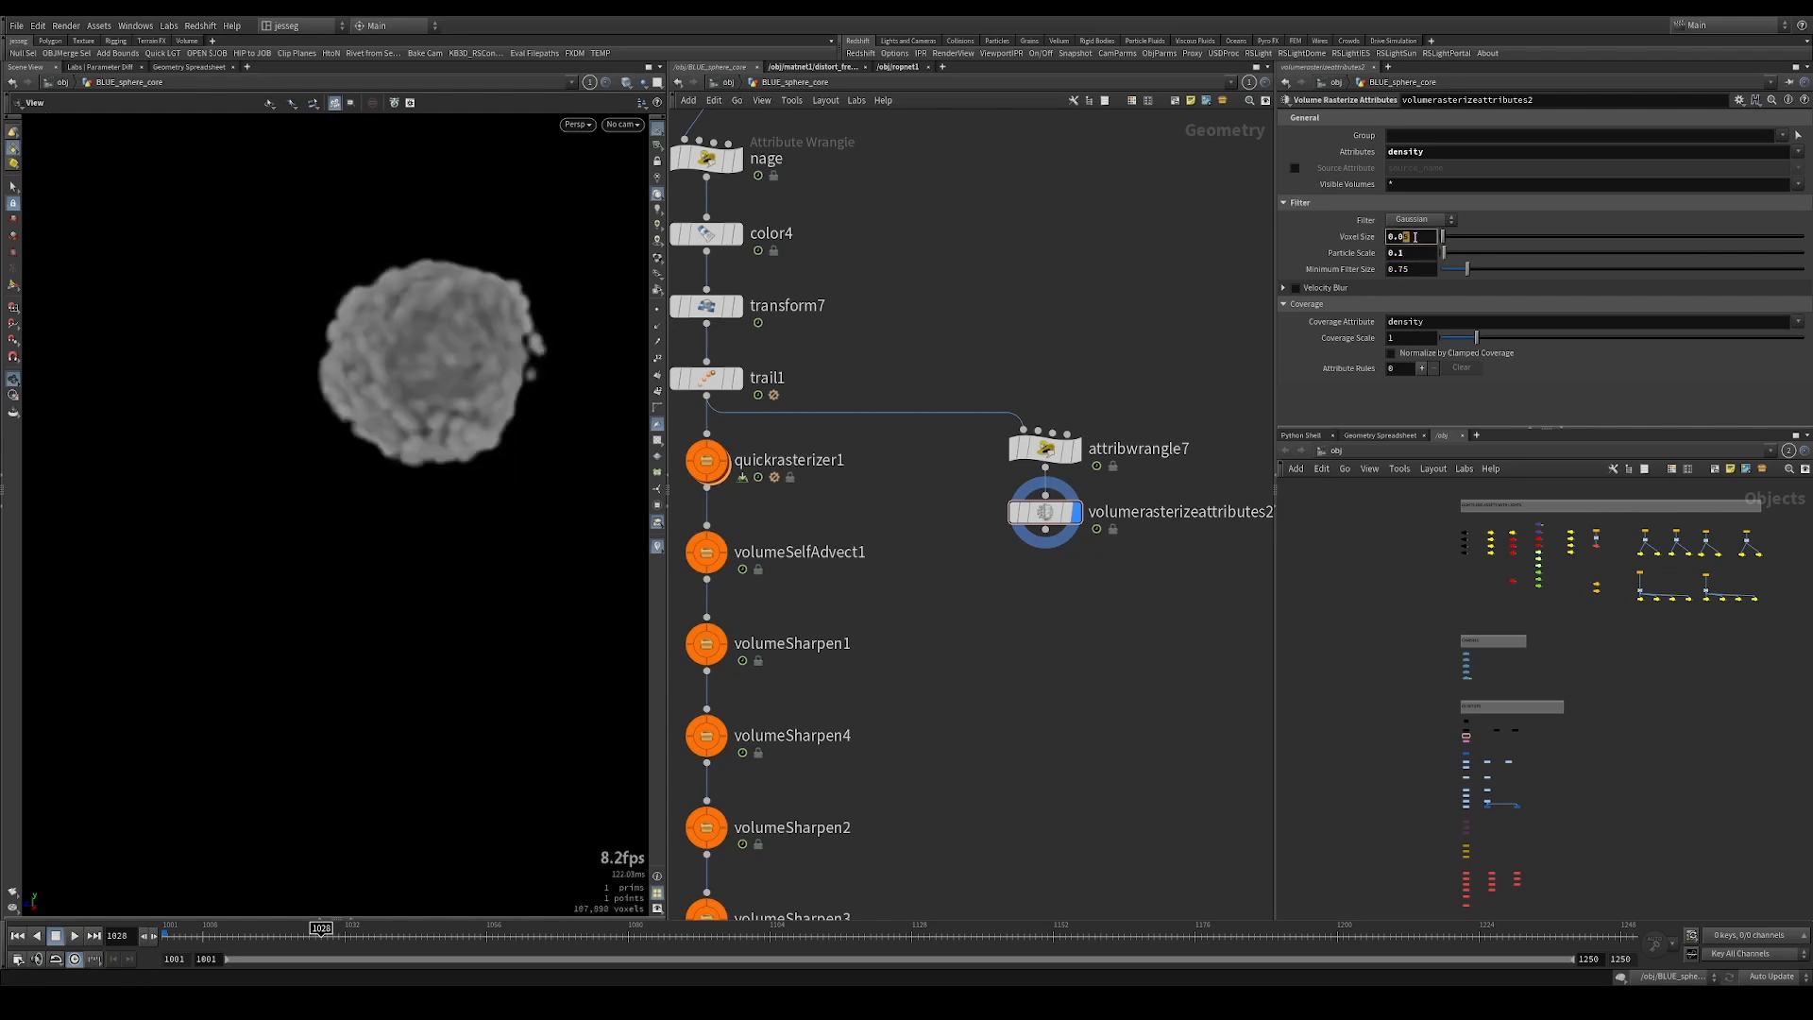
{"action": "type", "text": "3"}
{"action": "key", "text": "Return"}
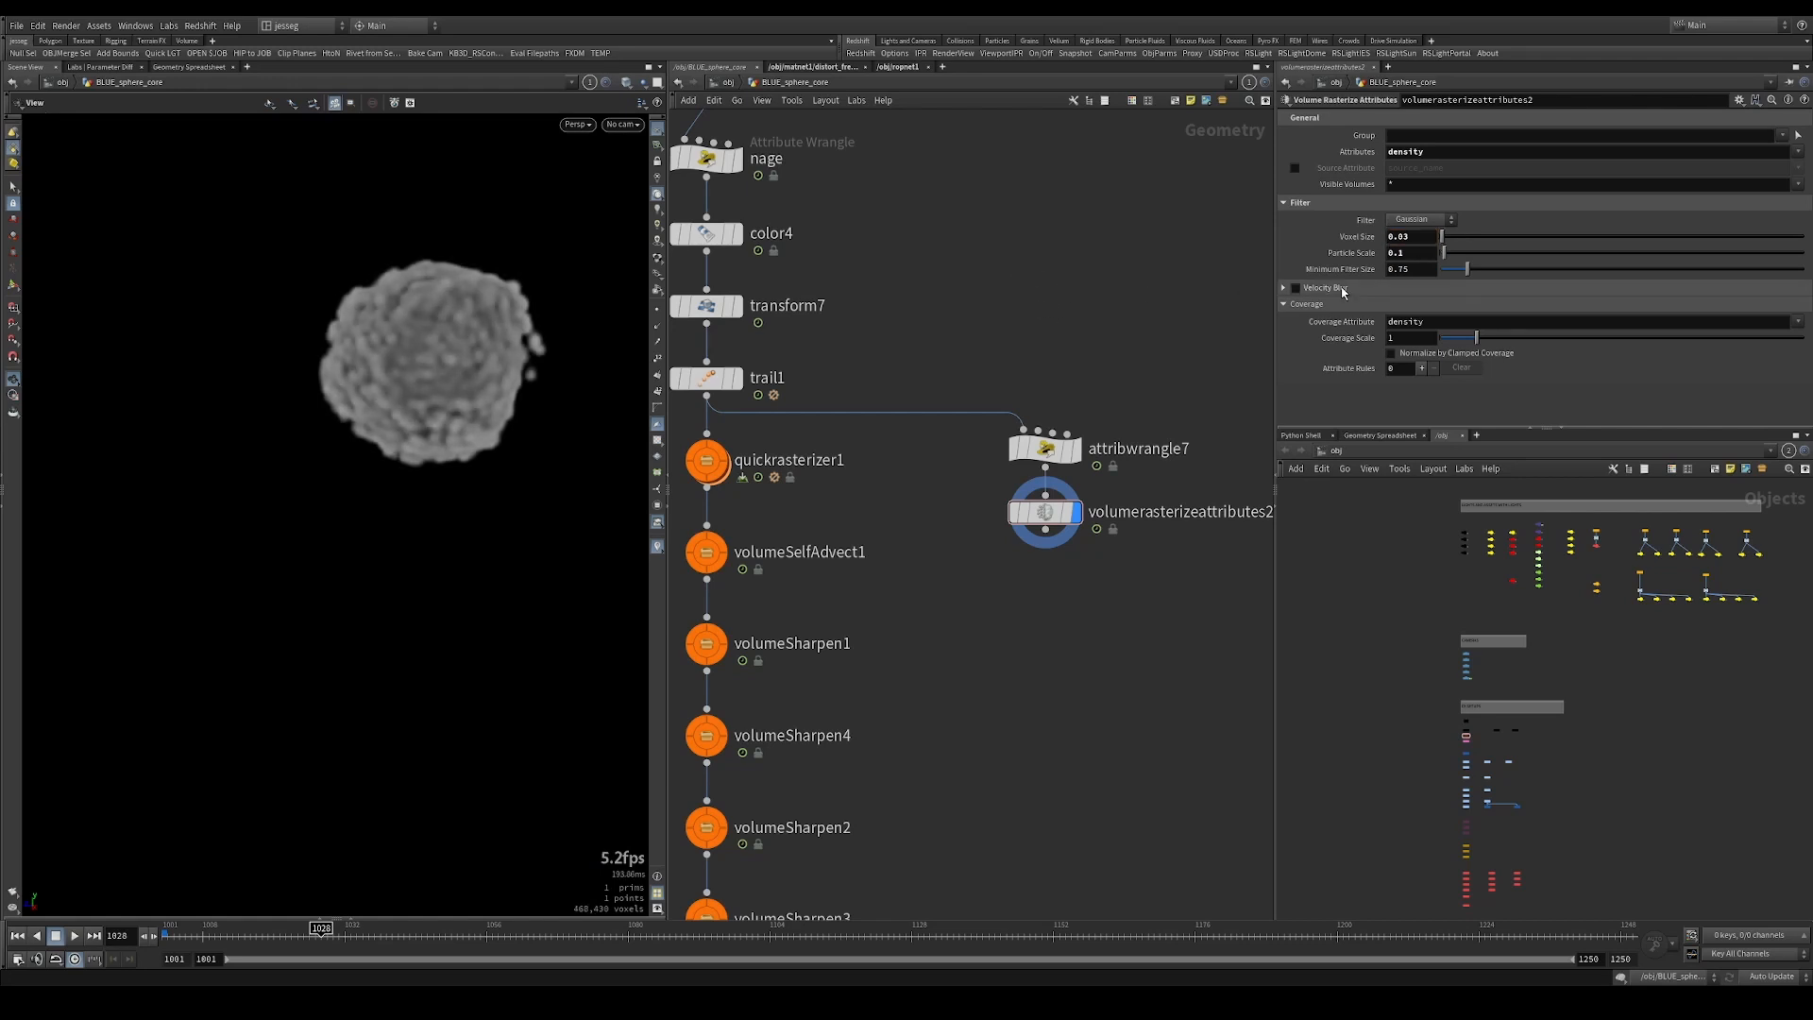
{"action": "left_click_drag", "start_coordinate": [1398, 252], "coordinate": [1416, 253]}
{"action": "type", "text": "05"}
{"action": "key", "text": "Return"}
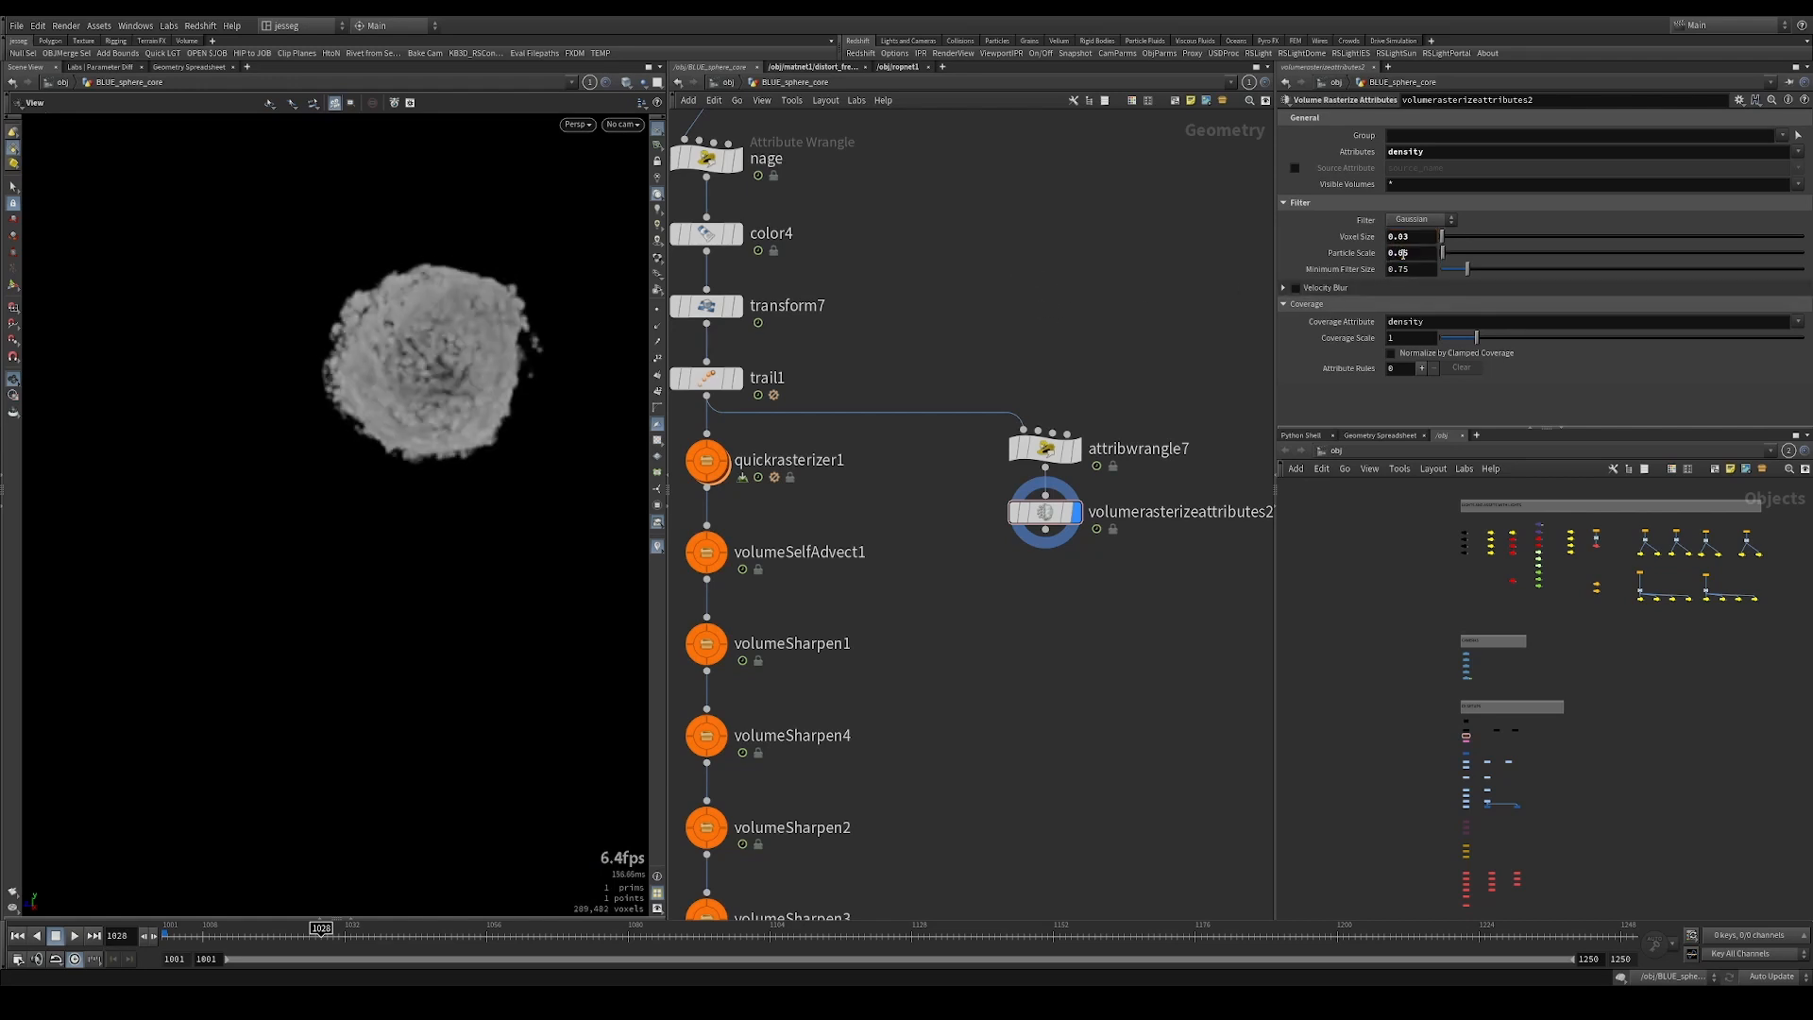
{"action": "left_click_drag", "start_coordinate": [605, 380], "coordinate": [502, 372]}
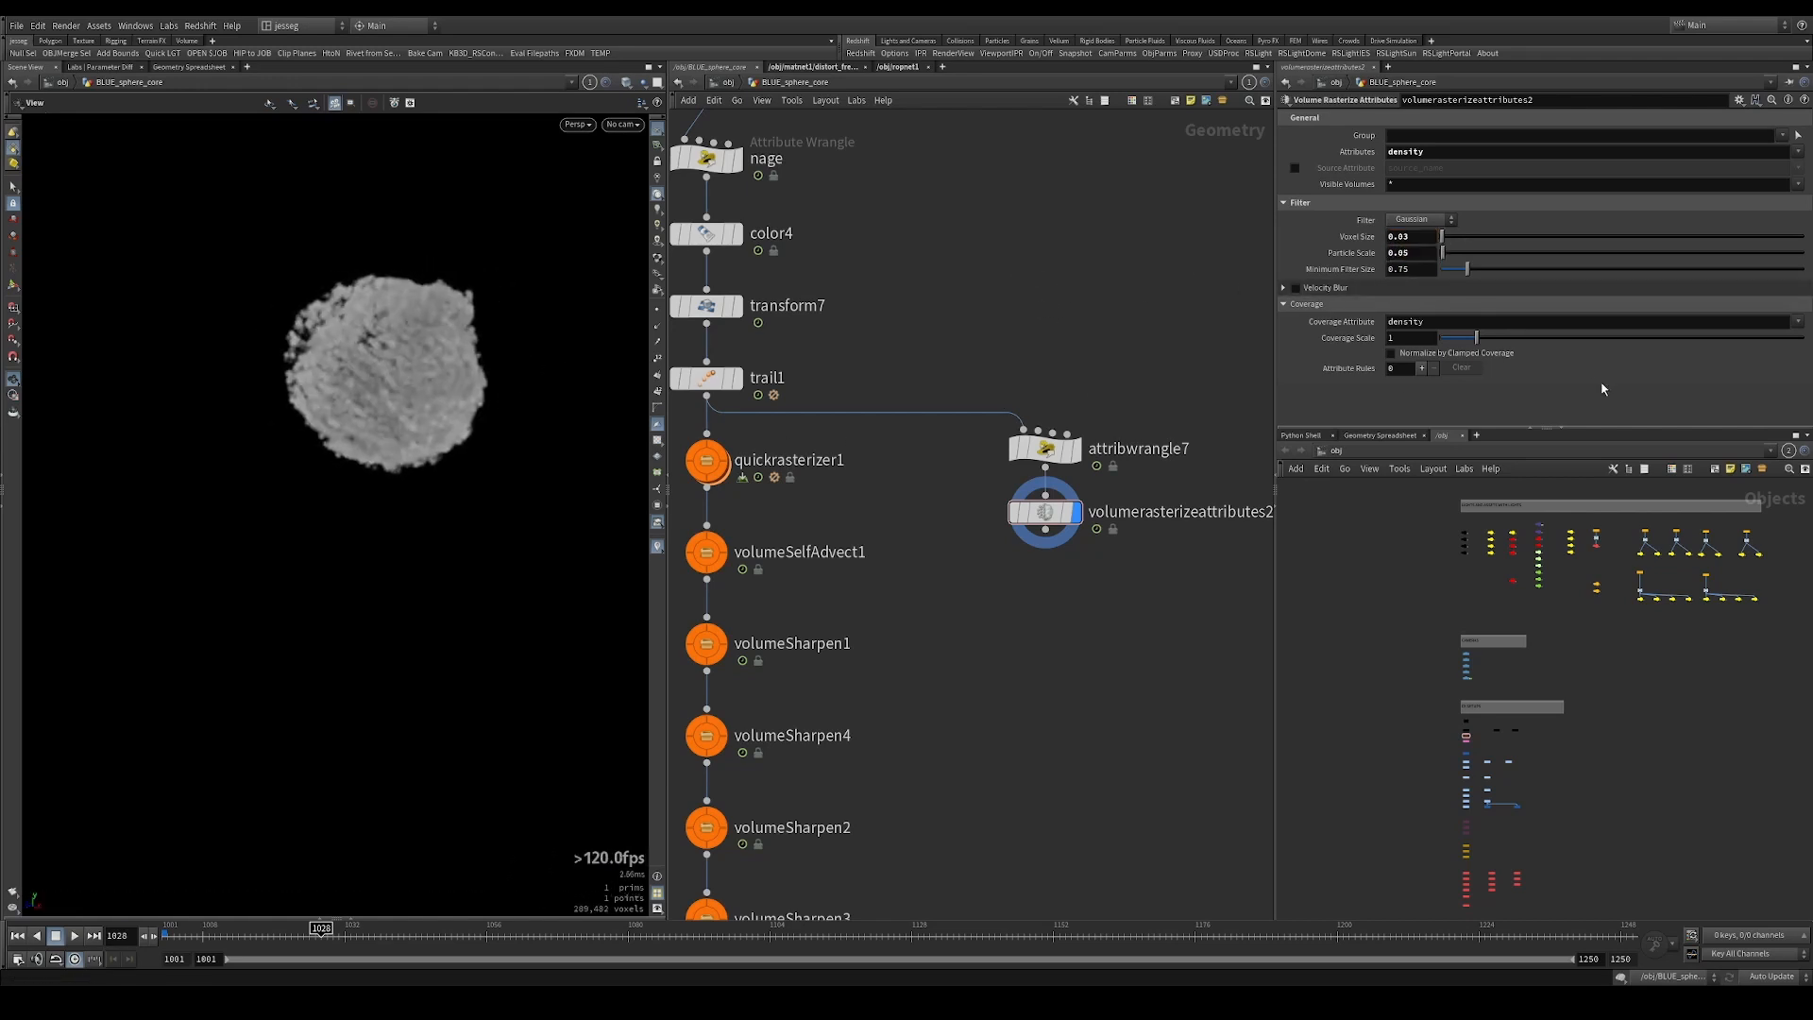
Enable Velocity Blur on volumerasterizeattributes2 and inspect the streaks on the volume up close.
{"action": "left_click", "coordinate": [1285, 288]}
{"action": "left_click", "coordinate": [1295, 288]}
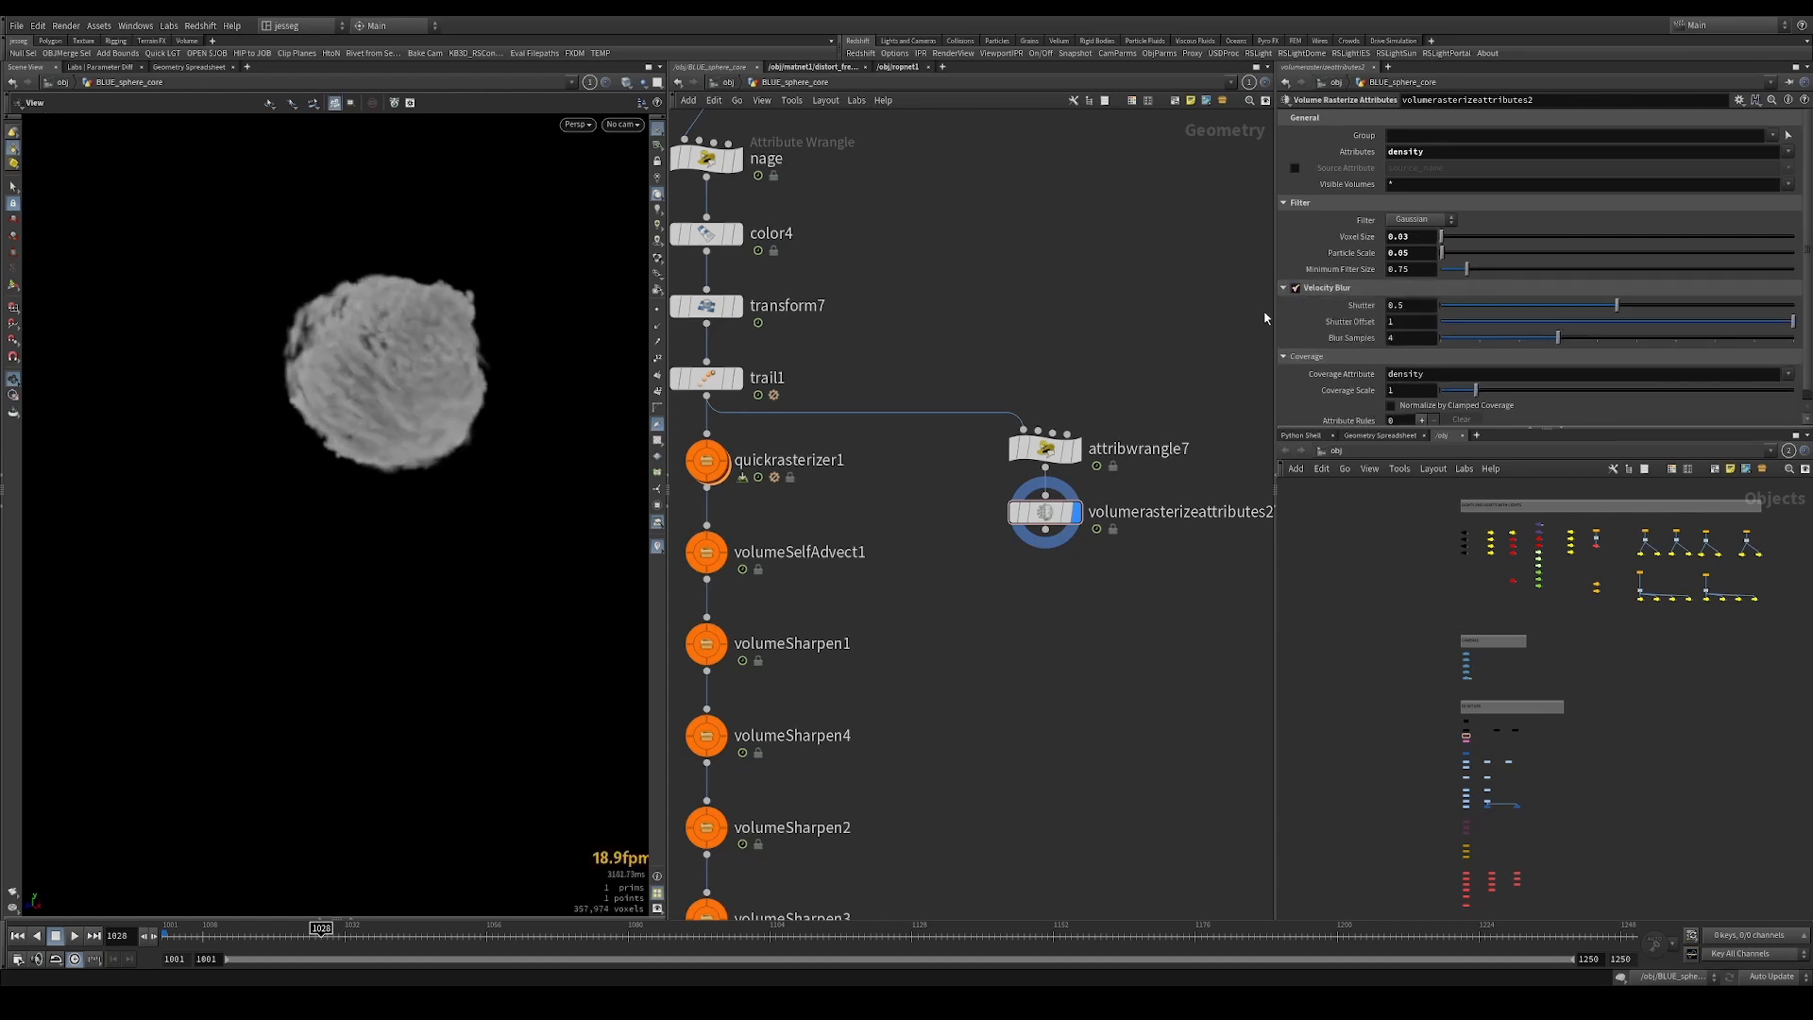
{"action": "scroll", "coordinate": [498, 307], "scroll_direction": "up", "scroll_amount": 5}
{"action": "left_click_drag", "start_coordinate": [506, 284], "coordinate": [374, 256]}
{"action": "scroll", "coordinate": [457, 235], "scroll_direction": "up", "scroll_amount": 2}
{"action": "scroll", "coordinate": [374, 257], "scroll_direction": "down", "scroll_amount": 3}
{"action": "left_click_drag", "start_coordinate": [519, 316], "coordinate": [625, 253]}
Compare the volume with Velocity Blur off and on, leave it enabled, and set its shutter to 1.
{"action": "left_click", "coordinate": [1295, 288]}
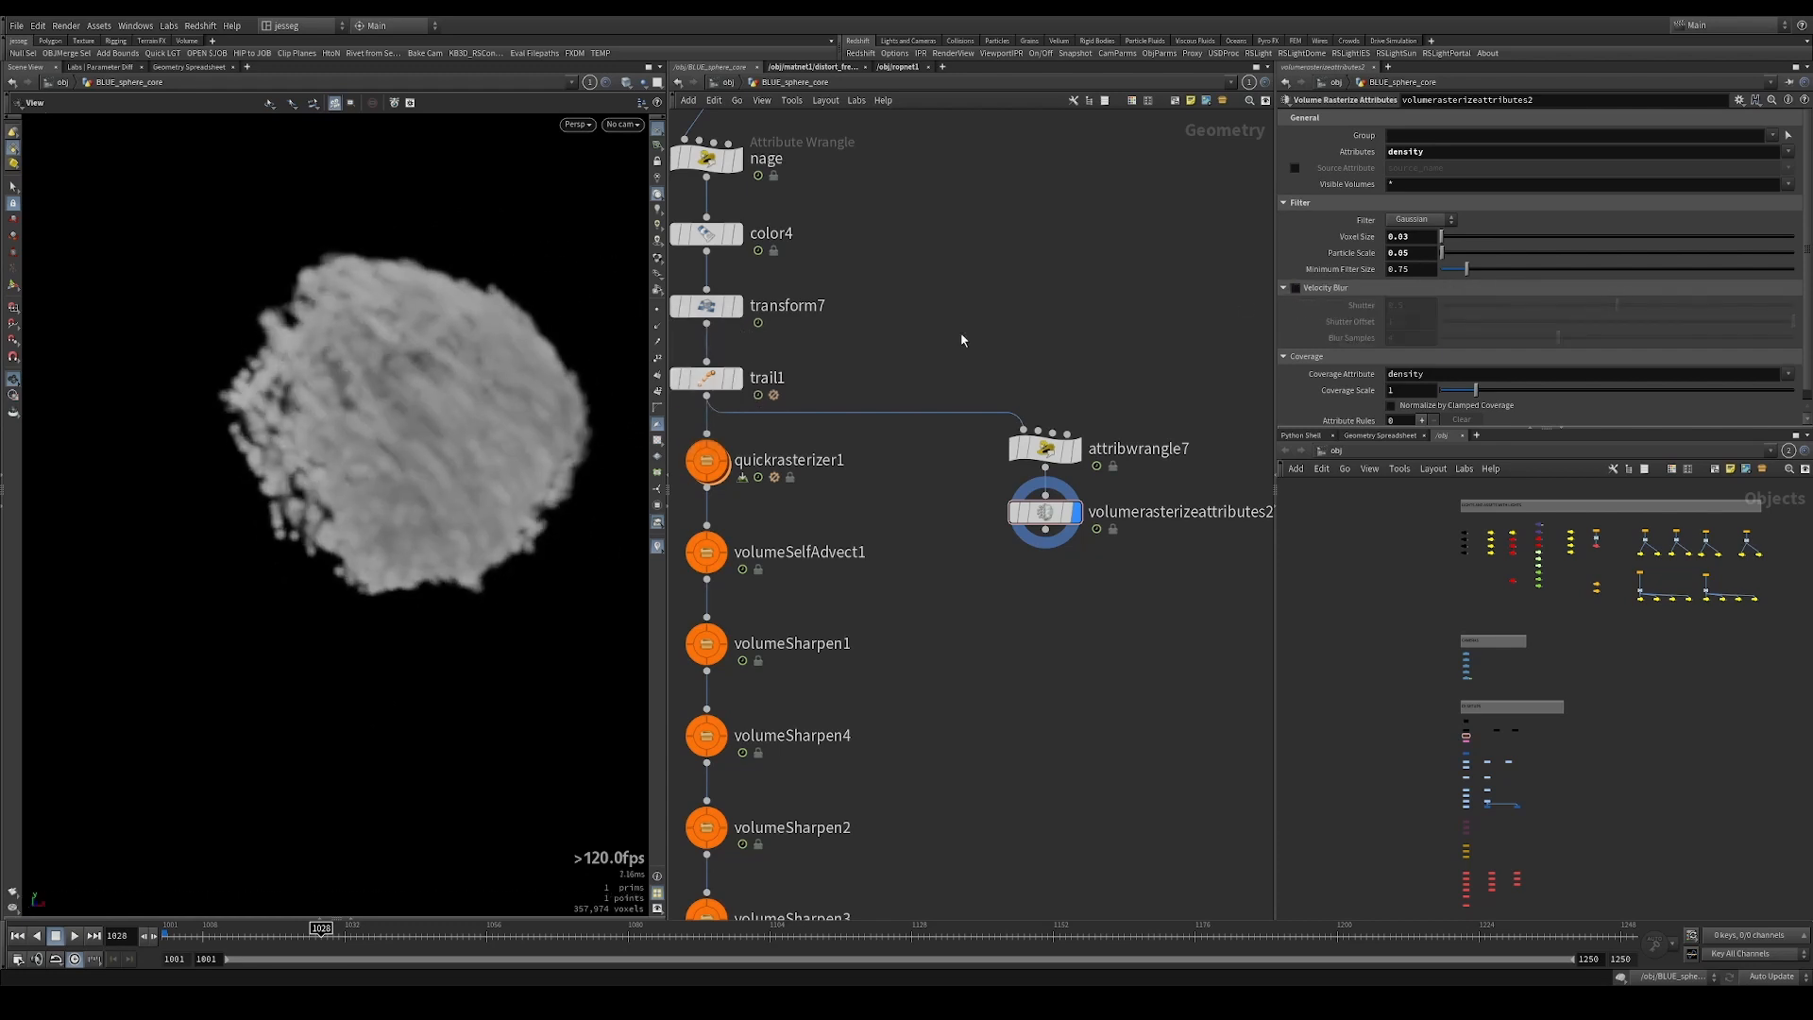
{"action": "scroll", "coordinate": [377, 321], "scroll_direction": "up", "scroll_amount": 3}
{"action": "scroll", "coordinate": [446, 346], "scroll_direction": "up", "scroll_amount": 1}
{"action": "left_click_drag", "start_coordinate": [447, 346], "coordinate": [115, 312]}
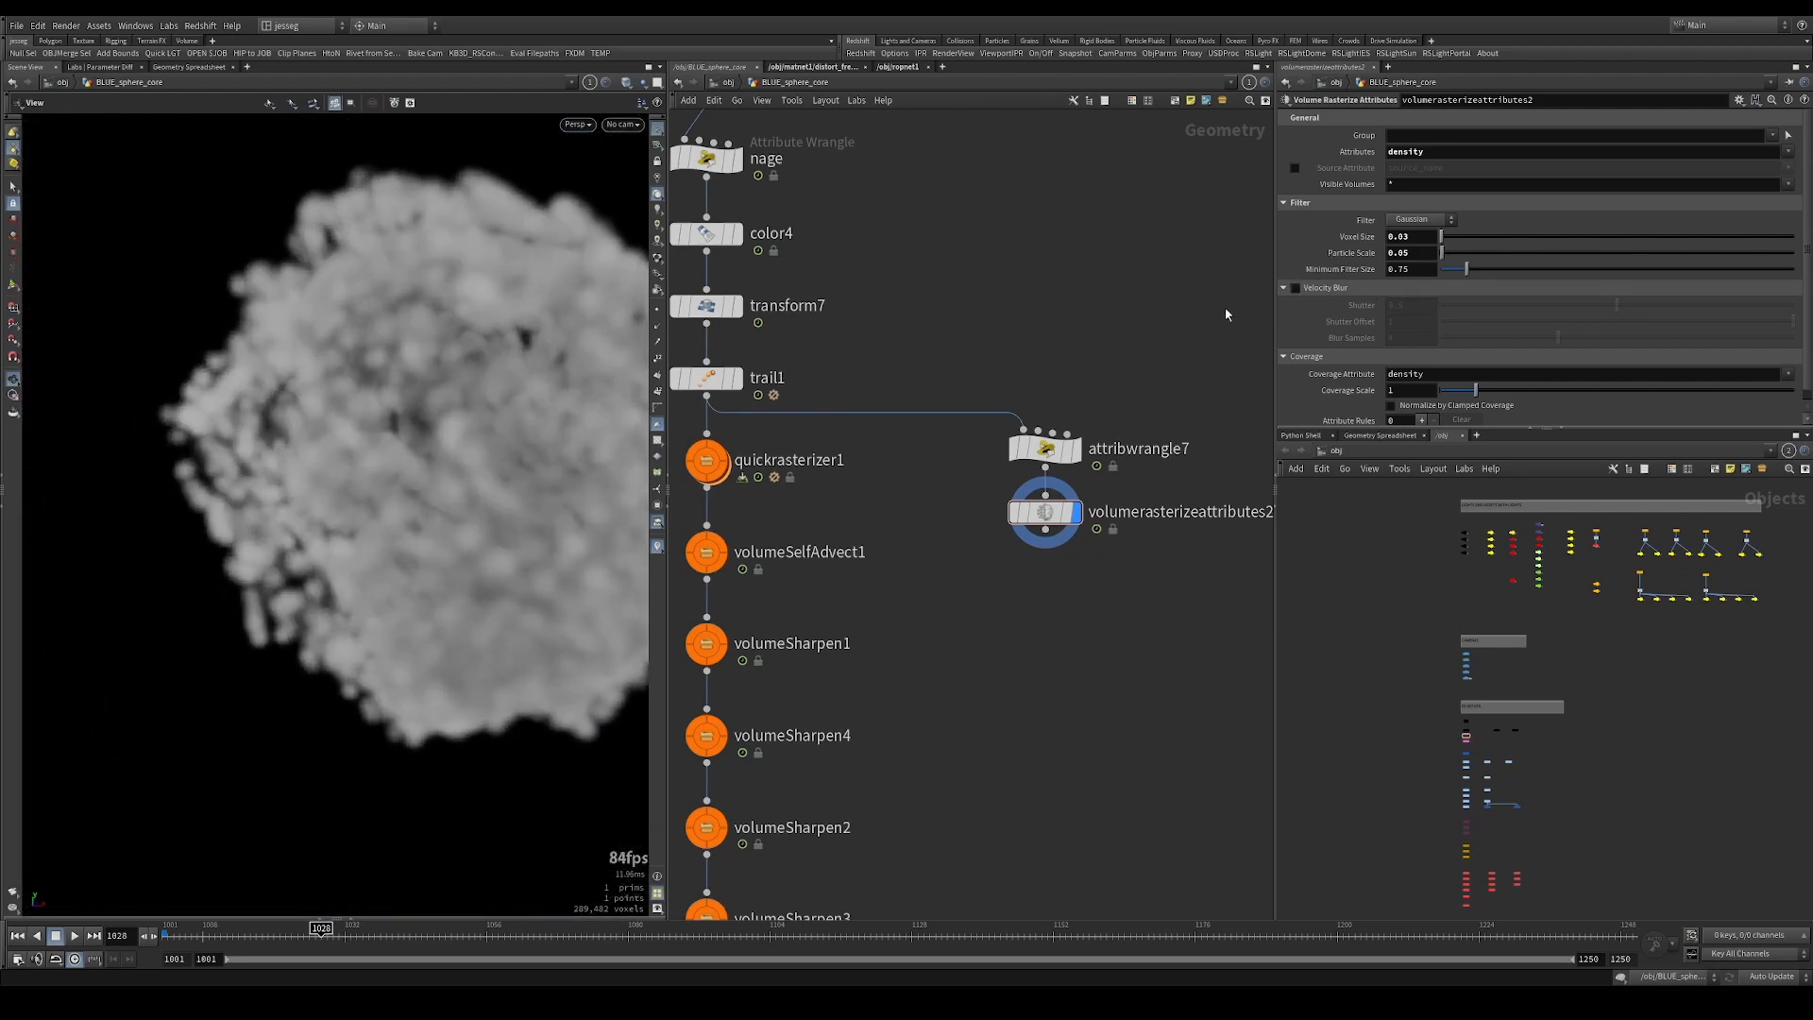
{"action": "left_click", "coordinate": [1296, 289]}
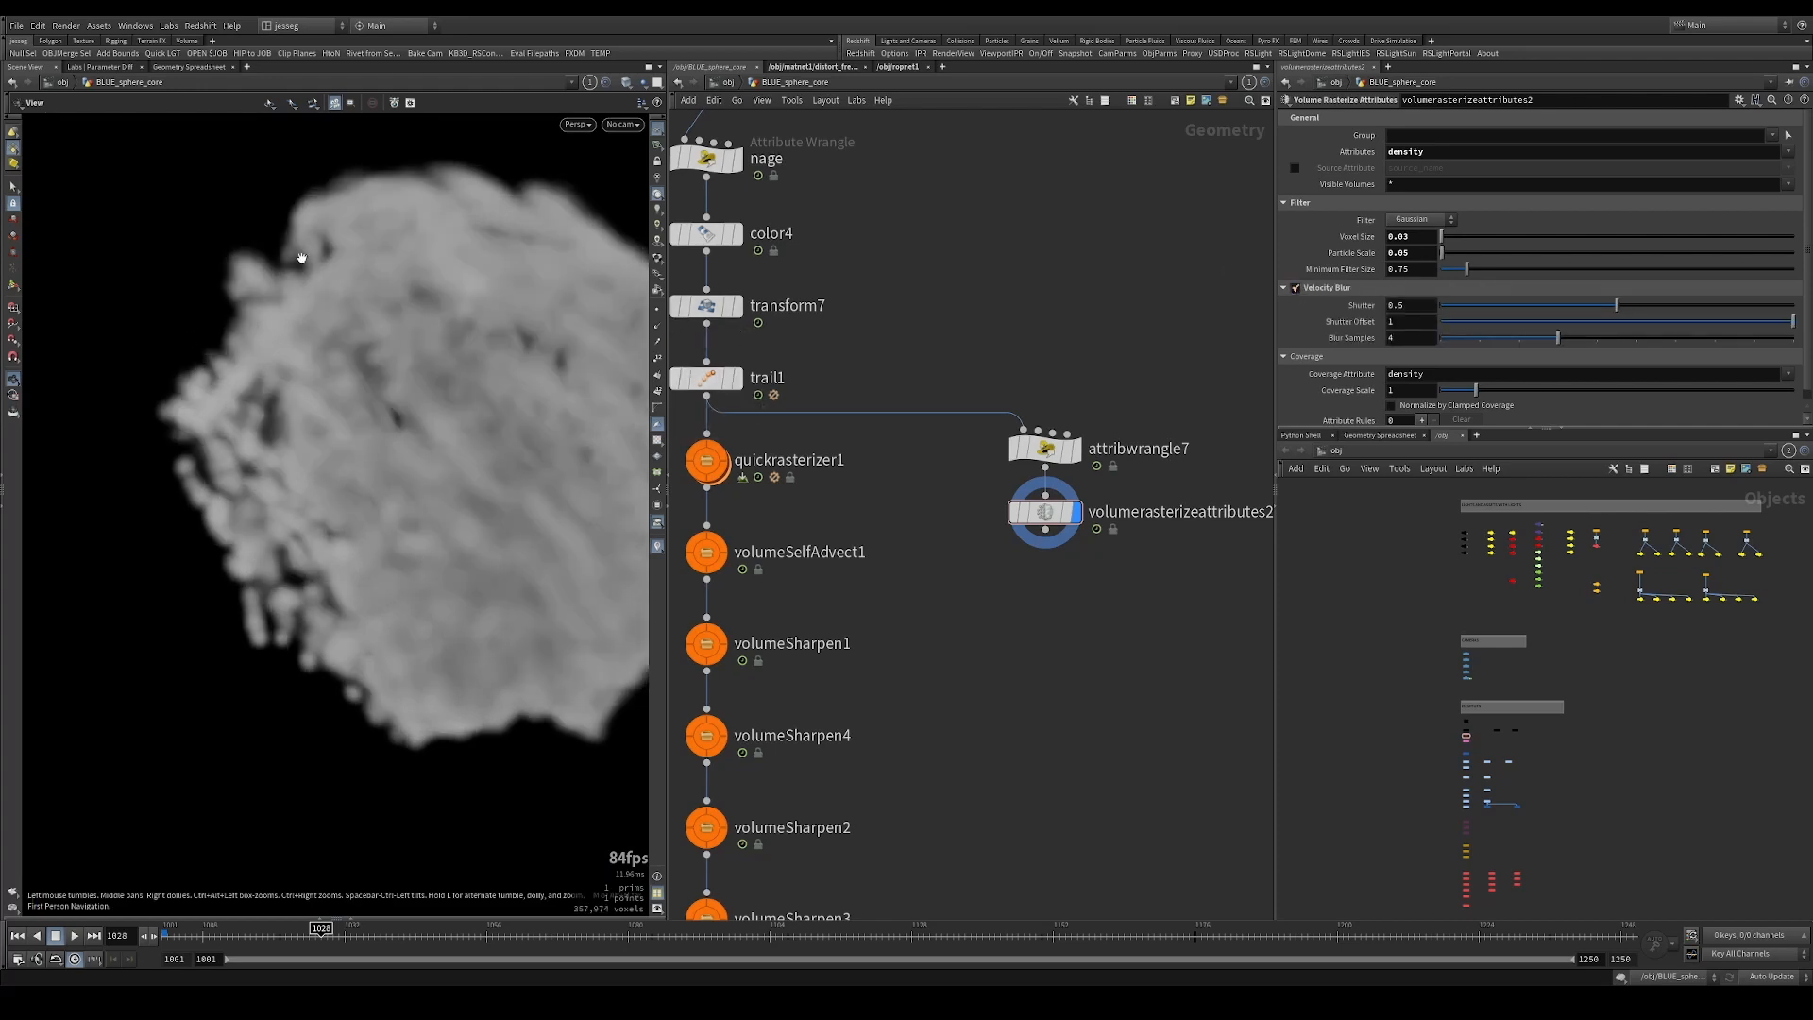
{"action": "left_click_drag", "start_coordinate": [296, 252], "coordinate": [485, 317]}
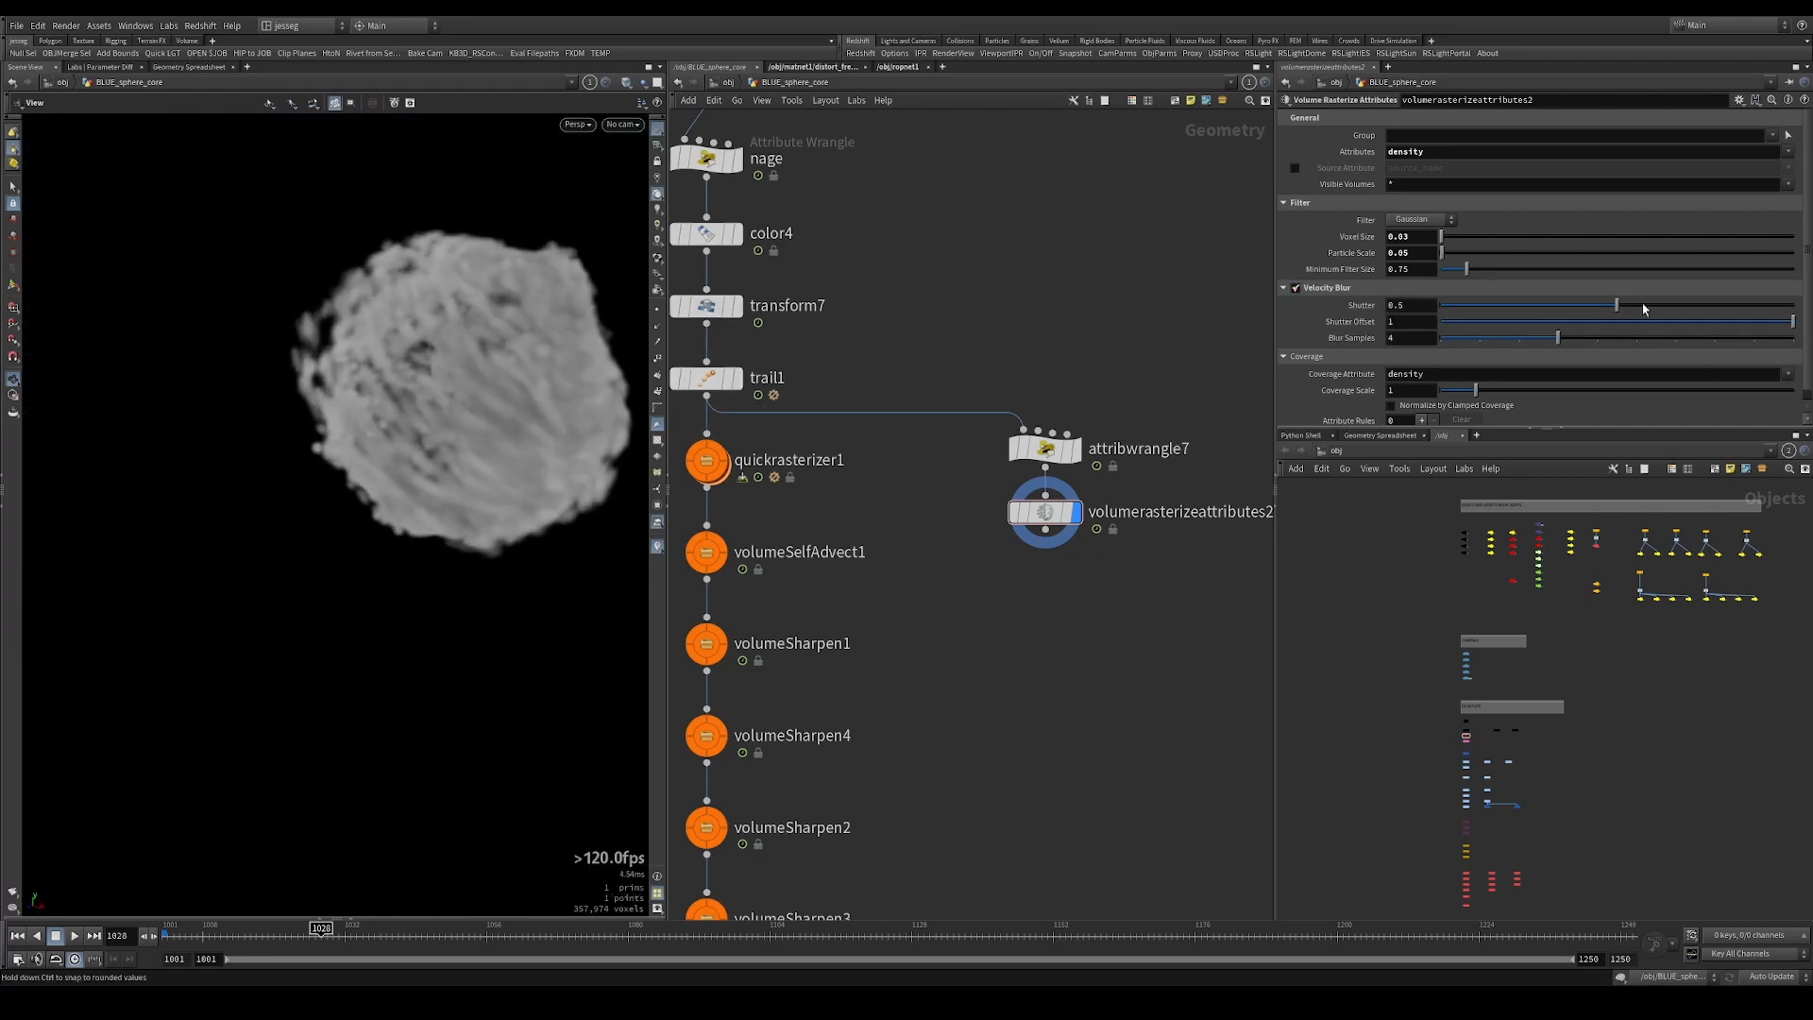
{"action": "left_click_drag", "start_coordinate": [1616, 305], "coordinate": [1792, 305]}
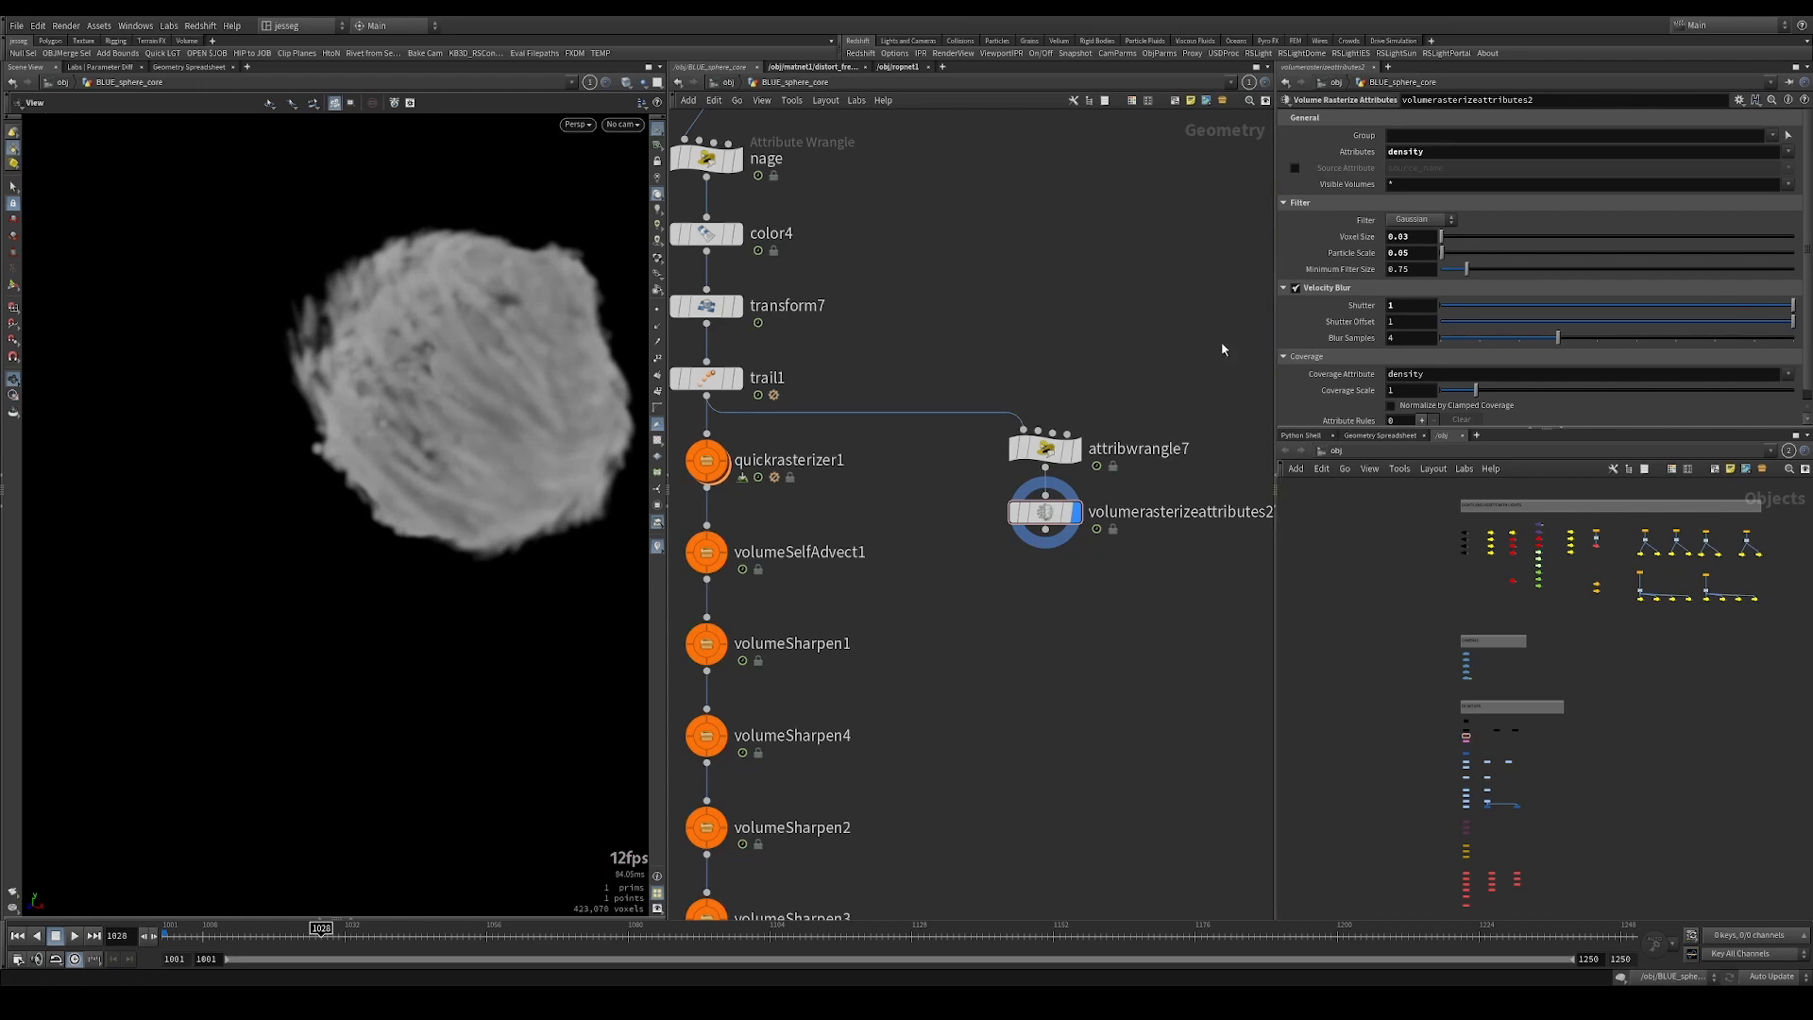
Display quickrasterizer1's volume for comparison with the standard rasterize setup.
{"action": "middle_click_drag", "start_coordinate": [828, 421], "coordinate": [1041, 404]}
{"action": "scroll", "coordinate": [1041, 404], "scroll_direction": "down", "scroll_amount": 2}
{"action": "left_click_drag", "start_coordinate": [1019, 460], "coordinate": [902, 406]}
{"action": "key", "text": "r"}
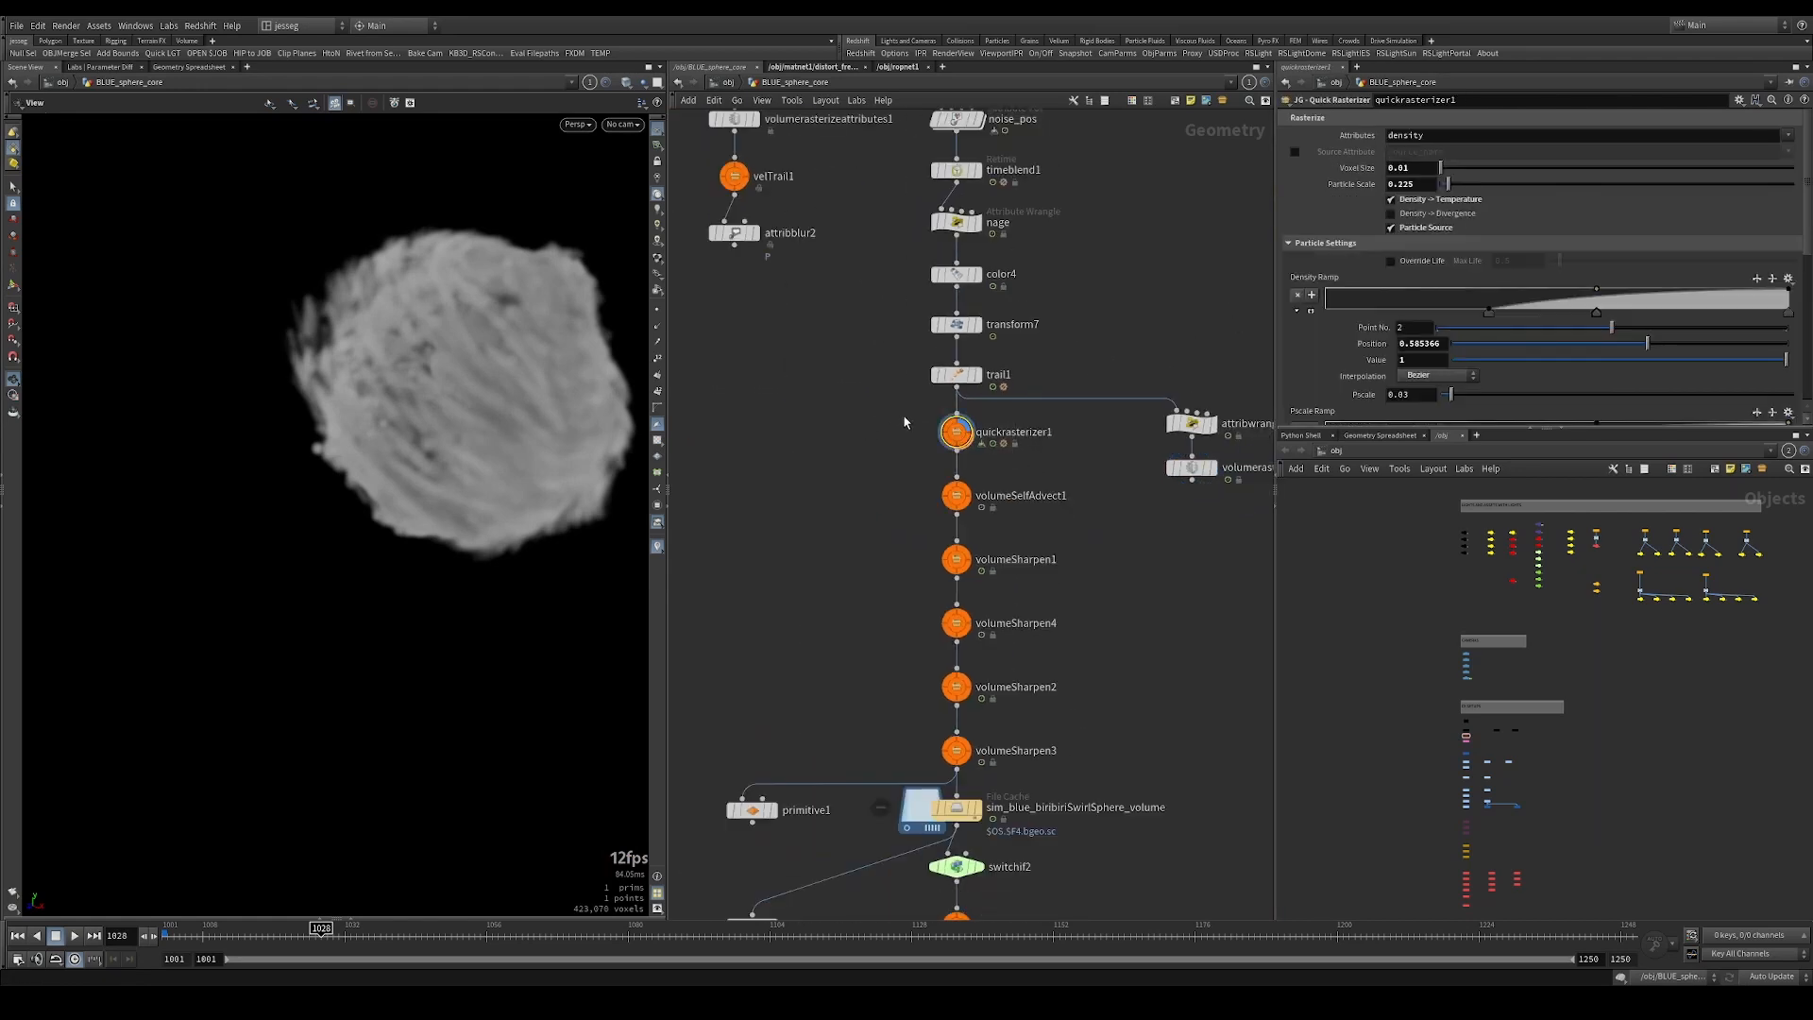
{"action": "scroll", "coordinate": [1012, 435], "scroll_direction": "up", "scroll_amount": 2}
{"action": "middle_click_drag", "start_coordinate": [1058, 448], "coordinate": [993, 451]}
{"action": "left_click_drag", "start_coordinate": [994, 458], "coordinate": [795, 385]}
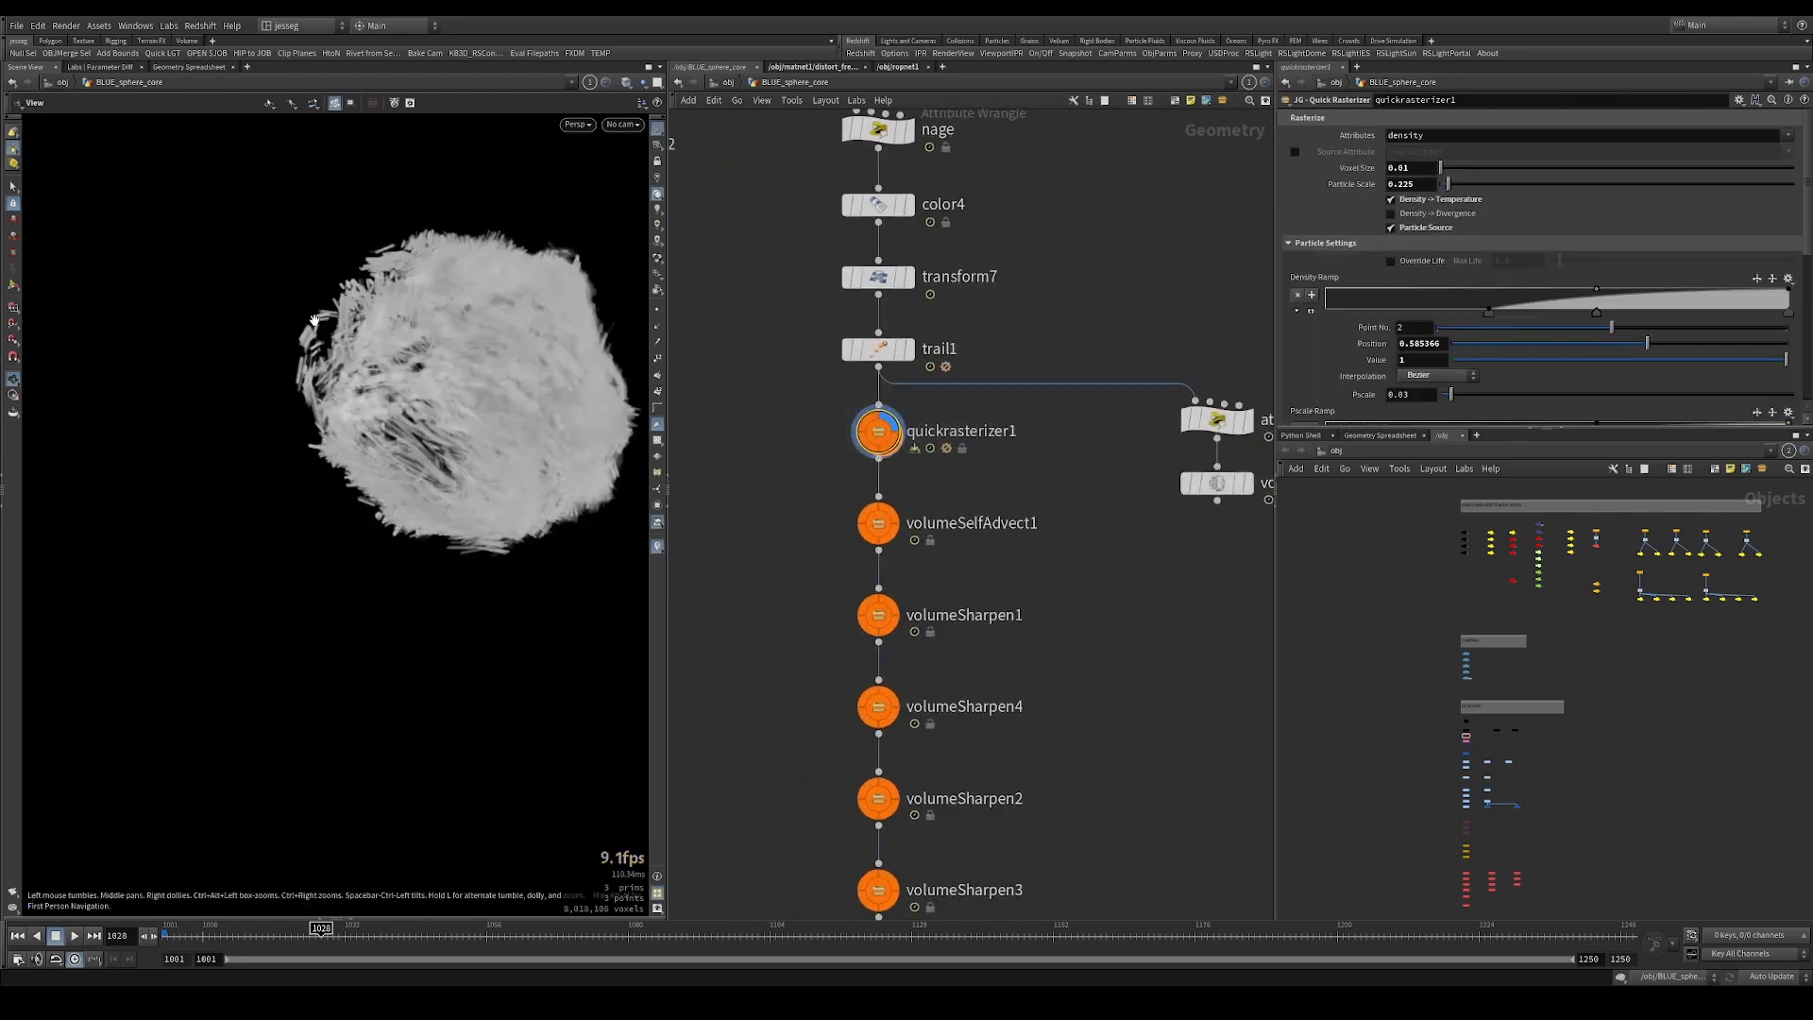
Examine quickrasterizer1's volume from several angles and review its density ramp, pscale and volume motion deform settings.
{"action": "middle_click_drag", "start_coordinate": [1077, 449], "coordinate": [955, 464]}
{"action": "left_click_drag", "start_coordinate": [1025, 461], "coordinate": [1199, 360]}
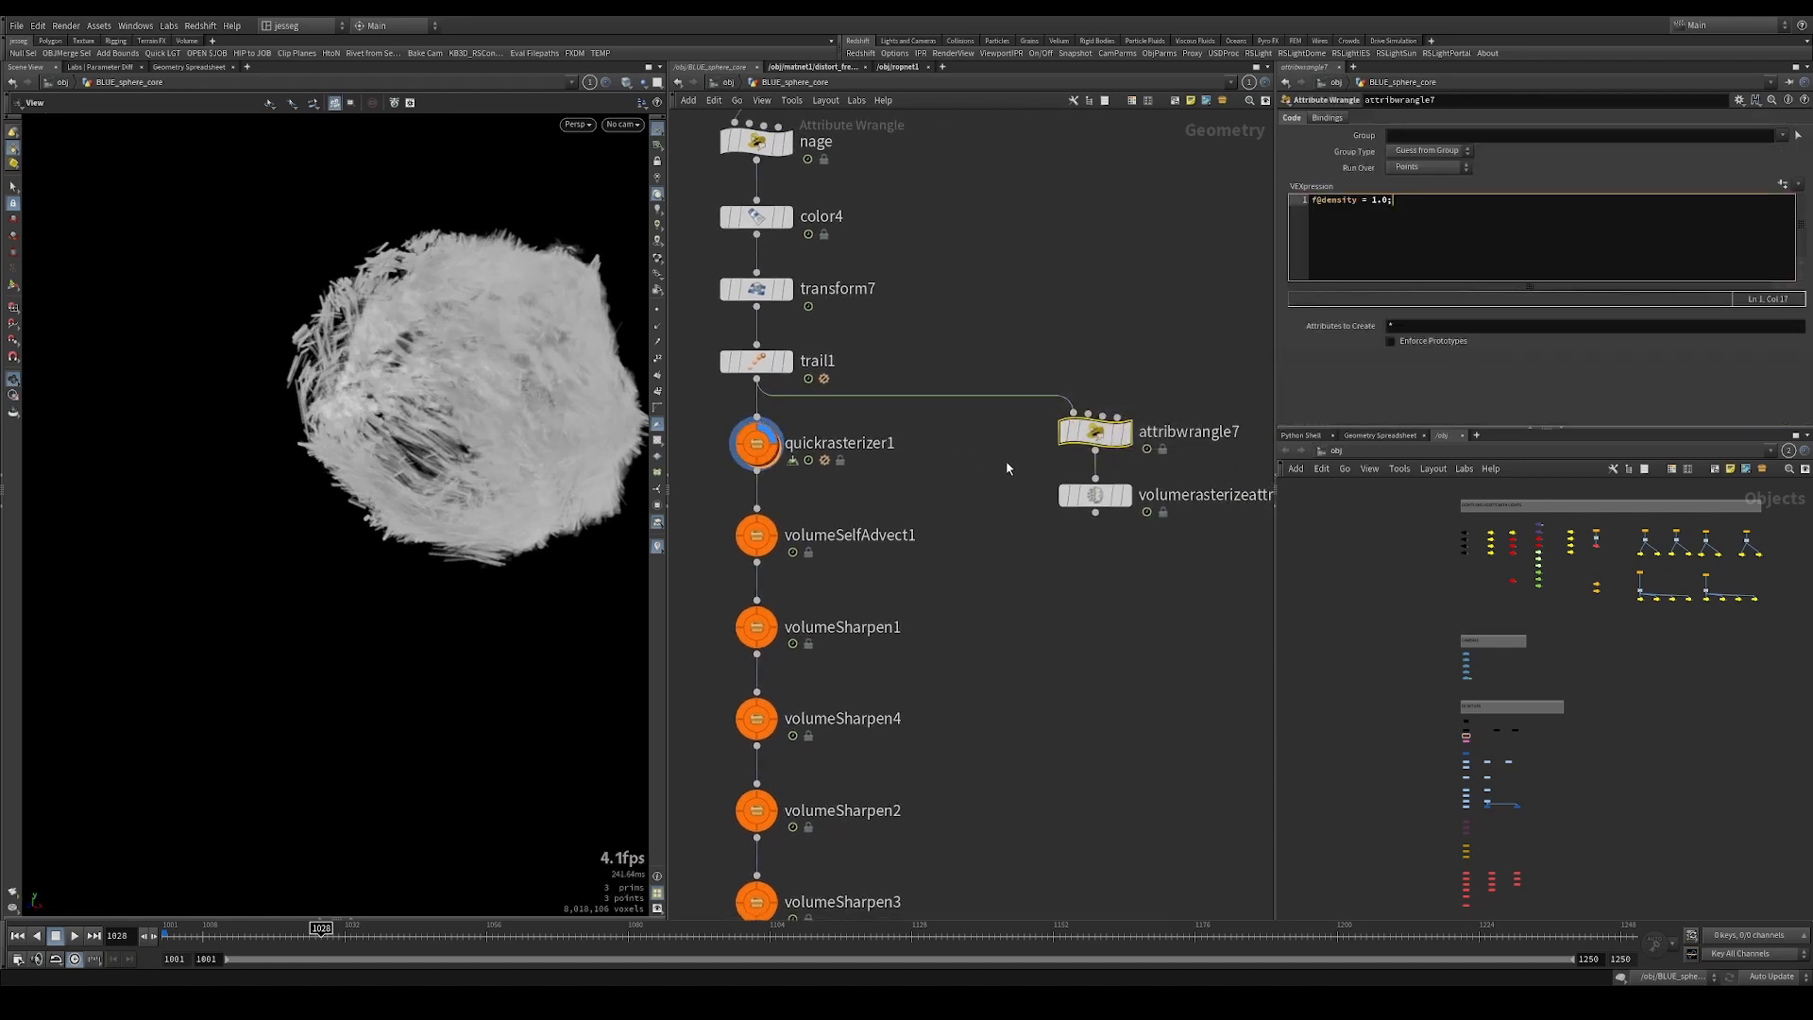
{"action": "left_click_drag", "start_coordinate": [886, 479], "coordinate": [677, 408]}
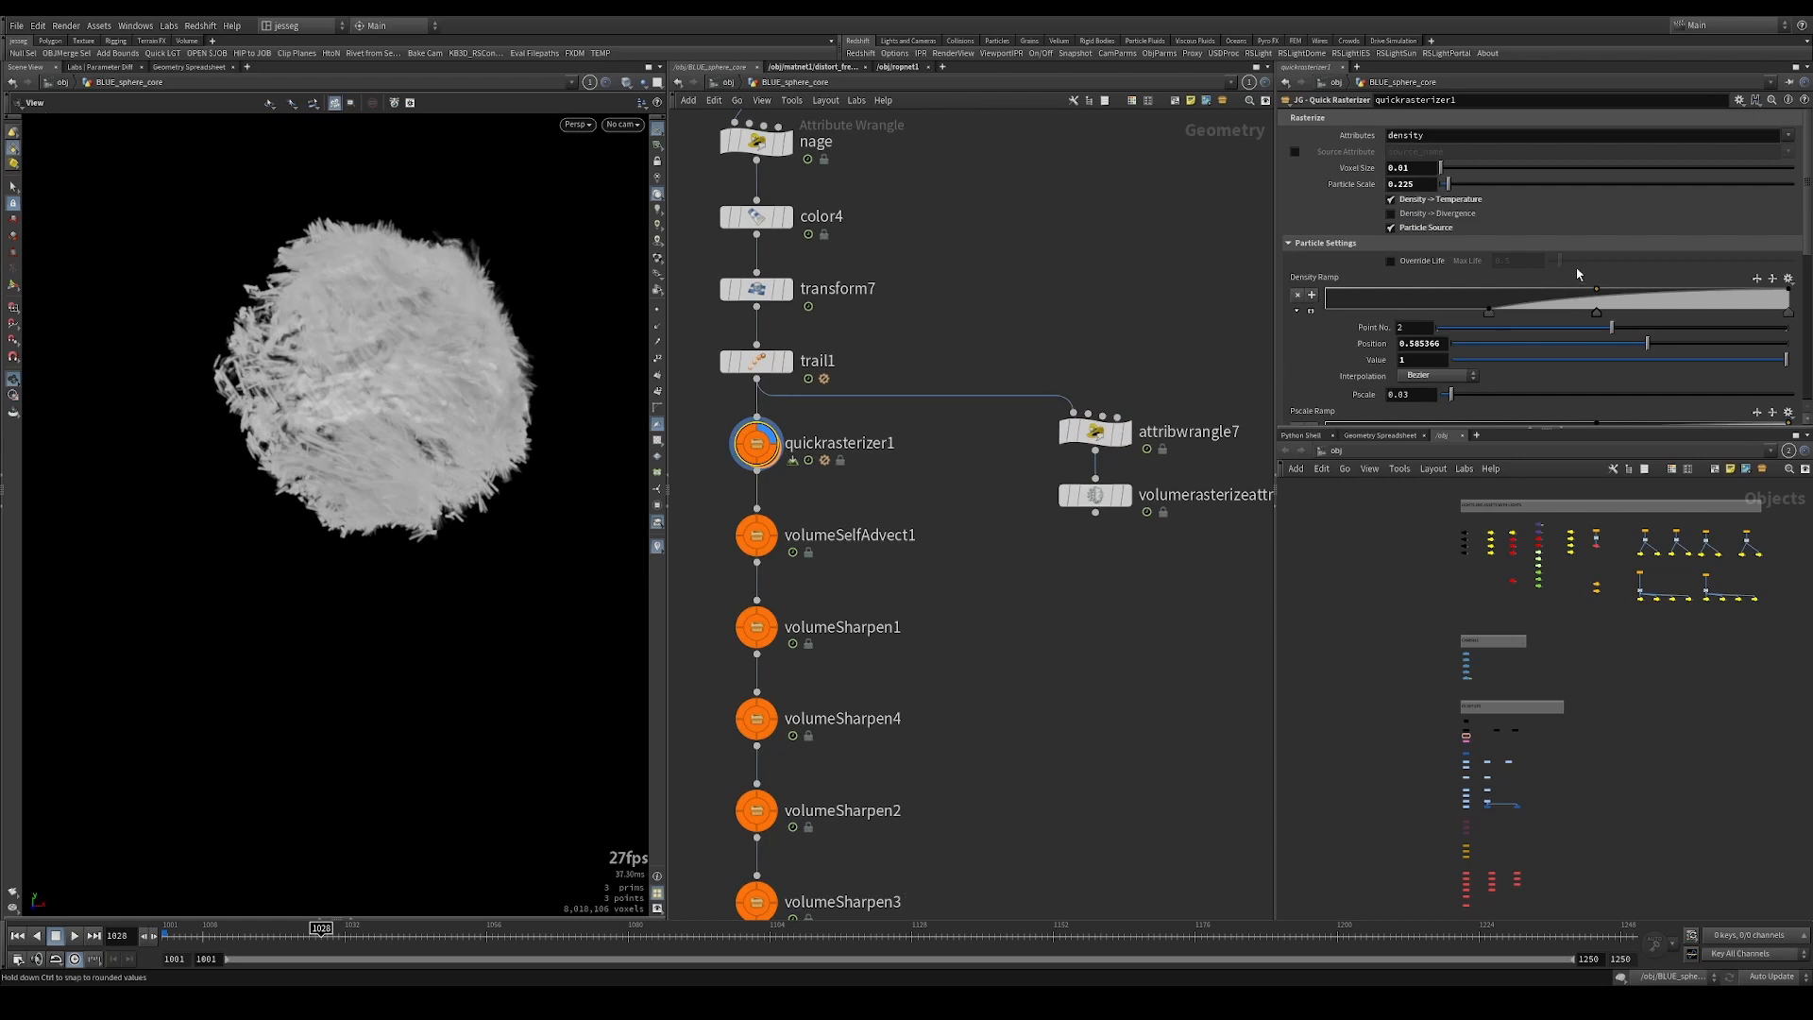
{"action": "left_click_drag", "start_coordinate": [249, 366], "coordinate": [308, 365]}
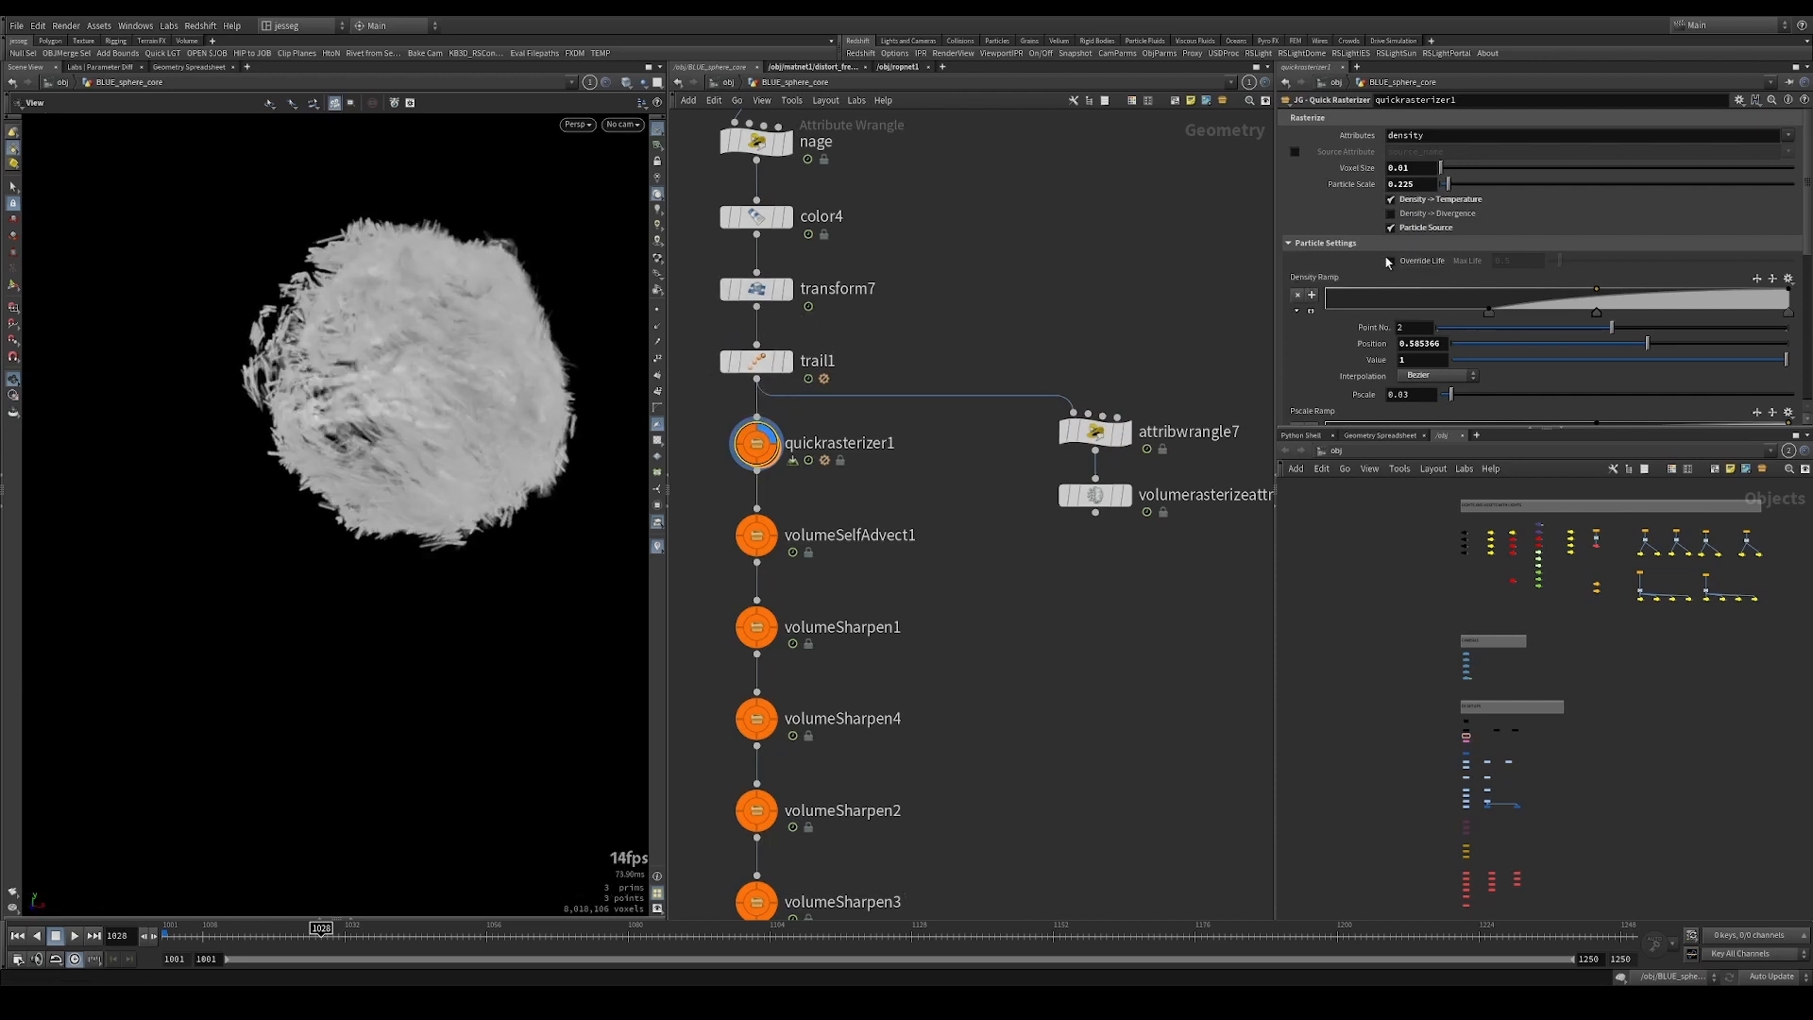
{"action": "scroll", "coordinate": [1371, 257], "scroll_direction": "down", "scroll_amount": 1}
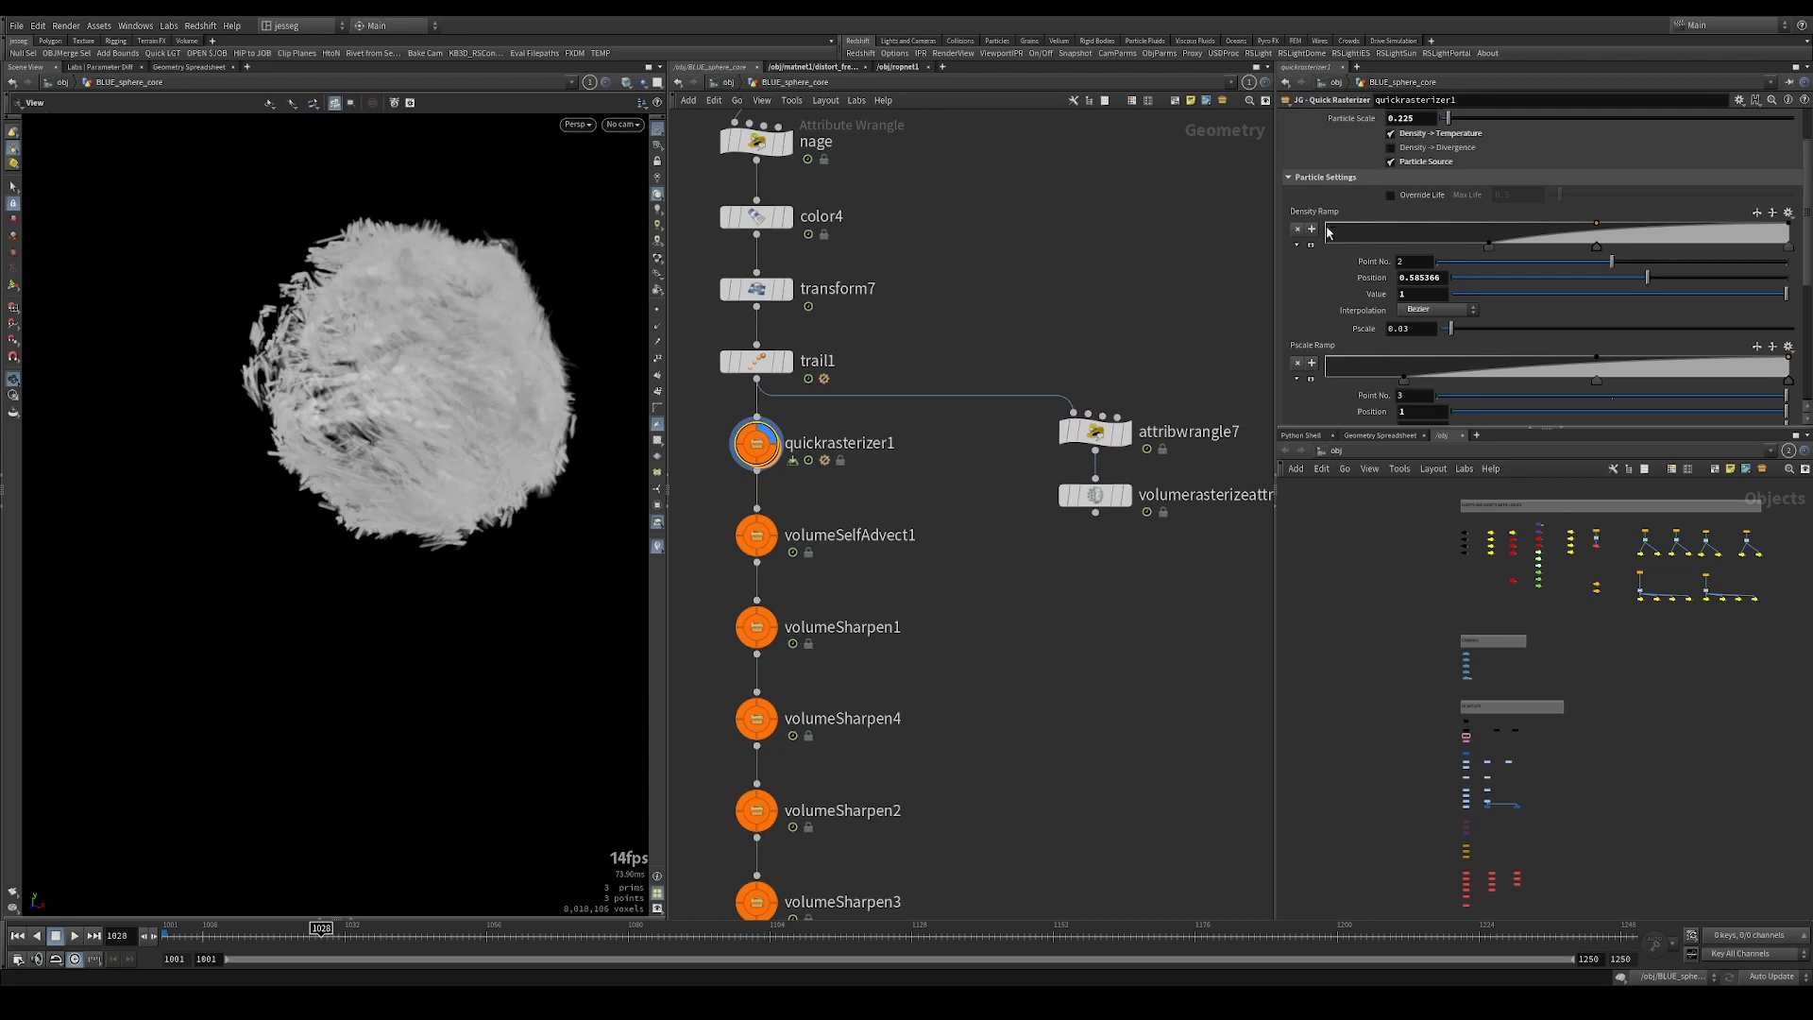
{"action": "scroll", "coordinate": [1454, 284], "scroll_direction": "down", "scroll_amount": 4}
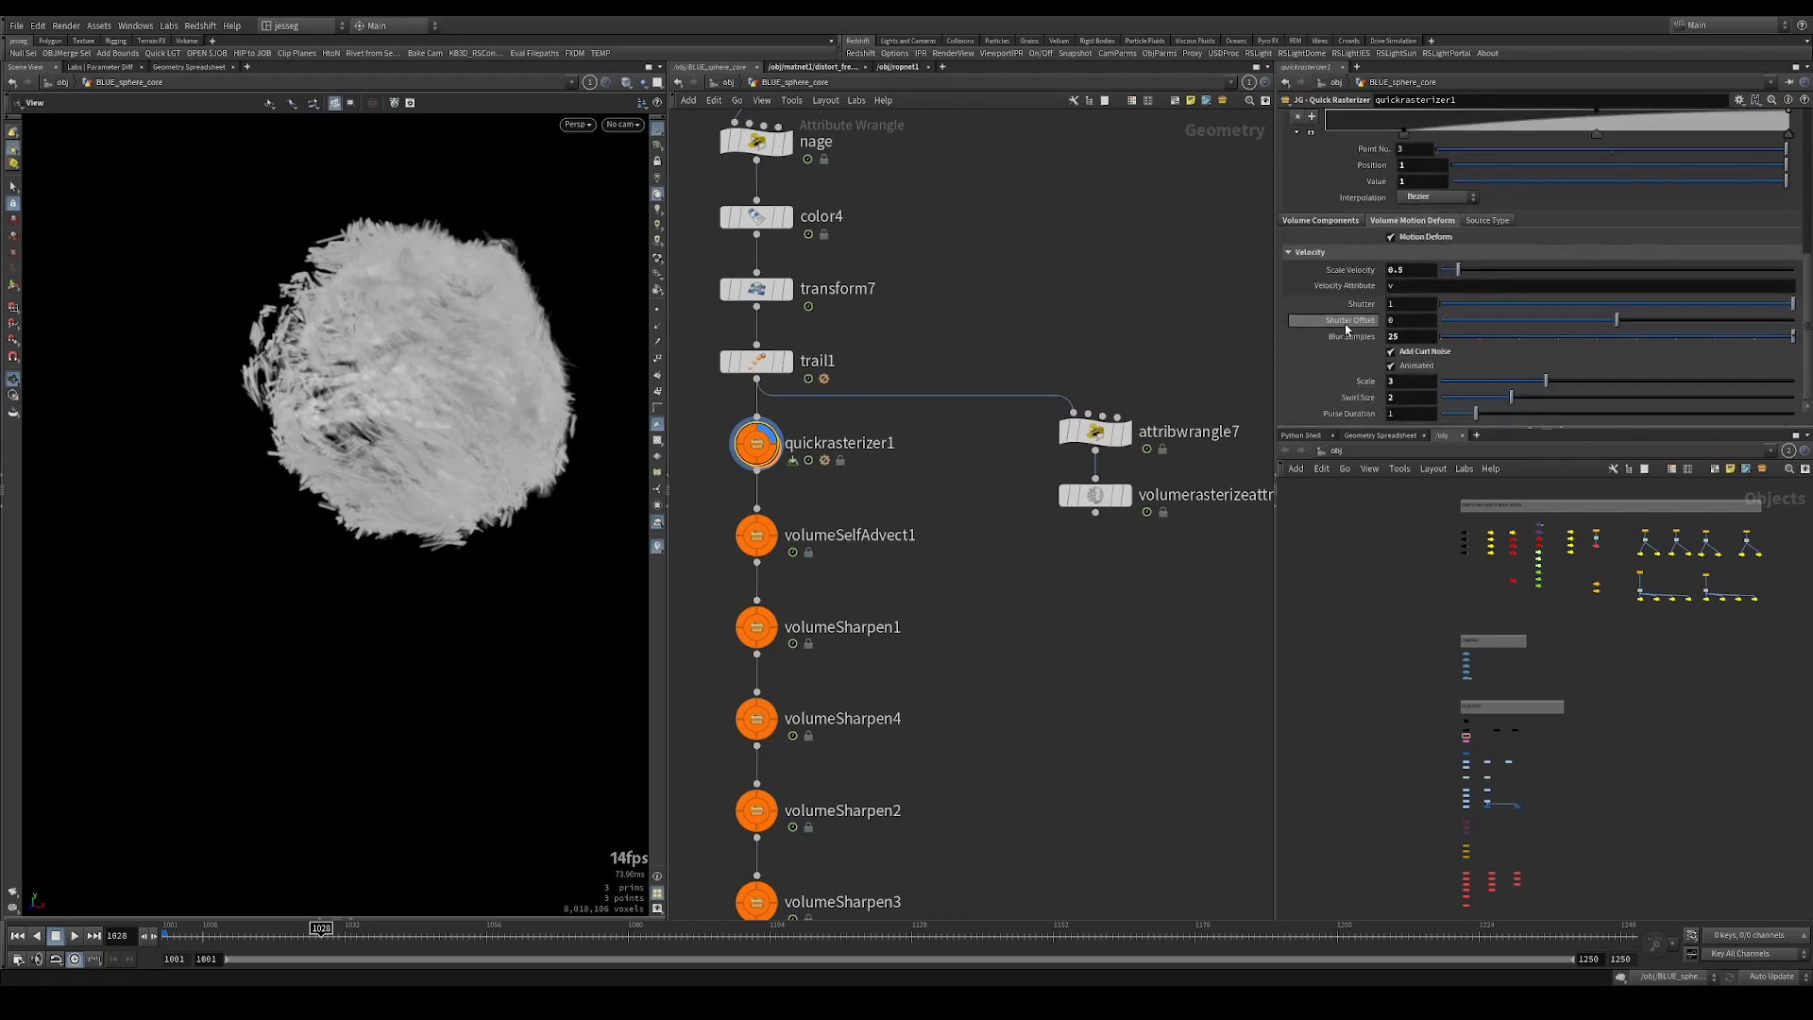
Move volumerasterizeattributes2 further below attribwrangle7 and display the wrangle's points.
{"action": "middle_click_drag", "start_coordinate": [906, 486], "coordinate": [854, 428]}
{"action": "left_click_drag", "start_coordinate": [1029, 453], "coordinate": [1029, 553]}
{"action": "left_click", "coordinate": [1046, 371]}
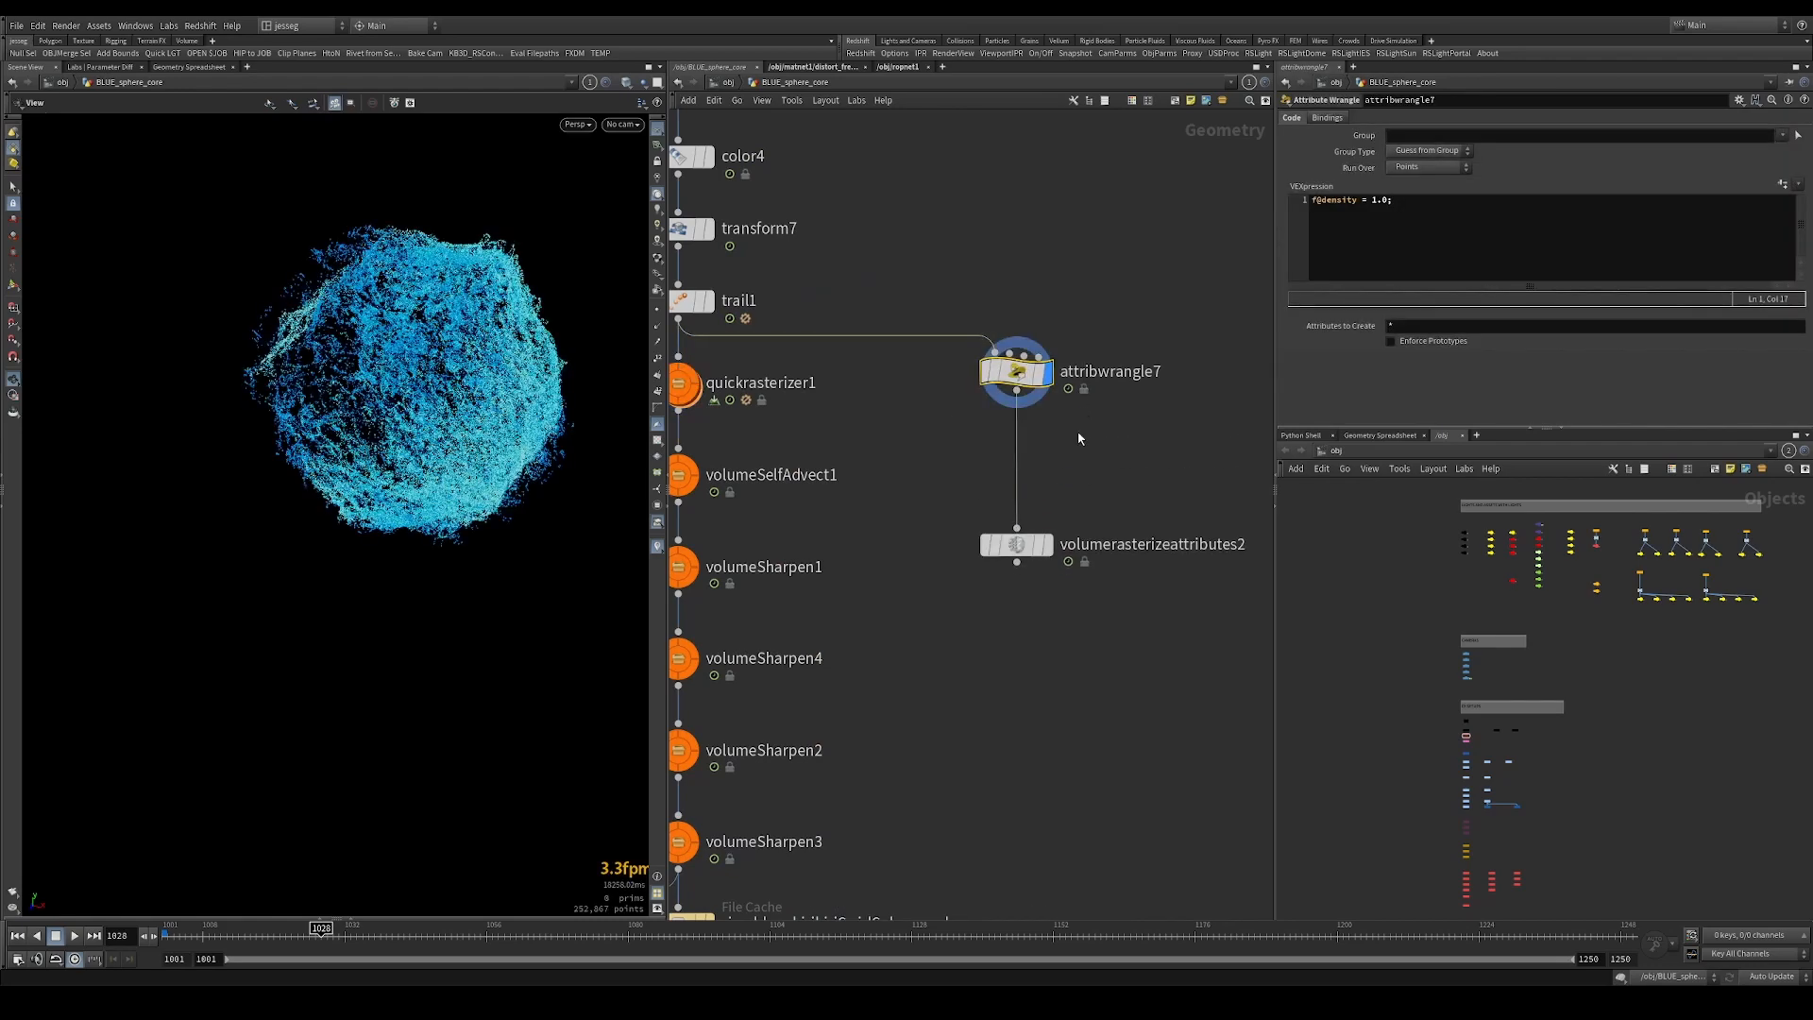
{"action": "left_click_drag", "start_coordinate": [423, 363], "coordinate": [419, 385]}
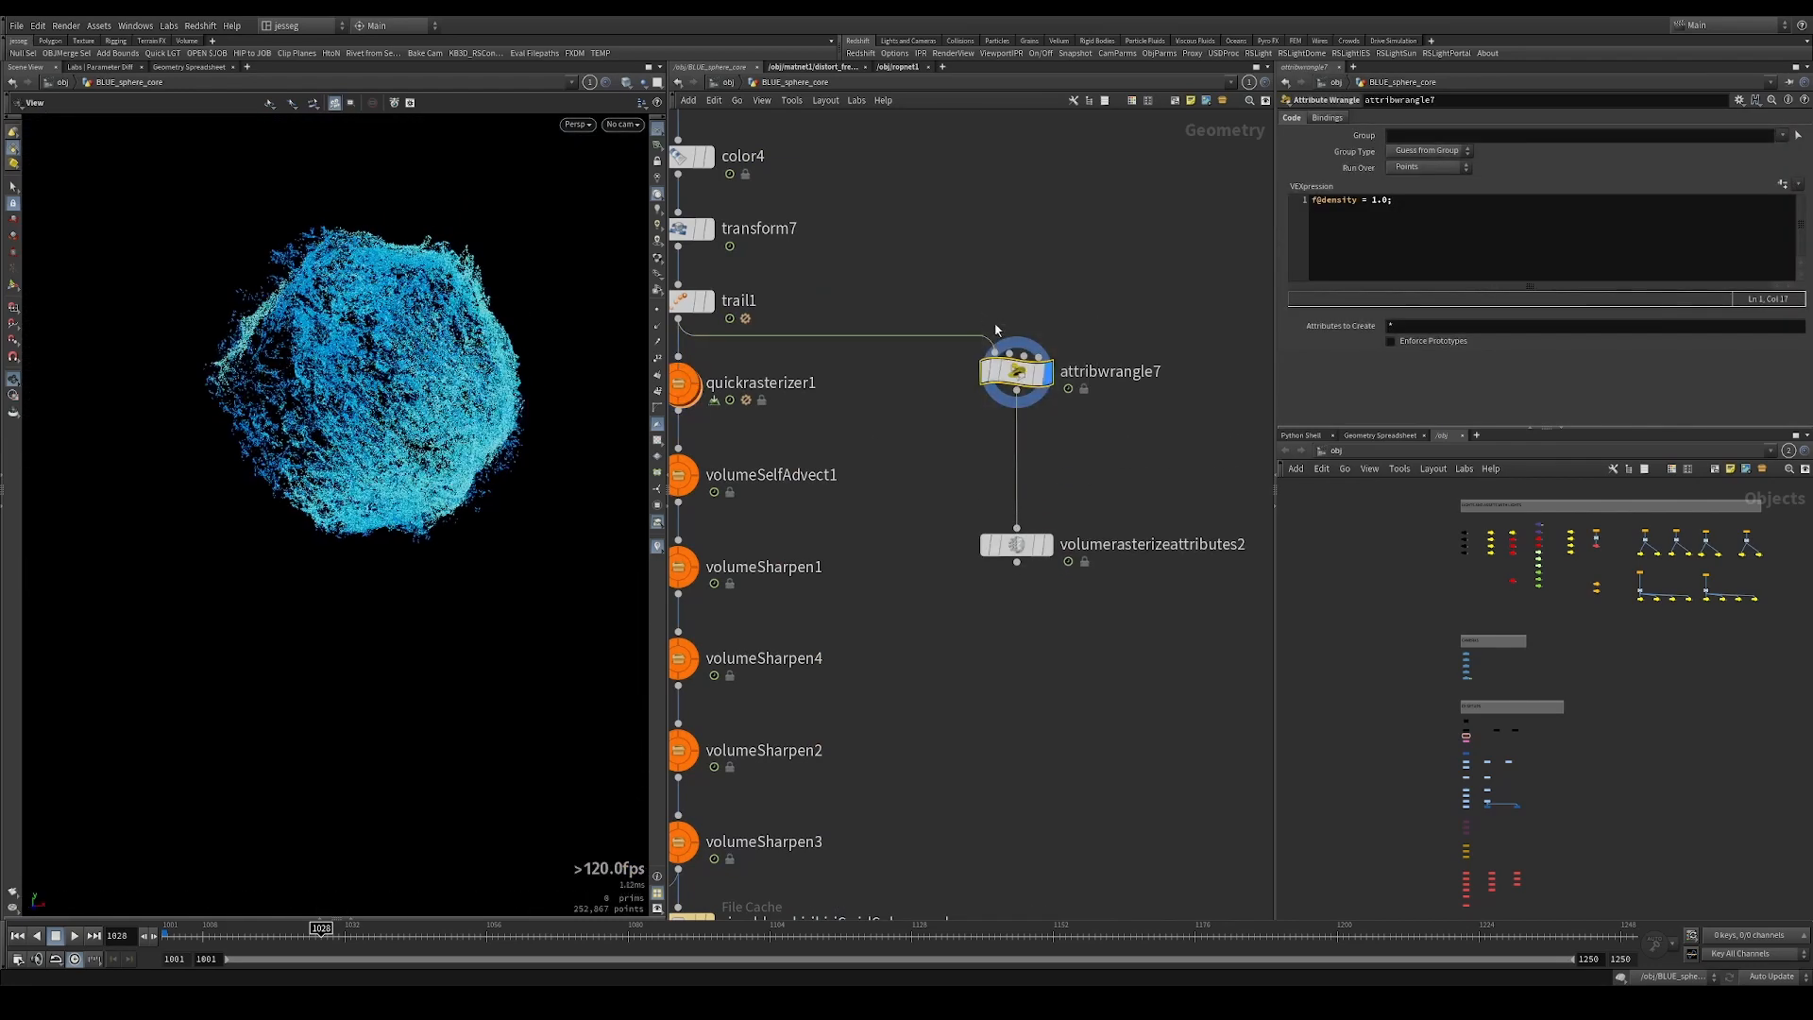
Add the line f@density *= chramp("age_density", f@normalised_age); to attribwrangle7 and create its Age Density ramp parameter.
{"action": "left_click", "coordinate": [1444, 224]}
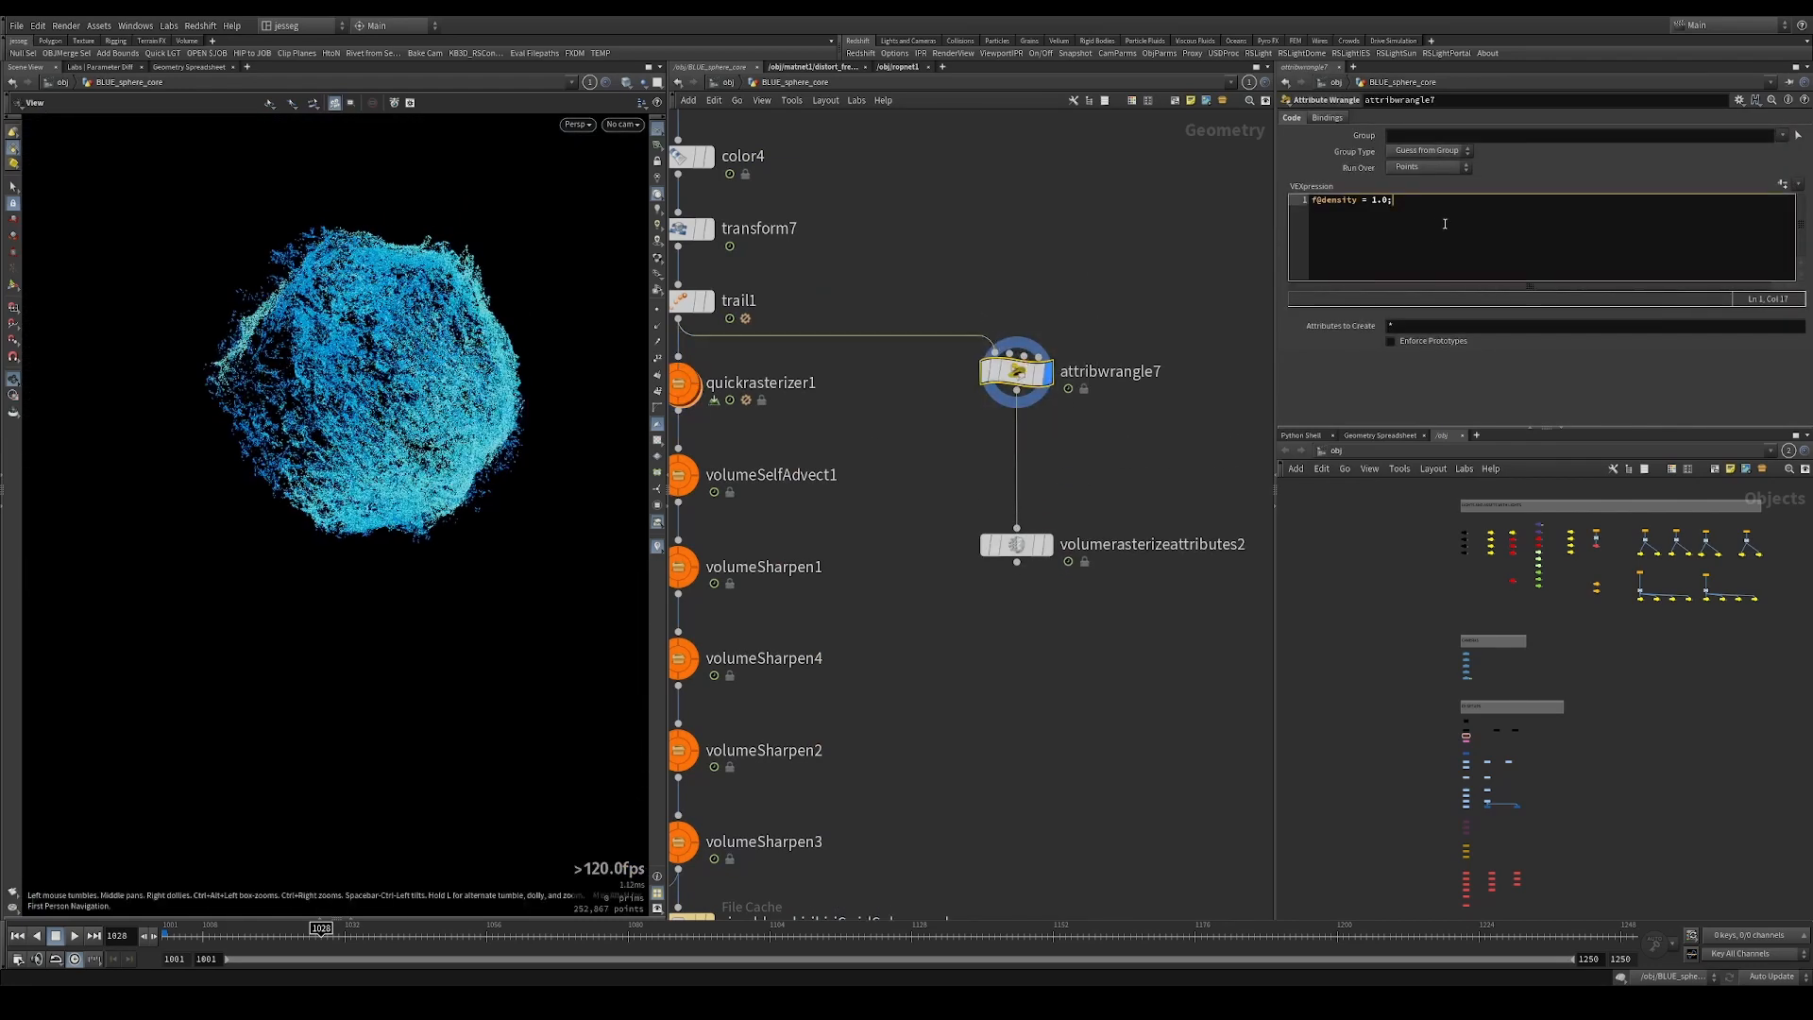
{"action": "key", "text": "Return"}
{"action": "key", "text": "Return"}
{"action": "type", "text": "mp(\"age_density\", f@normalised_age);"}
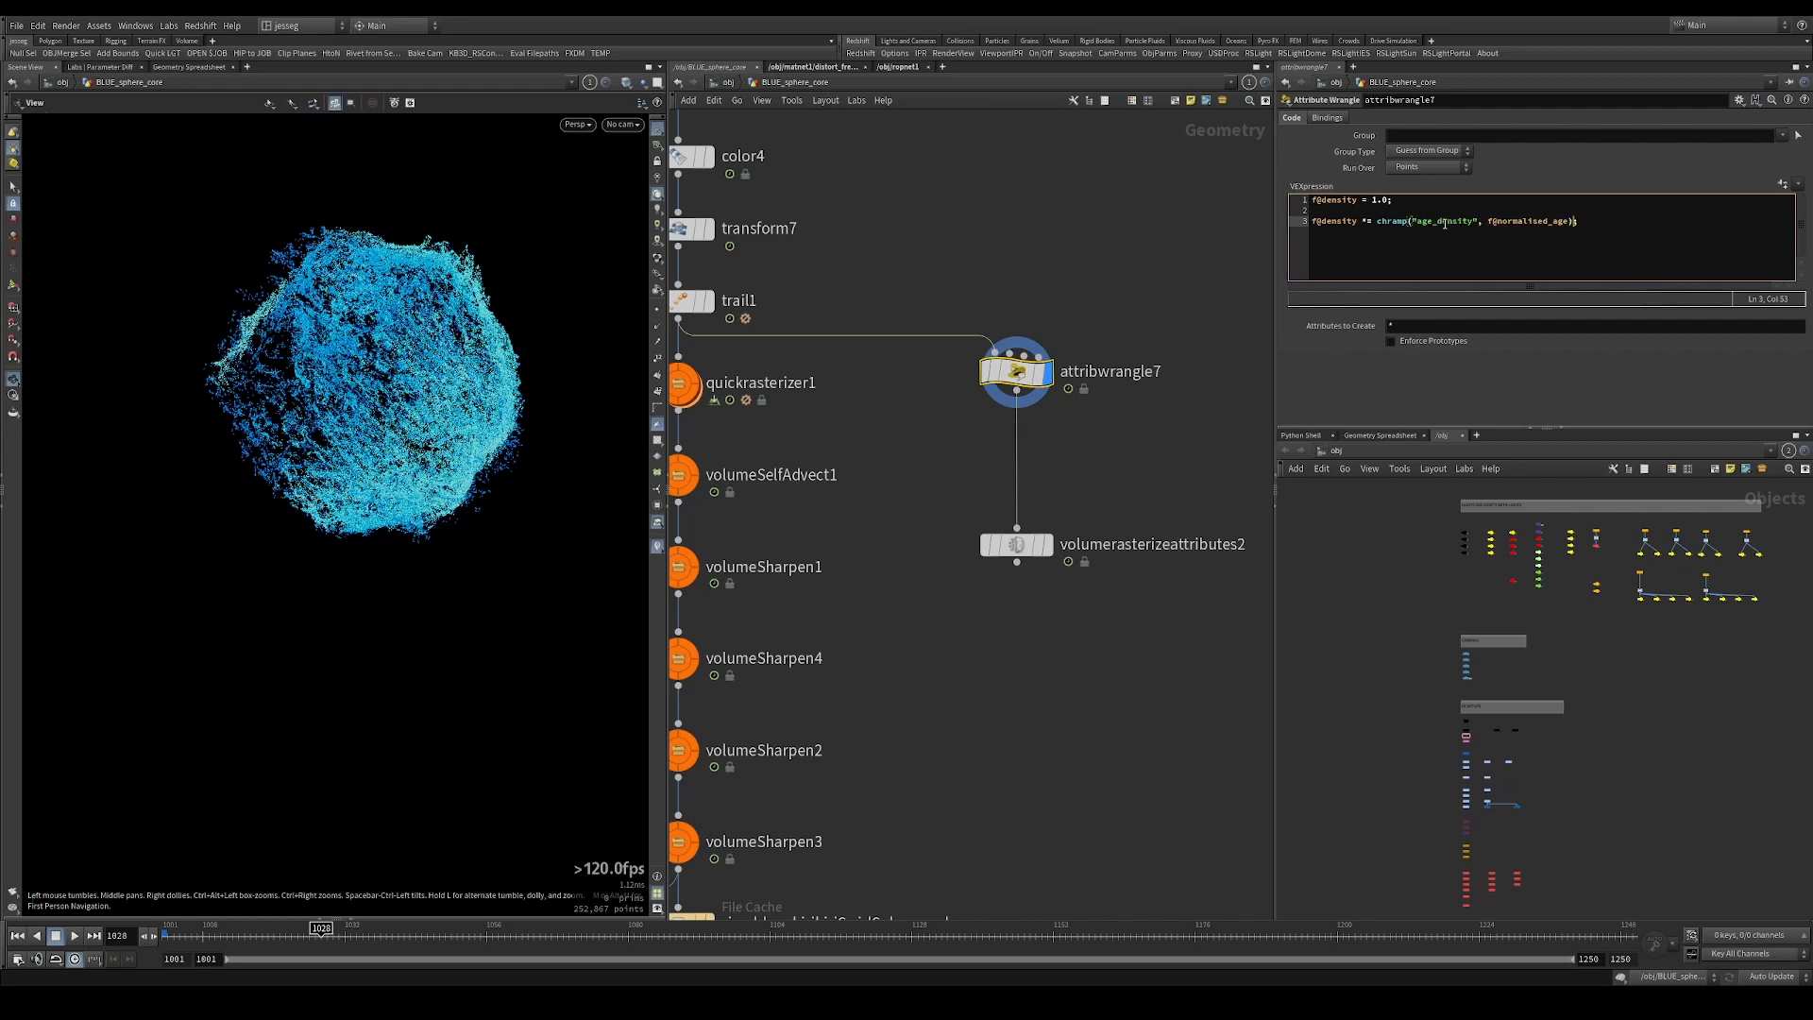
{"action": "left_click", "coordinate": [1783, 185]}
Check color4's point attributes for normalised_age, and display volumerasterizeattributes2 with attribwrangle7's parameters open.
{"action": "middle_click_drag", "start_coordinate": [819, 205], "coordinate": [1056, 501]}
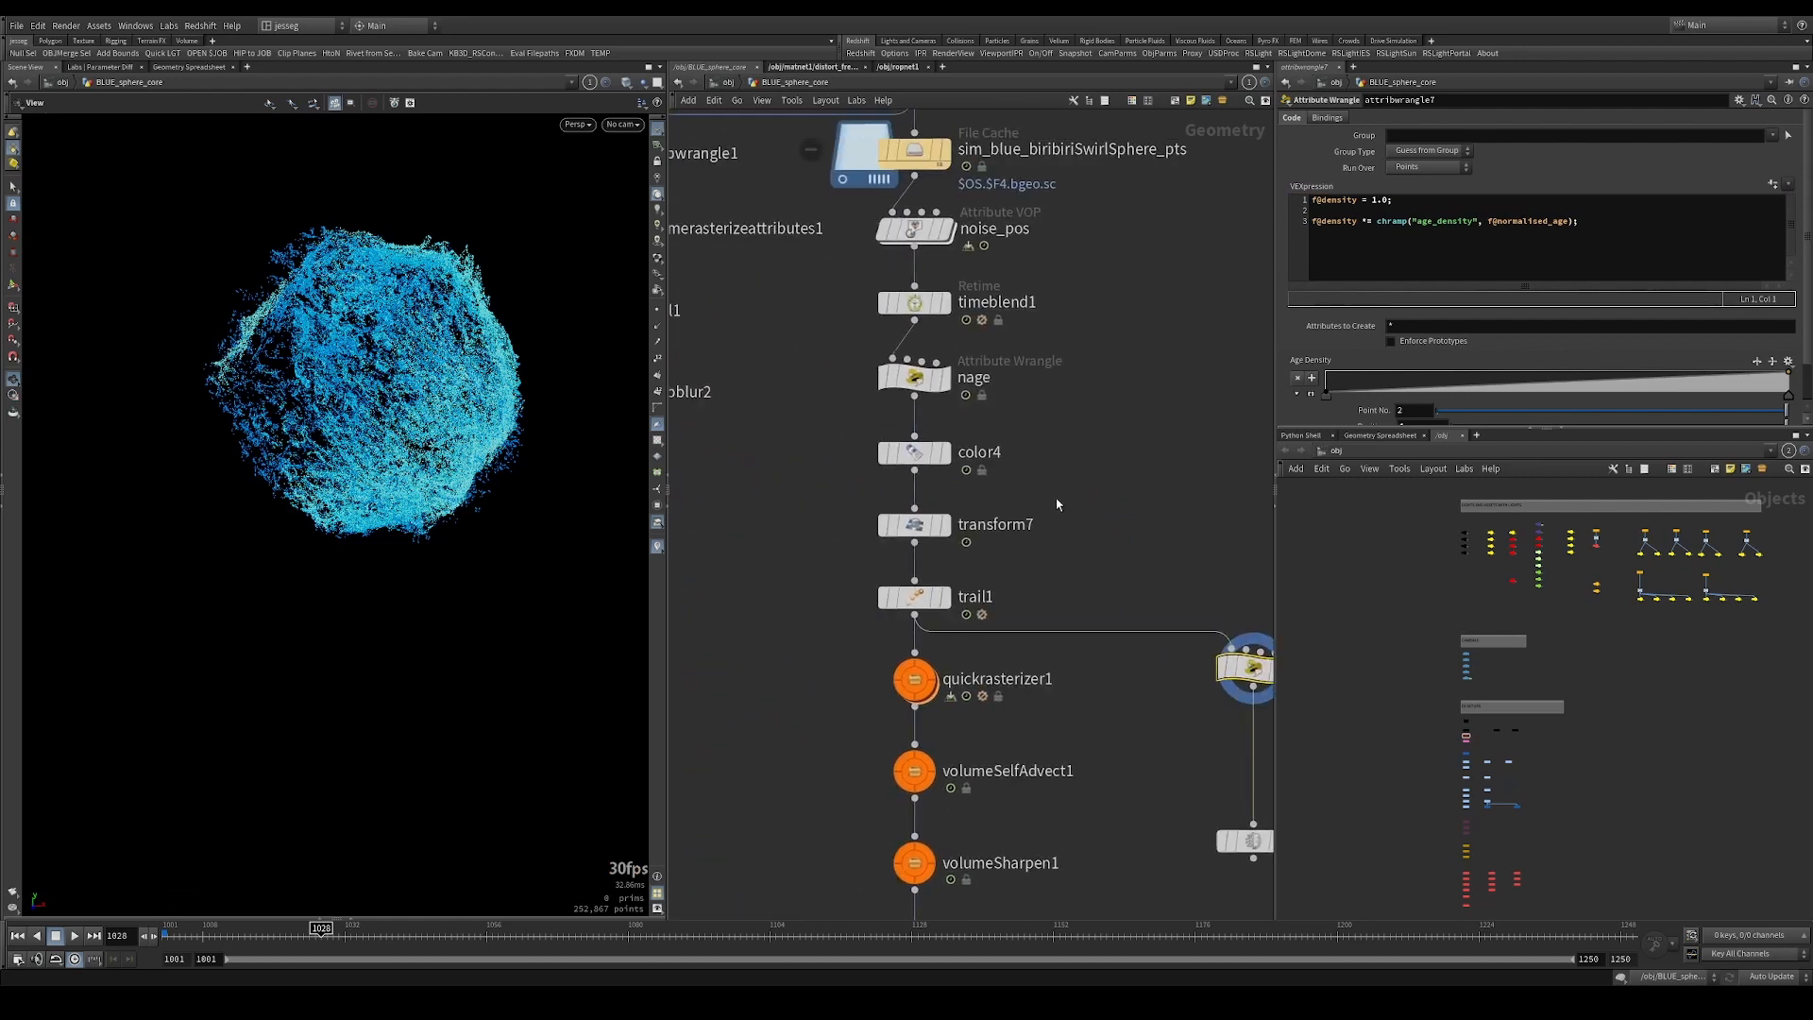
{"action": "middle_click", "coordinate": [926, 452]}
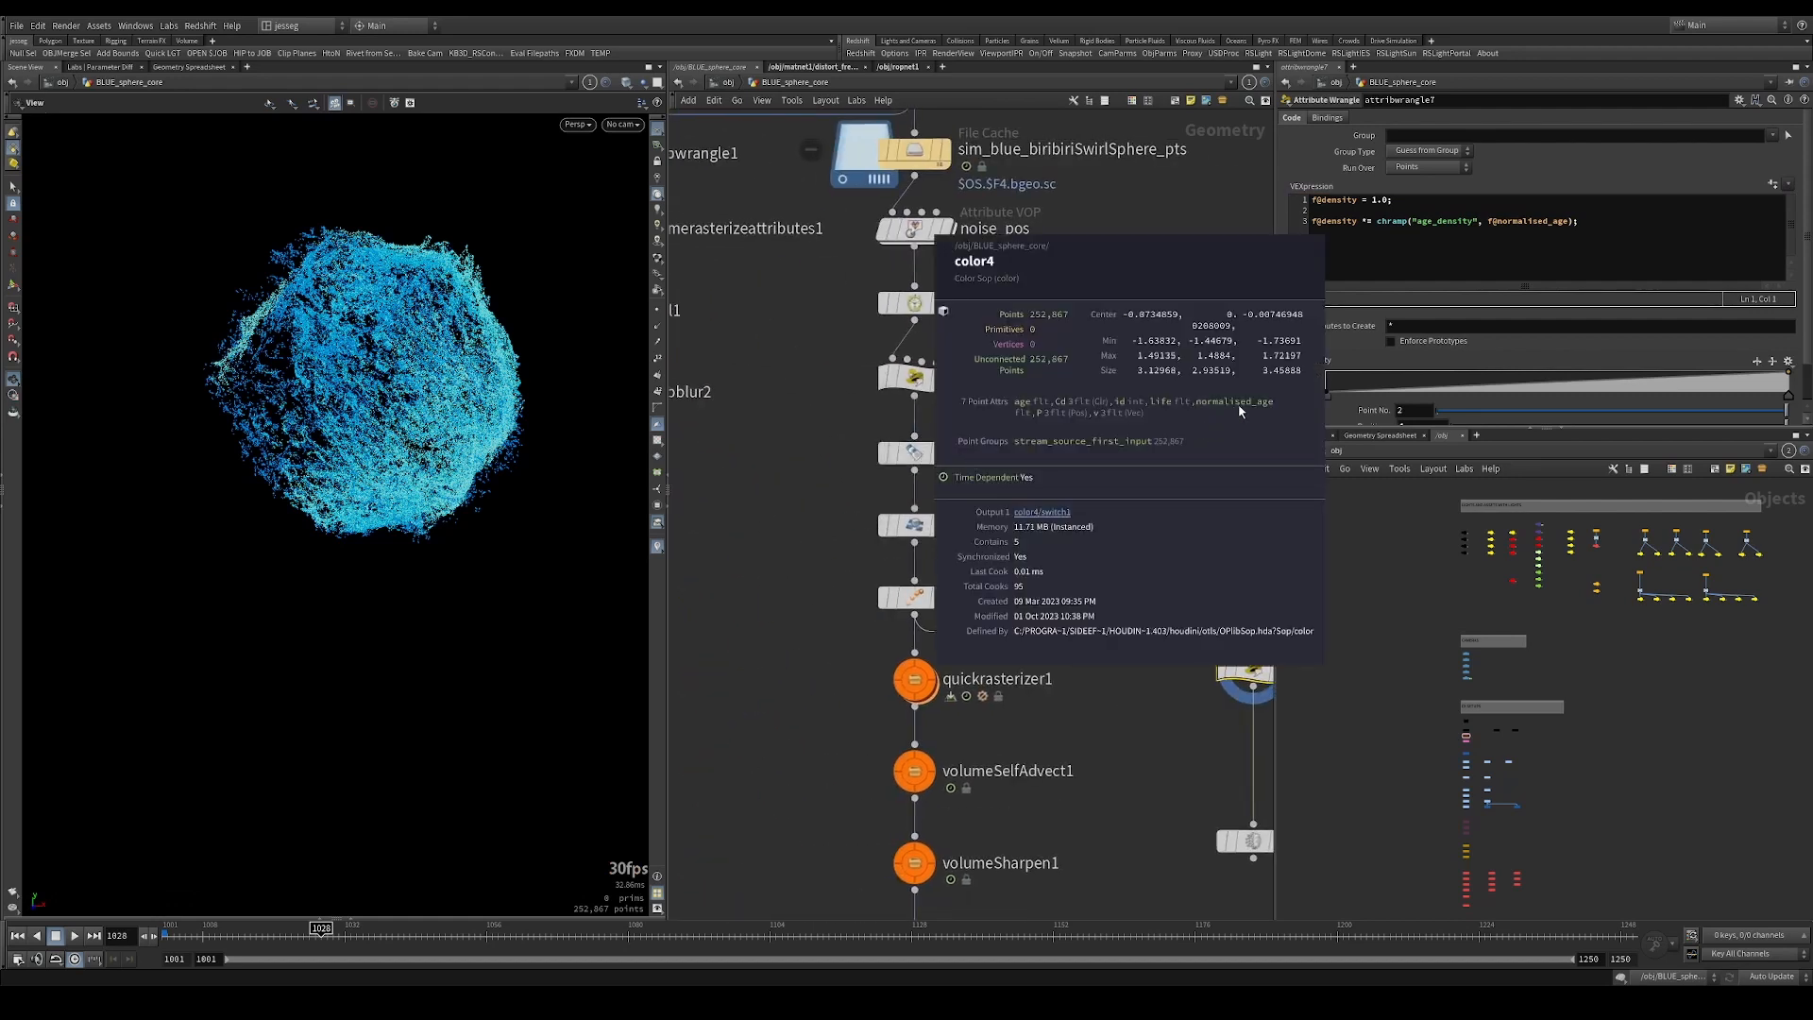
{"action": "middle_click_drag", "start_coordinate": [1263, 621], "coordinate": [964, 446]}
{"action": "mouse_move", "coordinate": [1013, 560]}
{"action": "left_mouse_down"}
{"action": "mouse_move", "coordinate": [853, 450]}
{"action": "mouse_move", "coordinate": [857, 715]}
{"action": "left_mouse_up"}
{"action": "key", "text": "r"}
{"action": "left_click_drag", "start_coordinate": [529, 169], "coordinate": [558, 308], "text": "alt"}
{"action": "left_click_drag", "start_coordinate": [1068, 414], "coordinate": [785, 574]}
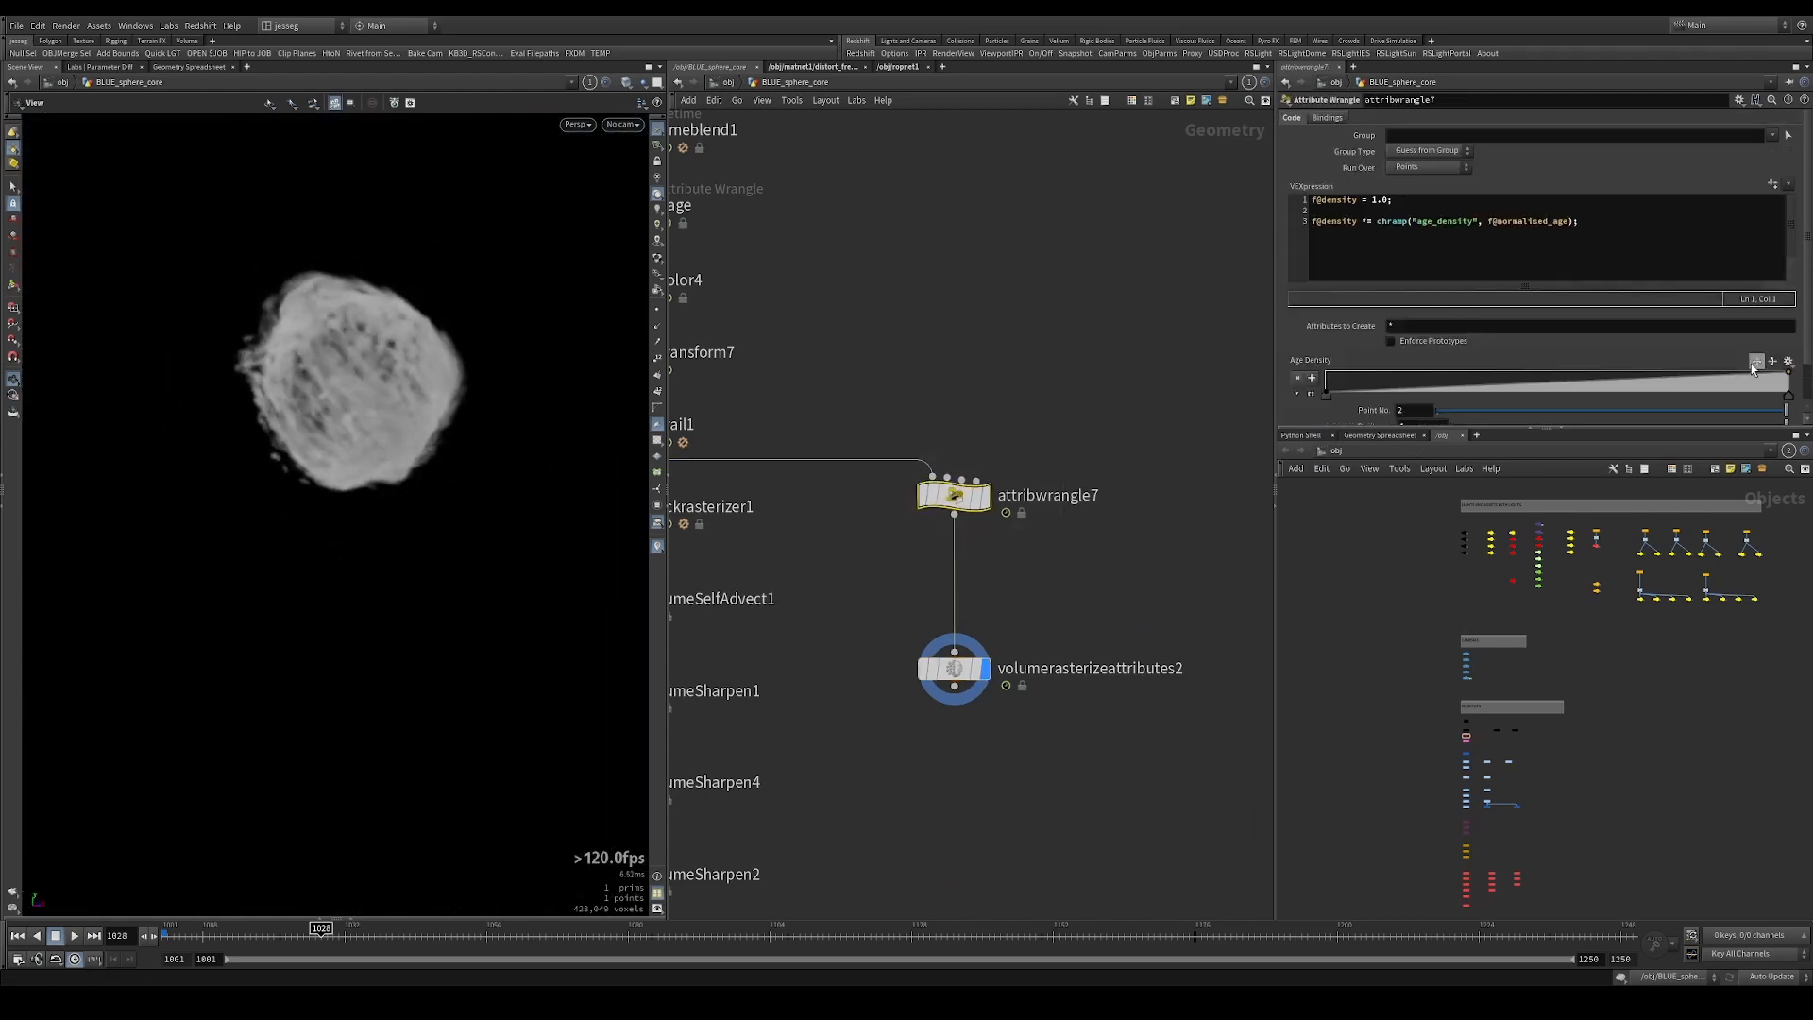
Reverse attribwrangle7's Age Density ramp back and forth to compare its effect on the rasterized volume.
{"action": "left_click", "coordinate": [1754, 365]}
{"action": "mouse_move", "coordinate": [433, 308]}
{"action": "left_mouse_down", "text": "alt"}
{"action": "mouse_move", "coordinate": [372, 318]}
{"action": "mouse_move", "coordinate": [384, 352]}
{"action": "mouse_move", "coordinate": [421, 315]}
{"action": "left_mouse_up", "text": "alt"}
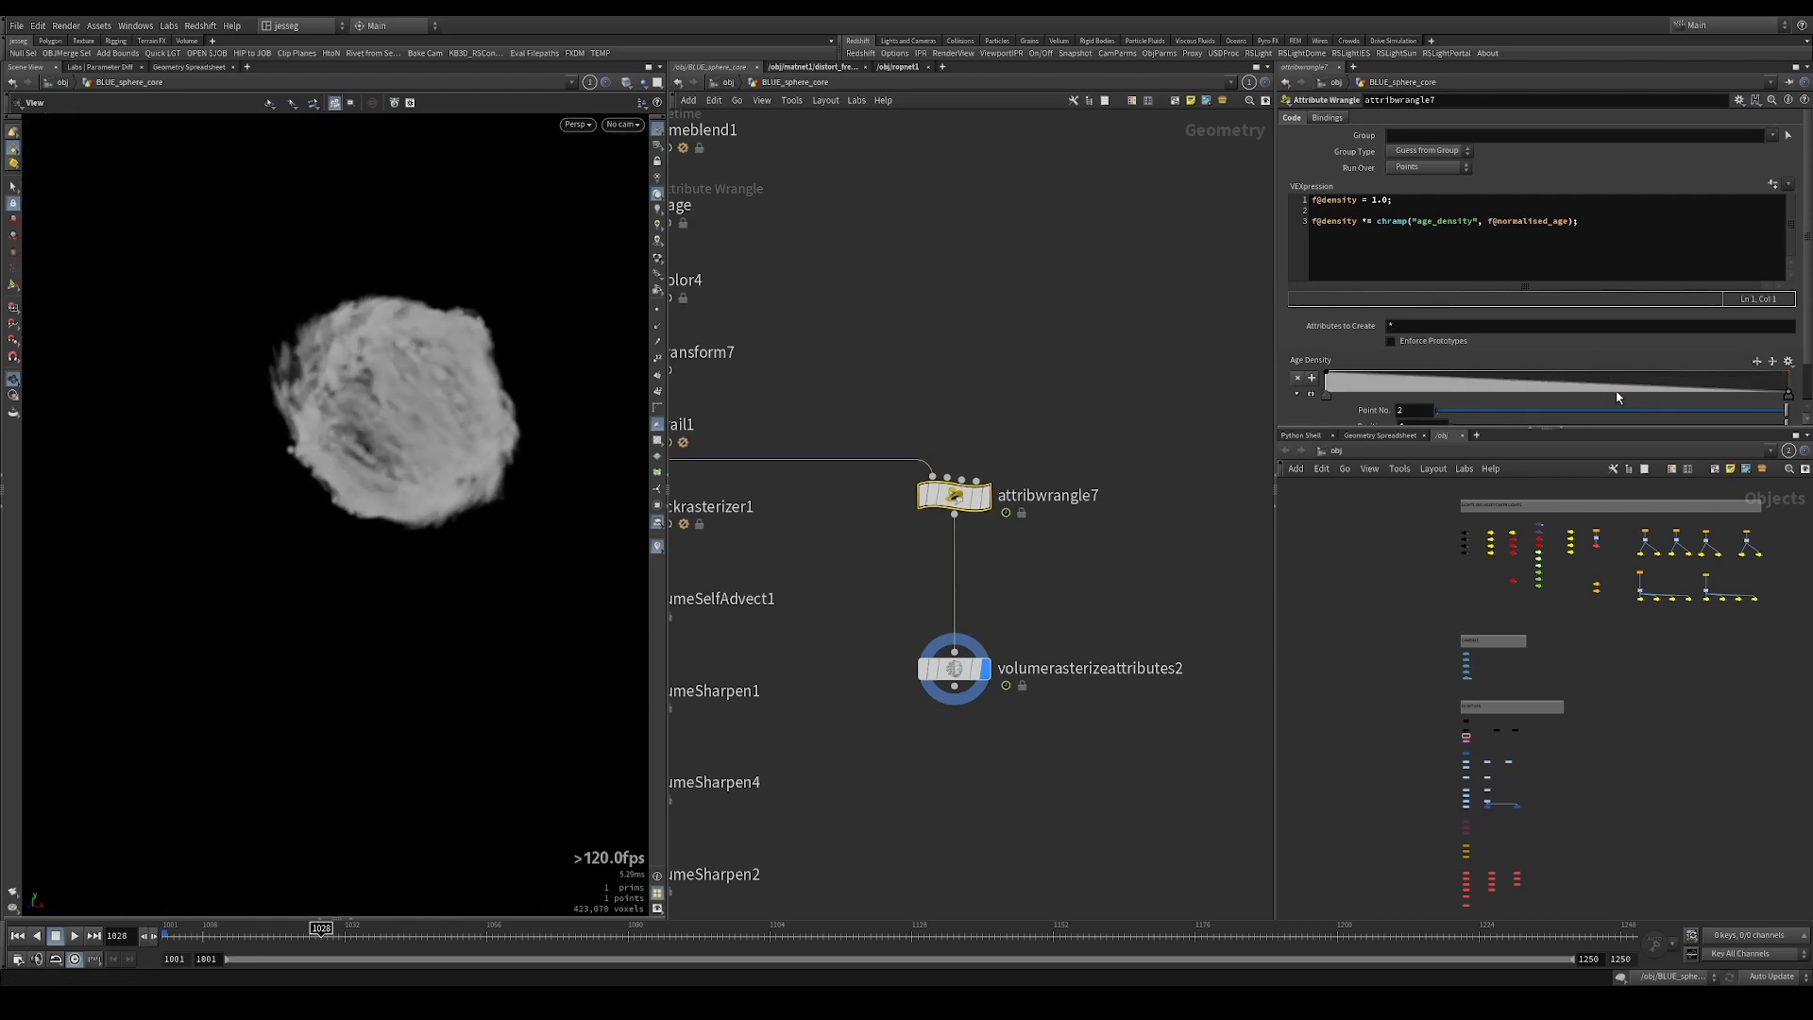
{"action": "left_click", "coordinate": [1755, 365]}
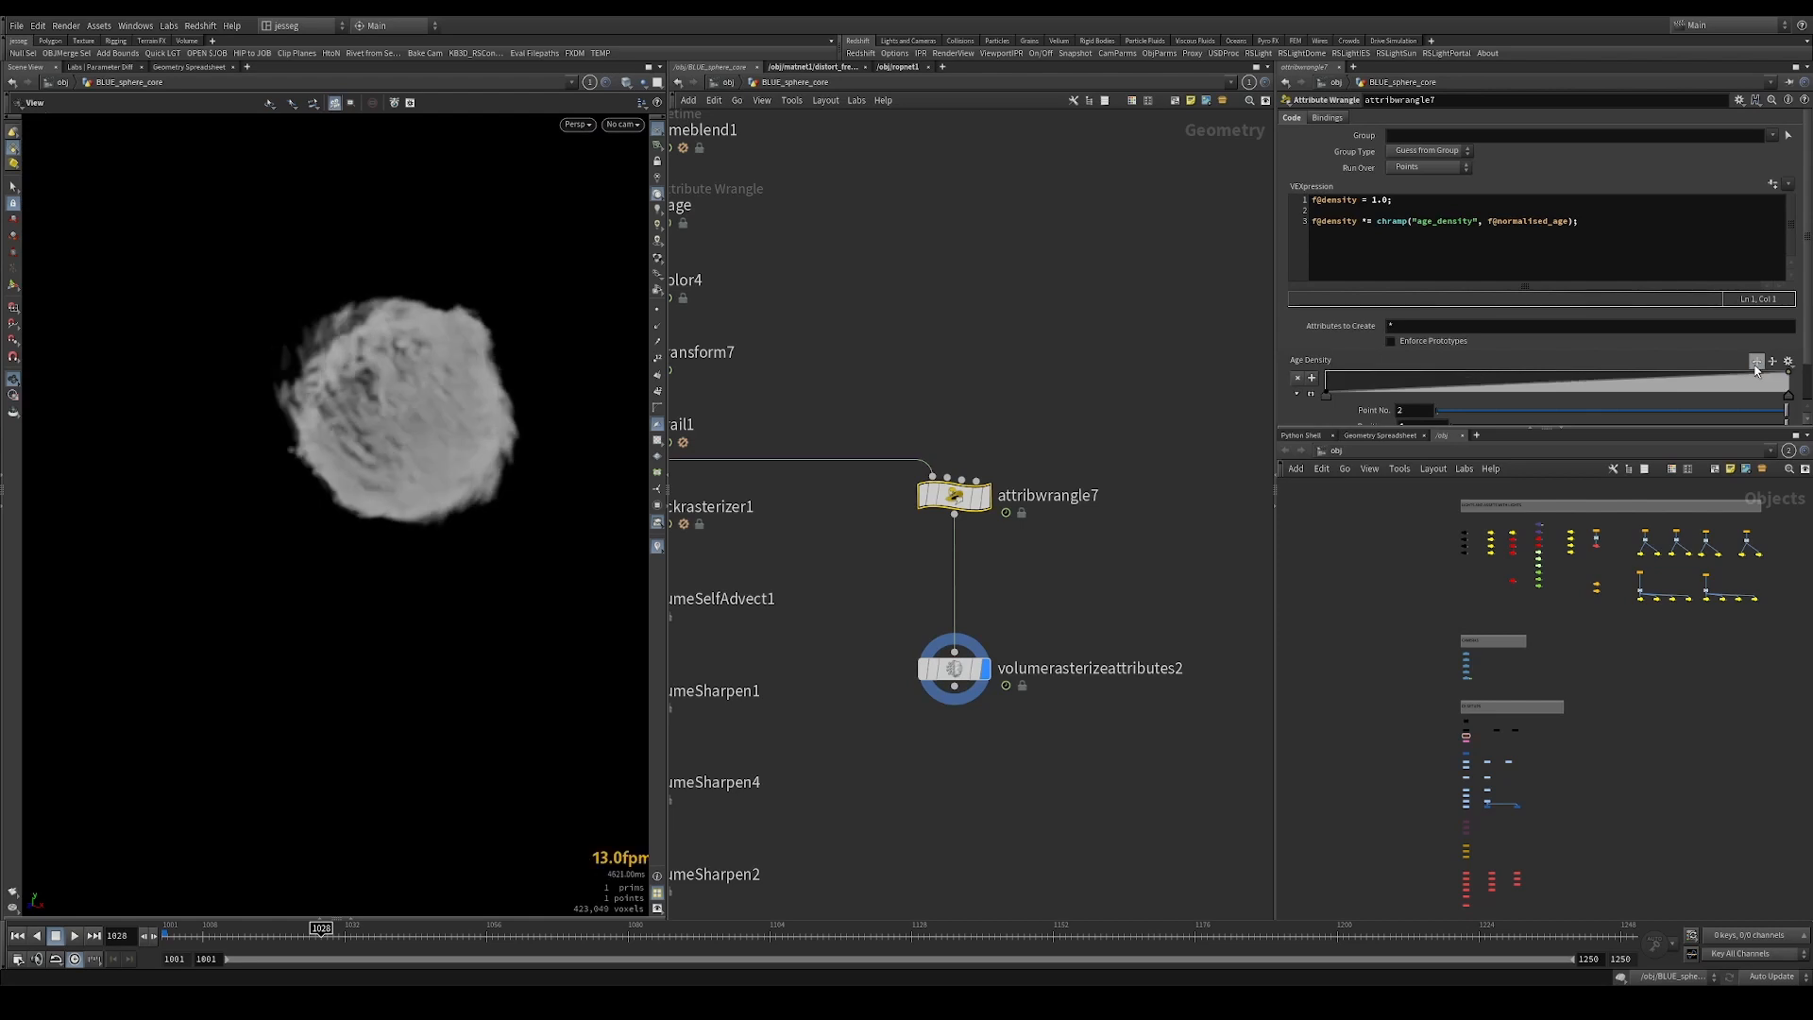
{"action": "left_click", "coordinate": [1755, 364]}
{"action": "left_click", "coordinate": [1755, 364]}
{"action": "left_click", "coordinate": [1755, 365]}
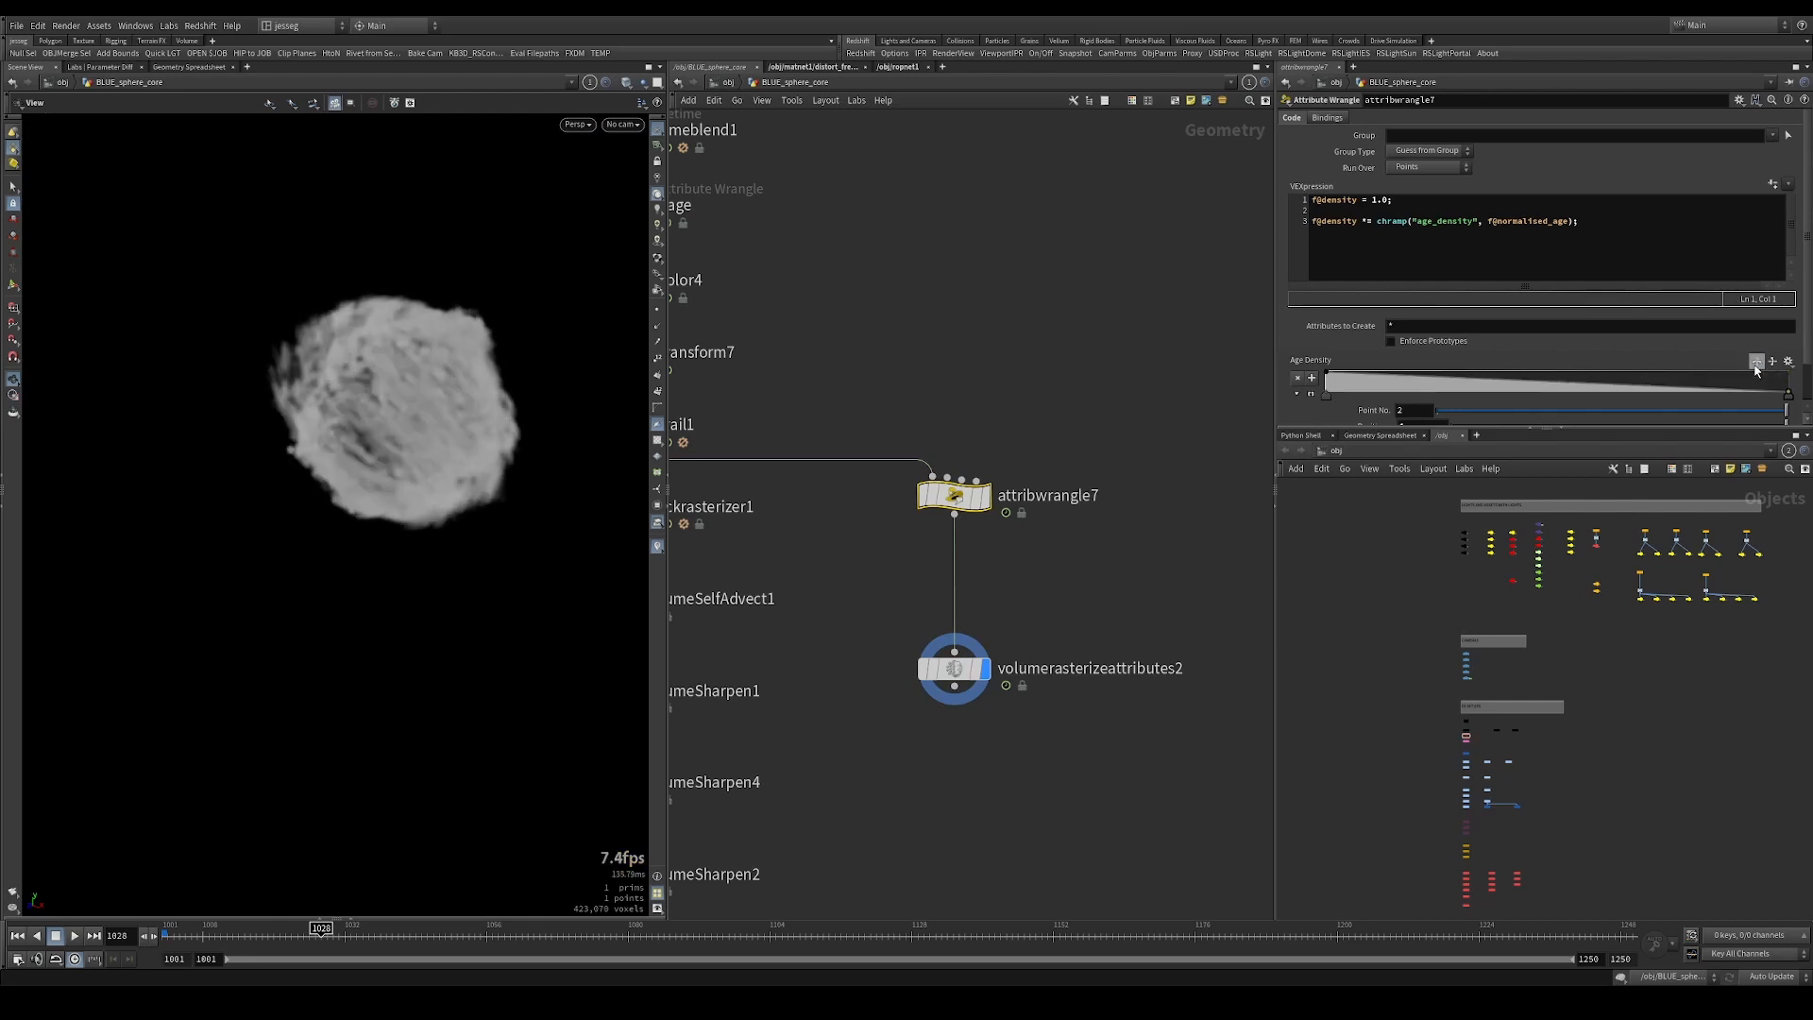
{"action": "left_click", "coordinate": [1755, 365]}
{"action": "left_click", "coordinate": [1755, 364]}
{"action": "left_click", "coordinate": [1755, 364]}
{"action": "middle_click_drag", "start_coordinate": [1159, 510], "coordinate": [1264, 432]}
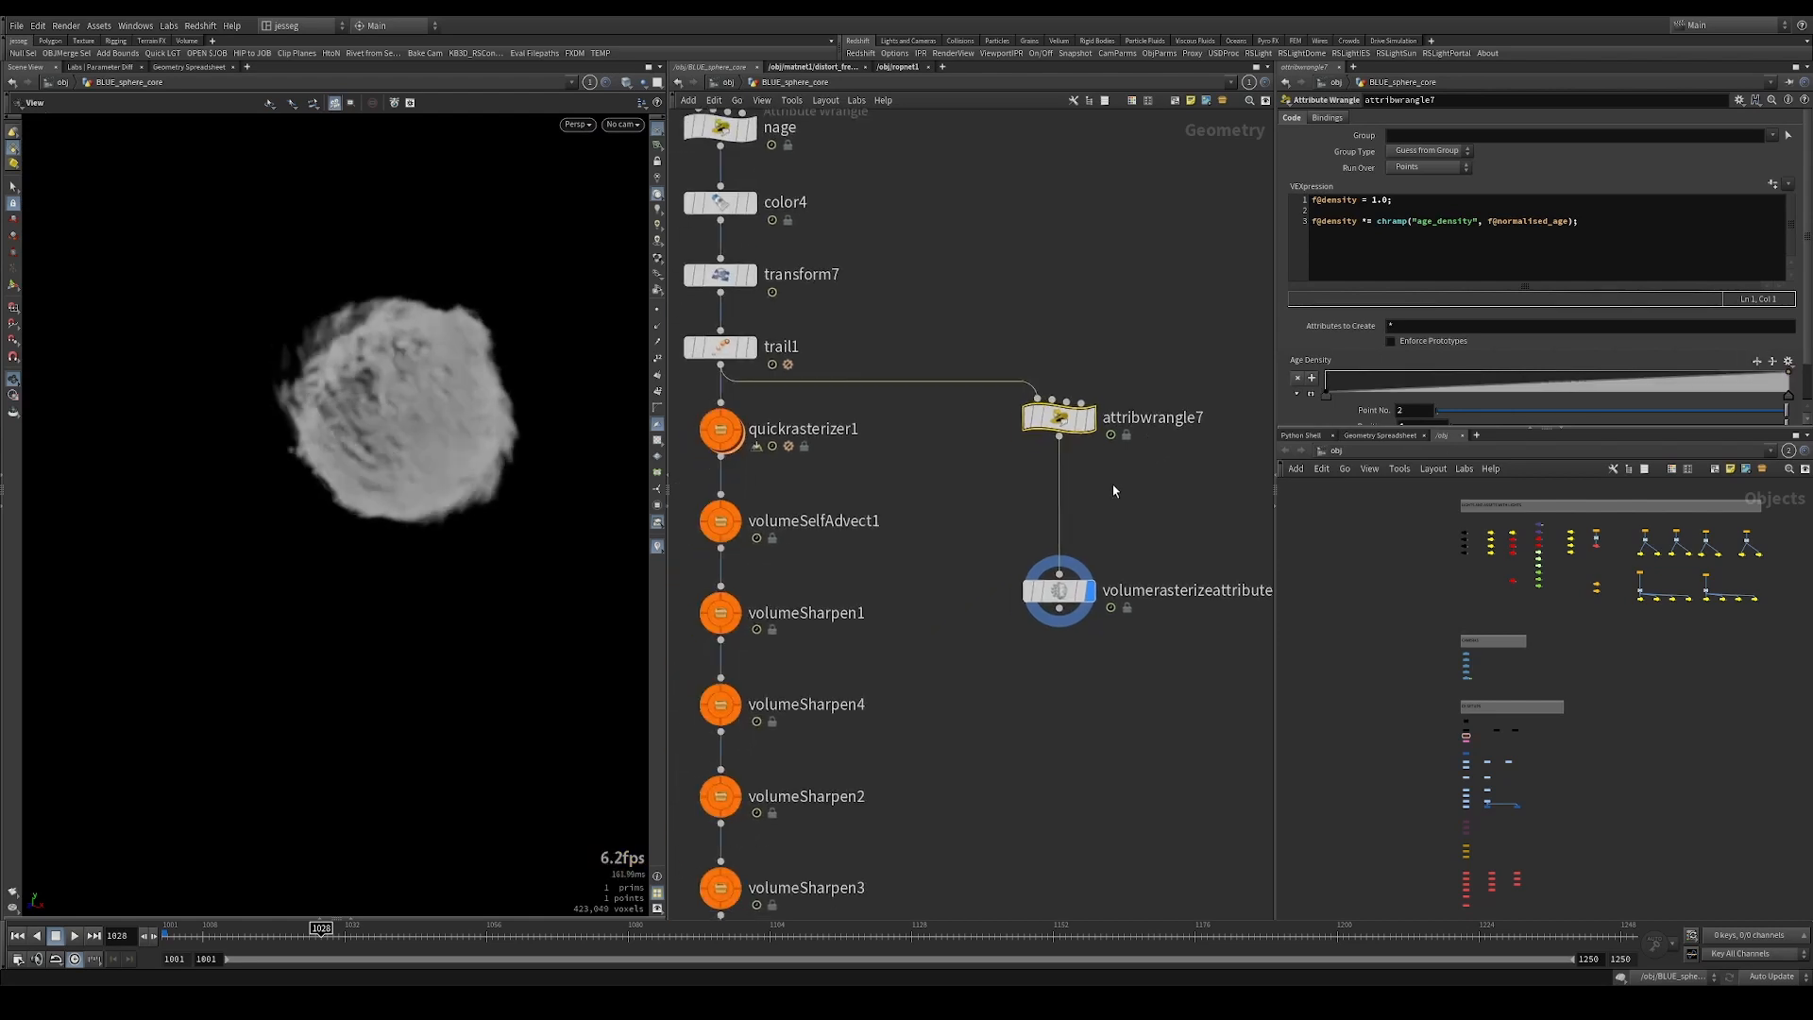
{"action": "scroll", "coordinate": [1009, 413], "scroll_direction": "down", "scroll_amount": 4}
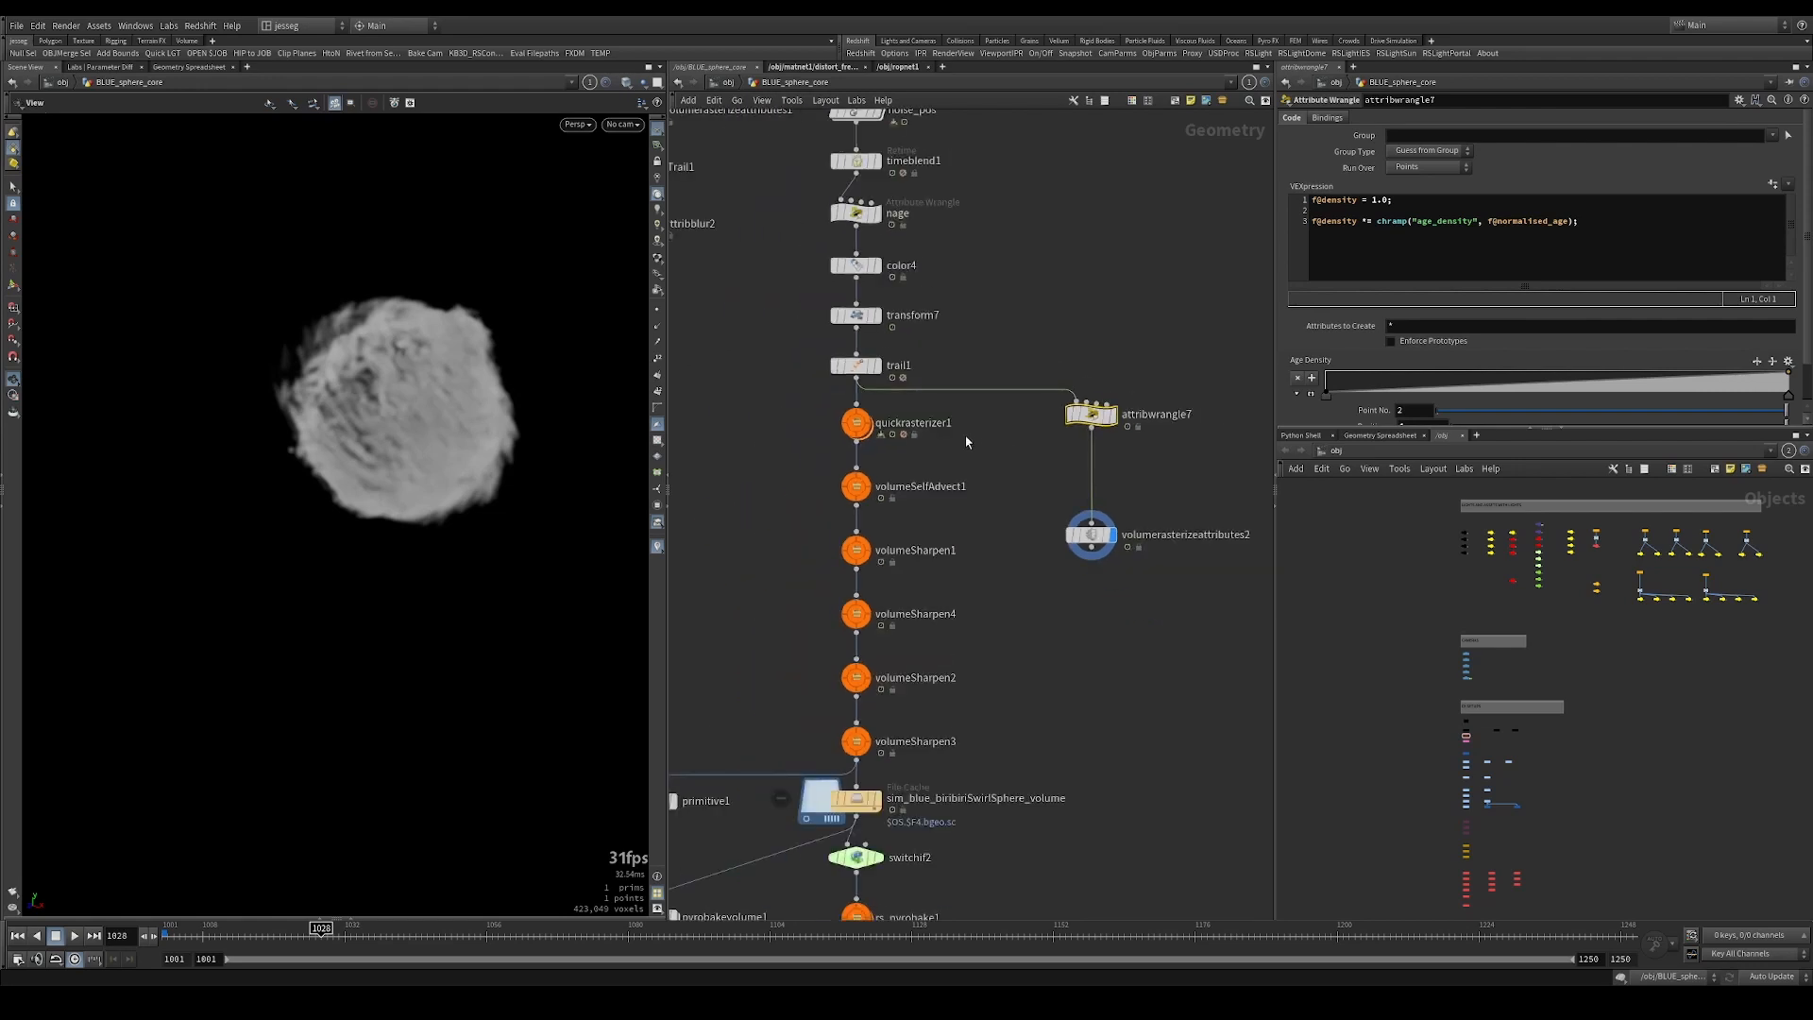
{"action": "scroll", "coordinate": [1018, 434], "scroll_direction": "up", "scroll_amount": 2}
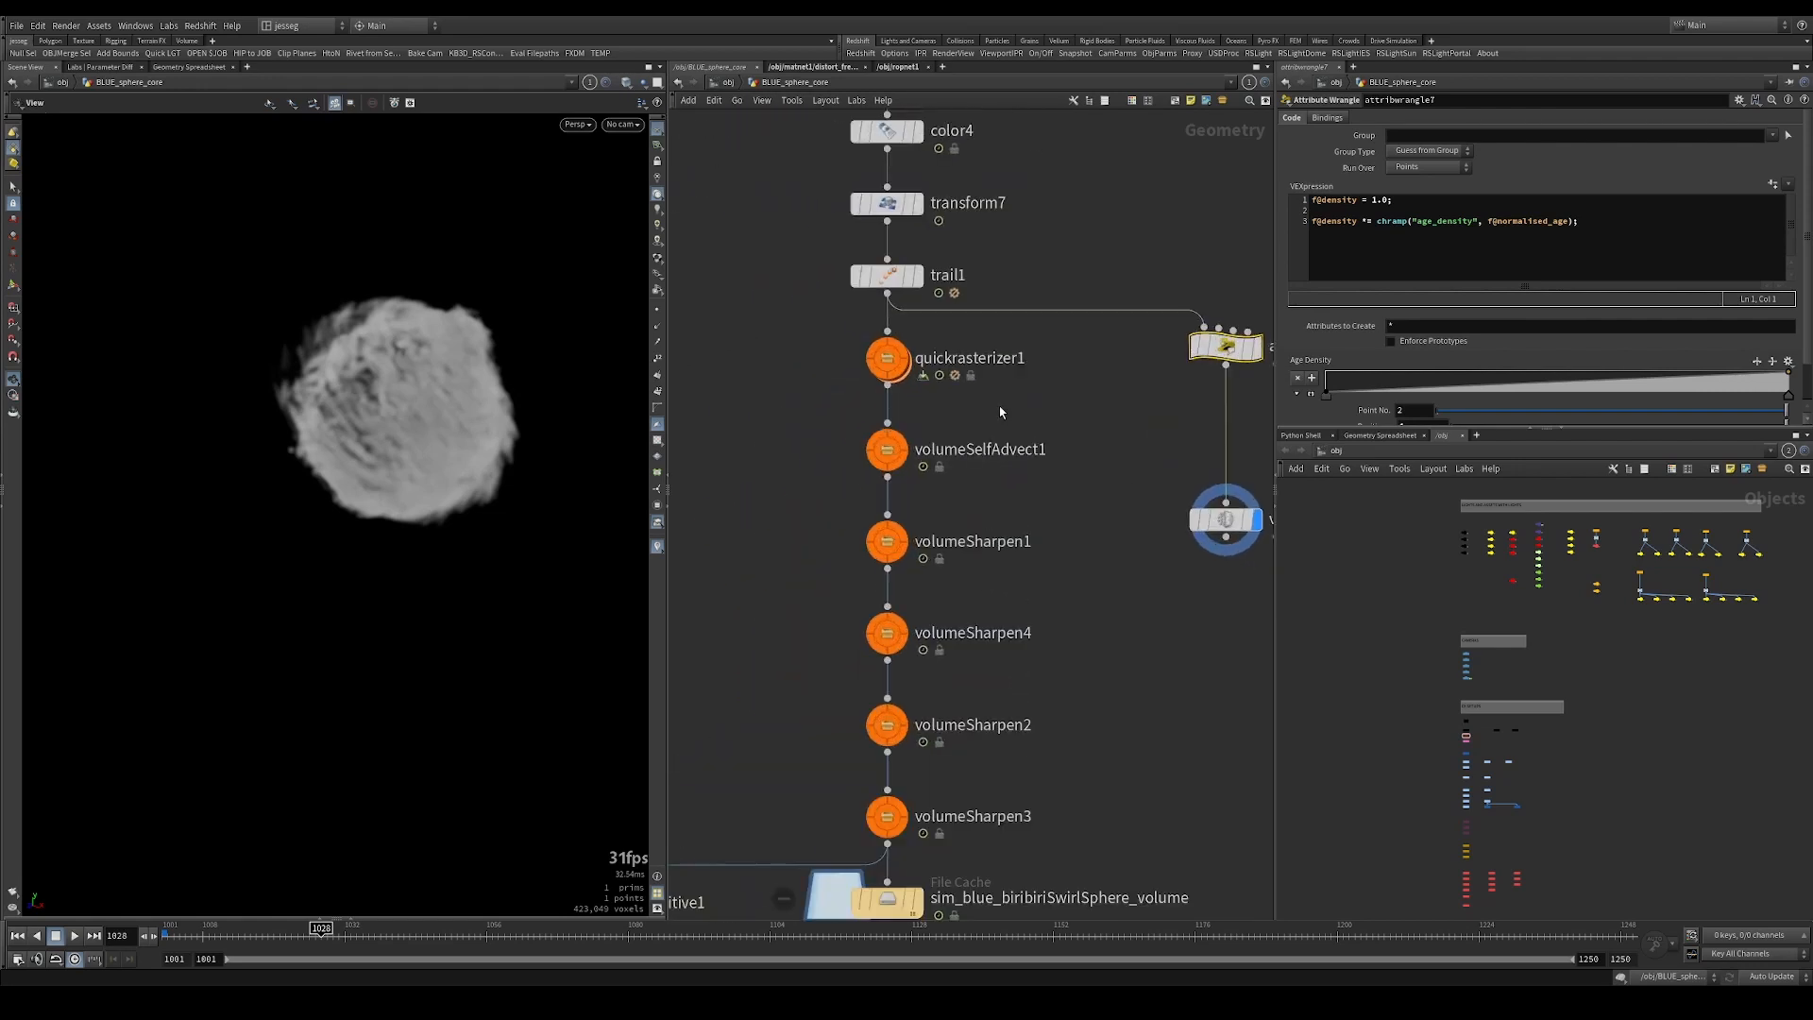
Display quickrasterizer1 and then volumeSelfAdvect1 to compare the volume before and after self-advection.
{"action": "left_click", "coordinate": [885, 357]}
{"action": "left_click_drag", "start_coordinate": [749, 416], "coordinate": [1013, 474]}
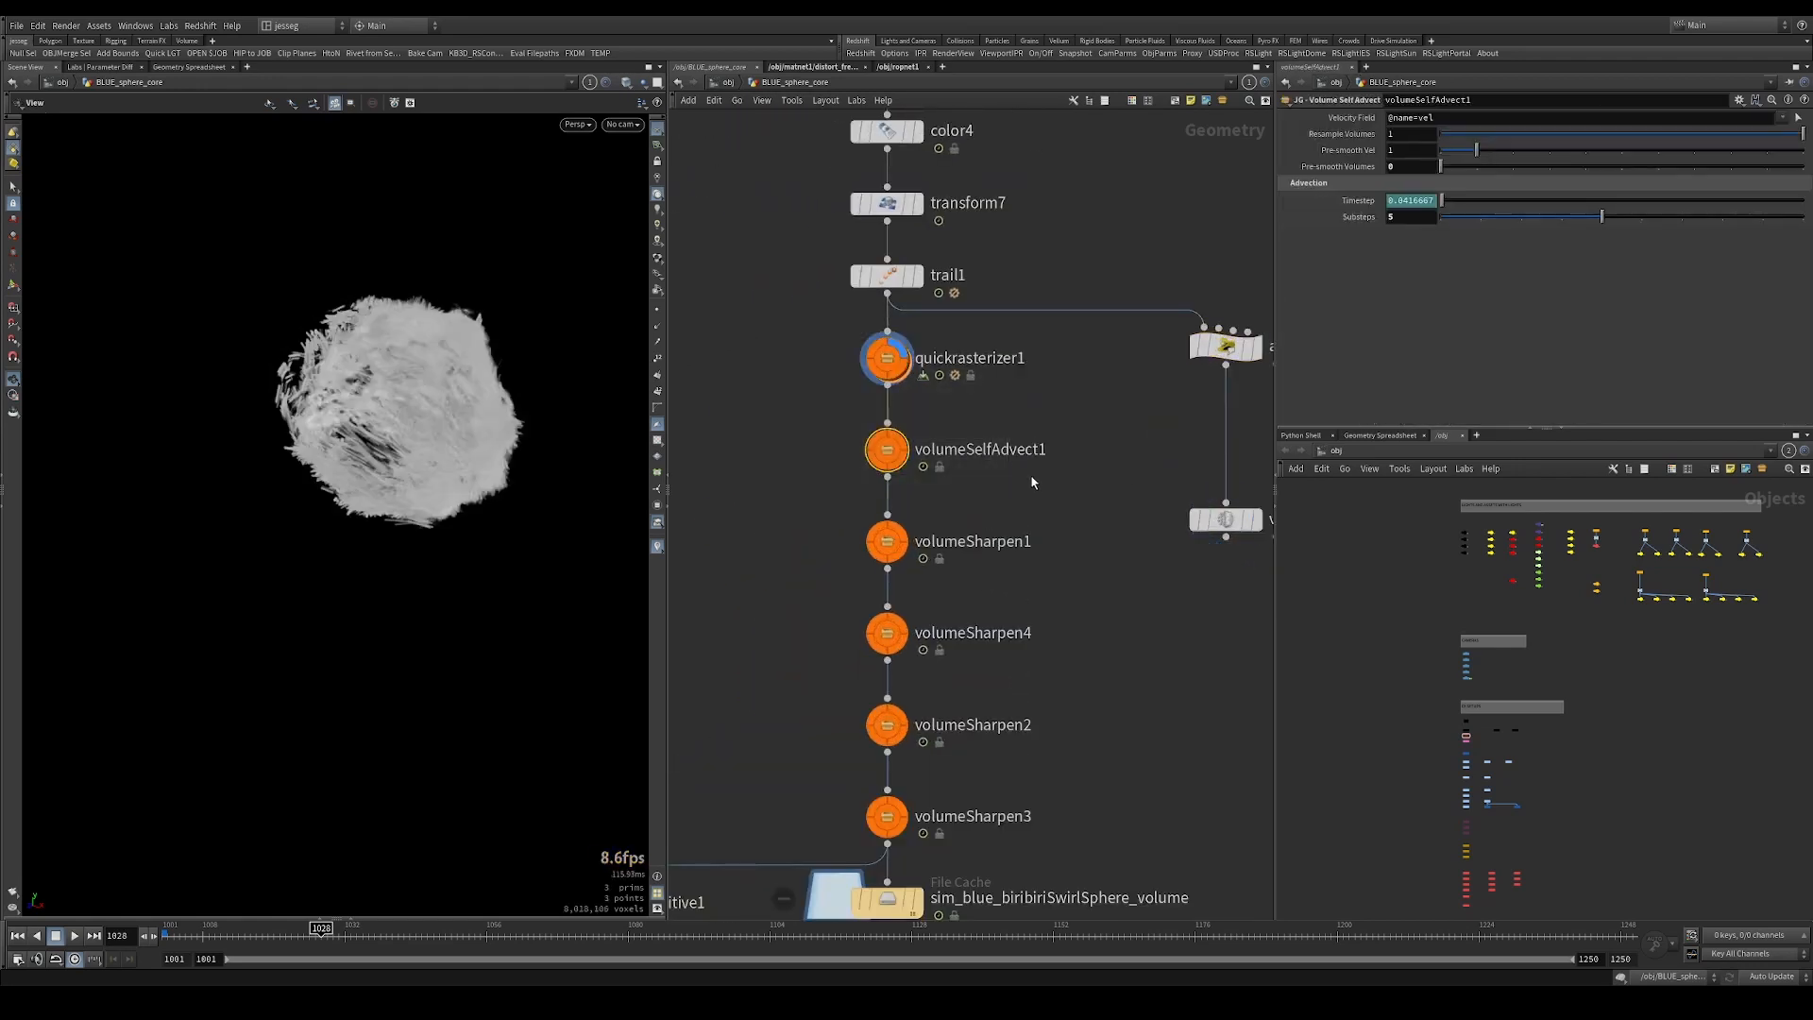
{"action": "key", "text": "r"}
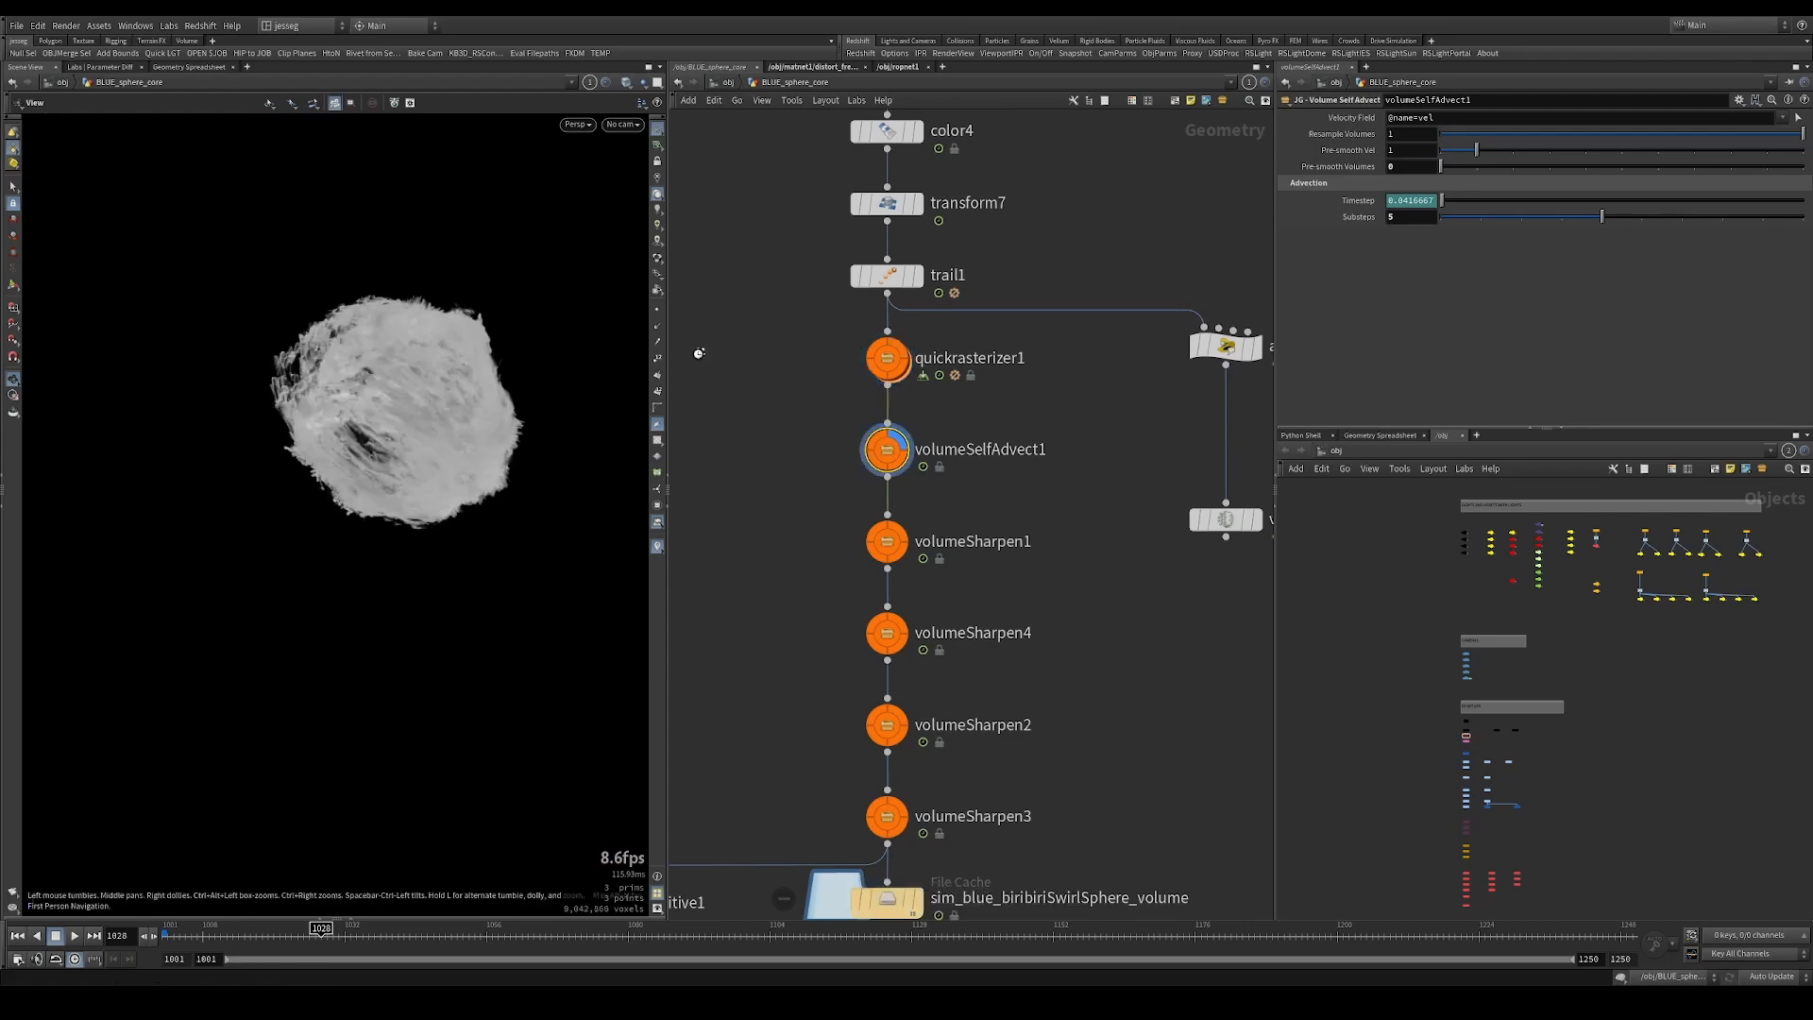
{"action": "left_click_drag", "start_coordinate": [334, 340], "coordinate": [428, 334]}
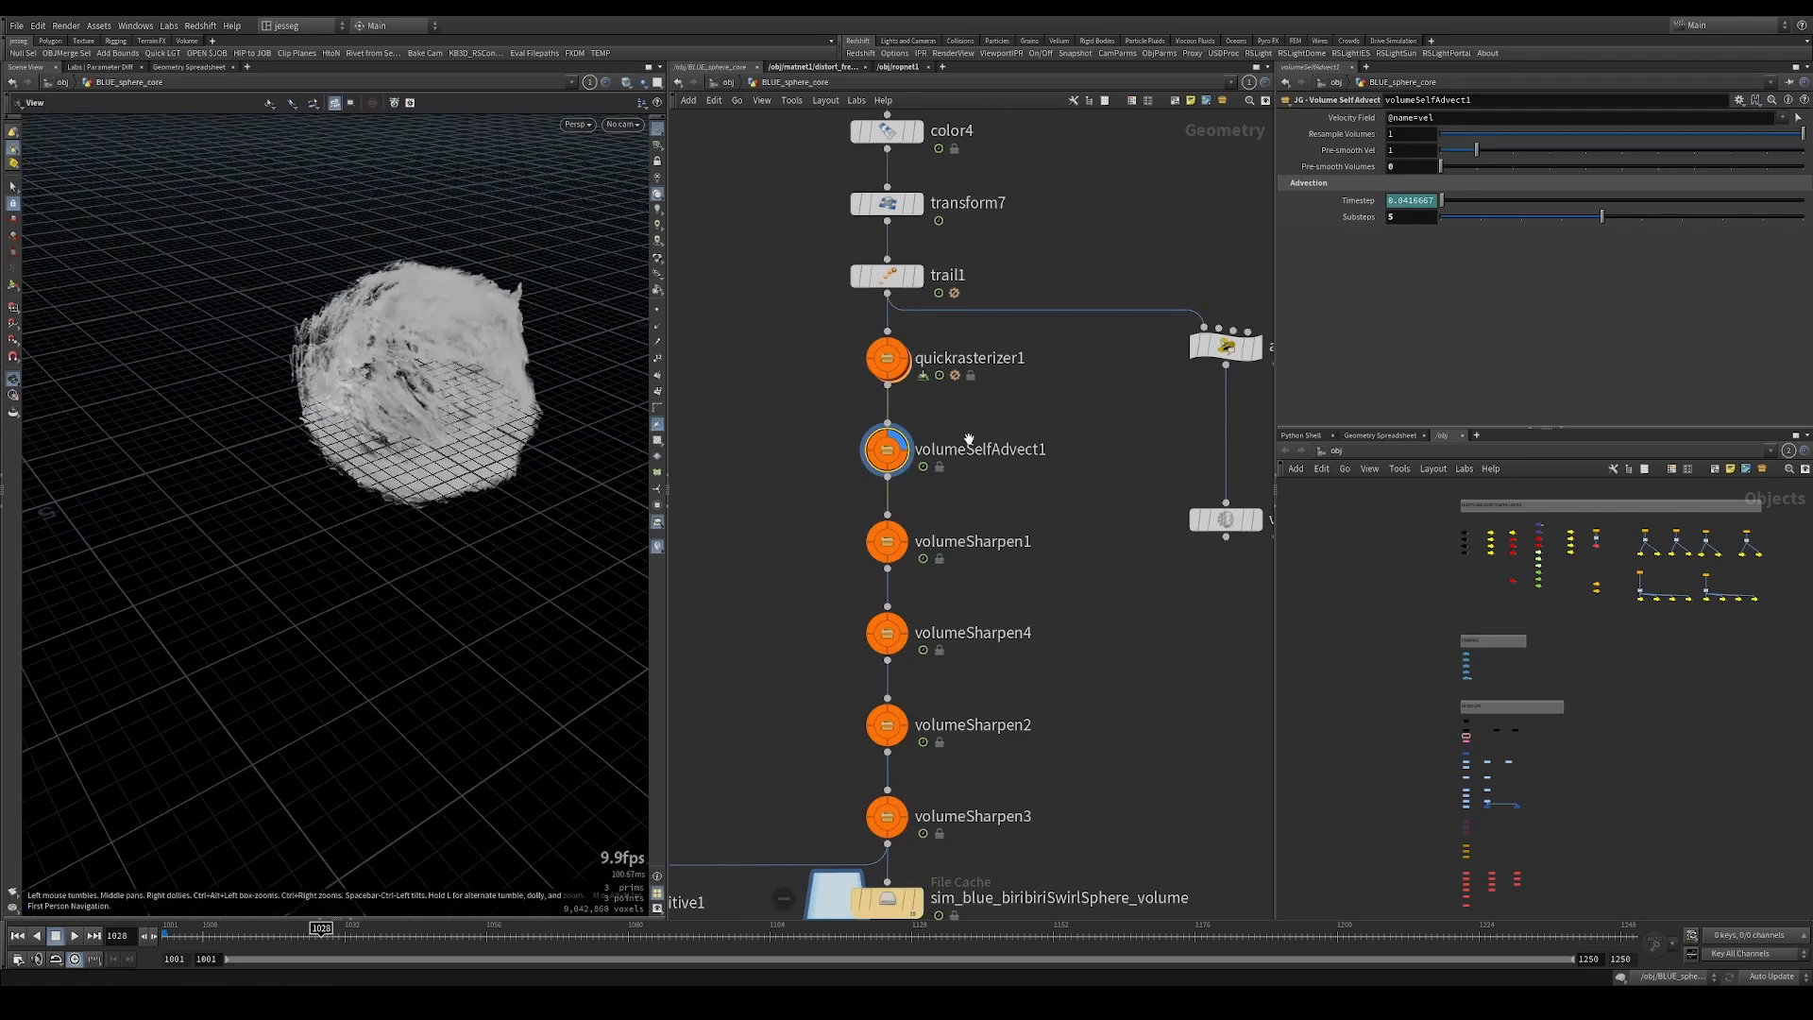
Move volumerasterizeattributes2 closer beneath attribwrangle7 and display its volume.
{"action": "middle_click_drag", "start_coordinate": [1167, 430], "coordinate": [812, 437]}
{"action": "left_click_drag", "start_coordinate": [964, 470], "coordinate": [840, 567]}
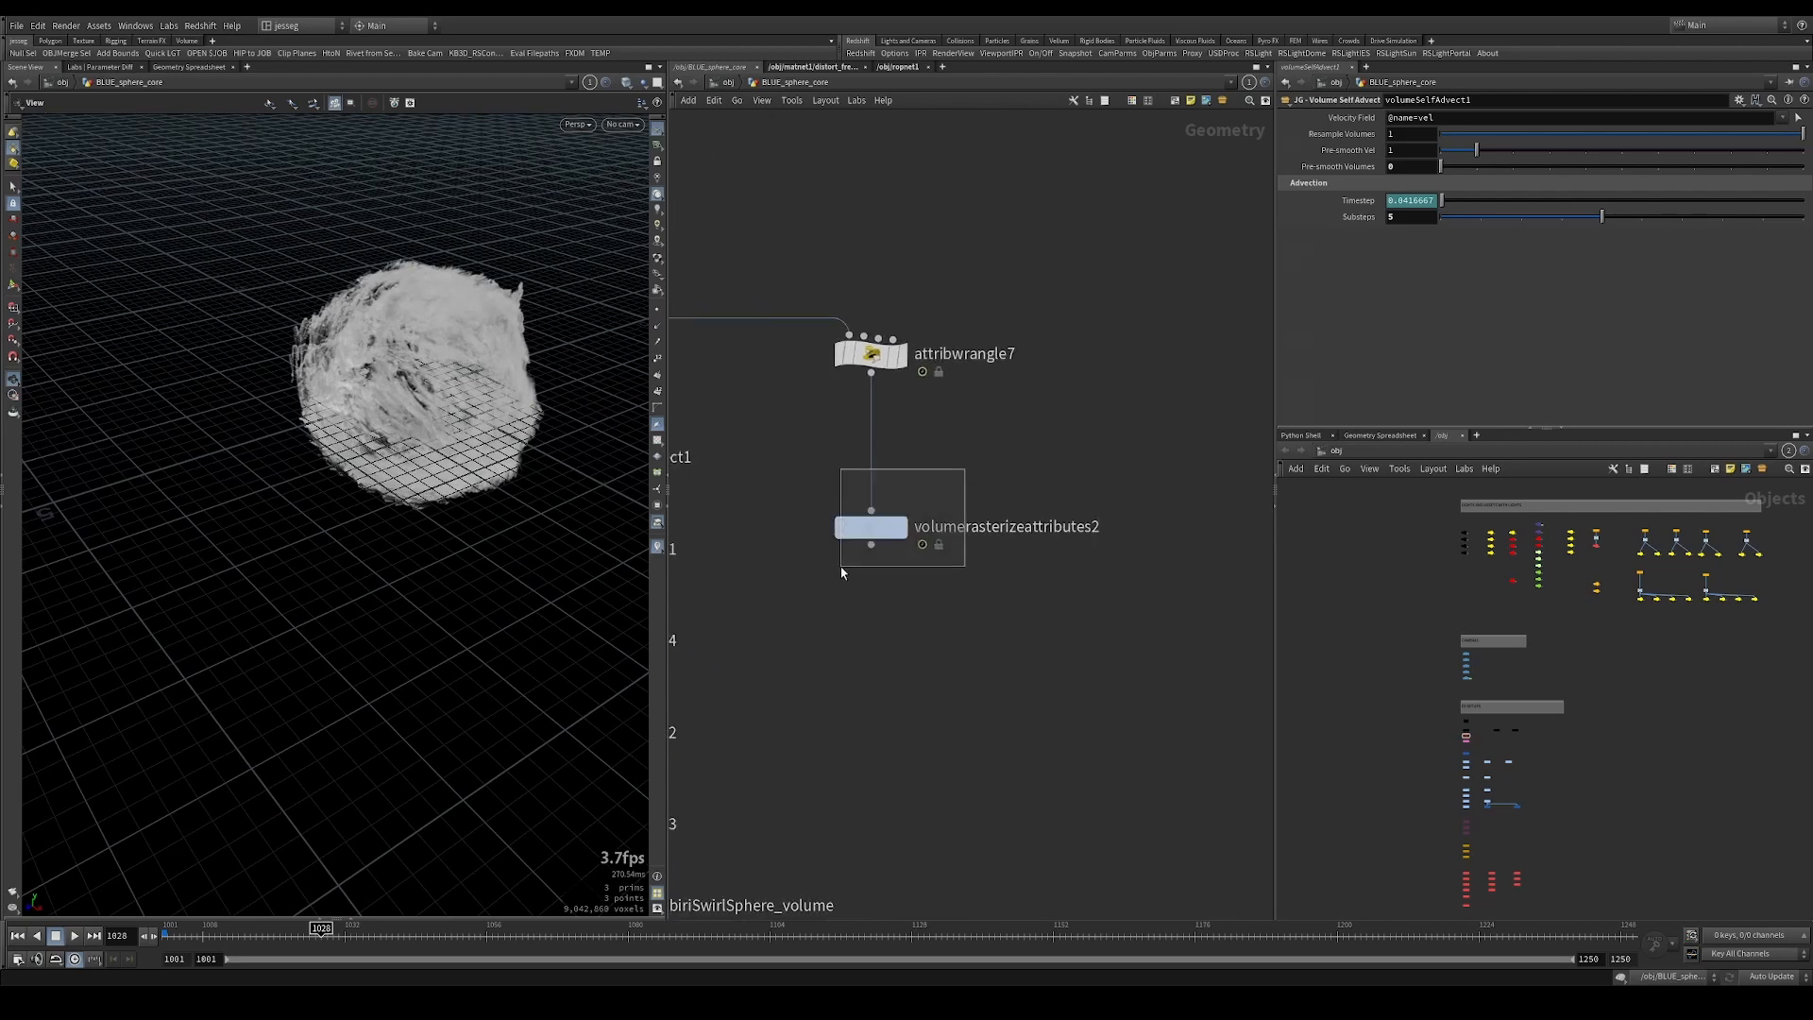
{"action": "key", "text": "r"}
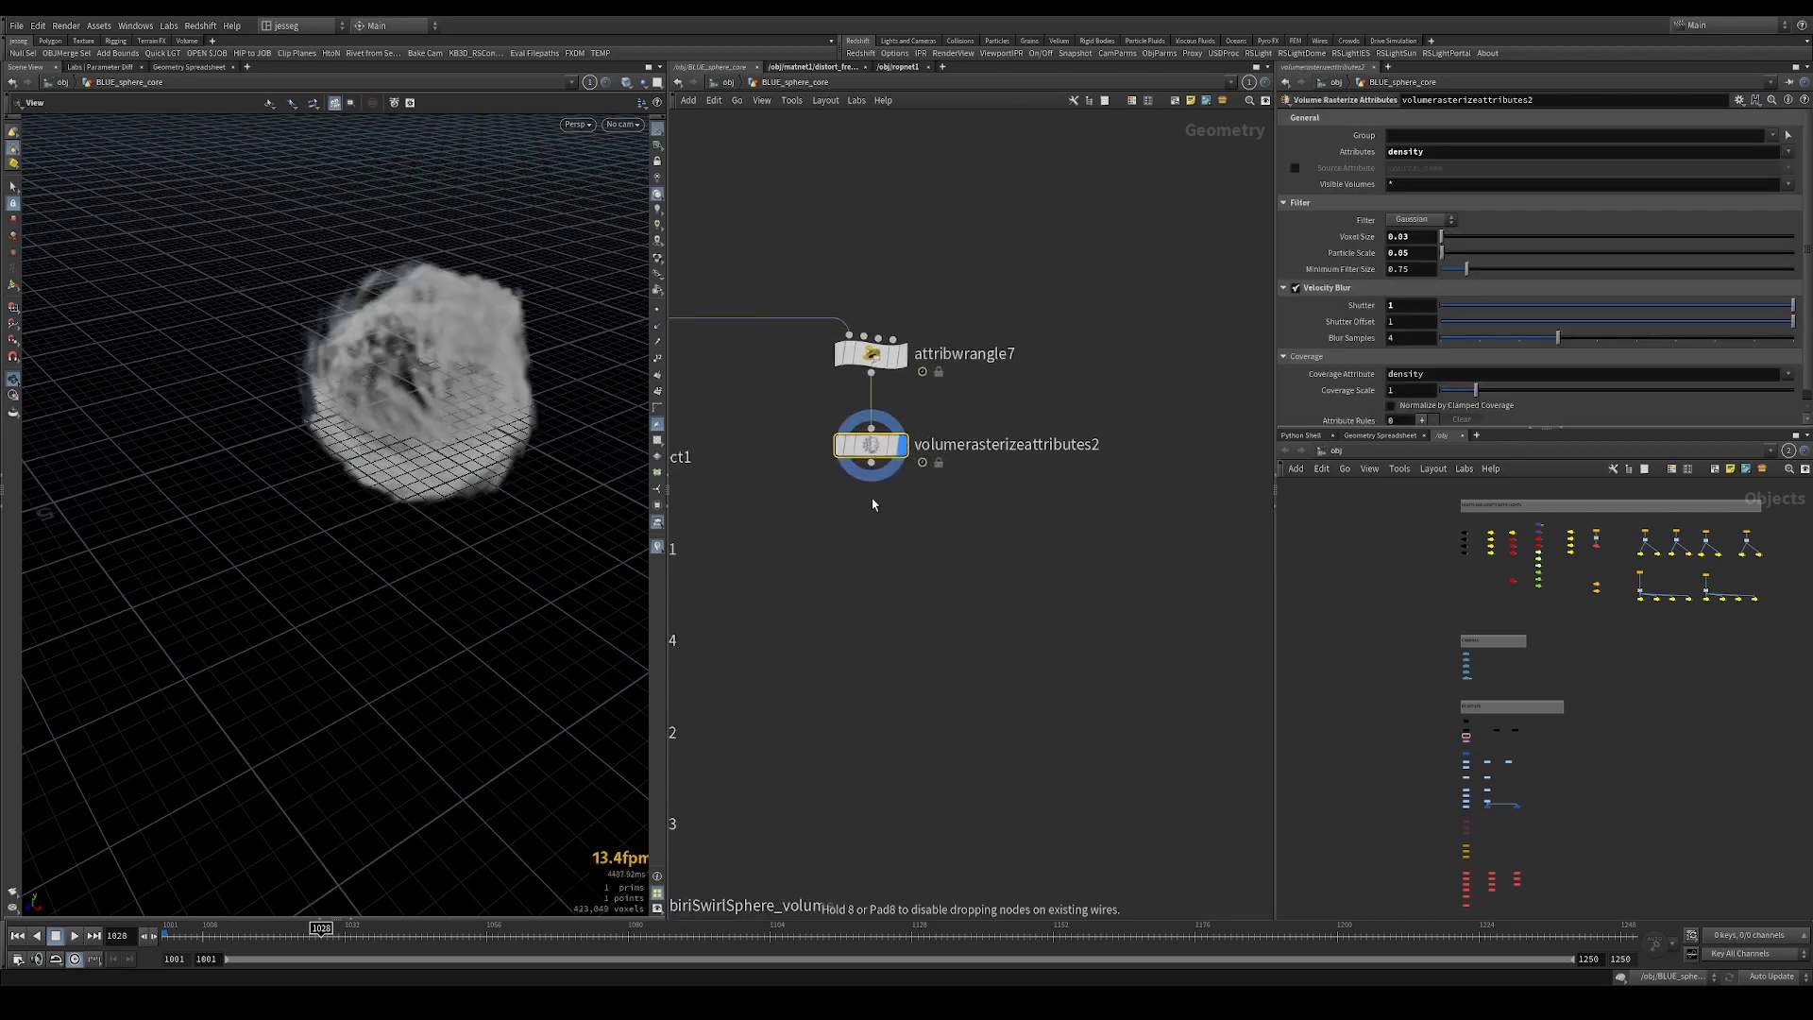
Add a VDB Advect node below volumerasterizeattributes2.
{"action": "middle_click_drag", "start_coordinate": [868, 597], "coordinate": [989, 467]}
{"action": "key", "text": "Tab"}
{"action": "type", "text": "vol"}
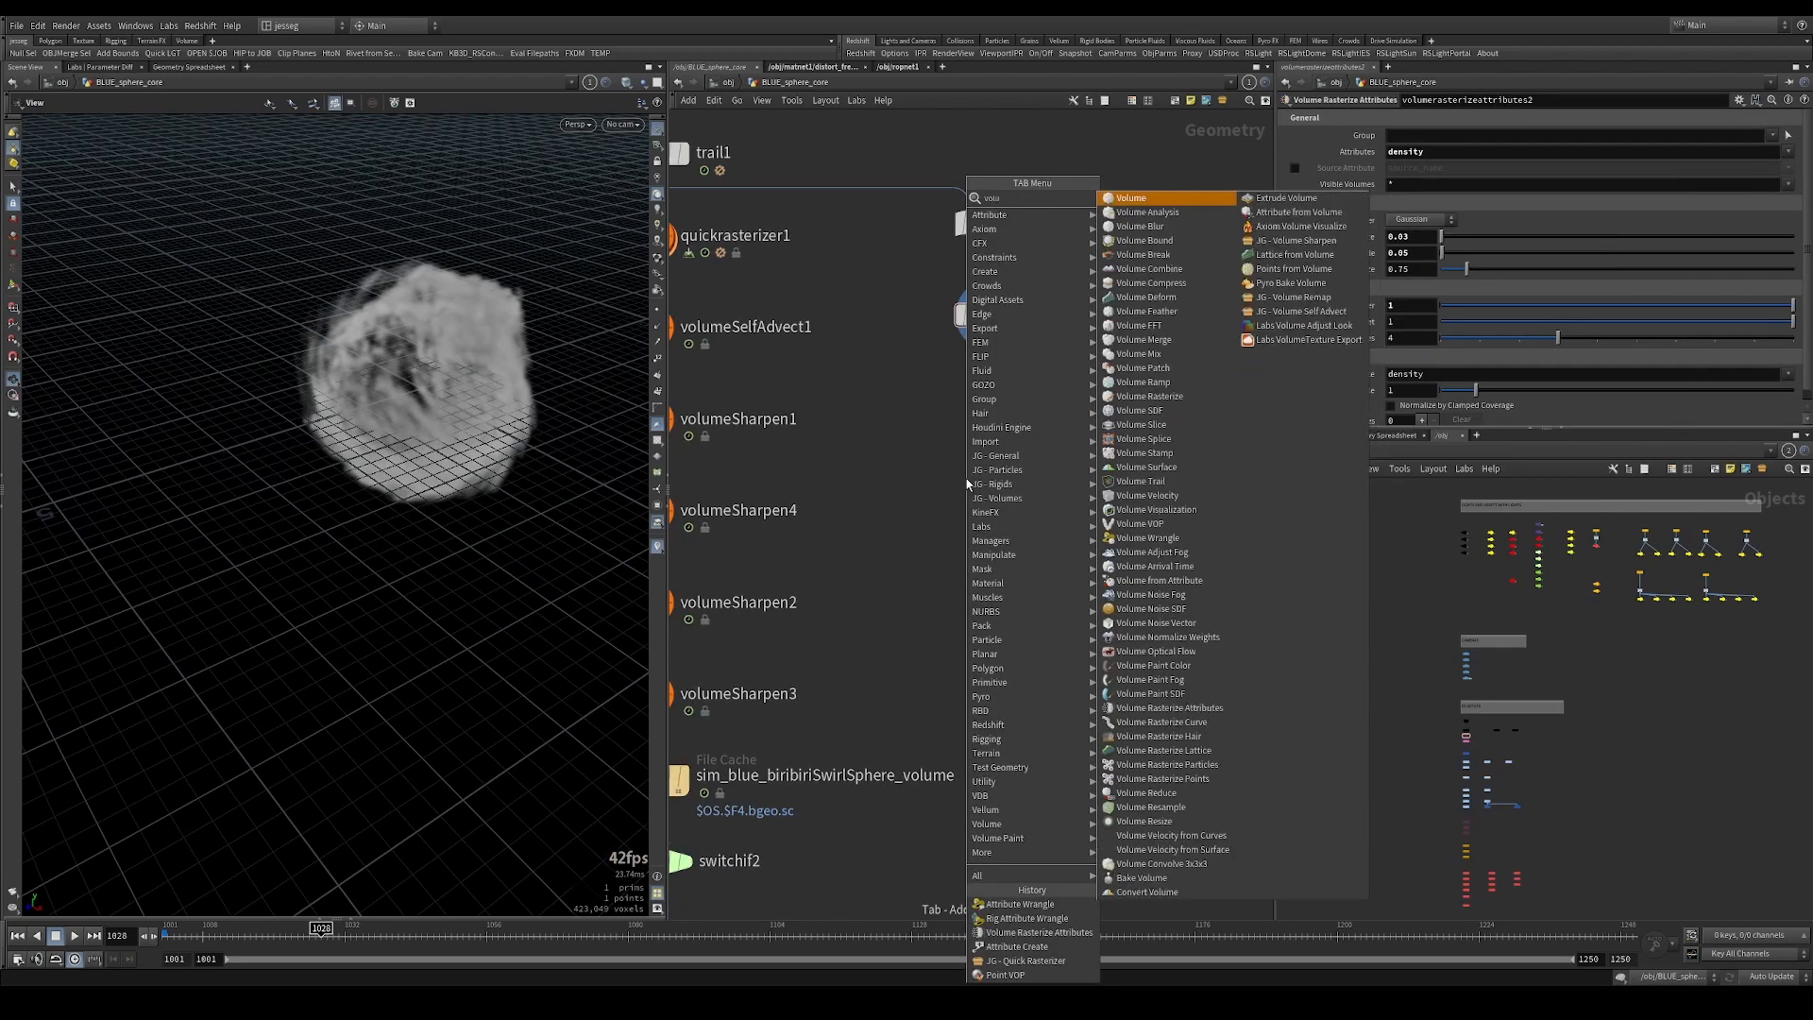
{"action": "type", "text": "um"}
{"action": "key", "text": "BackSpace"}
{"action": "key", "text": "BackSpace"}
{"action": "key", "text": "BackSpace"}
{"action": "key", "text": "BackSpace"}
{"action": "key", "text": "BackSpace"}
{"action": "type", "text": "vdb"}
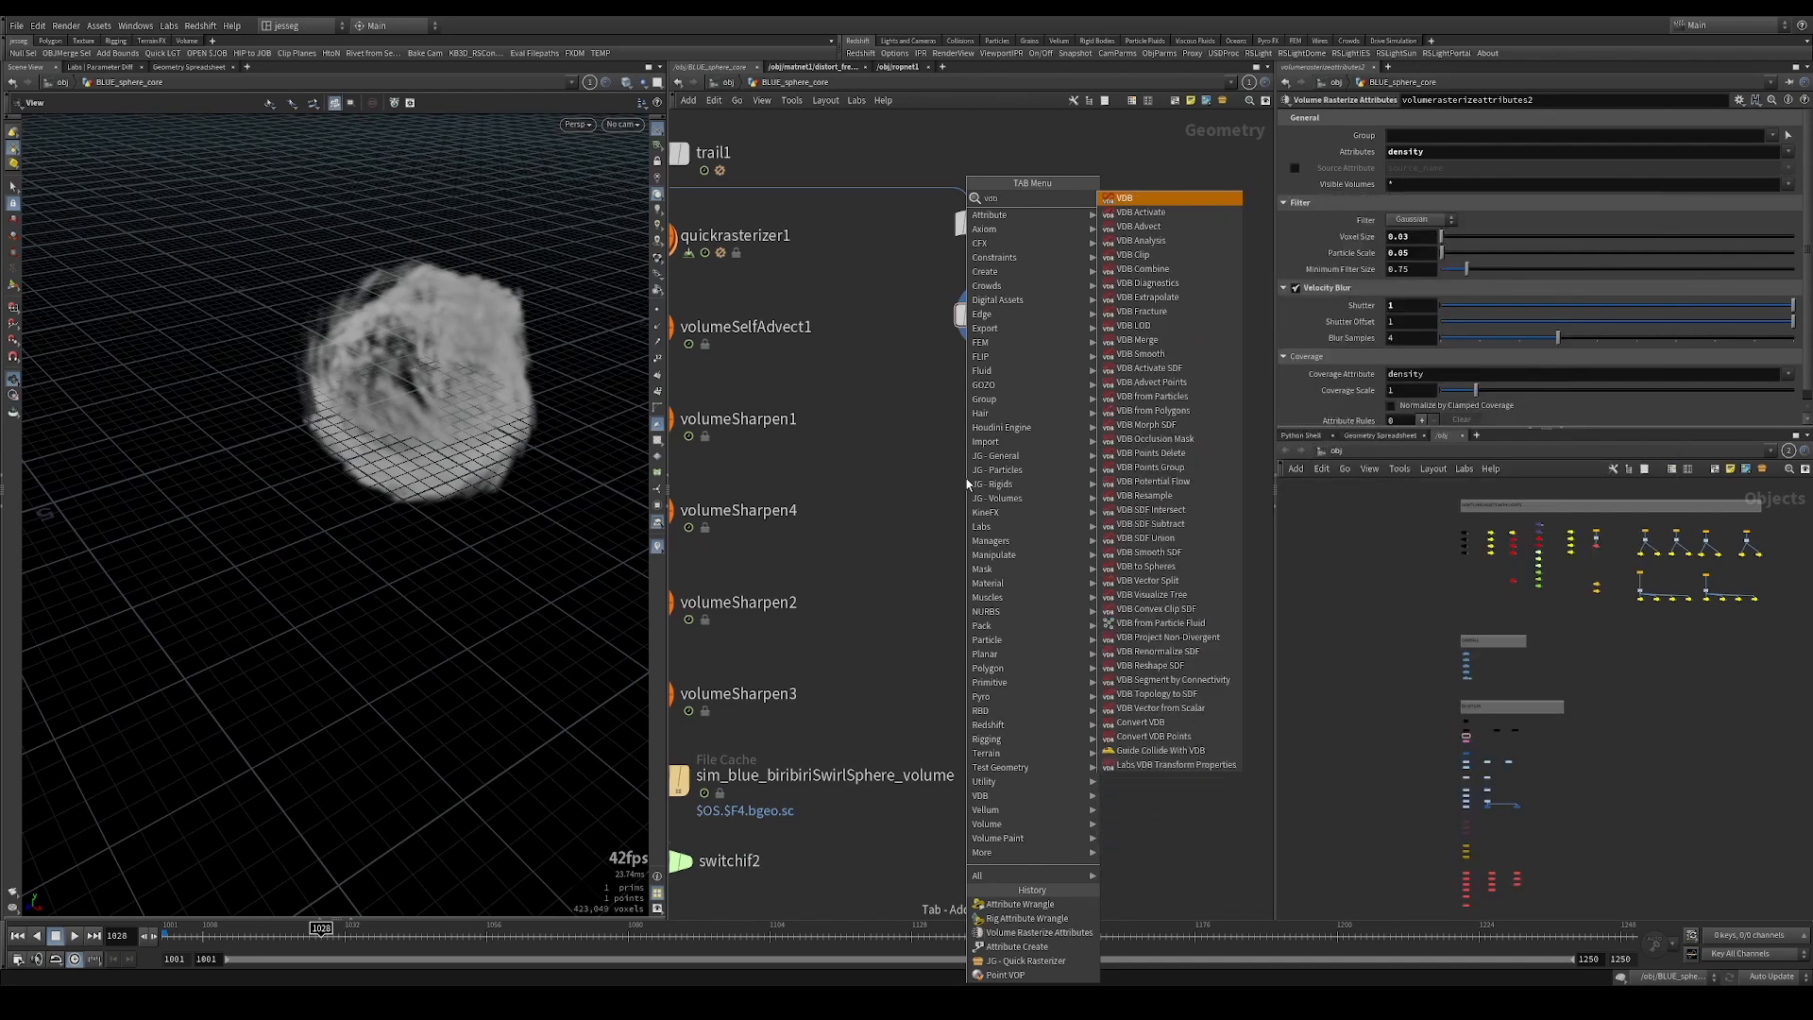
{"action": "key", "text": "Down"}
{"action": "key", "text": "Down"}
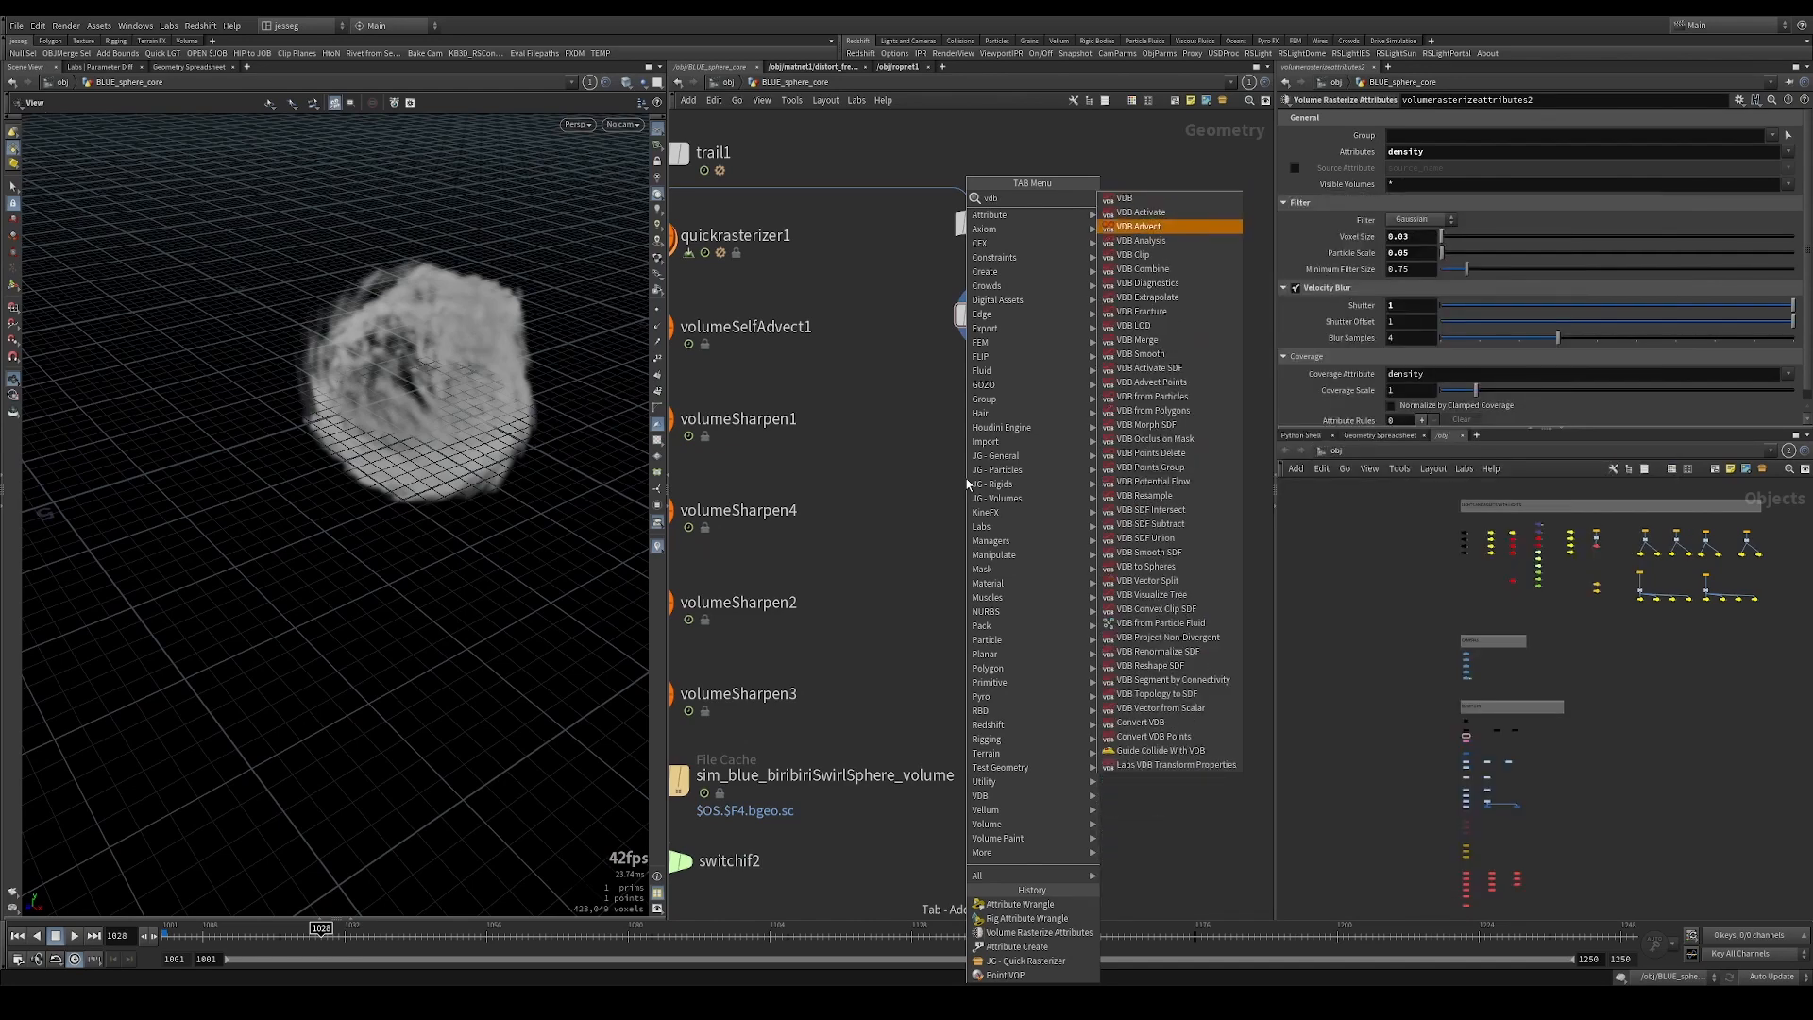
{"action": "key", "text": "Return"}
{"action": "left_click", "coordinate": [966, 478]}
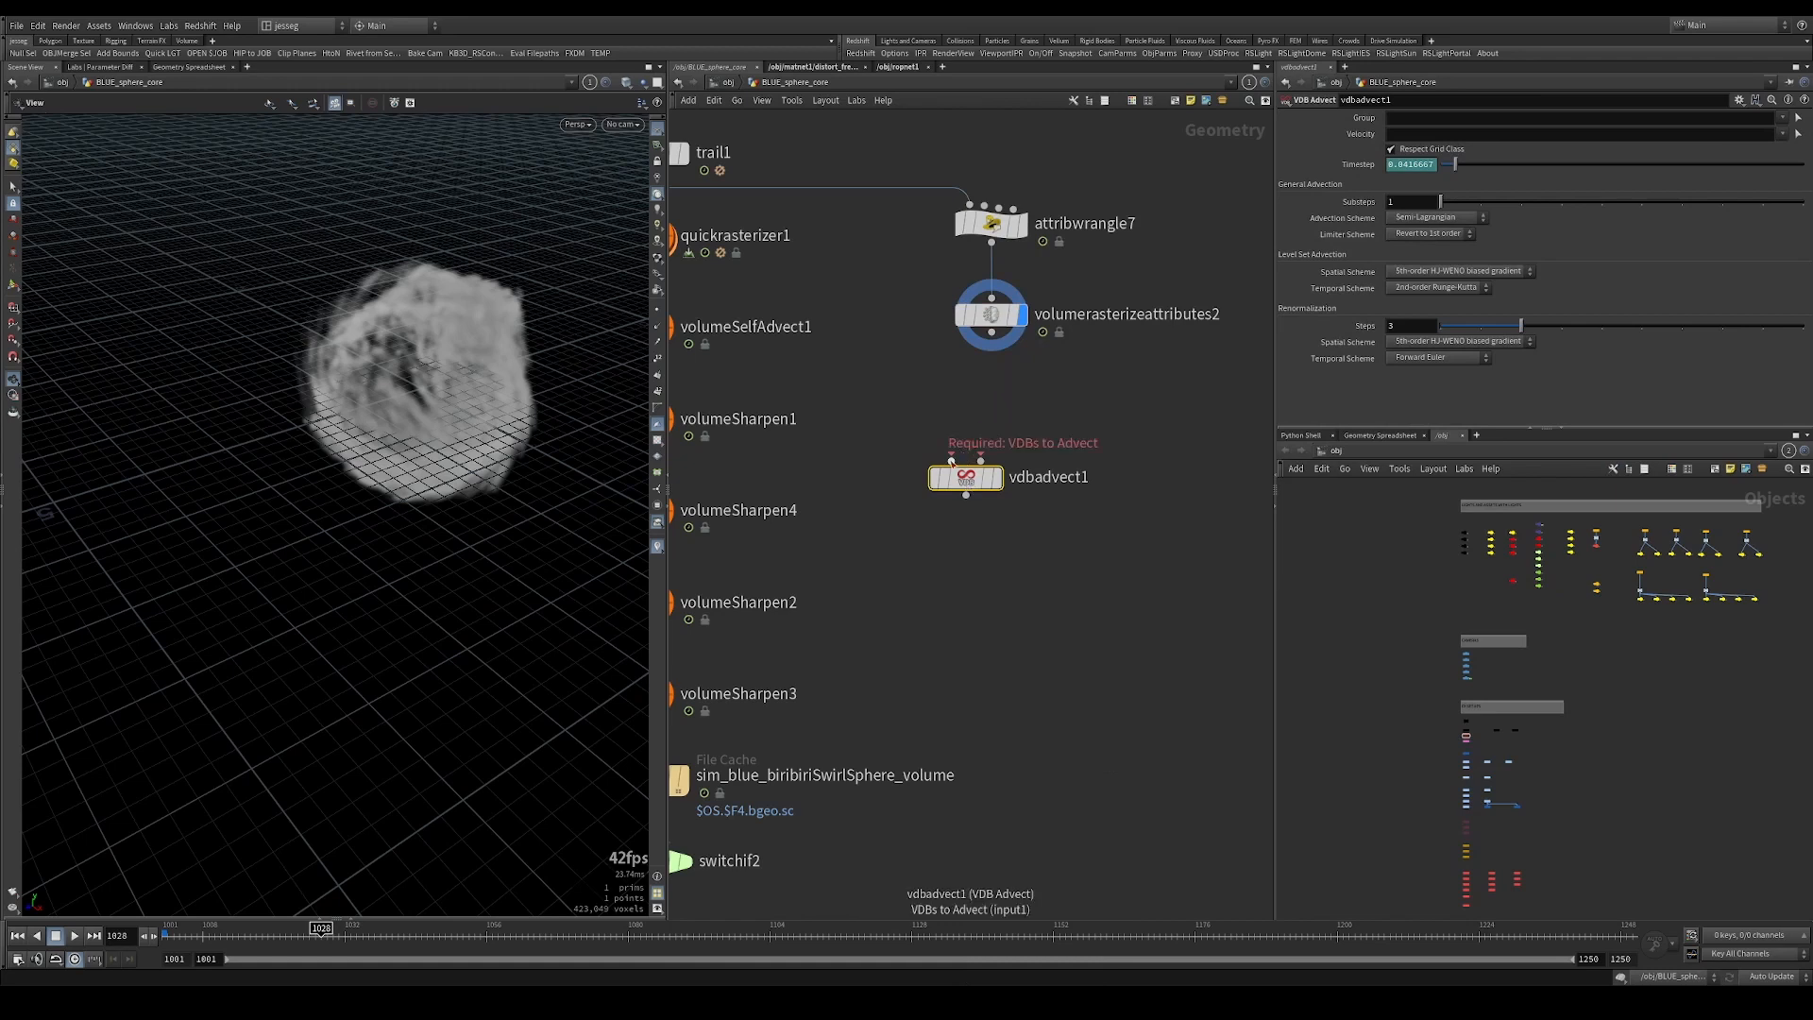
Add v to the rasterized attributes of volumerasterizeattributes2 so they read density v.
{"action": "left_click", "coordinate": [977, 316]}
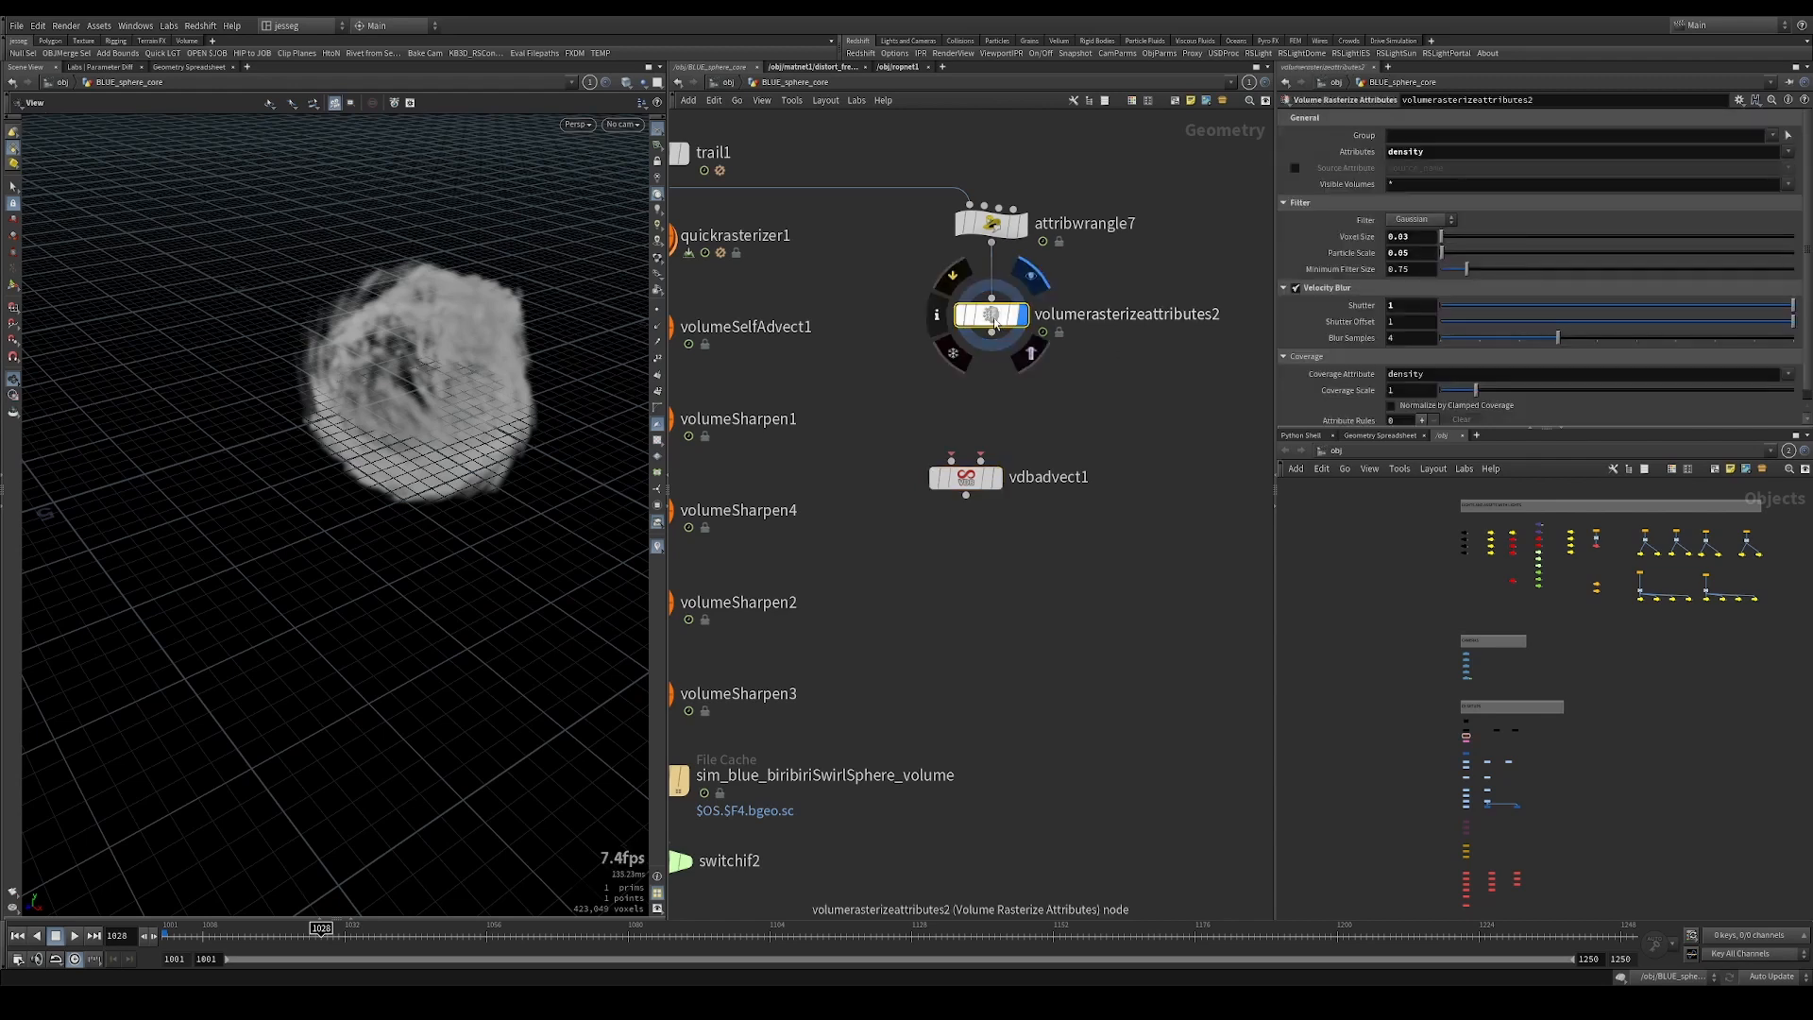
{"action": "left_click", "coordinate": [1483, 154]}
{"action": "type", "text": "v"}
{"action": "key", "text": "Return"}
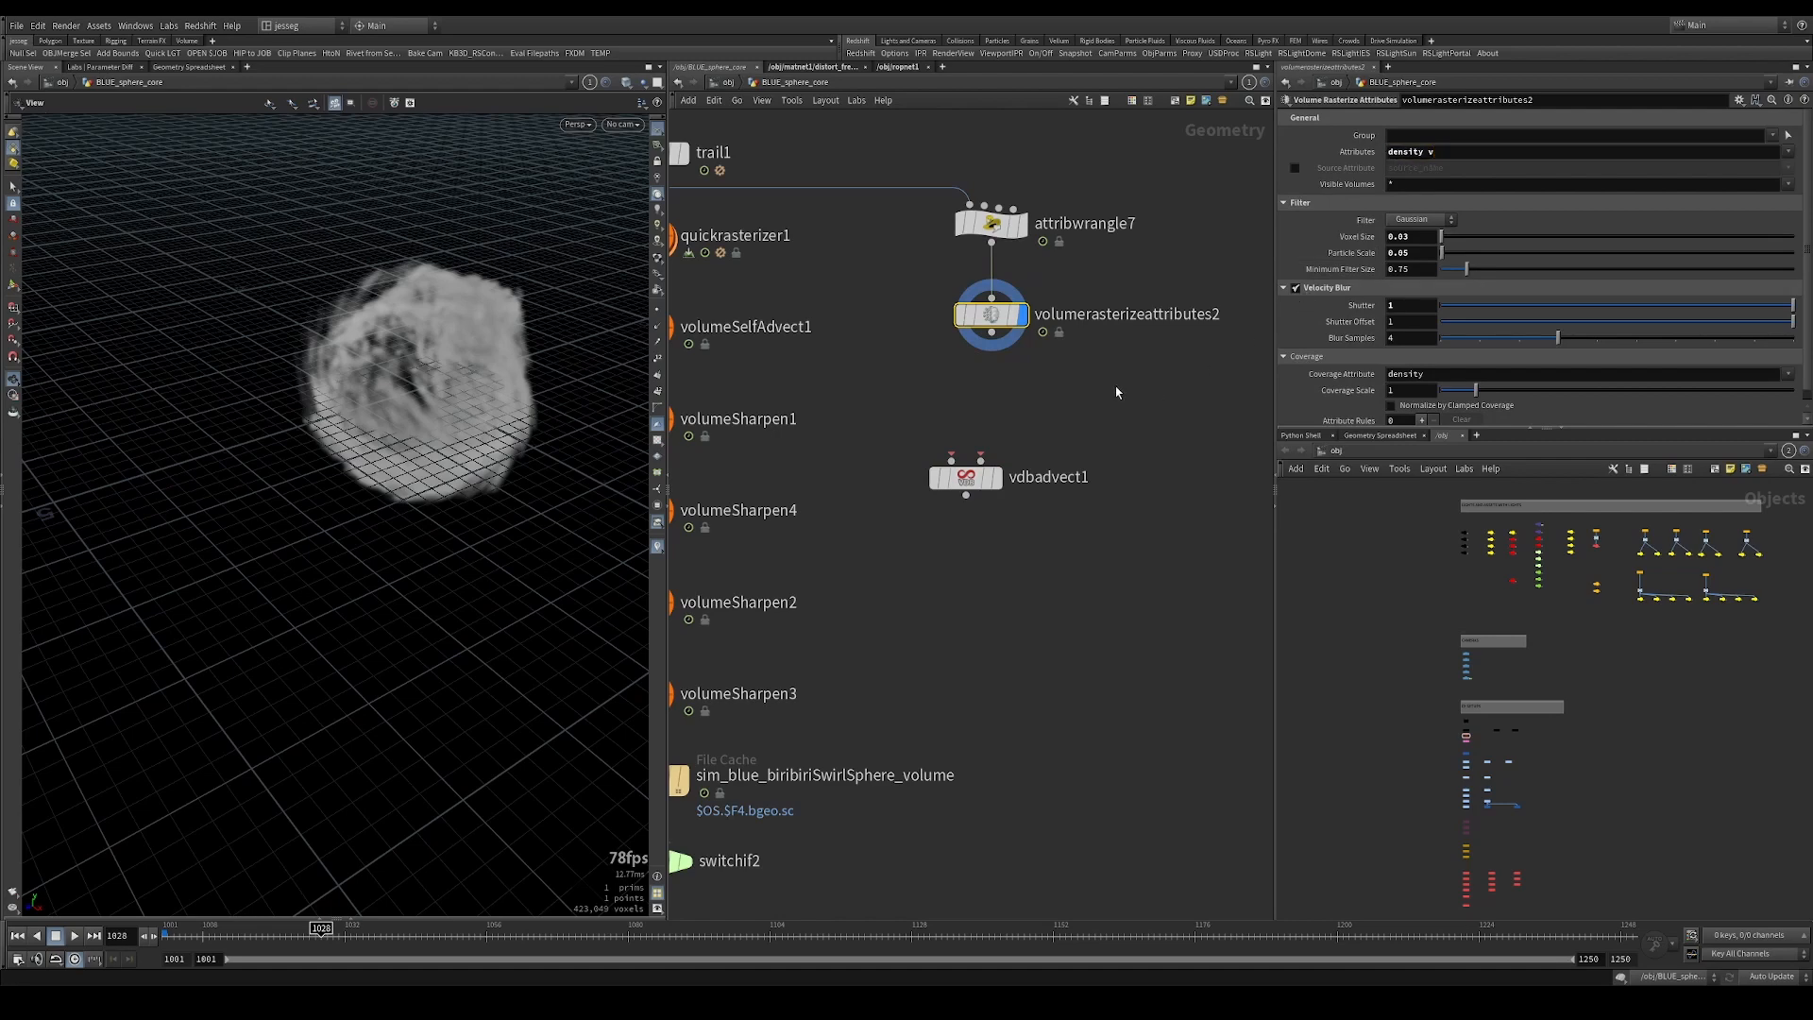
Restrict the visible volumes of volumerasterizeattributes2 to density.
{"action": "left_click", "coordinate": [1404, 184]}
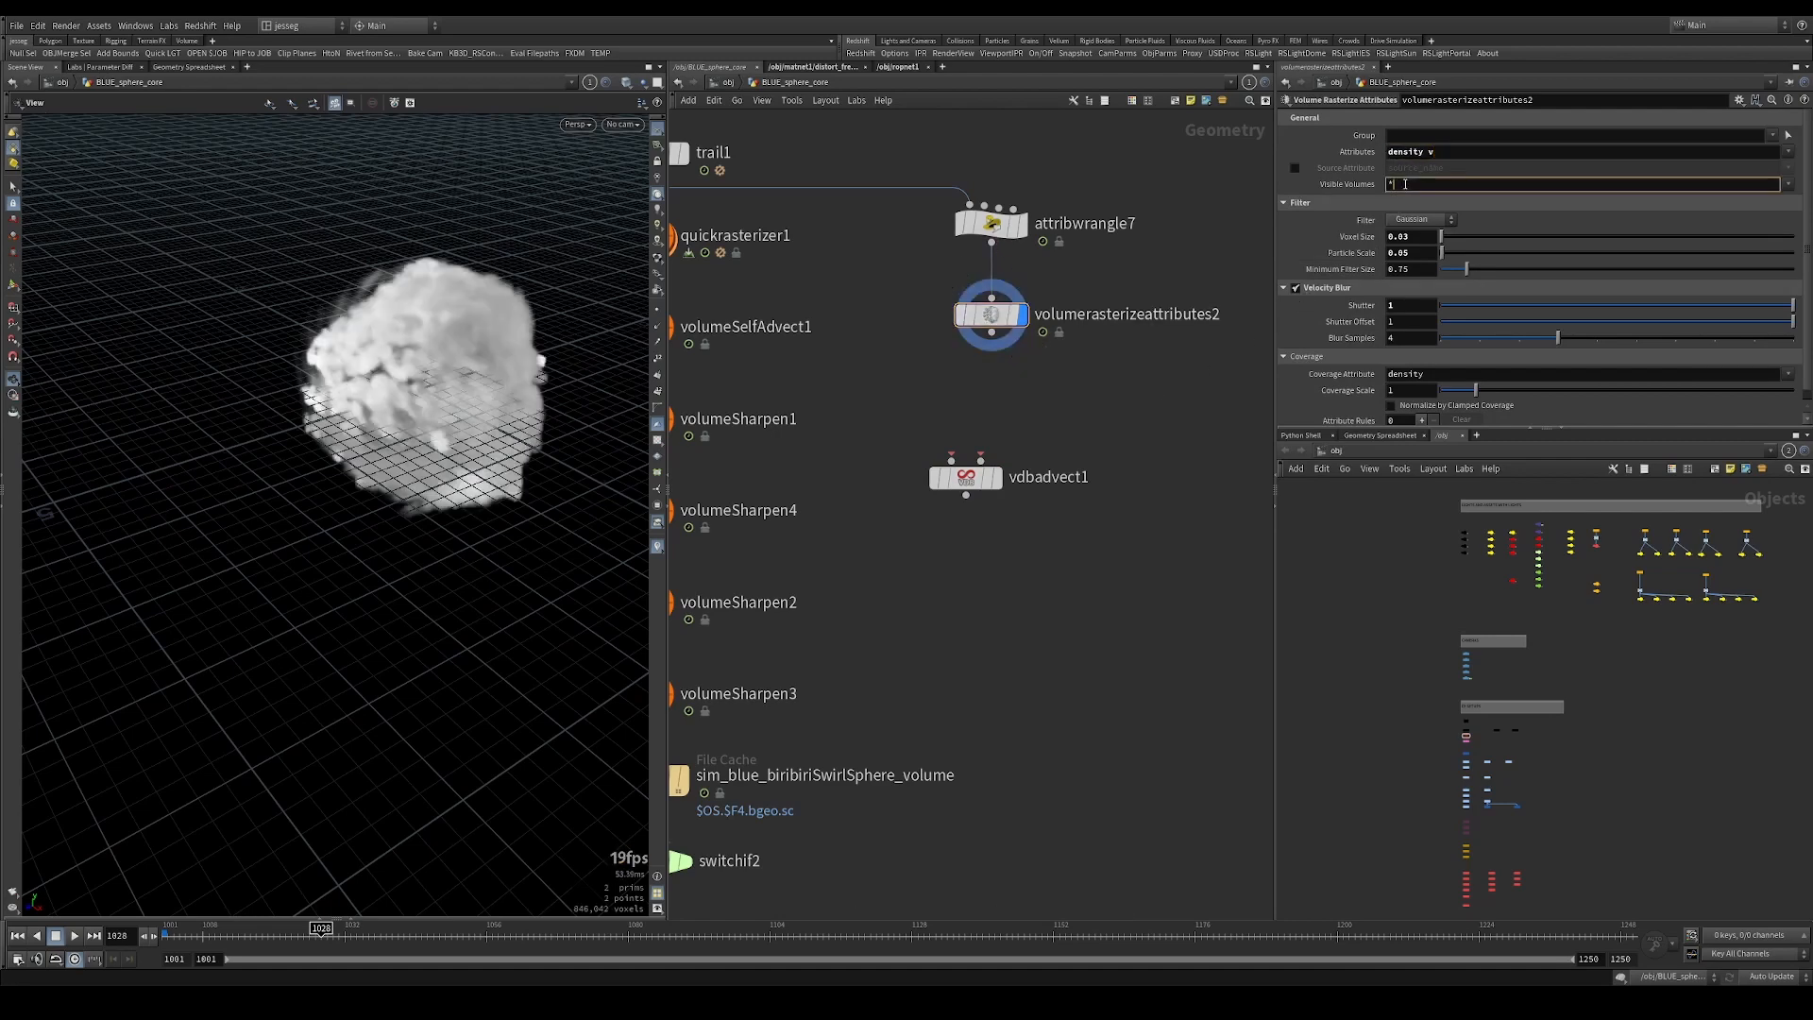
{"action": "key", "text": "Return"}
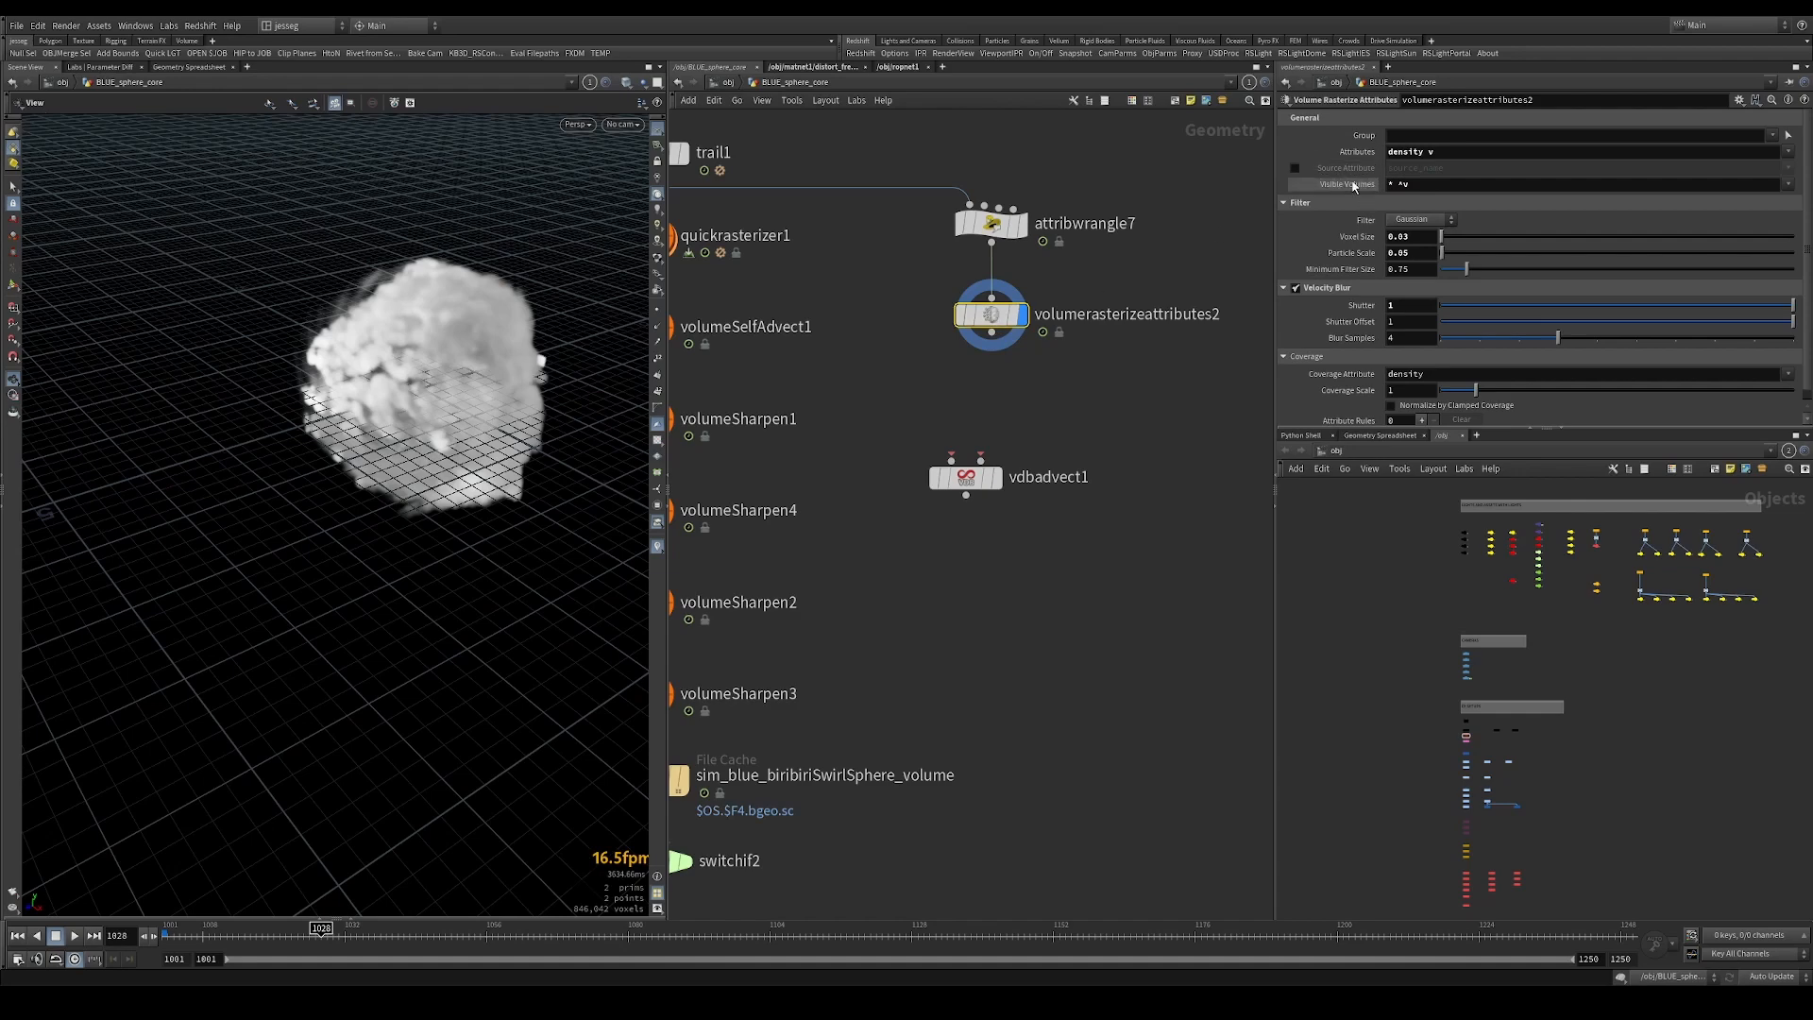
{"action": "left_click", "coordinate": [1407, 183]}
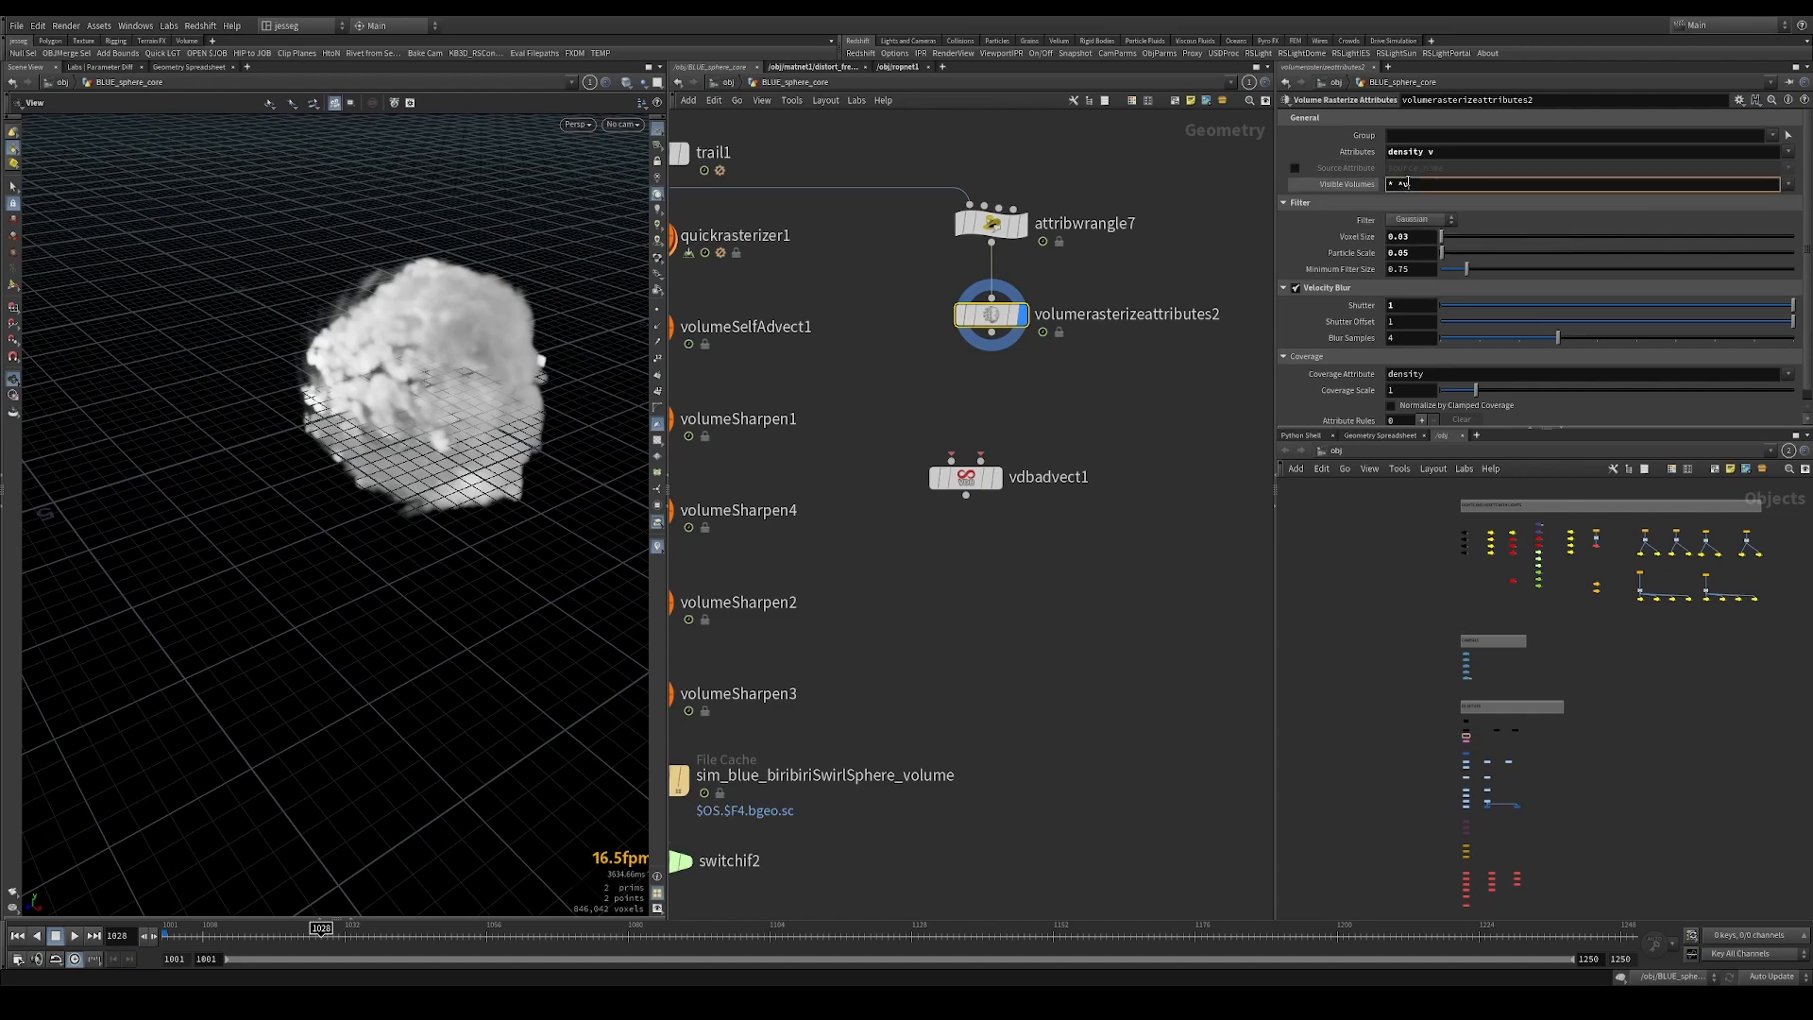
{"action": "type", "text": "density"}
{"action": "key", "text": "Return"}
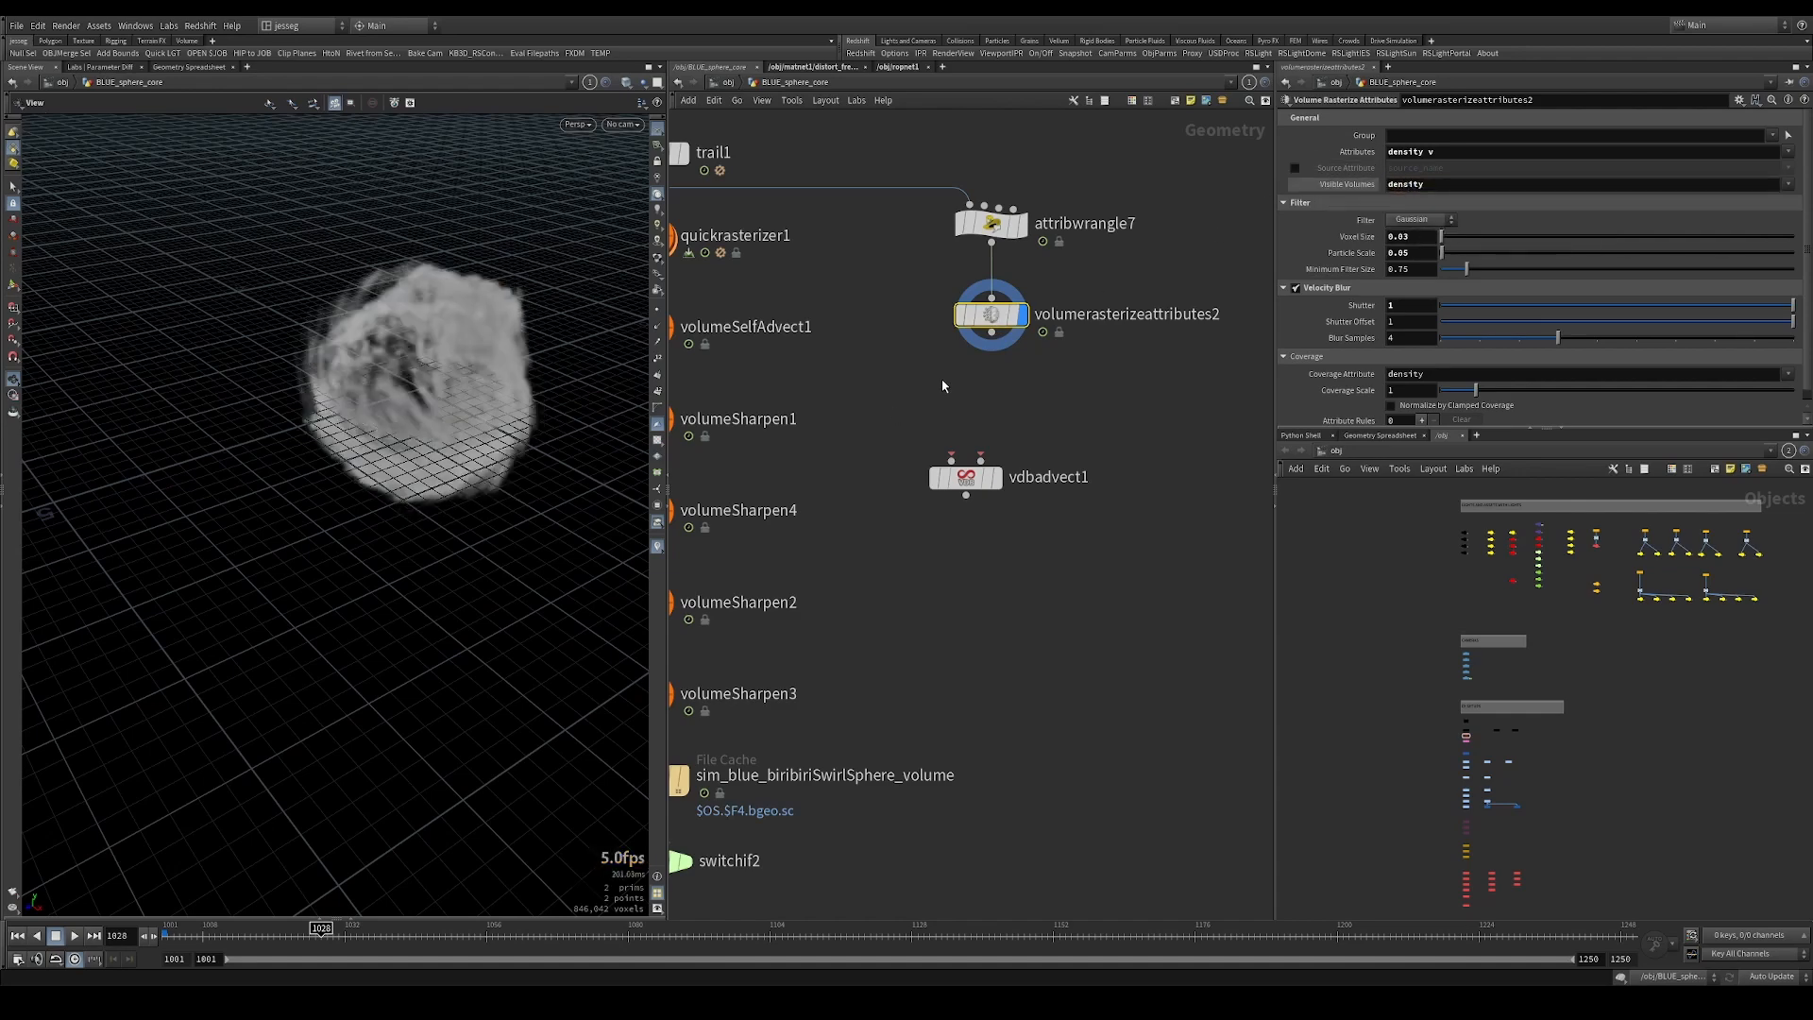
Connect volumerasterizeattributes2's output to both inputs of vdbadvect1.
{"action": "middle_click", "coordinate": [996, 317]}
{"action": "left_click", "coordinate": [952, 459]}
{"action": "left_click", "coordinate": [989, 338]}
{"action": "left_click_drag", "start_coordinate": [1101, 437], "coordinate": [888, 542]}
{"action": "left_click", "coordinate": [982, 458]}
{"action": "left_click", "coordinate": [991, 334]}
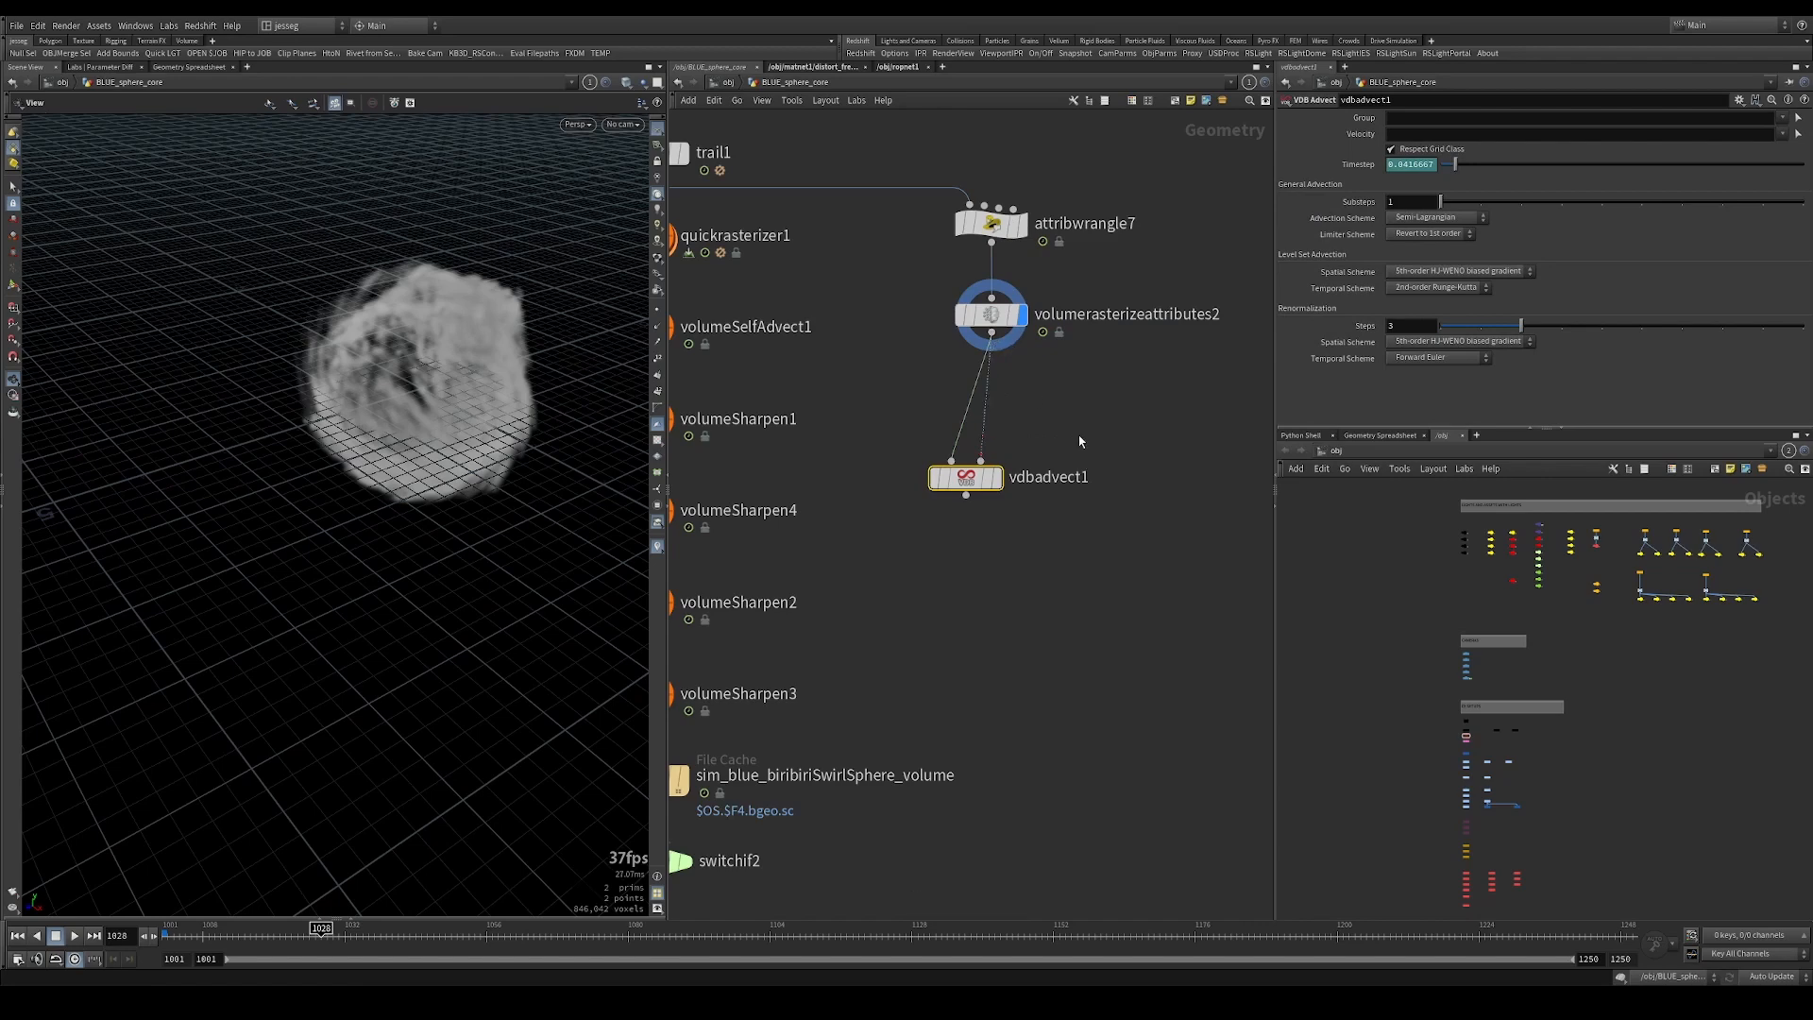
{"action": "left_click_drag", "start_coordinate": [1082, 436], "coordinate": [897, 534]}
{"action": "key", "text": "r"}
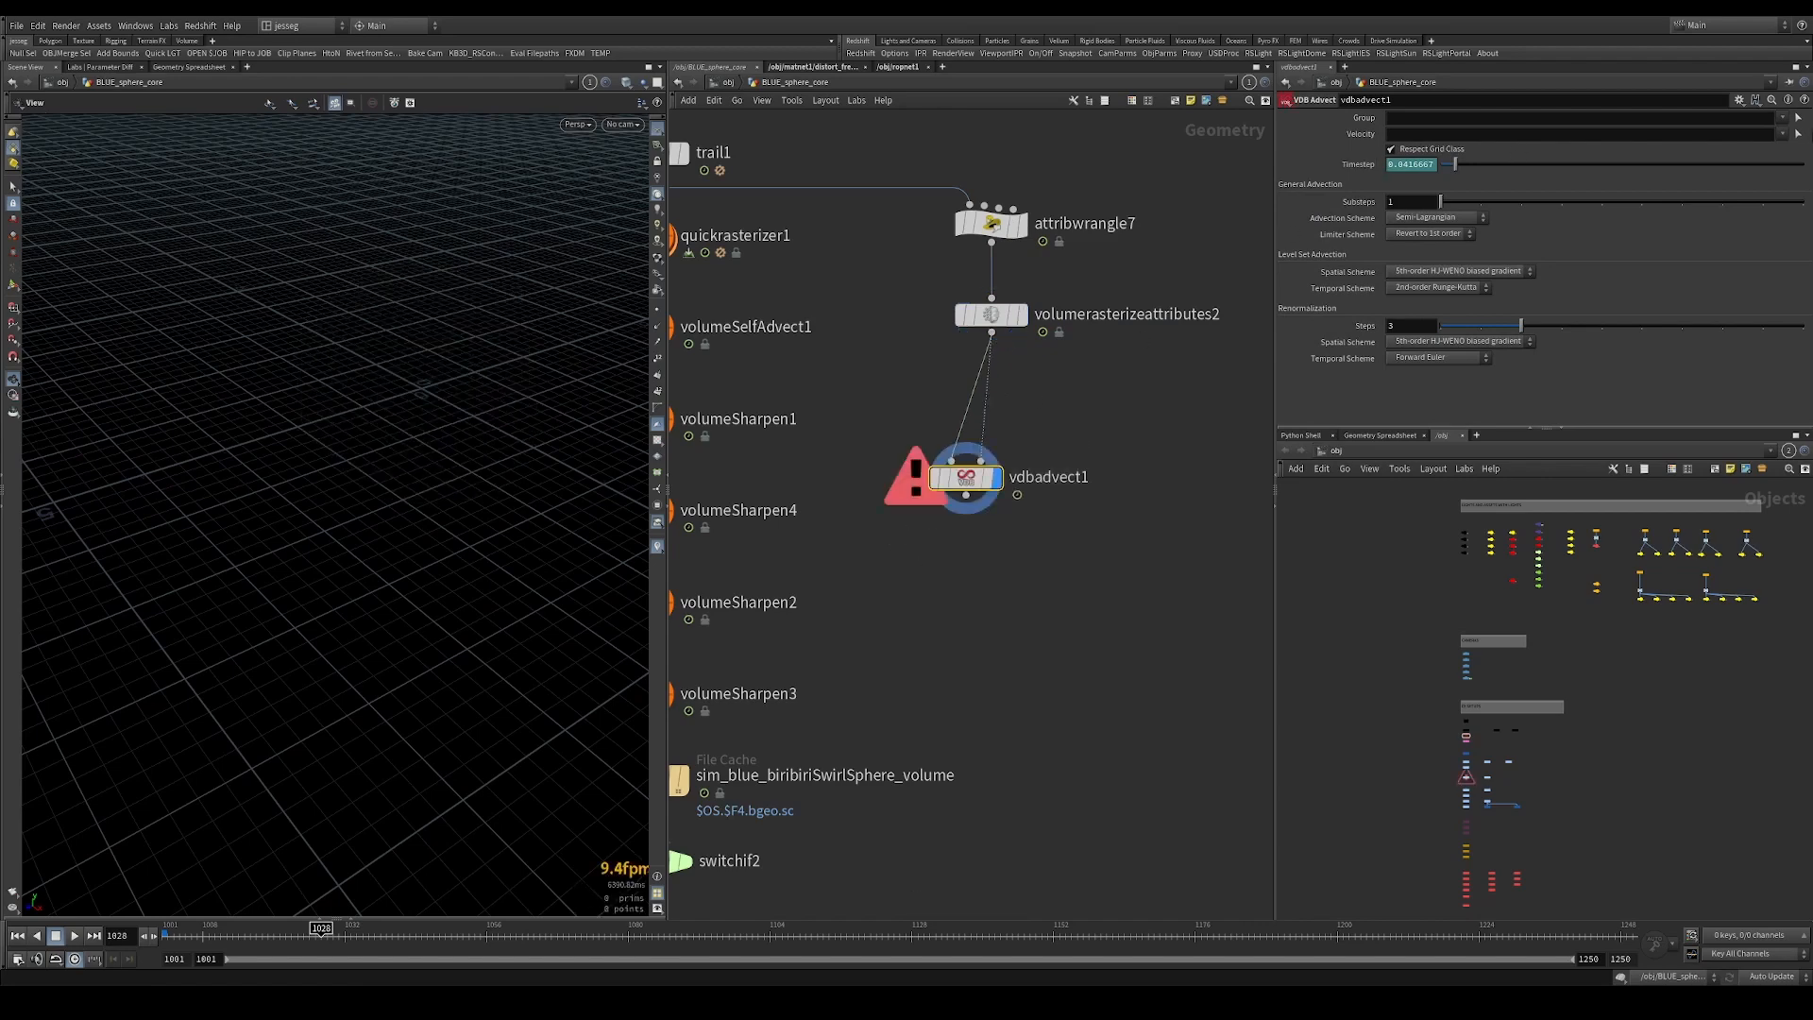
{"action": "left_click", "coordinate": [1783, 134]}
{"action": "left_click", "coordinate": [1768, 179]}
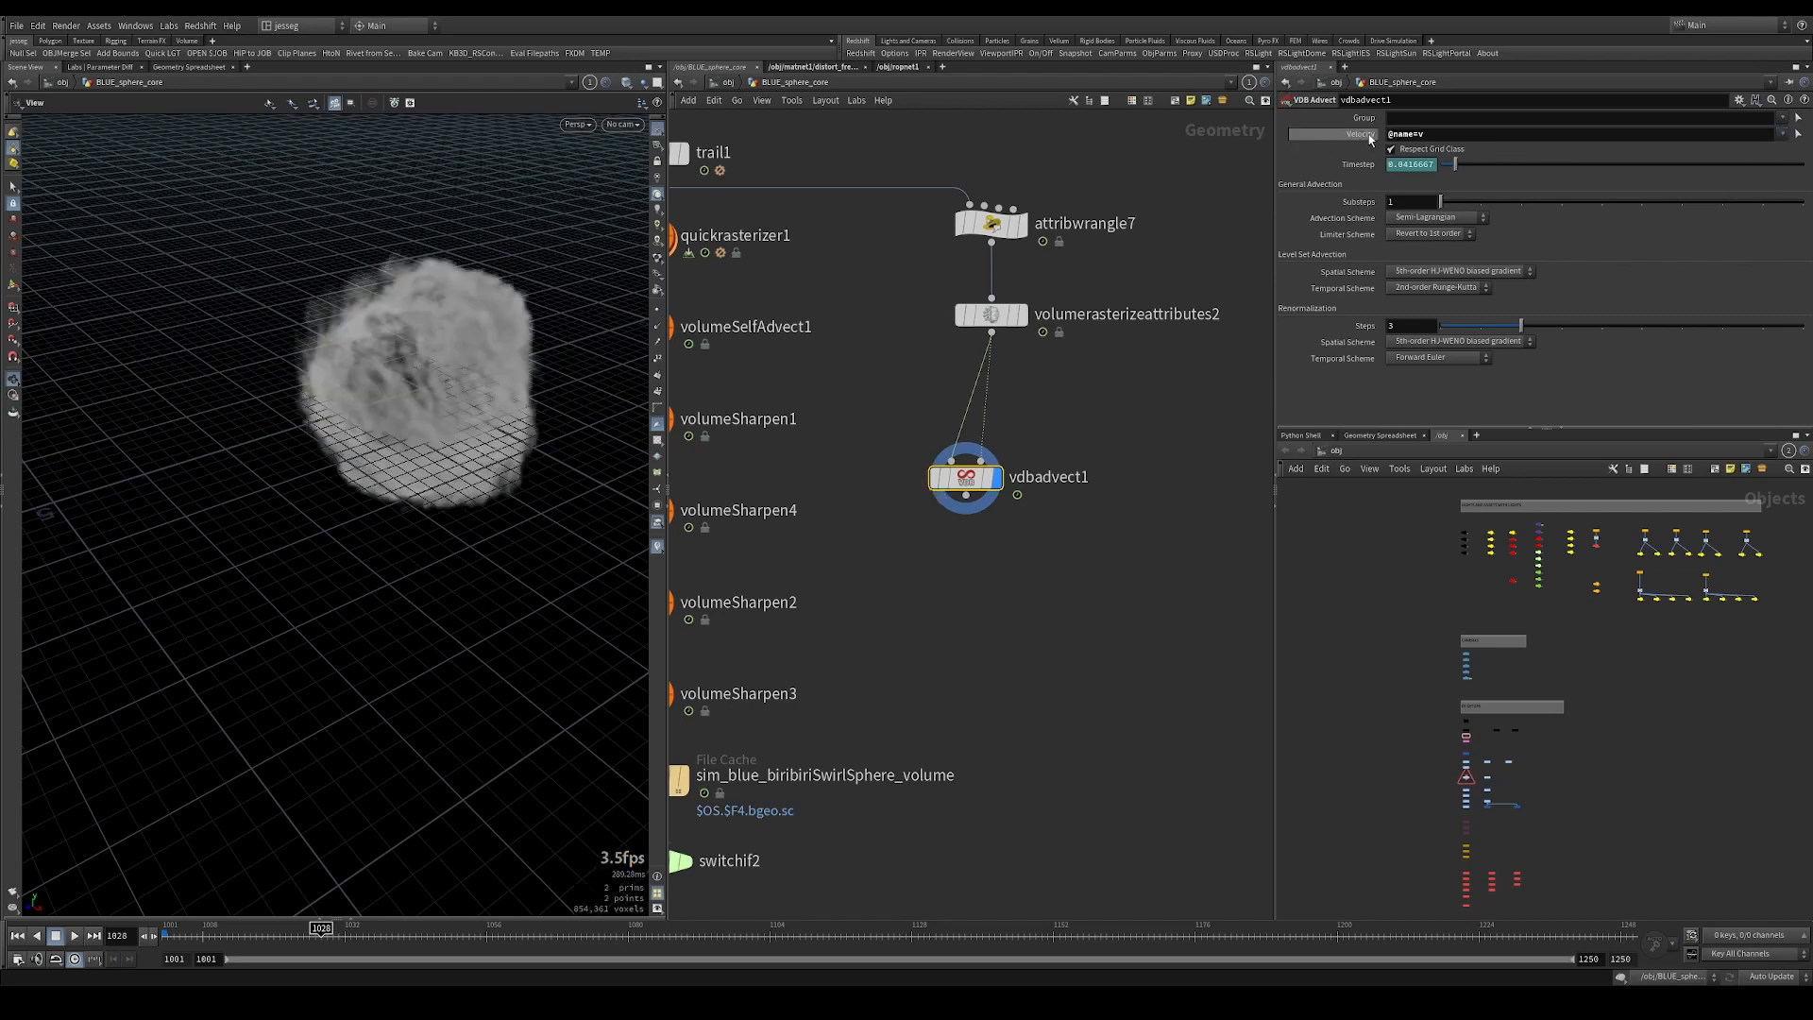
Switch the display from volumerasterizeattributes2 back to vdbadvect1 to compare the volume with and without advection.
{"action": "left_click", "coordinate": [973, 314]}
{"action": "key", "text": "r"}
{"action": "left_click_drag", "start_coordinate": [1090, 409], "coordinate": [917, 526]}
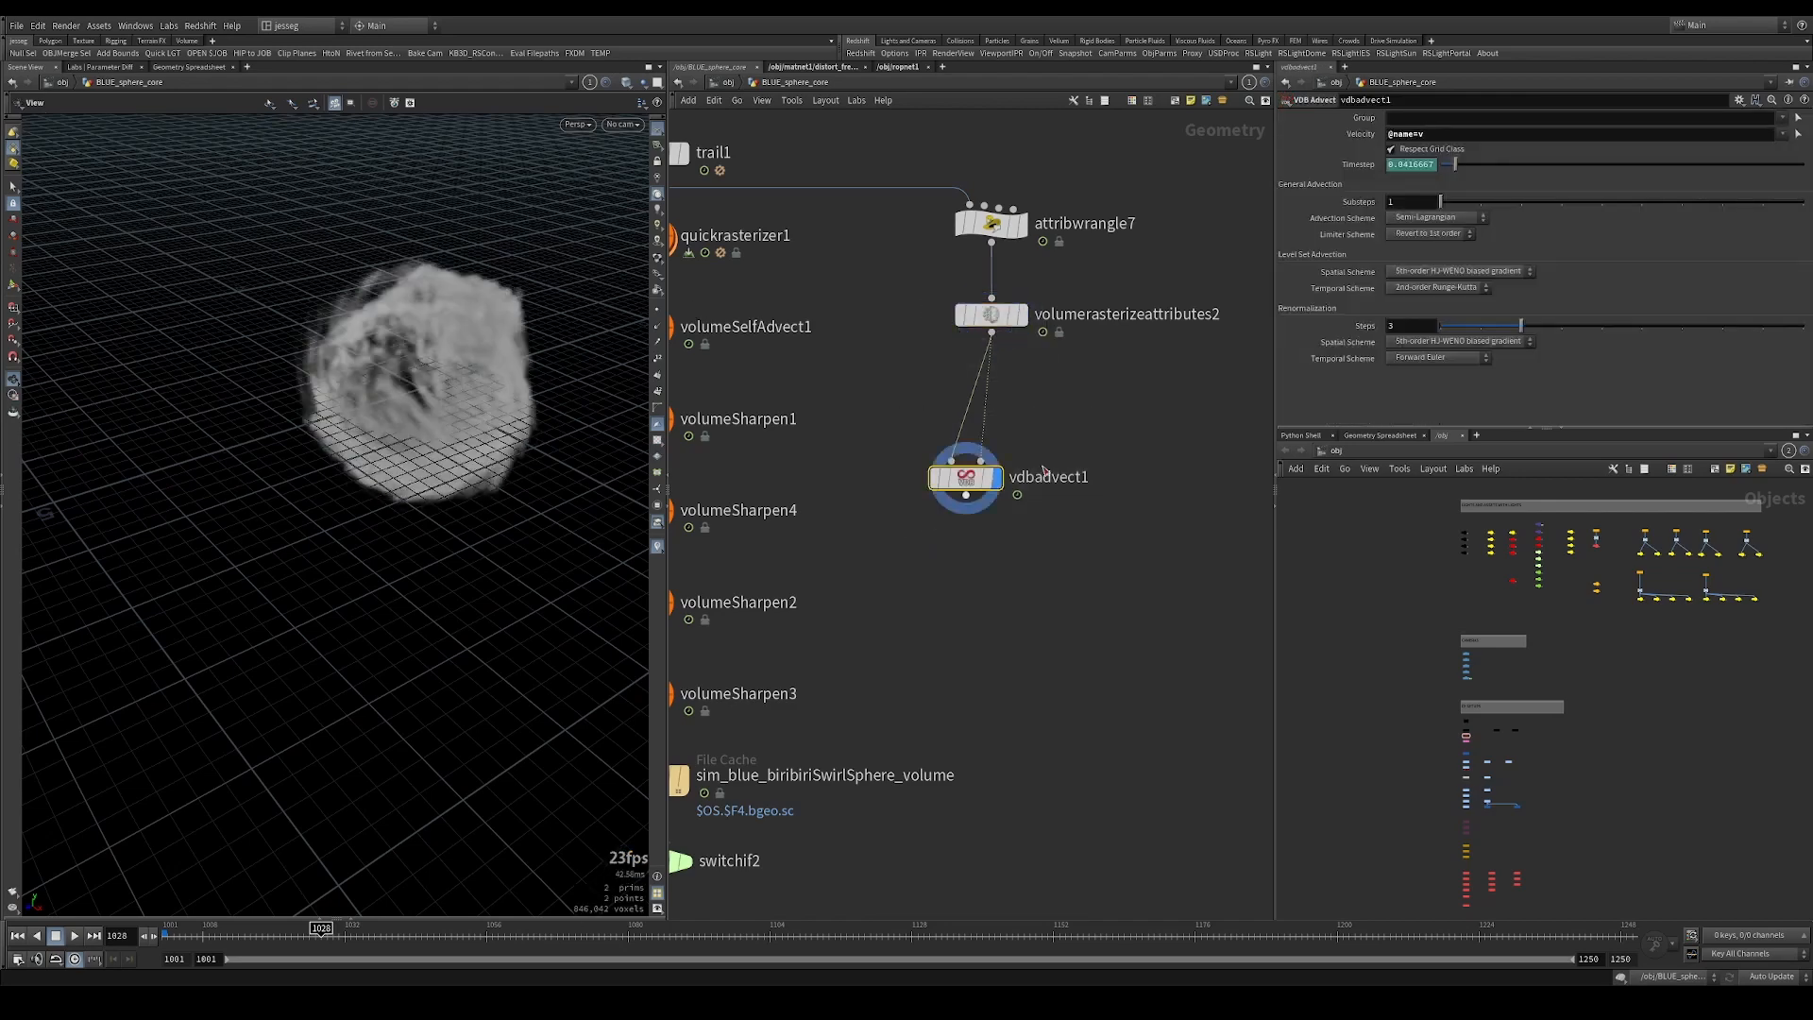
{"action": "key", "text": "r"}
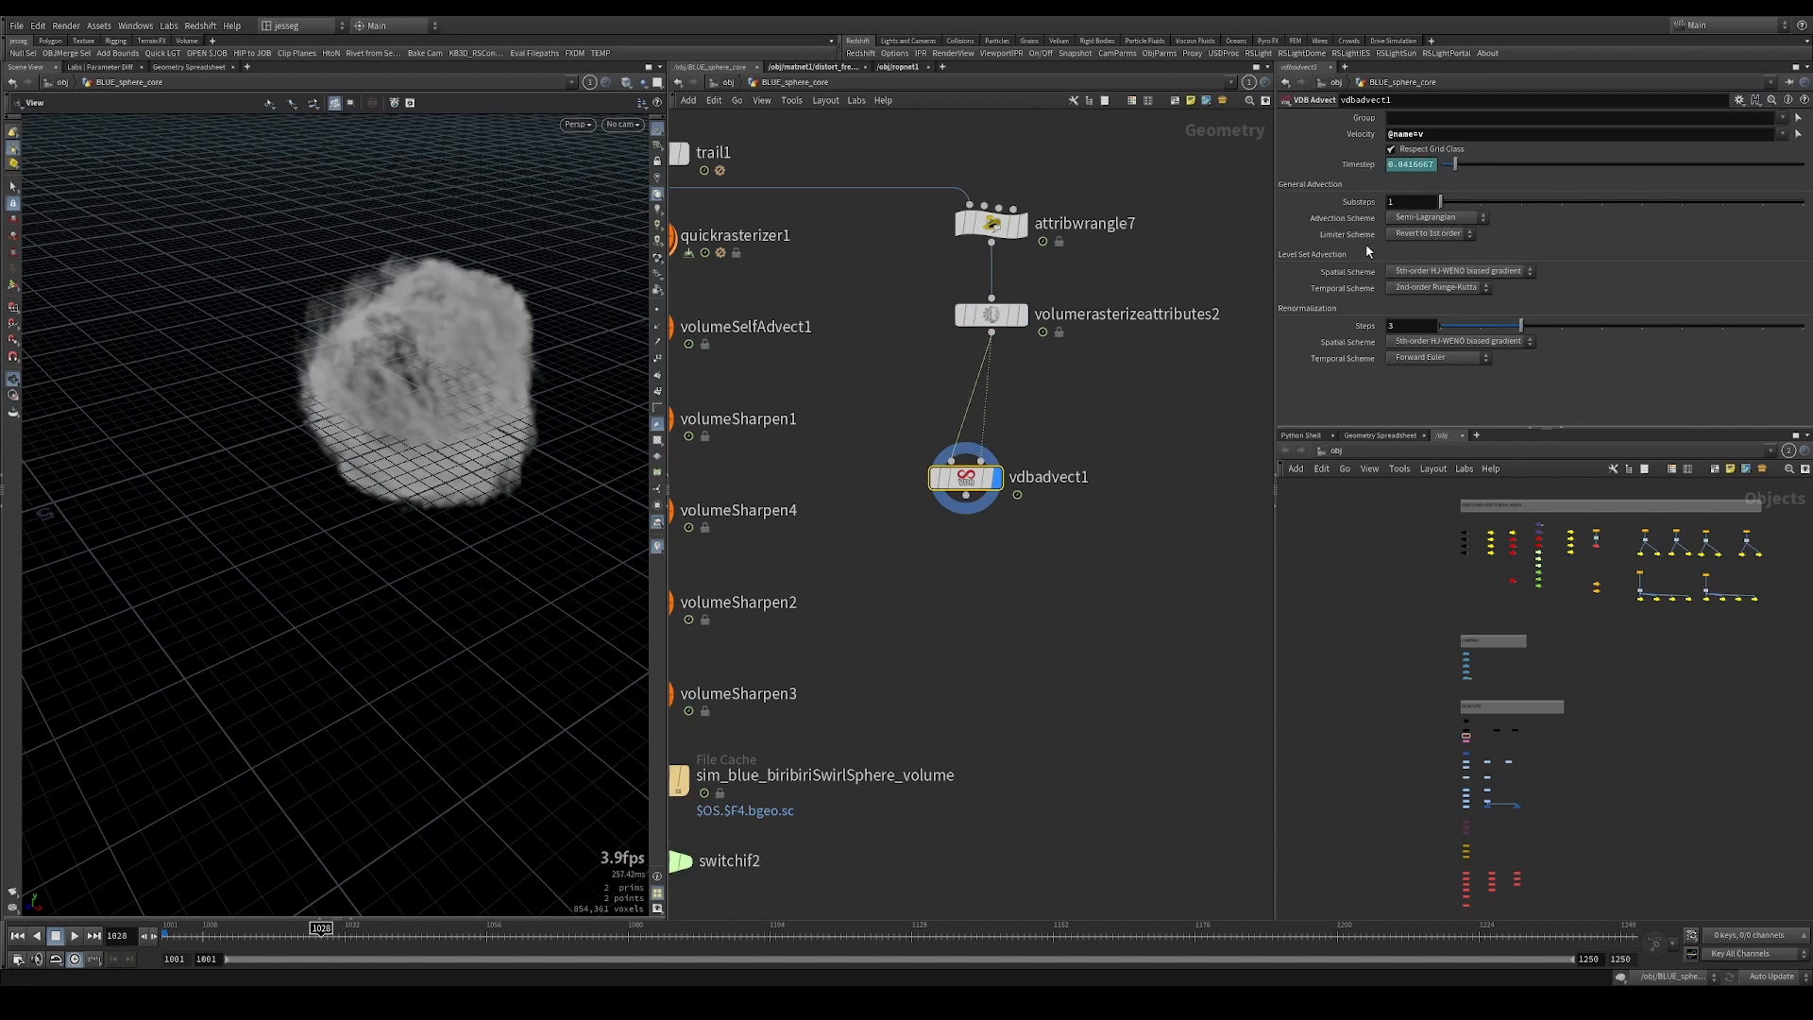
Set vdbadvect1's advection scheme to BFECC and its limiter scheme to Clamp to extrema.
{"action": "left_click", "coordinate": [1427, 218]}
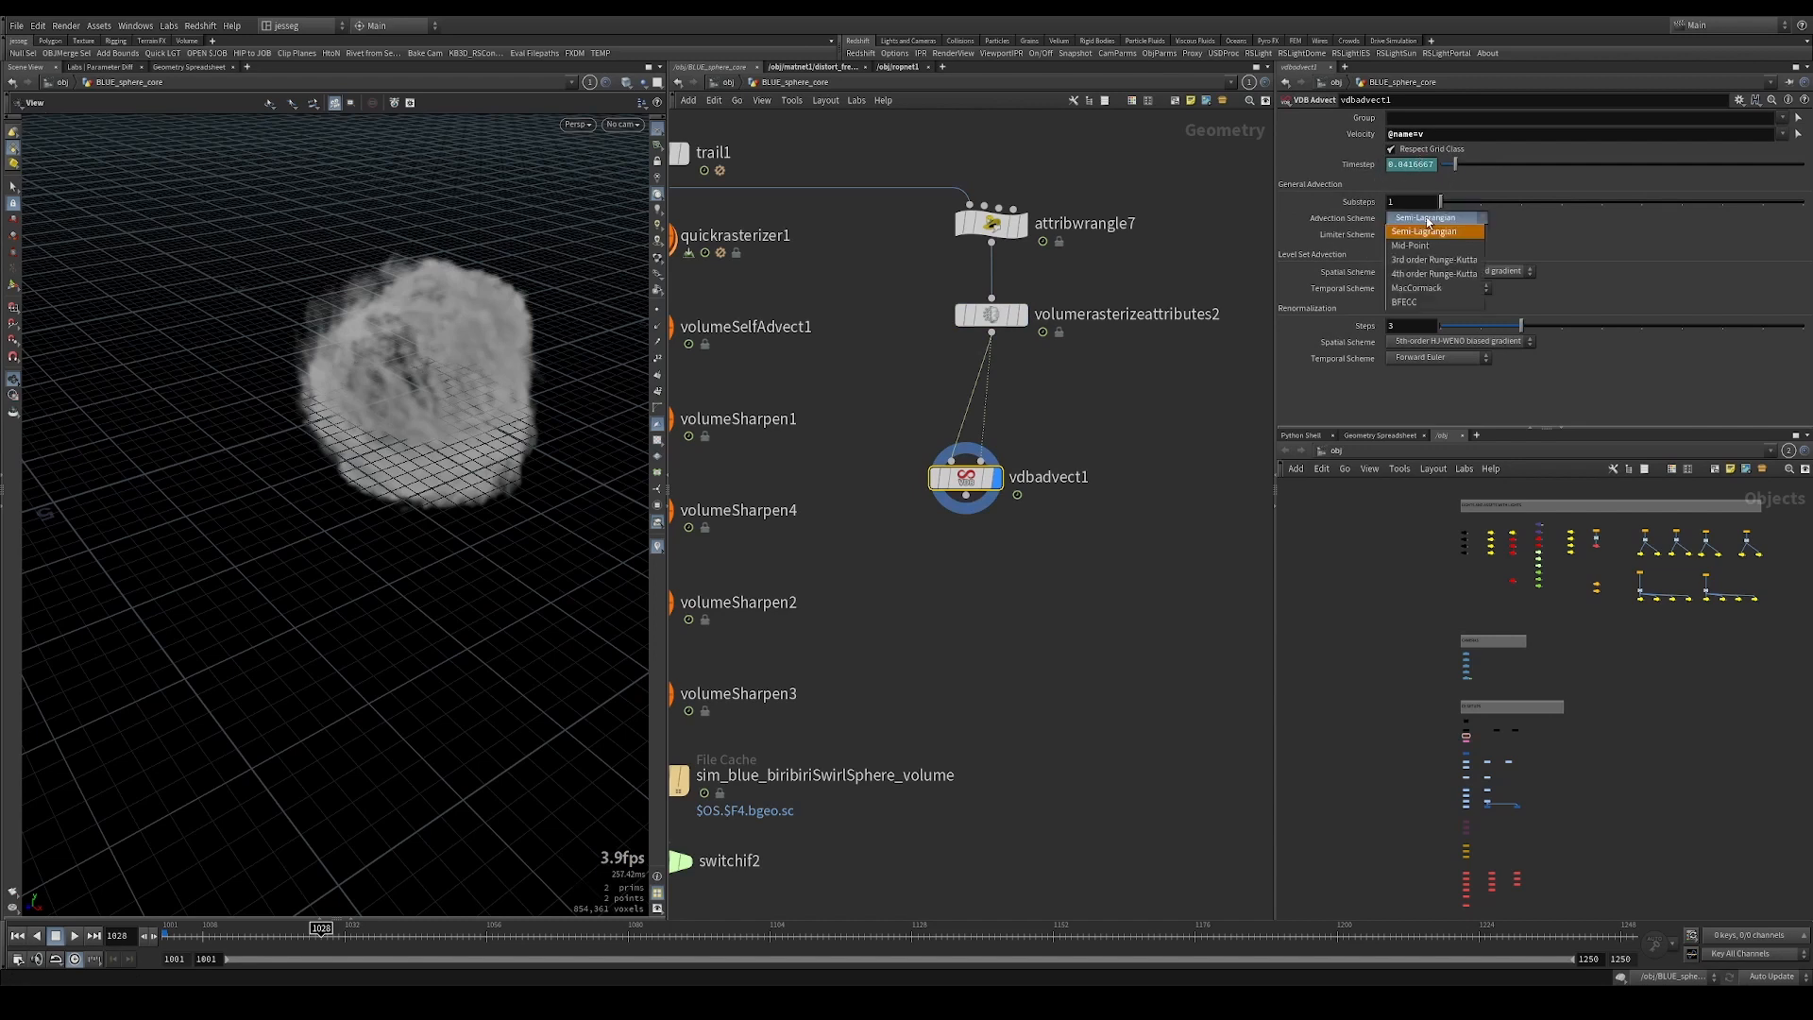
{"action": "left_click", "coordinate": [1419, 303]}
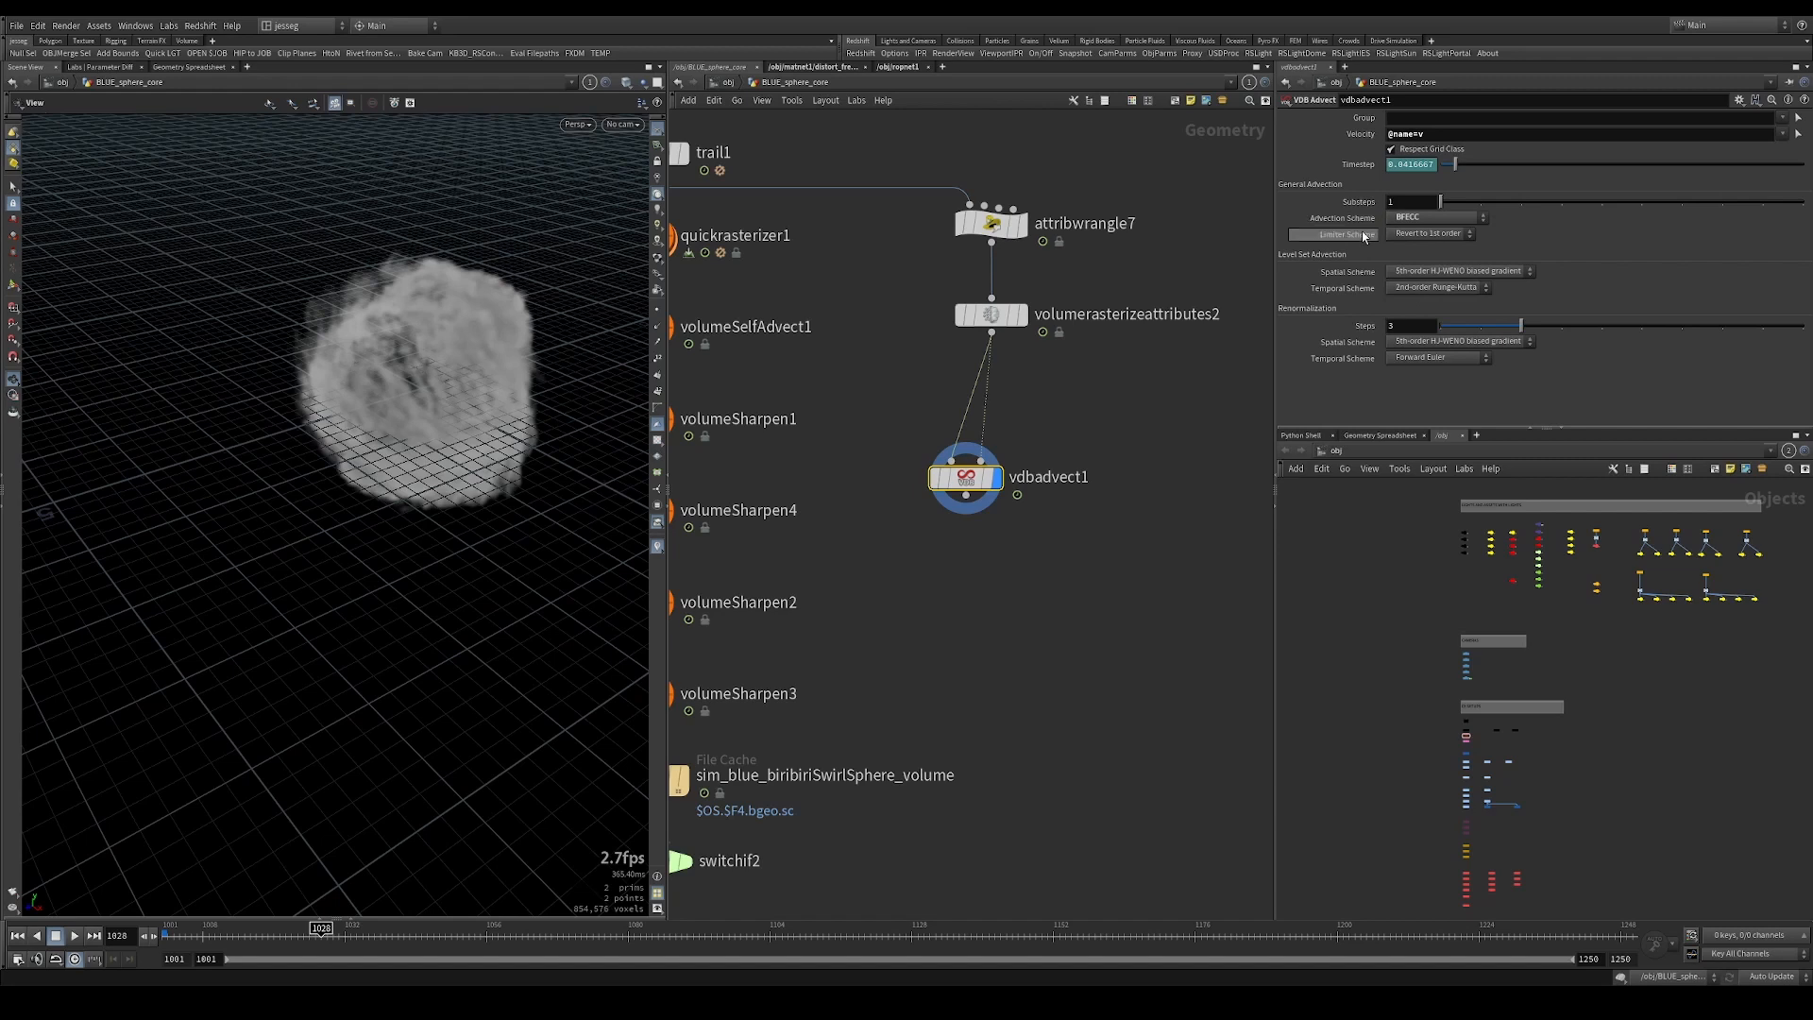
{"action": "left_click", "coordinate": [1442, 243]}
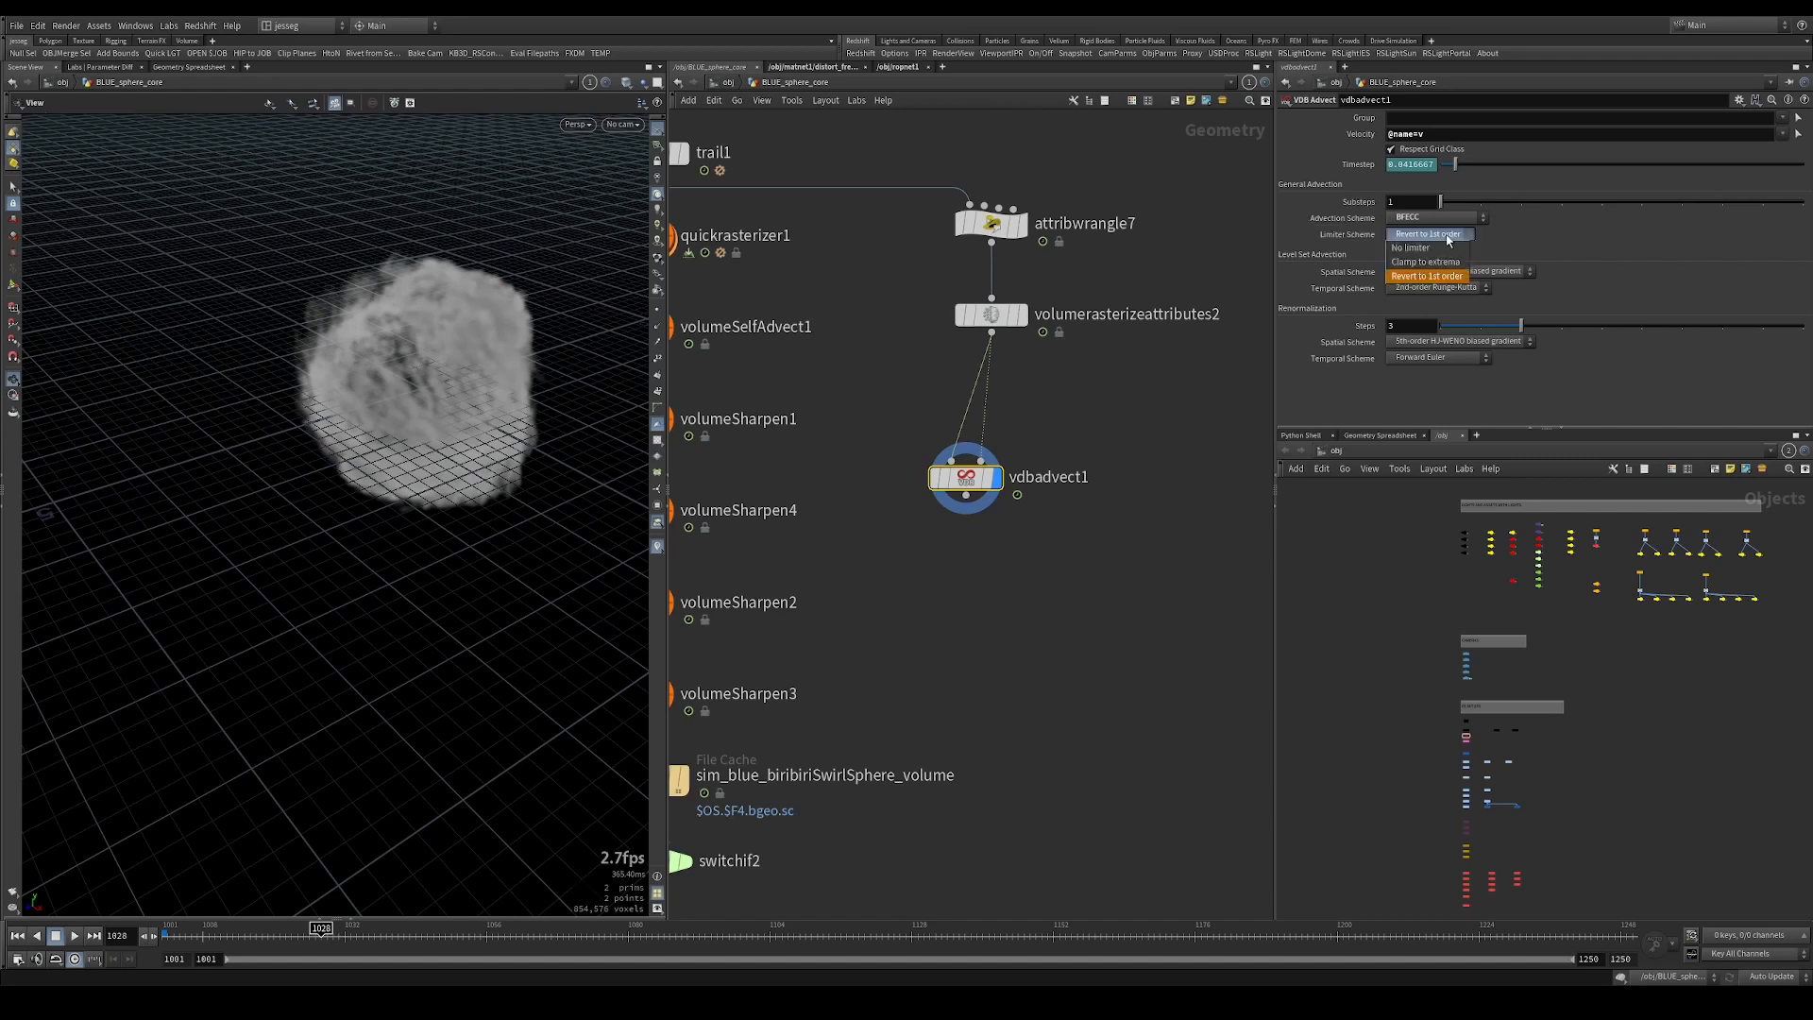
{"action": "left_click", "coordinate": [1416, 263]}
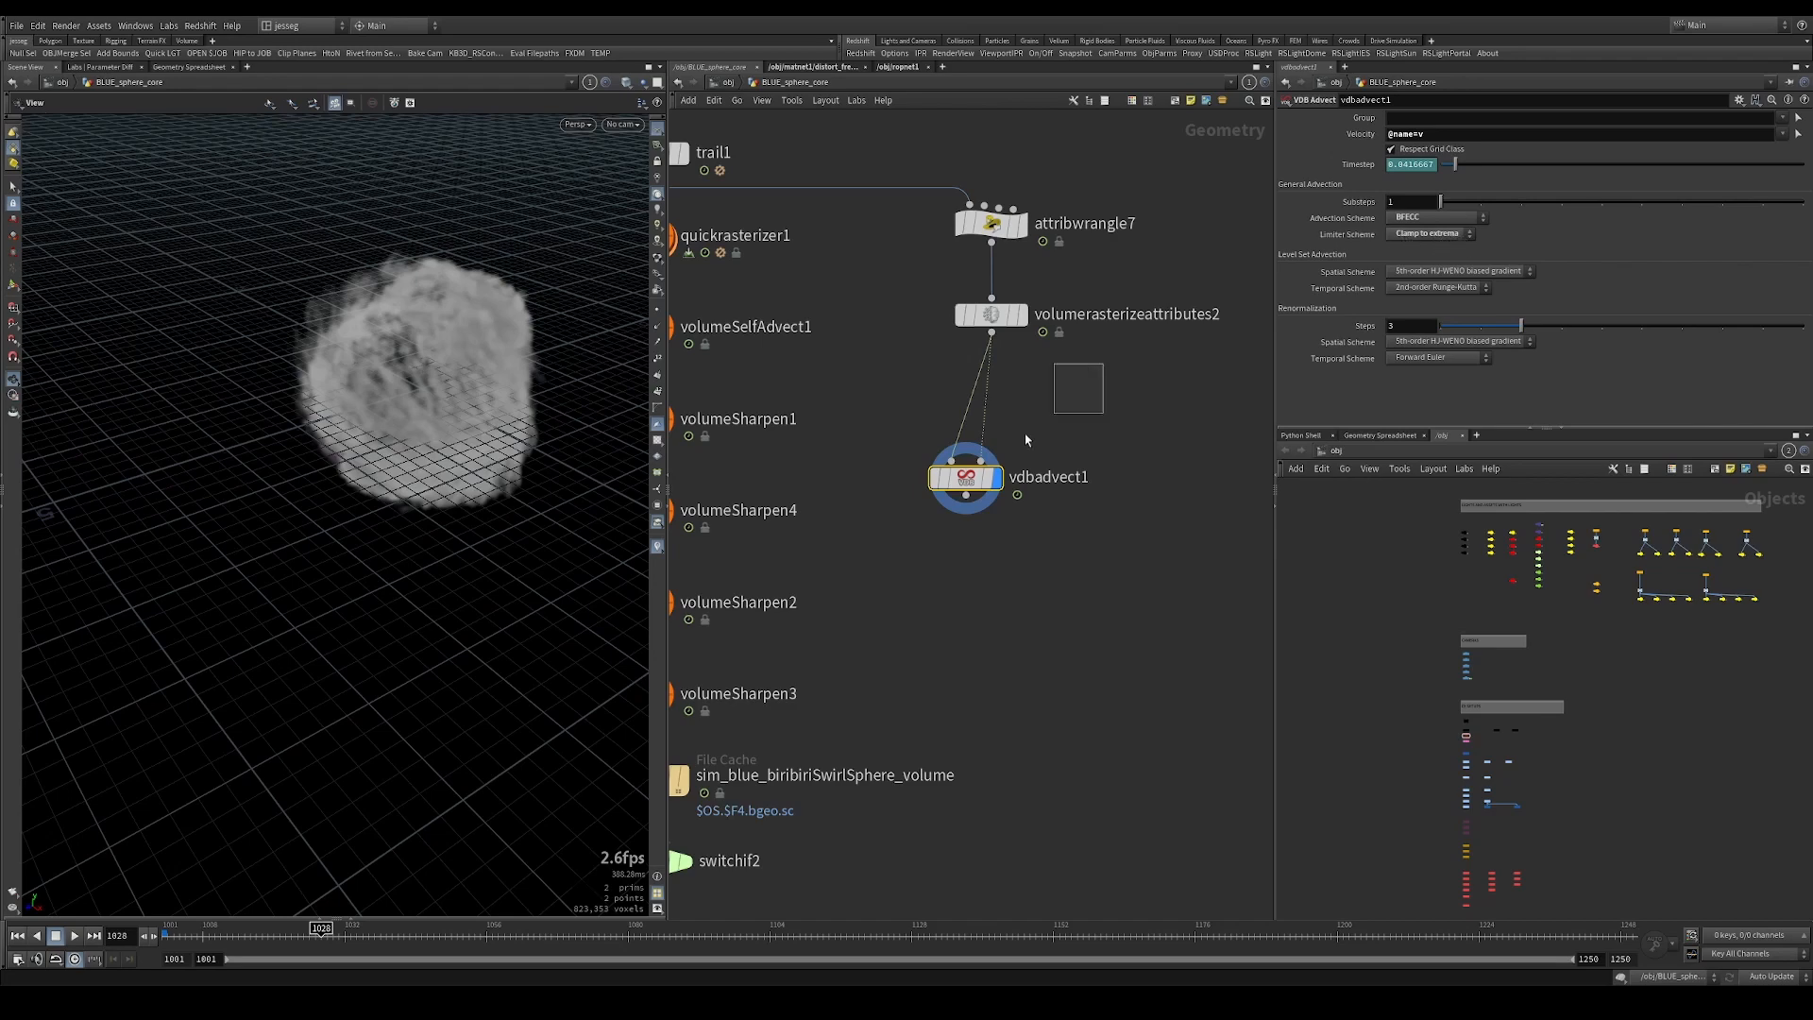
Align vdbadvect1 directly below volumerasterizeattributes2 and even out the spacing between the two nodes.
{"action": "mouse_move", "coordinate": [939, 421]}
{"action": "middle_mouse_down"}
{"action": "mouse_move", "coordinate": [1031, 399]}
{"action": "mouse_move", "coordinate": [912, 441]}
{"action": "middle_mouse_up"}
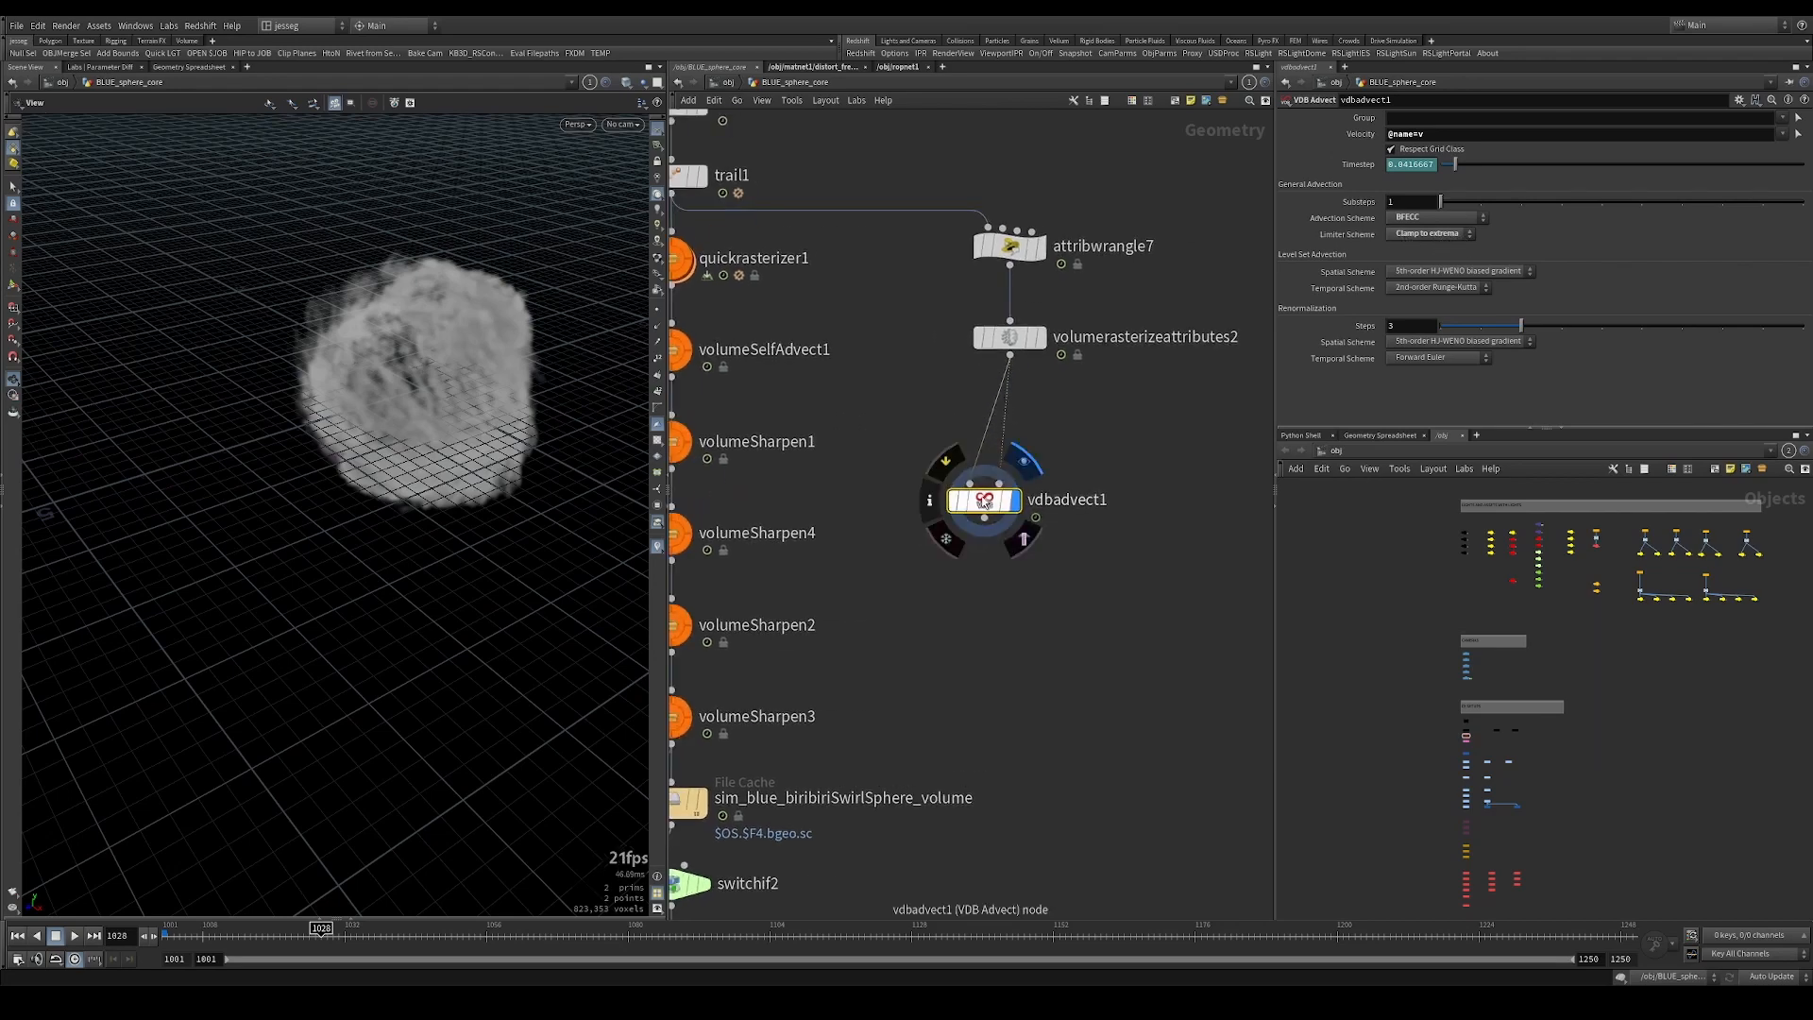
{"action": "left_click_drag", "start_coordinate": [984, 500], "coordinate": [1008, 442]}
{"action": "middle_click_drag", "start_coordinate": [897, 405], "coordinate": [953, 421]}
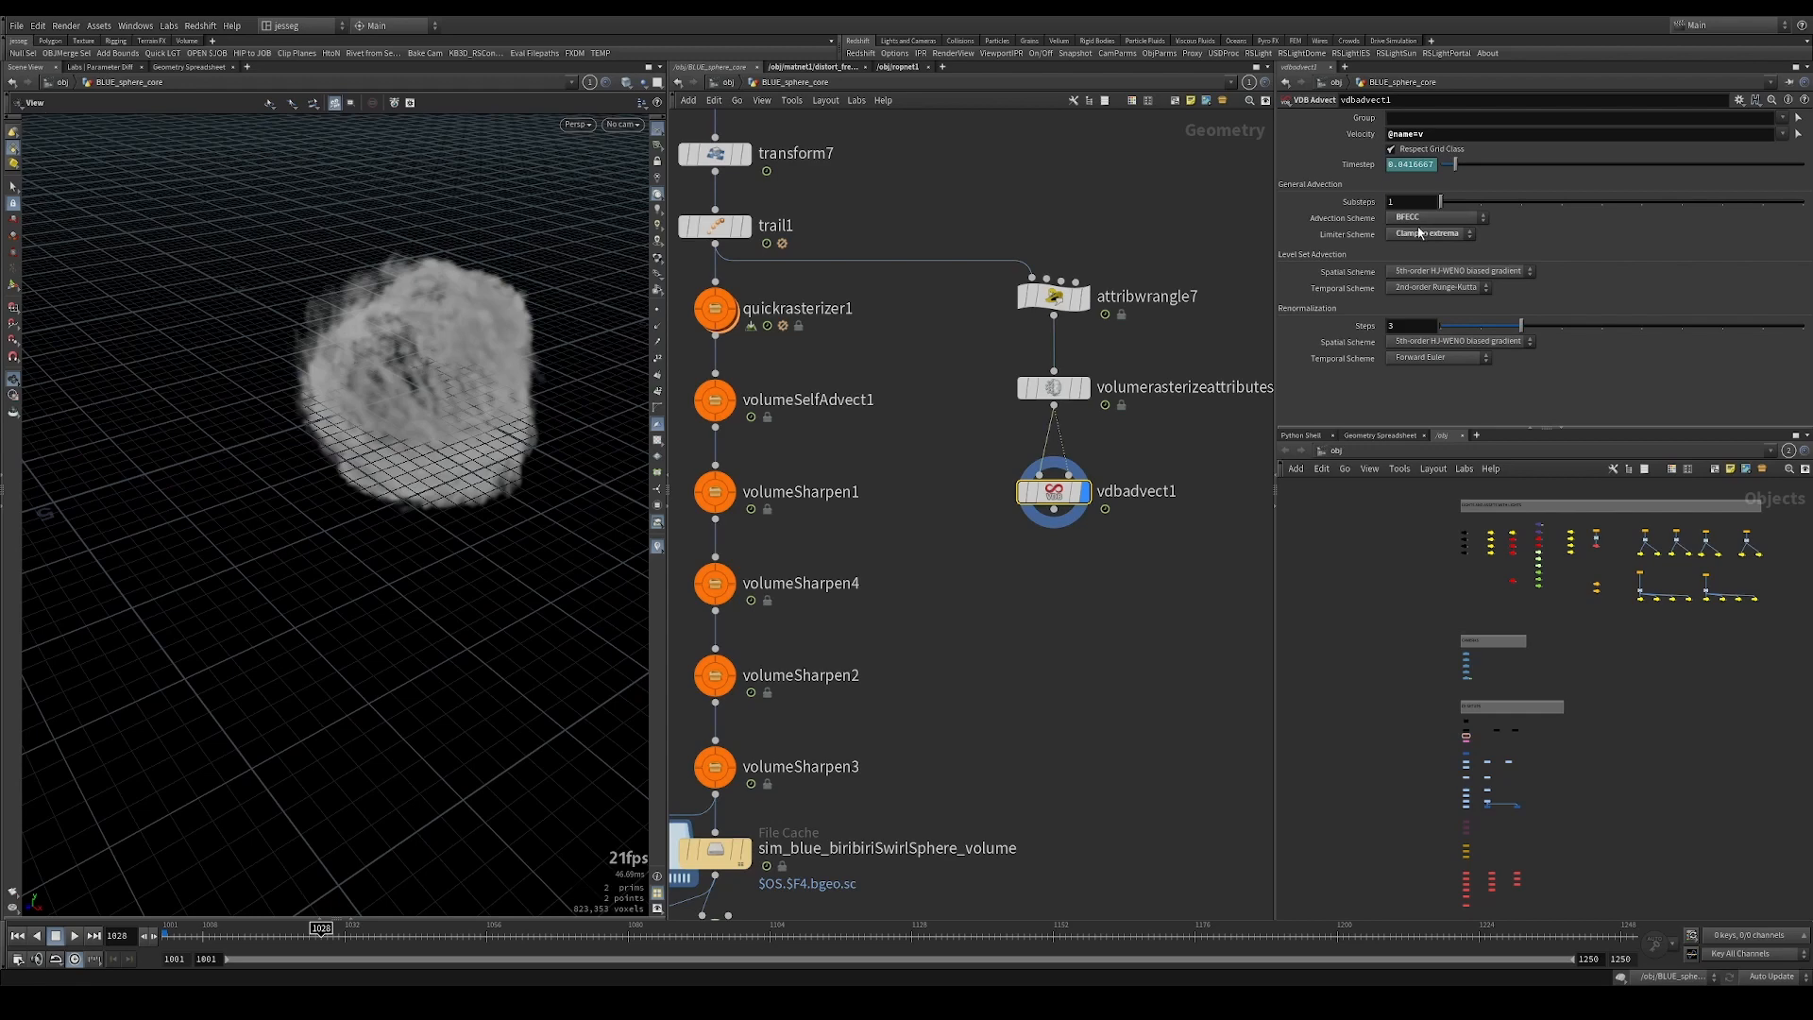
{"action": "left_click", "coordinate": [1072, 385]}
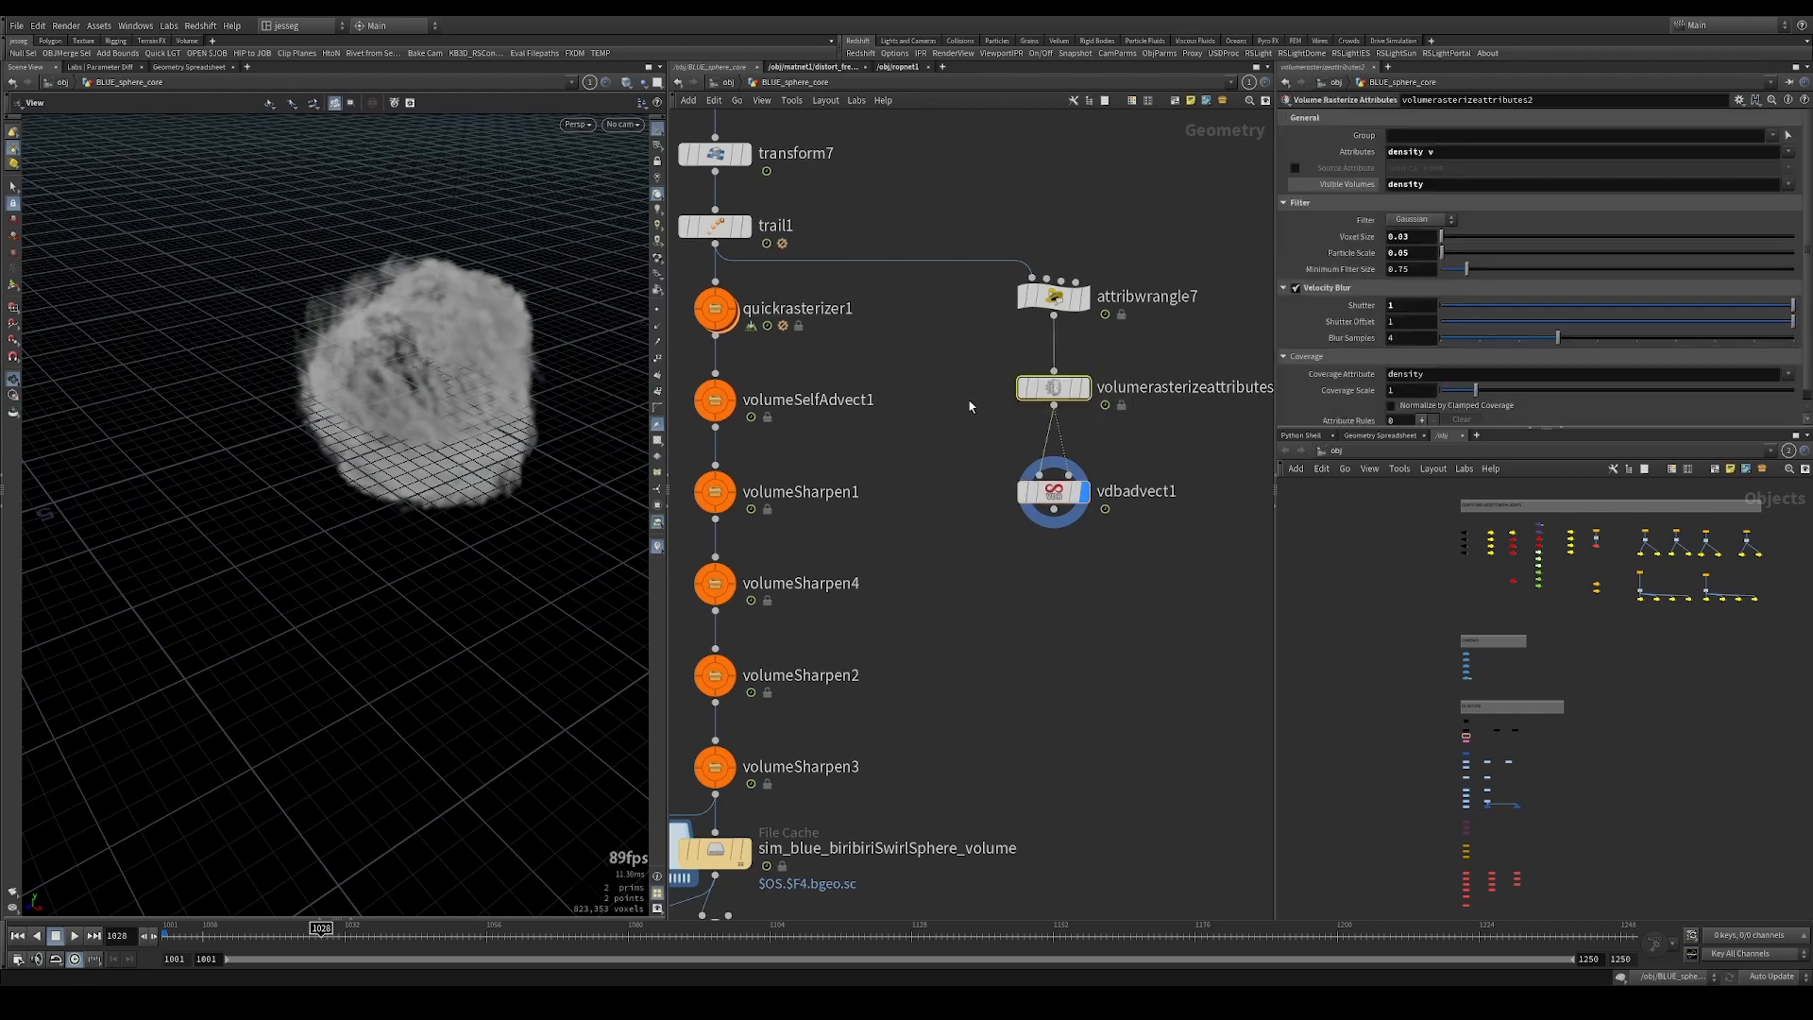
{"action": "left_click_drag", "start_coordinate": [1075, 383], "coordinate": [1075, 396]}
{"action": "left_click_drag", "start_coordinate": [971, 353], "coordinate": [1138, 418]}
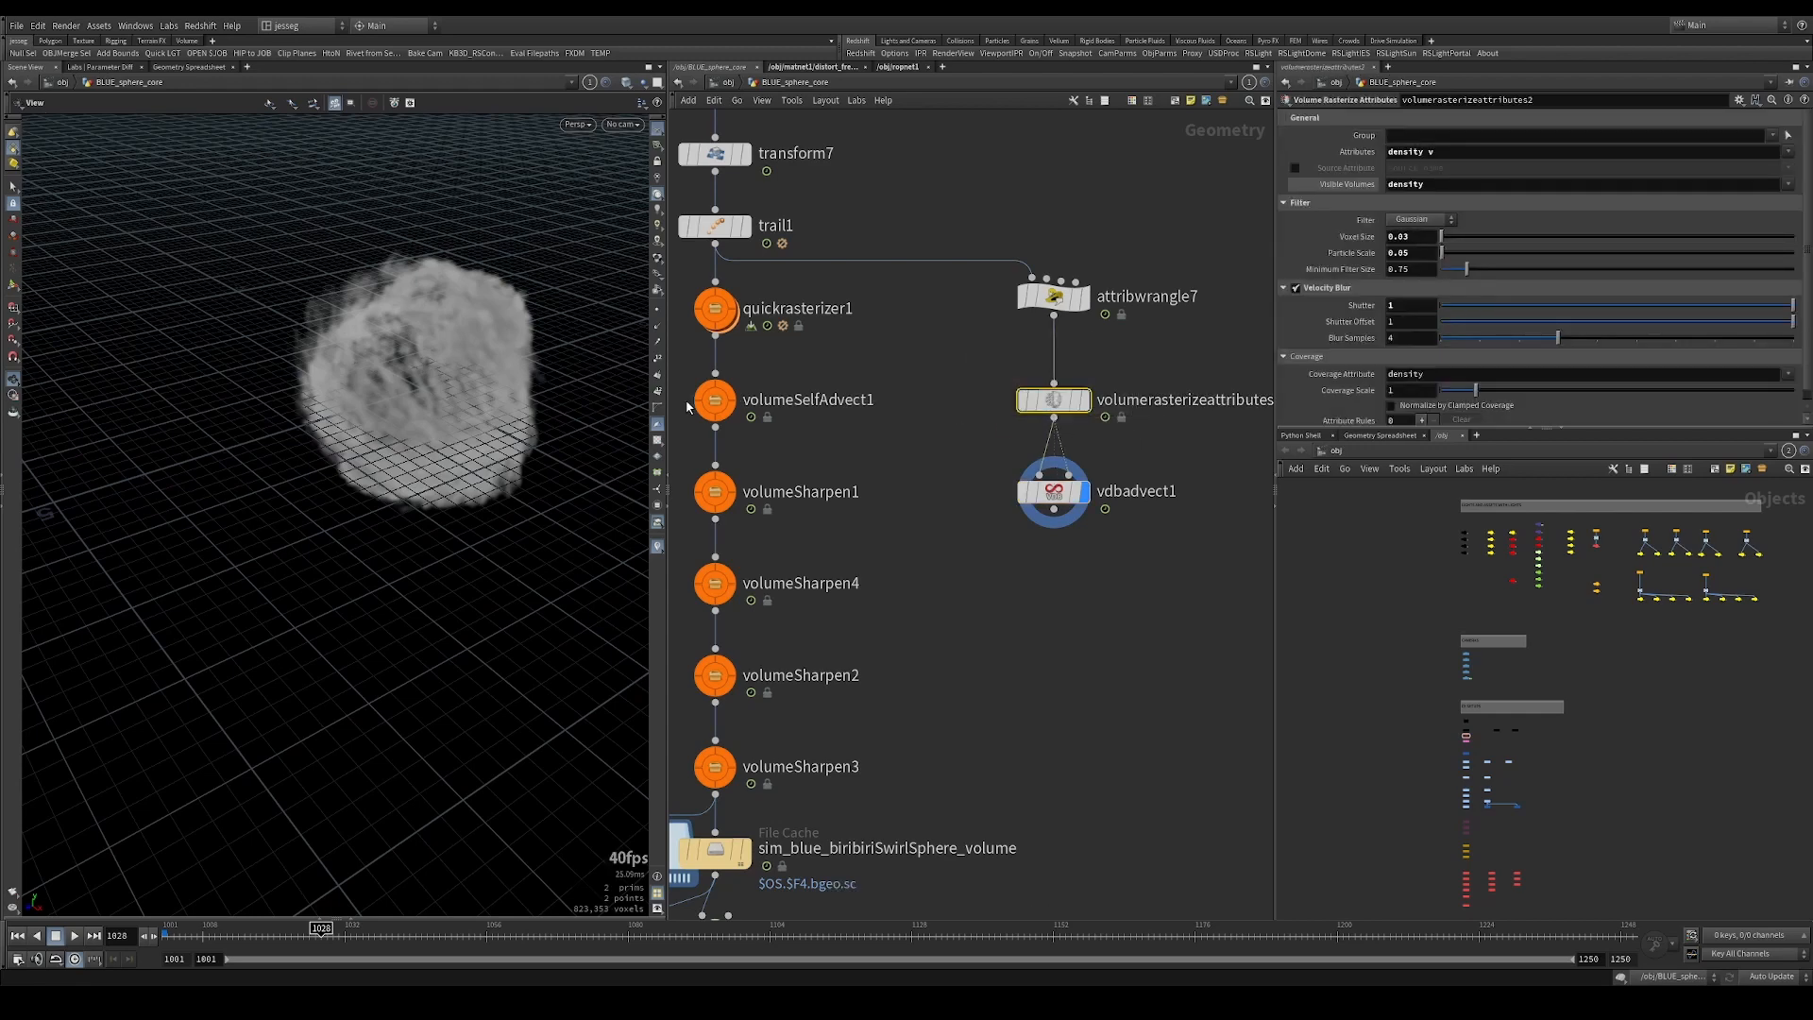
Compare the rasterized and advected volumes close up by alternating the display between volumerasterizeattributes2 and vdbadvect1.
{"action": "left_click_drag", "start_coordinate": [452, 404], "coordinate": [472, 321]}
{"action": "right_click_drag", "start_coordinate": [320, 295], "coordinate": [538, 283]}
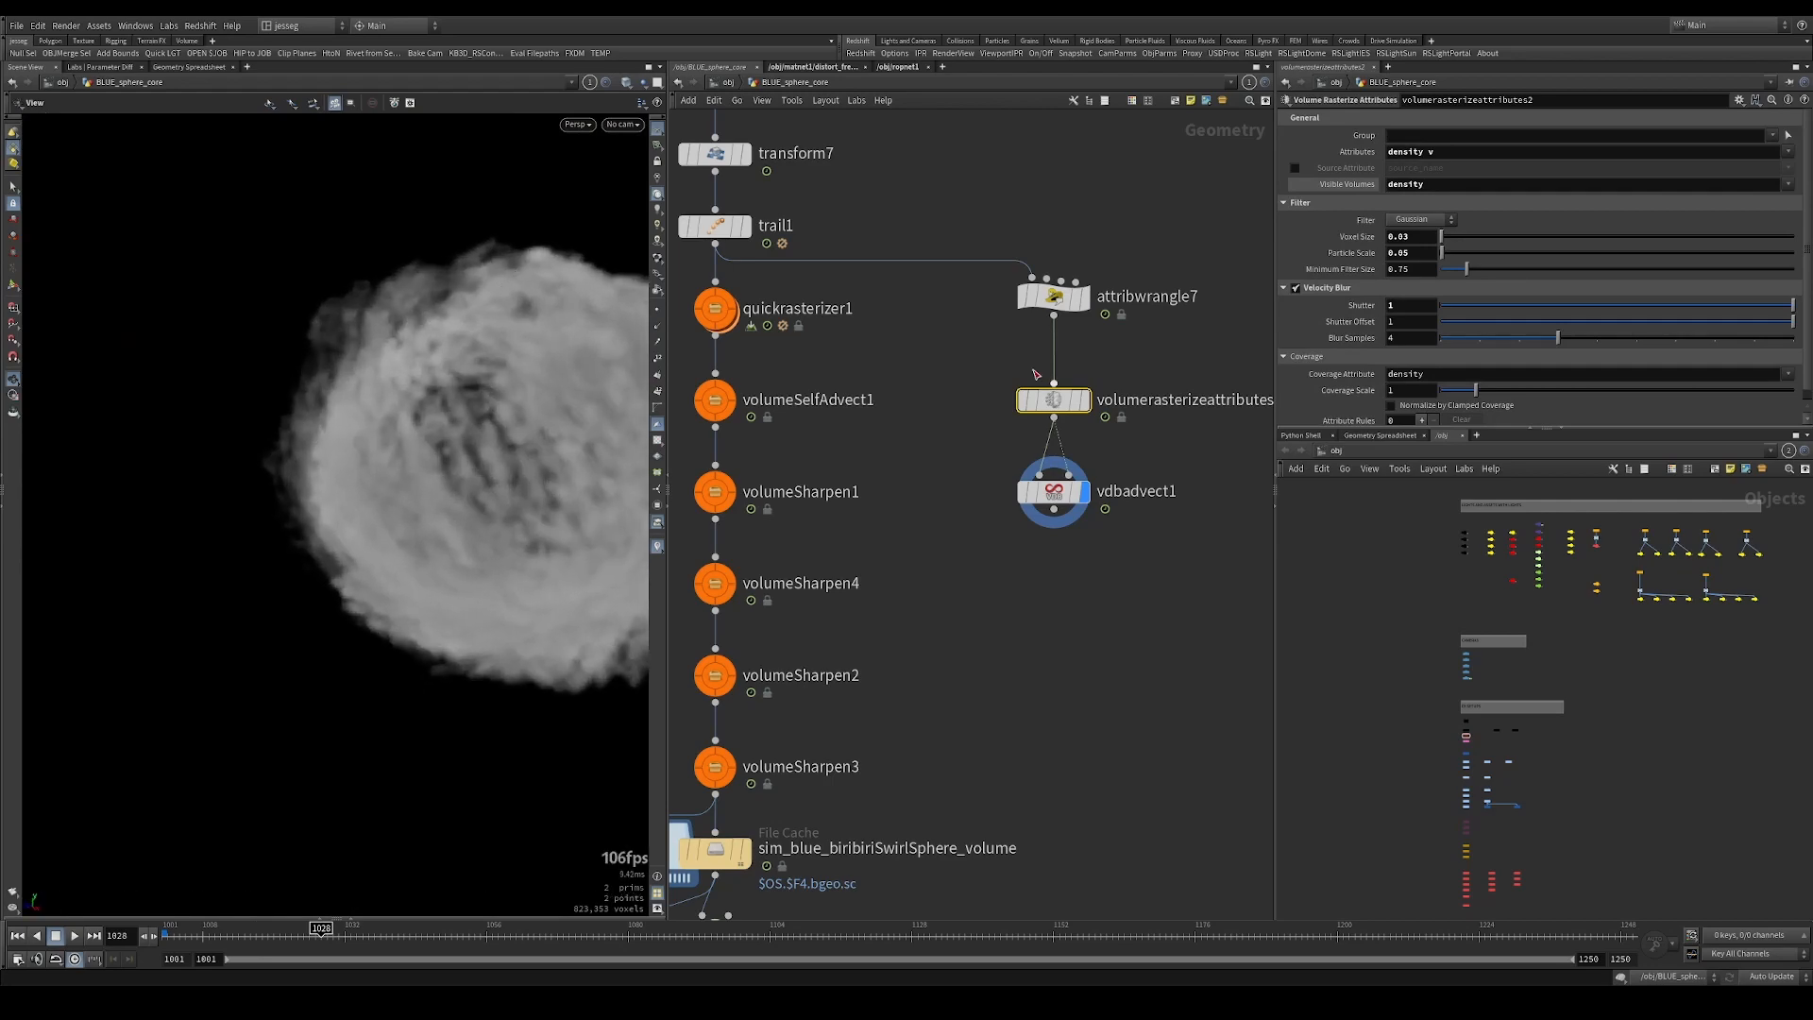
{"action": "left_click", "coordinate": [1085, 401]}
{"action": "left_click_drag", "start_coordinate": [477, 352], "coordinate": [347, 322]}
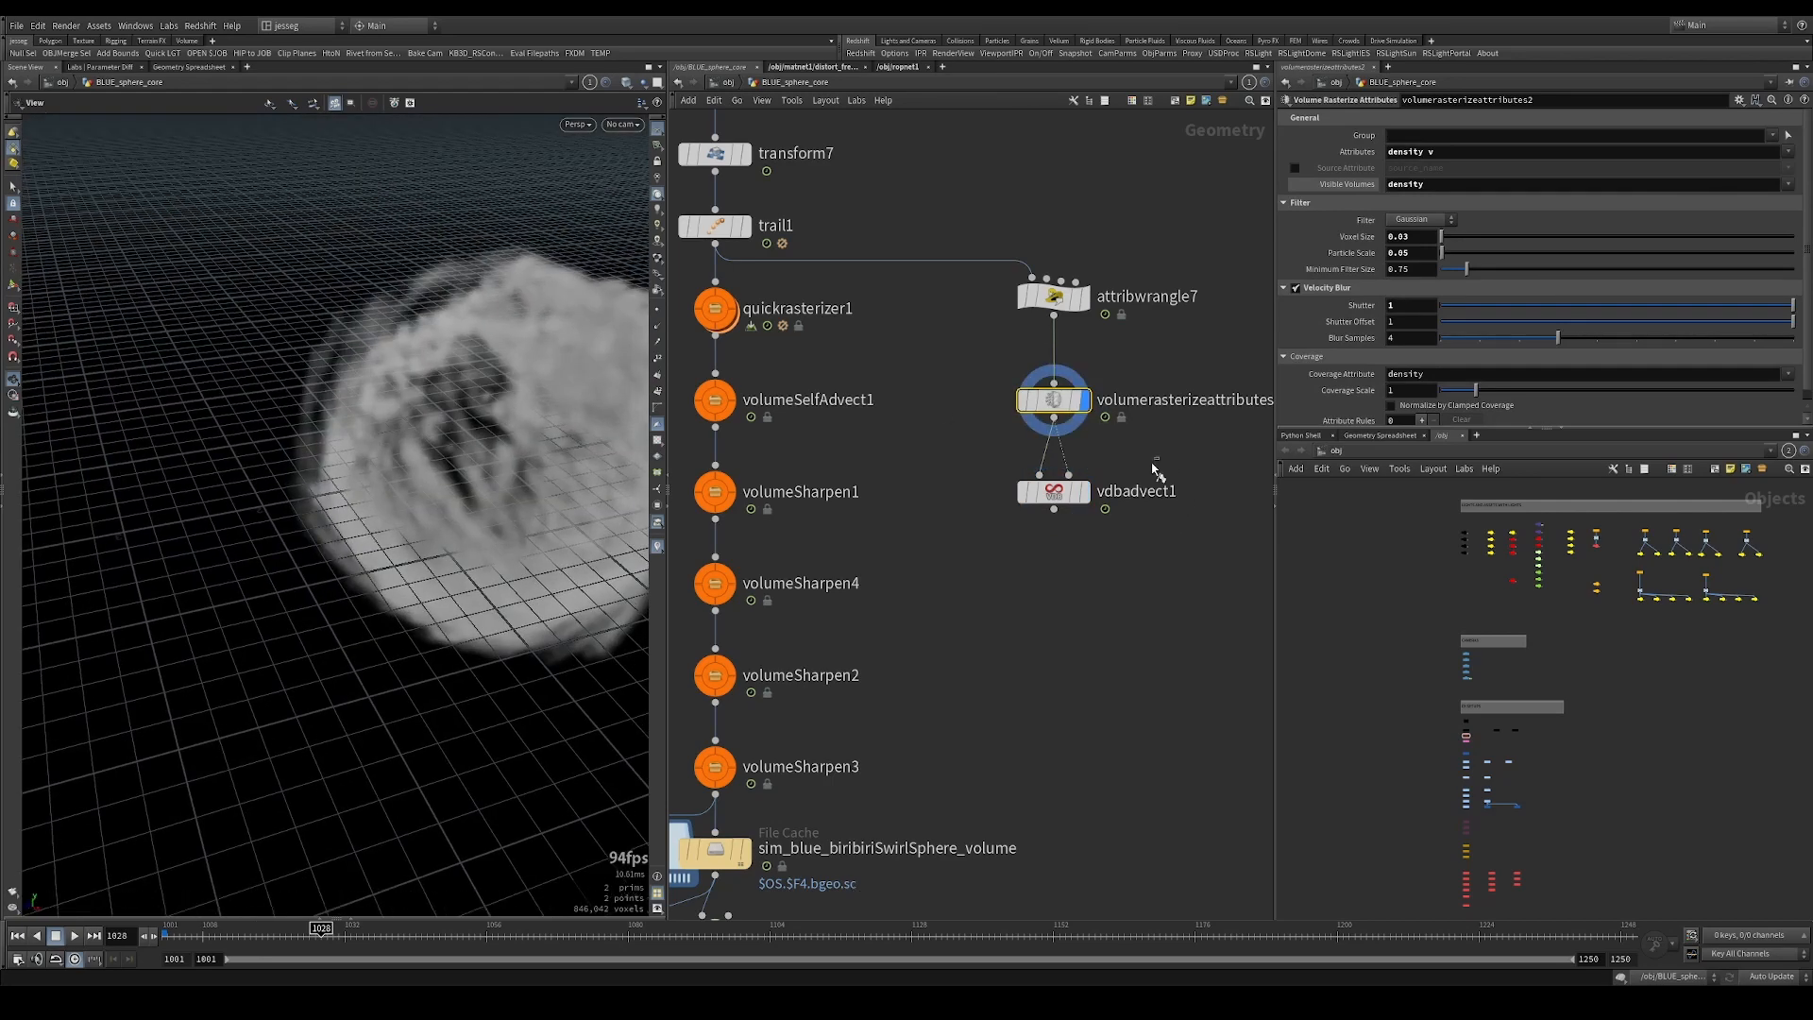
{"action": "left_click", "coordinate": [1084, 491]}
{"action": "left_click_drag", "start_coordinate": [355, 384], "coordinate": [583, 337]}
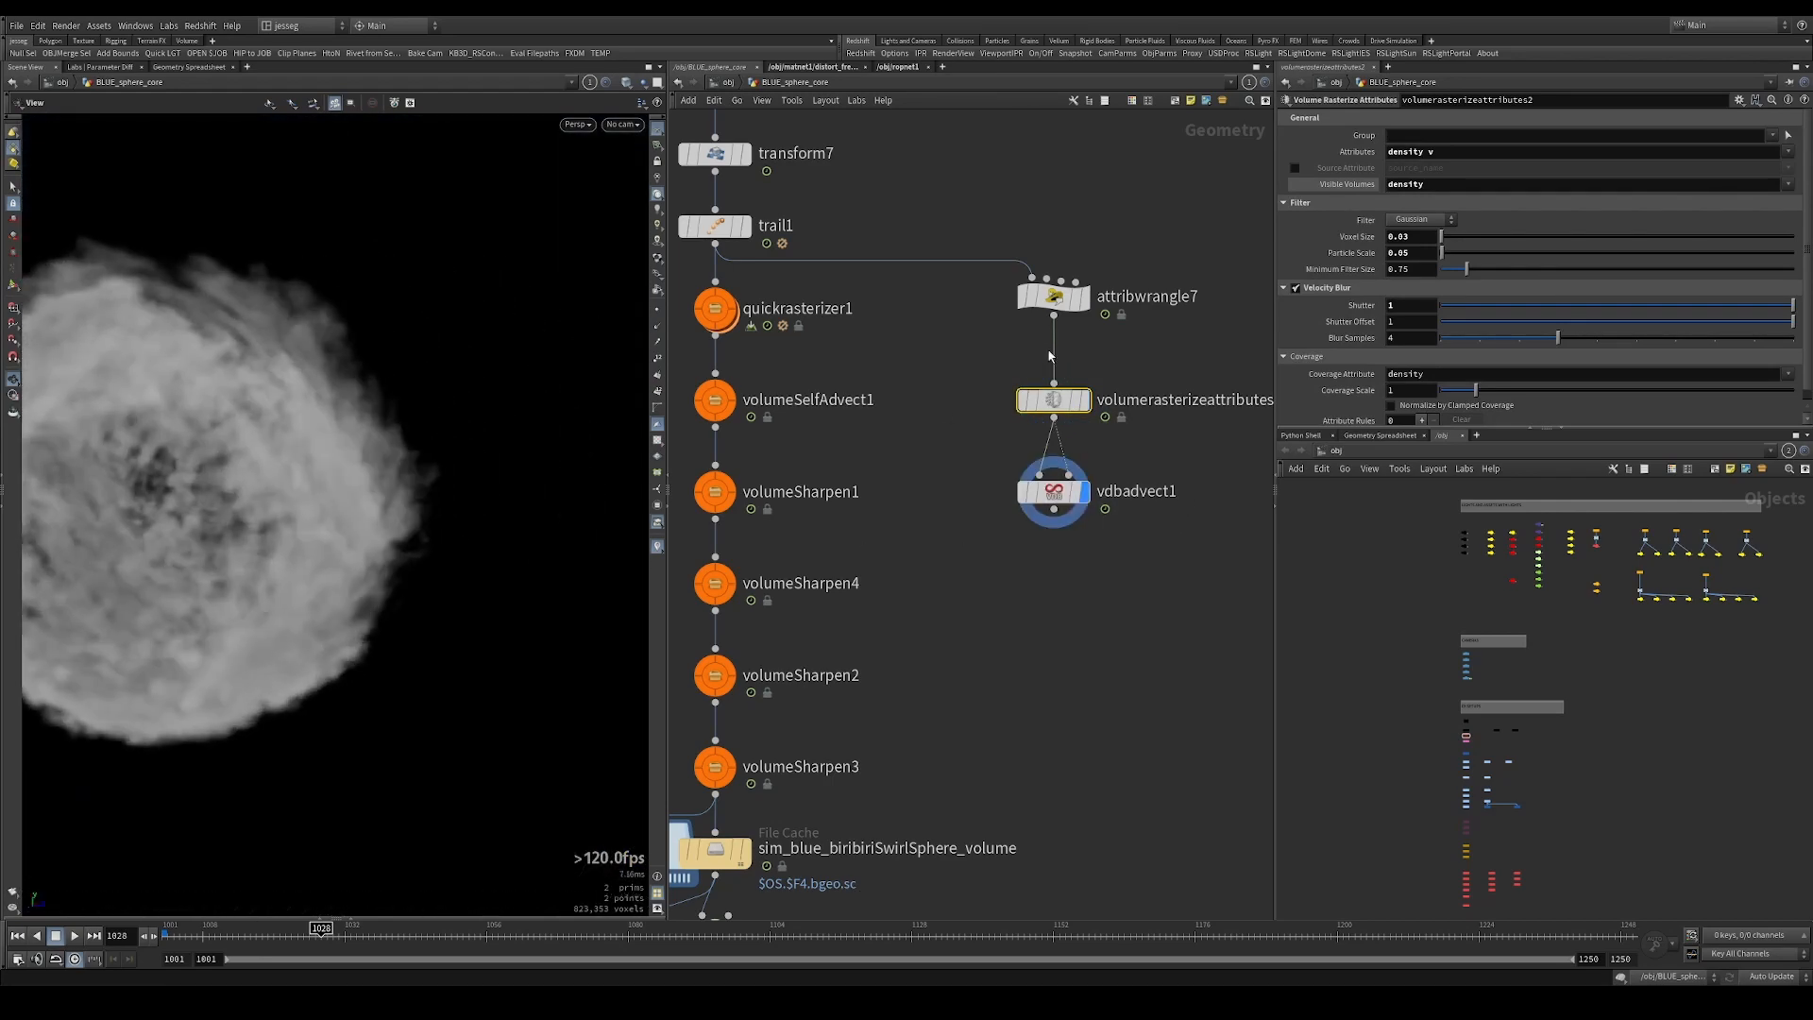
Set volumerasterizeattributes2's voxel size to 0.015, and display vdbadvect1 to inspect the finer advected volume.
{"action": "left_click", "coordinate": [1084, 399]}
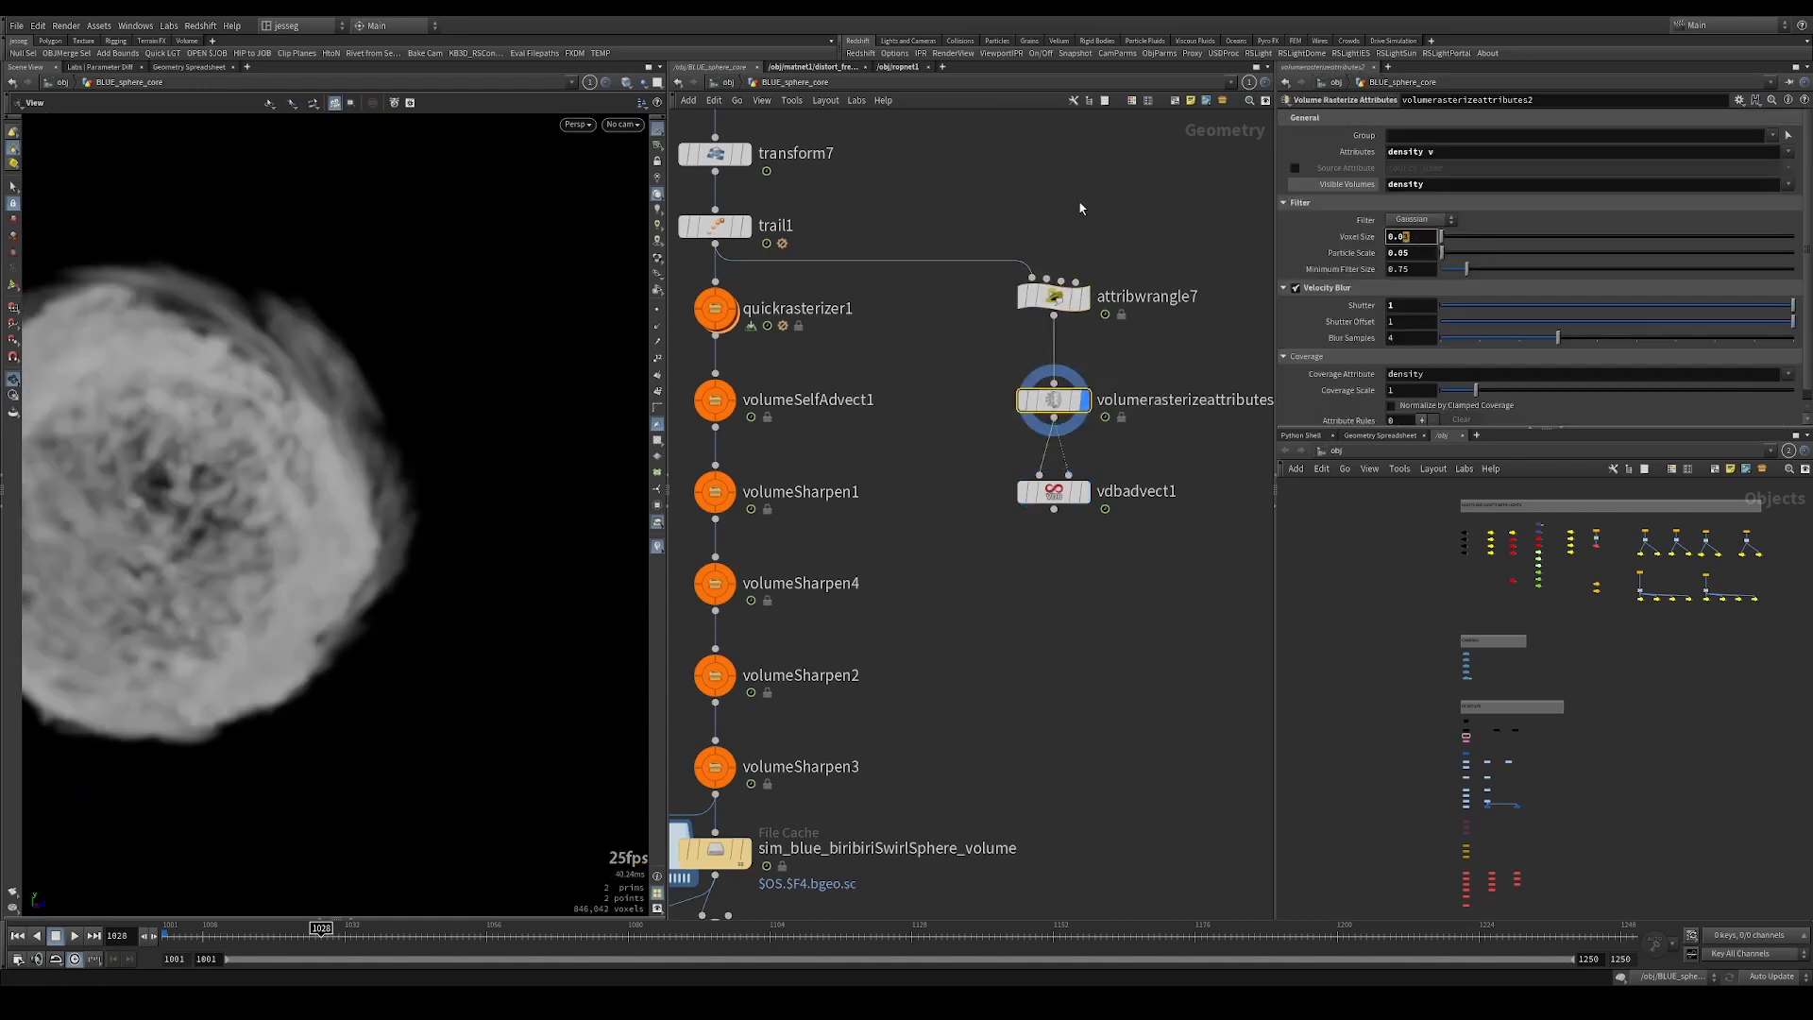
{"action": "type", "text": "15"}
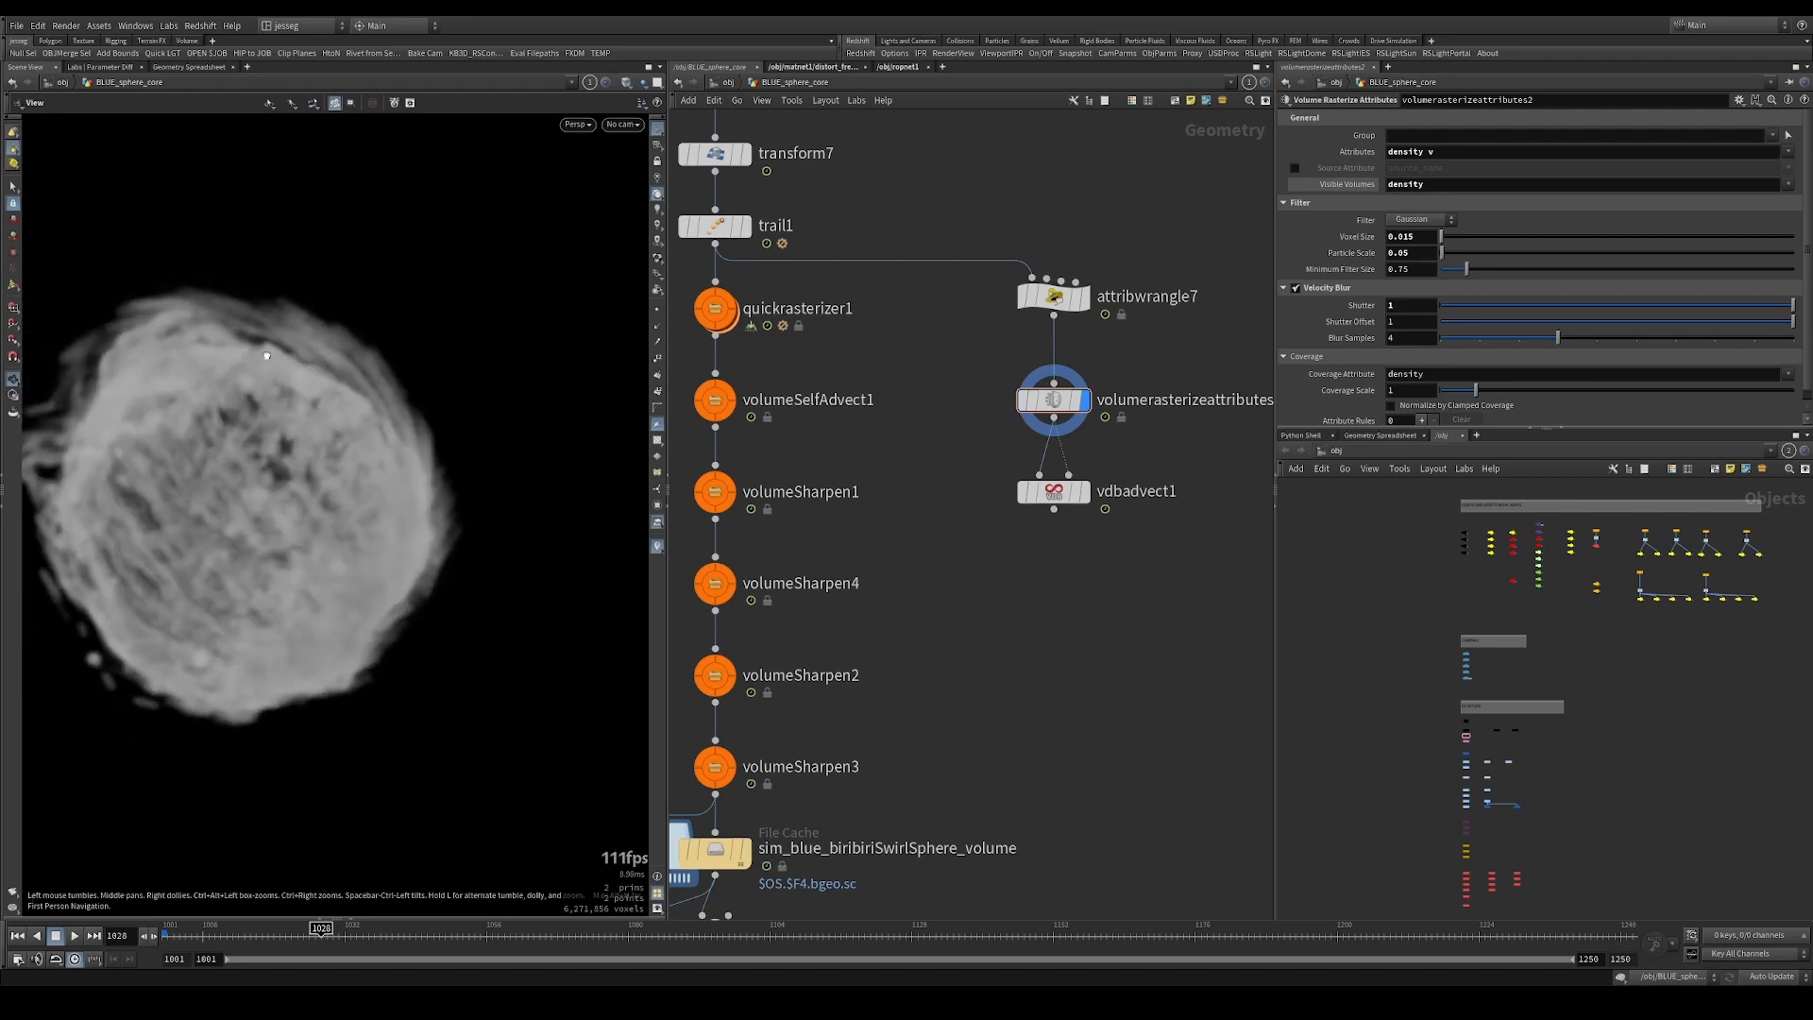
{"action": "left_click_drag", "start_coordinate": [1171, 461], "coordinate": [950, 551]}
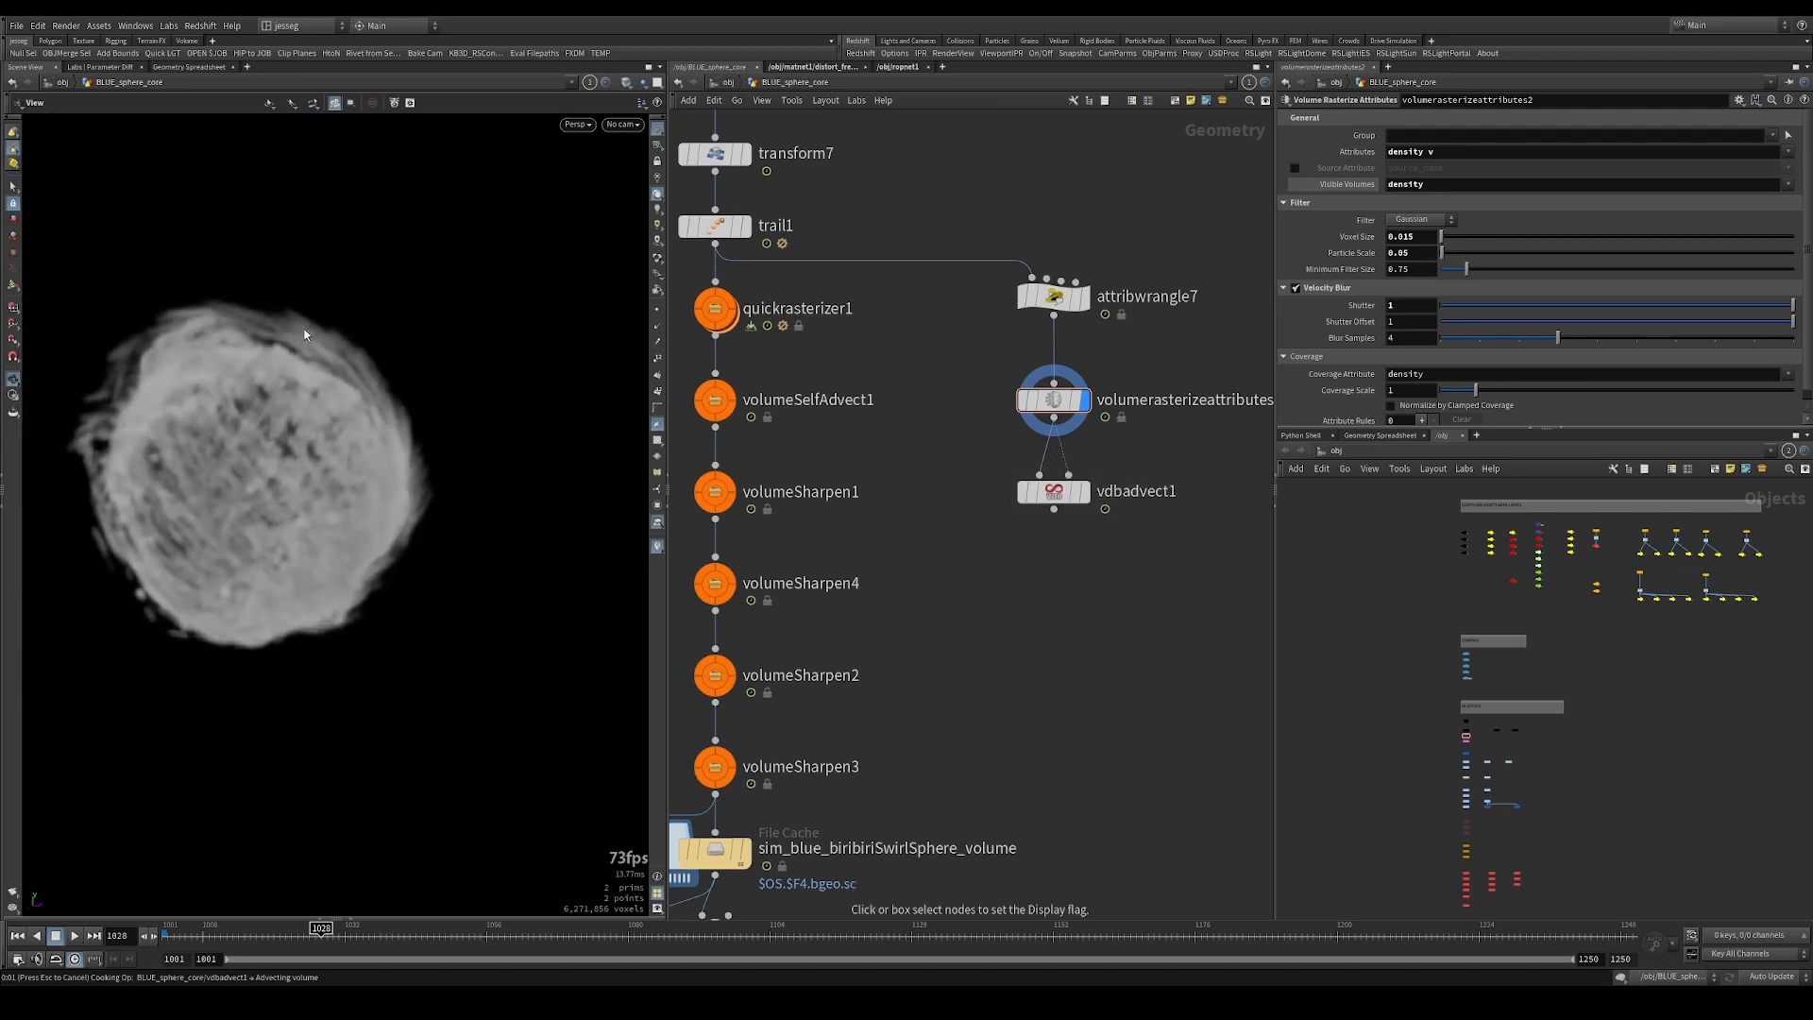
{"action": "left_click_drag", "start_coordinate": [331, 319], "coordinate": [410, 351]}
{"action": "scroll", "coordinate": [411, 350], "scroll_direction": "up", "scroll_amount": 5}
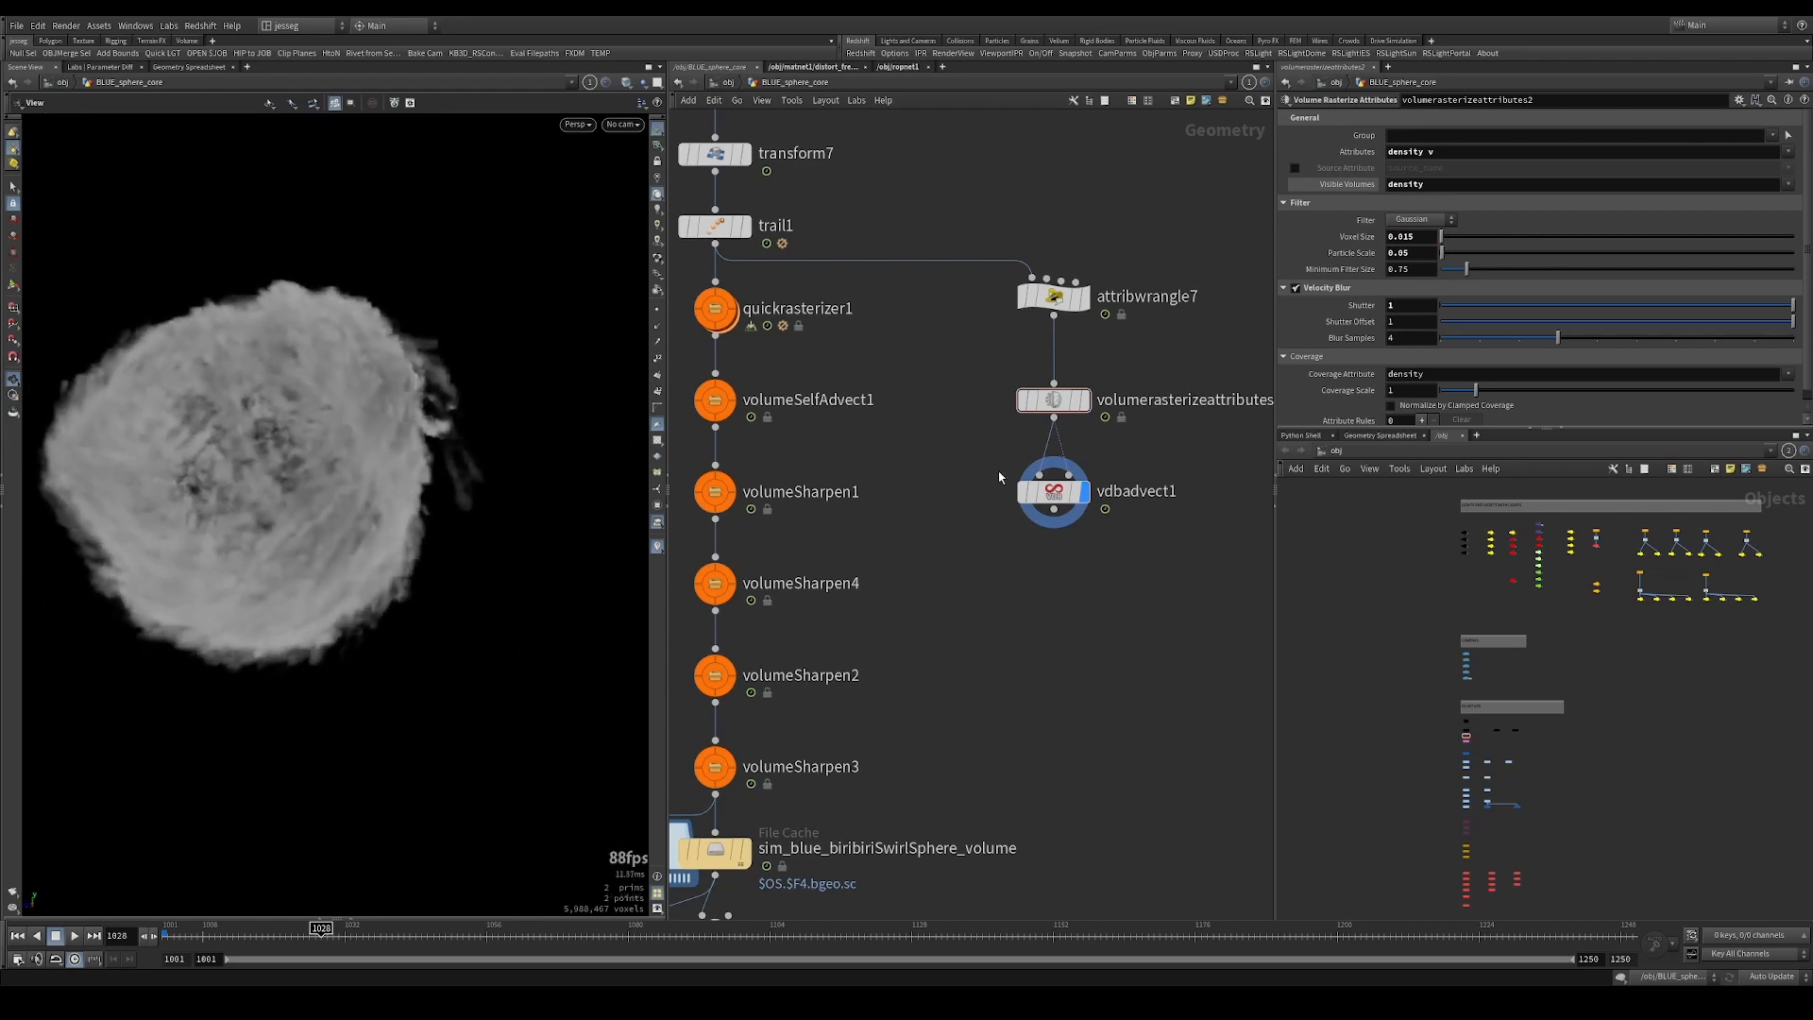
Look inside volumeSelfAdvect1 to examine its VDB Advect and VDB Smooth nodes, and return to the BLUE_sphere_core network.
{"action": "middle_click_drag", "start_coordinate": [939, 448], "coordinate": [1031, 434]}
{"action": "left_click", "coordinate": [873, 391]}
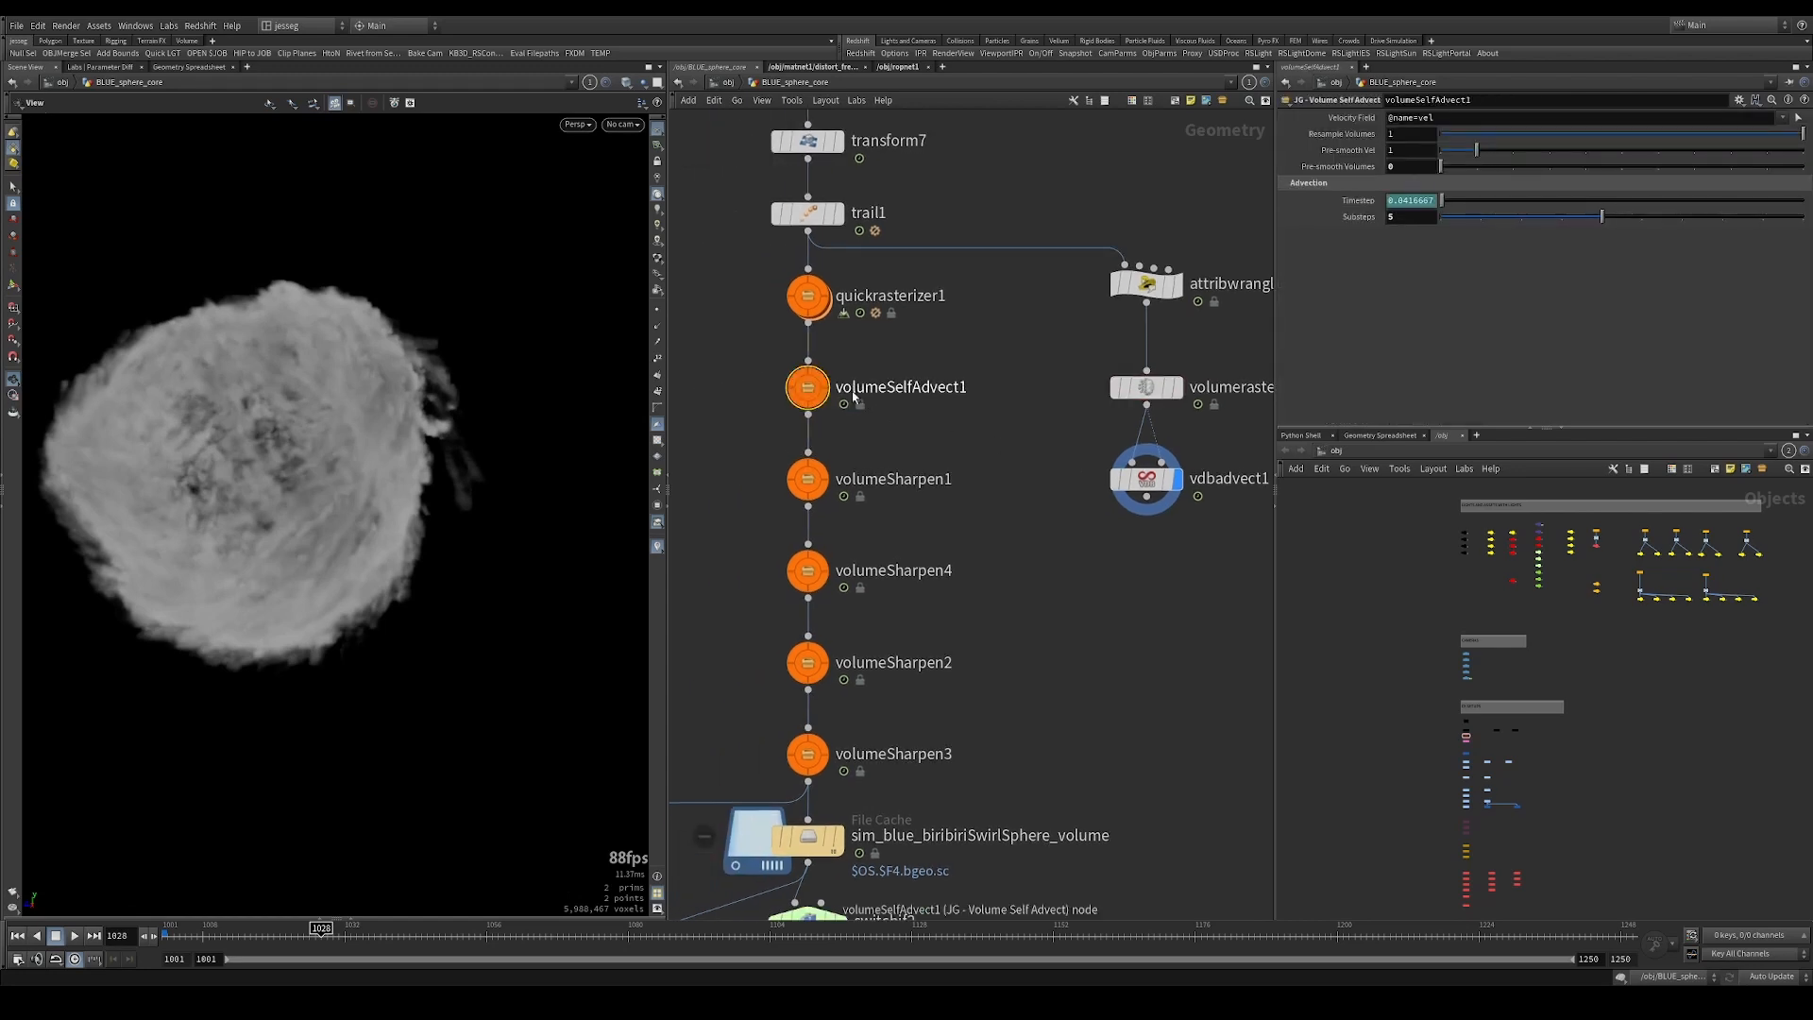
{"action": "middle_click_drag", "start_coordinate": [821, 398], "coordinate": [958, 390]}
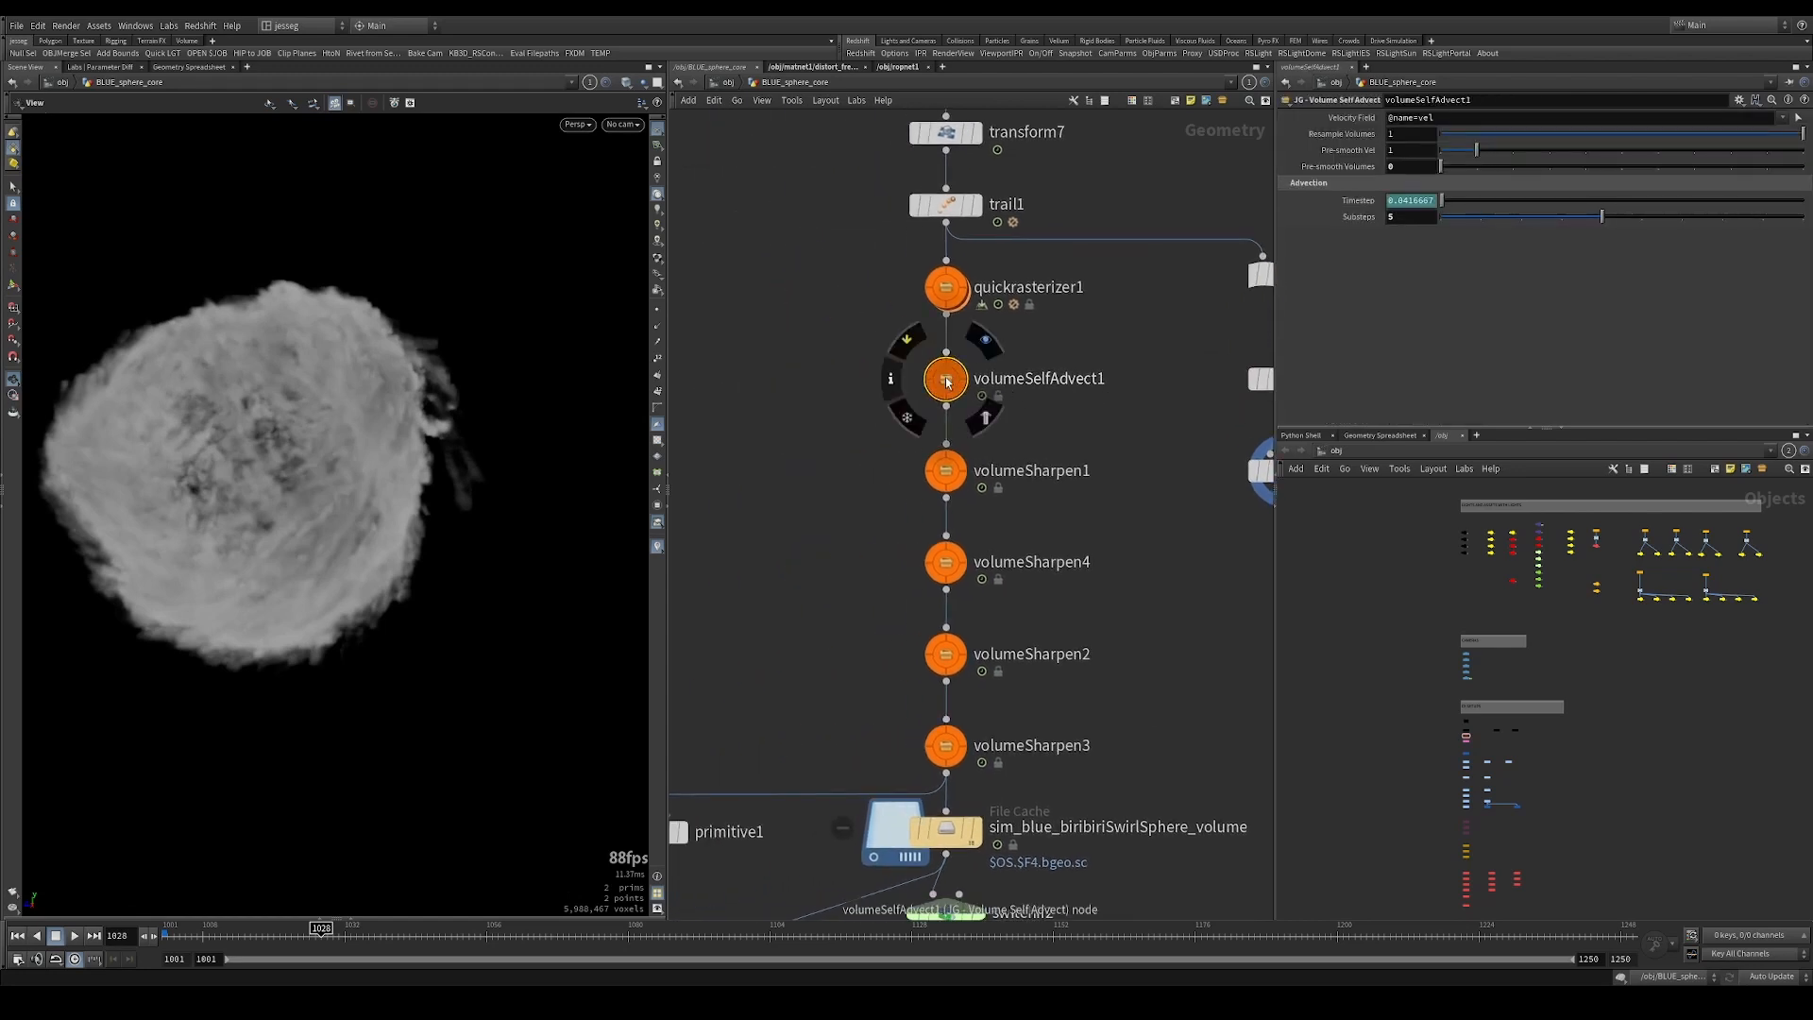
{"action": "double_click", "coordinate": [946, 379]}
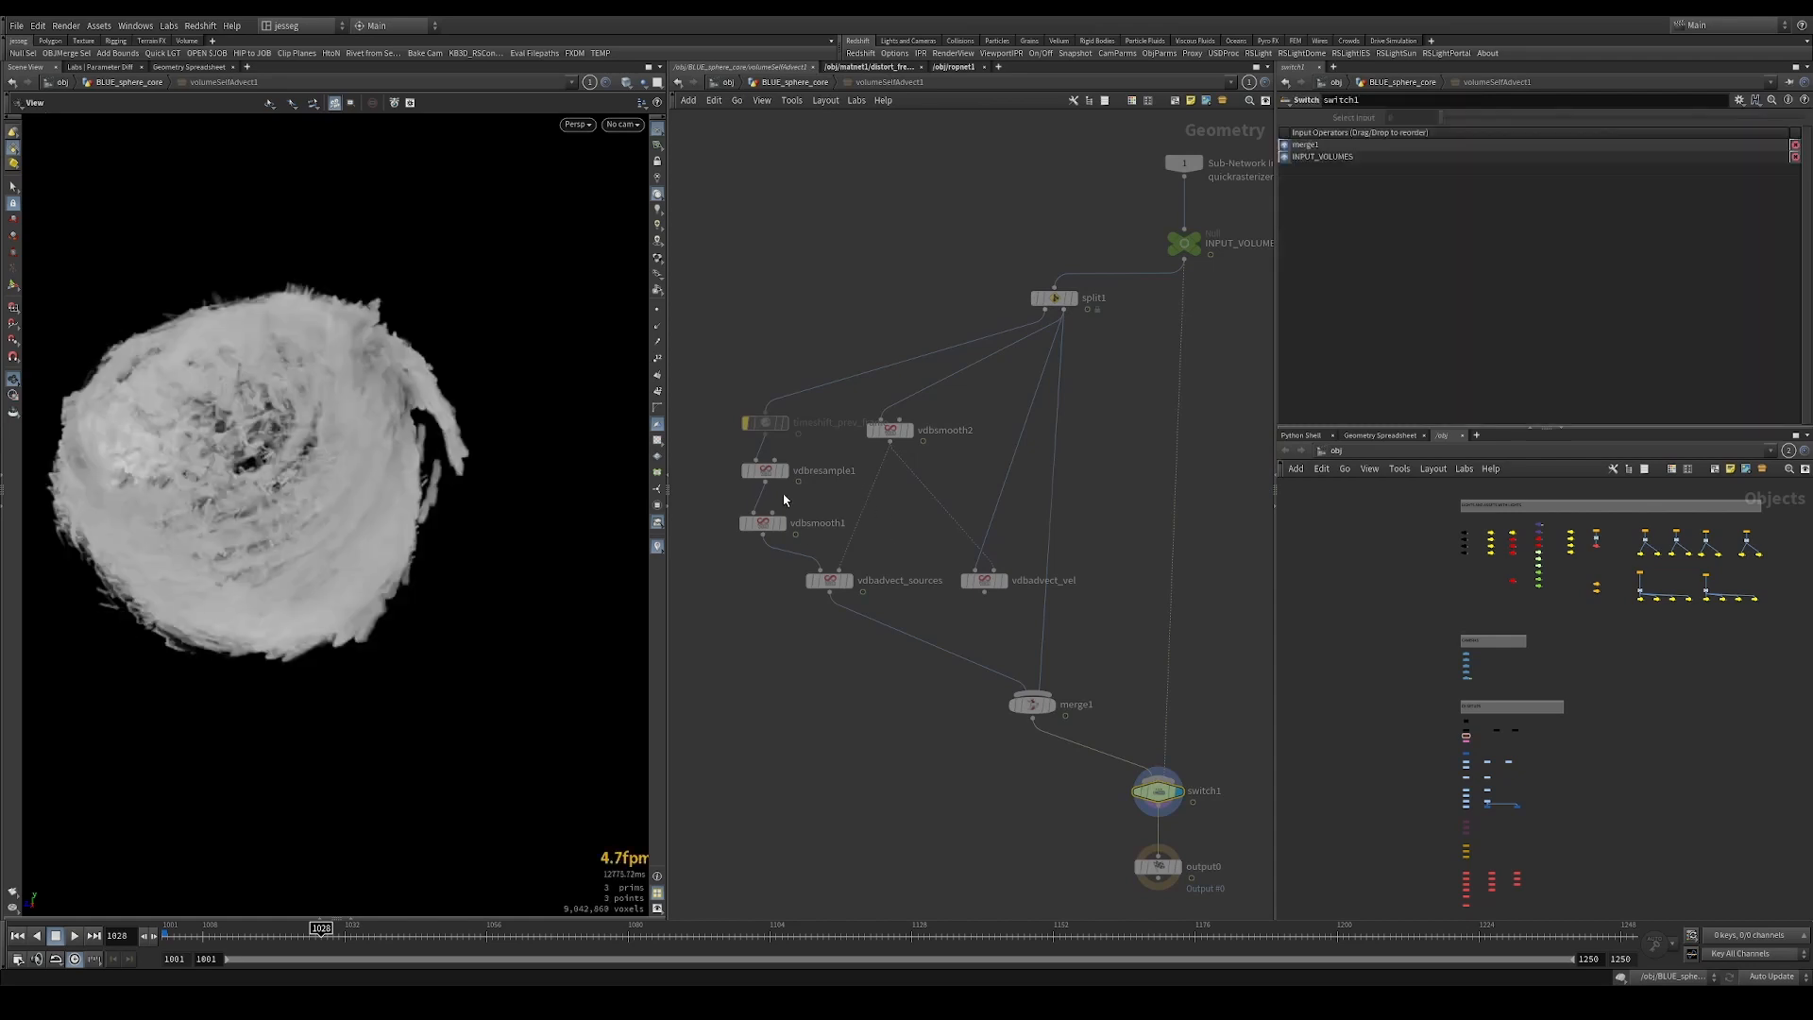
{"action": "left_click", "coordinate": [829, 579]}
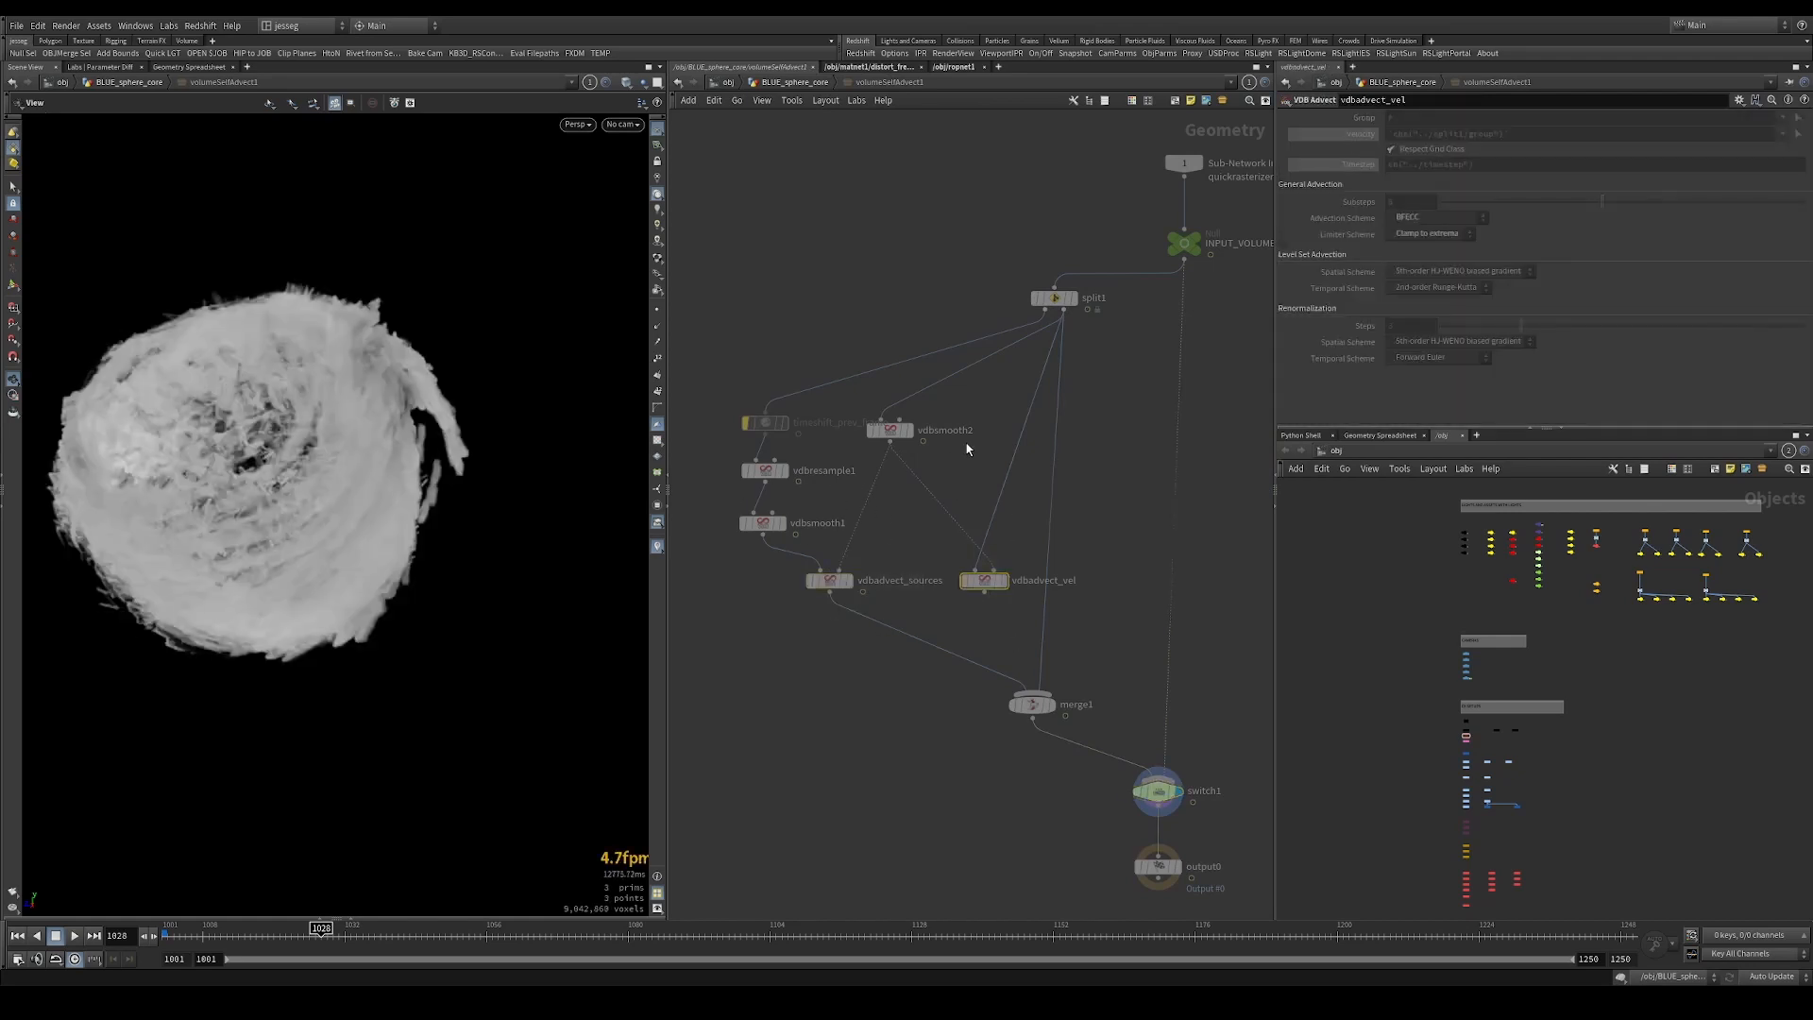
{"action": "left_click", "coordinate": [905, 435]}
{"action": "left_click_drag", "start_coordinate": [962, 474], "coordinate": [836, 339]}
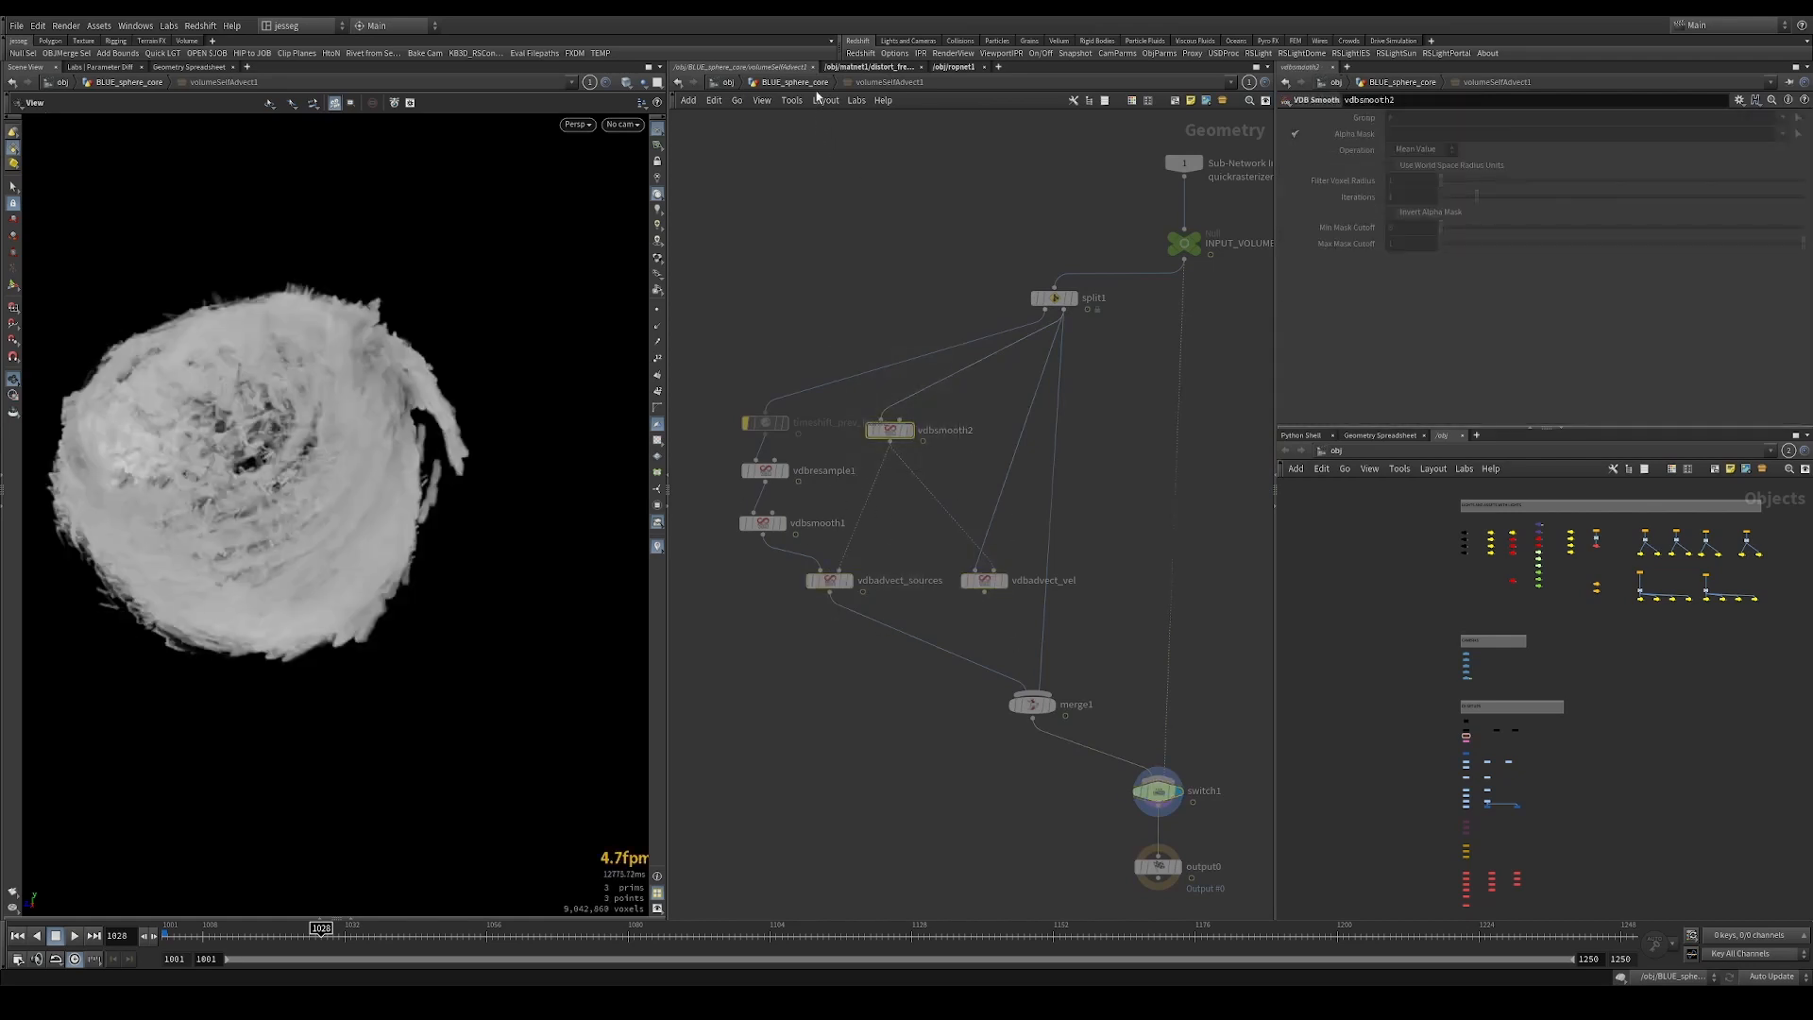
{"action": "left_click", "coordinate": [814, 84]}
{"action": "left_click", "coordinate": [872, 339]}
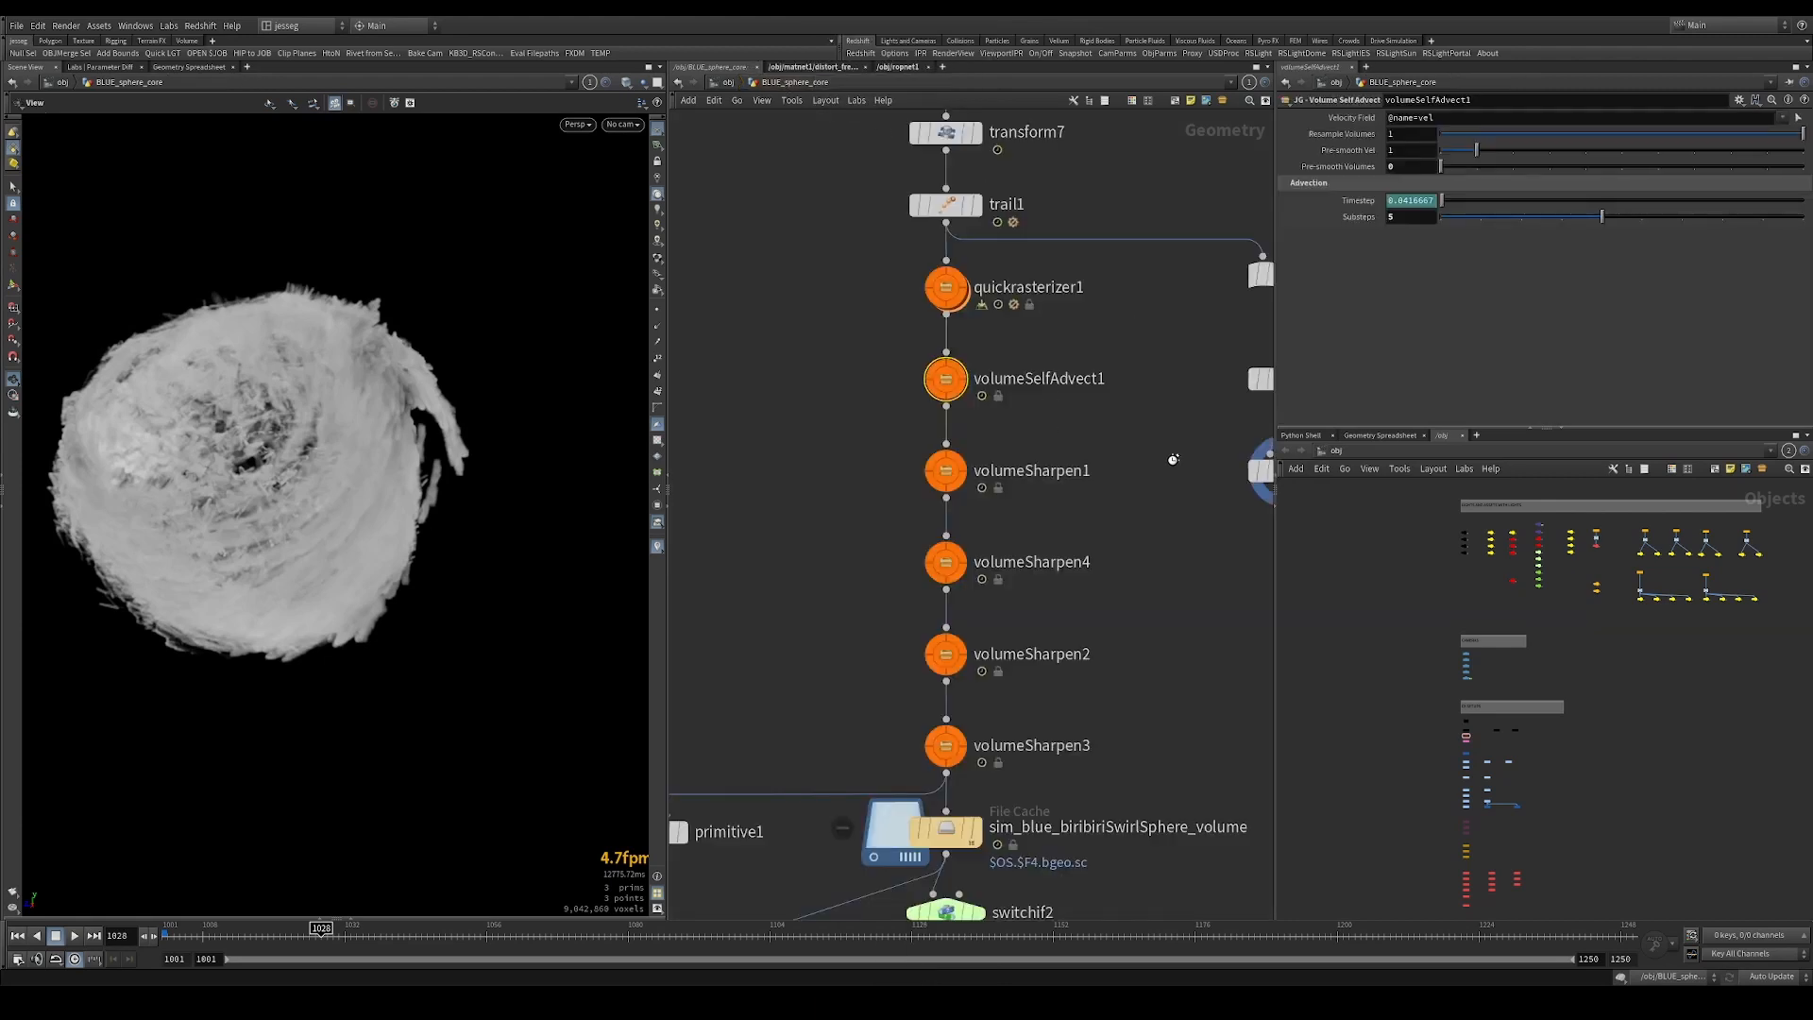
Move vdbadvect1 farther below volumerasterizeattributes2 to leave room for a node between them.
{"action": "middle_click_drag", "start_coordinate": [1149, 454], "coordinate": [934, 458]}
{"action": "left_click", "coordinate": [1059, 468]}
{"action": "middle_click_drag", "start_coordinate": [1188, 548], "coordinate": [1097, 537]}
{"action": "left_click_drag", "start_coordinate": [1055, 404], "coordinate": [957, 377]}
{"action": "left_click_drag", "start_coordinate": [977, 465], "coordinate": [977, 513]}
{"action": "left_click", "coordinate": [1038, 487]}
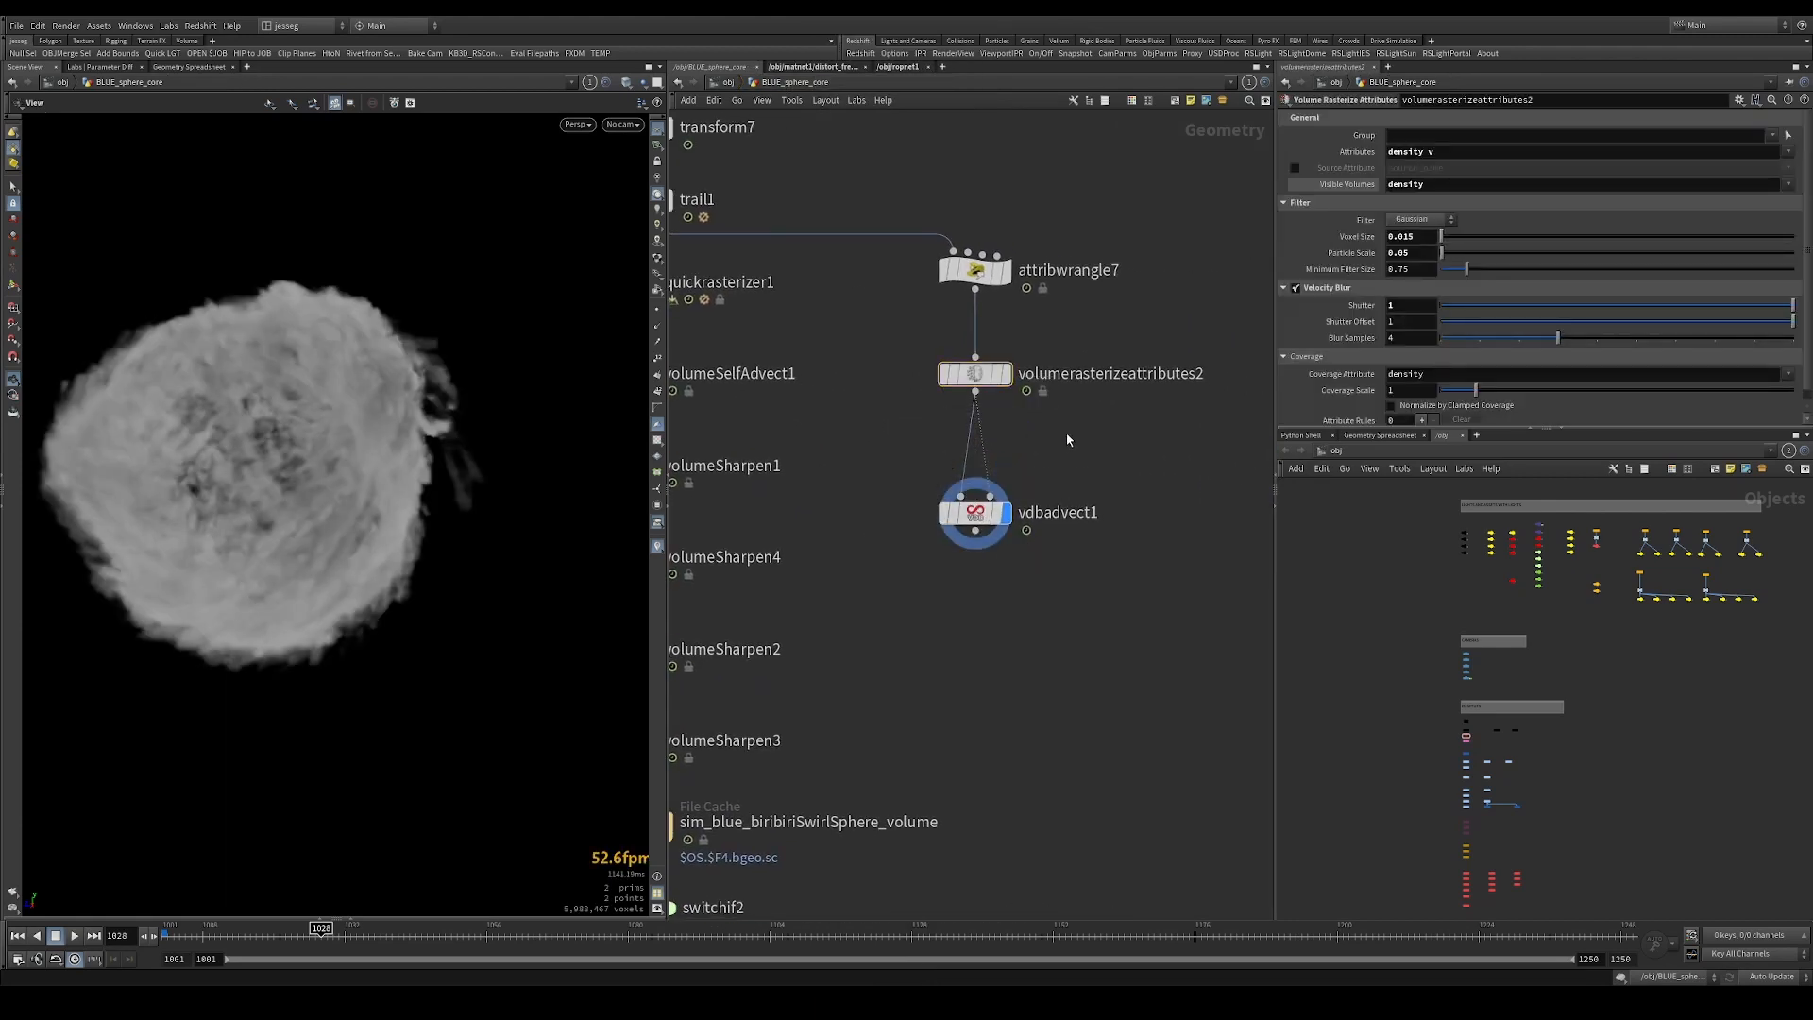
{"action": "key", "text": "Tab"}
{"action": "type", "text": "vdba"}
{"action": "left_click", "coordinate": [1240, 205]}
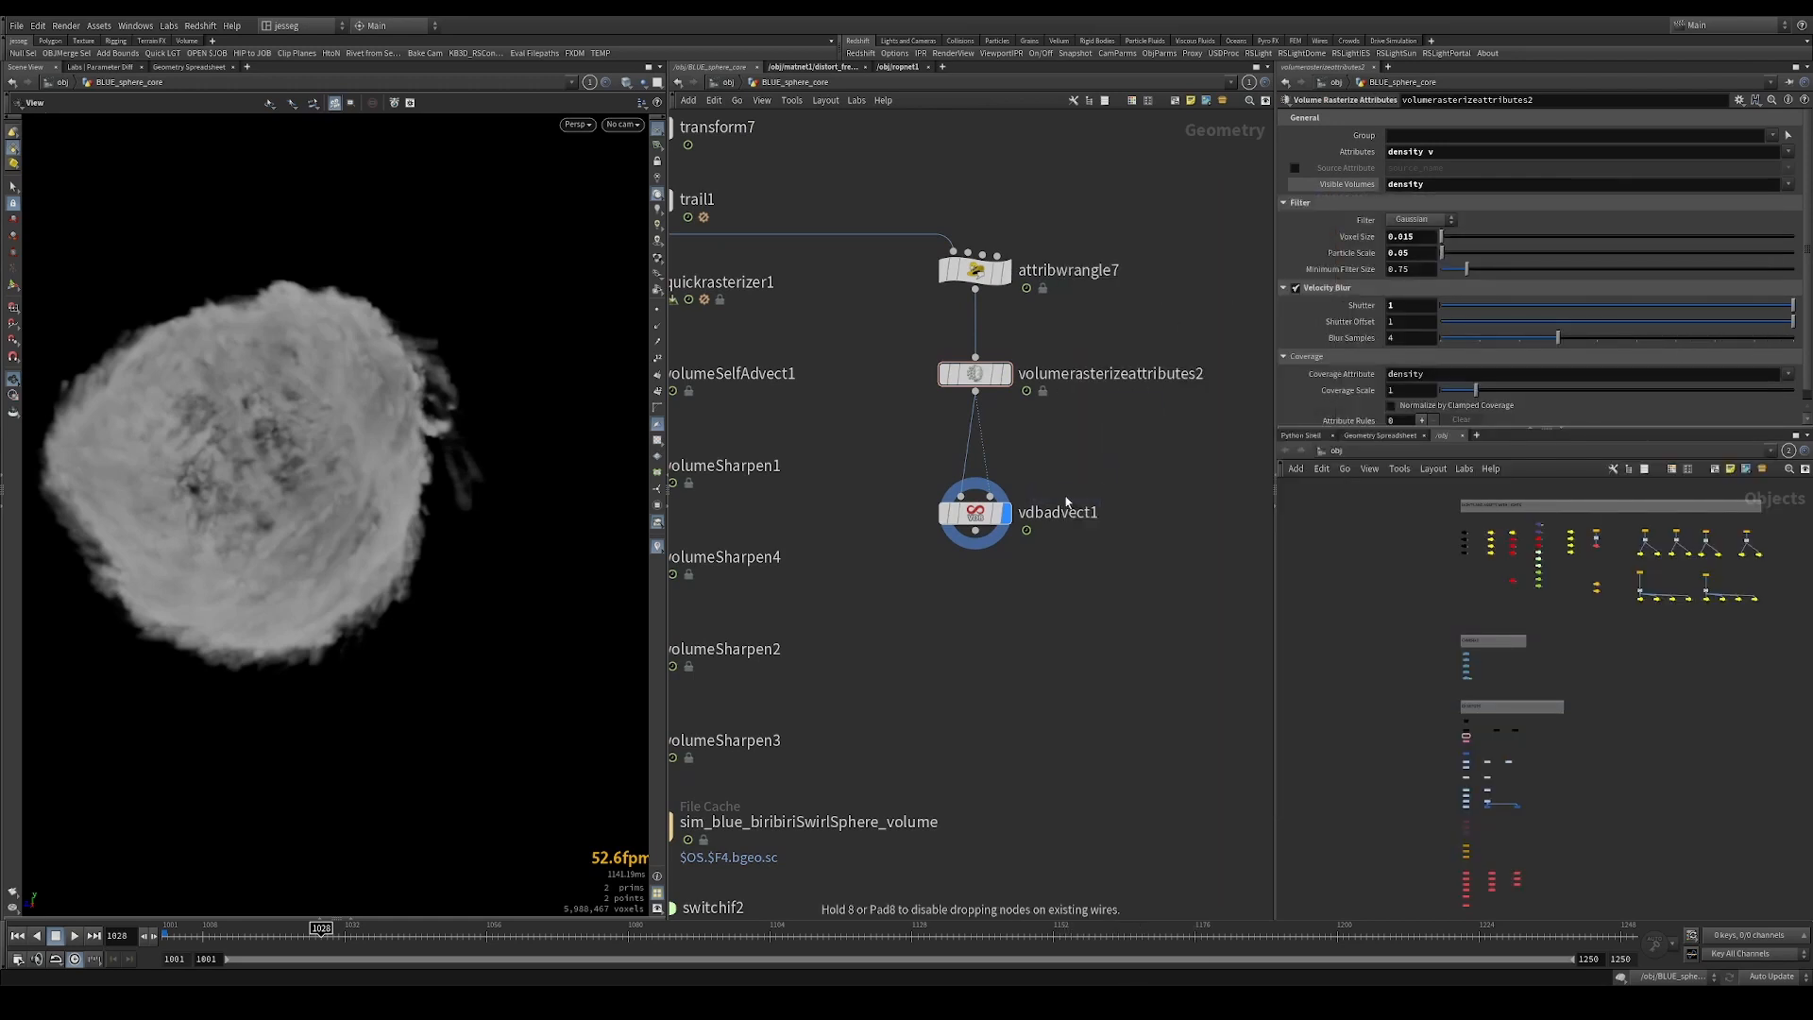
{"action": "left_click", "coordinate": [1058, 451]}
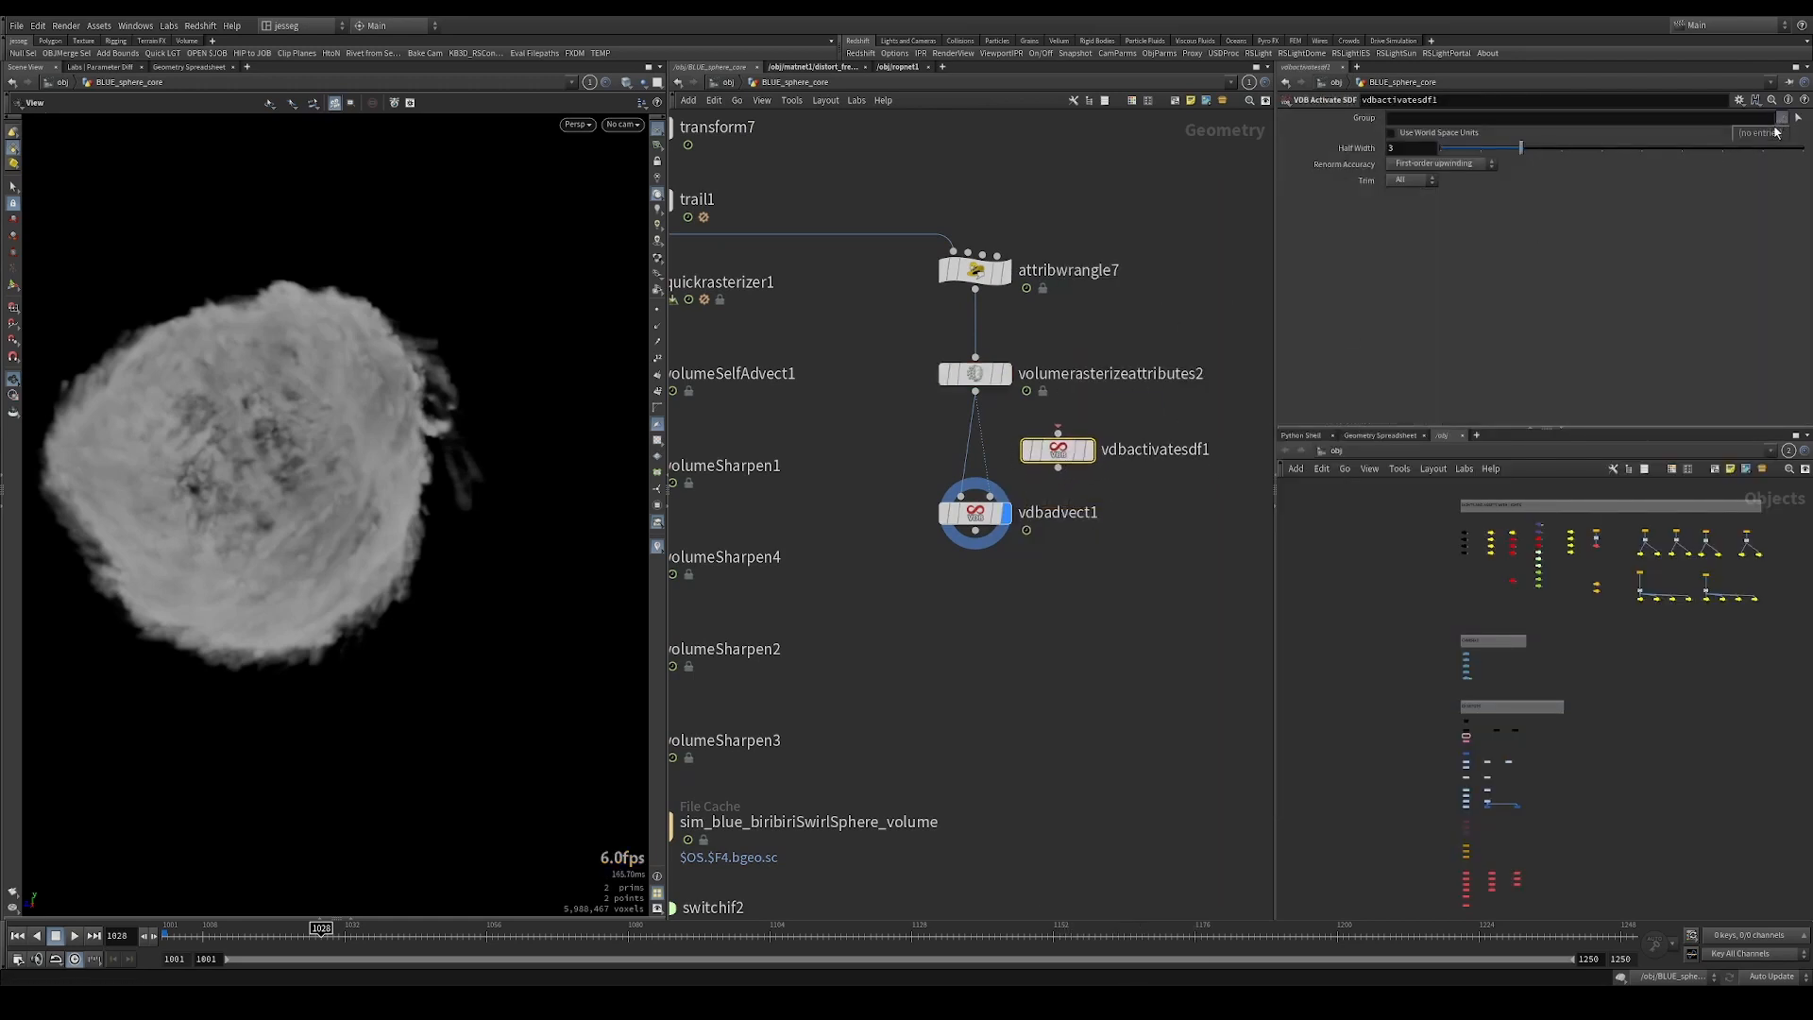
{"action": "left_click_drag", "start_coordinate": [976, 391], "coordinate": [1057, 433]}
{"action": "left_click", "coordinate": [1756, 162]}
{"action": "left_click", "coordinate": [989, 497]}
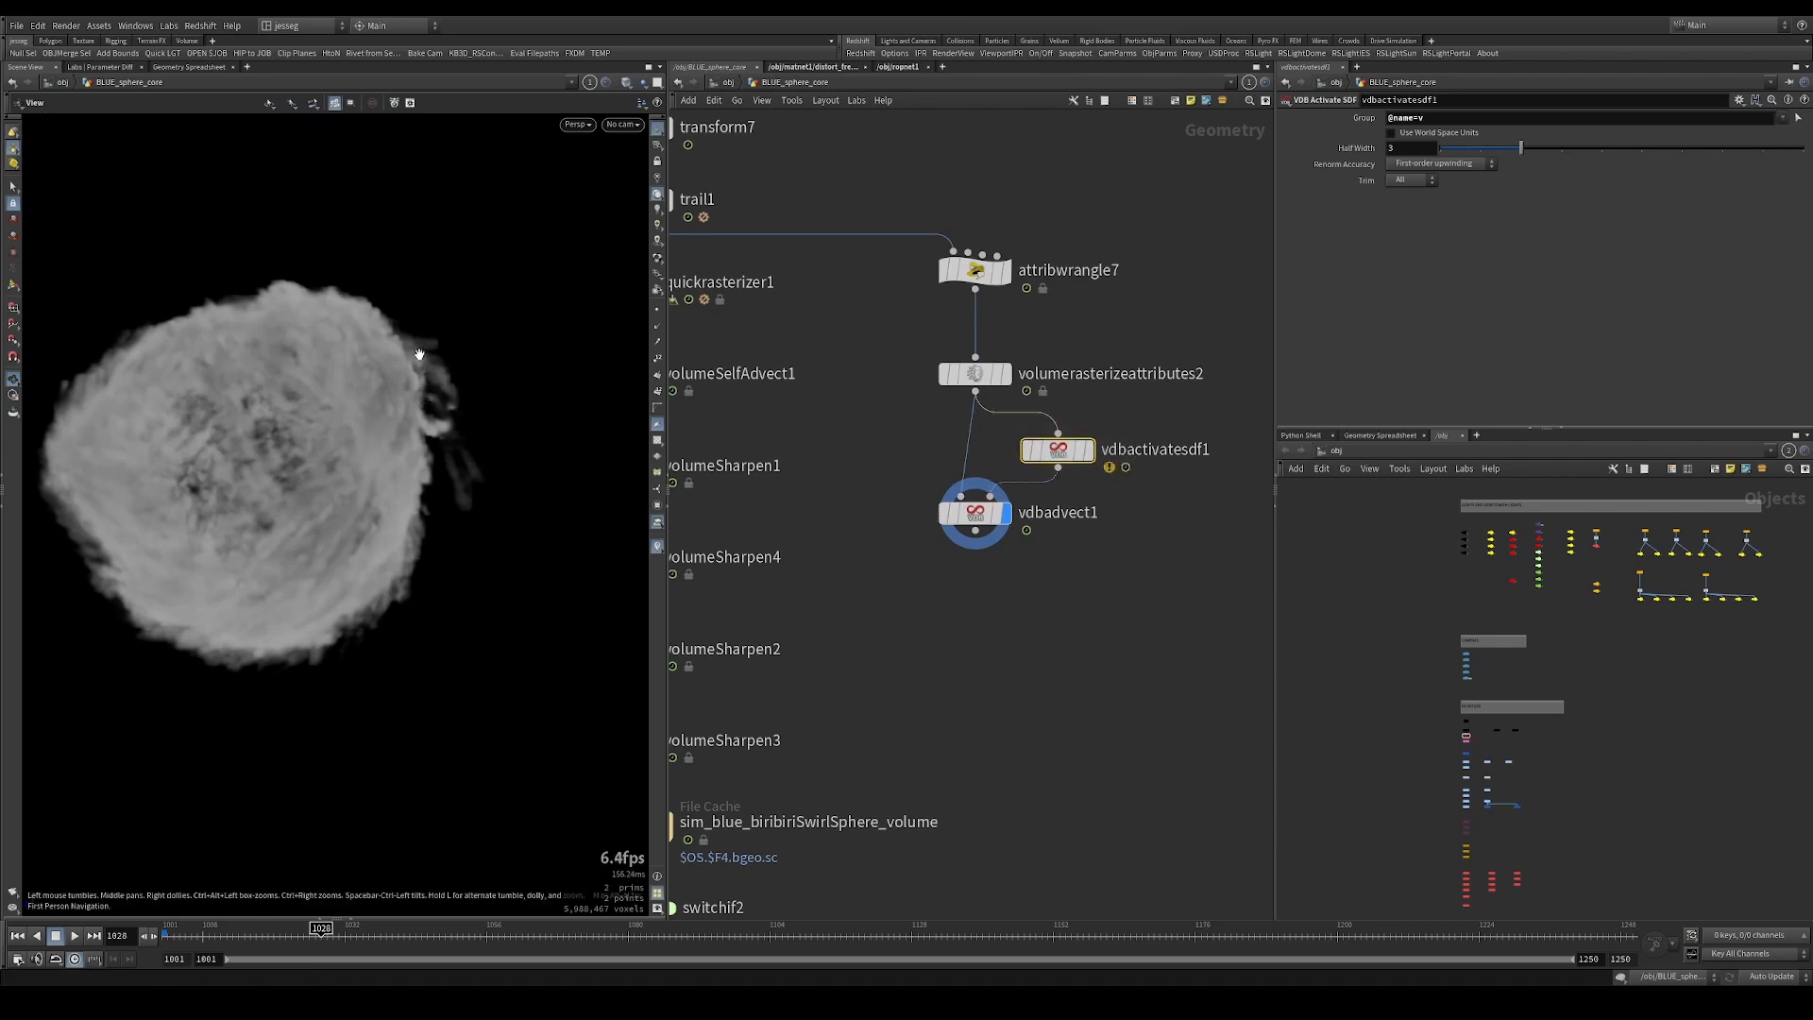
{"action": "left_click_drag", "start_coordinate": [413, 357], "coordinate": [875, 428]}
{"action": "middle_click", "coordinate": [1060, 450]}
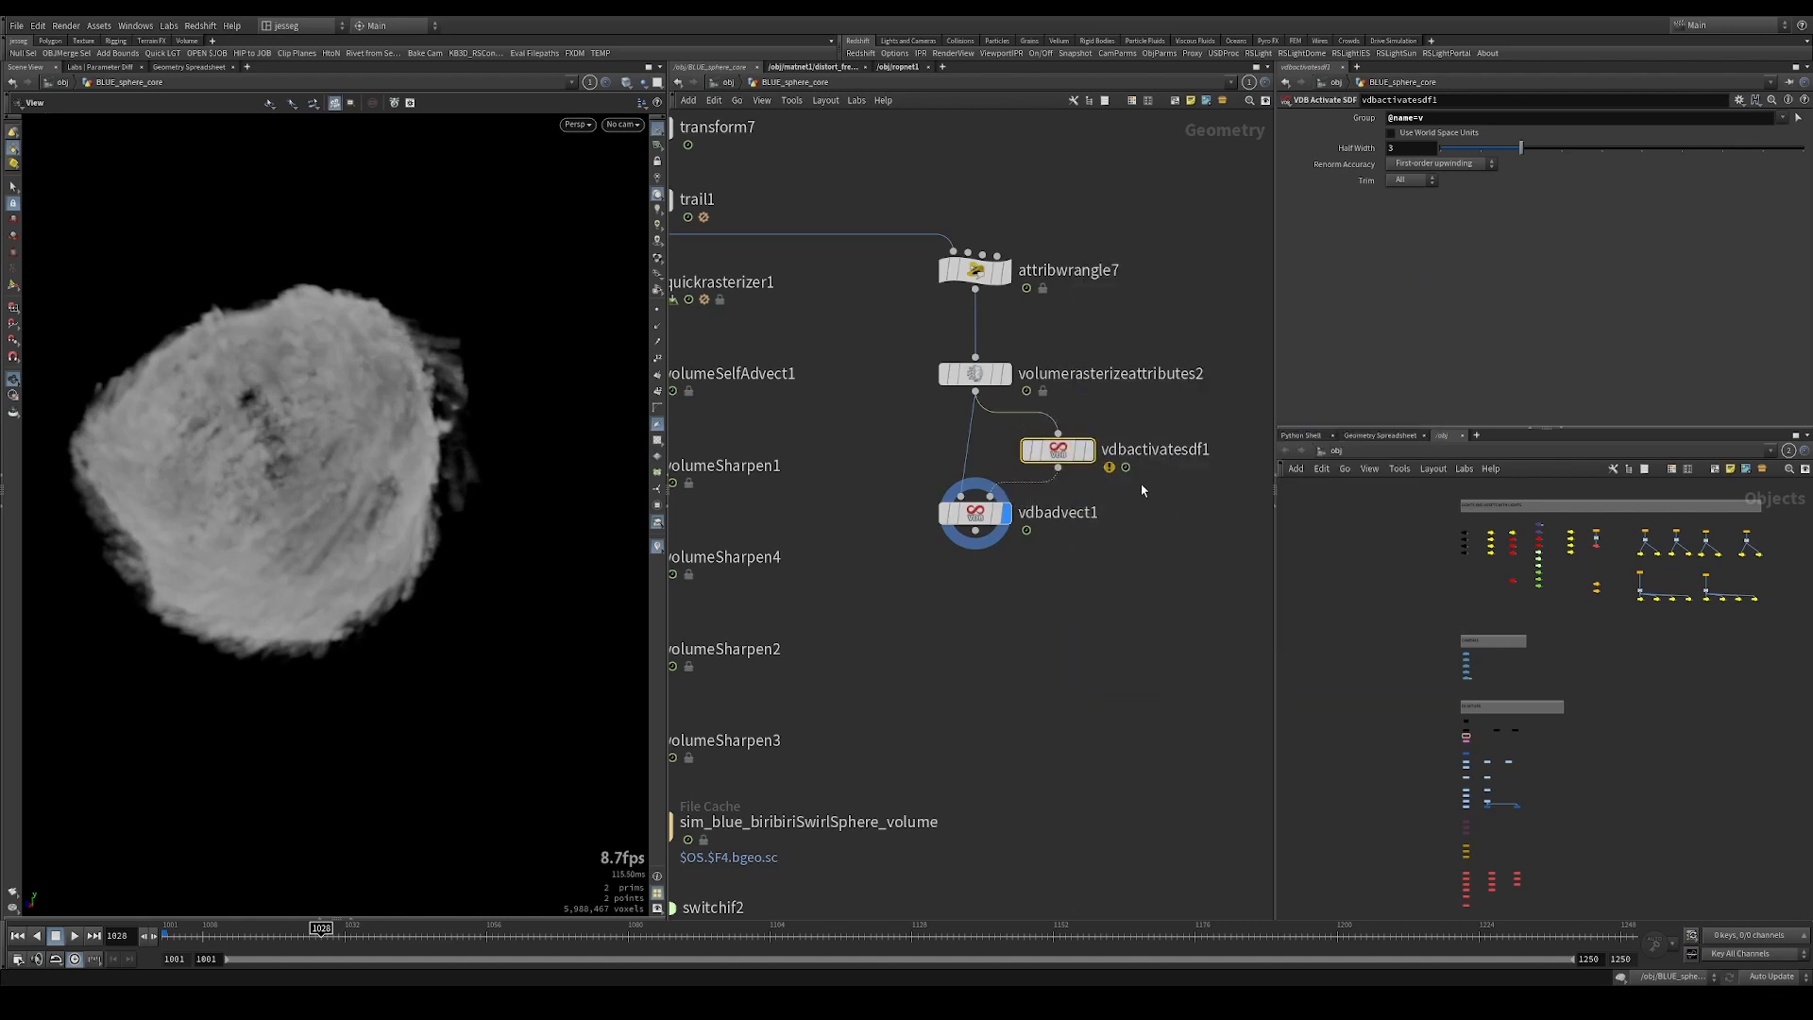
{"action": "key", "text": "Delete"}
{"action": "key", "text": "Tab"}
{"action": "type", "text": "vd"}
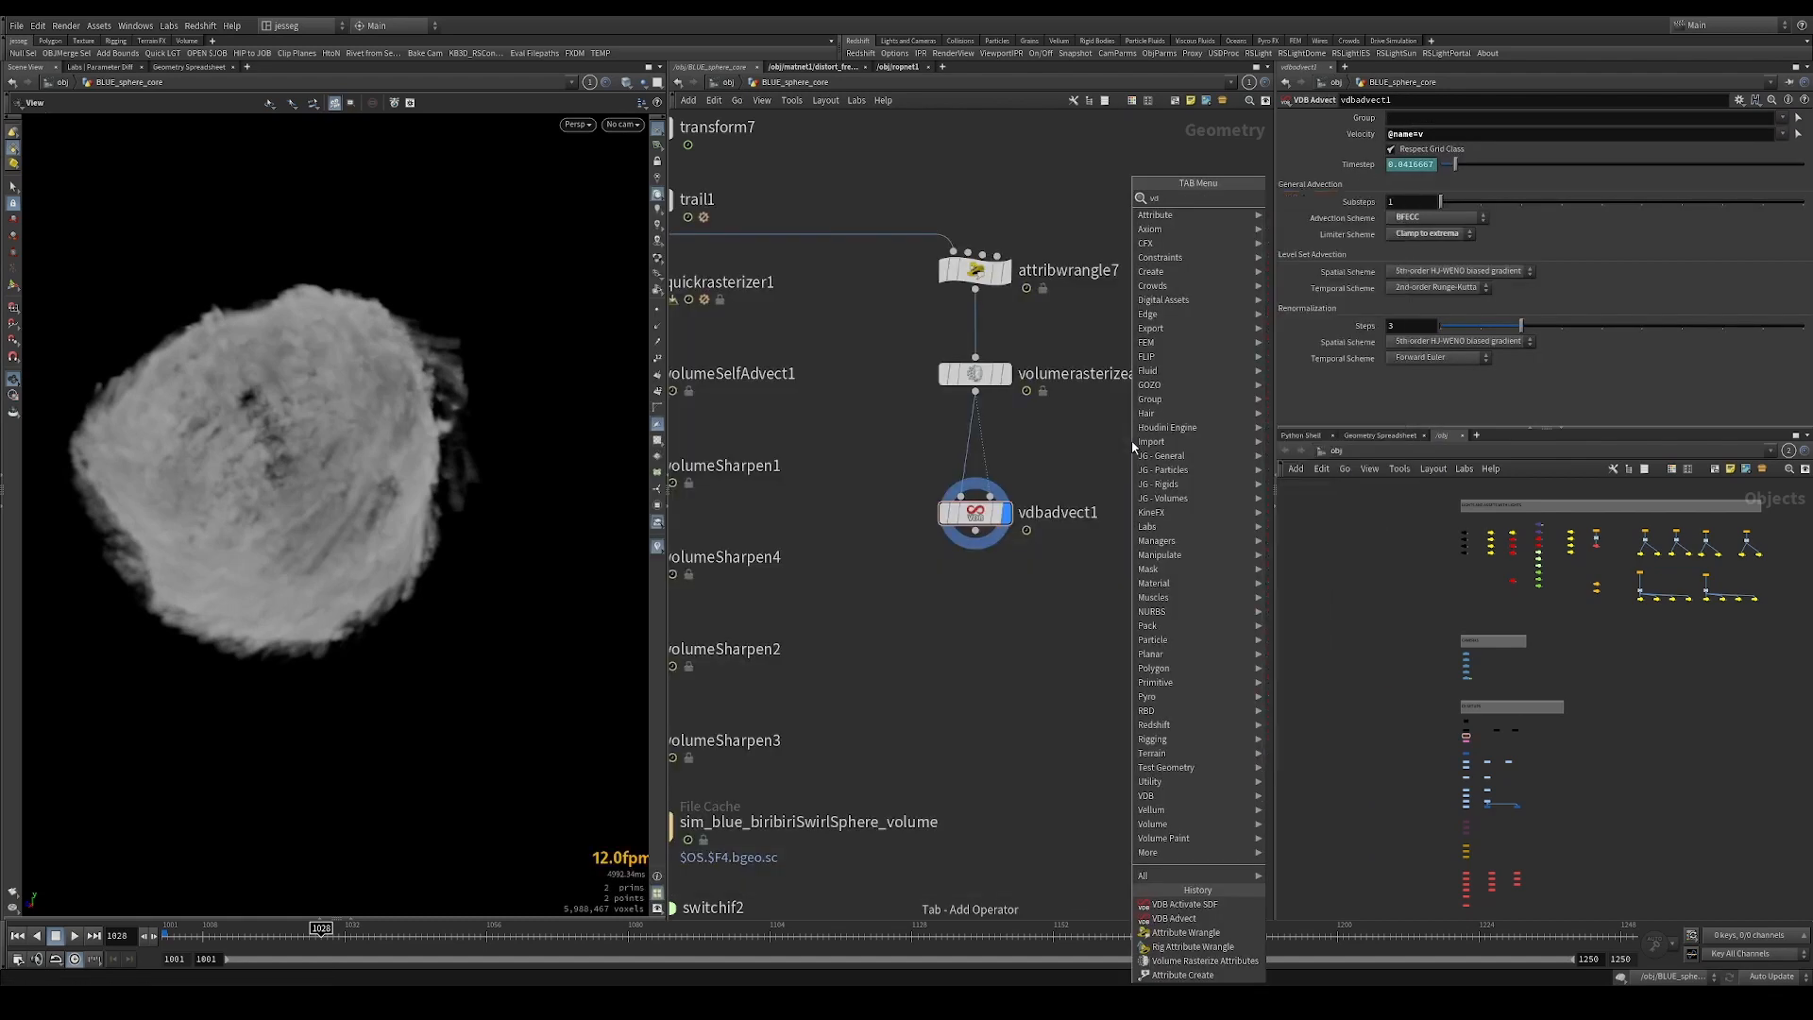
{"action": "type", "text": "bsd"}
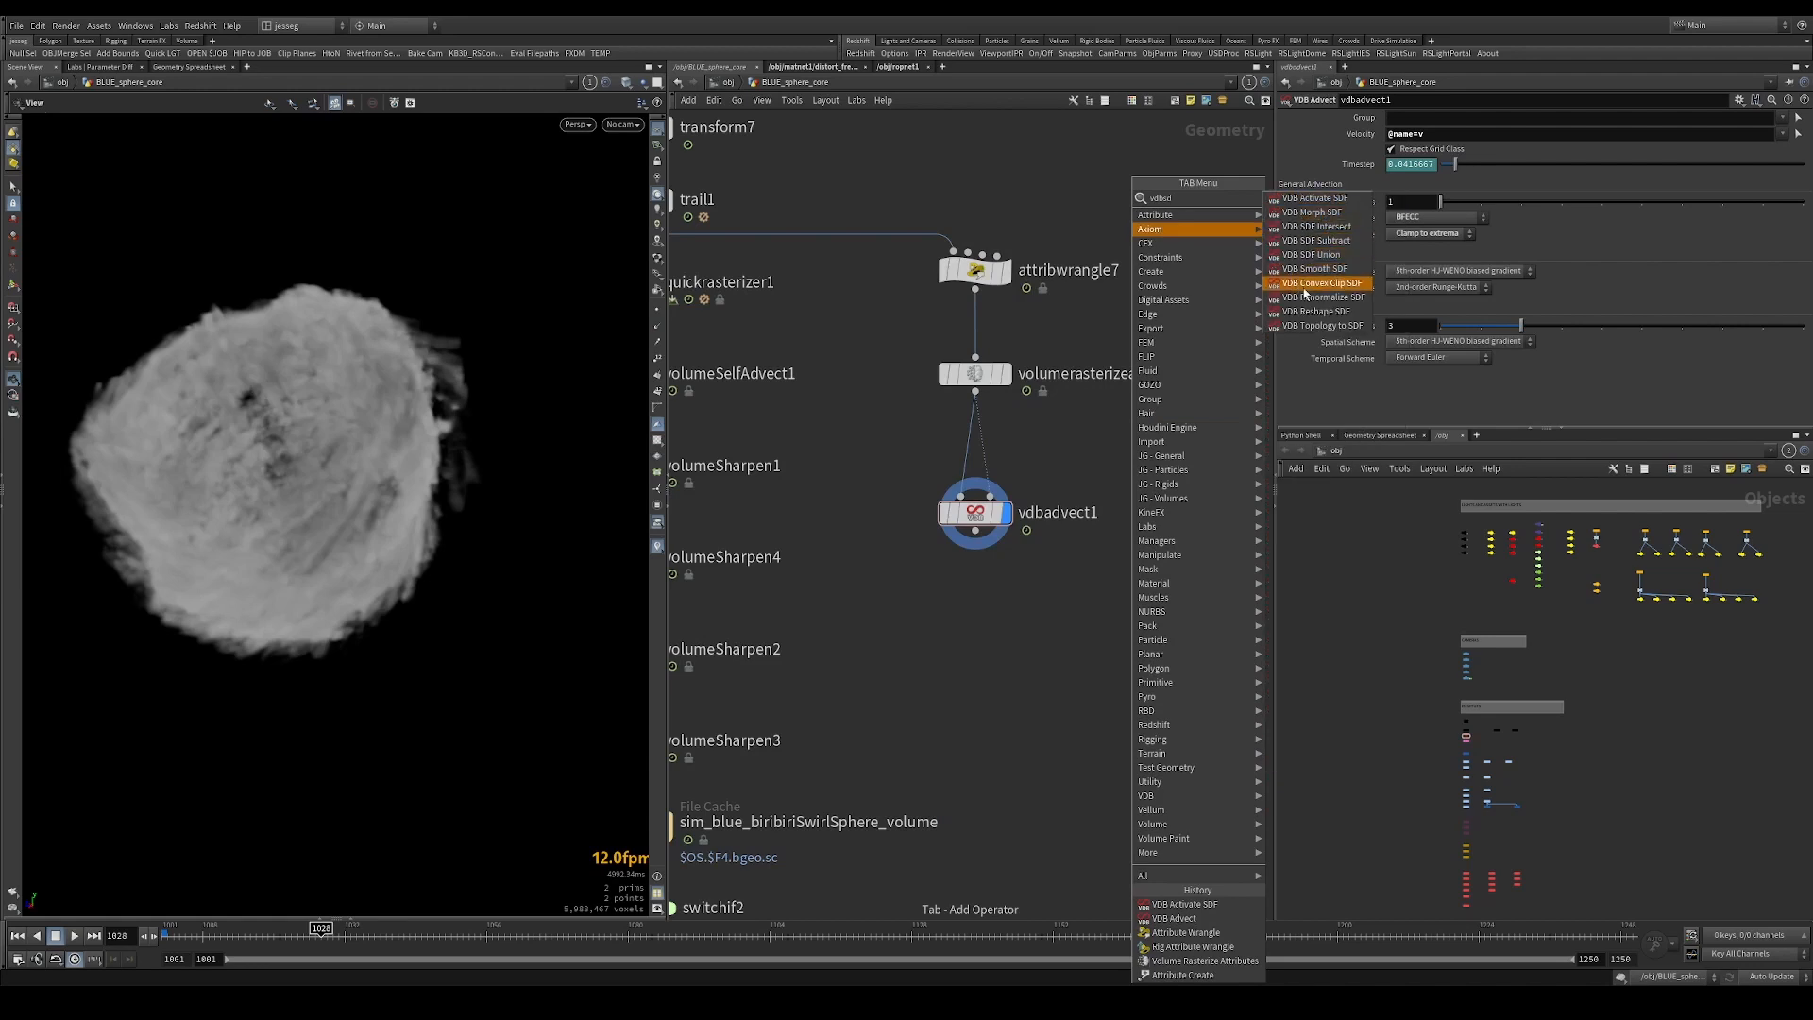
{"action": "key", "text": "BackSpace"}
{"action": "key", "text": "BackSpace"}
{"action": "key", "text": "BackSpace"}
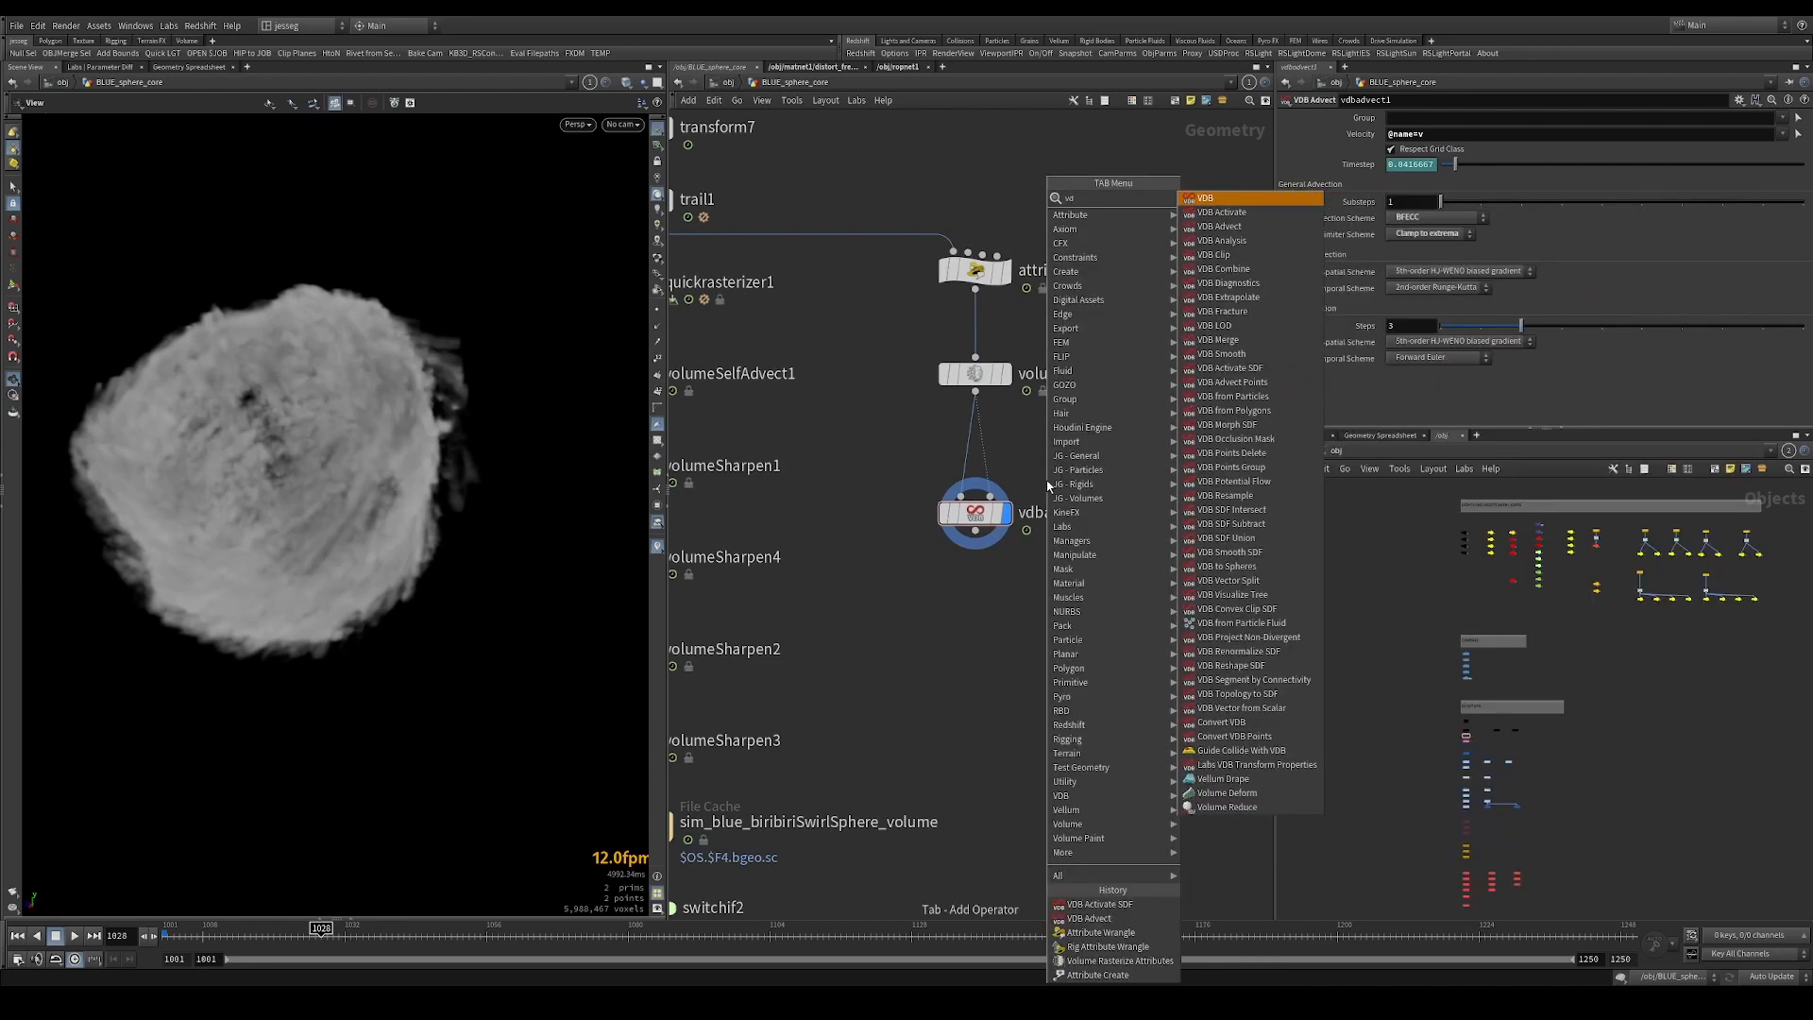
{"action": "type", "text": "bsmo"}
{"action": "key", "text": "Return"}
{"action": "left_click", "coordinate": [1047, 482]}
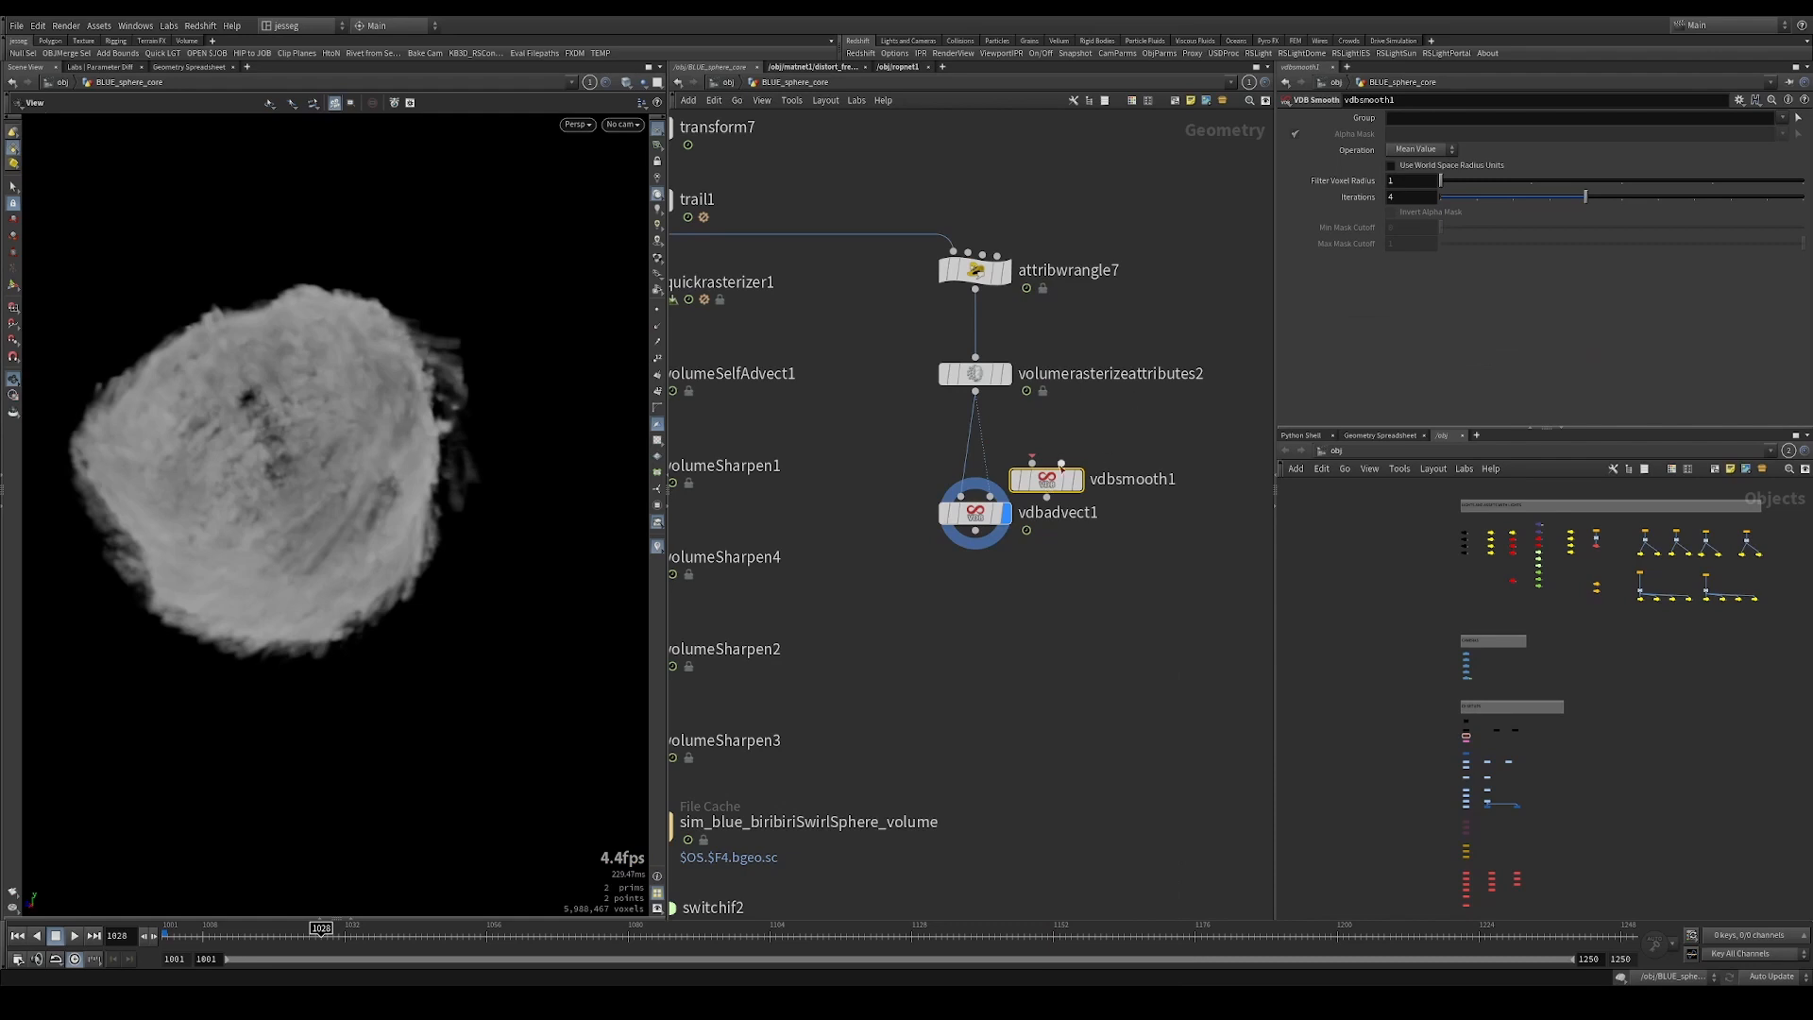
{"action": "left_click_drag", "start_coordinate": [1041, 482], "coordinate": [1074, 444]}
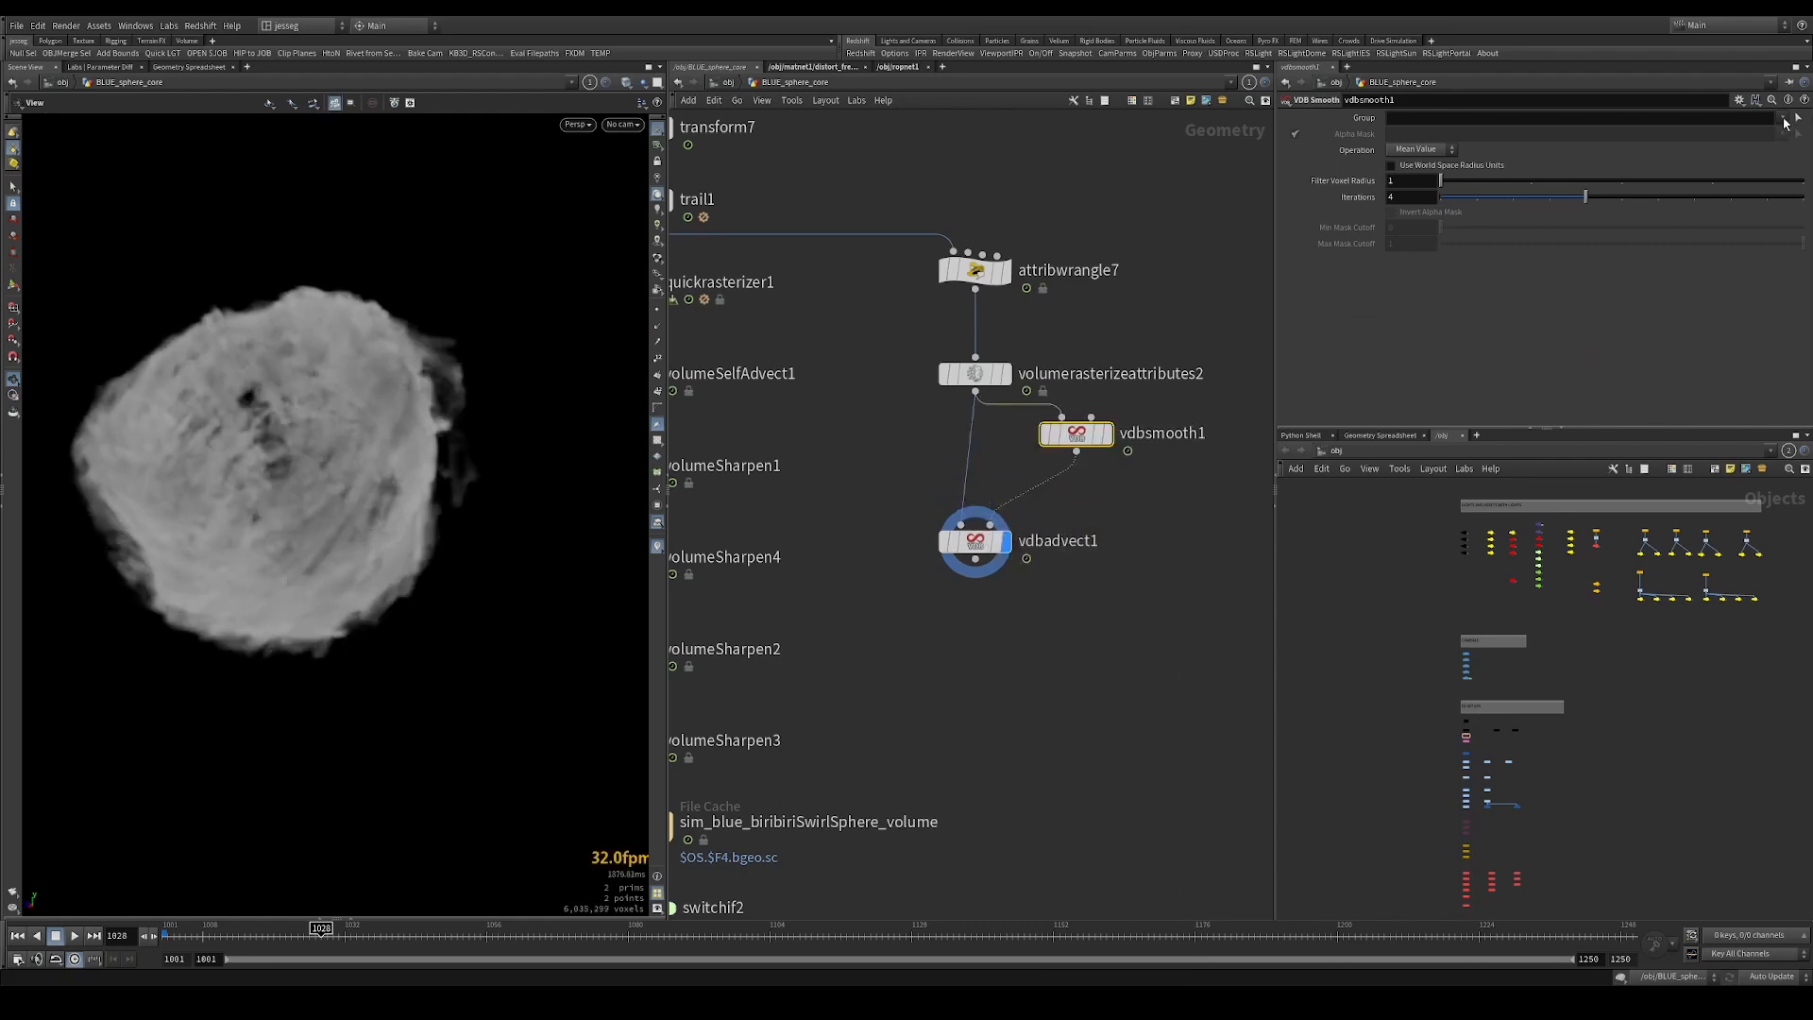
{"action": "left_click", "coordinate": [1782, 119]}
Compare the advected volume with vdbsmooth1 bypassed and enabled, and set vdbsmooth1's operation to Gaussian.
{"action": "left_click_drag", "start_coordinate": [372, 372], "coordinate": [501, 318]}
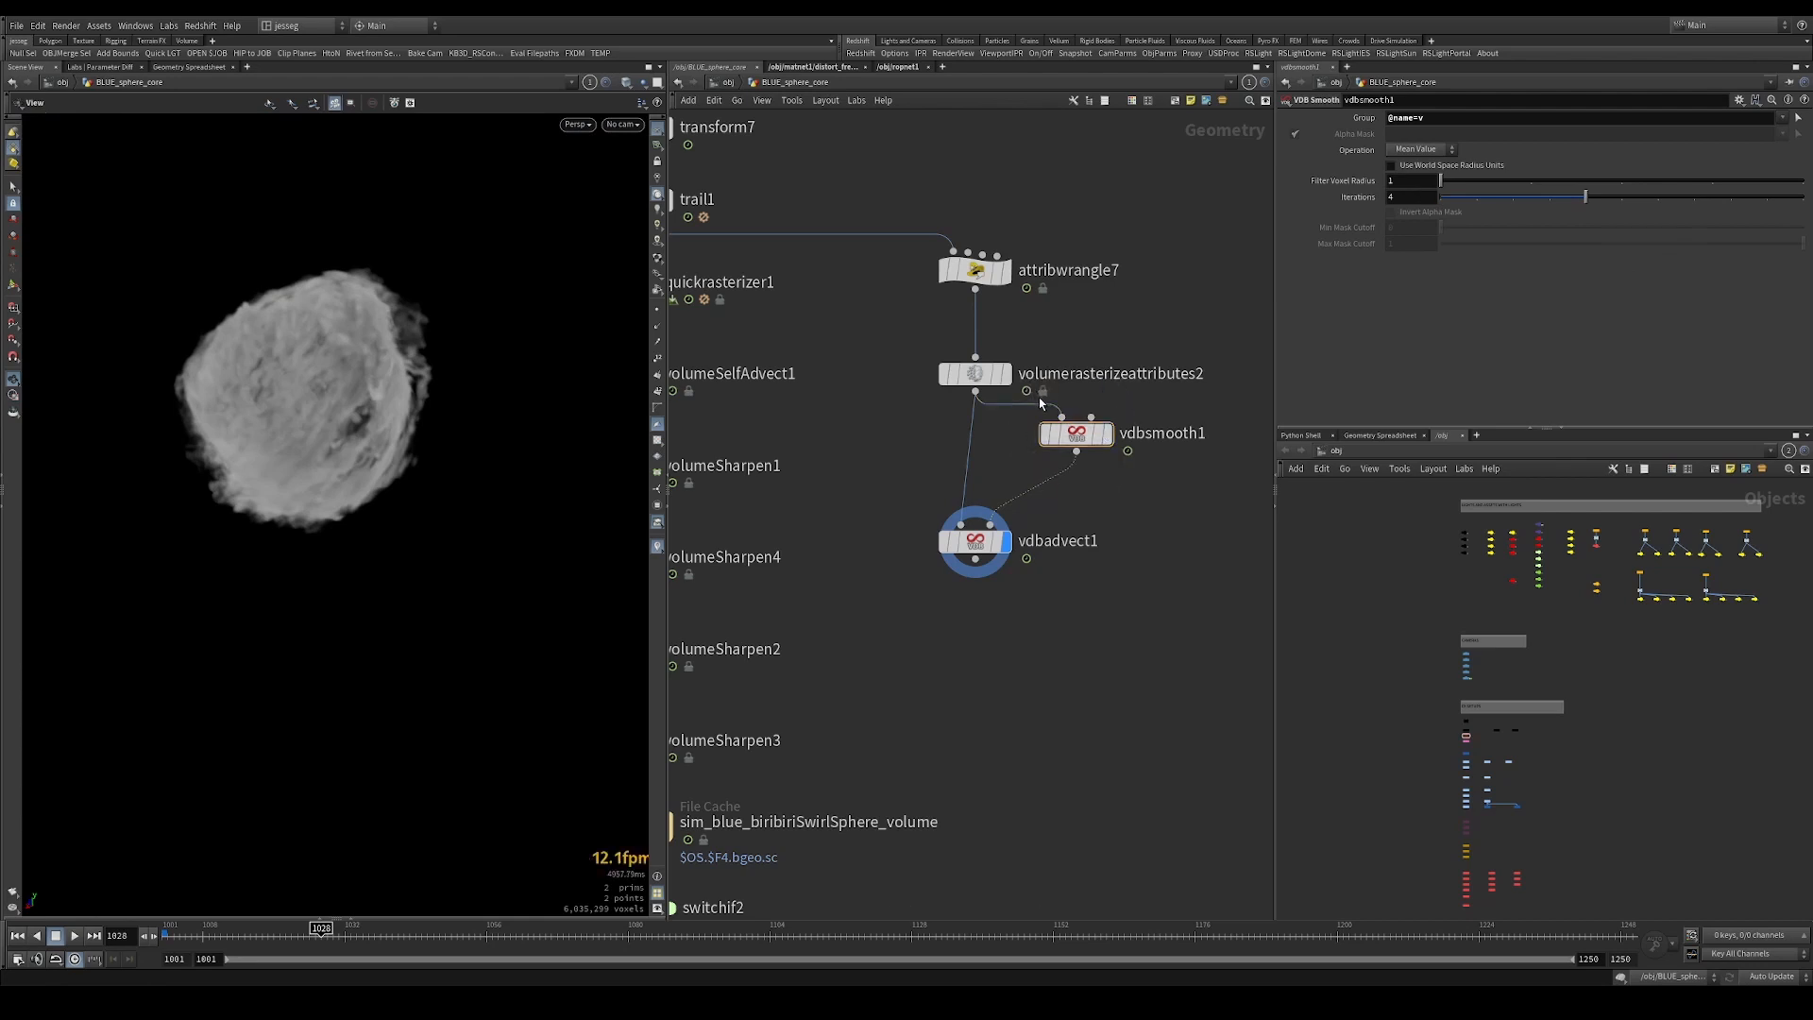
{"action": "mouse_move", "coordinate": [1043, 439]}
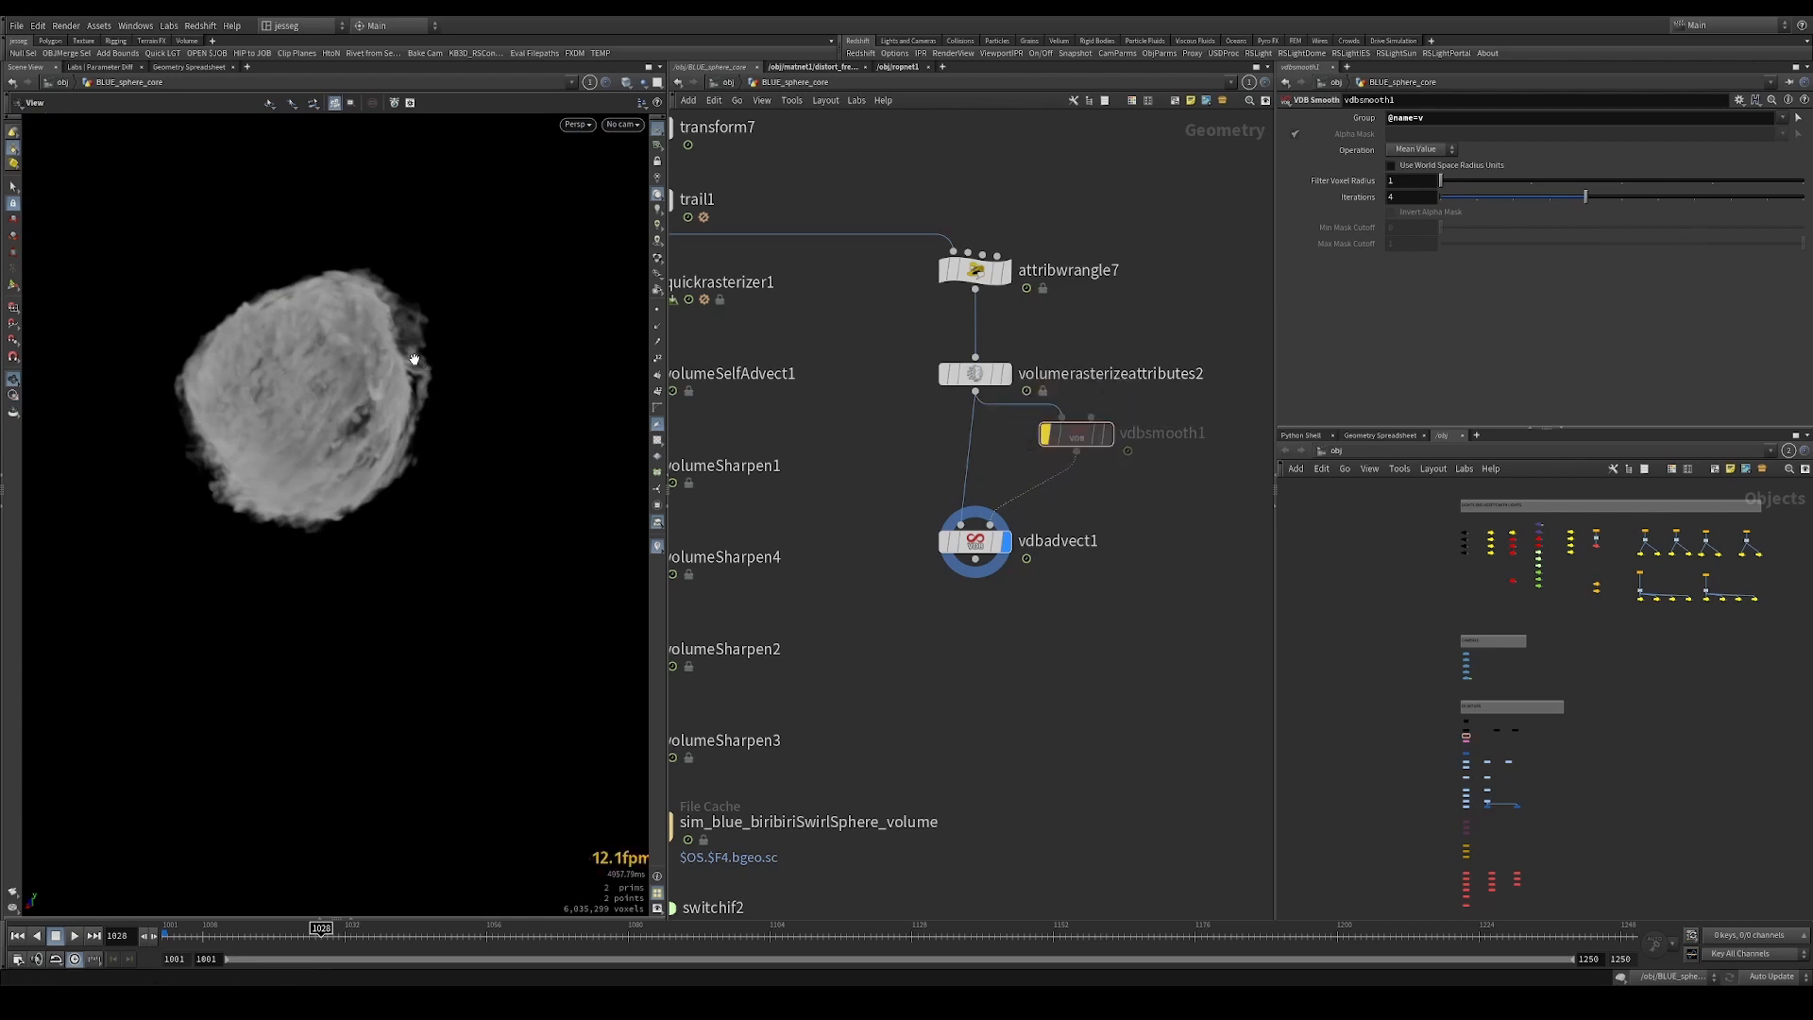
{"action": "right_click_drag", "start_coordinate": [413, 359], "coordinate": [428, 340]}
{"action": "left_click_drag", "start_coordinate": [428, 340], "coordinate": [591, 332]}
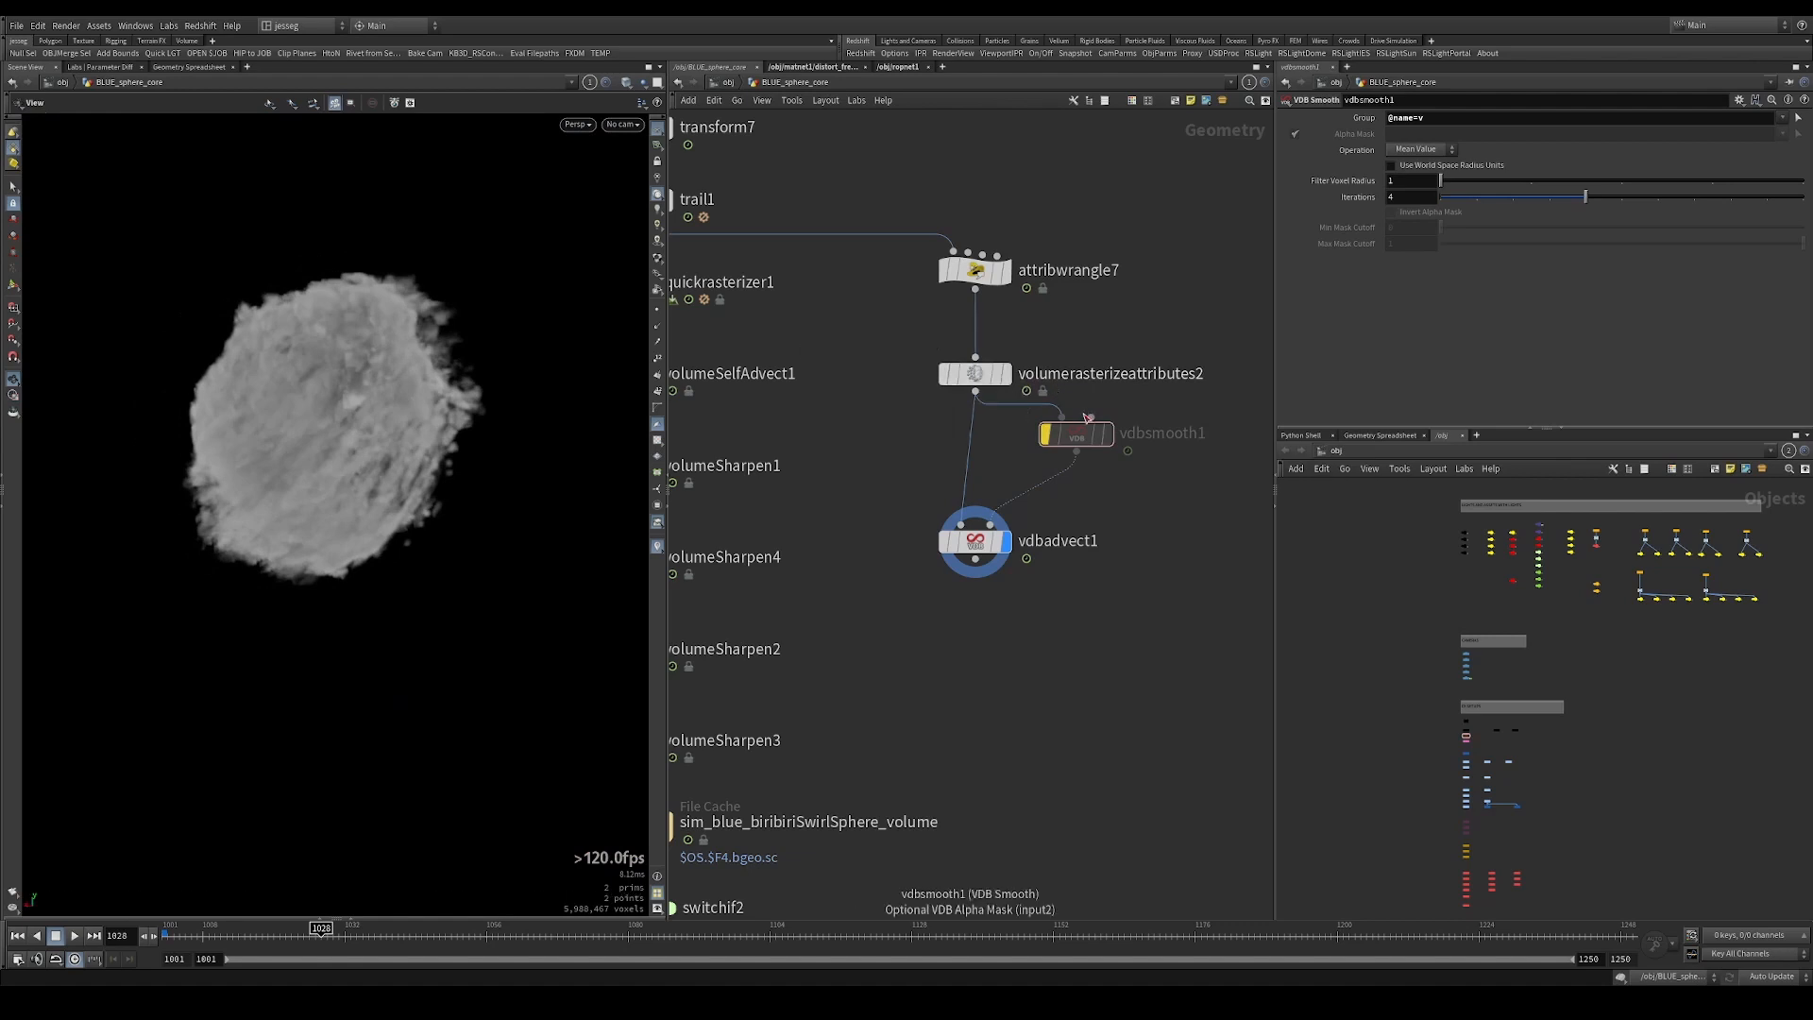
{"action": "mouse_move", "coordinate": [1011, 408]}
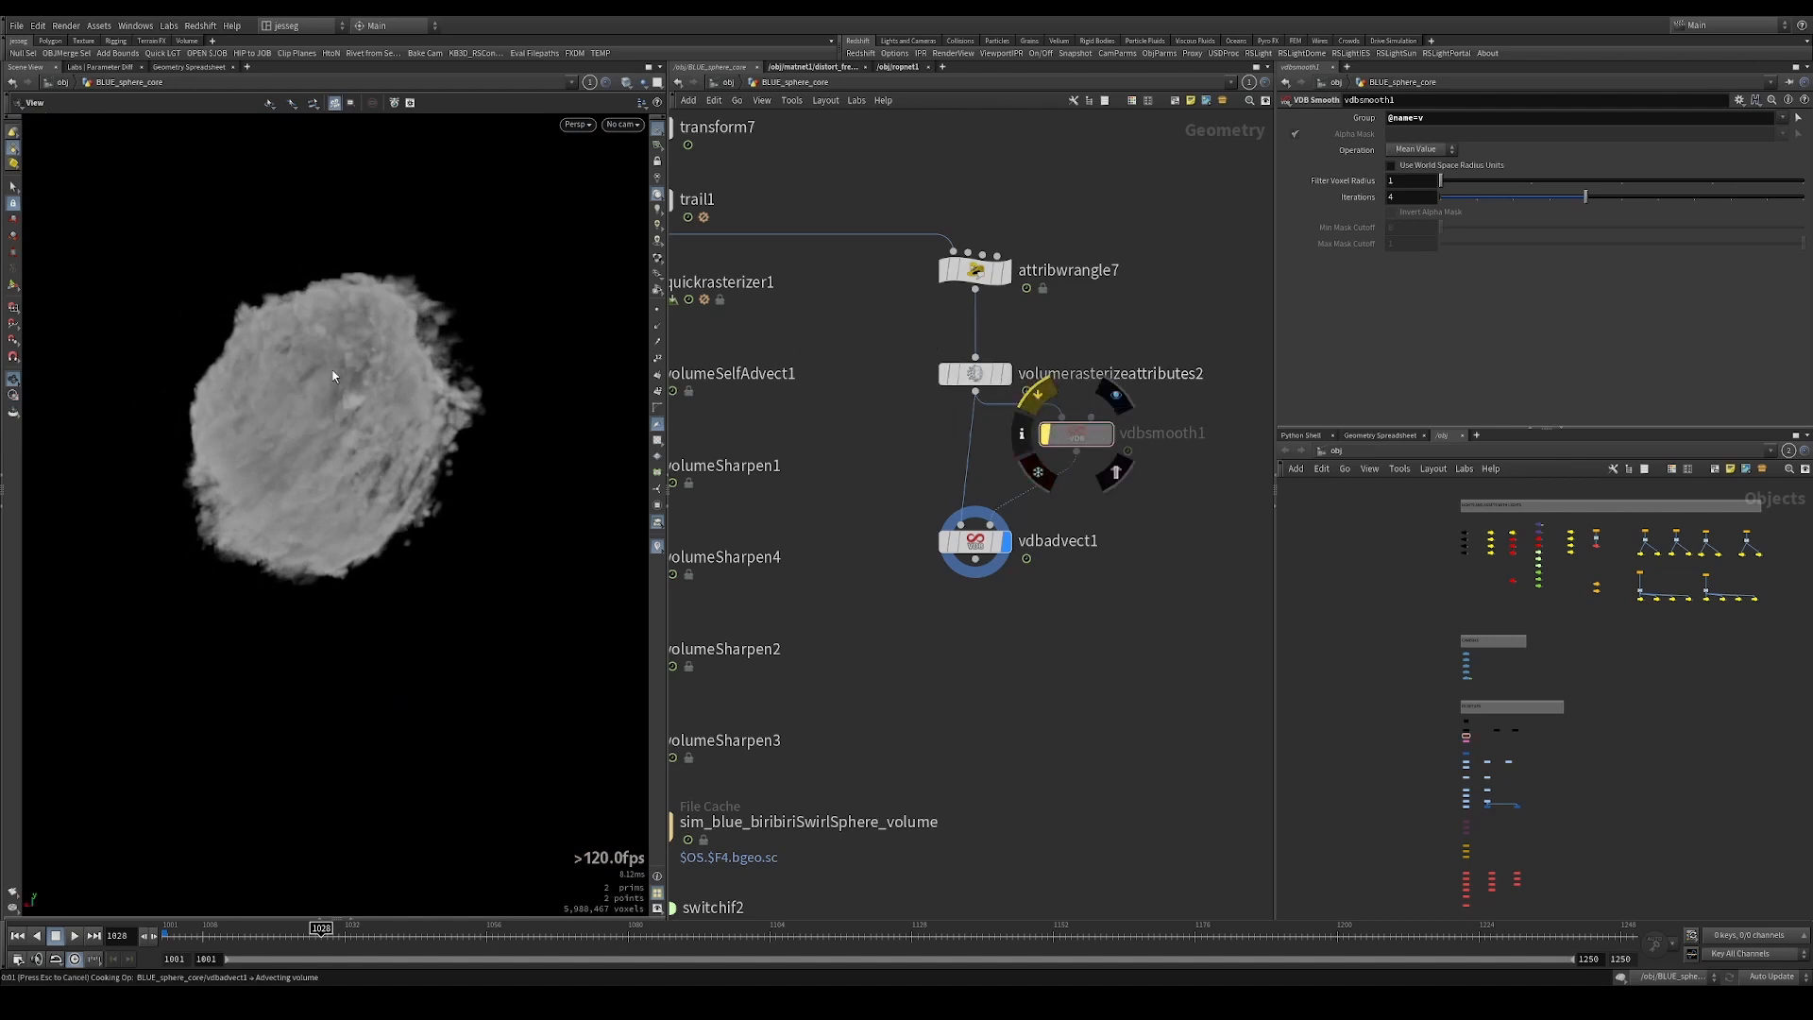
{"action": "left_click_drag", "start_coordinate": [389, 374], "coordinate": [363, 374]}
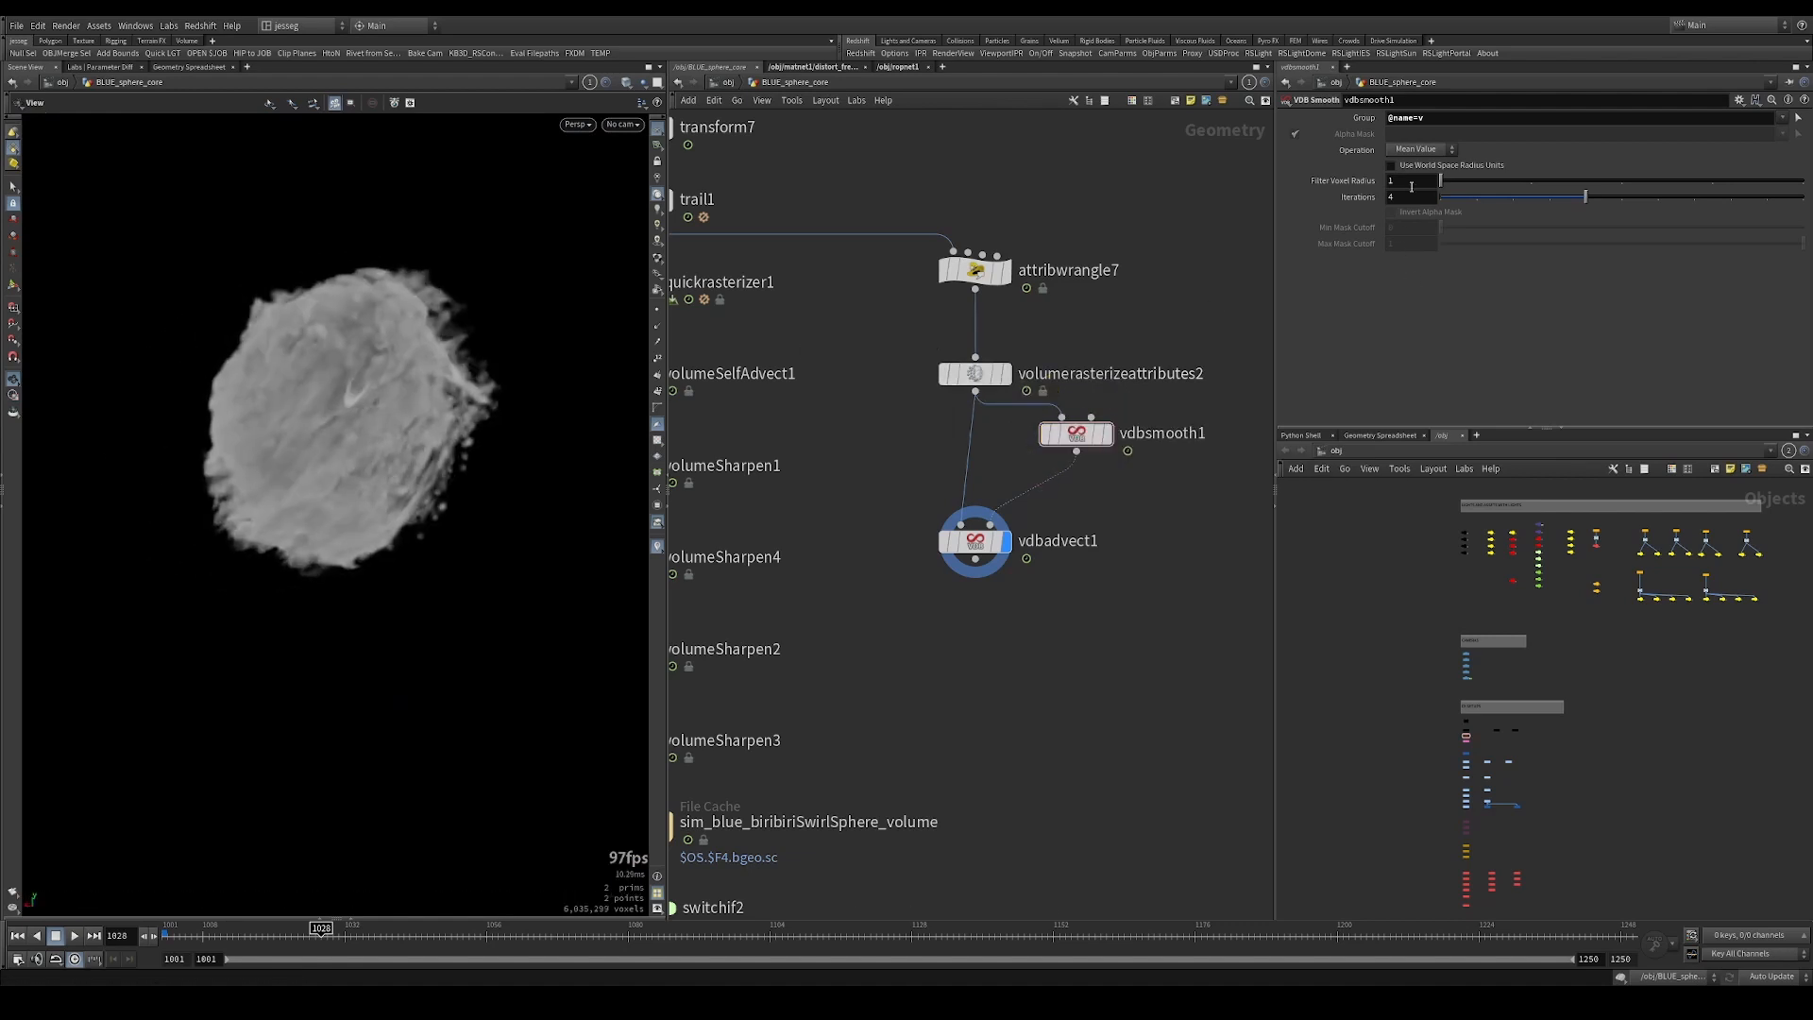
{"action": "left_click", "coordinate": [1420, 149]}
{"action": "left_click", "coordinate": [1411, 178]}
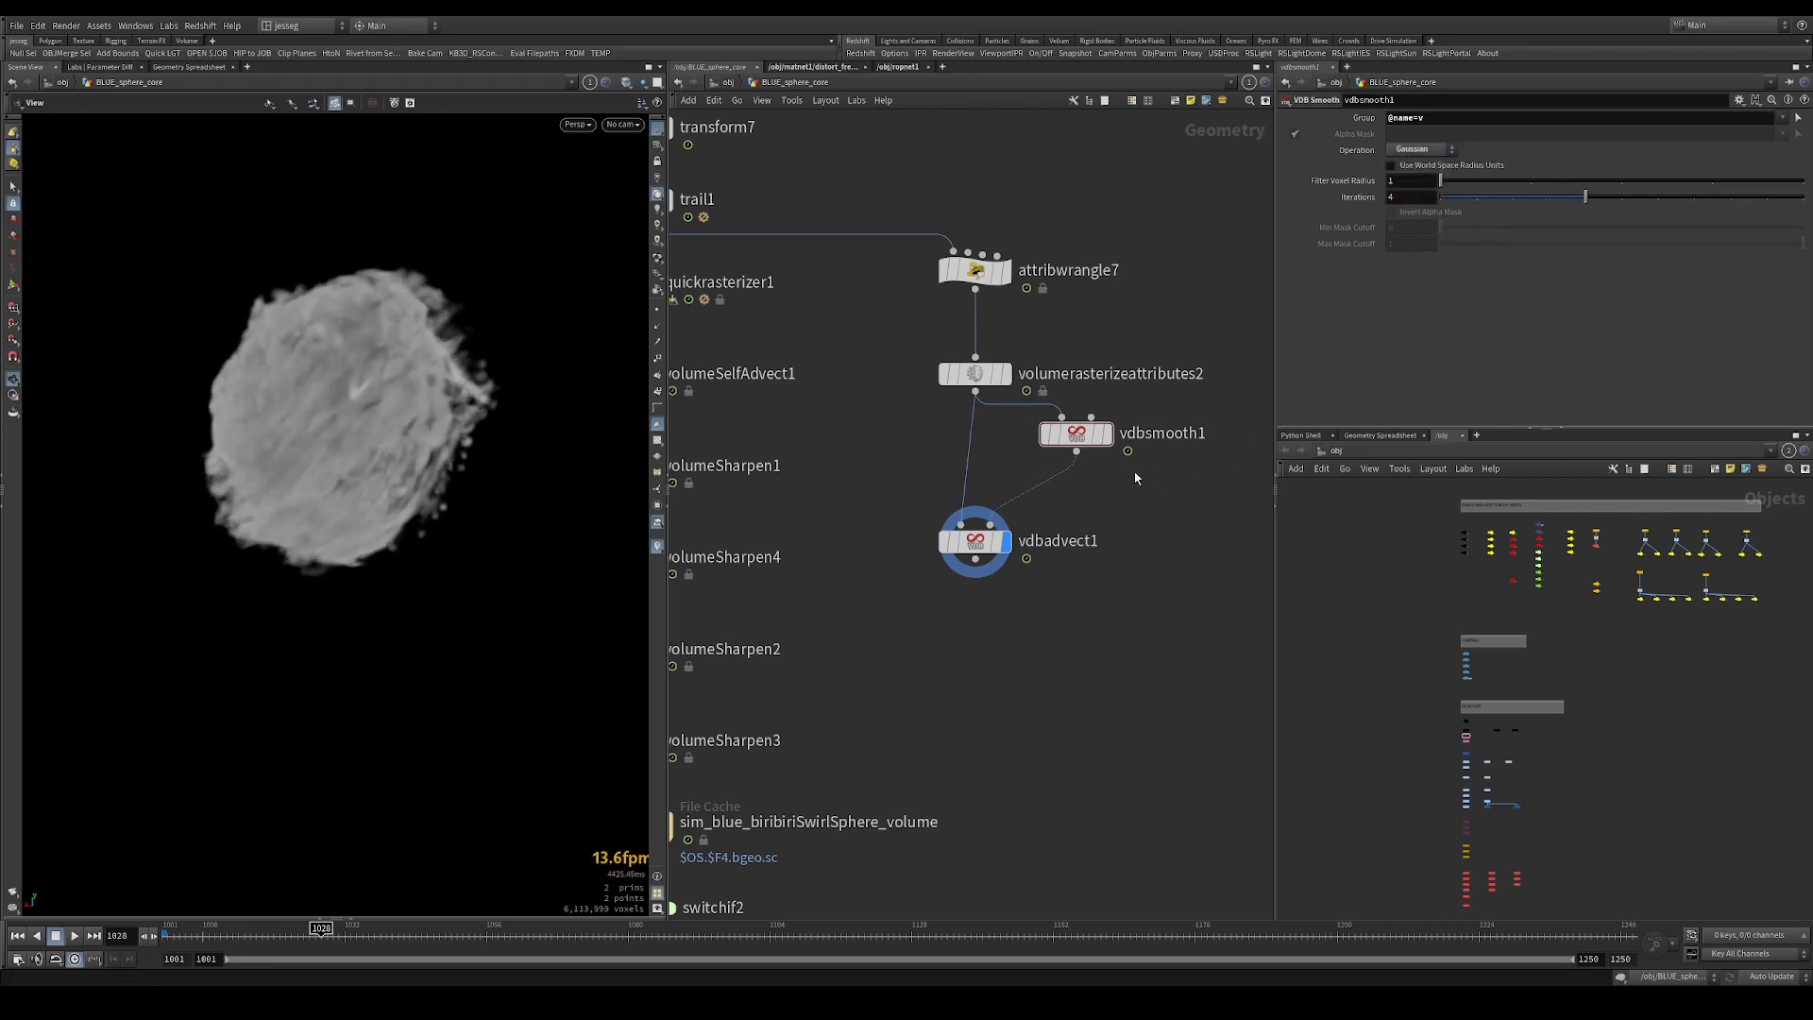
{"action": "middle_click_drag", "start_coordinate": [1136, 479], "coordinate": [1085, 486]}
{"action": "key", "text": "Tab"}
{"action": "type", "text": "vdb"}
{"action": "mouse_move", "coordinate": [1180, 370]}
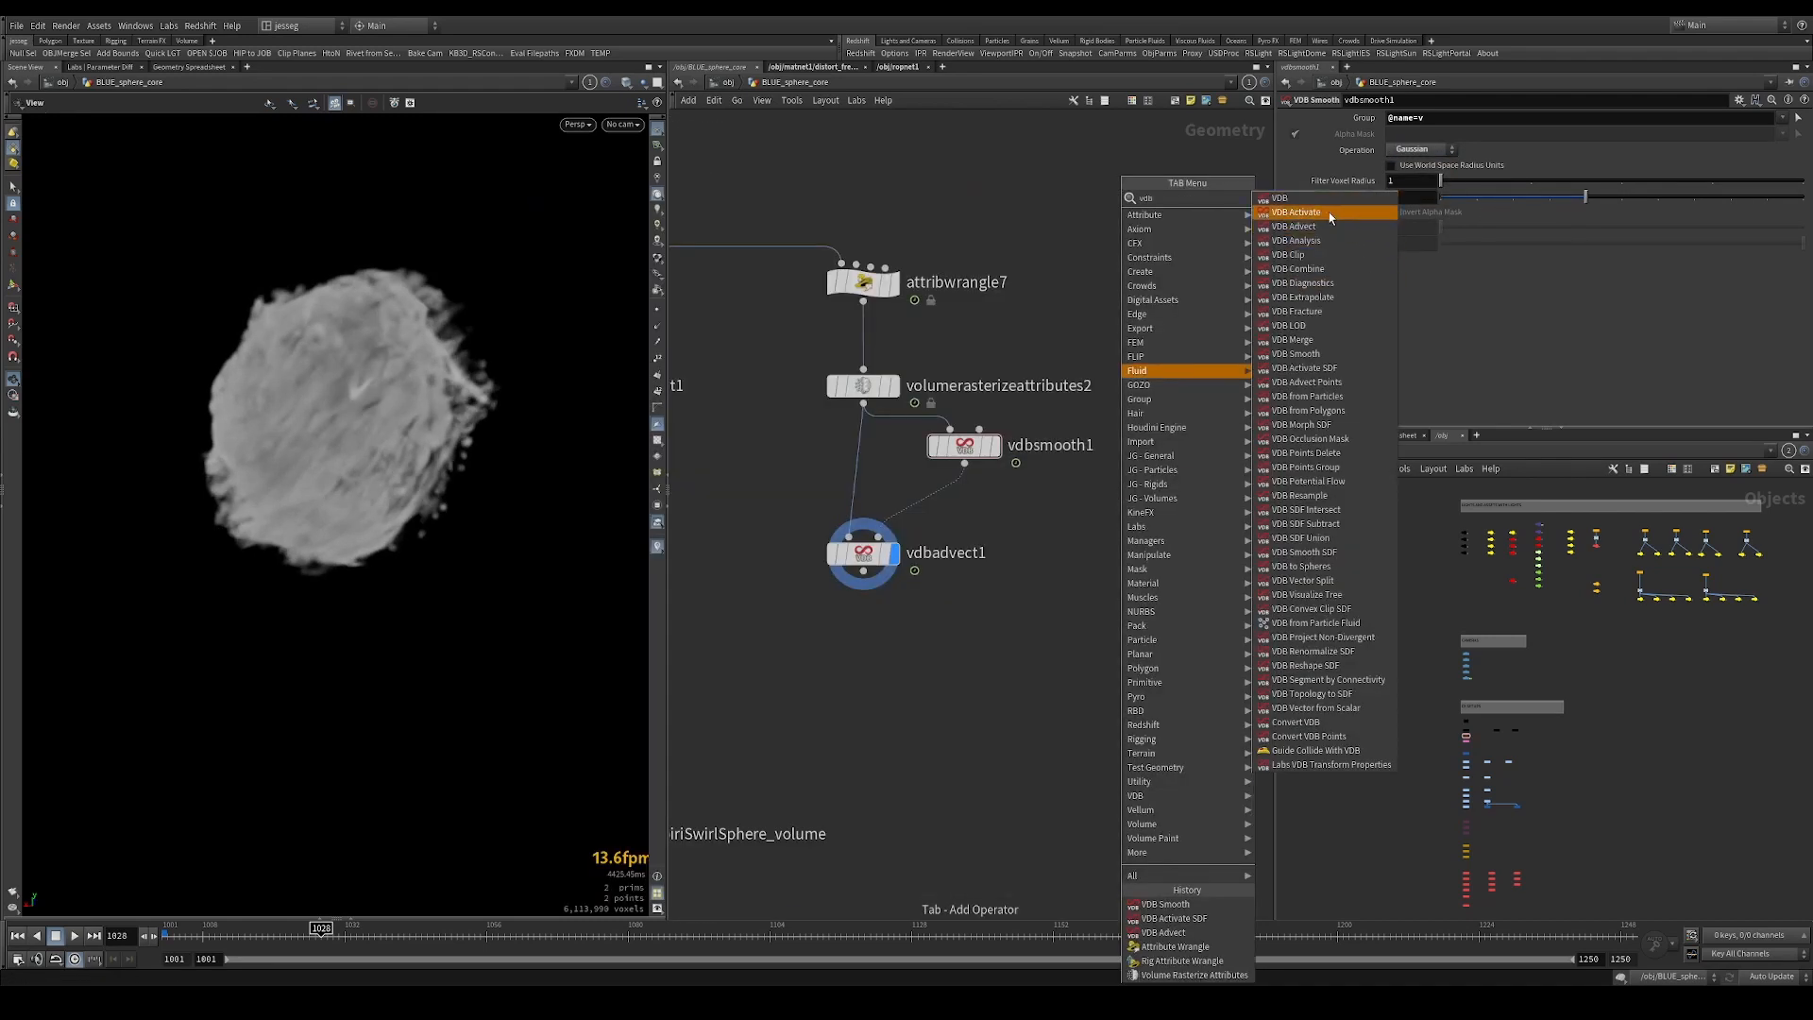
{"action": "key", "text": "Escape"}
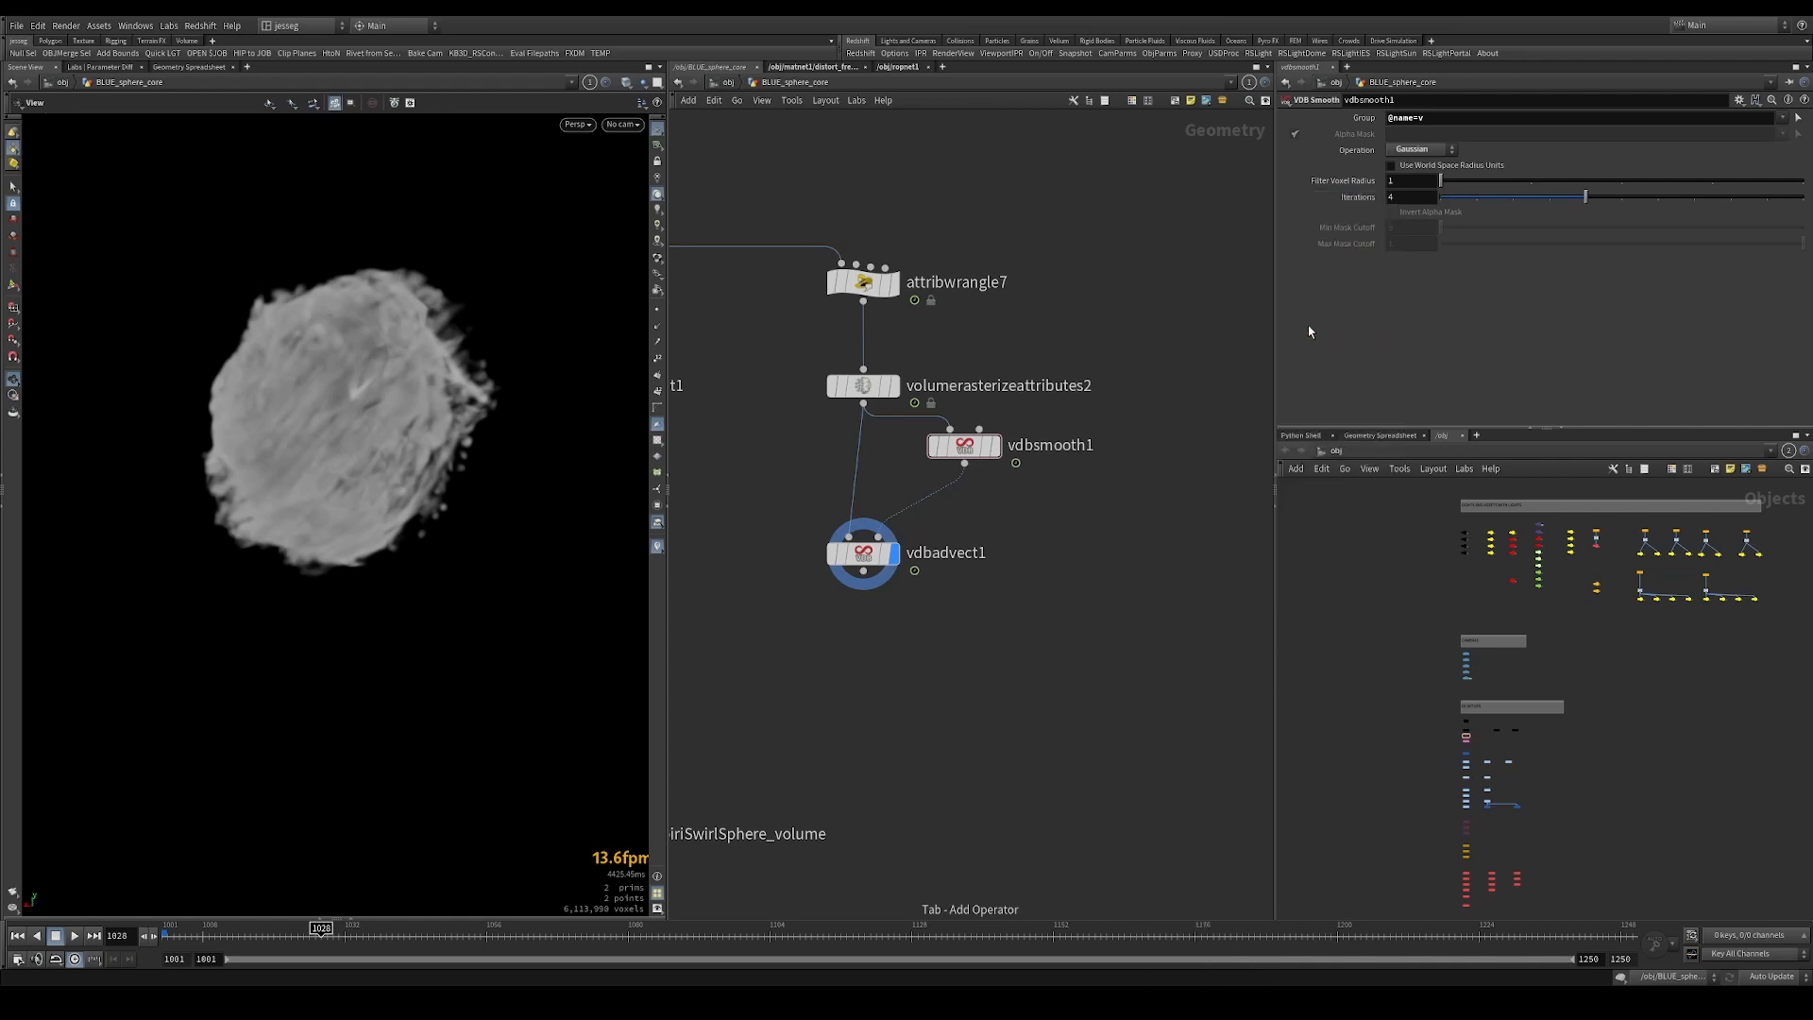
Add a VDB Smooth SDF node and place it beside vdbsmooth1.
{"action": "key", "text": "Tab"}
{"action": "type", "text": "vdb"}
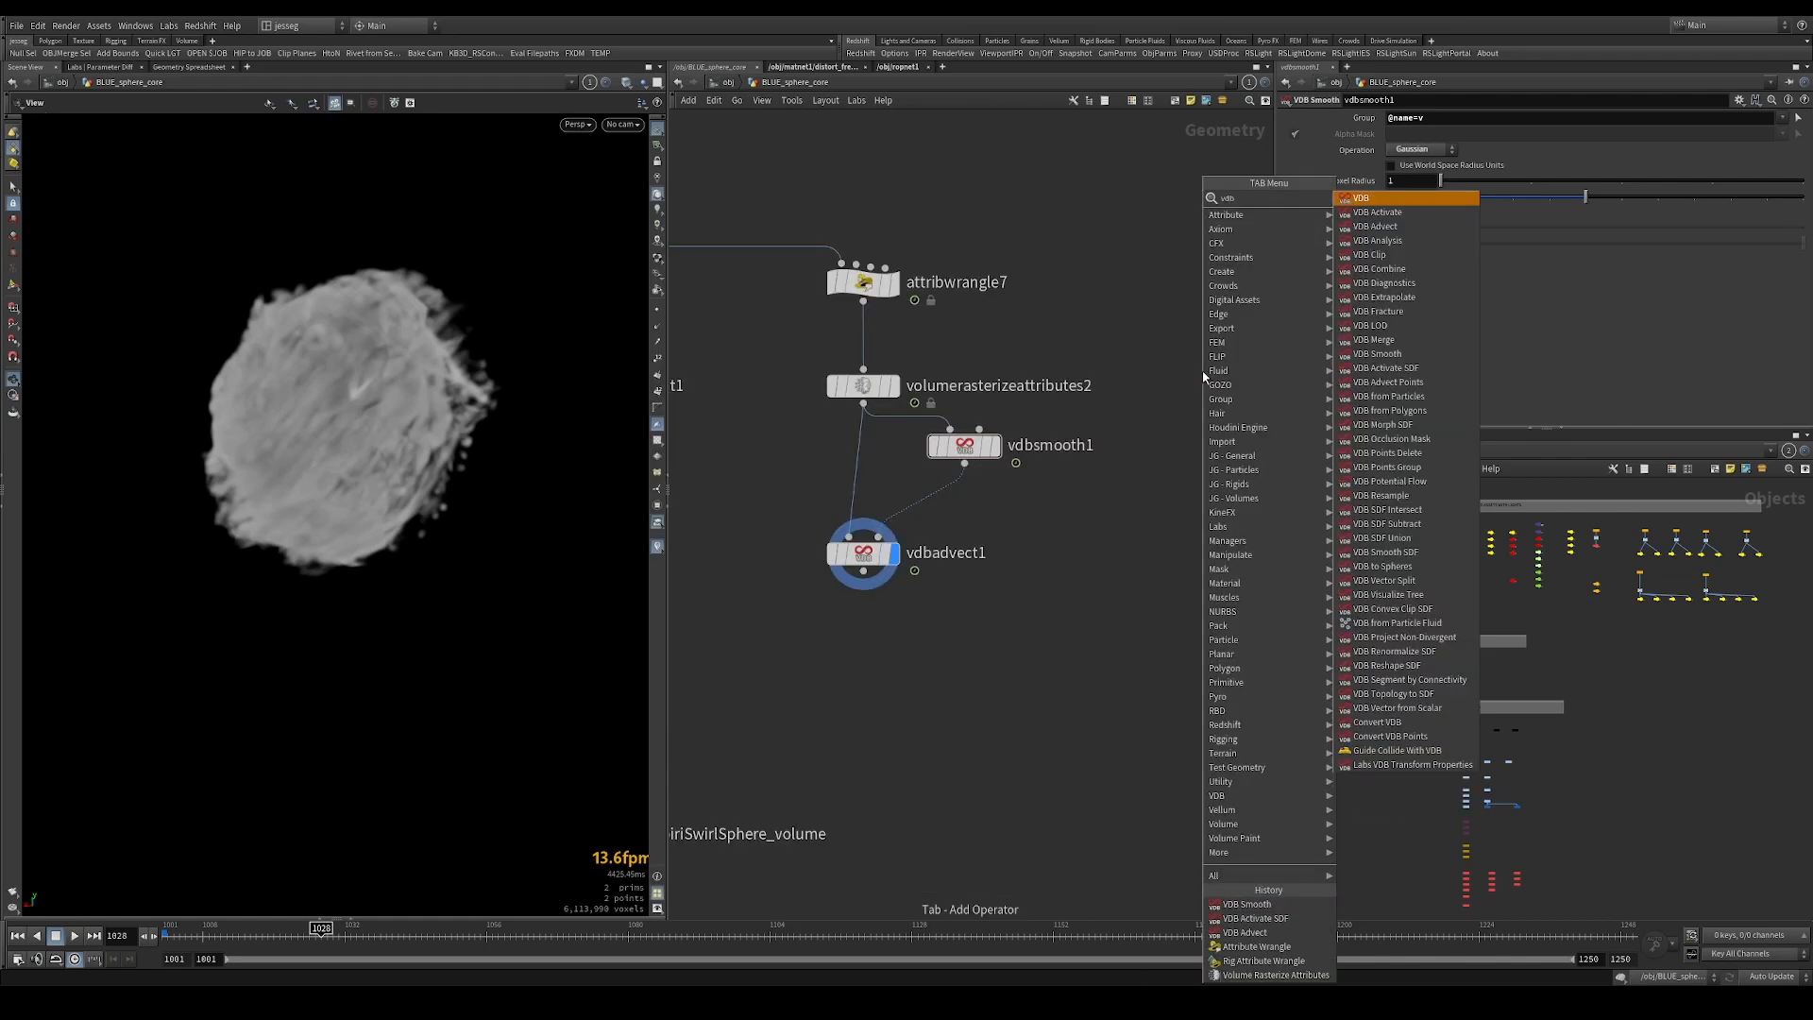
{"action": "type", "text": "smooths"}
{"action": "key", "text": "Return"}
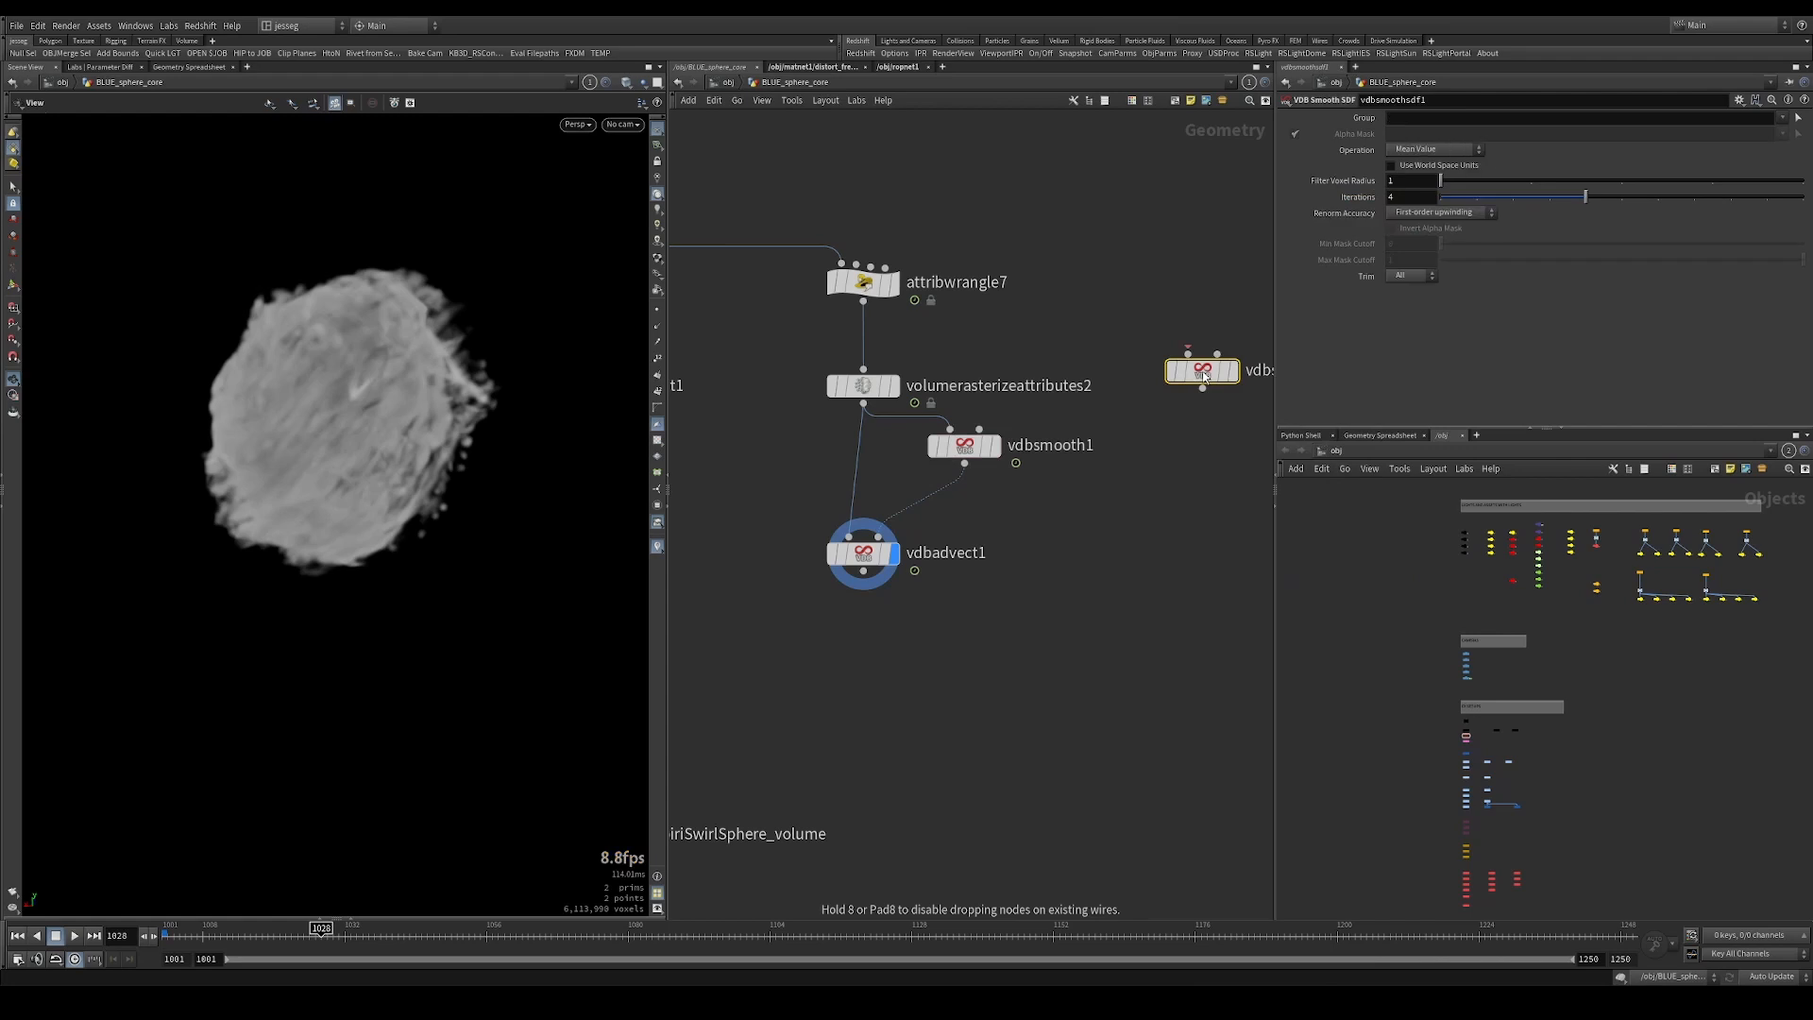
{"action": "left_click", "coordinate": [1132, 409]}
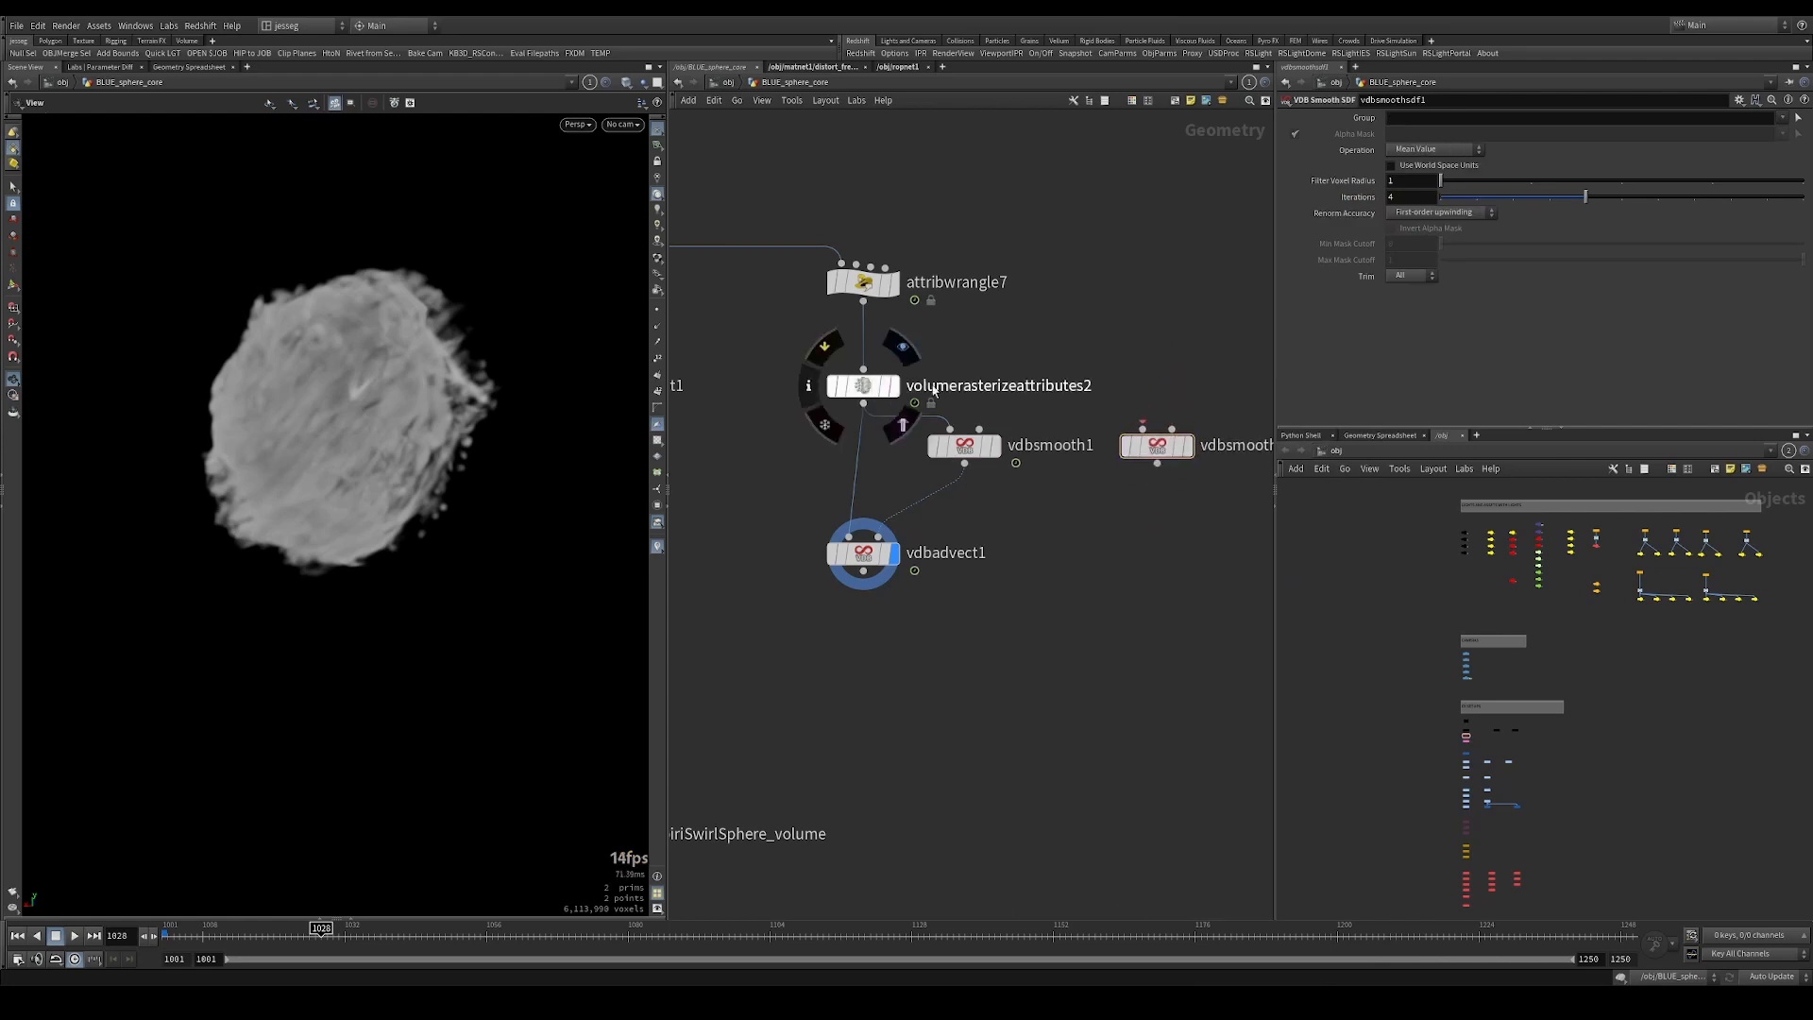
Display volumerasterizeattributes2 and add a Convert VDB node fed by its output.
{"action": "middle_click_drag", "start_coordinate": [1027, 358], "coordinate": [1000, 371]}
{"action": "left_click", "coordinate": [837, 417]}
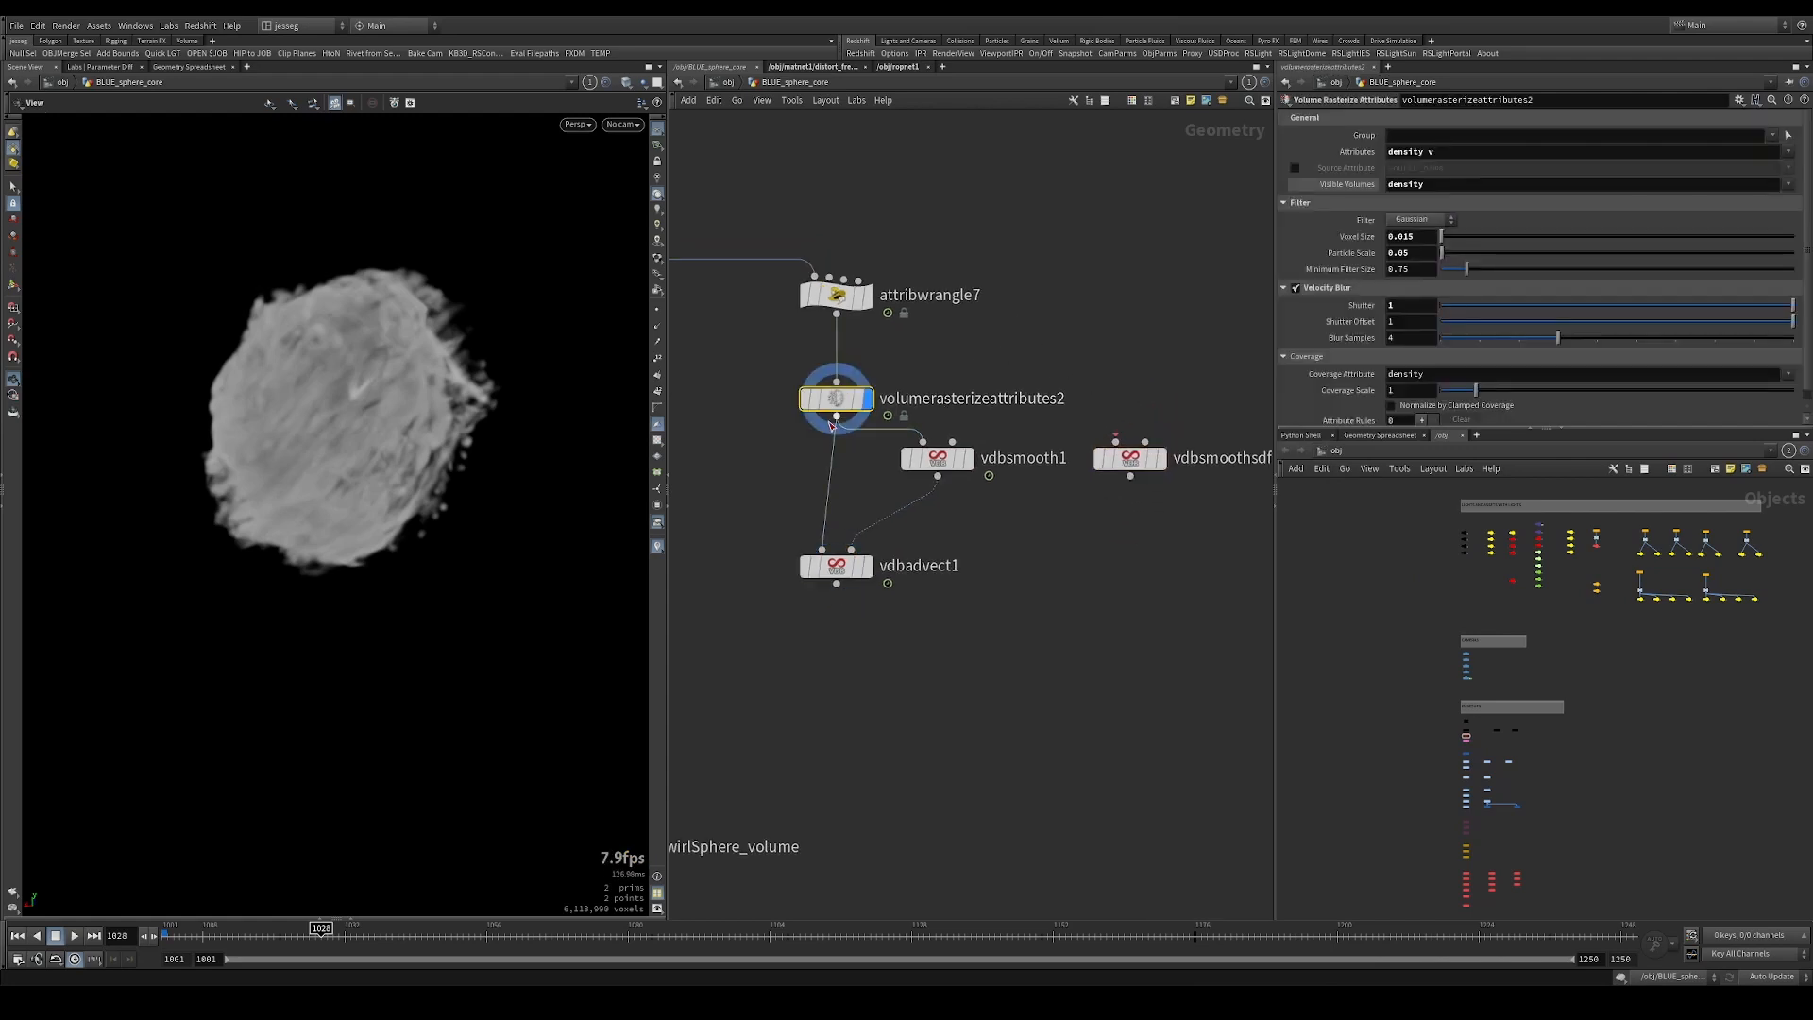
{"action": "key", "text": "Tab"}
{"action": "type", "text": "convertv"}
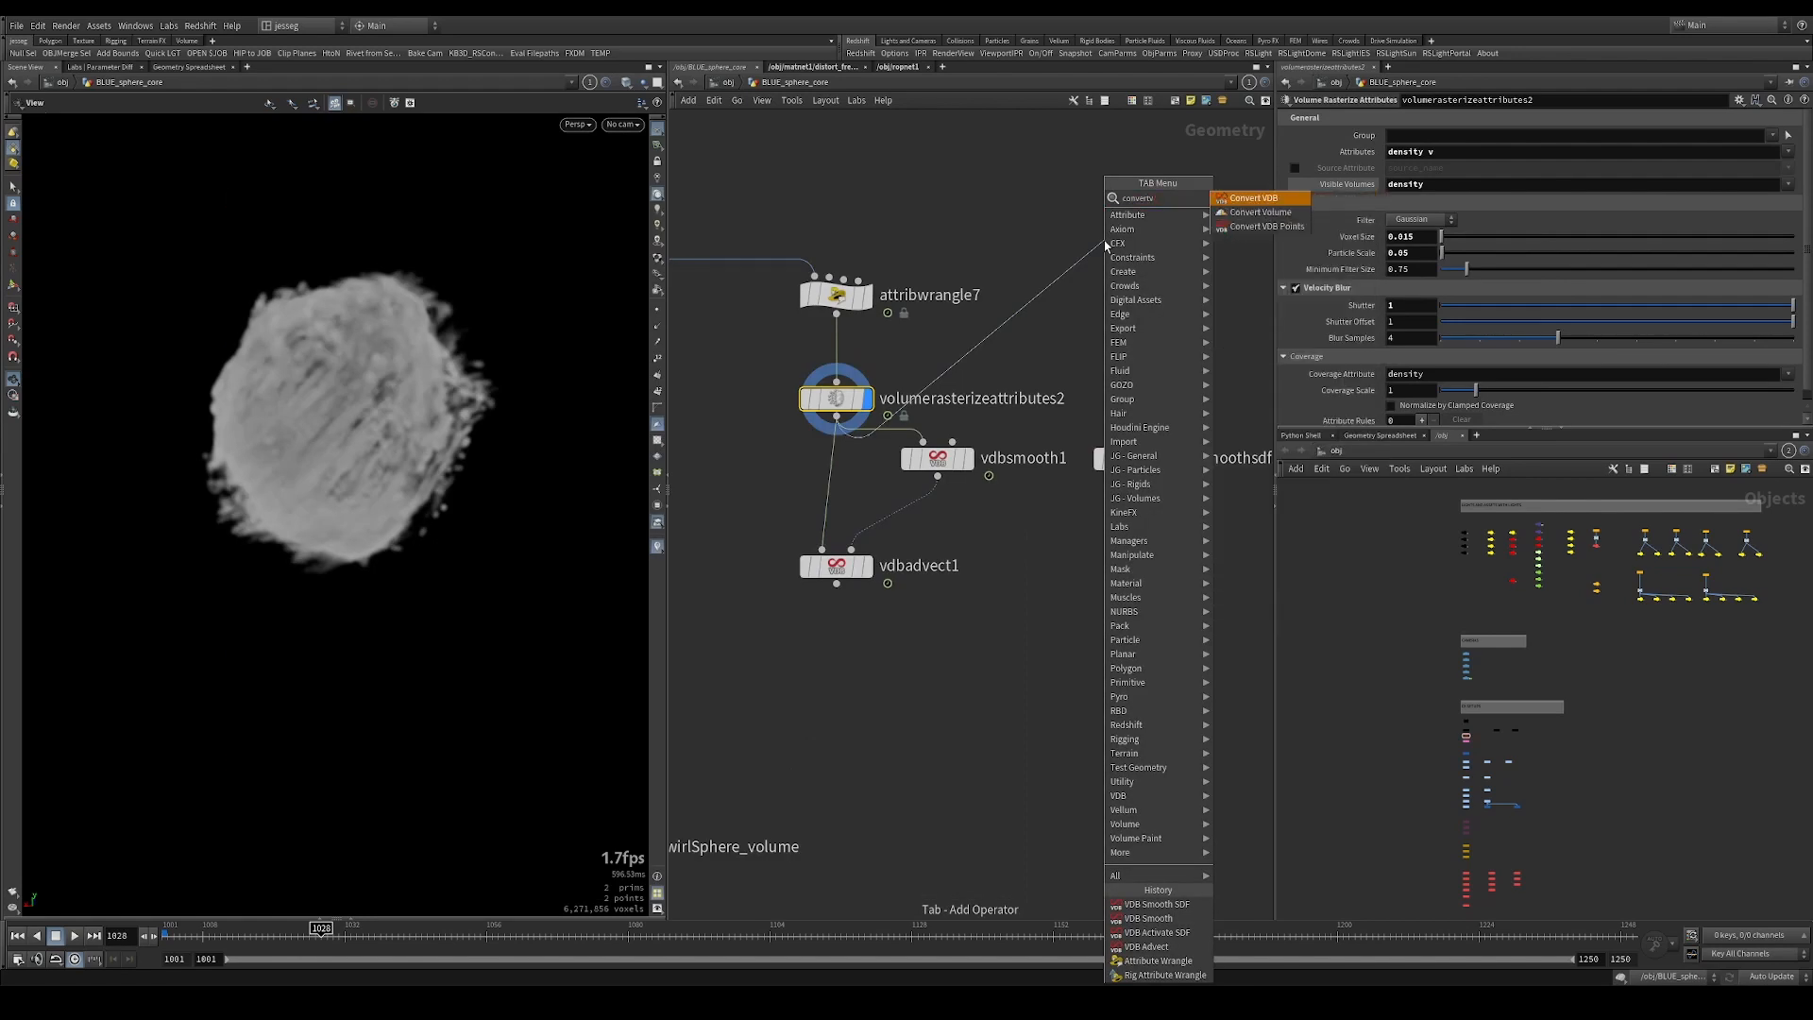
{"action": "key", "text": "Return"}
{"action": "left_click", "coordinate": [1103, 240]}
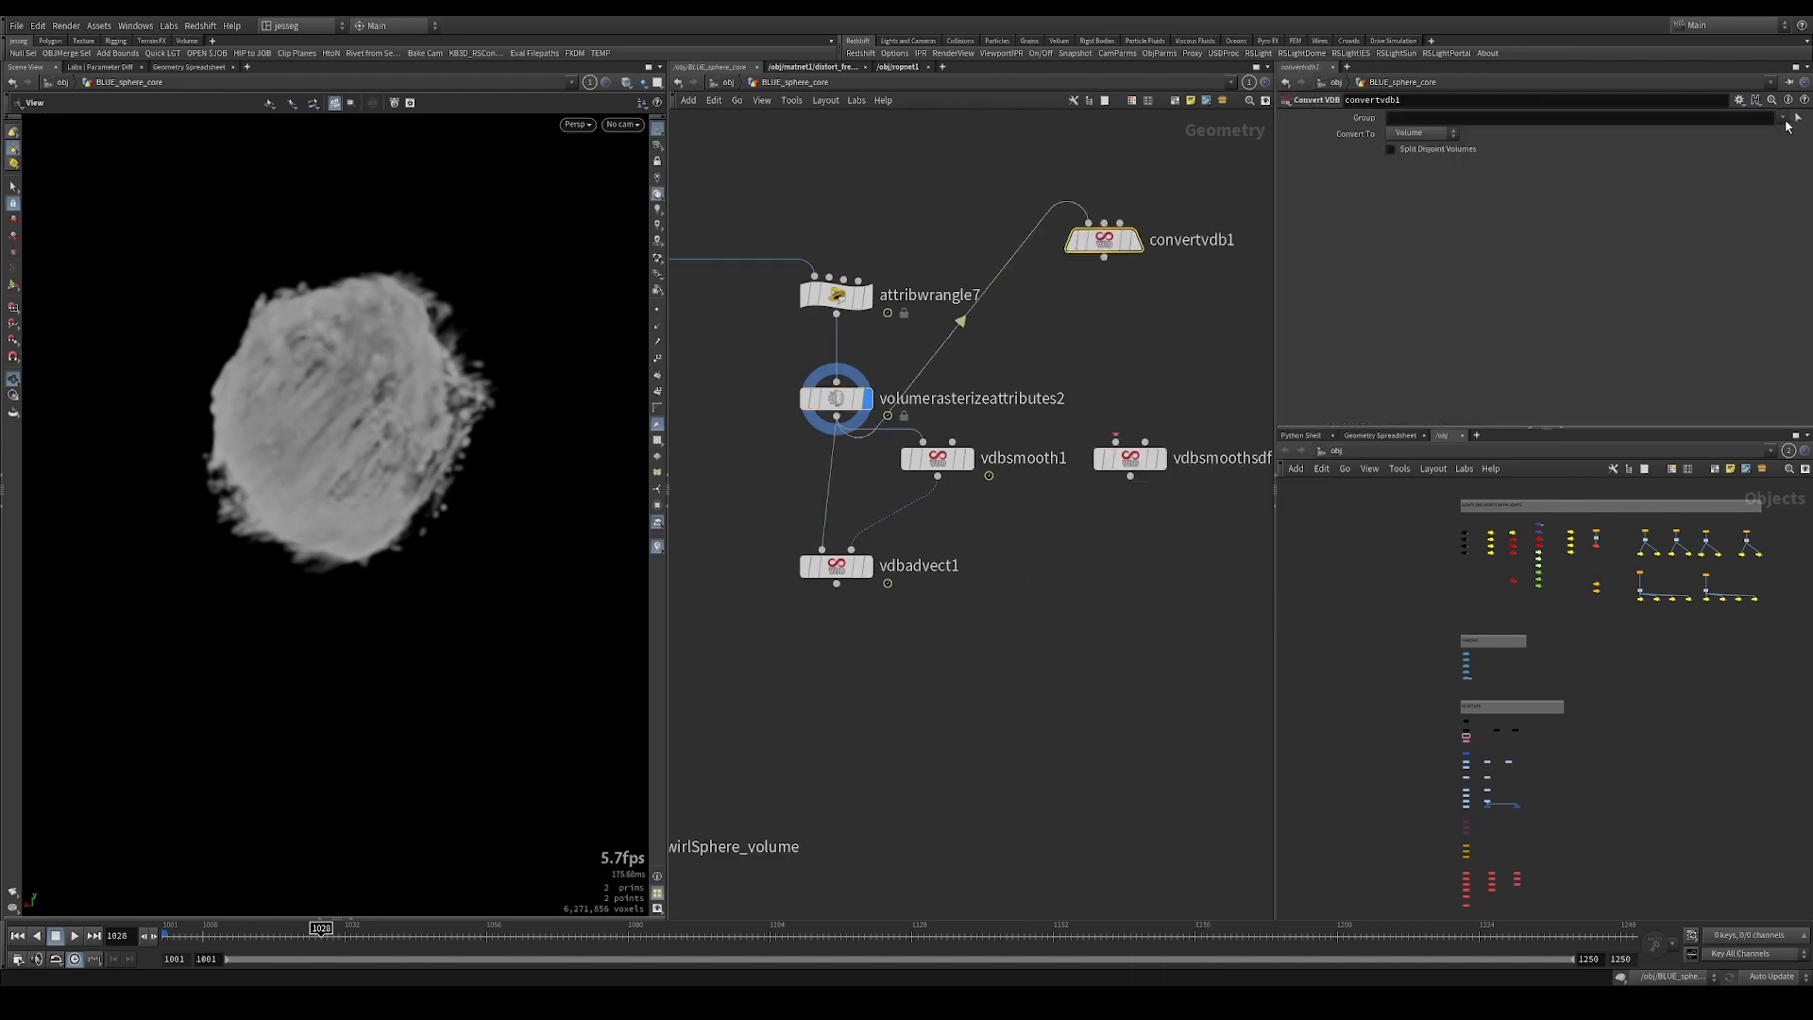
{"action": "left_click", "coordinate": [1761, 148]}
{"action": "left_click", "coordinate": [1421, 133]}
{"action": "left_click", "coordinate": [1421, 161]}
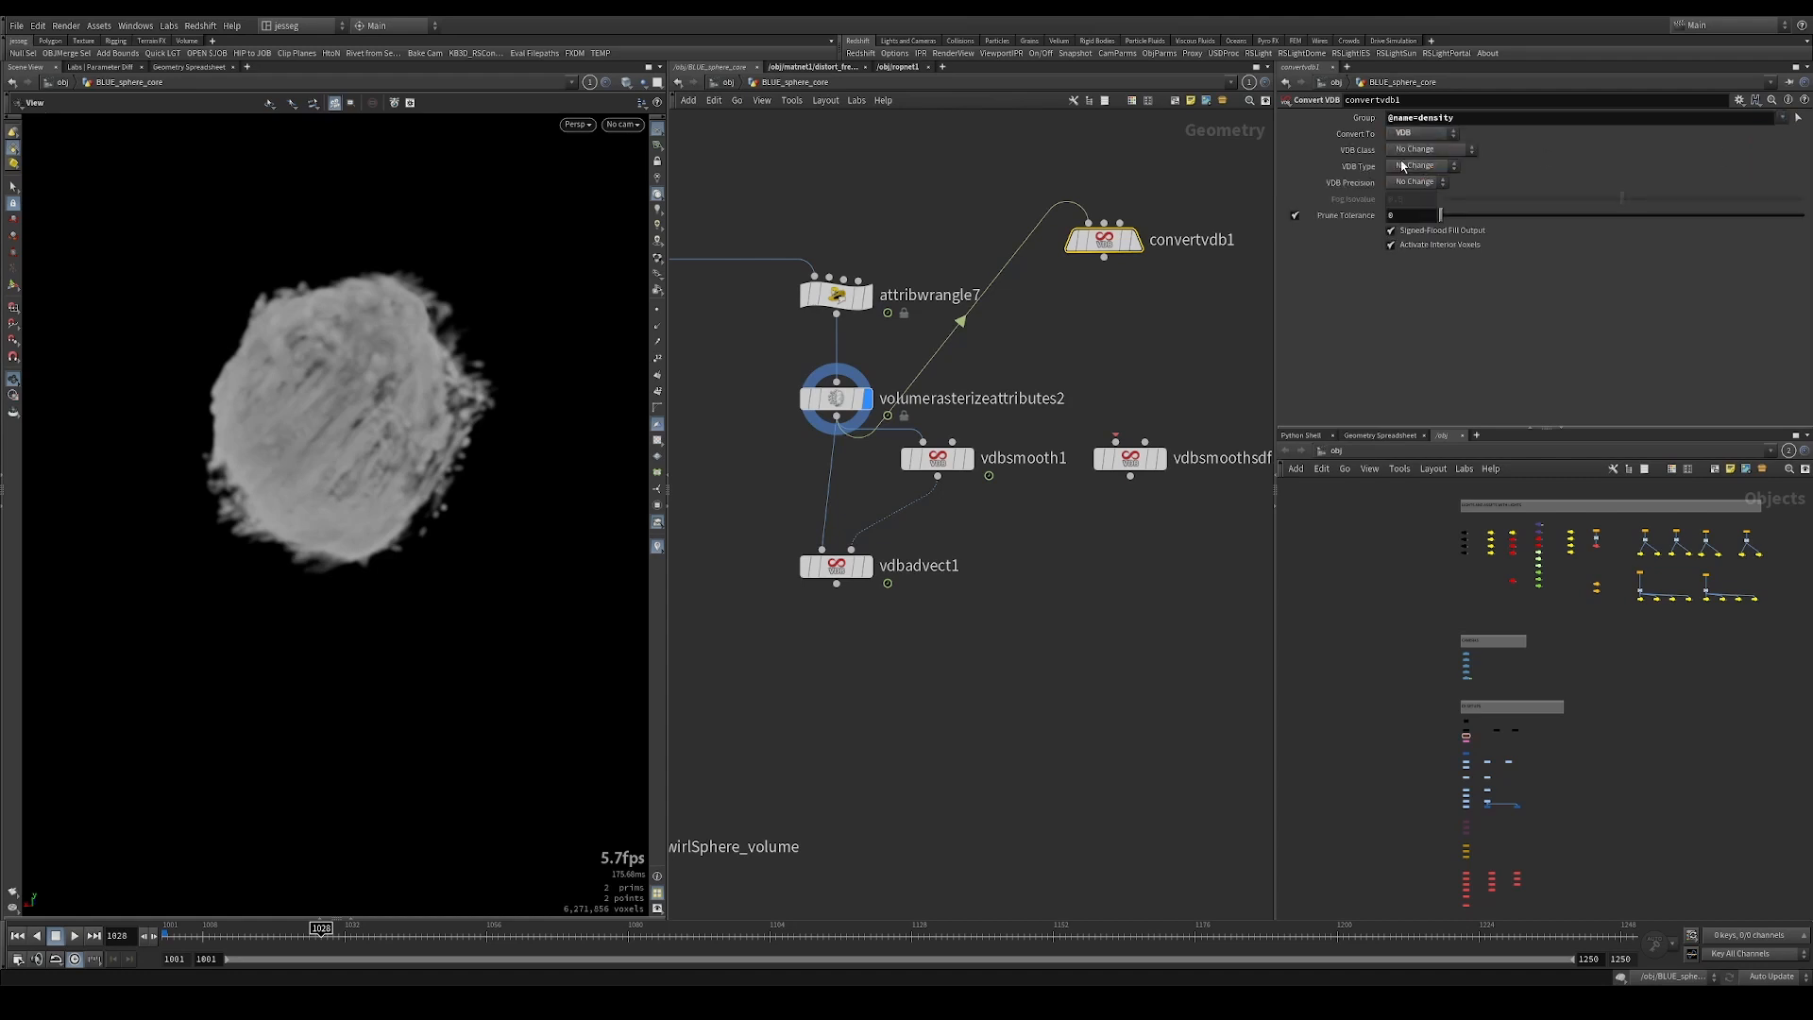
{"action": "left_click", "coordinate": [1420, 151]}
{"action": "left_click", "coordinate": [1425, 179]}
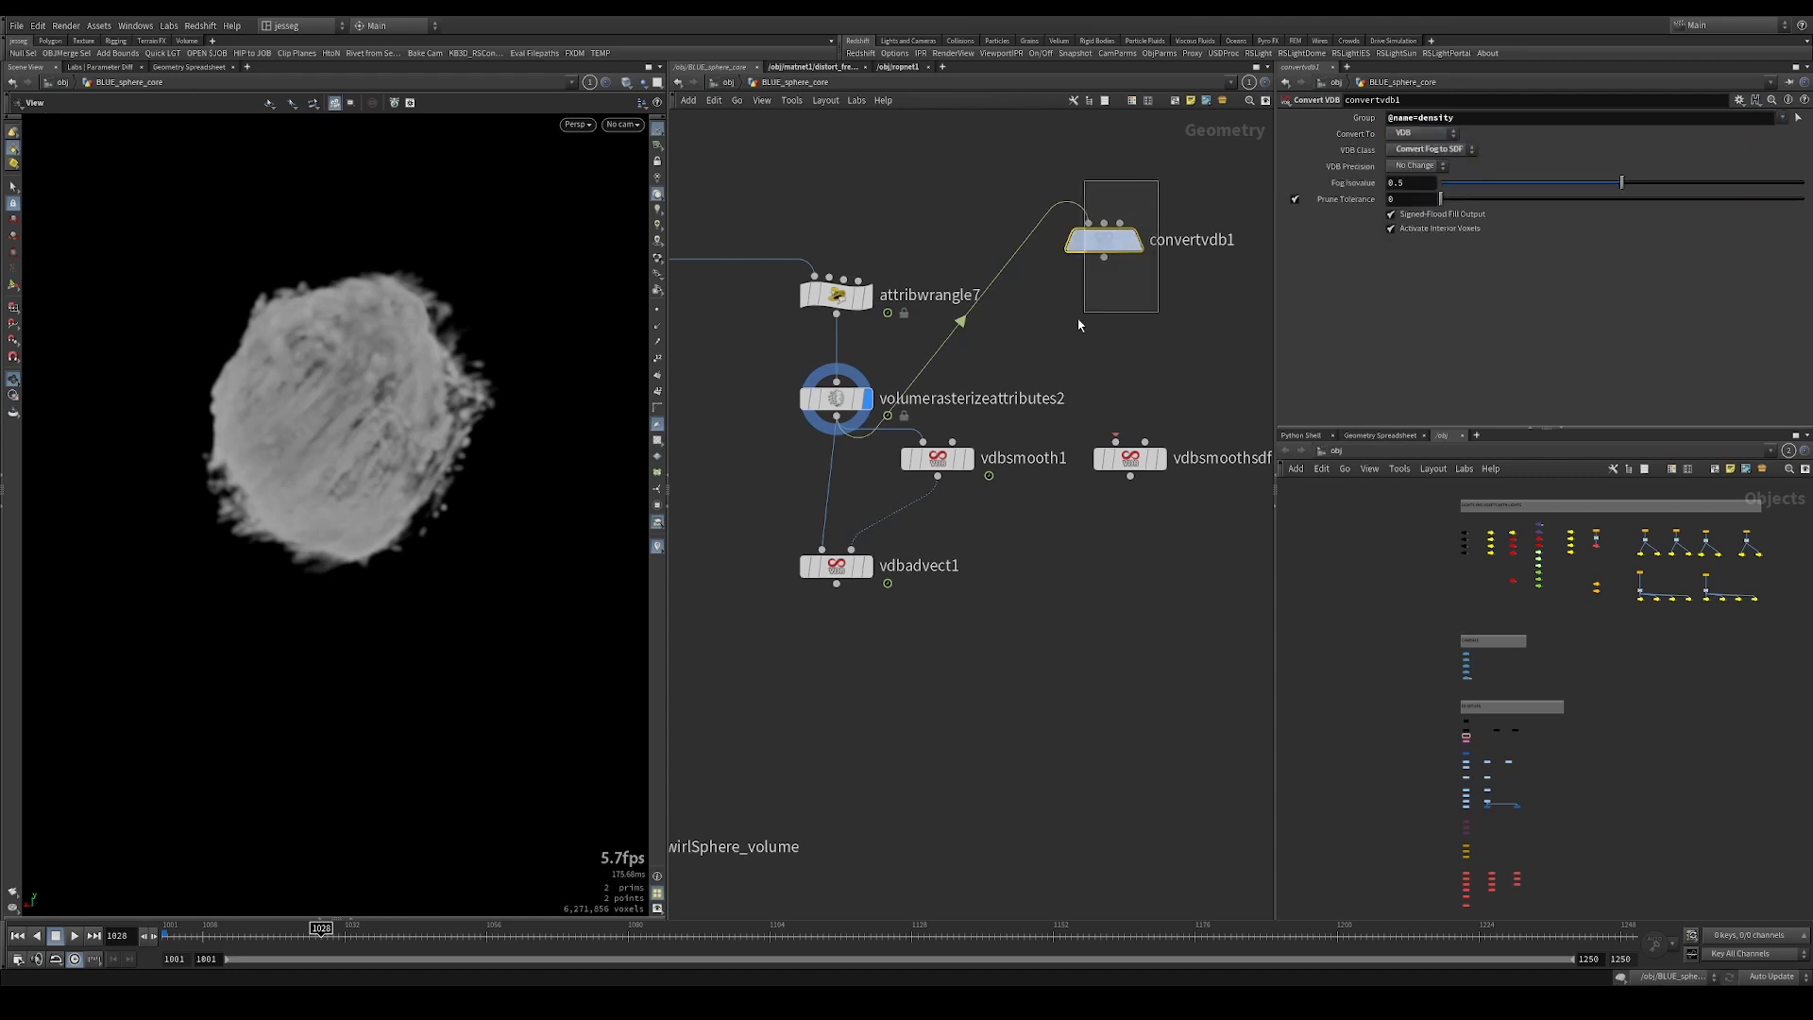
{"action": "left_click", "coordinate": [1134, 241]}
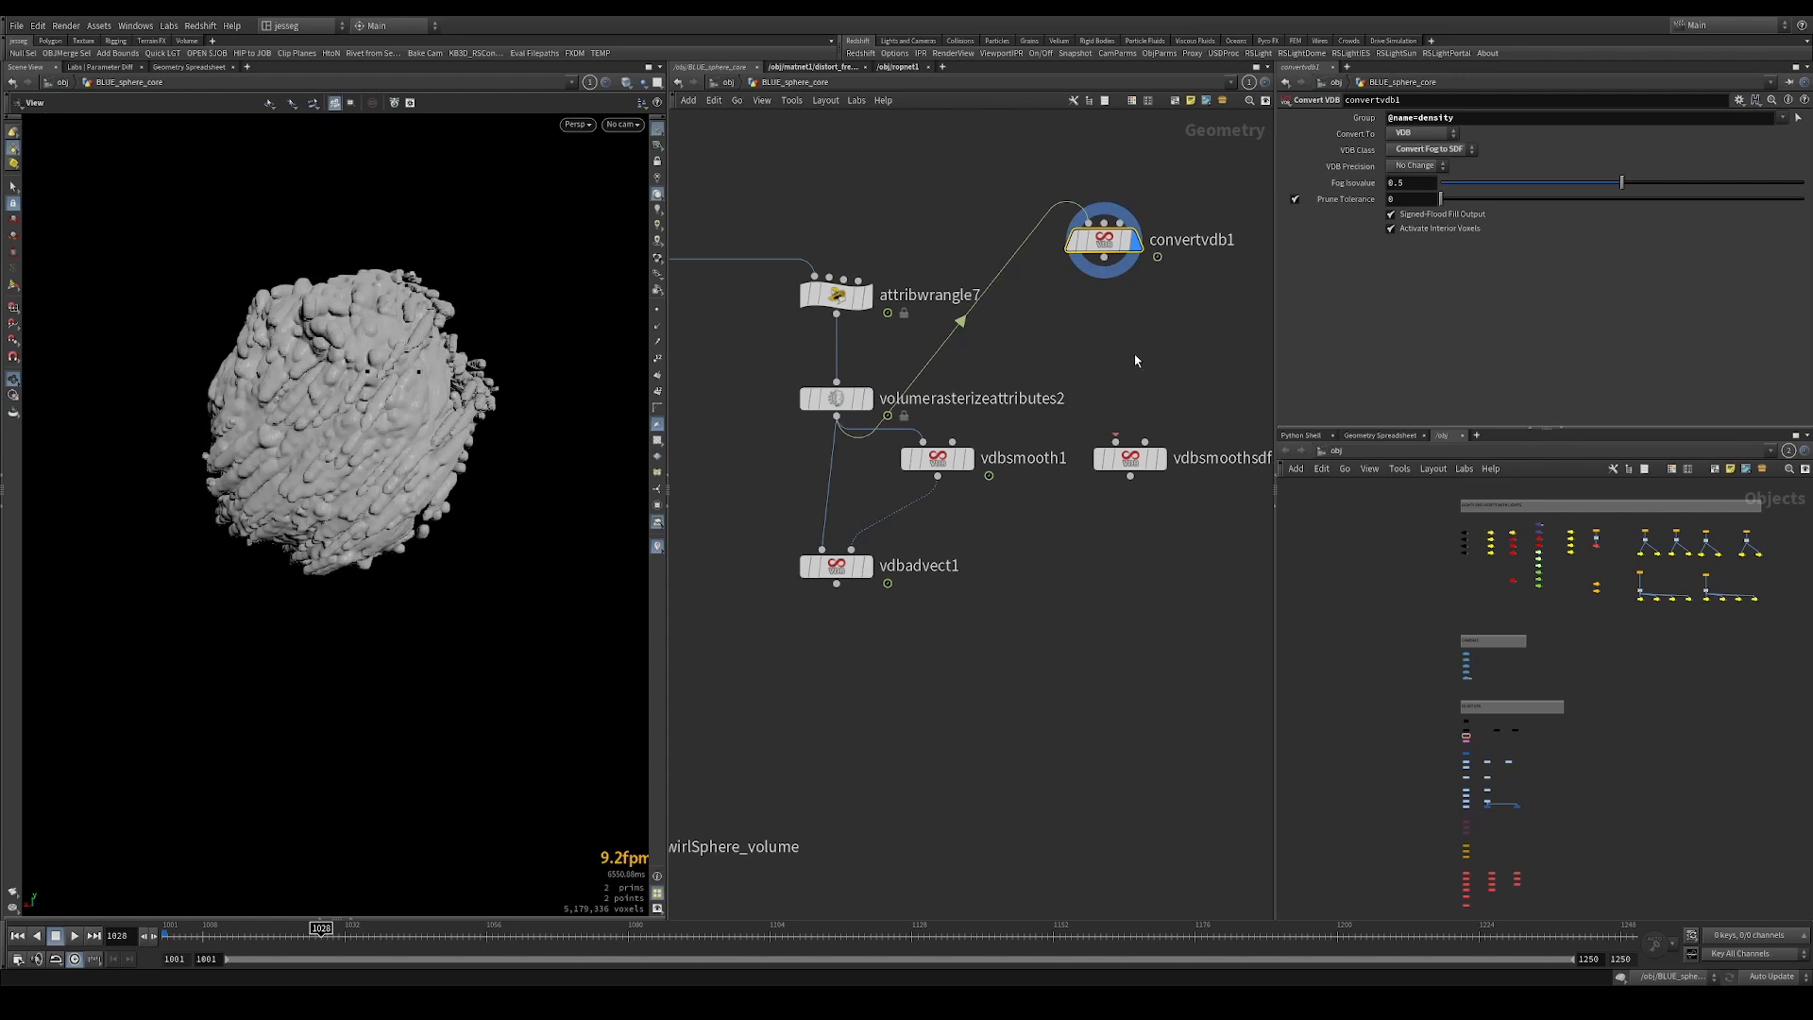
{"action": "mouse_move", "coordinate": [406, 354]}
{"action": "left_mouse_down"}
{"action": "mouse_move", "coordinate": [558, 336]}
{"action": "mouse_move", "coordinate": [434, 352]}
{"action": "left_mouse_up"}
Connect convertvdb1 to vdbsmoothsdf1's first input and display vdbsmoothsdf1.
{"action": "left_click", "coordinate": [1129, 457]}
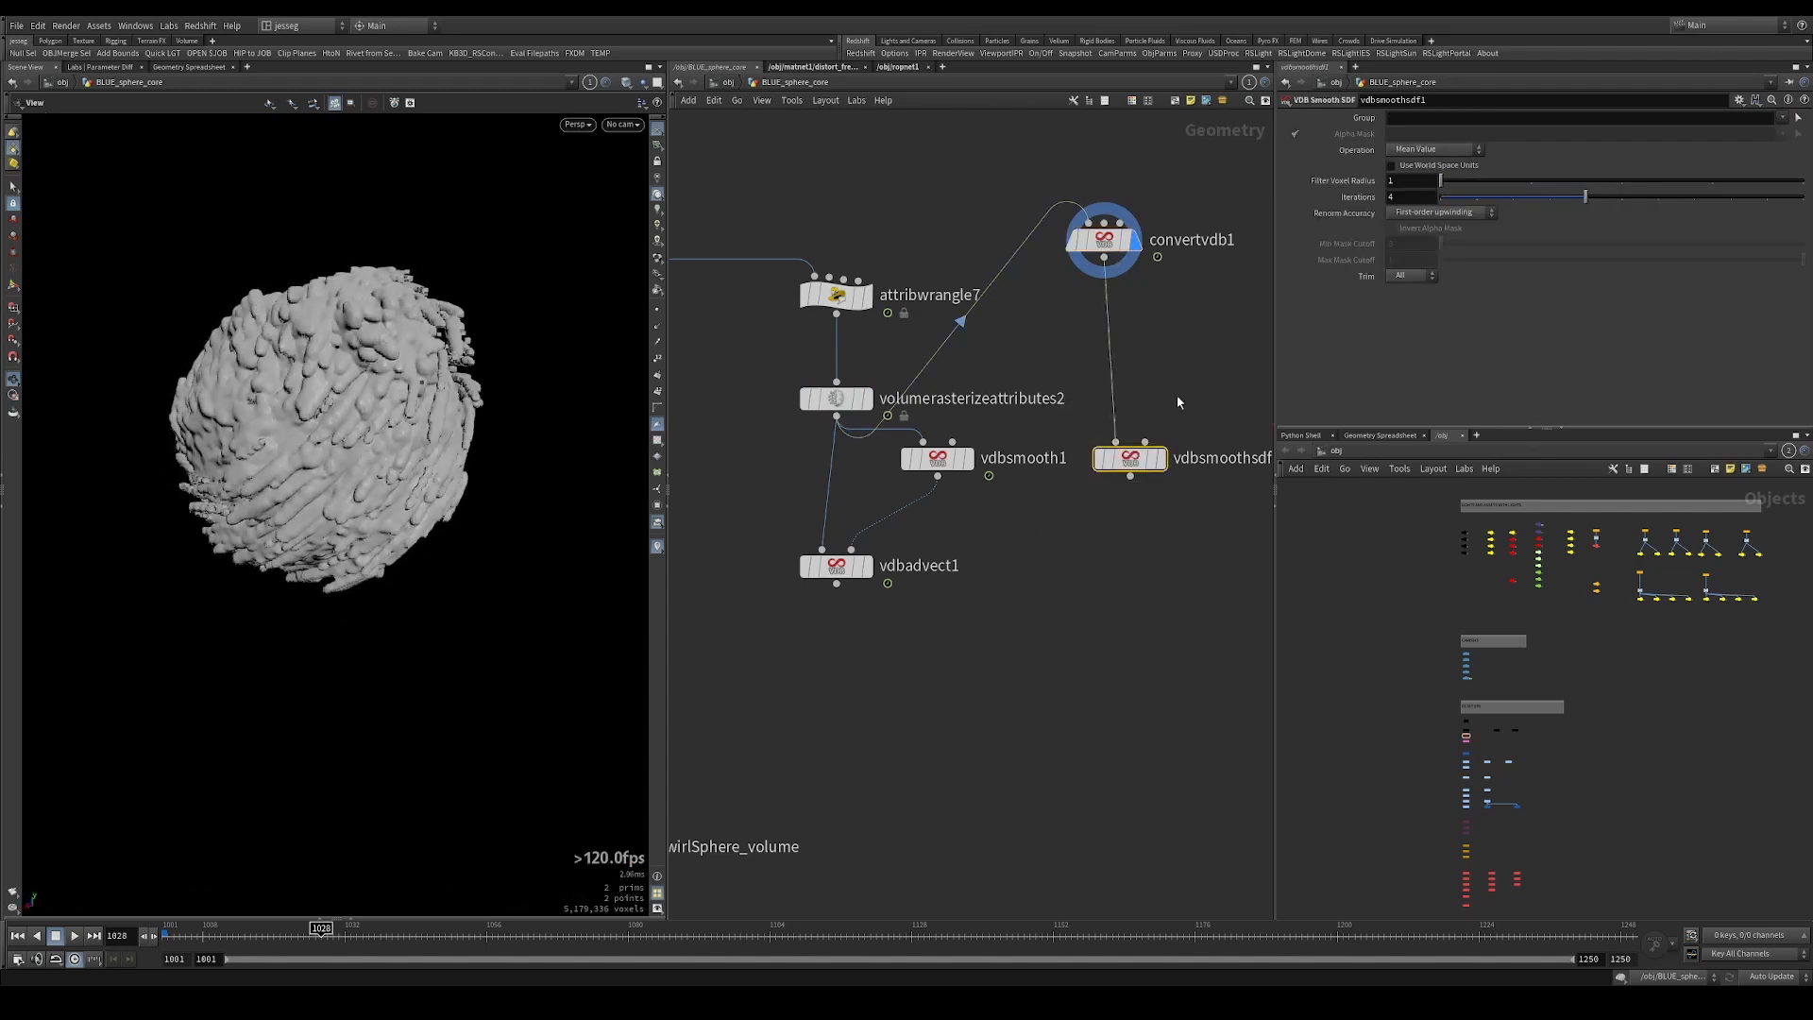
{"action": "middle_click_drag", "start_coordinate": [1176, 402], "coordinate": [1069, 416]}
{"action": "left_click", "coordinate": [1051, 472]}
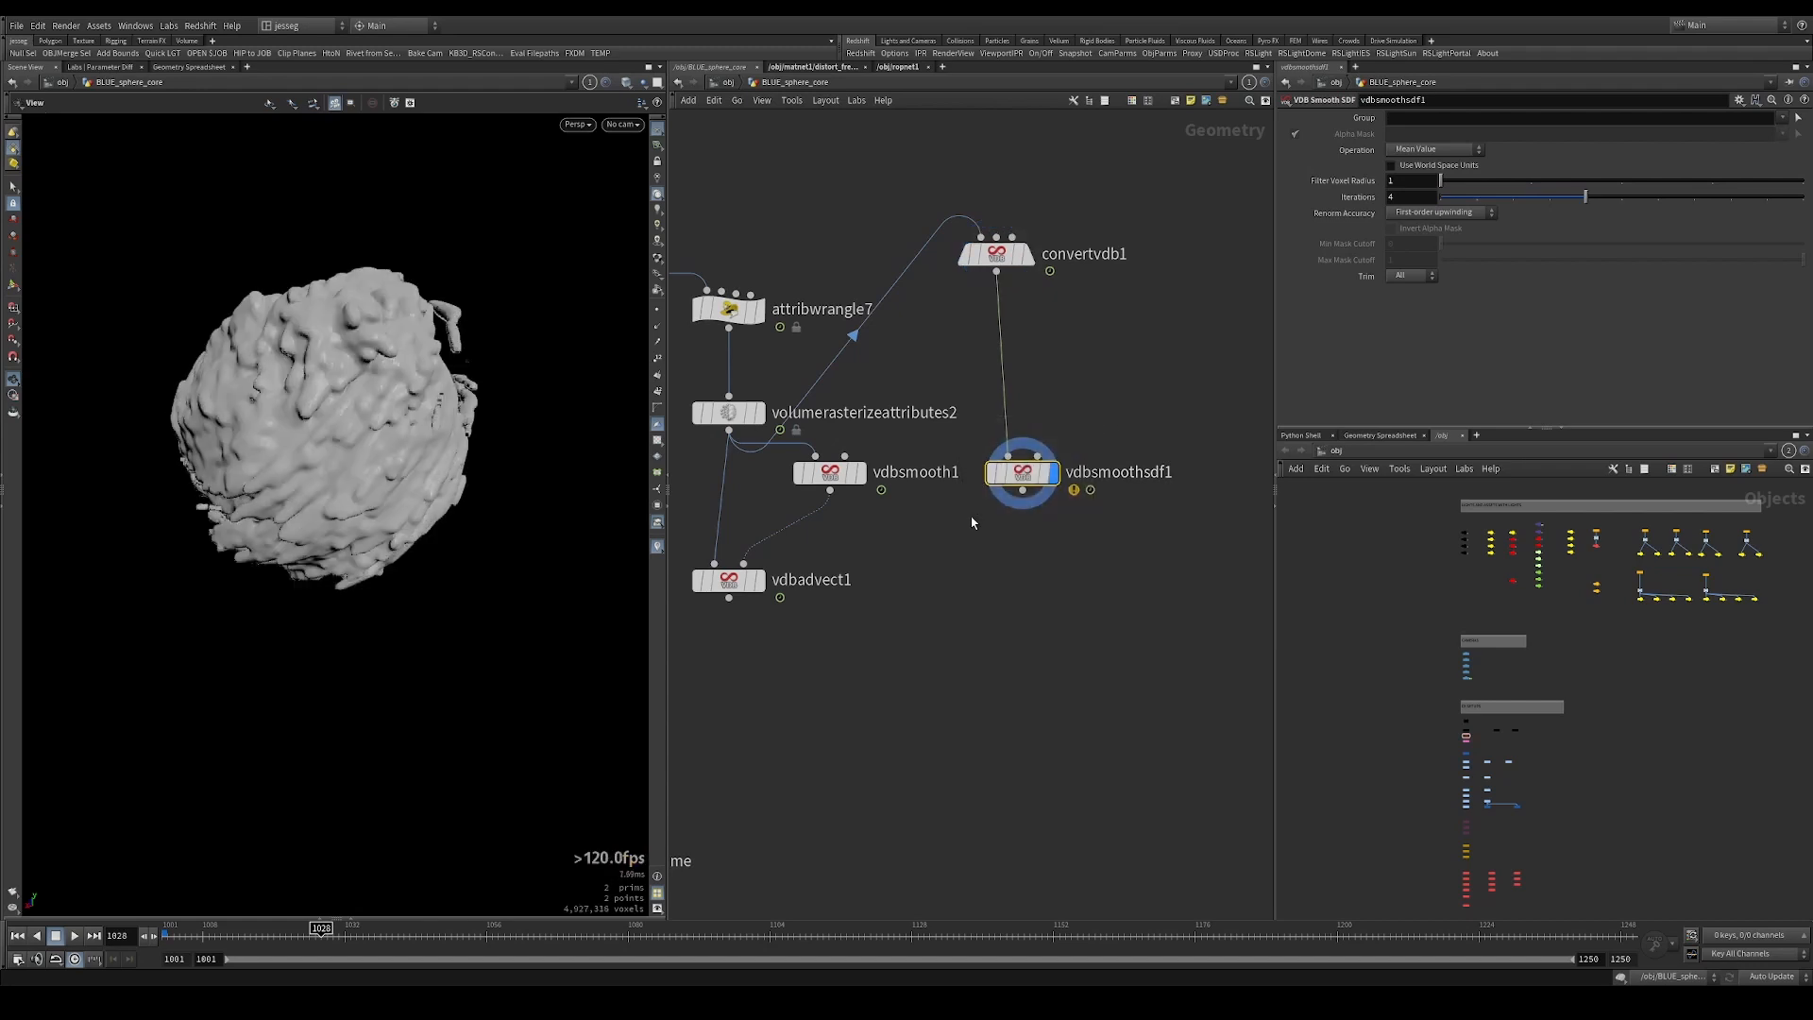
Delete the VDB Smooth SDF node and the Convert VDB node feeding it.
{"action": "left_click", "coordinate": [1793, 123]}
{"action": "left_click", "coordinate": [1767, 151]}
{"action": "key", "text": "Delete"}
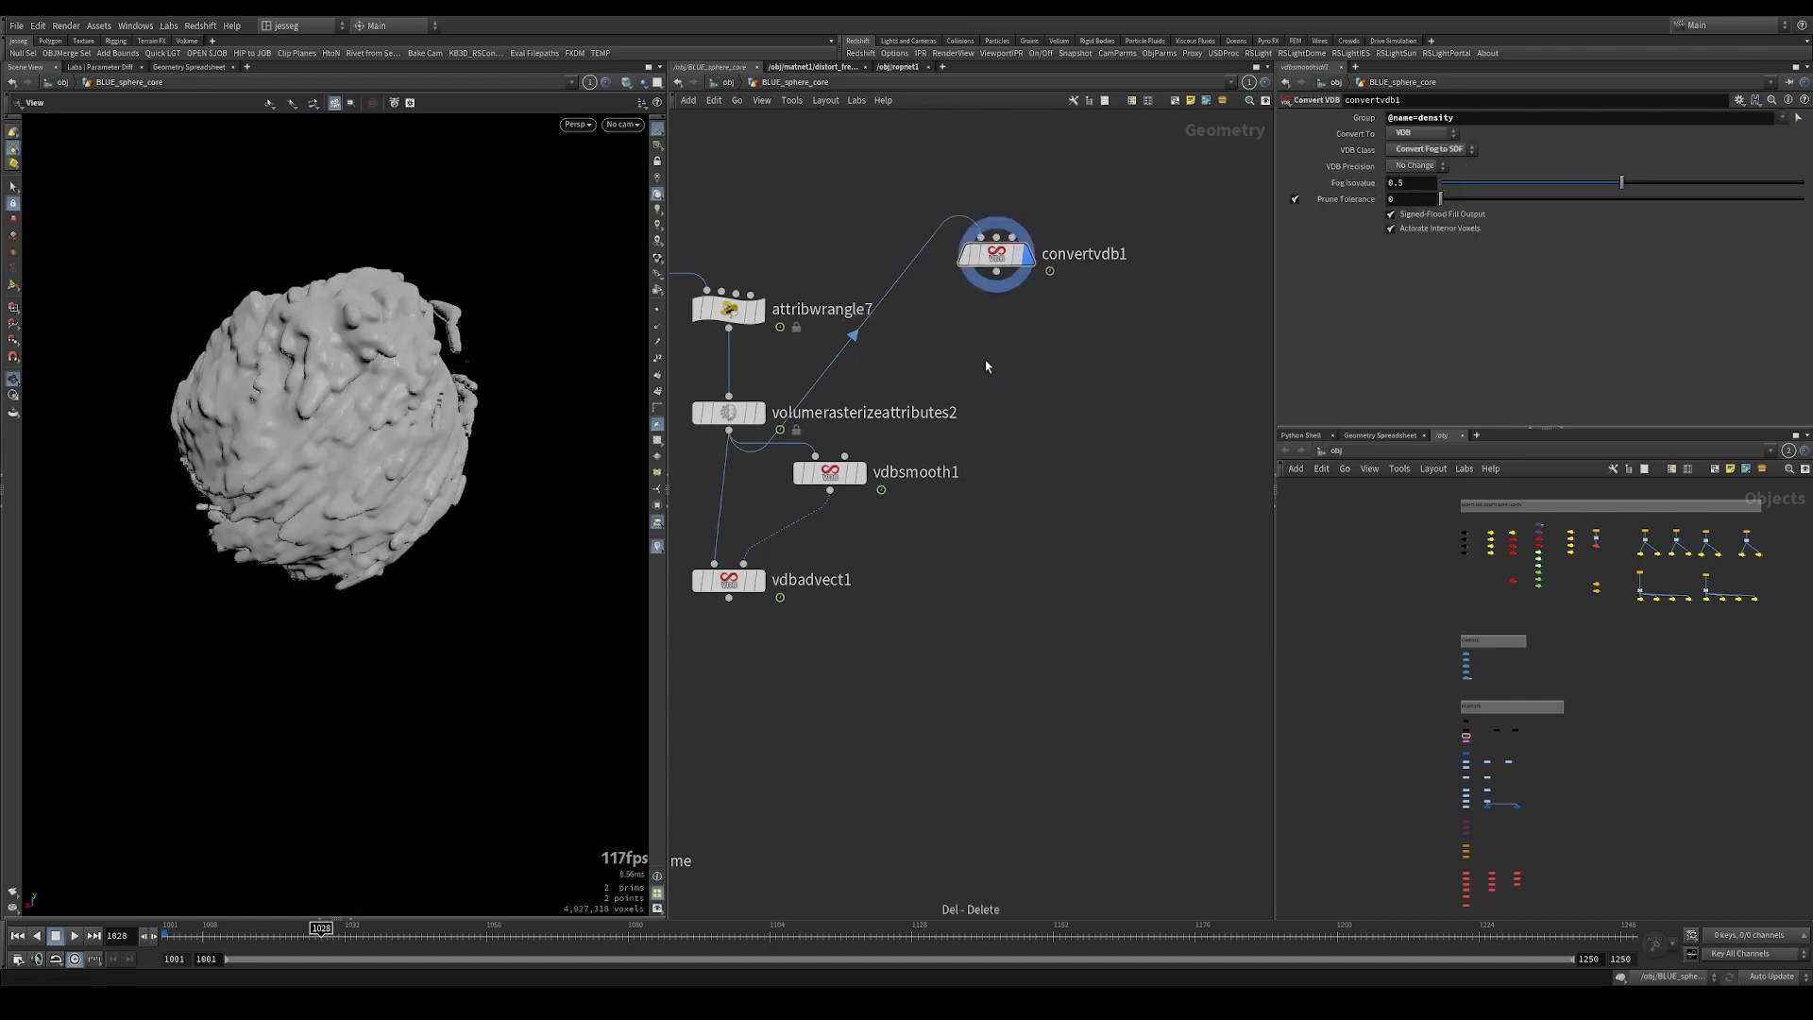
{"action": "key", "text": "Delete"}
Display vdbsmooth1 to view its volume, and switch the display back to vdbadvect1.
{"action": "middle_click_drag", "start_coordinate": [987, 421], "coordinate": [1132, 406]}
{"action": "left_click", "coordinate": [1006, 457]}
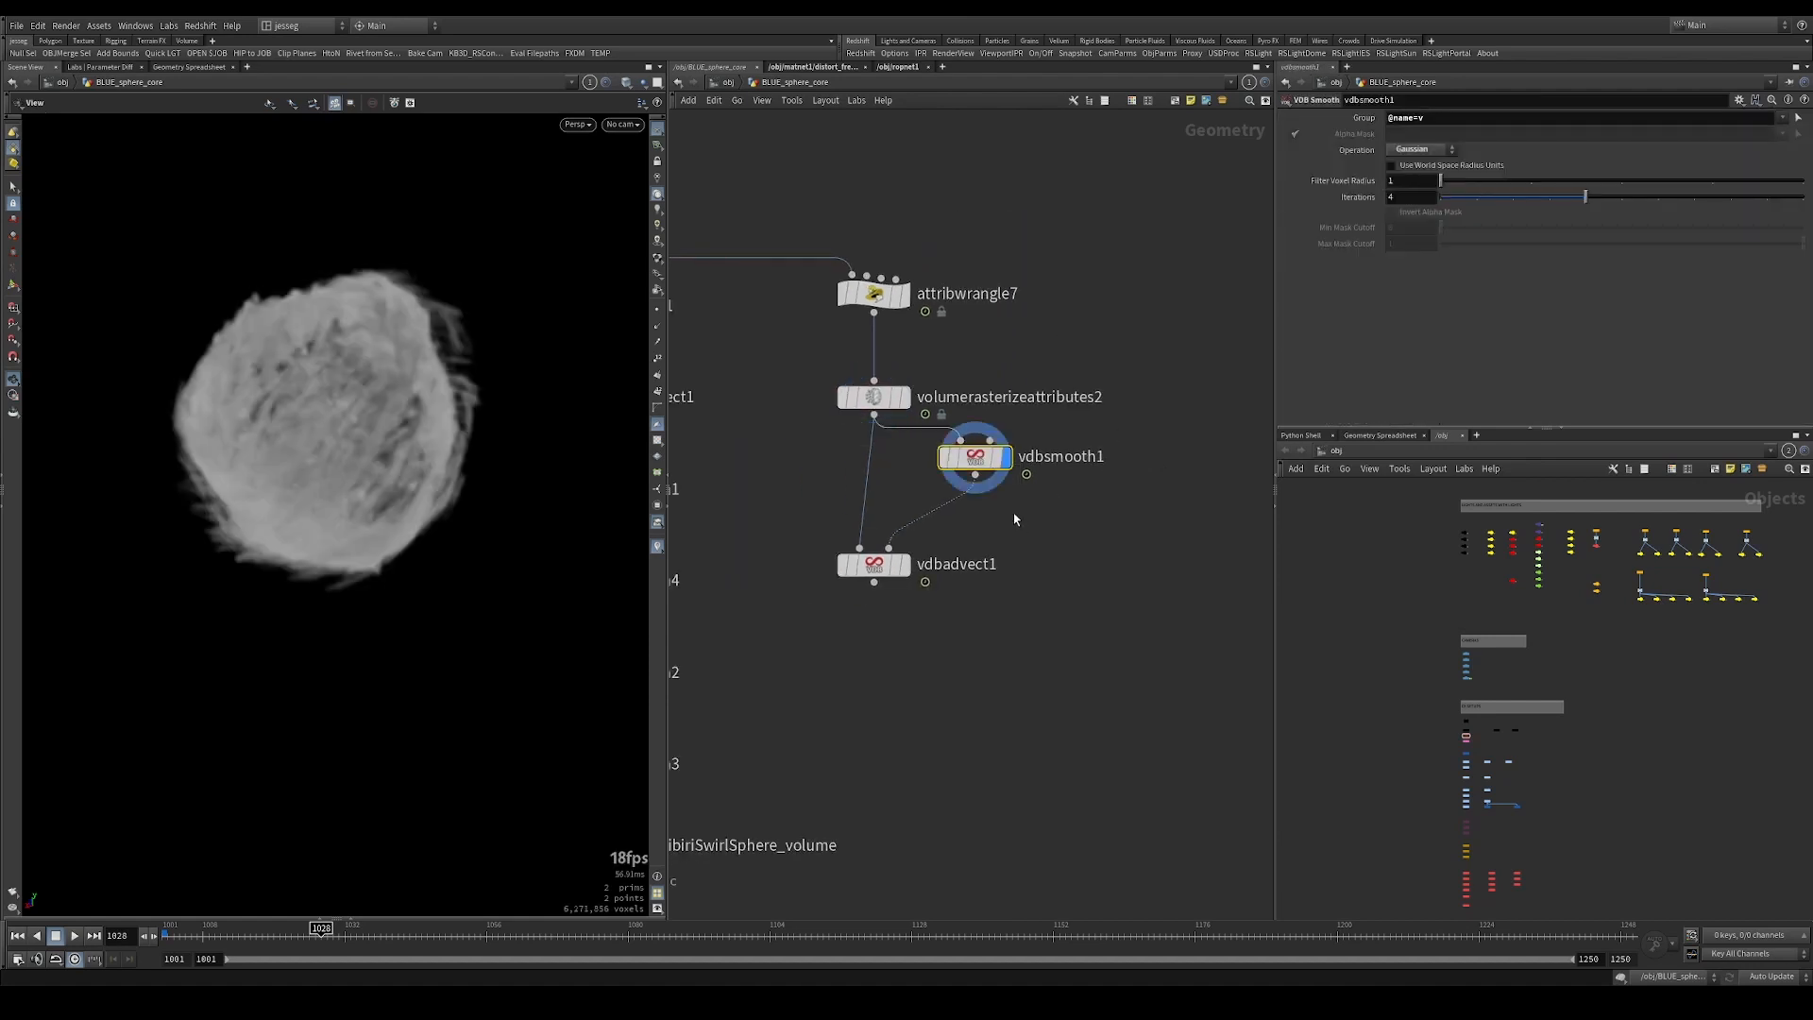
{"action": "left_click", "coordinate": [904, 565]}
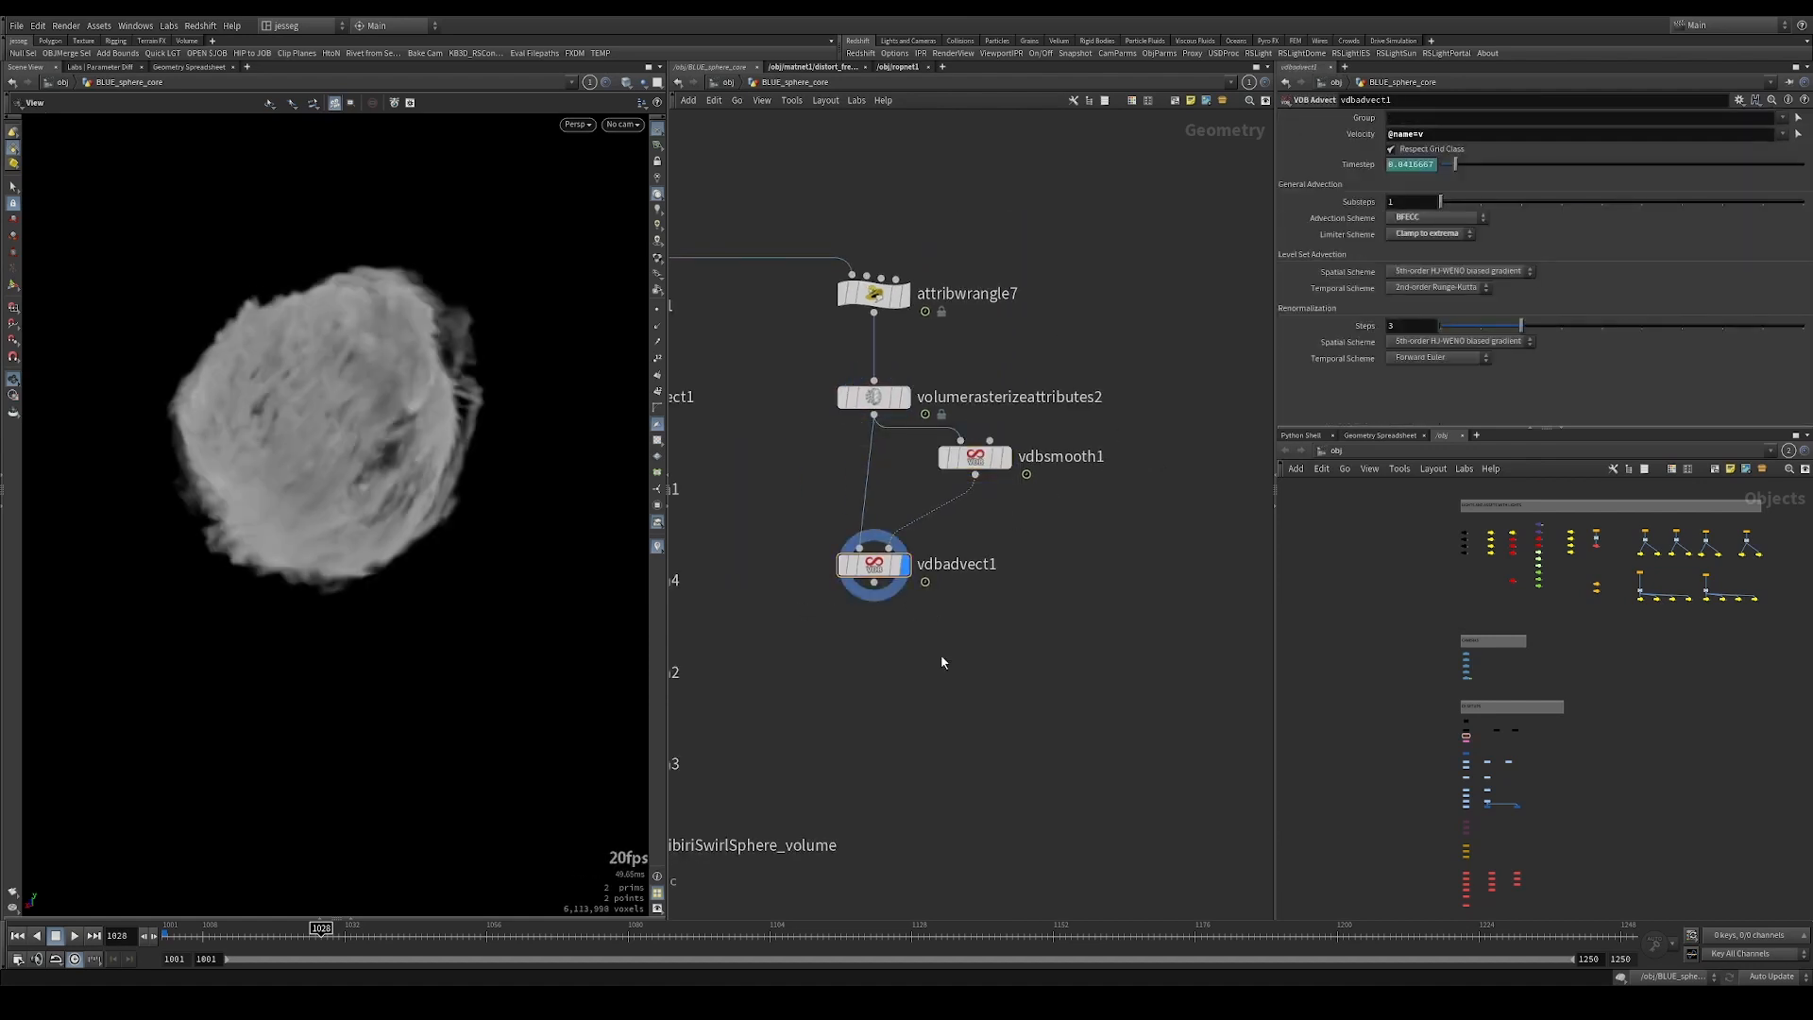
Inspect the four volumeSharpen nodes below volumeSelfAdvect1, checking which volume each sharpens and with what settings.
{"action": "middle_click_drag", "start_coordinate": [759, 639], "coordinate": [1025, 592]}
{"action": "left_click_drag", "start_coordinate": [862, 345], "coordinate": [707, 390]}
{"action": "middle_click_drag", "start_coordinate": [828, 408], "coordinate": [947, 416]}
{"action": "left_click_drag", "start_coordinate": [944, 414], "coordinate": [906, 534]}
{"action": "left_click_drag", "start_coordinate": [730, 486], "coordinate": [854, 587]}
{"action": "left_click_drag", "start_coordinate": [757, 627], "coordinate": [952, 674]}
{"action": "left_click_drag", "start_coordinate": [779, 708], "coordinate": [925, 779]}
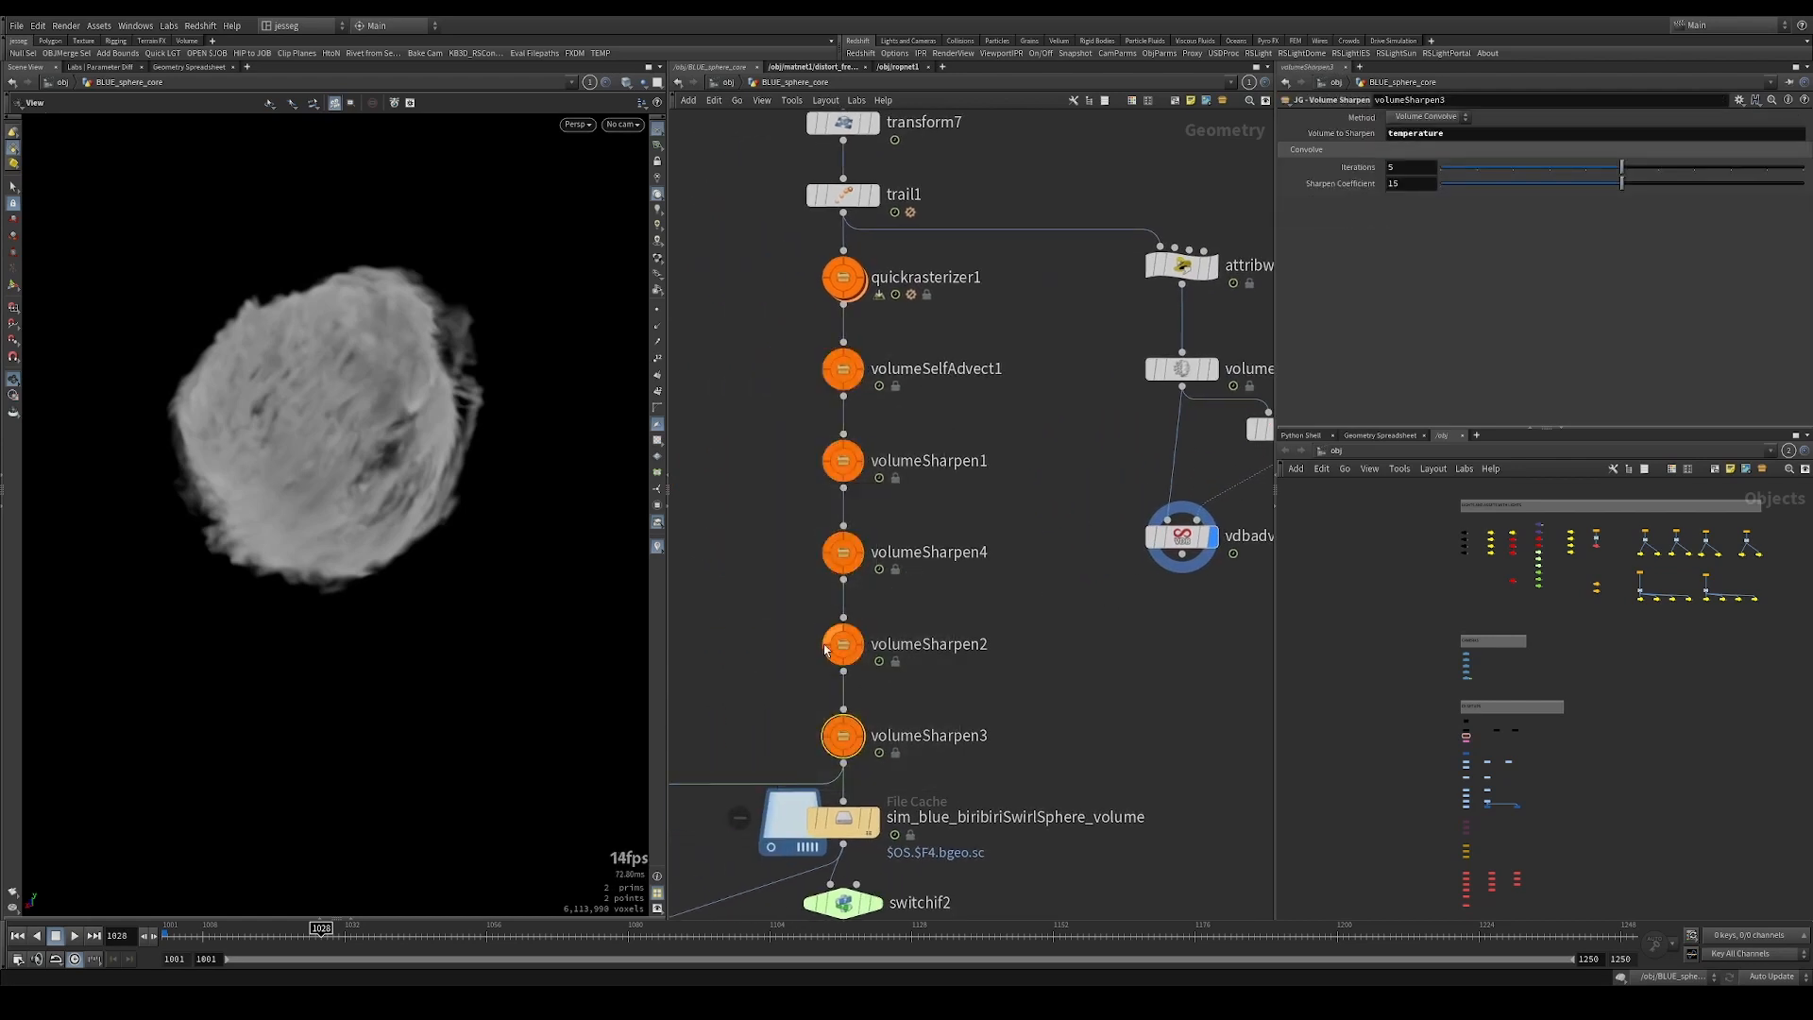
{"action": "left_click_drag", "start_coordinate": [769, 667], "coordinate": [920, 457]}
{"action": "left_click_drag", "start_coordinate": [702, 487], "coordinate": [991, 437]}
{"action": "left_click_drag", "start_coordinate": [733, 616], "coordinate": [861, 655]}
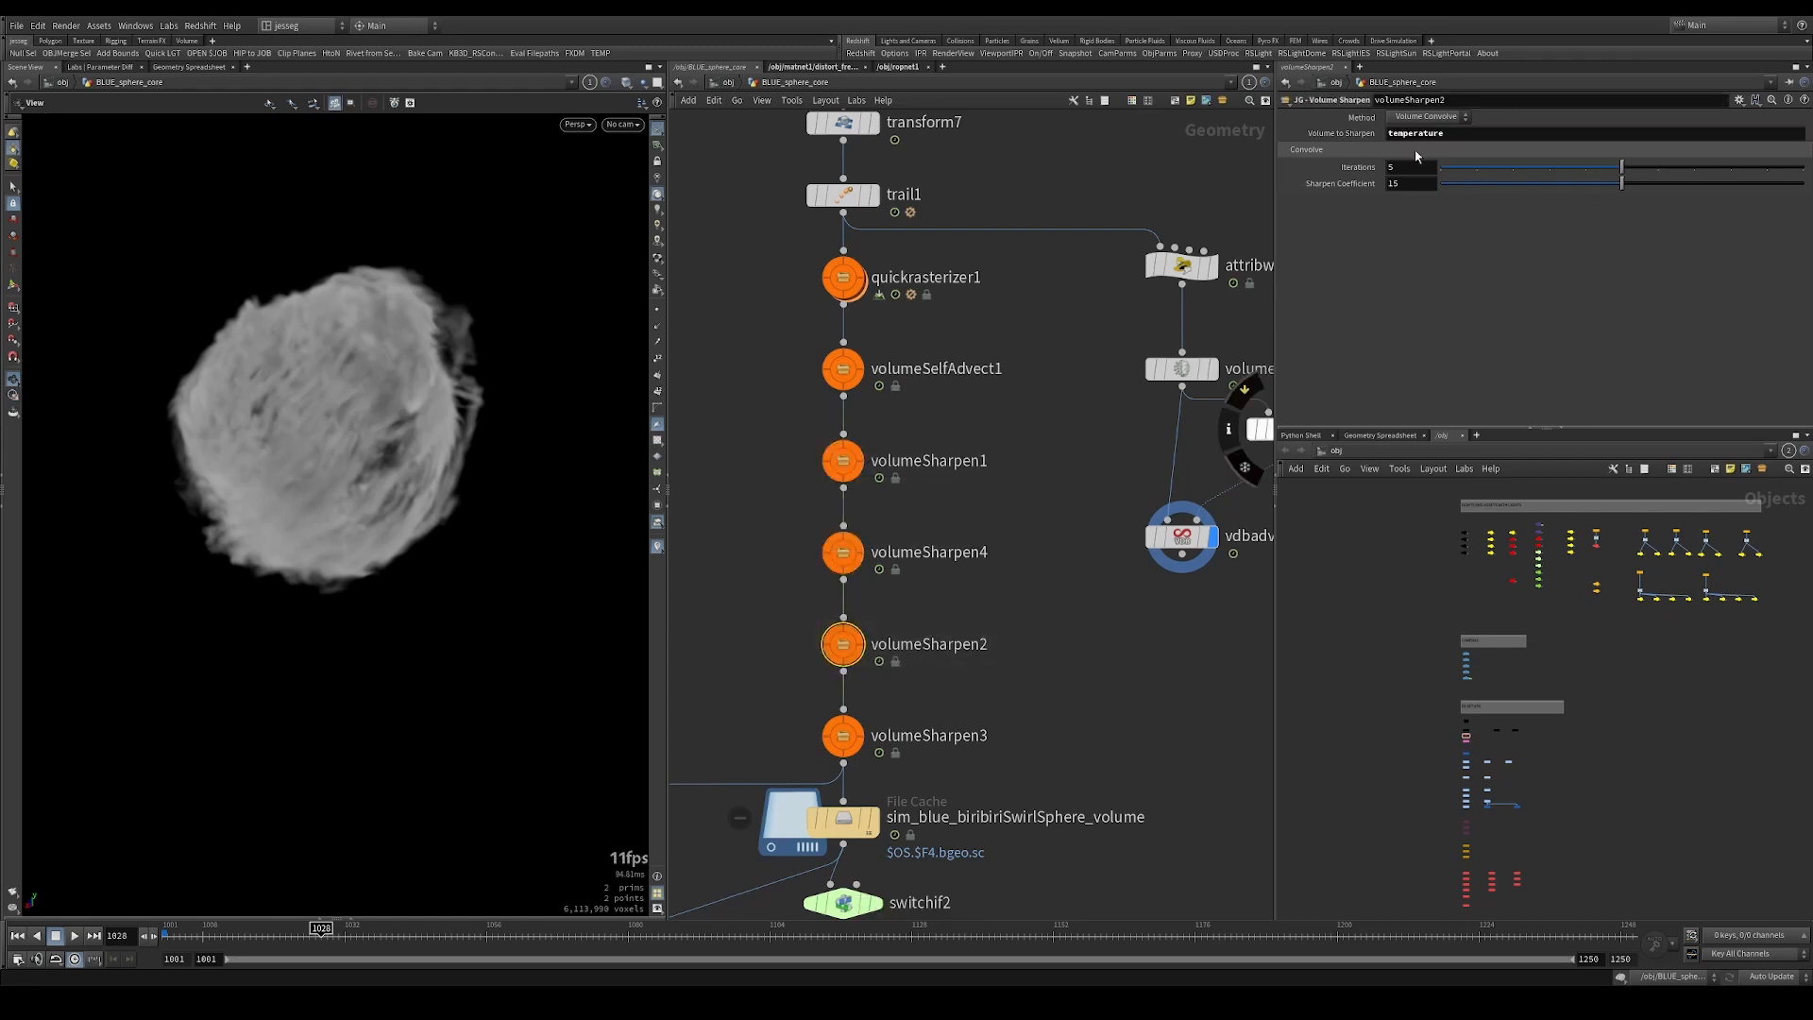
{"action": "double_click", "coordinate": [1407, 134]}
{"action": "left_click_drag", "start_coordinate": [947, 503], "coordinate": [840, 463]}
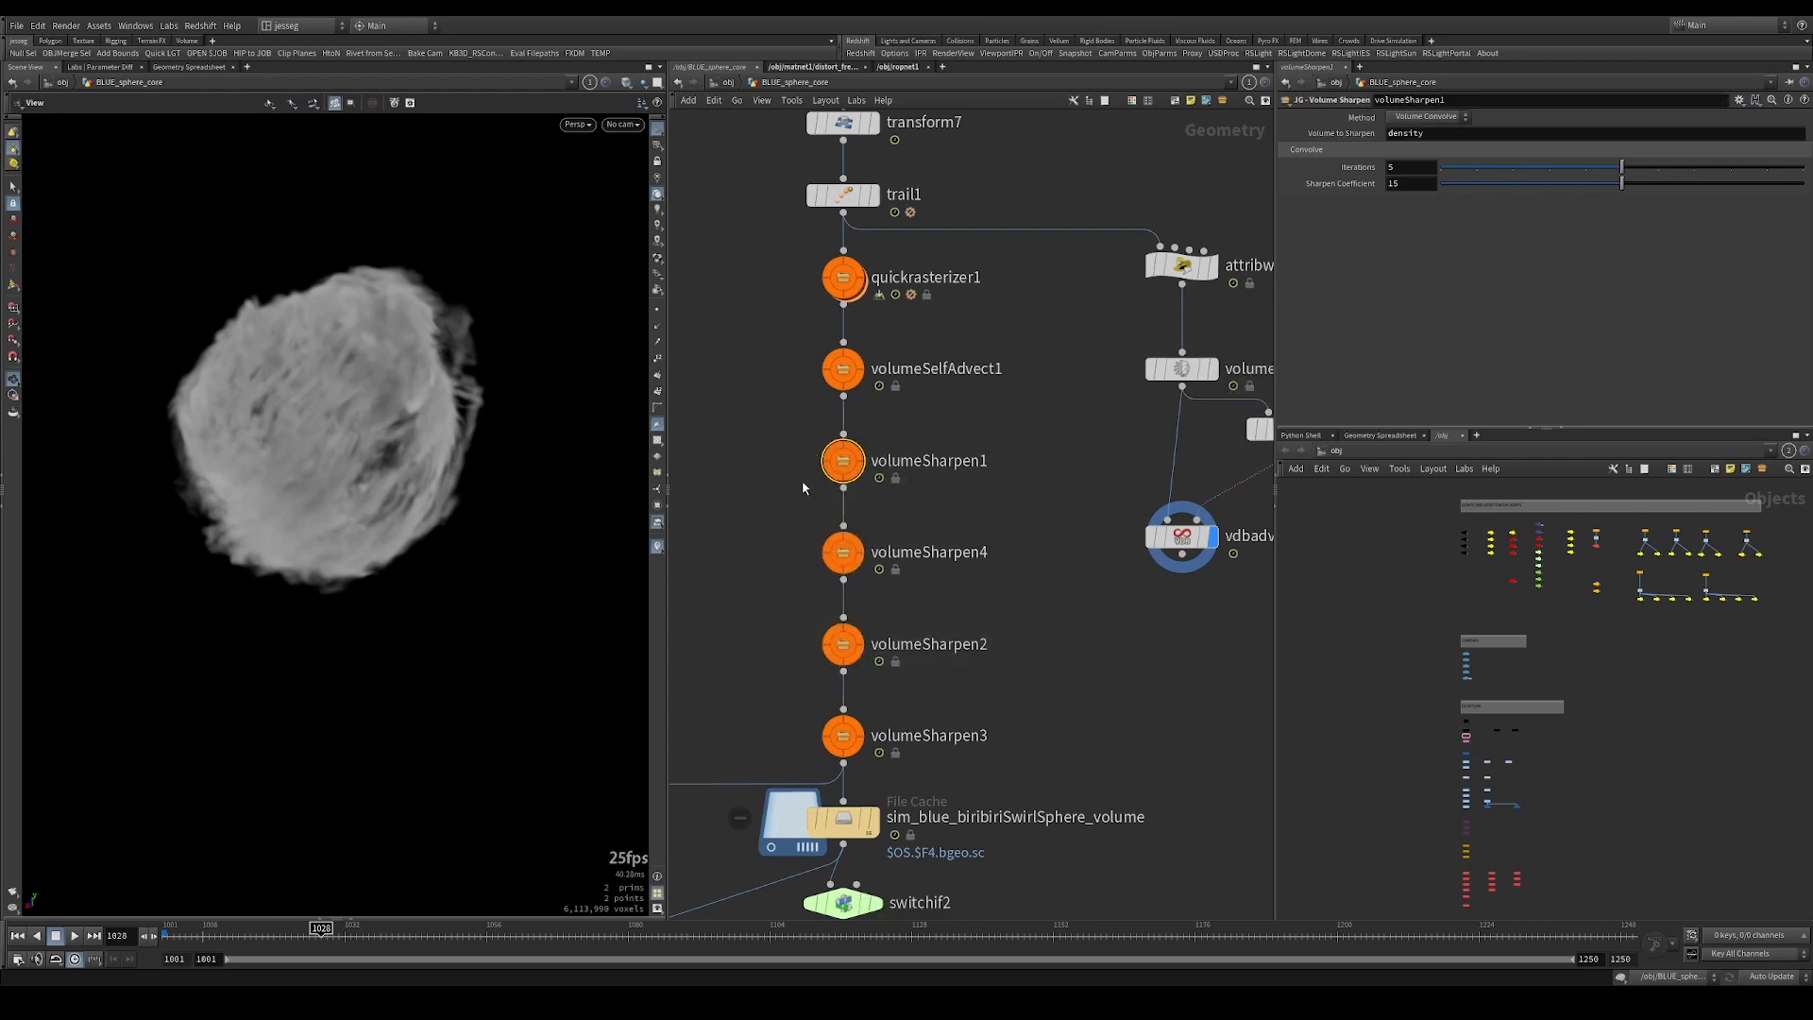
Look inside volumeSharpen1 at the sharpen_density convolve kernel in its repeat loop, and return to BLUE_sphere_core.
{"action": "double_click", "coordinate": [841, 461]}
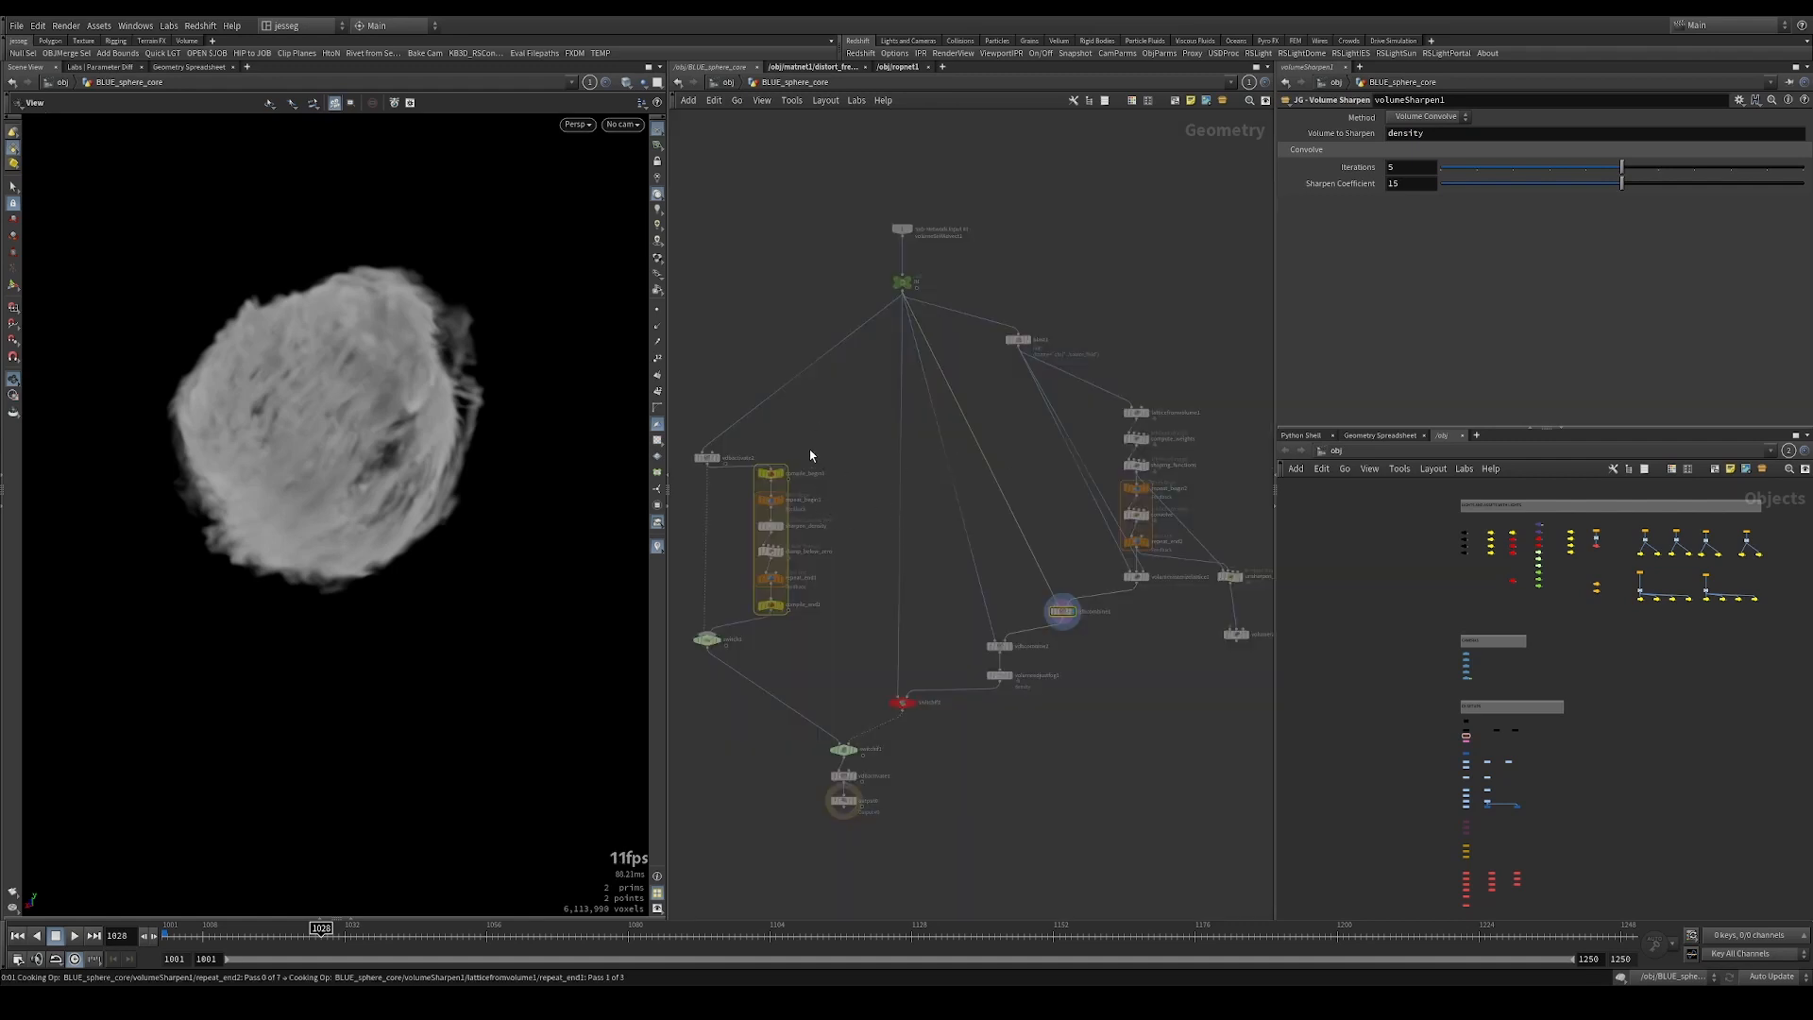
{"action": "middle_click_drag", "start_coordinate": [810, 455], "coordinate": [1113, 432]}
{"action": "scroll", "coordinate": [1048, 500], "scroll_direction": "up", "scroll_amount": 6}
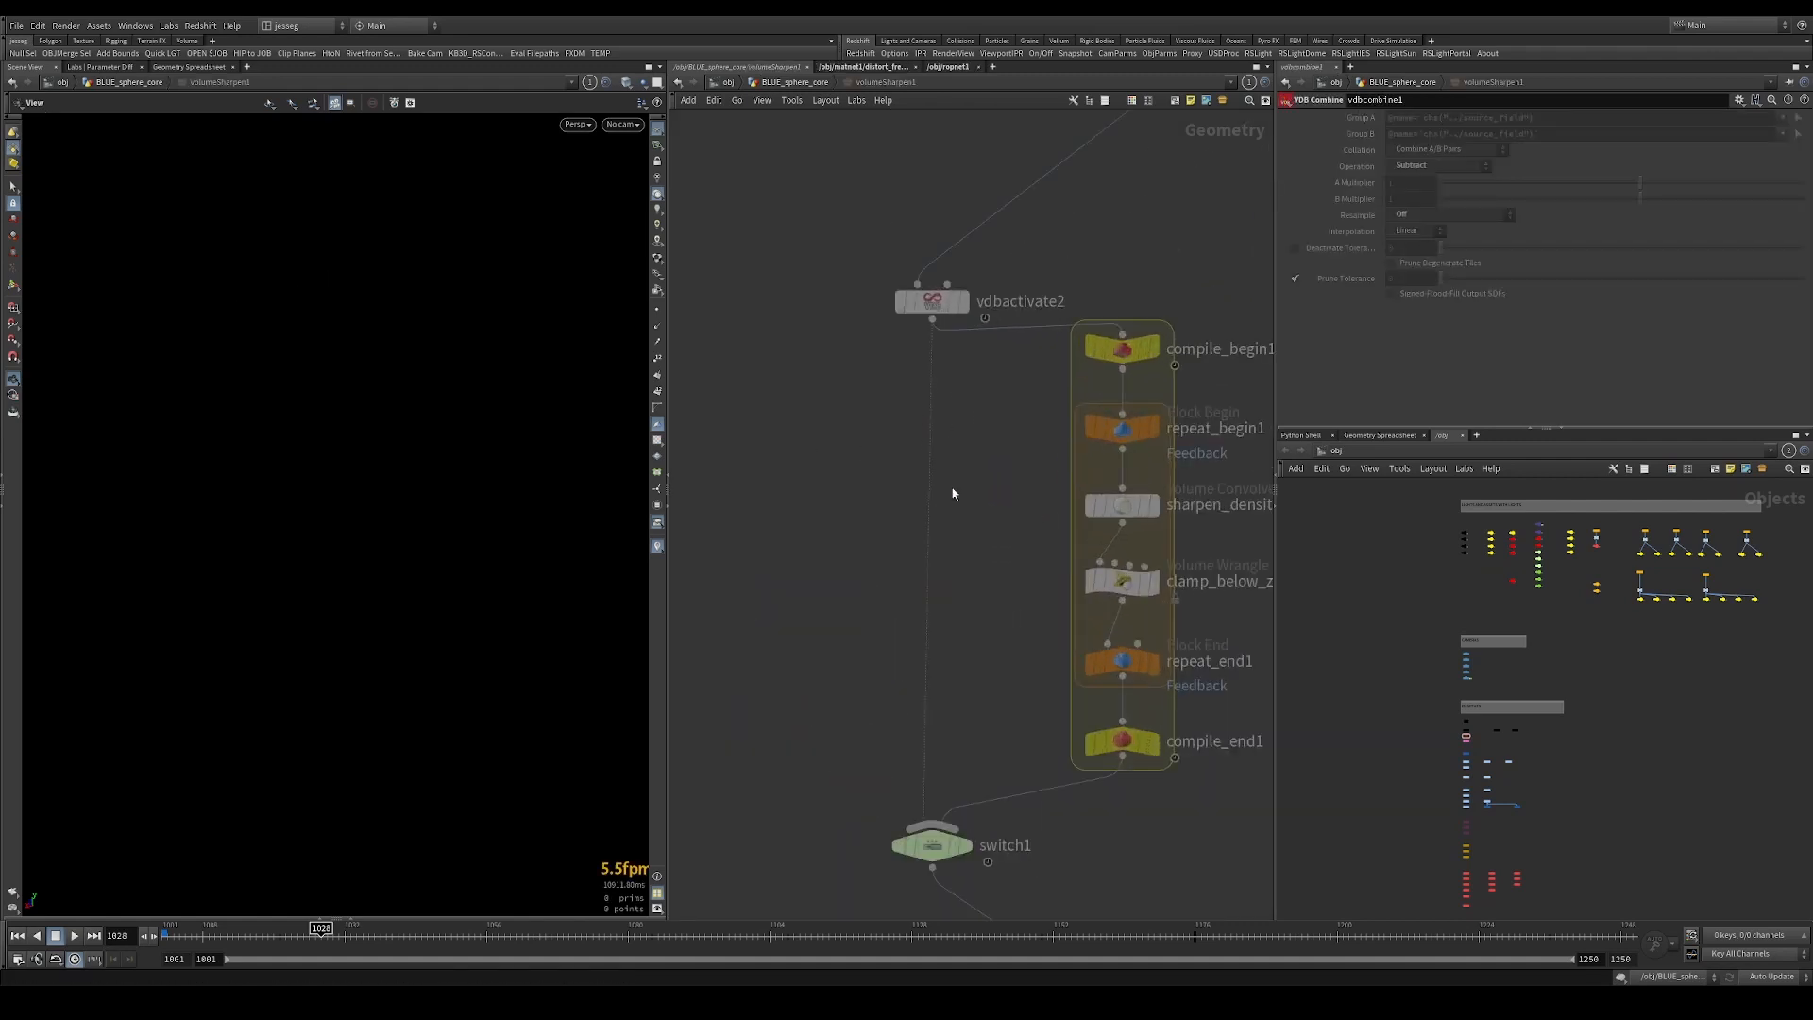
{"action": "middle_click_drag", "start_coordinate": [952, 448], "coordinate": [898, 421]}
{"action": "left_click_drag", "start_coordinate": [927, 442], "coordinate": [1122, 516]}
{"action": "middle_click_drag", "start_coordinate": [974, 500], "coordinate": [844, 470]}
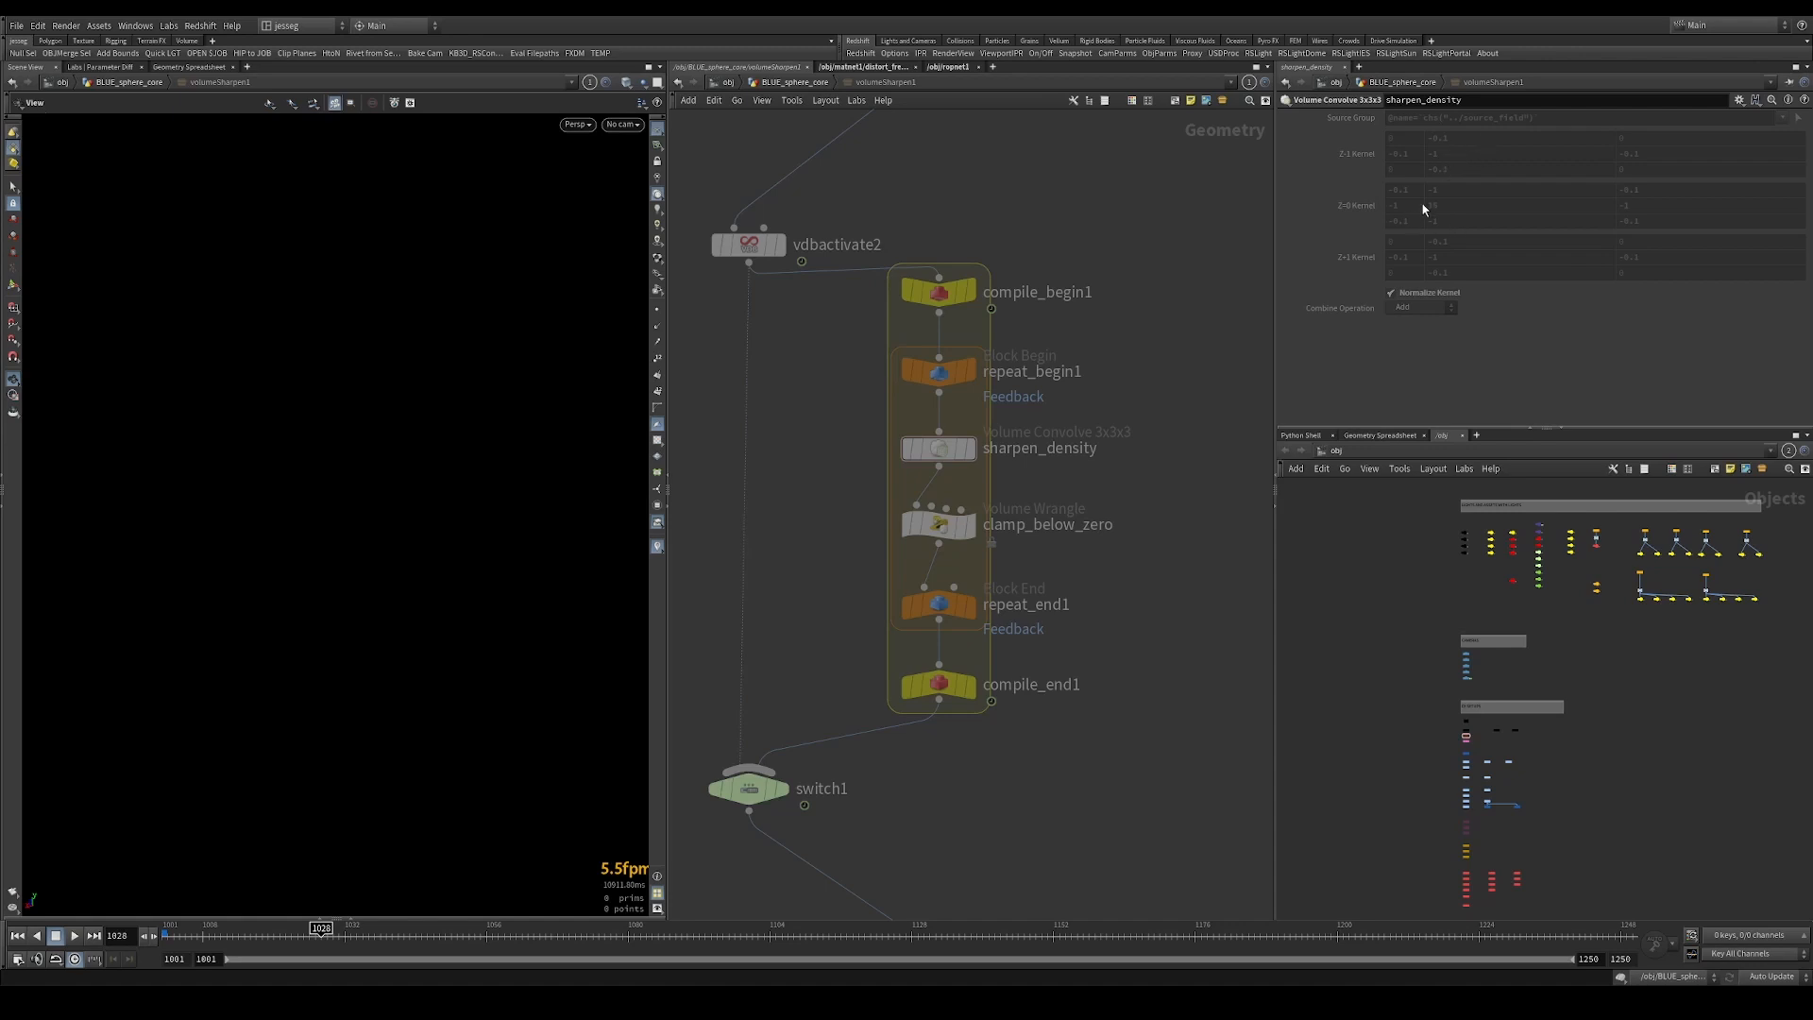
{"action": "left_click", "coordinate": [794, 83]}
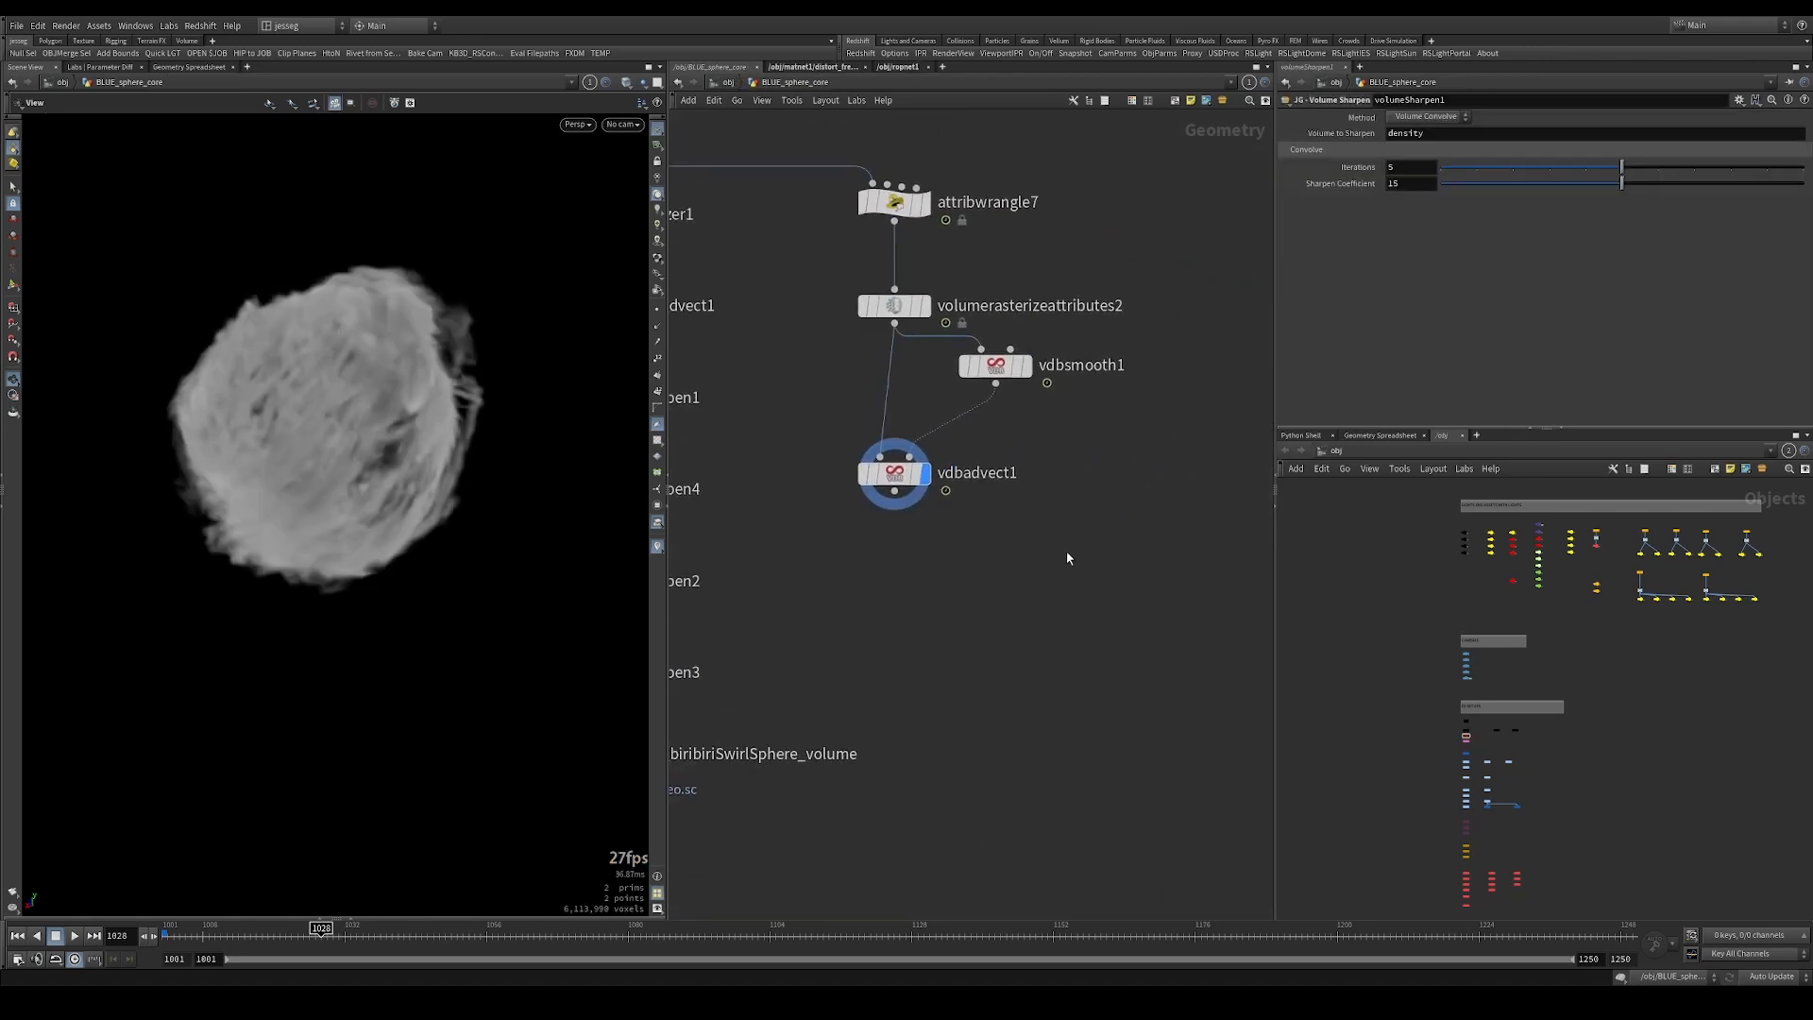
Add a Pyro Bake Volume node in the free area near vdbadvect1.
{"action": "key", "text": "Tab"}
{"action": "type", "text": "vdb"}
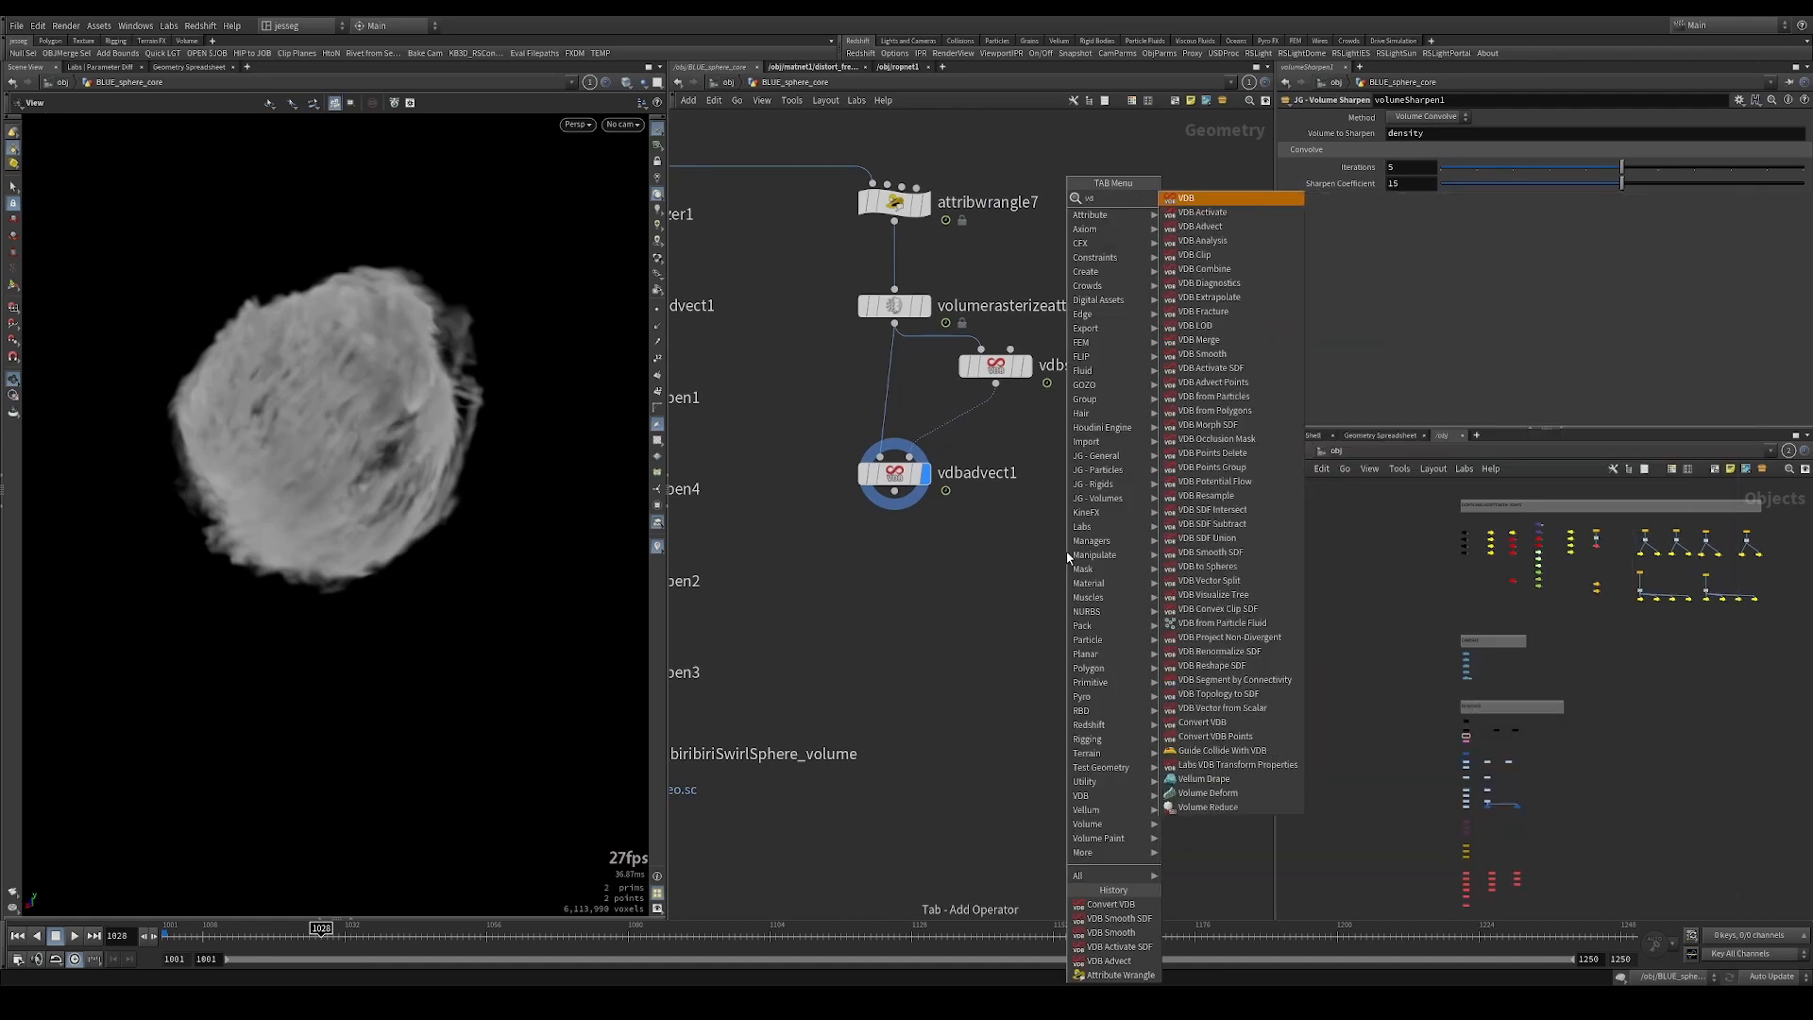
{"action": "key", "text": "BackSpace"}
{"action": "key", "text": "BackSpace"}
{"action": "type", "text": "db"}
{"action": "key", "text": "BackSpace"}
{"action": "key", "text": "BackSpace"}
{"action": "key", "text": "BackSpace"}
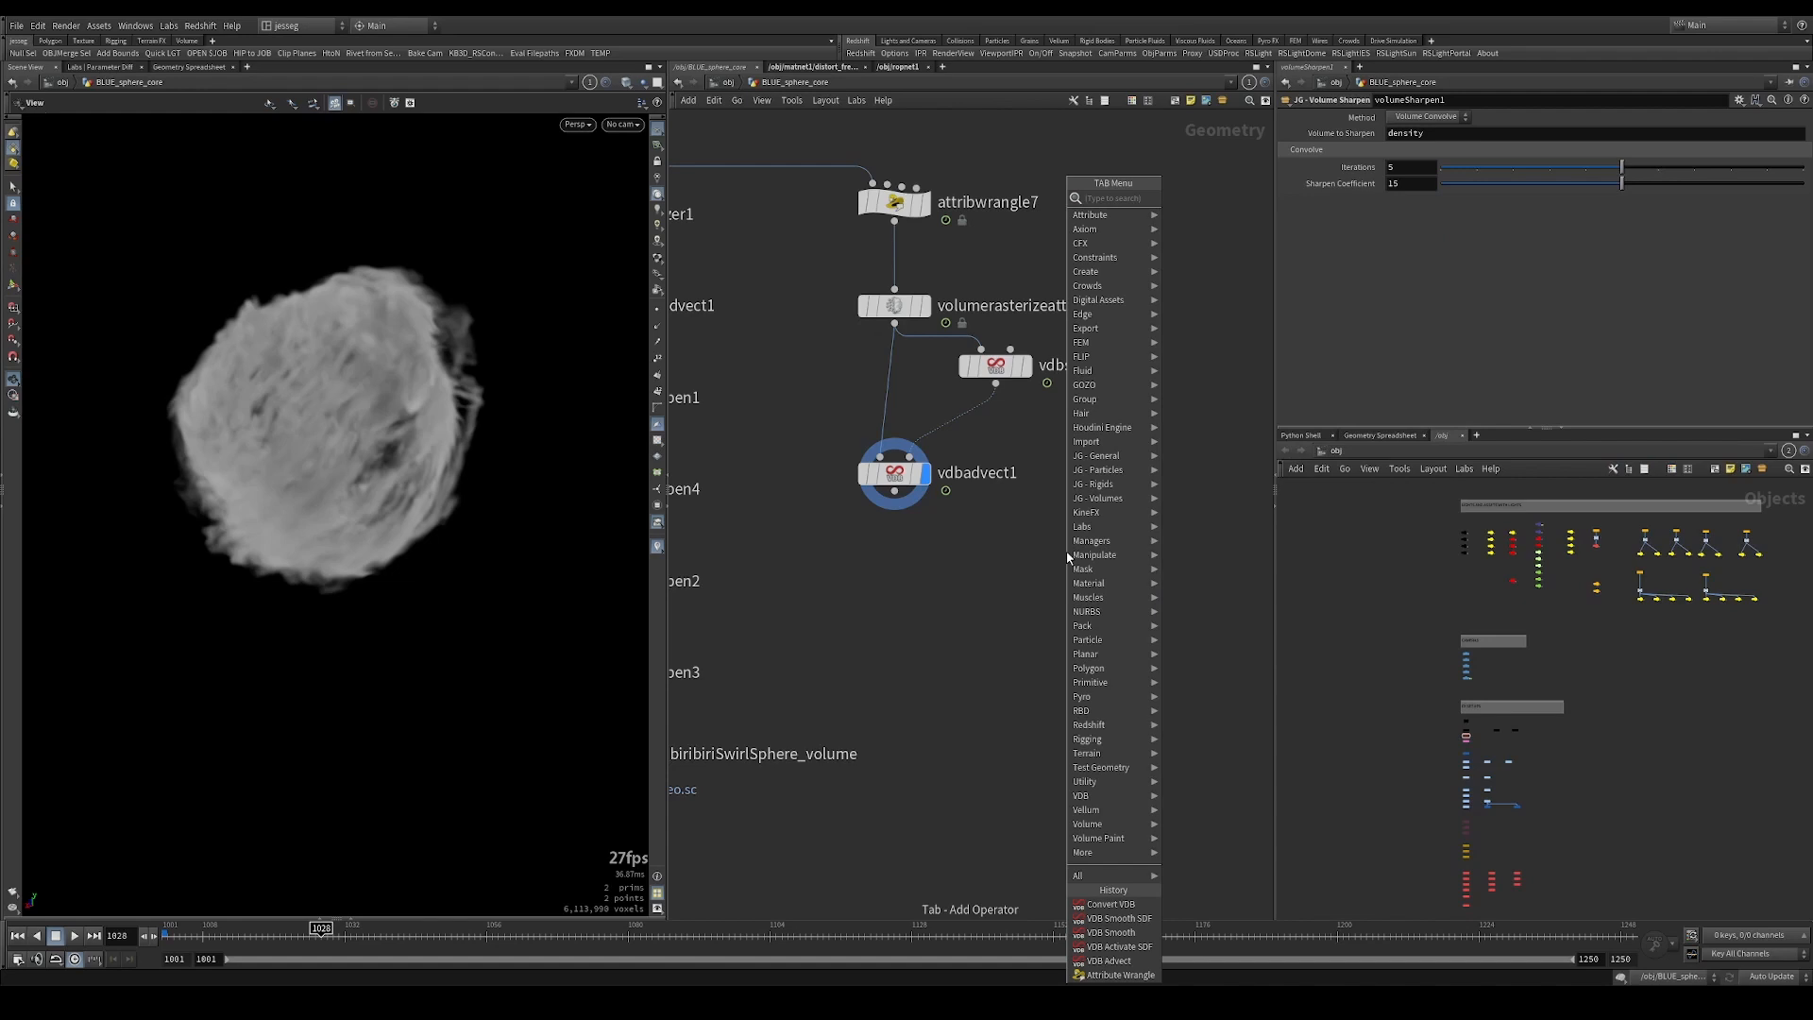
{"action": "type", "text": "p"}
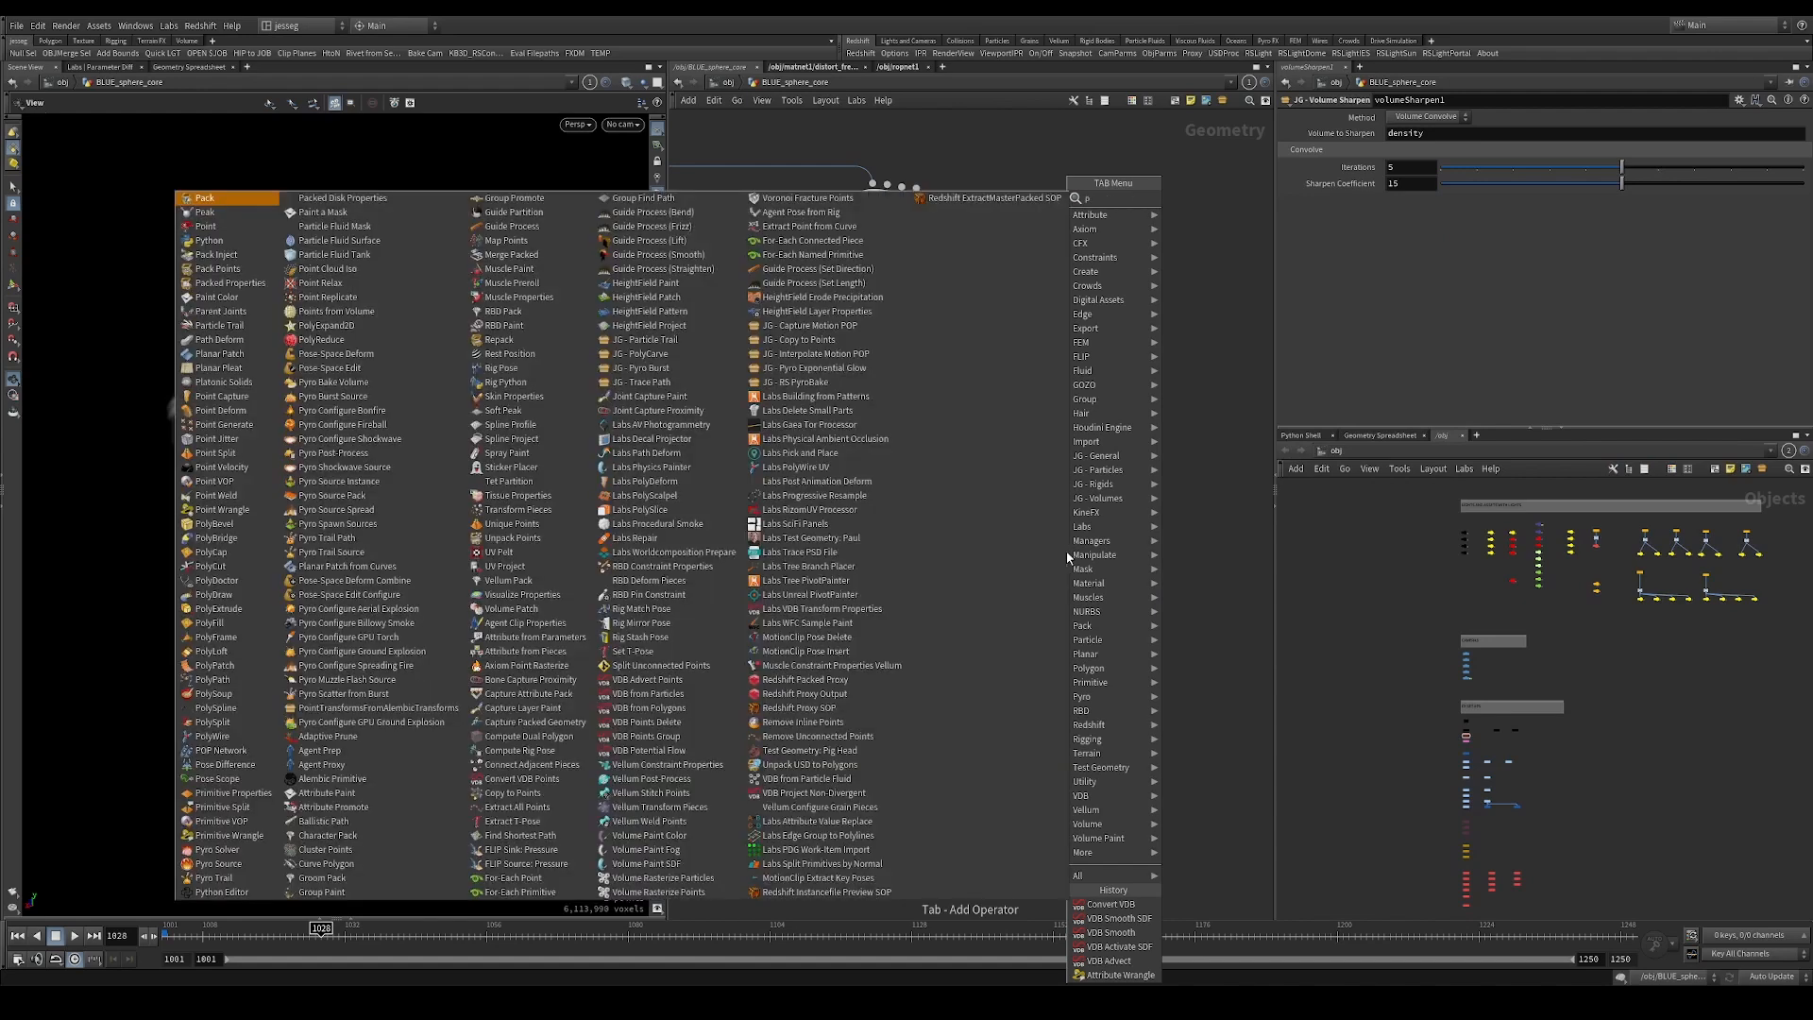
{"action": "type", "text": "yrobake"}
{"action": "key", "text": "Return"}
{"action": "left_click", "coordinate": [1067, 551]}
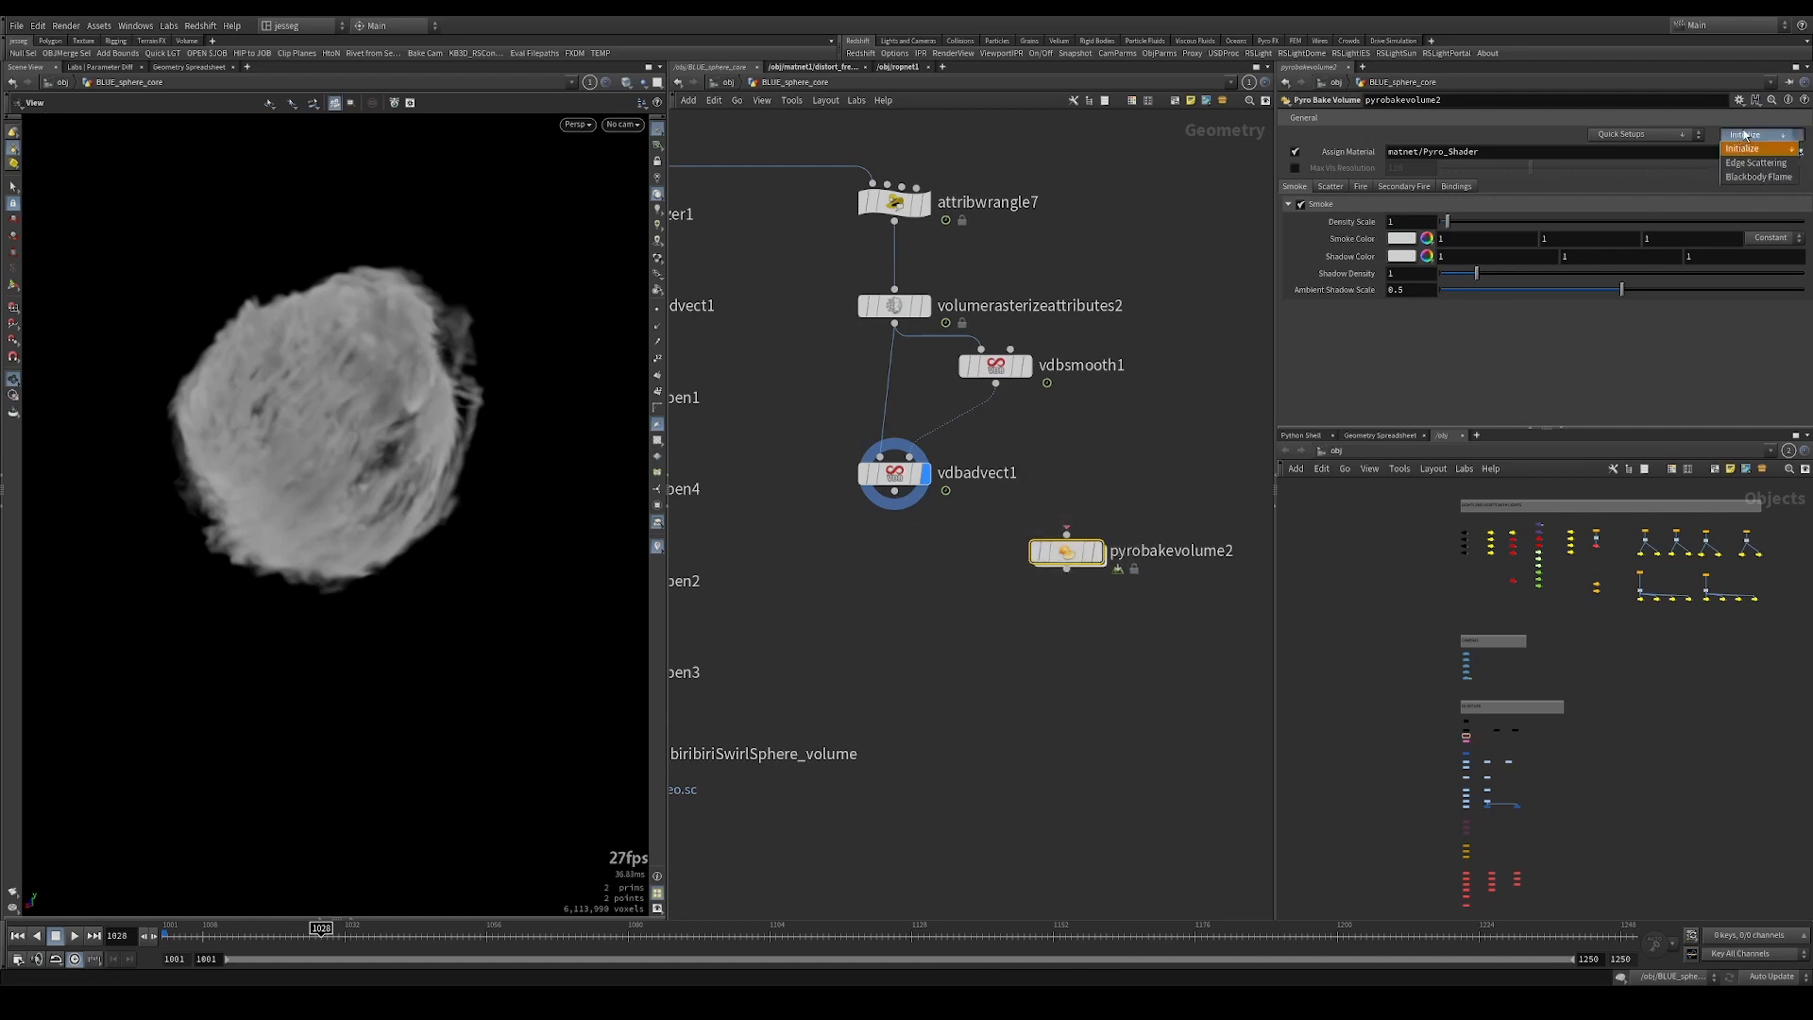
Run the Sharpen Volume quick setup on pyrobakevolume2.
{"action": "left_click", "coordinate": [1684, 137]}
{"action": "left_click", "coordinate": [1685, 137]}
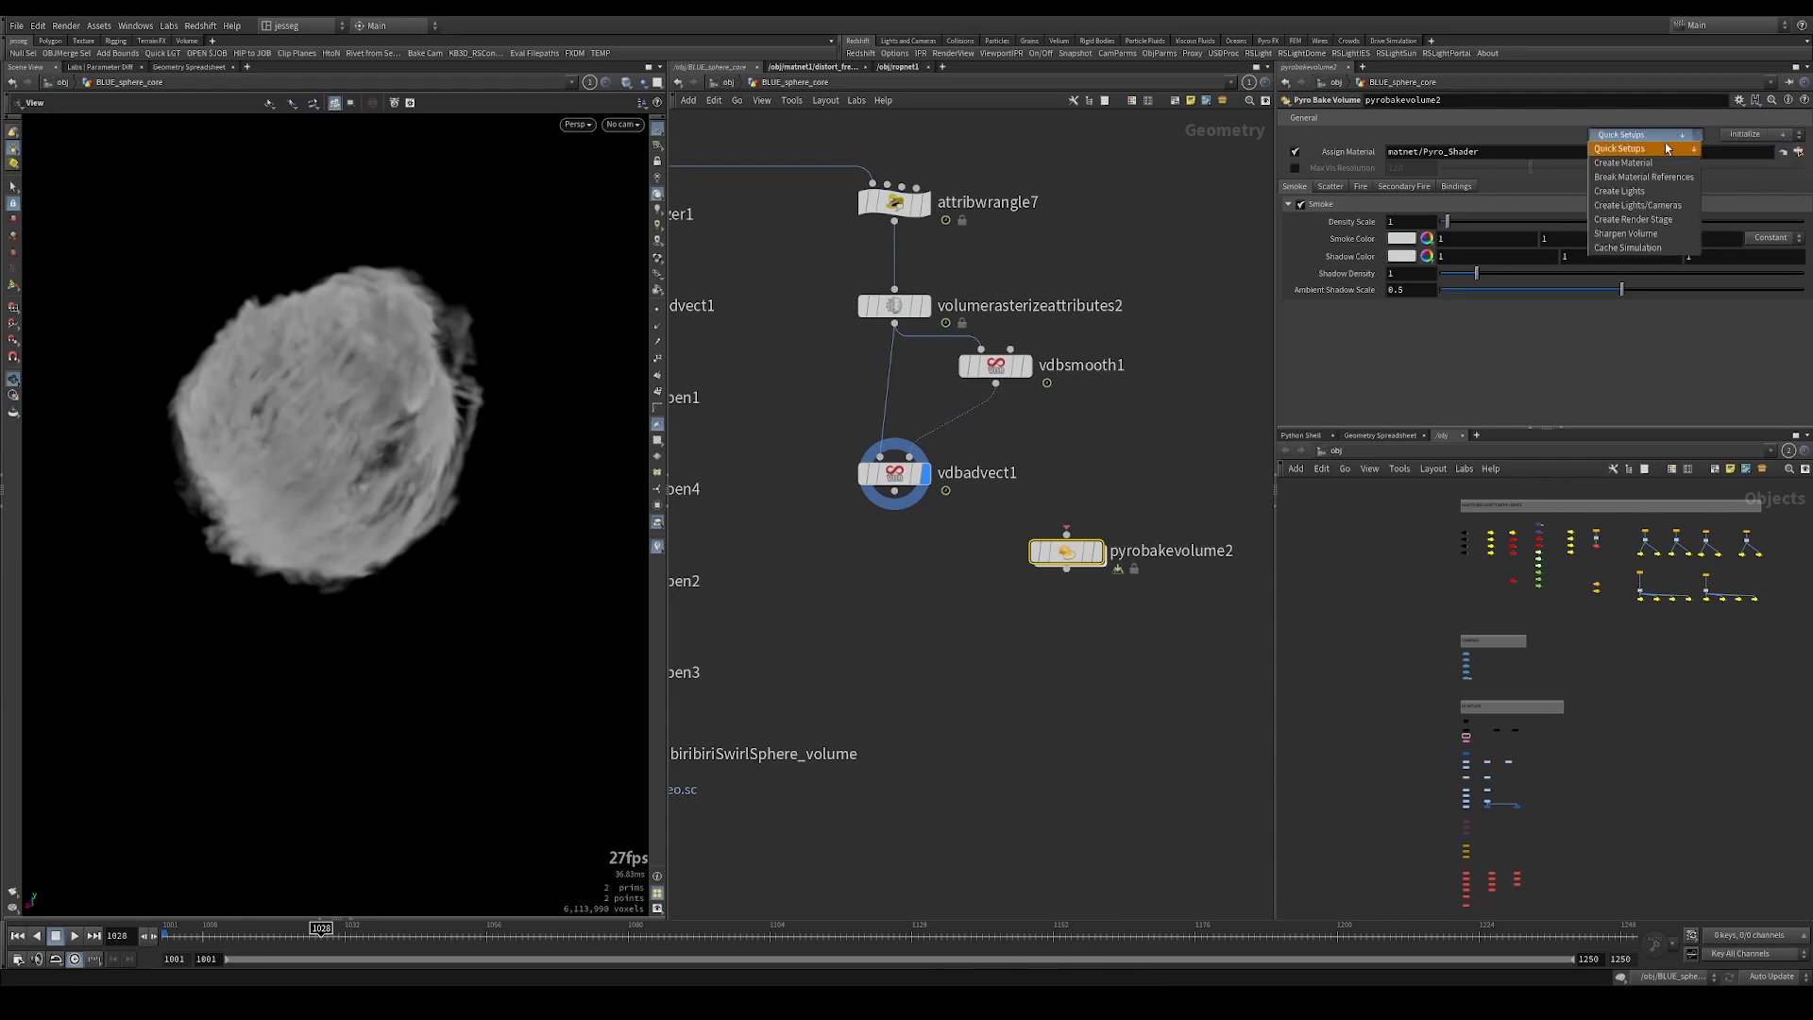
{"action": "left_click", "coordinate": [1631, 233]}
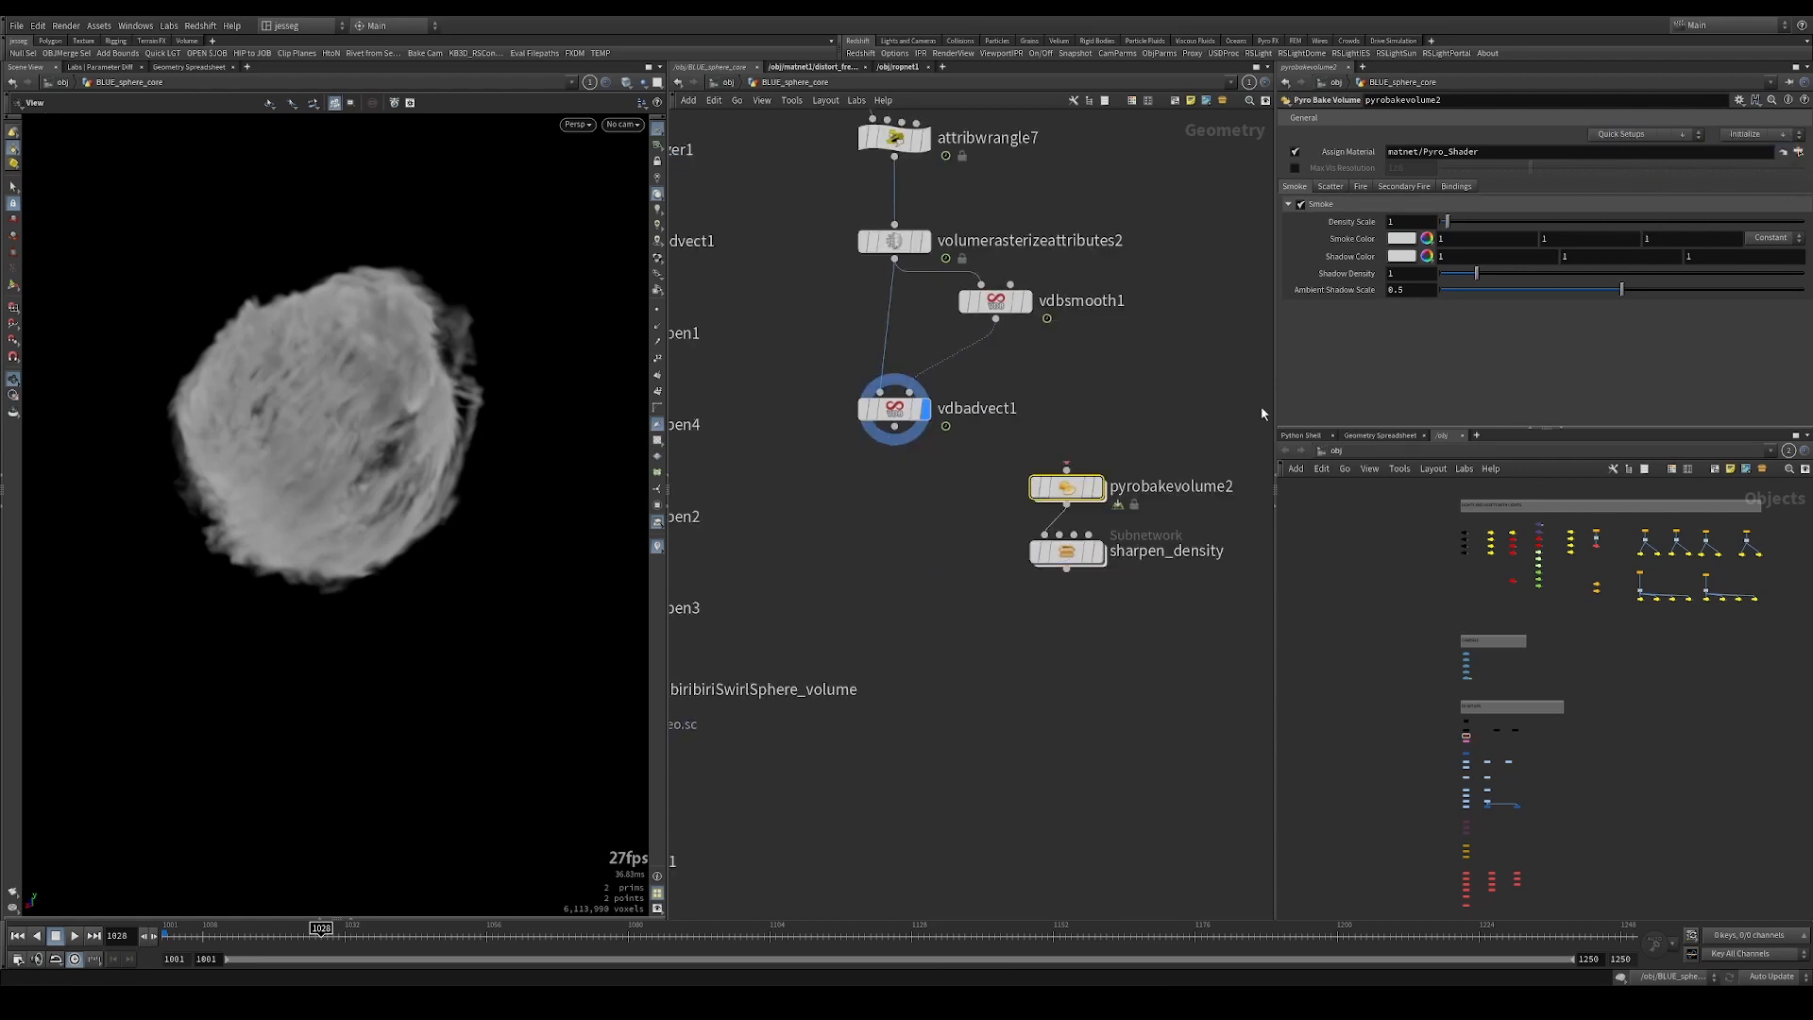
Place the sharpen_density subnetwork directly below vdbadvect1 and detach pyrobakevolume2 from it, moving it aside.
{"action": "left_click_drag", "start_coordinate": [1071, 563], "coordinate": [897, 518]}
{"action": "left_click_drag", "start_coordinate": [1072, 484], "coordinate": [1182, 338]}
{"action": "middle_click_drag", "start_coordinate": [903, 550], "coordinate": [954, 509]}
{"action": "scroll", "coordinate": [954, 507], "scroll_direction": "up", "scroll_amount": 3}
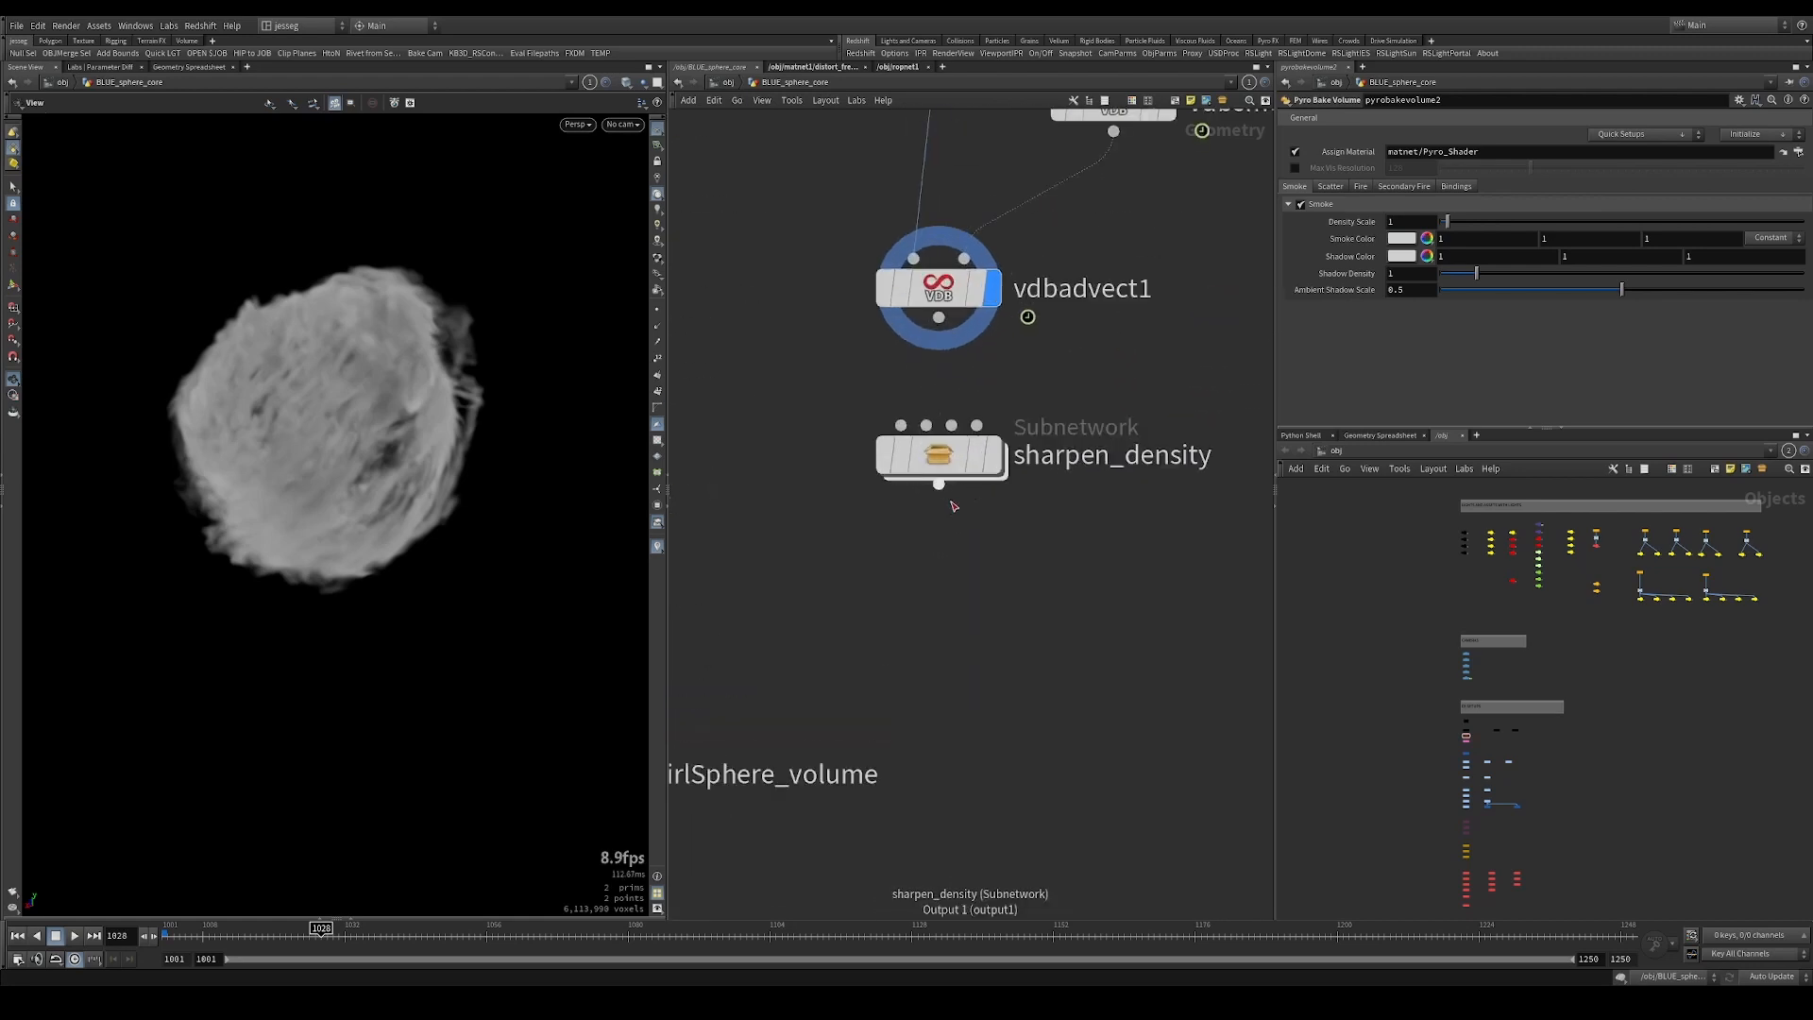
Open the sharpen_density subnetwork and examine the Volume Convolve kernel and the clamp_below_zero wrangle.
{"action": "double_click", "coordinate": [937, 454]}
{"action": "left_click_drag", "start_coordinate": [996, 502], "coordinate": [827, 594]}
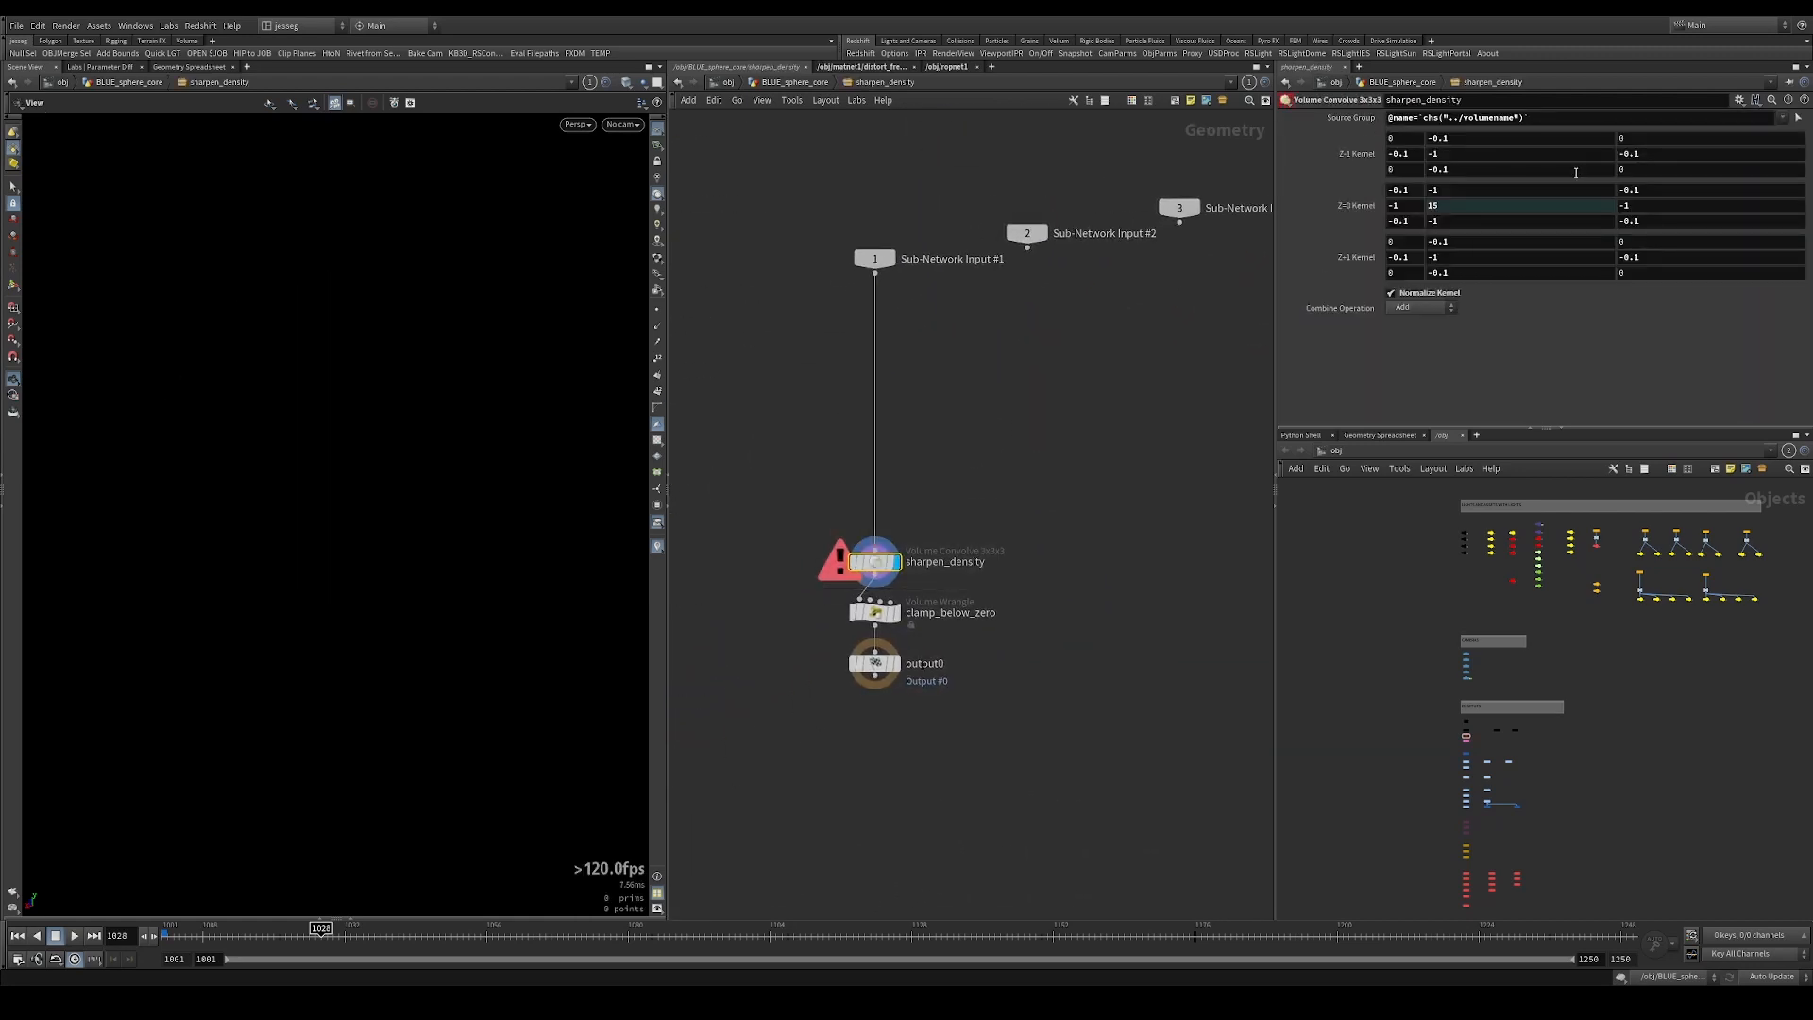
{"action": "left_click", "coordinate": [1358, 119]}
{"action": "scroll", "coordinate": [898, 623], "scroll_direction": "up", "scroll_amount": 3}
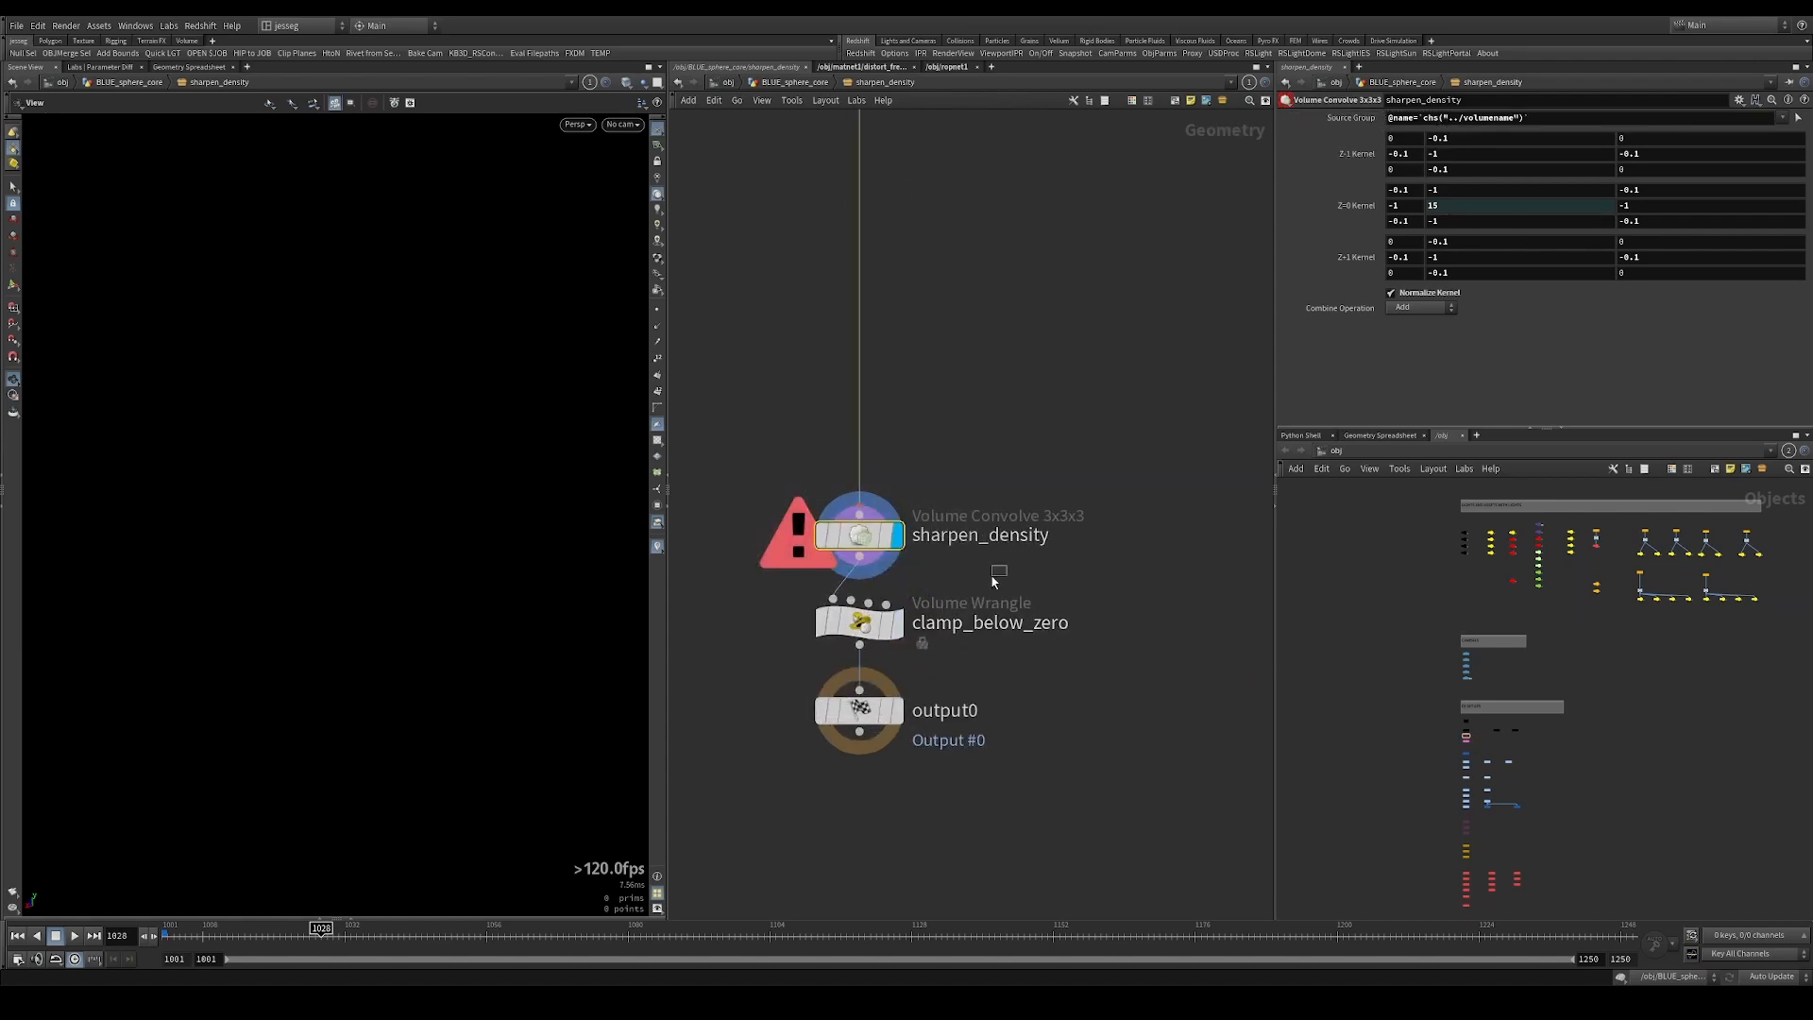
{"action": "left_click_drag", "start_coordinate": [991, 578], "coordinate": [840, 146]}
{"action": "left_click", "coordinate": [805, 166]}
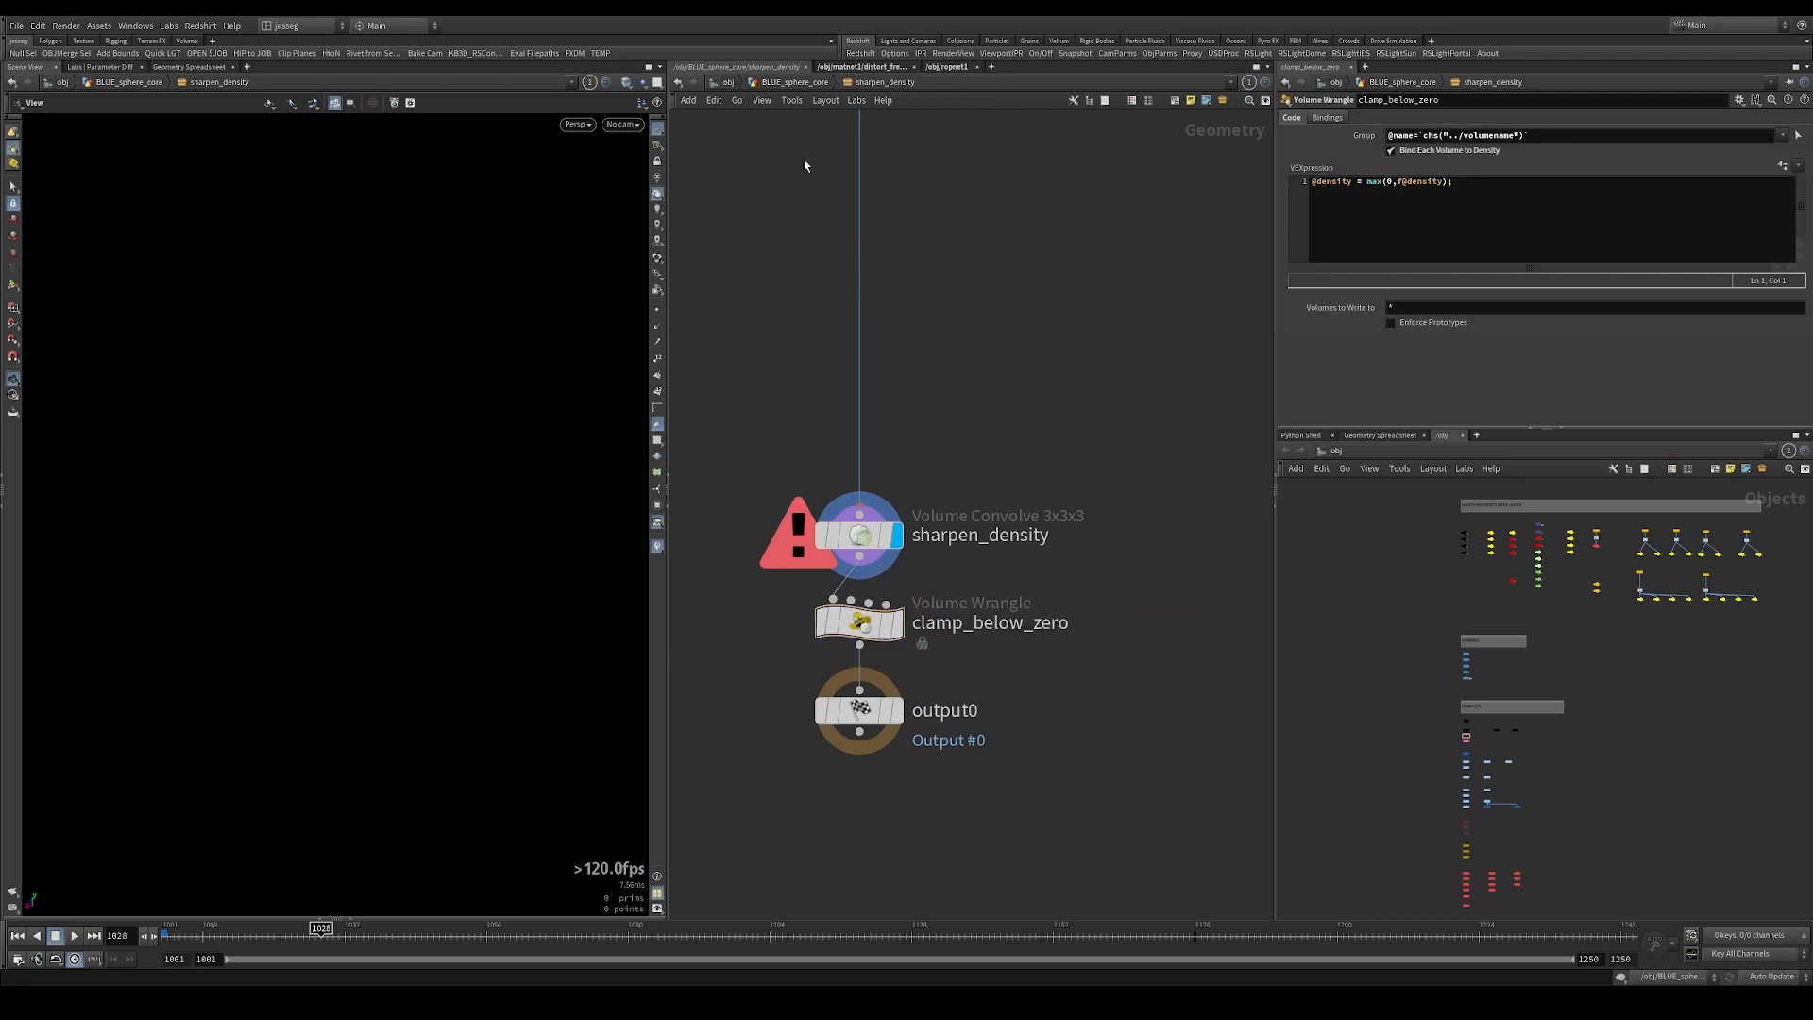
Move sharpen_density and clamp_below_zero up together, leaving space above output0.
{"action": "left_click_drag", "start_coordinate": [780, 451], "coordinate": [863, 383]}
{"action": "left_click", "coordinate": [753, 405]}
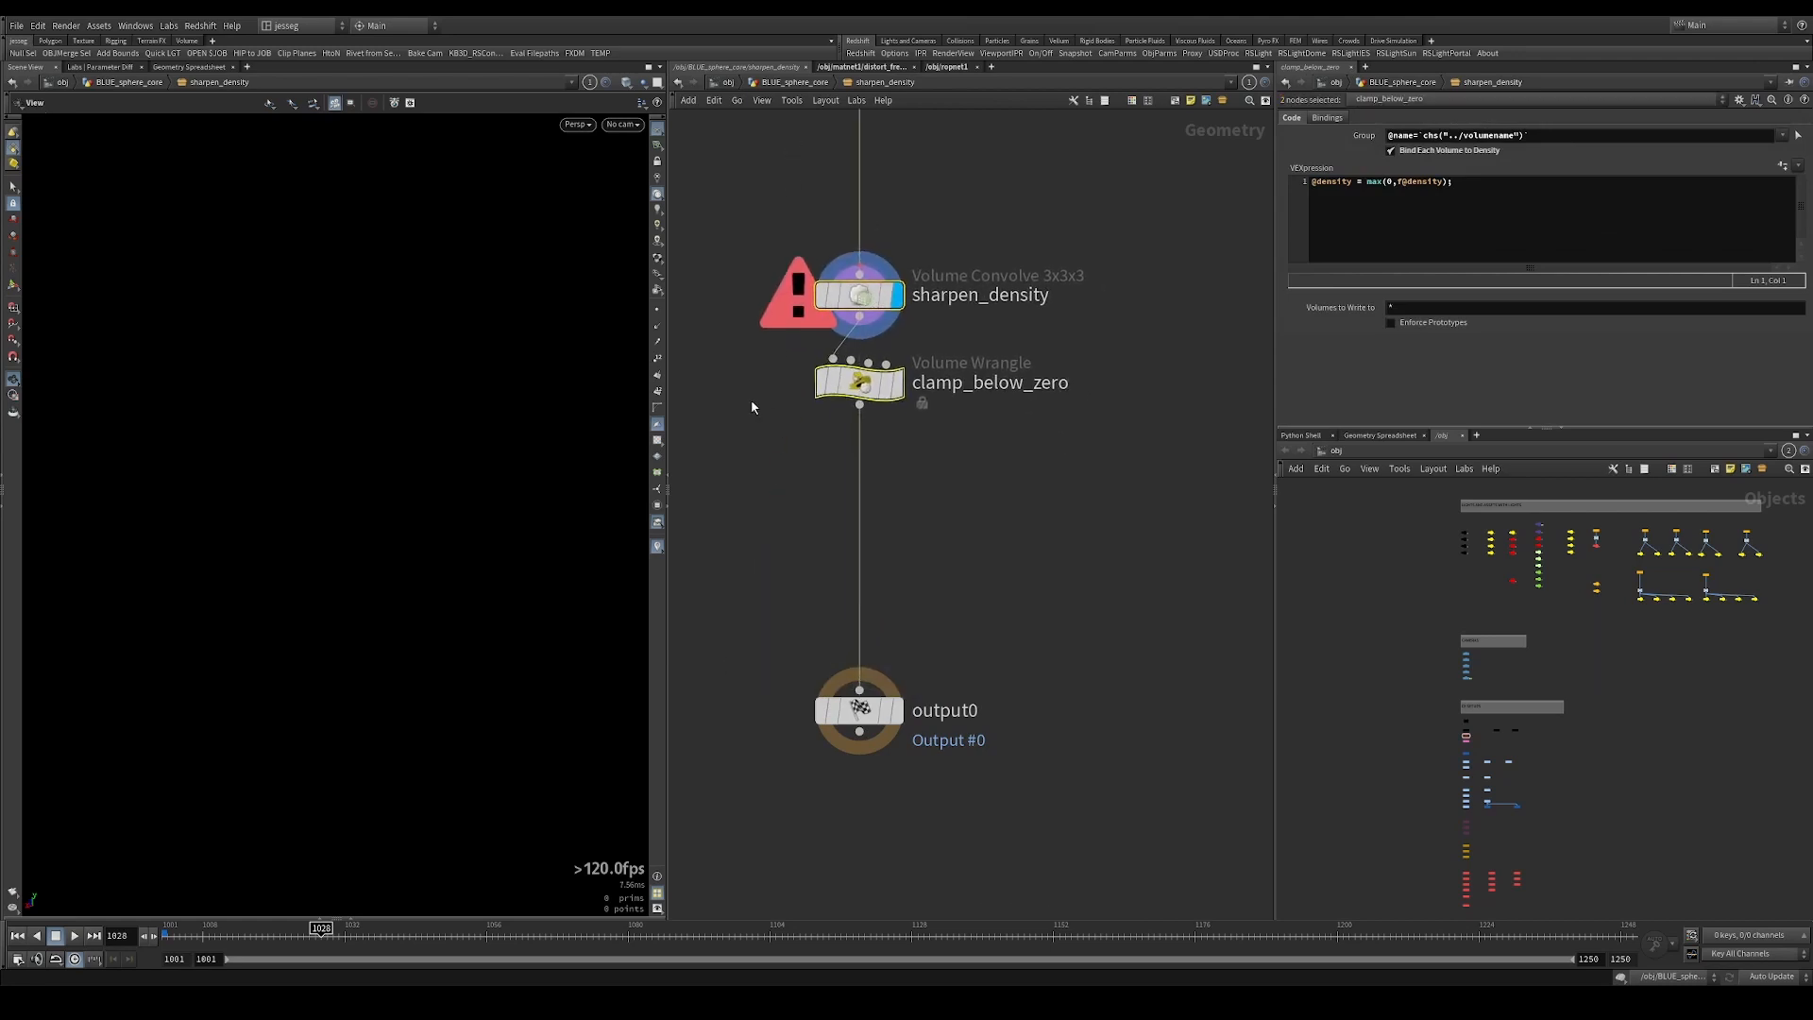
{"action": "middle_click_drag", "start_coordinate": [754, 405], "coordinate": [1011, 504]}
{"action": "left_click_drag", "start_coordinate": [910, 407], "coordinate": [910, 430]}
Add a For-Each Number loop inside the sharpen_density subnetwork.
{"action": "key", "text": "Tab"}
{"action": "type", "text": "for"}
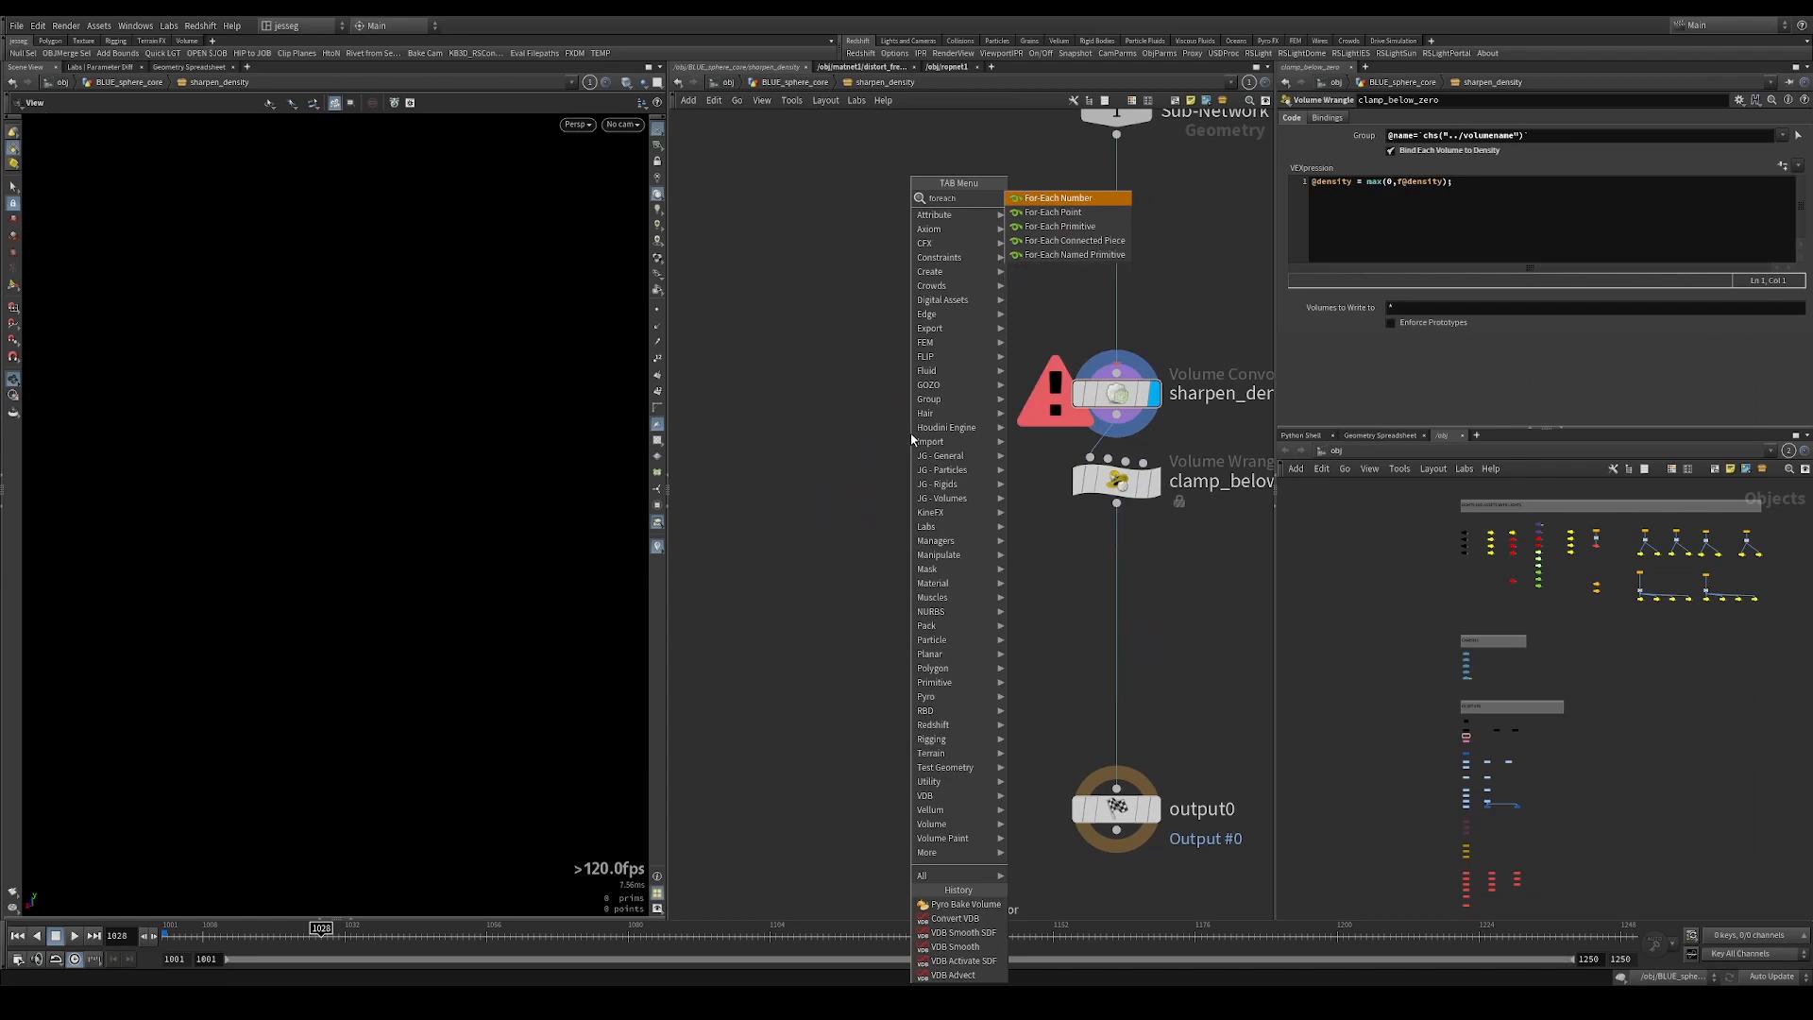
{"action": "key", "text": "Down"}
{"action": "key", "text": "Down"}
{"action": "key", "text": "Down"}
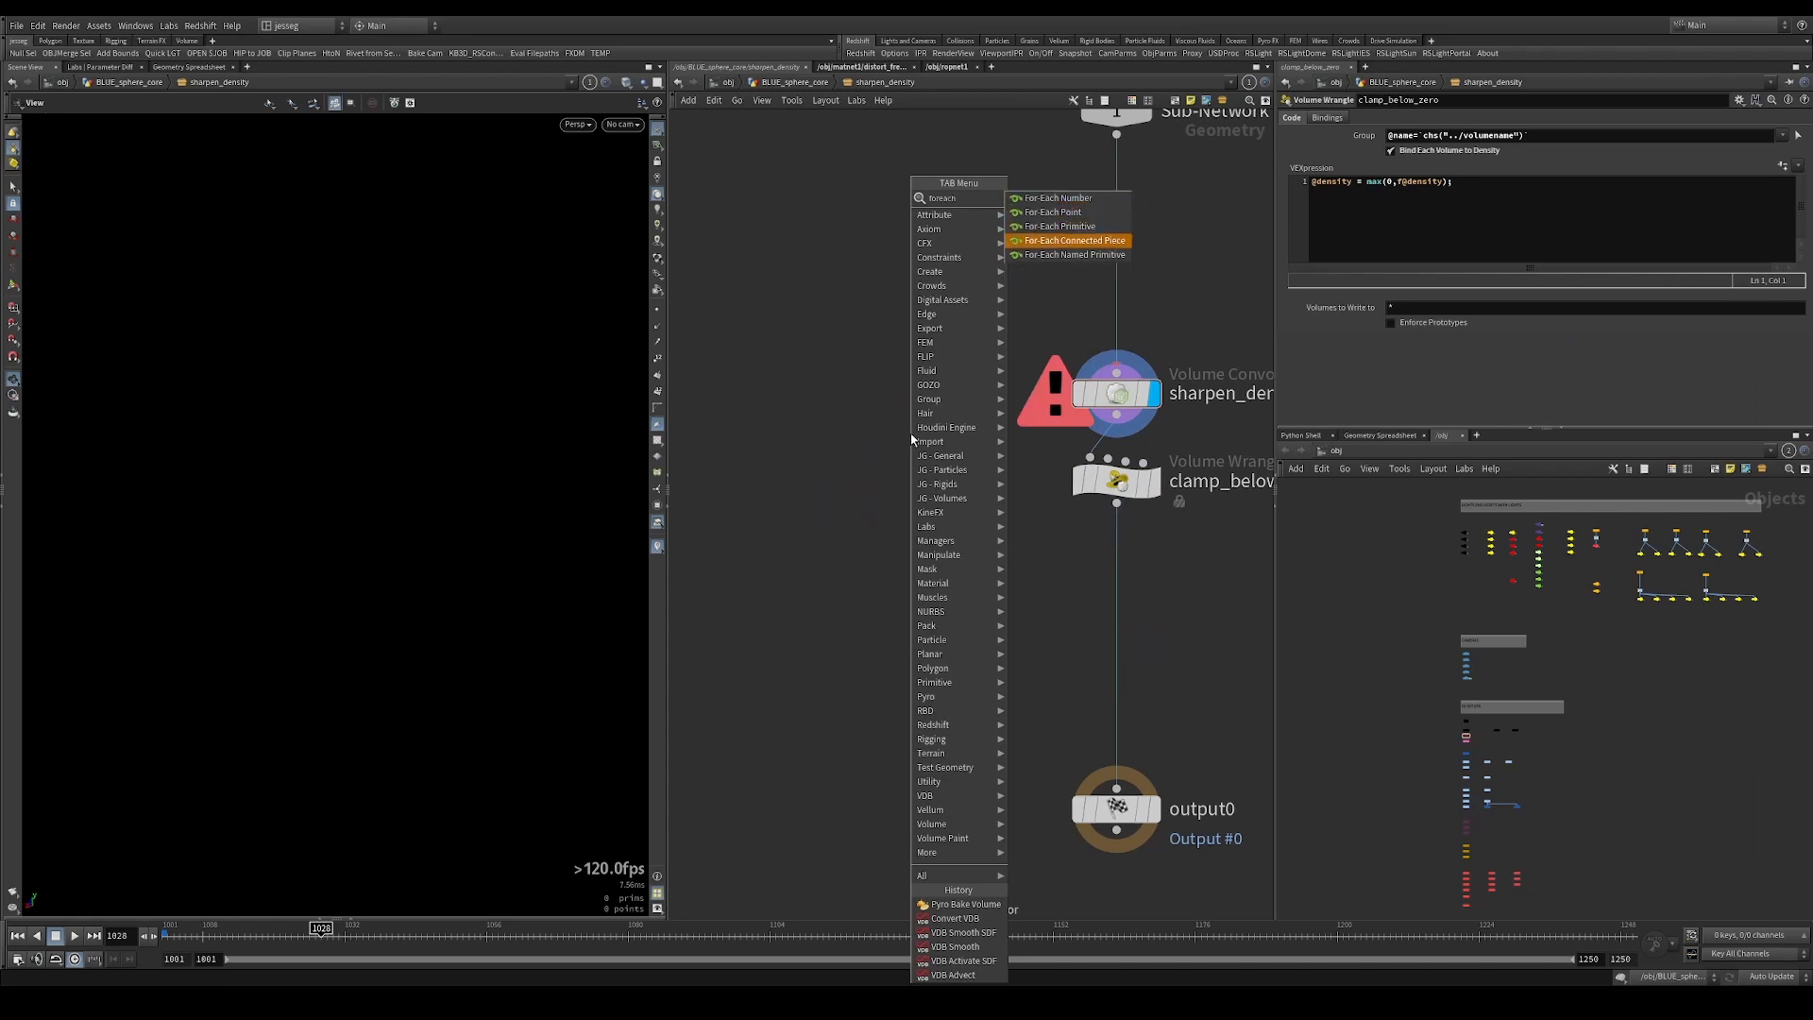
{"action": "key", "text": "Up"}
{"action": "key", "text": "Up"}
{"action": "key", "text": "Up"}
{"action": "key", "text": "Return"}
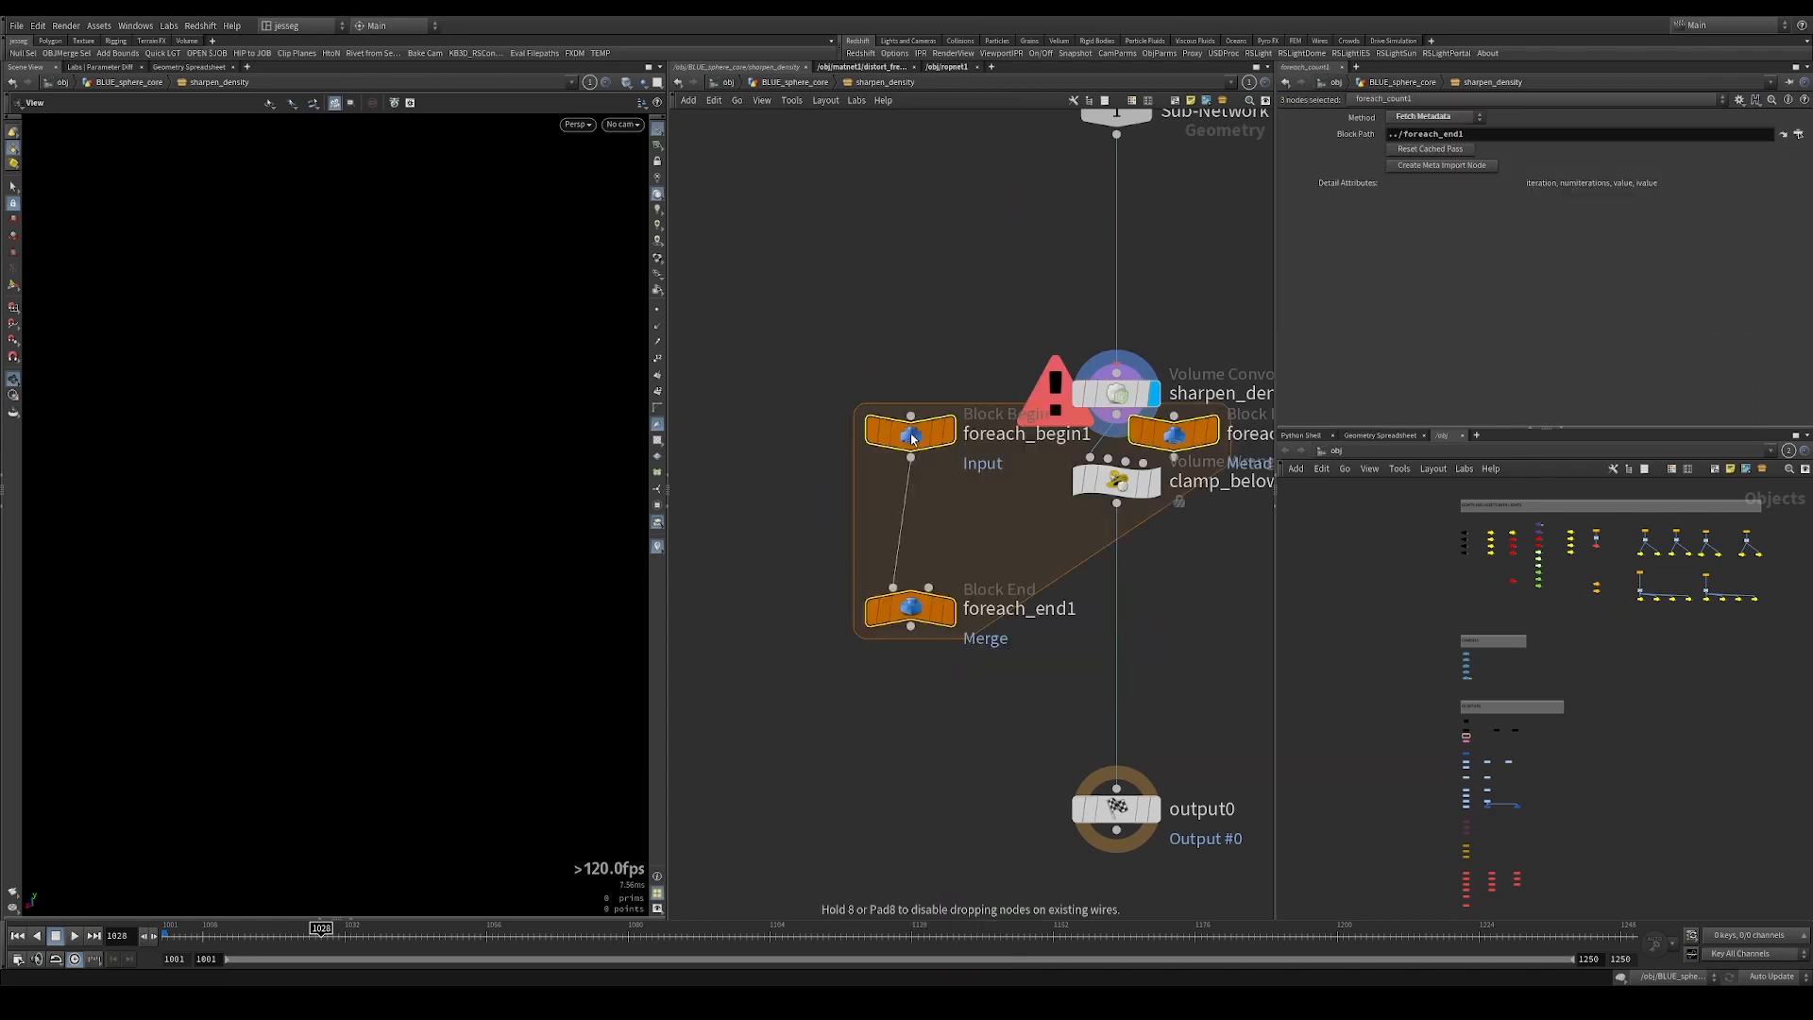
Place the loop nodes beside the sharpening chain and lower foreach_end1 to lengthen the block.
{"action": "left_click_drag", "start_coordinate": [930, 443], "coordinate": [755, 274]}
{"action": "left_click", "coordinate": [827, 200]}
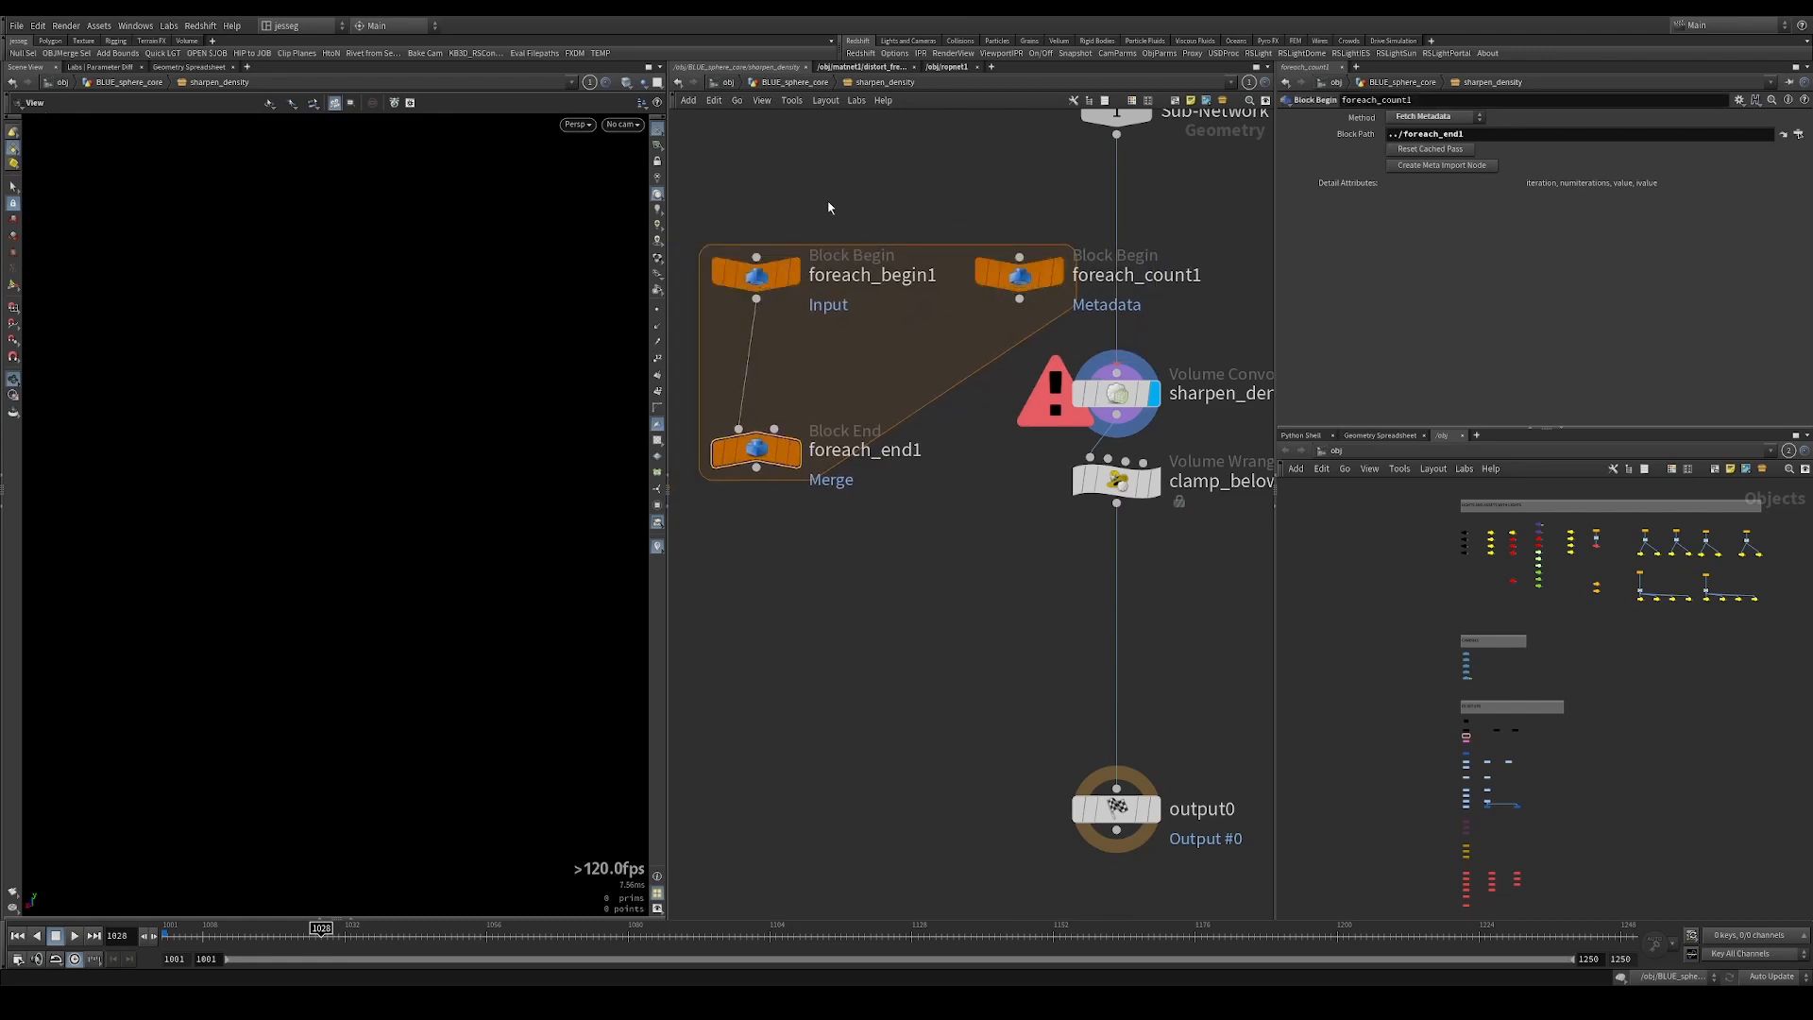
{"action": "left_click_drag", "start_coordinate": [773, 465], "coordinate": [763, 581]}
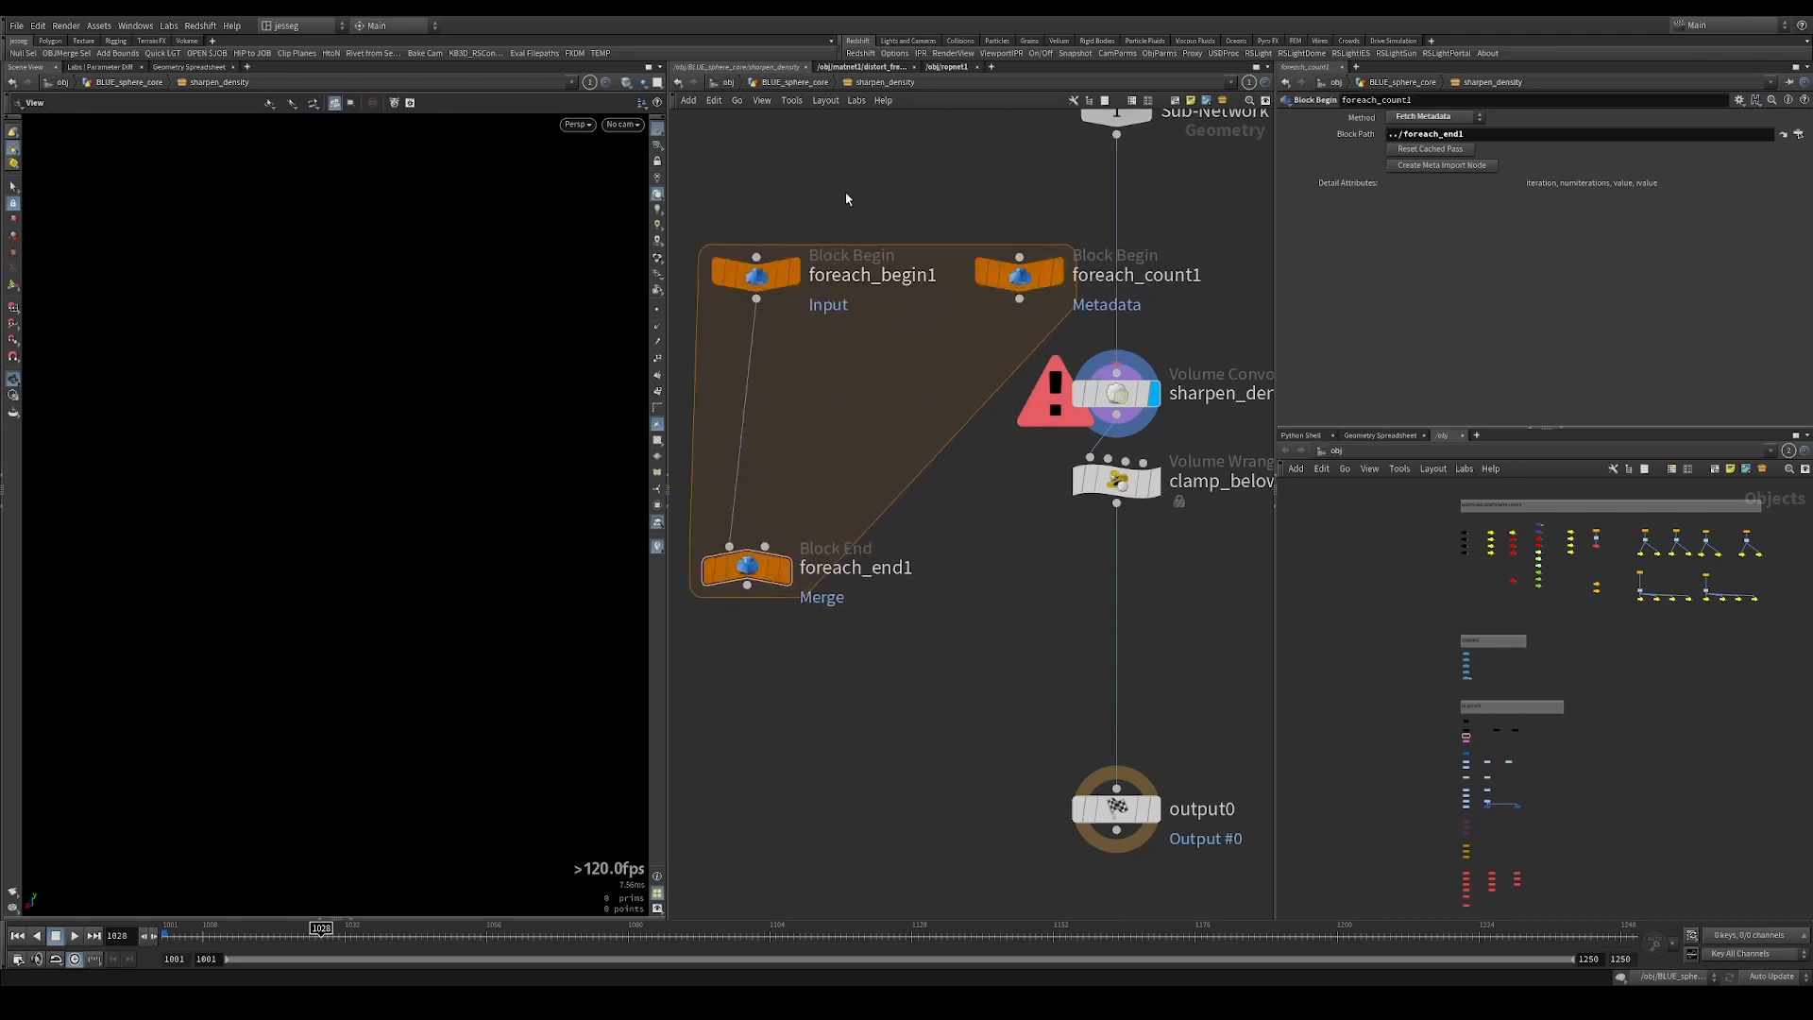
Connect Sub-Network Input #1 to foreach_begin1, and foreach_begin1 to sharpen_density's input.
{"action": "middle_click_drag", "start_coordinate": [1148, 140], "coordinate": [1141, 345]}
{"action": "left_click", "coordinate": [746, 463]}
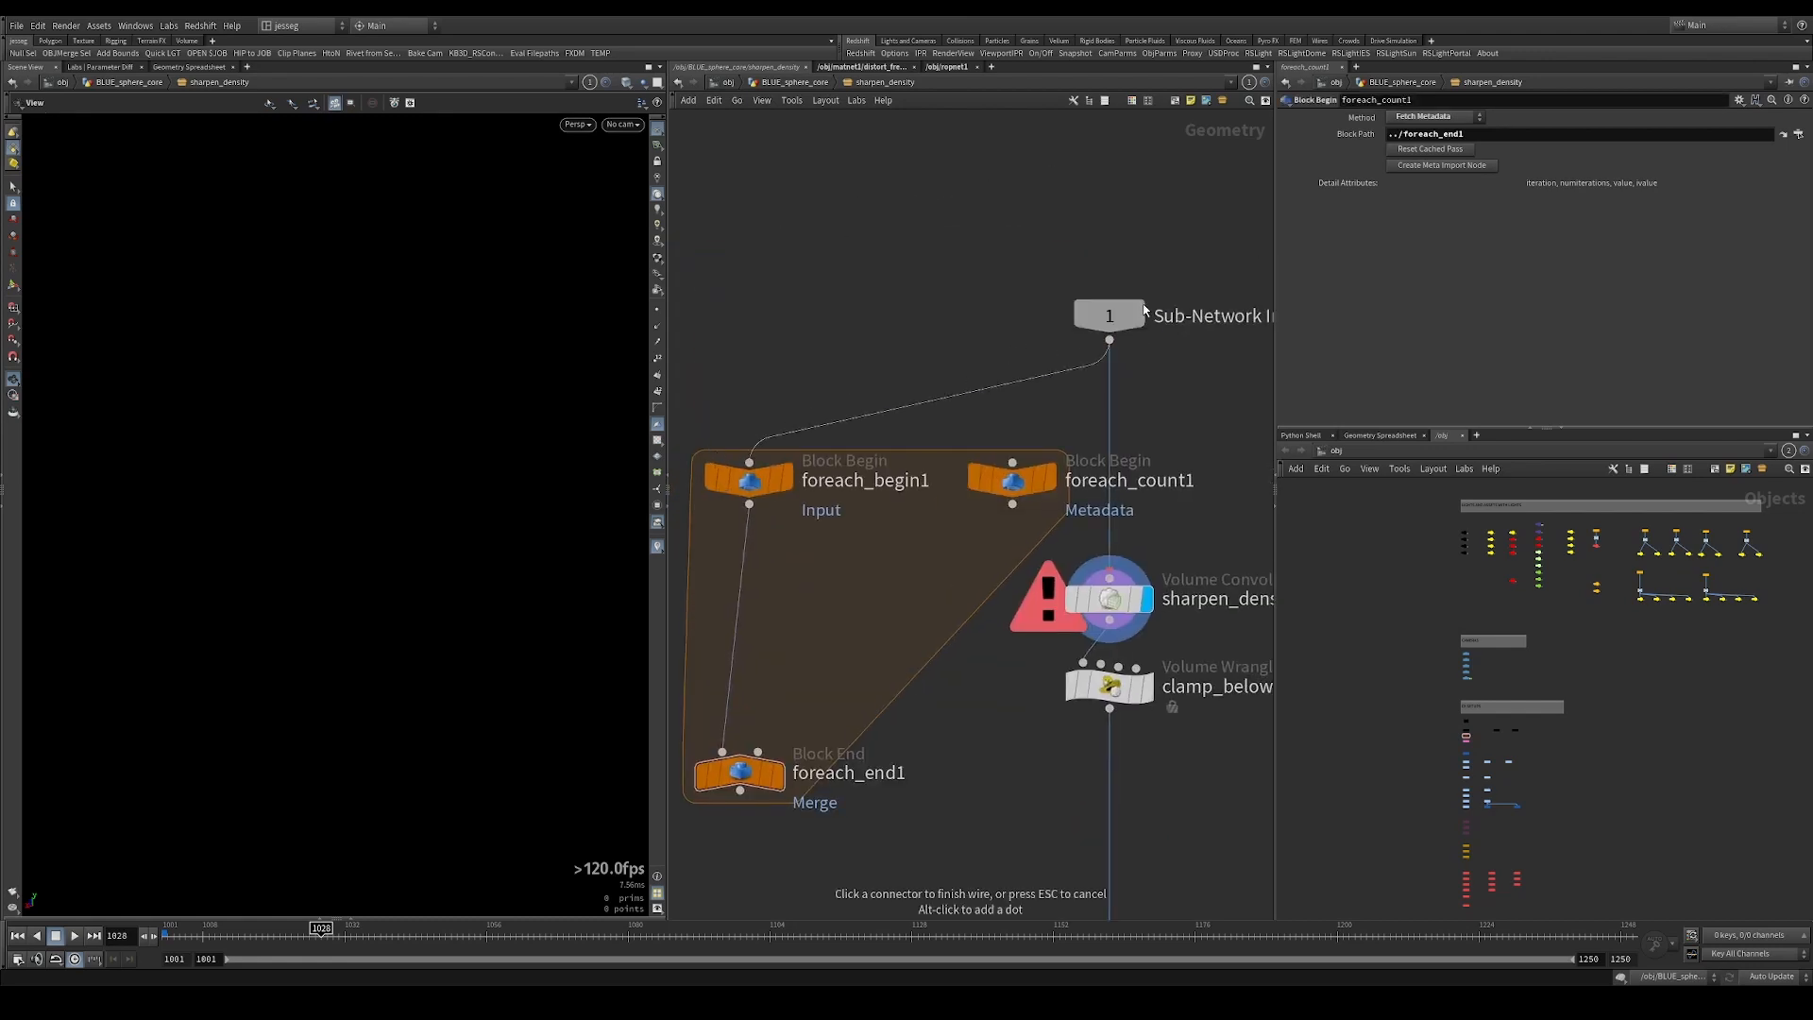
{"action": "left_click", "coordinate": [1109, 339]}
{"action": "scroll", "coordinate": [986, 568], "scroll_direction": "down", "scroll_amount": 3}
{"action": "left_click", "coordinate": [1050, 567]}
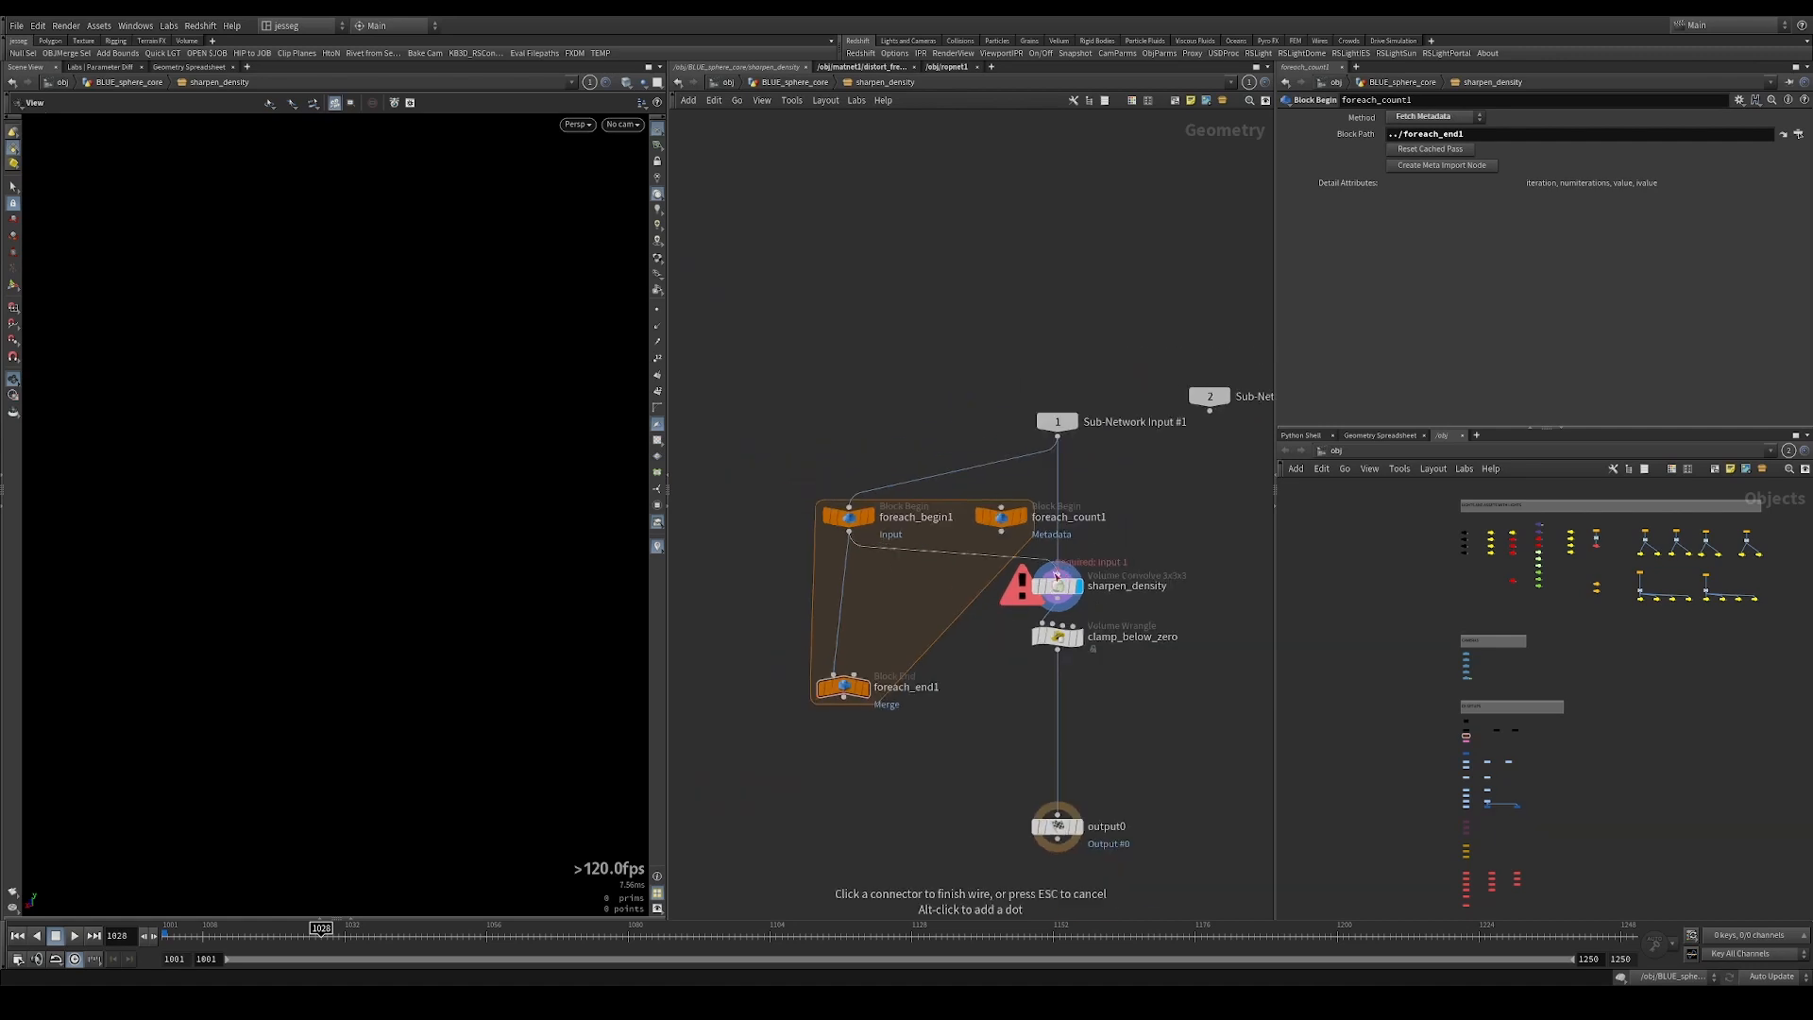
{"action": "left_click", "coordinate": [849, 534]}
Connect clamp_below_zero to foreach_end1's first input, and foreach_end1 to output0.
{"action": "left_click", "coordinate": [833, 674]}
{"action": "left_click", "coordinate": [1057, 649]}
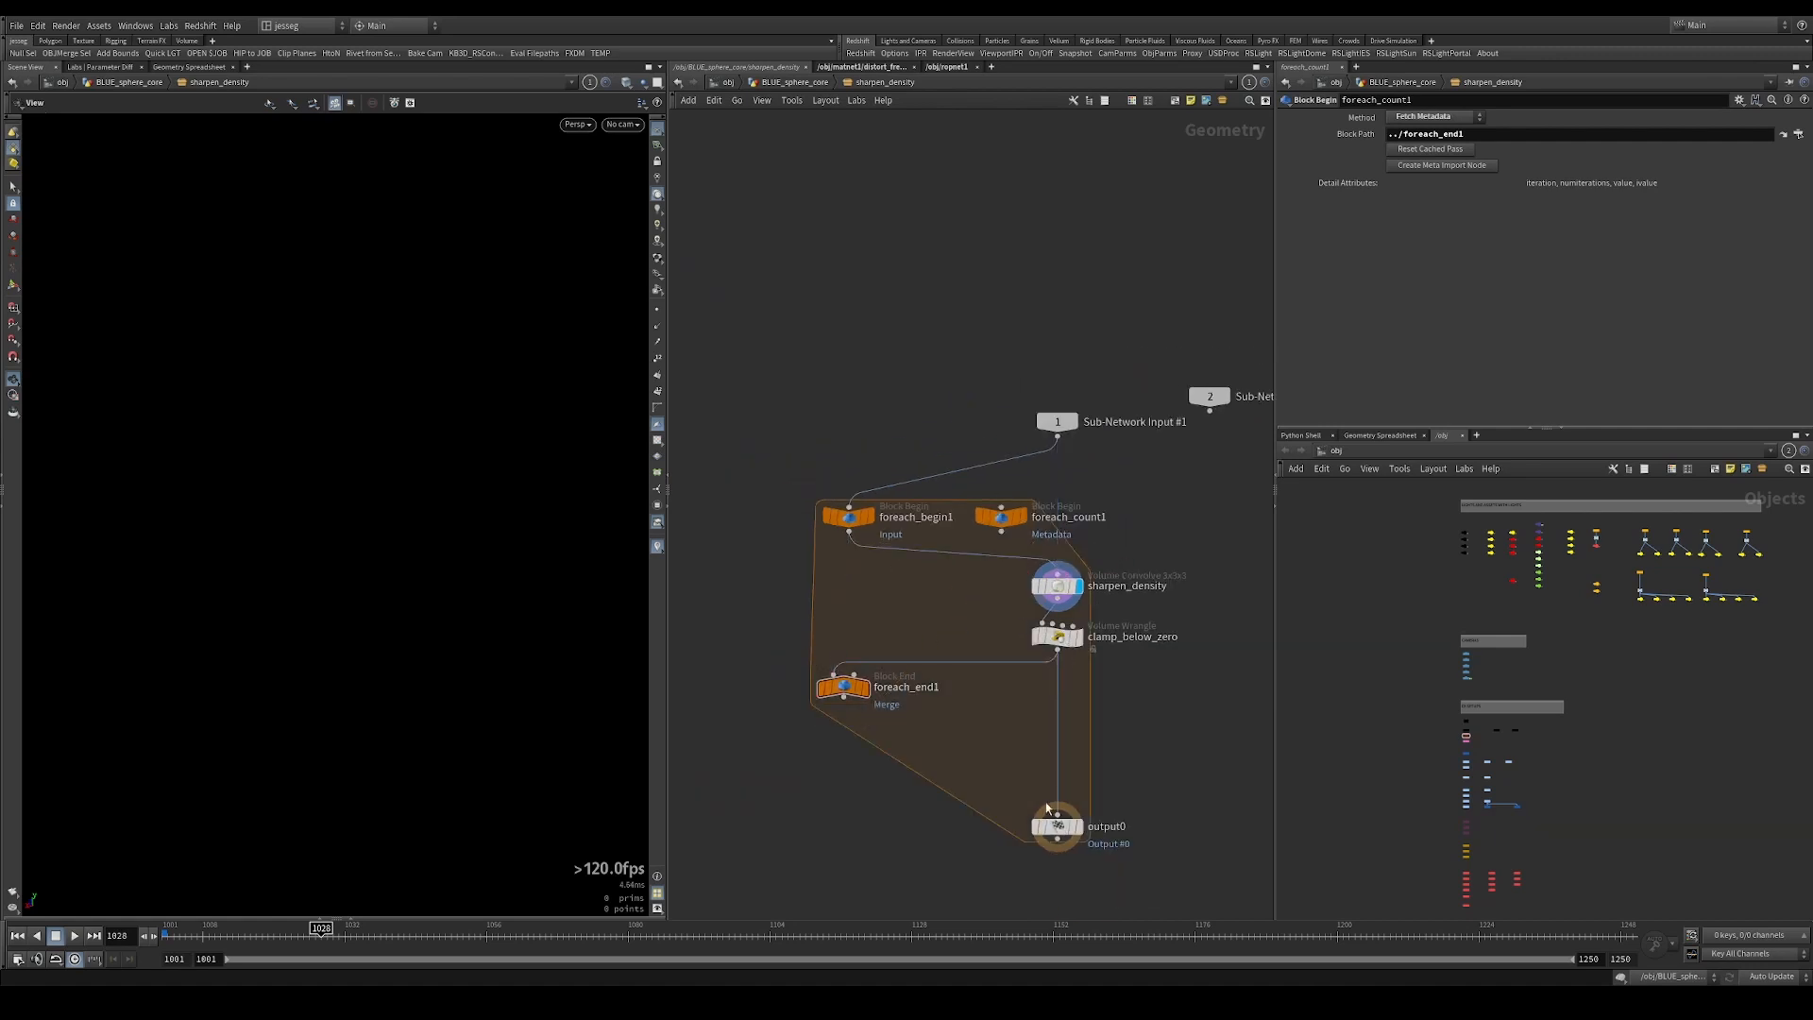
{"action": "left_click", "coordinate": [1056, 813]}
{"action": "left_click", "coordinate": [843, 698]}
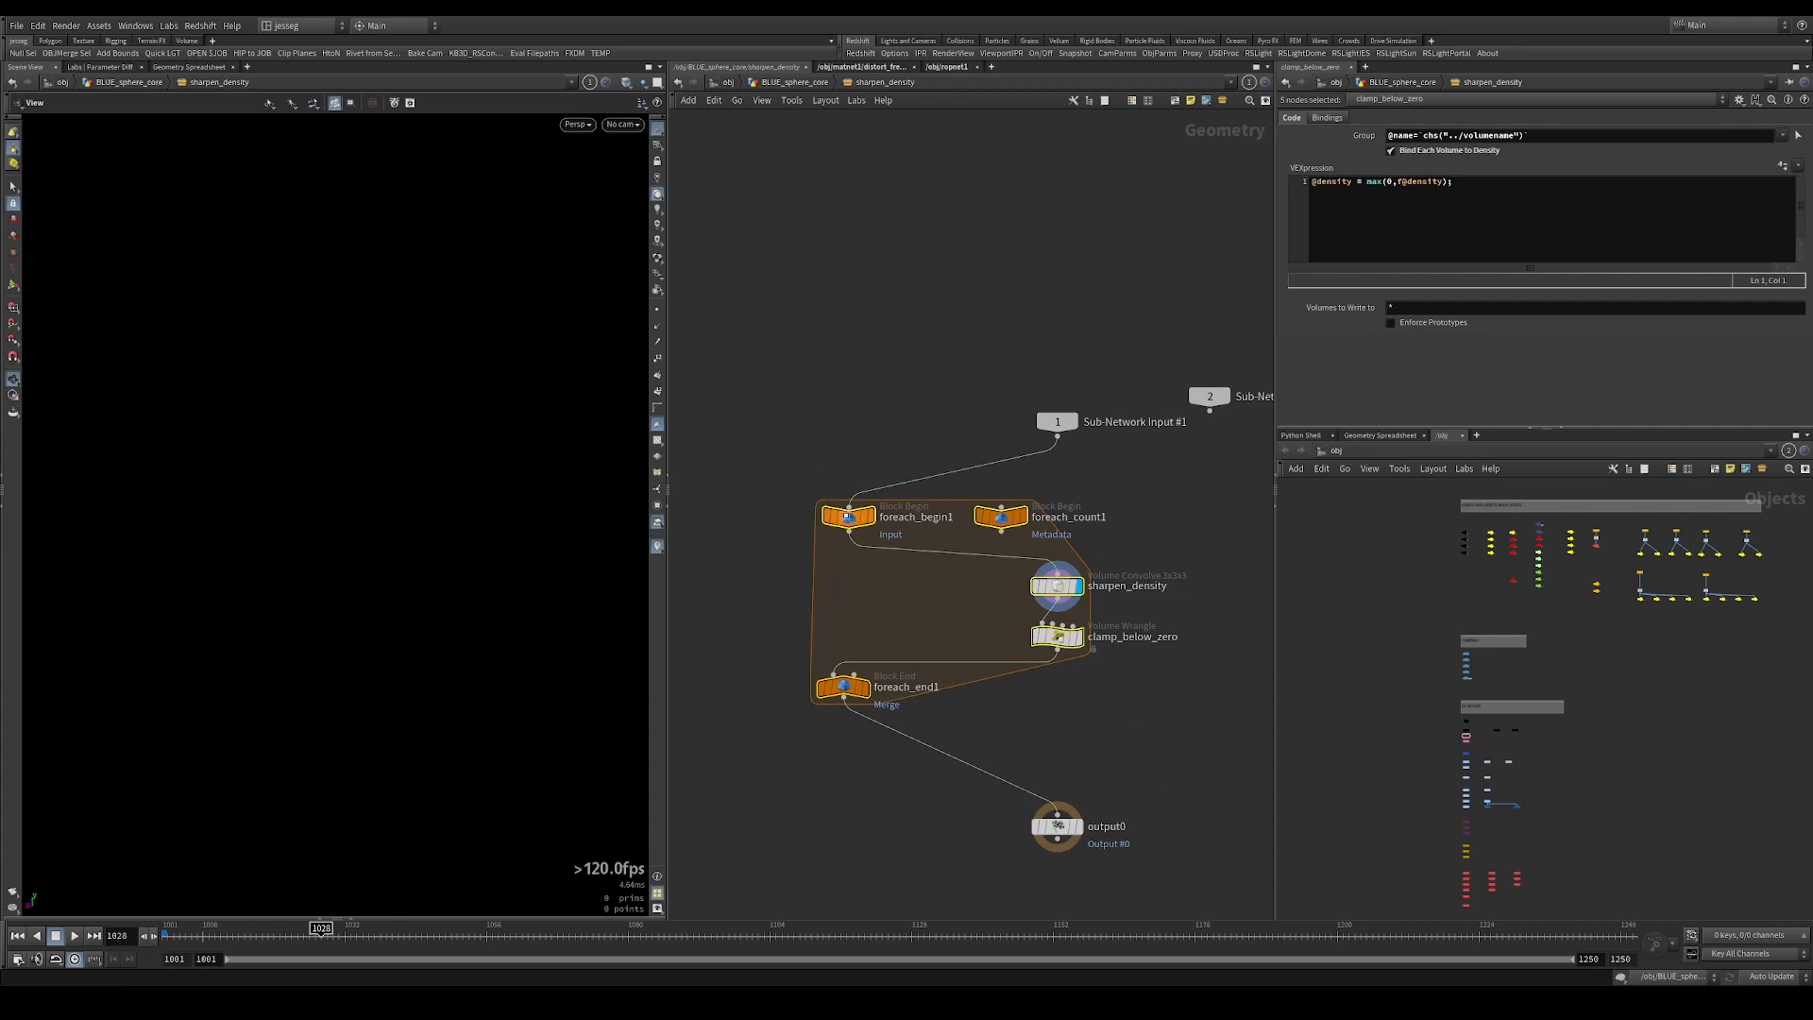
Lay out the loop nodes in a vertical chain under Sub-Network Input #1 and move foreach_count1 beside the loop.
{"action": "key", "text": "l"}
{"action": "left_click_drag", "start_coordinate": [856, 527], "coordinate": [1065, 509]}
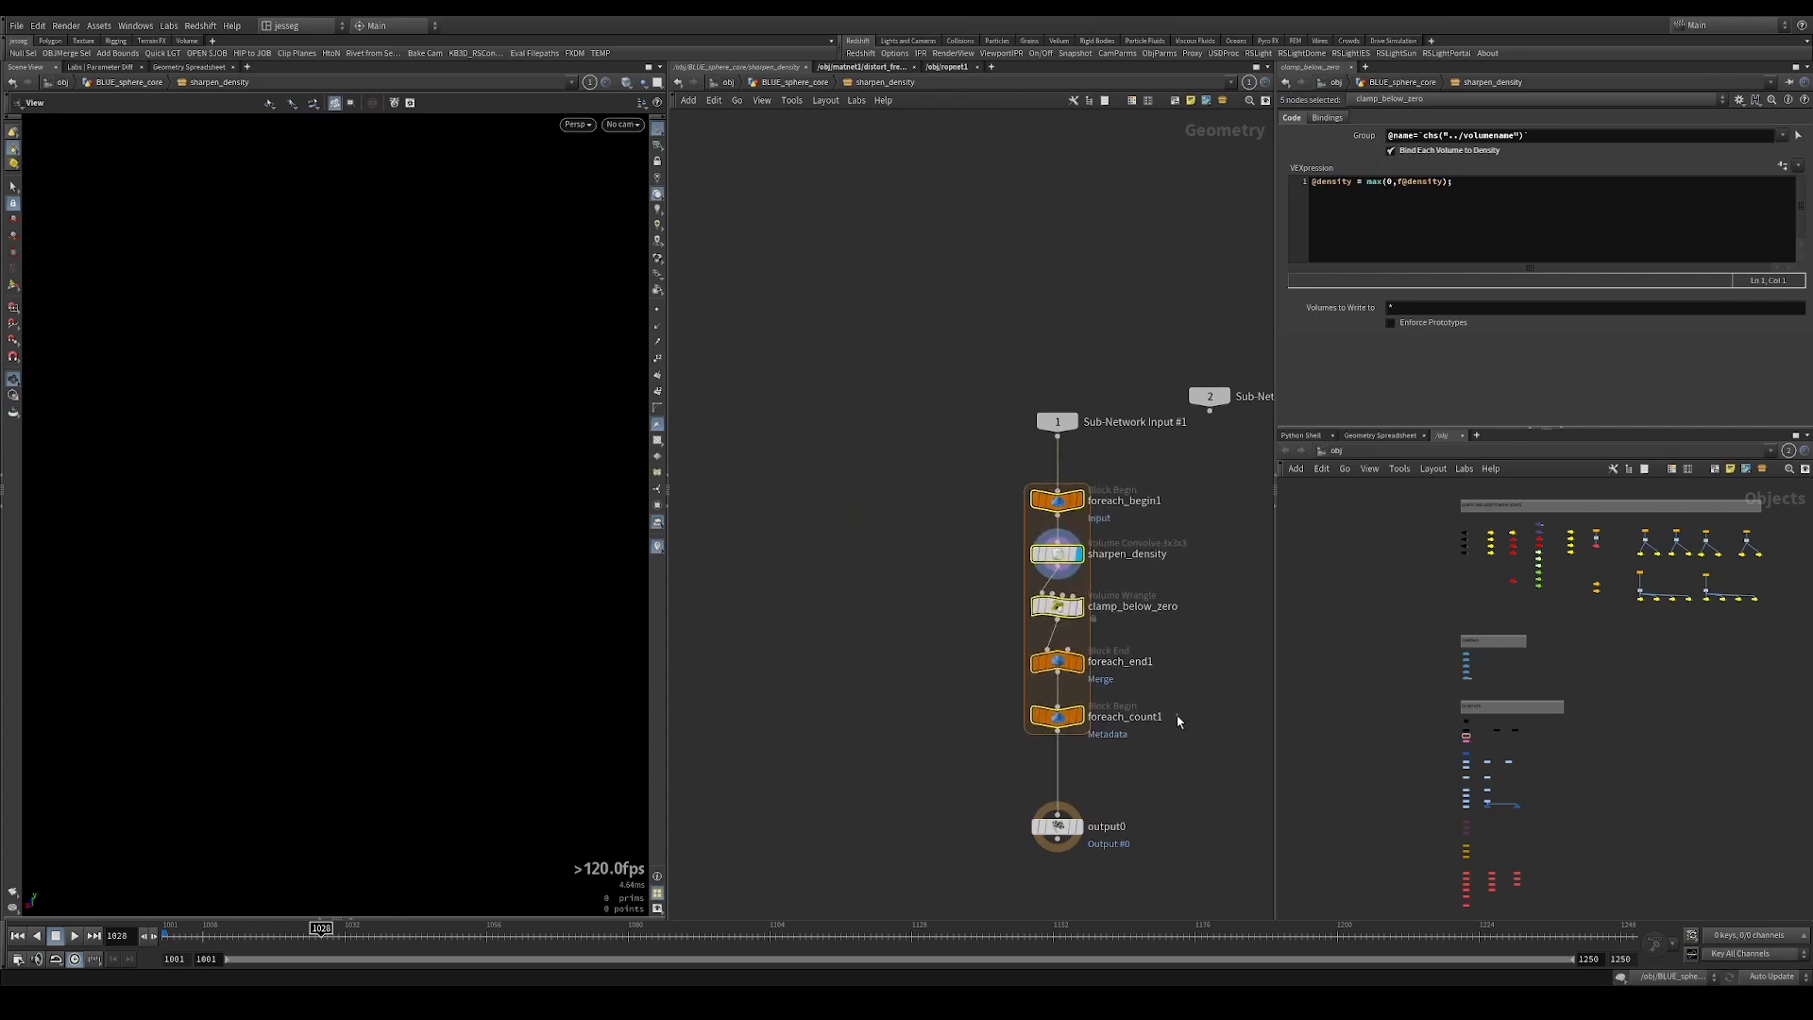
{"action": "left_click_drag", "start_coordinate": [1081, 727], "coordinate": [1229, 521]}
{"action": "left_click_drag", "start_coordinate": [943, 617], "coordinate": [1046, 557]}
Set the Iterations of foreach_end1 to 5.
{"action": "left_click_drag", "start_coordinate": [954, 490], "coordinate": [1056, 522]}
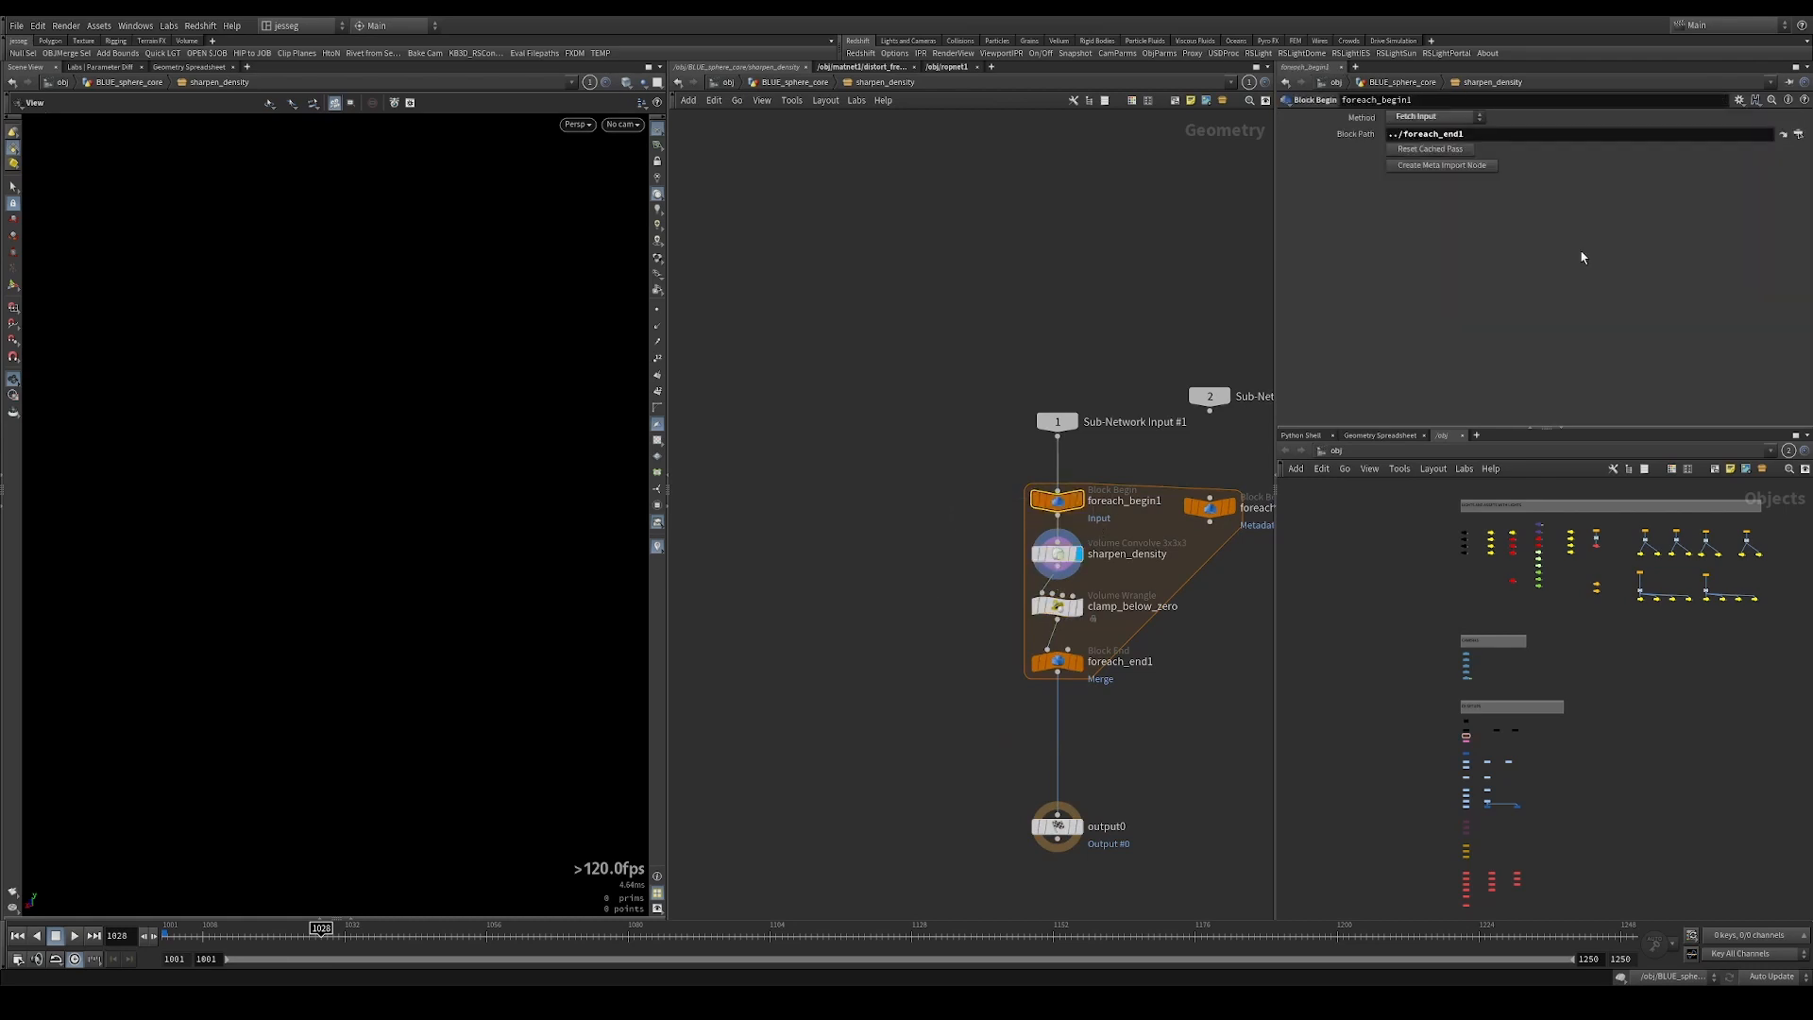
{"action": "left_click_drag", "start_coordinate": [1039, 641], "coordinate": [1114, 652]}
{"action": "type", "text": "5"}
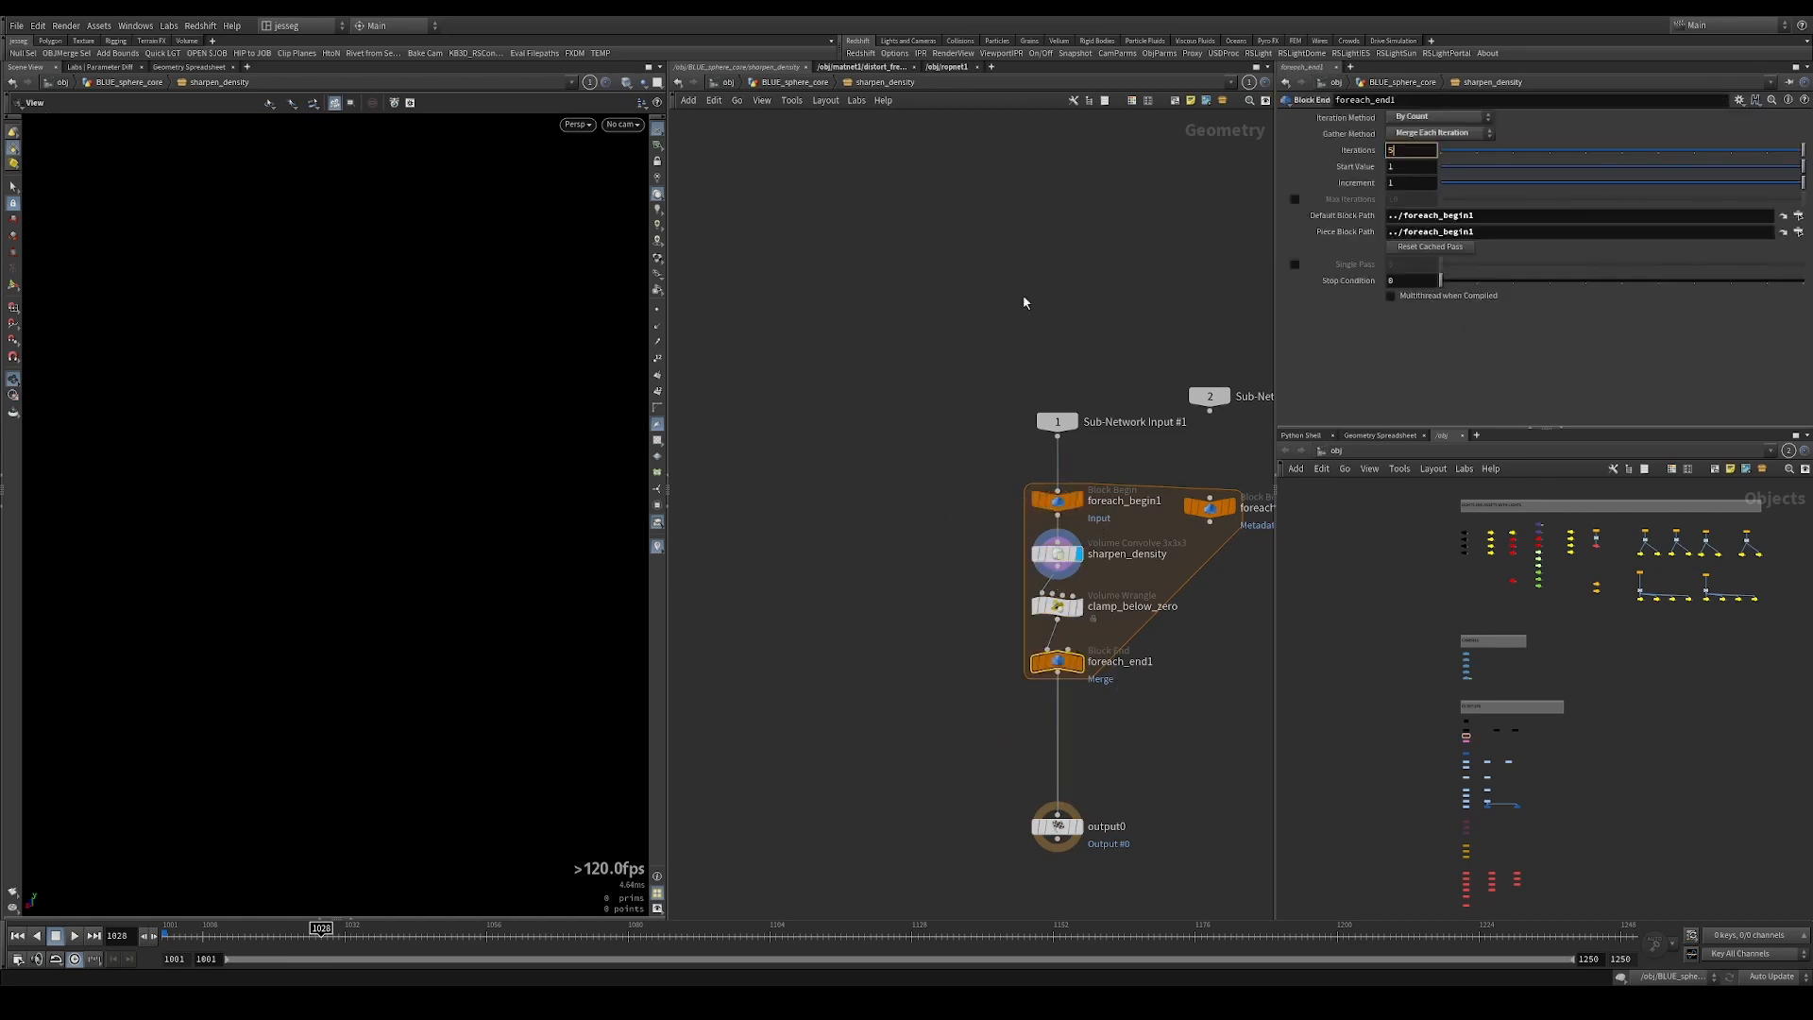
{"action": "key", "text": "Return"}
Return to BLUE_sphere_core, connect vdbadvect1 to the sharpen_density subnetwork's first input and display the subnetwork.
{"action": "key", "text": "u"}
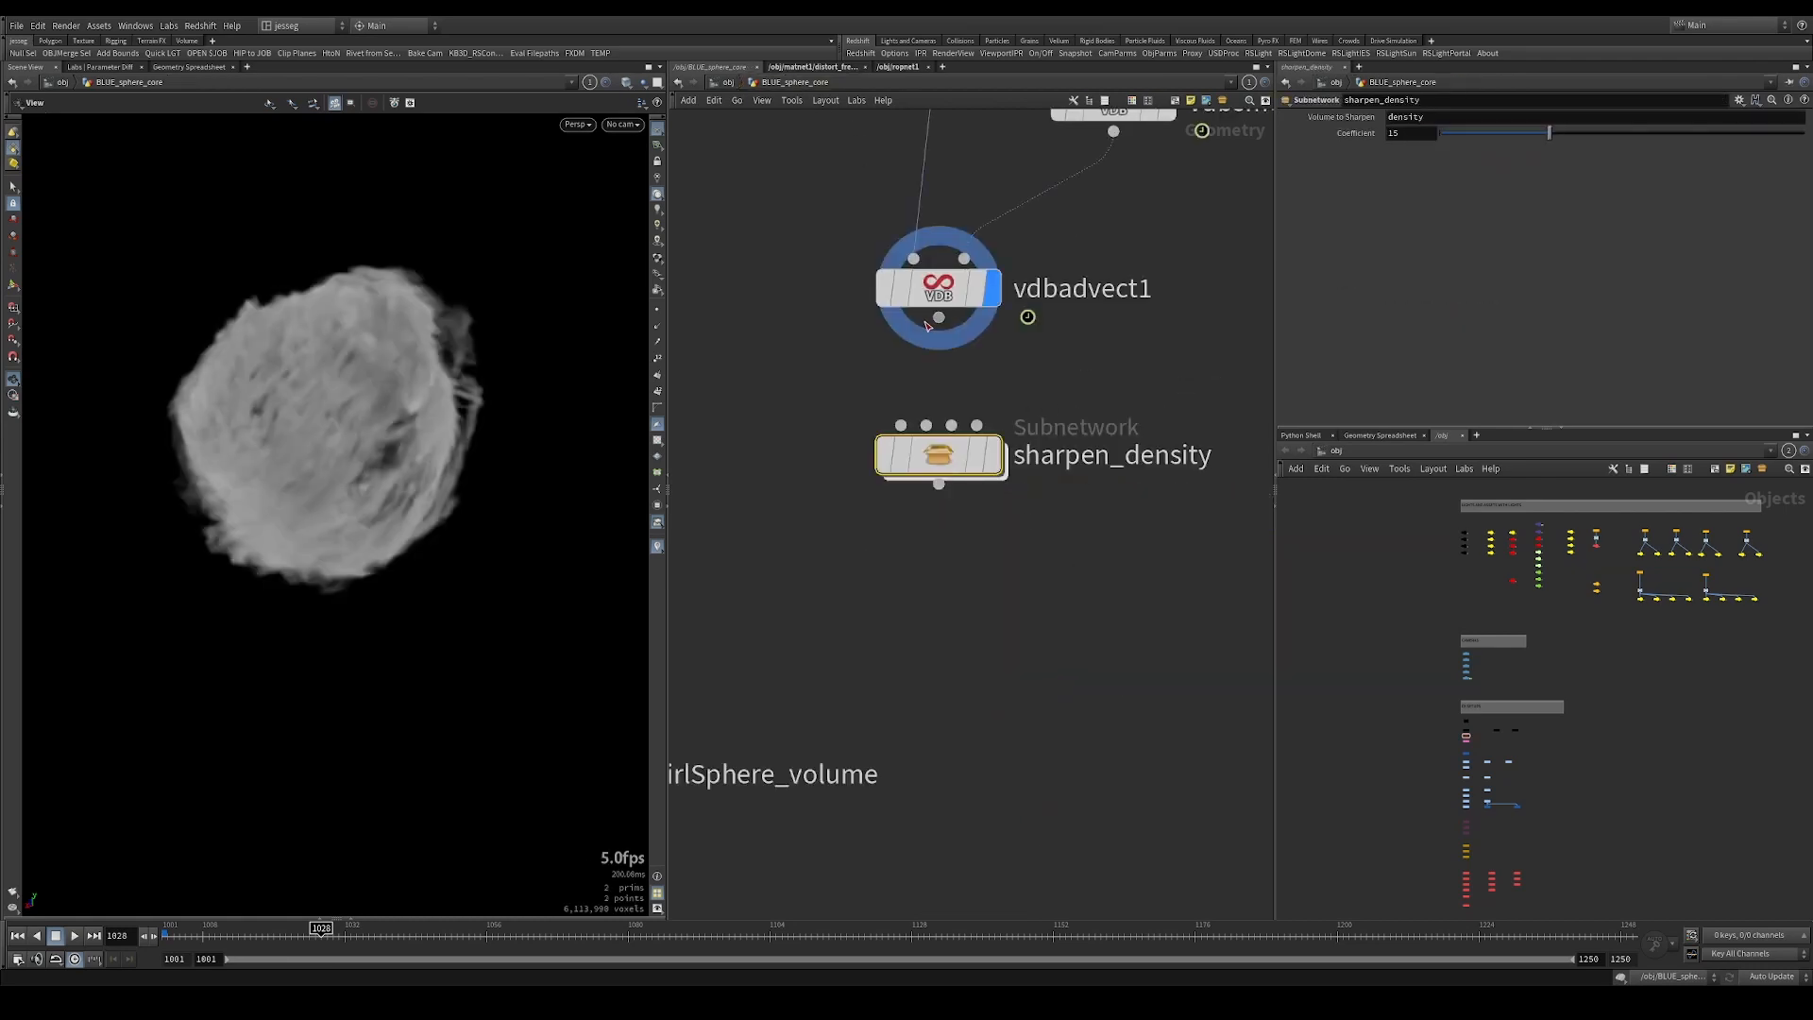
{"action": "left_click_drag", "start_coordinate": [933, 321], "coordinate": [901, 424]}
{"action": "left_click", "coordinate": [993, 457]}
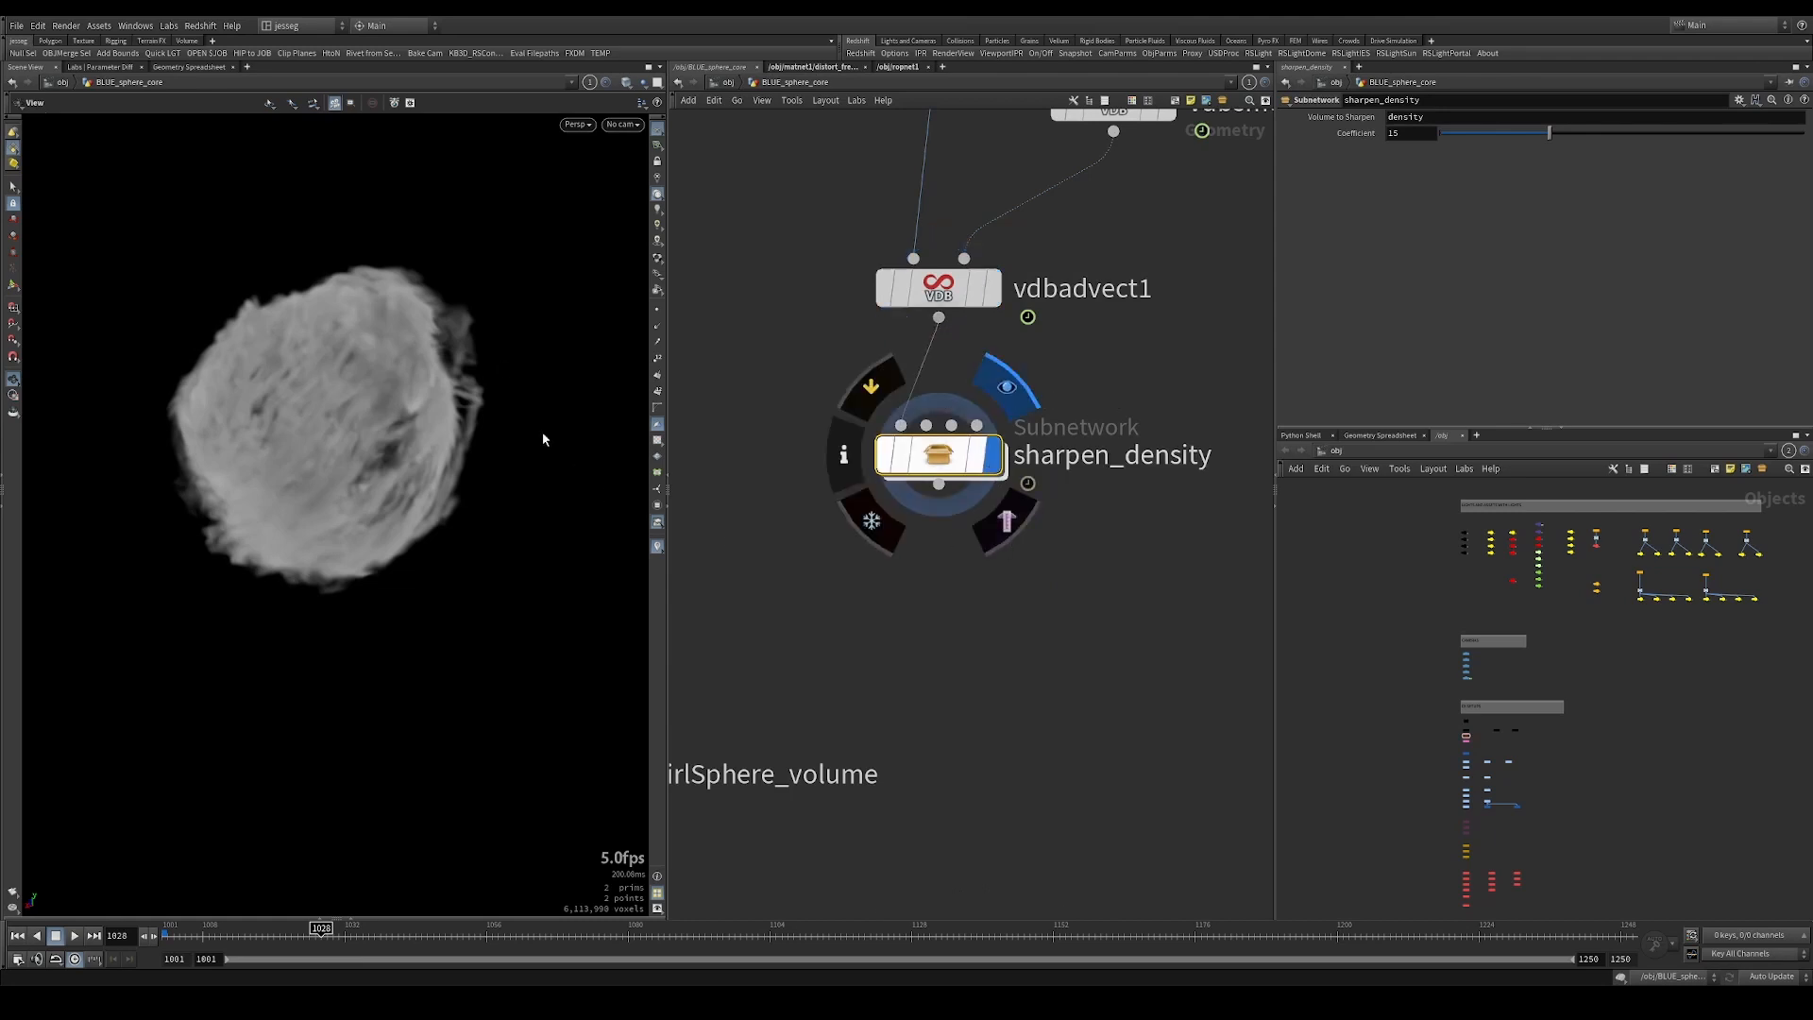
Inside the sharpen_density subnetwork, set the Gather Method of foreach_end1 to Feedback Each Iteration and display that node.
{"action": "left_click_drag", "start_coordinate": [480, 347], "coordinate": [972, 467]}
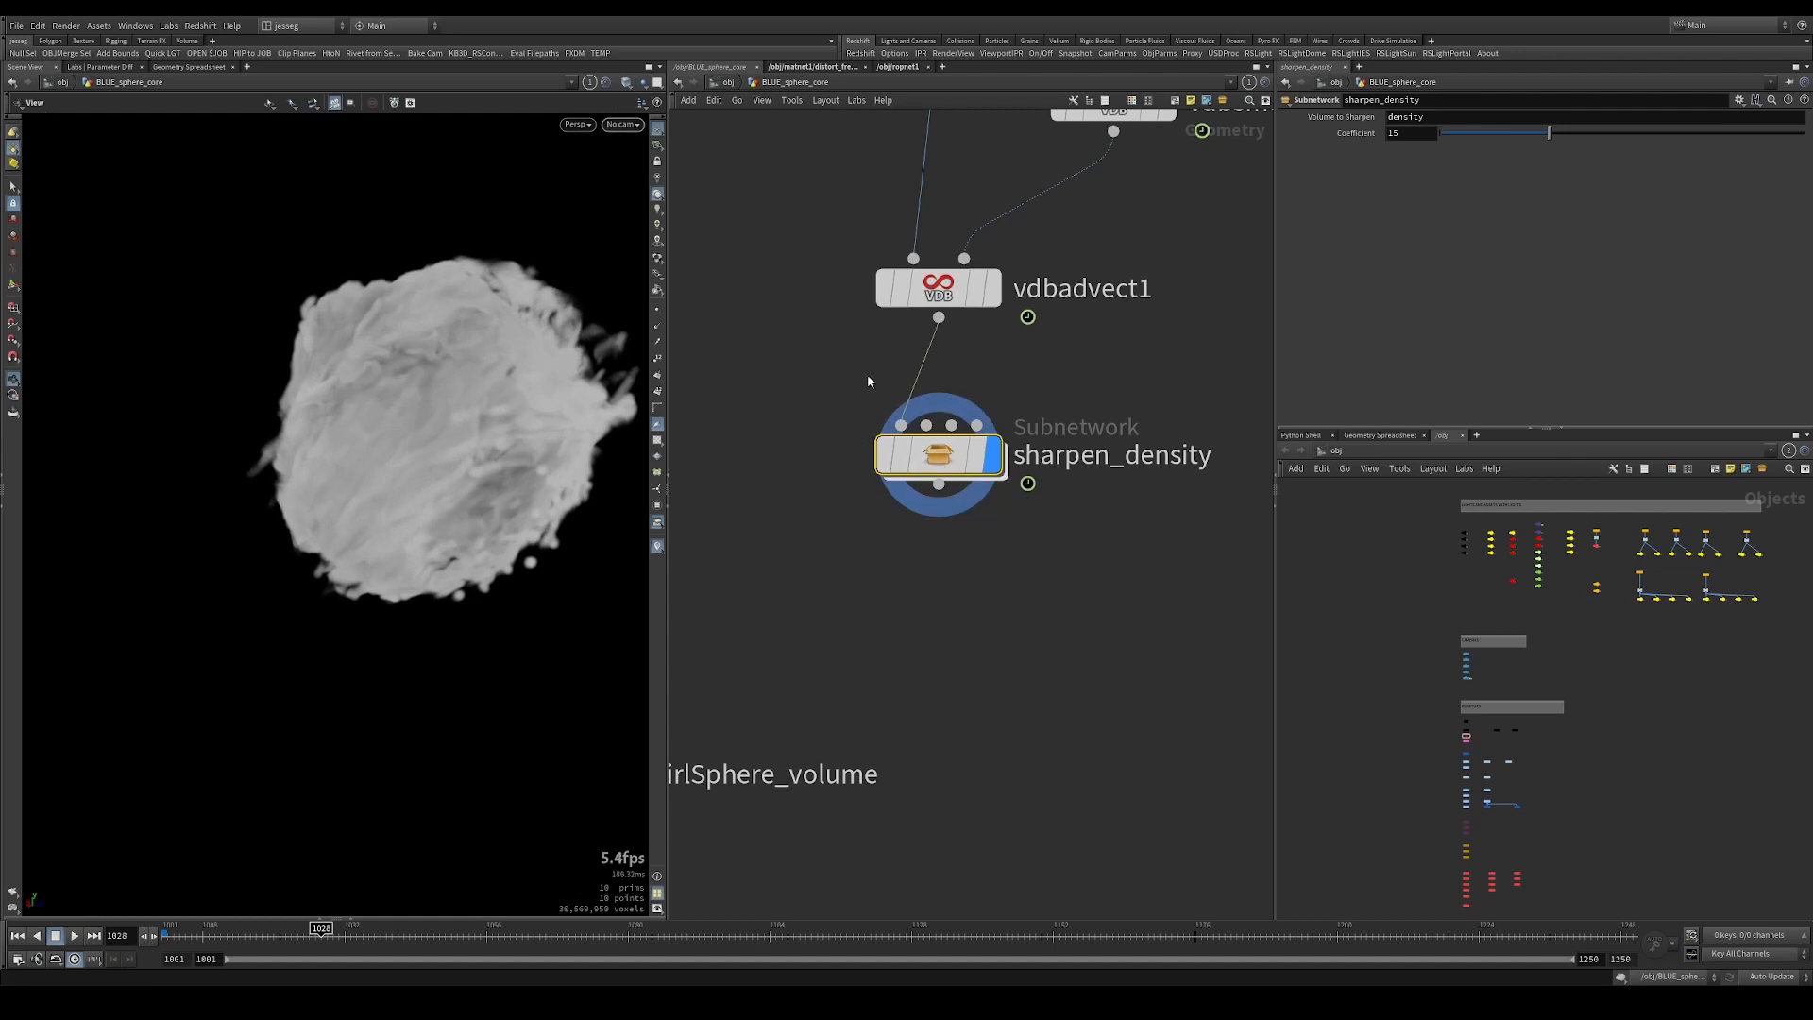
{"action": "double_click", "coordinate": [939, 455]}
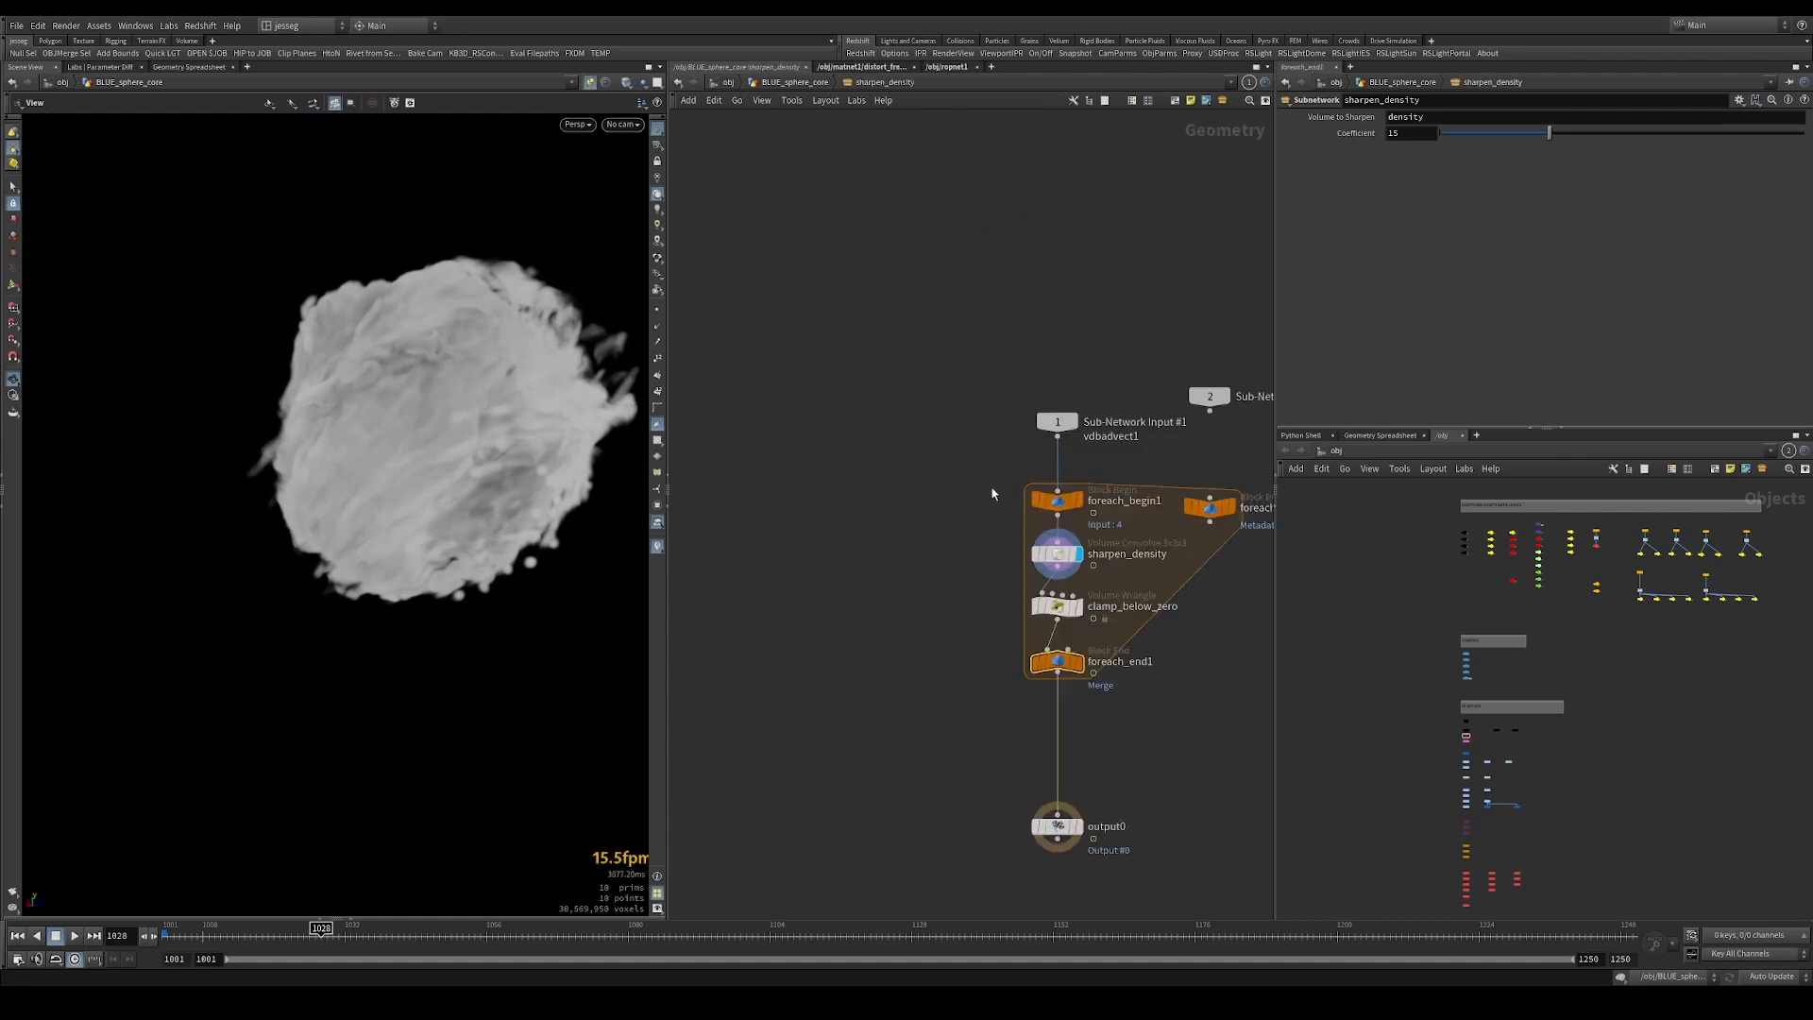
{"action": "left_click", "coordinate": [1057, 661]}
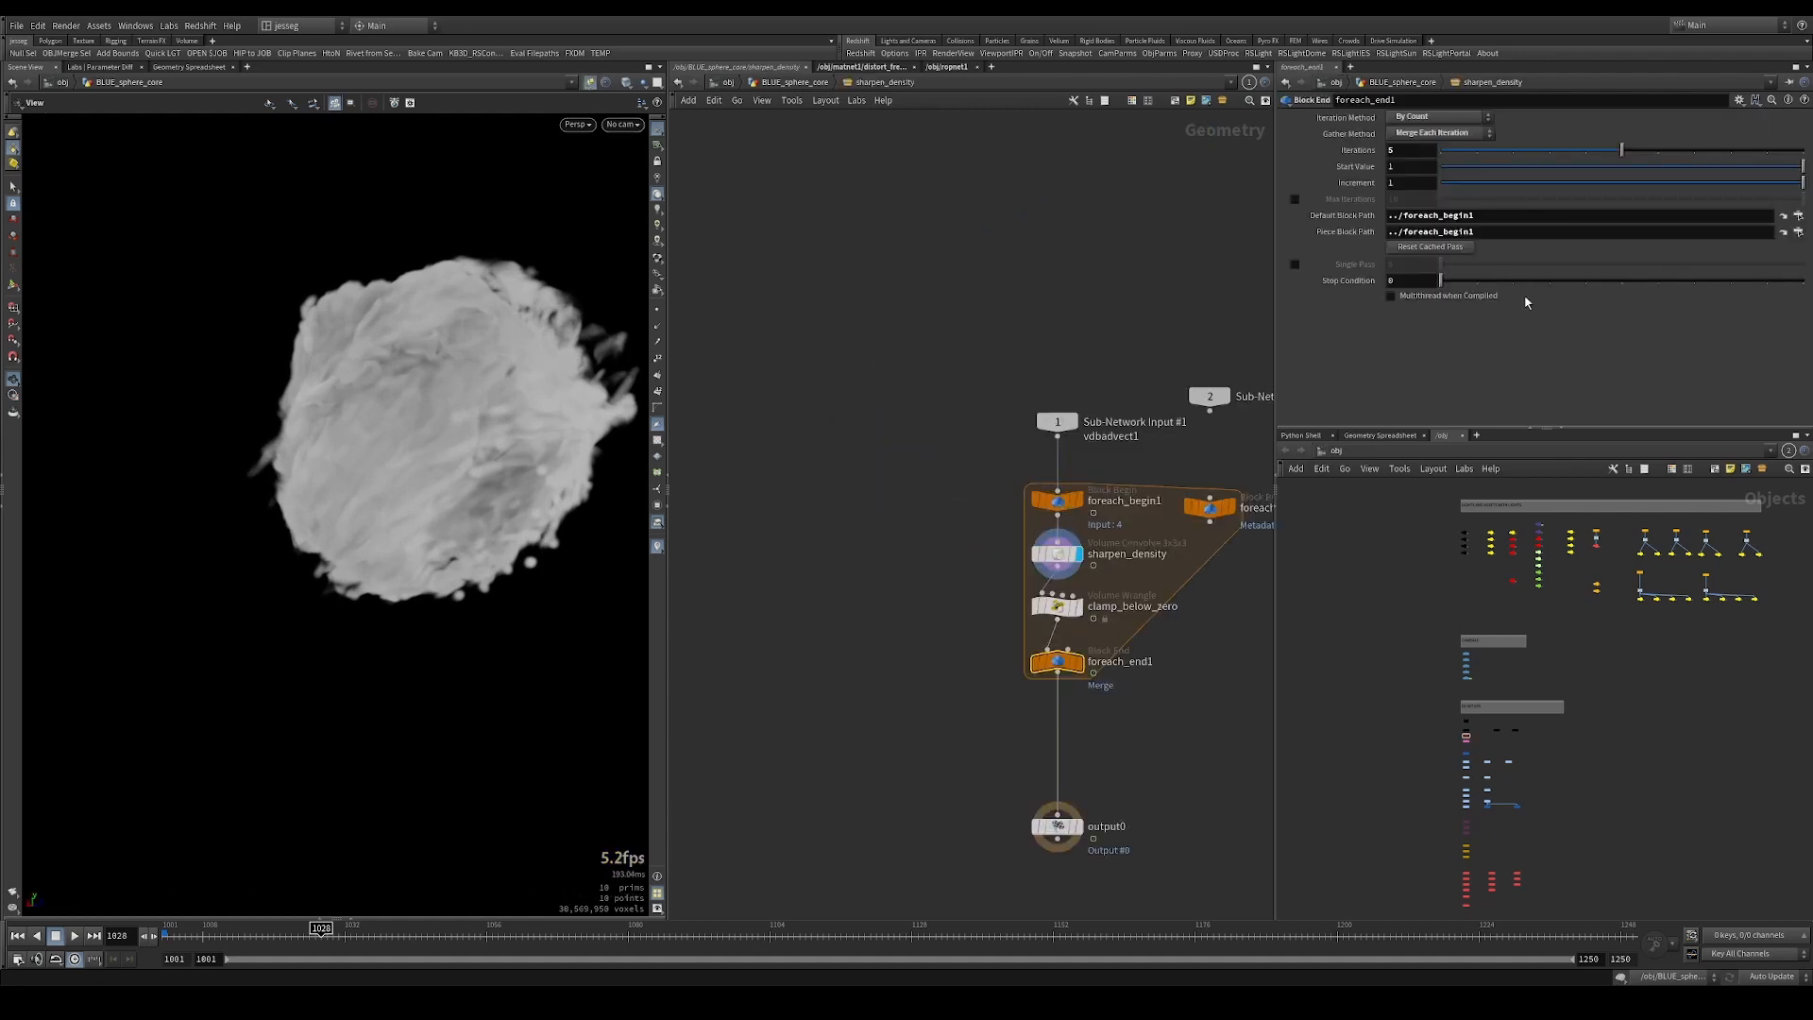
{"action": "left_click", "coordinate": [1421, 137]}
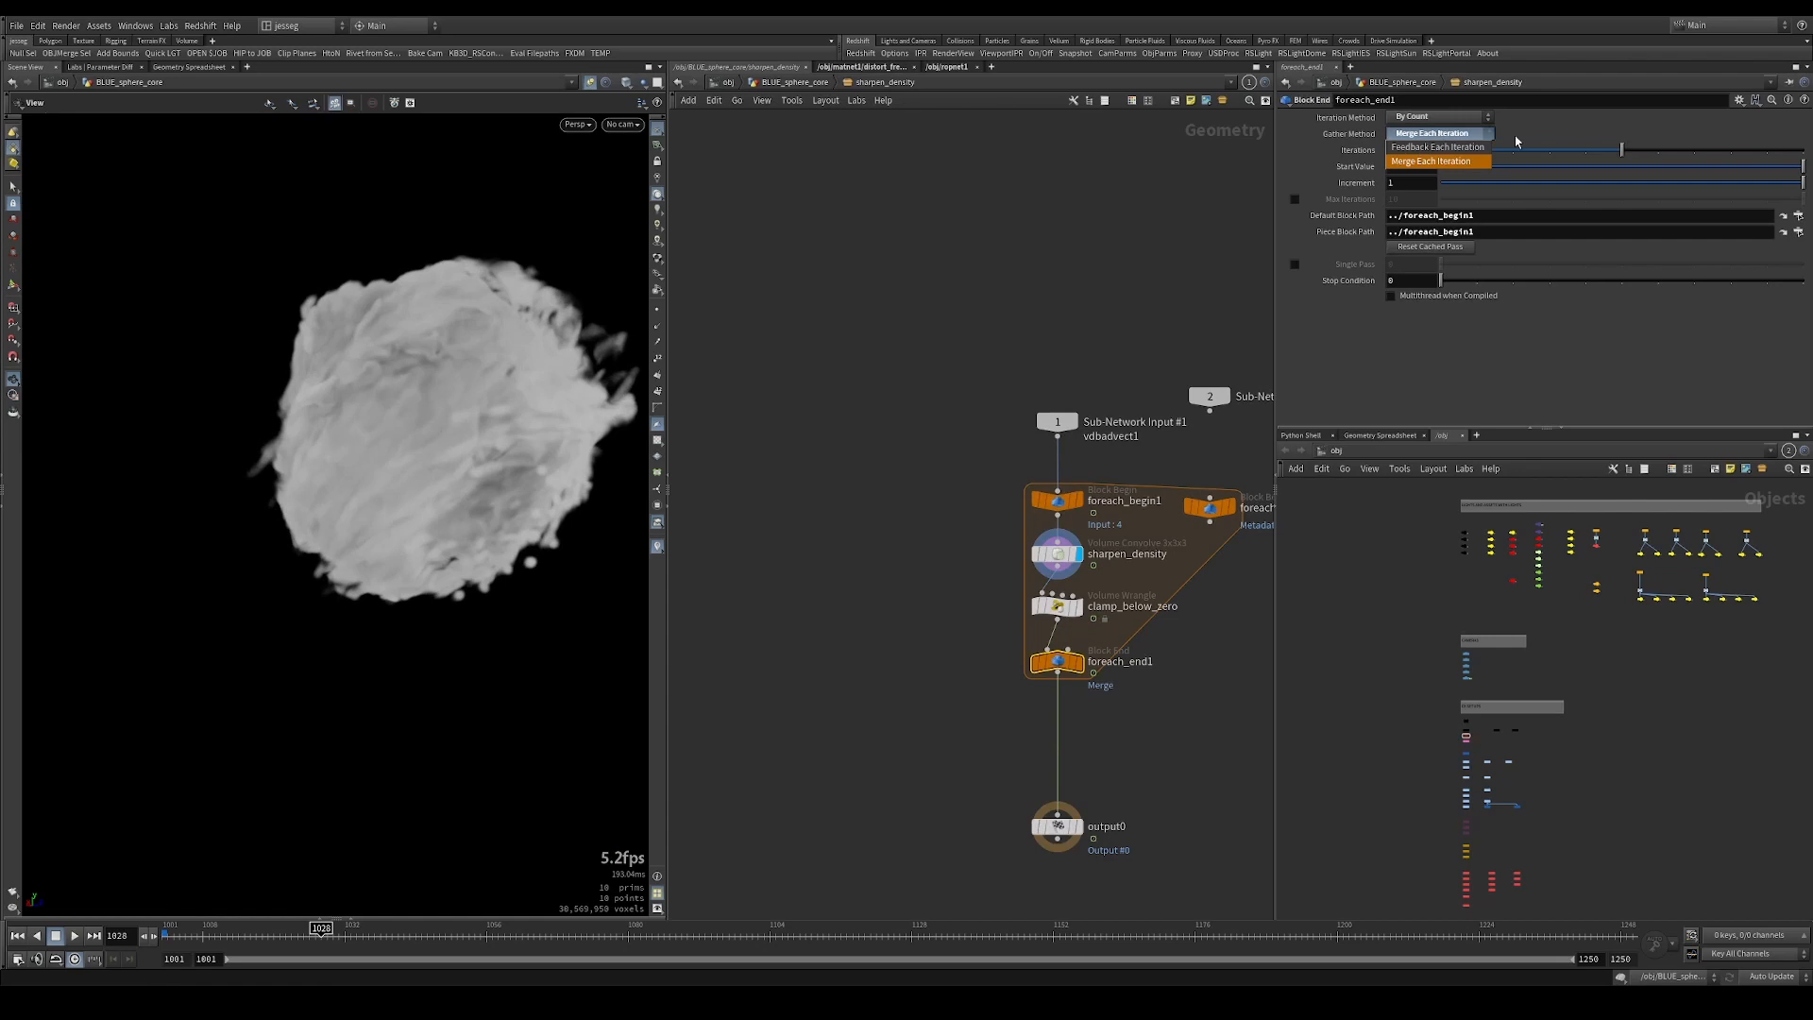
{"action": "left_click", "coordinate": [1454, 148]}
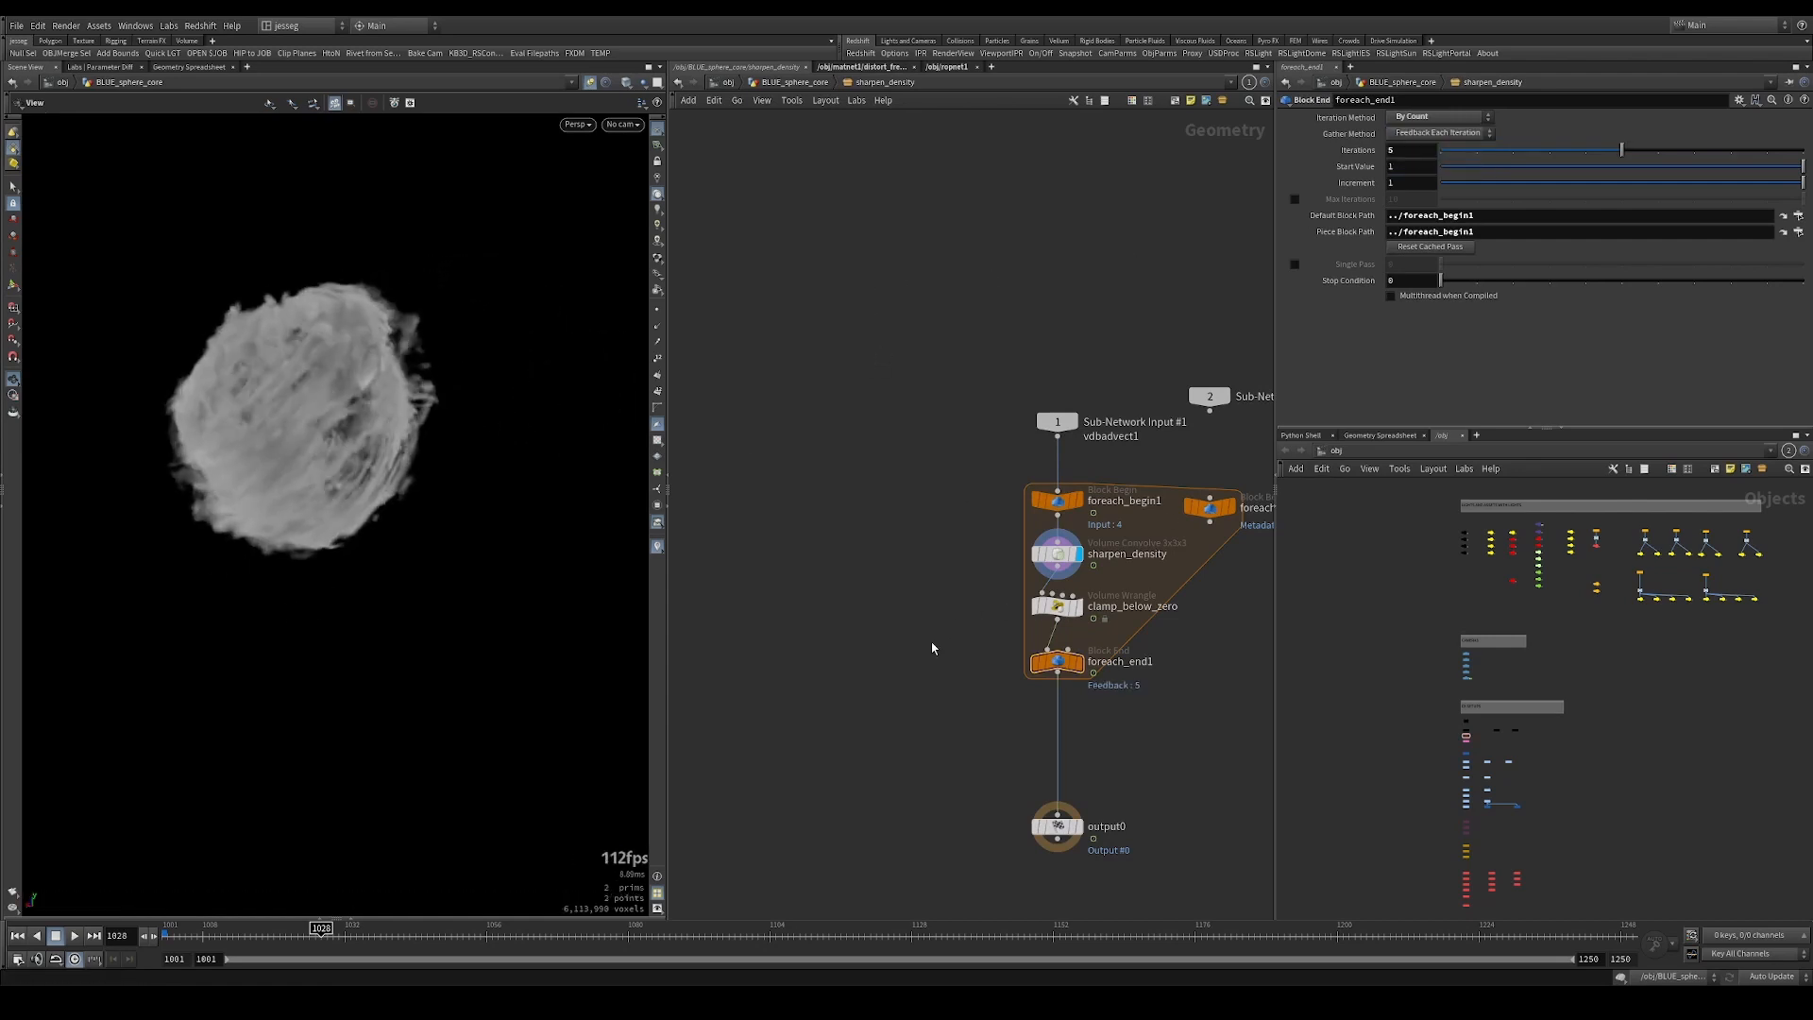
{"action": "key", "text": "r"}
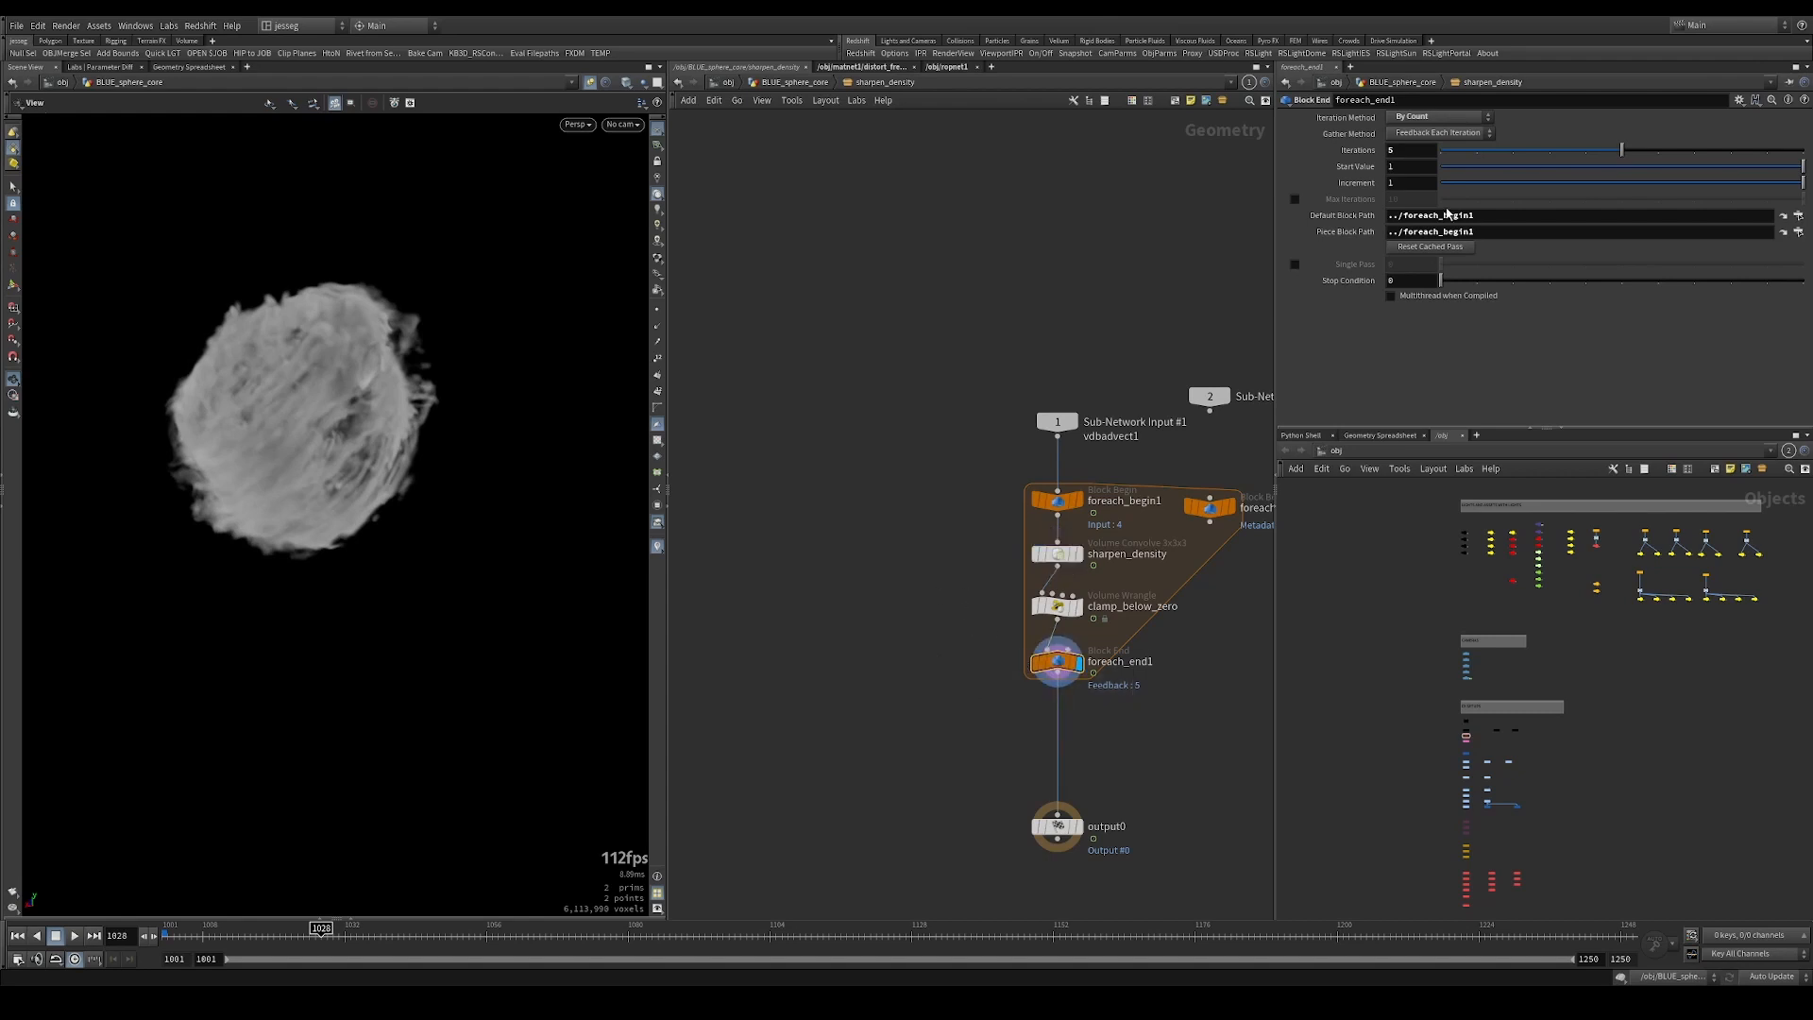
Set the Iterations of foreach_end1 to 1, check the resulting volume, and raise the Iterations to 7.
{"action": "left_click", "coordinate": [1407, 135]}
{"action": "left_click", "coordinate": [1404, 148]}
{"action": "double_click", "coordinate": [1398, 150]}
{"action": "type", "text": "1"}
{"action": "key", "text": "Return"}
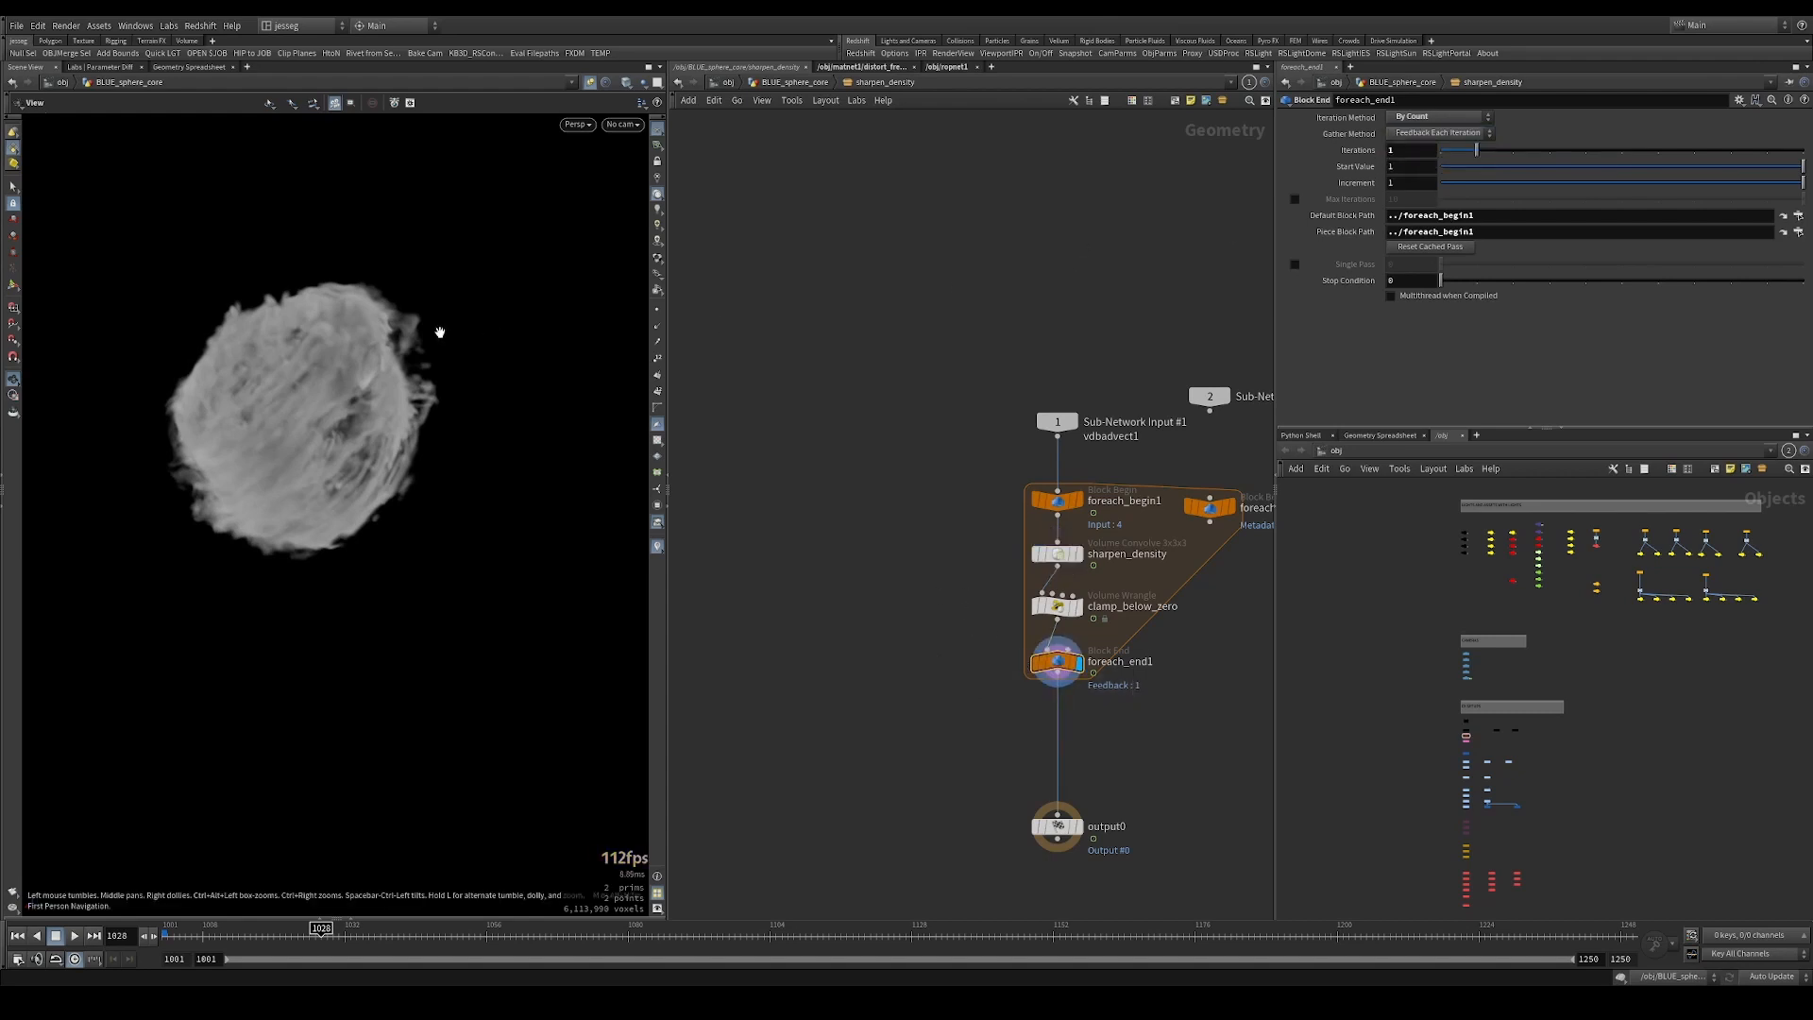
{"action": "left_click_drag", "start_coordinate": [1032, 485], "coordinate": [930, 417]}
{"action": "key", "text": "b"}
{"action": "key", "text": "b"}
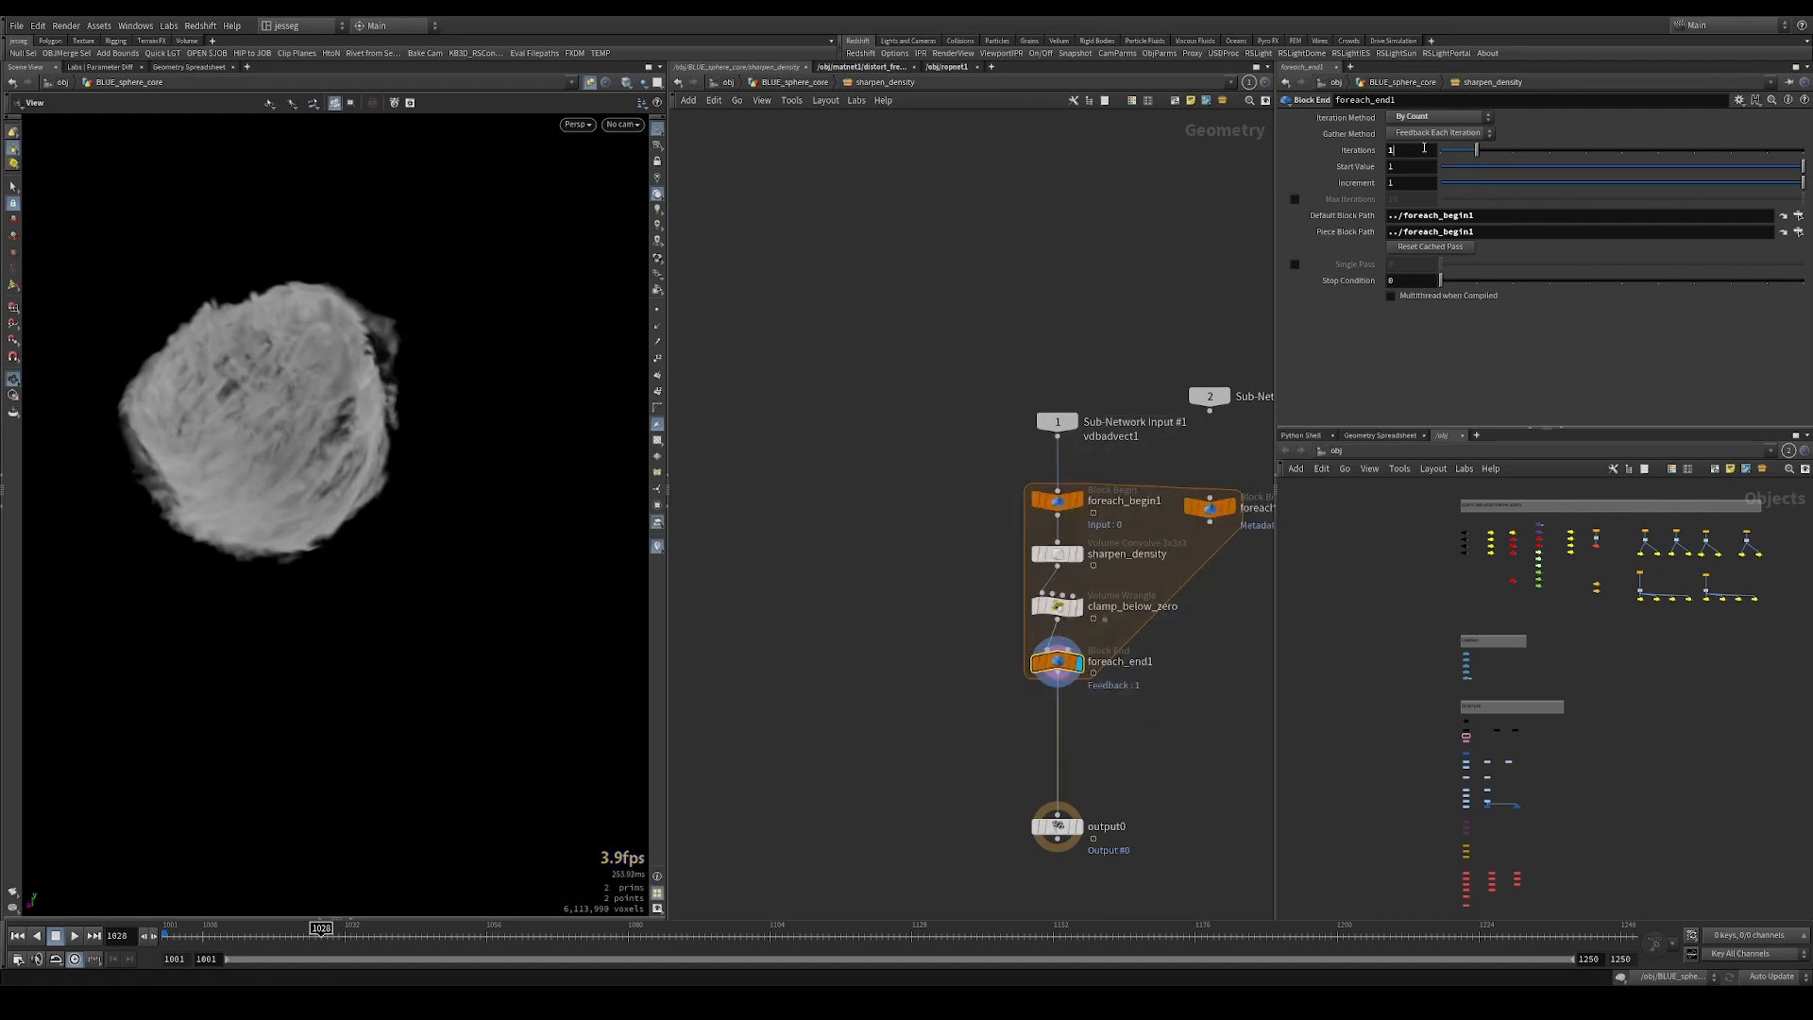
{"action": "type", "text": "5"}
{"action": "key", "text": "Return"}
Open volumeSharpen4 in BLUE_sphere_core and examine how its repeat_begin1 and repeat_end1 loop nodes are configured.
{"action": "left_click", "coordinate": [790, 86]}
{"action": "scroll", "coordinate": [768, 526], "scroll_direction": "down", "scroll_amount": 5}
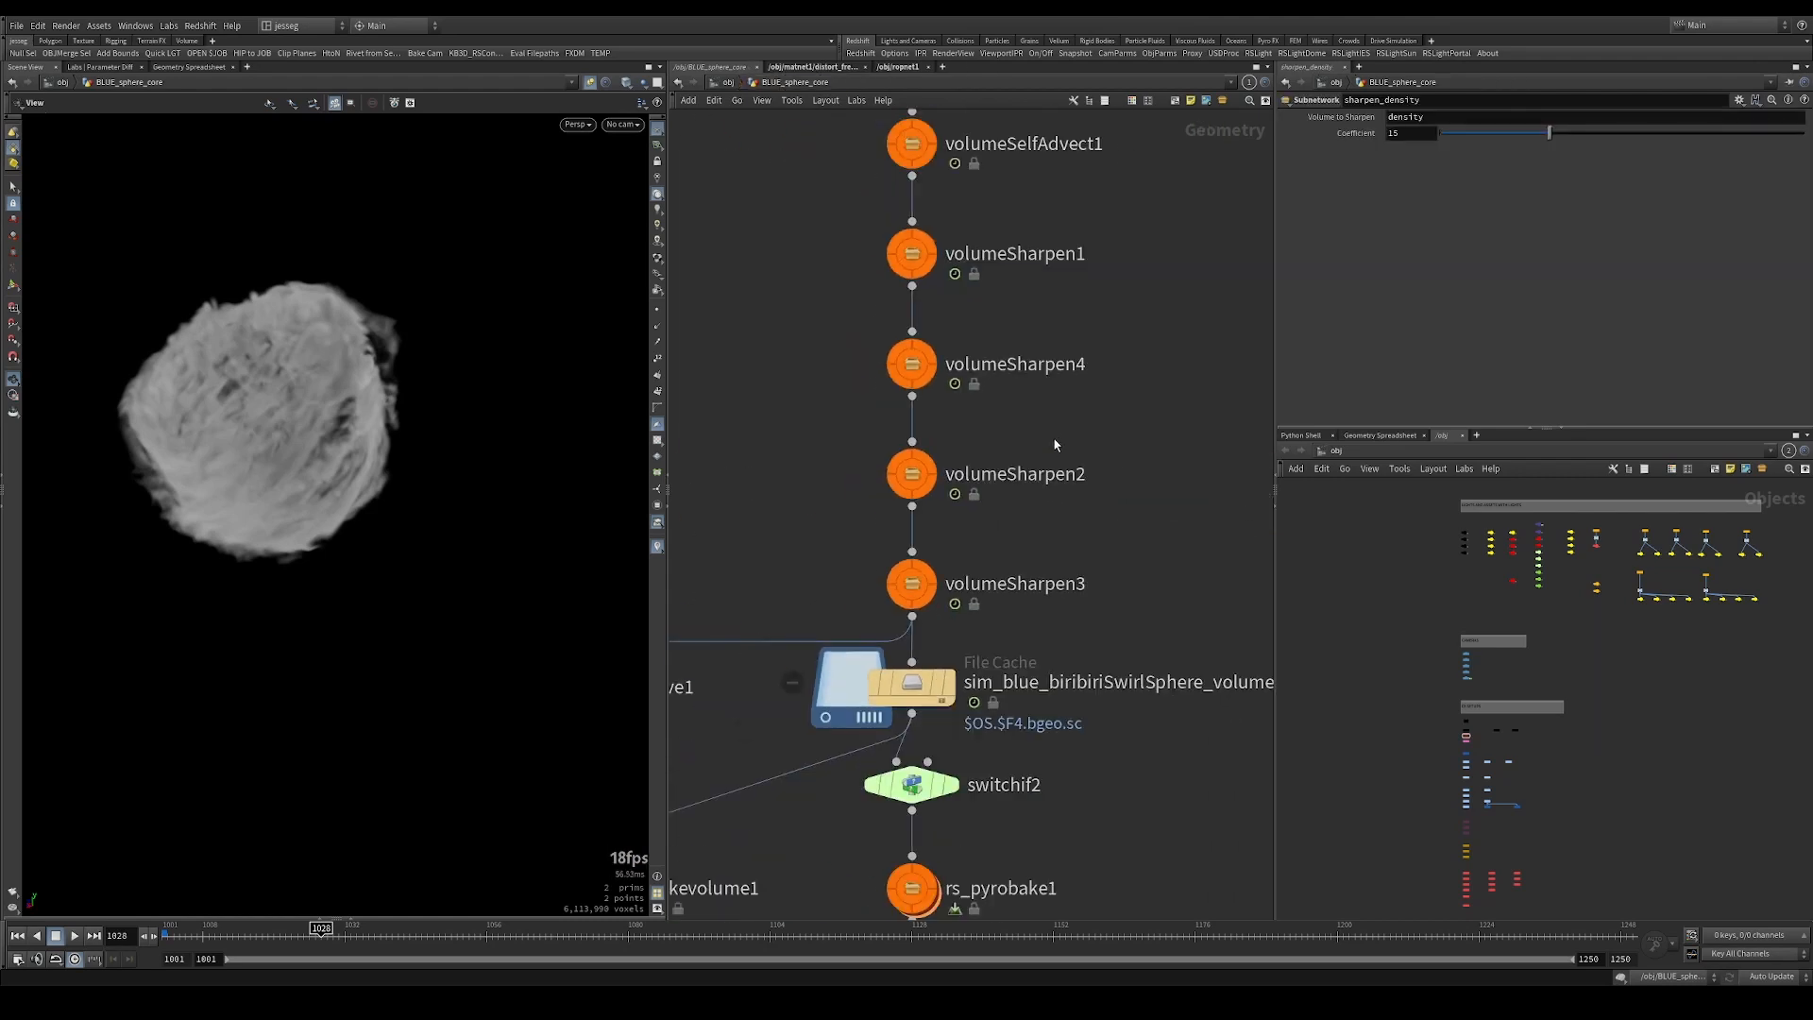
{"action": "middle_click_drag", "start_coordinate": [1047, 455], "coordinate": [849, 498]}
{"action": "left_click_drag", "start_coordinate": [988, 477], "coordinate": [1026, 525]}
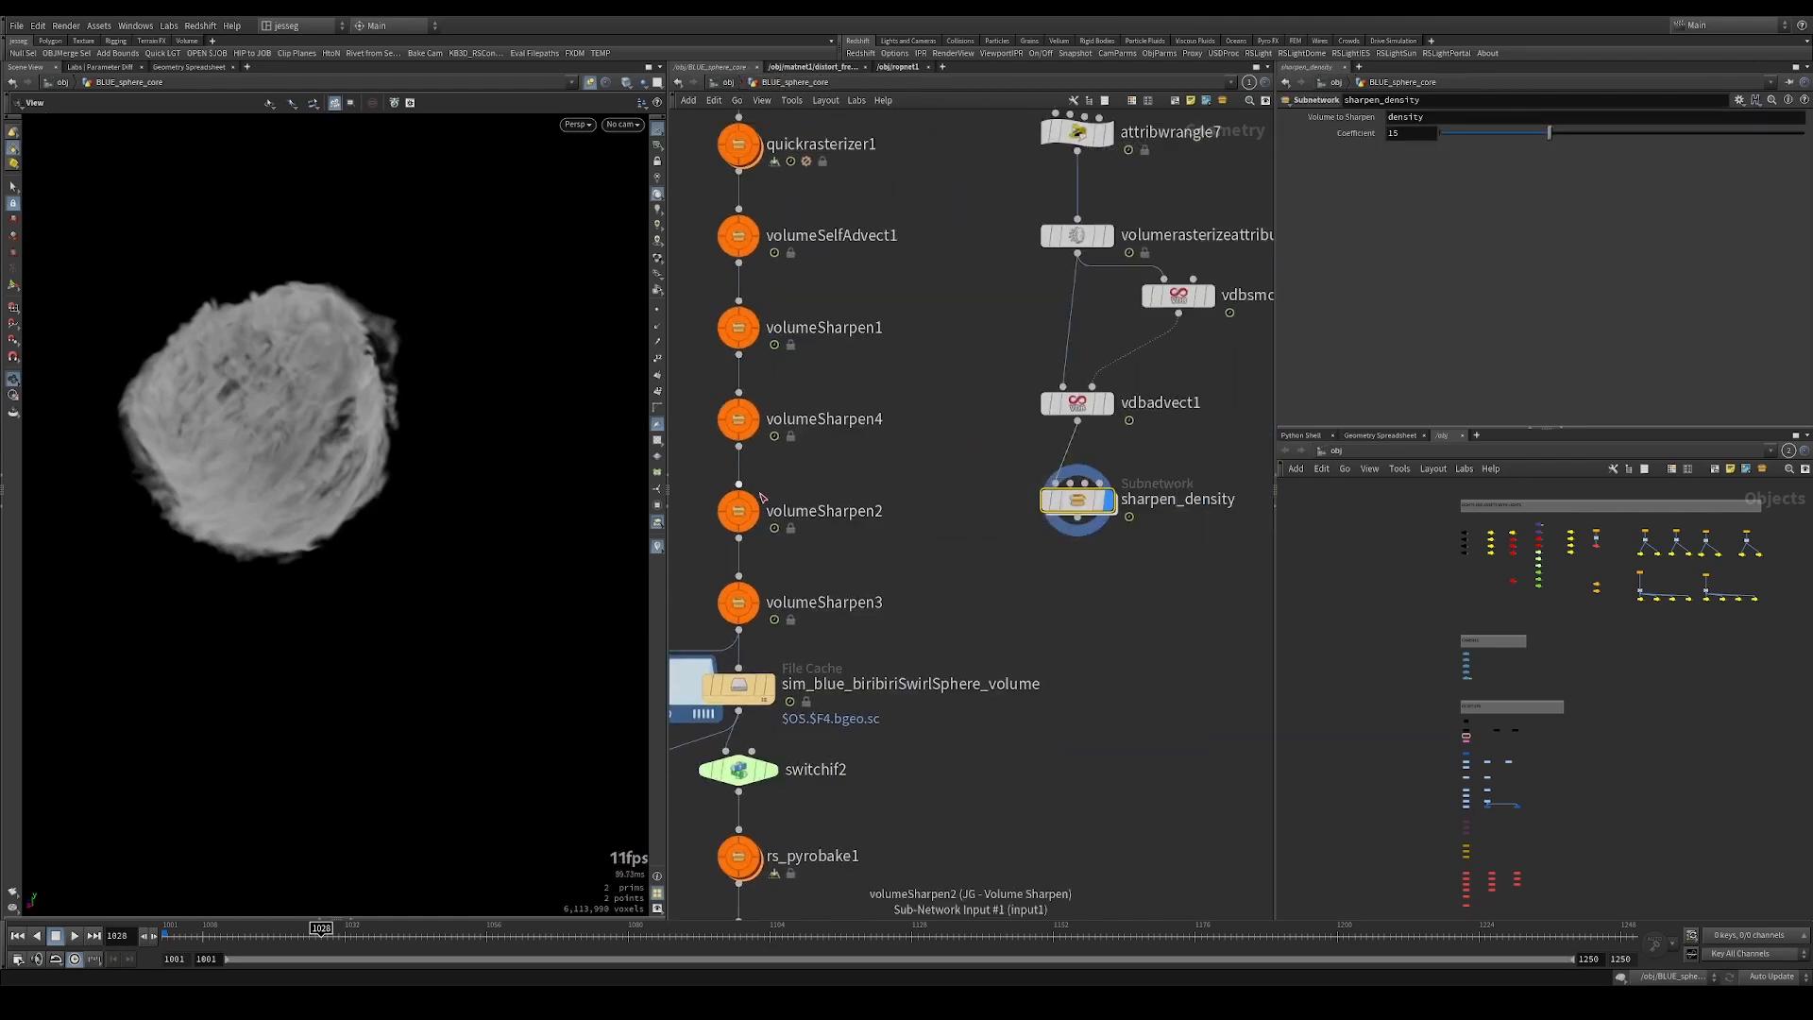
{"action": "middle_click_drag", "start_coordinate": [849, 467], "coordinate": [934, 522]}
{"action": "left_click", "coordinate": [820, 474]}
{"action": "double_click", "coordinate": [820, 474]}
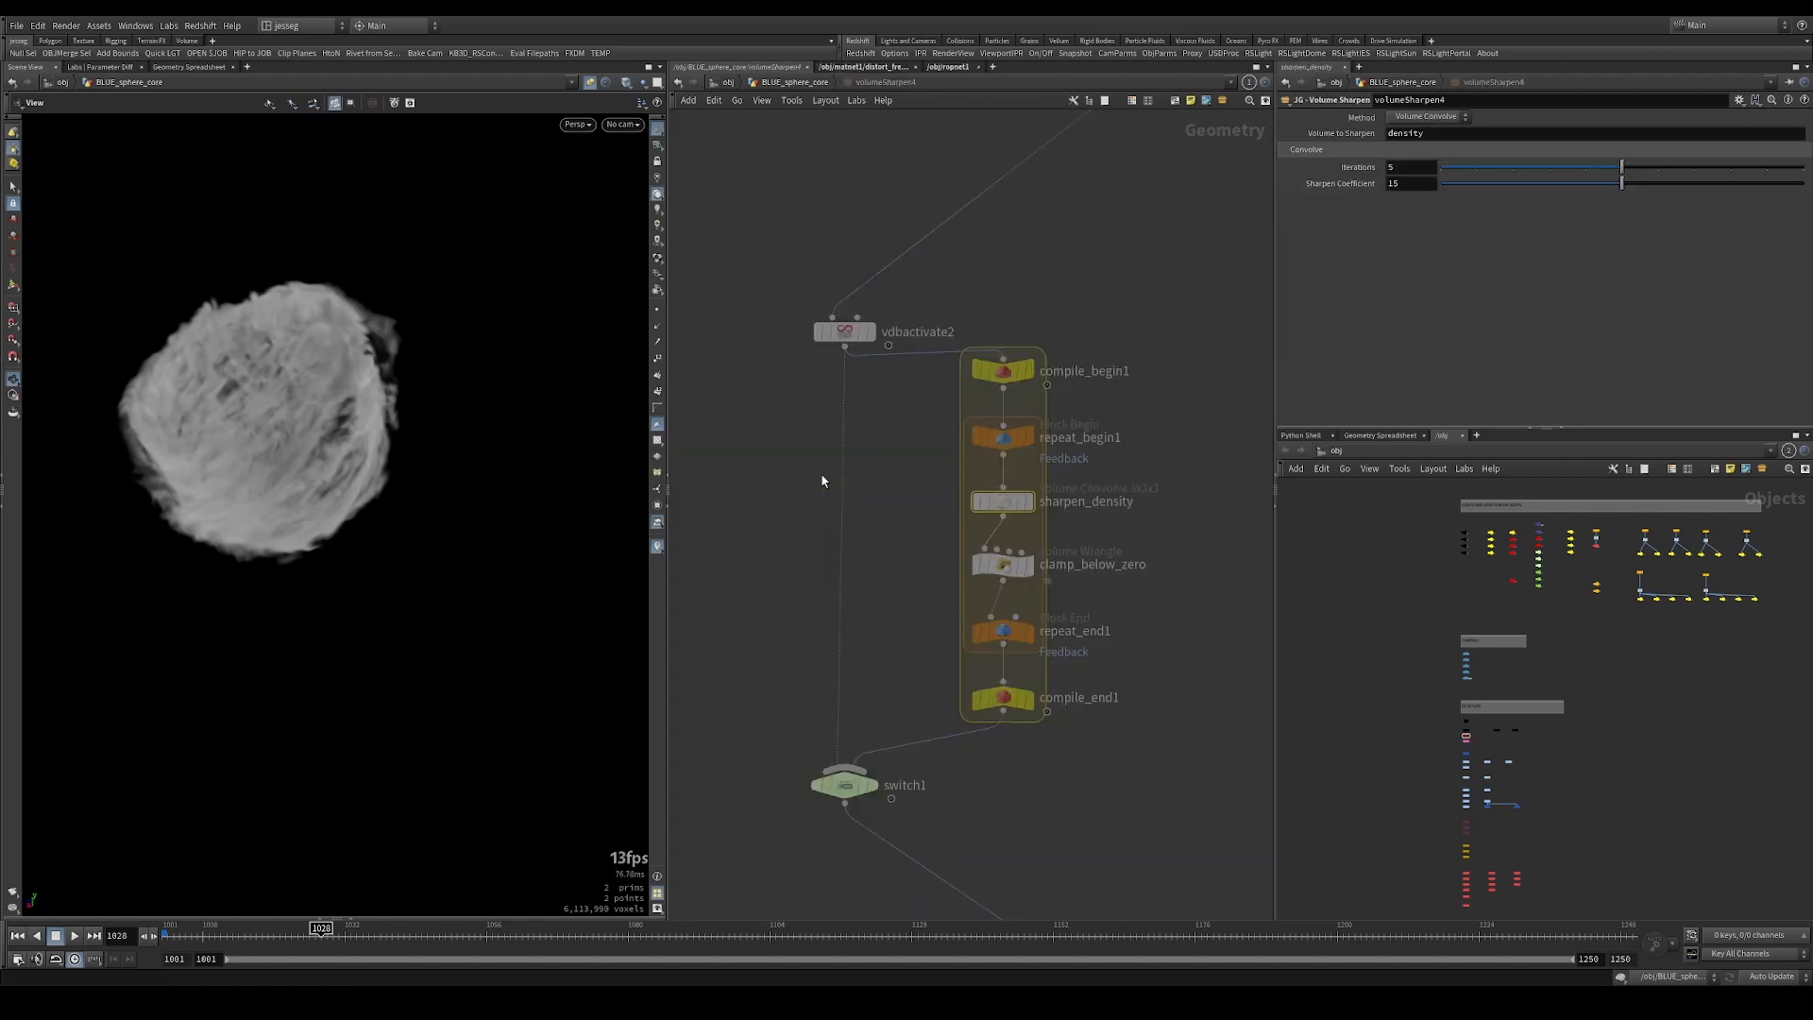
{"action": "left_click_drag", "start_coordinate": [927, 403], "coordinate": [1068, 457]}
{"action": "left_click_drag", "start_coordinate": [896, 600], "coordinate": [1088, 699]}
{"action": "left_click_drag", "start_coordinate": [918, 680], "coordinate": [1059, 714]}
{"action": "left_click_drag", "start_coordinate": [852, 598], "coordinate": [1048, 640]}
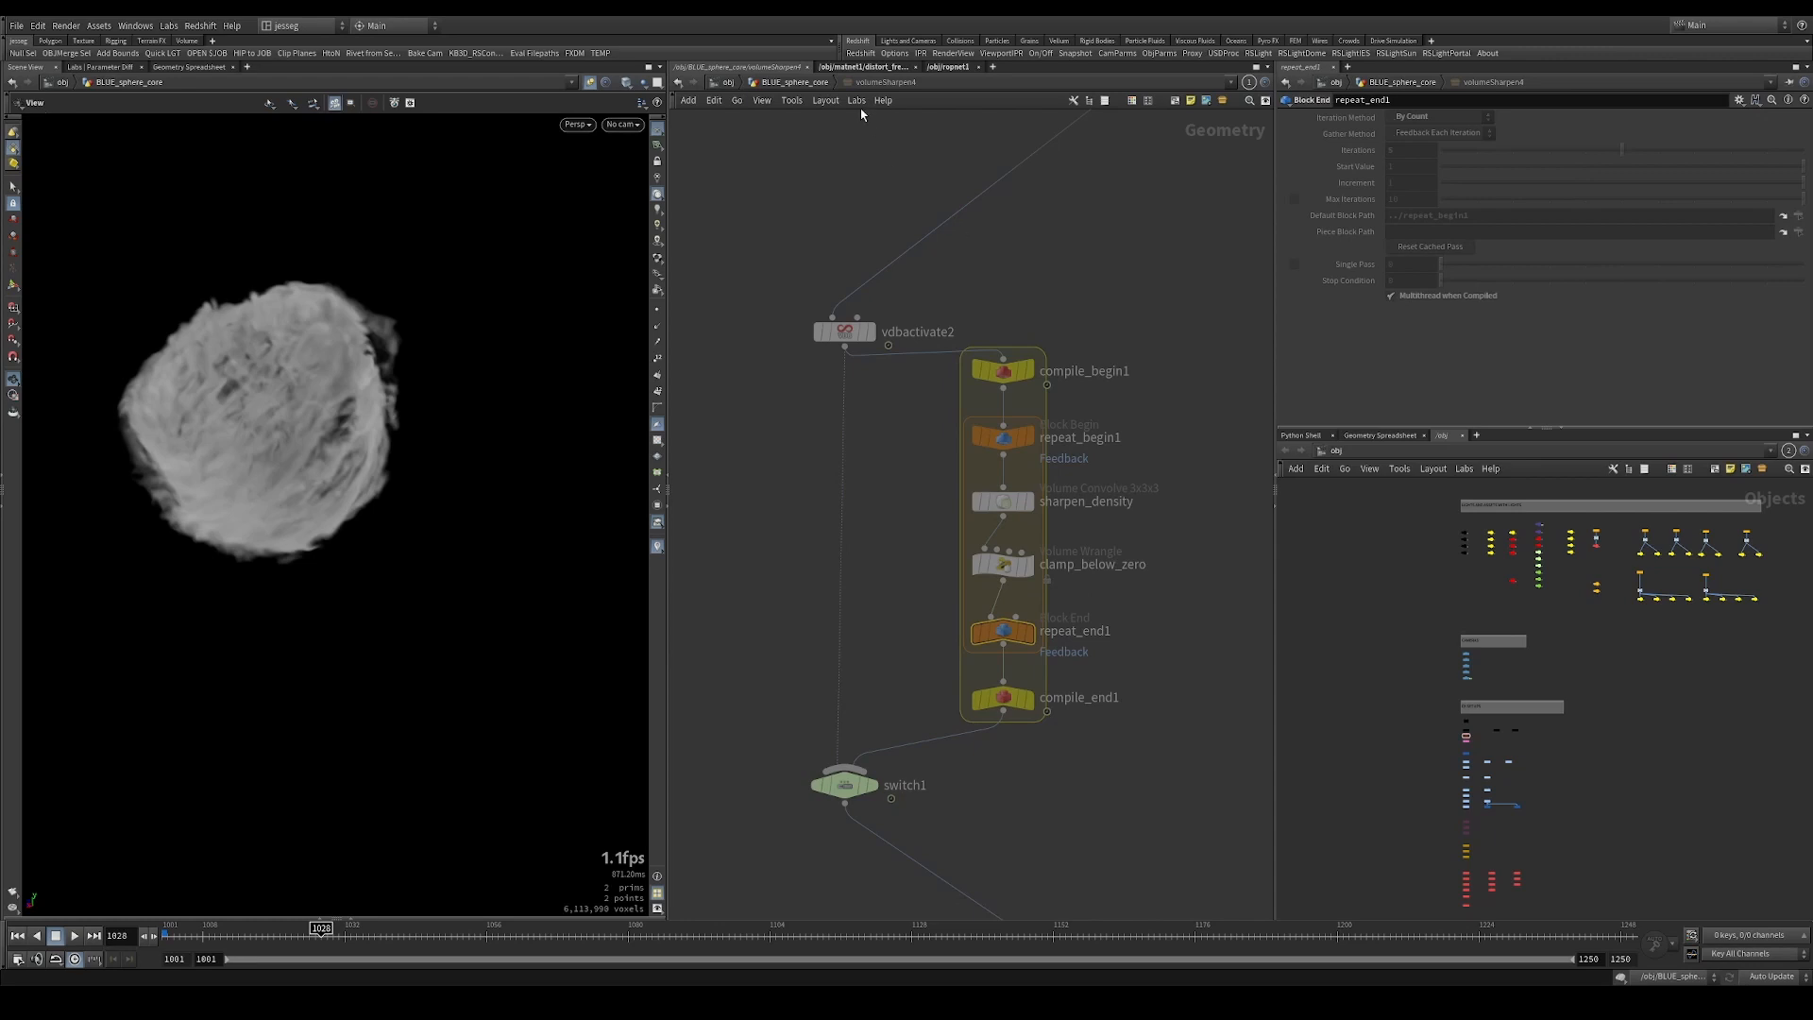
Go back into the sharpen_density subnetwork and set the Method of foreach_begin1 to Fetch Feedback.
{"action": "left_click", "coordinate": [788, 84]}
{"action": "left_click", "coordinate": [1076, 396]}
{"action": "left_click", "coordinate": [789, 84]}
{"action": "middle_click_drag", "start_coordinate": [1100, 456], "coordinate": [870, 451]}
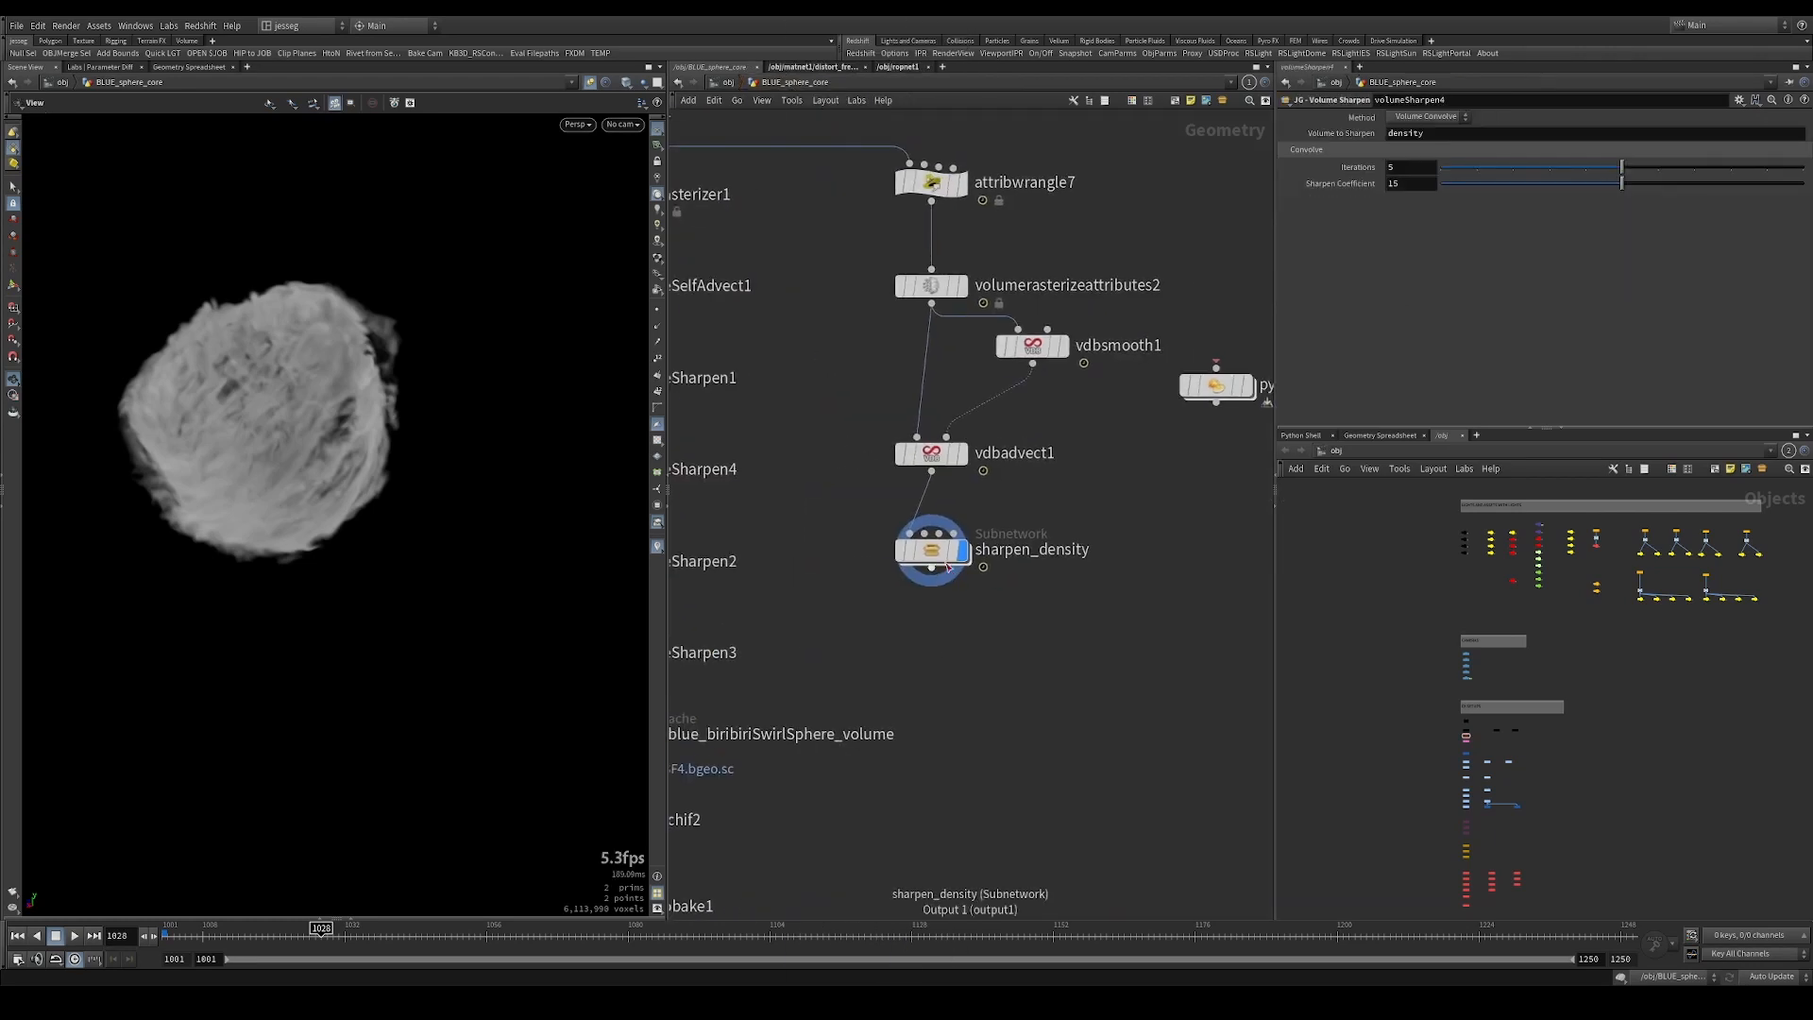
{"action": "double_click", "coordinate": [930, 550]}
{"action": "left_click", "coordinate": [1055, 500]}
{"action": "left_click", "coordinate": [1426, 117]}
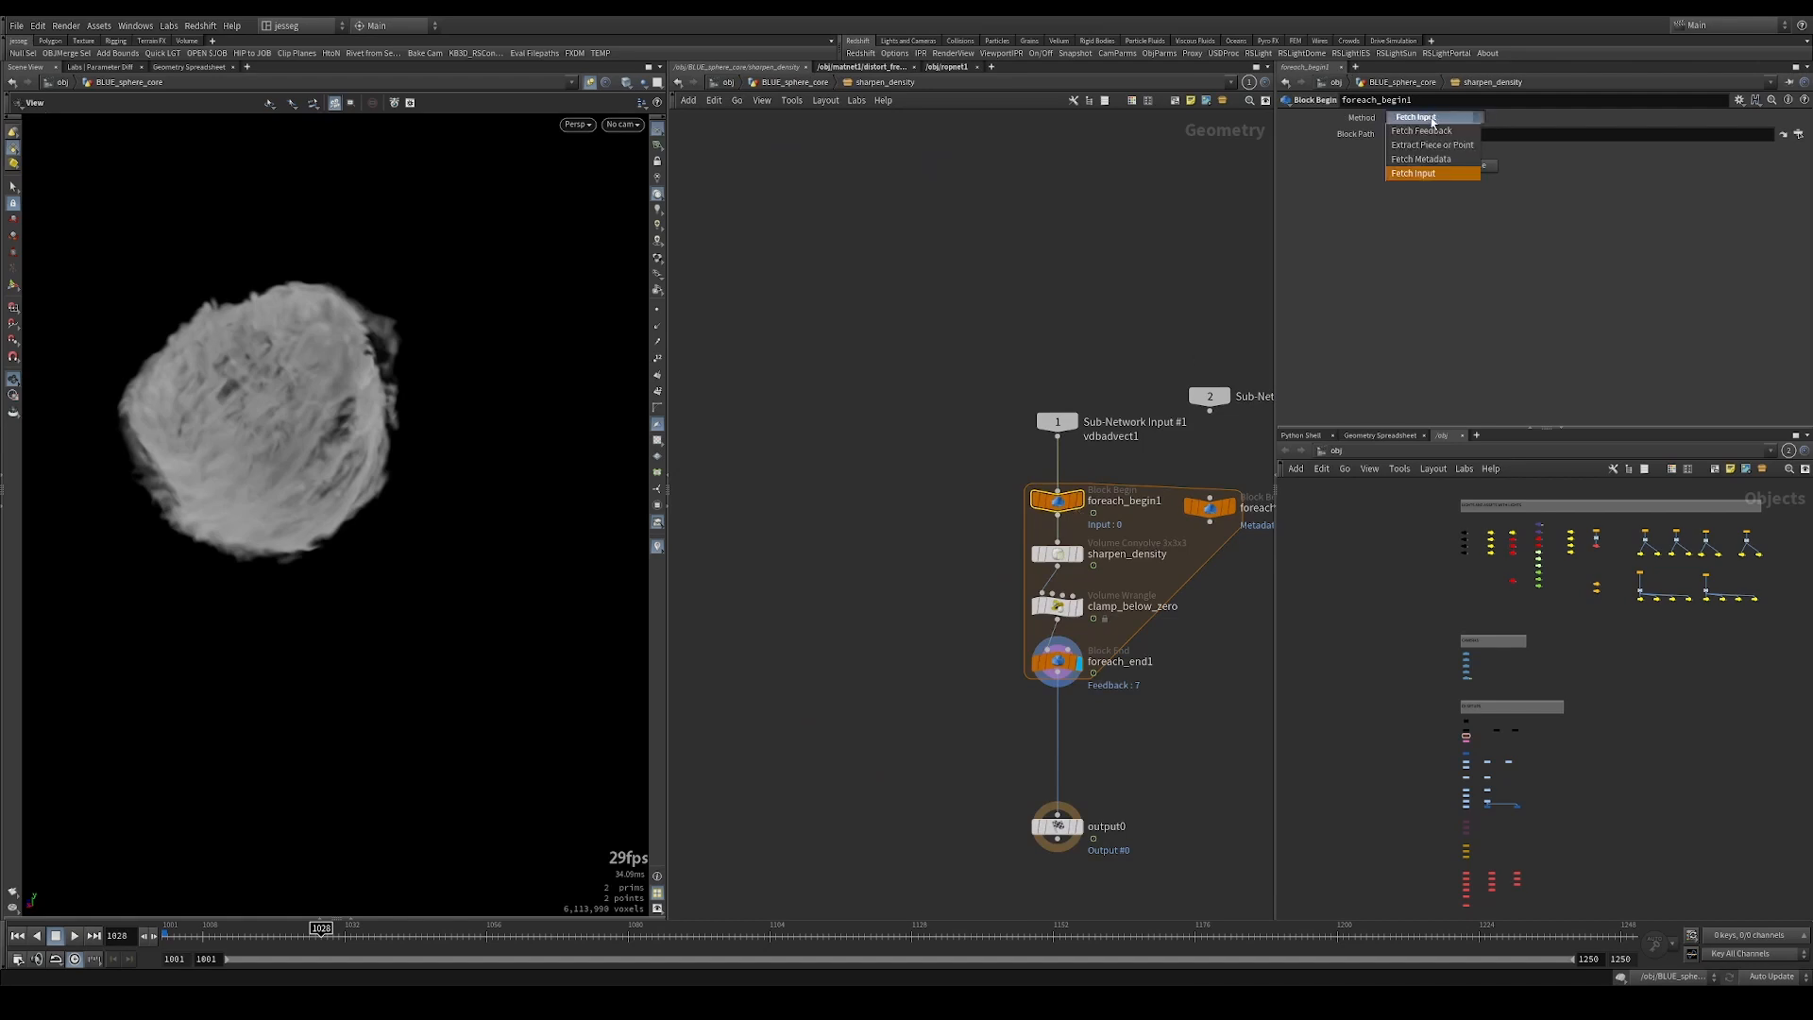
{"action": "left_click", "coordinate": [1430, 132]}
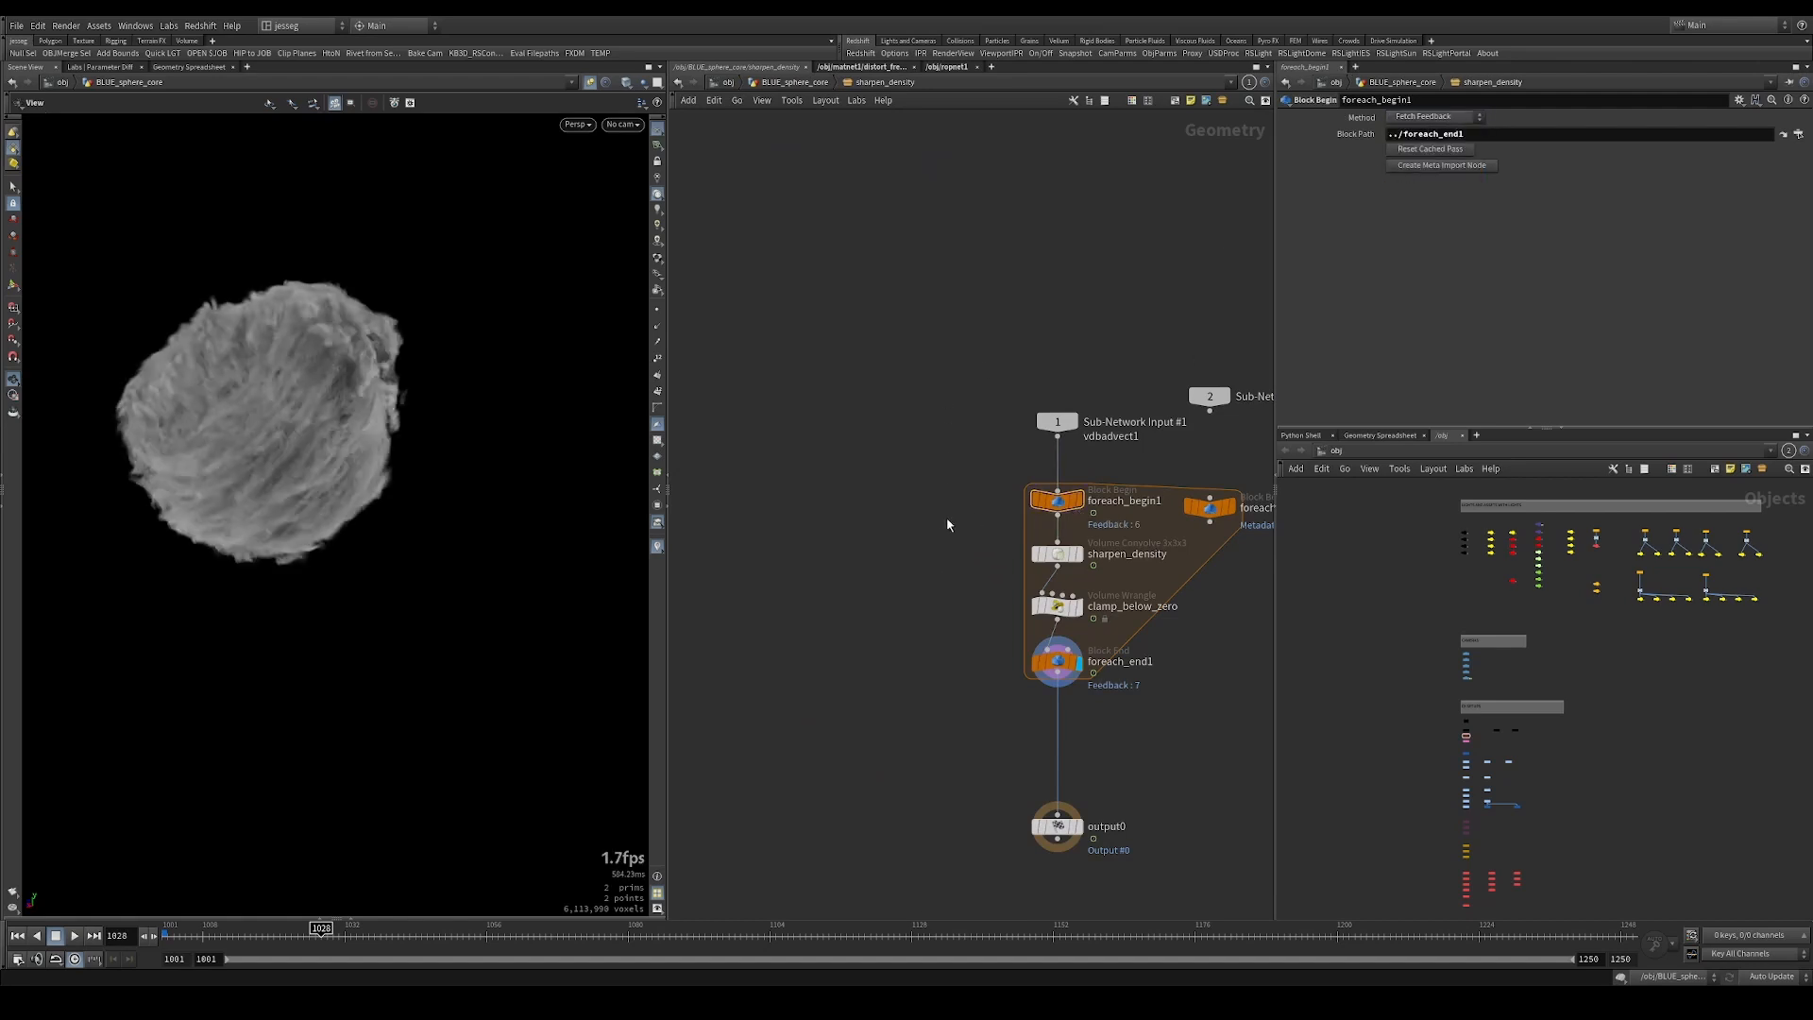
Switch the Method of foreach_begin1 back to Fetch Input.
{"action": "middle_click_drag", "start_coordinate": [955, 229], "coordinate": [882, 144]}
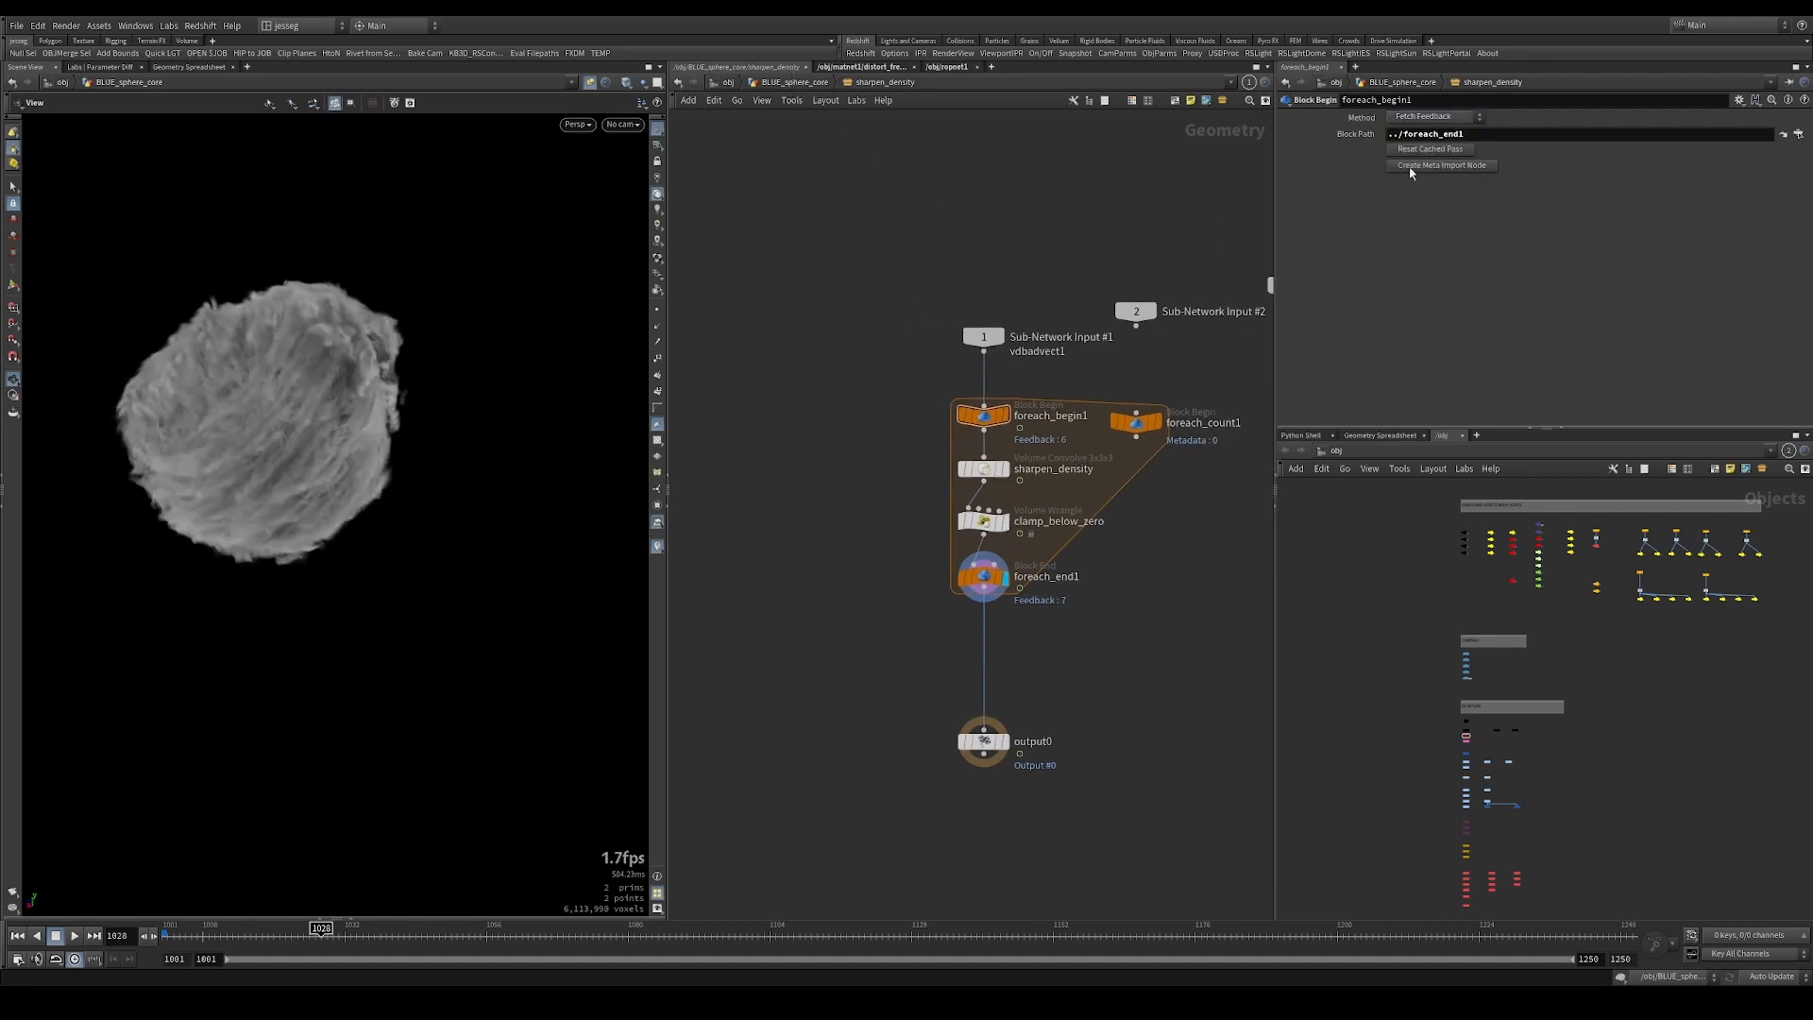
{"action": "left_click", "coordinate": [1433, 117]}
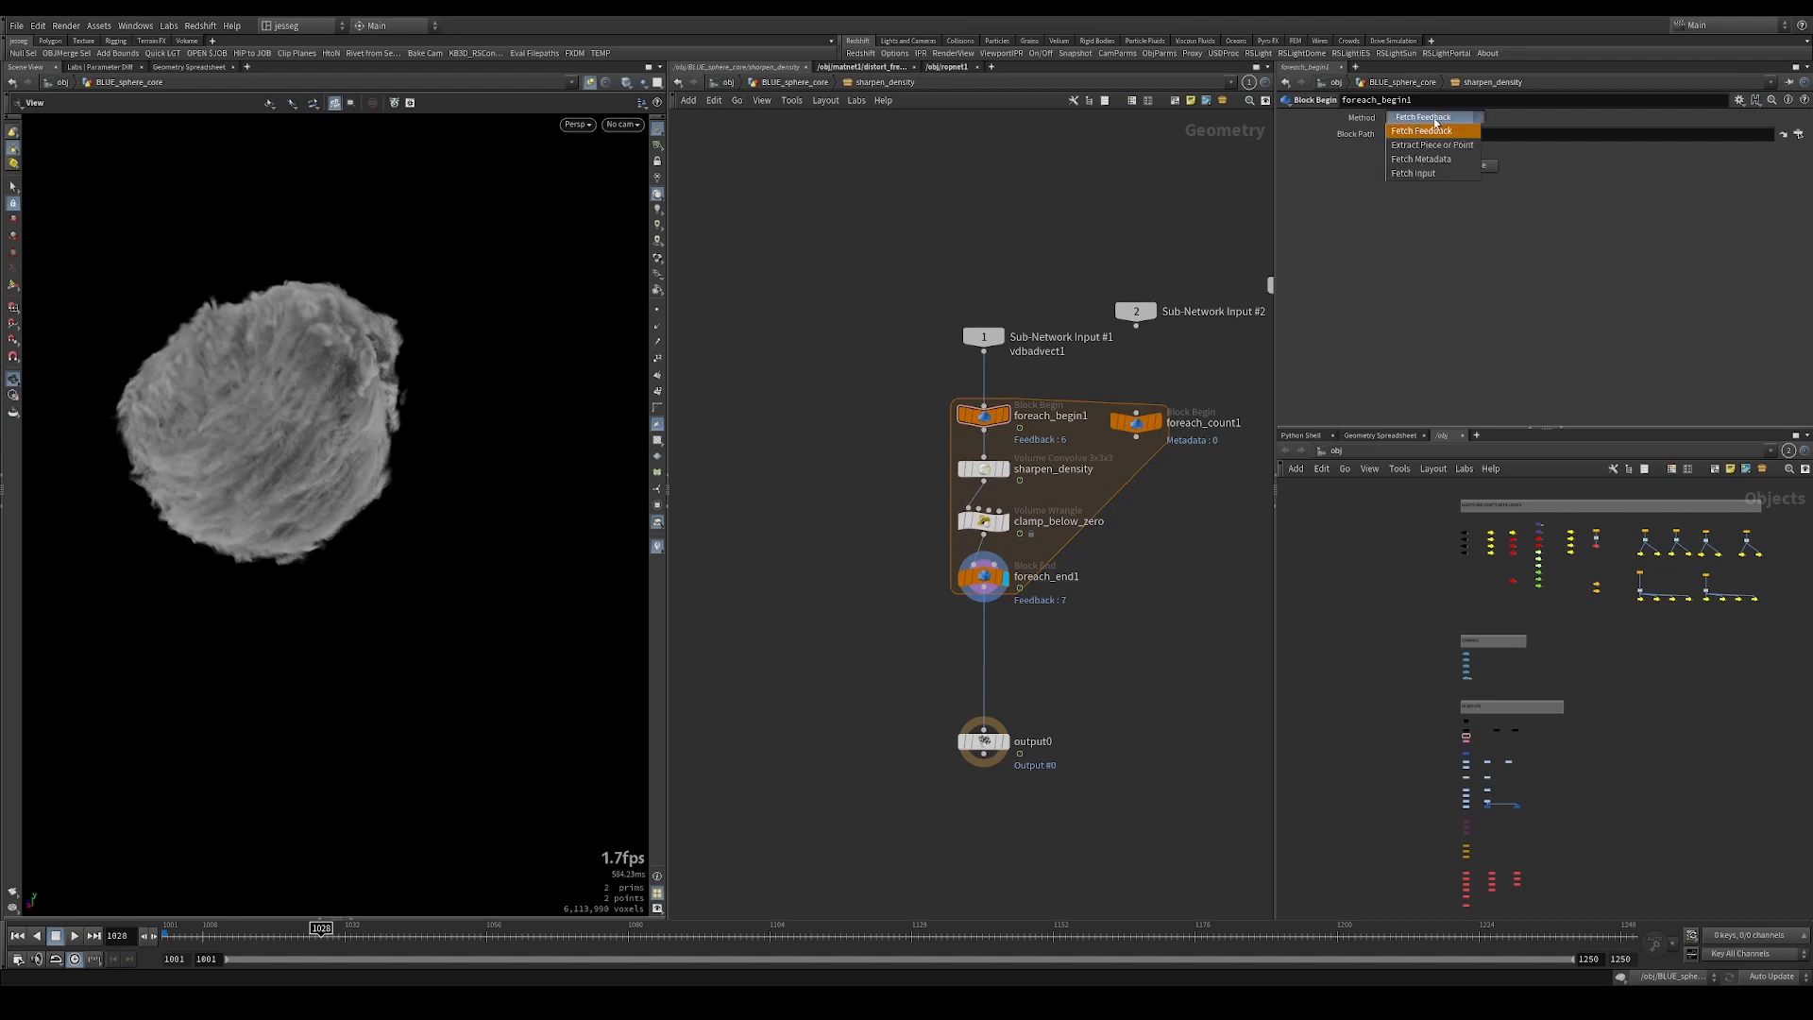
{"action": "left_click", "coordinate": [1428, 170]}
Delete foreach_begin1, foreach_count1 and foreach_end1, and move sharpen_density and clamp_below_zero slightly up.
{"action": "left_click_drag", "start_coordinate": [837, 362], "coordinate": [1173, 433]}
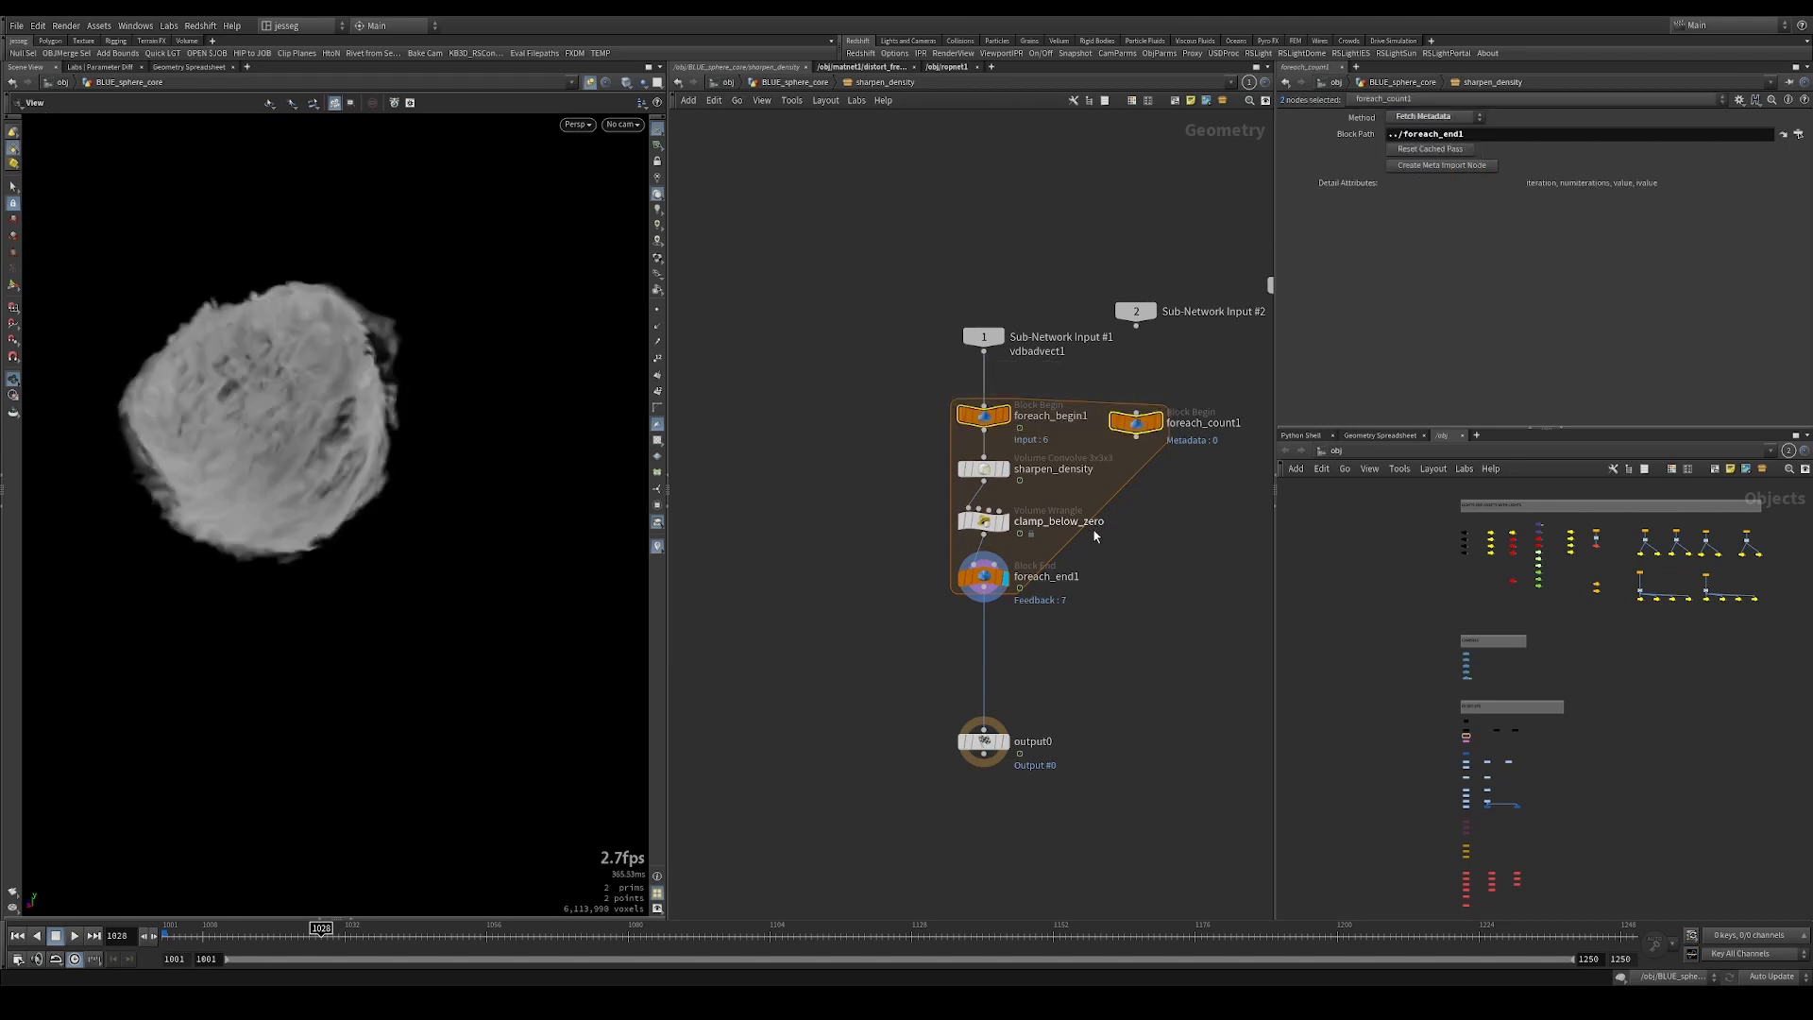
{"action": "key", "text": "Delete"}
{"action": "left_click", "coordinate": [984, 575]}
{"action": "key", "text": "Delete"}
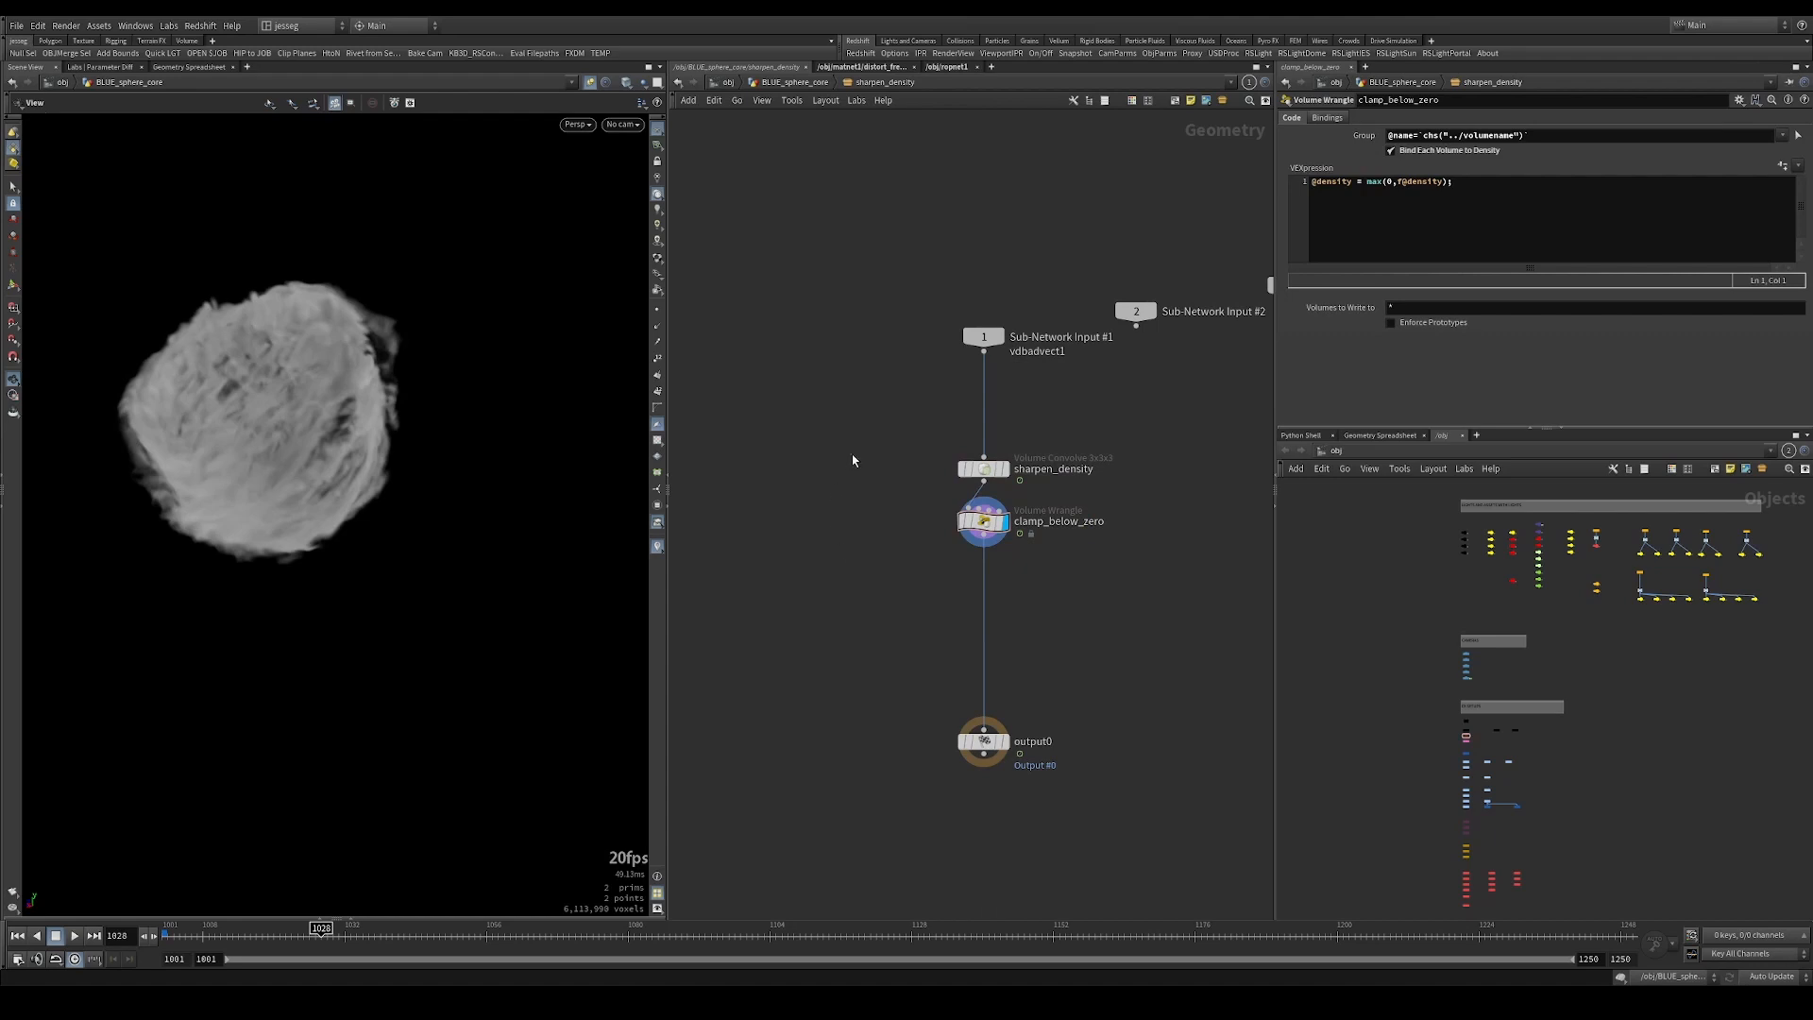
{"action": "left_click_drag", "start_coordinate": [949, 415], "coordinate": [1096, 527]}
{"action": "mouse_move", "coordinate": [989, 471]}
{"action": "left_mouse_down"}
{"action": "mouse_move", "coordinate": [989, 510]}
{"action": "mouse_move", "coordinate": [989, 459]}
{"action": "left_mouse_up"}
Add a new For-Each Number block beside the sharpen_density and clamp_below_zero chain.
{"action": "left_click", "coordinate": [792, 392]}
{"action": "left_click_drag", "start_coordinate": [855, 445], "coordinate": [884, 508]}
{"action": "key", "text": "Tab"}
{"action": "type", "text": "foreac"}
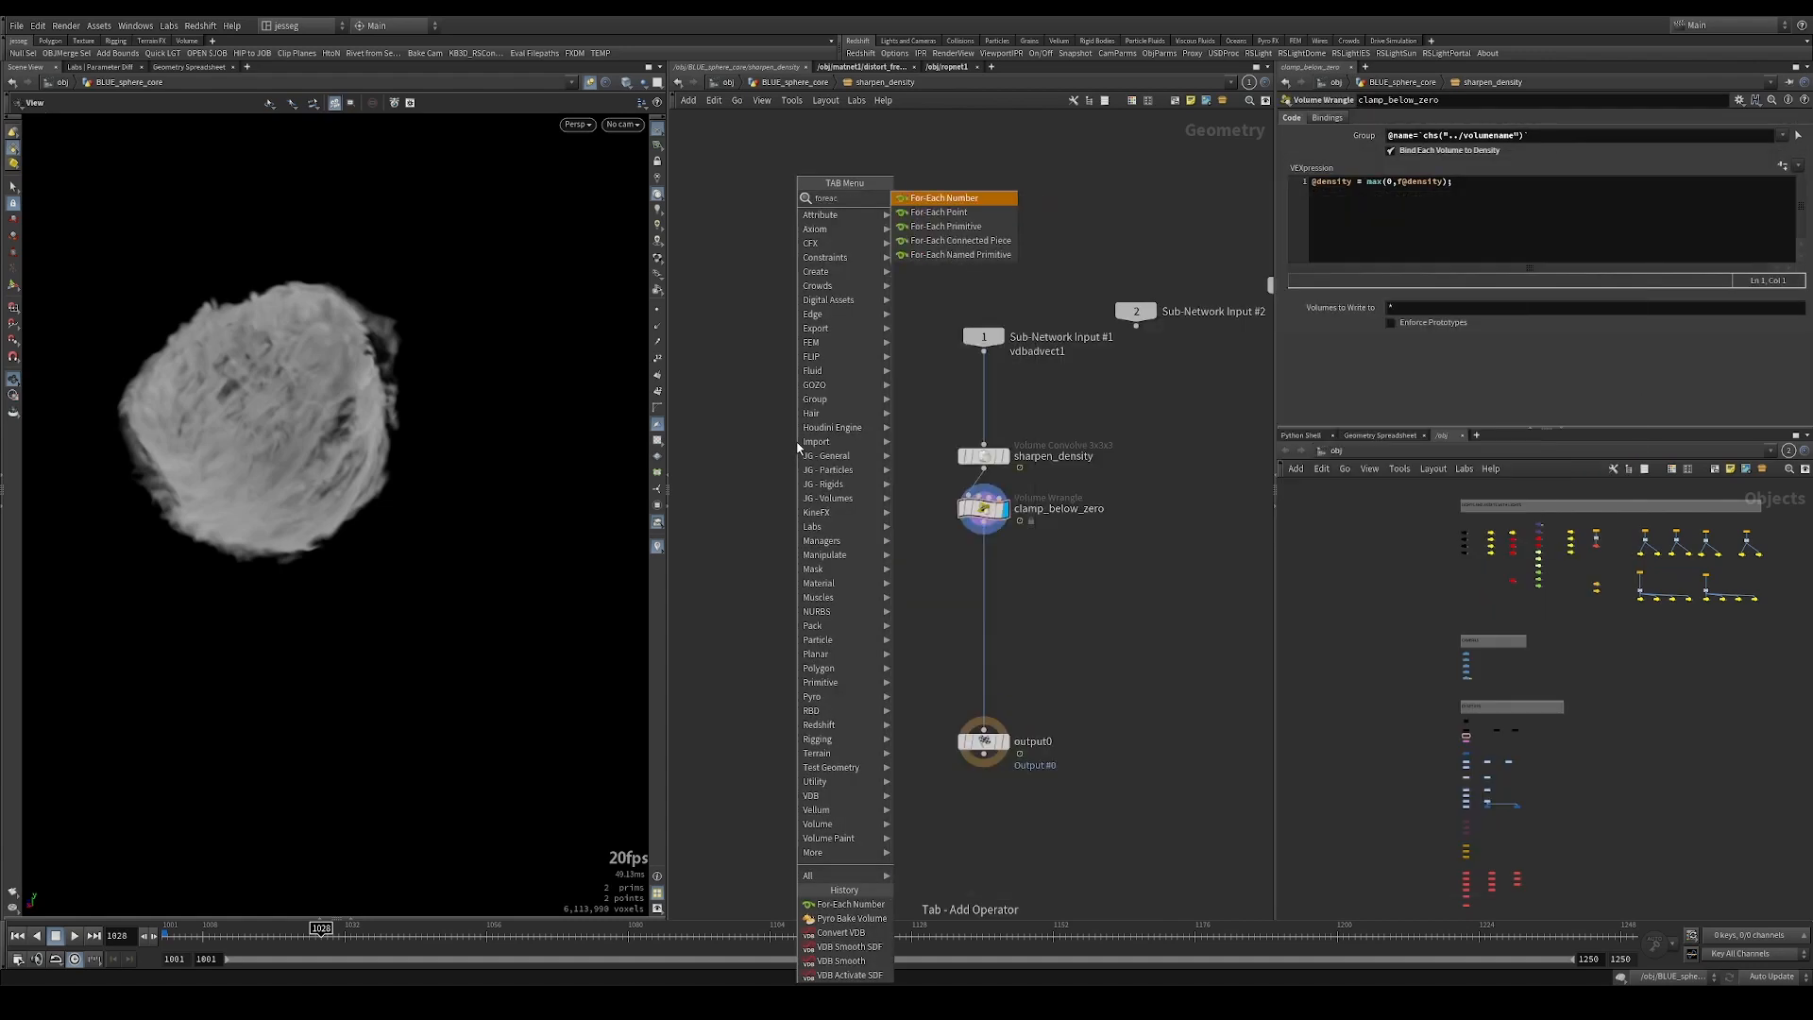
{"action": "key", "text": "Return"}
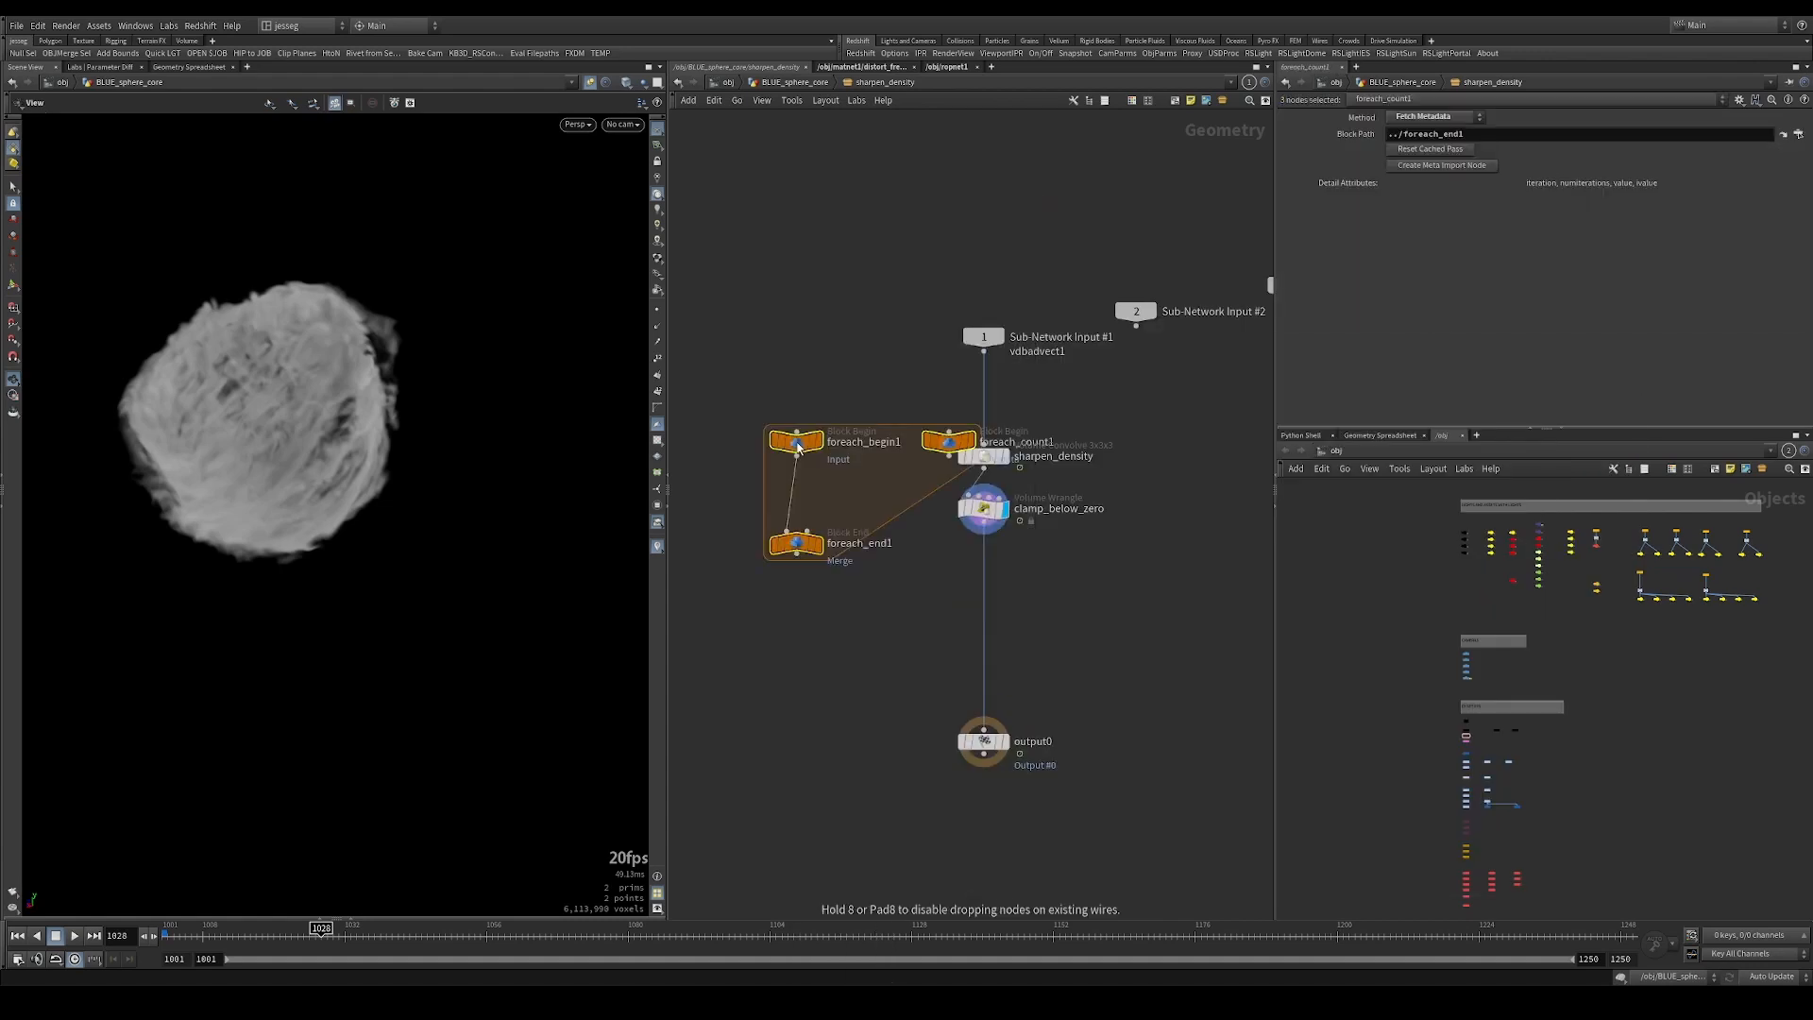
{"action": "left_click", "coordinate": [718, 403]}
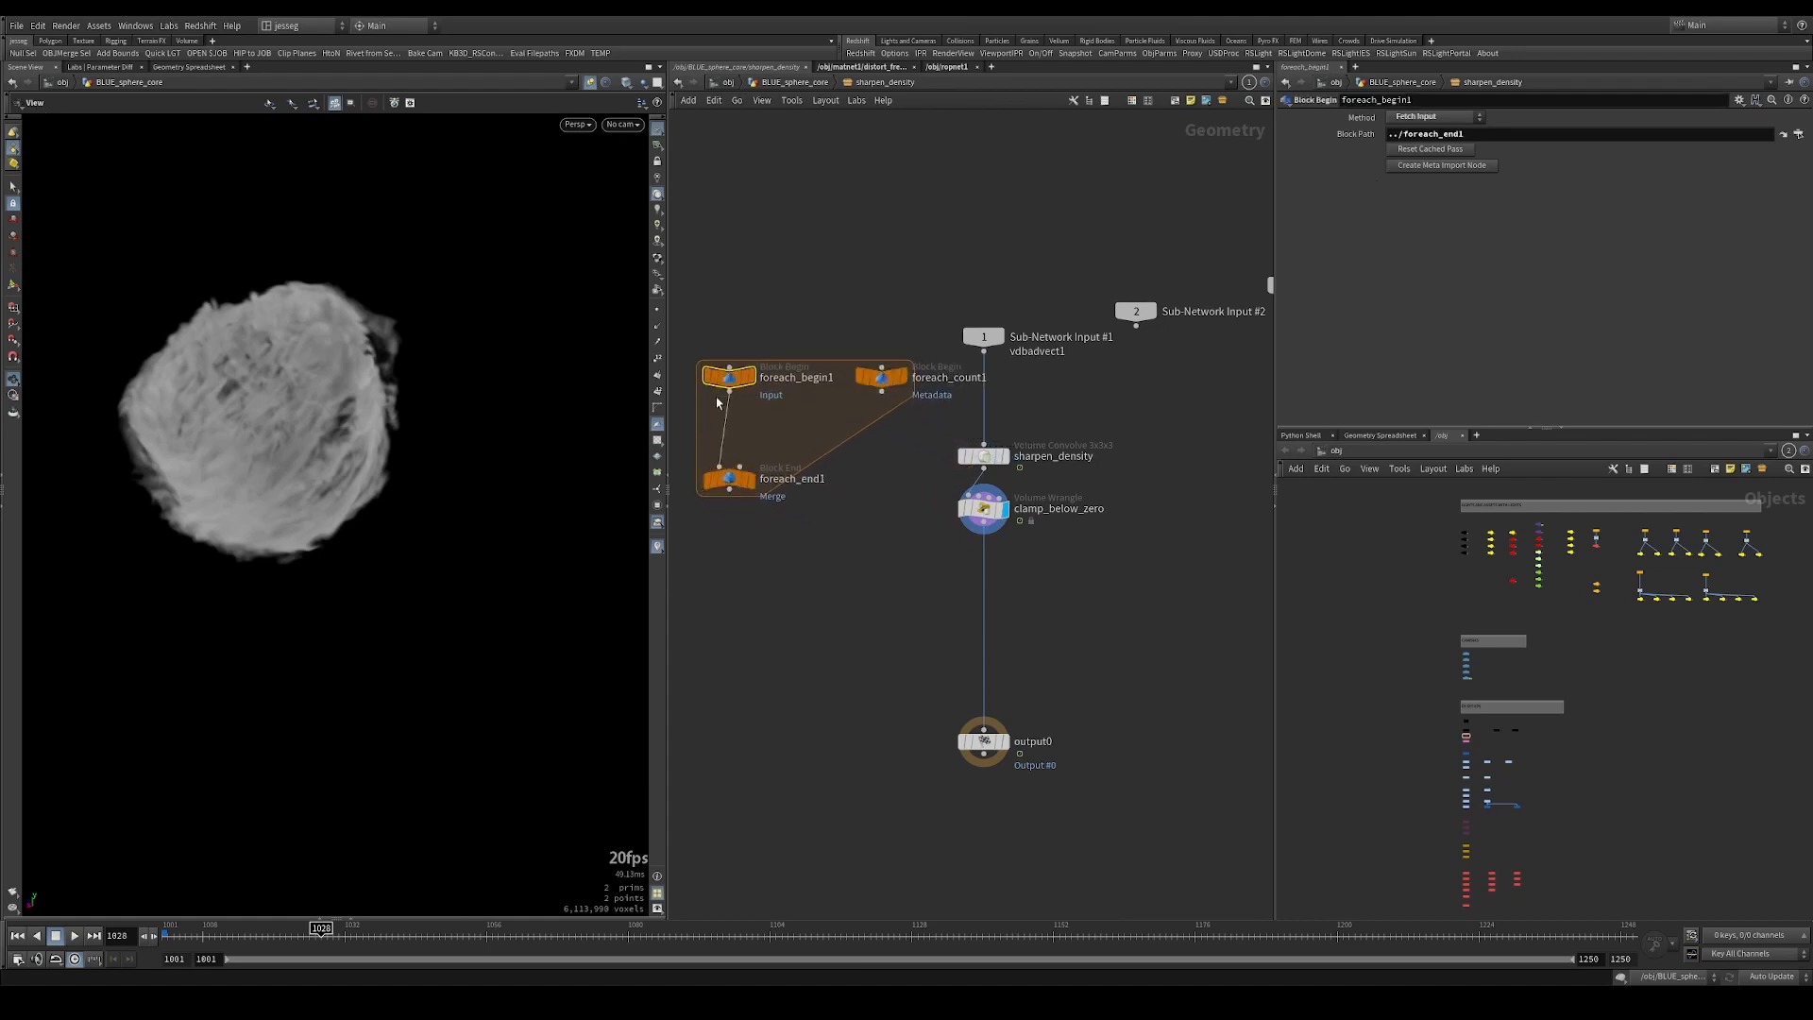
Set foreach_begin1's Method to Fetch Feedback and foreach_end1's Gather Method to Feedback Each Iteration.
{"action": "left_click", "coordinate": [1457, 123]}
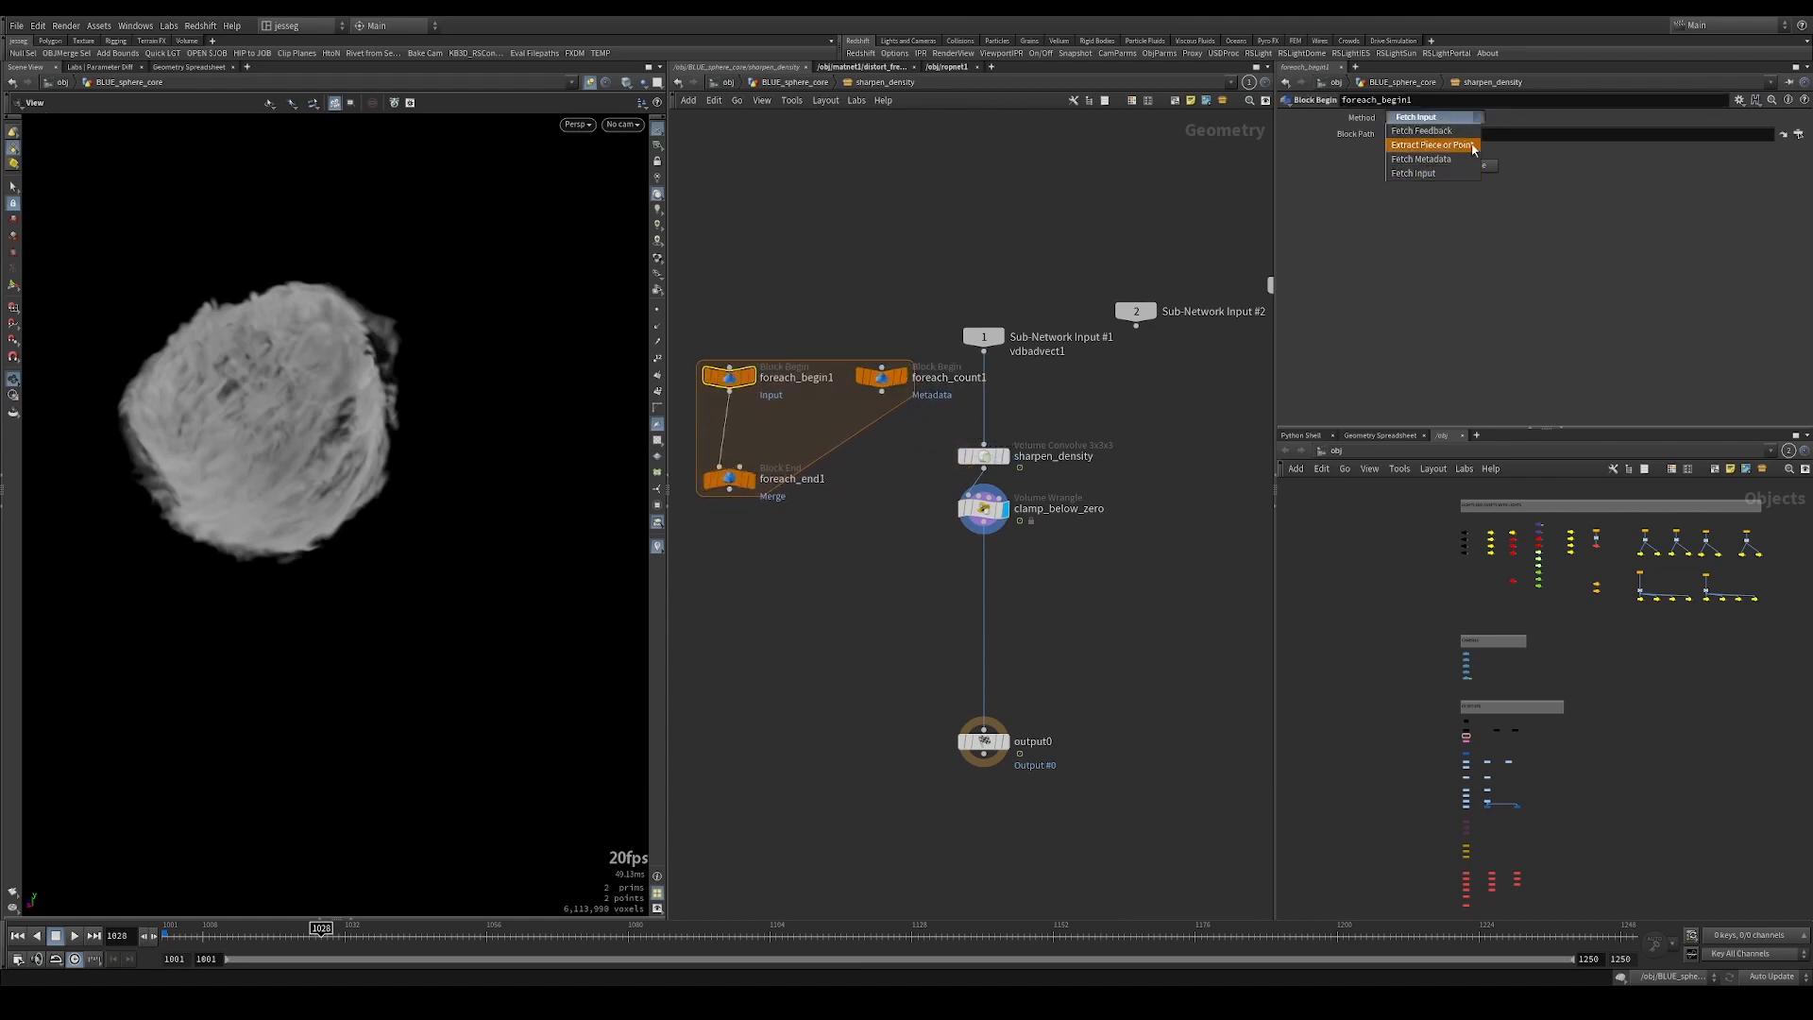
{"action": "left_click", "coordinate": [1444, 118]}
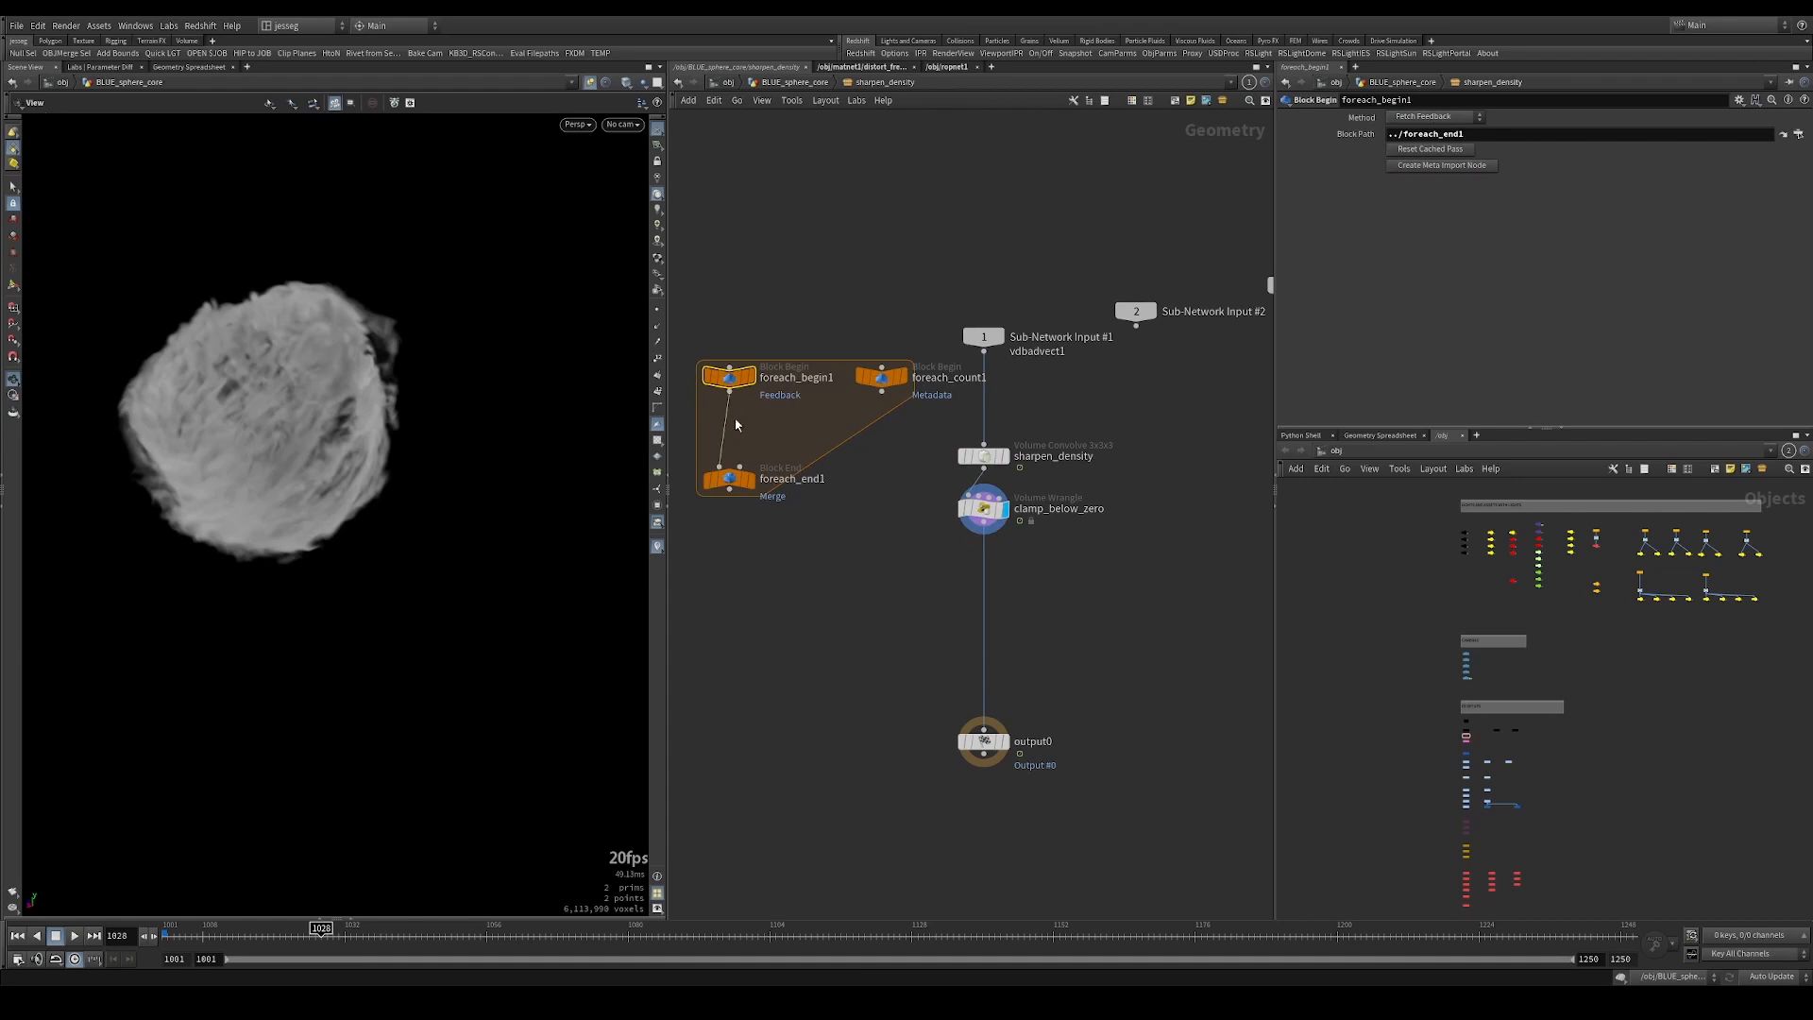
{"action": "left_click", "coordinate": [729, 478]}
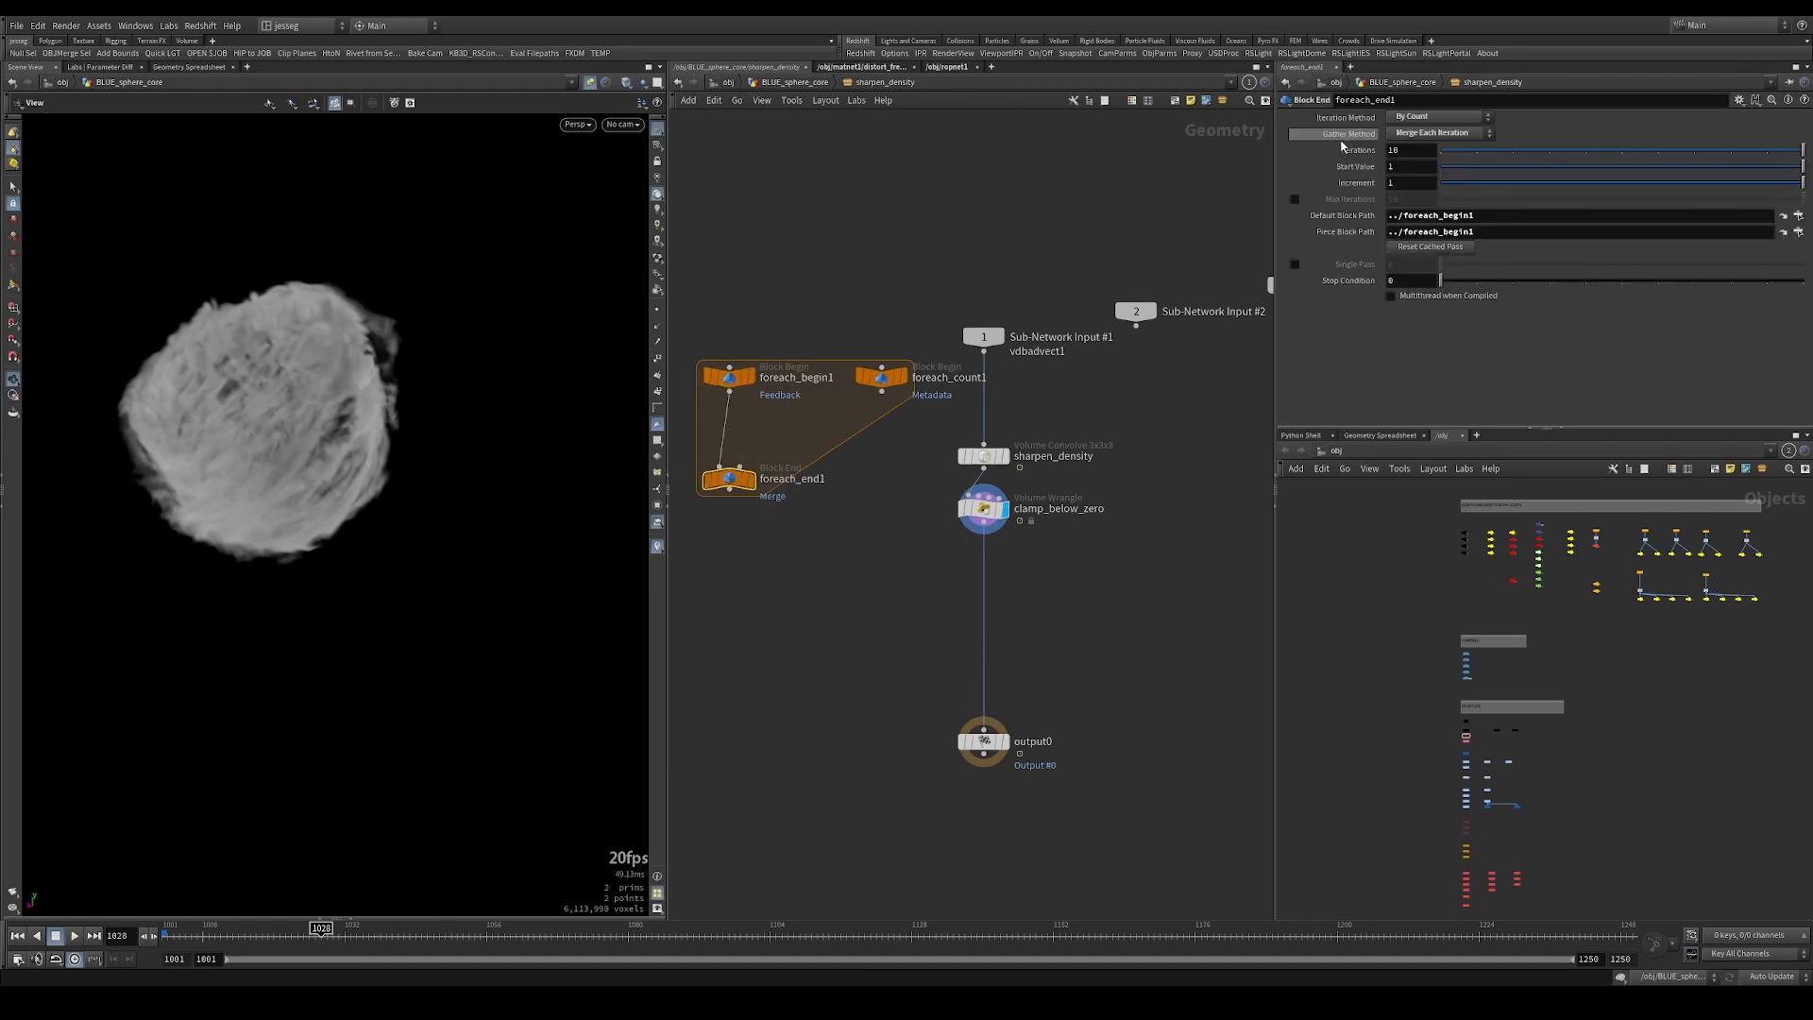
{"action": "left_click", "coordinate": [1438, 132]}
{"action": "left_click", "coordinate": [1427, 148]}
Wire Sub-Network Input #1 through foreach_begin1, sharpen_density, clamp_below_zero and foreach_end1 to output0, moving the input node up for space.
{"action": "left_click_drag", "start_coordinate": [979, 338], "coordinate": [978, 223]}
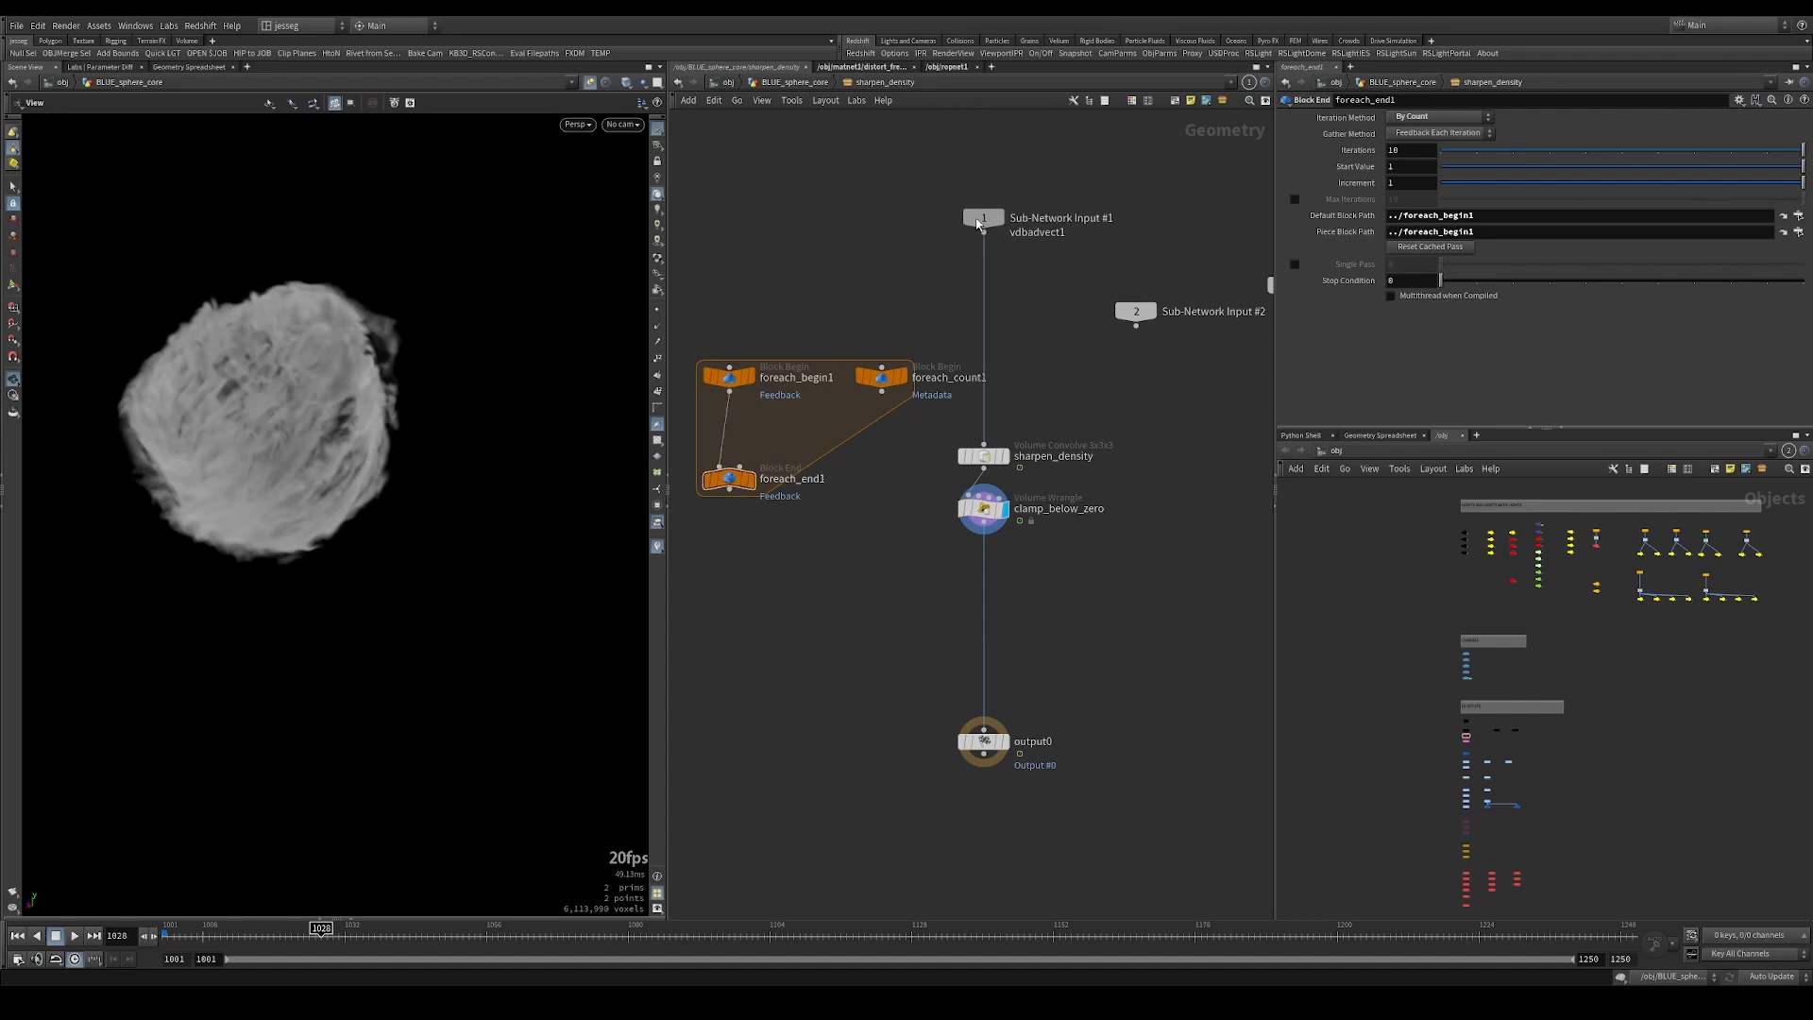
{"action": "left_click", "coordinate": [730, 365]}
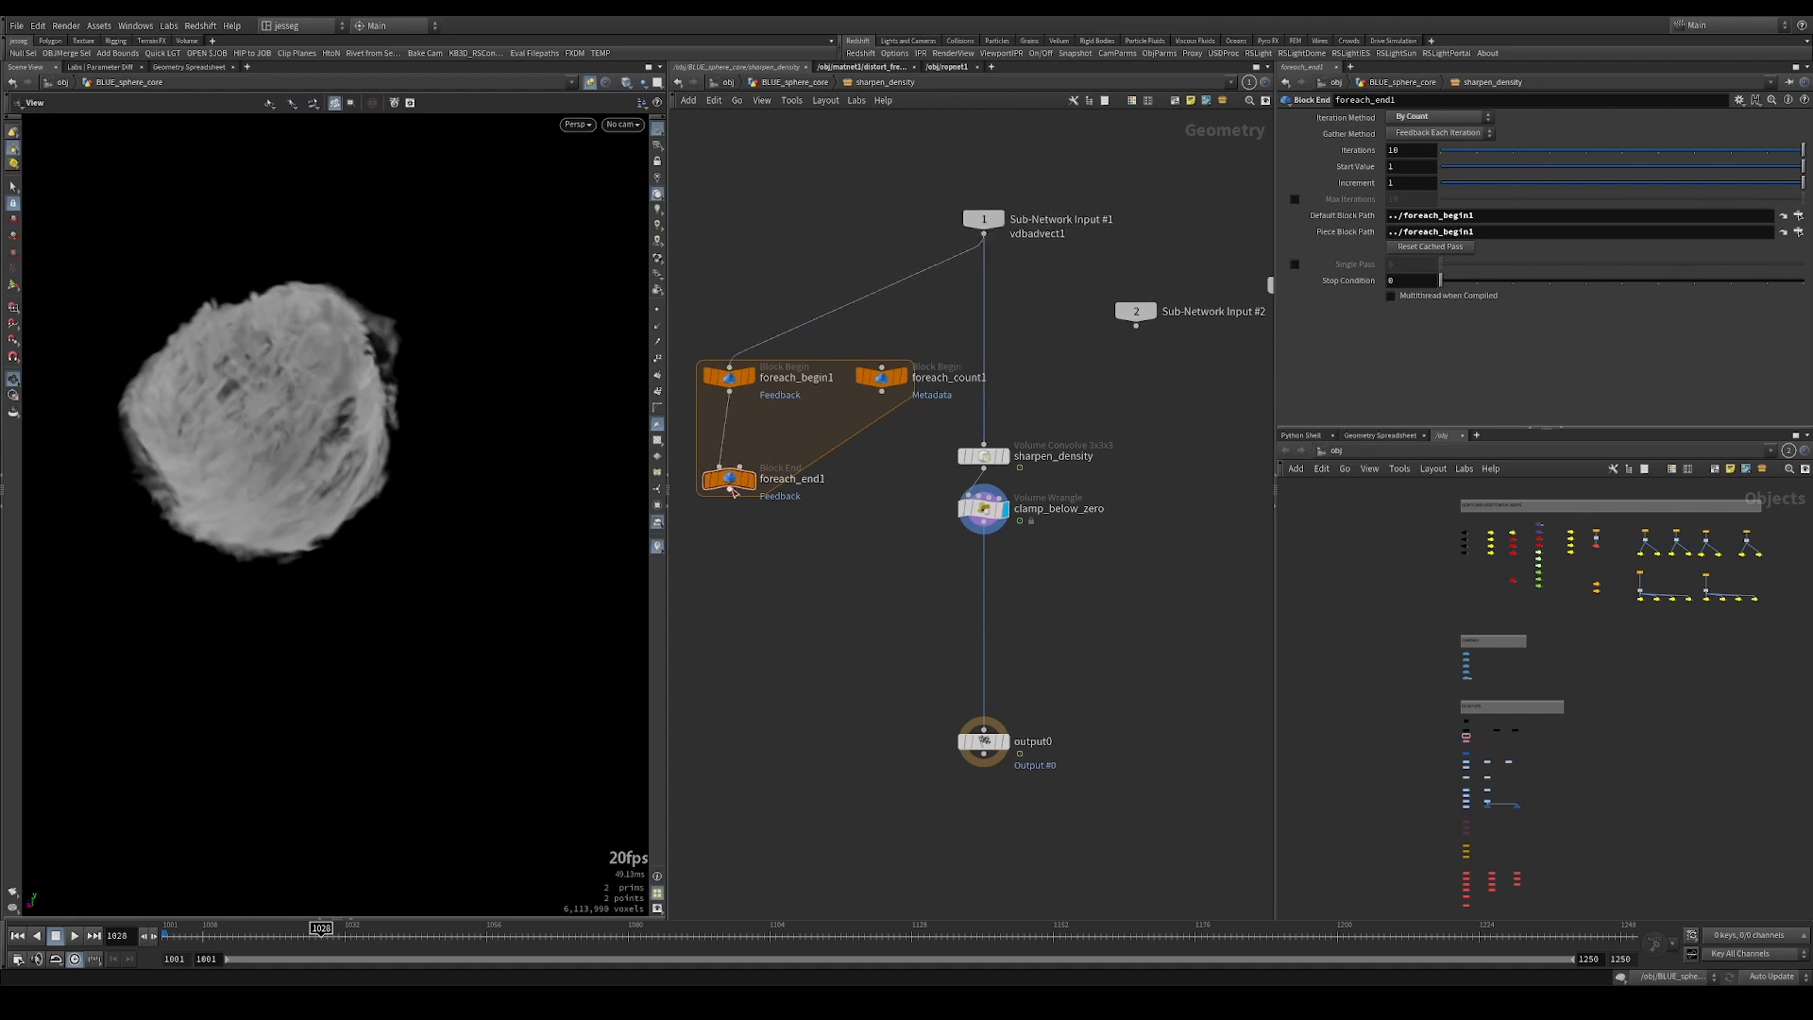
{"action": "left_click", "coordinate": [984, 444]}
{"action": "left_click", "coordinate": [731, 392]}
{"action": "left_click", "coordinate": [719, 467]}
{"action": "left_click", "coordinate": [983, 522]}
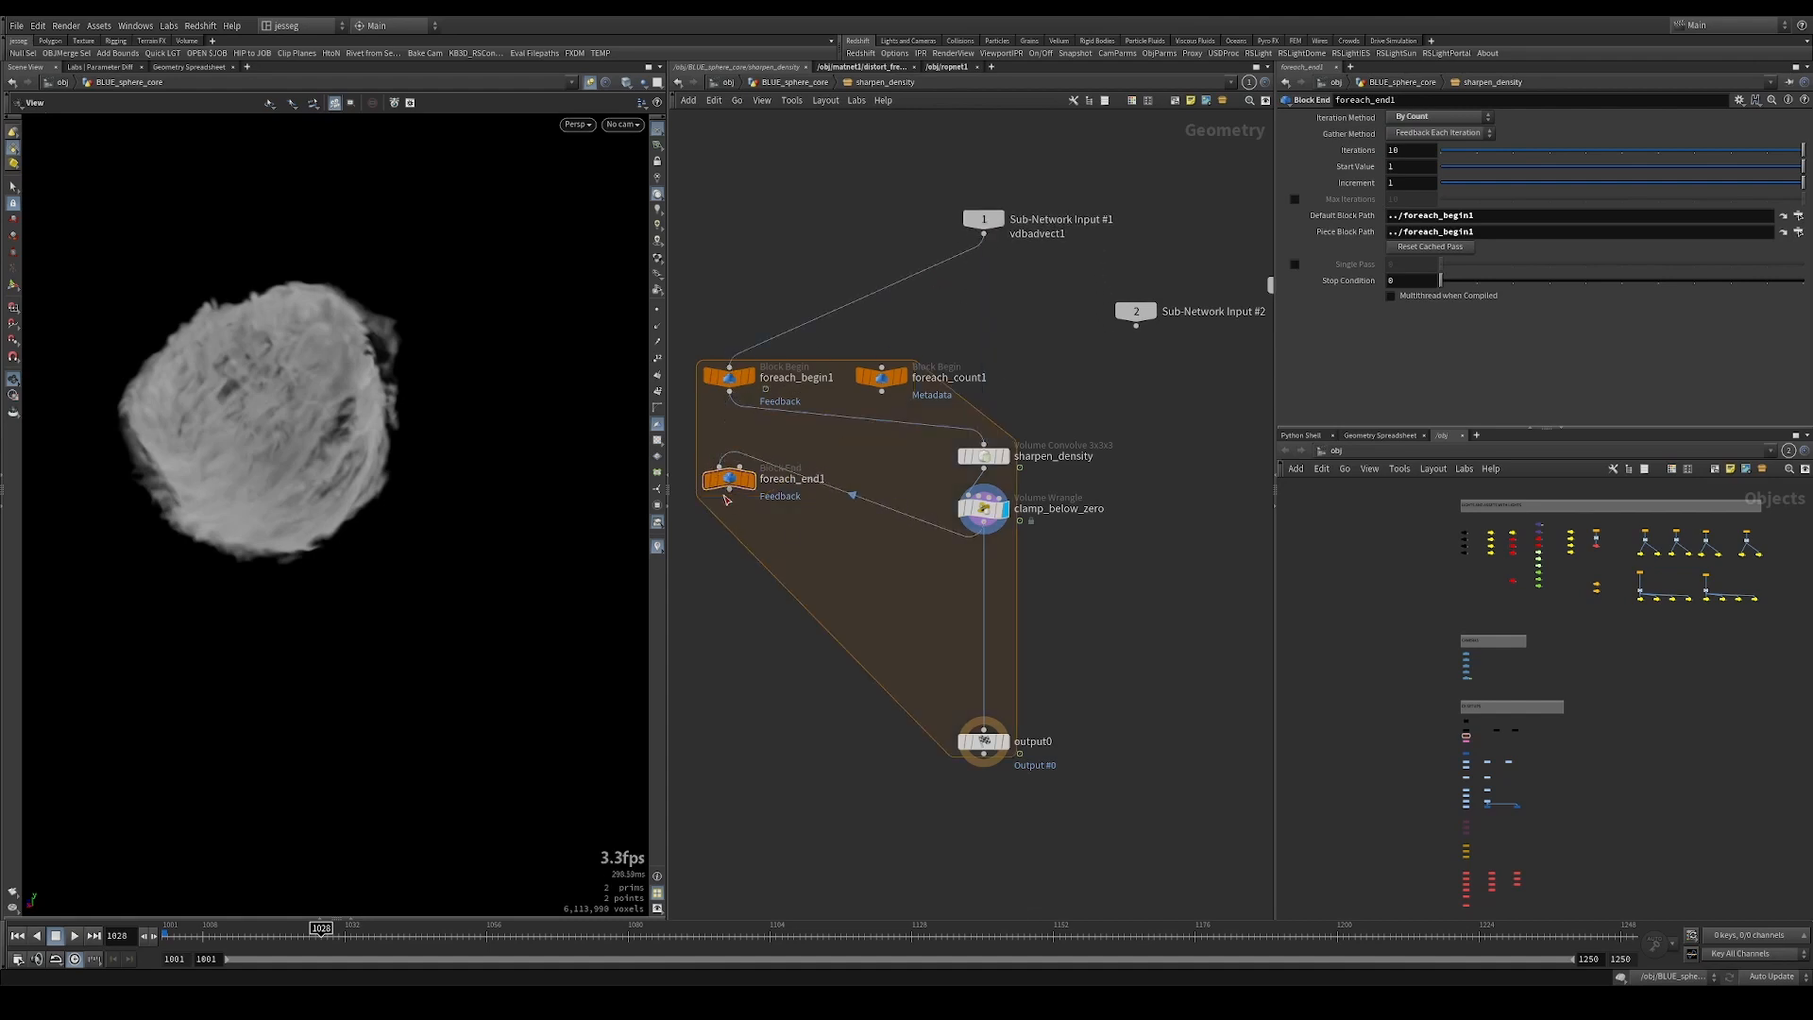
{"action": "left_click", "coordinate": [730, 489]}
{"action": "left_click", "coordinate": [982, 729]}
Lay out the loop nodes in a vertical chain between Sub-Network Input #1 and output0, with foreach_count1 beside it.
{"action": "left_click_drag", "start_coordinate": [697, 337], "coordinate": [1008, 565]}
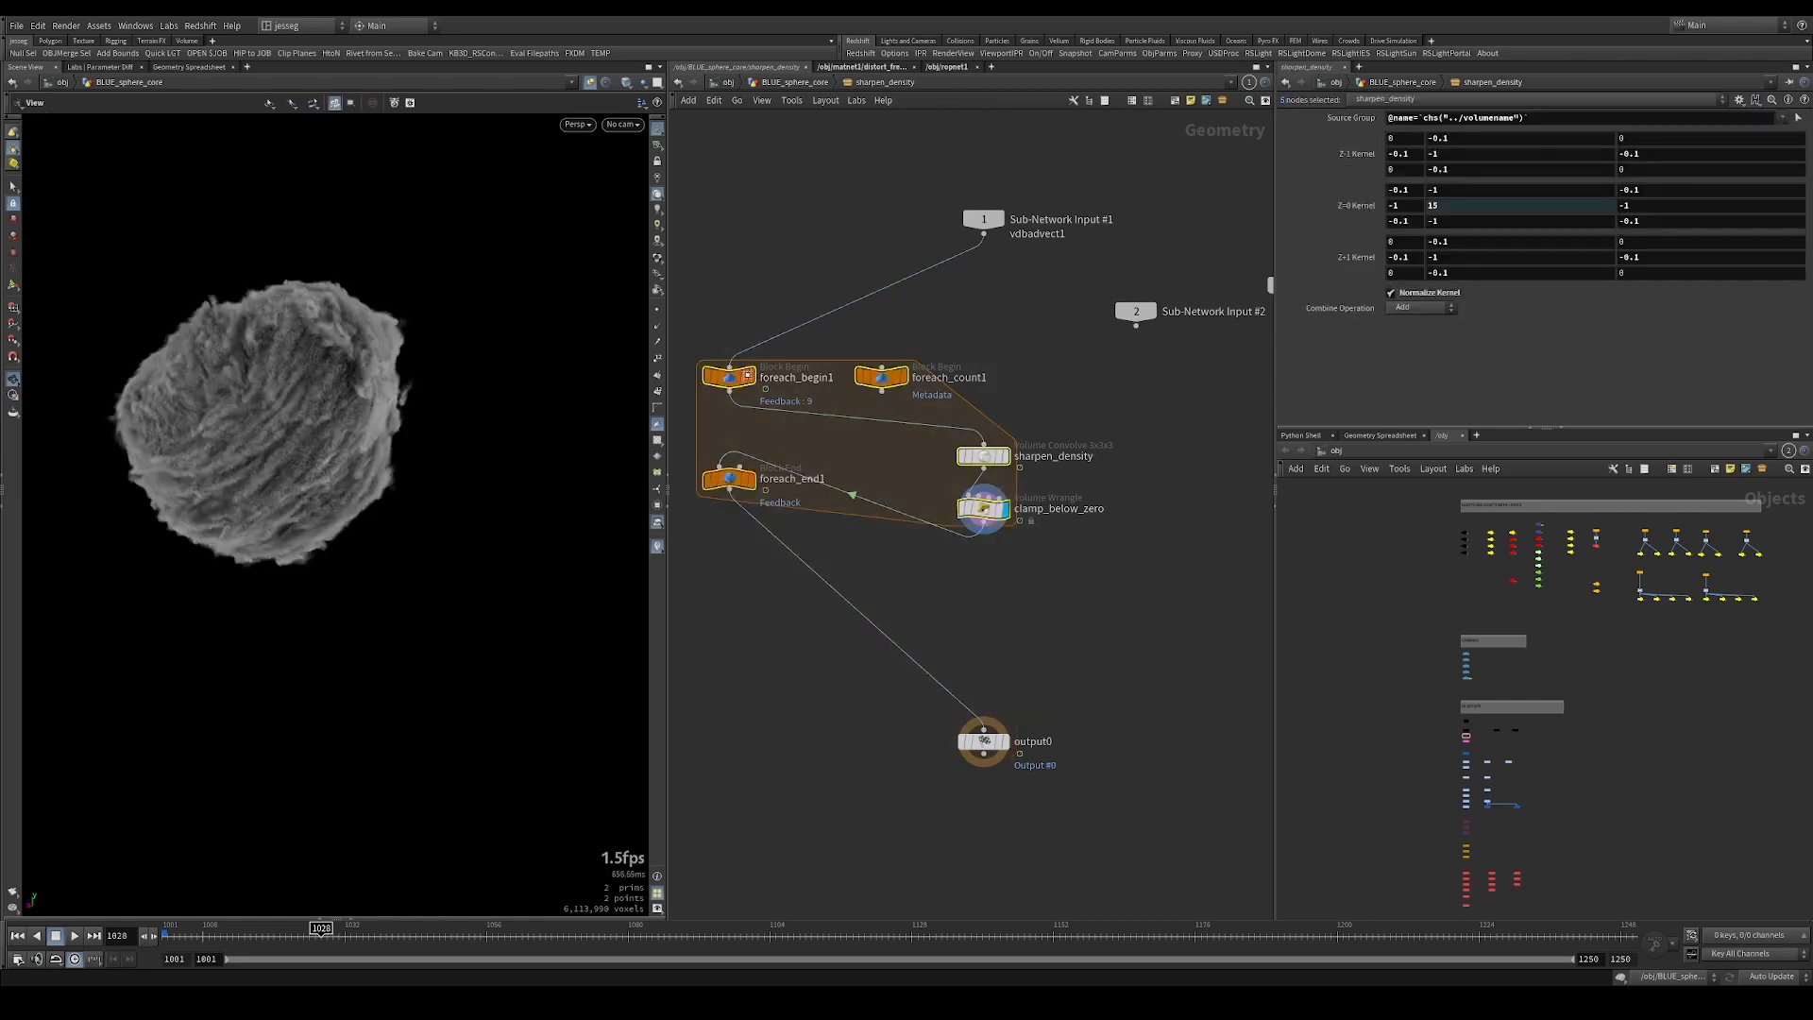
{"action": "key", "text": "l"}
{"action": "left_click_drag", "start_coordinate": [728, 371], "coordinate": [983, 395]}
{"action": "left_click_drag", "start_coordinate": [983, 616], "coordinate": [1136, 413]}
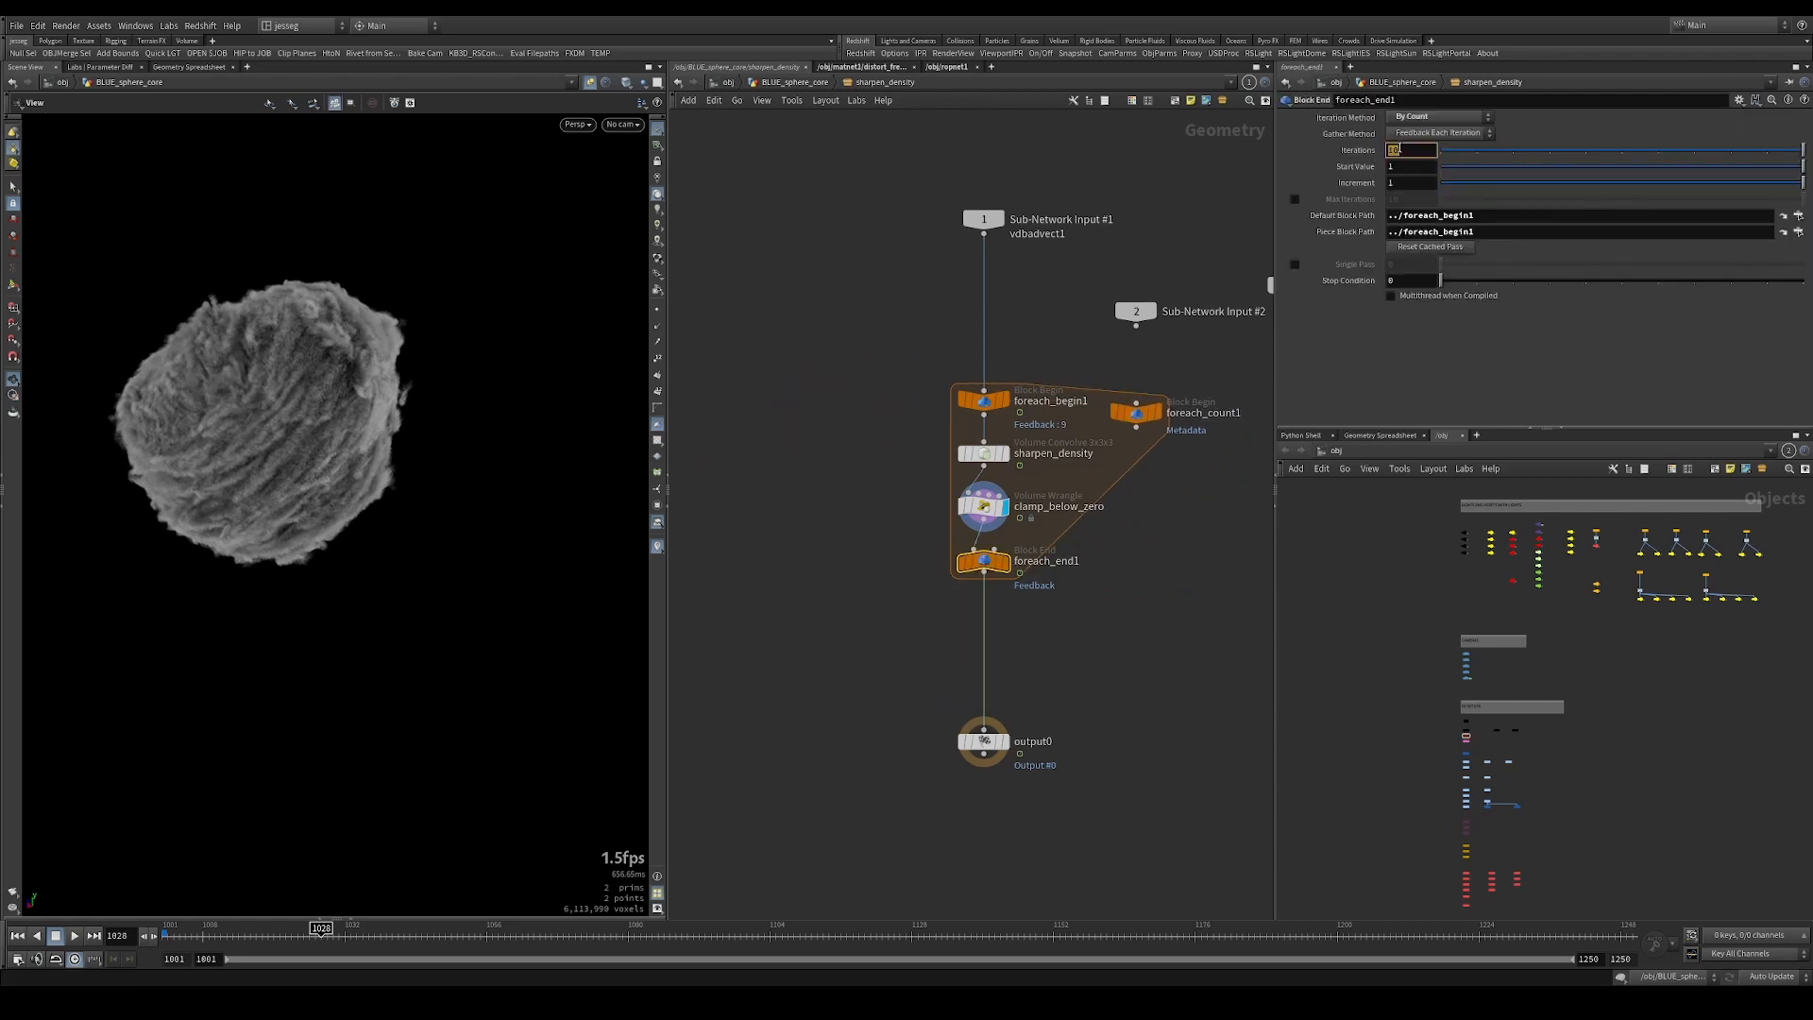
Set the Iterations of foreach_end1 to 5 and inspect the sharpened volume up close.
{"action": "type", "text": "3"}
{"action": "key", "text": "Return"}
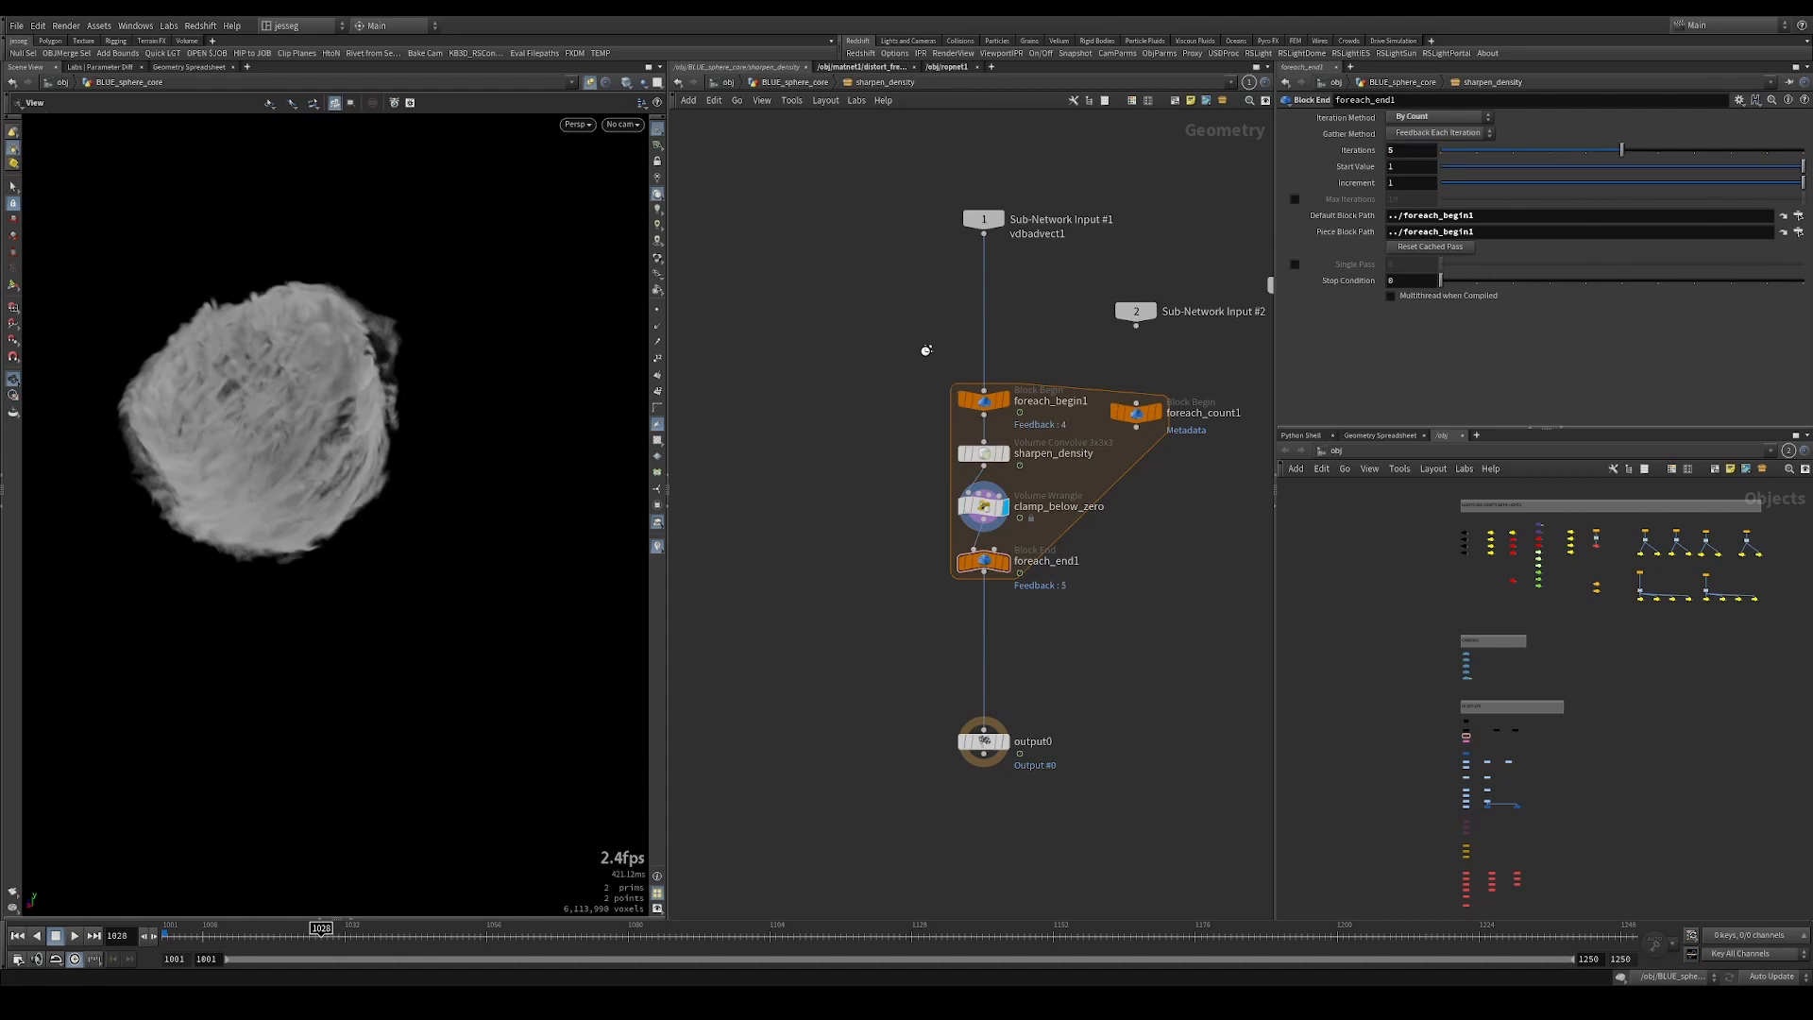
{"action": "scroll", "coordinate": [369, 331], "scroll_direction": "up", "scroll_amount": 4}
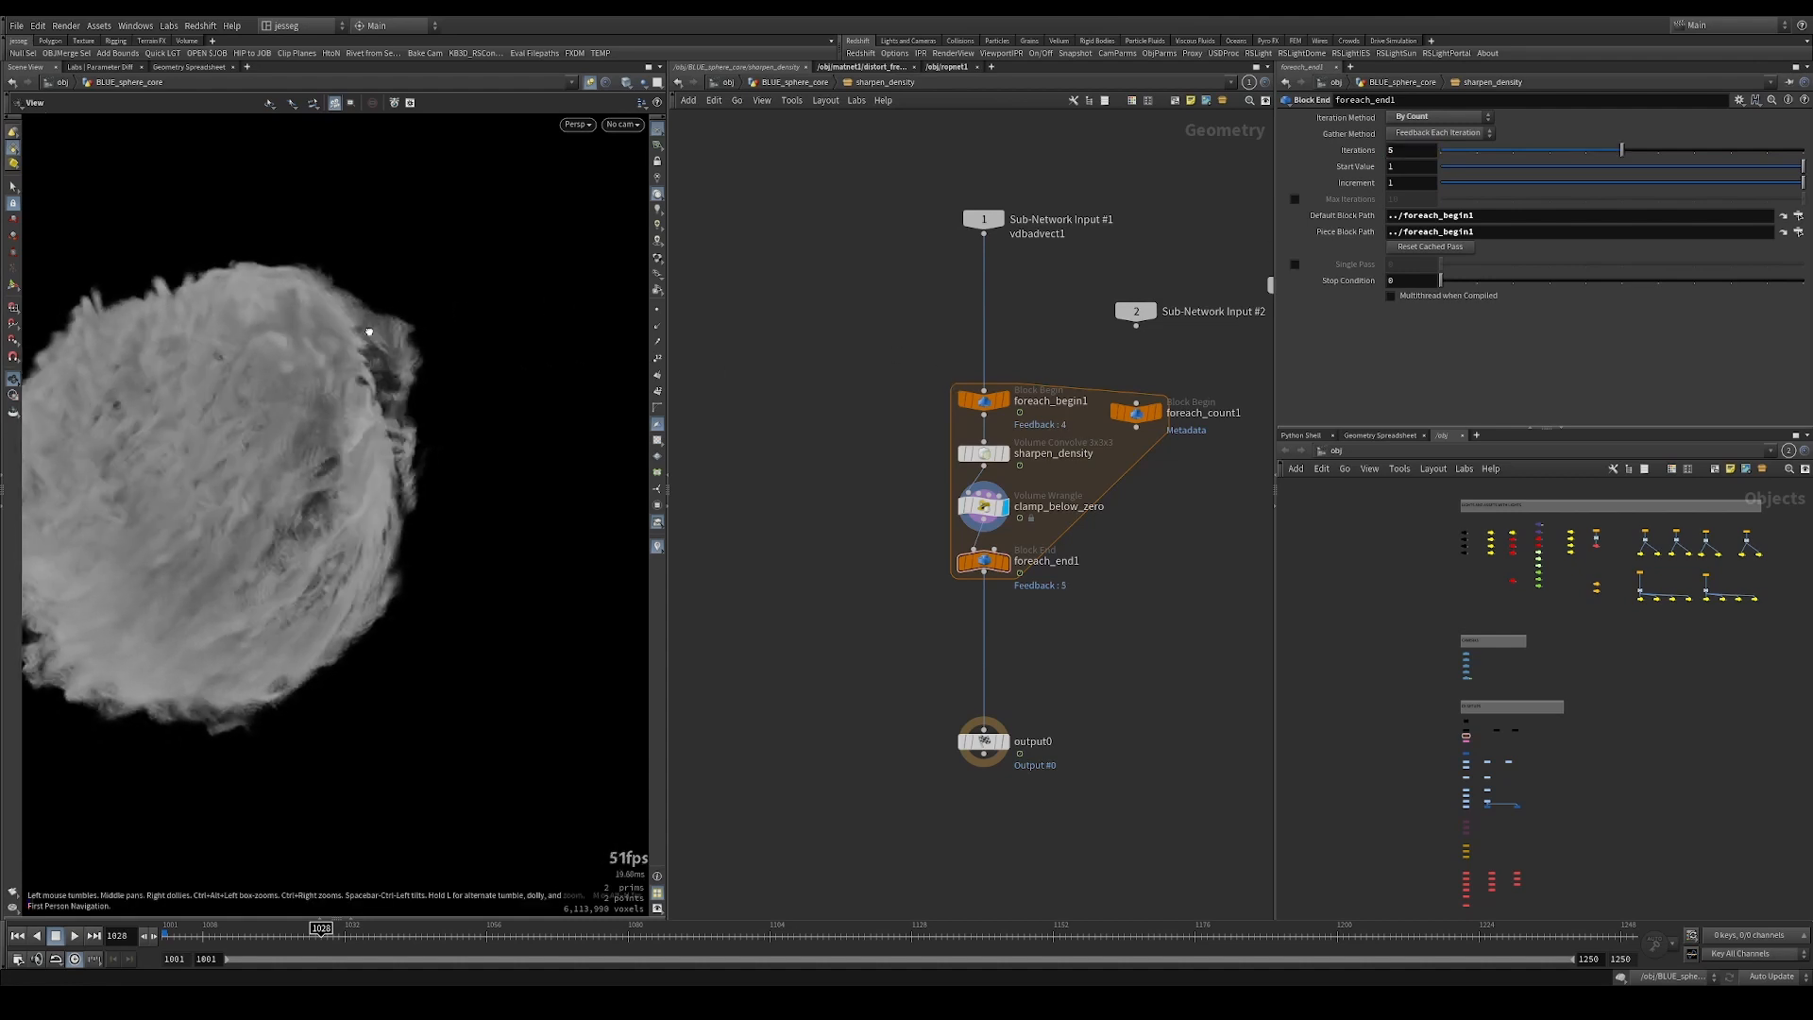
{"action": "scroll", "coordinate": [368, 332], "scroll_direction": "down", "scroll_amount": 4}
{"action": "scroll", "coordinate": [376, 348], "scroll_direction": "up", "scroll_amount": 8}
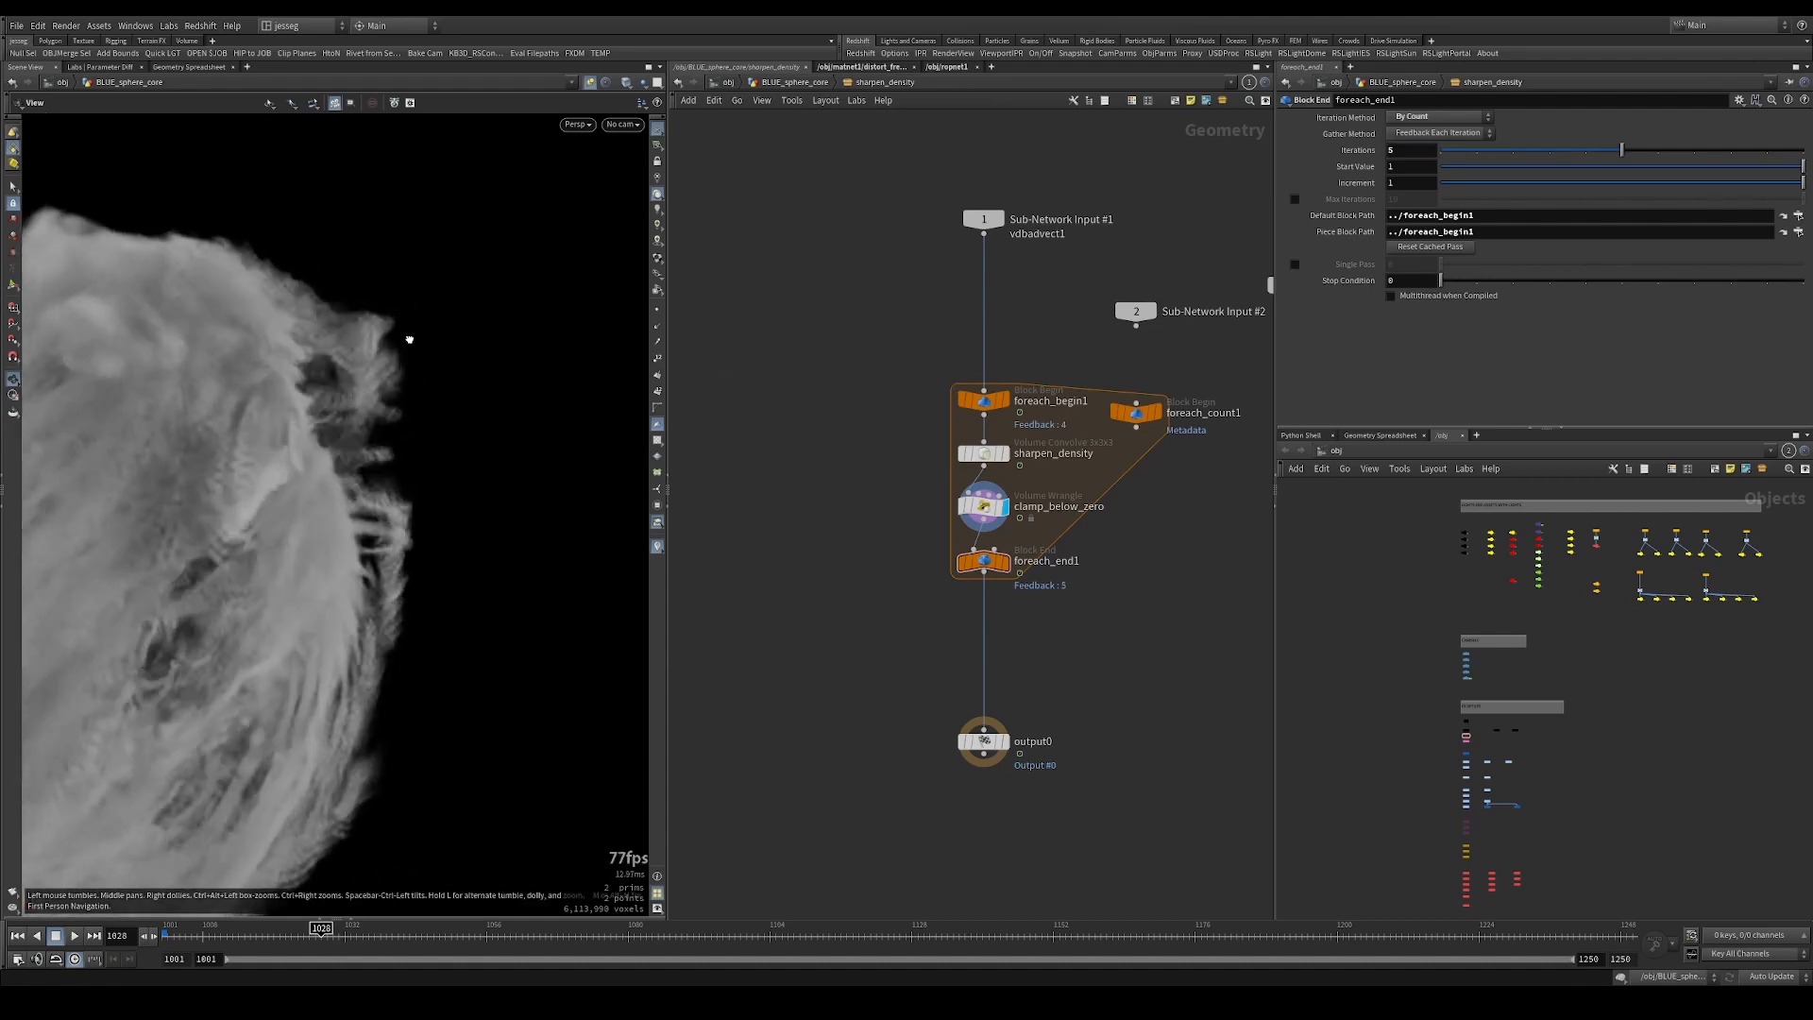
{"action": "scroll", "coordinate": [295, 376], "scroll_direction": "down", "scroll_amount": 10}
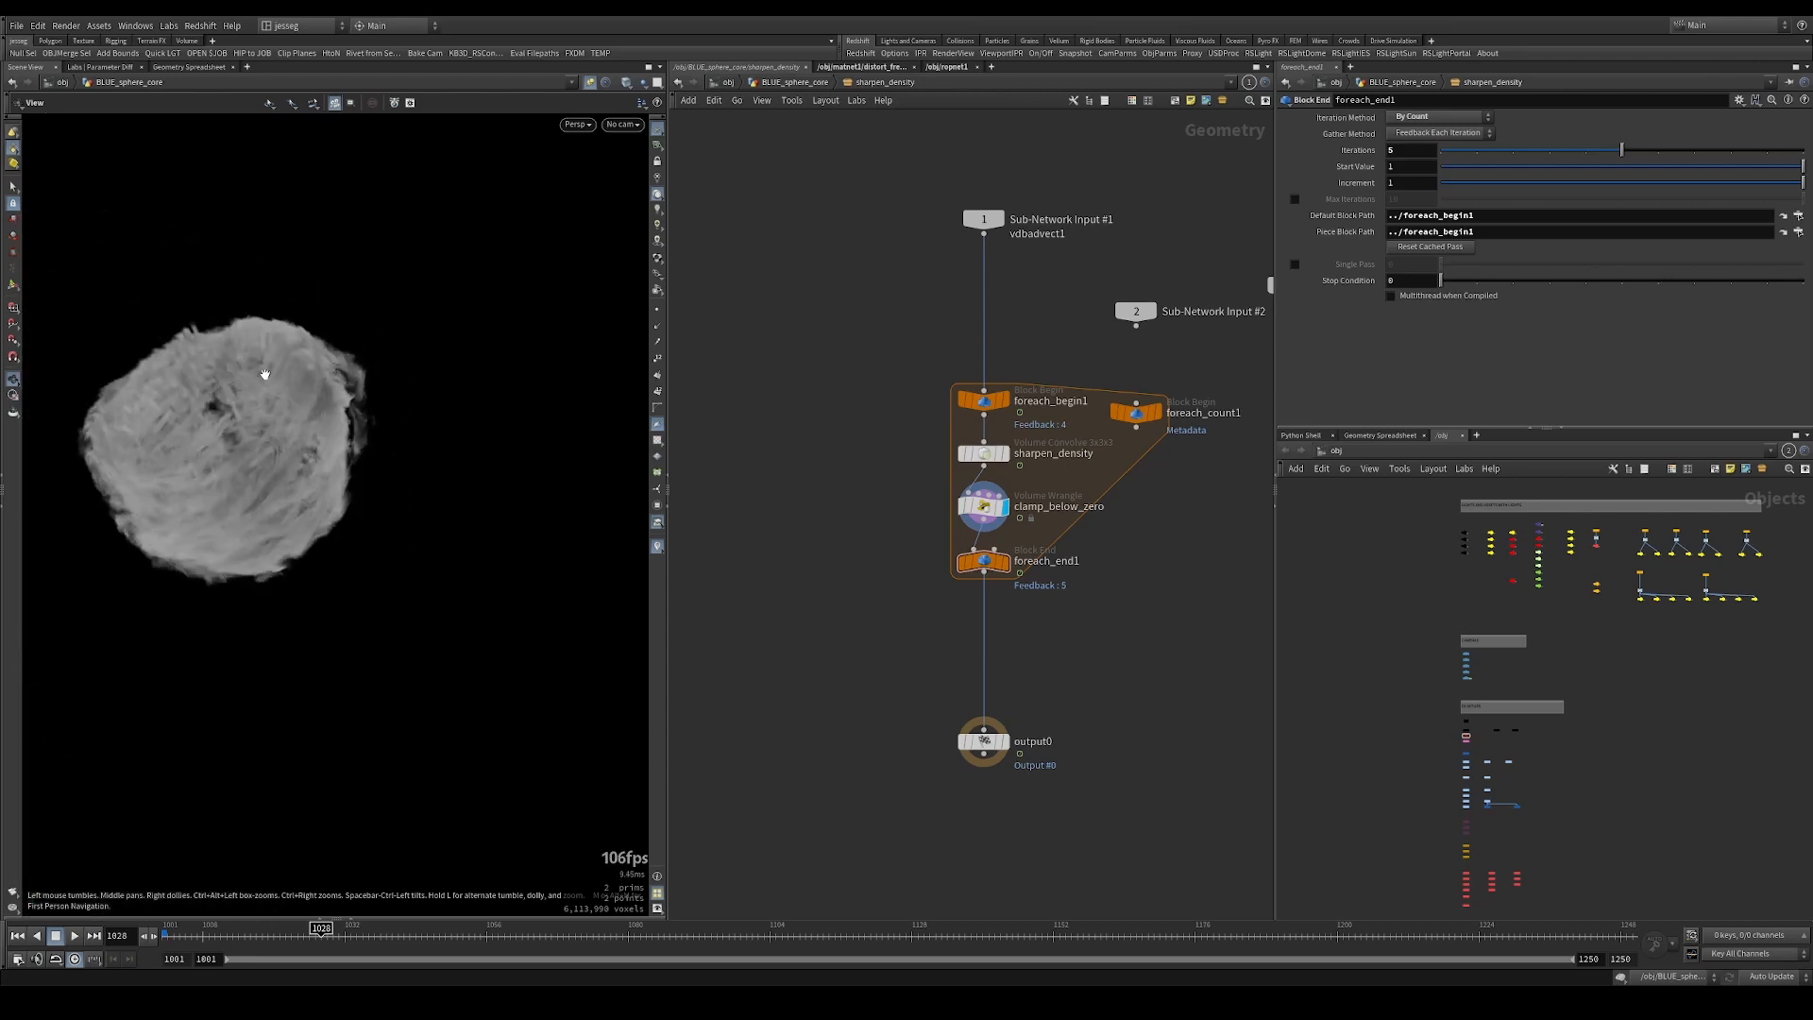
{"action": "left_click_drag", "start_coordinate": [266, 375], "coordinate": [283, 348]}
Return to BLUE_sphere_core and set the Coefficient of the sharpen_density subnetwork to 12.
{"action": "left_click", "coordinate": [793, 84]}
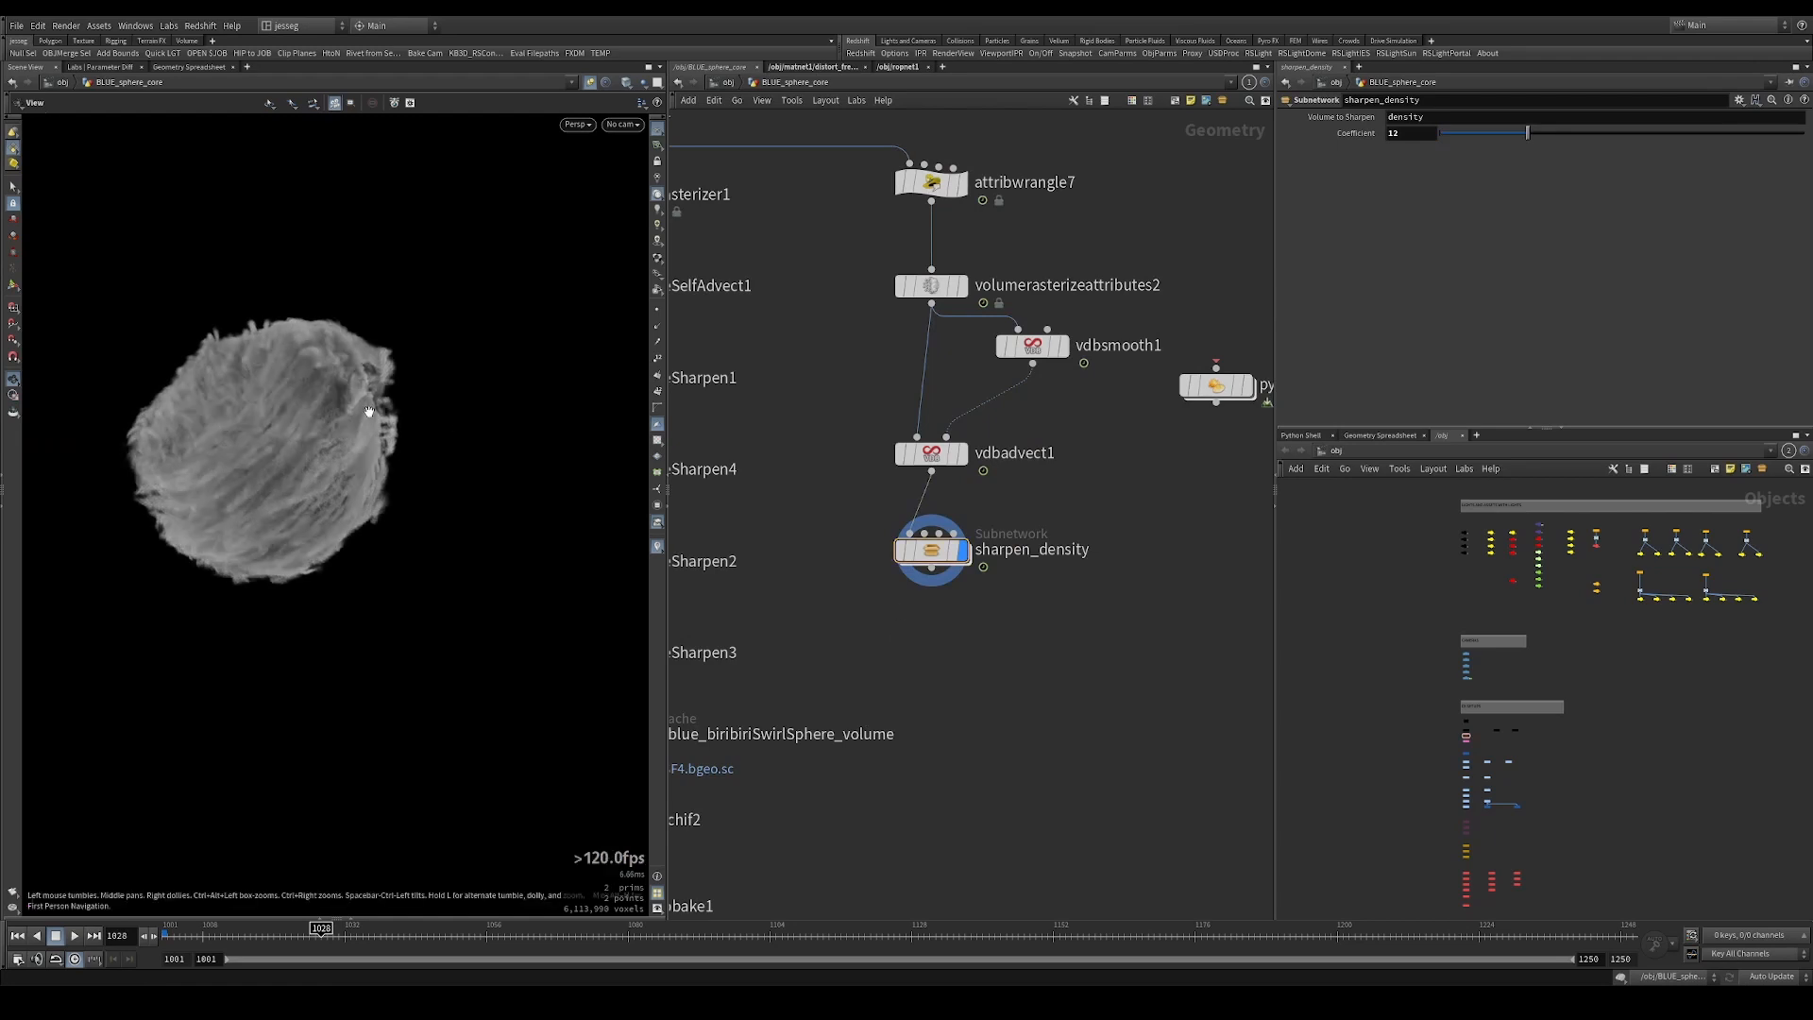
Compare which volume volumeSharpen4 and volumeSharpen2 are each set to sharpen.
{"action": "middle_click_drag", "start_coordinate": [960, 519], "coordinate": [1175, 524]}
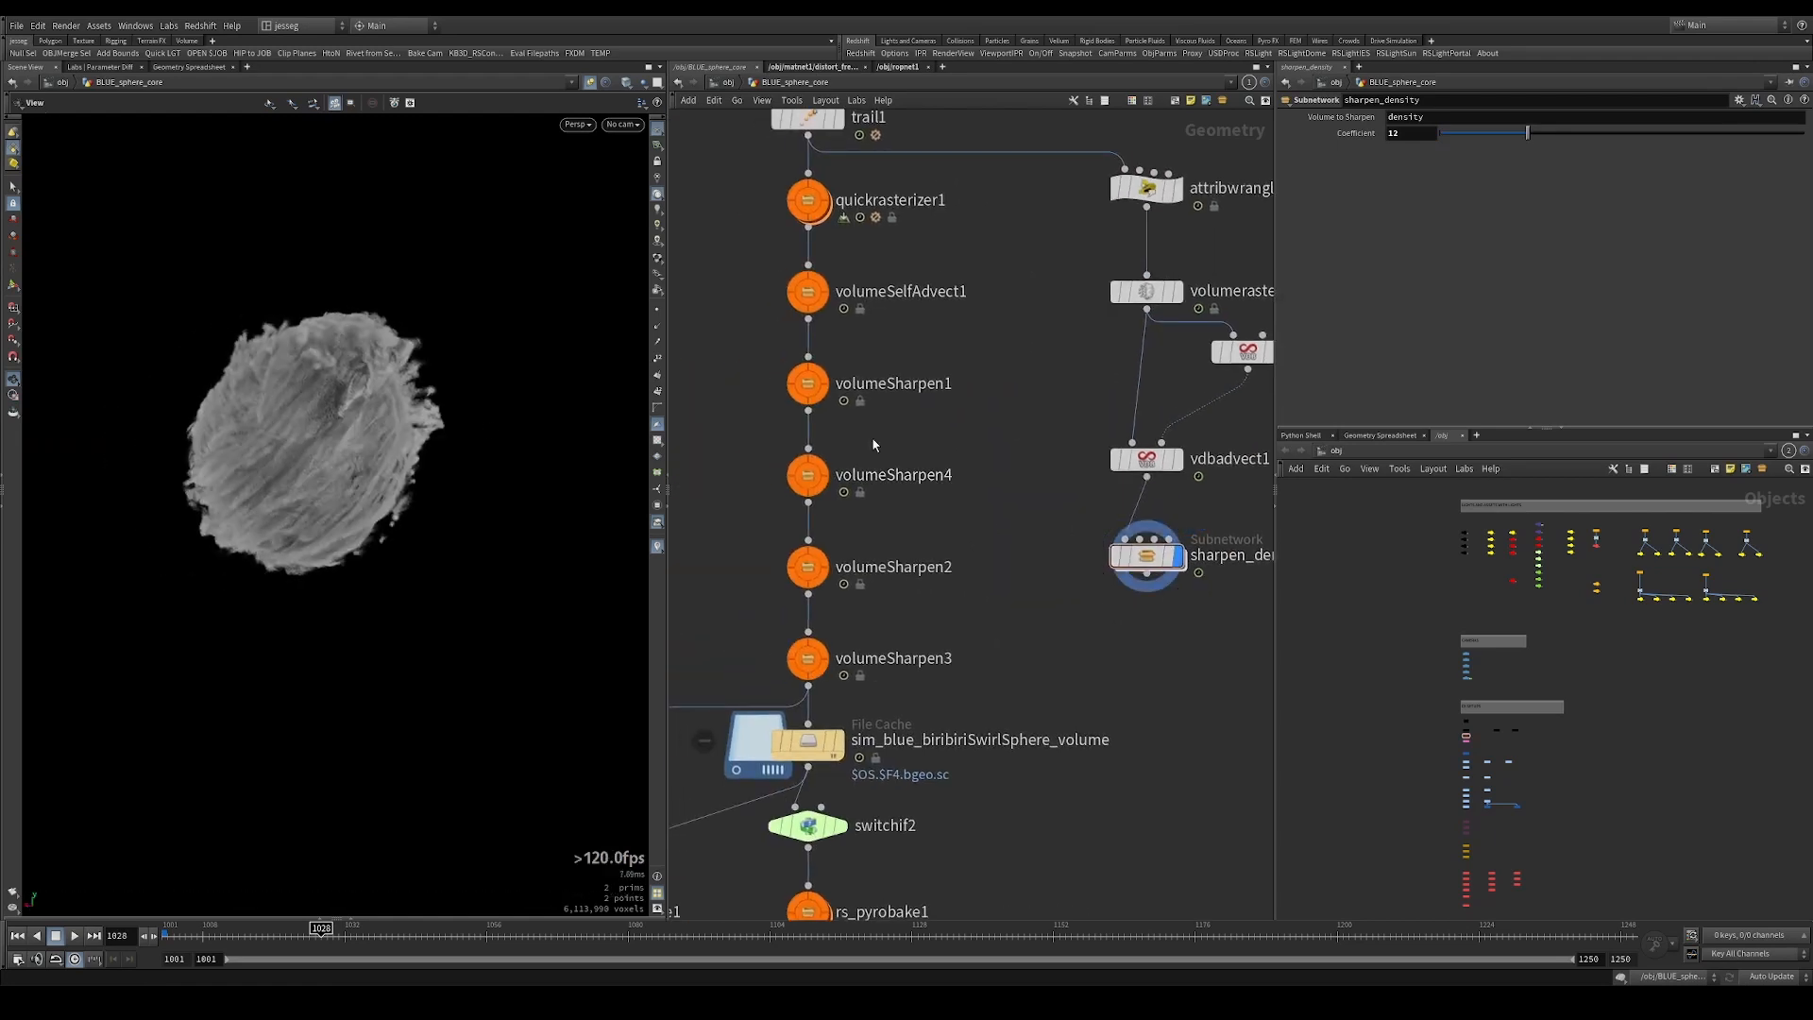
{"action": "left_click", "coordinate": [809, 476]}
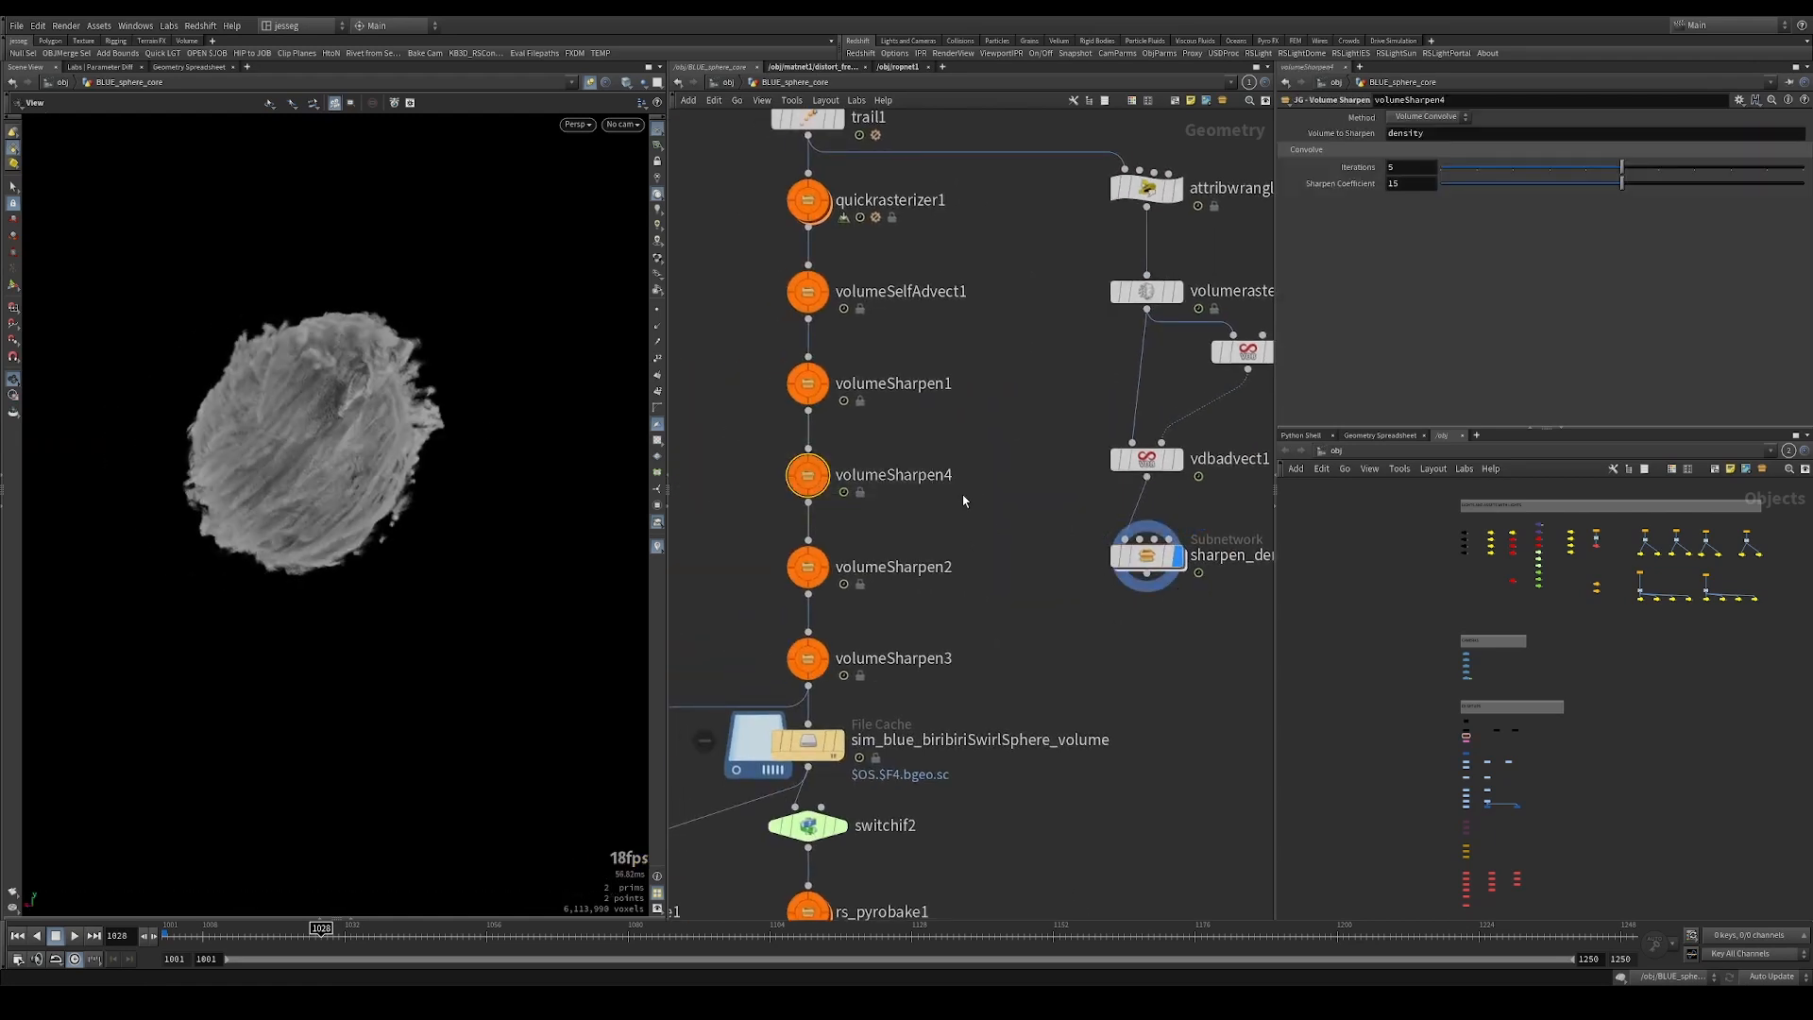
{"action": "middle_click_drag", "start_coordinate": [963, 501], "coordinate": [872, 487]}
{"action": "left_click_drag", "start_coordinate": [936, 511], "coordinate": [1073, 602]}
{"action": "middle_click_drag", "start_coordinate": [865, 583], "coordinate": [963, 530]}
{"action": "left_click_drag", "start_coordinate": [923, 552], "coordinate": [795, 481]}
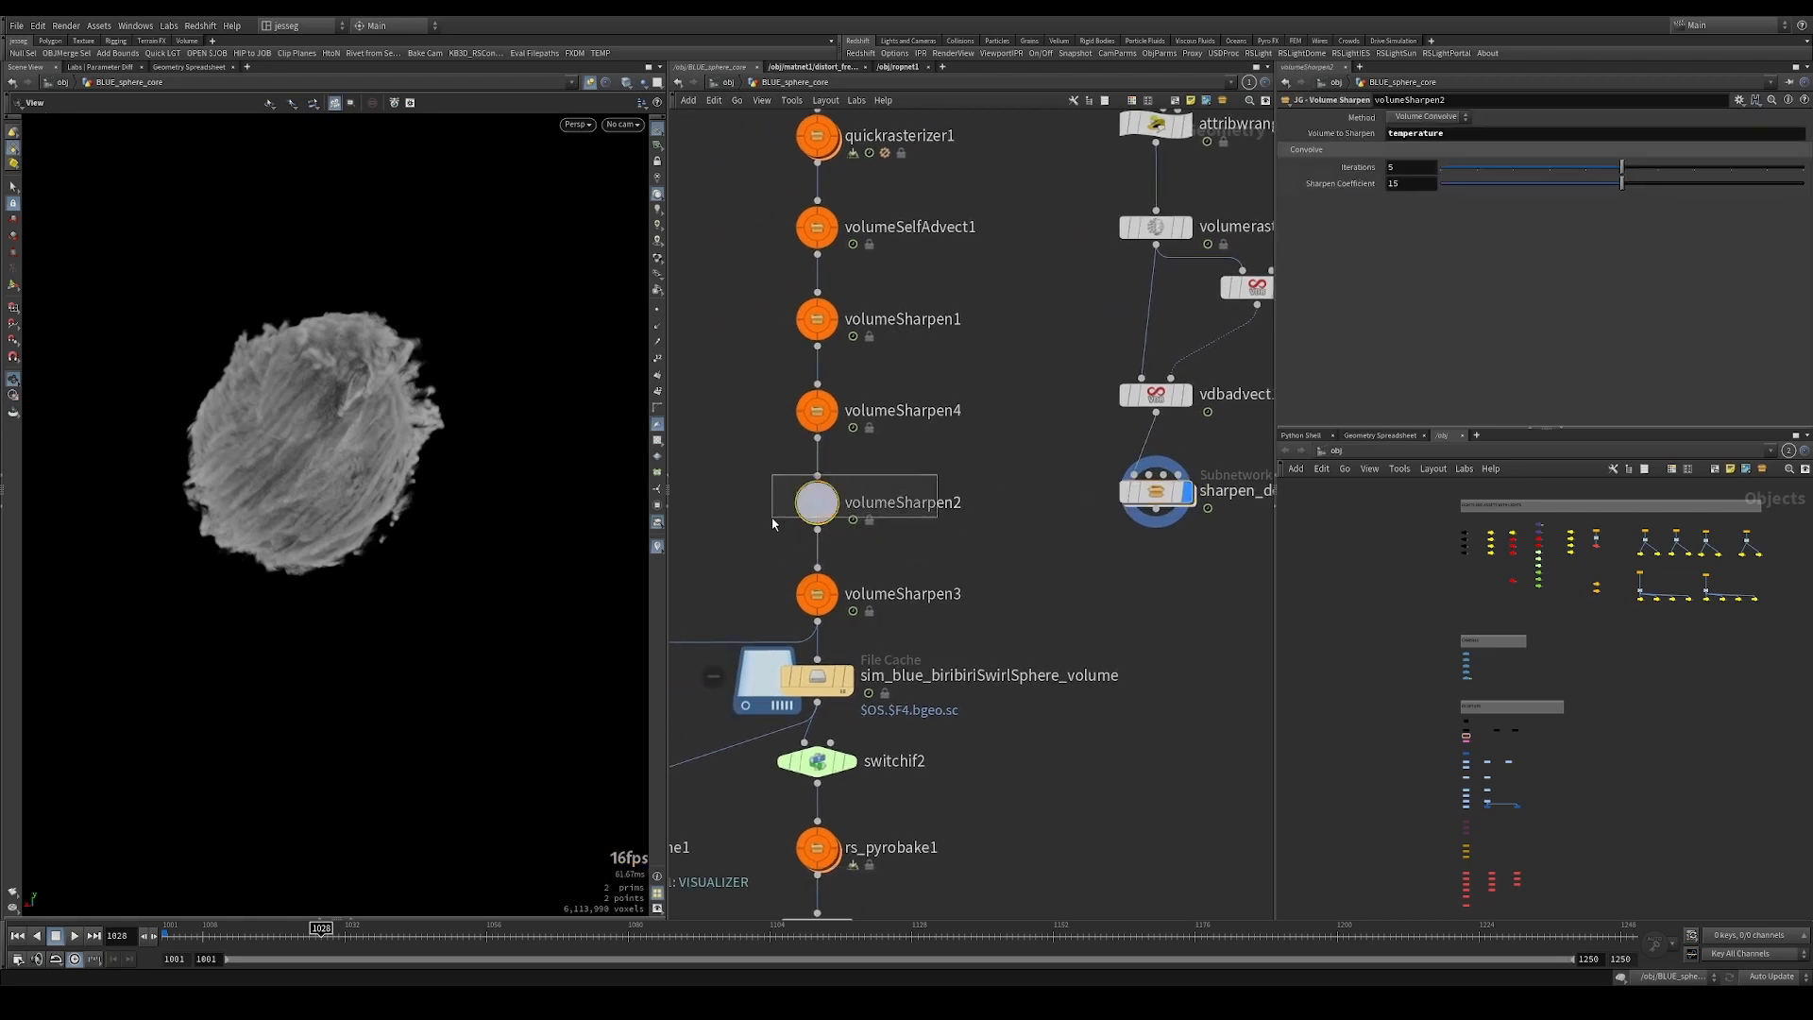
{"action": "double_click", "coordinate": [1487, 134]}
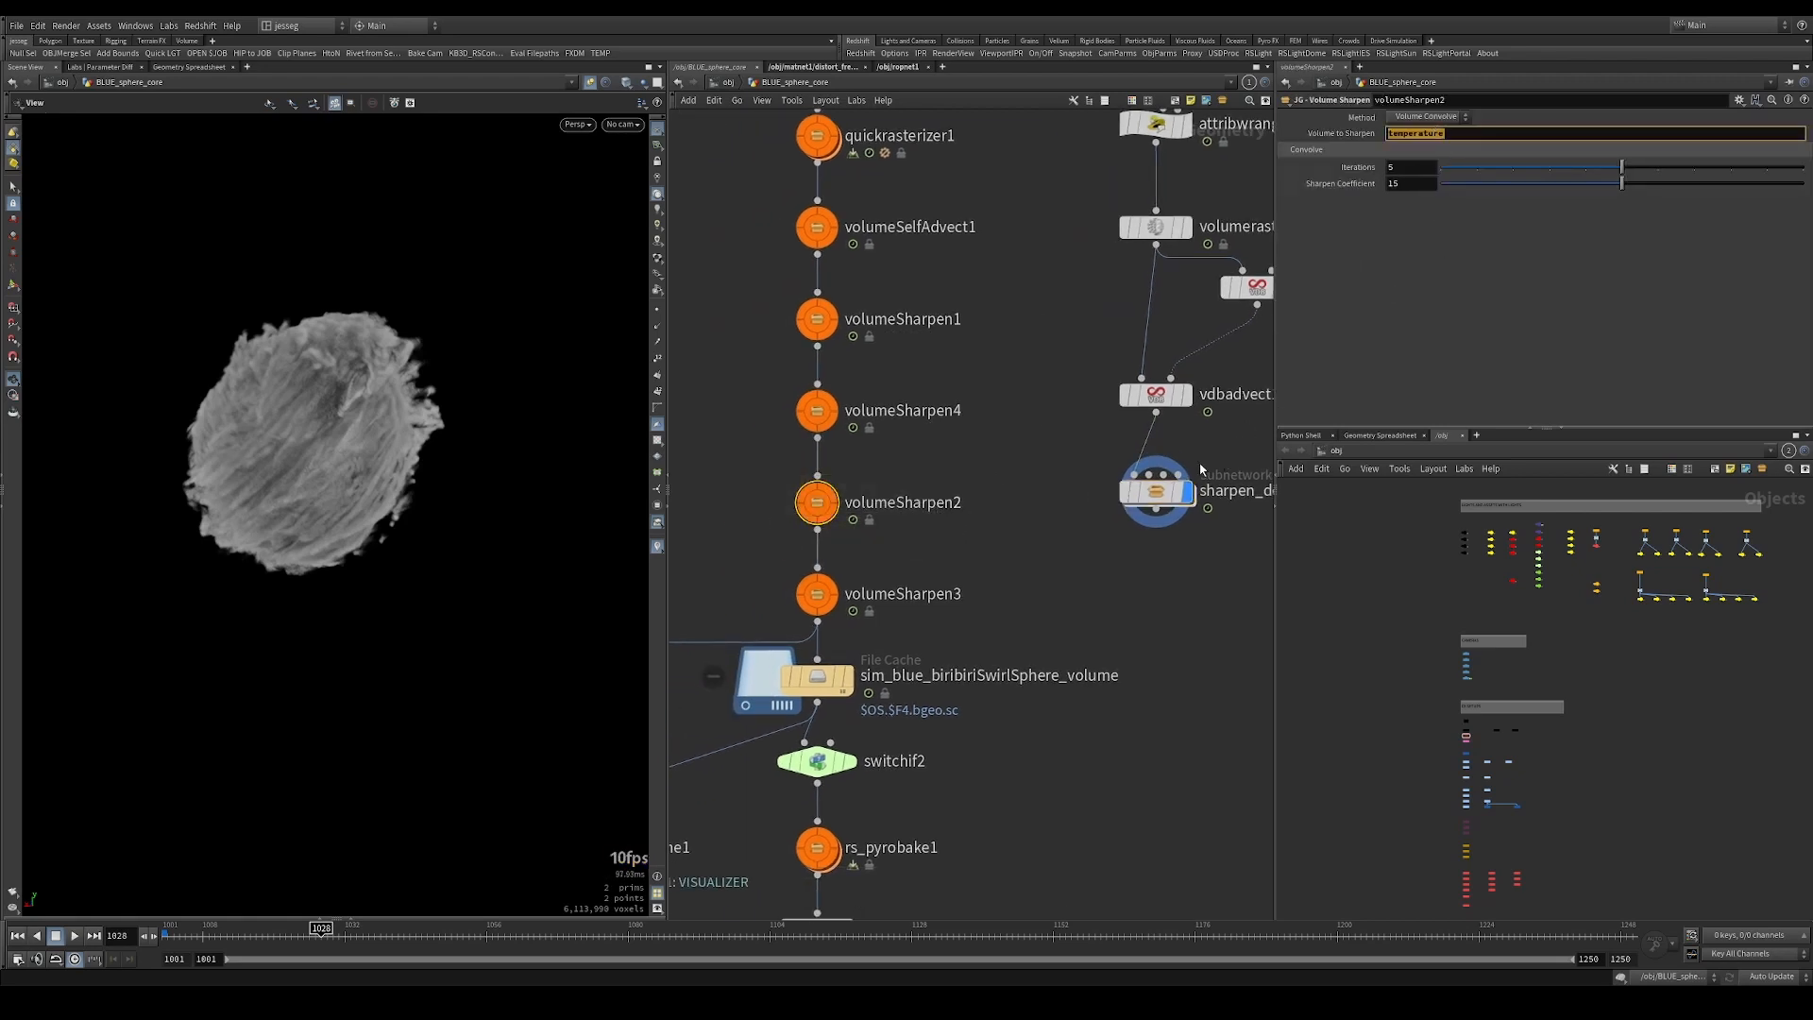
{"action": "scroll", "coordinate": [1030, 429], "scroll_direction": "down", "scroll_amount": 4}
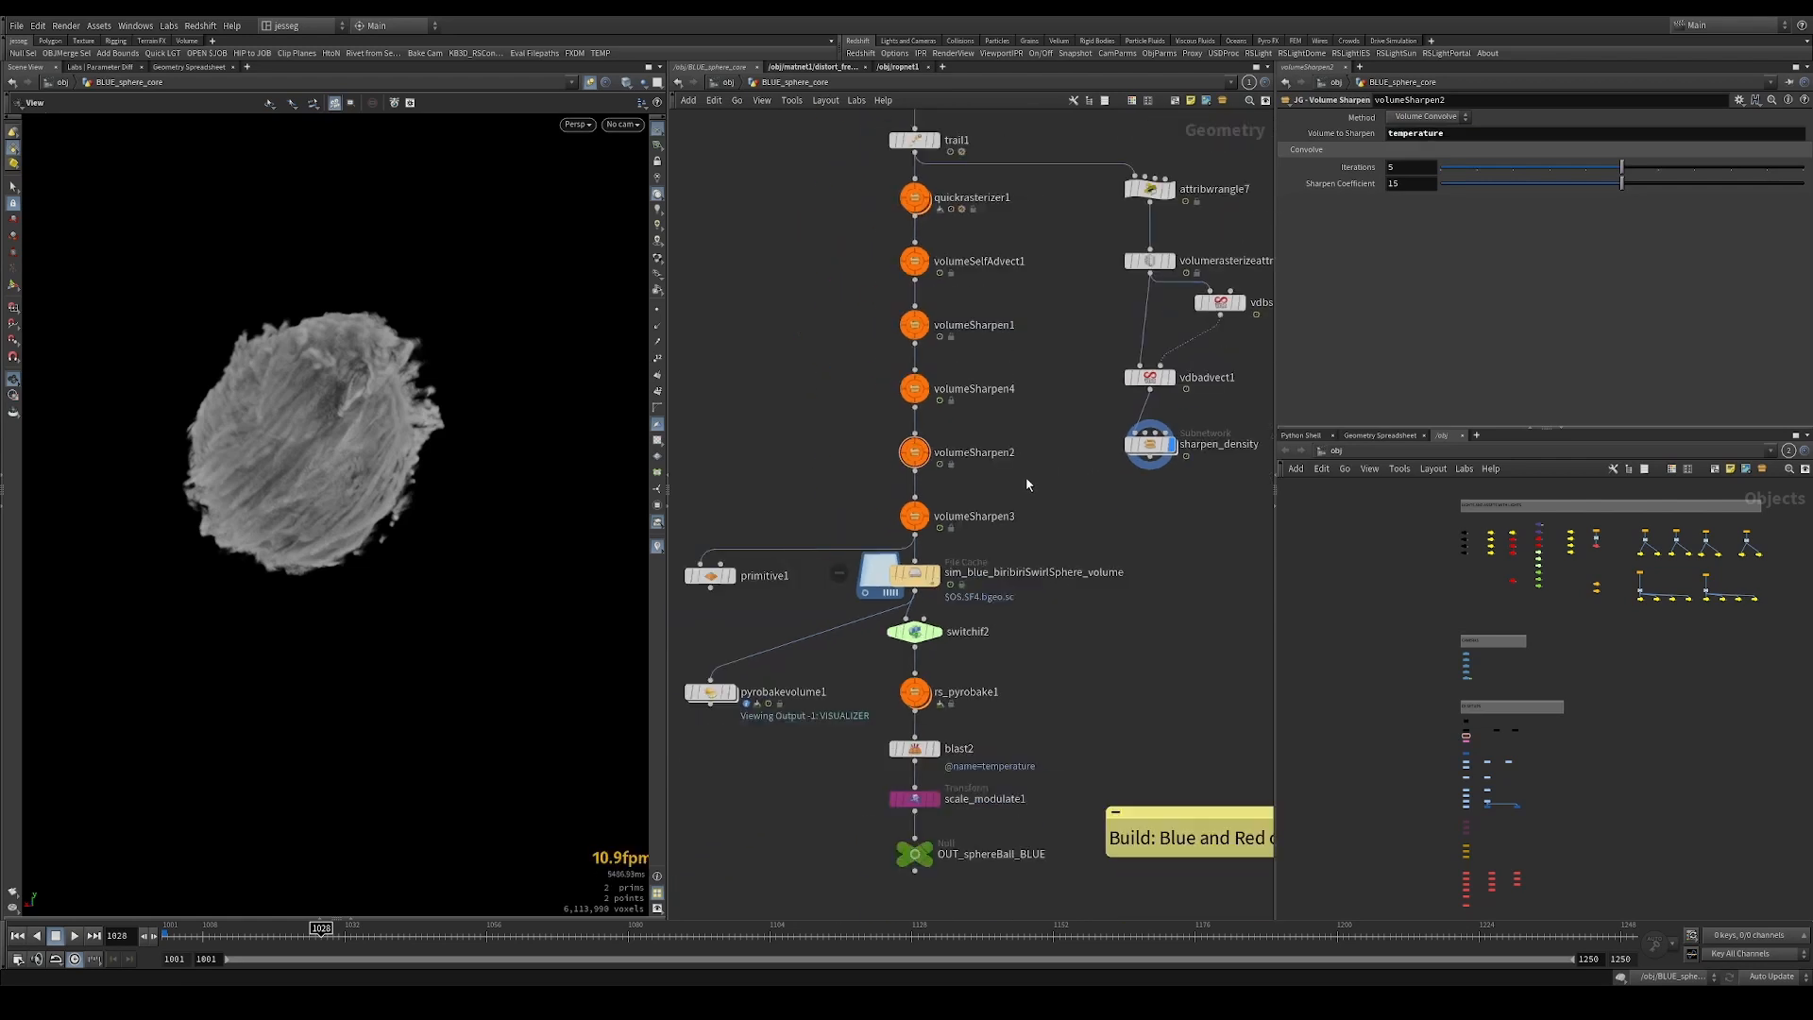
Display pyrobakevolume1 and inspect the shaded blue sphere from another angle.
{"action": "left_click", "coordinate": [710, 692]}
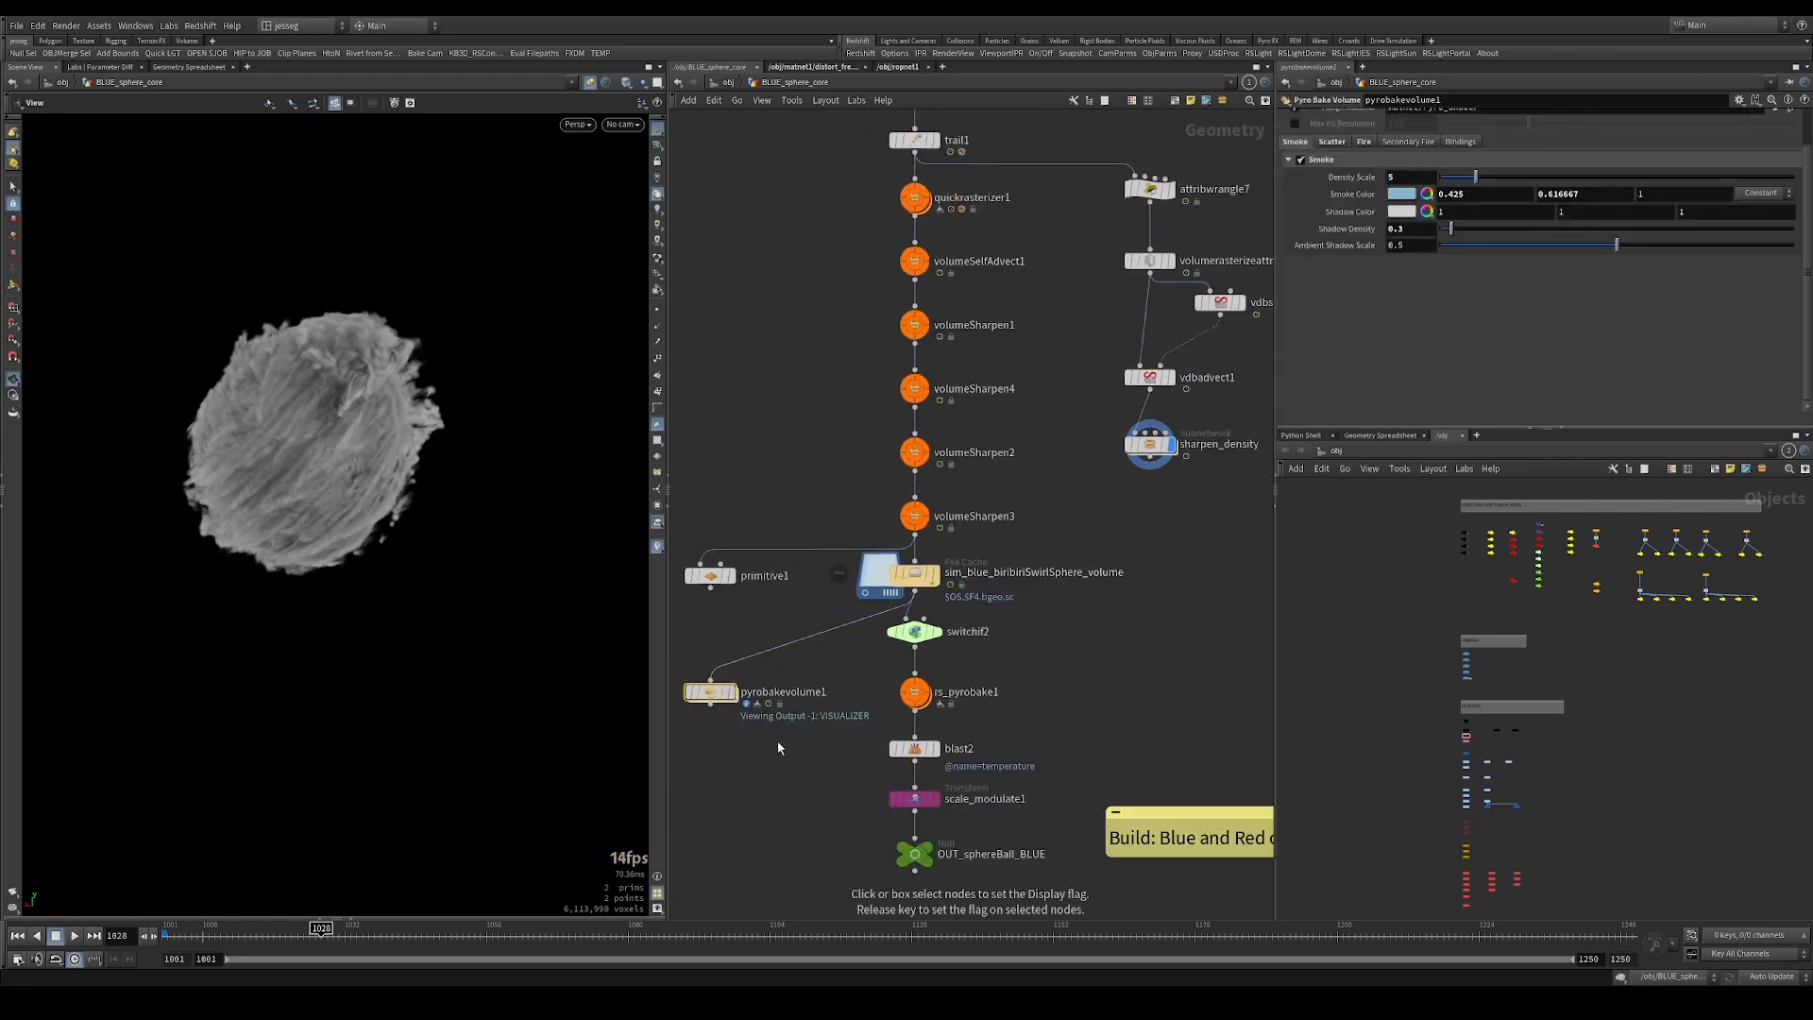
{"action": "key", "text": "r"}
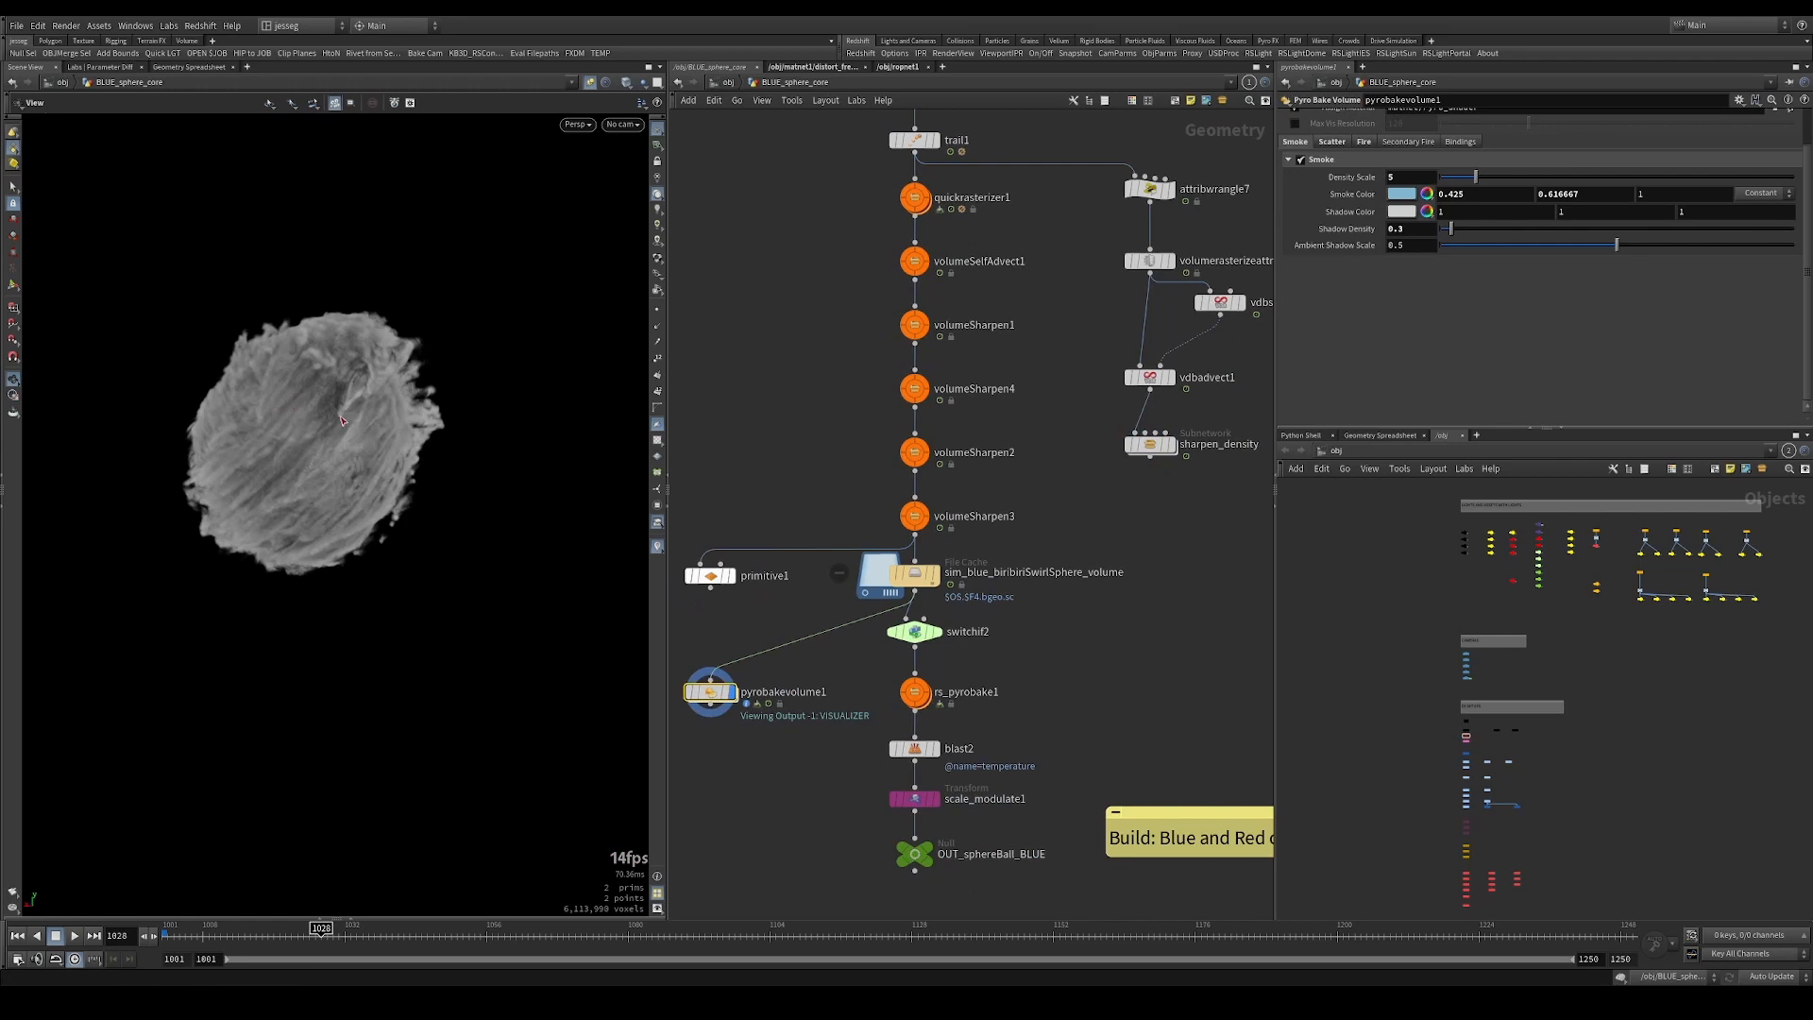
{"action": "left_click_drag", "start_coordinate": [343, 414], "coordinate": [404, 410], "text": "alt"}
{"action": "right_click_drag", "start_coordinate": [404, 410], "coordinate": [353, 406], "text": "alt"}
{"action": "mouse_move", "coordinate": [352, 406]}
{"action": "left_mouse_down", "text": "alt"}
{"action": "mouse_move", "coordinate": [441, 387]}
{"action": "mouse_move", "coordinate": [363, 408]}
{"action": "left_mouse_up", "text": "alt"}
Examine the Rasterize settings of quickrasterizer1, especially its Density -> Temperature option.
{"action": "middle_click_drag", "start_coordinate": [831, 353], "coordinate": [789, 537]}
{"action": "left_click_drag", "start_coordinate": [813, 563], "coordinate": [861, 500]}
{"action": "scroll", "coordinate": [1086, 378], "scroll_direction": "down", "scroll_amount": 2}
{"action": "middle_click_drag", "start_coordinate": [1095, 369], "coordinate": [911, 489]}
{"action": "scroll", "coordinate": [912, 494], "scroll_direction": "down", "scroll_amount": 1}
{"action": "middle_click_drag", "start_coordinate": [880, 414], "coordinate": [947, 449]}
{"action": "scroll", "coordinate": [819, 551], "scroll_direction": "up", "scroll_amount": 4}
{"action": "middle_click_drag", "start_coordinate": [773, 620], "coordinate": [787, 441]}
{"action": "left_click_drag", "start_coordinate": [738, 455], "coordinate": [776, 410]}
{"action": "scroll", "coordinate": [1466, 314], "scroll_direction": "up", "scroll_amount": 2}
{"action": "scroll", "coordinate": [1465, 313], "scroll_direction": "up", "scroll_amount": 3}
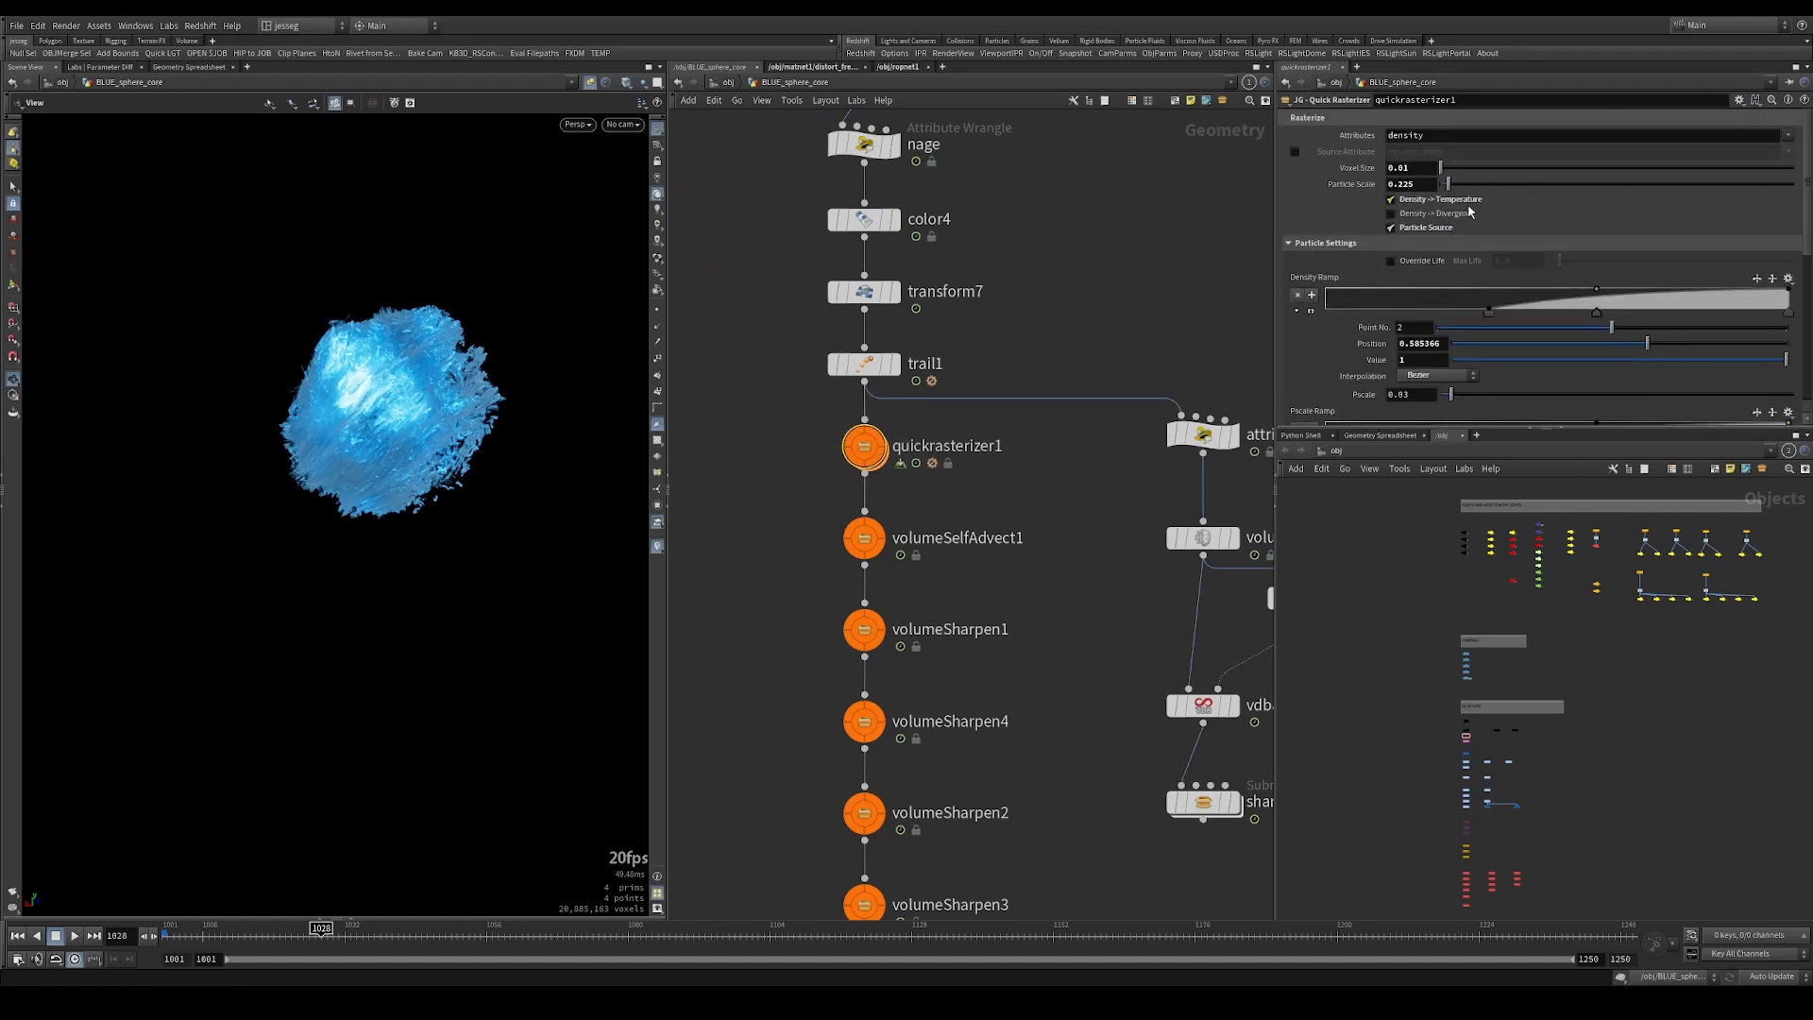
{"action": "scroll", "coordinate": [876, 366], "scroll_direction": "up", "scroll_amount": 1}
Display volumerasterizeattributes2 and check in its node info which volumes it outputs.
{"action": "mouse_move", "coordinate": [876, 366]}
{"action": "middle_click_drag", "start_coordinate": [1265, 380], "coordinate": [933, 325]}
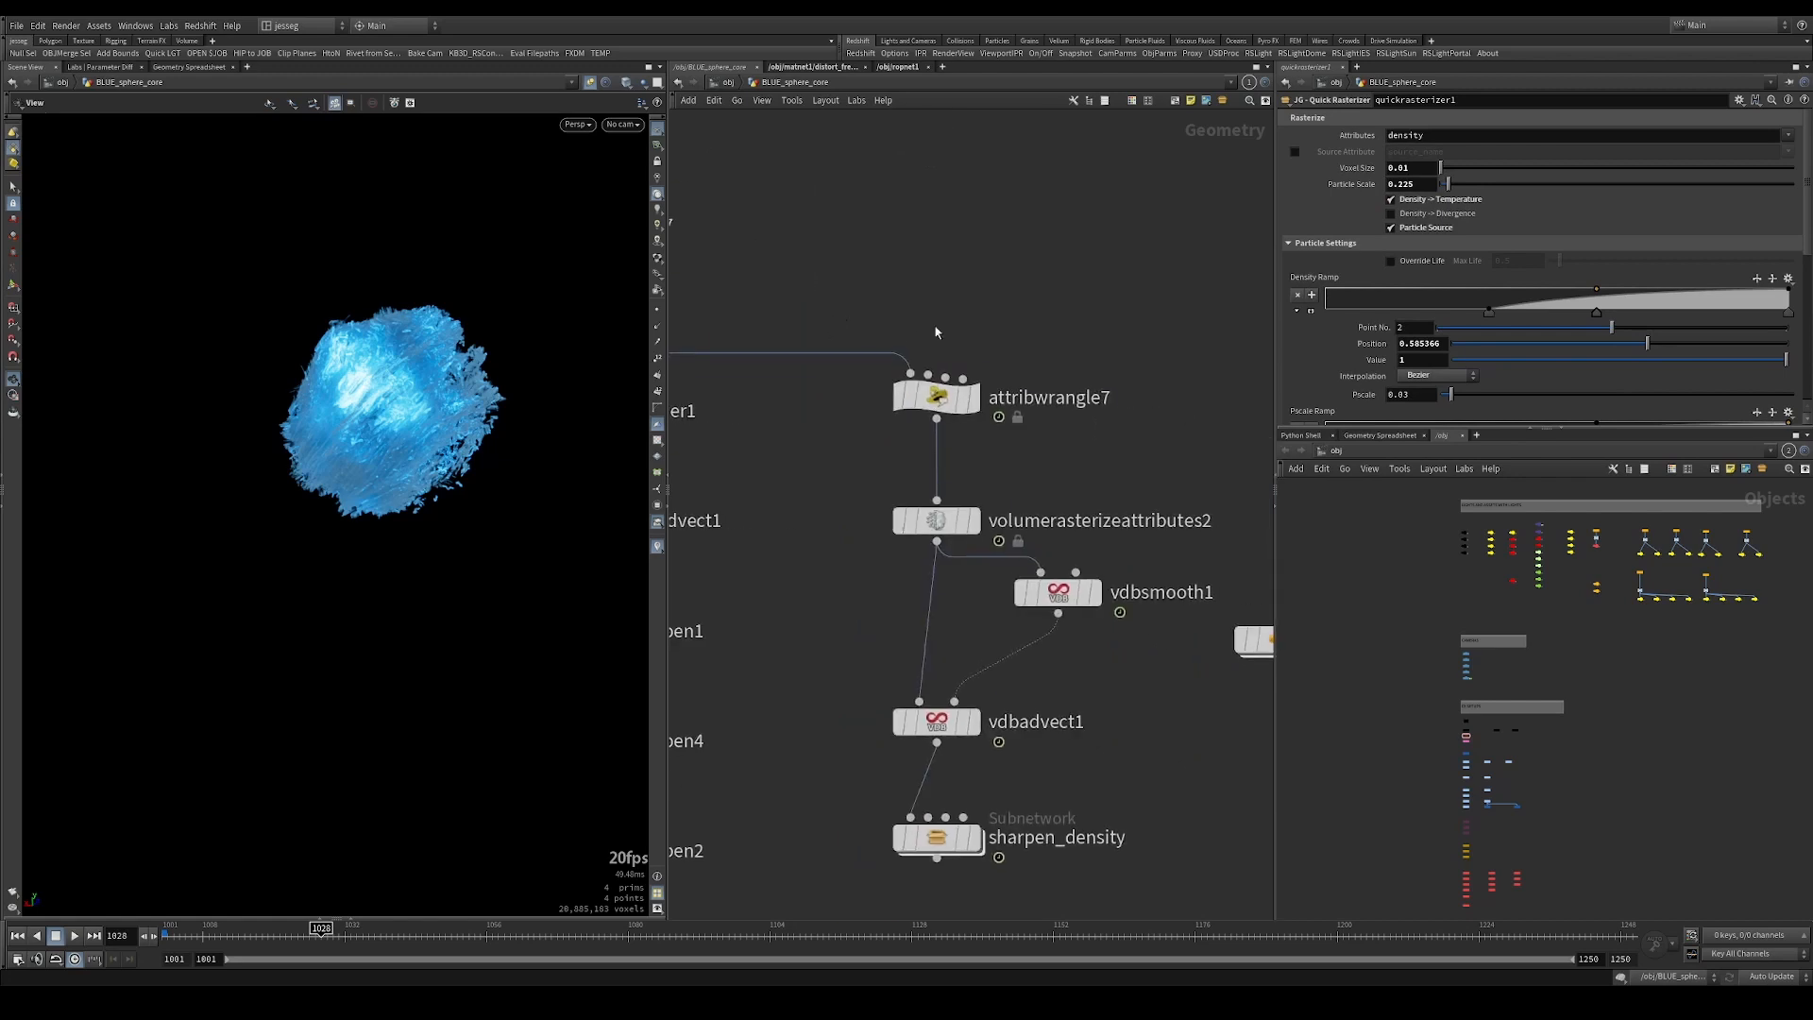
{"action": "left_click_drag", "start_coordinate": [901, 487], "coordinate": [1081, 542]}
{"action": "key", "text": "r"}
{"action": "middle_click_drag", "start_coordinate": [993, 516], "coordinate": [1007, 444]}
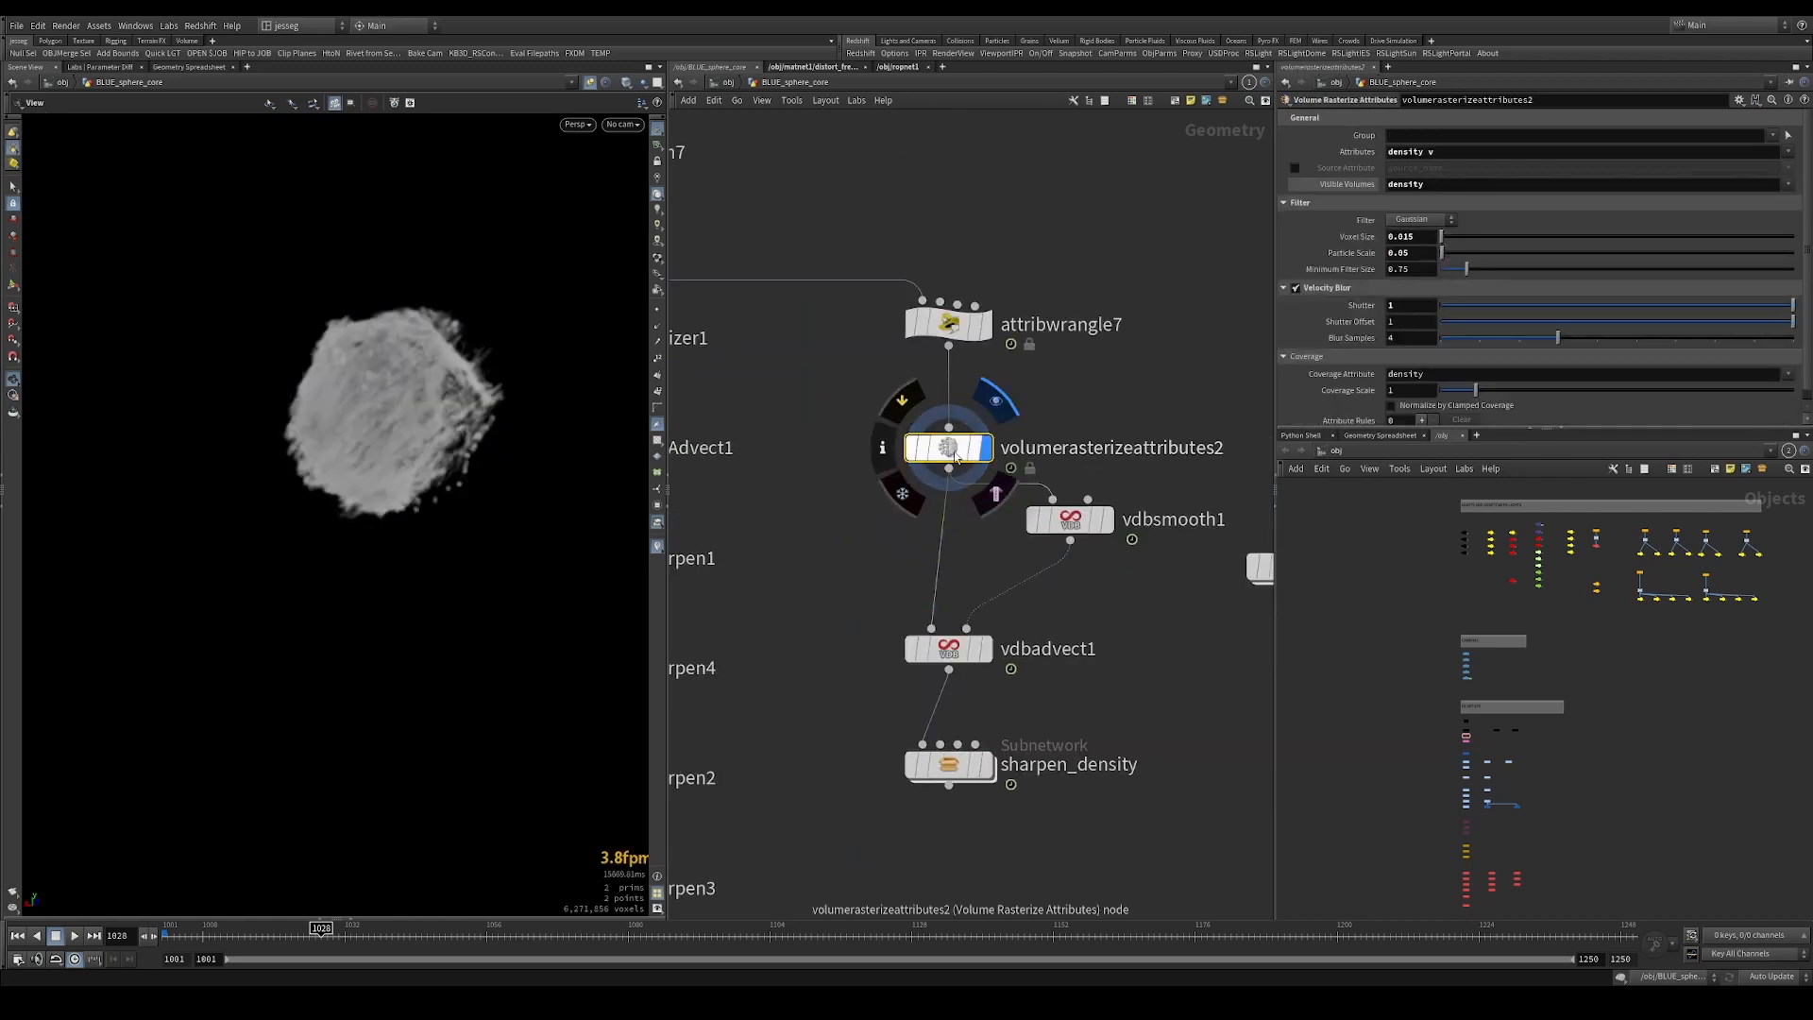
{"action": "middle_click", "coordinate": [971, 445]}
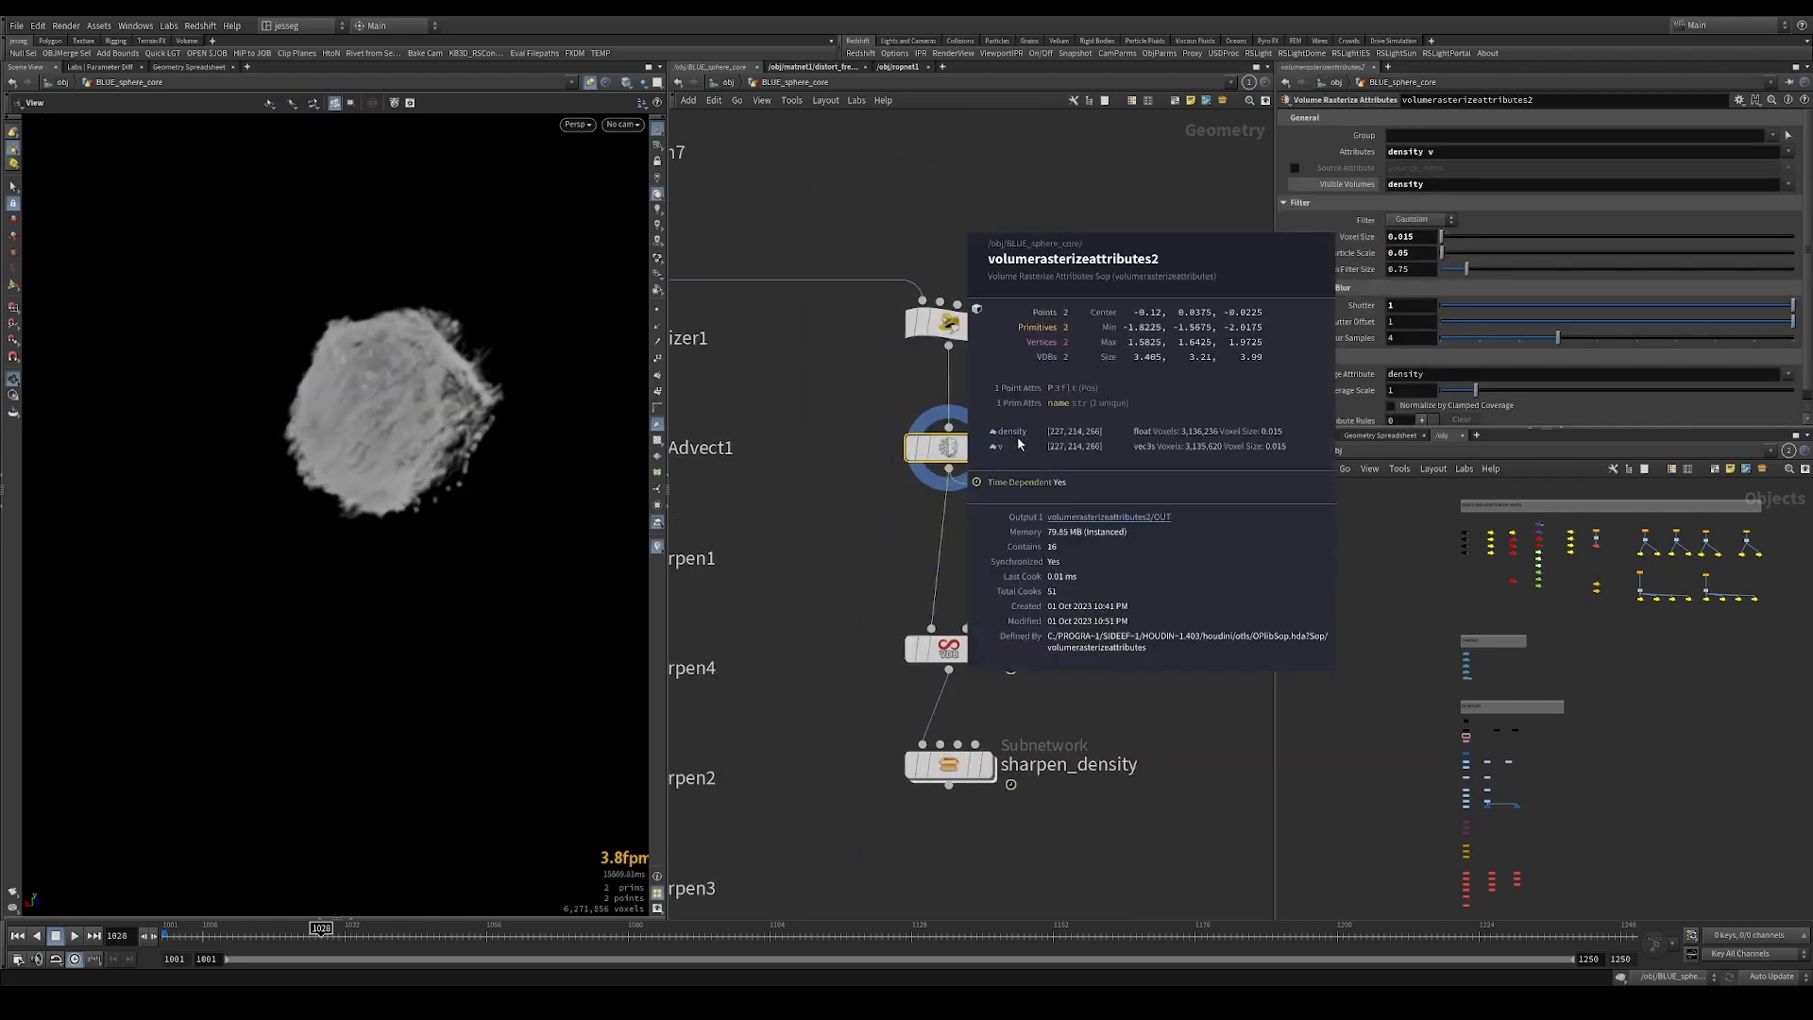
Move pyrobakevolume2 aside and shift vdbsmooth1, vdbadvect1 and sharpen_density down to make room below volumerasterizeattributes2.
{"action": "middle_click_drag", "start_coordinate": [1257, 595], "coordinate": [1020, 445]}
{"action": "scroll", "coordinate": [1020, 448], "scroll_direction": "down", "scroll_amount": 3}
{"action": "left_click_drag", "start_coordinate": [1036, 427], "coordinate": [1065, 168]}
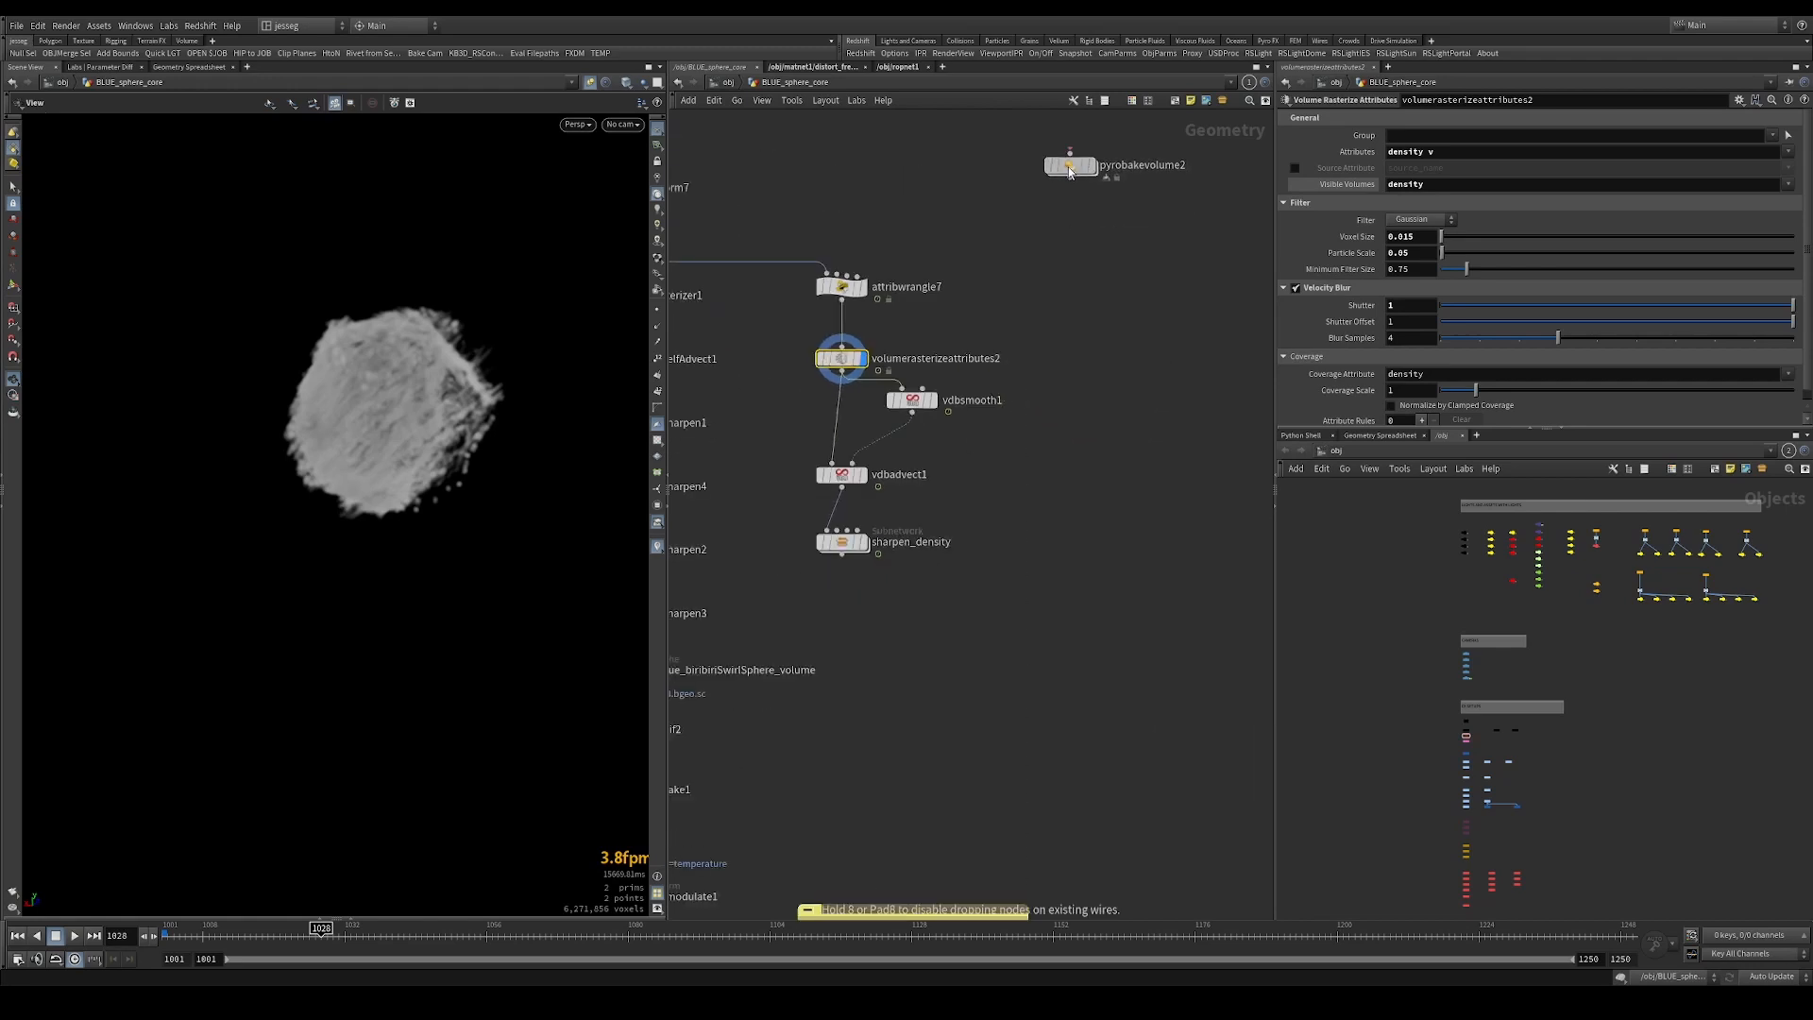
{"action": "left_click_drag", "start_coordinate": [856, 540], "coordinate": [856, 654]}
{"action": "left_click_drag", "start_coordinate": [935, 547], "coordinate": [804, 378]}
{"action": "left_click_drag", "start_coordinate": [912, 406], "coordinate": [914, 488]}
{"action": "left_click", "coordinate": [913, 483]}
Add a Name node fed by volumerasterizeattributes2 and check the rasterizer's output volumes.
{"action": "left_click_drag", "start_coordinate": [841, 372], "coordinate": [1050, 403]}
{"action": "type", "text": "name"}
{"action": "key", "text": "Return"}
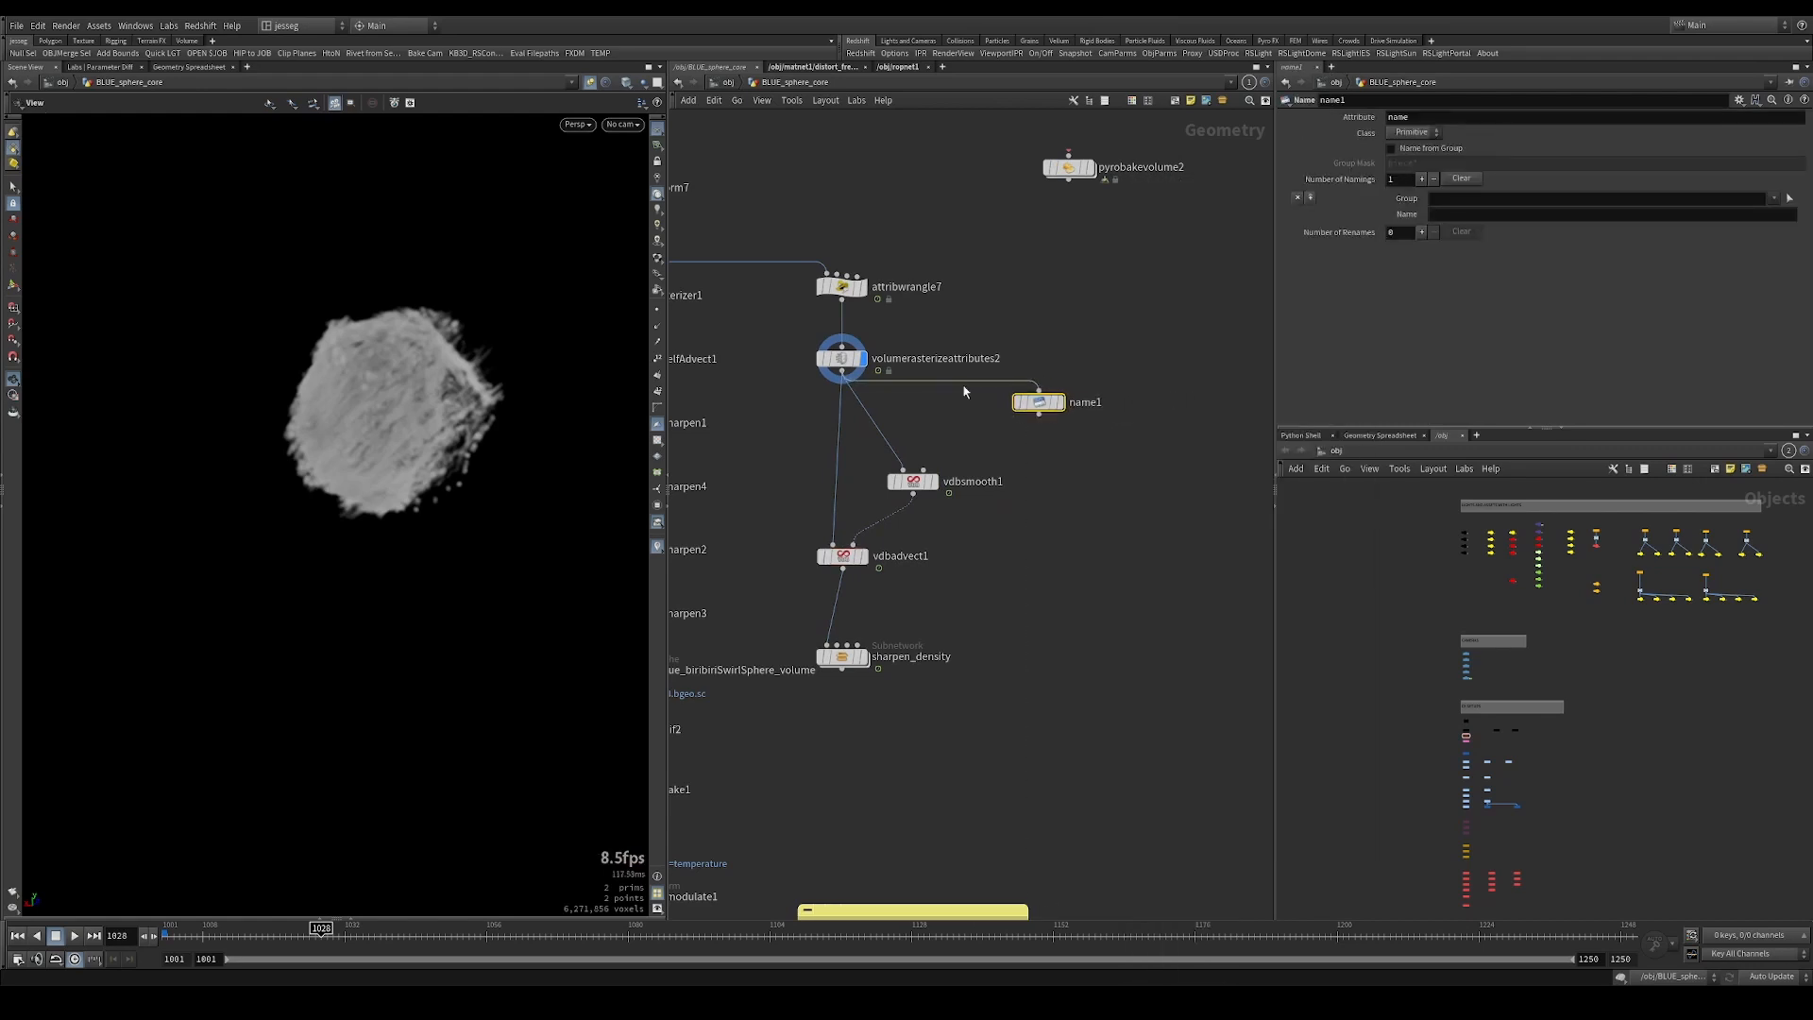
{"action": "middle_click", "coordinate": [846, 366]}
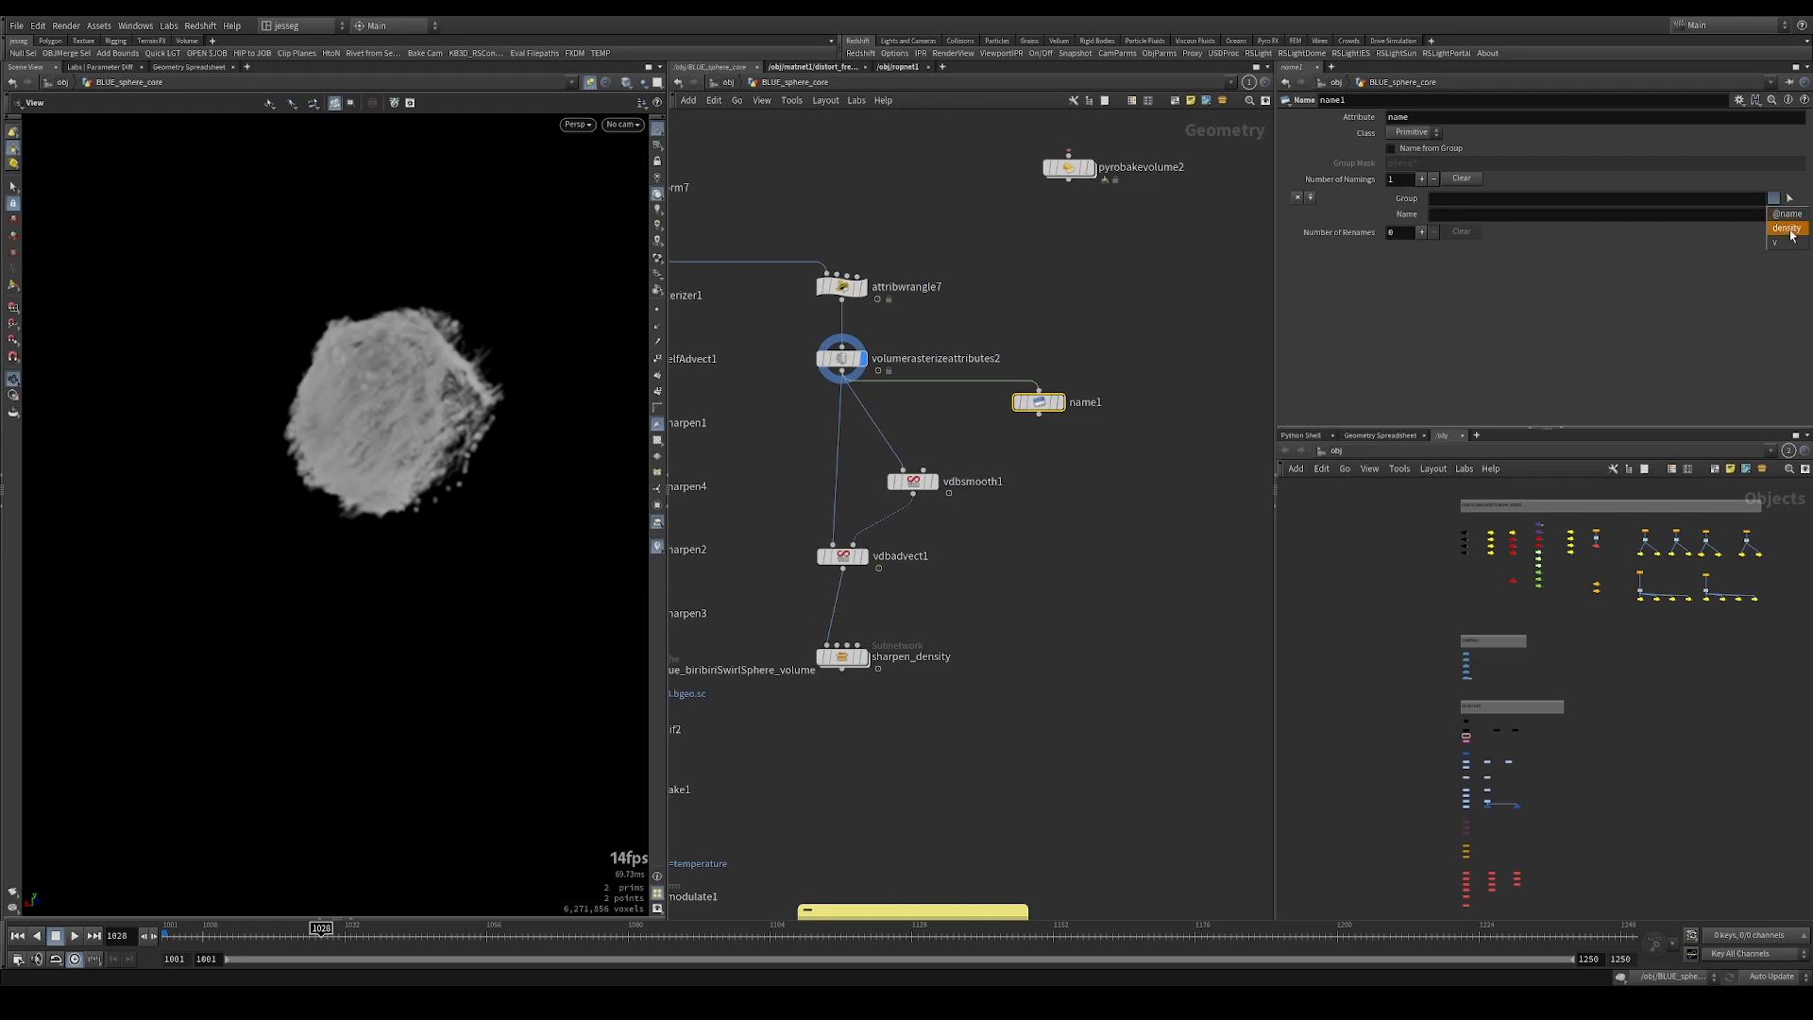
{"action": "key", "text": "Tab"}
{"action": "type", "text": "blast"}
{"action": "key", "text": "Return"}
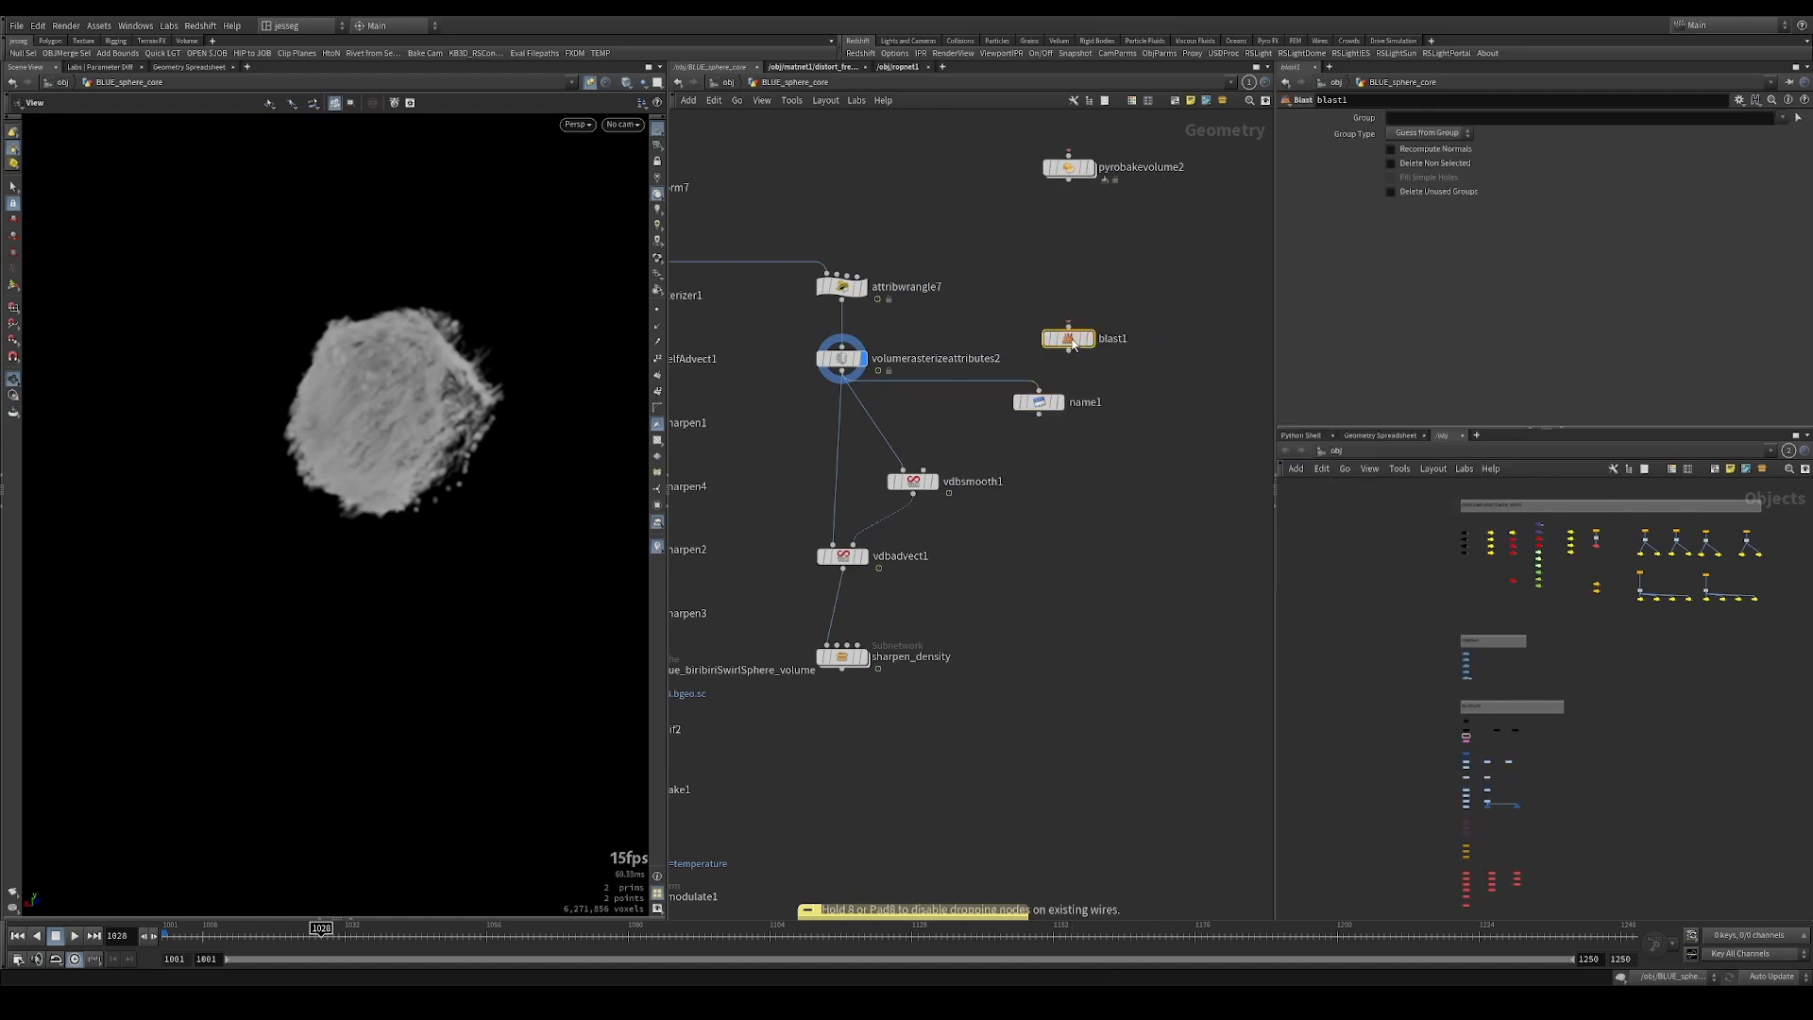
{"action": "left_click", "coordinate": [1101, 352]}
{"action": "left_click", "coordinate": [1782, 118]}
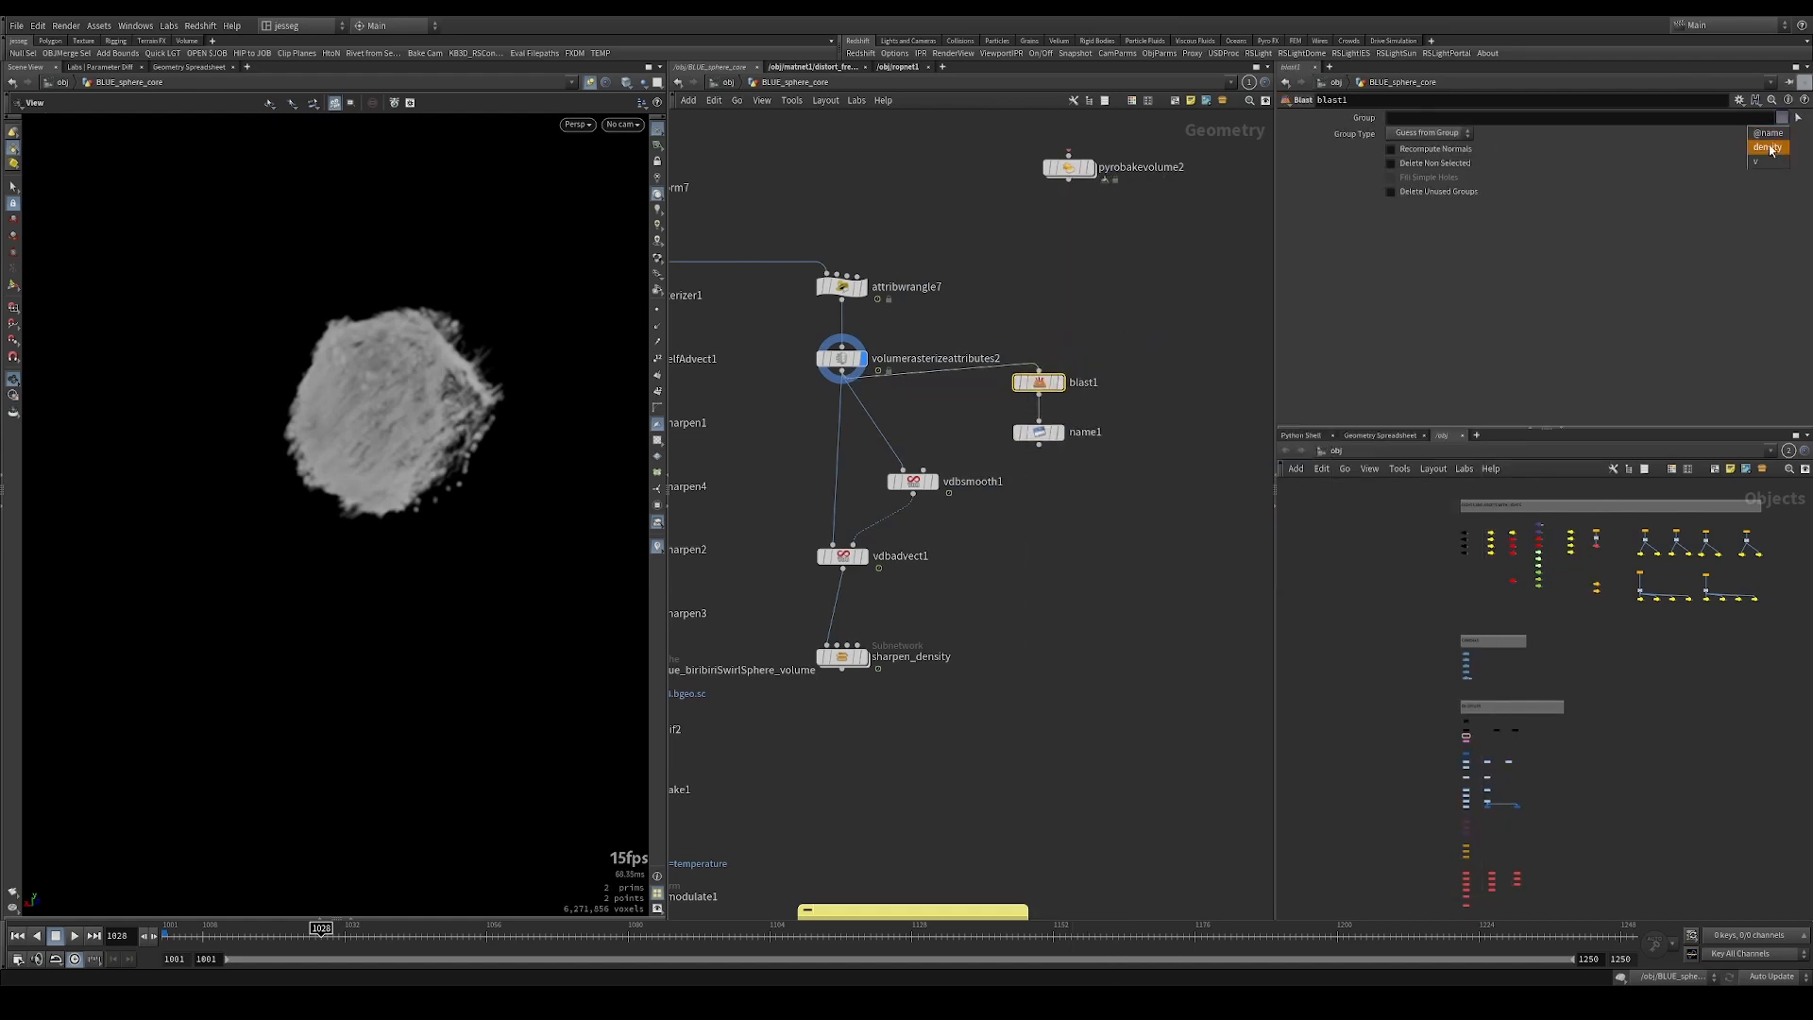
{"action": "left_click", "coordinate": [1769, 149]}
{"action": "left_click", "coordinate": [1434, 164]}
{"action": "middle_click", "coordinate": [1050, 384]}
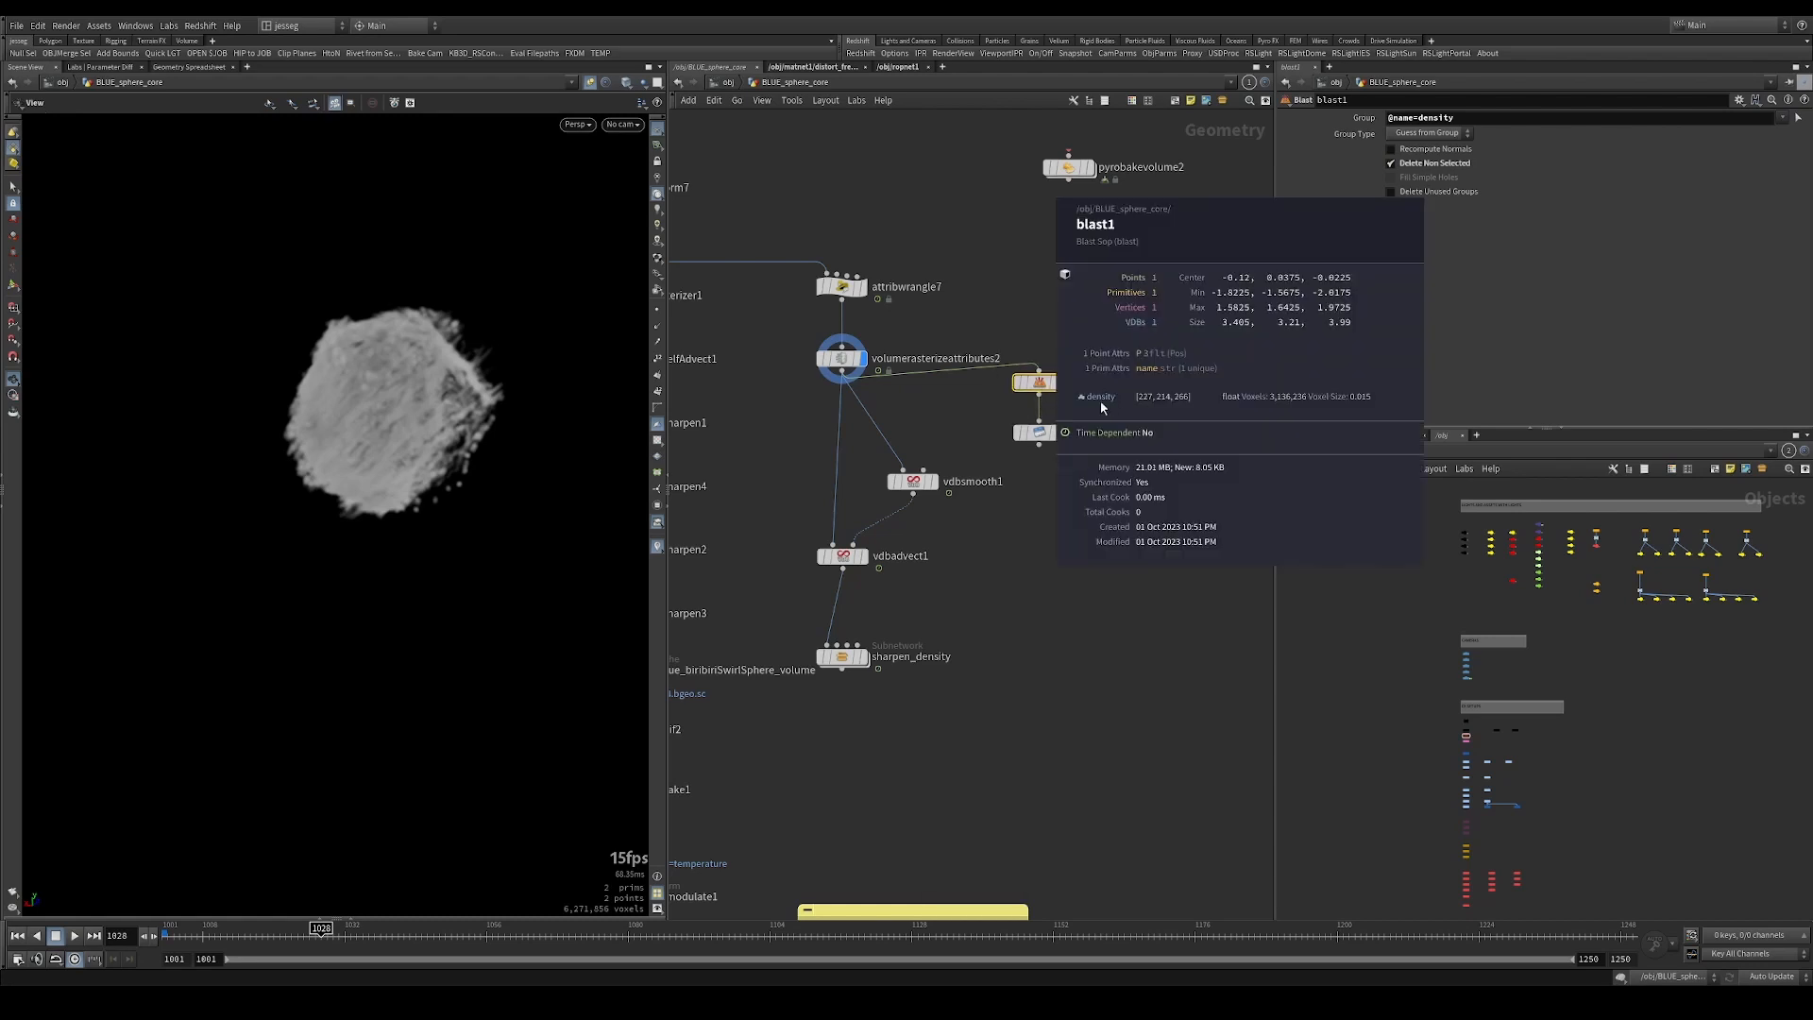
{"action": "left_click_drag", "start_coordinate": [1079, 471], "coordinate": [940, 398]}
{"action": "left_click", "coordinate": [1773, 198]}
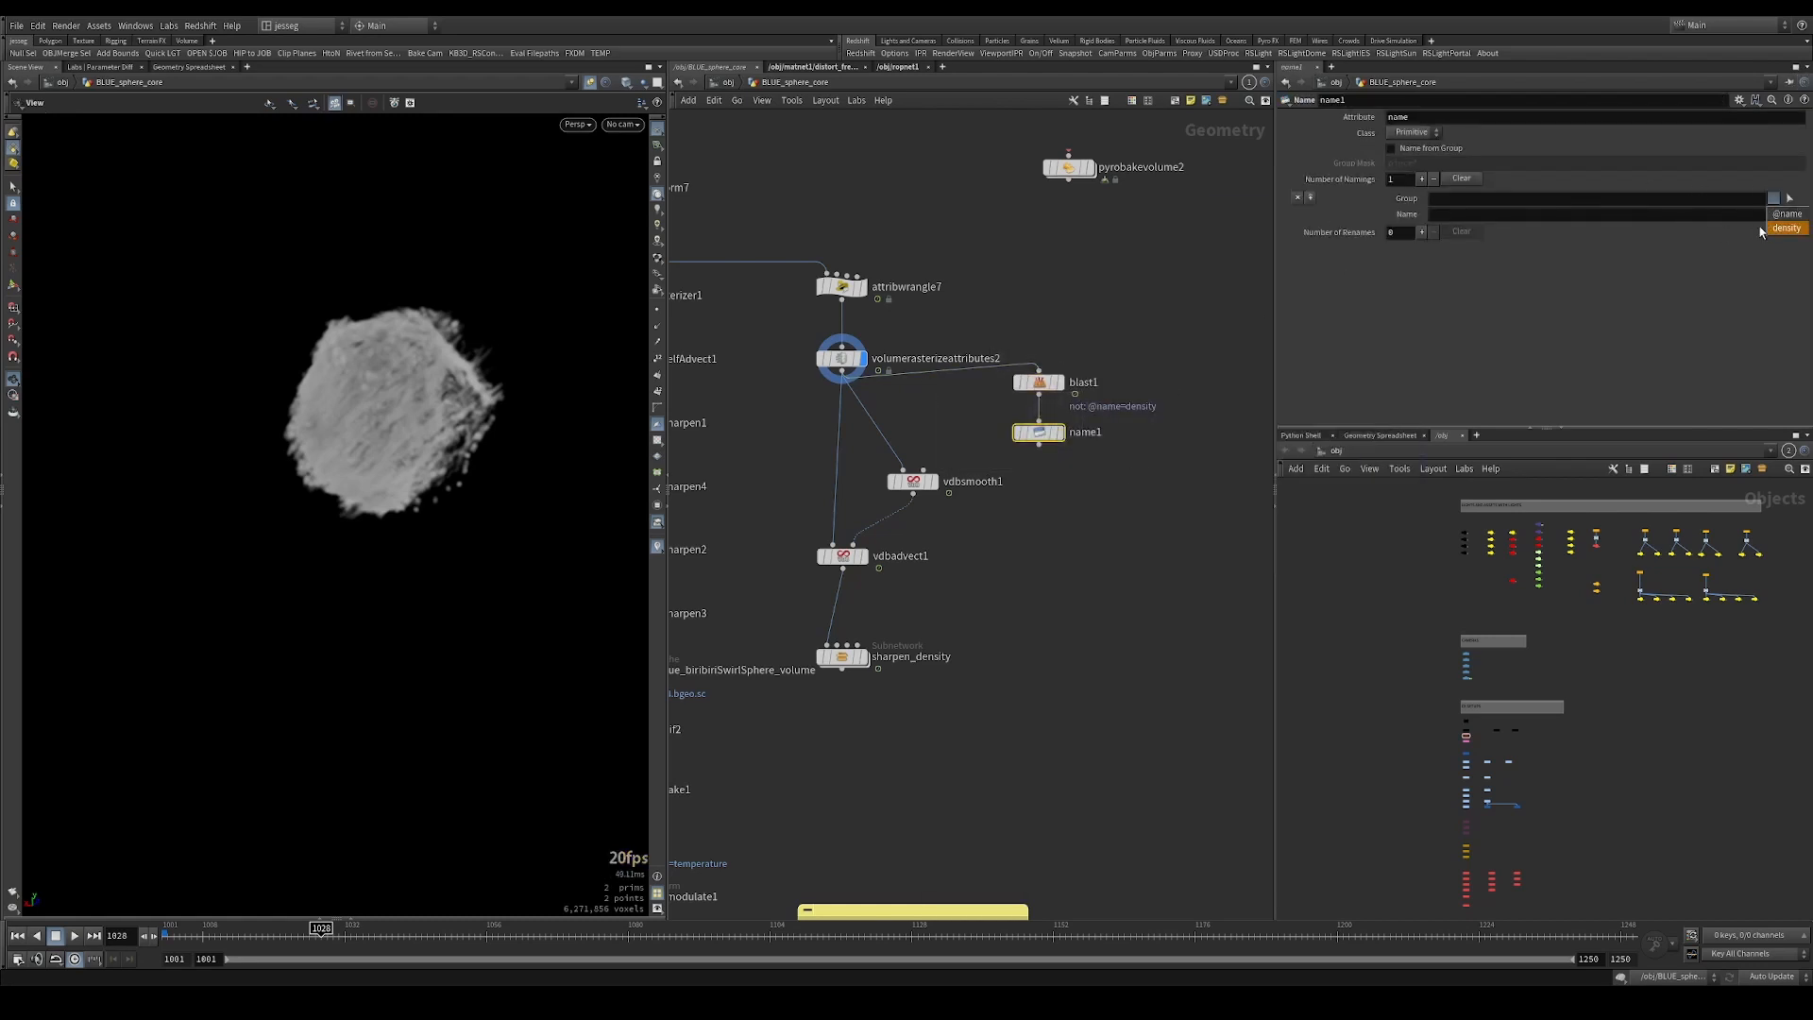
{"action": "left_click", "coordinate": [1775, 216]}
{"action": "left_click", "coordinate": [1665, 219]}
{"action": "type", "text": "temperatu"}
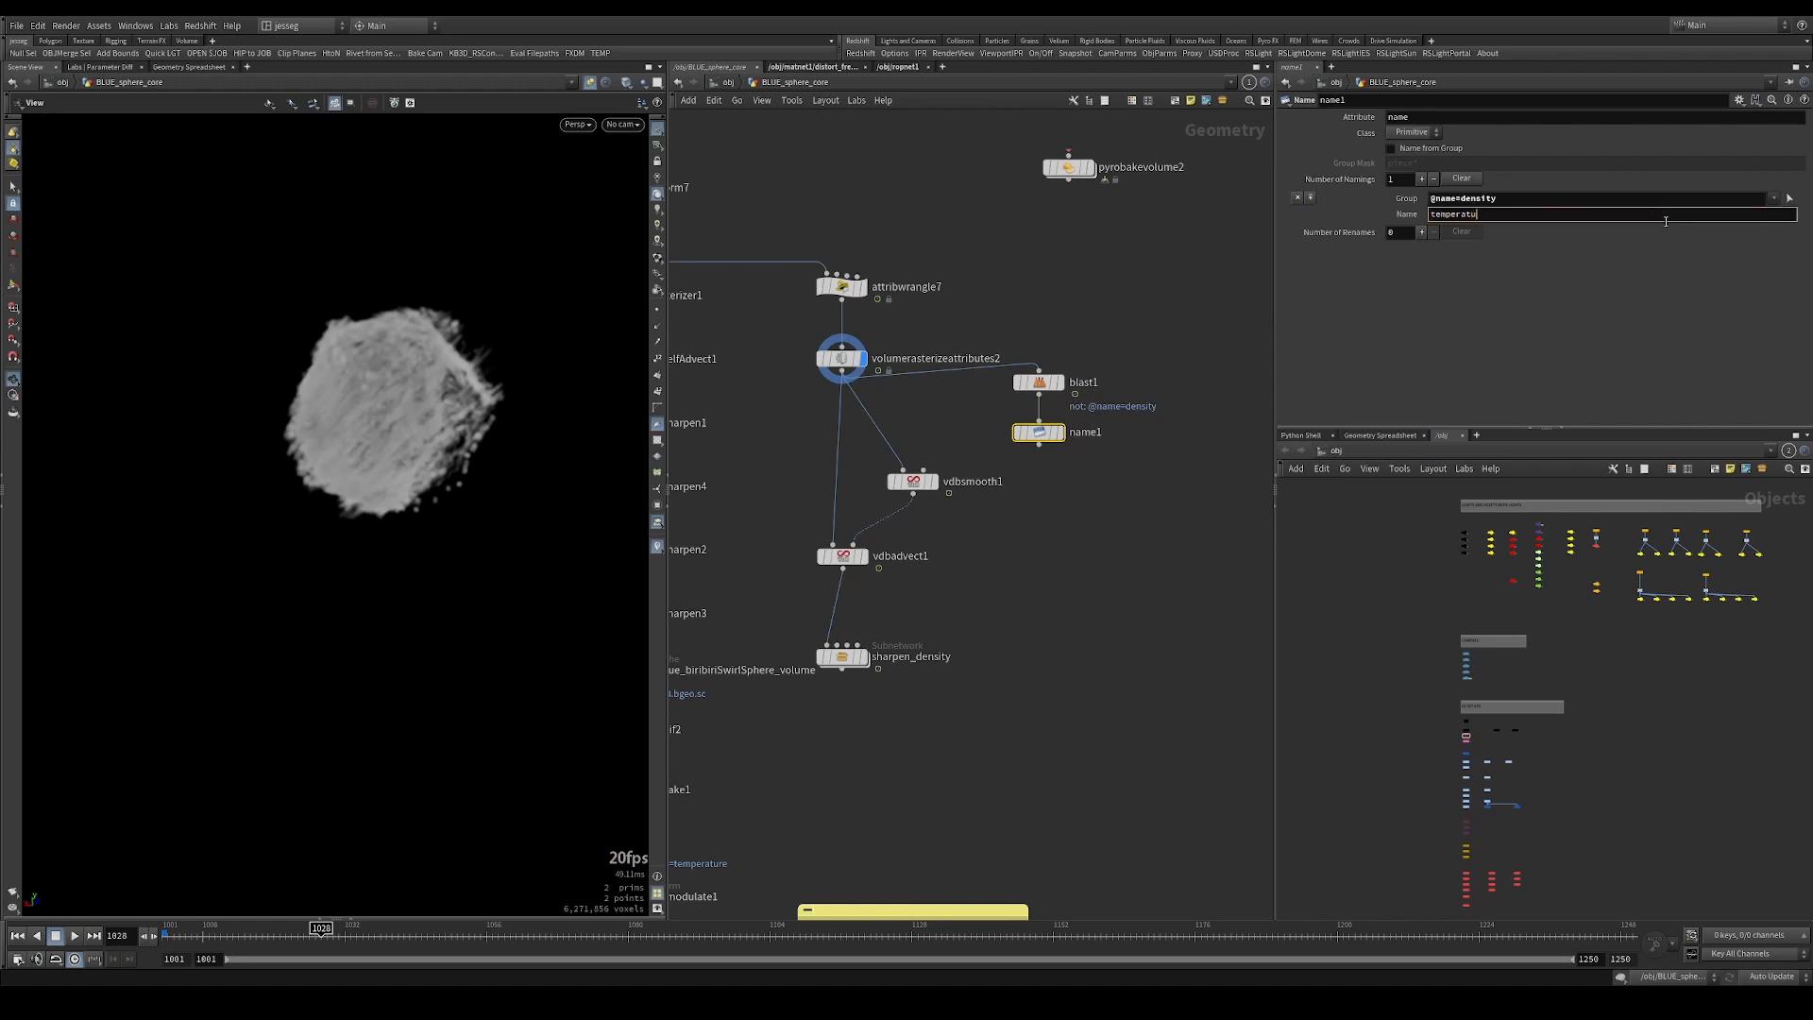
{"action": "type", "text": "re"}
{"action": "key", "text": "Return"}
Move volumerasterizeattributes2 up closer to attribwrangle7 and check the volume name in name1's node info.
{"action": "left_click_drag", "start_coordinate": [841, 359], "coordinate": [841, 328]}
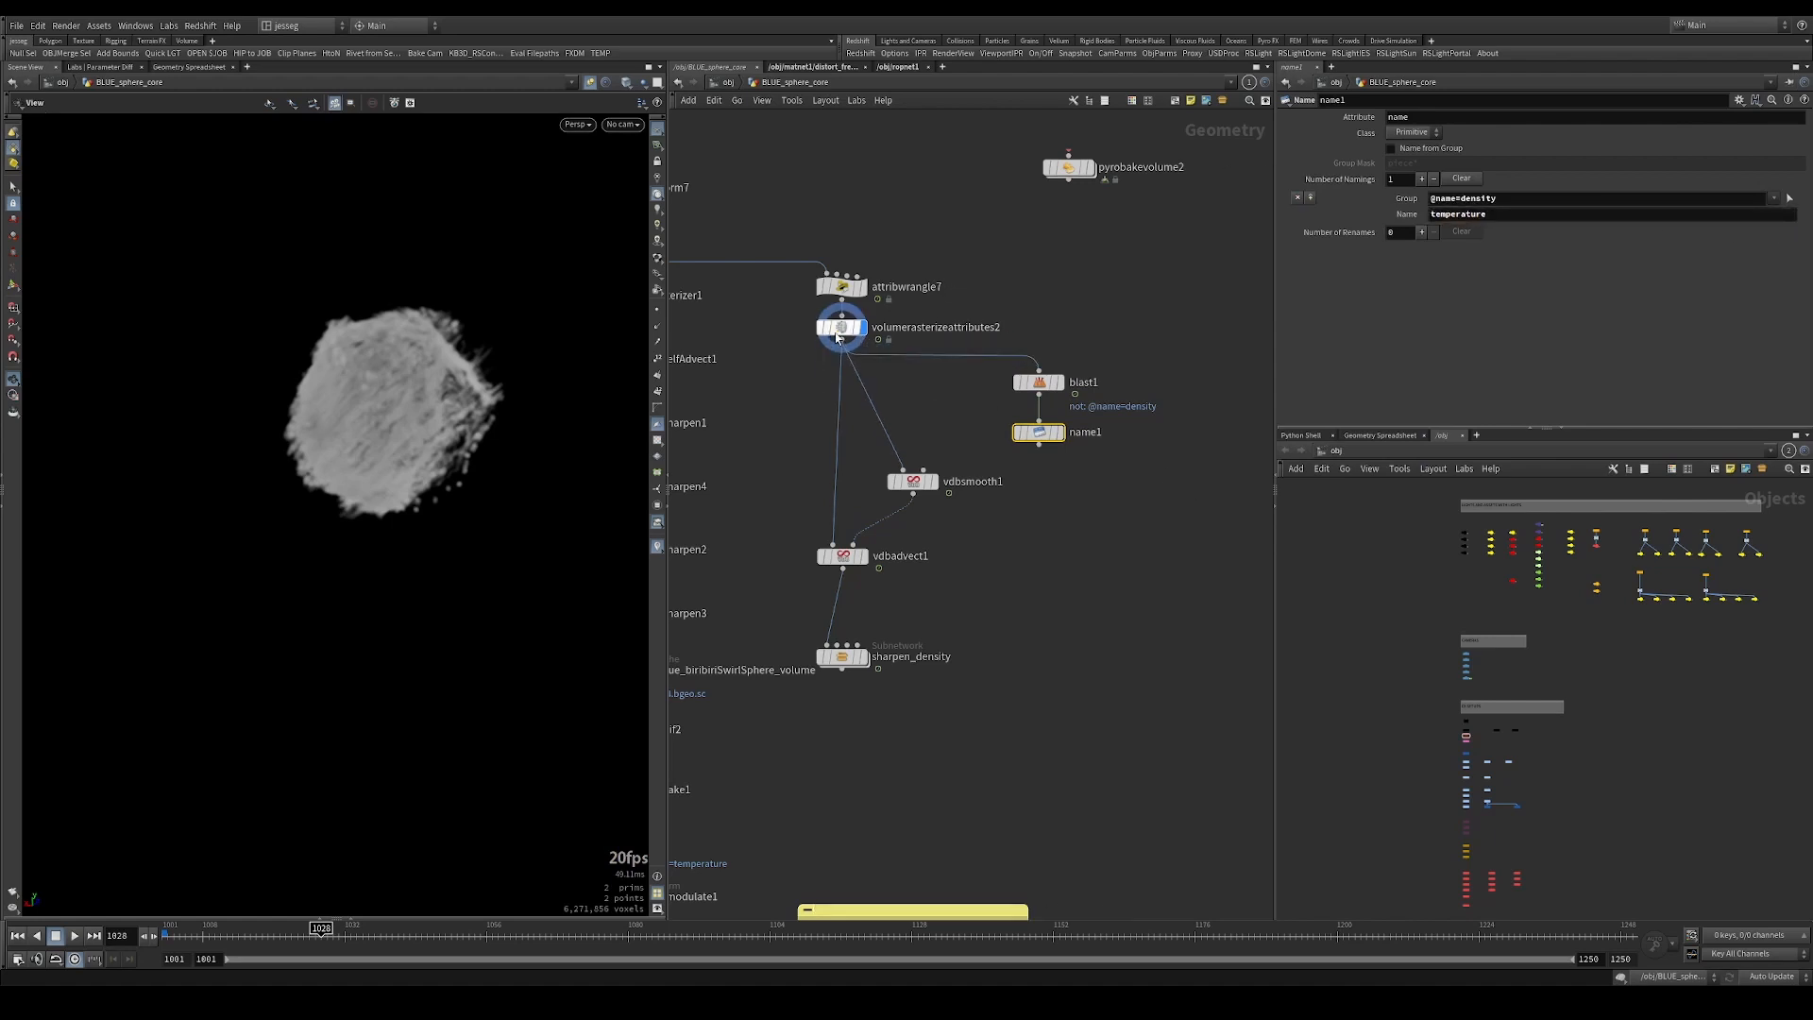
{"action": "middle_click_drag", "start_coordinate": [1022, 418], "coordinate": [1077, 433]}
{"action": "left_click_drag", "start_coordinate": [1160, 511], "coordinate": [1072, 452]}
{"action": "middle_click", "coordinate": [1109, 450]}
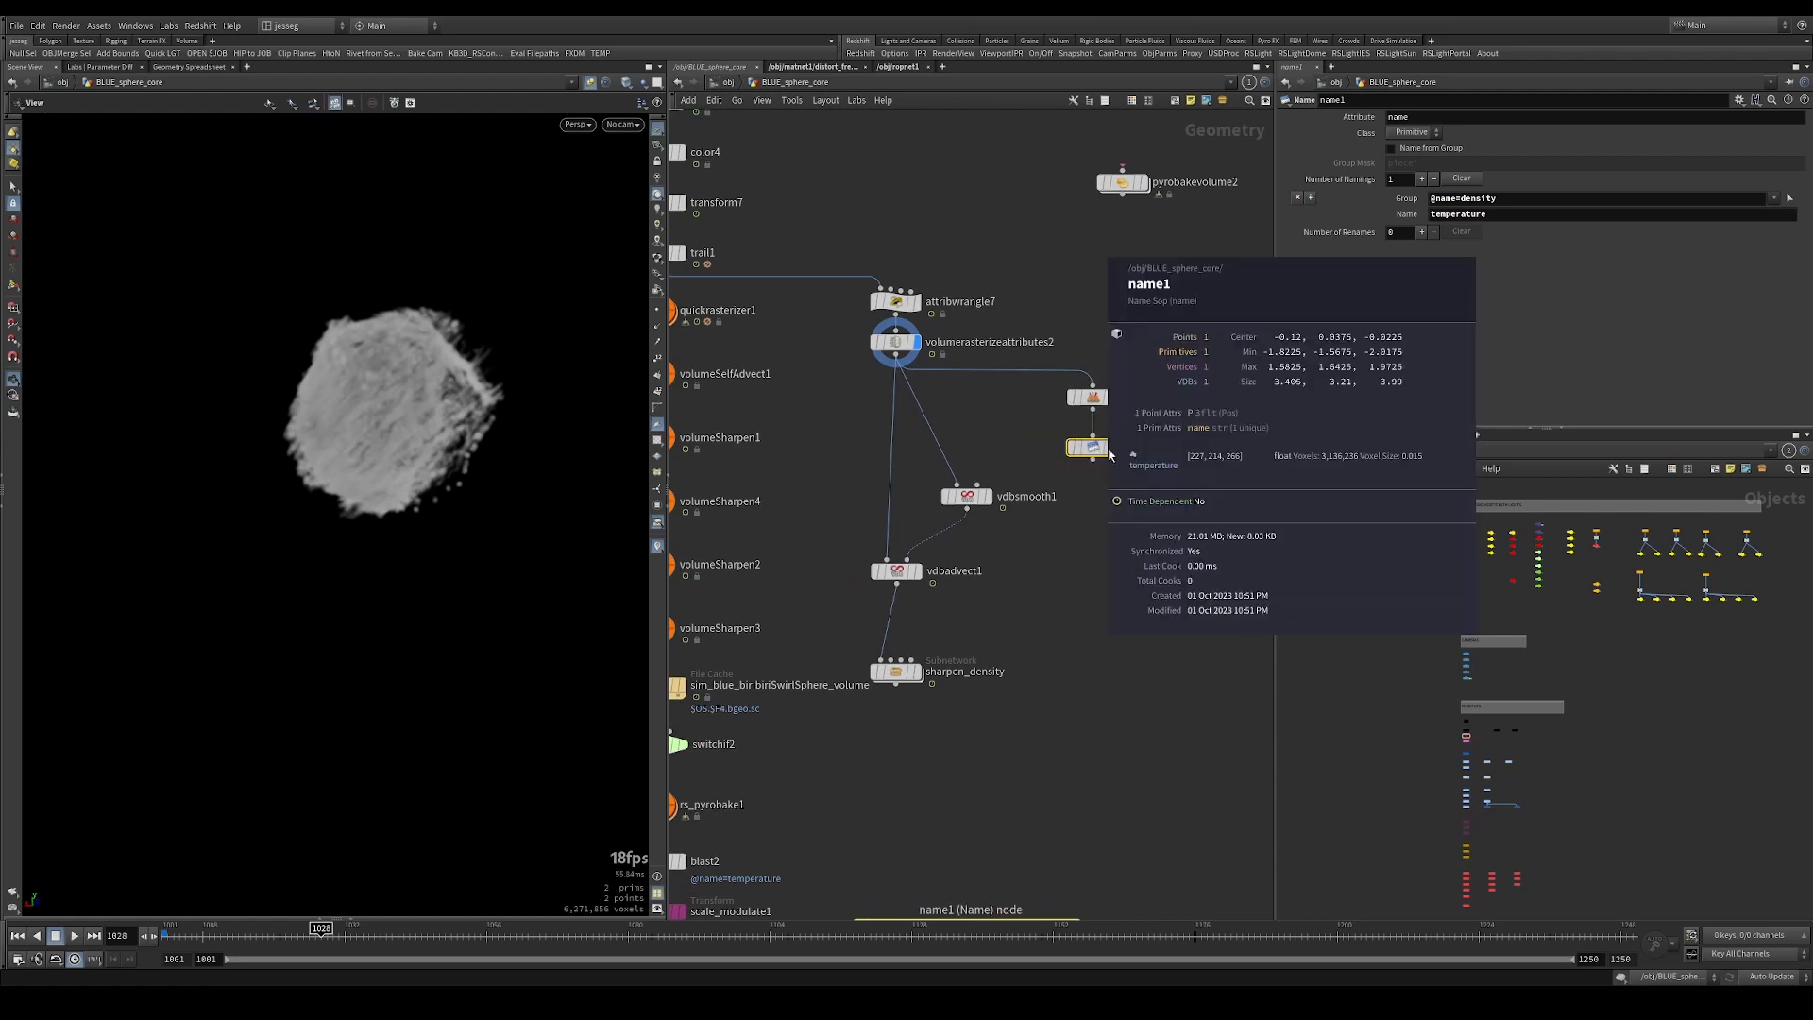
Merge volumerasterizeattributes2 with name1 and insert the Merge node ahead of vdbsmooth1 and vdbadvect1.
{"action": "key", "text": "Tab"}
{"action": "type", "text": "merge"}
{"action": "key", "text": "Return"}
{"action": "left_click", "coordinate": [959, 427]}
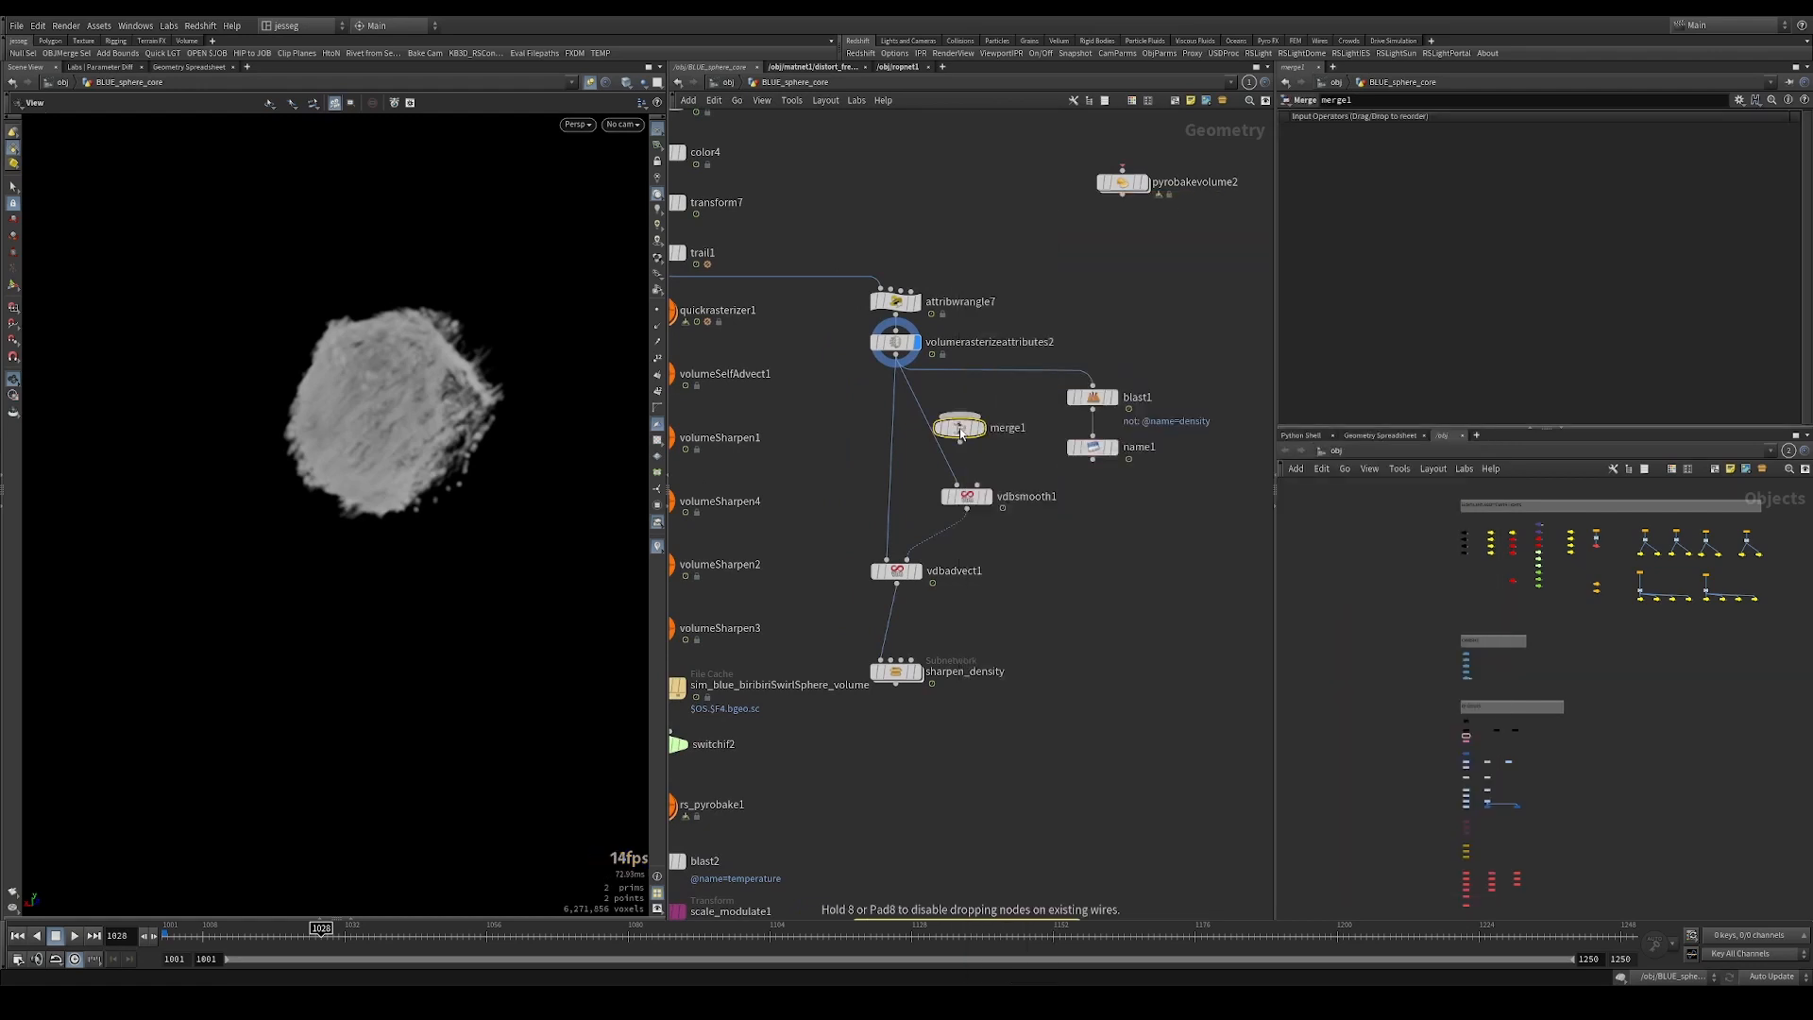
{"action": "left_click_drag", "start_coordinate": [894, 357], "coordinate": [957, 415]}
{"action": "left_click_drag", "start_coordinate": [1092, 460], "coordinate": [963, 415]}
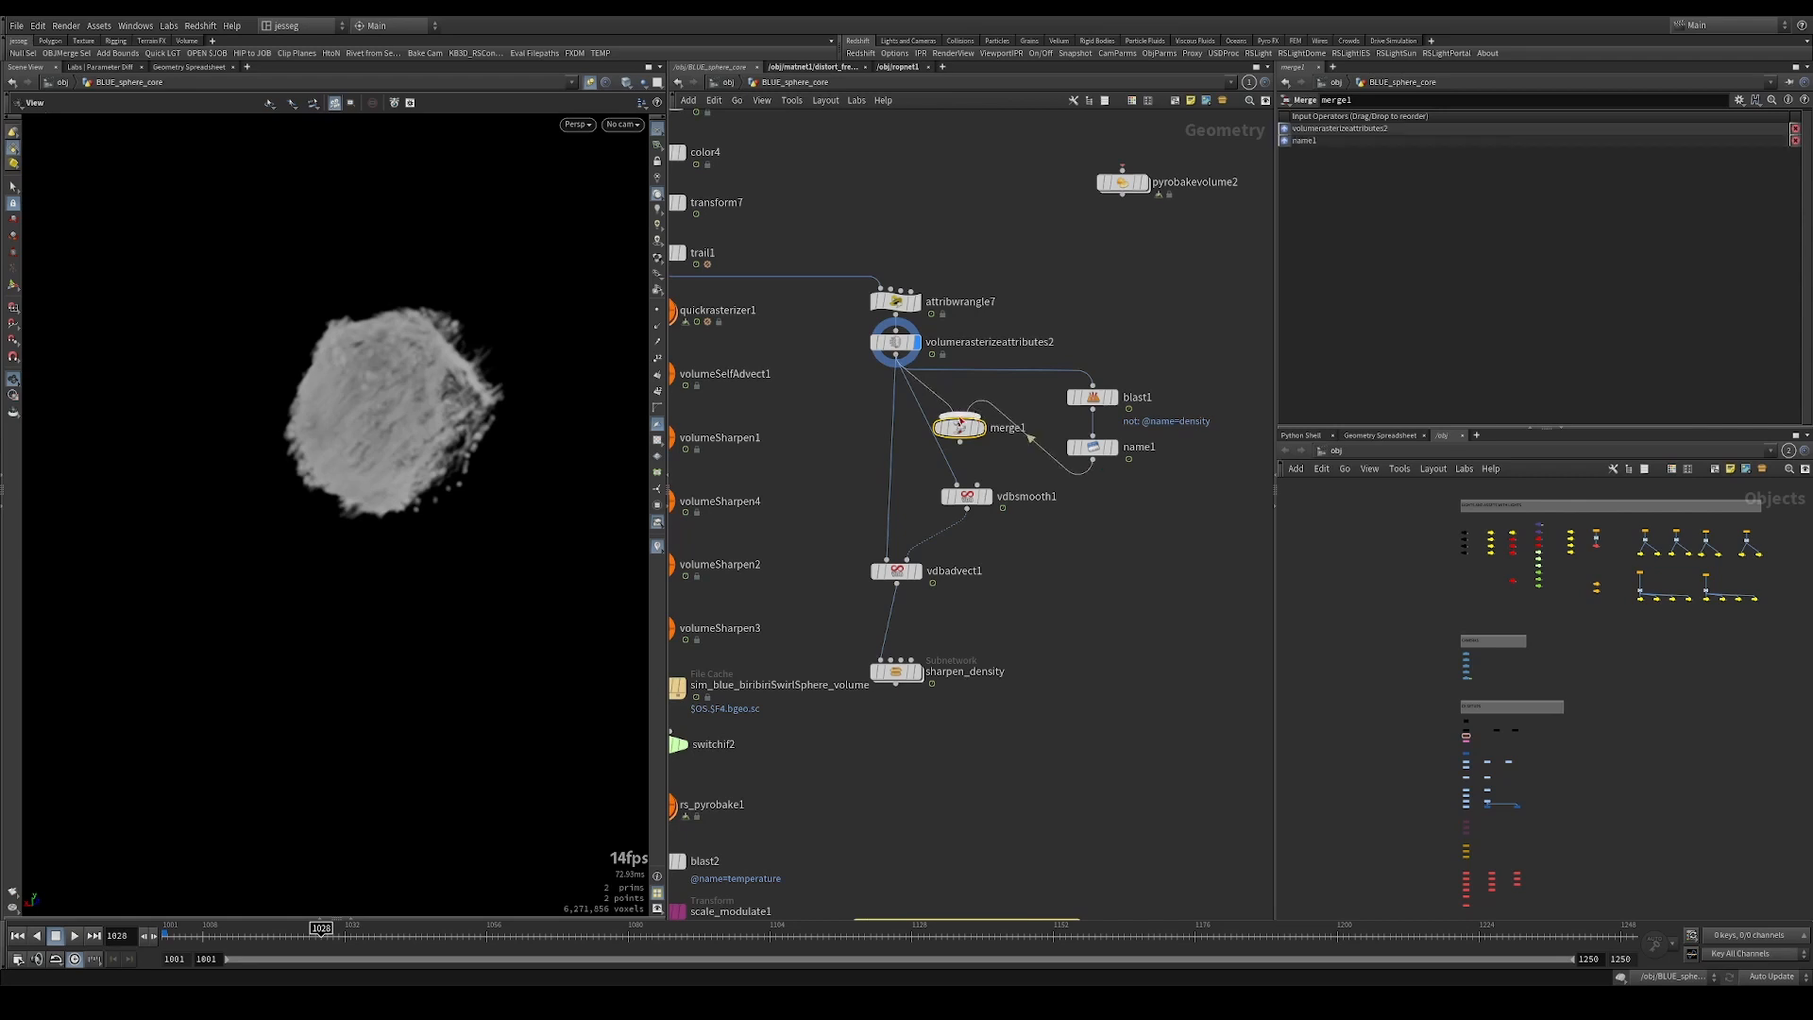
{"action": "middle_click", "coordinate": [959, 436]}
{"action": "left_click_drag", "start_coordinate": [954, 438], "coordinate": [901, 447]}
Display the sharpen_density result, feed it into pyrobakevolume1 and display the bake.
{"action": "middle_click_drag", "start_coordinate": [989, 617], "coordinate": [1070, 560]}
{"action": "left_click", "coordinate": [980, 616]}
{"action": "key", "text": "r"}
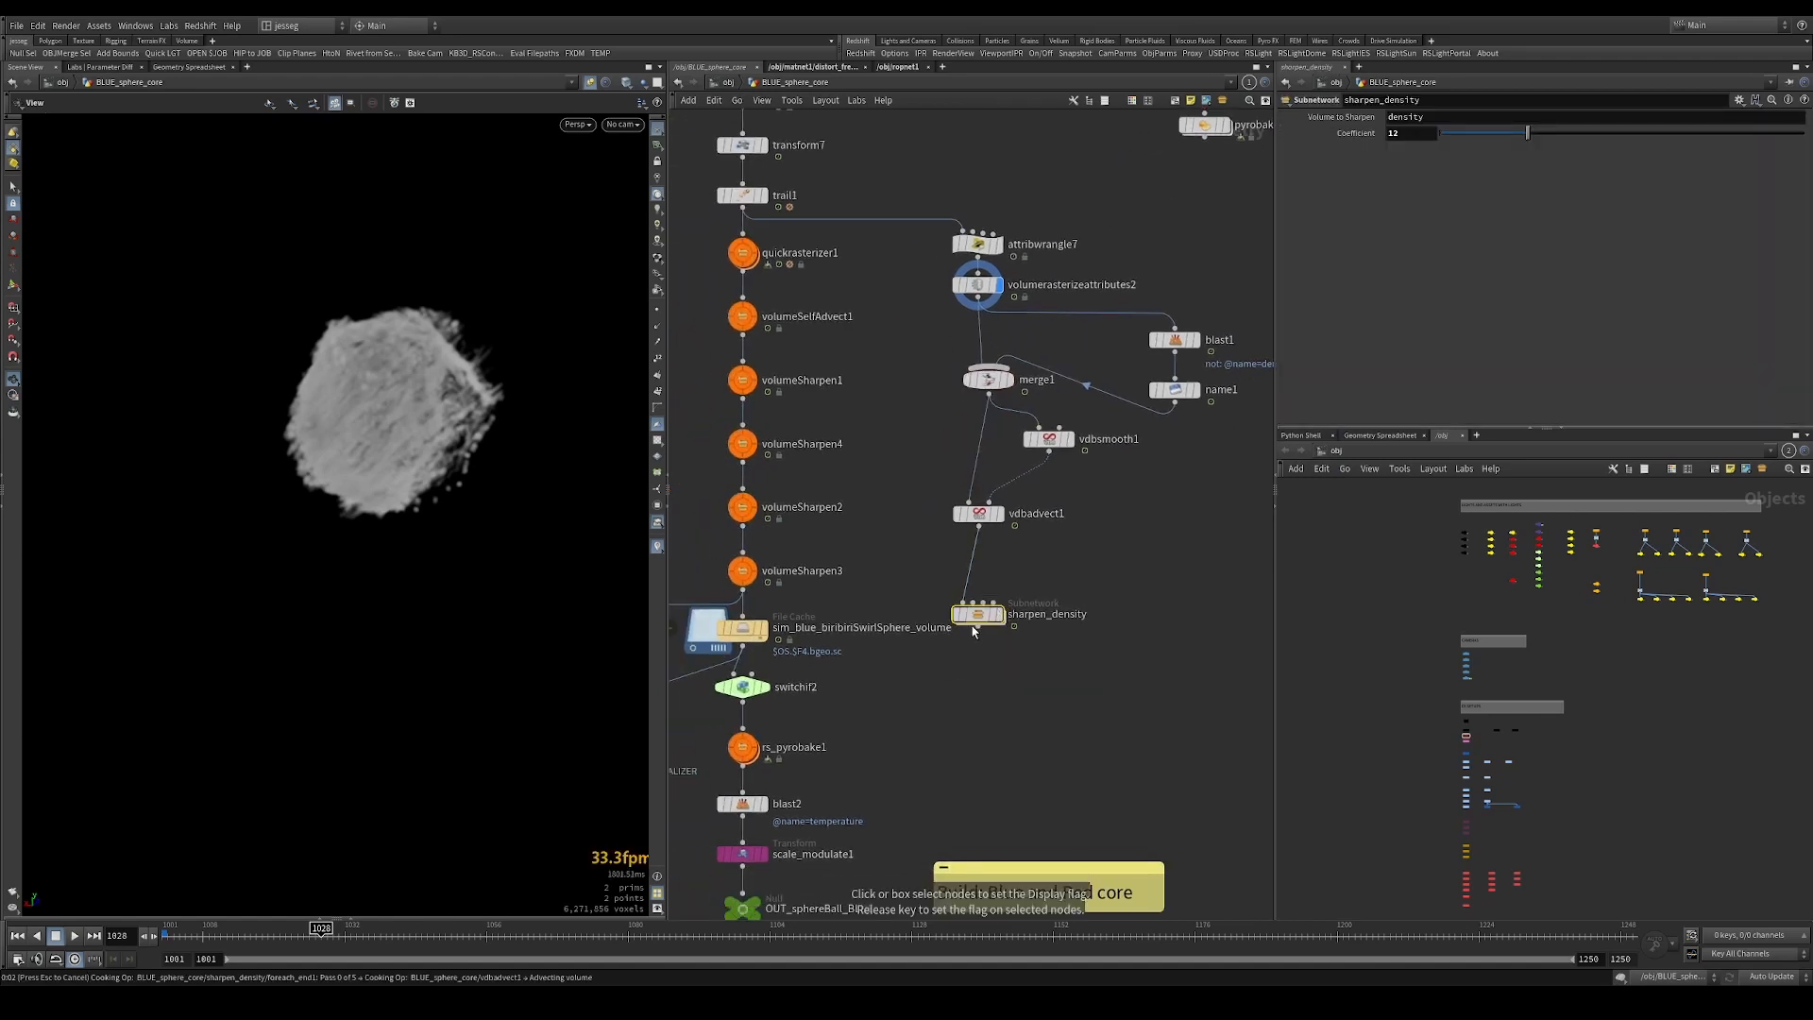
{"action": "middle_click_drag", "start_coordinate": [957, 656], "coordinate": [1171, 467]}
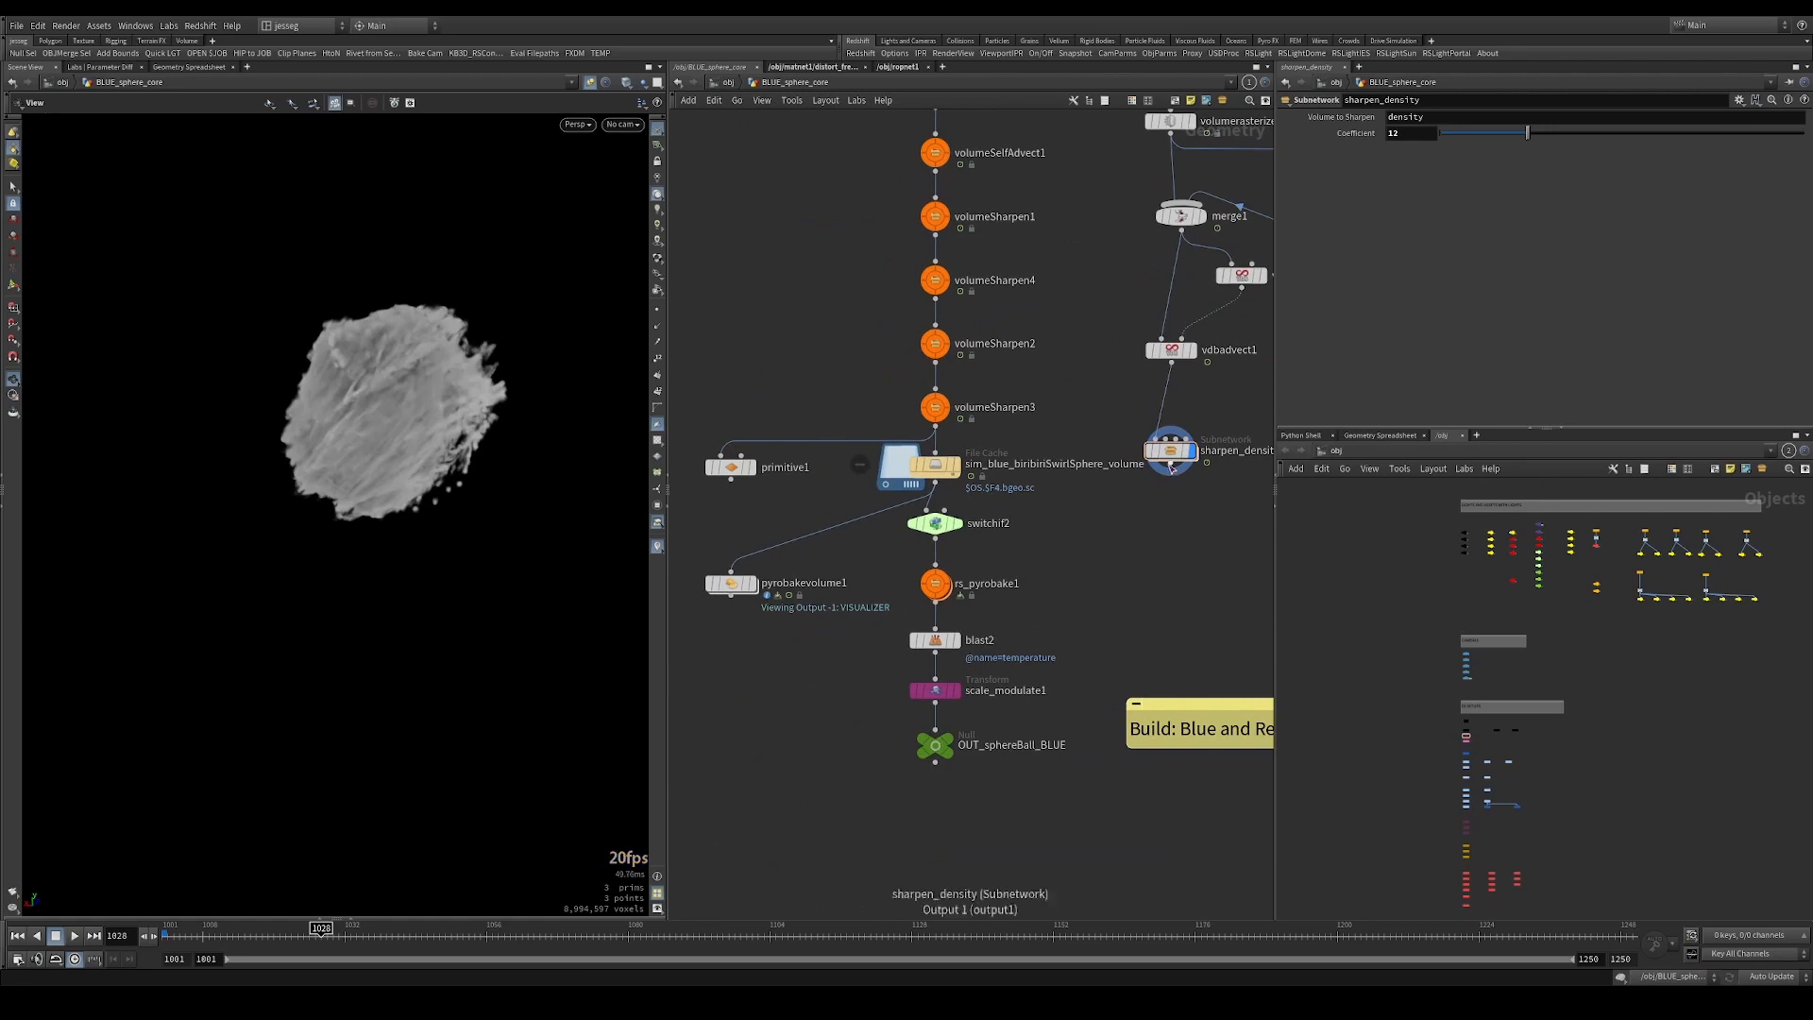
{"action": "left_click_drag", "start_coordinate": [1171, 467], "coordinate": [943, 512]}
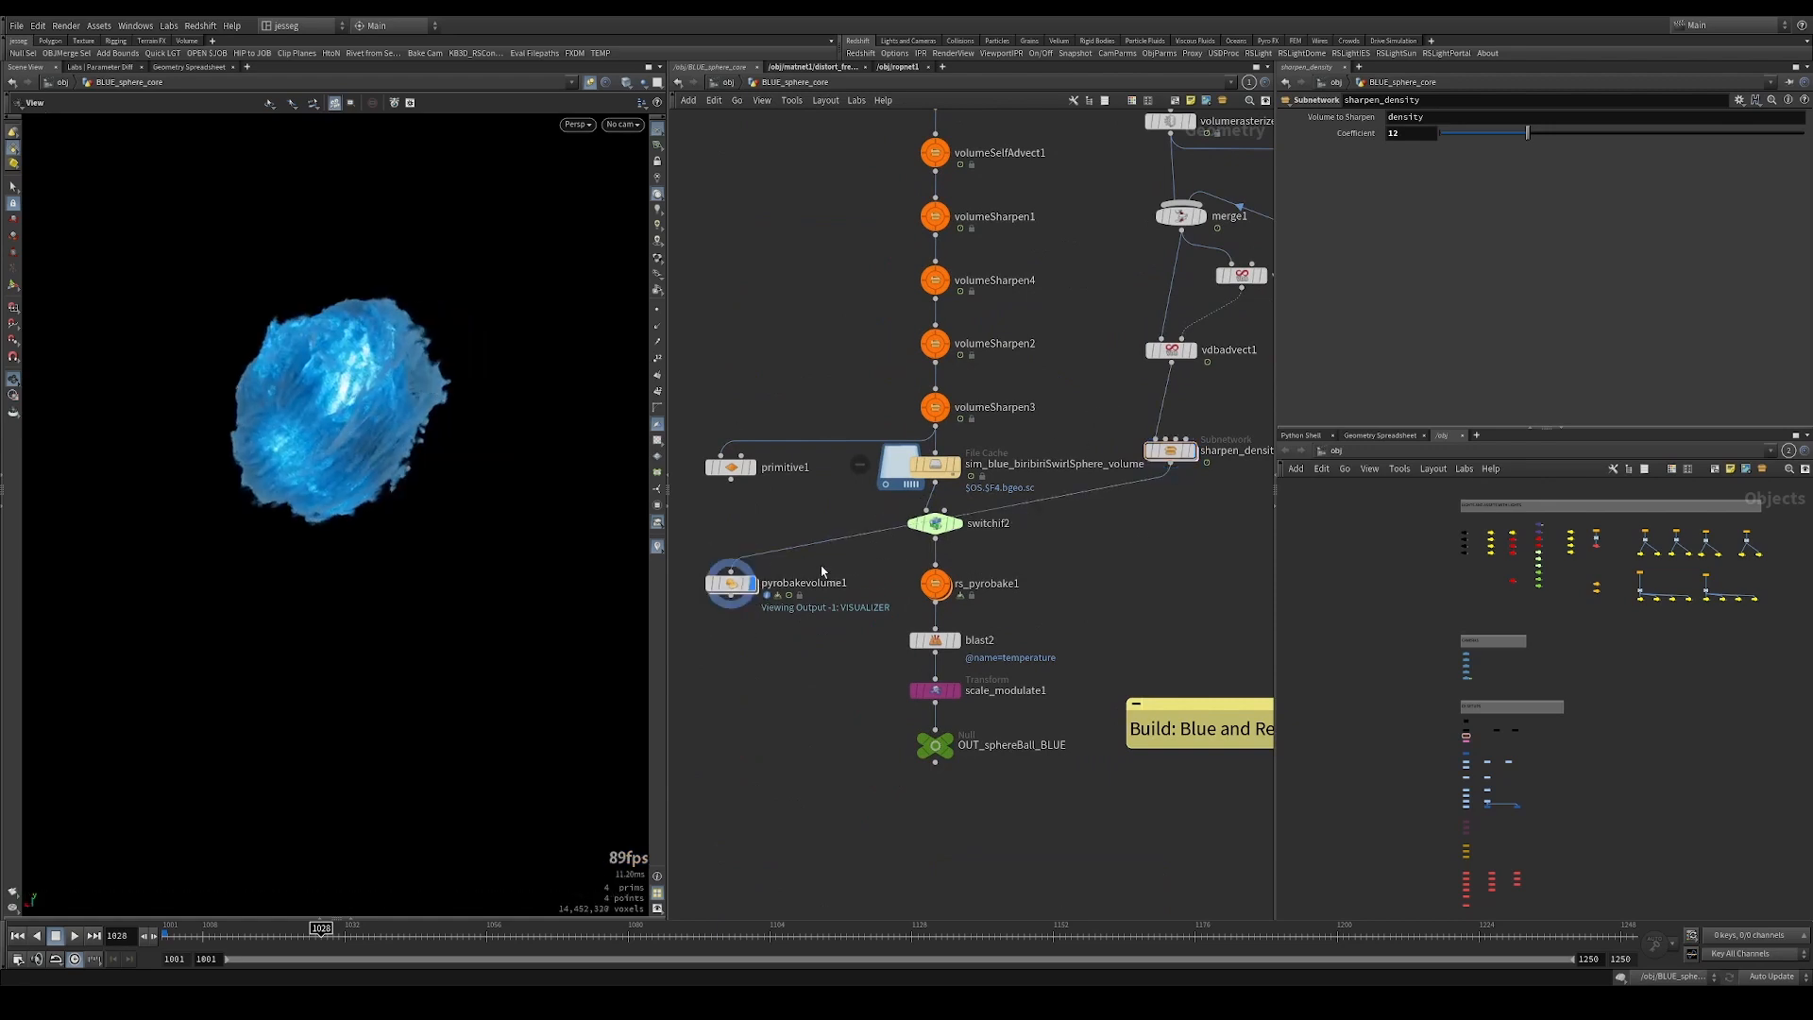
Cut the wire from name1 to merge1 to view the bake without temperature, and reconnect it.
{"action": "scroll", "coordinate": [735, 569], "scroll_direction": "down", "scroll_amount": 1}
{"action": "middle_click_drag", "start_coordinate": [1199, 438], "coordinate": [1149, 460]}
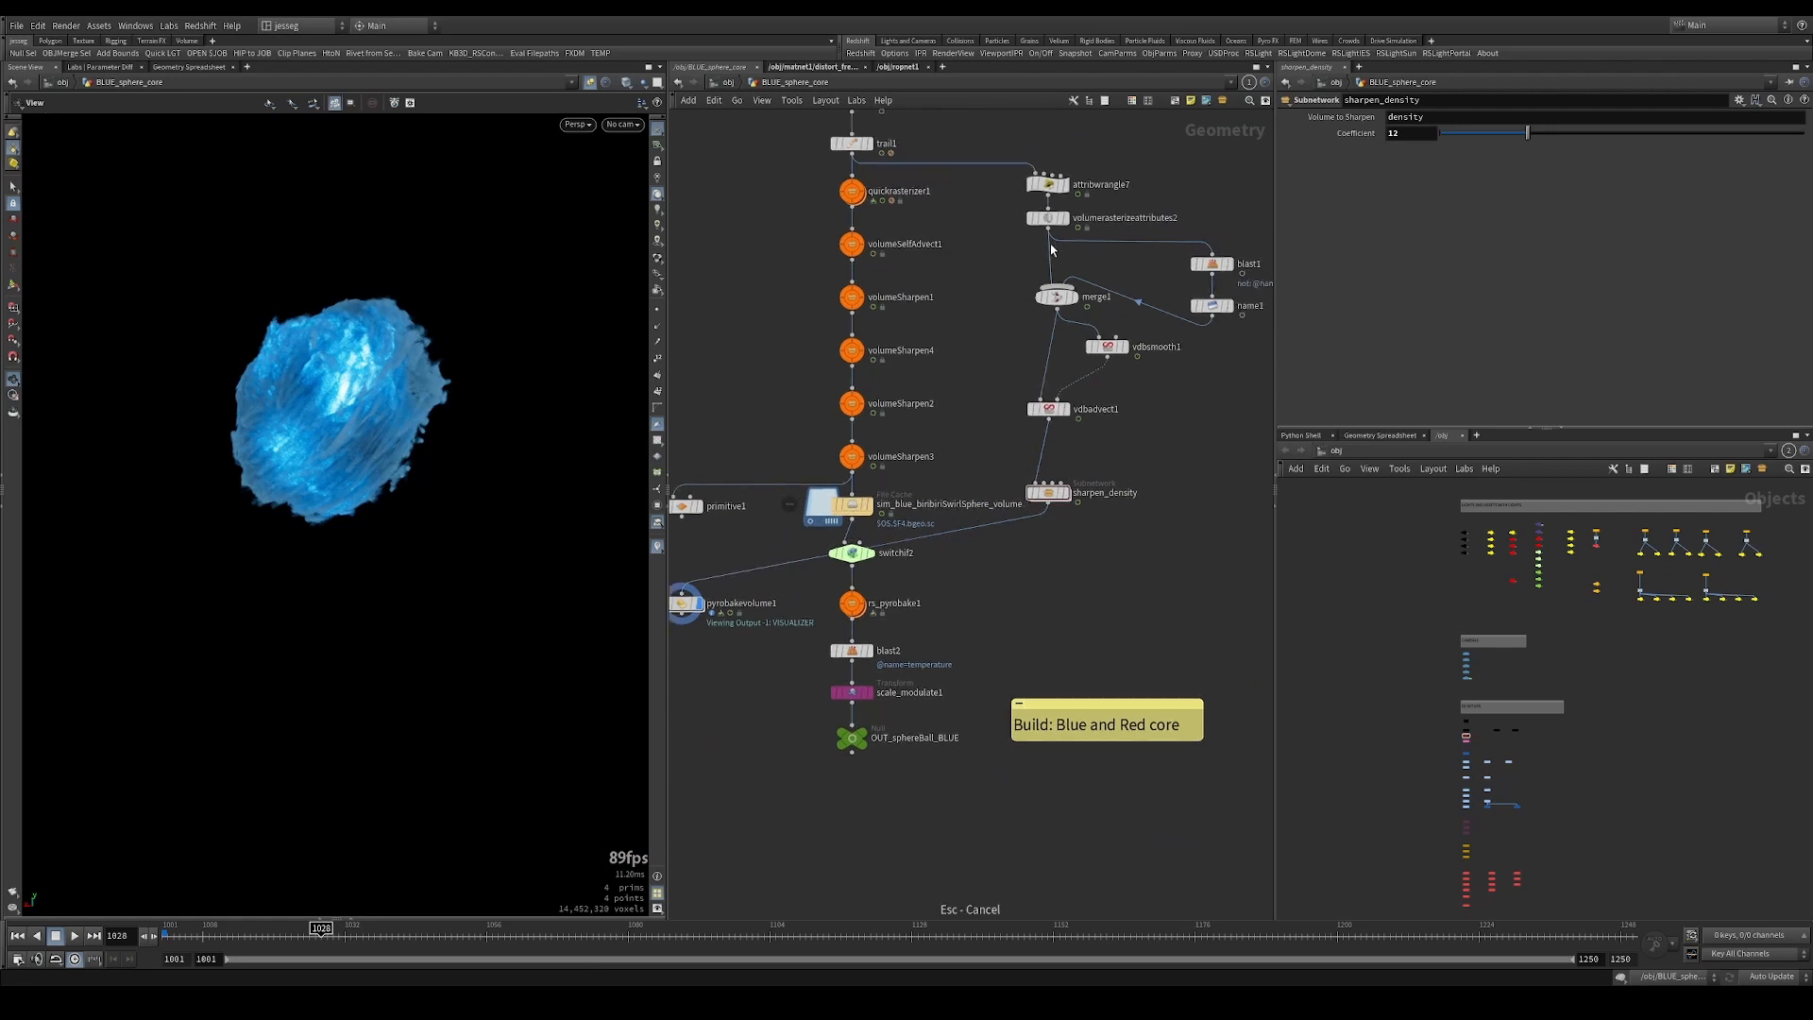
{"action": "key", "text": "y"}
{"action": "left_click_drag", "start_coordinate": [1129, 278], "coordinate": [1142, 320]}
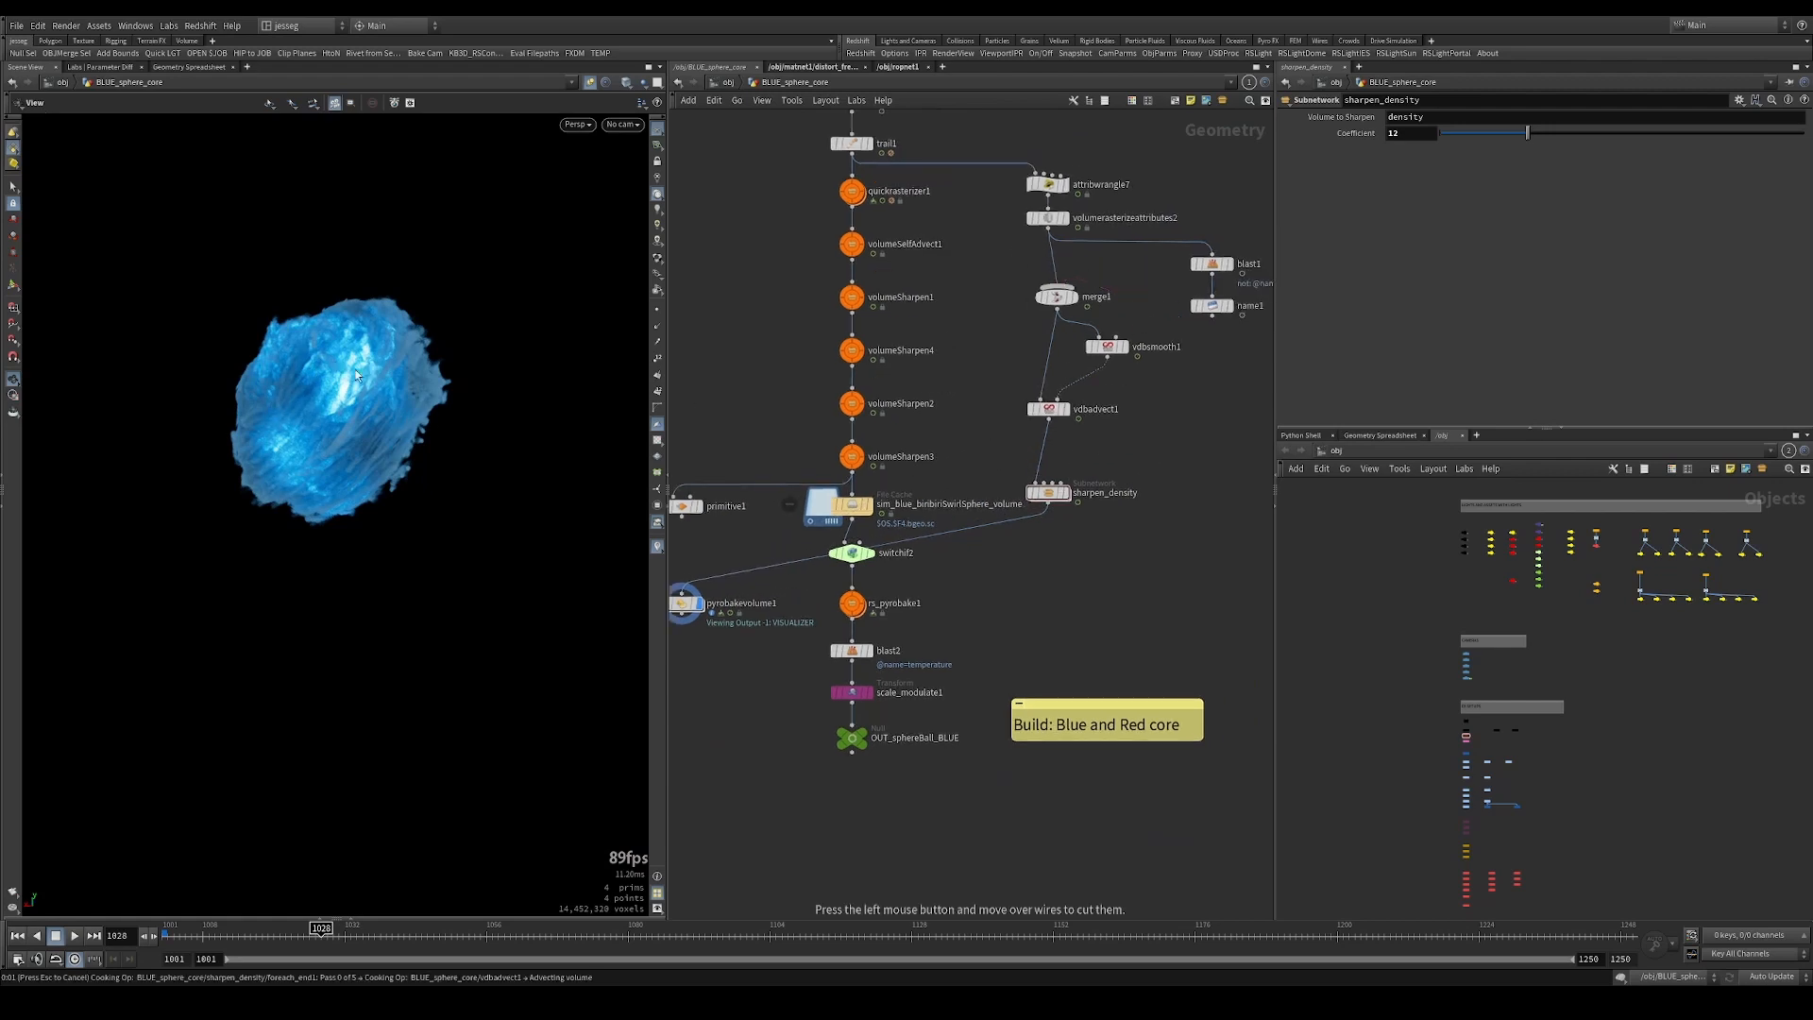
{"action": "mouse_move", "coordinate": [352, 367]}
{"action": "left_mouse_down"}
{"action": "mouse_move", "coordinate": [436, 374]}
{"action": "mouse_move", "coordinate": [295, 360]}
{"action": "mouse_move", "coordinate": [331, 361]}
{"action": "left_mouse_up"}
{"action": "left_click_drag", "start_coordinate": [1212, 318], "coordinate": [1065, 288]}
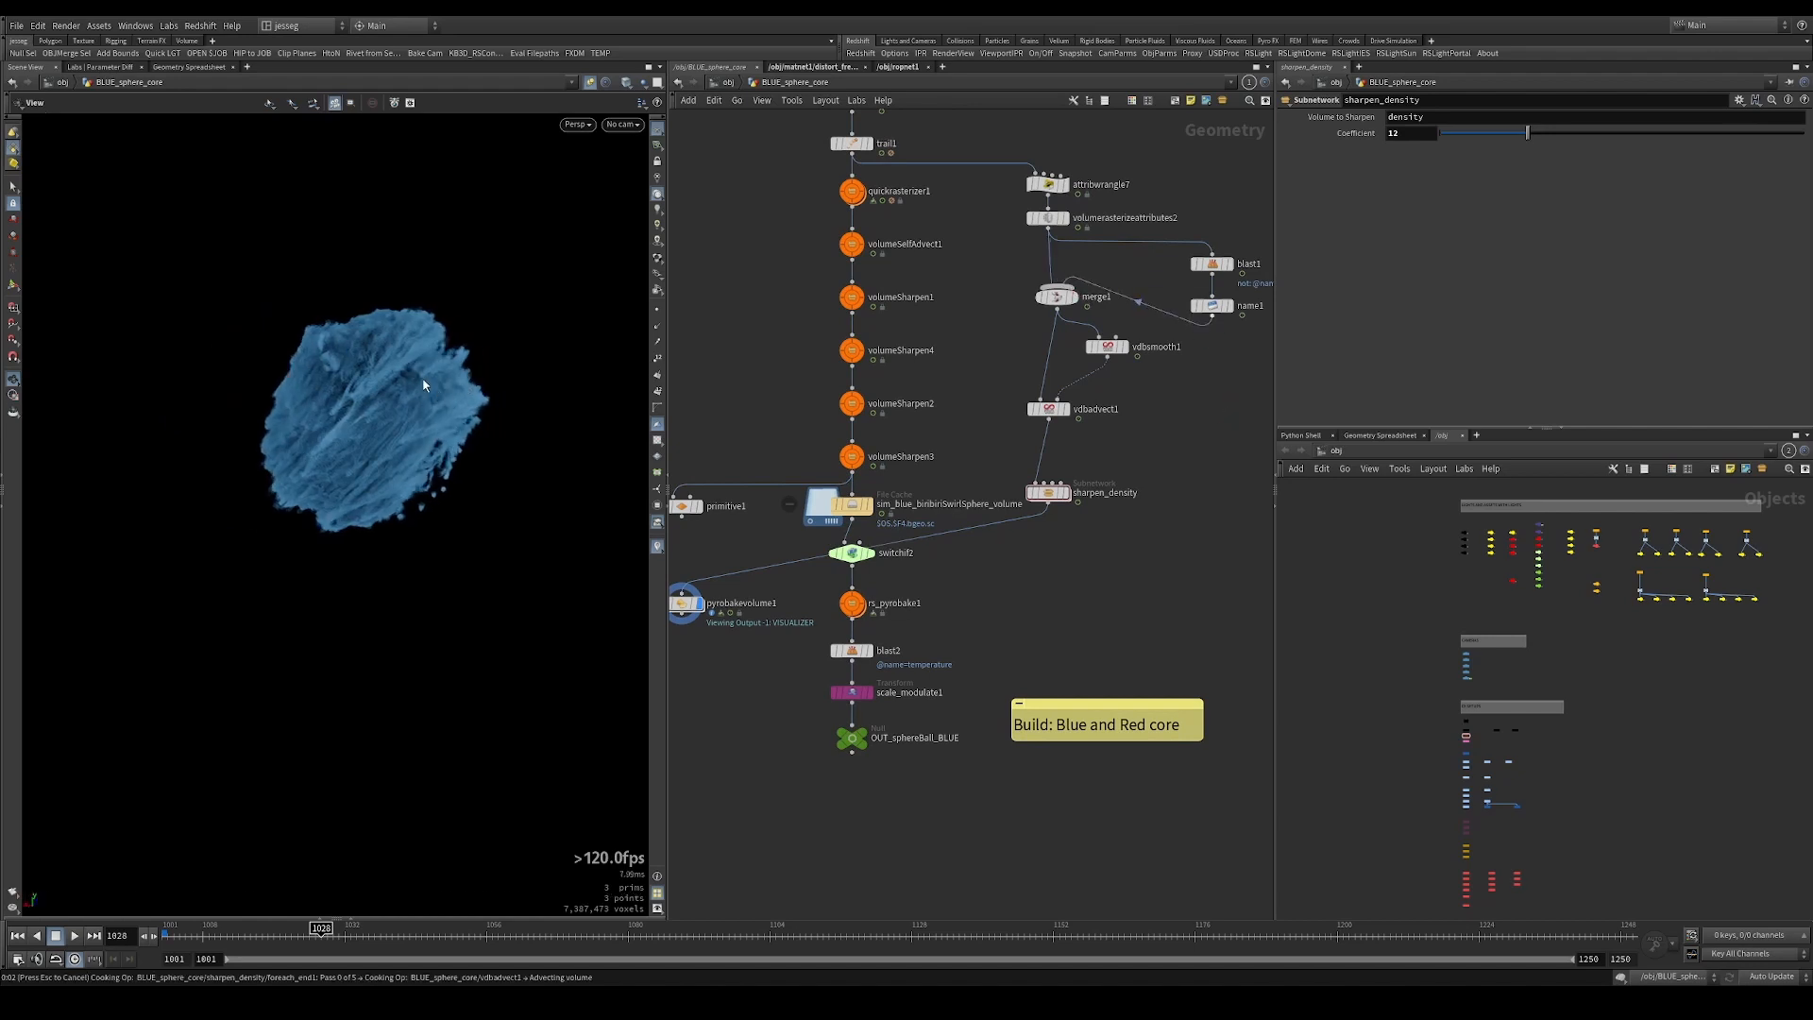
{"action": "mouse_move", "coordinate": [405, 376]}
{"action": "left_mouse_down"}
{"action": "mouse_move", "coordinate": [500, 374]}
{"action": "mouse_move", "coordinate": [293, 371]}
{"action": "mouse_move", "coordinate": [426, 377]}
{"action": "left_mouse_up"}
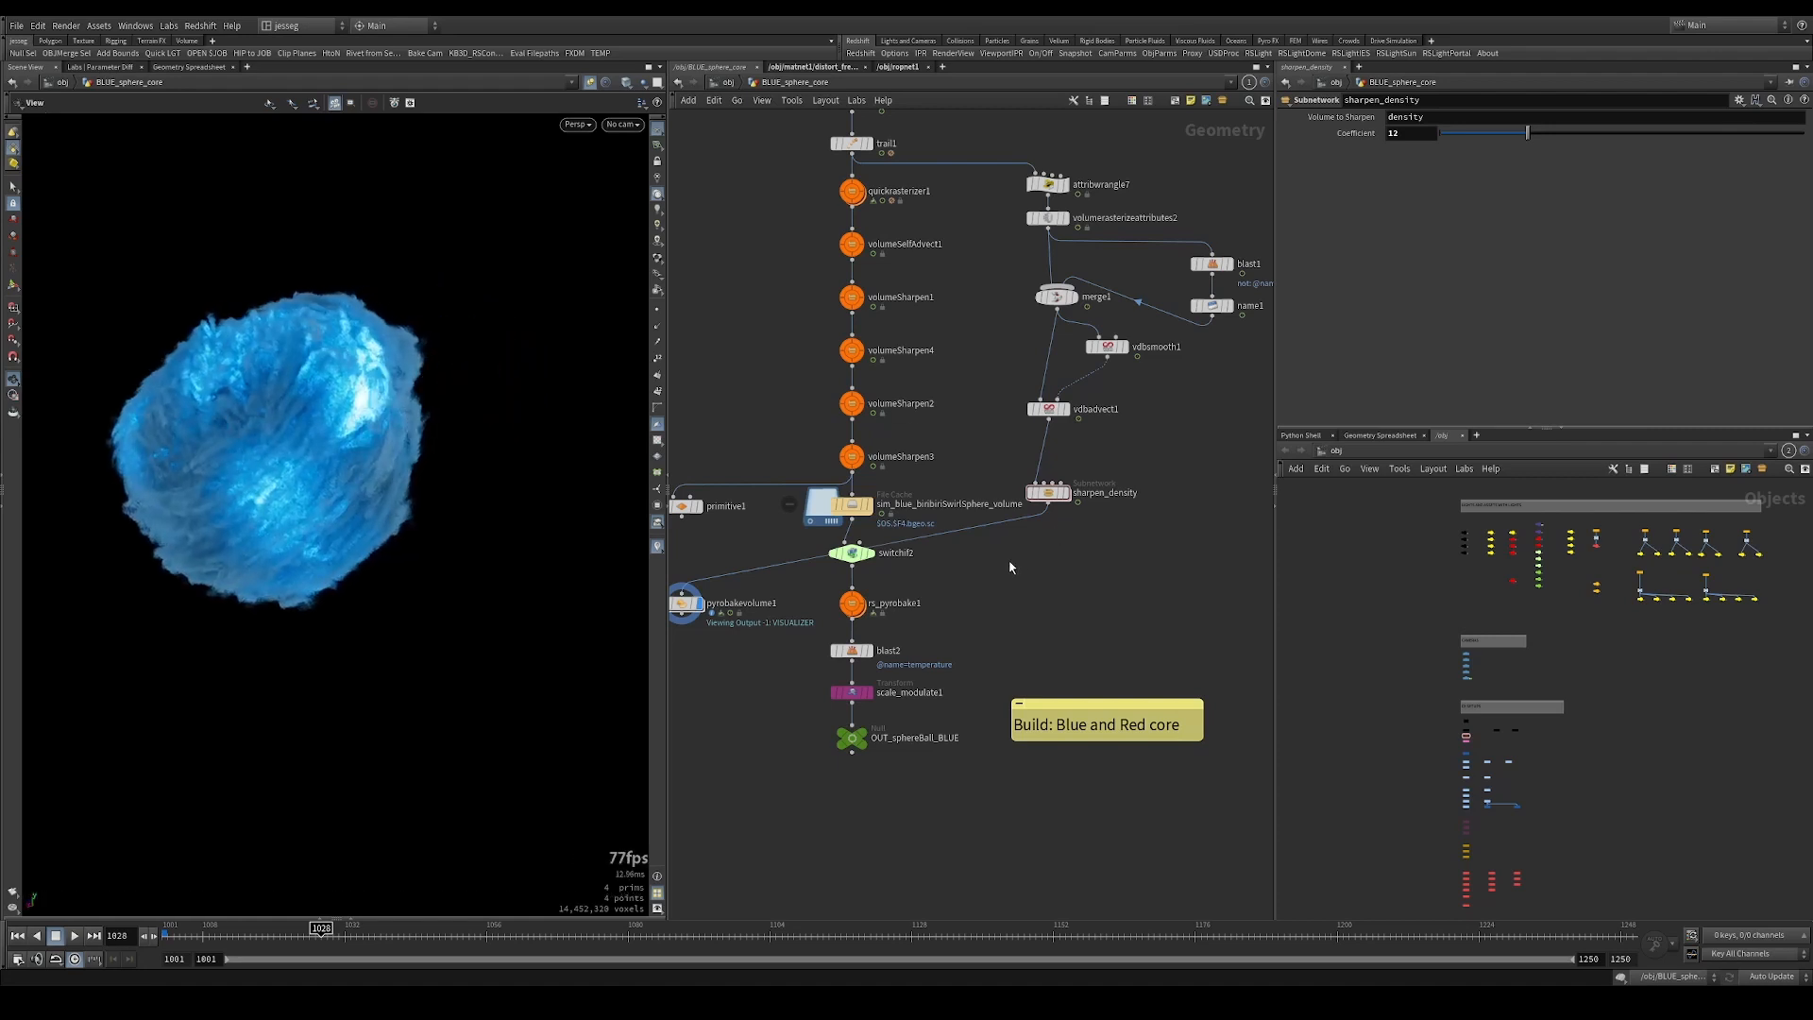
Feed pyrobakevolume1 from switchif2 instead of sharpen_density and review the switchif2, rs_pyrobake1 and pyrobakevolume1 settings.
{"action": "middle_click_drag", "start_coordinate": [1008, 566], "coordinate": [1146, 529]}
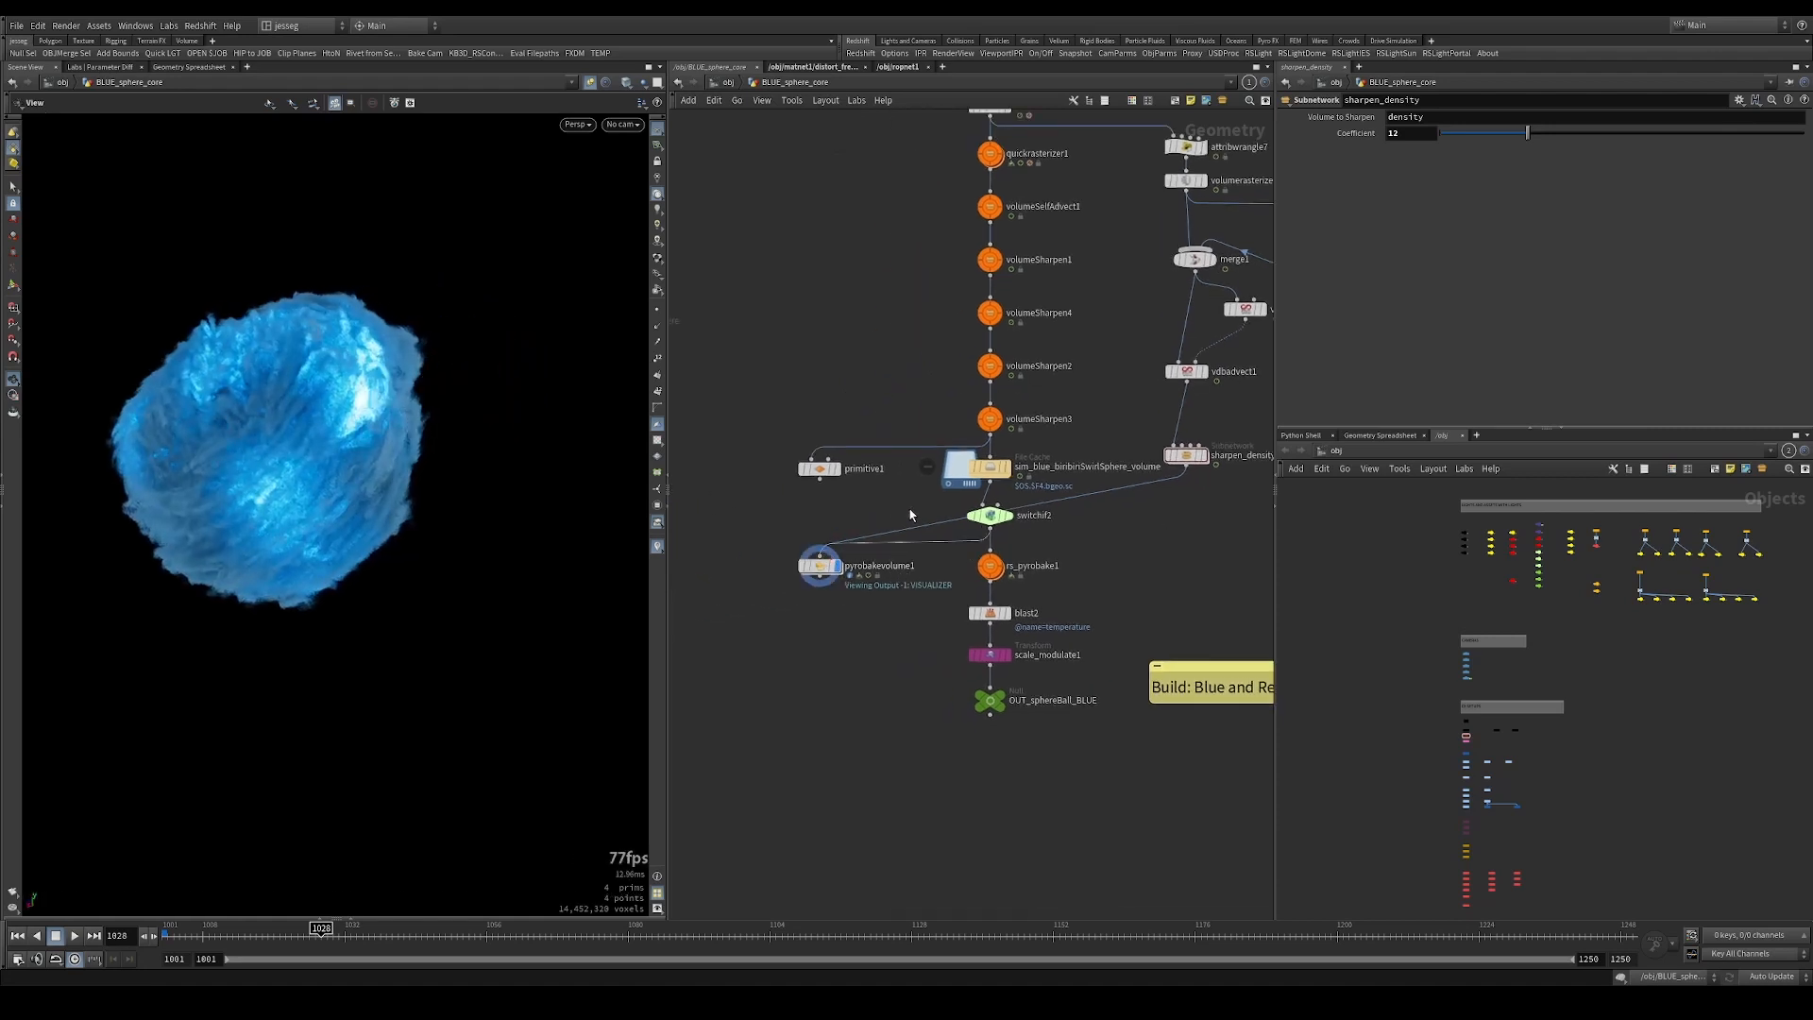
{"action": "left_click", "coordinate": [990, 515]}
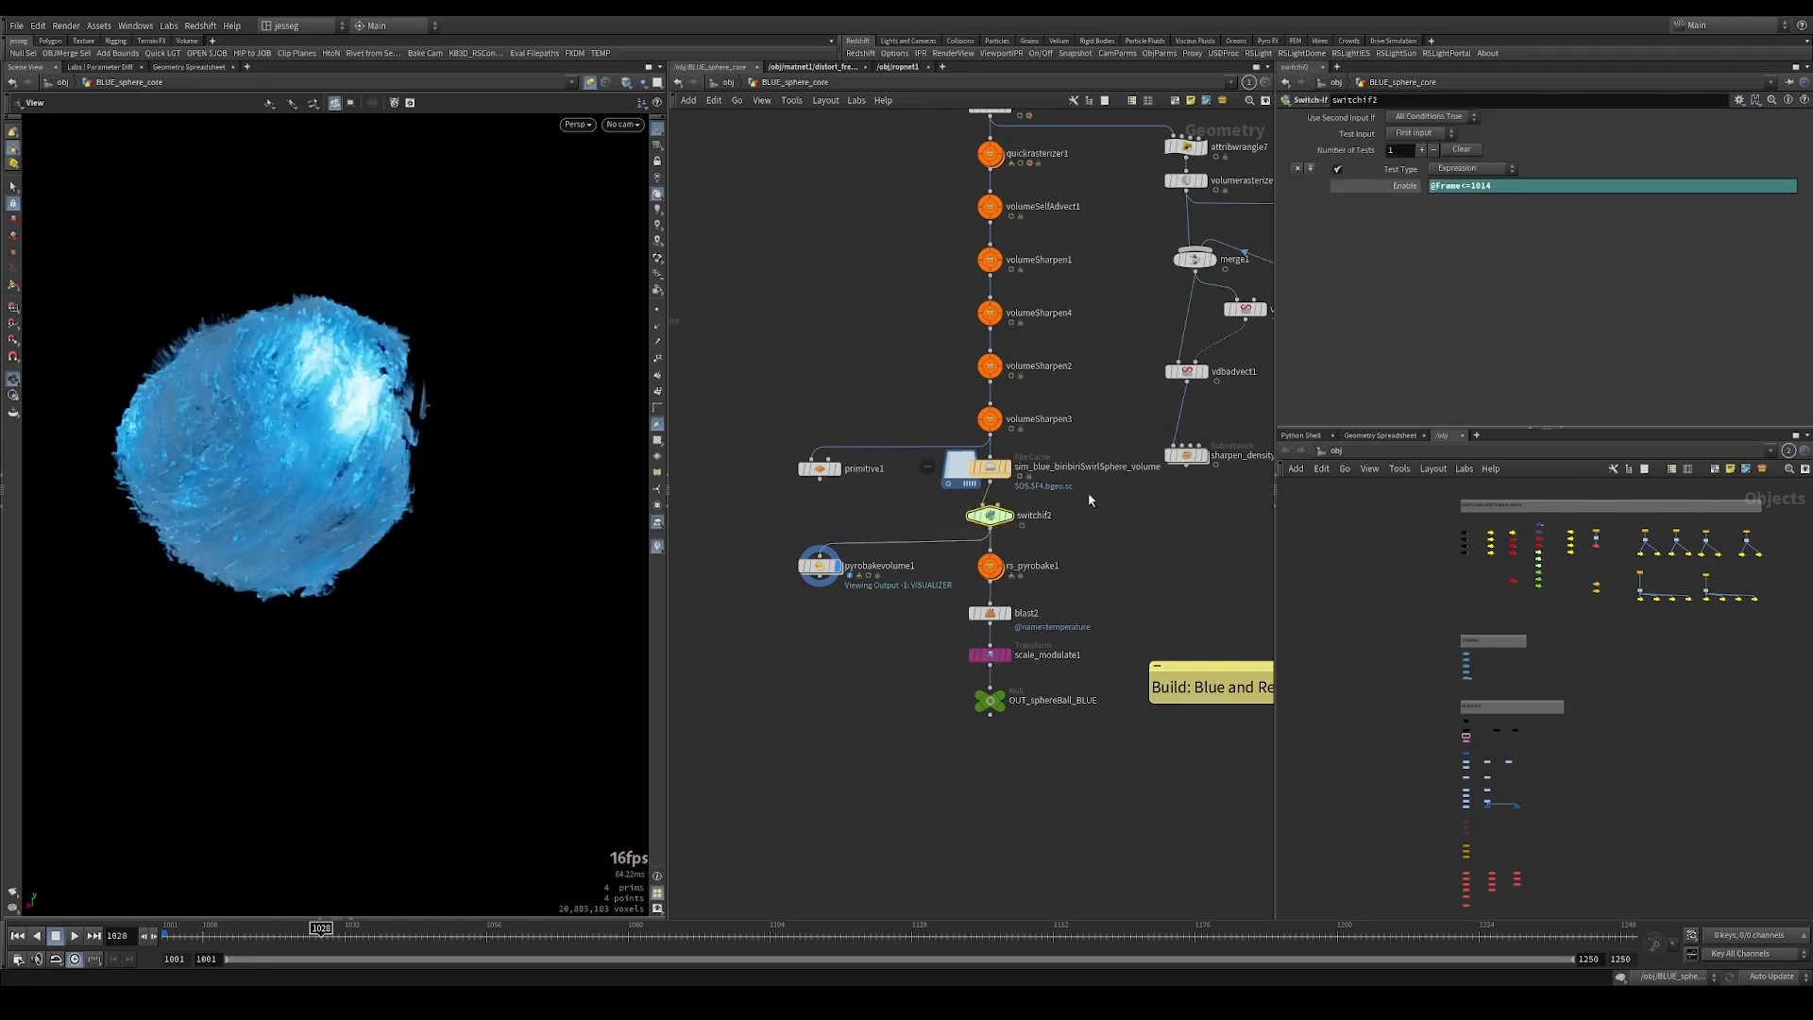
{"action": "left_click", "coordinate": [1031, 566]}
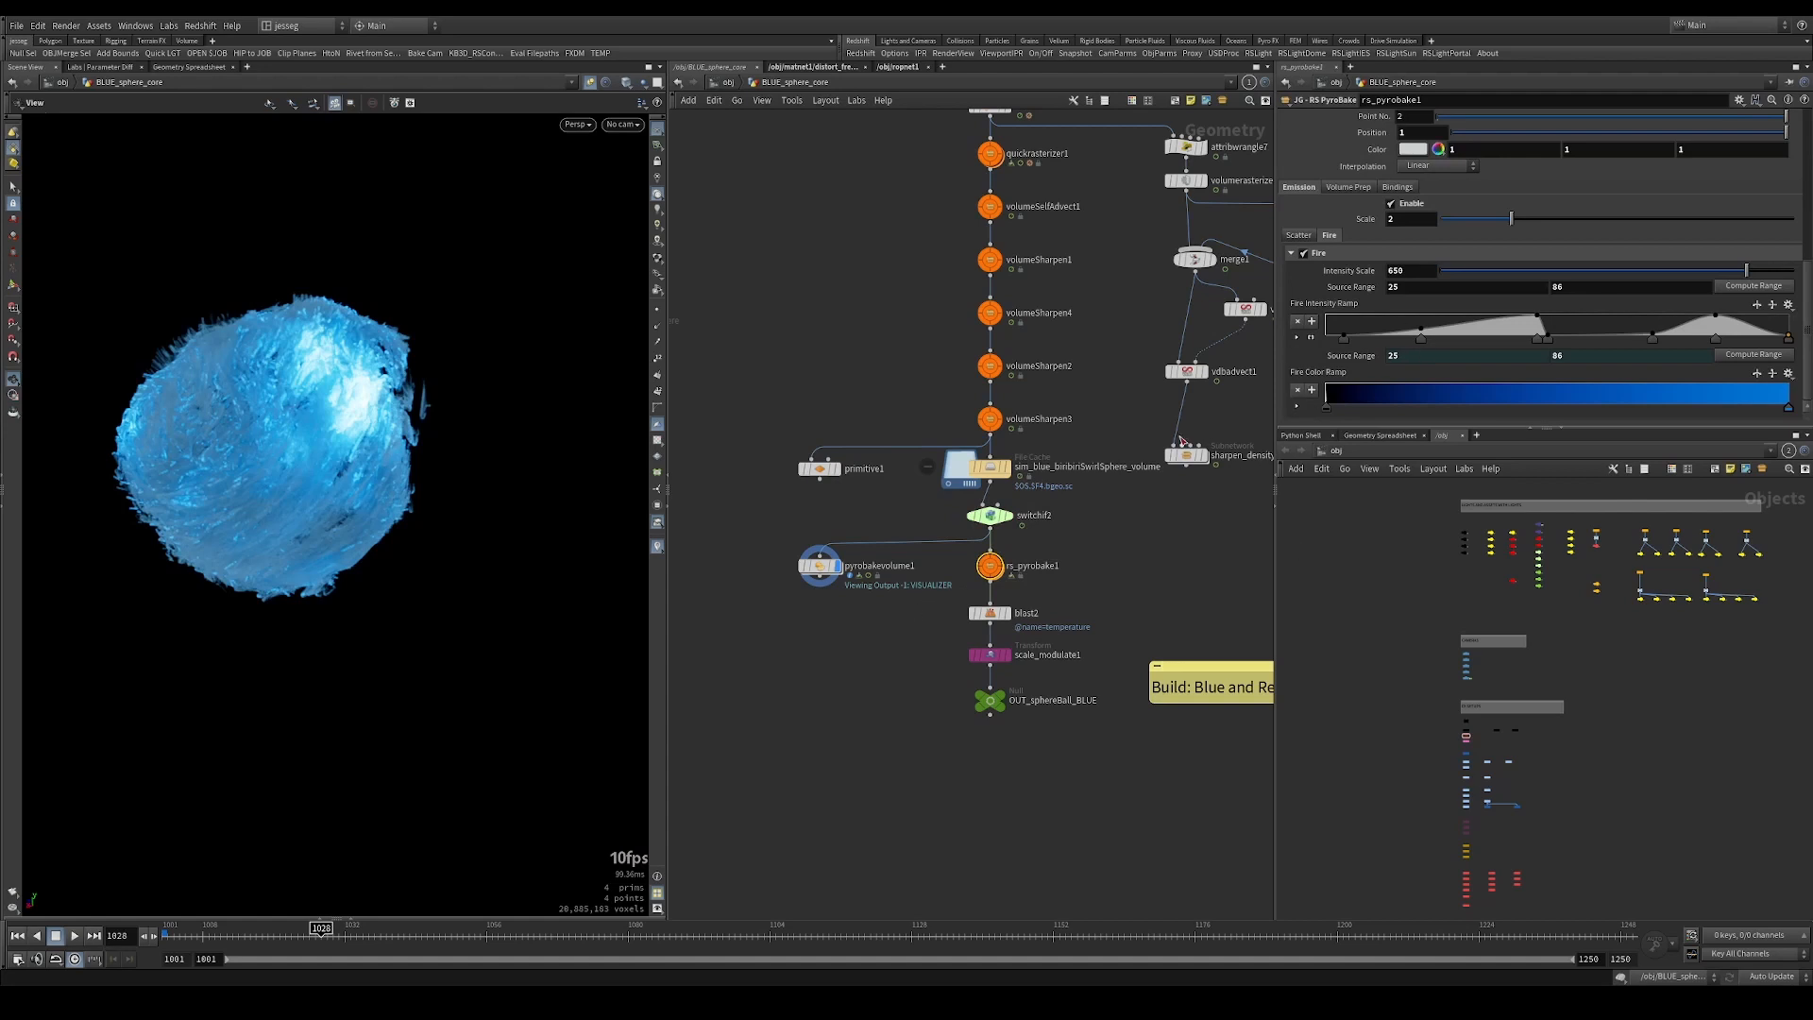
{"action": "left_click", "coordinate": [846, 567]}
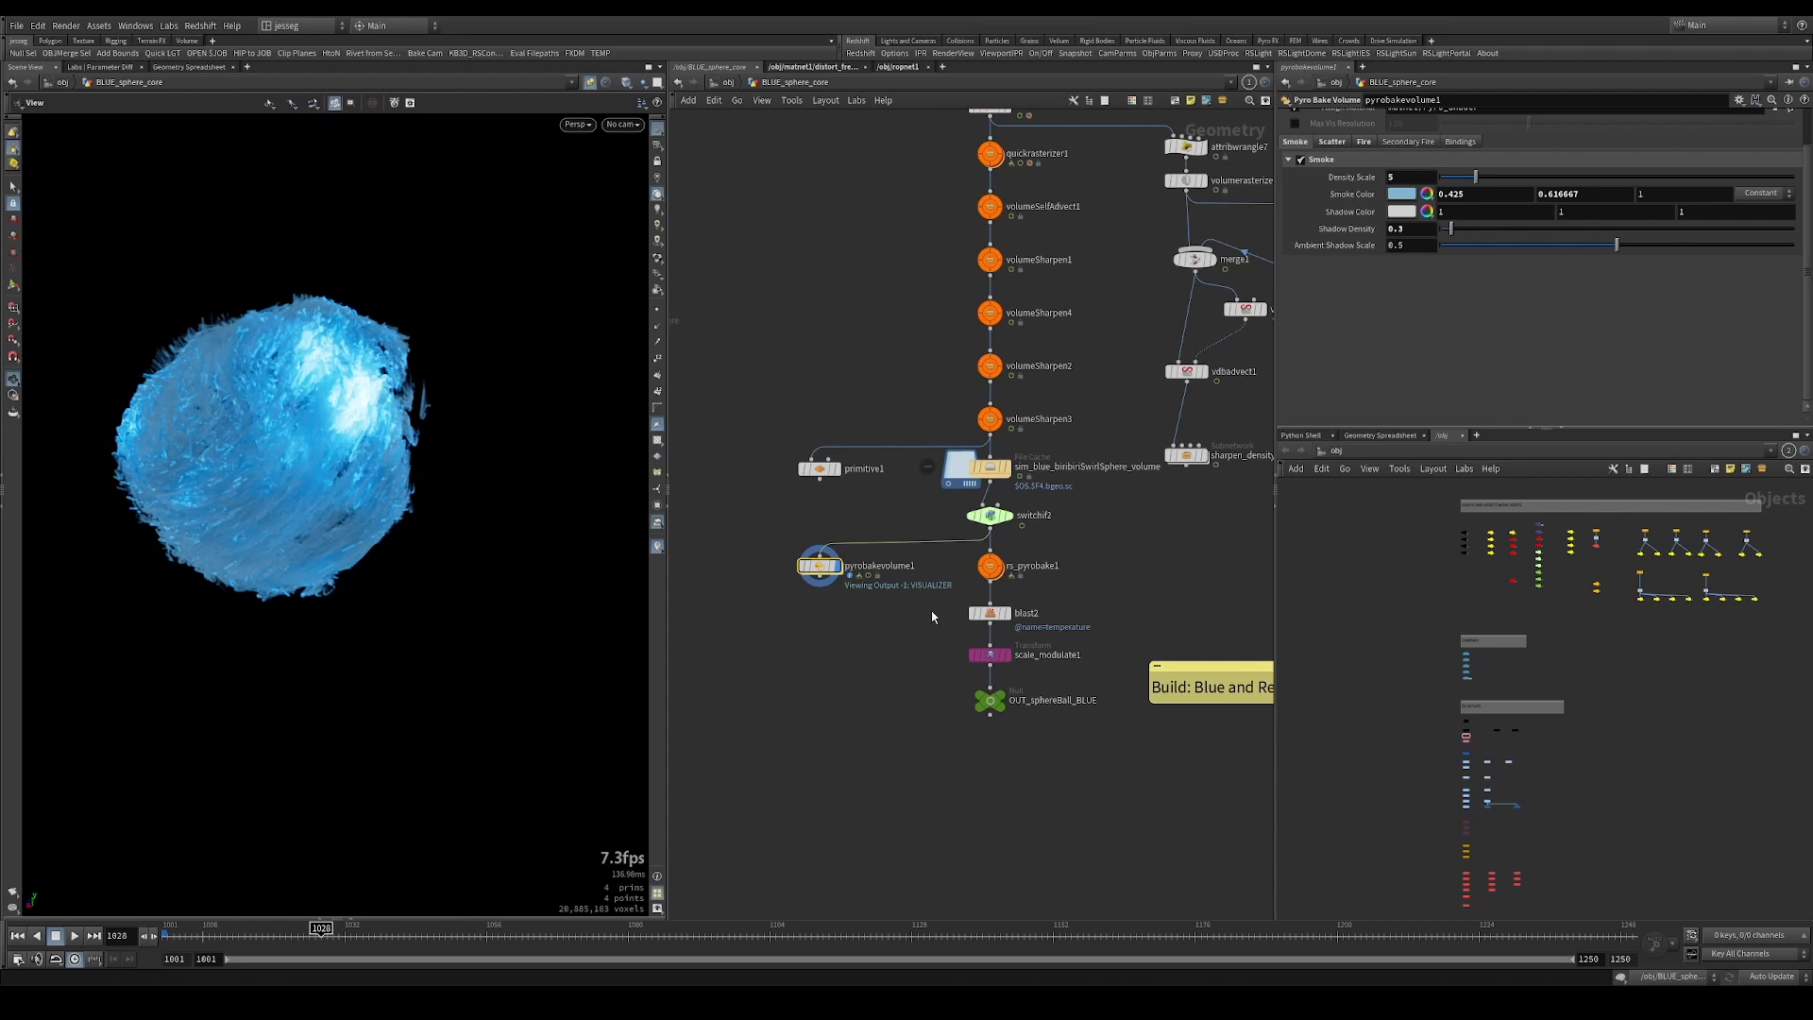
{"action": "scroll", "coordinate": [1074, 643], "scroll_direction": "down", "scroll_amount": 5}
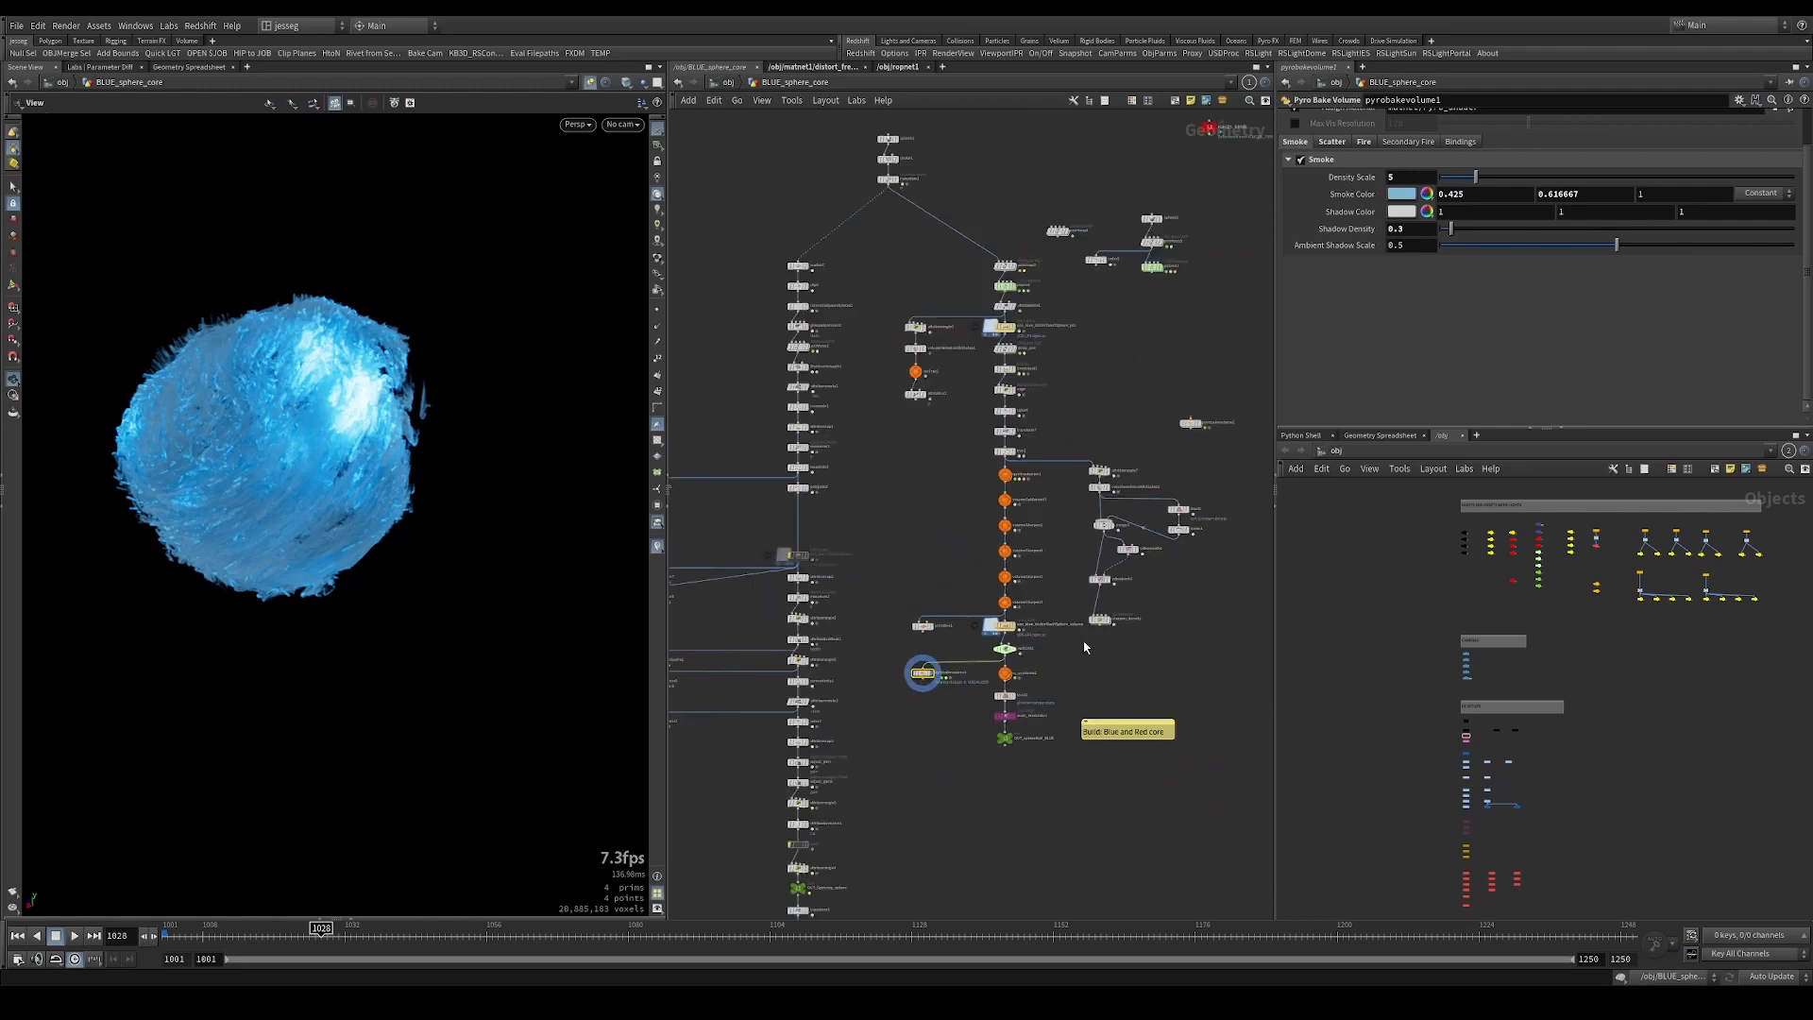
{"action": "left_click", "coordinate": [1089, 831]}
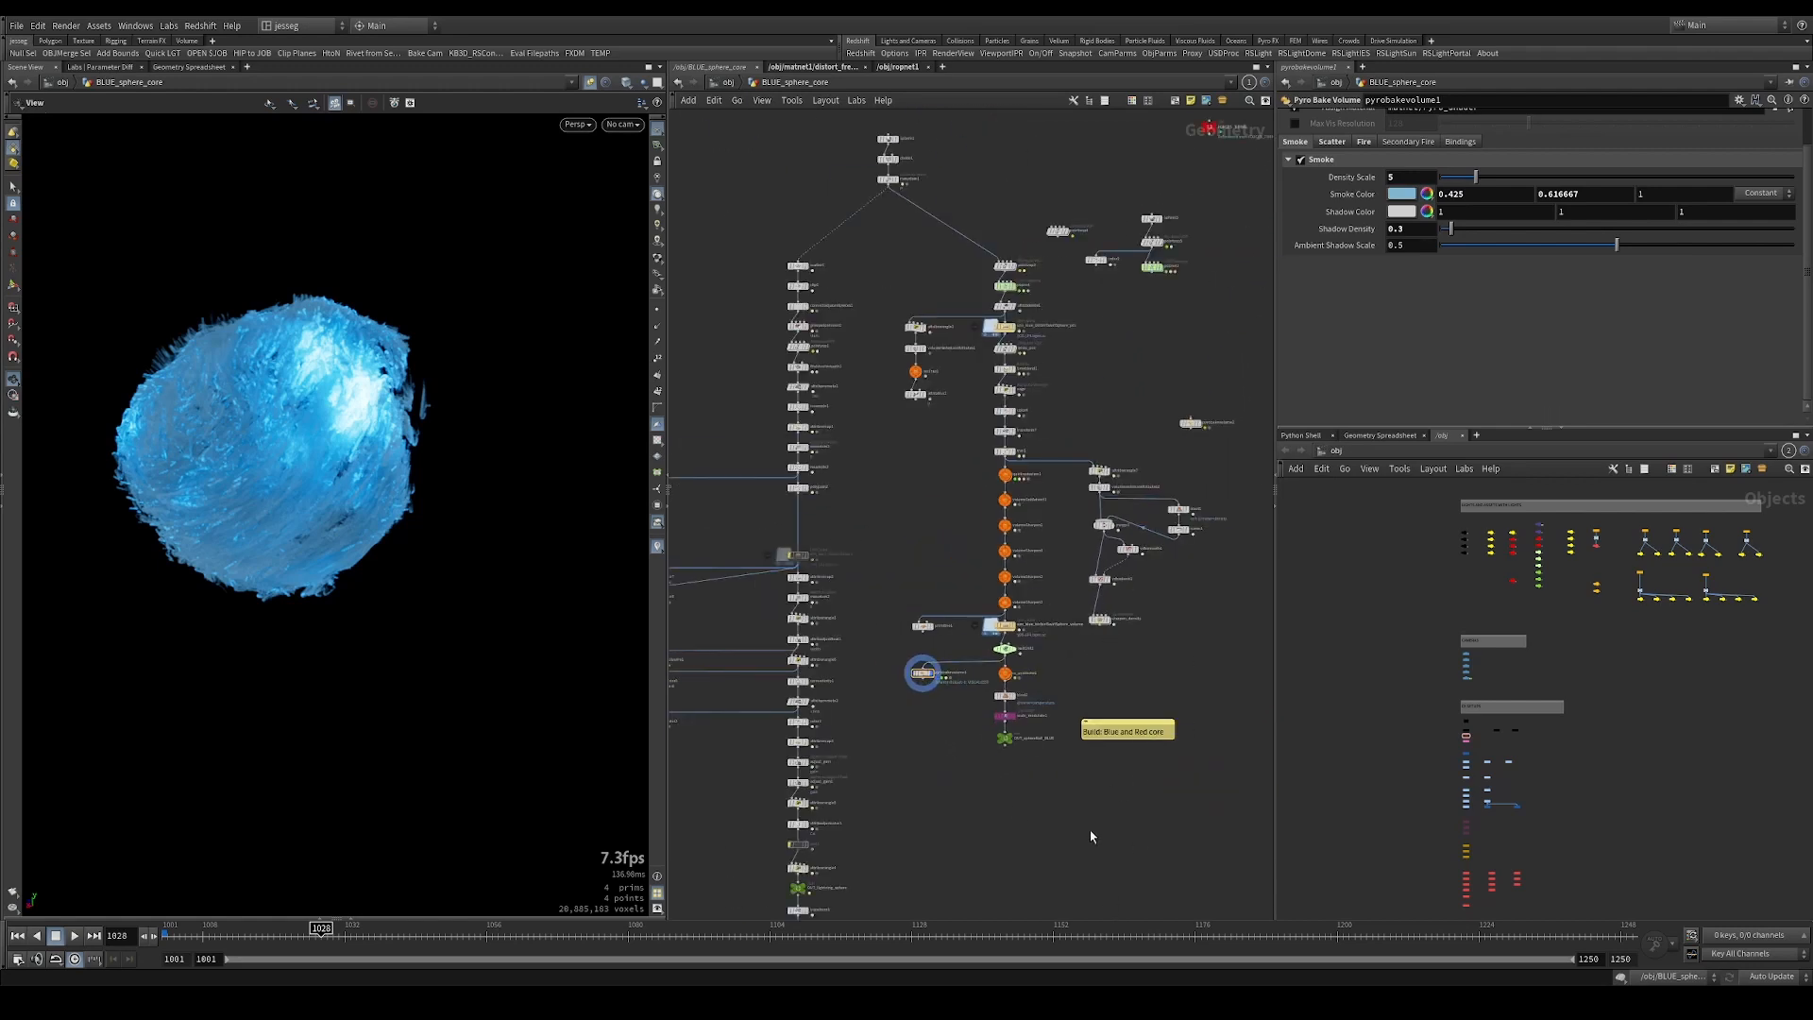